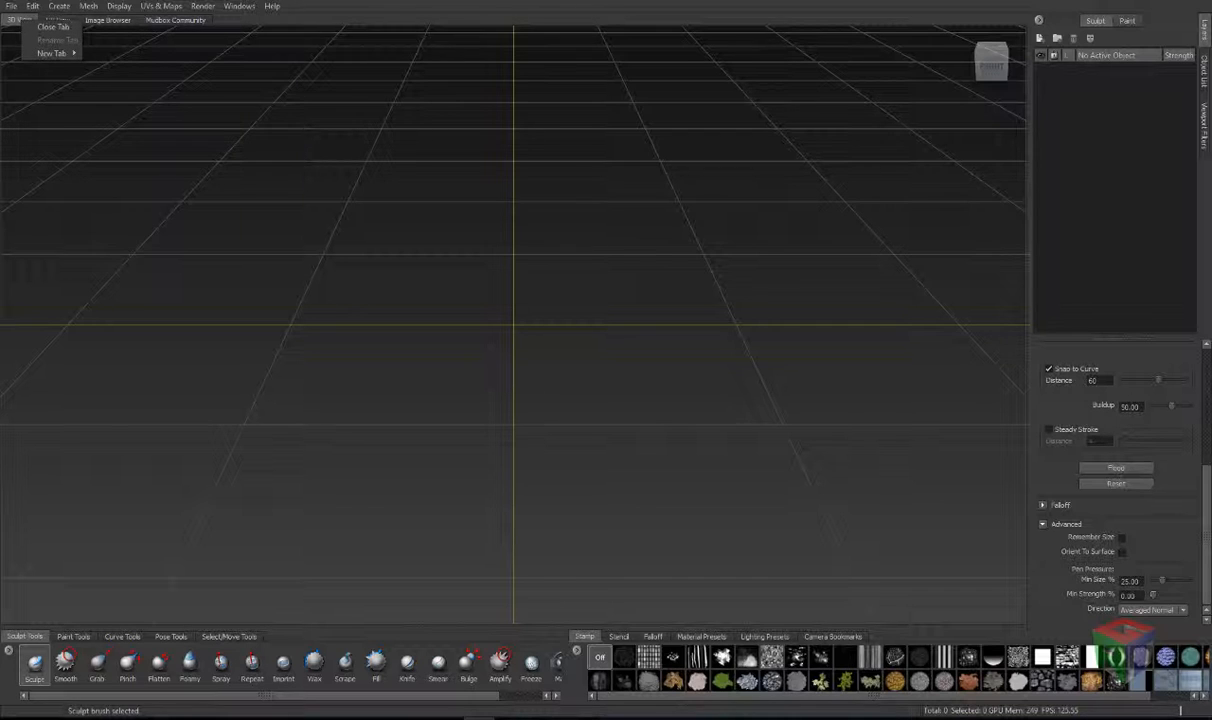
Step: Look through the UV View, the Image Browser and the Mudbox Community page
left_click(60, 21)
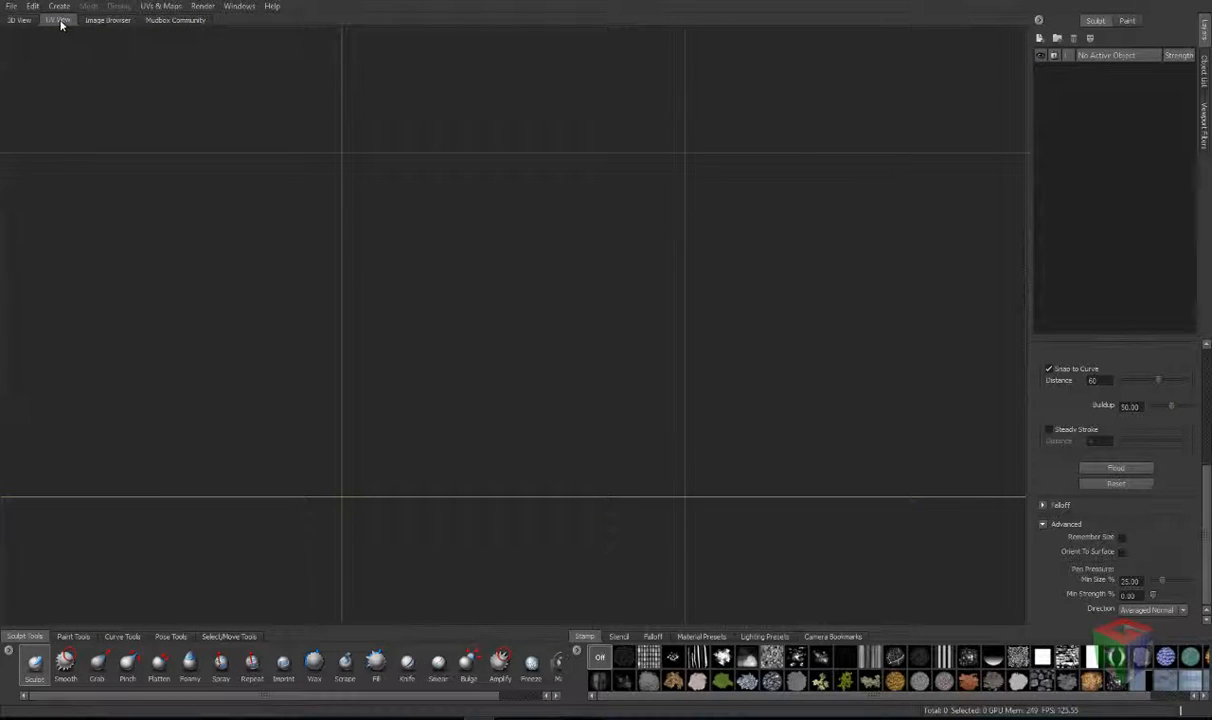
left_click(92, 21)
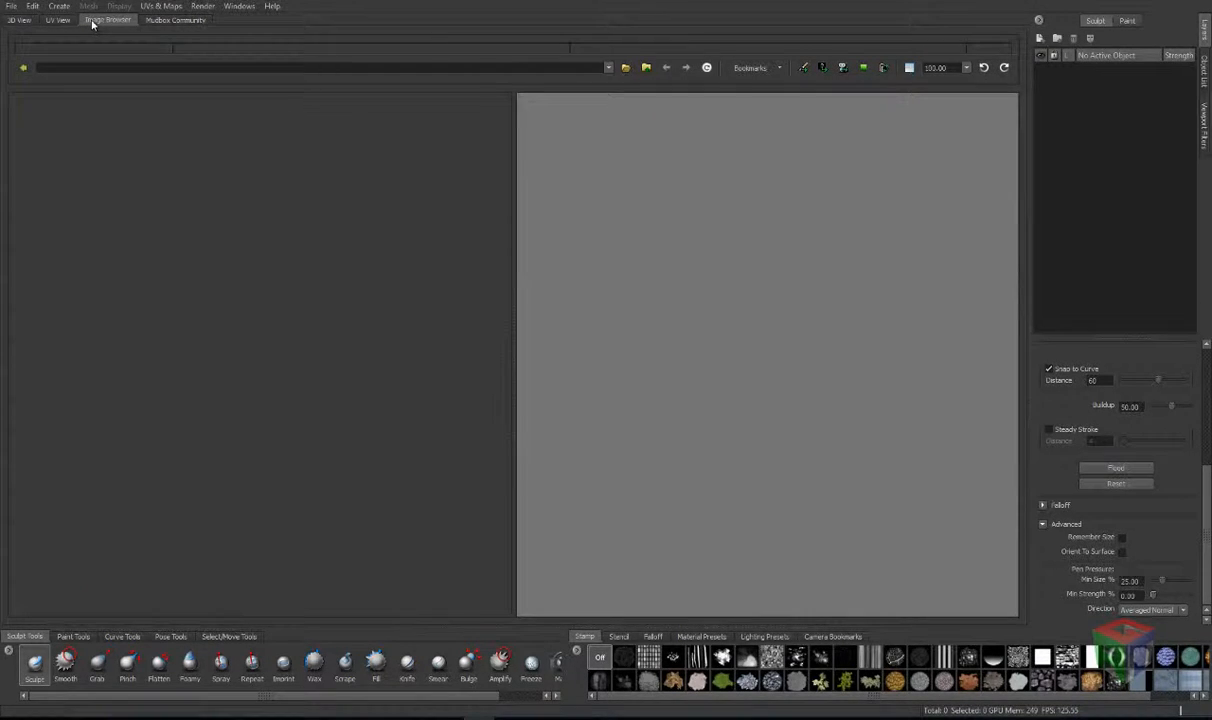
left_click(164, 21)
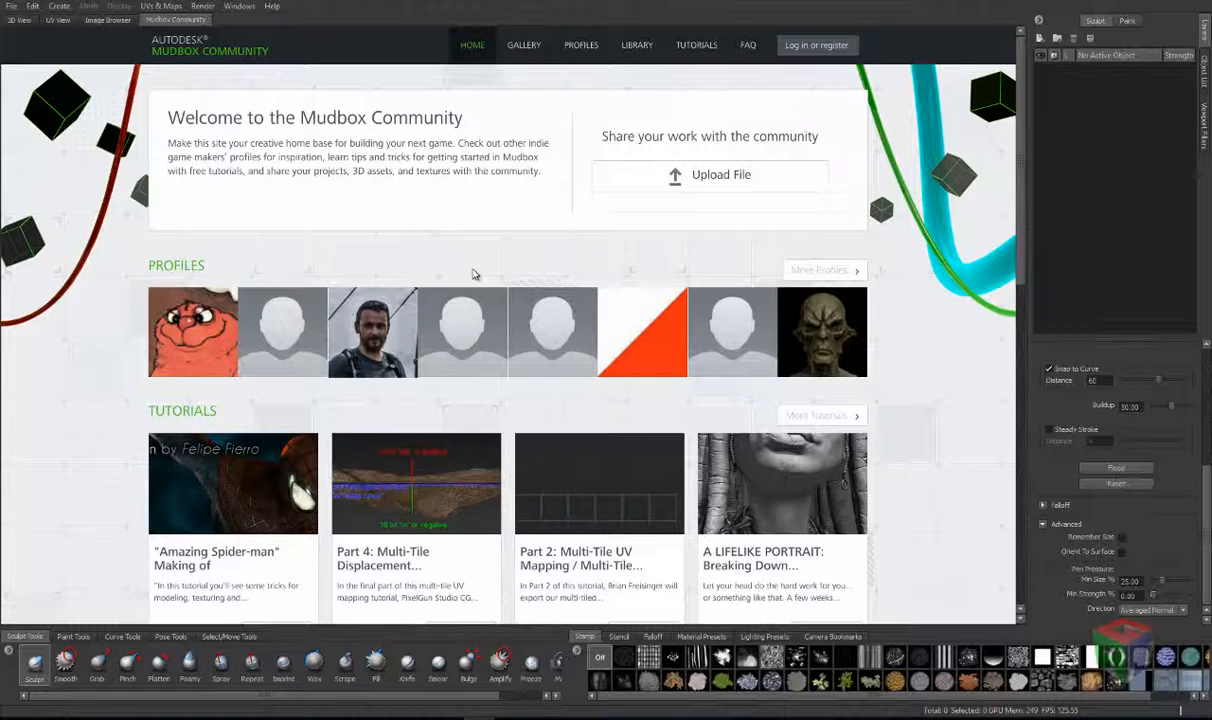
Step: Look over the Mudbox Community home page and open its Gallery
scroll(475, 274, "down", 2)
scroll(475, 274, "up", 2)
left_click(471, 50)
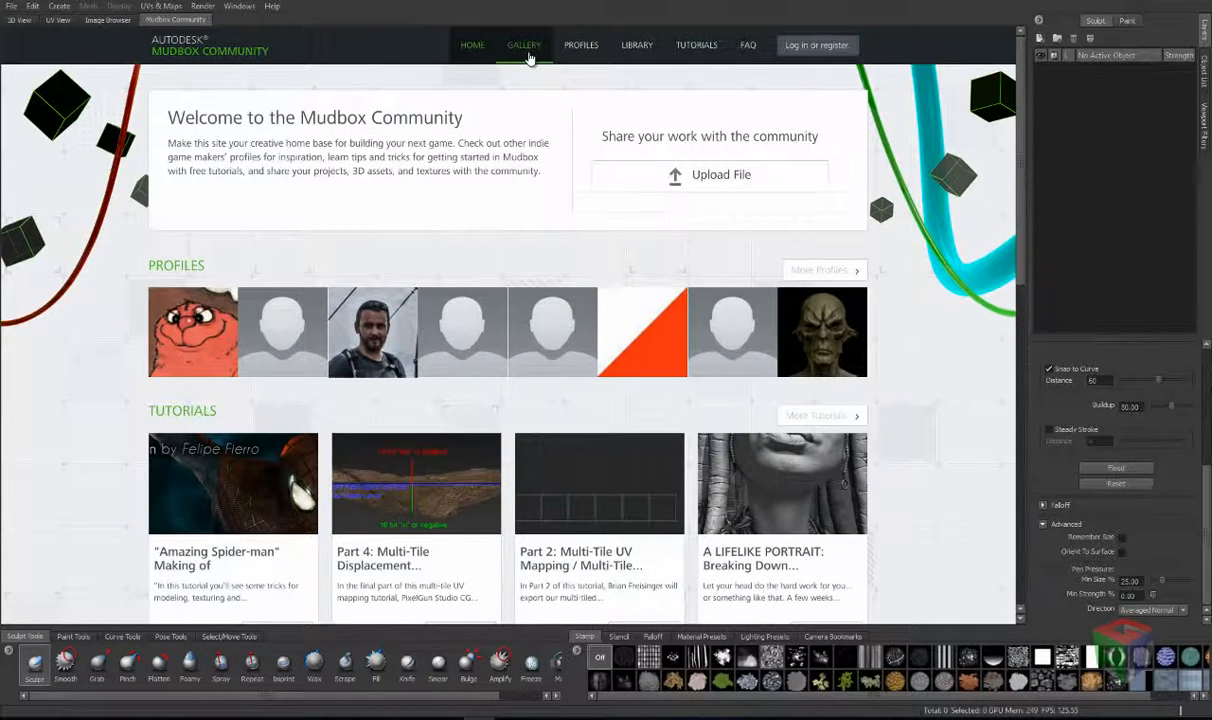
left_click(526, 50)
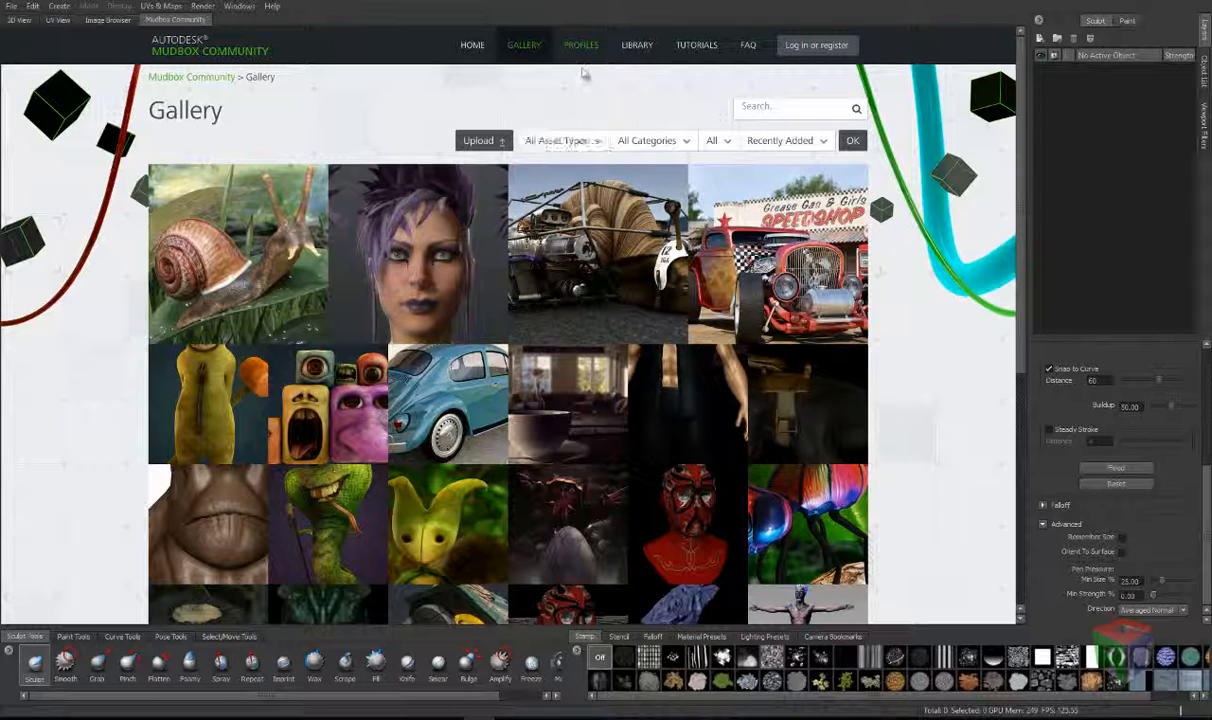
Step: Open the community Library and examine its category and asset type filter options
left_click(634, 52)
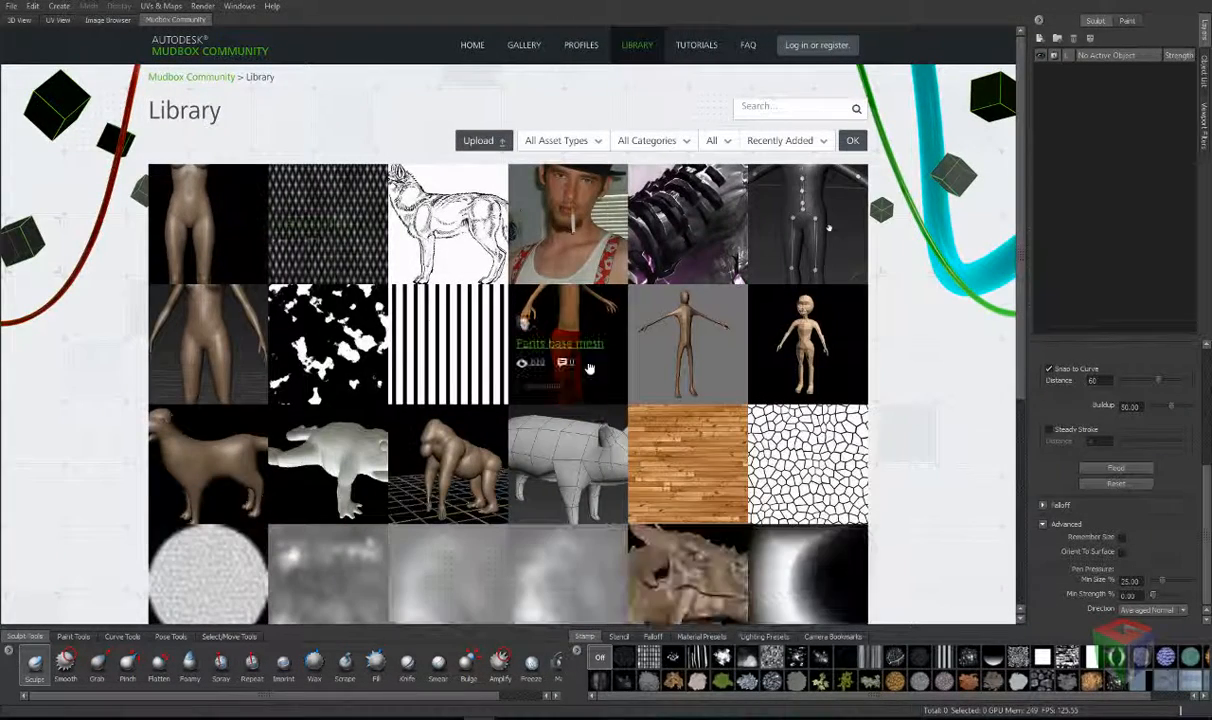
left_click(682, 145)
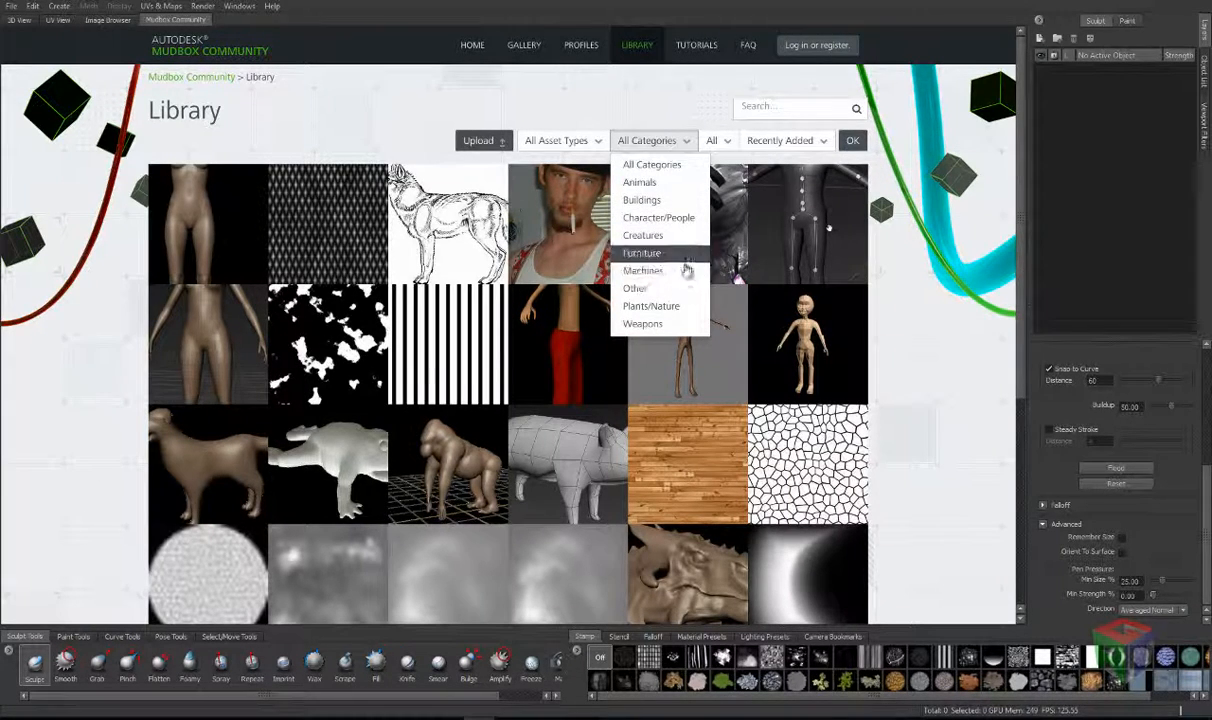
left_click(571, 149)
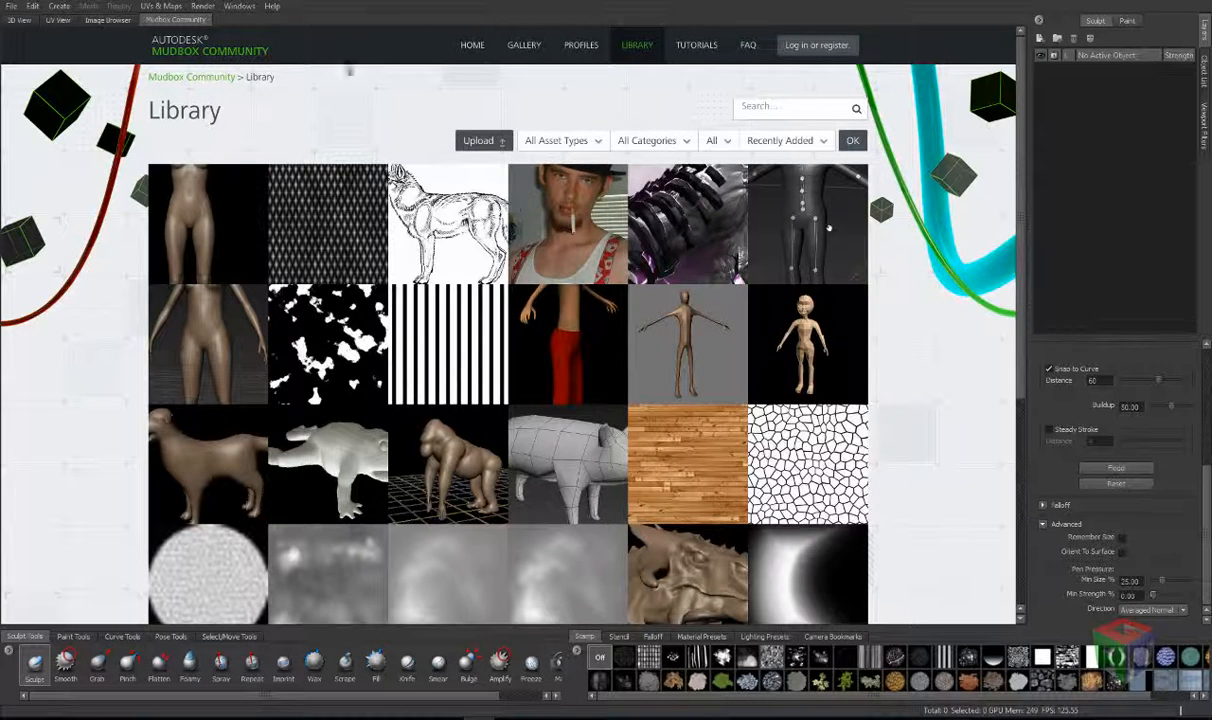
Step: Open the community Tutorials page and look through the listed tutorials
left_click(686, 50)
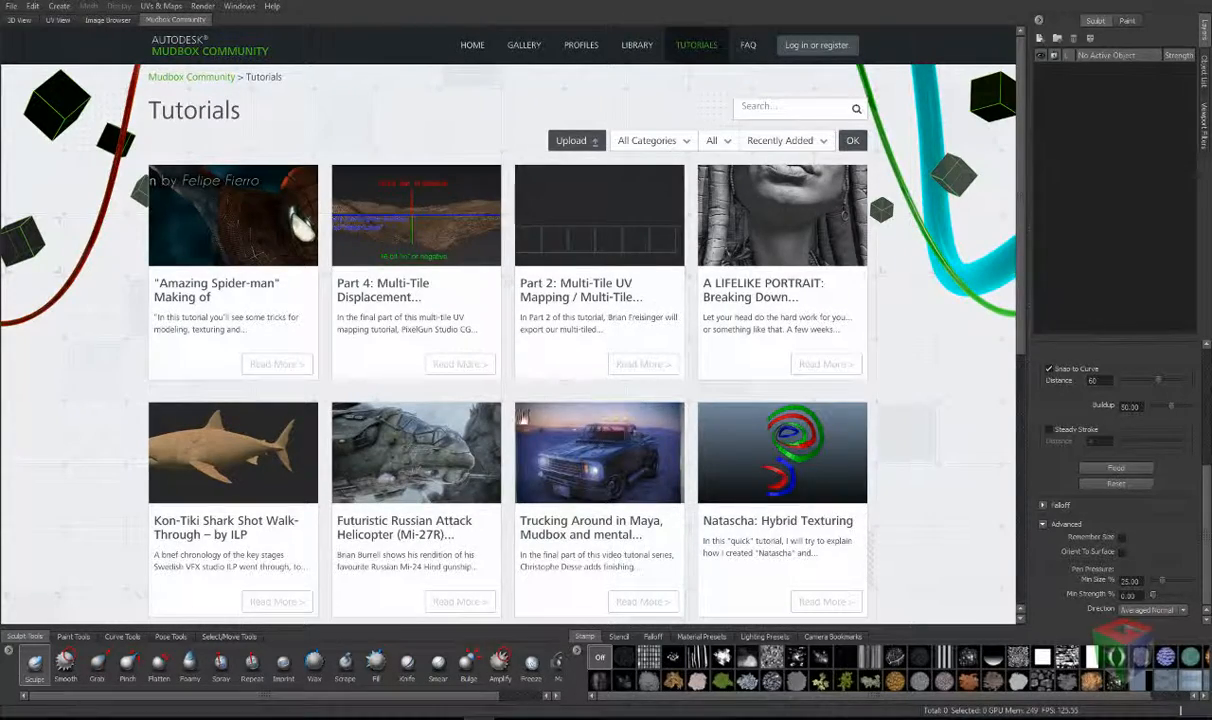
scroll(560, 440, "down", 3)
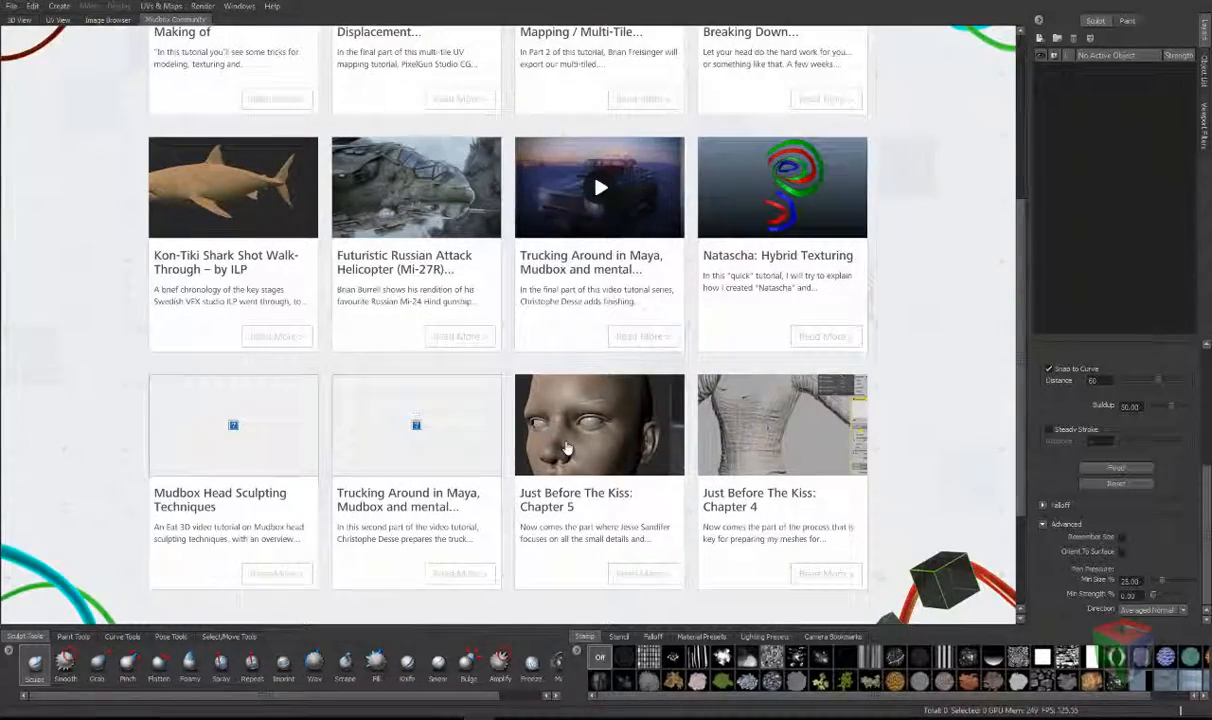
scroll(566, 450, "up", 1)
scroll(430, 130, "up", 2)
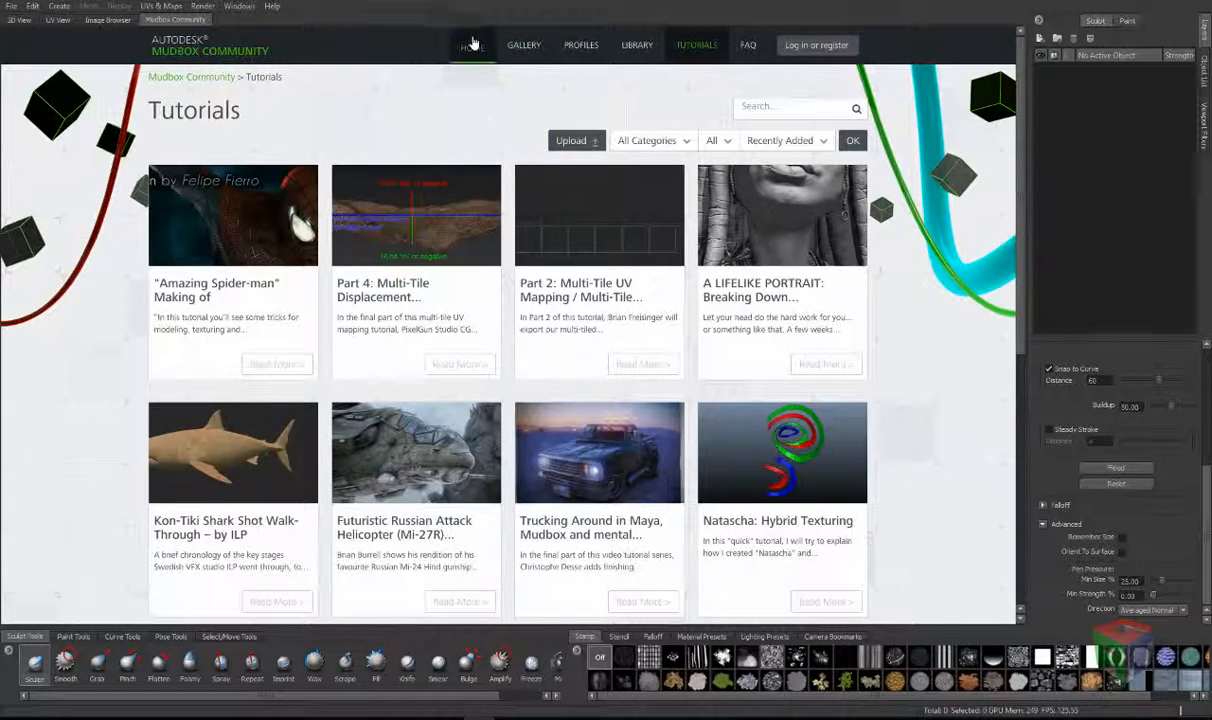
Step: Return to the 3D View and examine its viewport display options and the Switch View choices
left_click(19, 20)
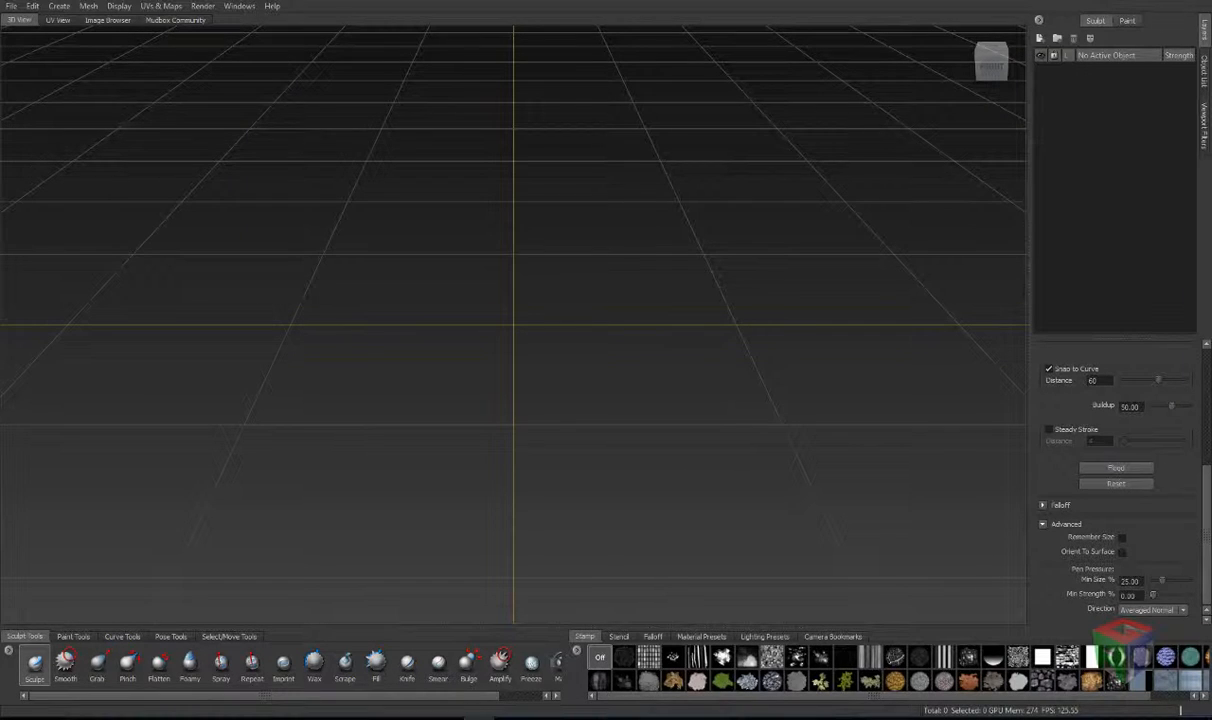
right_click(519, 288)
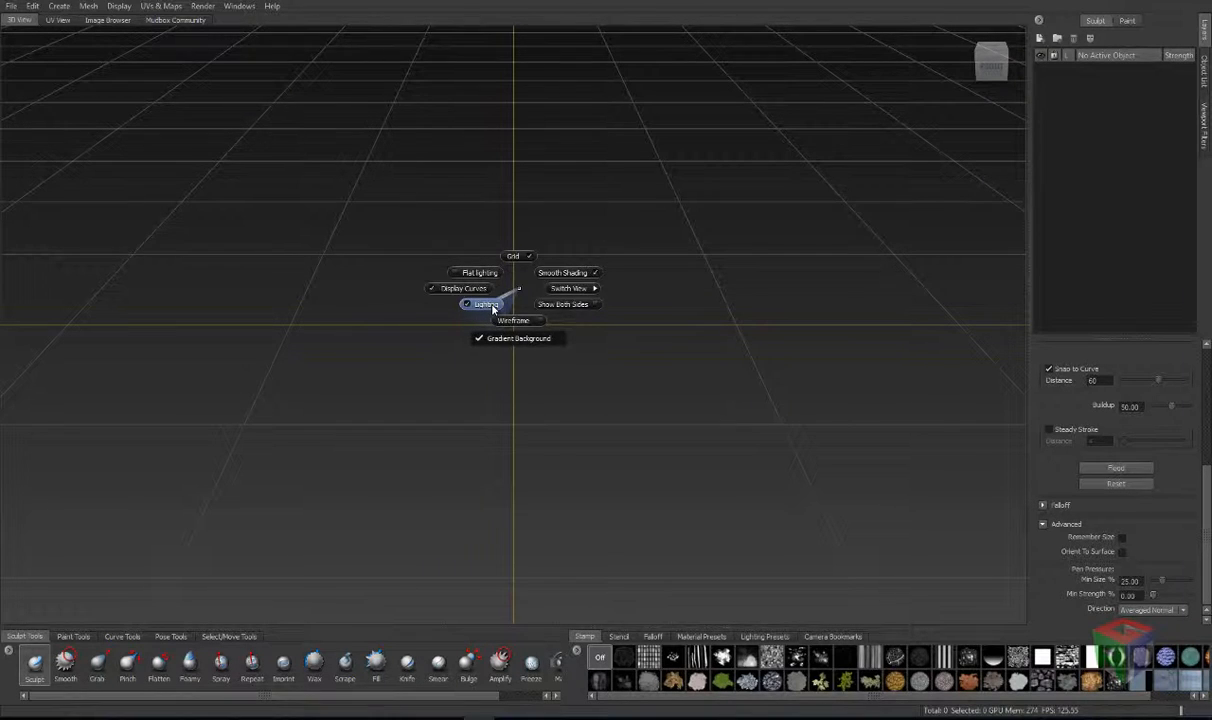
mouse_move(567, 289)
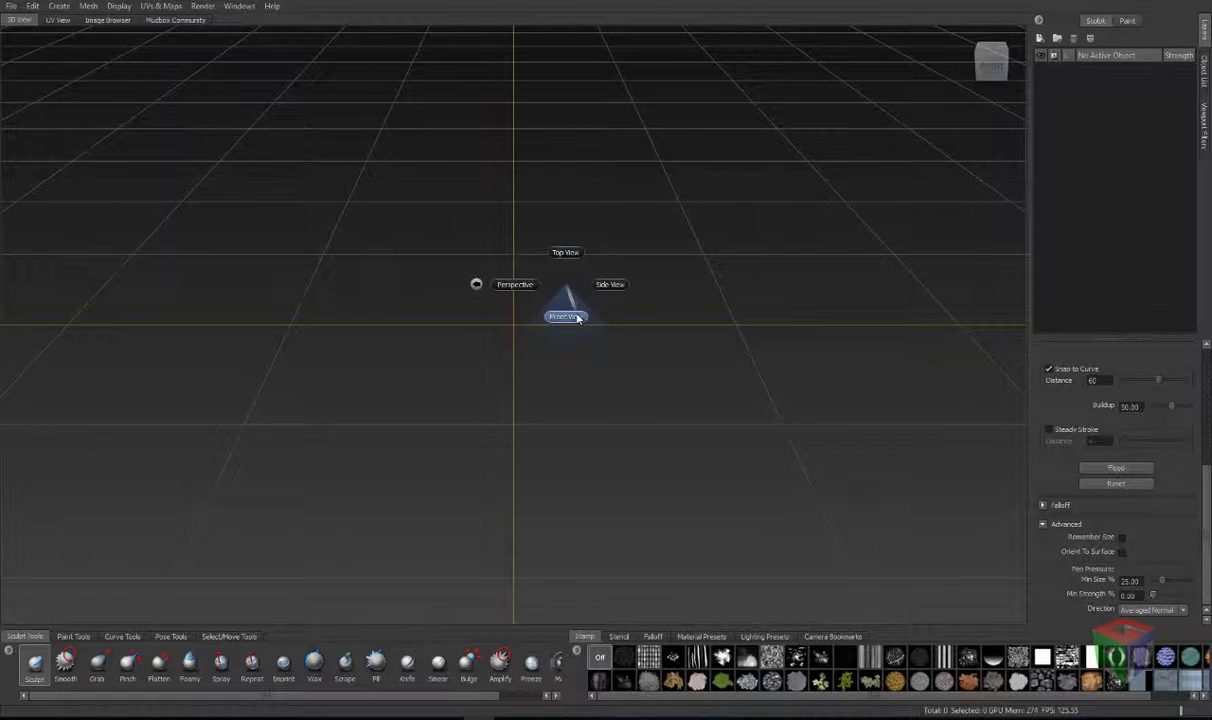
left_click(476, 284)
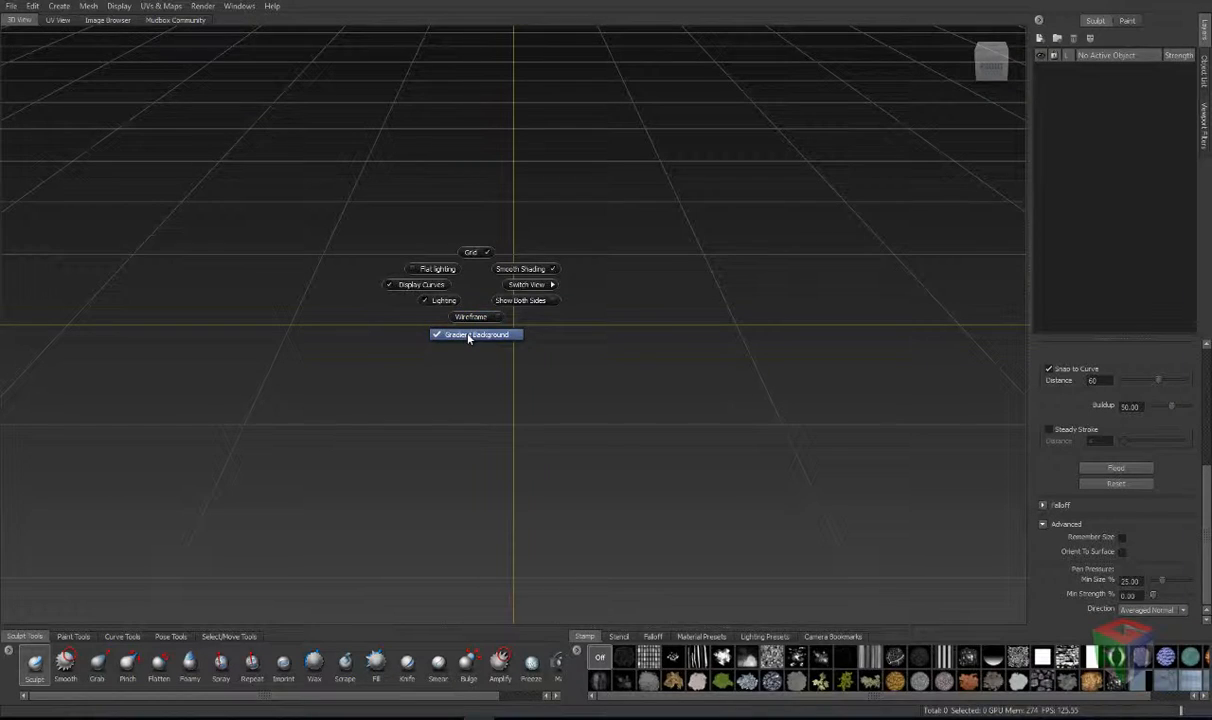
left_click(519, 288)
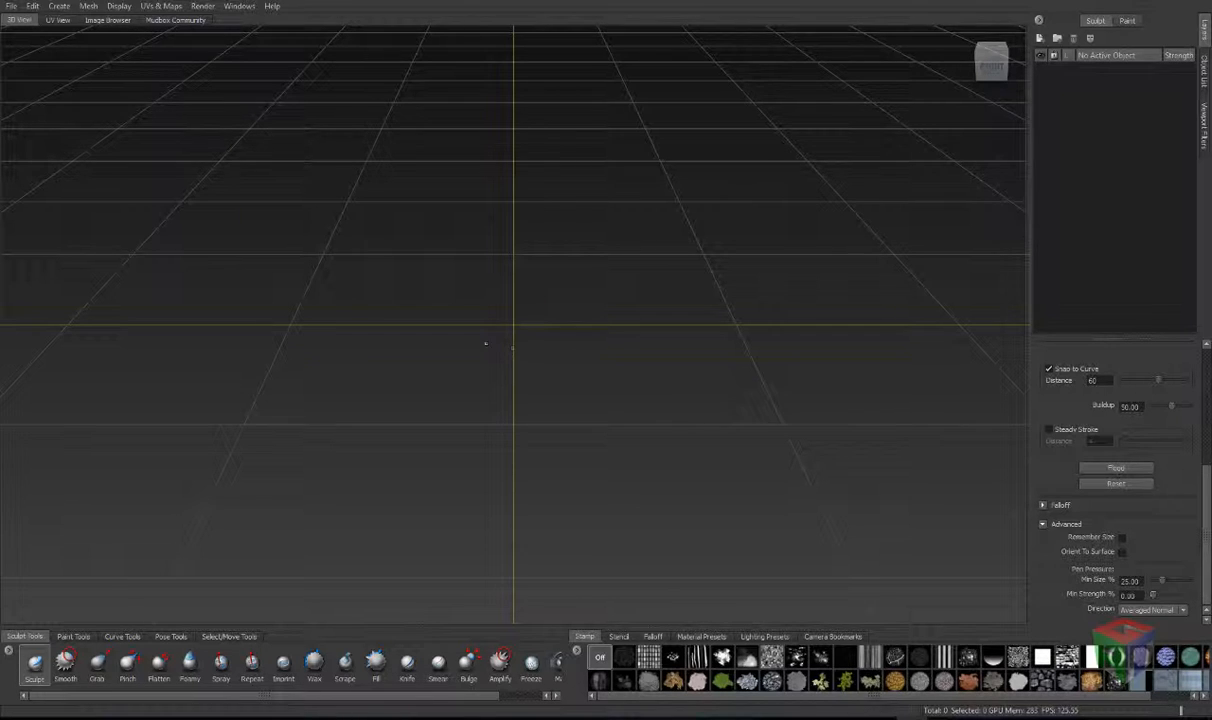
Step: Orbit, zoom and pan the perspective camera around the empty grid
mouse_move(476, 363)
left_mouse_down("alt")
mouse_move(500, 350)
mouse_move(505, 295)
mouse_move(530, 265)
mouse_move(480, 330)
mouse_move(465, 375)
mouse_move(500, 285)
mouse_move(535, 325)
mouse_move(500, 330)
mouse_move(505, 310)
mouse_move(580, 290)
mouse_move(655, 320)
mouse_move(429, 323)
mouse_move(464, 300)
mouse_move(464, 268)
mouse_move(427, 316)
left_mouse_up("alt")
scroll(426, 317, "up", 1)
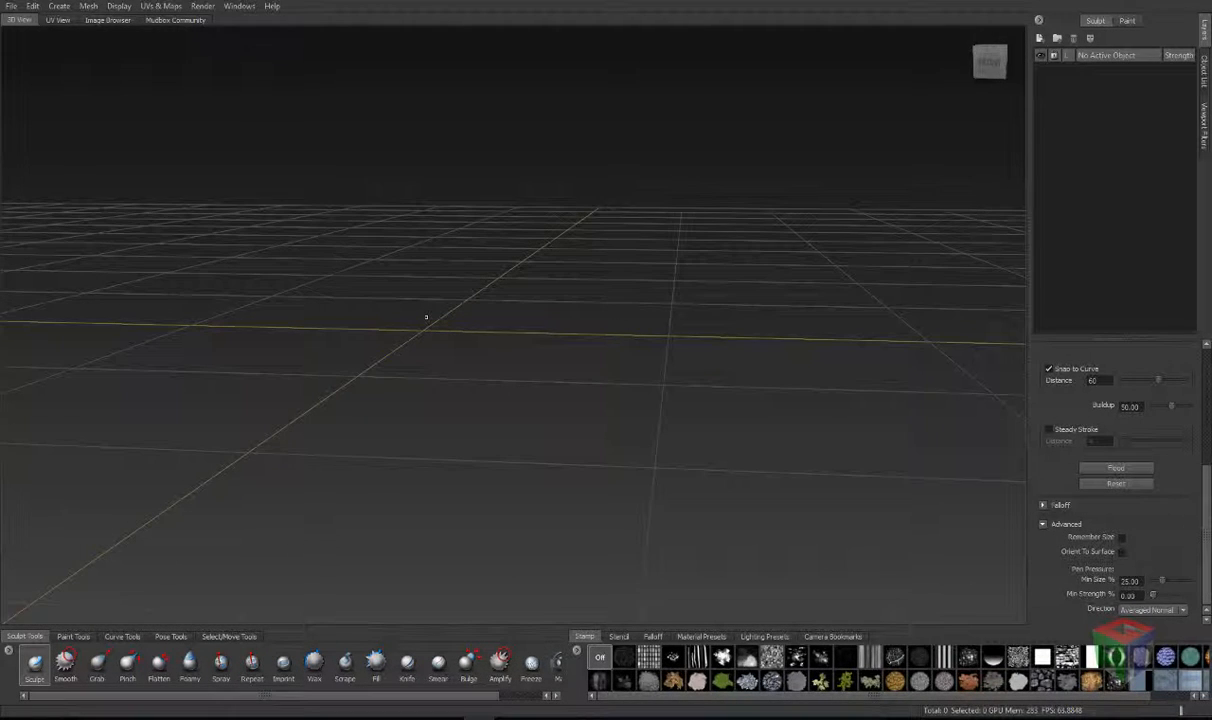
scroll(426, 317, "down", 3)
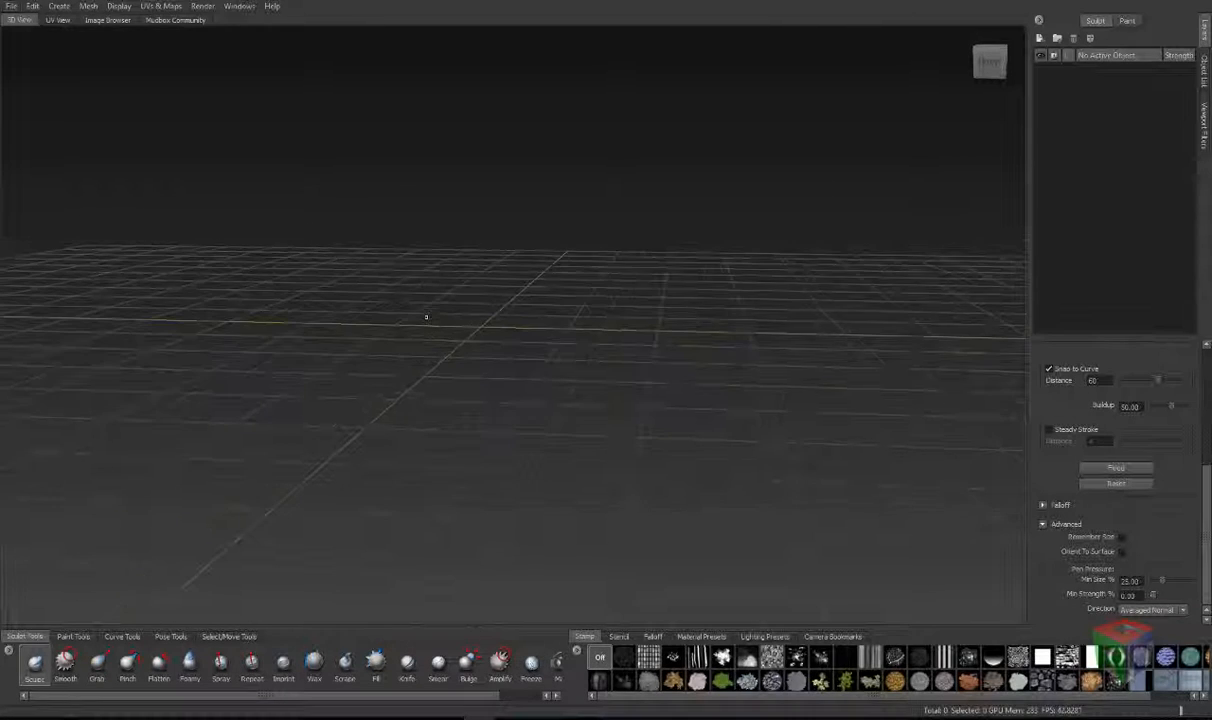
scroll(426, 317, "up", 3)
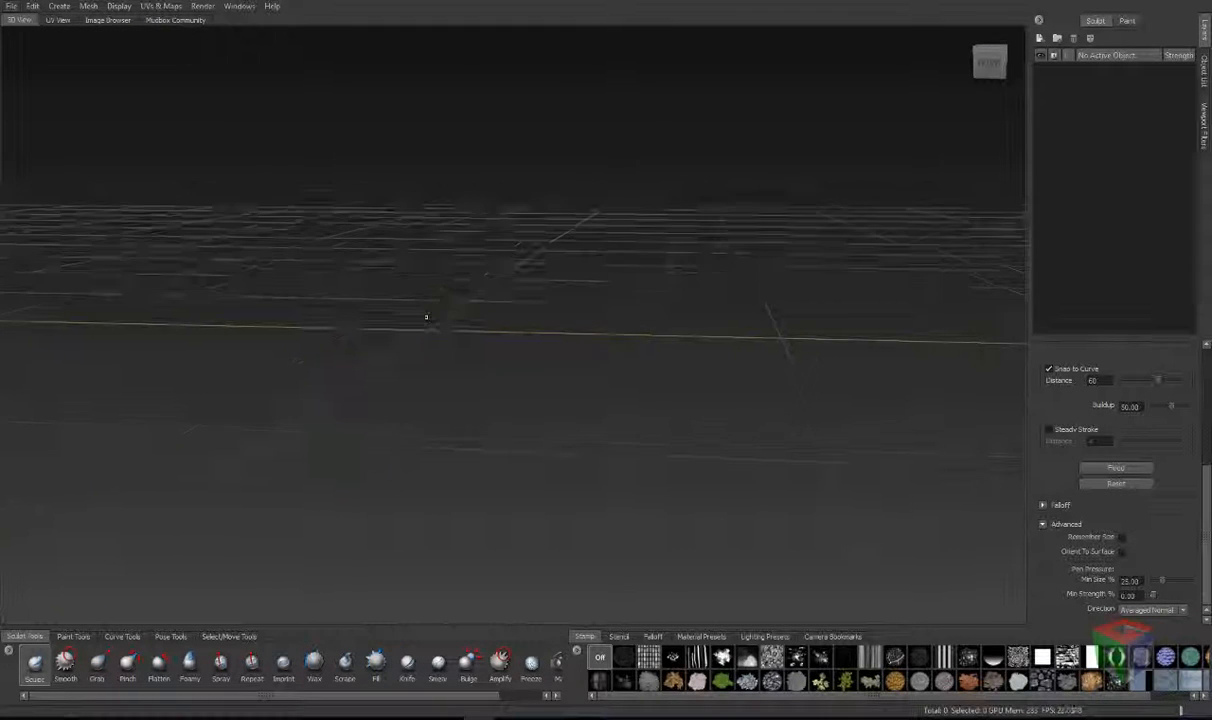
left_click_drag(426, 317, 415, 404, "alt")
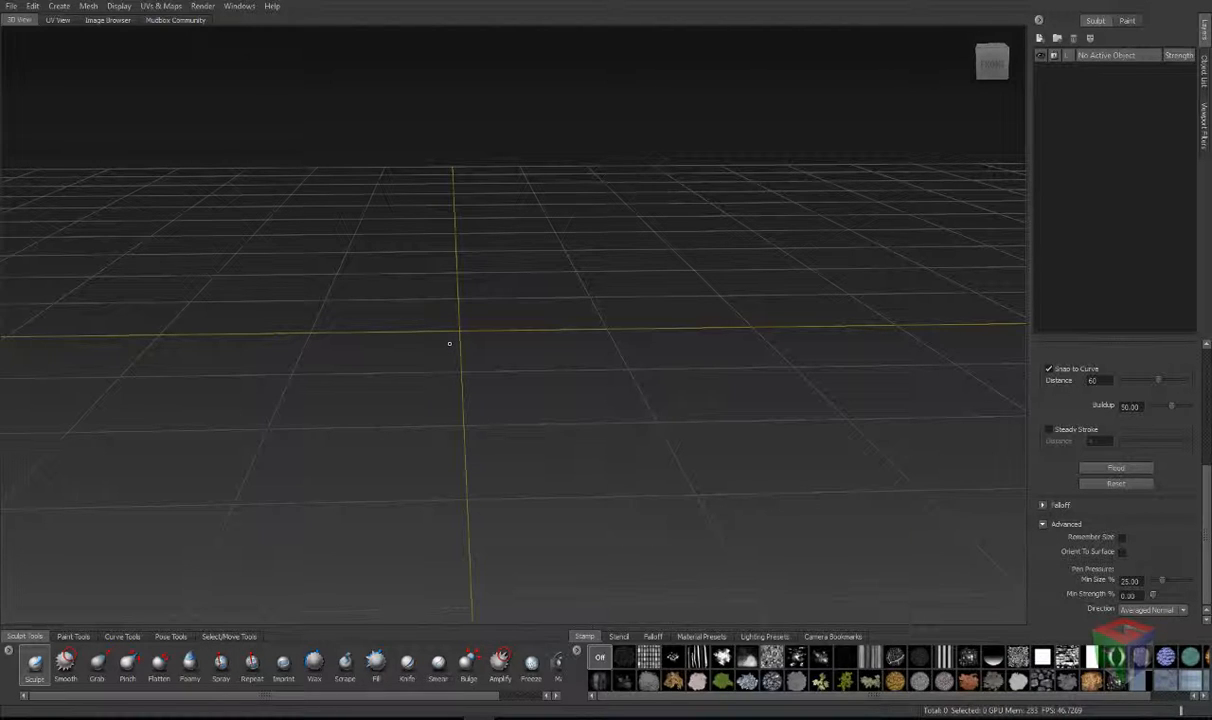
middle_click_drag(449, 343, 504, 336, "alt")
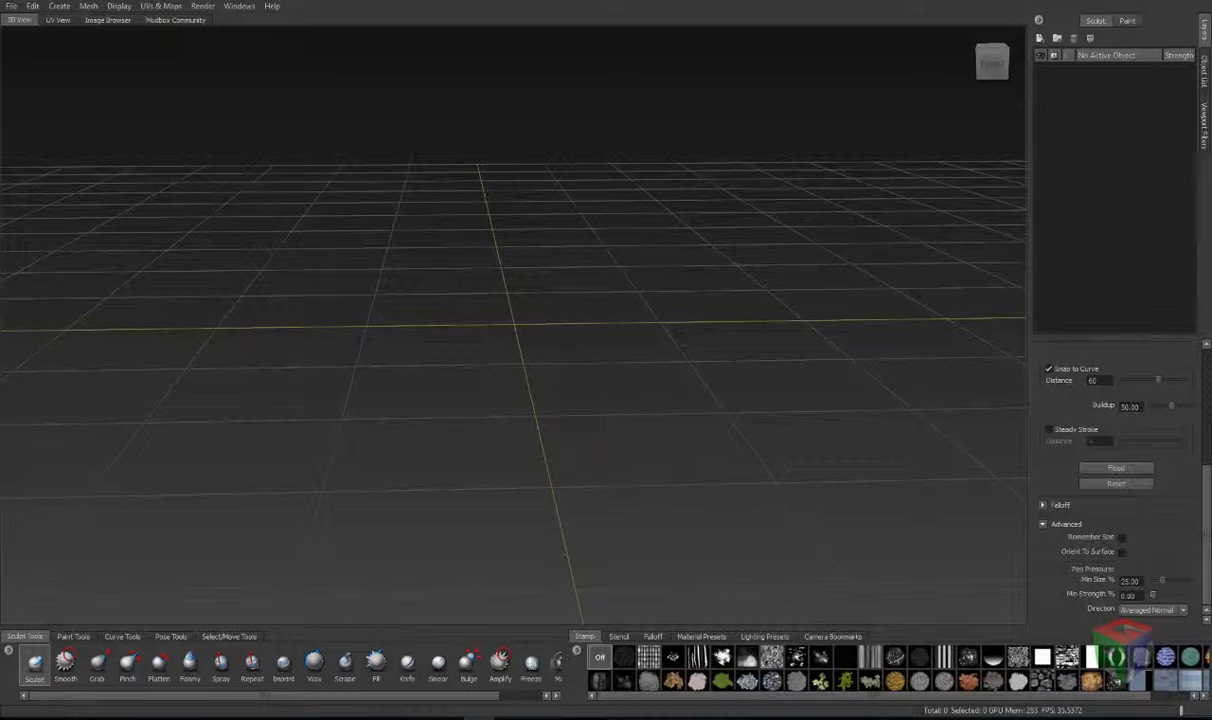
Step: Reorient the camera through the front, top and back sides with the ViewCube, and restore the home view
mouse_move(967, 38)
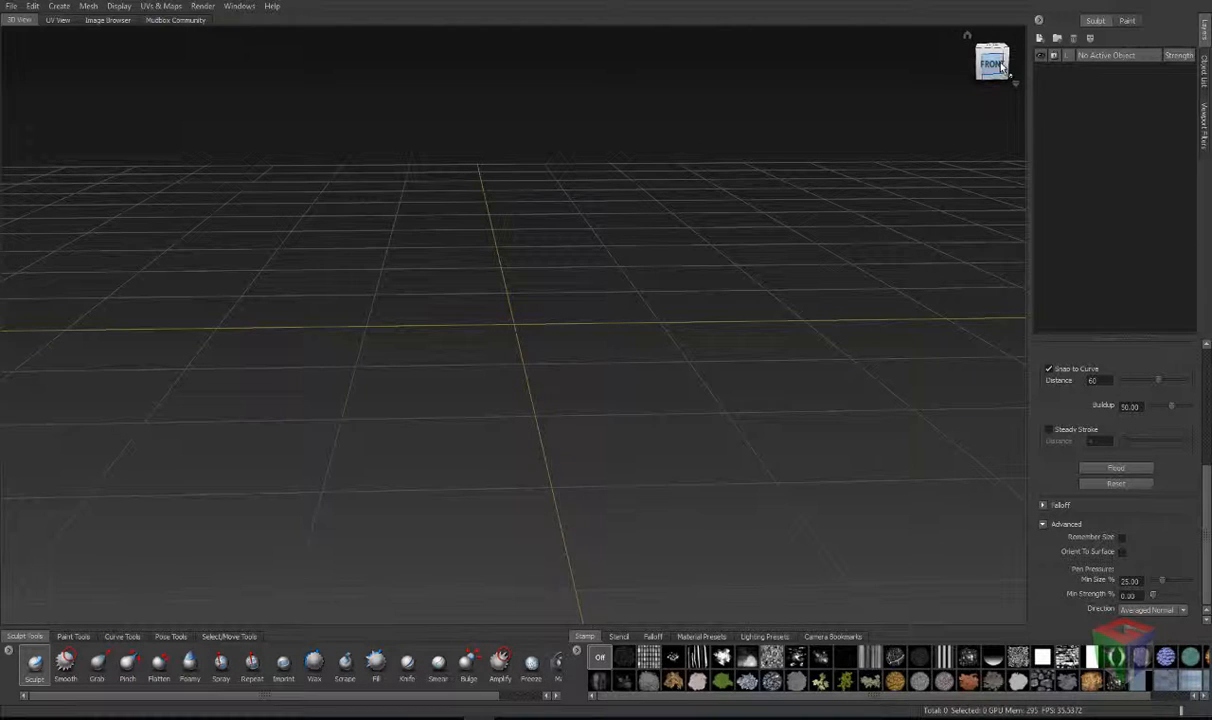
left_click(991, 60)
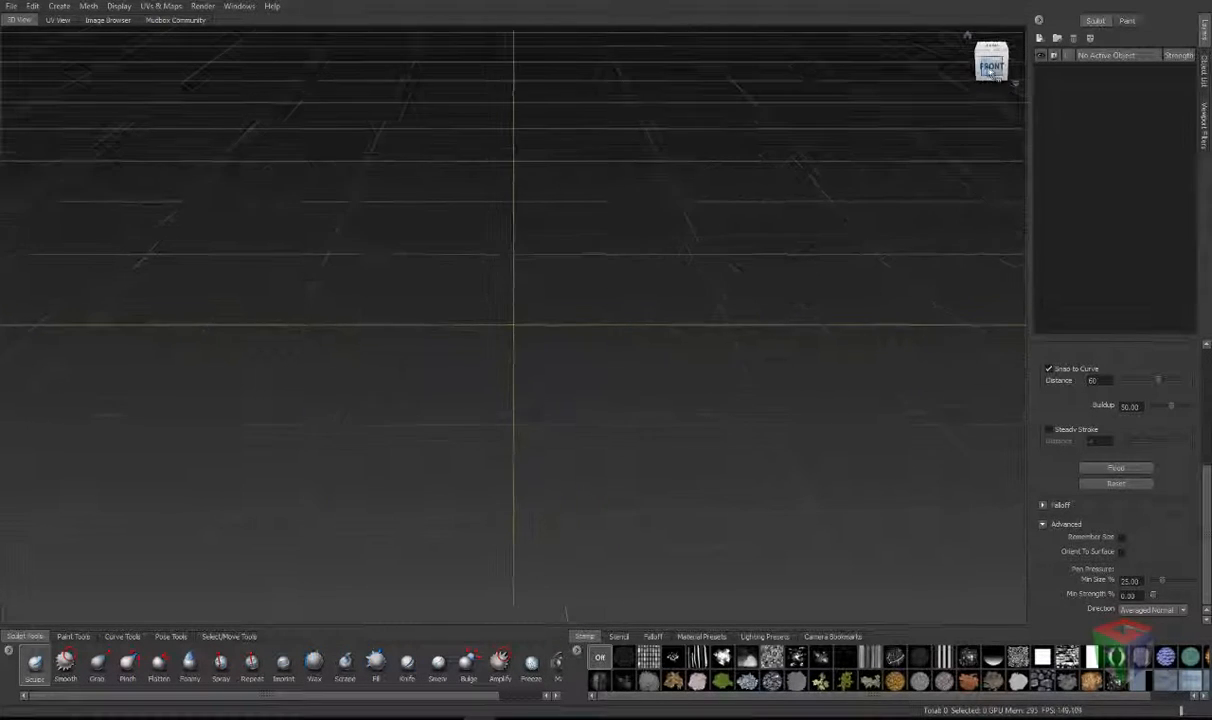
left_click(991, 55)
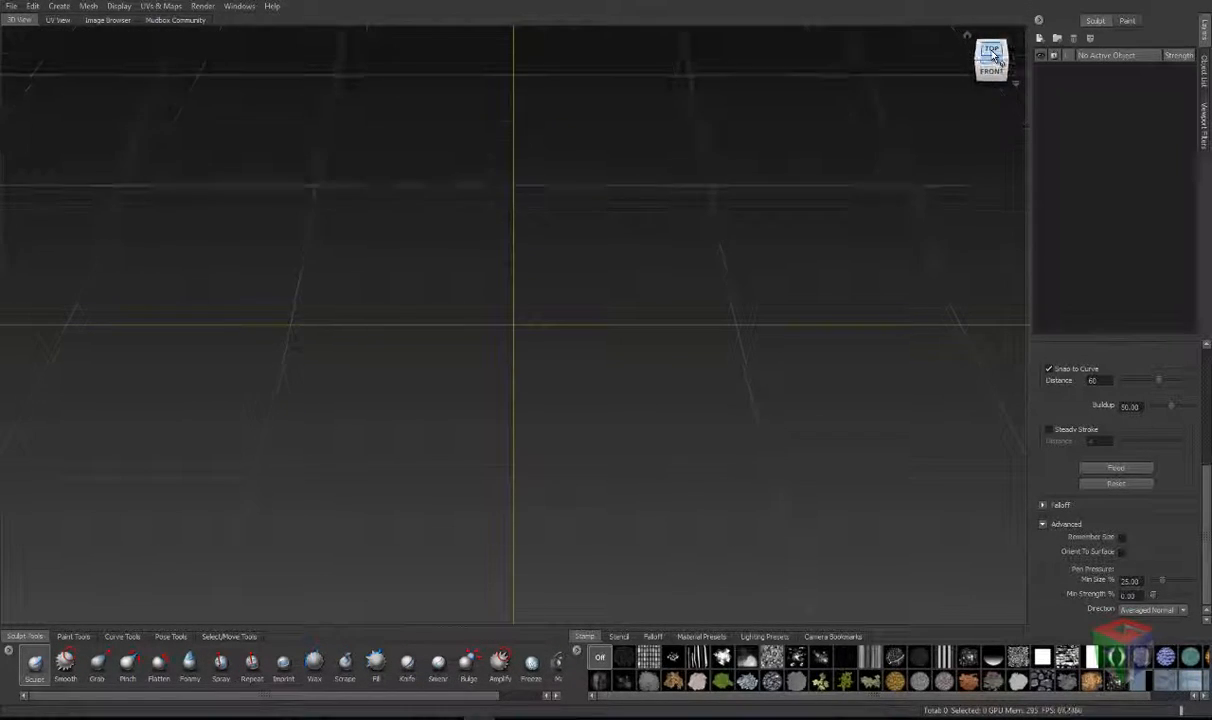
left_click(993, 52)
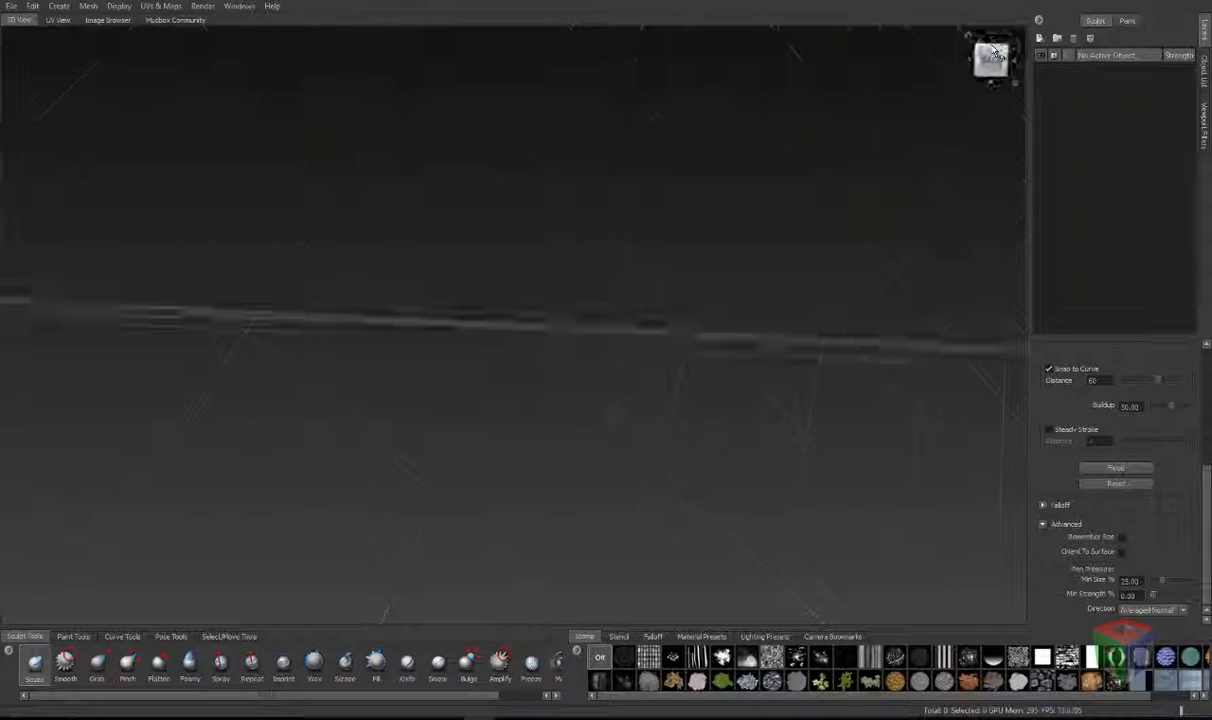
left_click(969, 60)
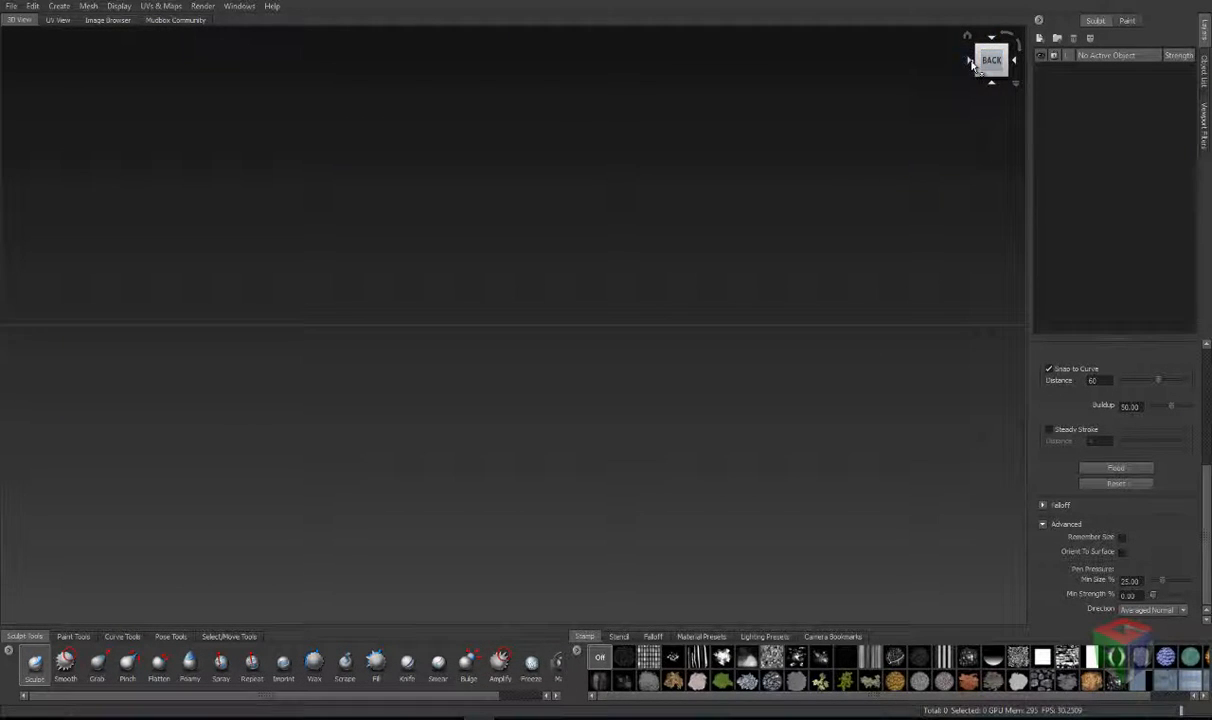
left_click(970, 62)
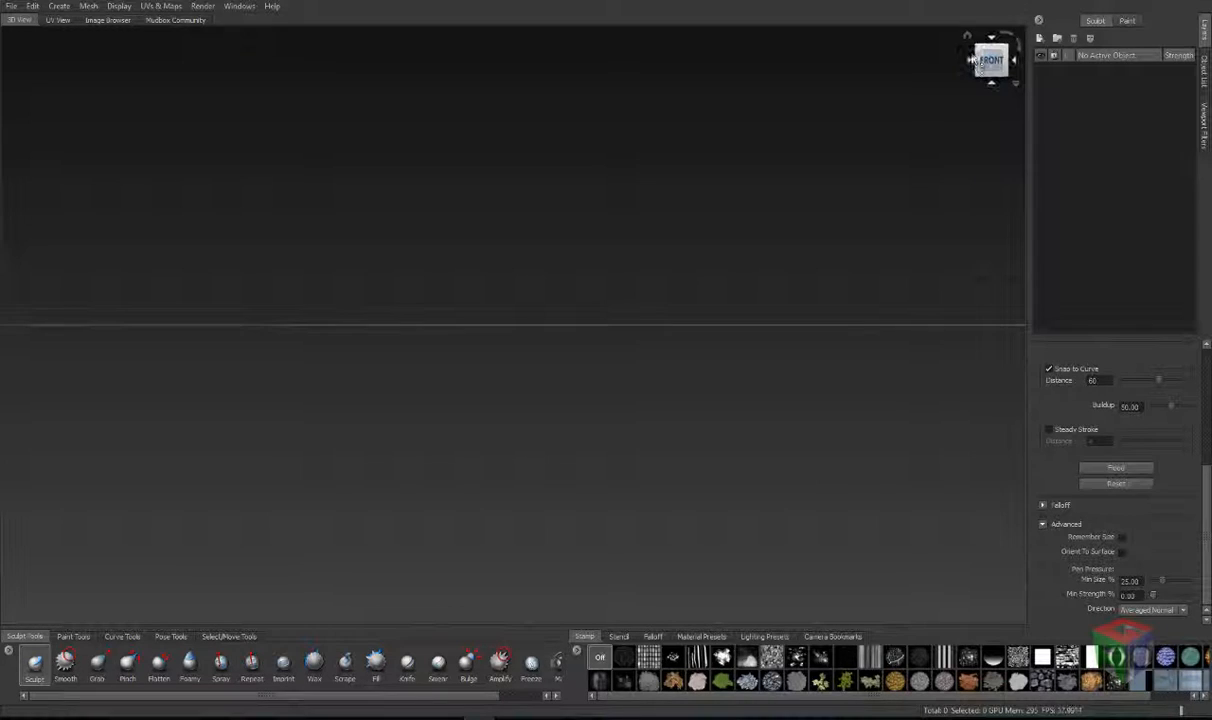
left_click(968, 40)
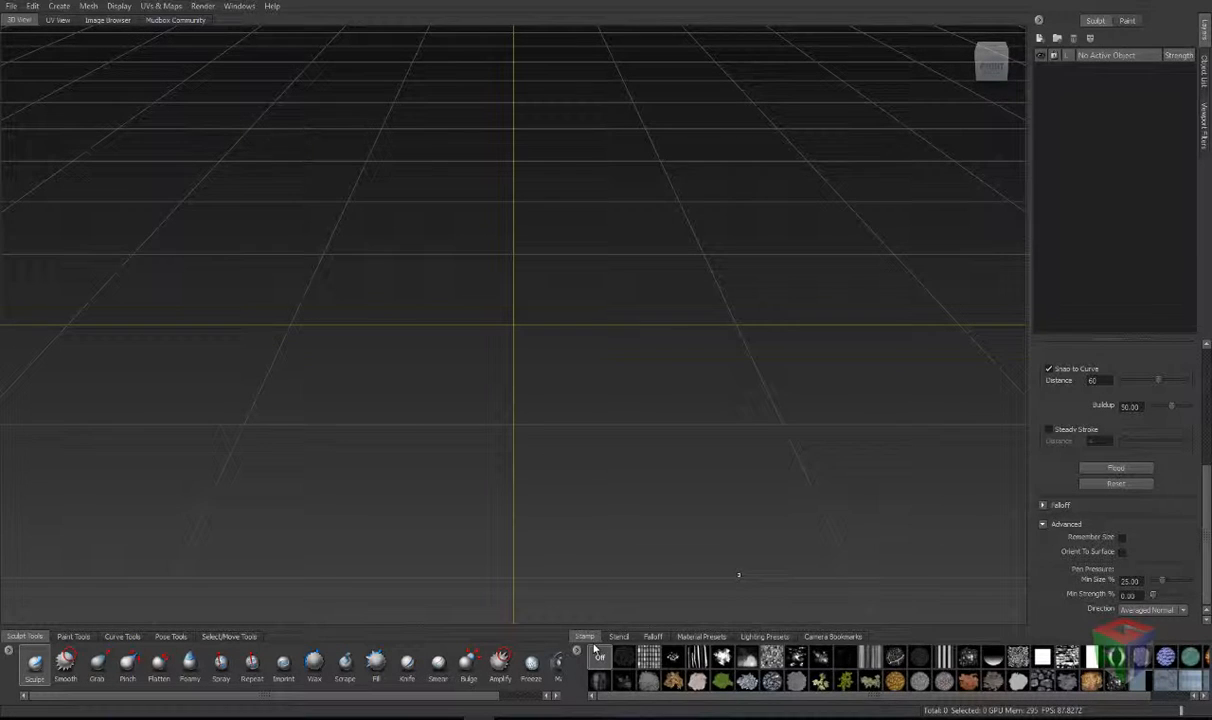
Step: Check the Camera Bookmarks tray and return to the Stamp tray
left_click(829, 637)
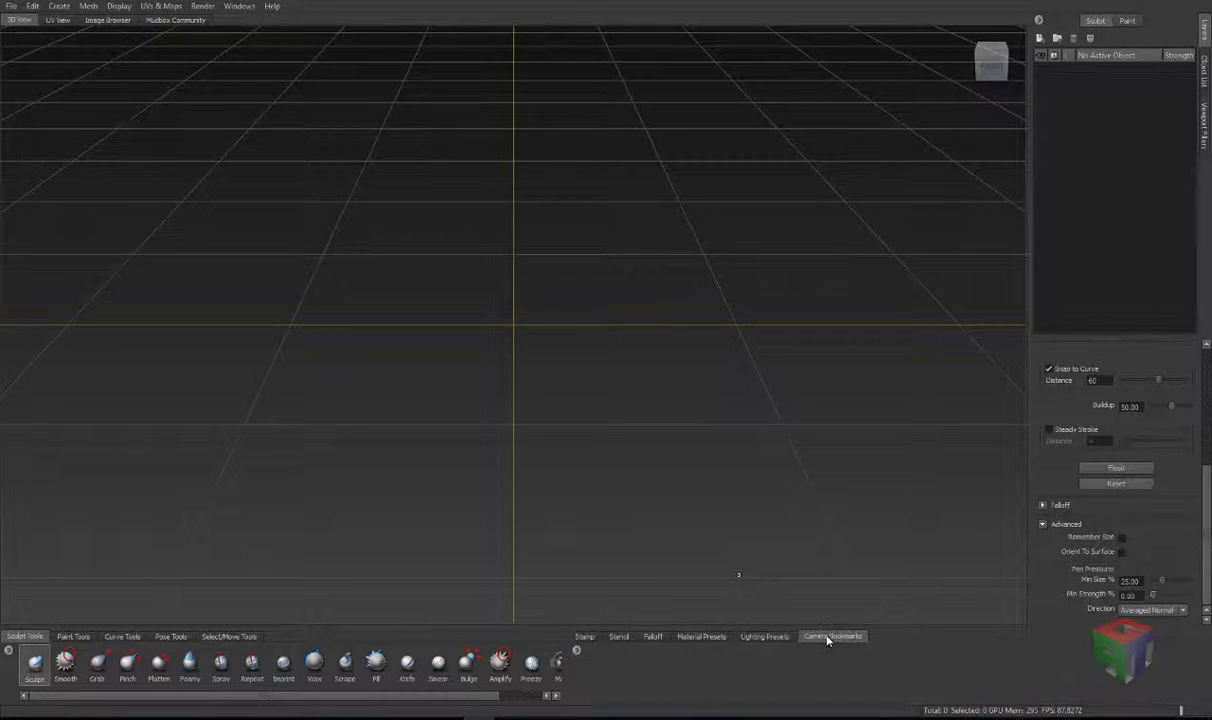
left_click(585, 637)
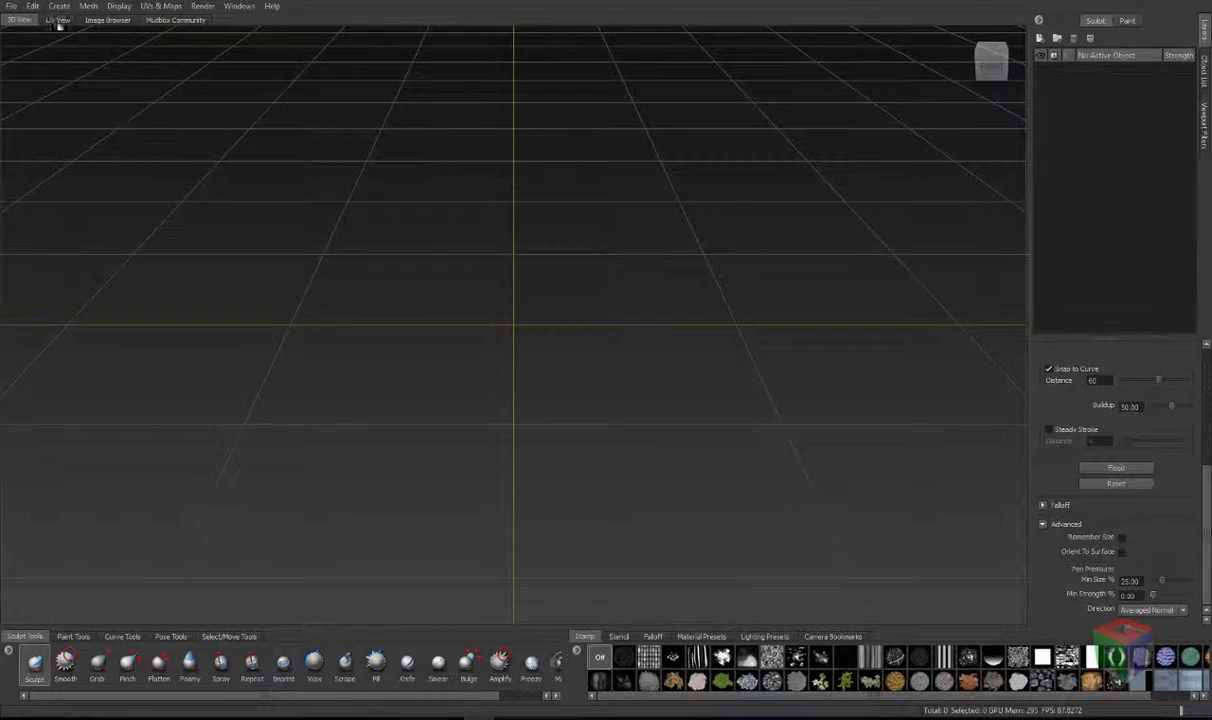
Step: Create a cube from the predefined meshes in the empty scene
left_click(57, 8)
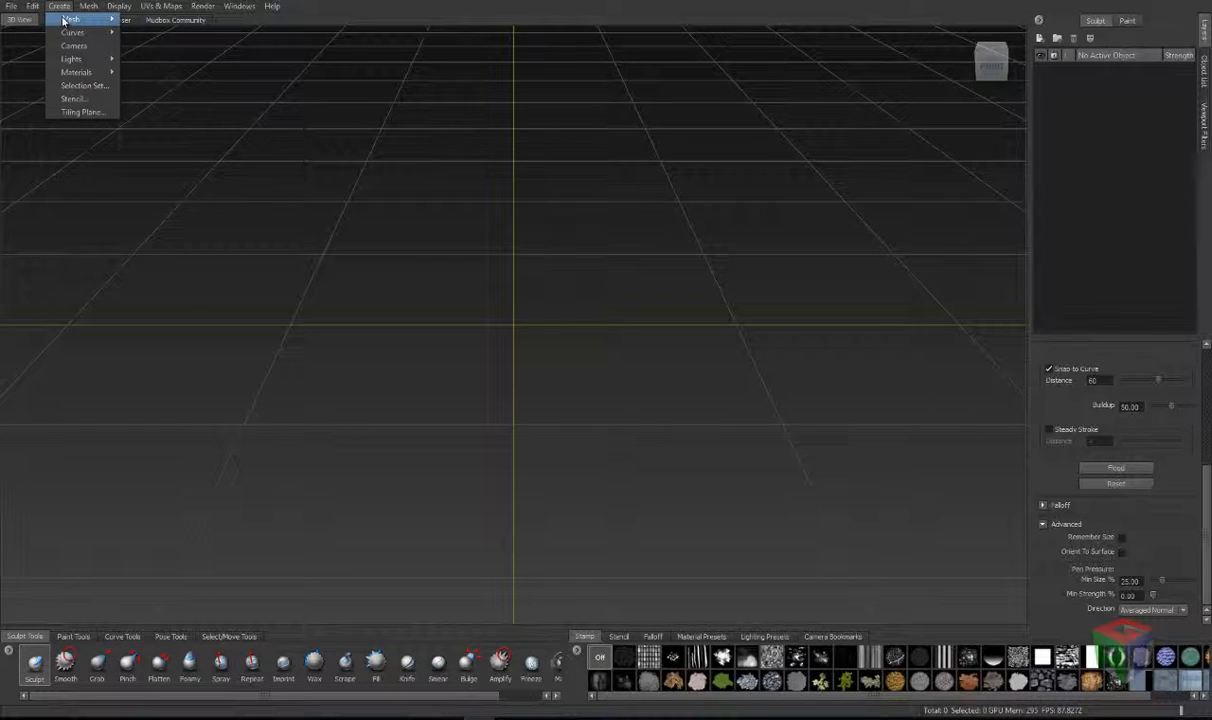
mouse_move(72, 20)
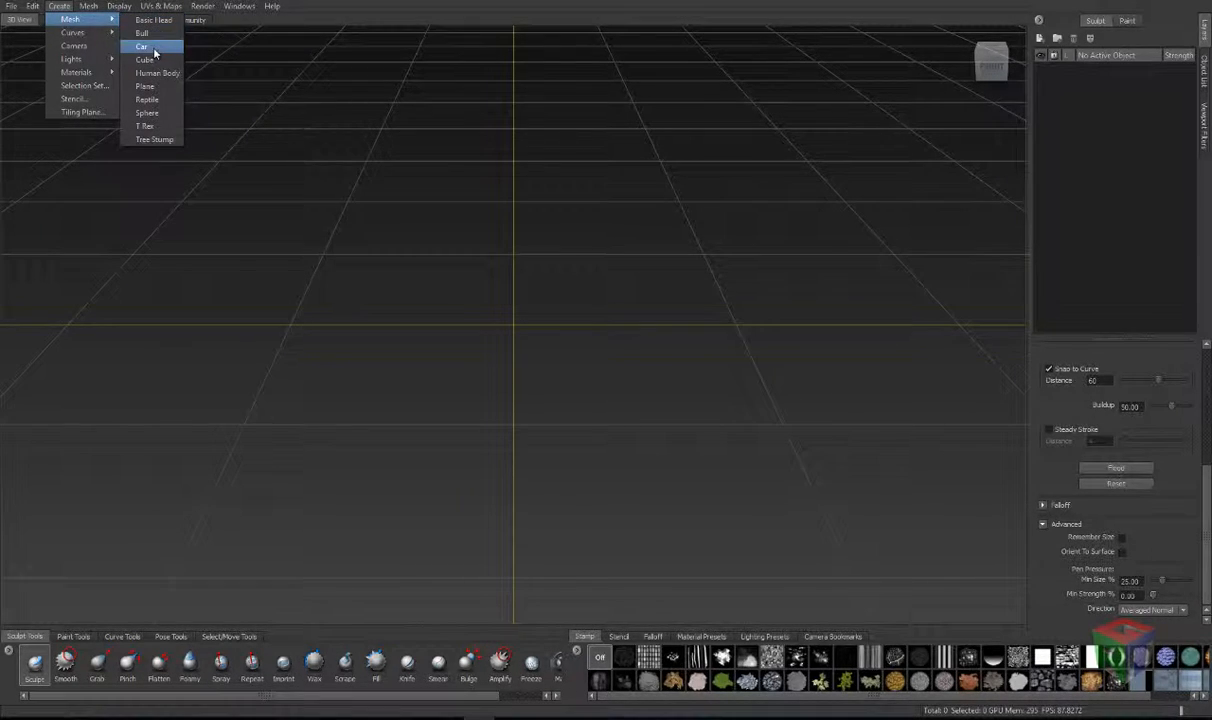
left_click(150, 58)
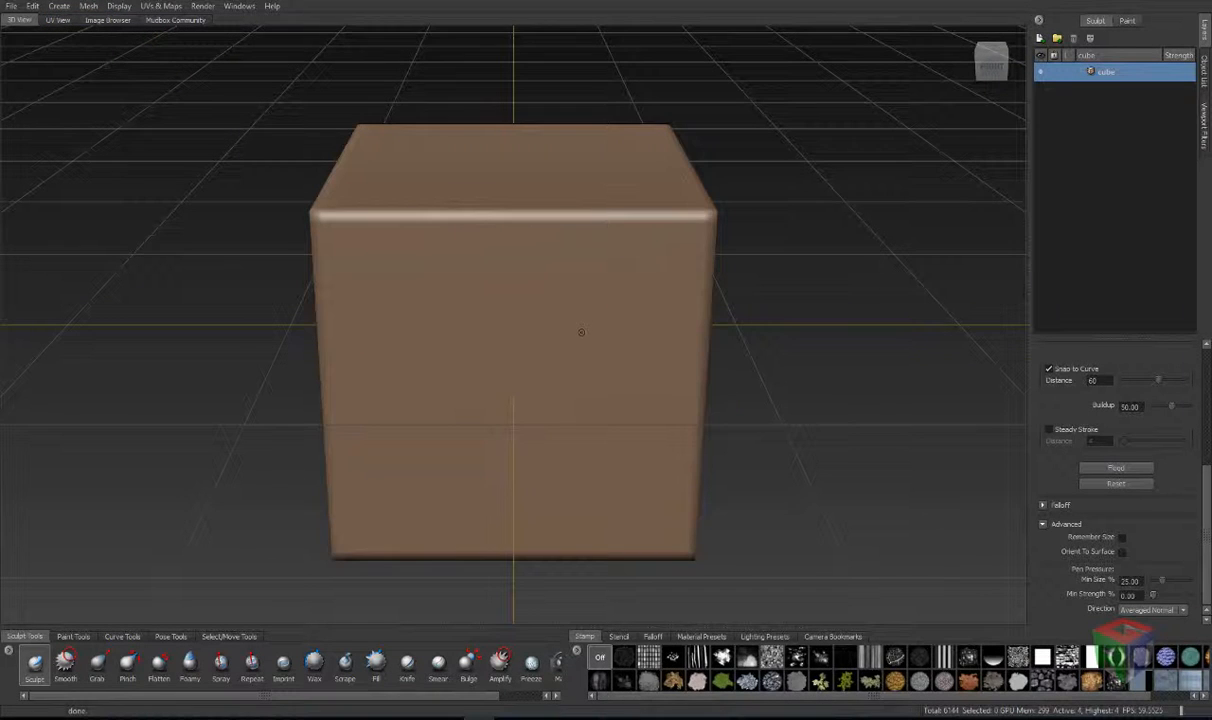
right_click_drag(569, 336, 503, 363, "alt")
left_click_drag(503, 363, 517, 341, "alt")
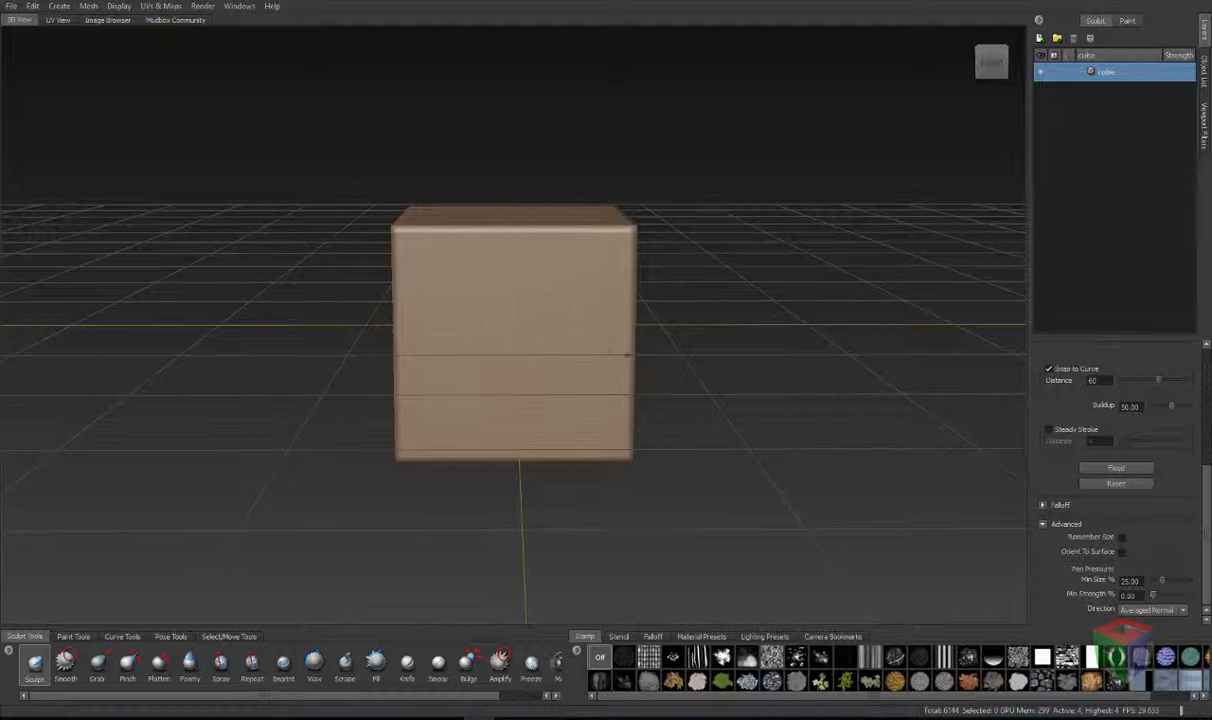
left_click_drag(651, 350, 680, 362, "alt")
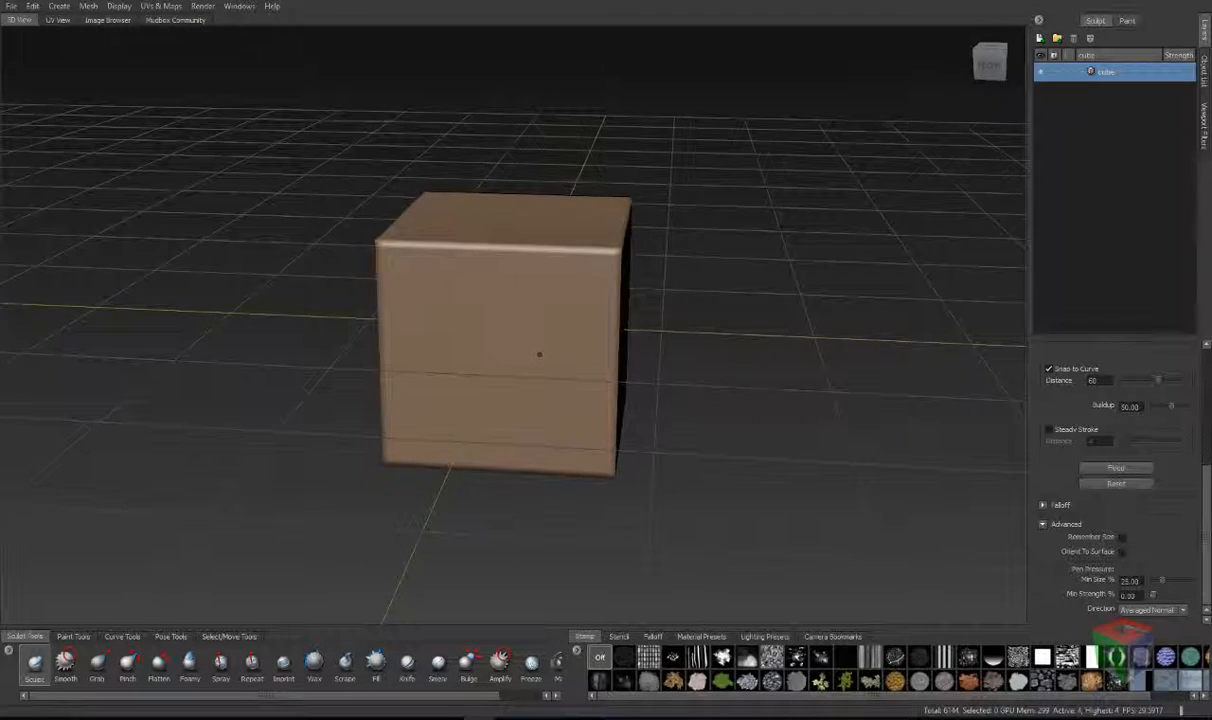
Step: Orbit around the cube and toggle its wireframe display, leaving the wireframe on
left_click_drag(538, 354, 640, 275, "alt")
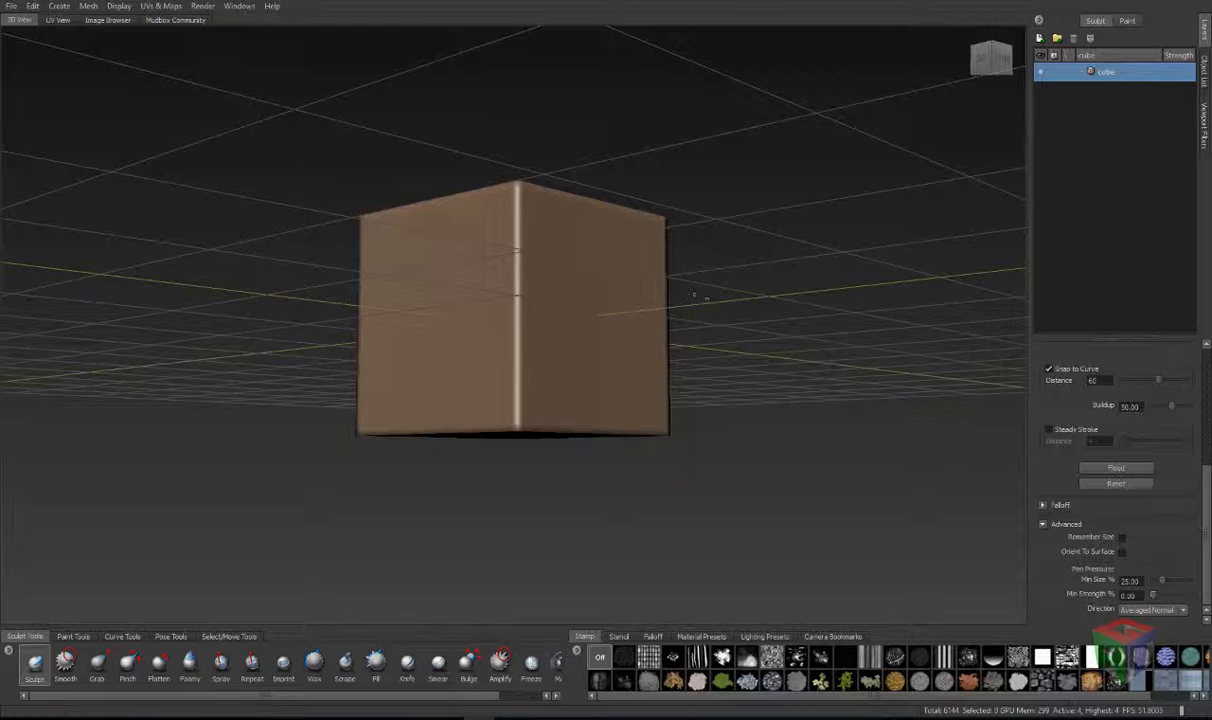
left_click_drag(693, 294, 567, 334, "alt")
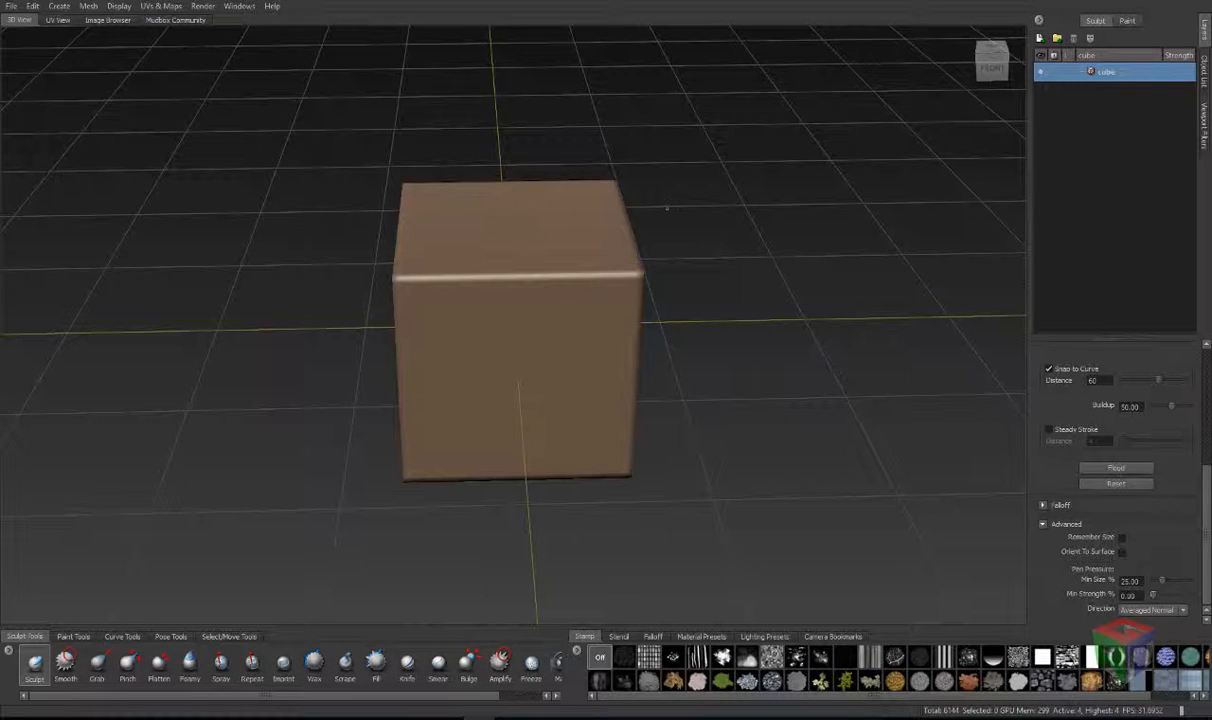
right_click(677, 208)
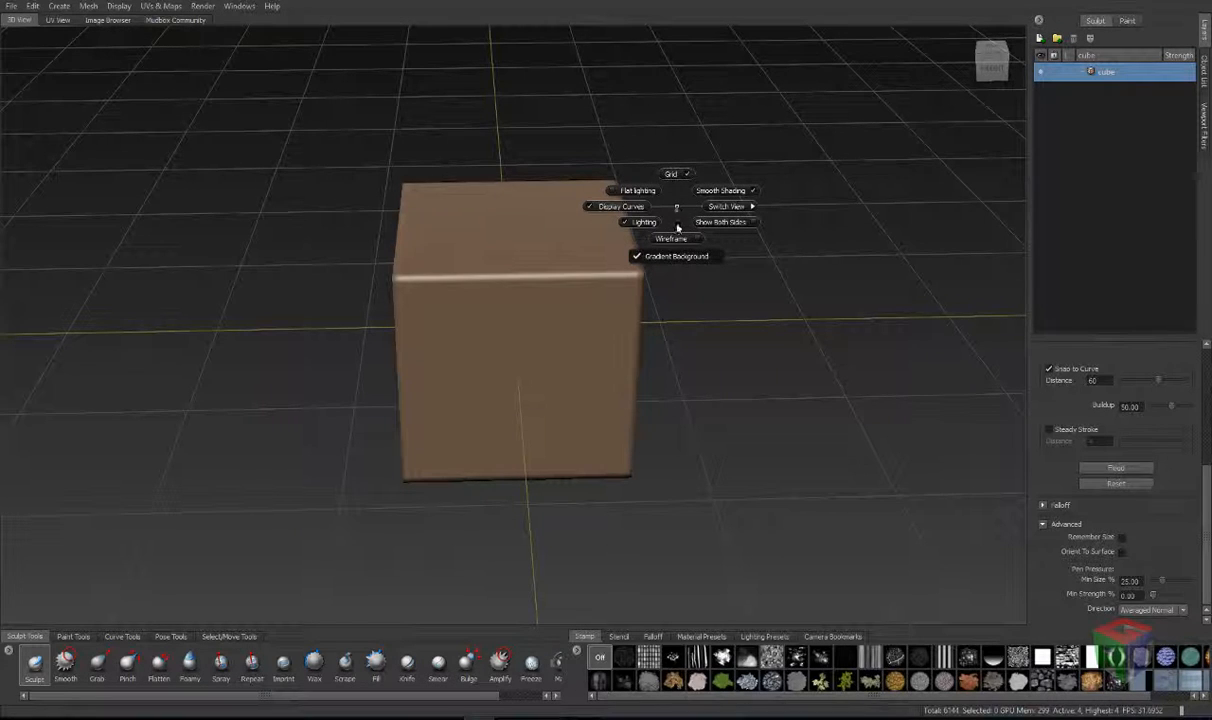
left_click(671, 238)
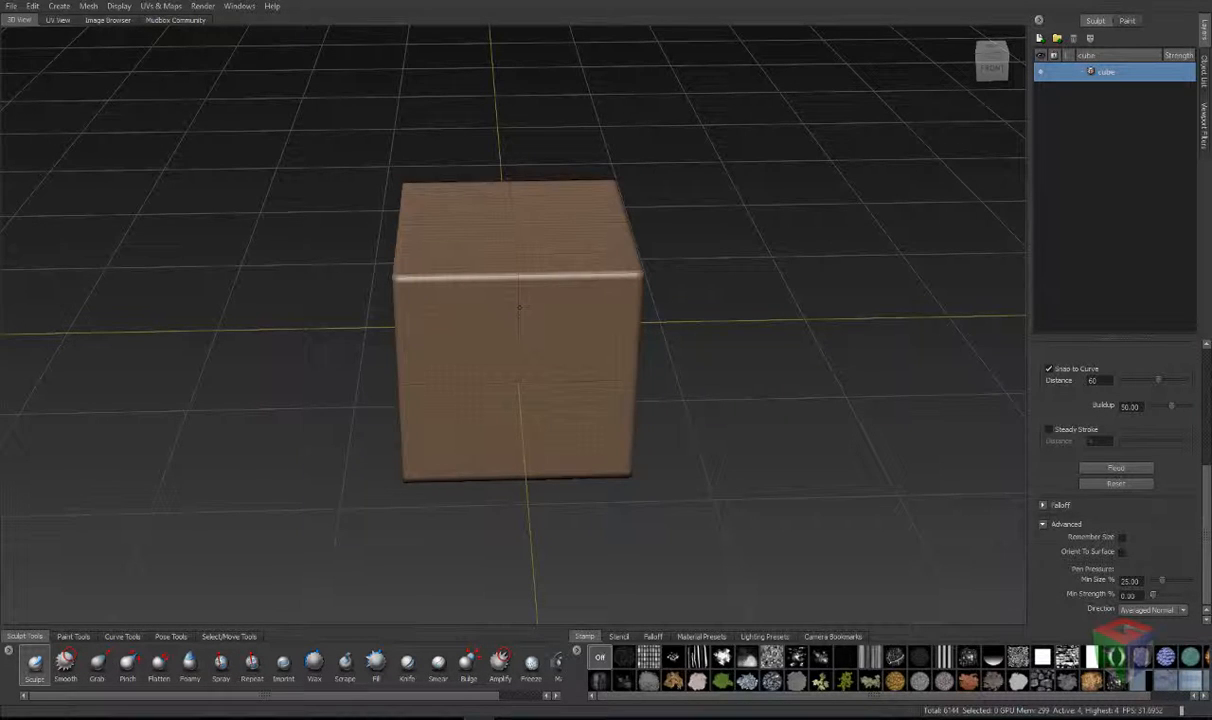
right_click(733, 230)
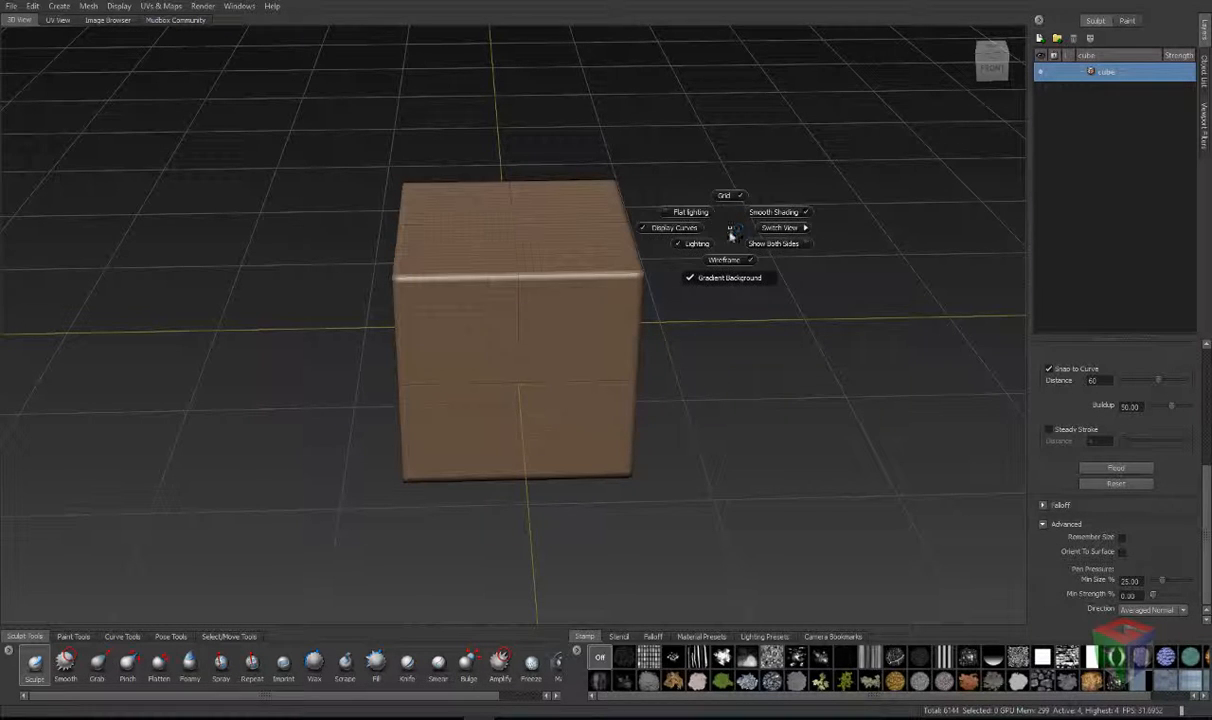
left_click(720, 257)
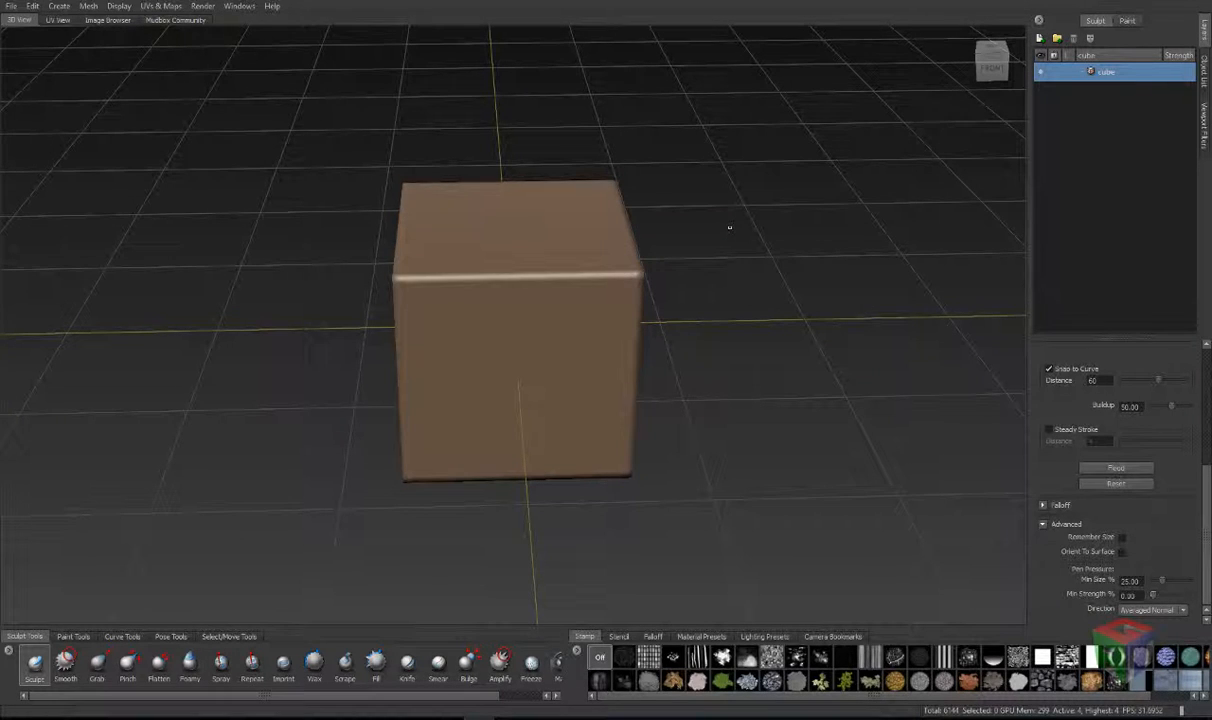
key("w")
left_click_drag(711, 297, 708, 289, "alt")
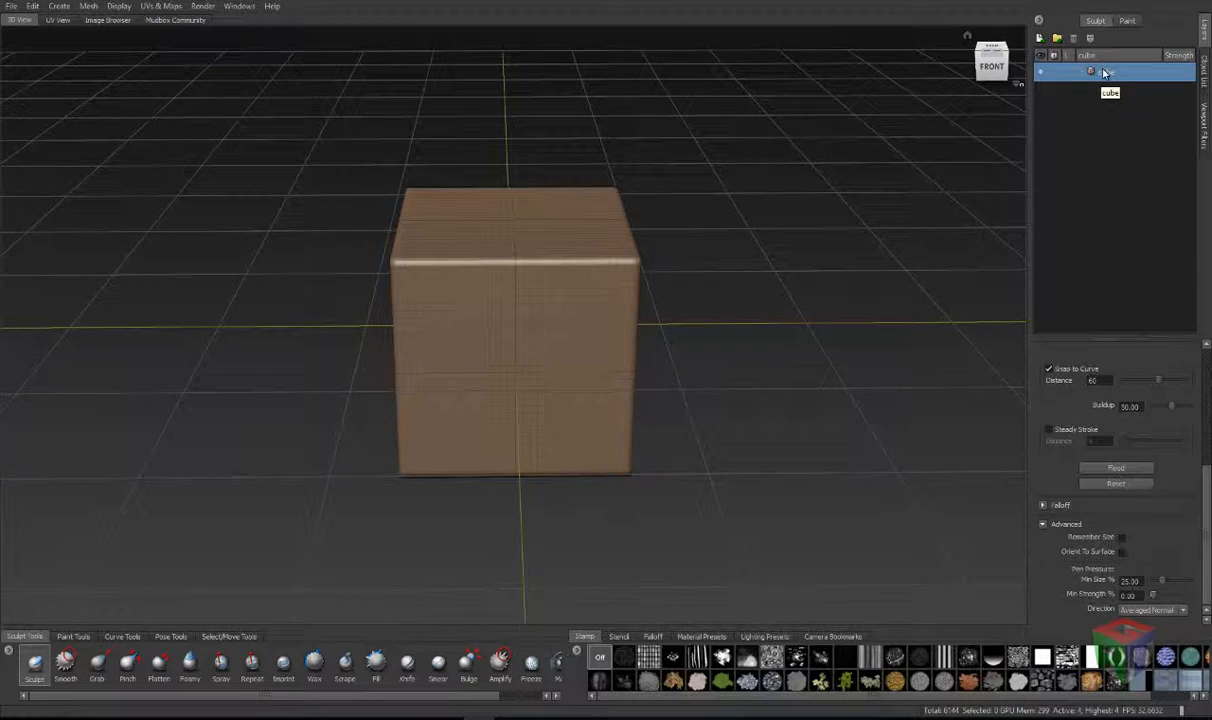
Step: Inspect the properties of the directional light, default material, cube and scene in the Object List
left_click(1202, 88)
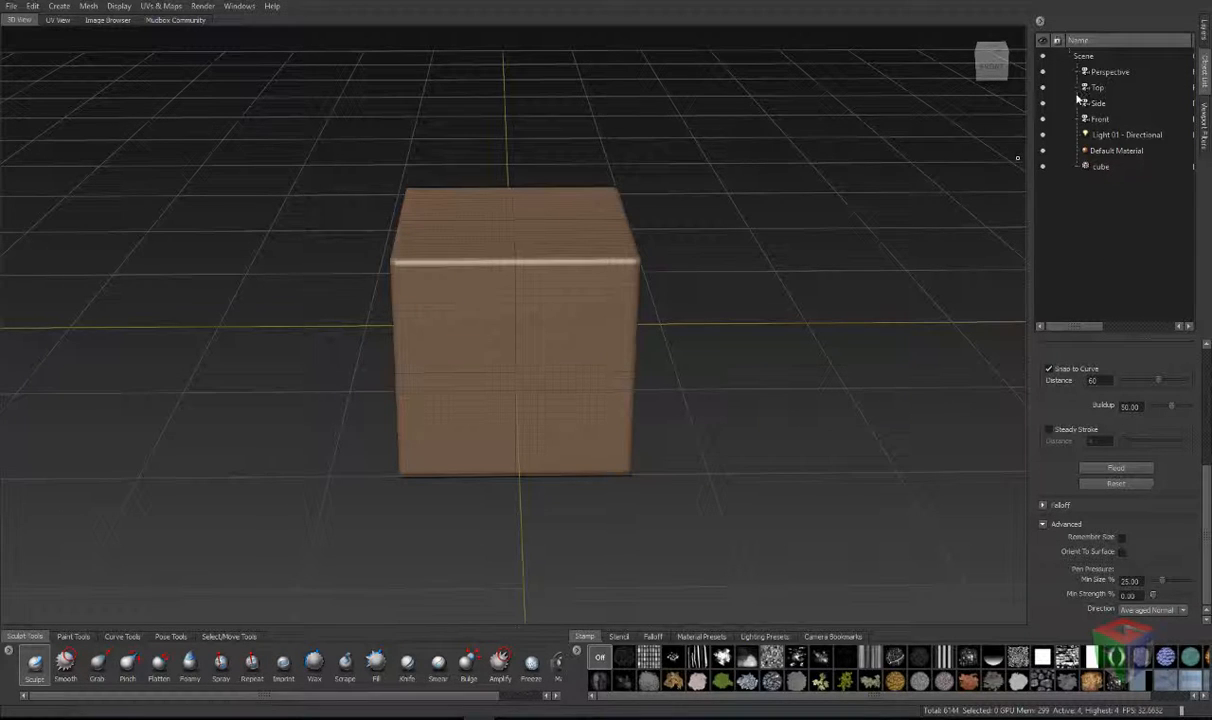
left_click(1117, 135)
left_click(1110, 151)
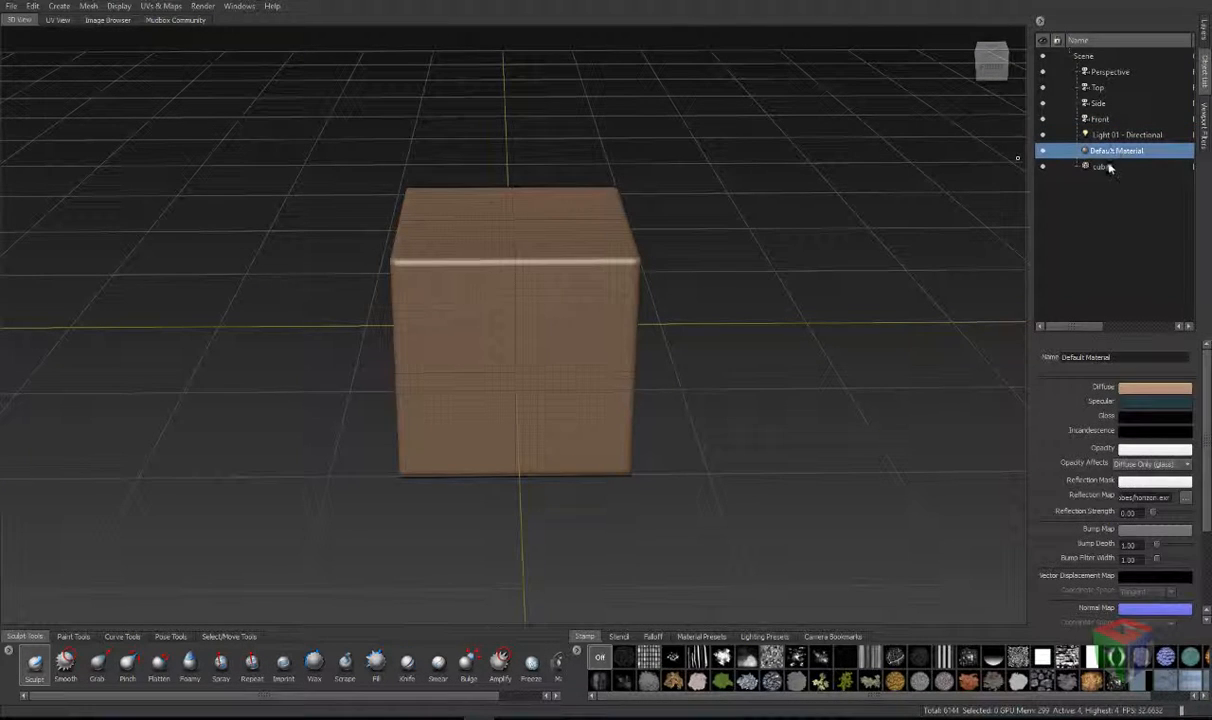
left_click(1101, 167)
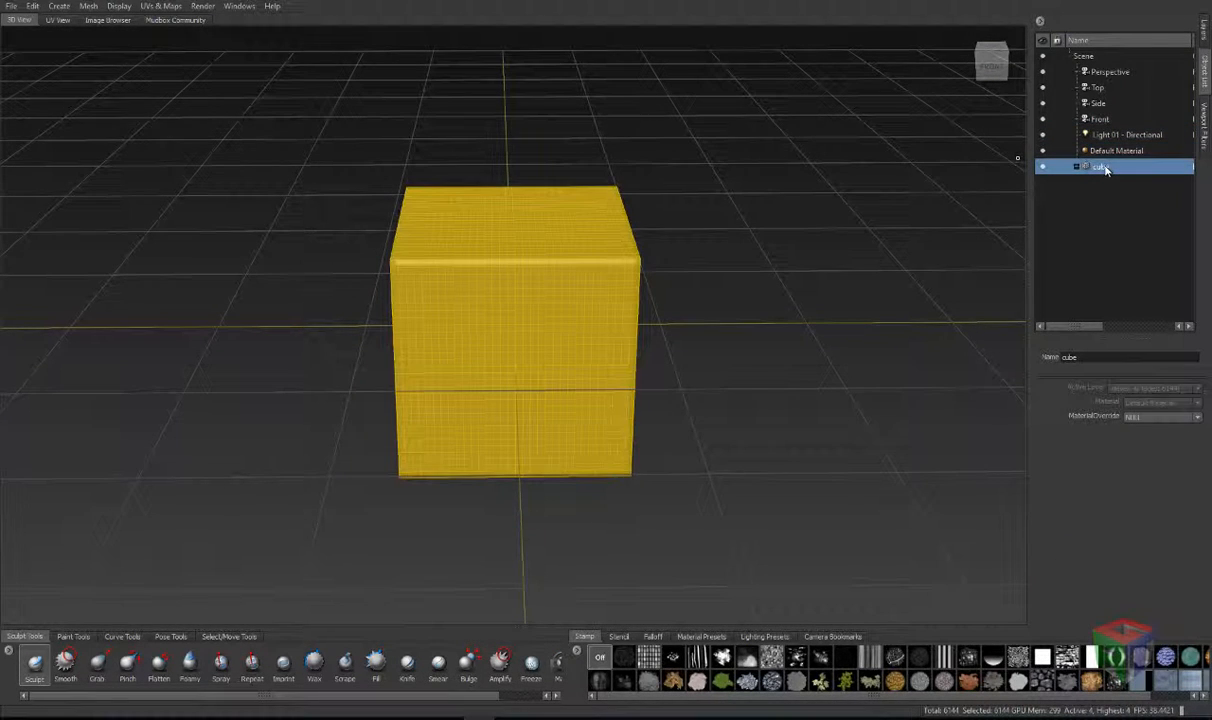
left_click(1084, 56)
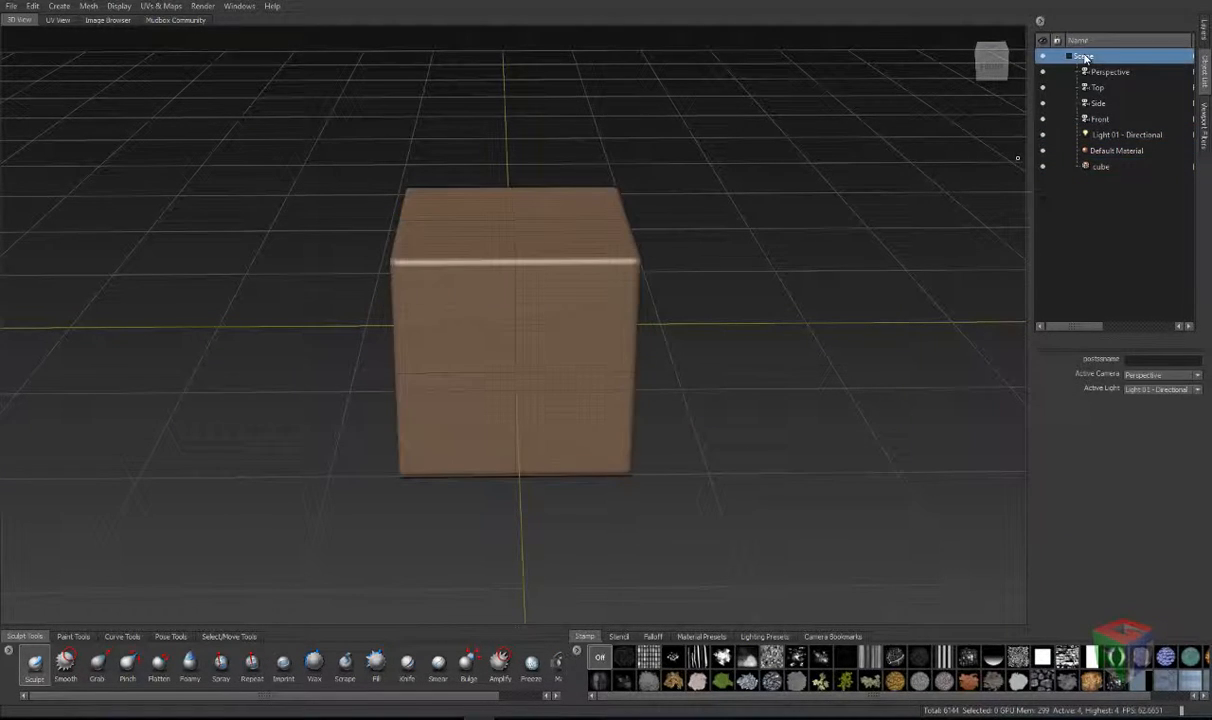
Step: Preview the Tonemapper, Depth of Field and Cavity Ambient Occlusion viewport filters one at a time, switching each off again
left_click(1204, 124)
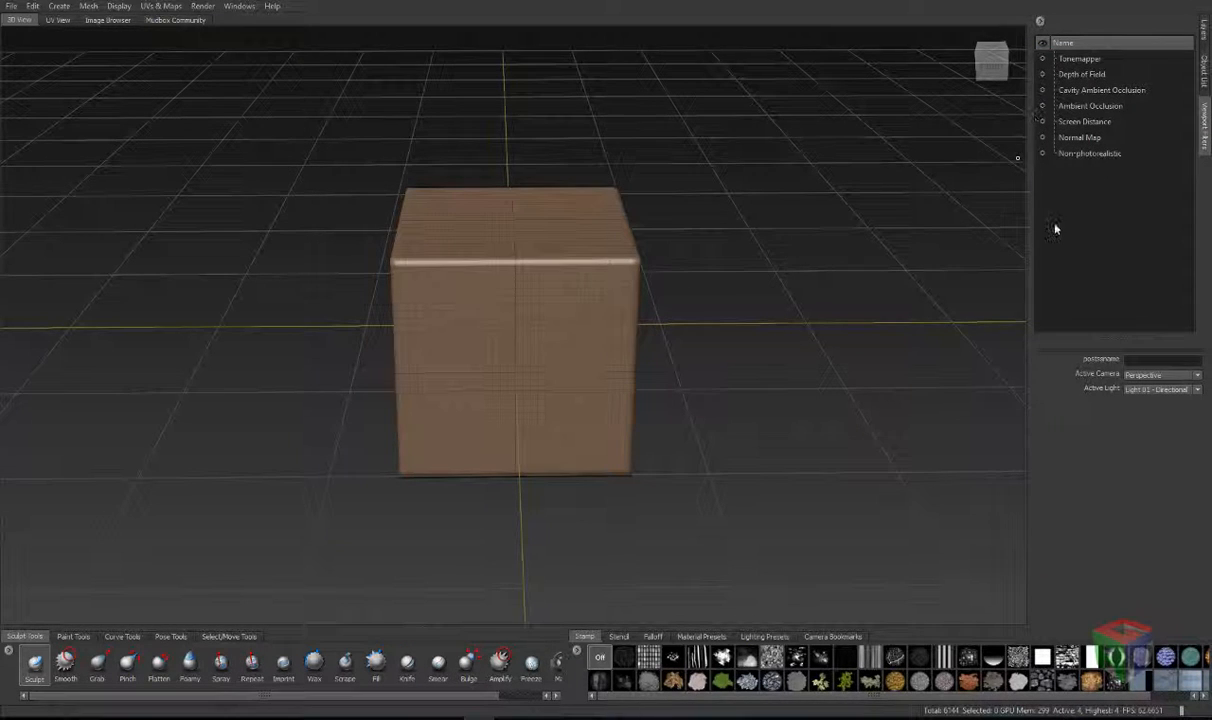
left_click(1043, 60)
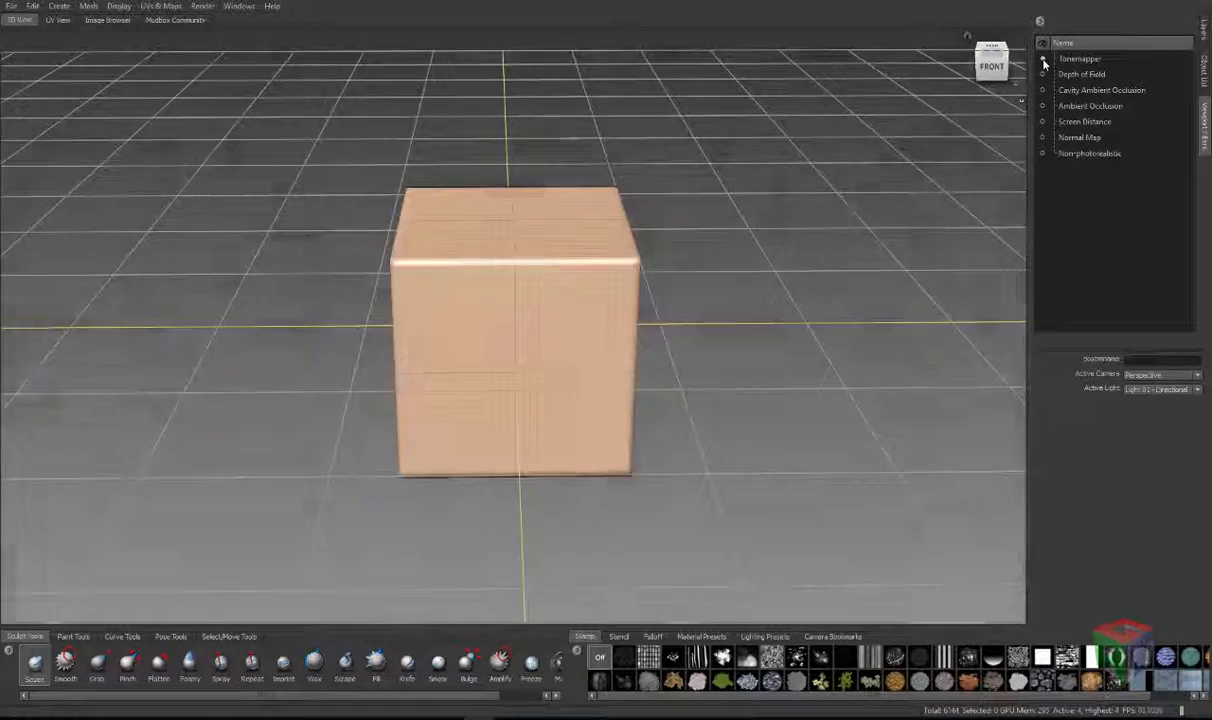
left_click(1043, 60)
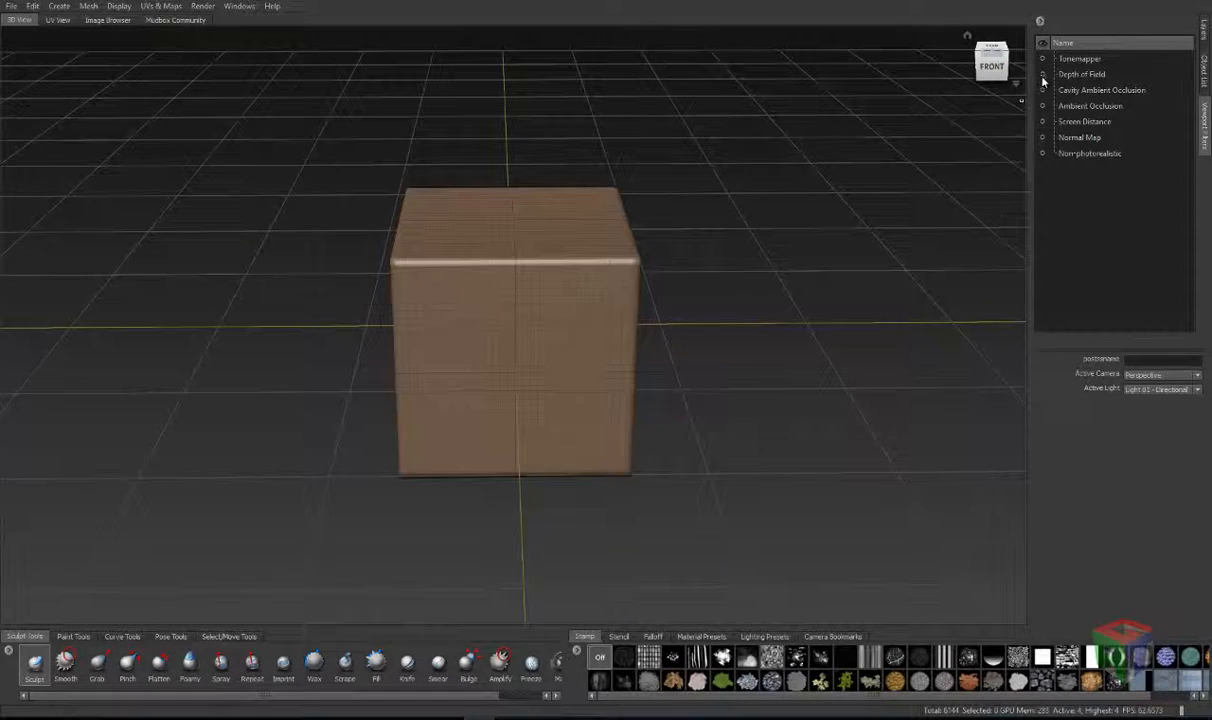
left_click(1043, 75)
left_click(1043, 75)
left_click(1043, 91)
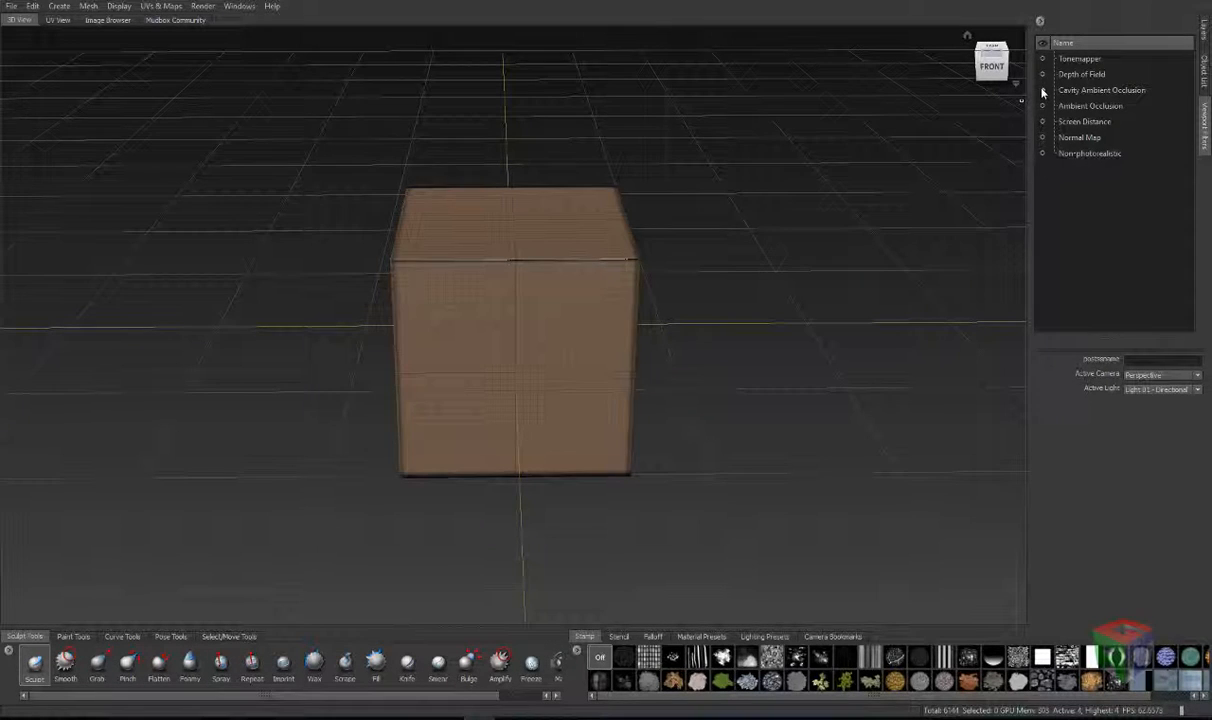
left_click(1043, 91)
Step: Preview the Ambient Occlusion, Screen Distance, Normal Map and Non-photorealistic viewport filters in turn, switching each off again
left_click(1044, 107)
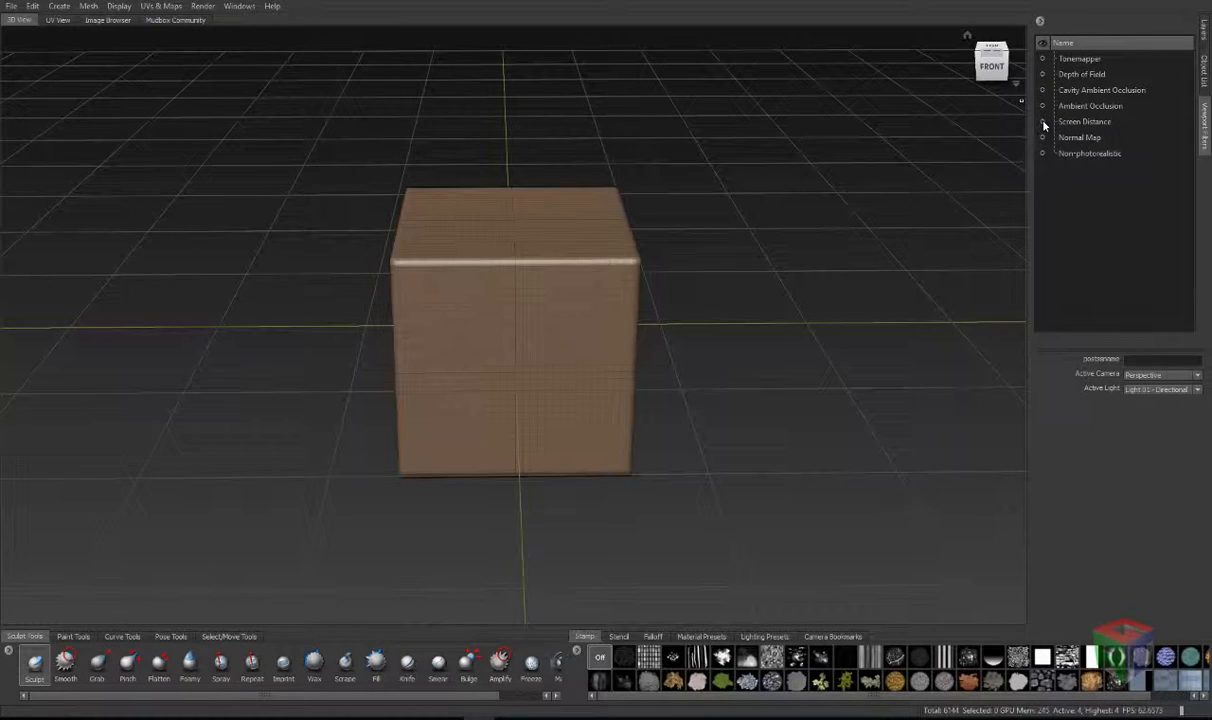
left_click(1043, 122)
left_click(1043, 122)
left_click(1043, 138)
left_click(1043, 138)
left_click(1044, 154)
left_click(1044, 154)
Step: Examine the Tonemapper filter's properties with the filter enabled, and turn the filter off again
left_click(1043, 59)
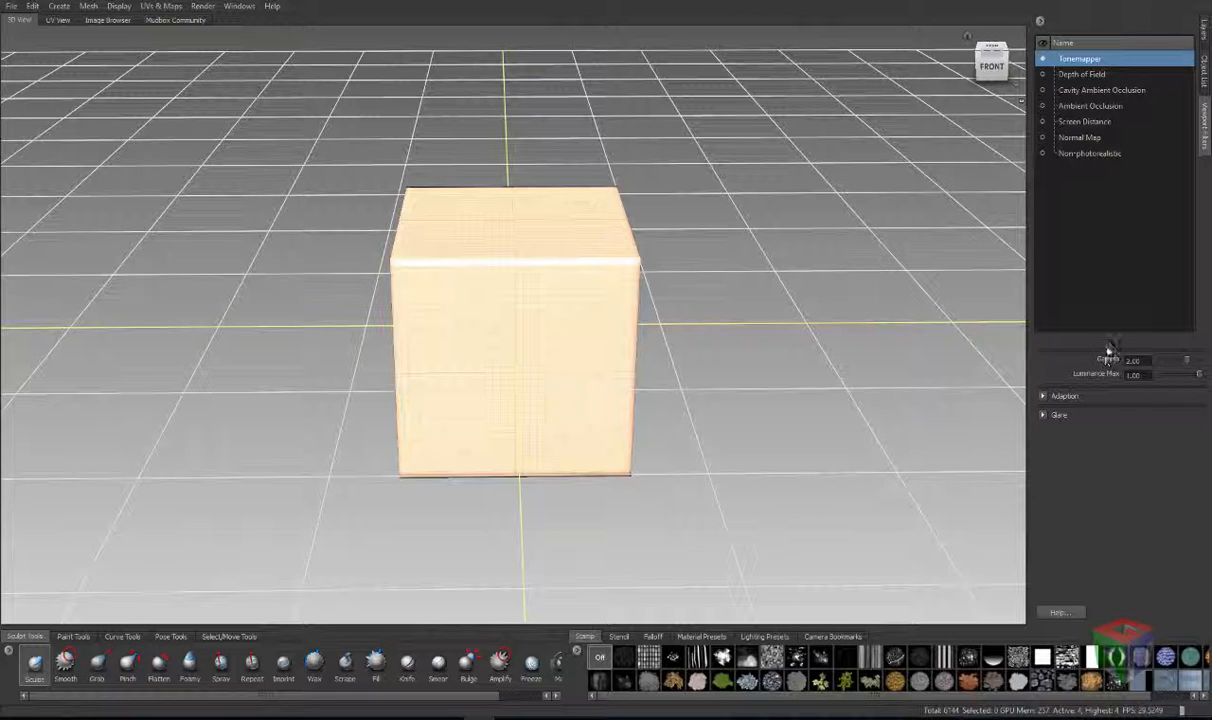
mouse_move(1108, 345)
left_mouse_down()
mouse_move(1107, 425)
mouse_move(1101, 338)
mouse_move(1100, 350)
left_mouse_up()
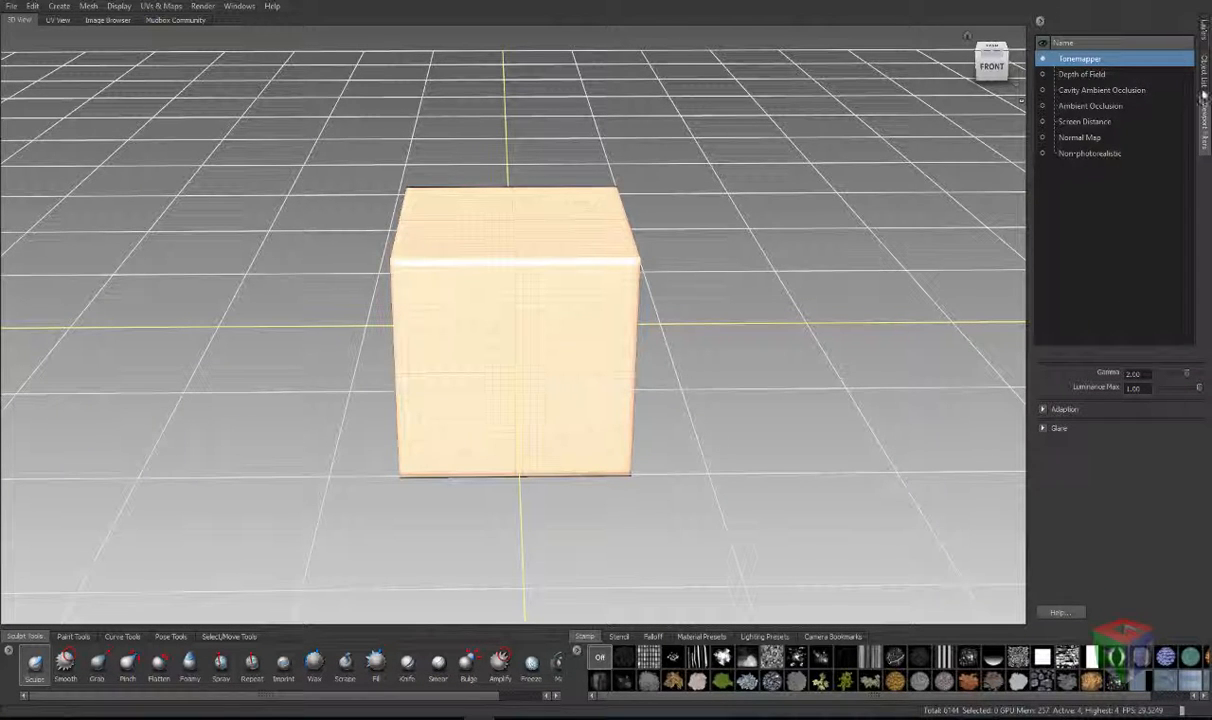
left_click(1042, 58)
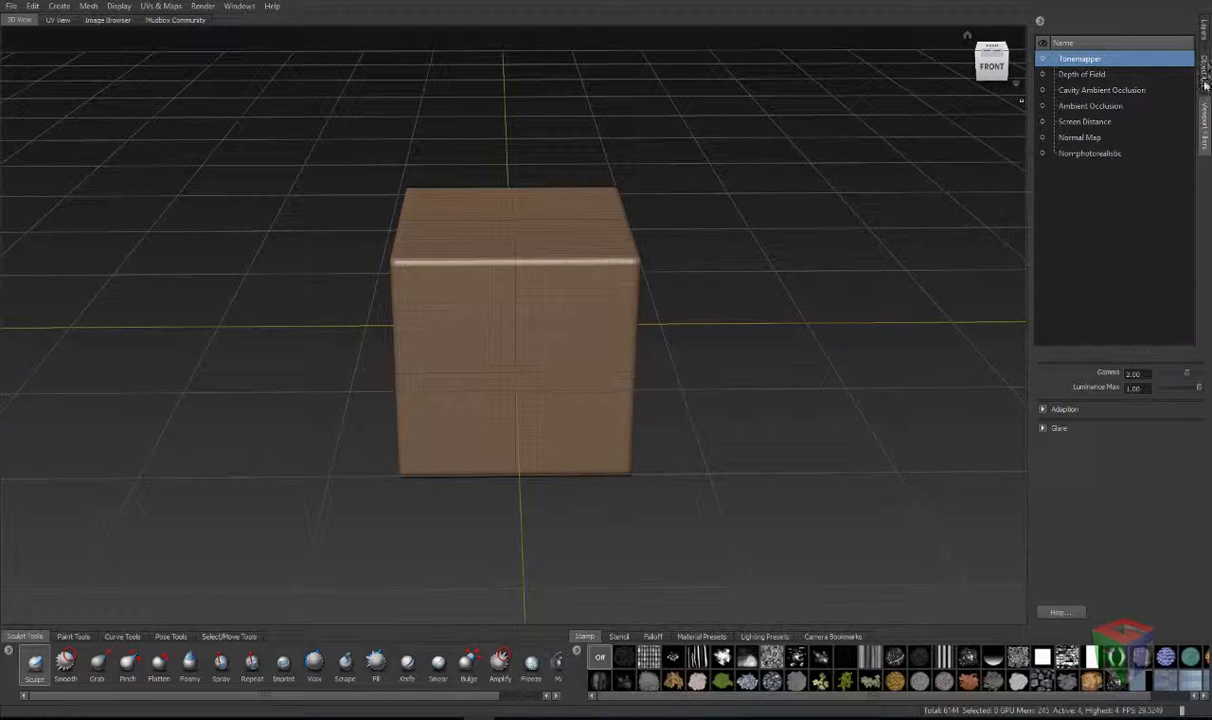
Step: Go back to the cube's sculpt layer list
left_click(1204, 36)
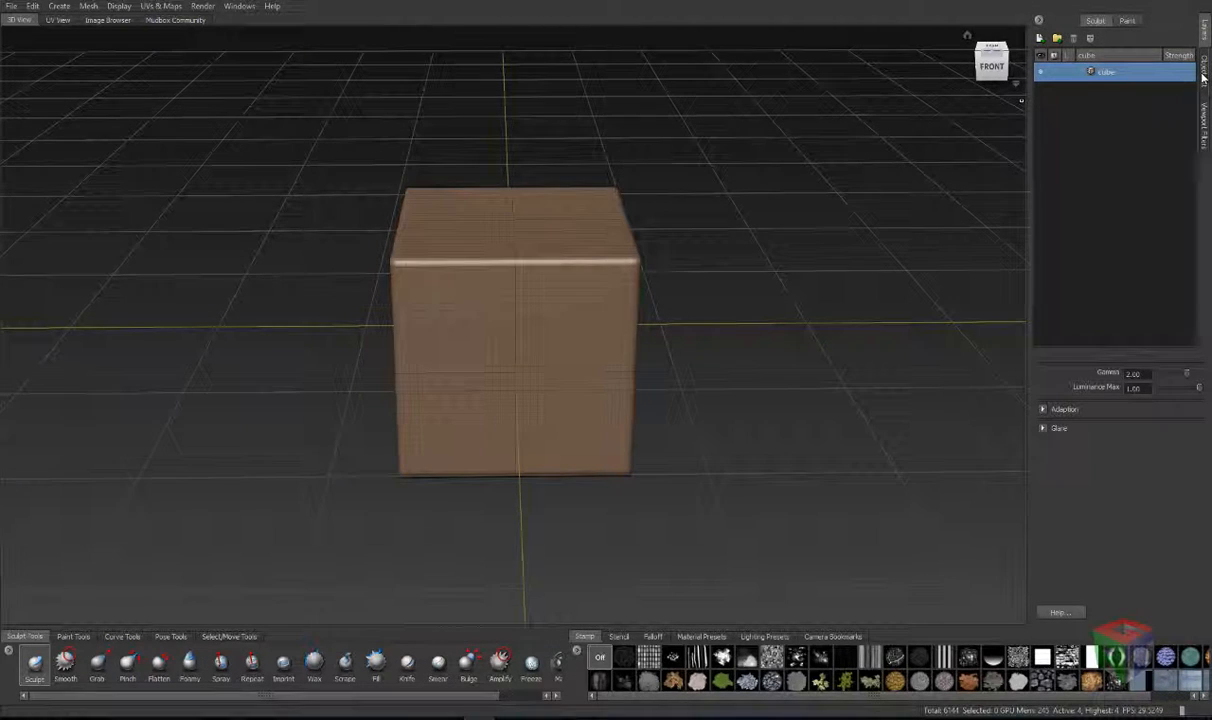
left_click(1204, 45)
left_click(1204, 32)
left_click(1204, 62)
left_click(1206, 34)
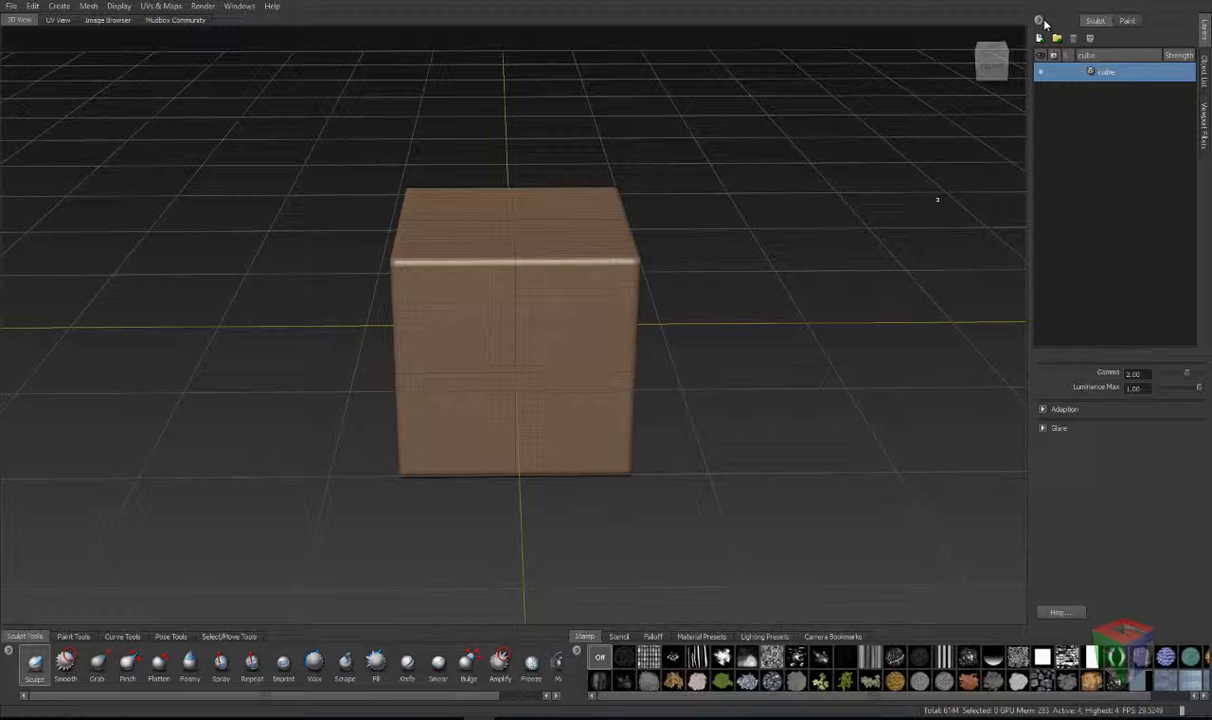
Step: Review the available sculpt layer commands, such as new layer, new group, flatten and mirror, without applying any
left_click(1040, 20)
left_click(1084, 22)
left_click(1040, 21)
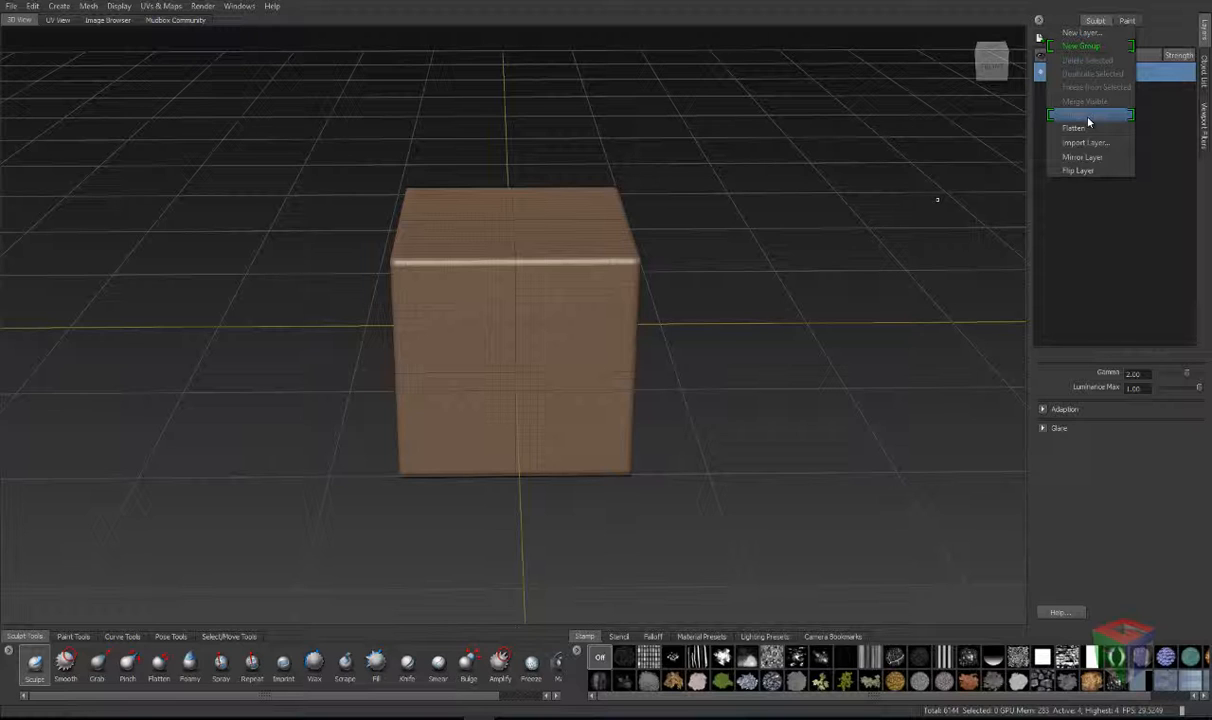
left_click(1162, 110)
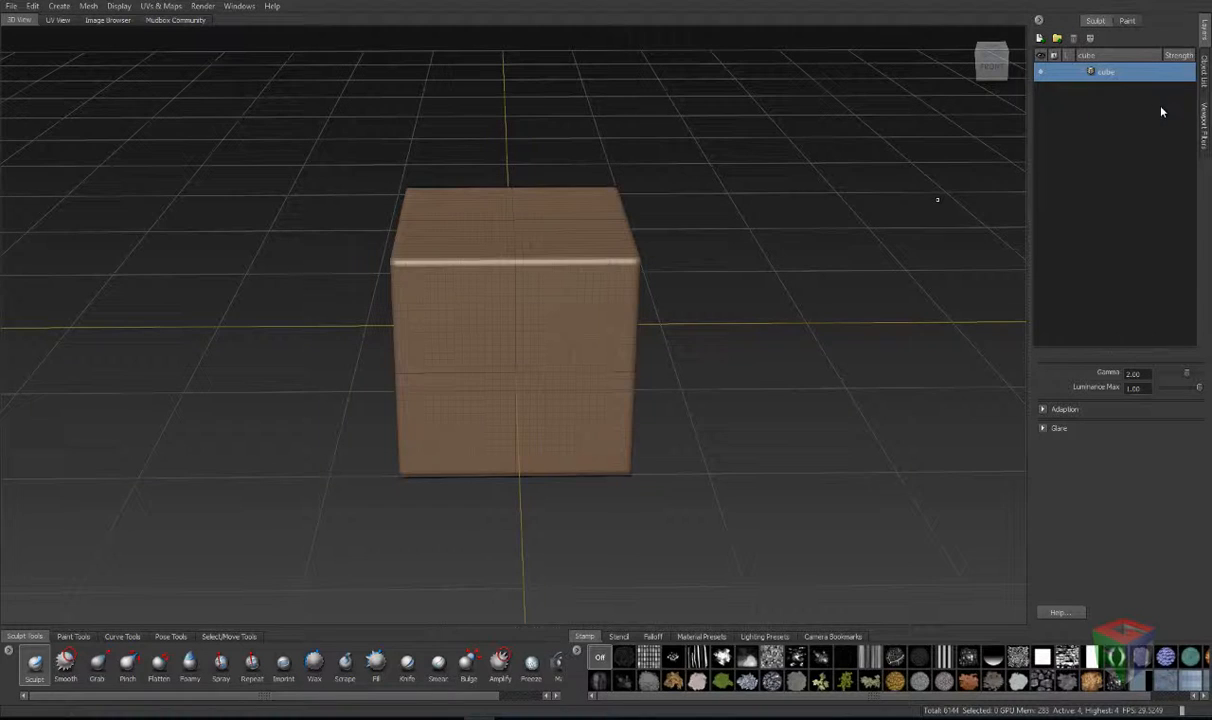
left_click(1058, 37)
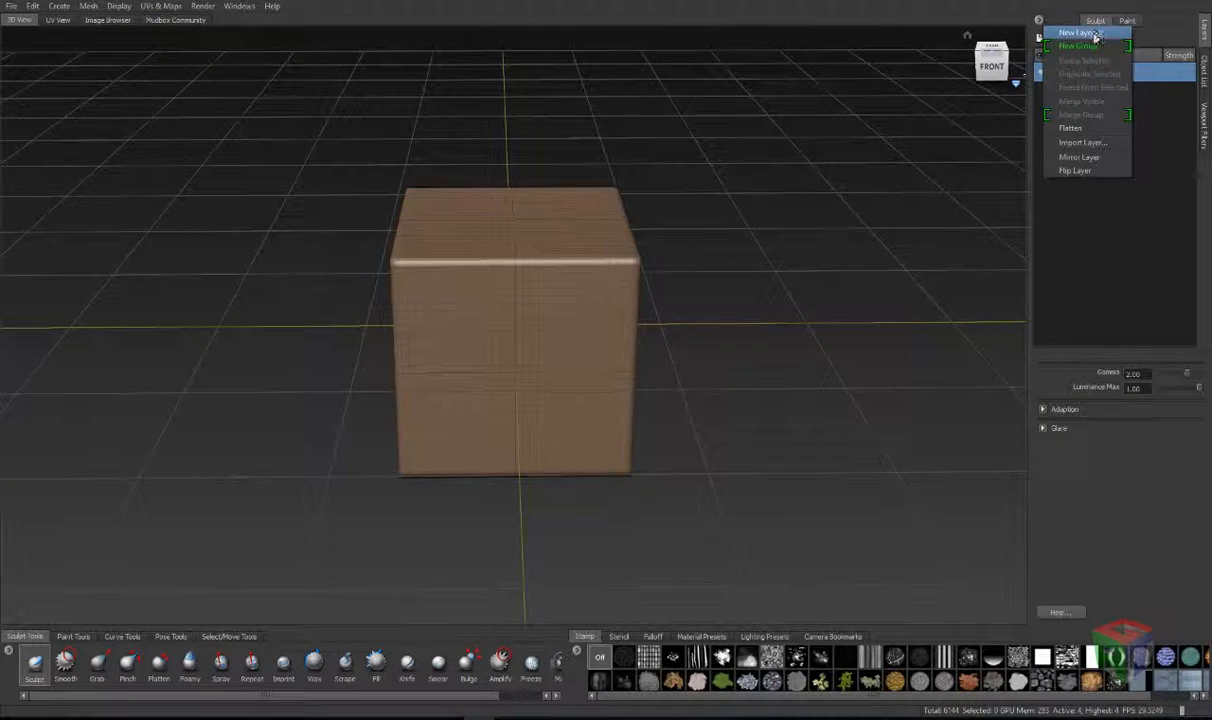
left_click(1139, 188)
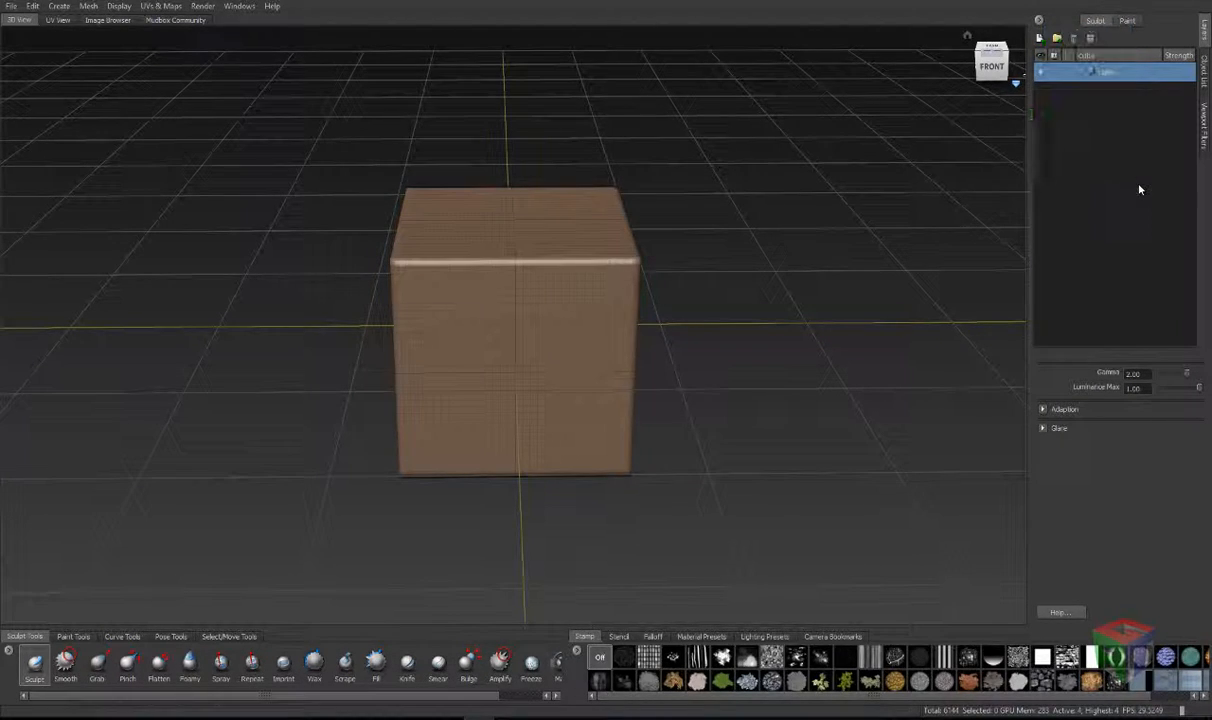
Step: Create a new sculpt layer and sculpt a raised, curved stroke down the cube's front face
left_click(1040, 39)
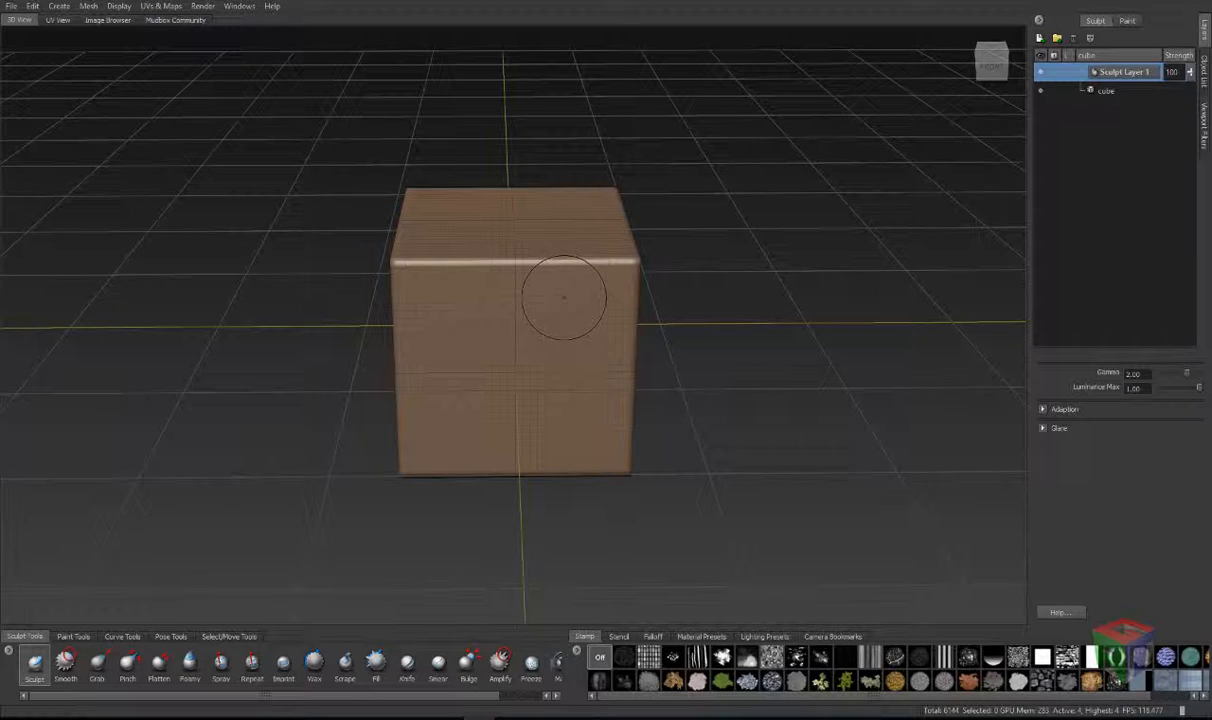
mouse_move(563, 292)
left_mouse_down()
mouse_move(482, 335)
mouse_move(462, 395)
mouse_move(585, 445)
left_mouse_up()
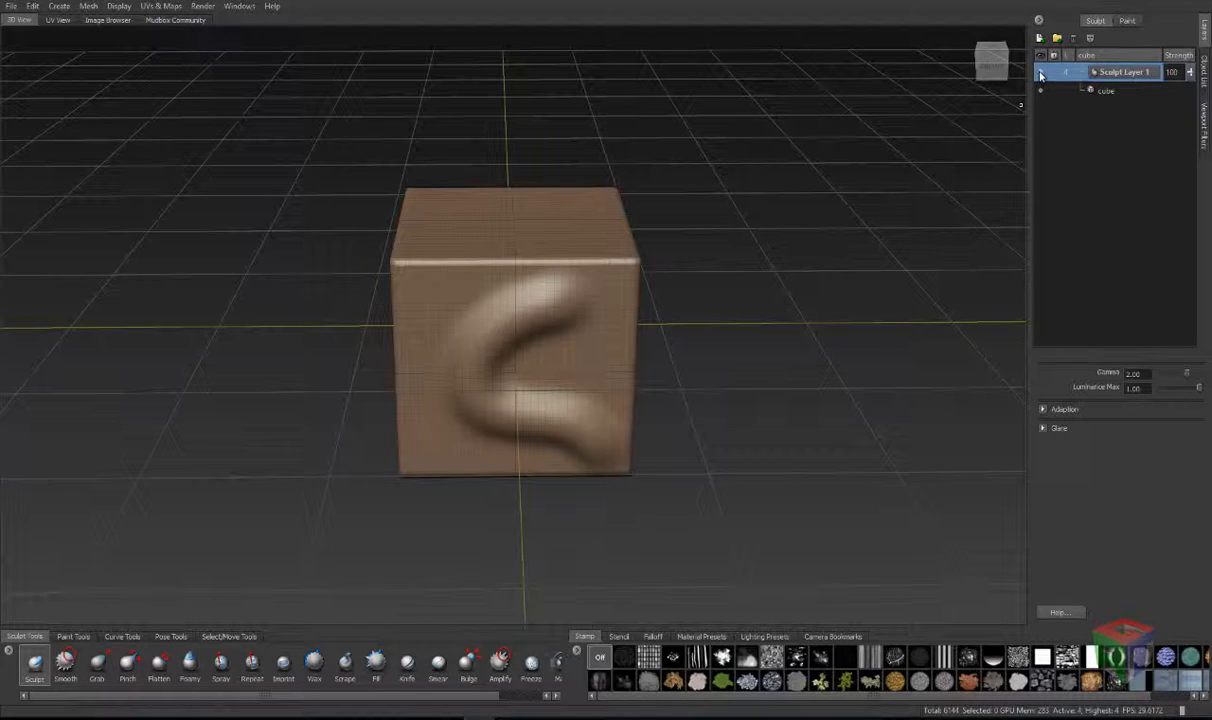
Step: Preview the sculpt layer's effect by toggling its visibility and adjusting its strength, ending visible at strength 100
left_click(1040, 75)
left_click(1040, 75)
left_click(1040, 75)
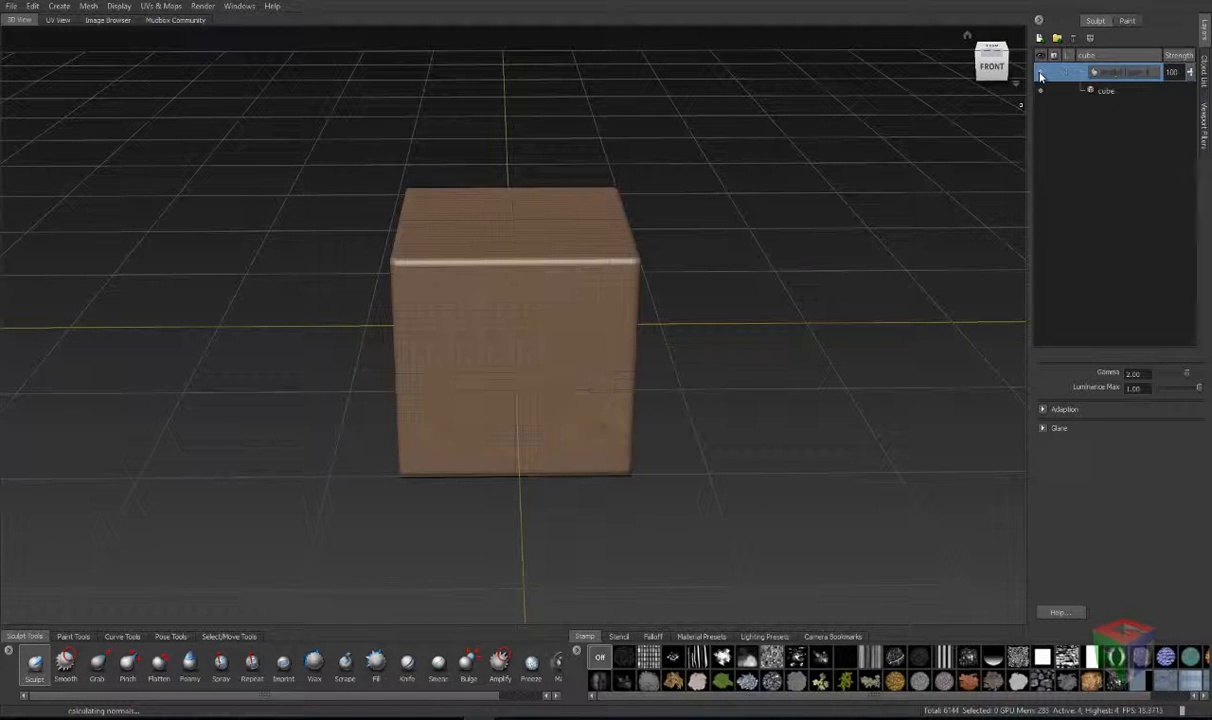
left_click(1040, 75)
mouse_move(1189, 73)
left_mouse_down()
mouse_move(1188, 121)
mouse_move(1192, 31)
left_mouse_up()
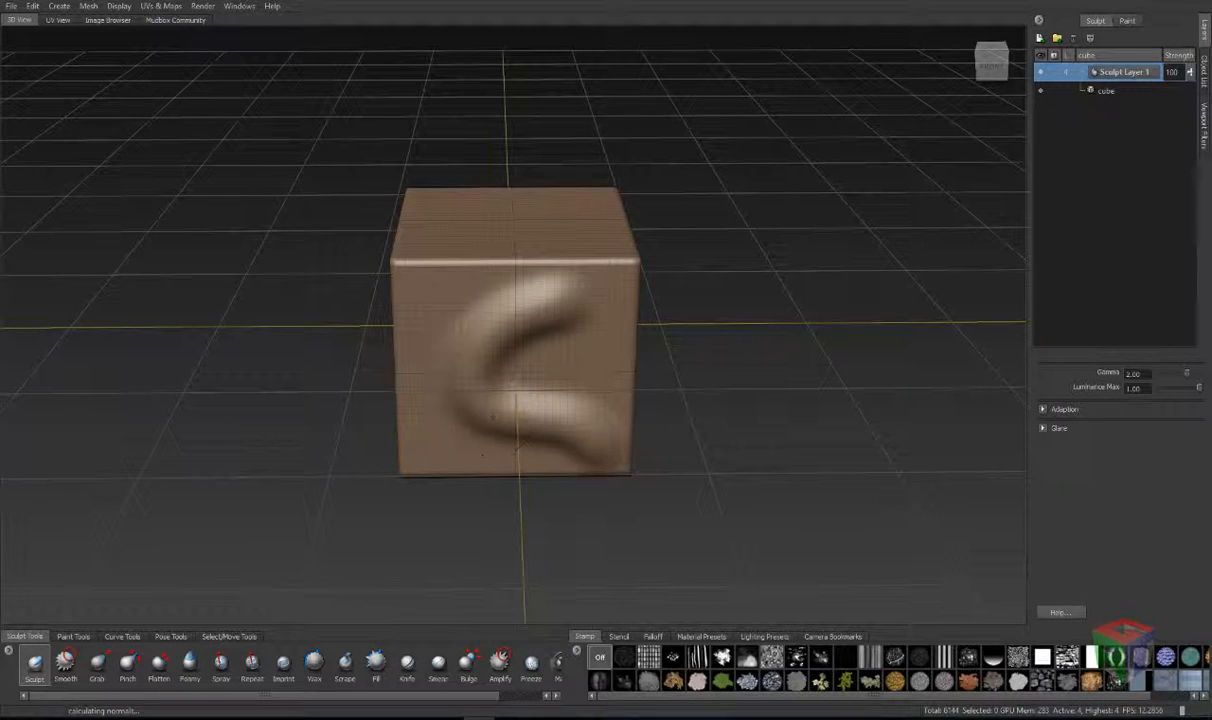
Step: Add a new subdivision level to the cube mesh
left_click(88, 7)
left_click(99, 19)
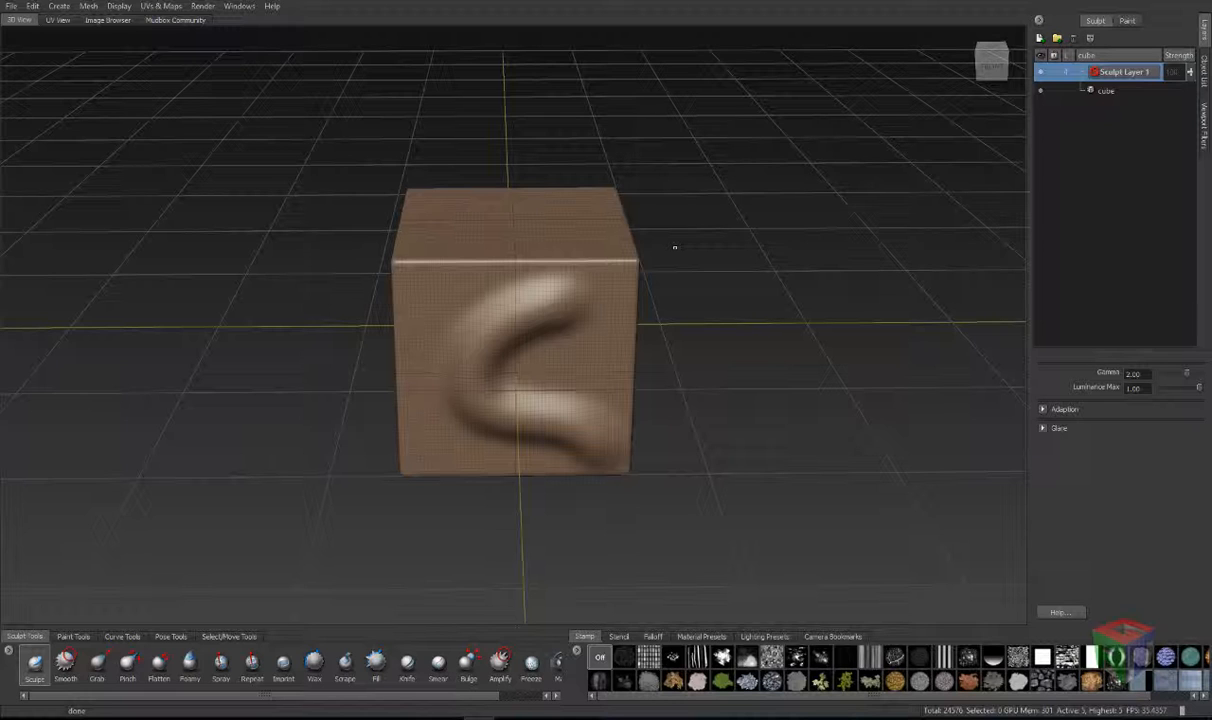
Step: Step the cube mesh down to subdivision level 4 and delete Sculpt Layer 1
left_click(88, 6)
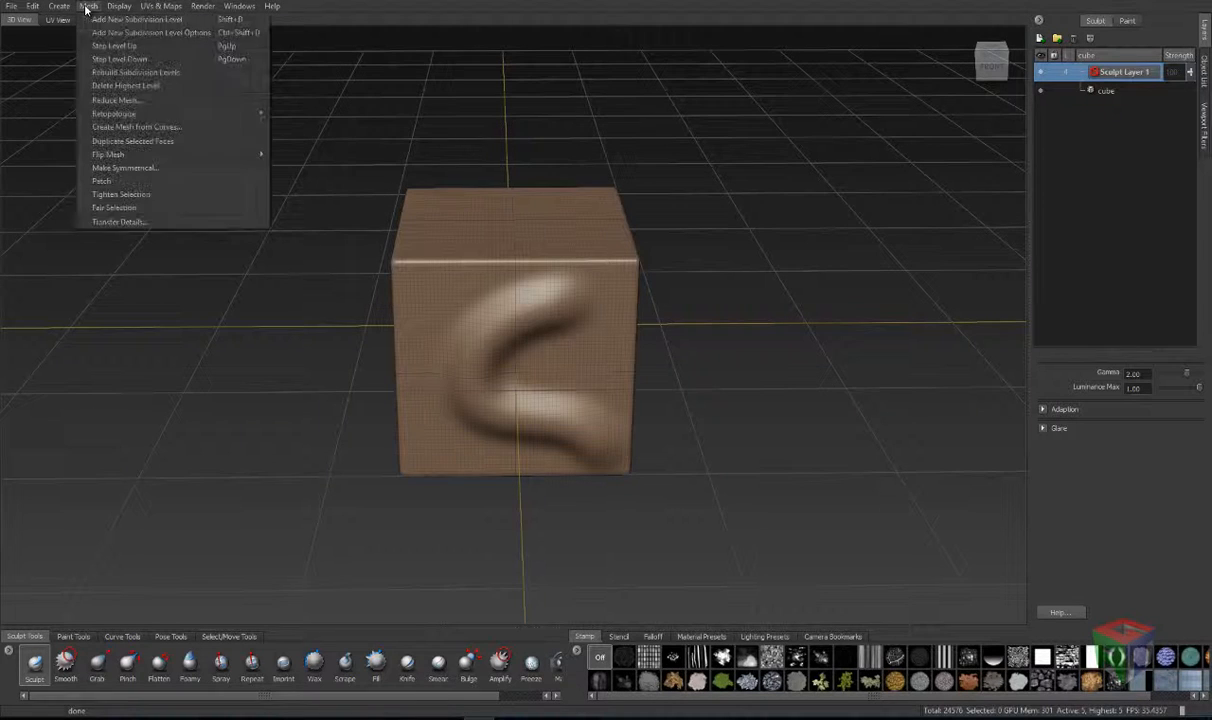
left_click(116, 60)
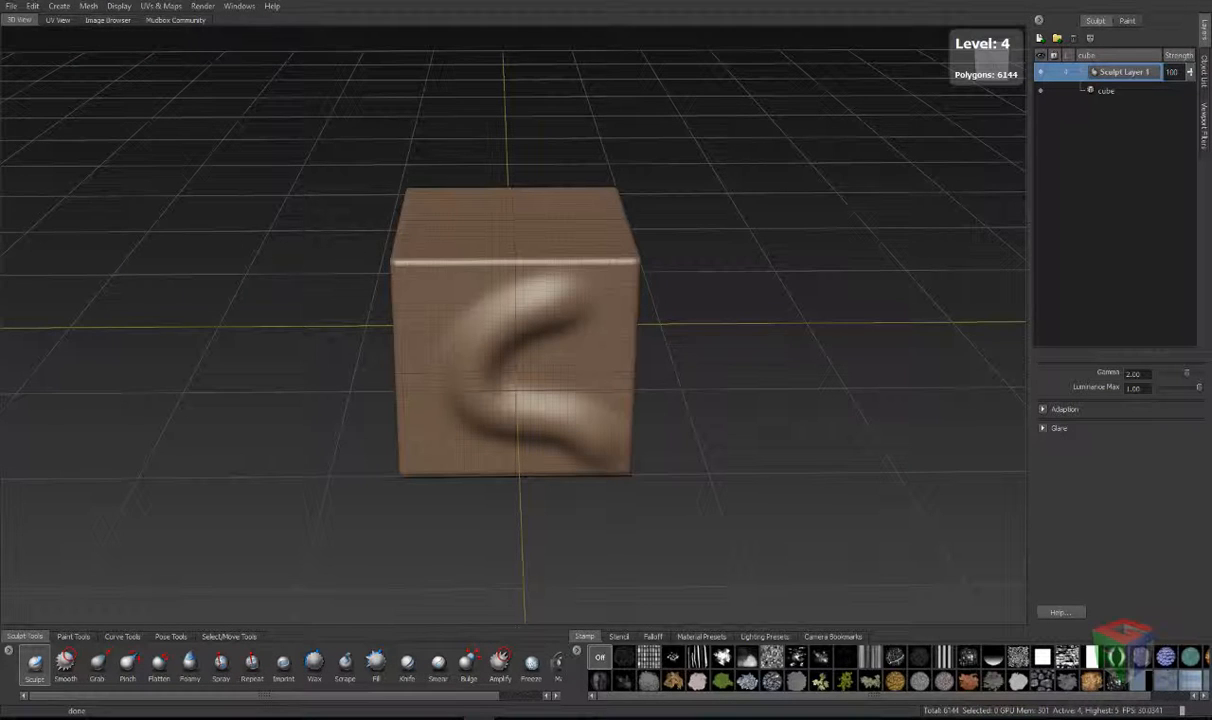
left_click(1077, 39)
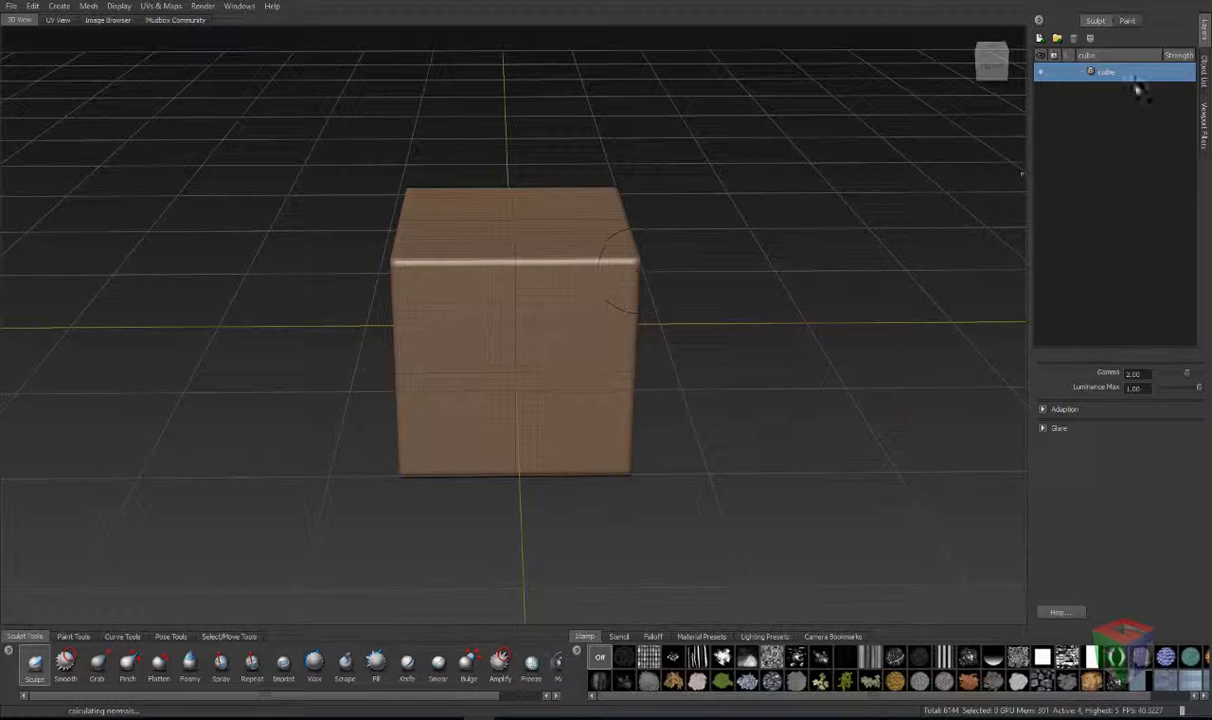
Step: Switch from sculpt layers to paint layers and show the Paint Tools tray
left_click(1128, 22)
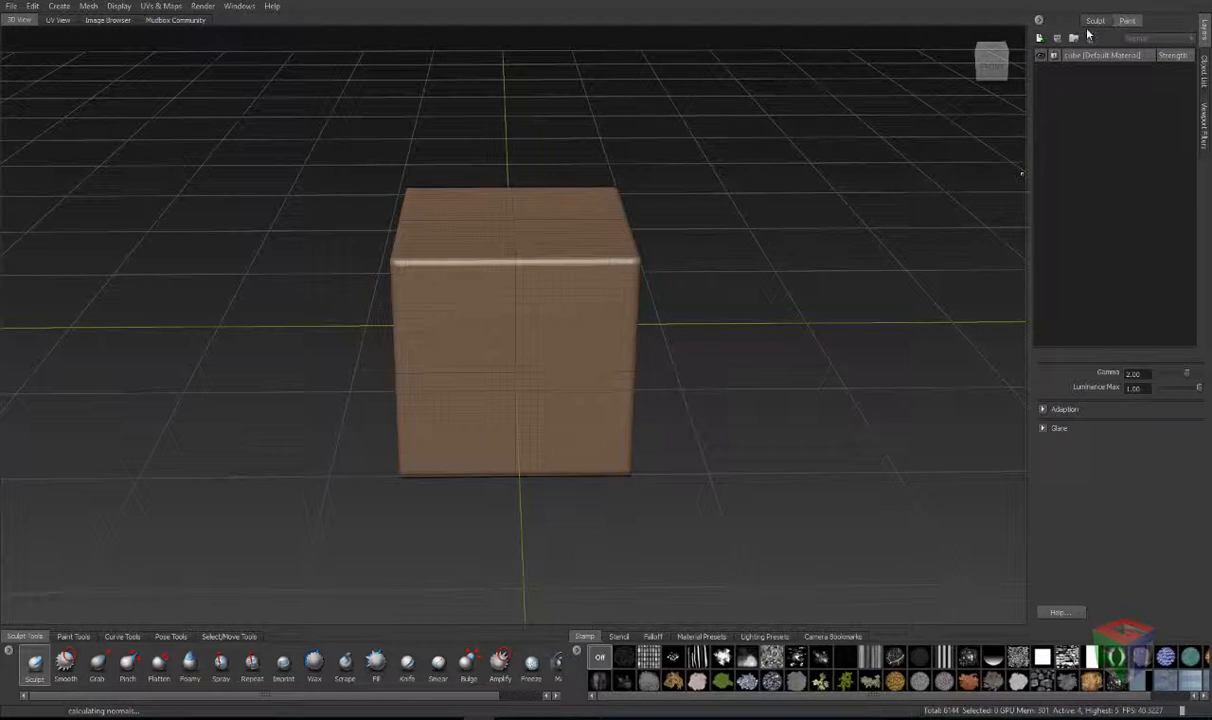
left_click(1095, 22)
left_click(1127, 22)
left_click(73, 636)
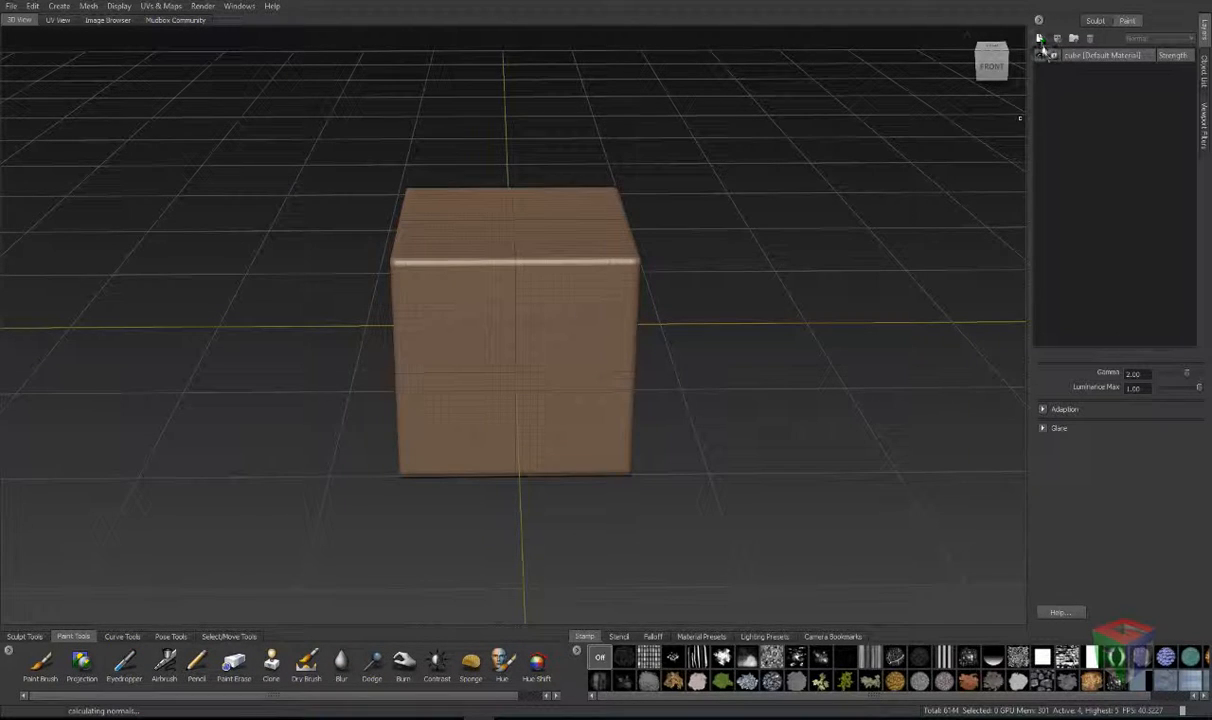
Step: Create a paint layer named Paint Layer 1 with size 2048, TIFF [8 bit, RGBA] format and the Diffuse channel
left_click(1039, 38)
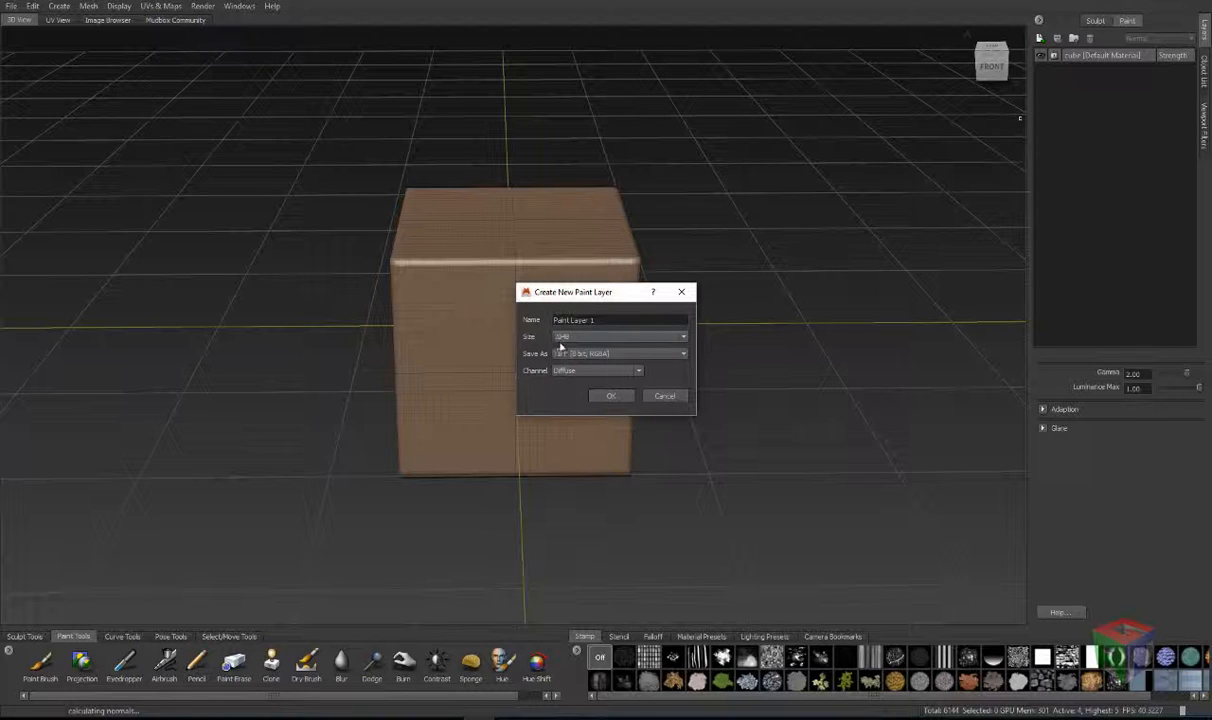
mouse_move(593, 294)
left_mouse_down()
mouse_move(577, 237)
mouse_move(516, 255)
left_mouse_up()
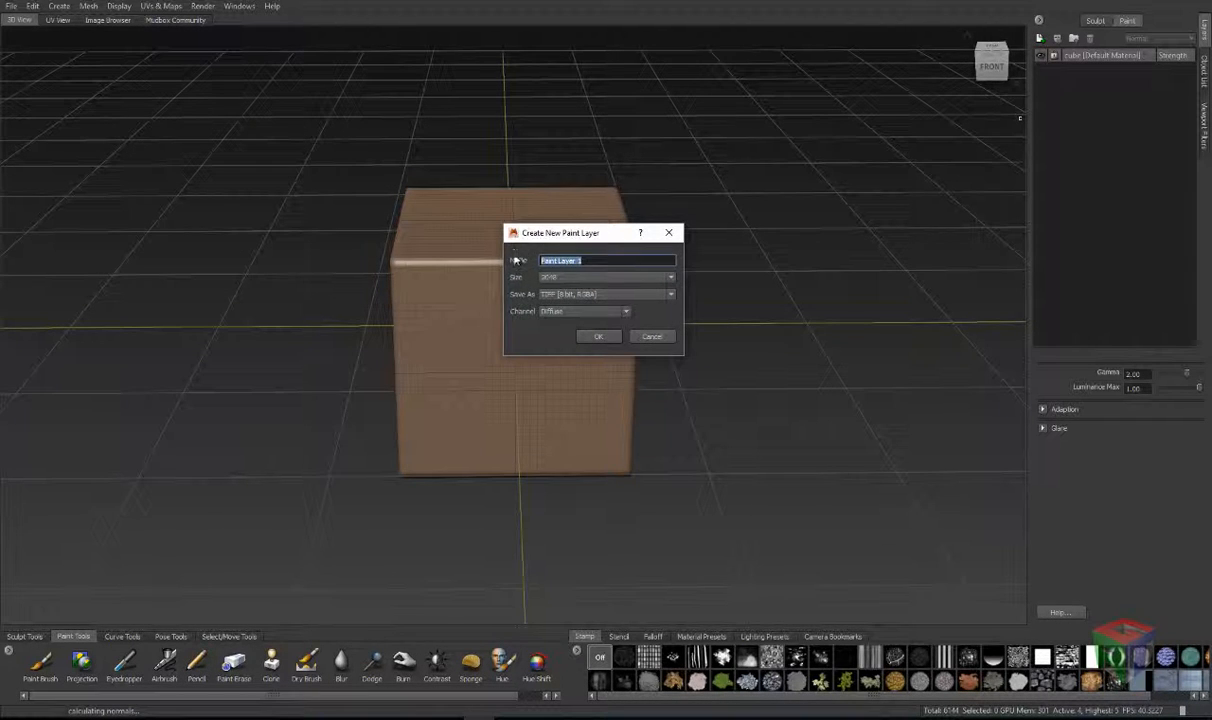
left_click(584, 279)
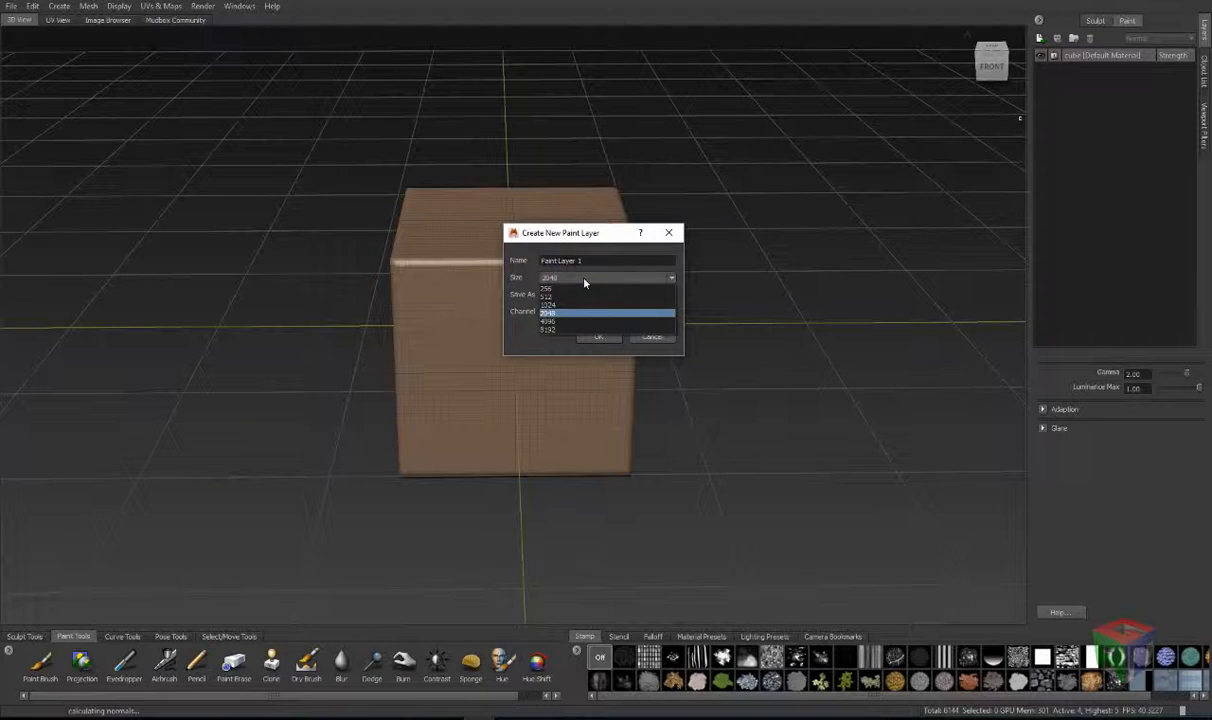
left_click(584, 281)
left_click(584, 297)
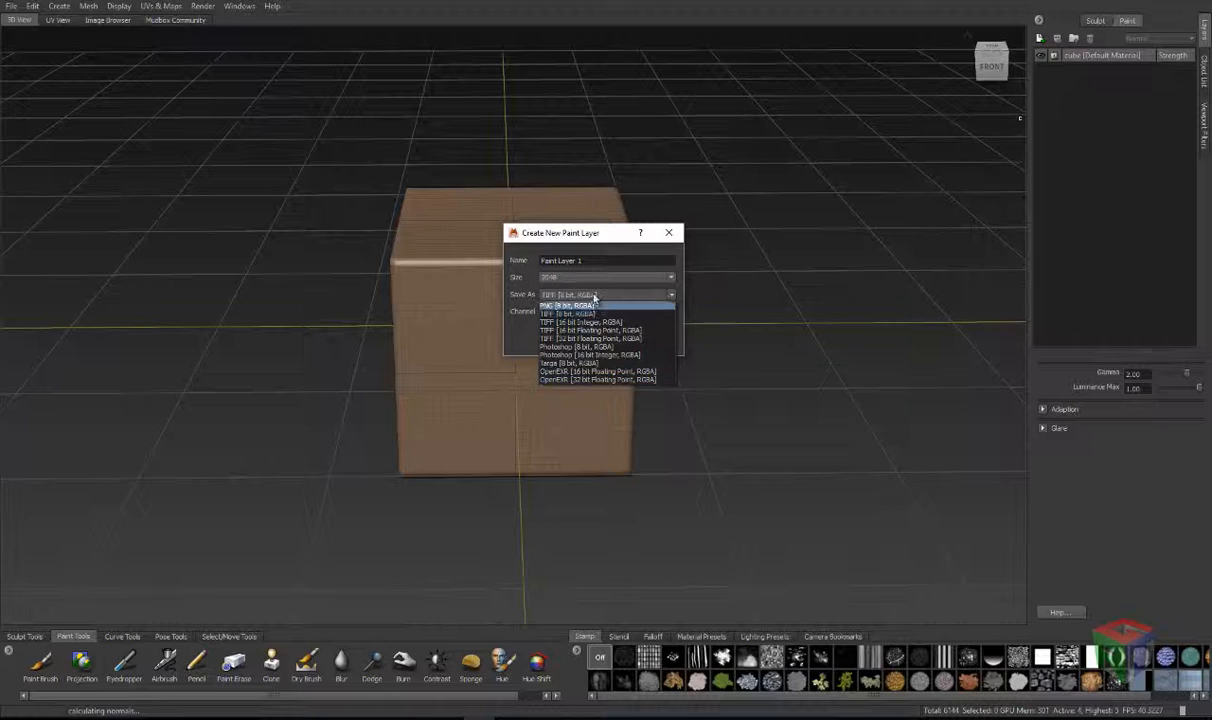
left_click(594, 297)
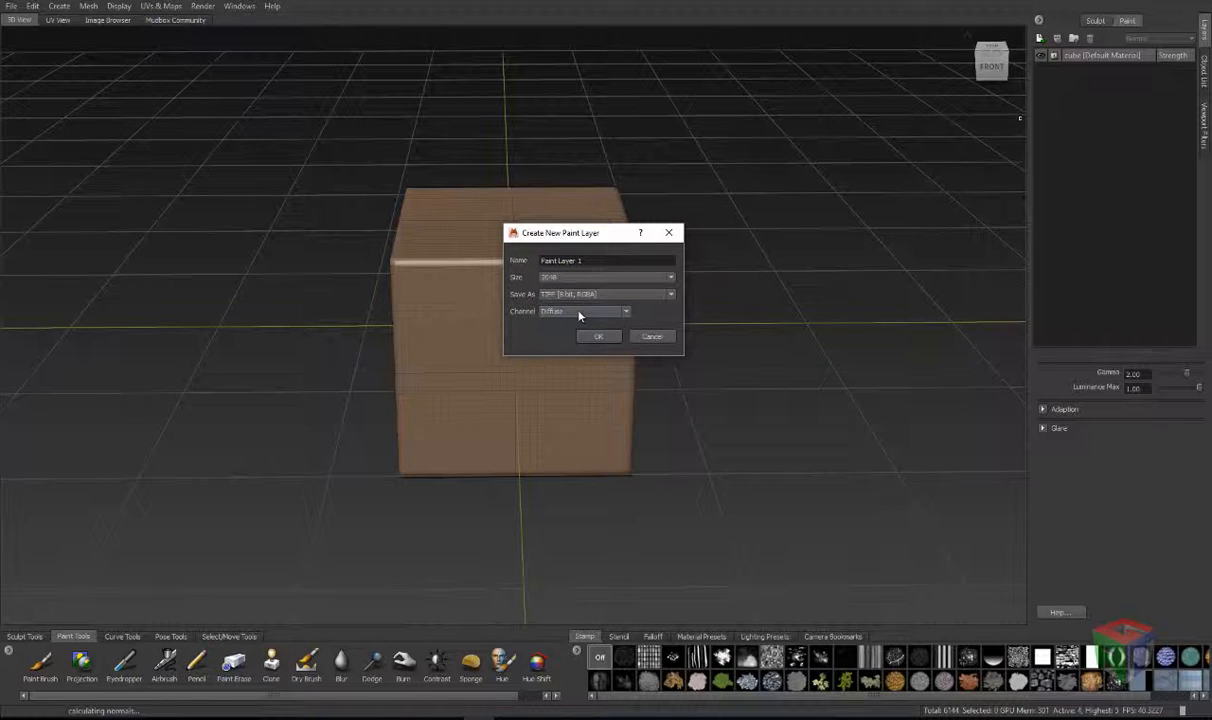
left_click(580, 312)
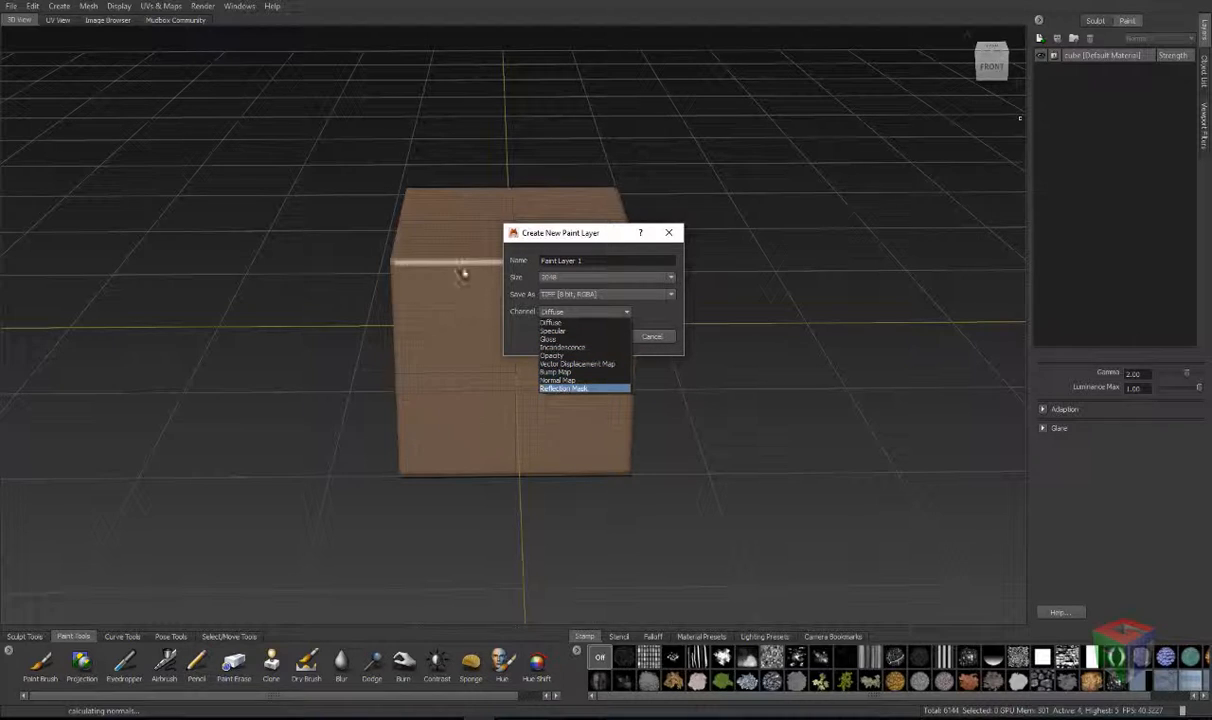
left_click(557, 325)
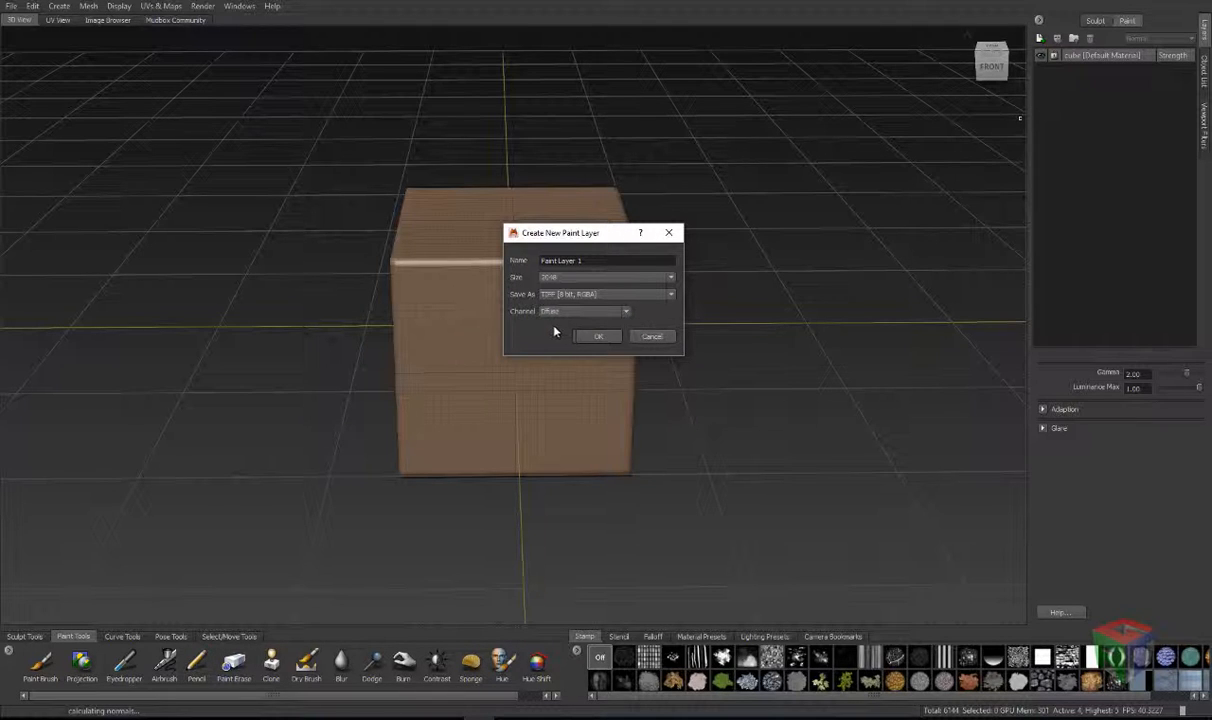
left_click(599, 337)
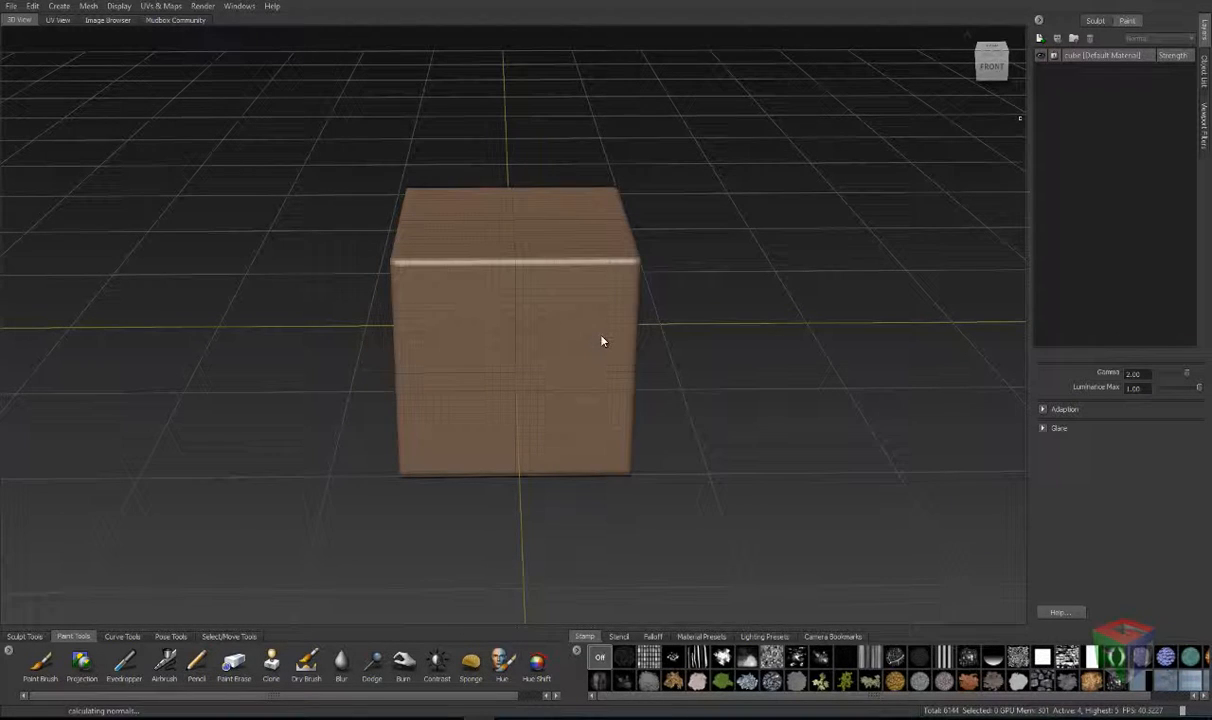
Step: Paint a stroke across the cube's front face with the Paint Brush at strength 100, and turn off its stamp image
left_click(42, 666)
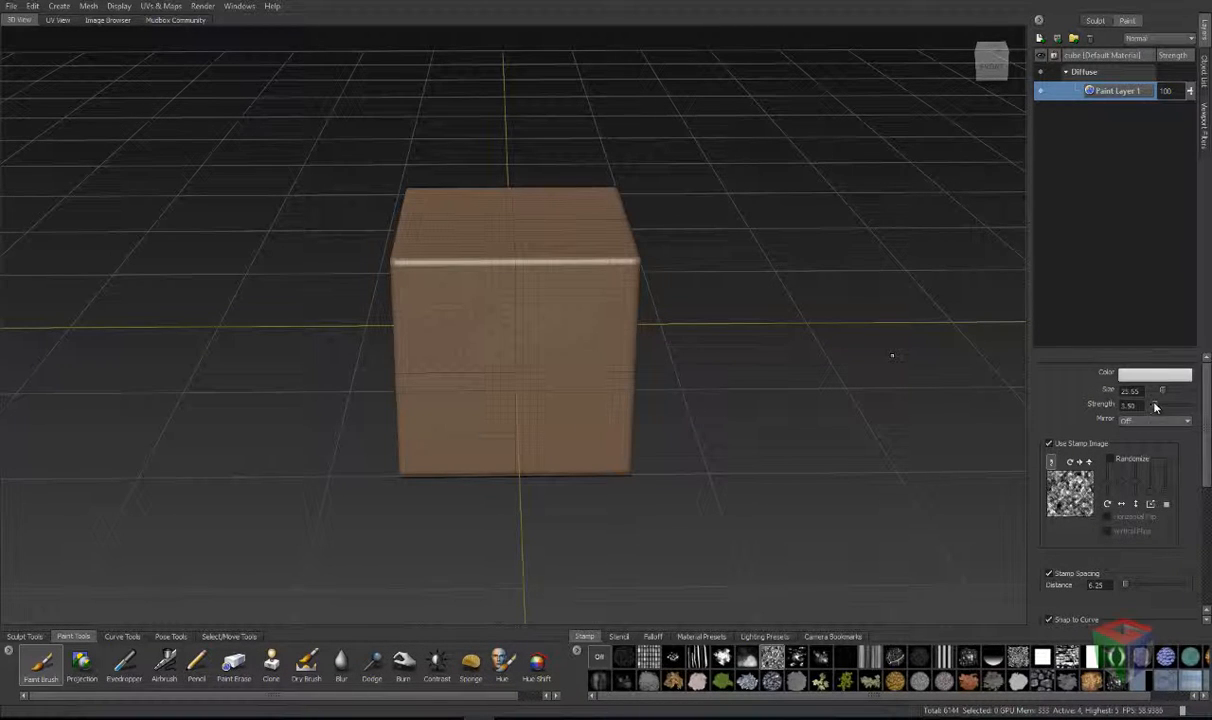
left_click_drag(1154, 407, 1205, 406)
mouse_move(592, 302)
left_mouse_down()
mouse_move(530, 300)
mouse_move(442, 350)
left_mouse_up()
left_click(1049, 443)
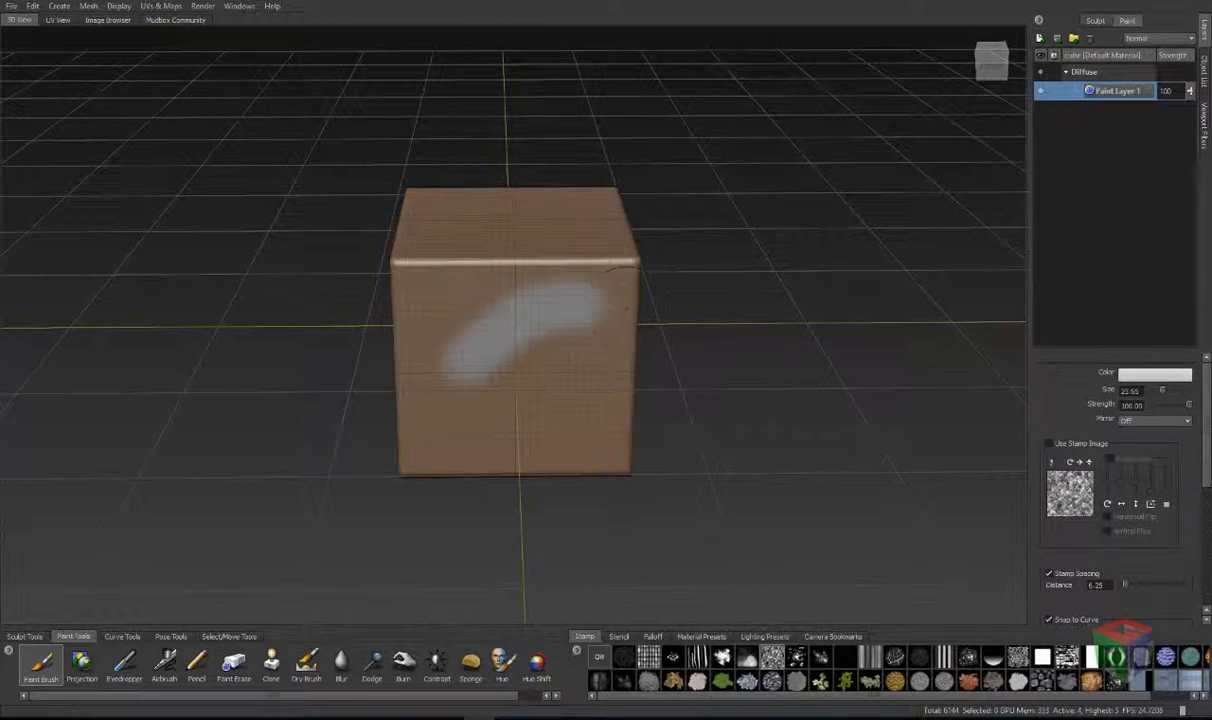
Step: Cover the cube's entire front face with light paint, enlarging the brush to size 28.10
mouse_move(607, 268)
left_mouse_down()
mouse_move(405, 360)
mouse_move(450, 368)
left_mouse_up()
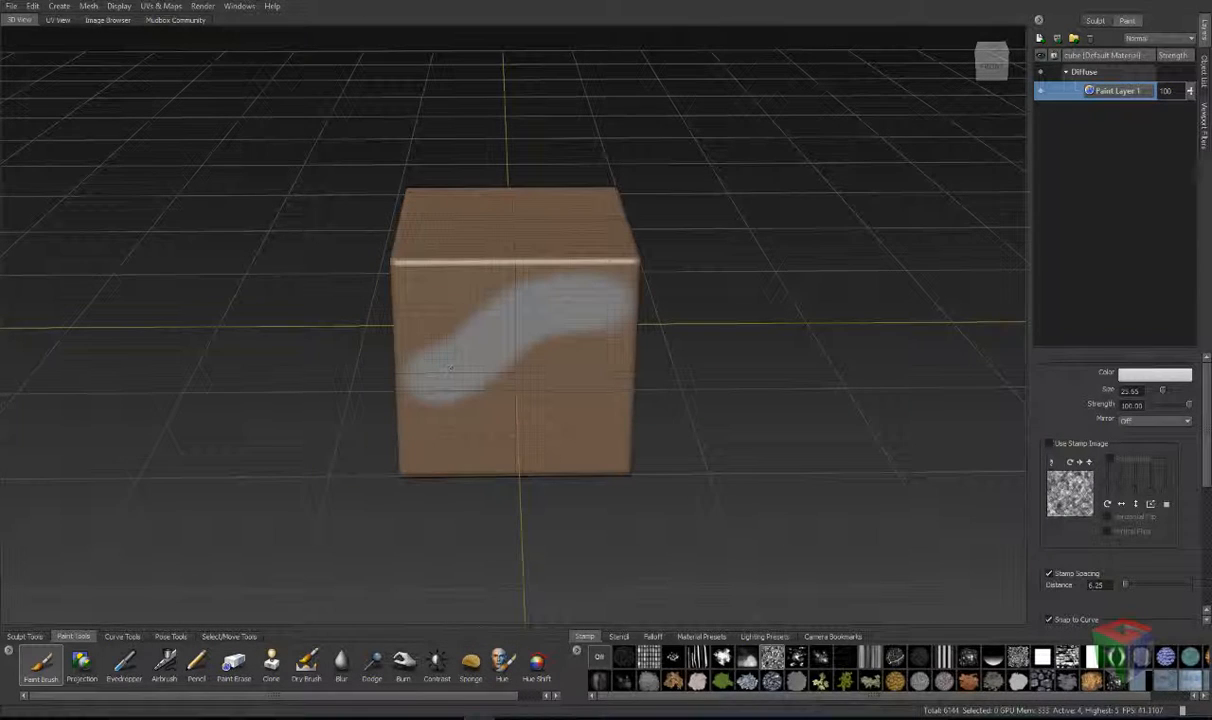
left_click(1165, 392)
left_click_drag(440, 375, 592, 295)
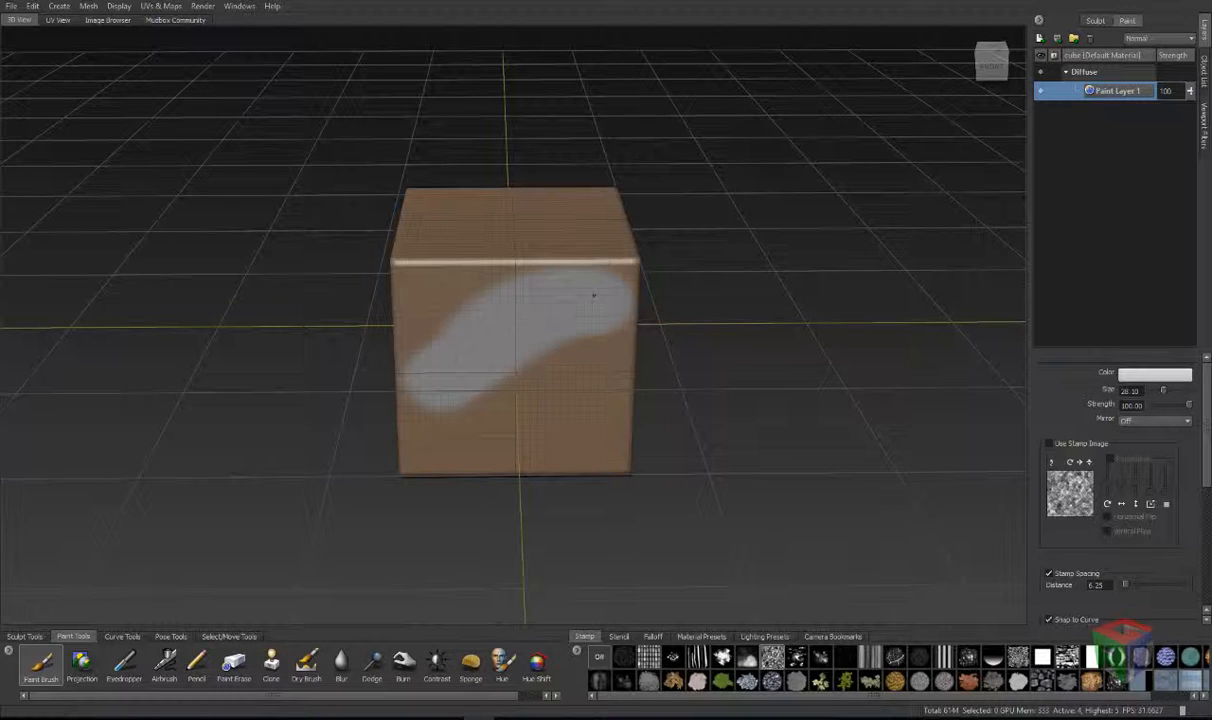
mouse_move(510, 295)
left_mouse_down()
mouse_move(580, 303)
mouse_move(410, 283)
mouse_move(575, 264)
mouse_move(622, 297)
mouse_move(580, 443)
mouse_move(392, 430)
mouse_move(396, 314)
mouse_move(405, 400)
mouse_move(560, 385)
mouse_move(420, 405)
mouse_move(624, 422)
mouse_move(418, 305)
mouse_move(628, 349)
left_mouse_up()
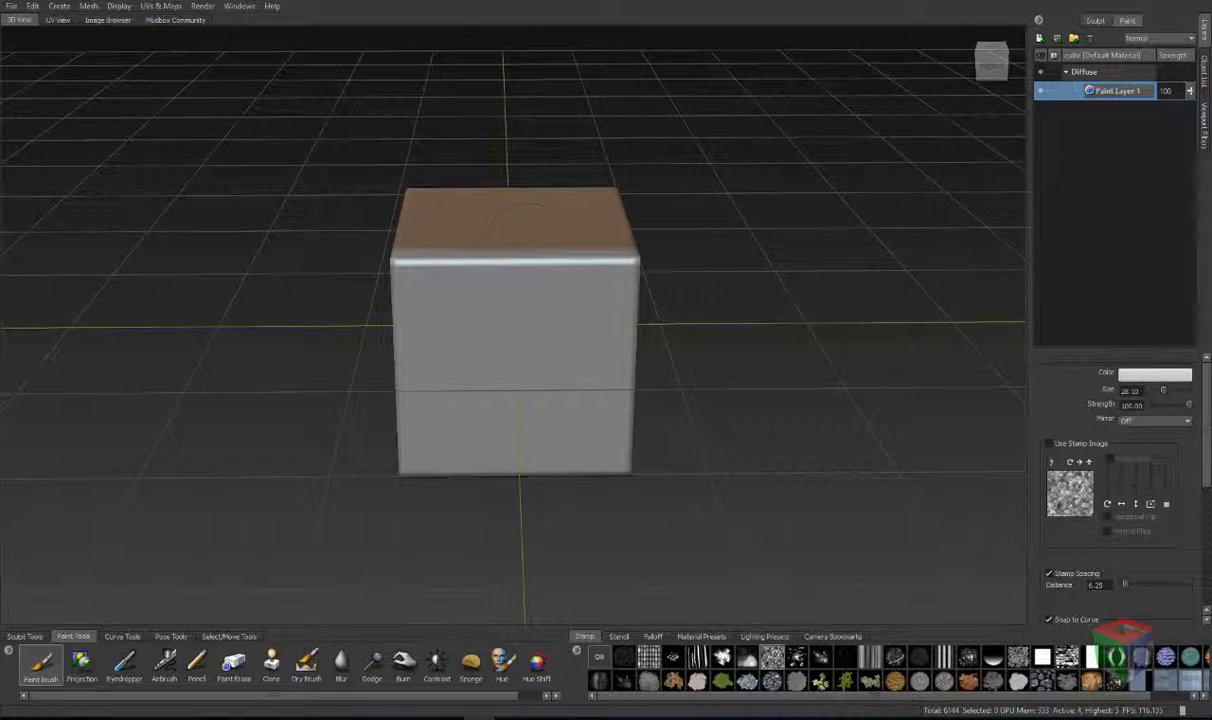
Step: Preview Paint Layer 1's effect through its visibility and strength, and delete the layer
left_click(1041, 91)
left_click(1041, 92)
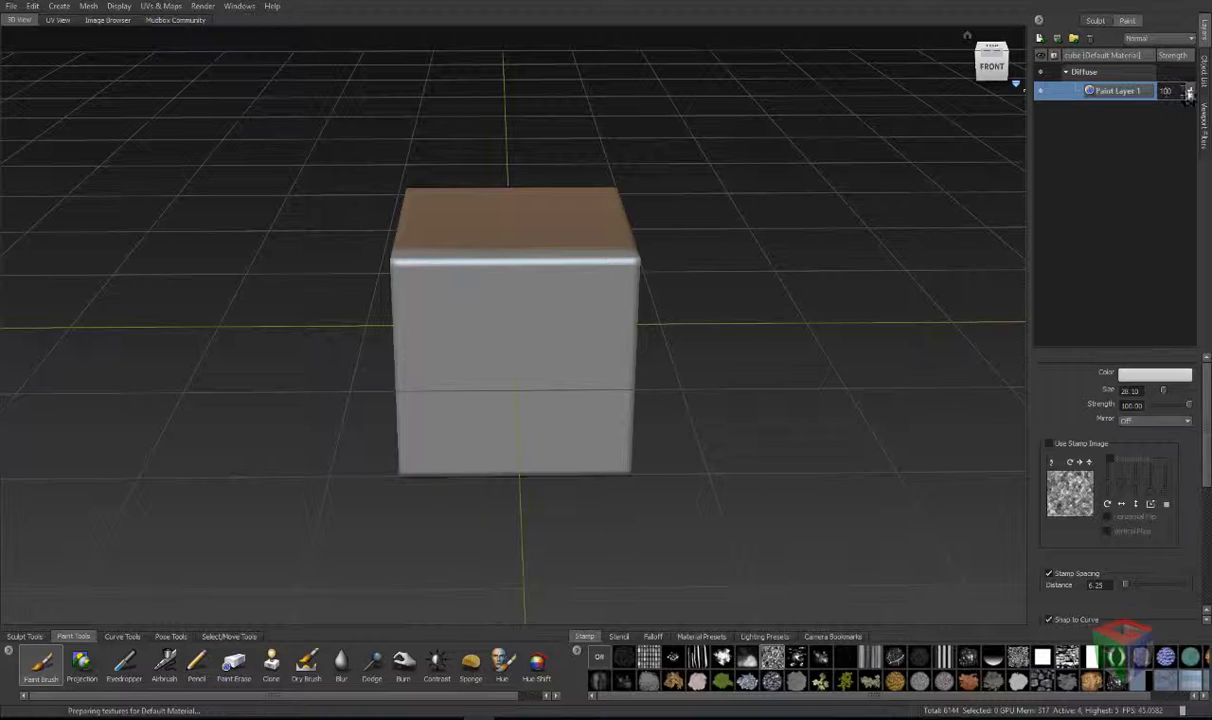
mouse_move(1189, 92)
left_mouse_down()
mouse_move(1185, 160)
mouse_move(1187, 85)
left_mouse_up()
left_click(1039, 38)
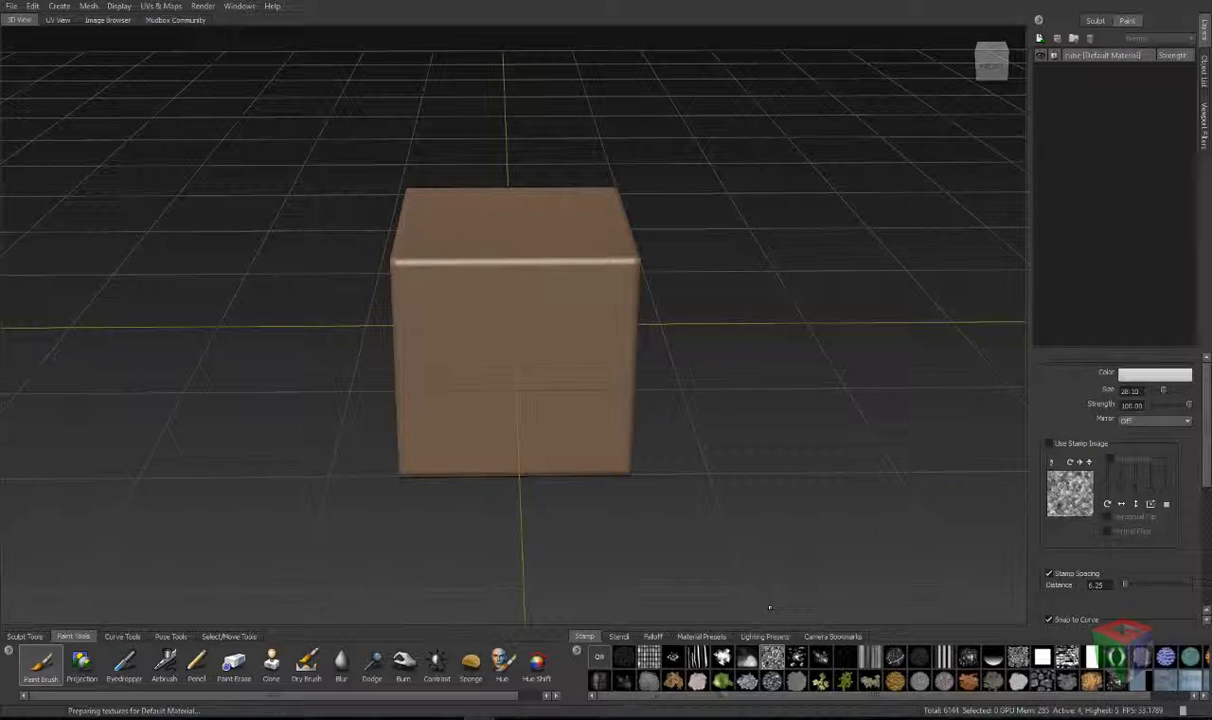
Step: Browse the Sculpt Tools tray from end to end, comparing it with the Paint Tools tray
left_click(28, 636)
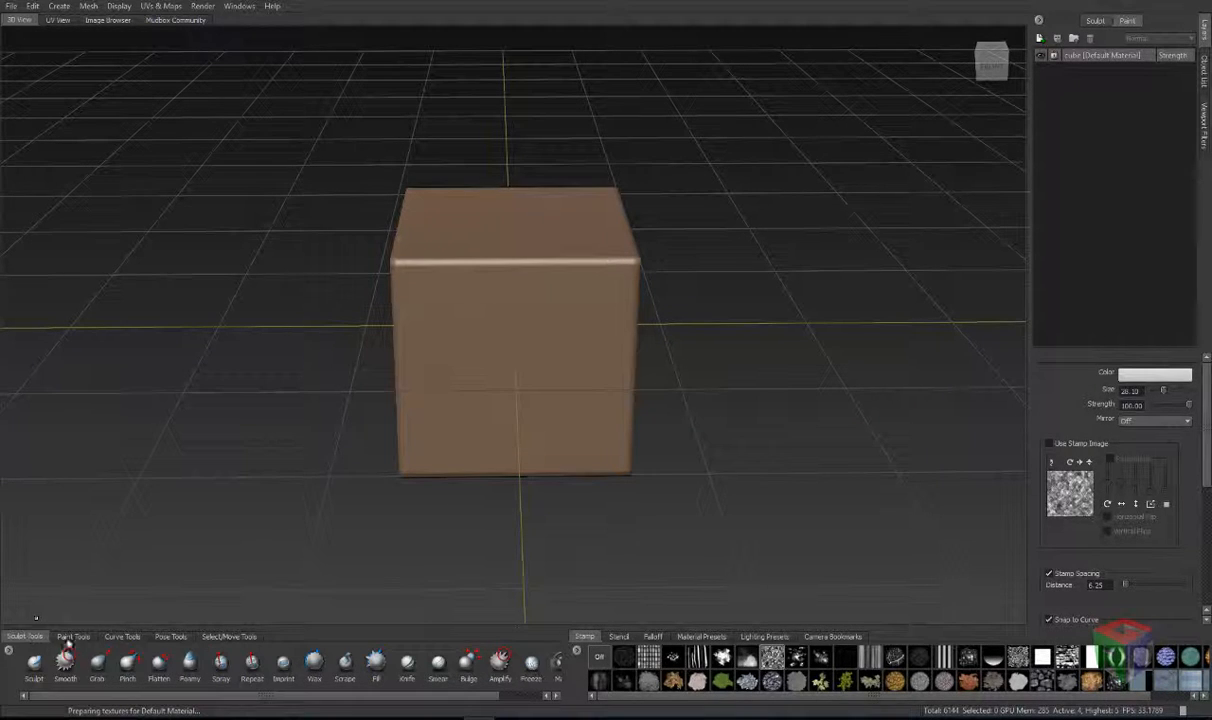
left_click(72, 636)
left_click(30, 638)
mouse_move(48, 697)
left_mouse_down()
mouse_move(113, 697)
mouse_move(56, 697)
left_mouse_up()
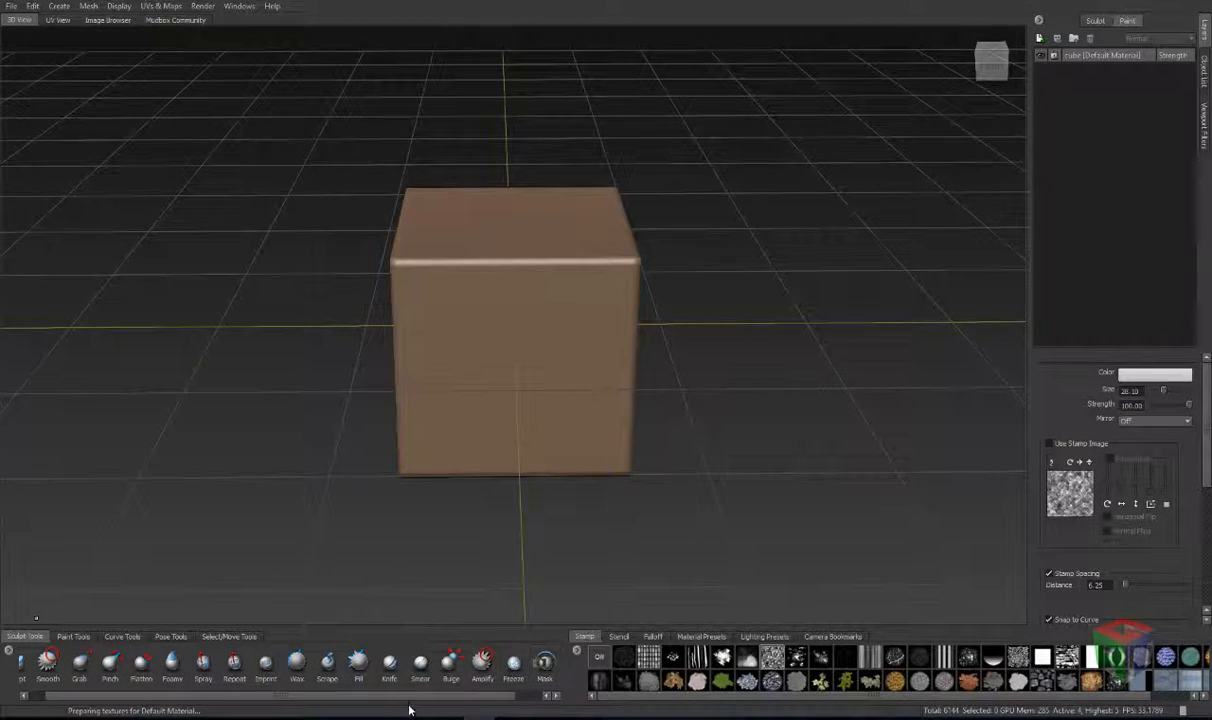
left_click_drag(407, 697, 328, 702)
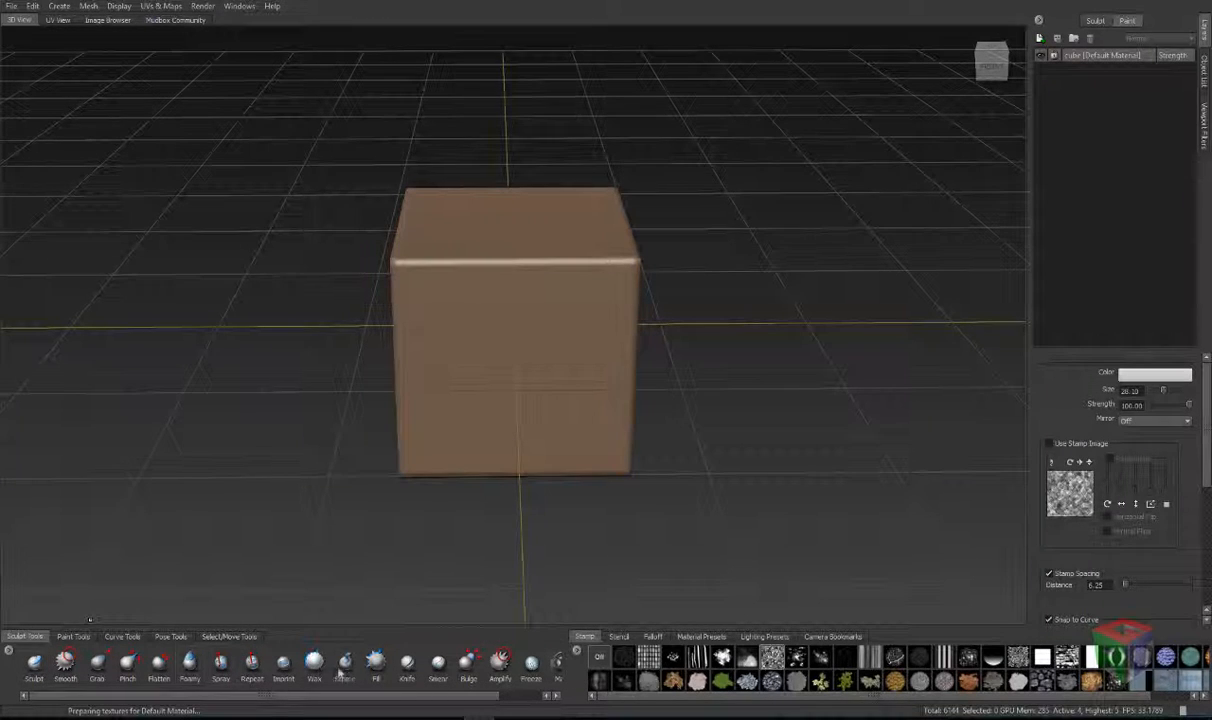
Step: Inspect the tool tray's Add, Delete and Rename options, and look at the Paint Tools tray
left_click(9, 651)
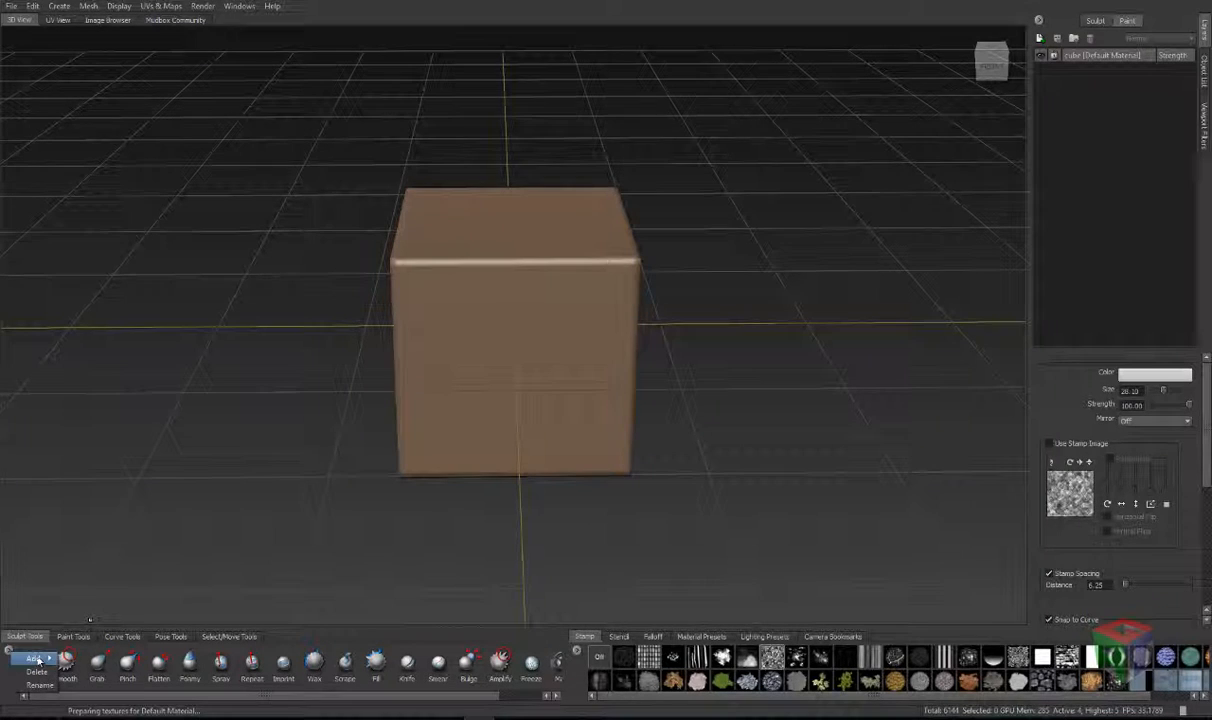
mouse_move(40, 662)
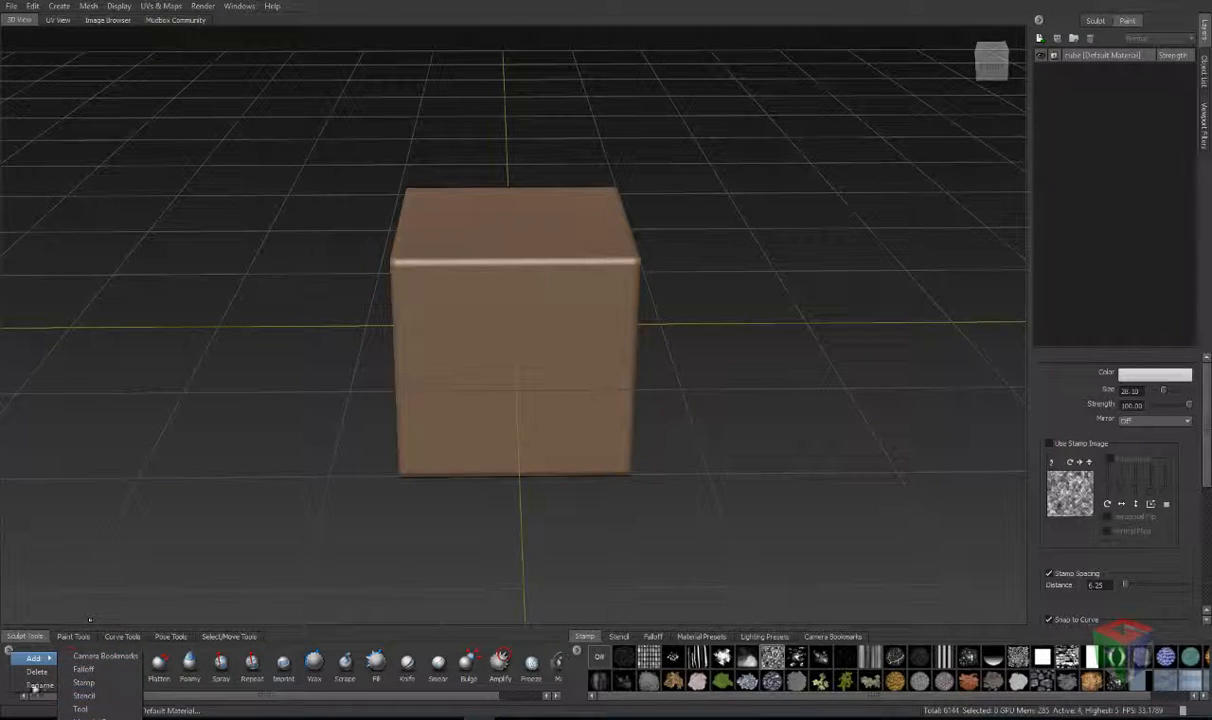
left_click(2, 672)
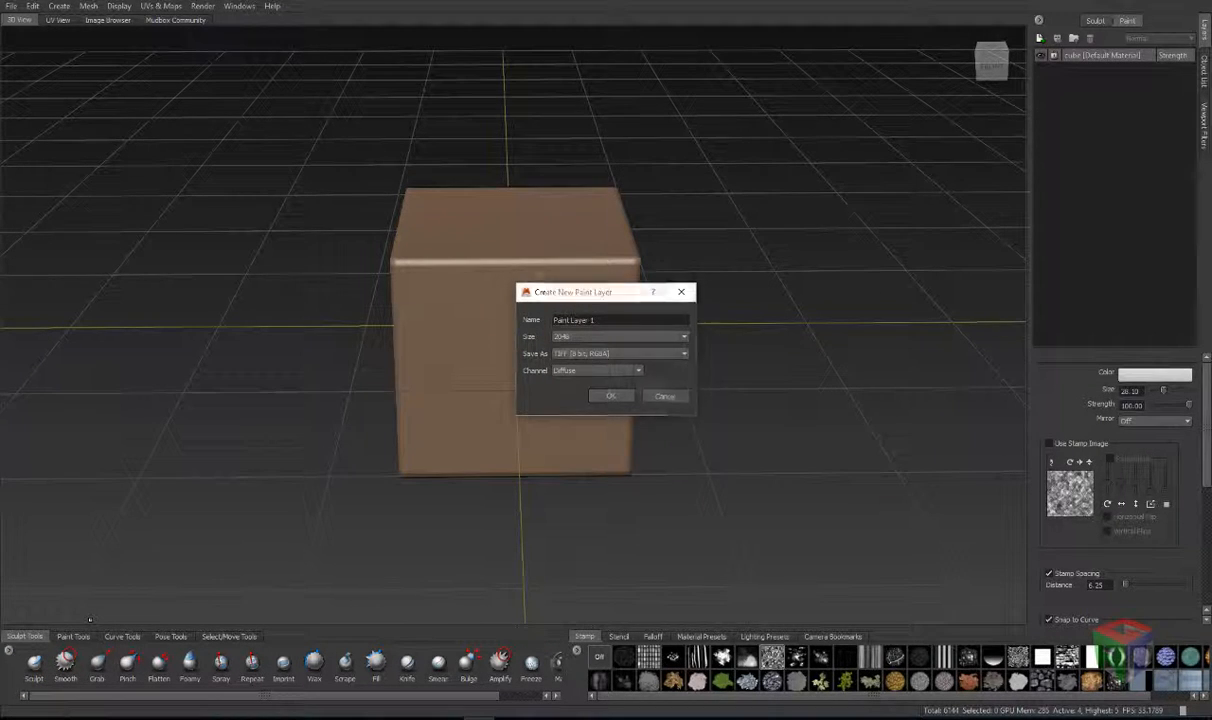
left_click(665, 398)
left_click(80, 637)
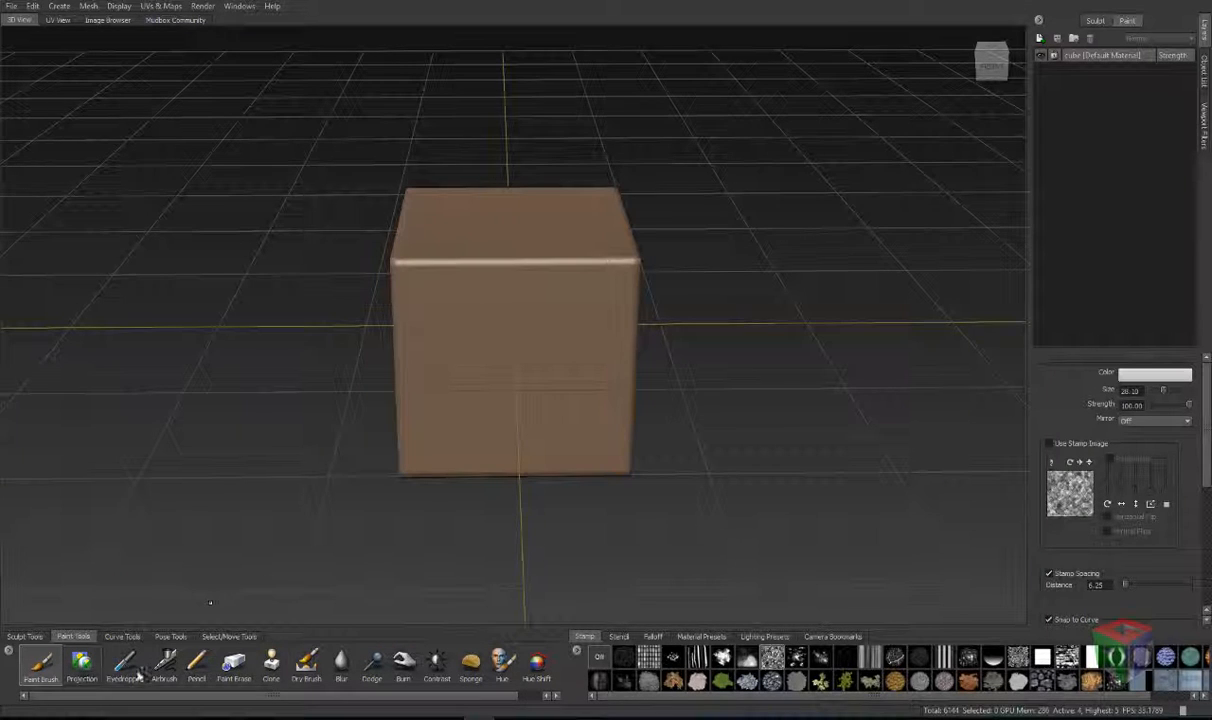
Step: Draw a freehand S-shaped curve diagonally across the cube's front face with Create Curve, undoing the first attempt
left_click(130, 638)
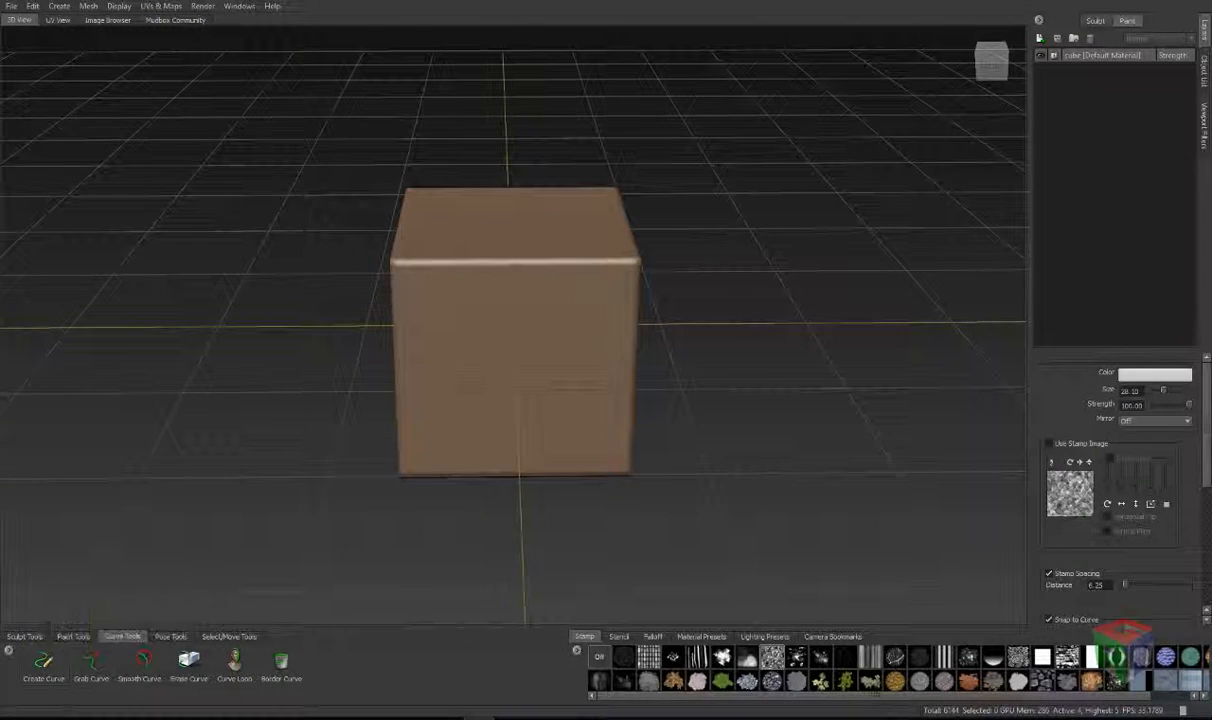
left_click(43, 662)
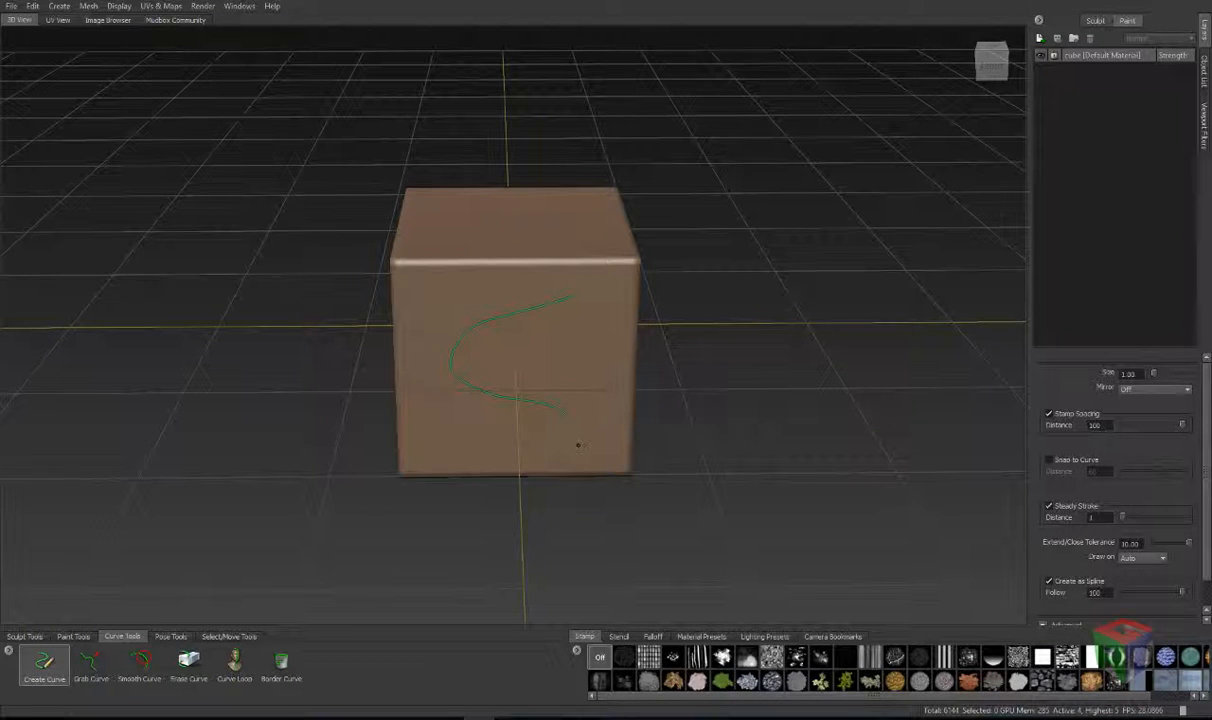
mouse_move(711, 419)
left_mouse_down("alt")
mouse_move(476, 370)
mouse_move(674, 406)
left_mouse_up("alt")
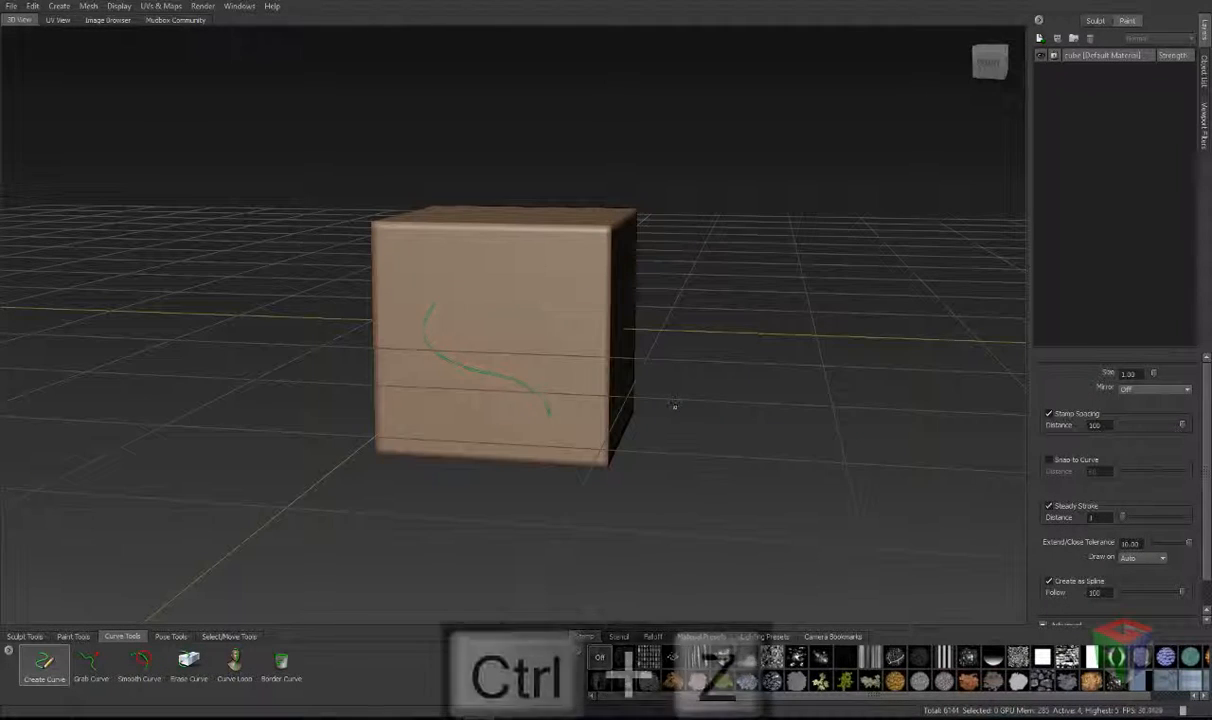
key("ctrl+z")
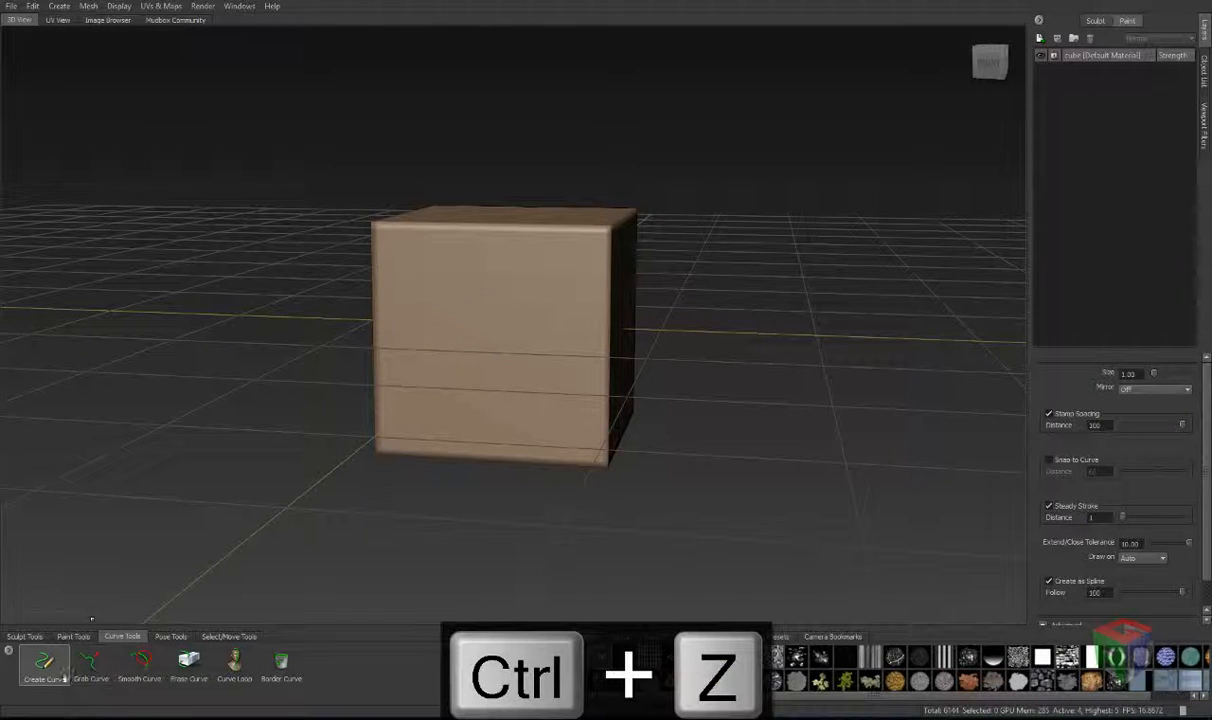
mouse_move(395, 263)
left_mouse_down()
mouse_move(428, 278)
mouse_move(568, 428)
left_mouse_up()
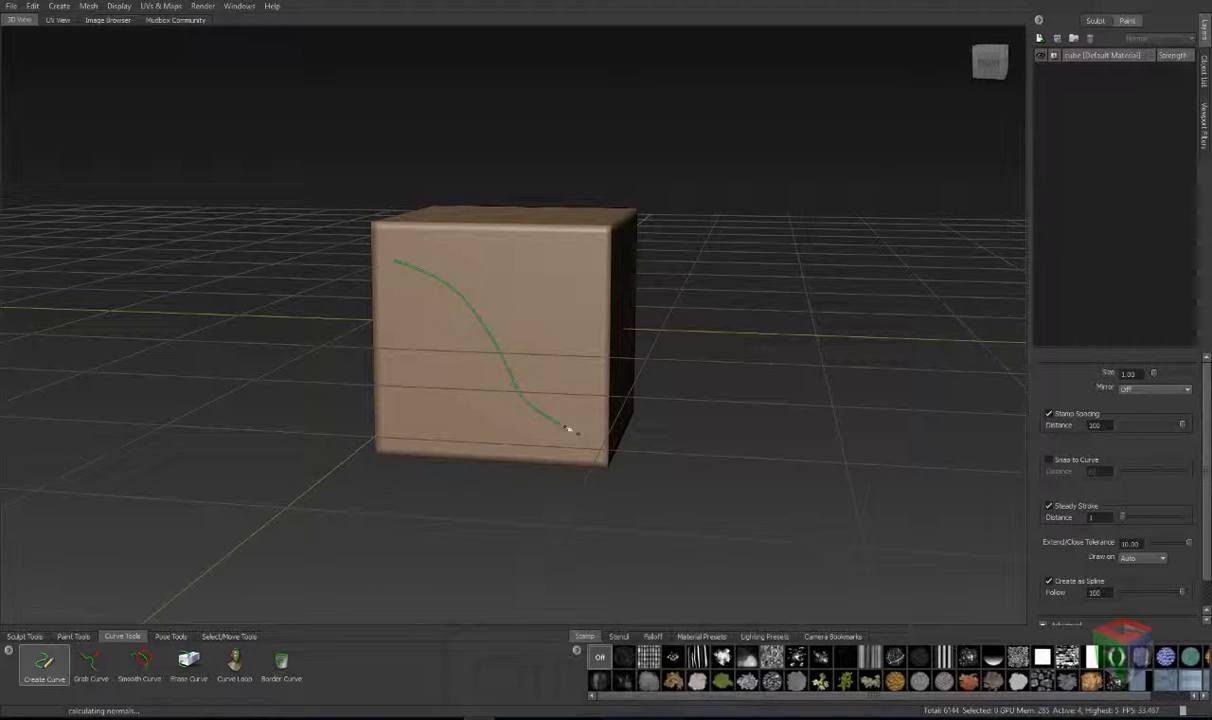
Step: Rework the middle of the curve with Grab Curve and Smooth Curve, and remove the whole curve with Erase Curve
left_click(90, 662)
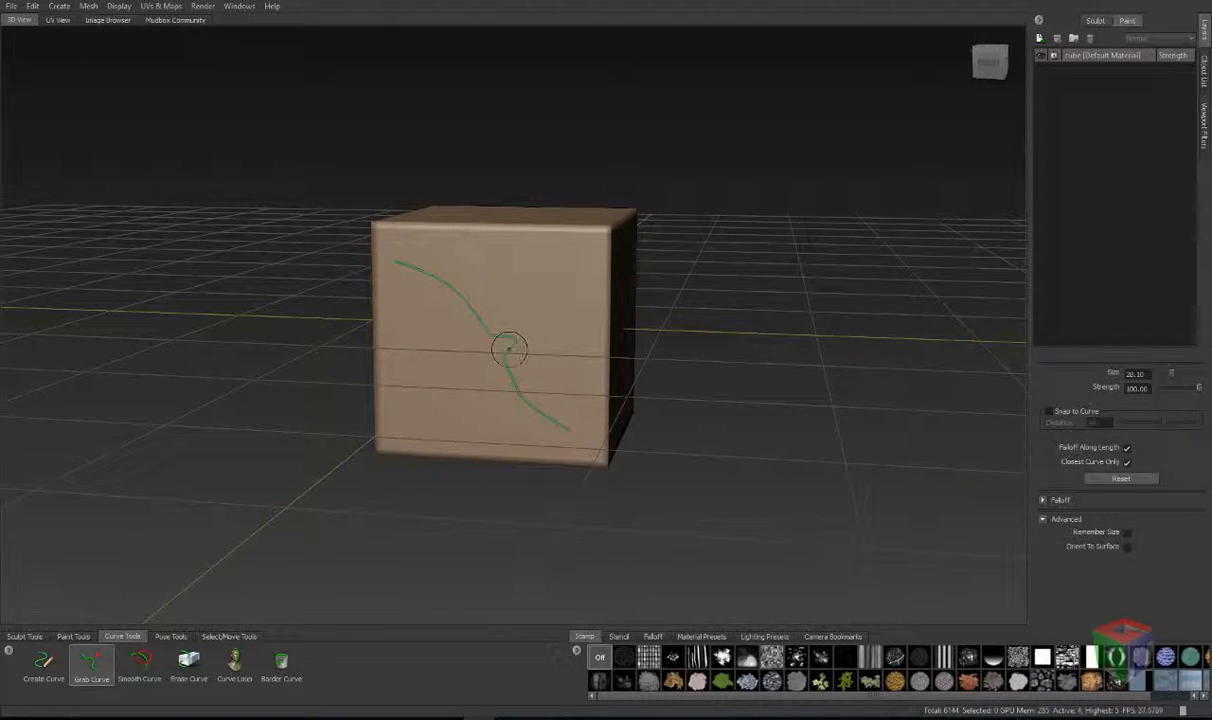
left_click_drag(503, 346, 505, 376)
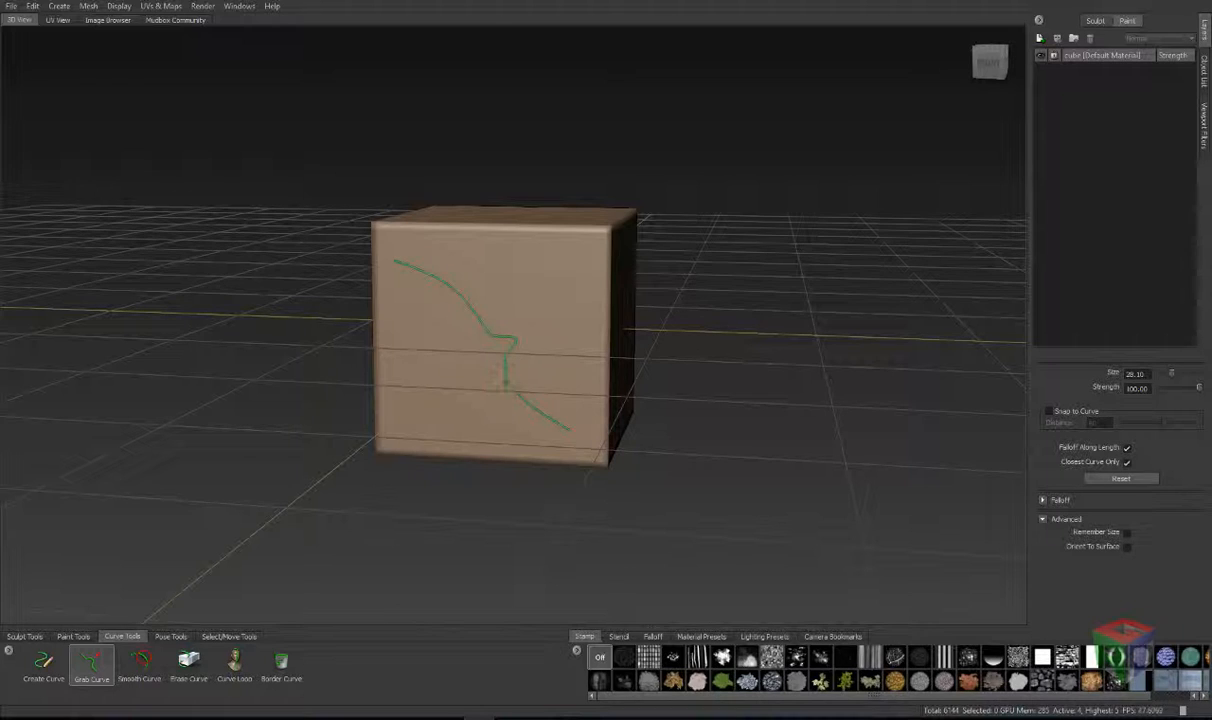
left_click(140, 662)
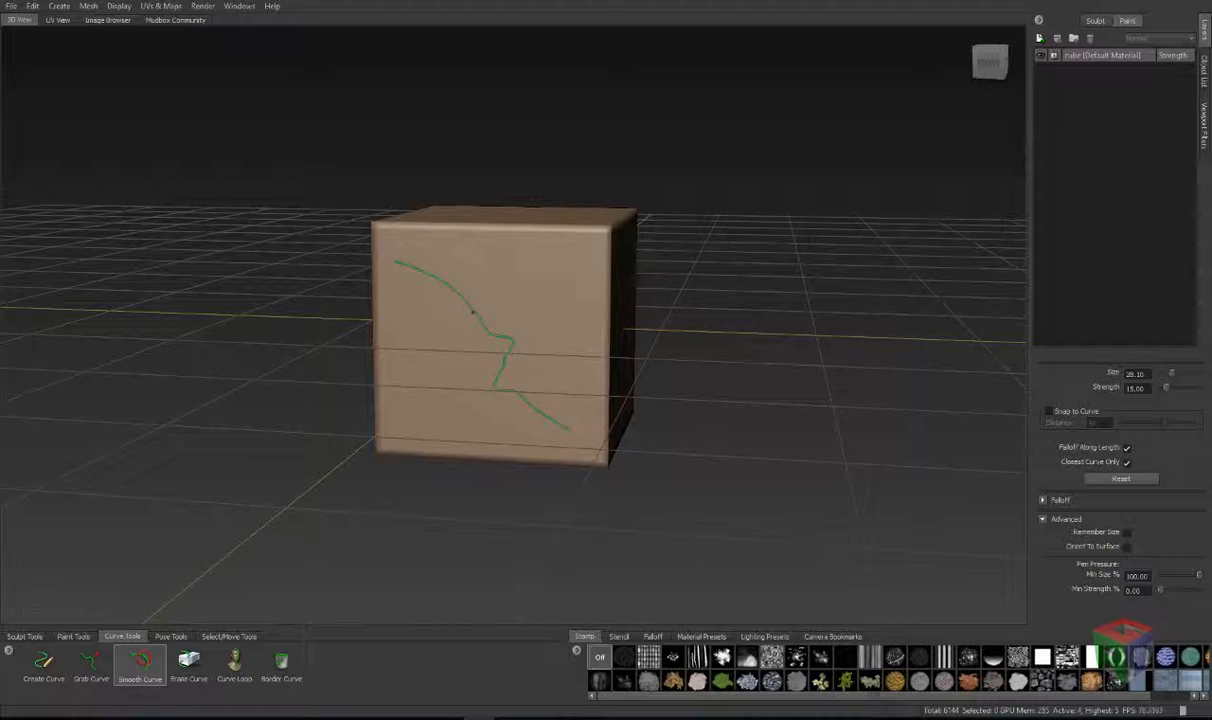
left_click(189, 662)
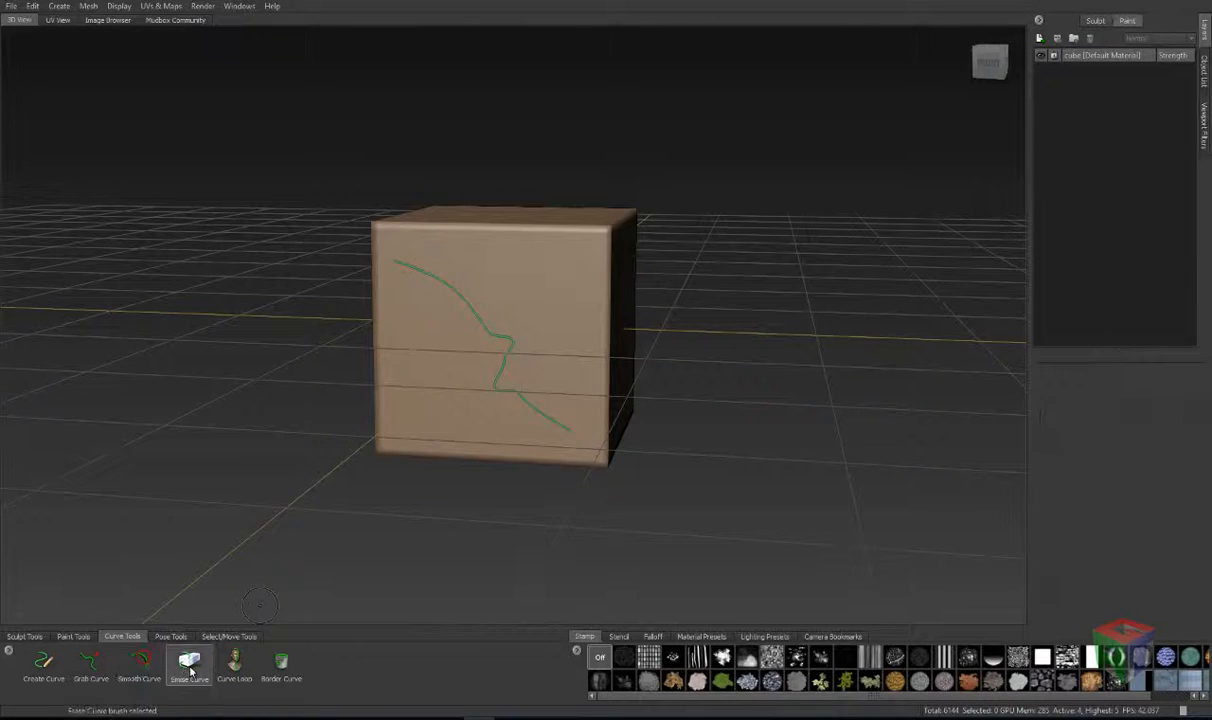
mouse_move(500, 325)
left_mouse_down()
mouse_move(460, 338)
mouse_move(465, 306)
mouse_move(390, 247)
mouse_move(568, 433)
left_mouse_up()
Step: Look at the Curve Loop and Border Curve settings and at the Pose Tools and Select/Move Tools trays
left_click(233, 660)
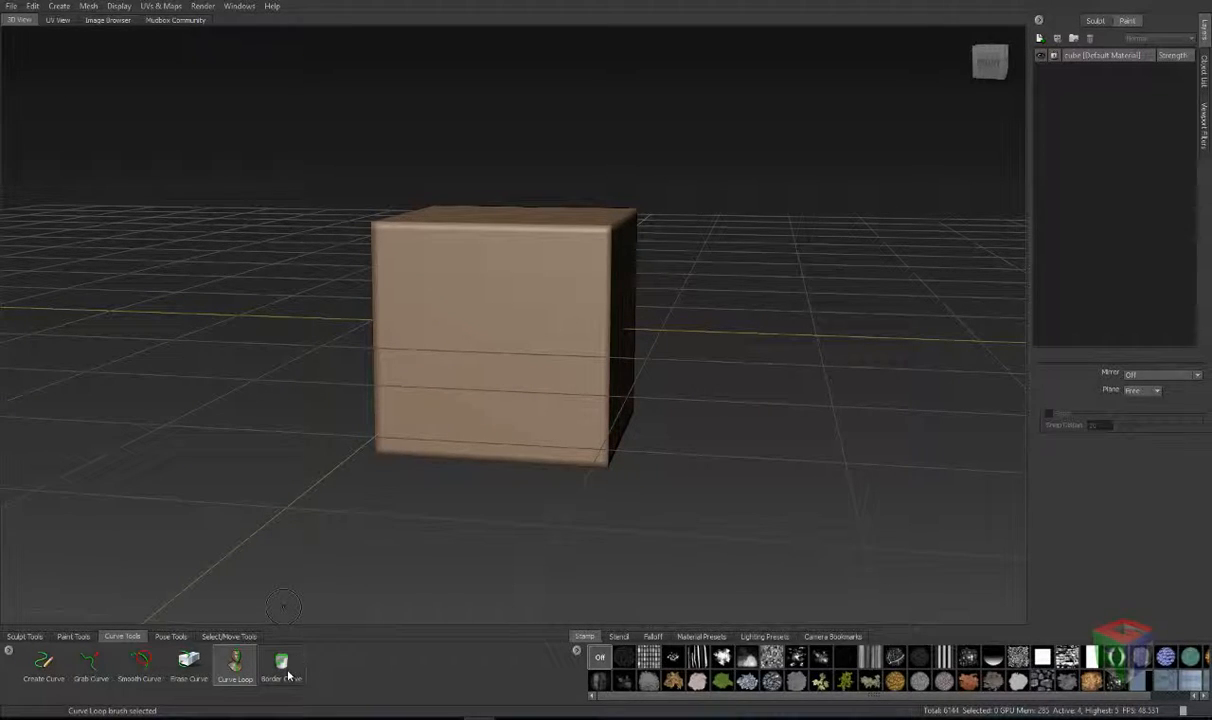
left_click(281, 662)
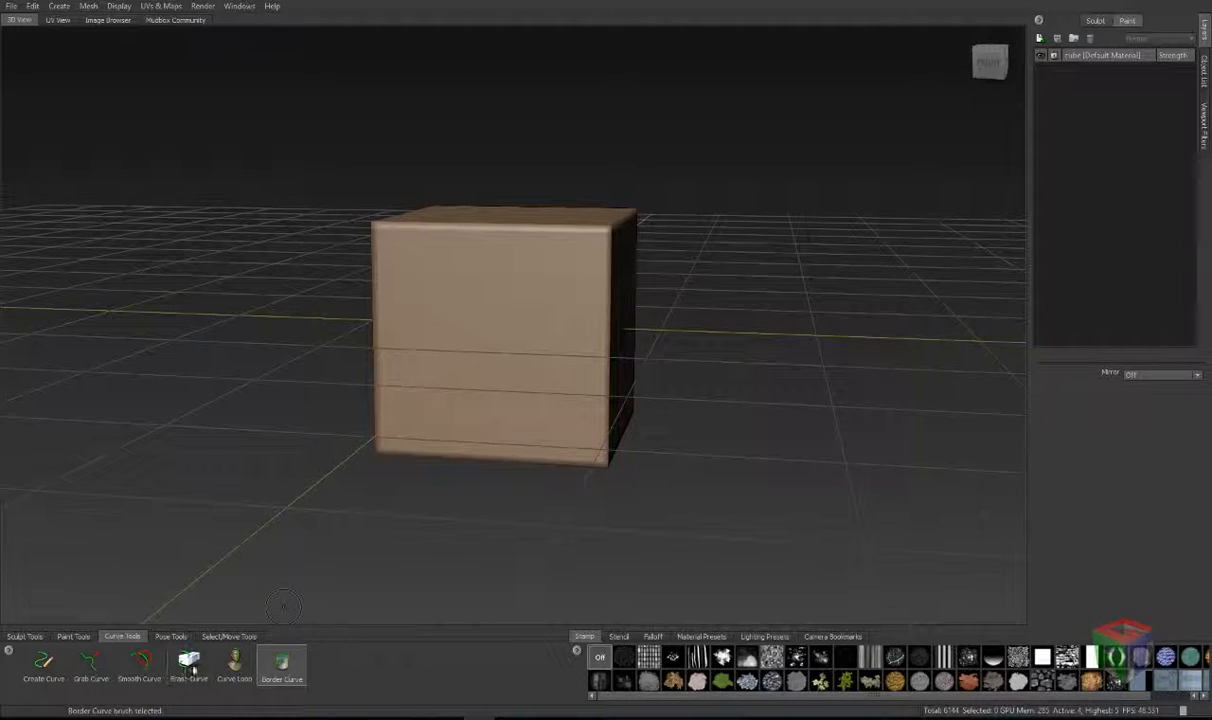
left_click(169, 637)
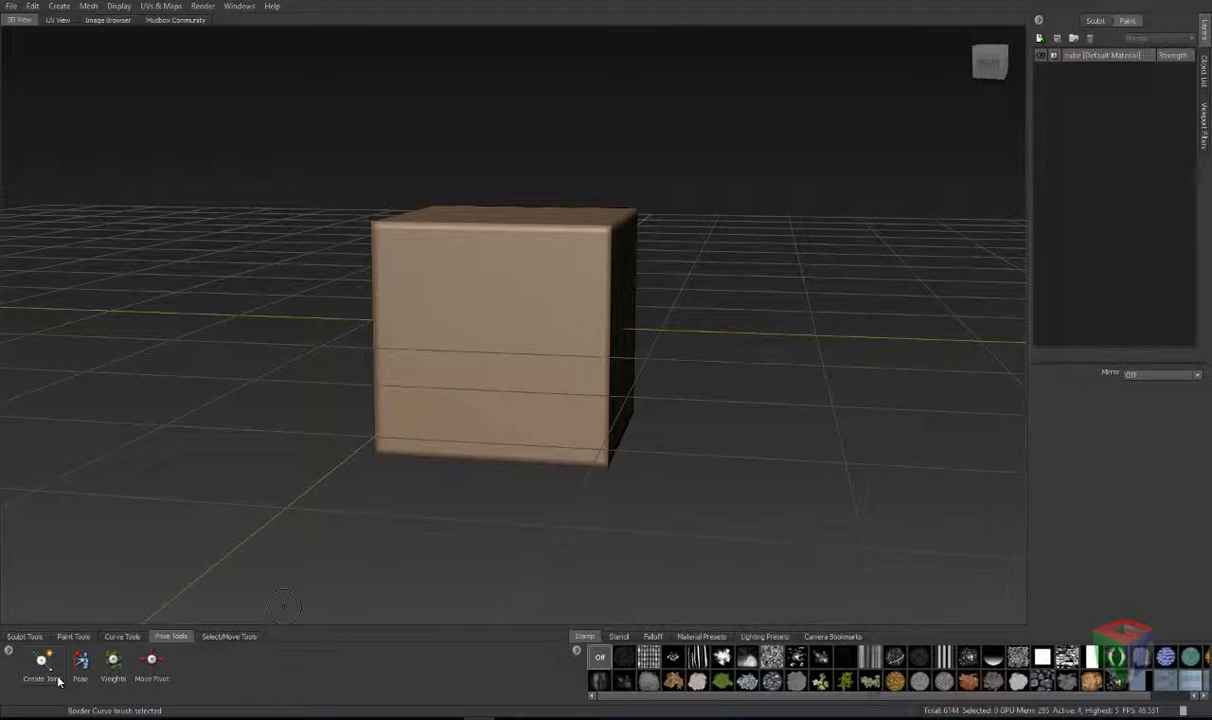
left_click(230, 636)
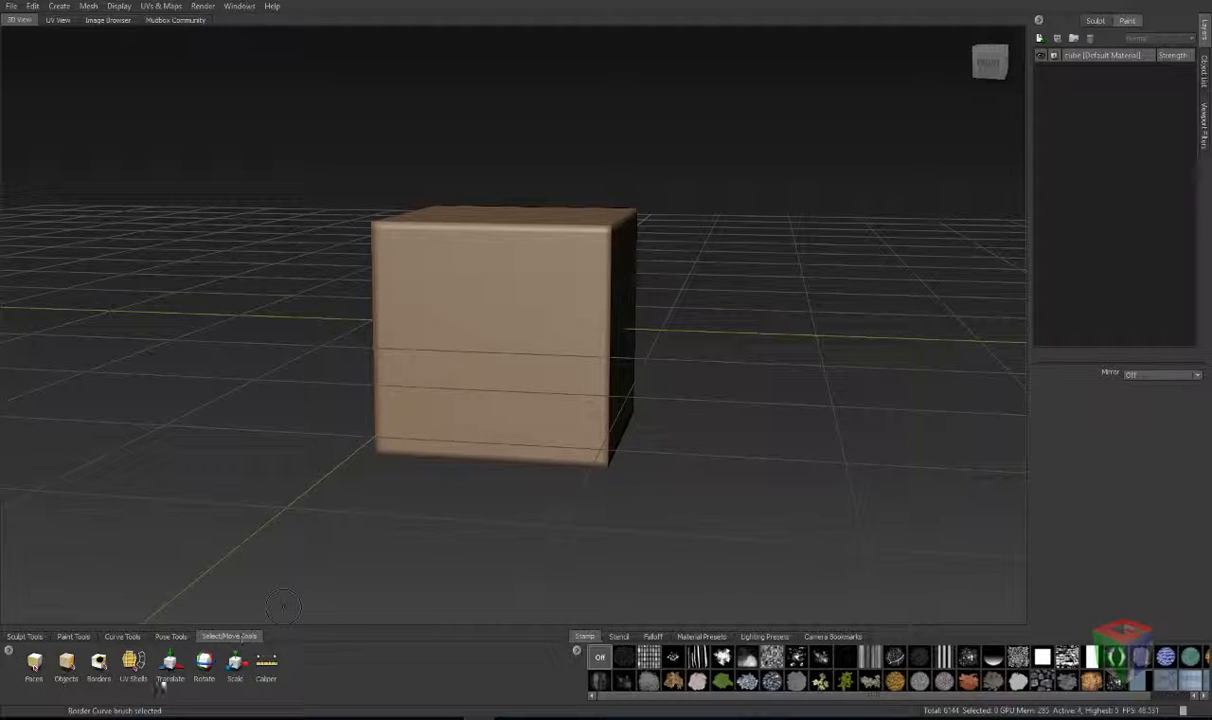
Step: Select a round patch of faces on the cube's front, try moving the cube with Translate, undo it, and look at the Scale manipulator
left_click(35, 664)
left_click(413, 340)
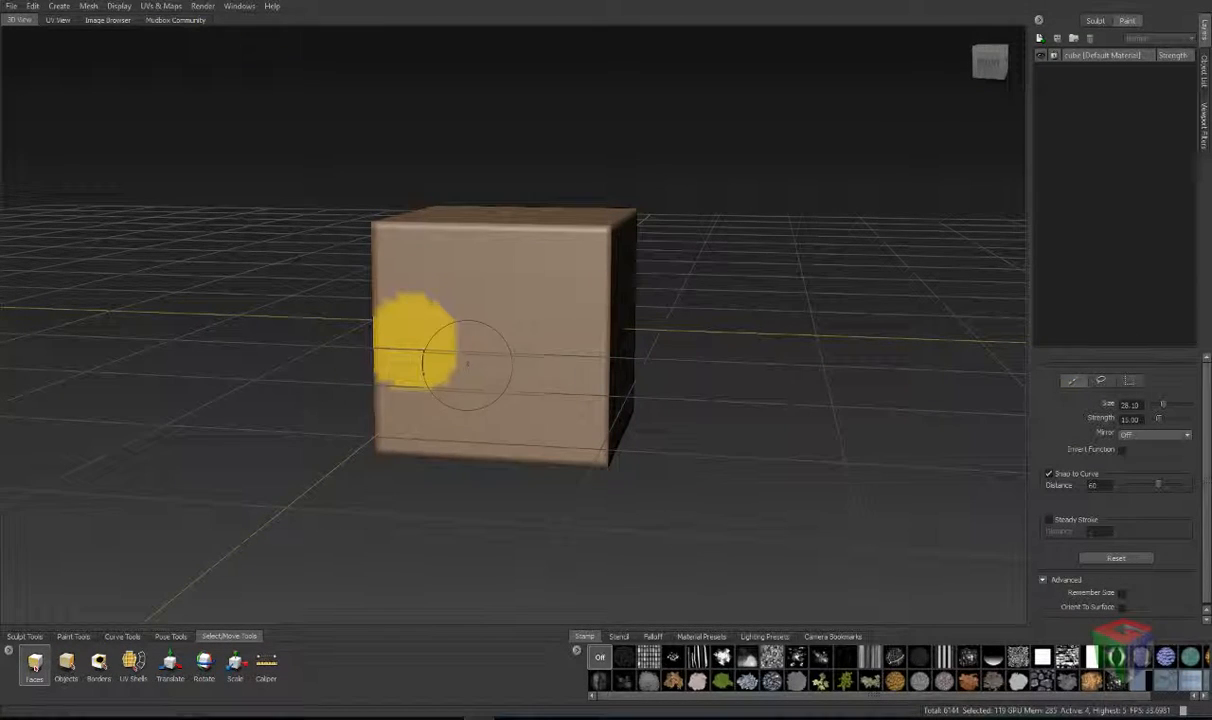
left_click(170, 662)
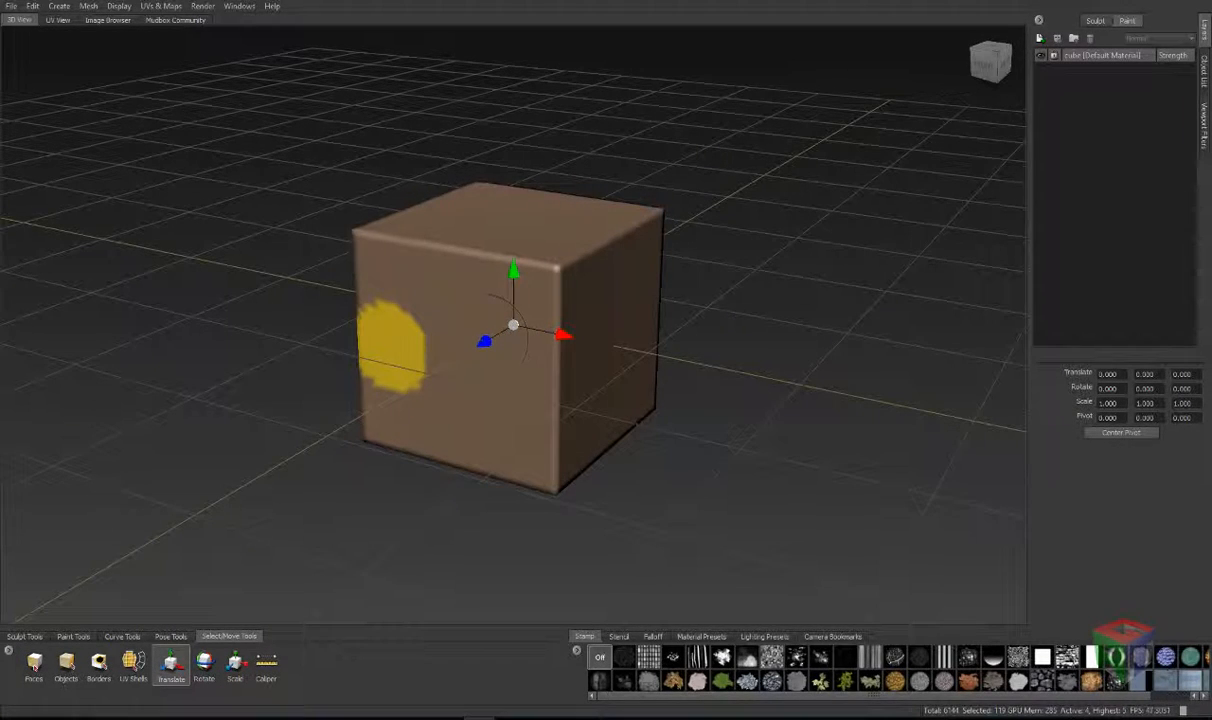
left_click_drag(487, 338, 445, 363)
key("ctrl+z")
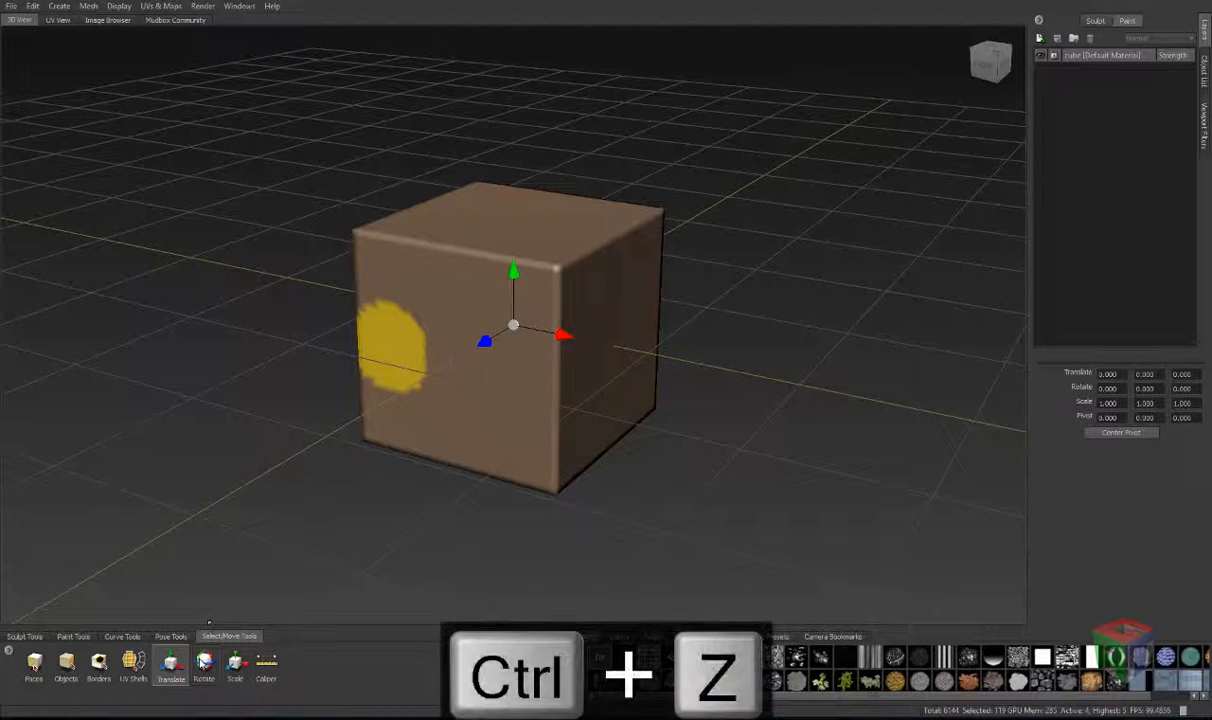
left_click(235, 664)
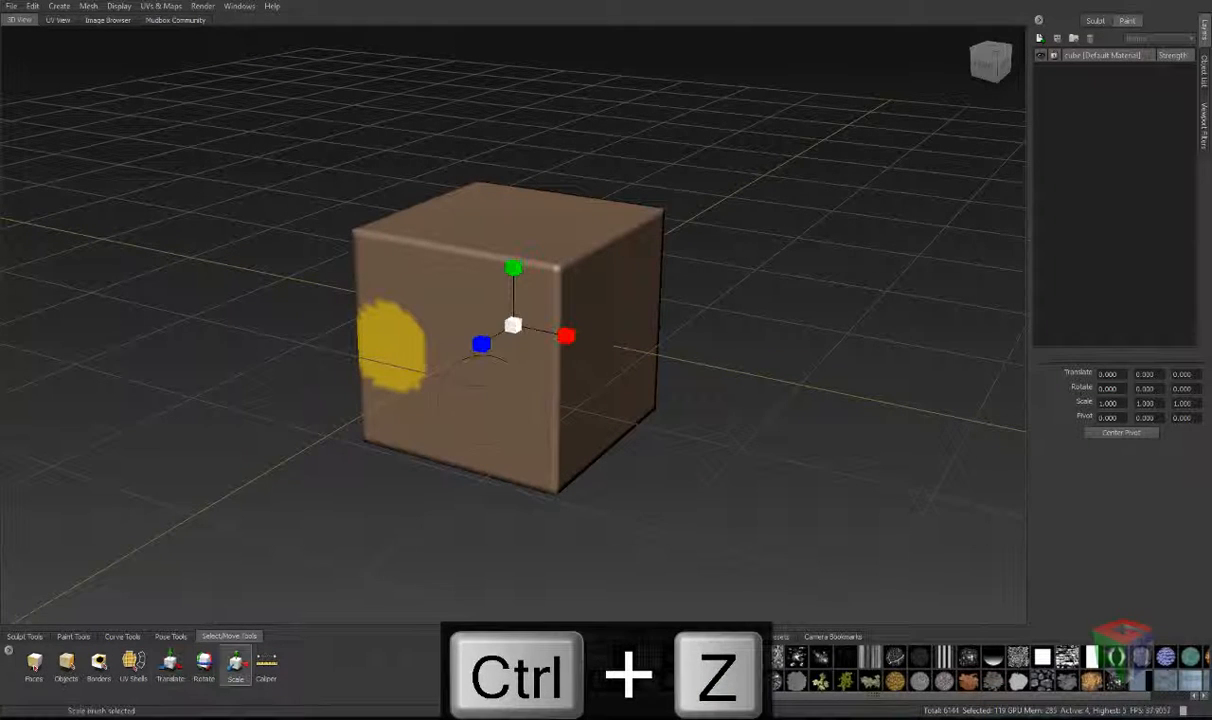
Step: Measure the cube's upper front edge from corner to corner with the Caliper
left_click(266, 665)
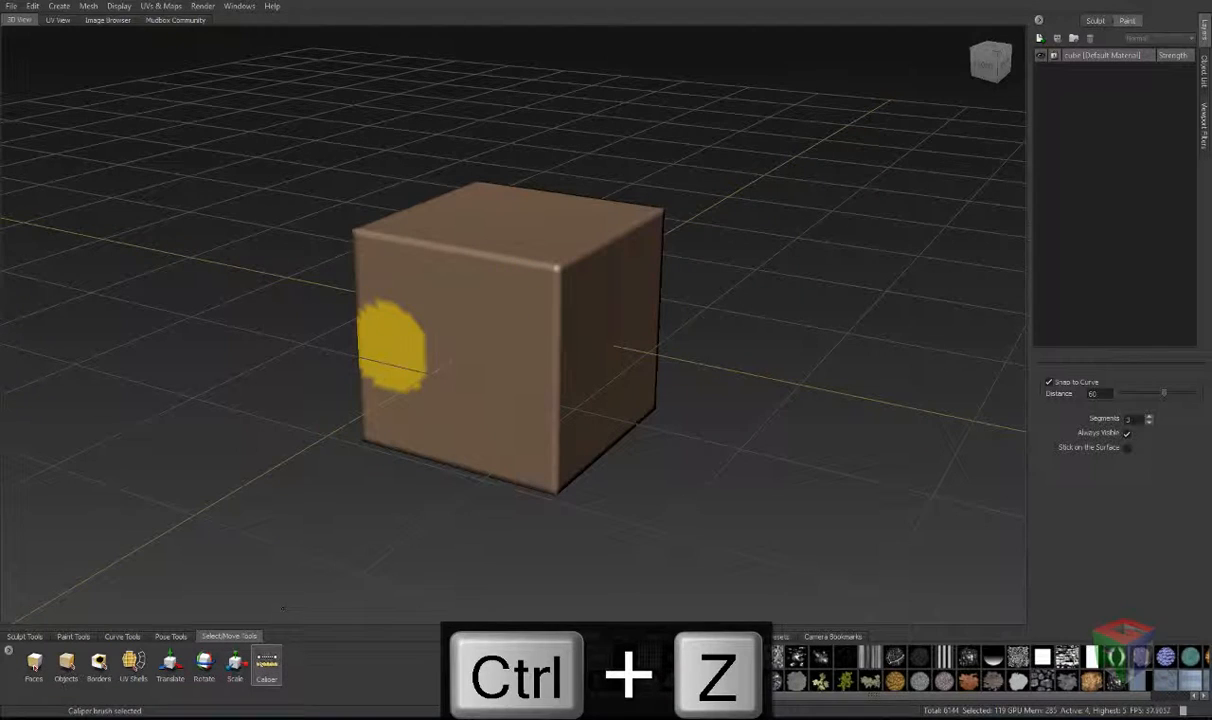
left_click(354, 232)
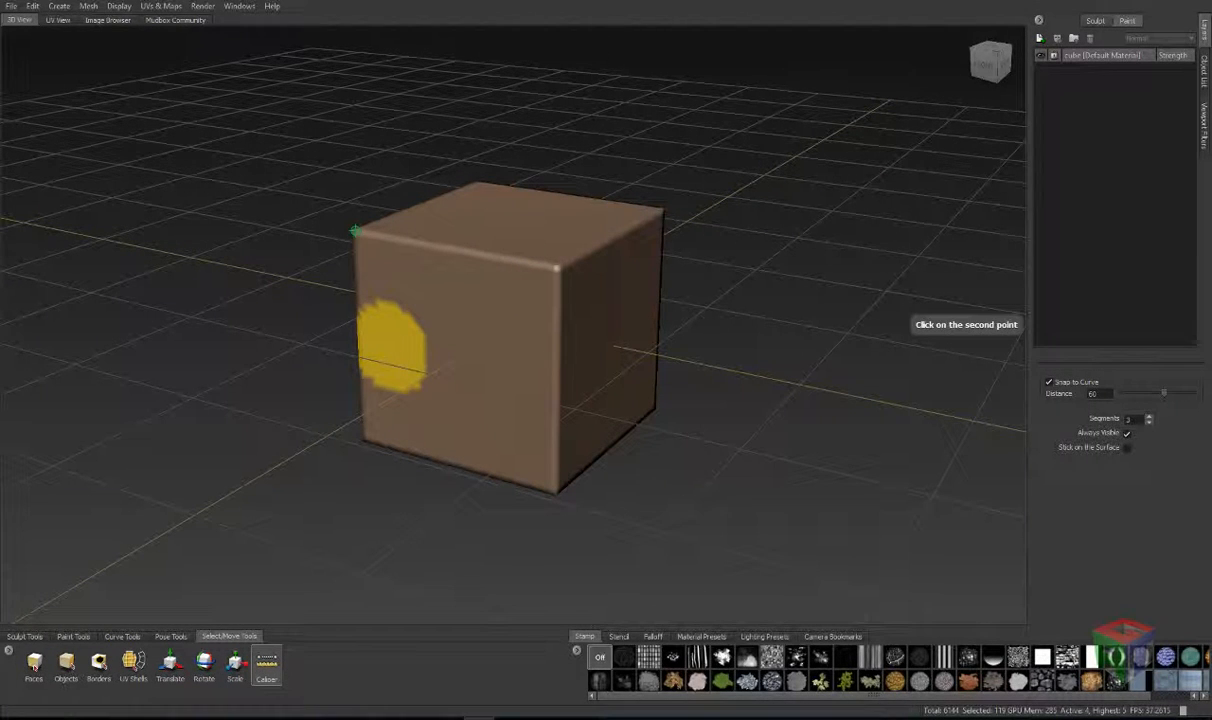
left_click(556, 268)
left_click_drag(465, 506, 503, 502, "alt")
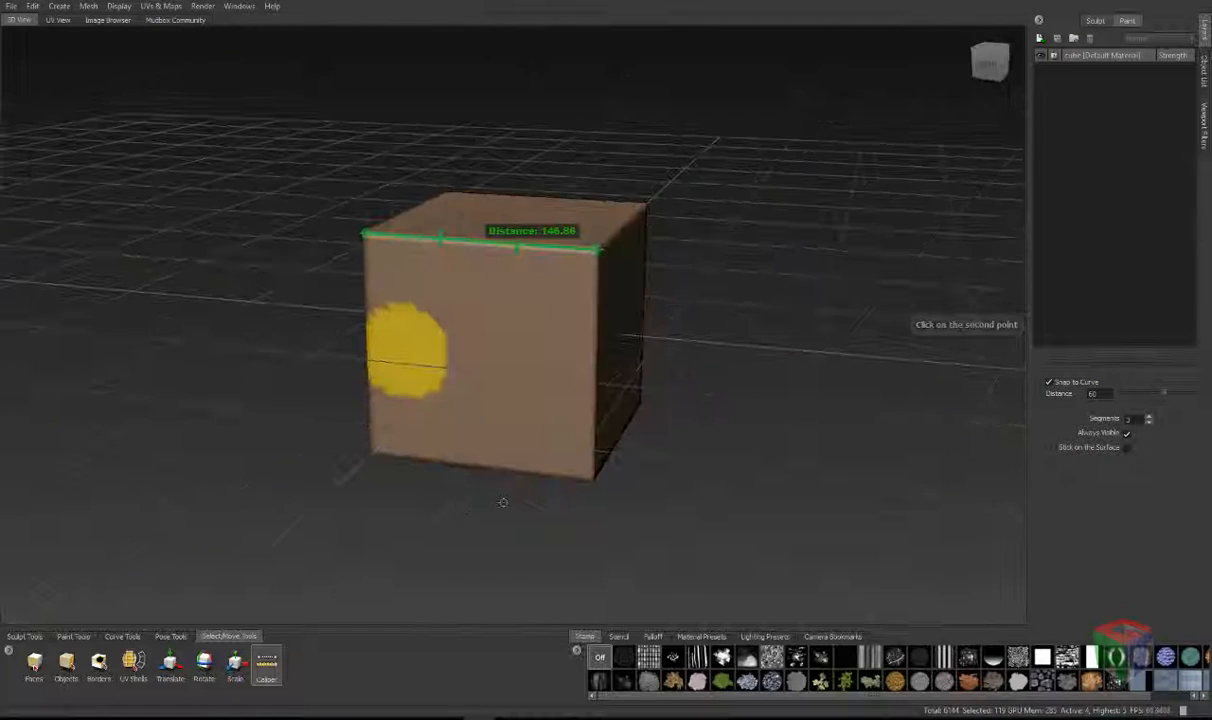
Step: Undo the face selection and curve removal, and check the context options at the caliper's end point
key("ctrl+z")
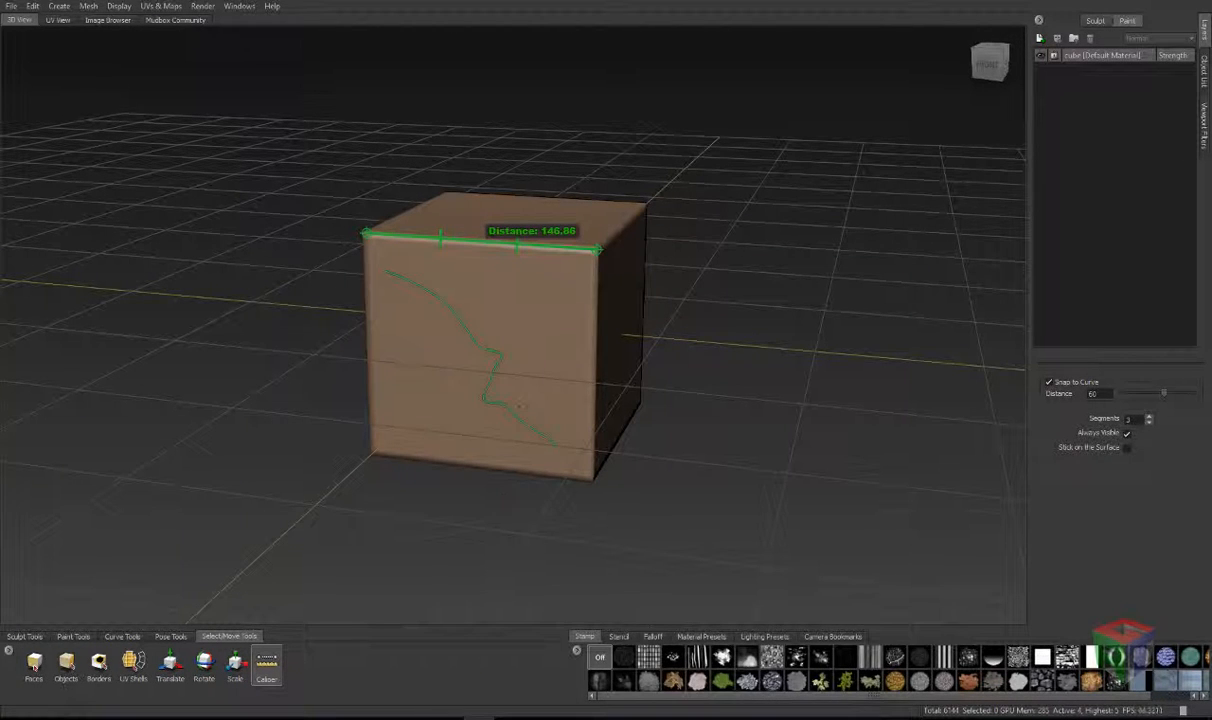
right_click(598, 252)
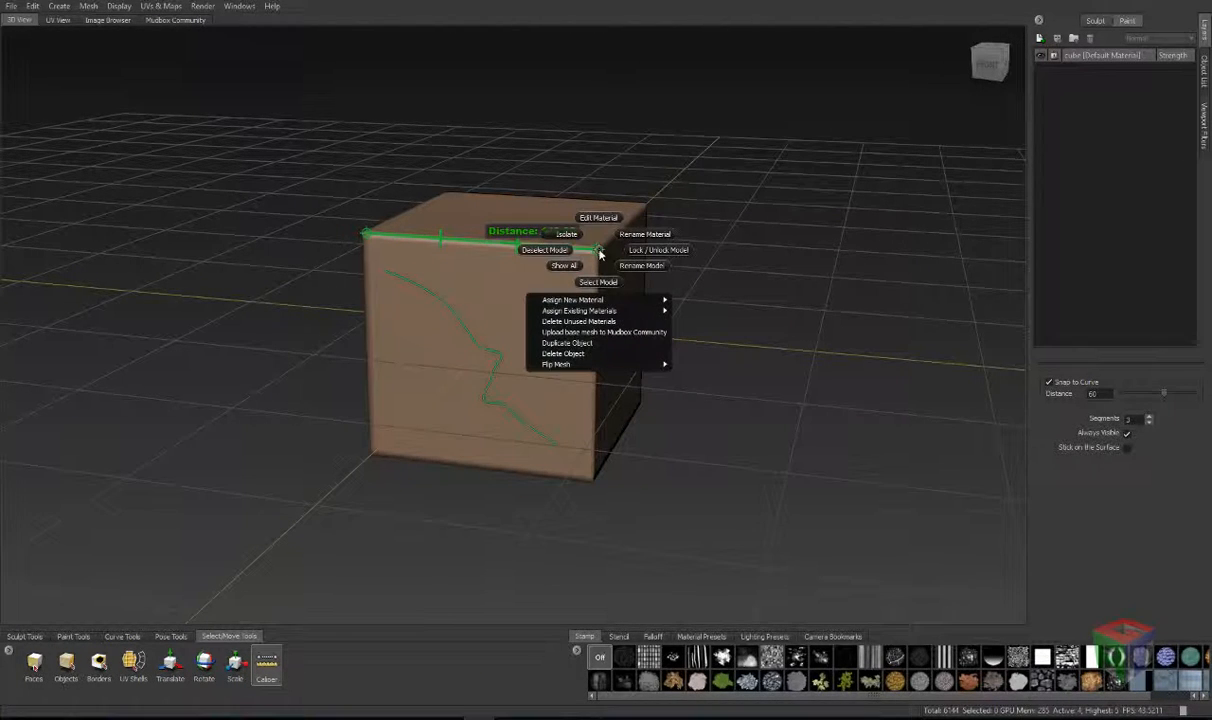
left_click(324, 686)
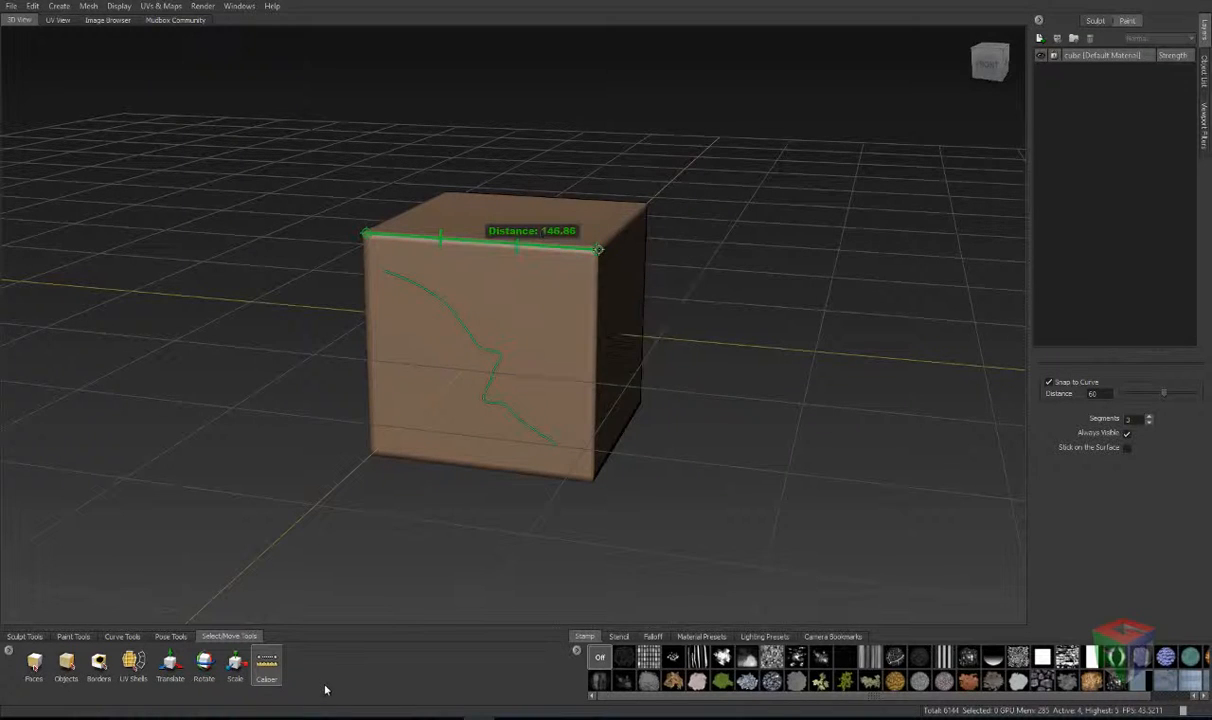
left_click(35, 663)
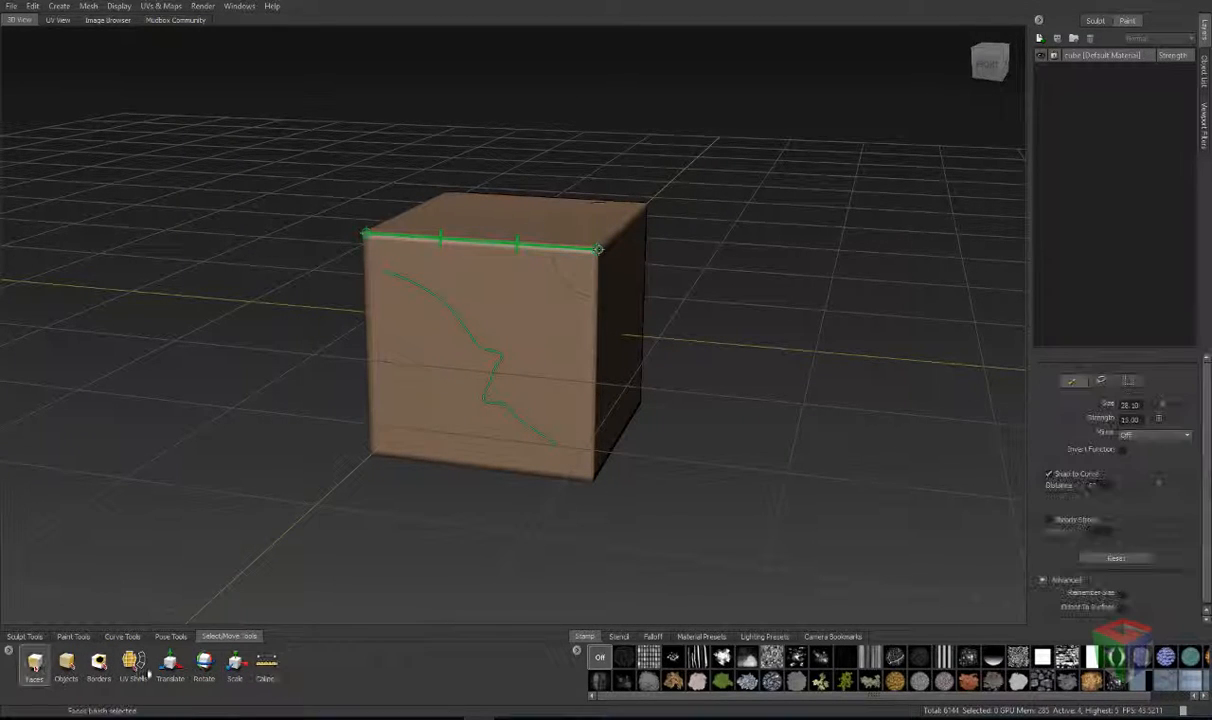
Step: Set up the Sculpt tool with the speckled dot stamp and try a short stroke on the cube's front face
left_click(24, 636)
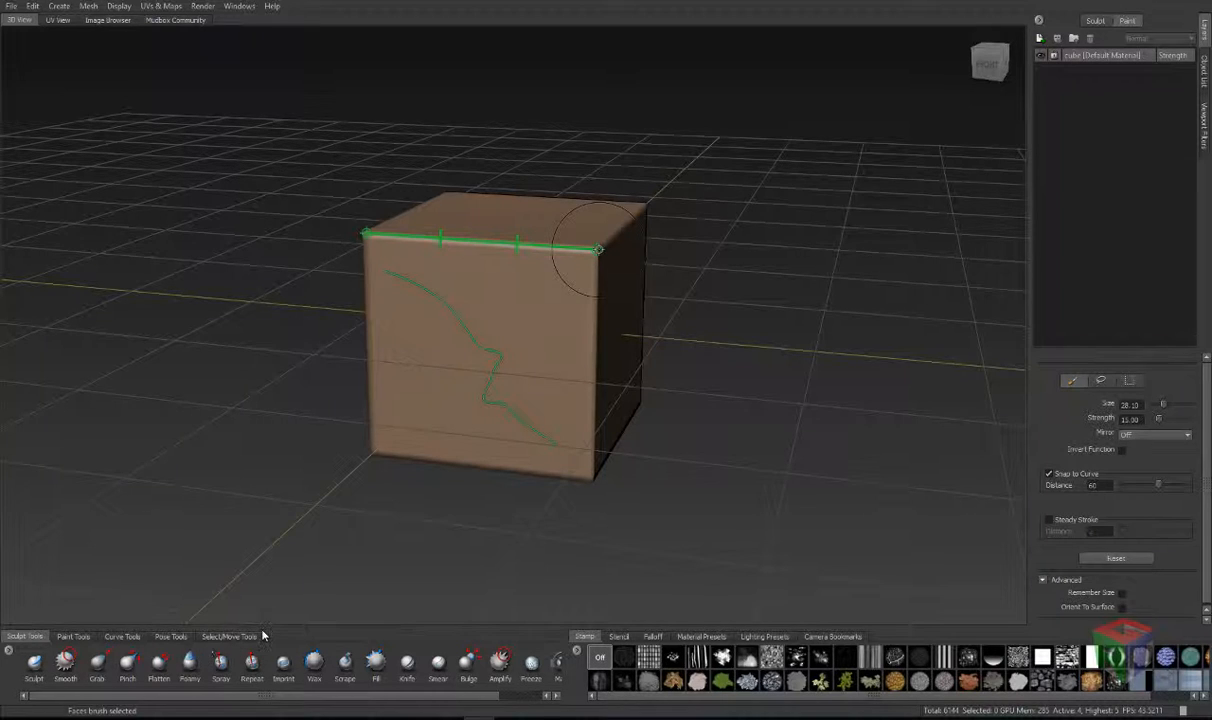
left_click(35, 661)
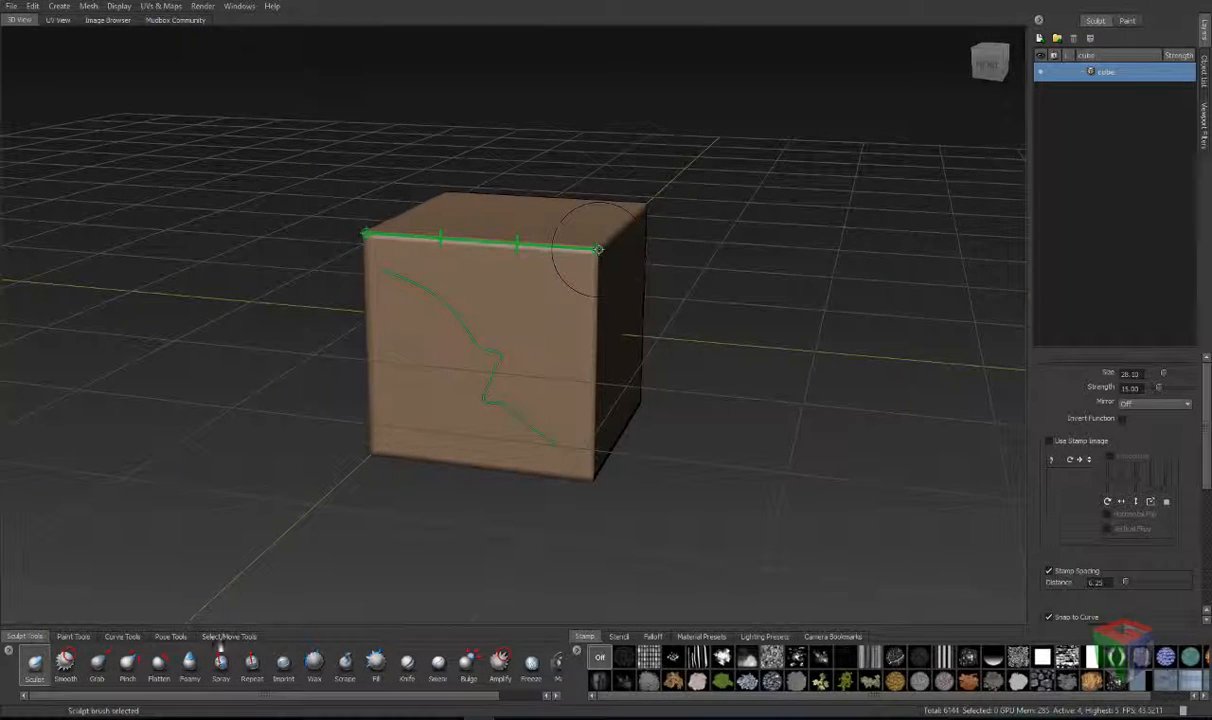
left_click(625, 657)
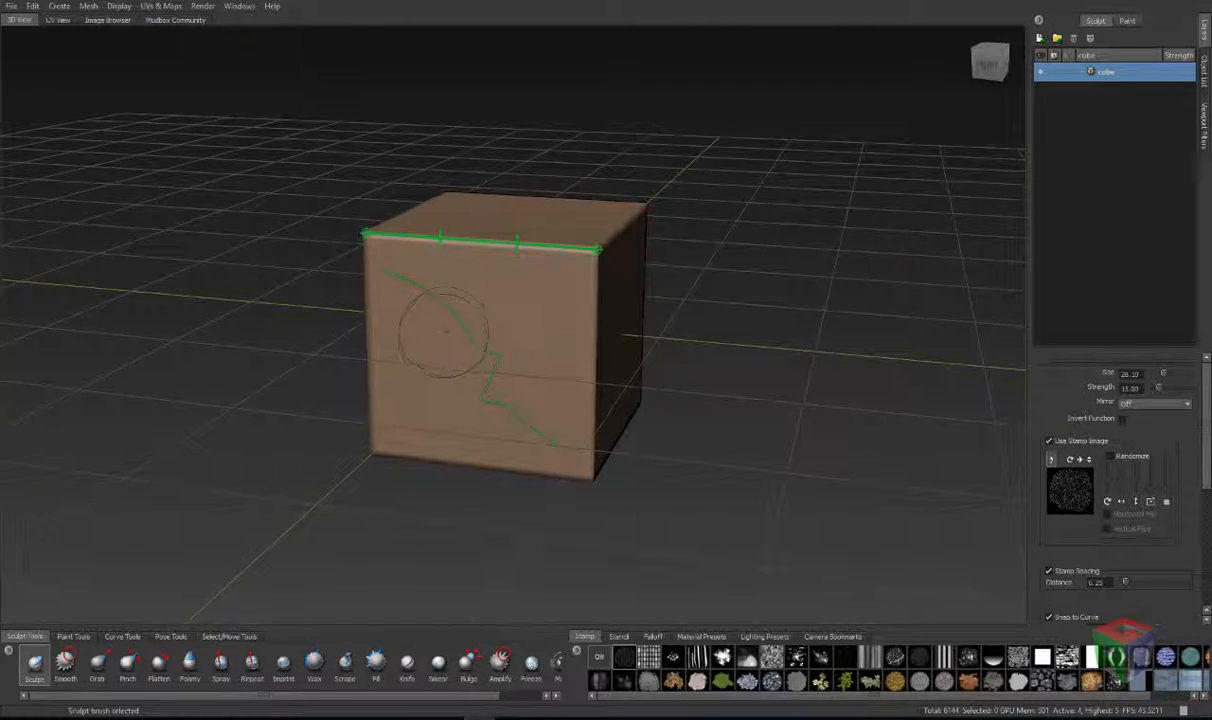
left_click_drag(444, 331, 440, 385)
Step: Deselect and delete the freehand curve on the cube's front face, and check the context options at the caliper line
right_click(450, 316)
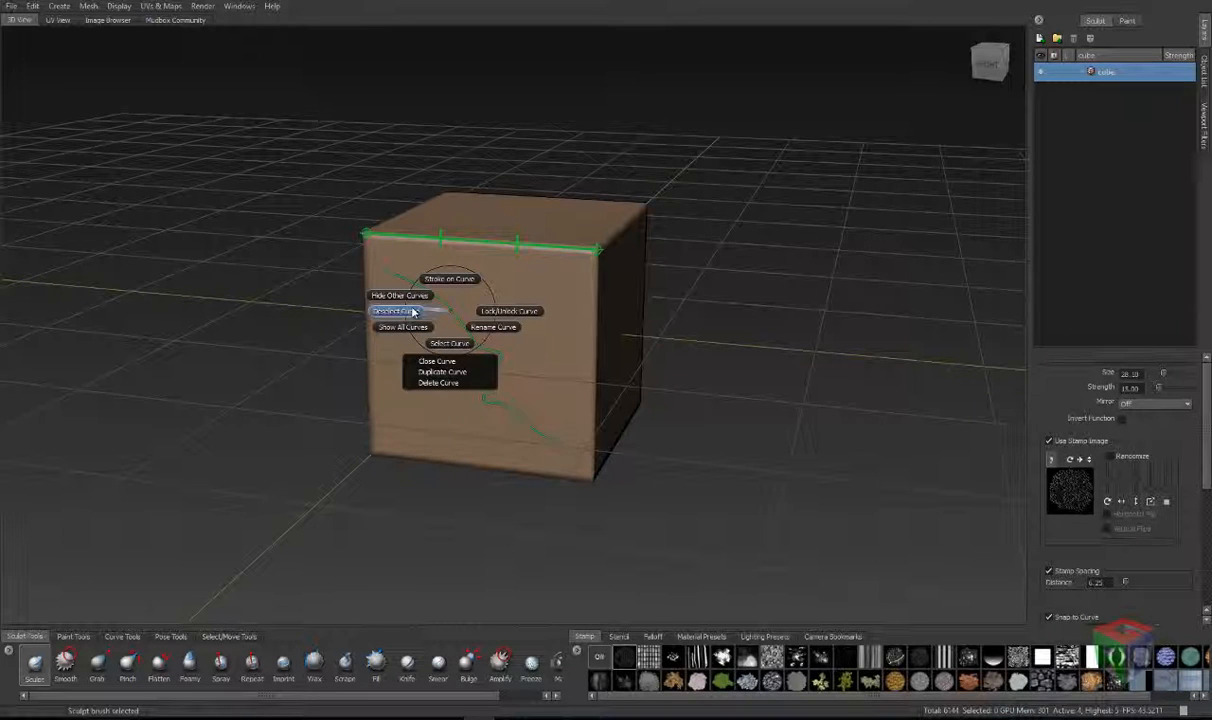
left_click(378, 311)
right_click(437, 314)
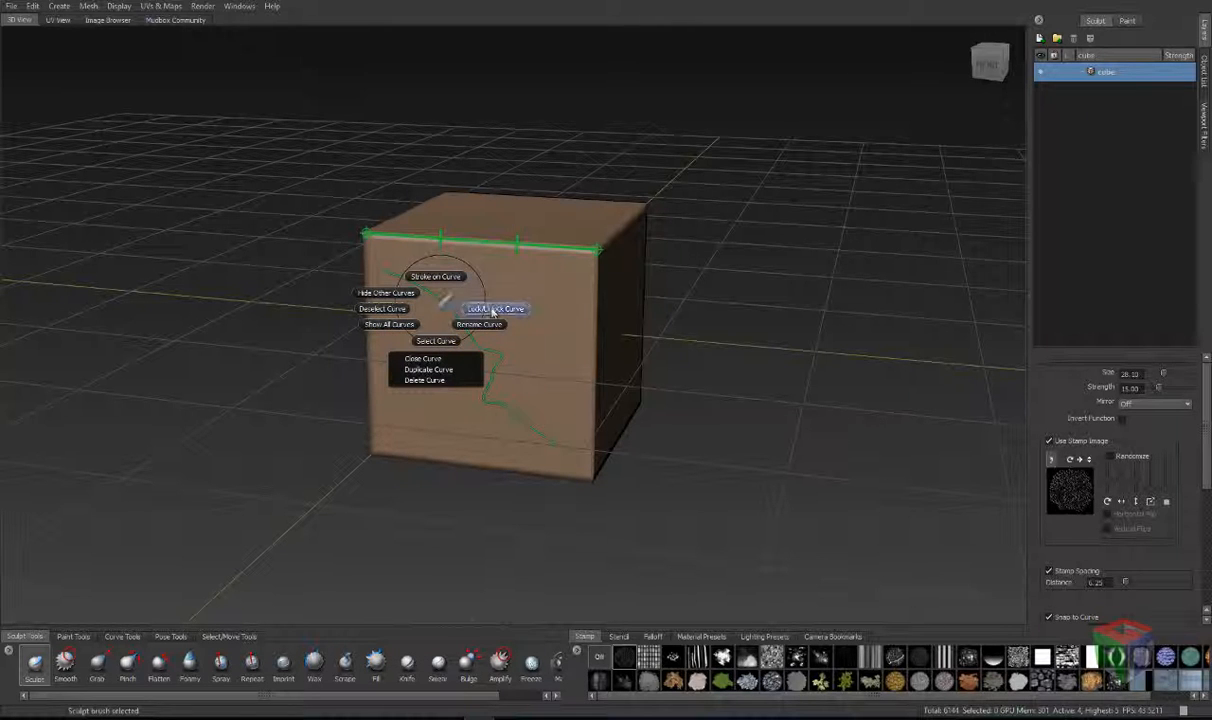
left_click(424, 380)
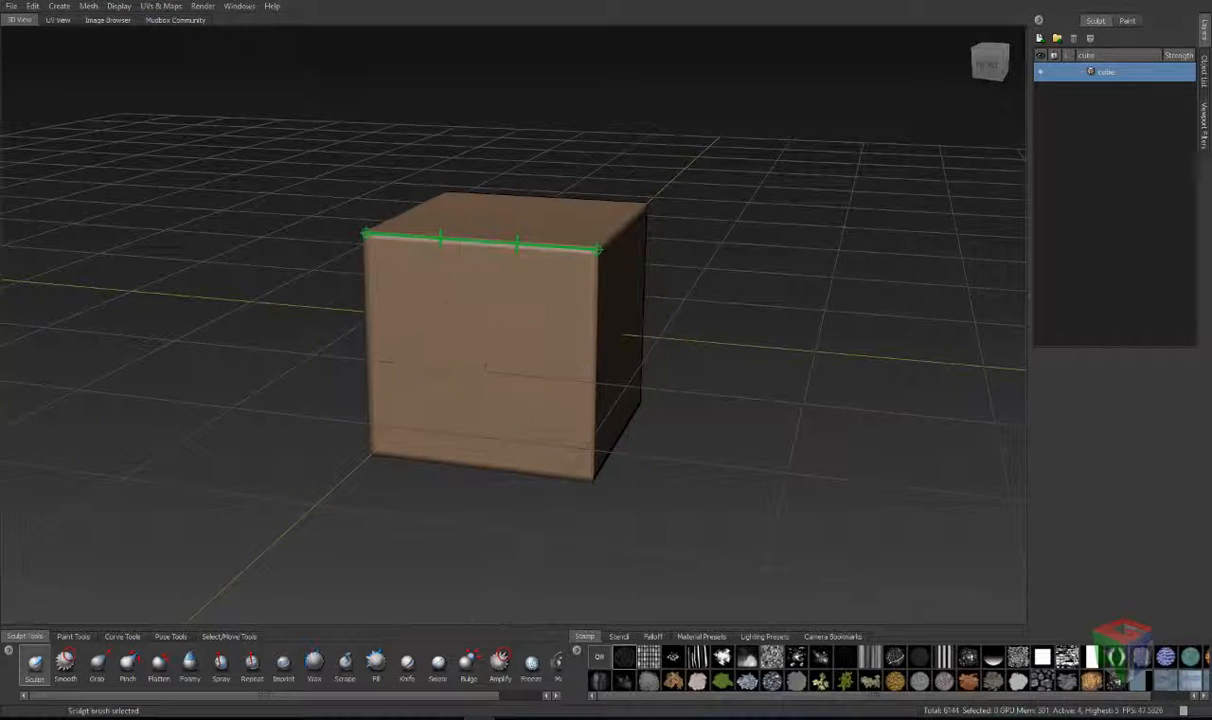
right_click(508, 246)
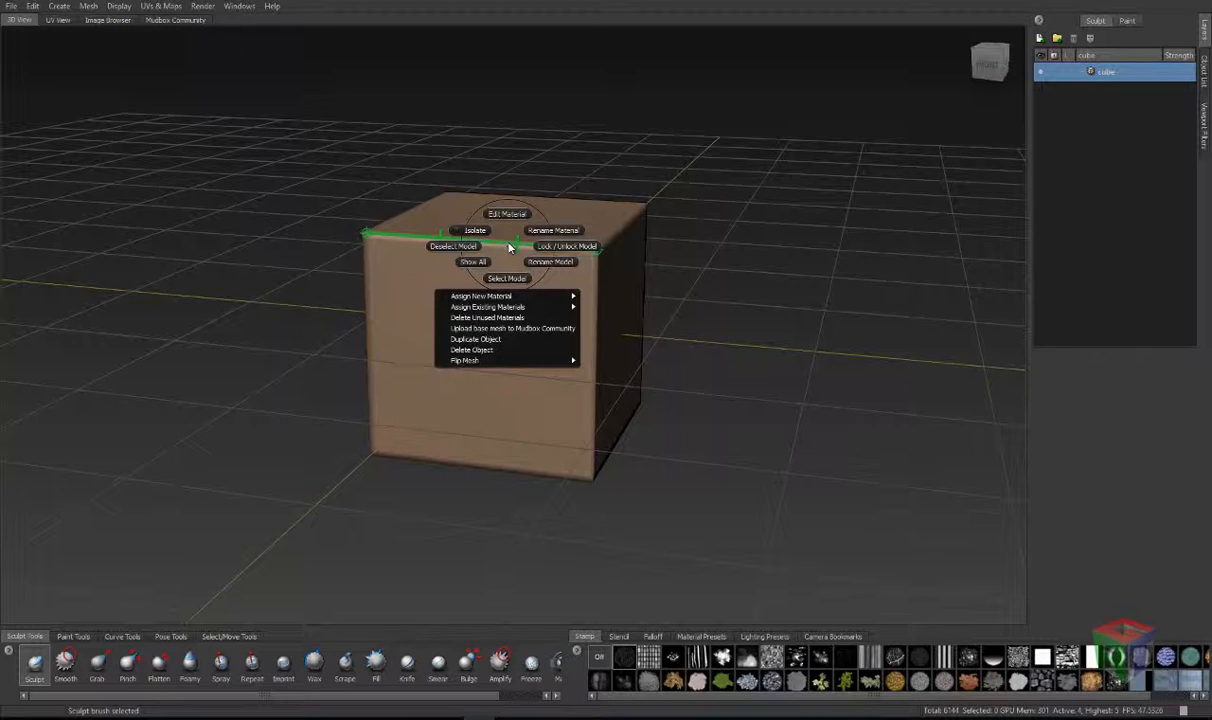
left_click(420, 244)
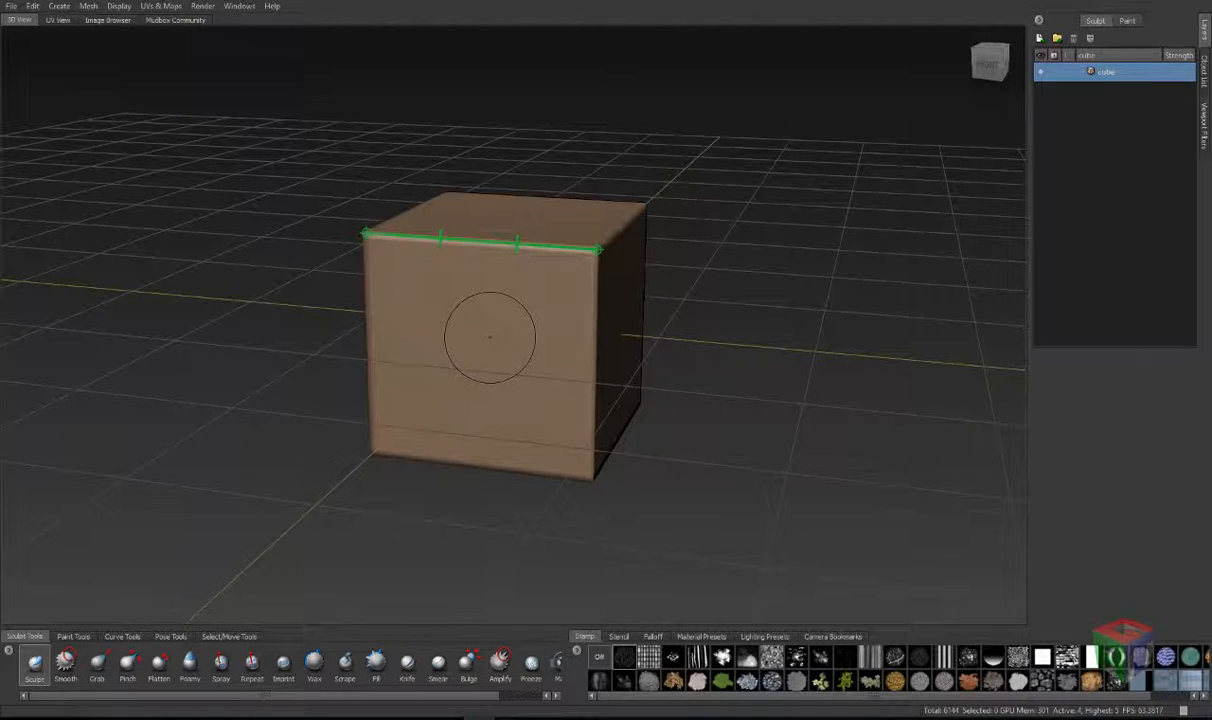
Step: Raise the cube to subdivision level 5 and bring up the Sculpt tool's stamp settings
key("shift+d")
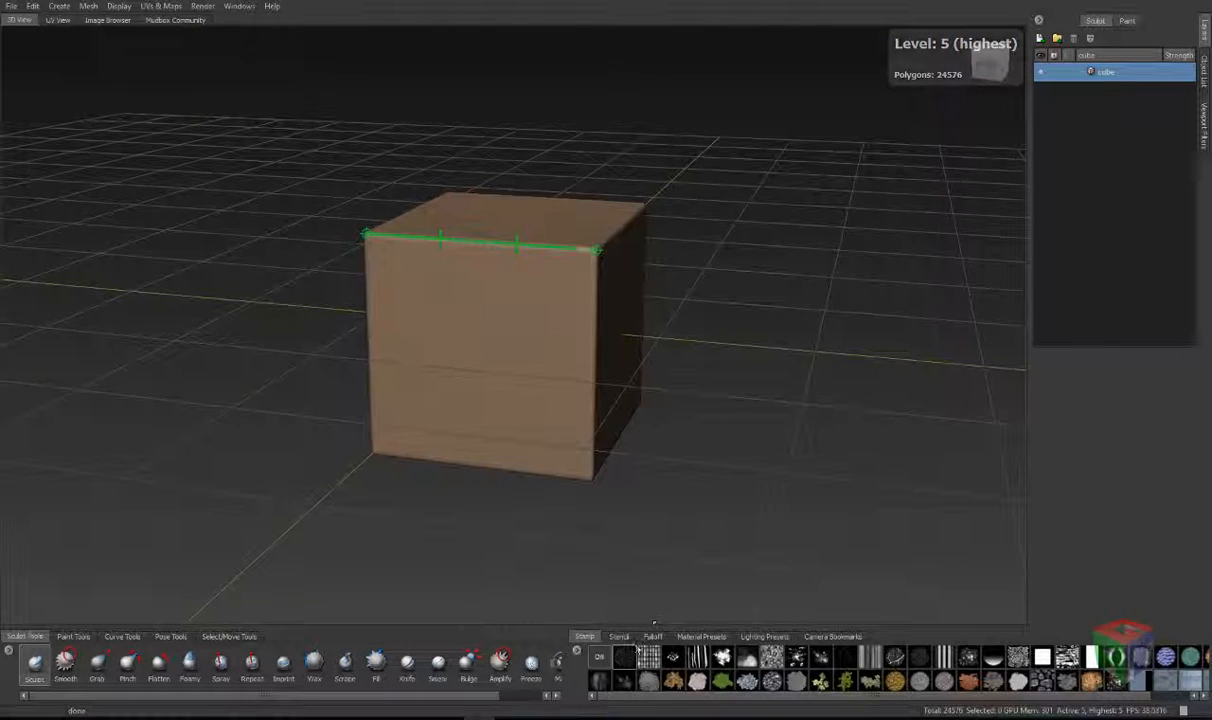
left_click(35, 664)
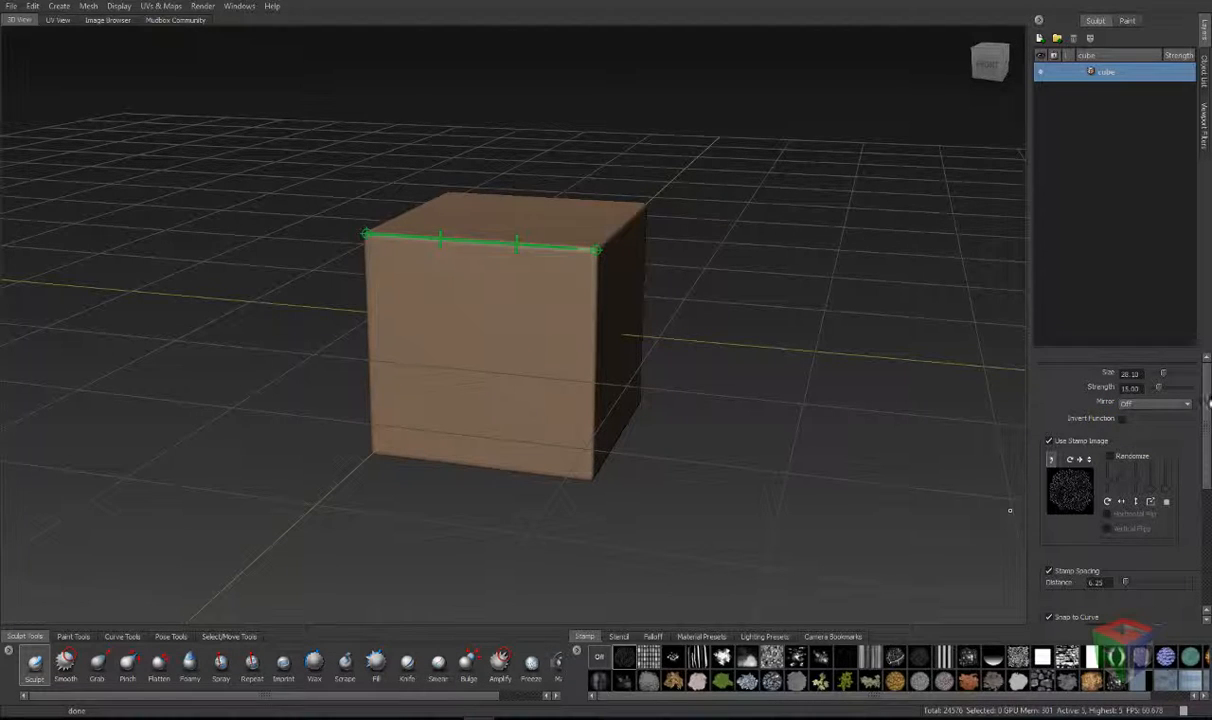
mouse_move(1204, 415)
left_mouse_down()
mouse_move(1204, 530)
mouse_move(1196, 398)
left_mouse_up()
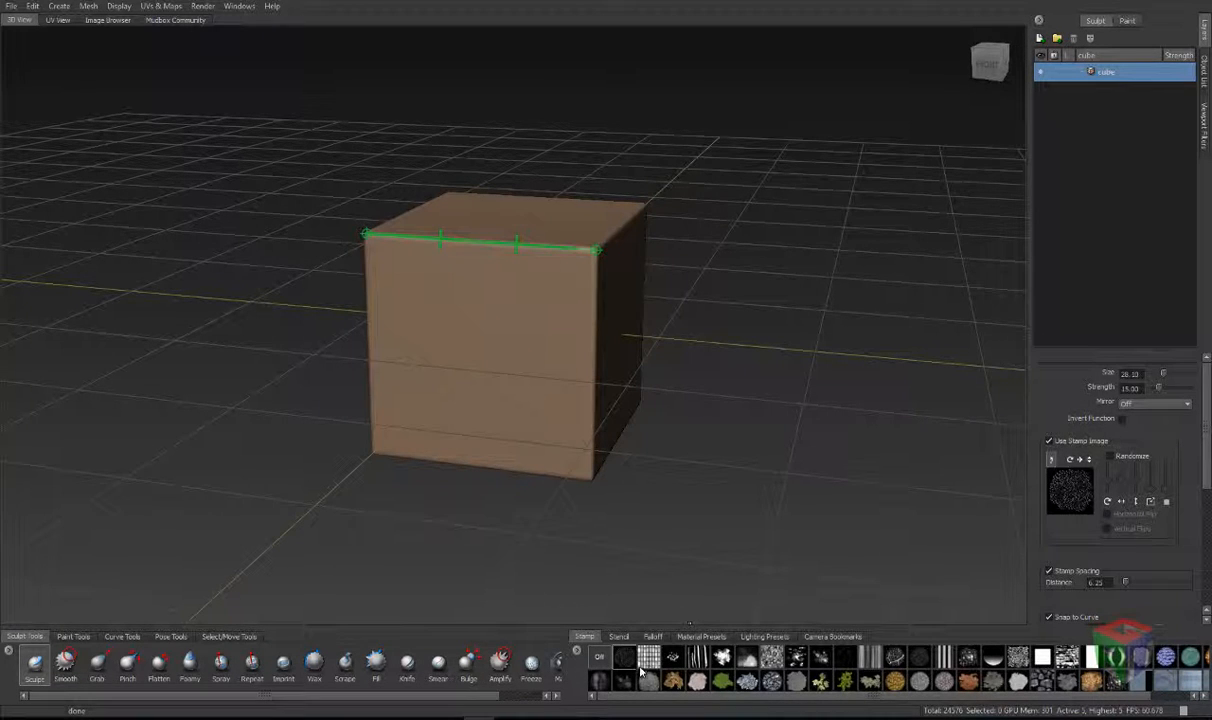
Step: Sculpt a hooked band of speckled relief across the cube's front face using the stamp image
mouse_move(1108, 456)
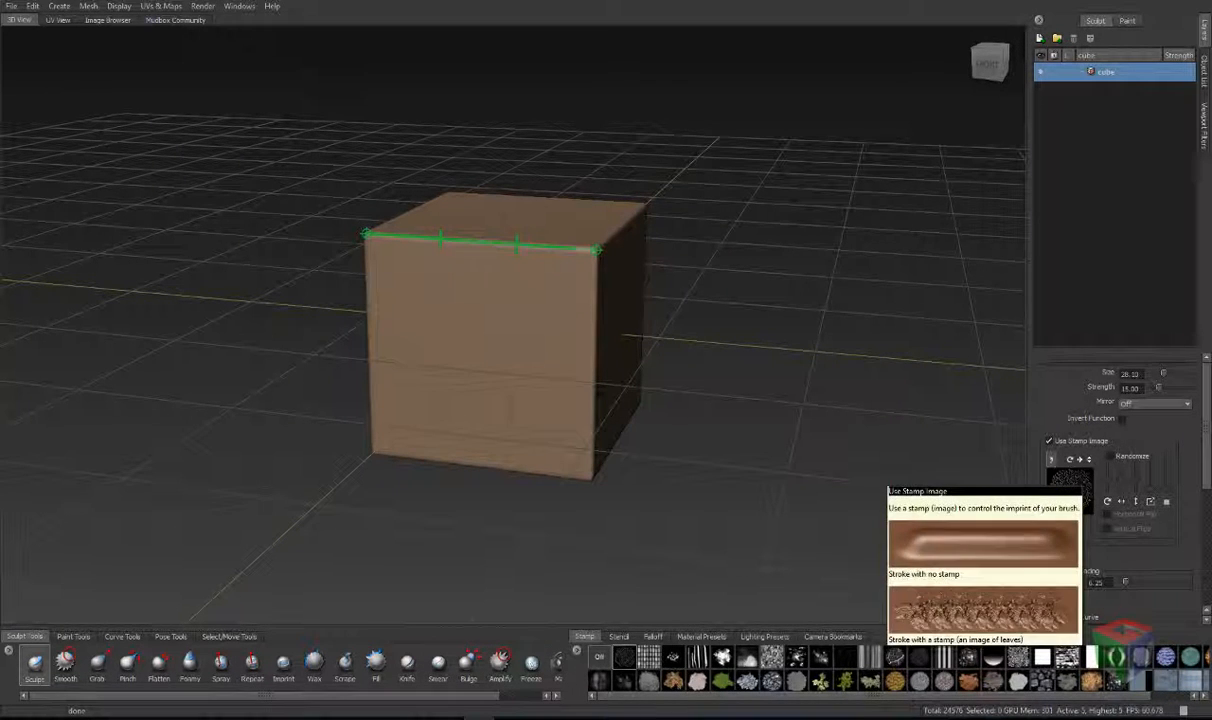
left_click(434, 317)
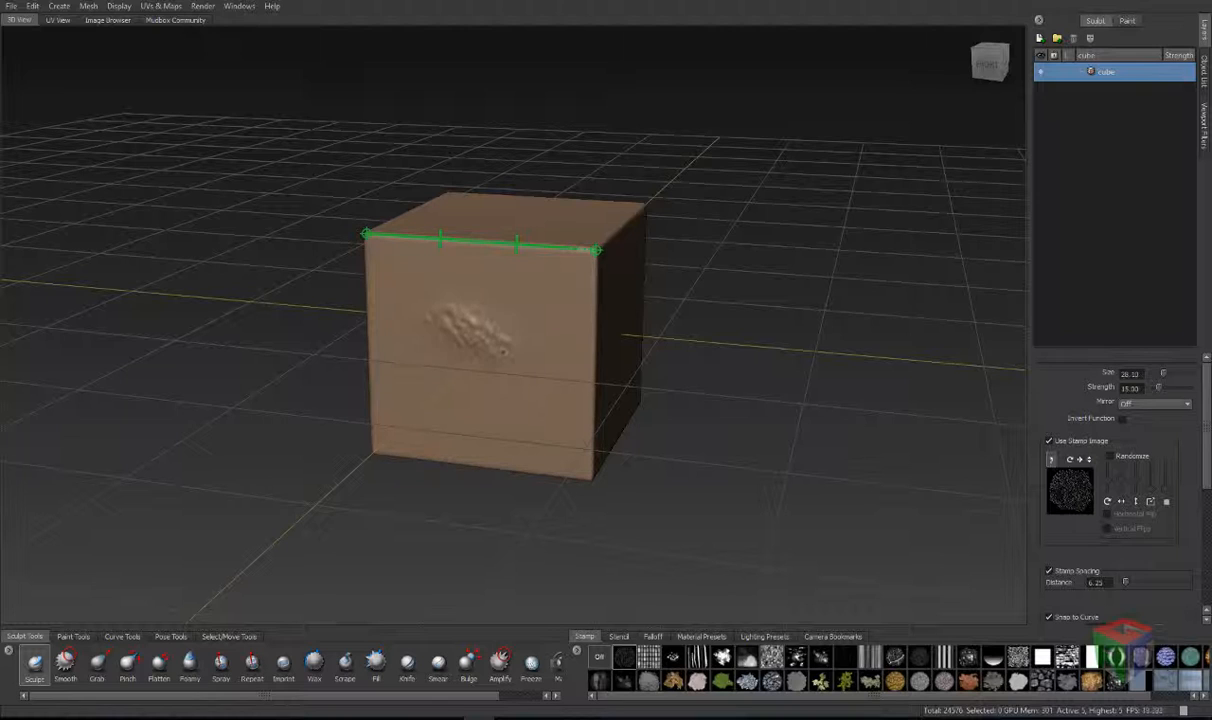
left_click_drag(505, 348, 545, 376)
left_click_drag(481, 424, 429, 426)
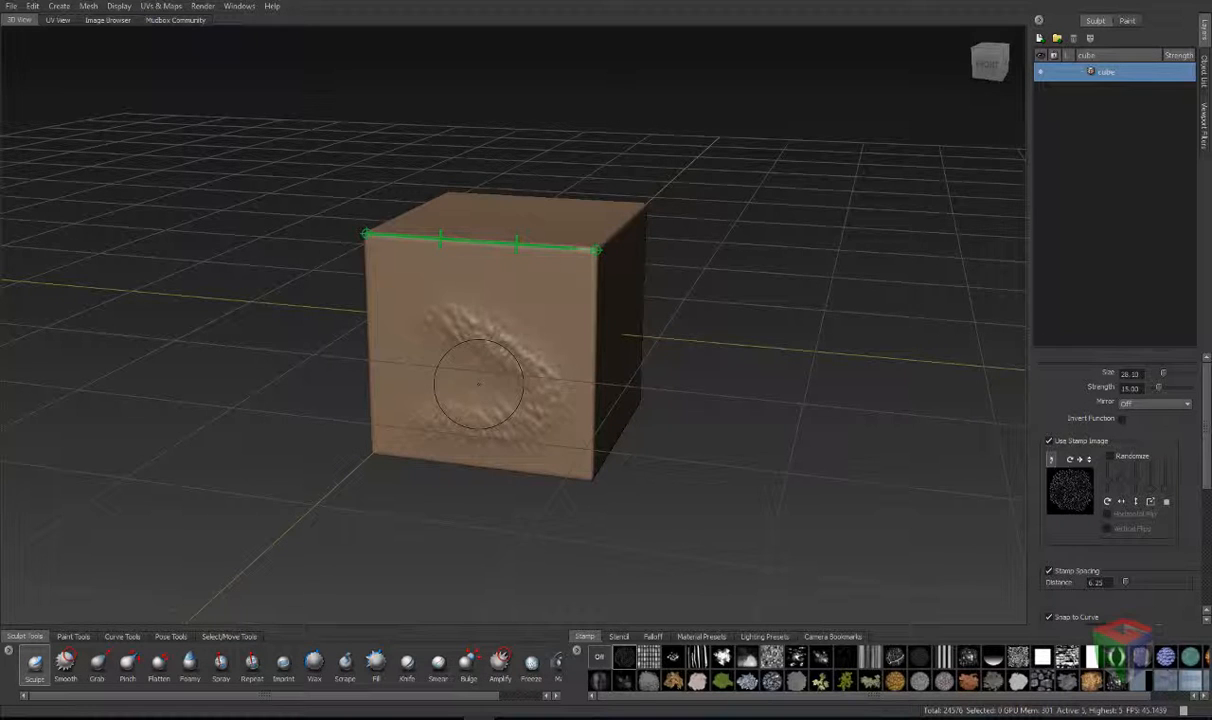
Step: Sculpt a smooth stroke near the front face's upper-right corner with the stamp image off, and undo all the strokes
left_click(1048, 441)
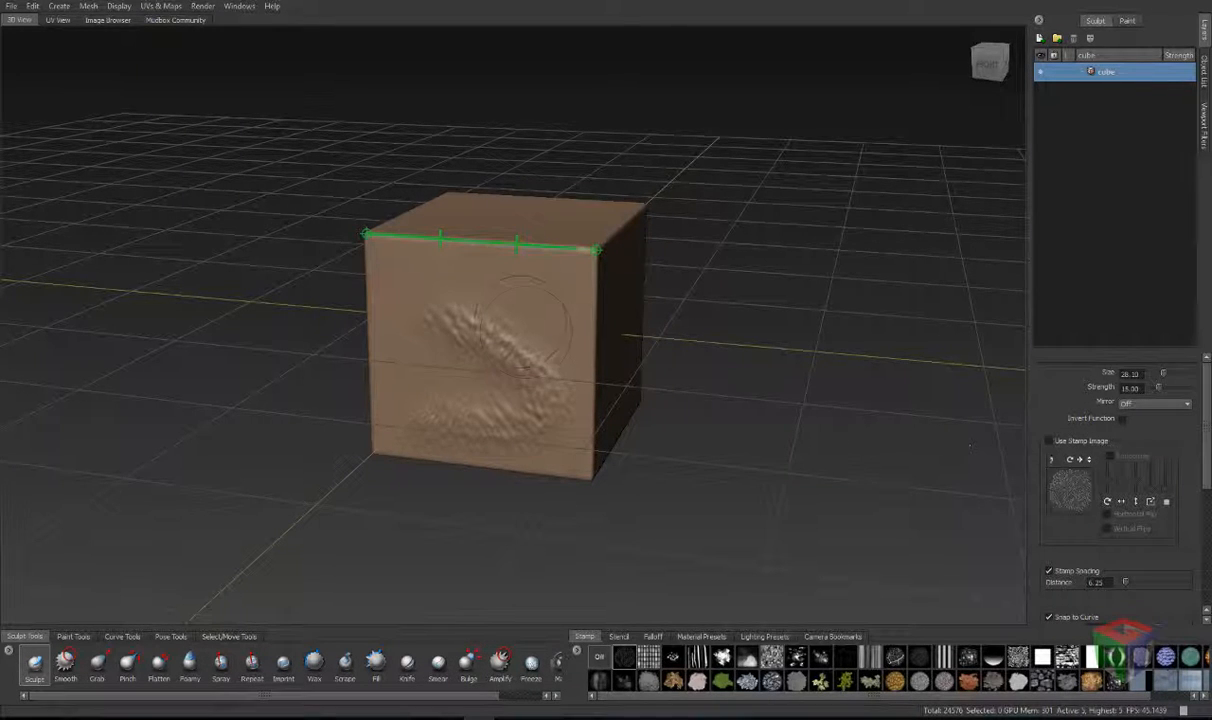
left_click_drag(471, 272, 570, 303)
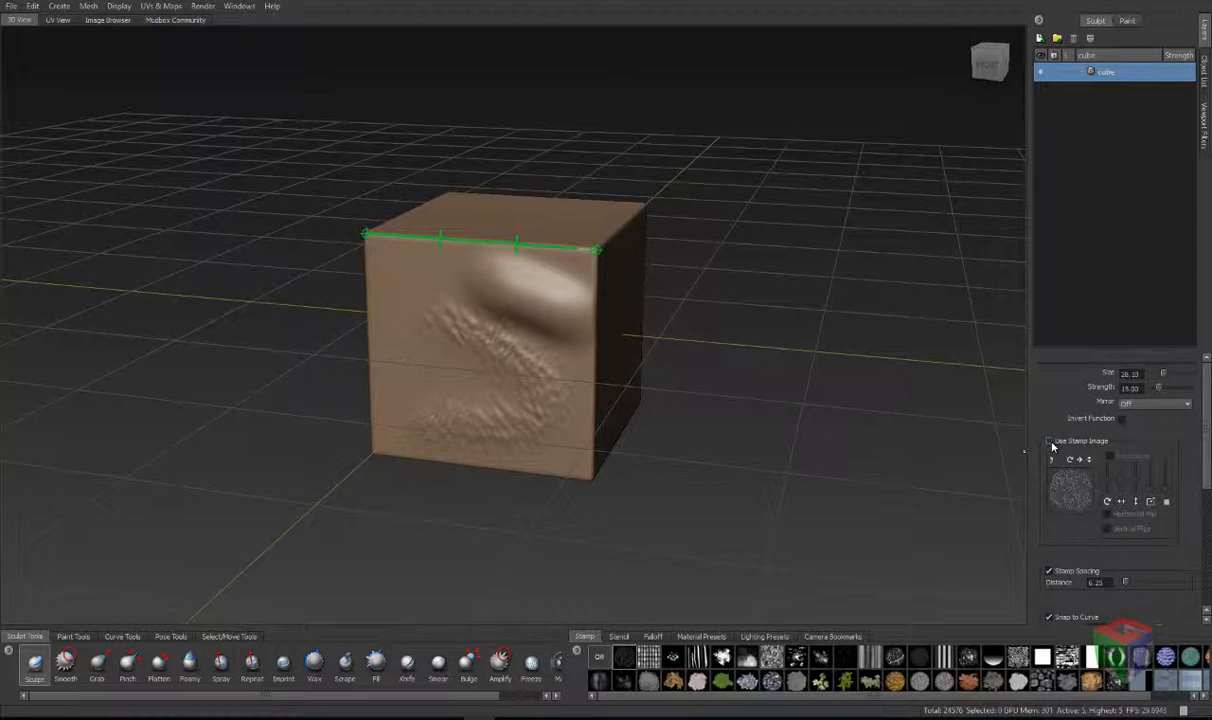
key("ctrl+z")
key("ctrl+z")
key("ctrl+z")
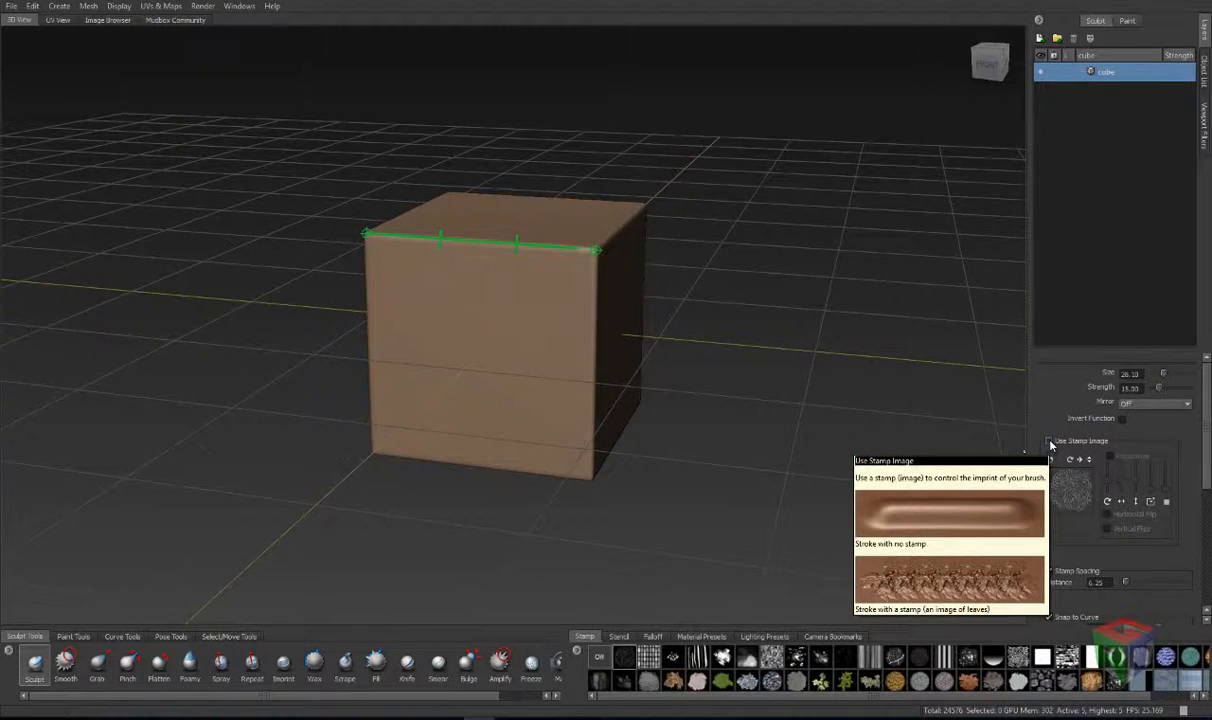
Step: Sculpt diagonal strokes on the front face with the stamp image back on and the stamp spacing distance set to 71
left_click(1048, 441)
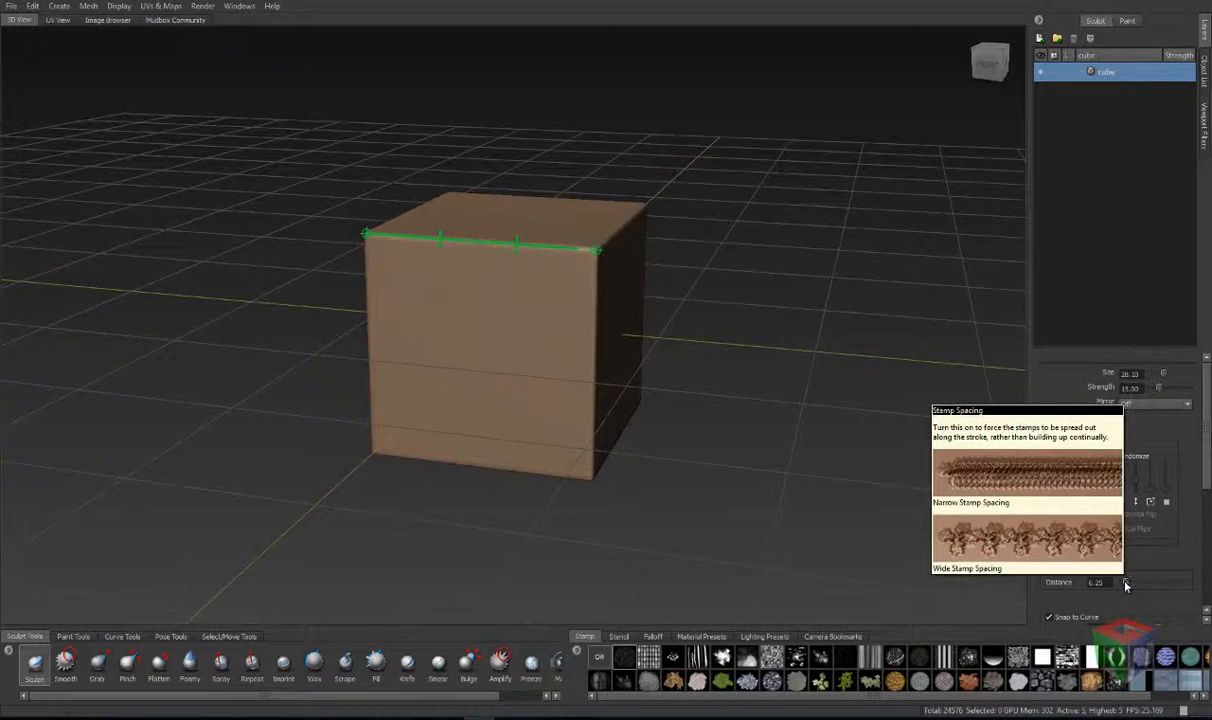
left_click_drag(1122, 585, 1134, 584)
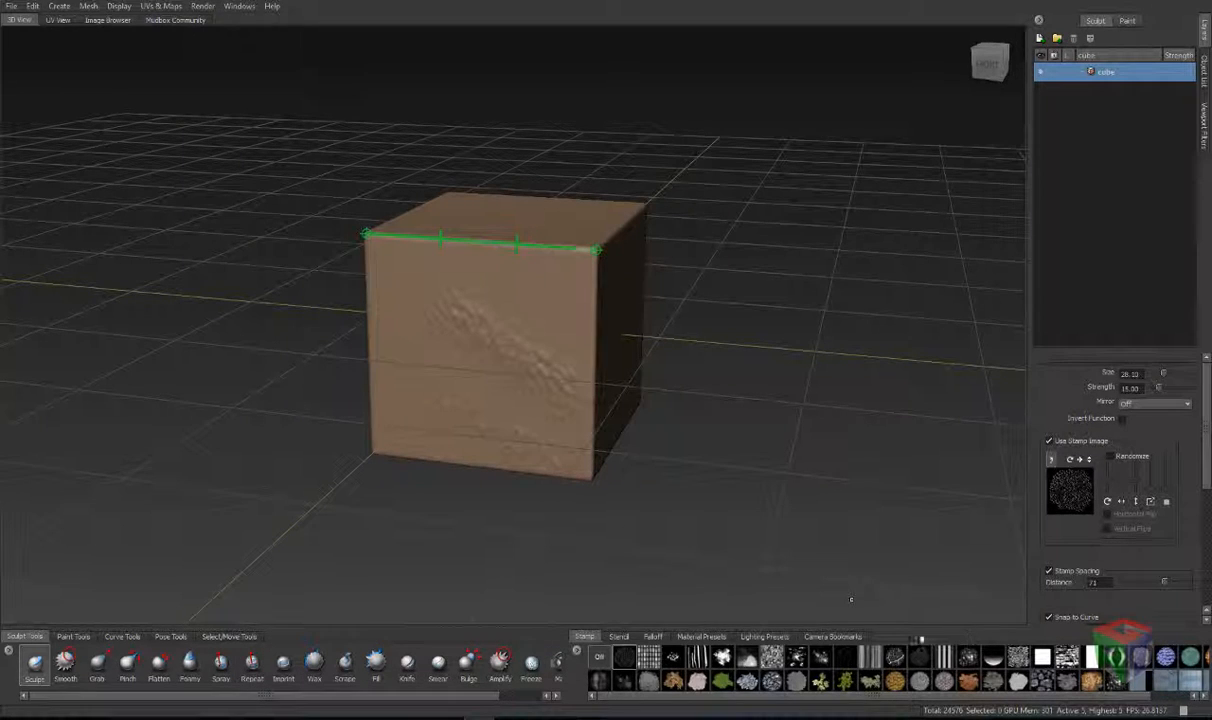
Step: Try a diagonal stroke on the cube's adjacent side face with the vertical stripes stamp, and undo it
left_click(698, 657)
mouse_move(703, 392)
left_mouse_down("alt")
mouse_move(535, 343)
mouse_move(570, 392)
left_mouse_up("alt")
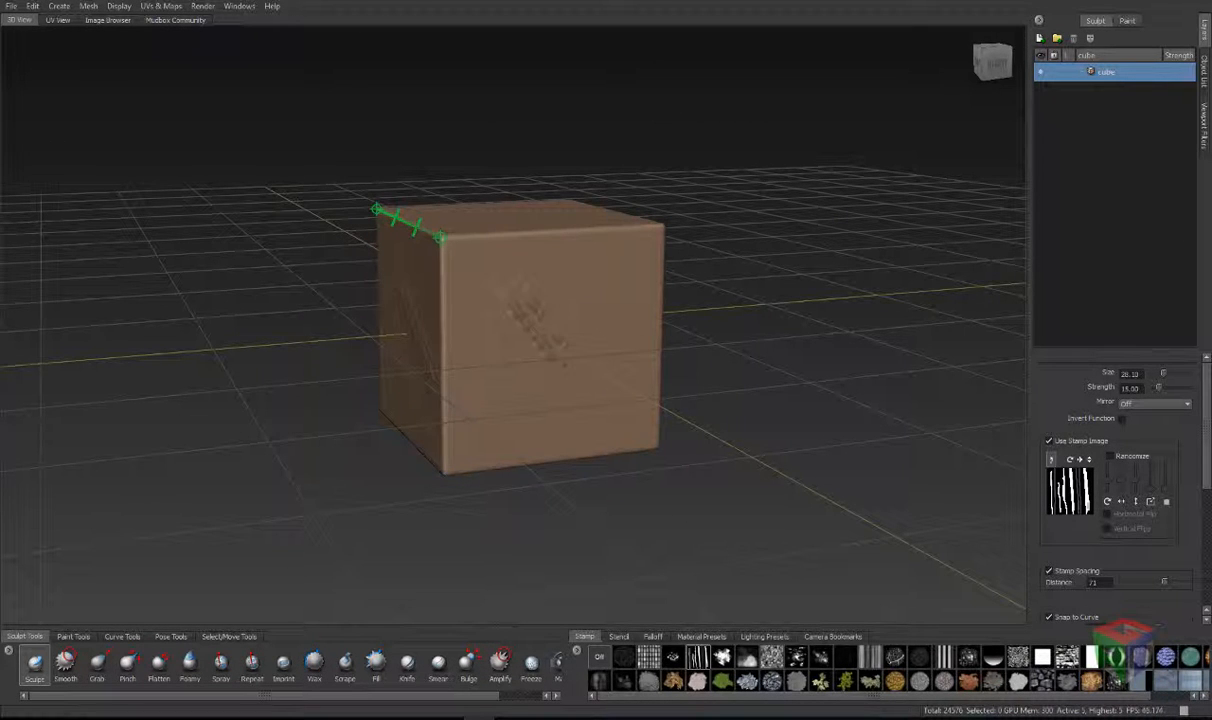
key("ctrl+z")
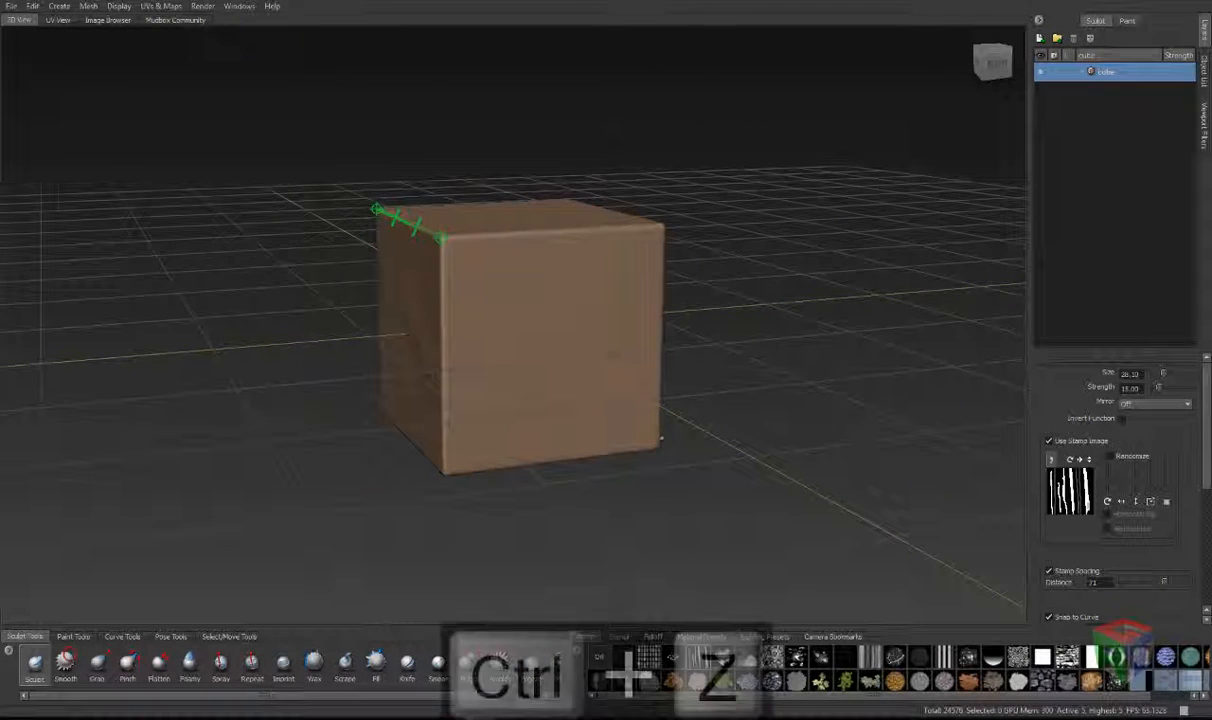
Step: Sculpt rough relief across the cube's side face with the white splatter stamp, and undo the last stroke
left_click(775, 658)
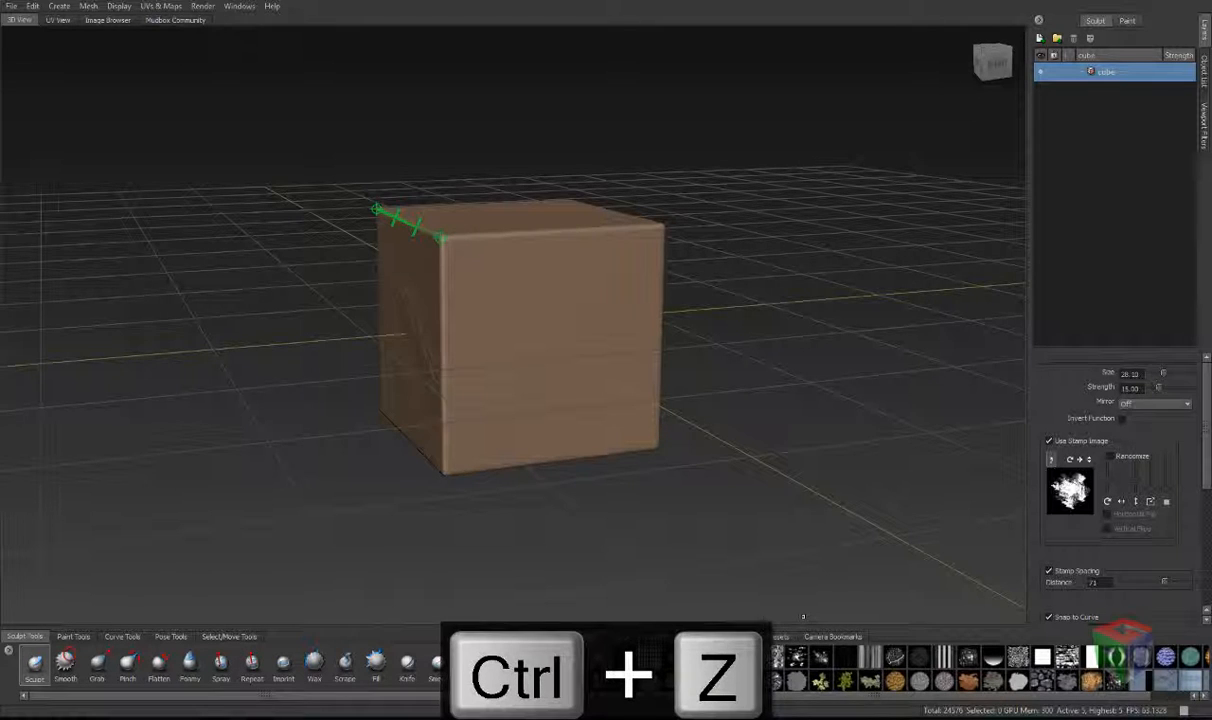
mouse_move(484, 287)
left_mouse_down()
mouse_move(630, 403)
mouse_move(550, 434)
mouse_move(448, 420)
mouse_move(454, 366)
mouse_move(590, 406)
mouse_move(760, 350)
mouse_move(762, 413)
left_mouse_up()
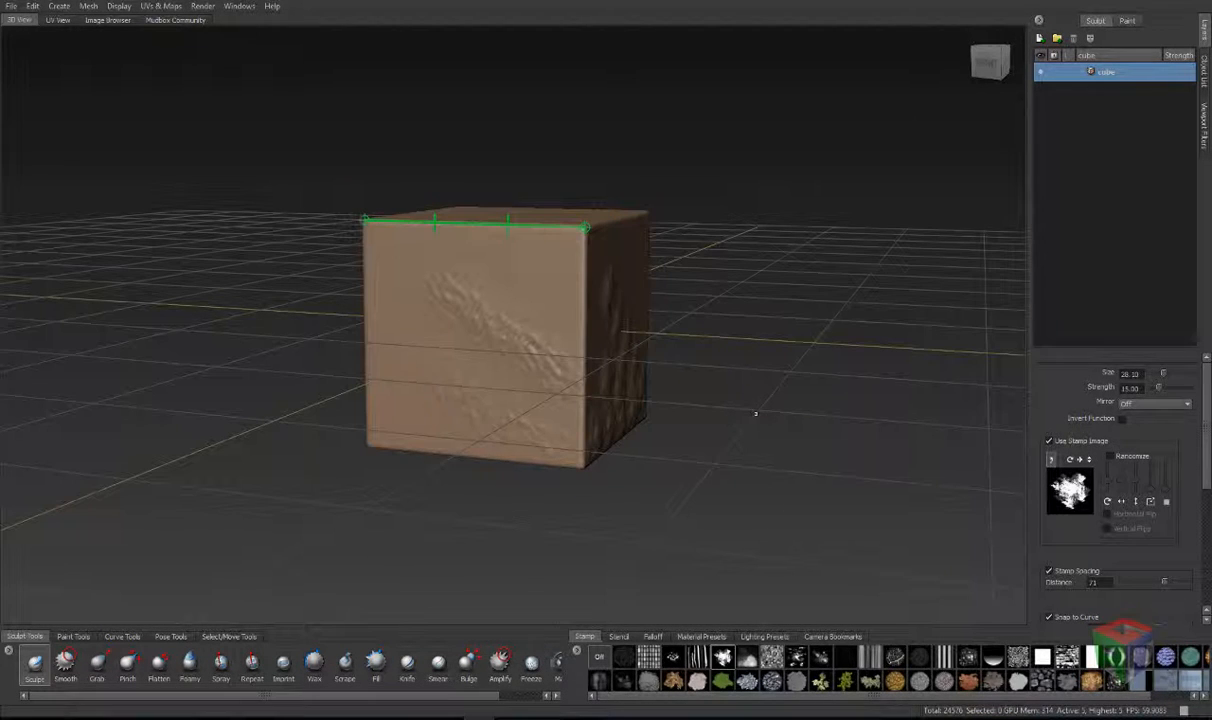
key("ctrl+z")
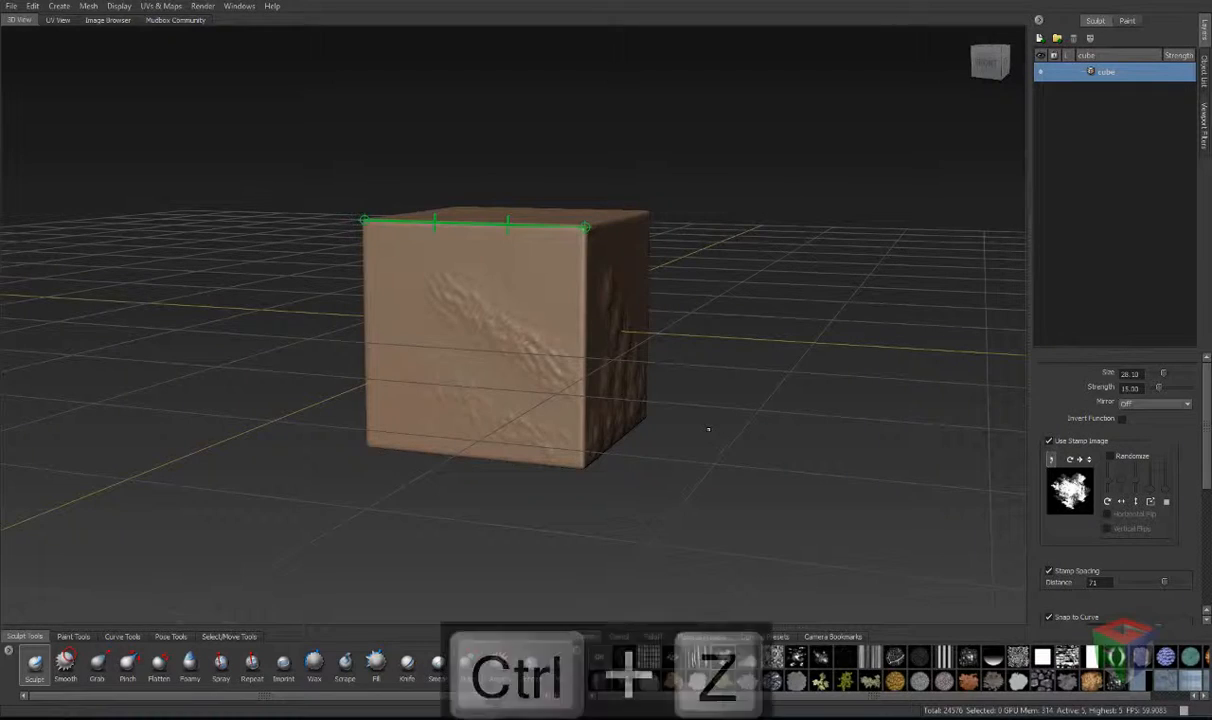
Step: Undo the remaining sculpt strokes on the cube and overlay the first white speckled stencil on the view
key("ctrl+z")
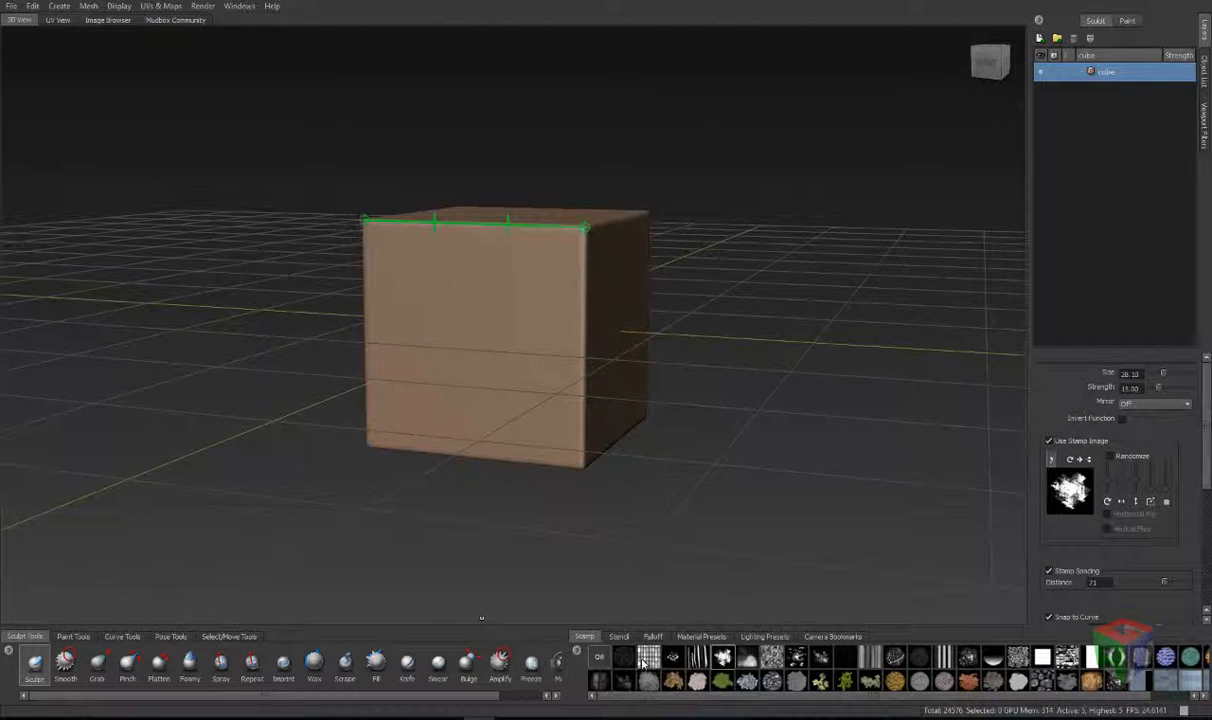
left_click(619, 636)
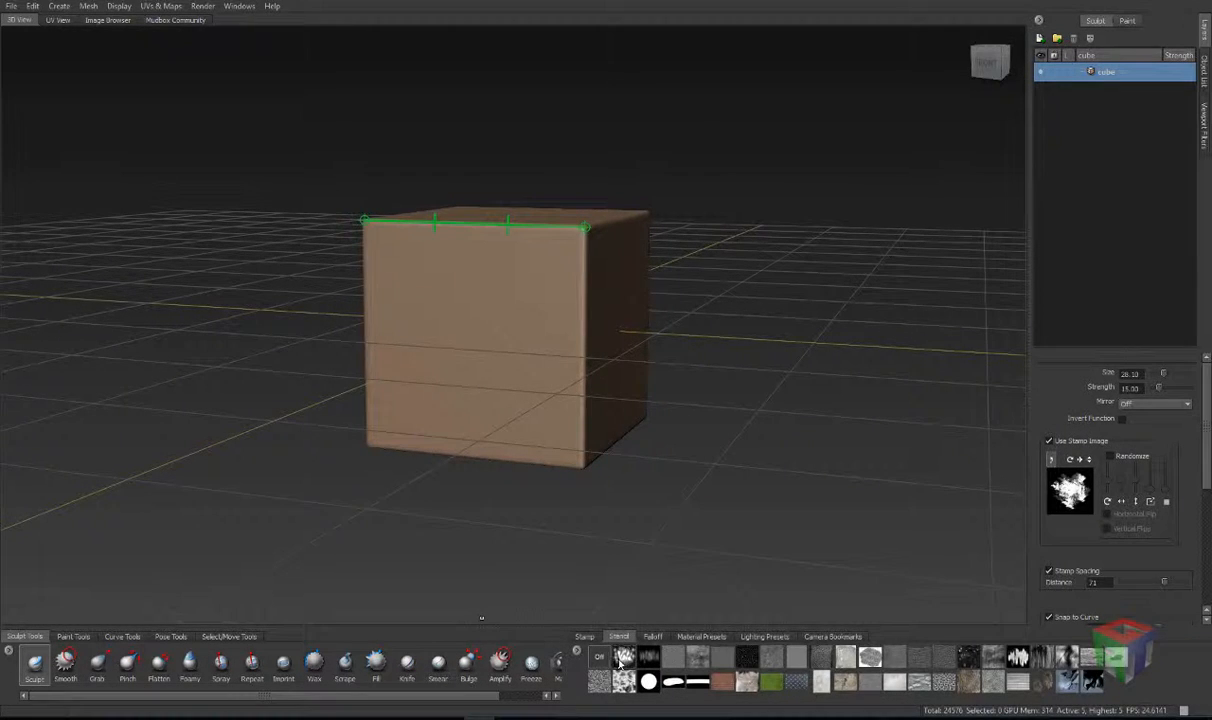
left_click(622, 658)
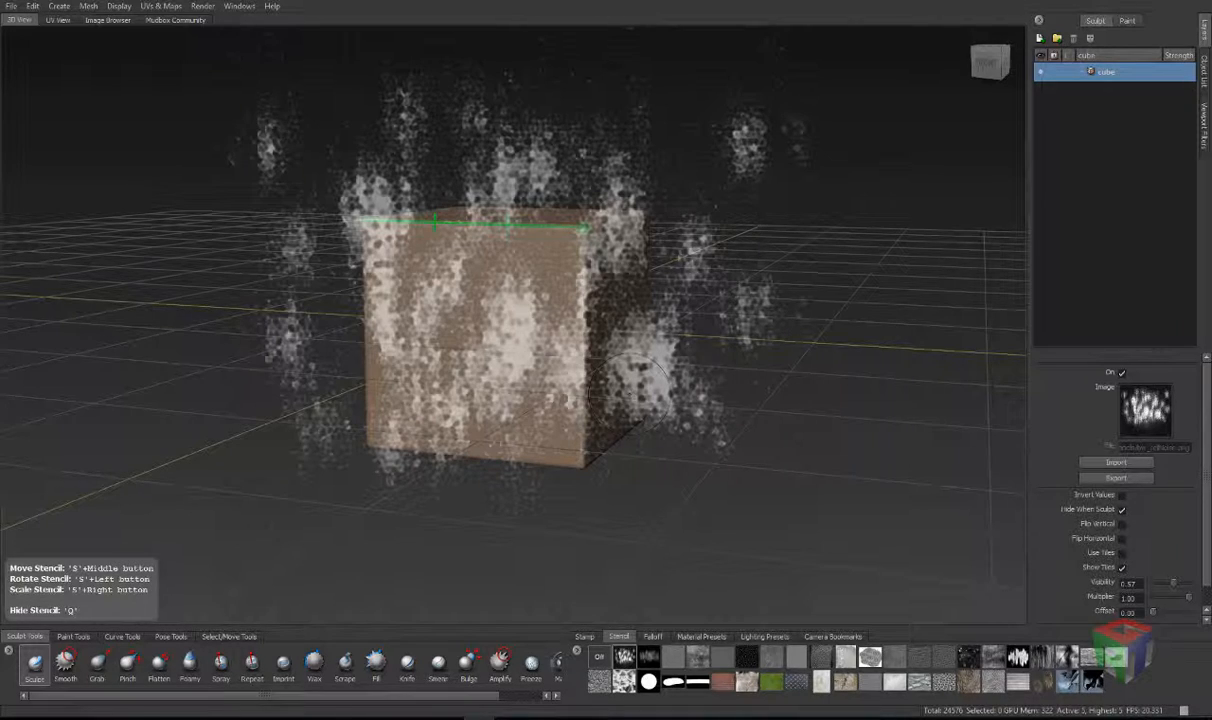
Step: Shrink, move and slightly rotate the speckled stencil over the cube's front face, and undo the last stroke
left_click_drag(712, 328, 565, 398, "alt")
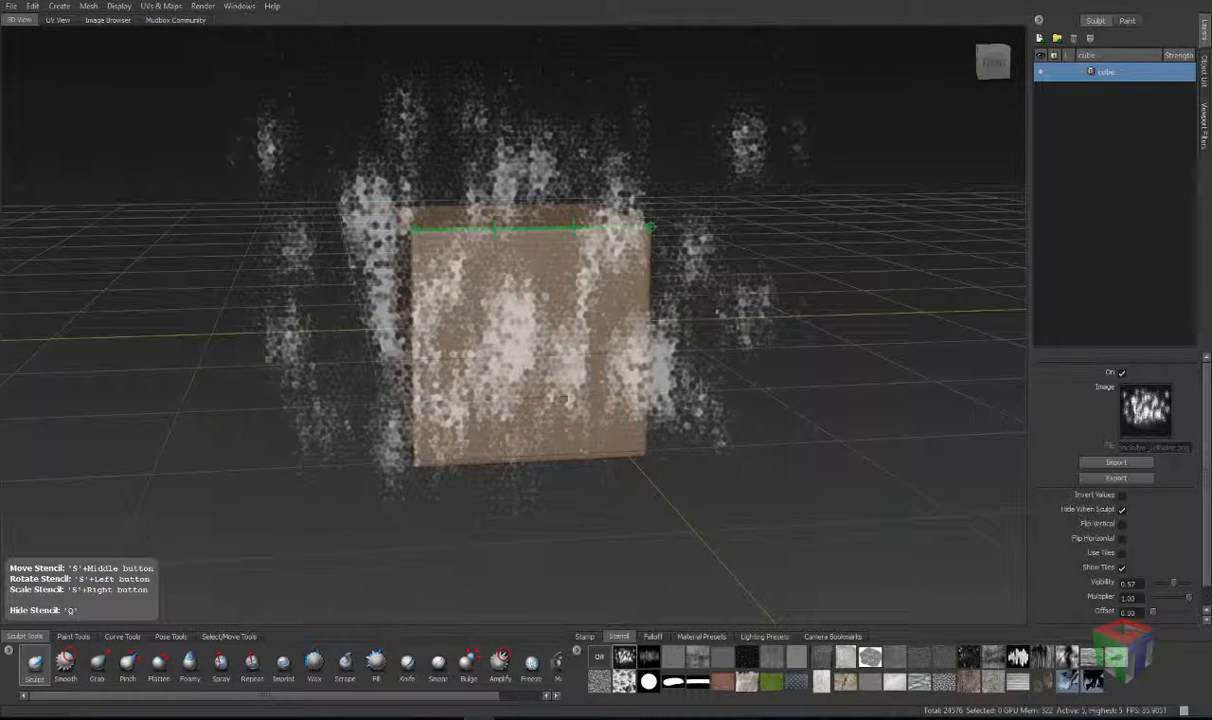
right_click_drag(652, 287, 610, 287)
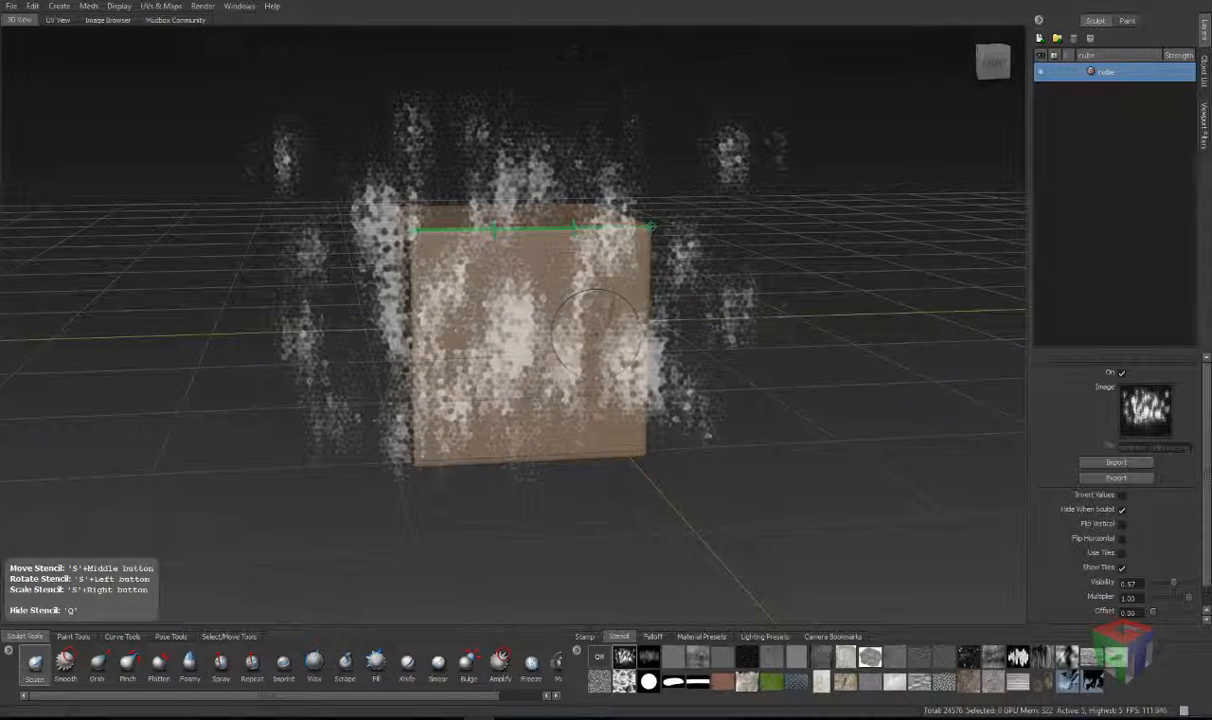
mouse_move(350, 354)
right_mouse_down()
mouse_move(478, 354)
mouse_move(364, 354)
right_mouse_up()
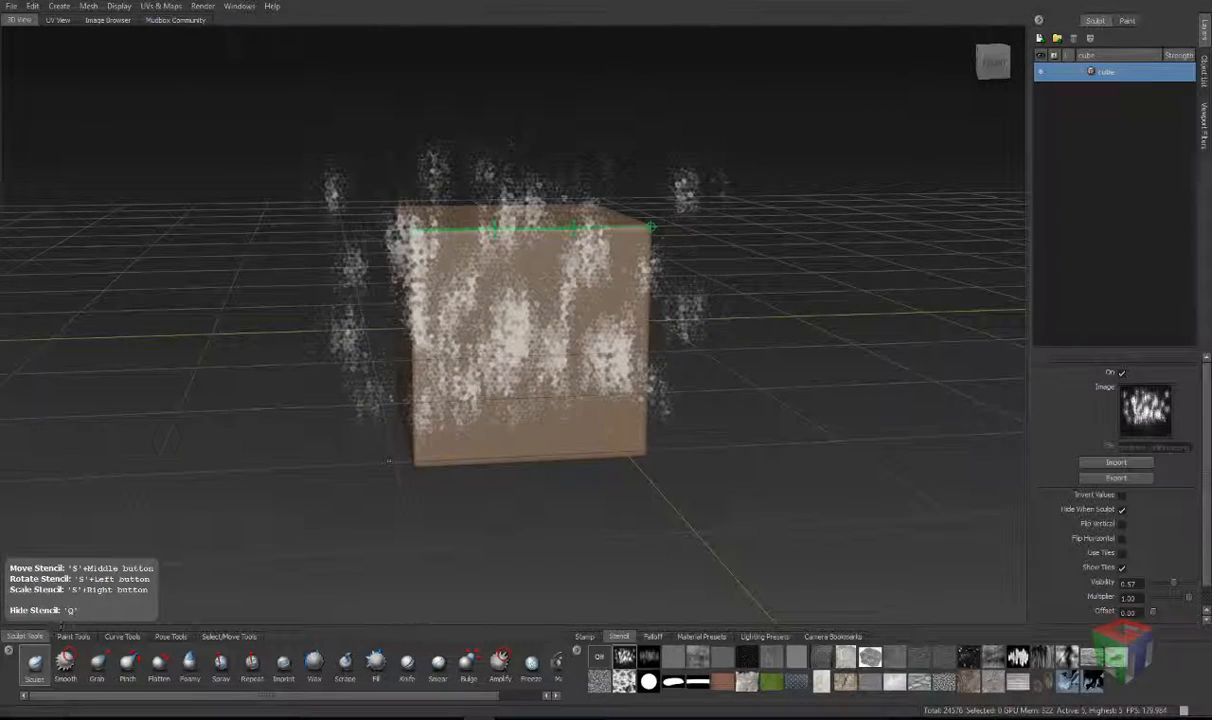
mouse_move(364, 354)
middle_mouse_down()
mouse_move(356, 400)
mouse_move(330, 337)
mouse_move(365, 380)
mouse_move(366, 354)
middle_mouse_up()
mouse_move(366, 354)
left_mouse_down()
mouse_move(430, 354)
mouse_move(336, 368)
mouse_move(437, 386)
left_mouse_up()
key("ctrl+z")
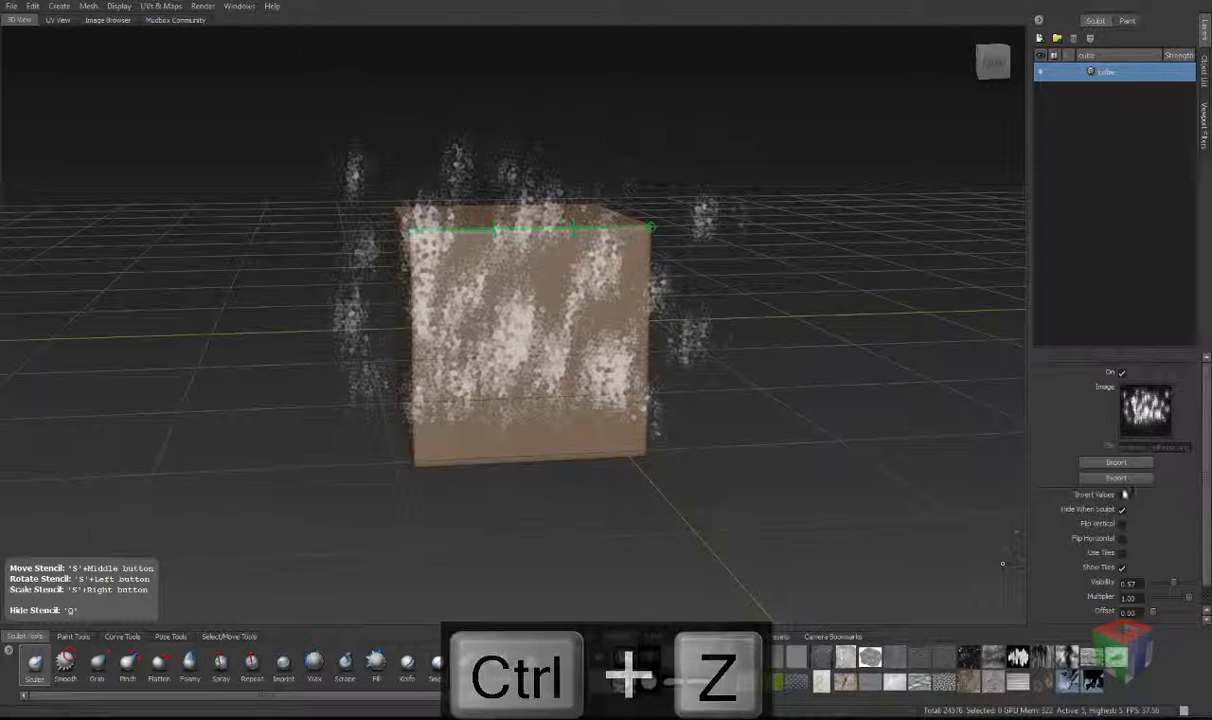
Step: Compare the stamp and stencil collections, and examine the stencil's Invert Values and Hide When Sculpt options
left_click(583, 637)
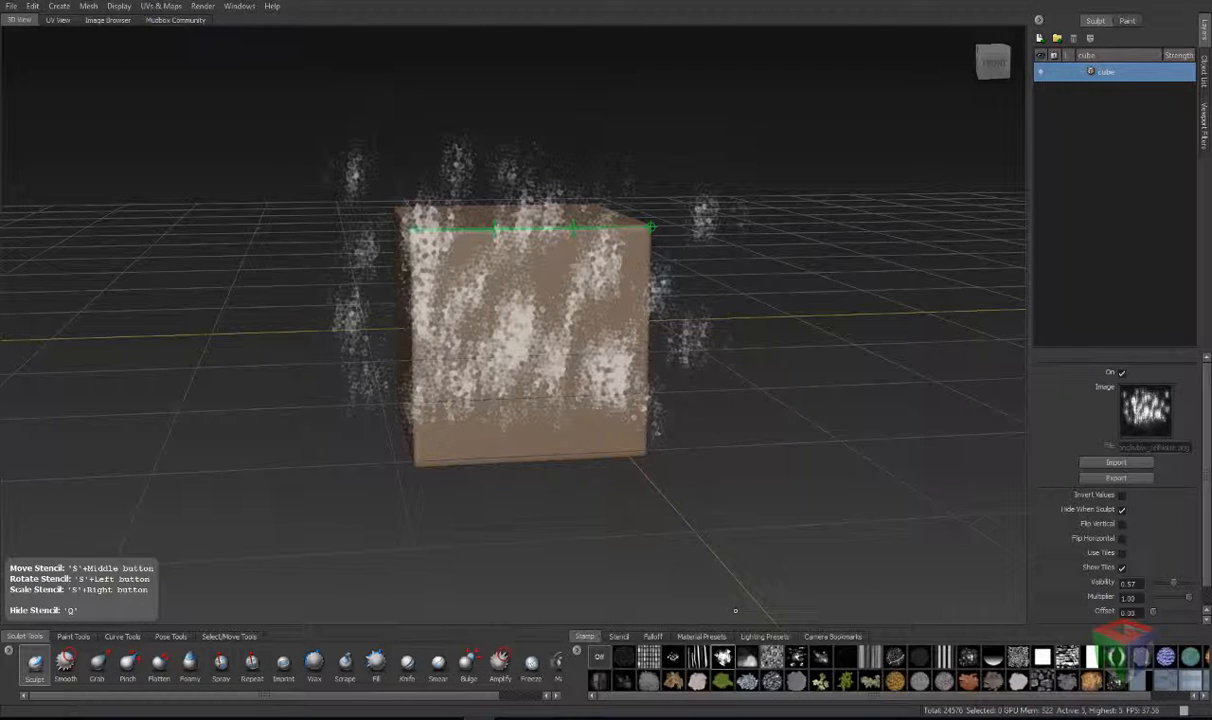
left_click(622, 639)
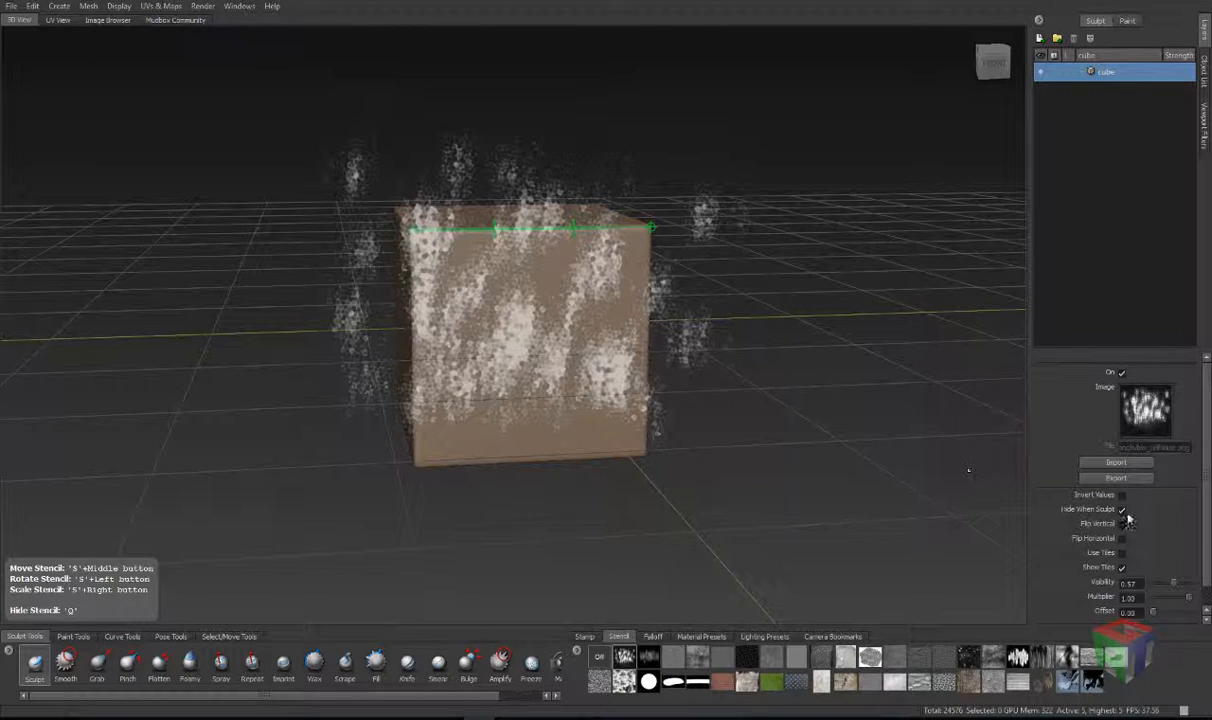
left_click(1121, 495)
left_click(1121, 495)
left_click(1121, 509)
left_click_drag(609, 370, 585, 362)
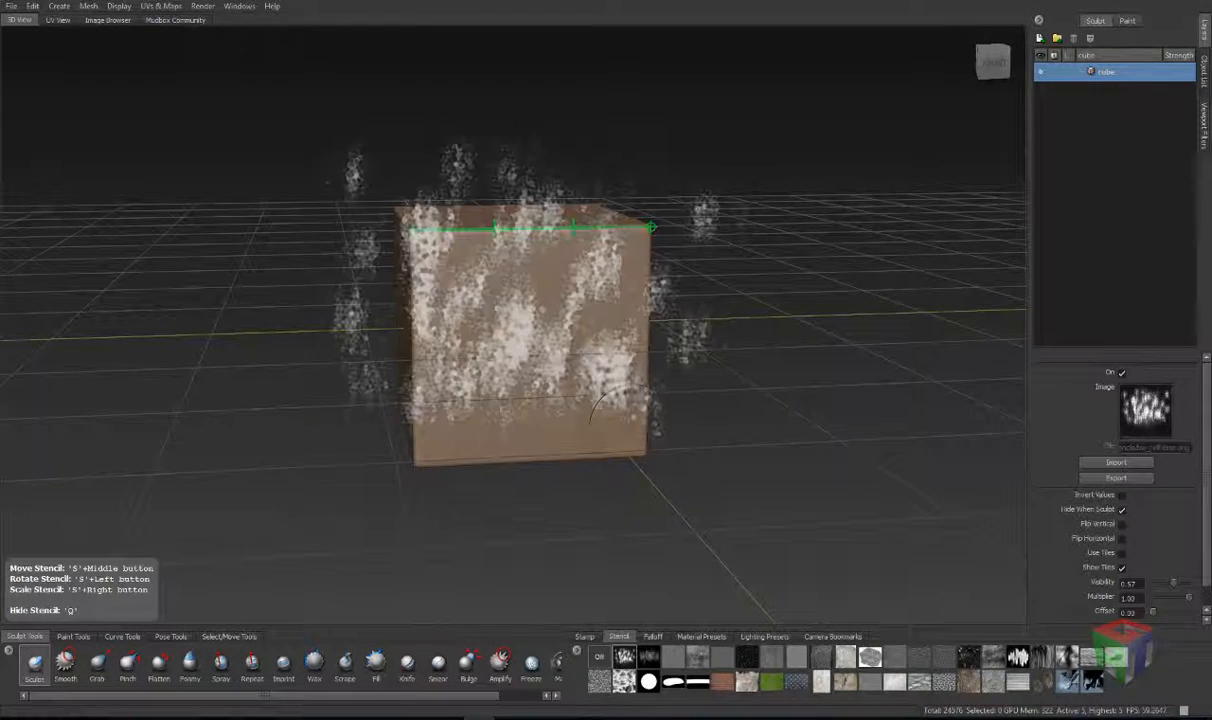
Step: Turn off the Sculpt tool's stamp image and sculpt the speckled stencil's pattern into the cube's front face
left_click(30, 659)
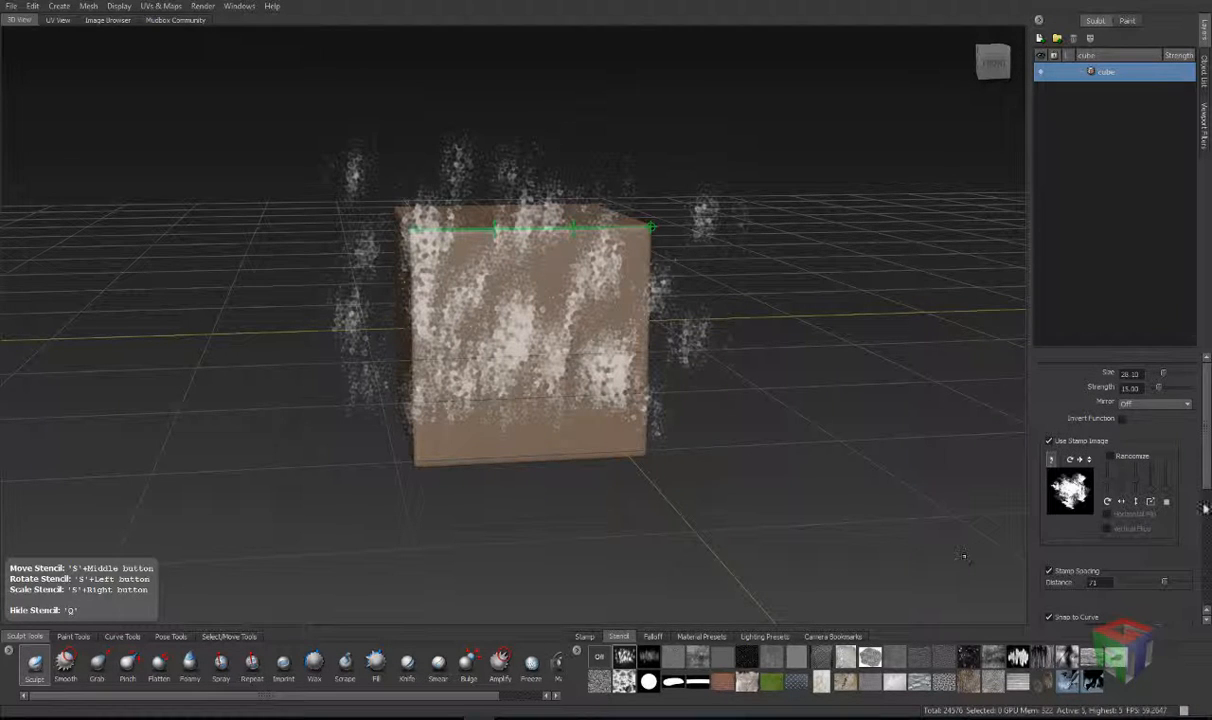
left_click(1049, 441)
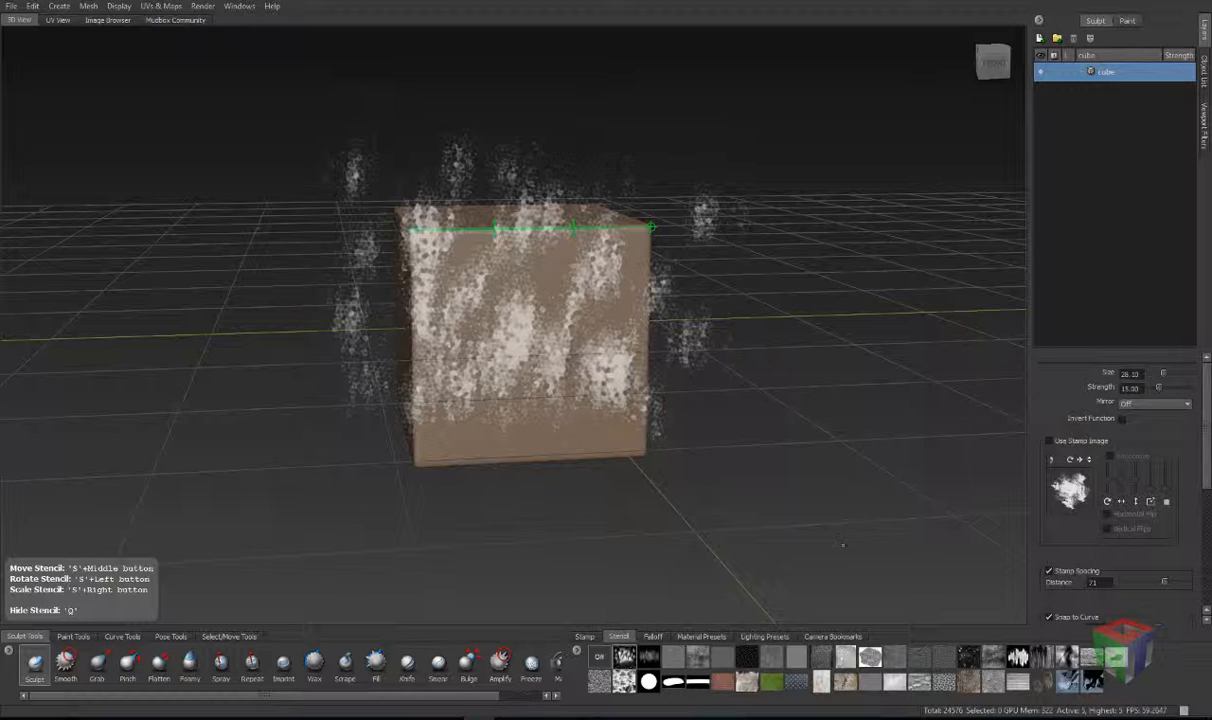
left_click(624, 656)
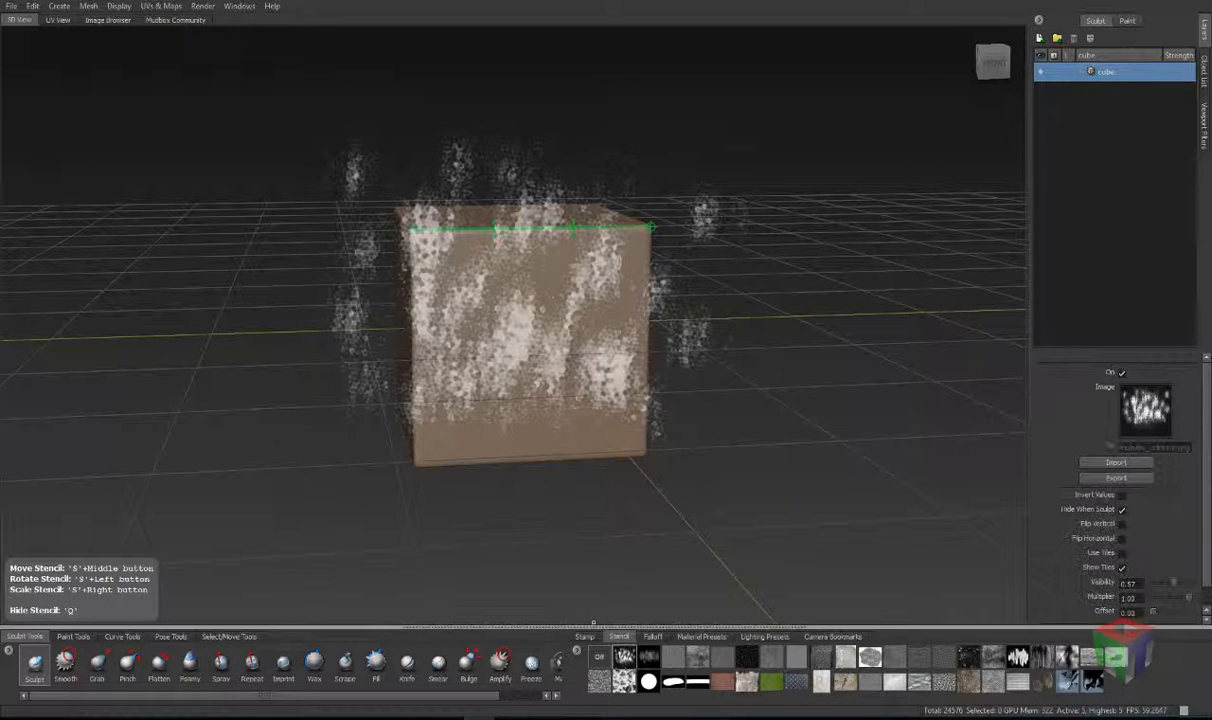
mouse_move(469, 313)
left_mouse_down()
mouse_move(600, 385)
mouse_move(520, 335)
mouse_move(543, 428)
left_mouse_up()
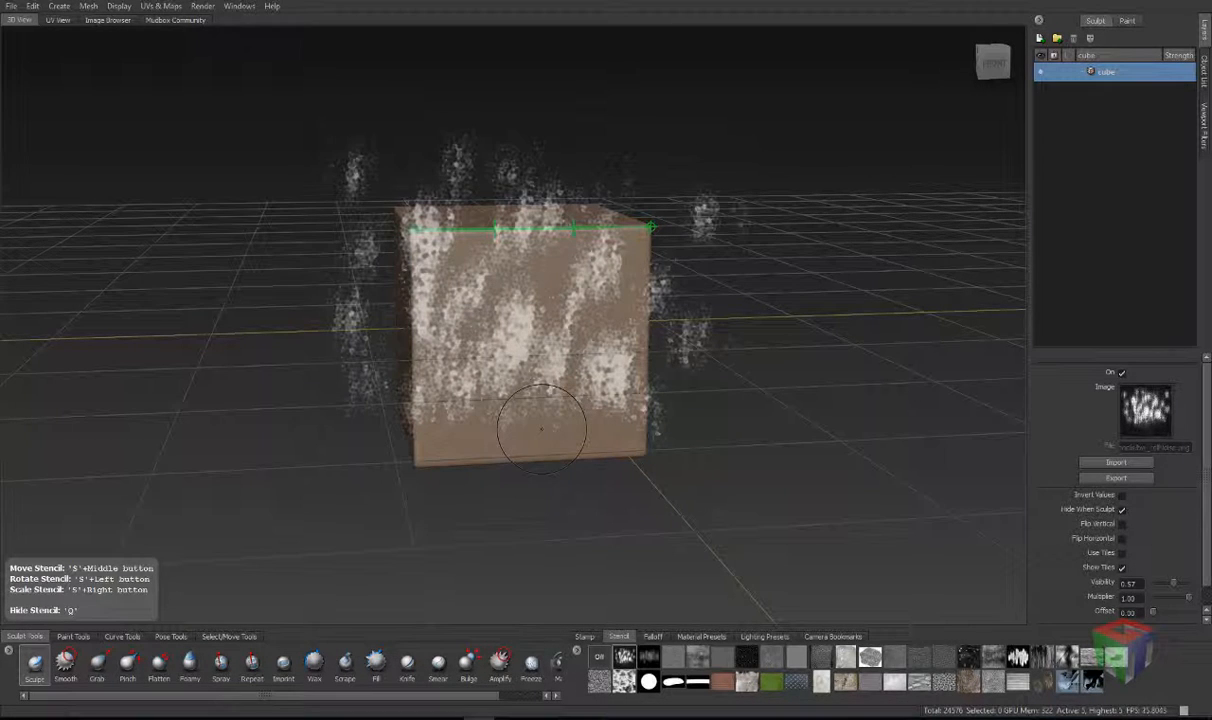
mouse_move(500, 352)
left_mouse_down()
mouse_move(530, 370)
mouse_move(552, 352)
left_mouse_up()
left_click(34, 662)
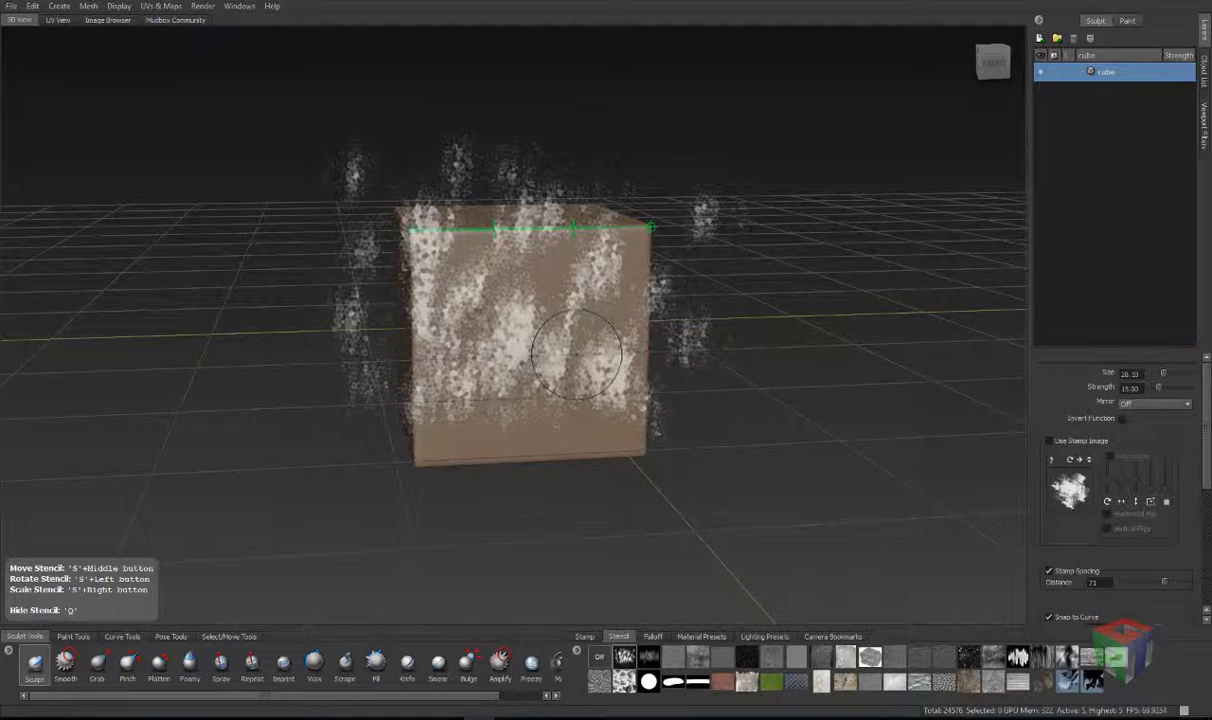
mouse_move(546, 336)
left_mouse_down()
mouse_move(593, 310)
mouse_move(545, 242)
mouse_move(495, 290)
mouse_move(515, 288)
mouse_move(523, 371)
mouse_move(437, 385)
mouse_move(447, 311)
mouse_move(415, 247)
left_mouse_up()
Step: Switch to the diamond plate metal stencil and sculpt its raised tread pattern across the cube's top face
left_click(621, 663)
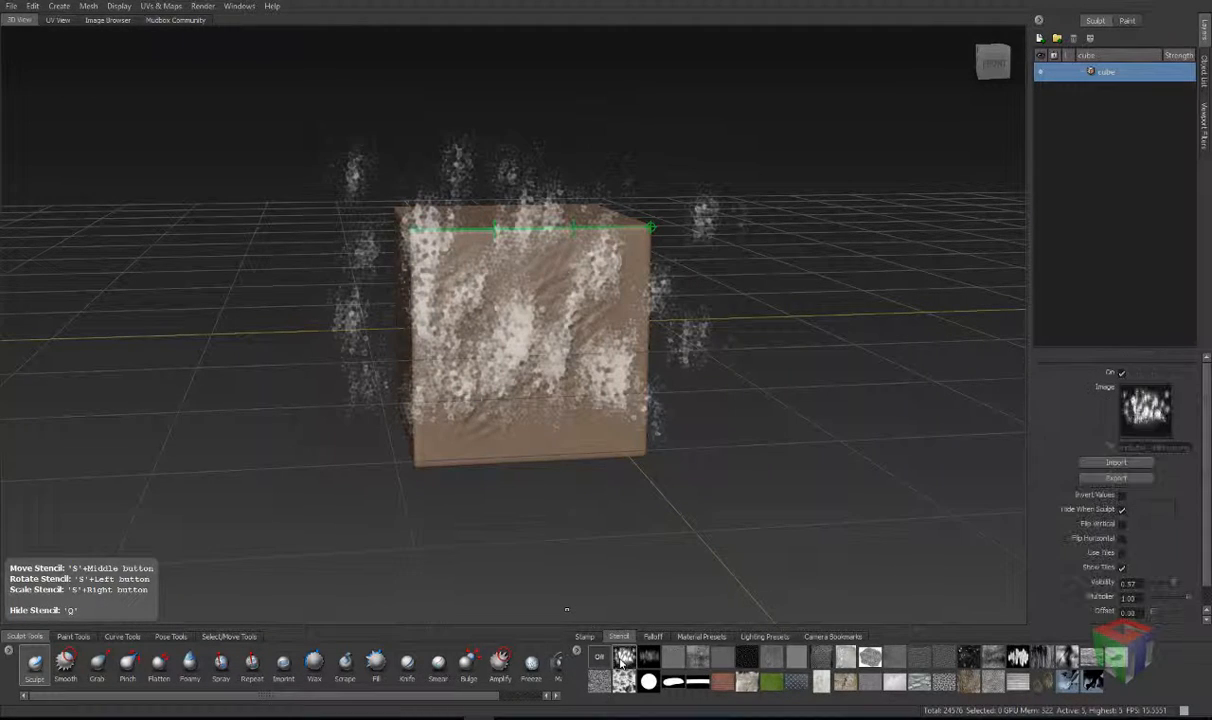
left_click_drag(482, 258, 495, 378, "alt")
left_click(796, 681)
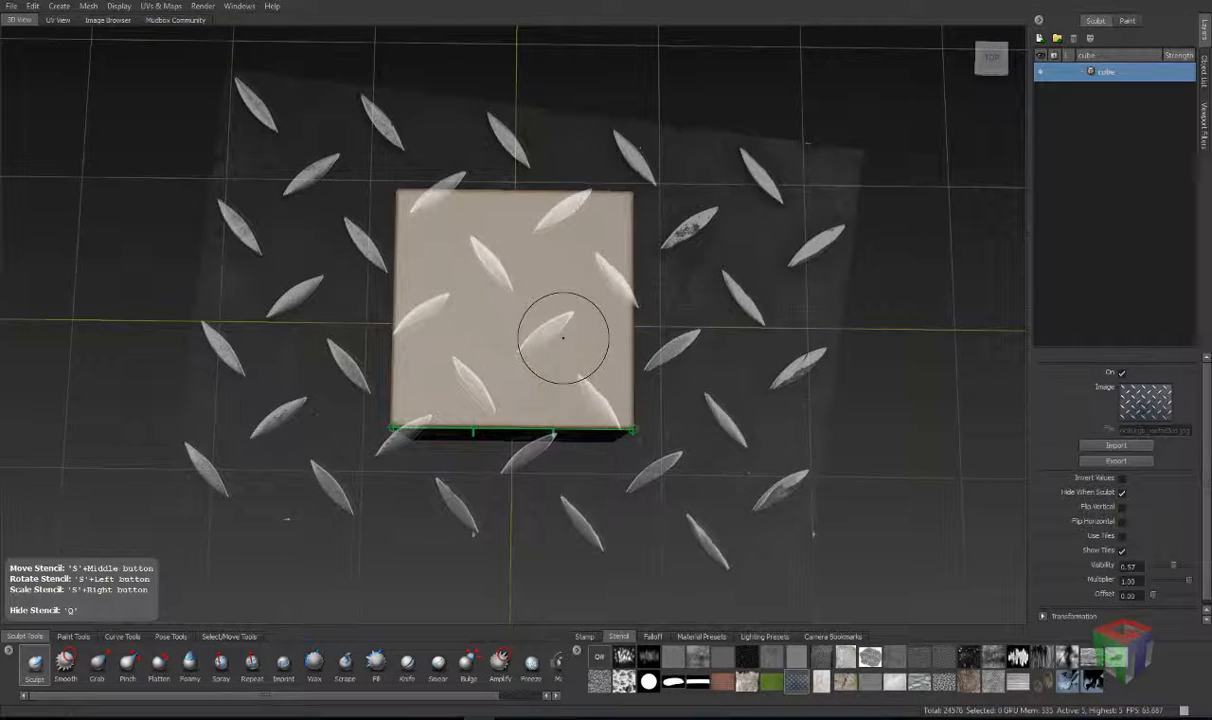
left_click_drag(514, 298, 556, 361)
left_click_drag(458, 358, 488, 394)
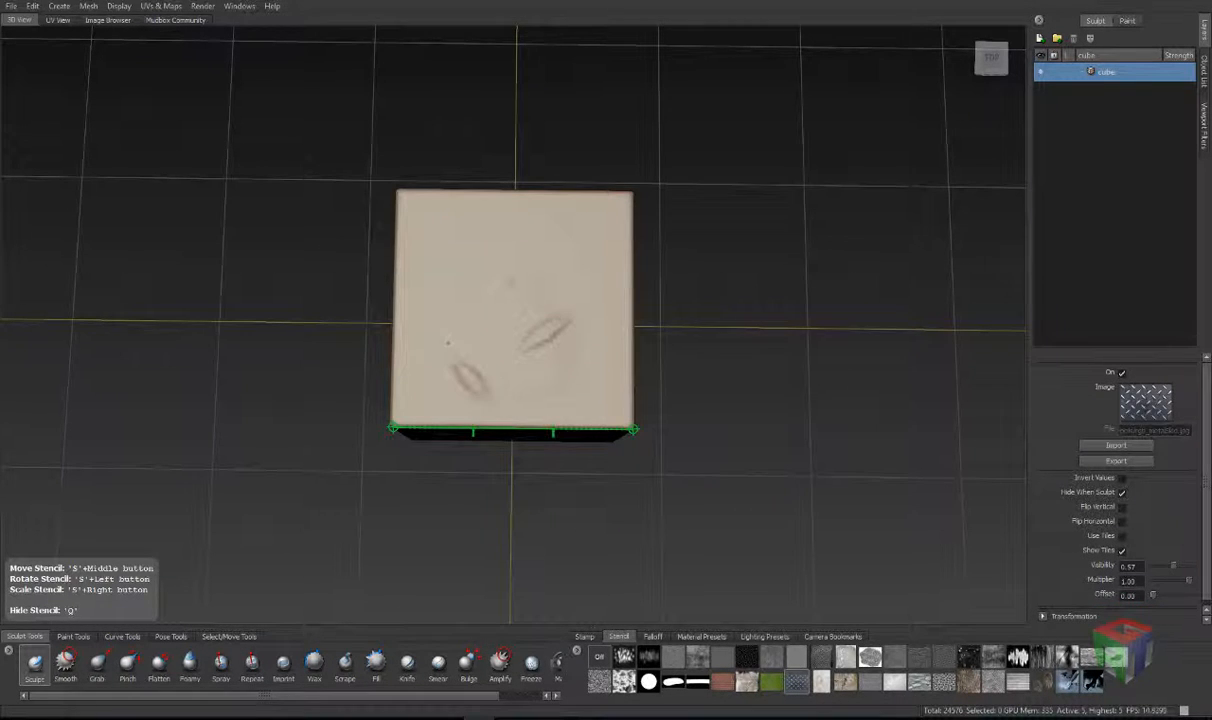
left_click_drag(445, 318, 425, 290)
mouse_move(447, 246)
left_mouse_down()
mouse_move(425, 308)
mouse_move(470, 262)
mouse_move(560, 218)
mouse_move(595, 395)
left_mouse_up()
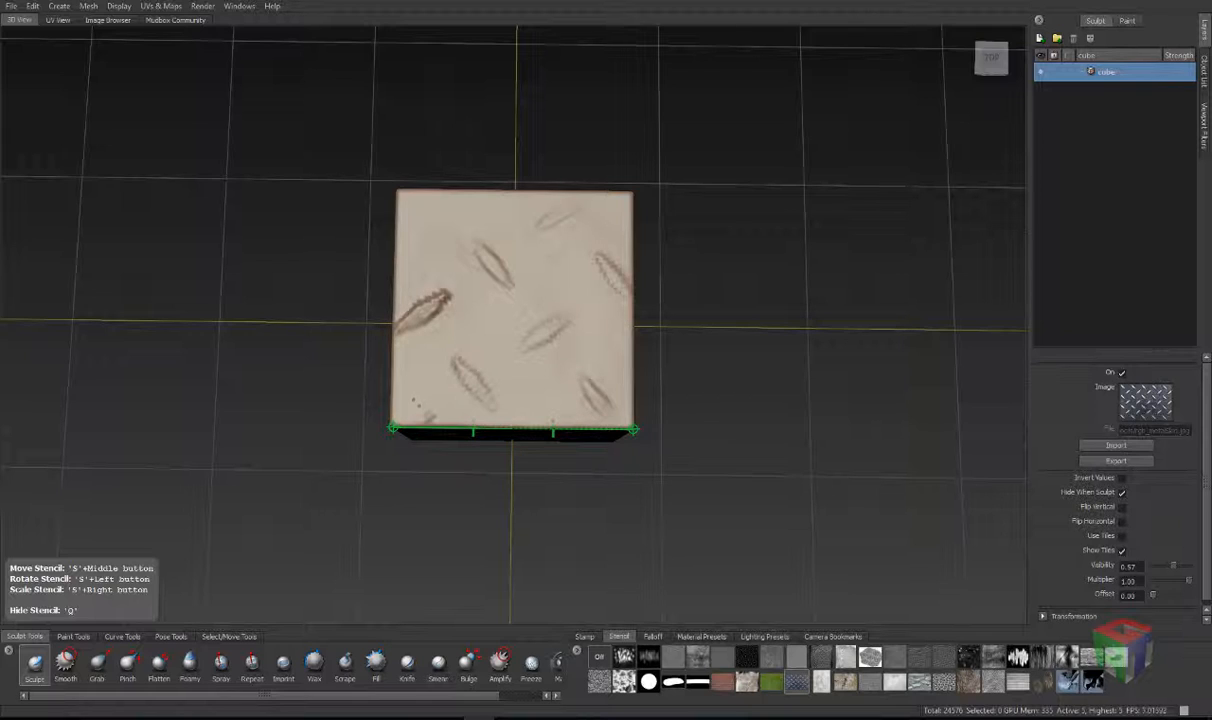
mouse_move(413, 402)
left_mouse_down()
mouse_move(472, 255)
mouse_move(404, 198)
mouse_move(598, 205)
left_mouse_up()
mouse_move(600, 268)
left_mouse_down()
mouse_move(575, 393)
mouse_move(400, 398)
mouse_move(395, 200)
mouse_move(408, 190)
left_mouse_up()
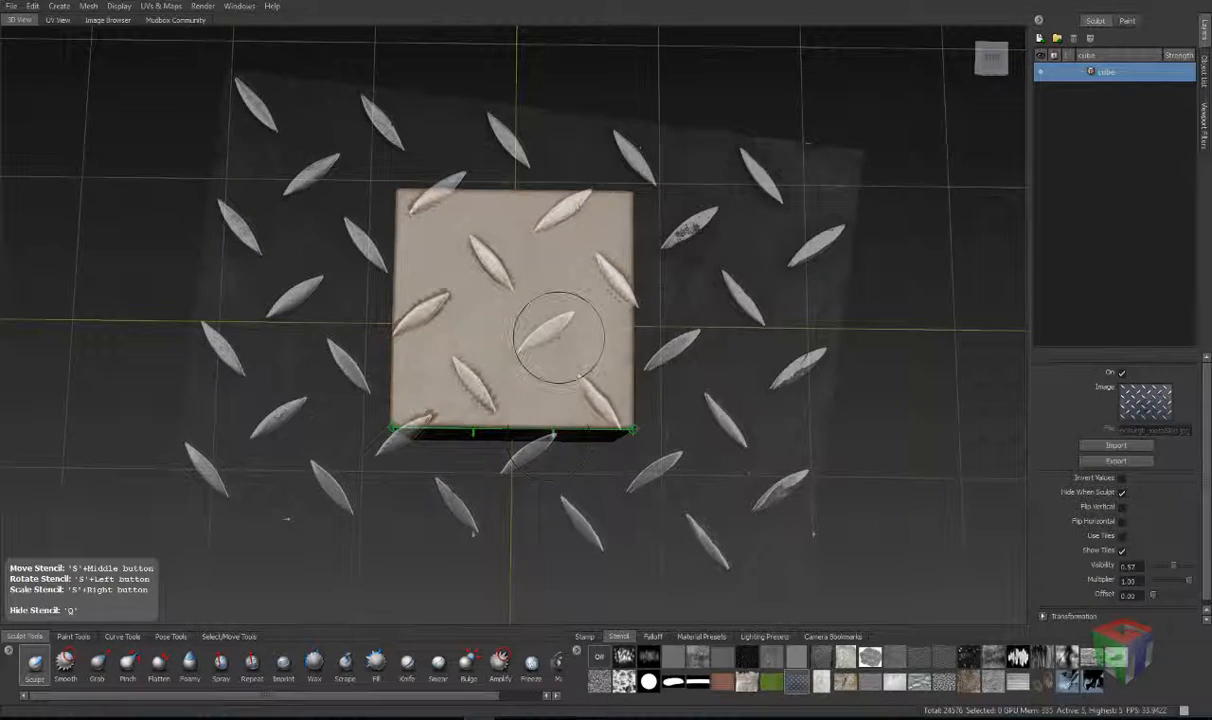
Step: Try Flip Vertical on the diamond plate stencil and turn it back off
mouse_move(536, 326)
left_mouse_down()
mouse_move(525, 318)
mouse_move(545, 335)
mouse_move(620, 260)
mouse_move(500, 290)
mouse_move(535, 335)
left_mouse_up()
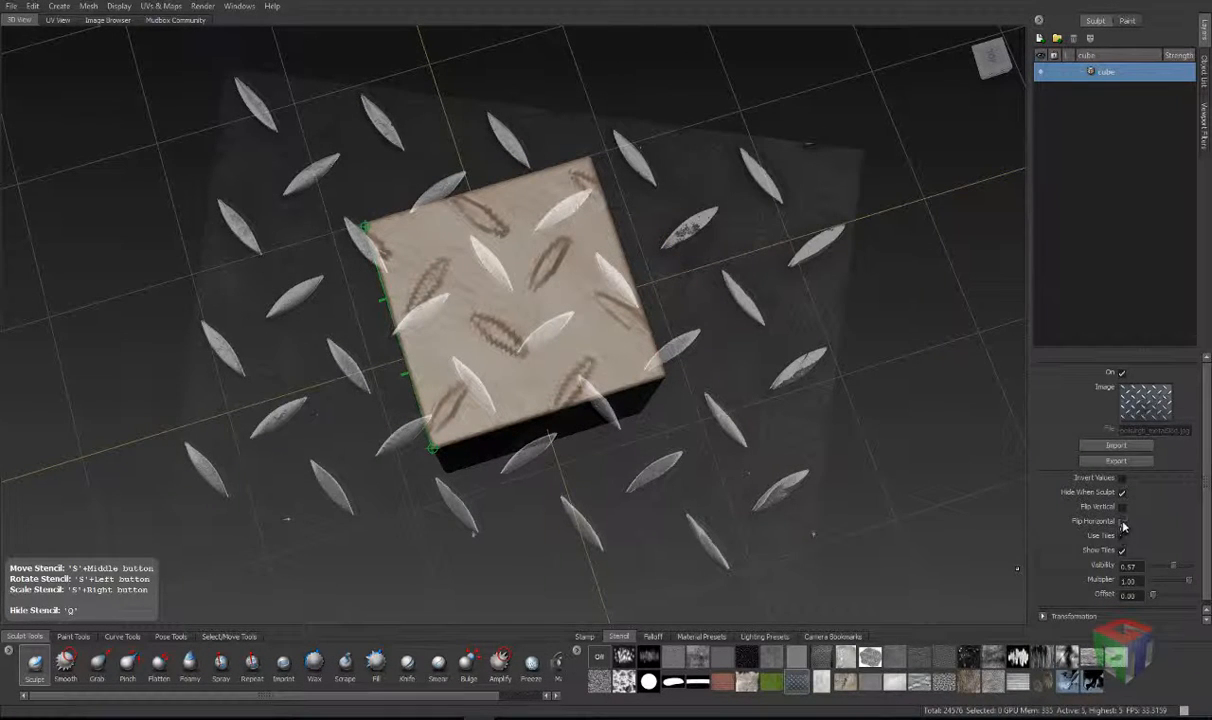
left_click_drag(500, 325, 510, 330)
left_click(1122, 507)
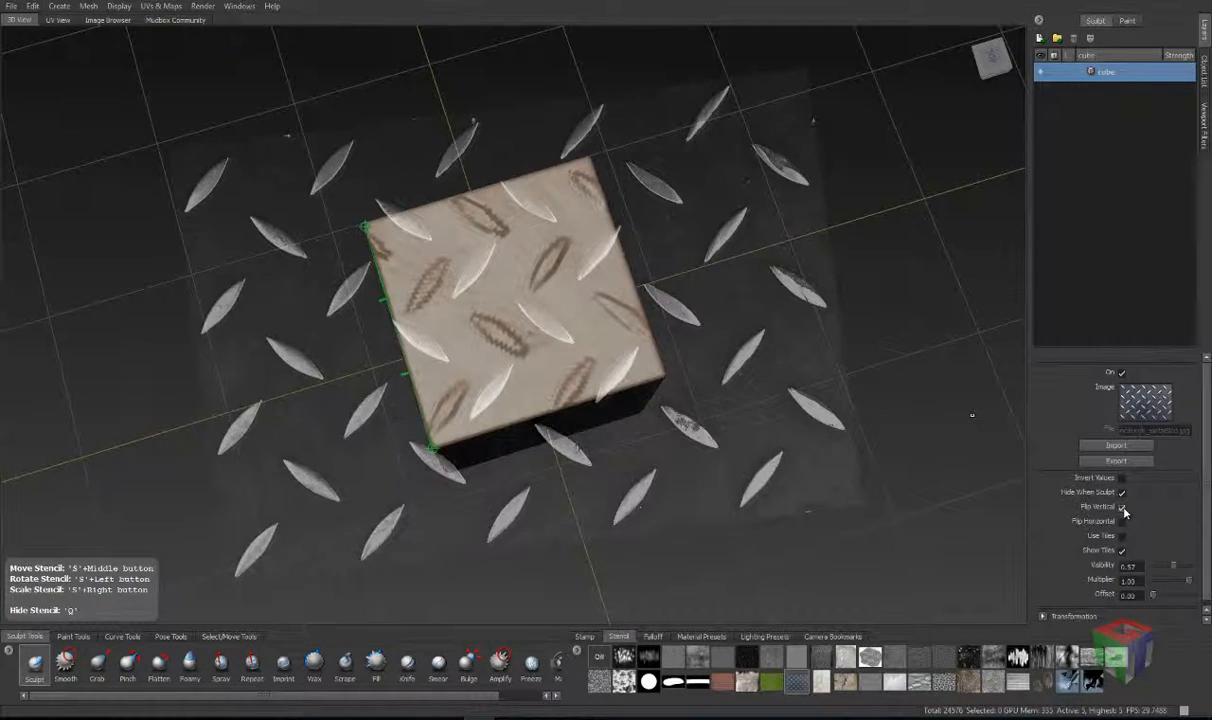
left_click(1122, 507)
left_click(1122, 507)
left_click(1122, 507)
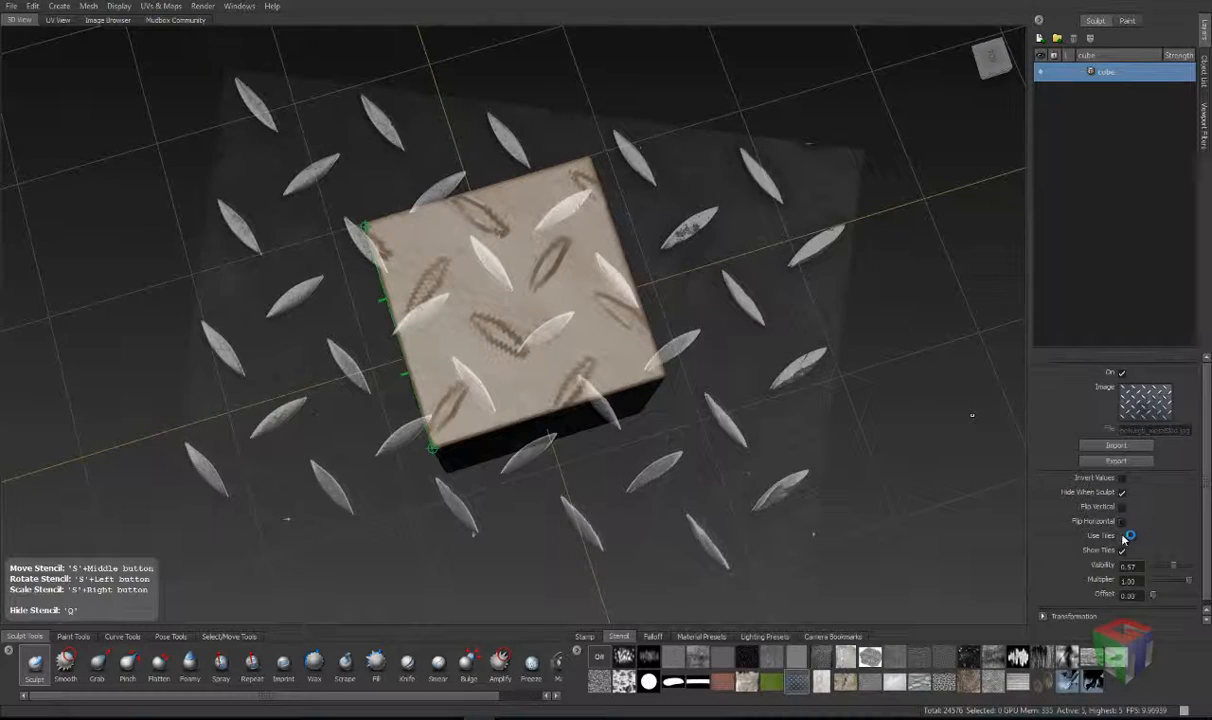
Step: Turn on Use Tiles for the diamond plate stencil, and toggle Show Tiles off and back on
left_click(1122, 536)
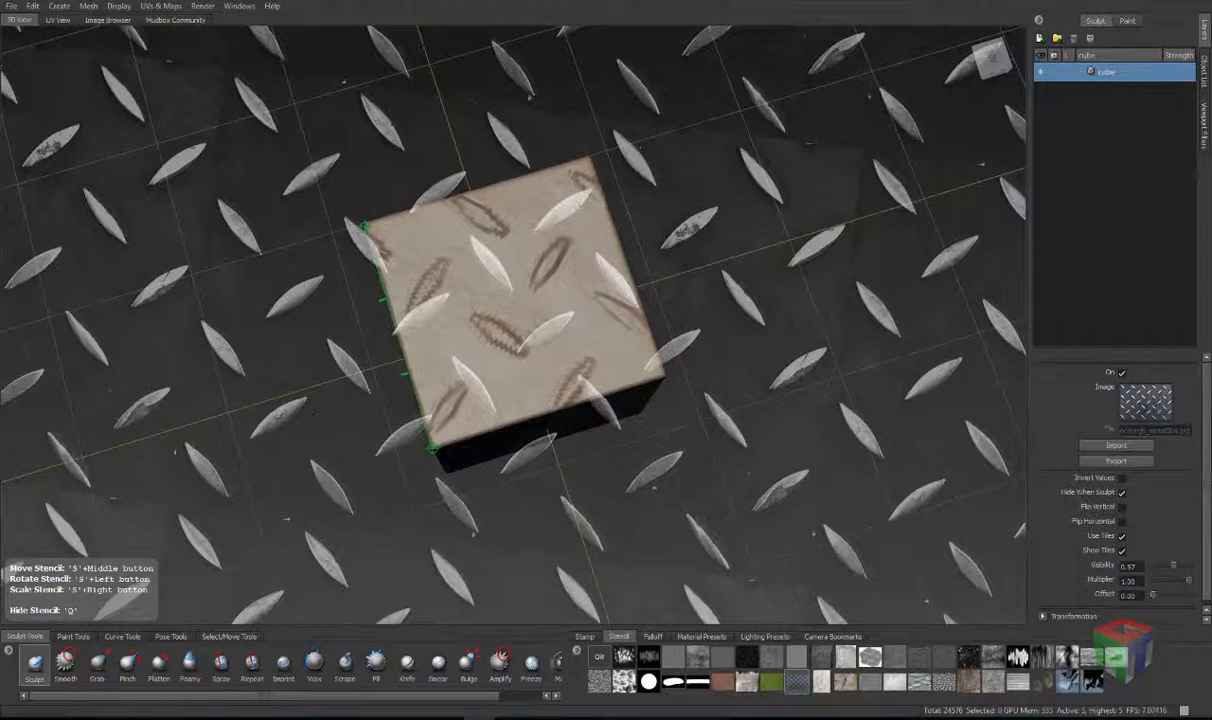
left_click(1122, 551)
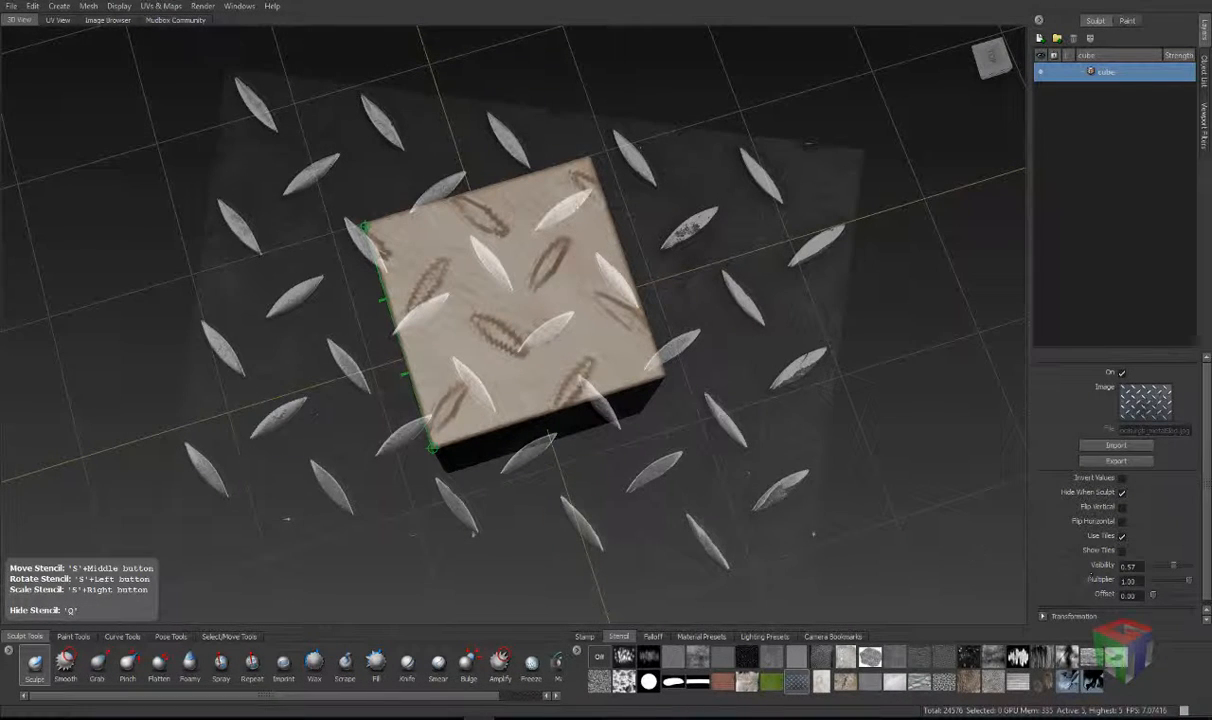
left_click(1122, 551)
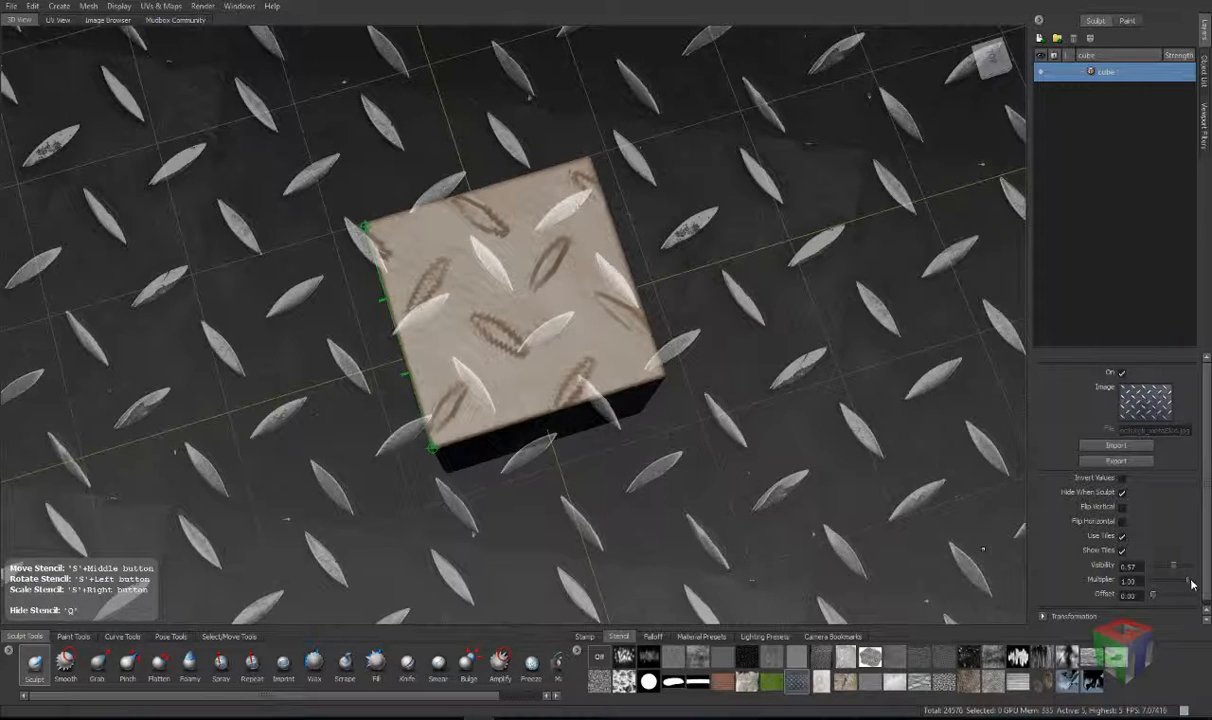
Step: Try a short stroke through the tiled stencil at the centre of the cube's back face, and undo it
mouse_move(590, 305)
left_mouse_down("alt")
mouse_move(498, 323)
mouse_move(376, 270)
mouse_move(355, 215)
mouse_move(368, 216)
left_mouse_up("alt")
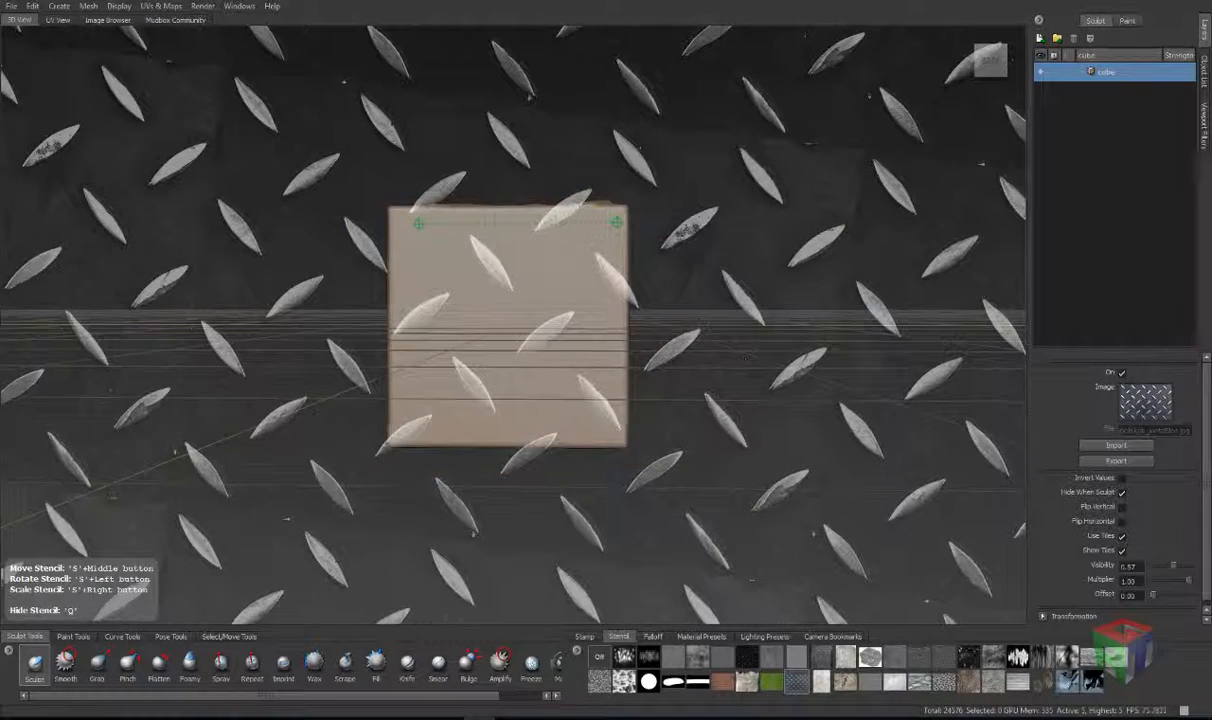
mouse_move(540, 322)
left_mouse_down()
mouse_move(550, 340)
mouse_move(510, 347)
mouse_move(530, 330)
left_mouse_up()
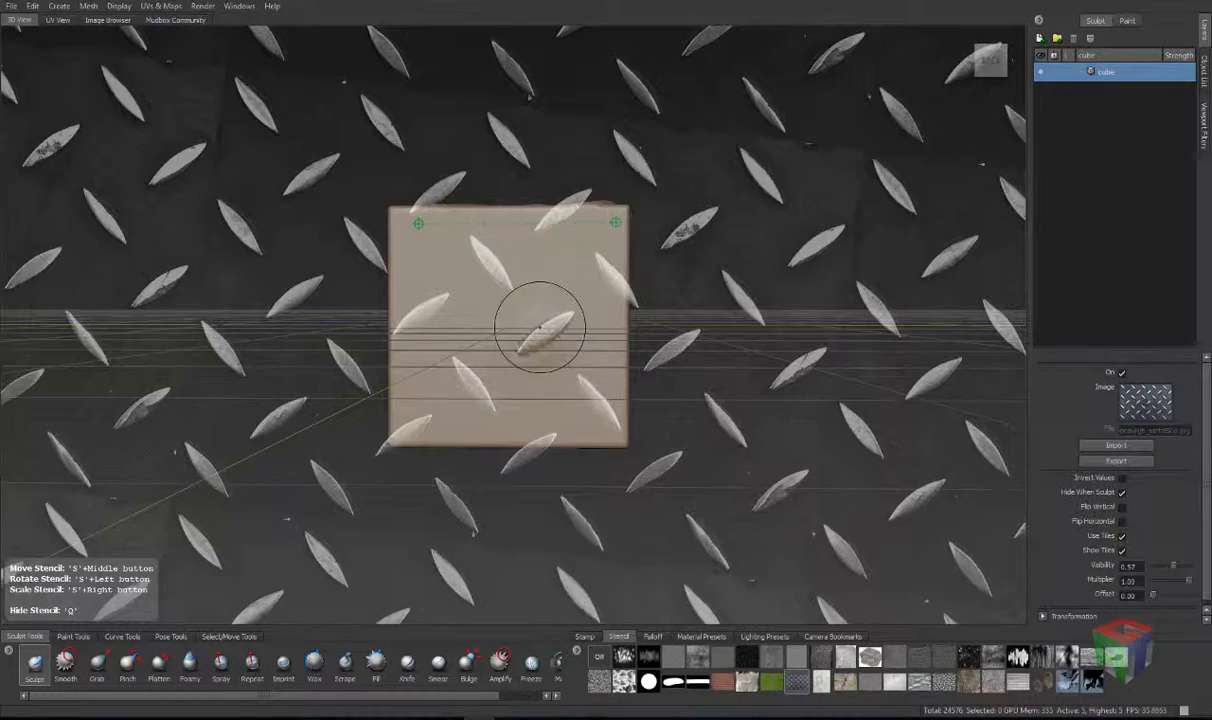
key("ctrl+z")
Step: Set the stencil's Multiplier to 0.17 and sculpt two tread marks near the upper middle of the back face
left_click_drag(1190, 582, 1159, 582)
mouse_move(497, 240)
left_mouse_down()
mouse_move(484, 262)
mouse_move(470, 240)
mouse_move(520, 293)
left_mouse_up()
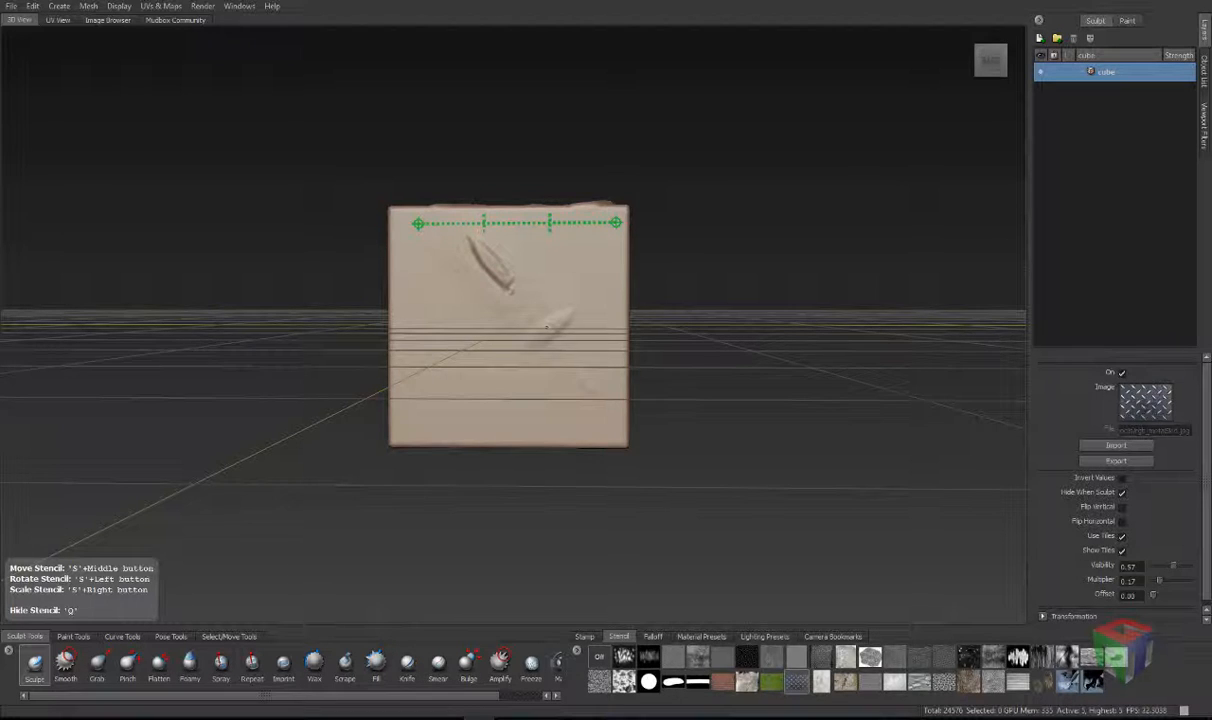
left_click_drag(546, 327, 533, 325)
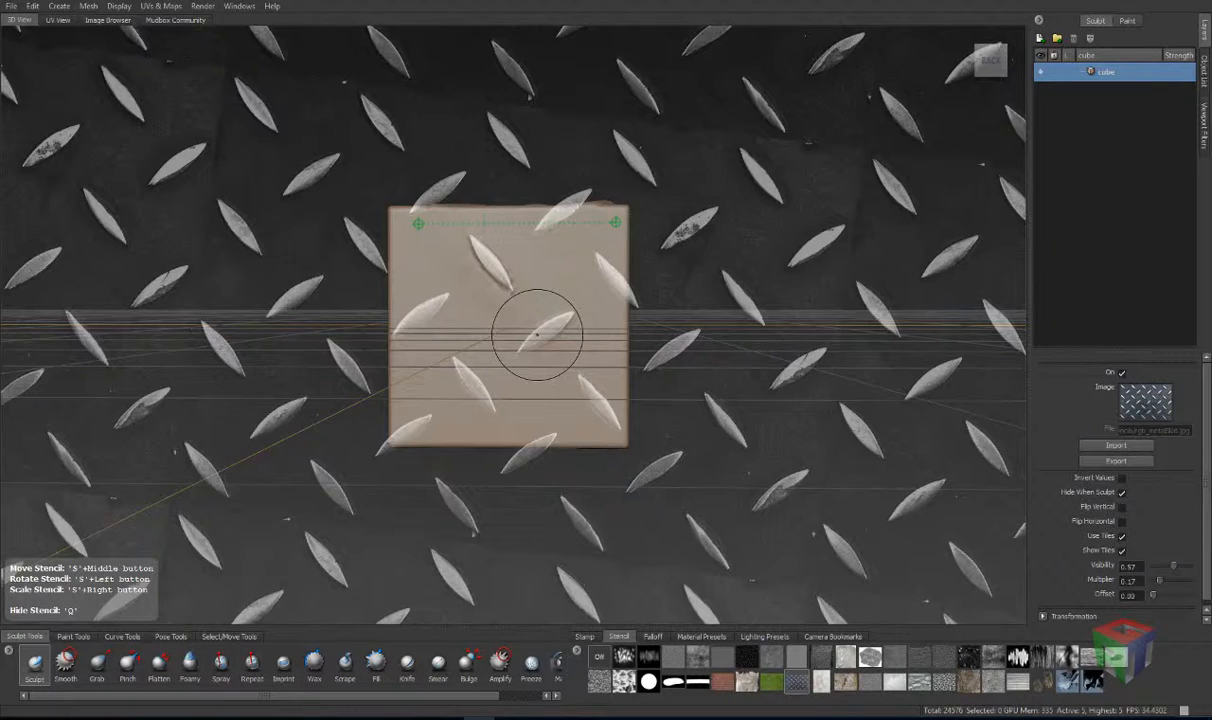
Step: Sculpt a stroke on the back face with the stencil Offset at 0.53, and reset the Offset to 0.00
left_click(1173, 596)
mouse_move(433, 297)
left_mouse_down()
mouse_move(450, 300)
mouse_move(490, 268)
left_mouse_up()
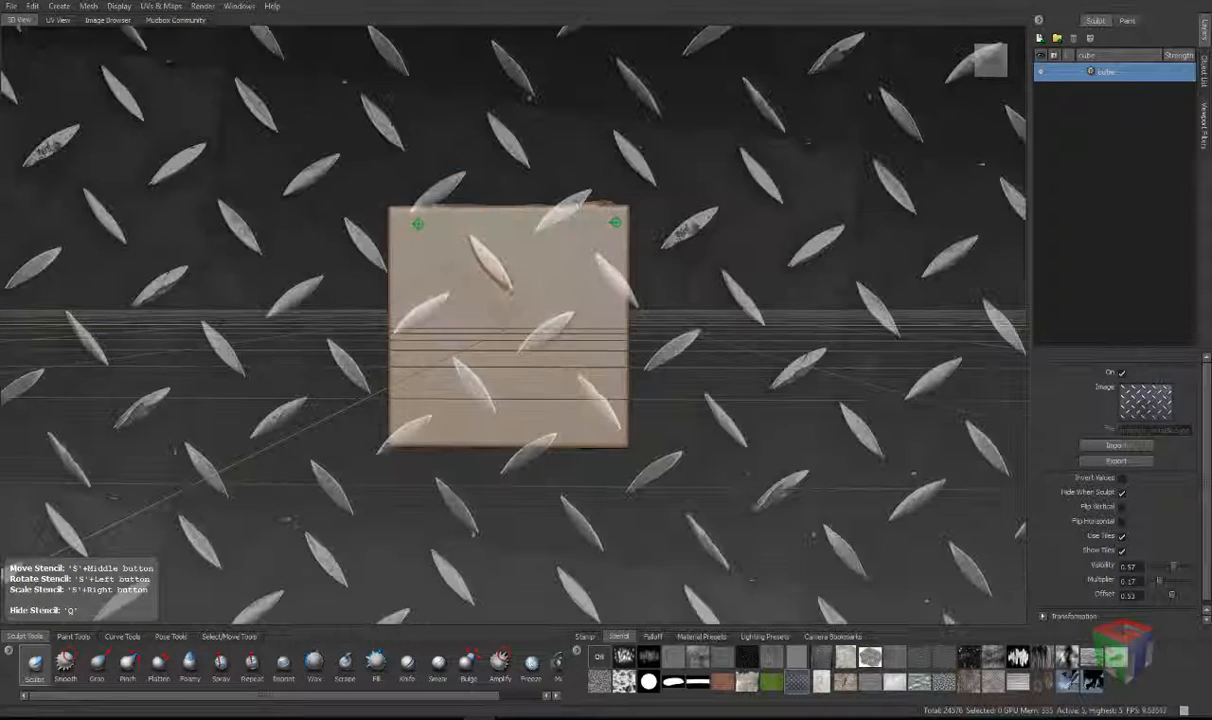
left_click(1170, 595)
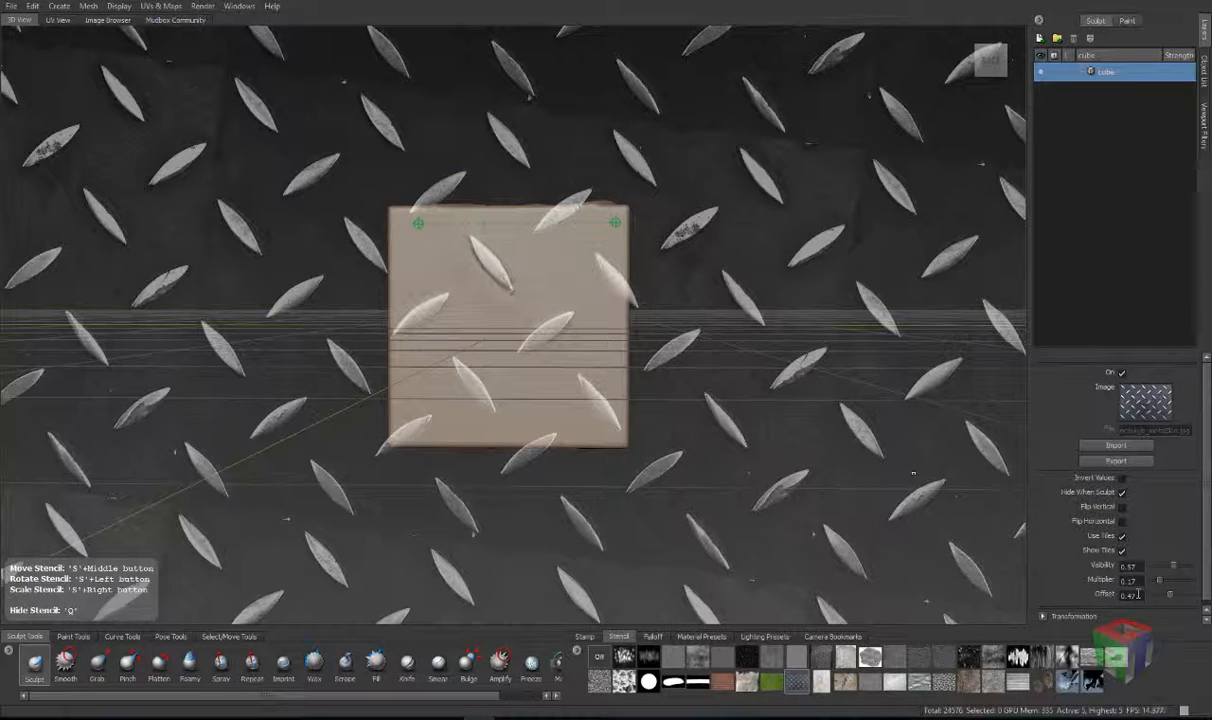
left_click_drag(1170, 597, 1147, 598)
Step: Show the stencil's transformation values and shrink the tiled stencil to a scale of 0.068
left_click(1058, 615)
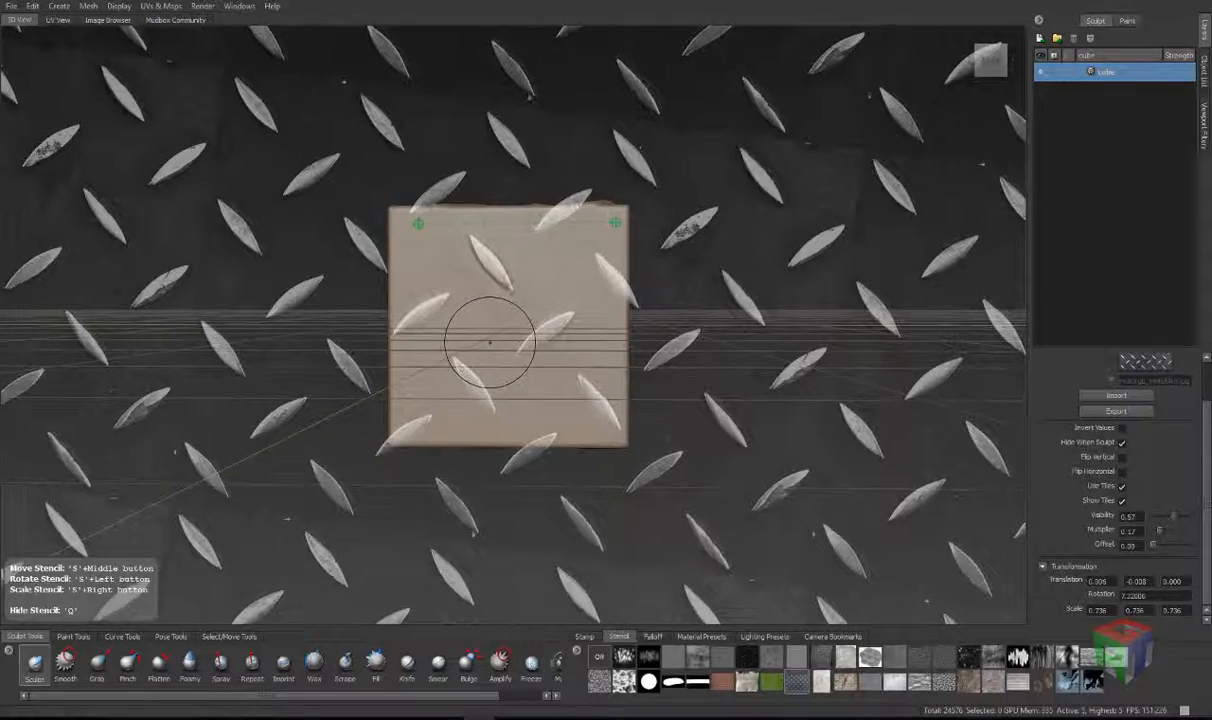
key("s")
right_click_drag(503, 341, 415, 341)
mouse_move(513, 398)
right_mouse_down()
mouse_move(430, 400)
mouse_move(609, 407)
mouse_move(598, 398)
right_mouse_up()
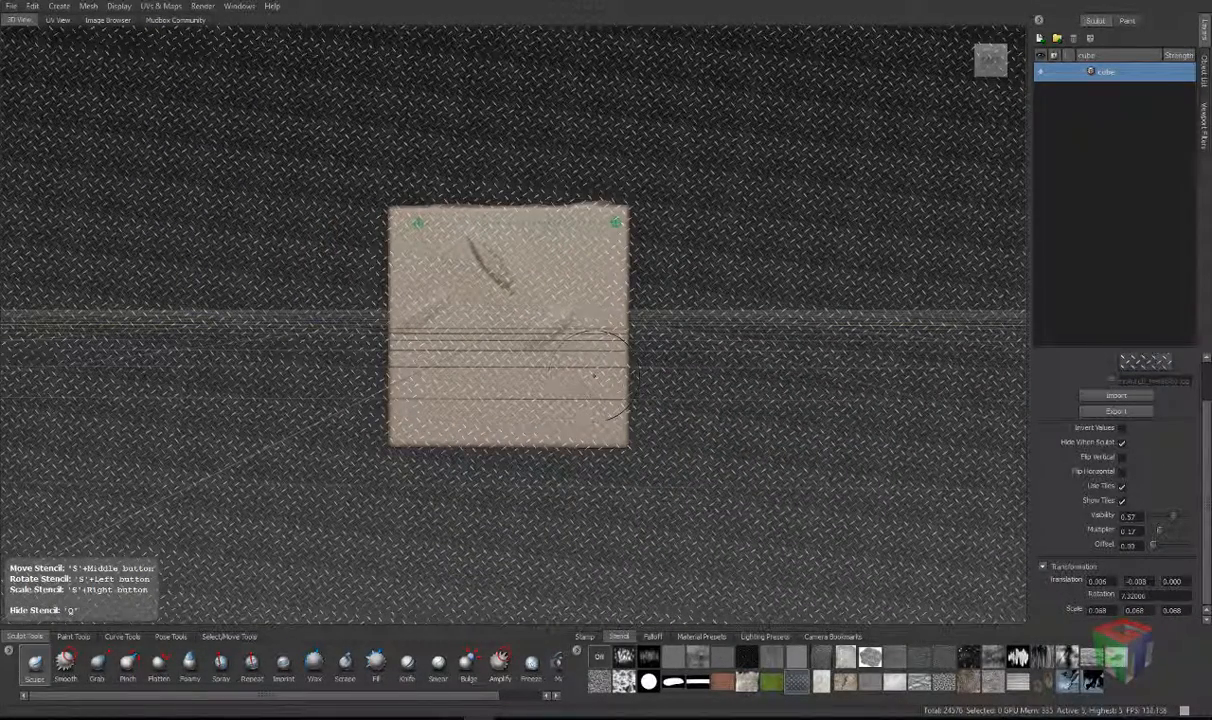
Step: Open the Add Stencil option for bringing a custom image into the stencil tray
right_click(578, 650)
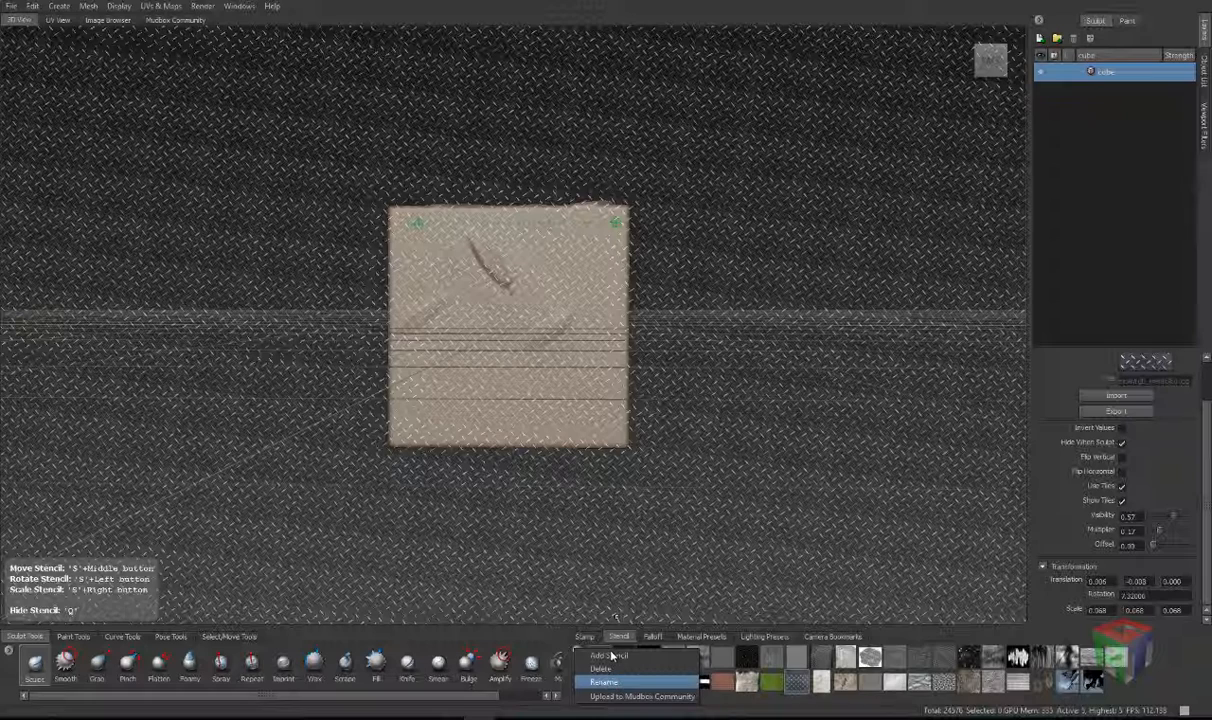
left_click(612, 655)
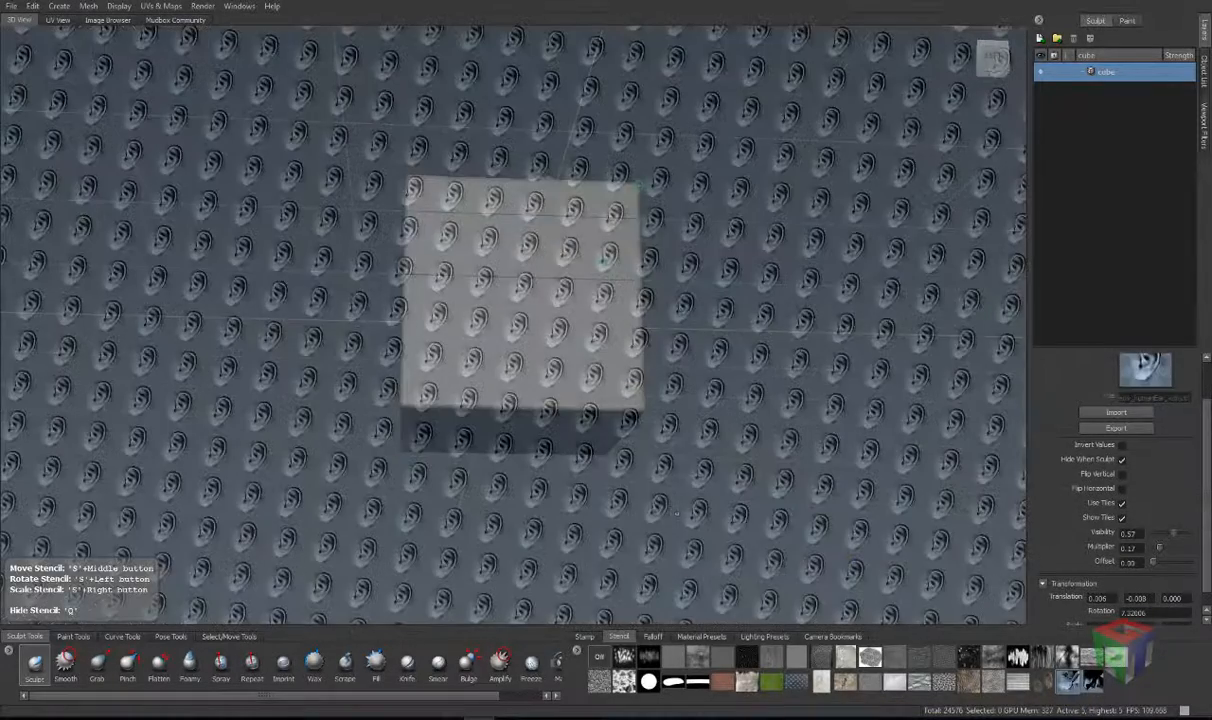
Step: Turn off tiling for the human ear stencil and enlarge it to cover most of the cube's left face
left_click_drag(677, 514, 676, 549, "alt")
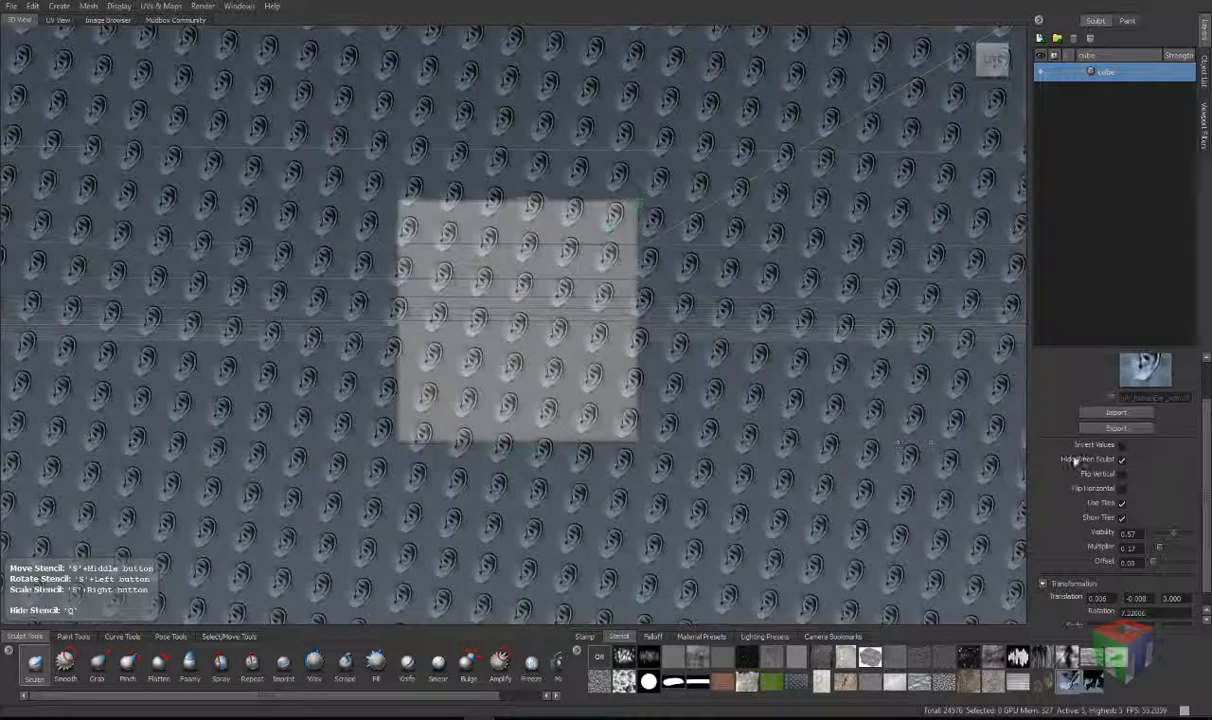
left_click(1122, 503)
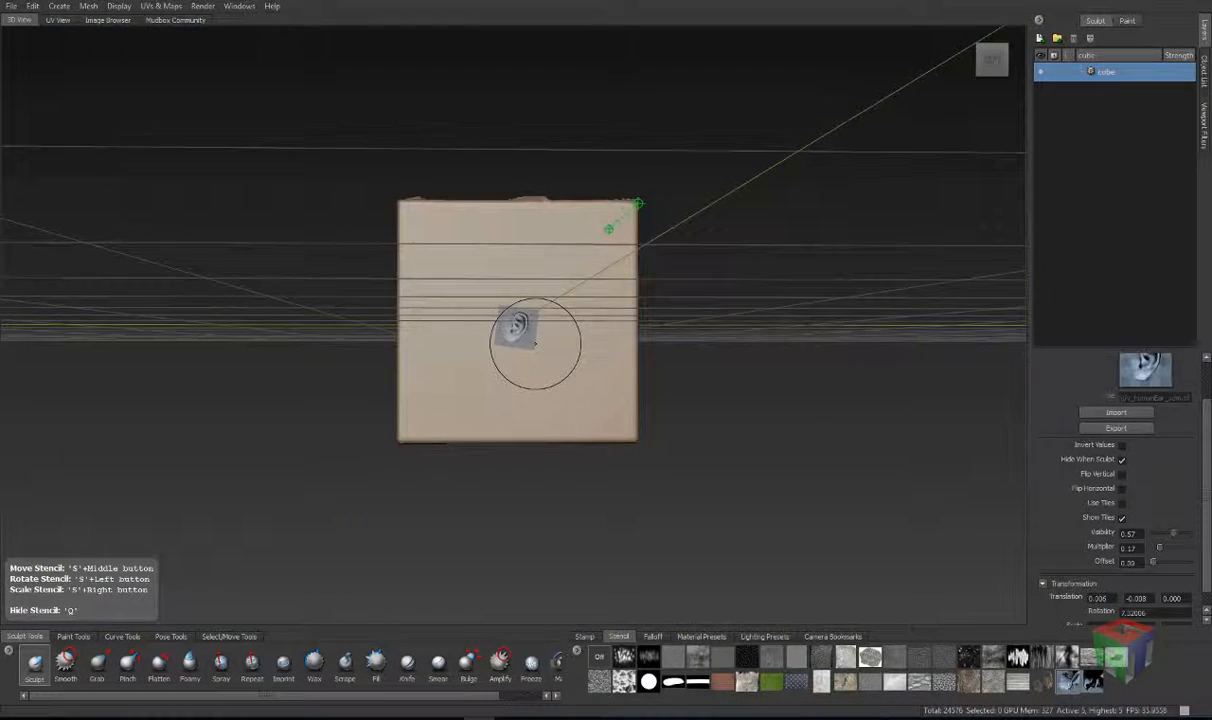
right_click_drag(535, 343, 635, 343)
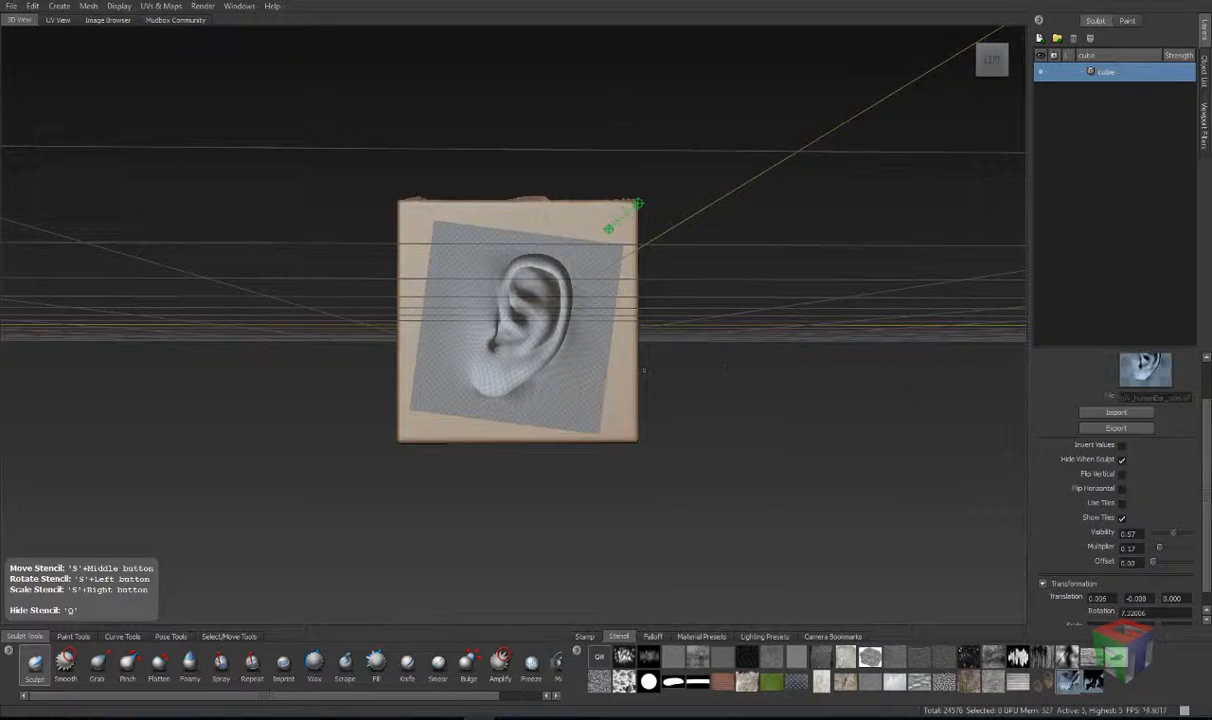
left_click_drag(635, 343, 635, 360, "alt")
mouse_move(519, 290)
left_mouse_down("alt")
mouse_move(534, 270)
mouse_move(508, 343)
left_mouse_up("alt")
Step: Set the stencil's Multiplier to 1.00 and sculpt the ear shape through the stencil on the cube's left face
left_click_drag(1161, 548, 1207, 561)
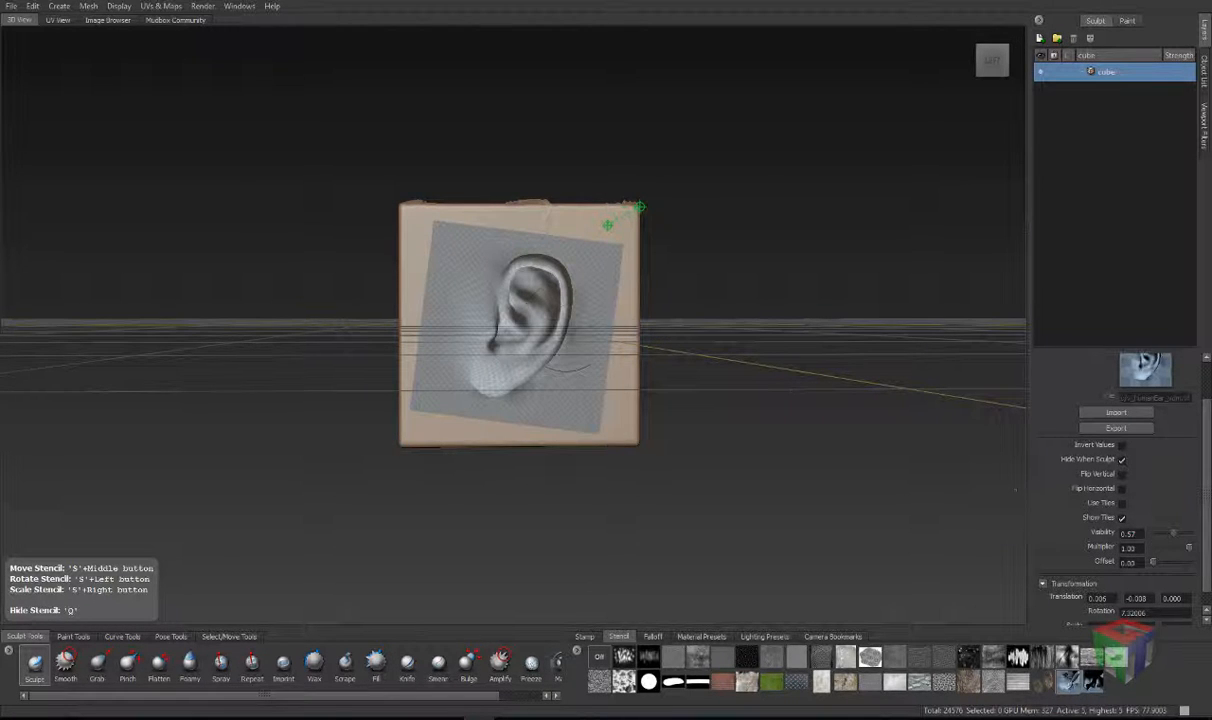
left_click_drag(520, 335, 549, 310)
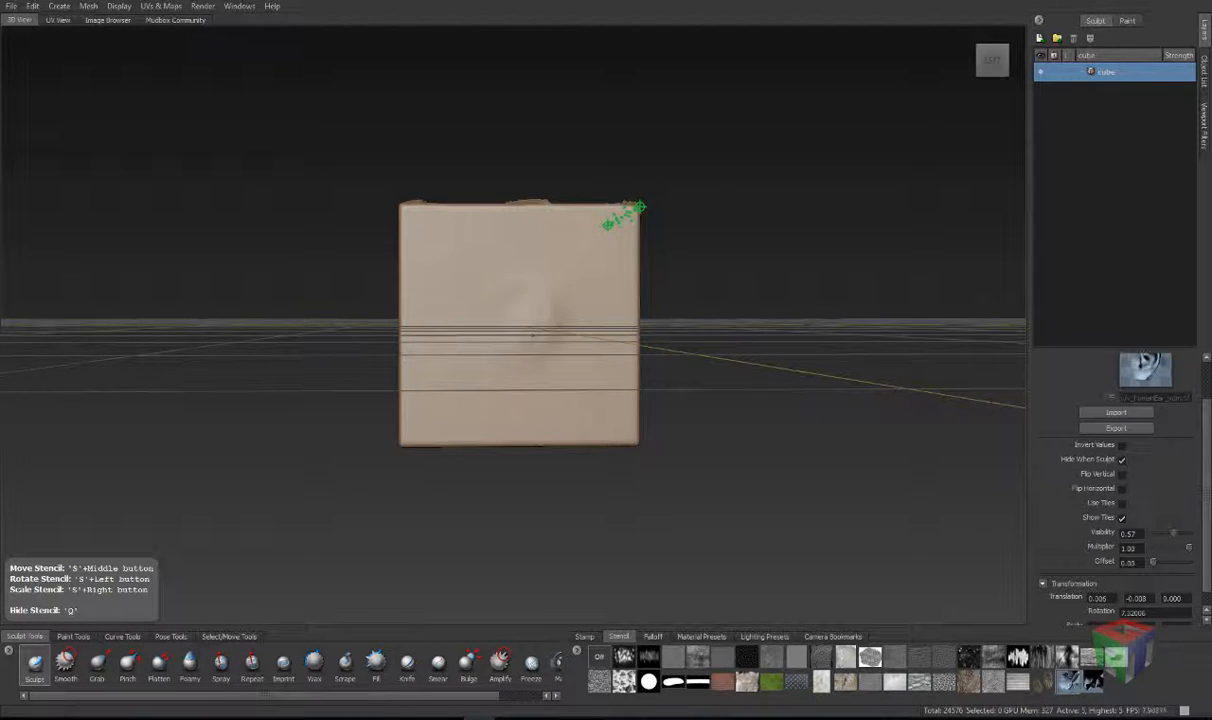
mouse_move(512, 326)
left_mouse_down()
mouse_move(481, 330)
mouse_move(507, 354)
left_mouse_up()
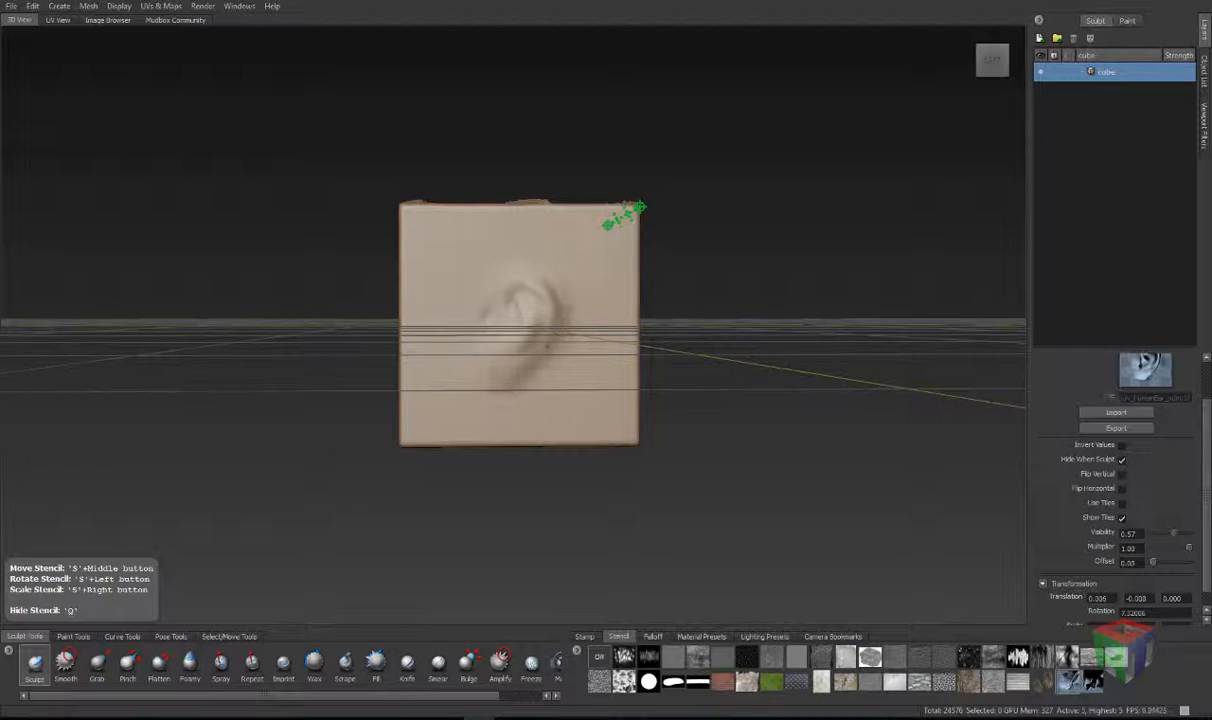
left_click_drag(539, 342, 502, 283)
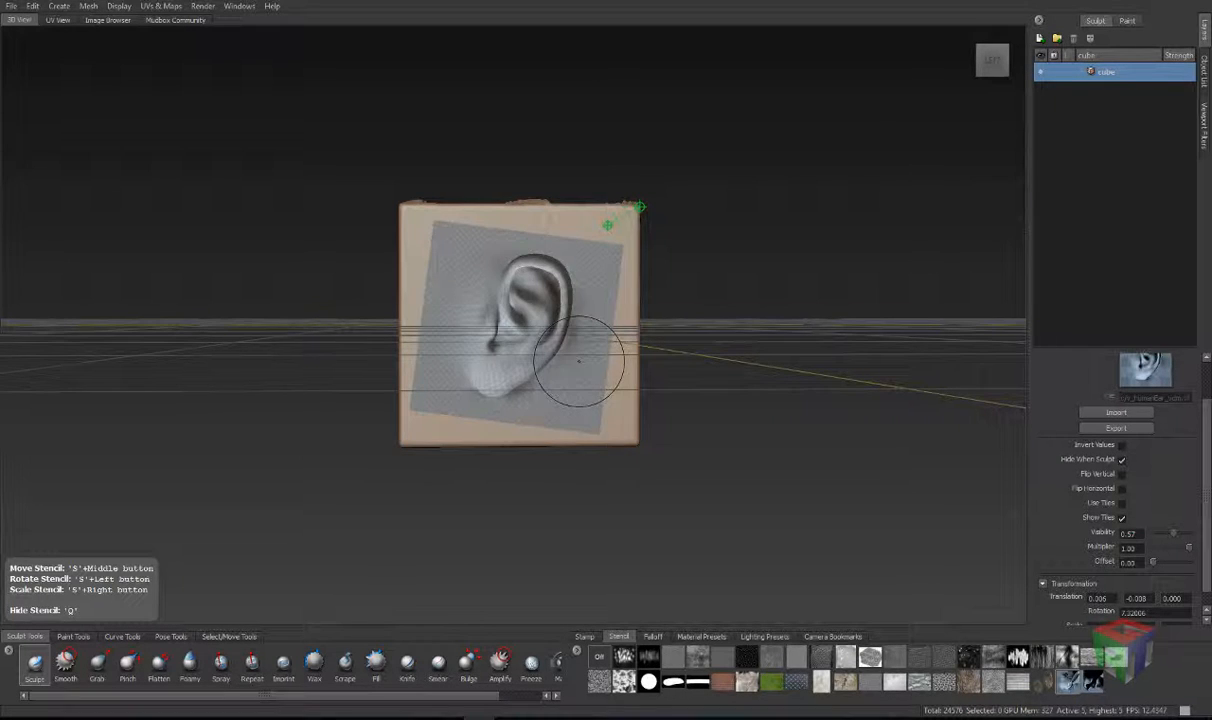
left_click_drag(579, 360, 554, 266)
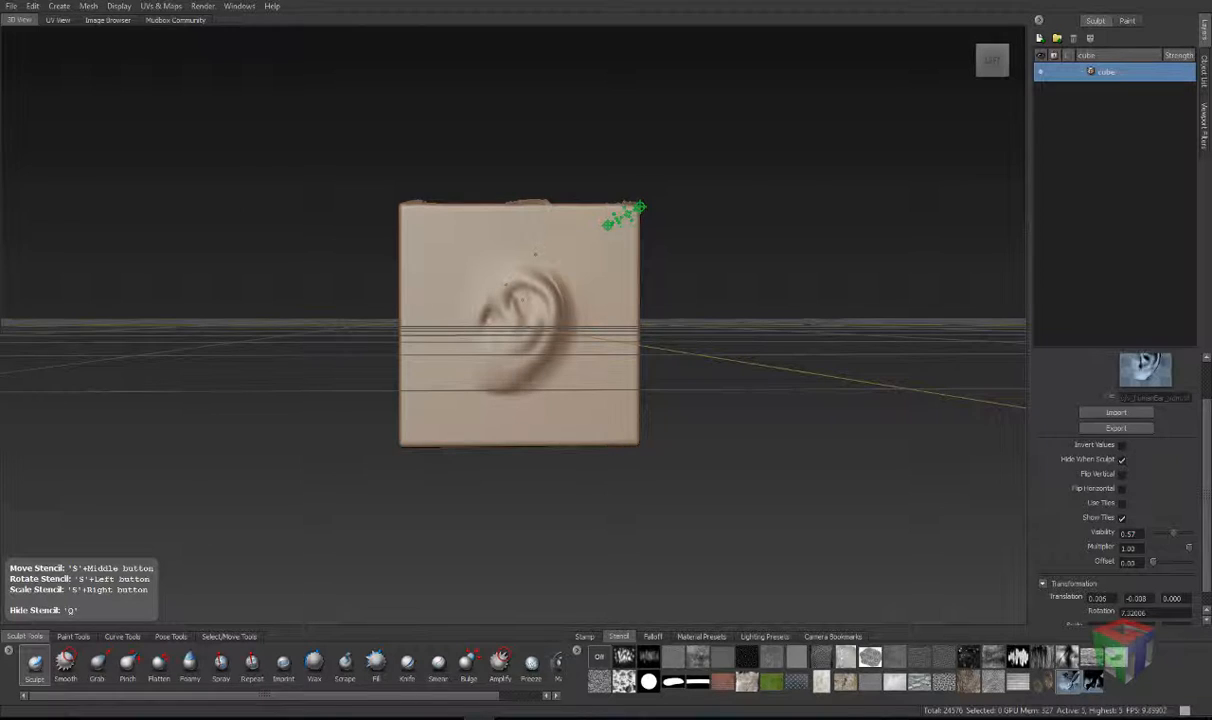
left_click_drag(498, 268, 522, 300)
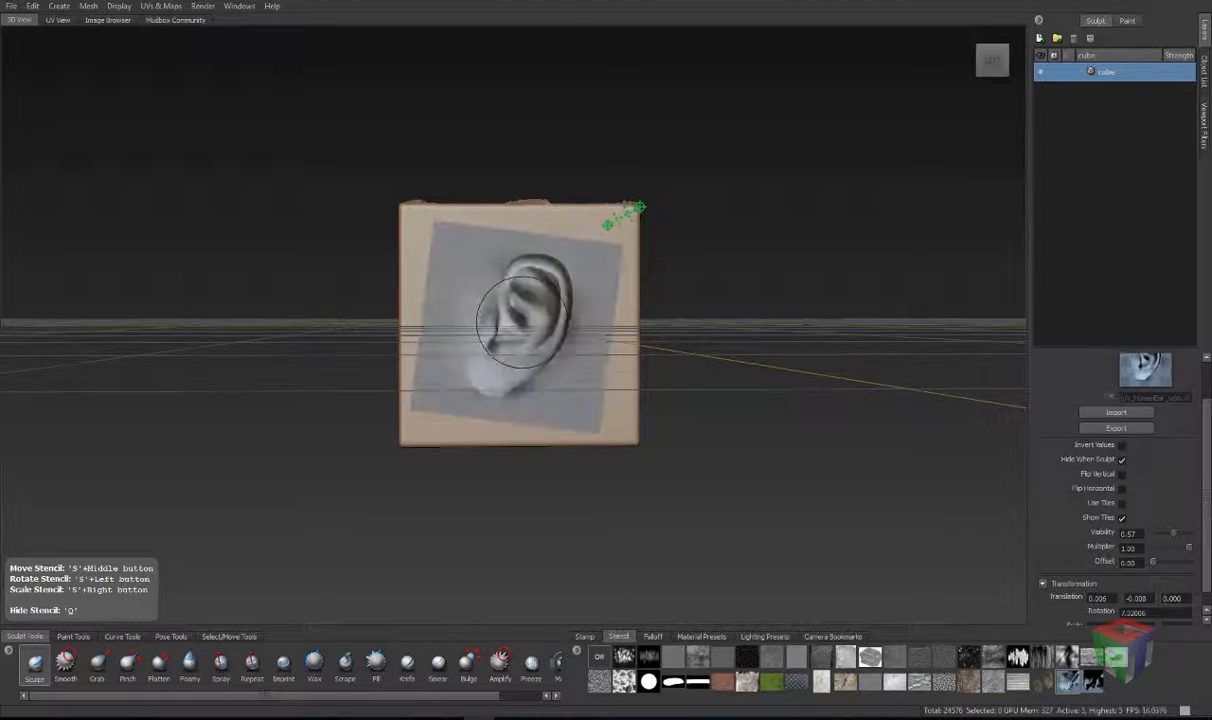
Step: Review the Sculpt brush's size and strength, and build up the ear's rim and lobe with more strokes on the left face
scroll(1163, 455, "up", 5)
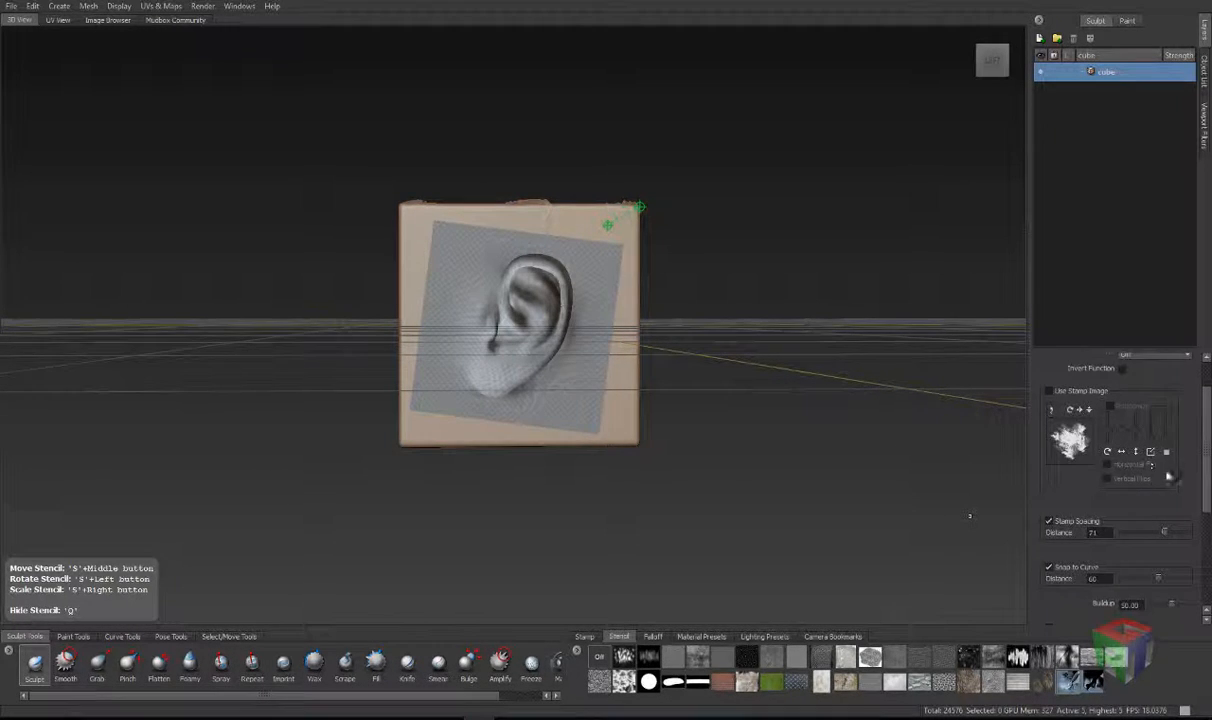
left_click_drag(1206, 464, 1206, 438)
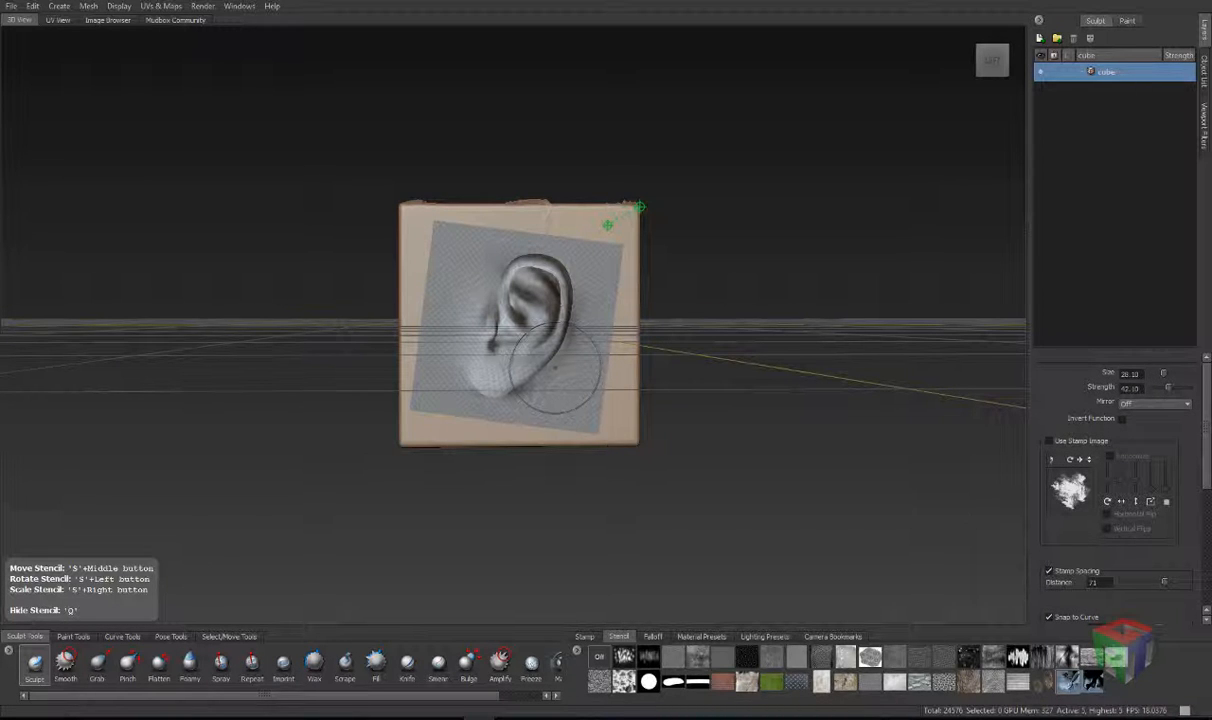
key("q")
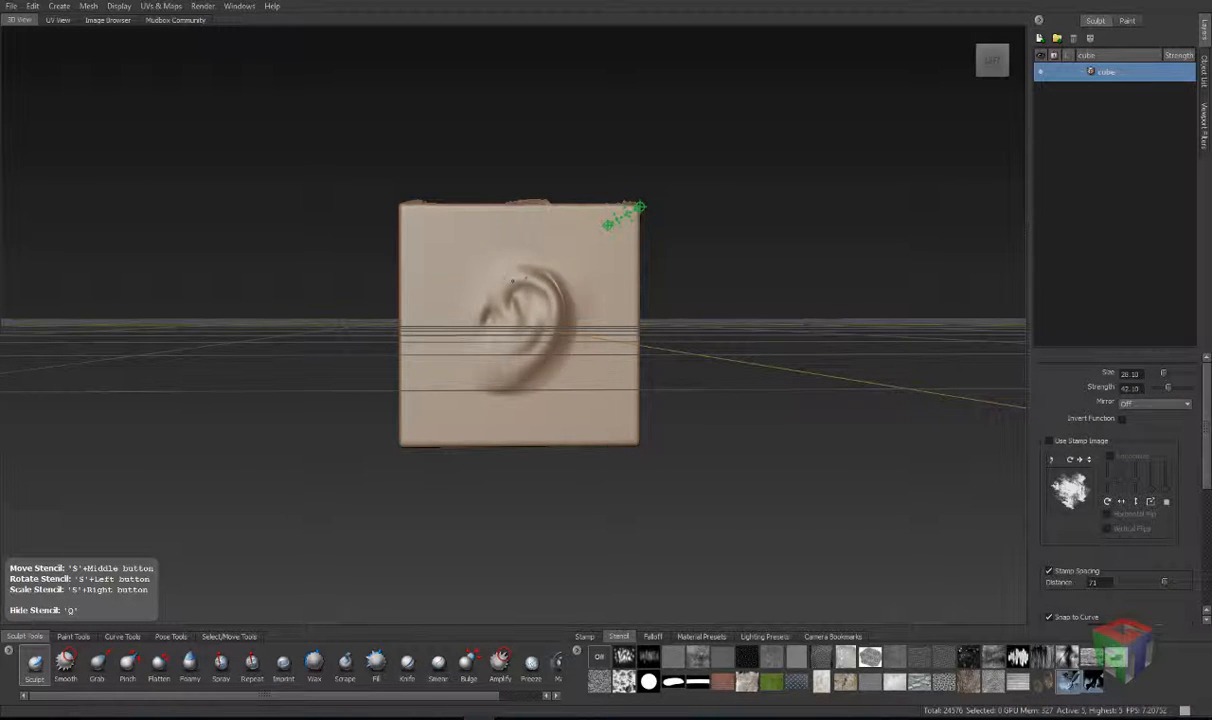
mouse_move(532, 377)
left_mouse_down()
mouse_move(503, 370)
mouse_move(484, 310)
mouse_move(508, 296)
mouse_move(543, 324)
mouse_move(562, 287)
left_mouse_up()
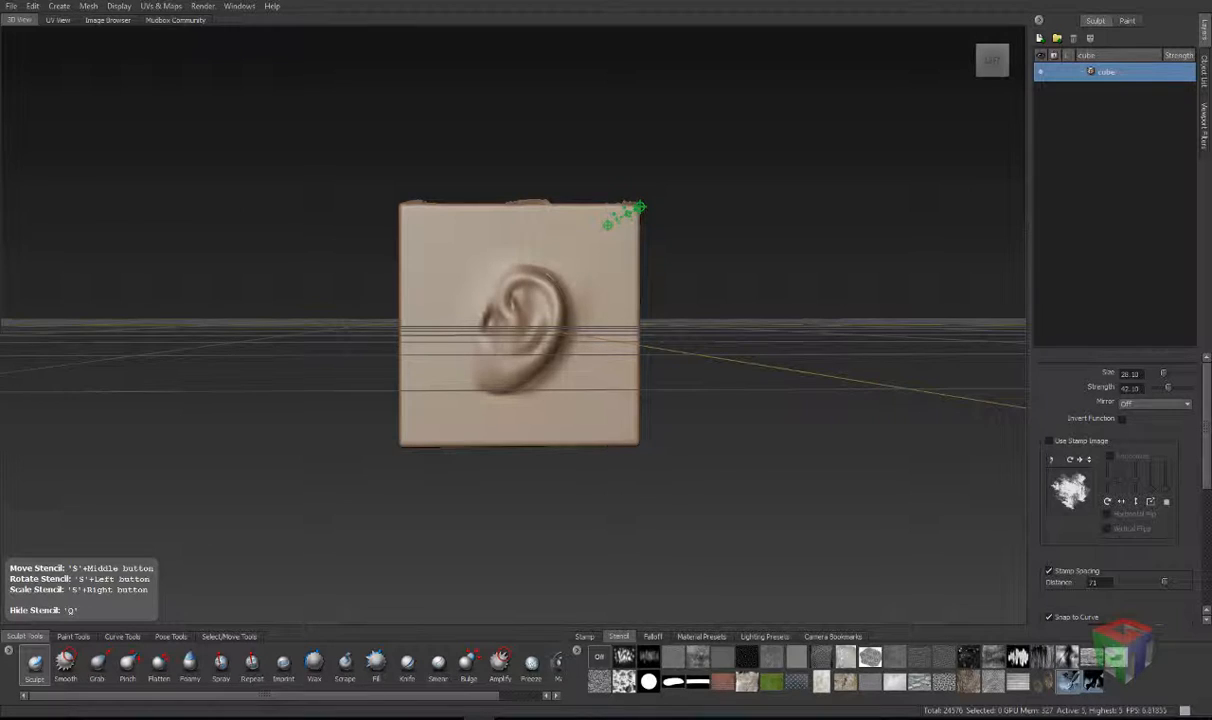
key("q")
Step: Switch to the scales stencil and sculpt scale bumps beside and above the ear on the left face
left_click_drag(587, 336, 679, 398, "alt")
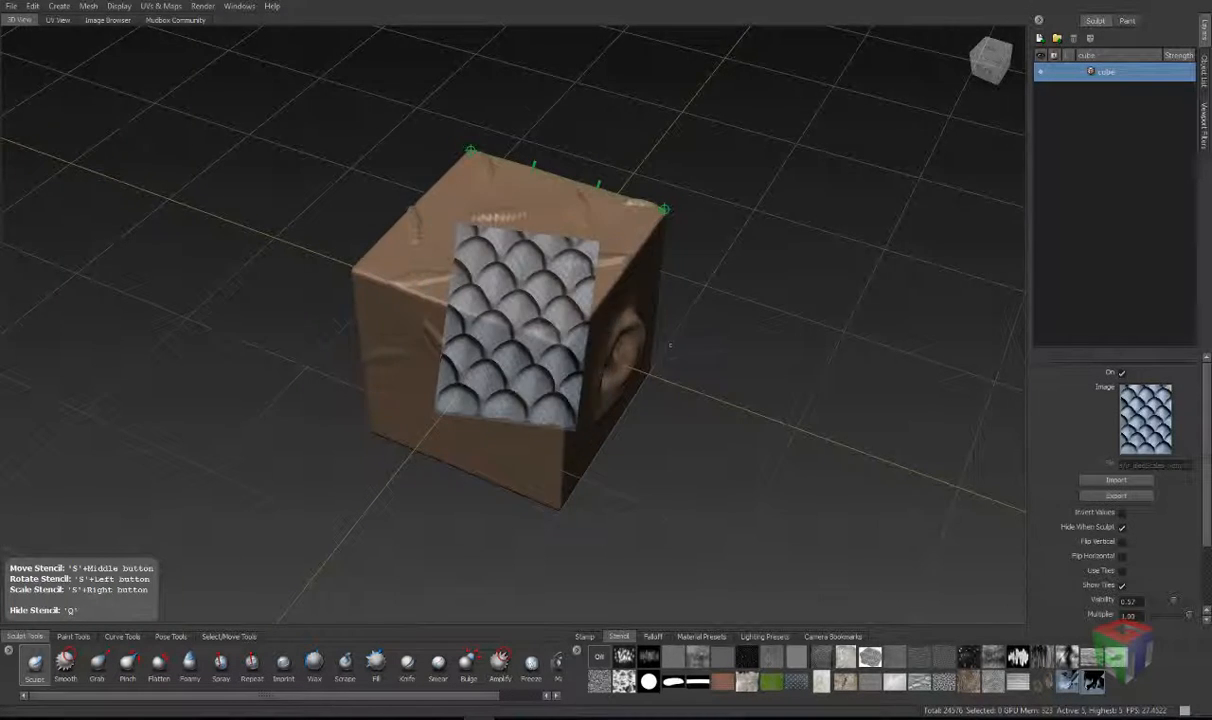
left_click_drag(600, 300, 452, 250, "alt")
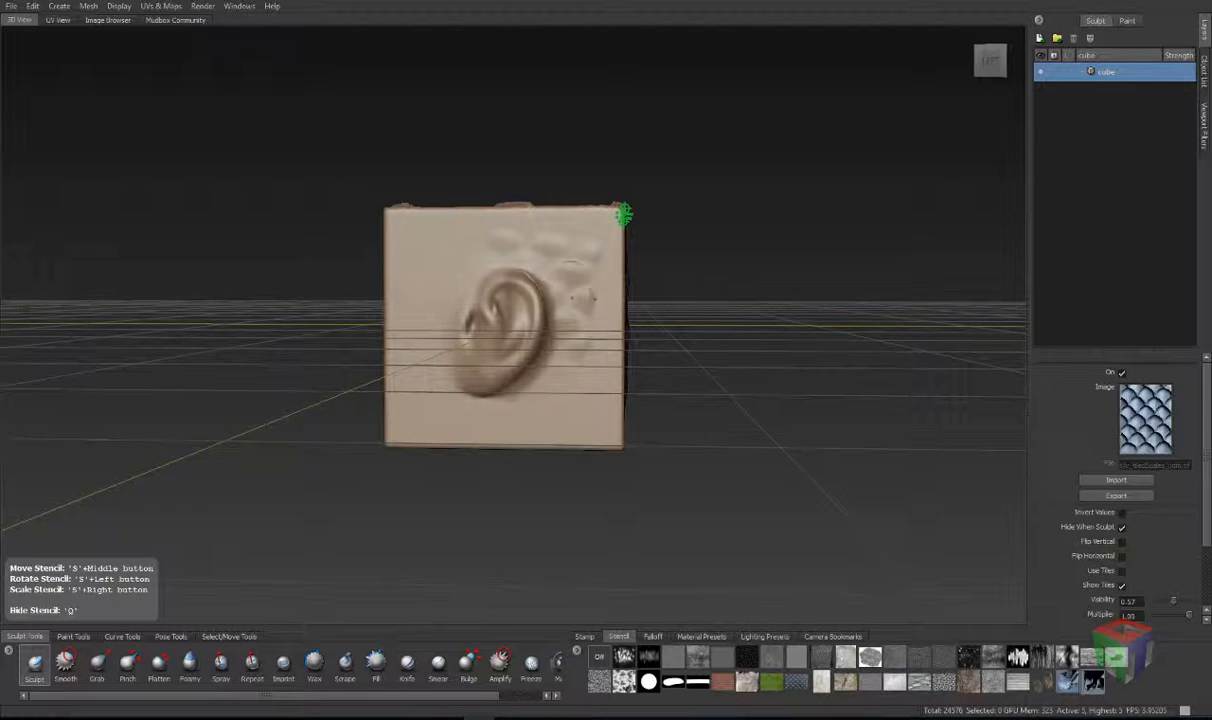
key("q")
left_click_drag(592, 334, 992, 554, "alt")
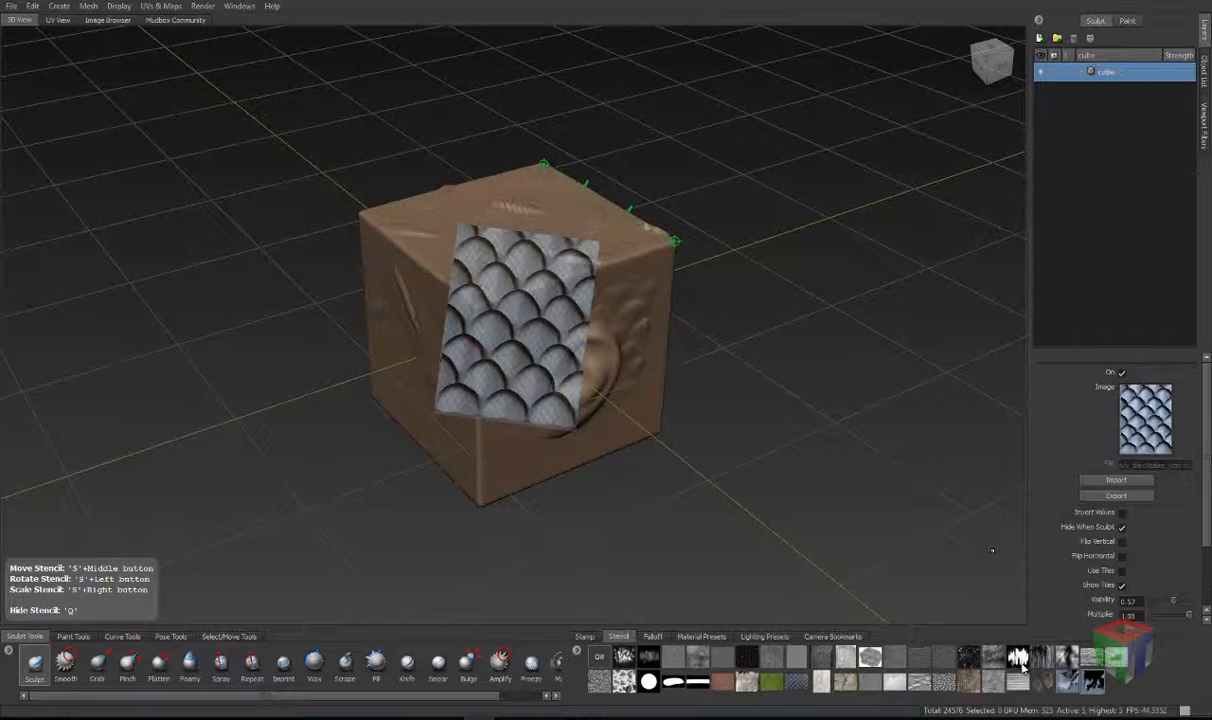
Step: Preview the rgb_fur.jpg stencil, select the brick wall stencil instead, and place it over the cube's back face
left_click(745, 686)
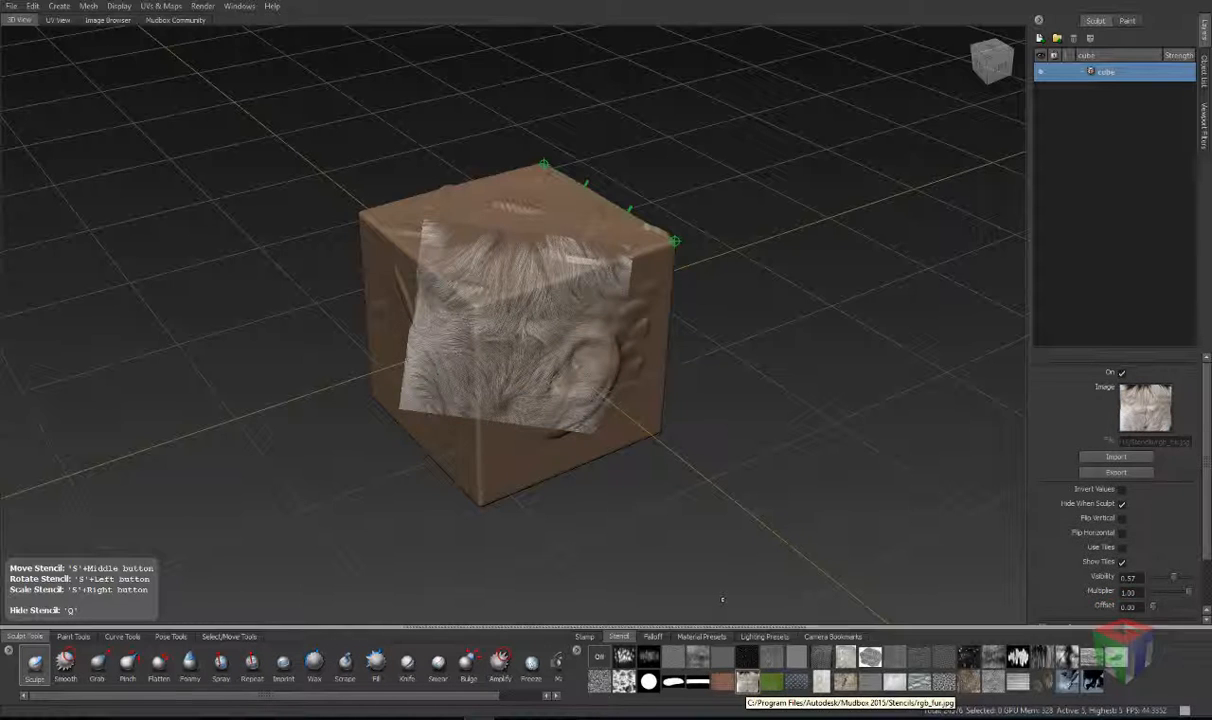
left_click(723, 683)
mouse_move(540, 460)
left_mouse_down("alt")
mouse_move(685, 430)
mouse_move(750, 385)
left_mouse_up("alt")
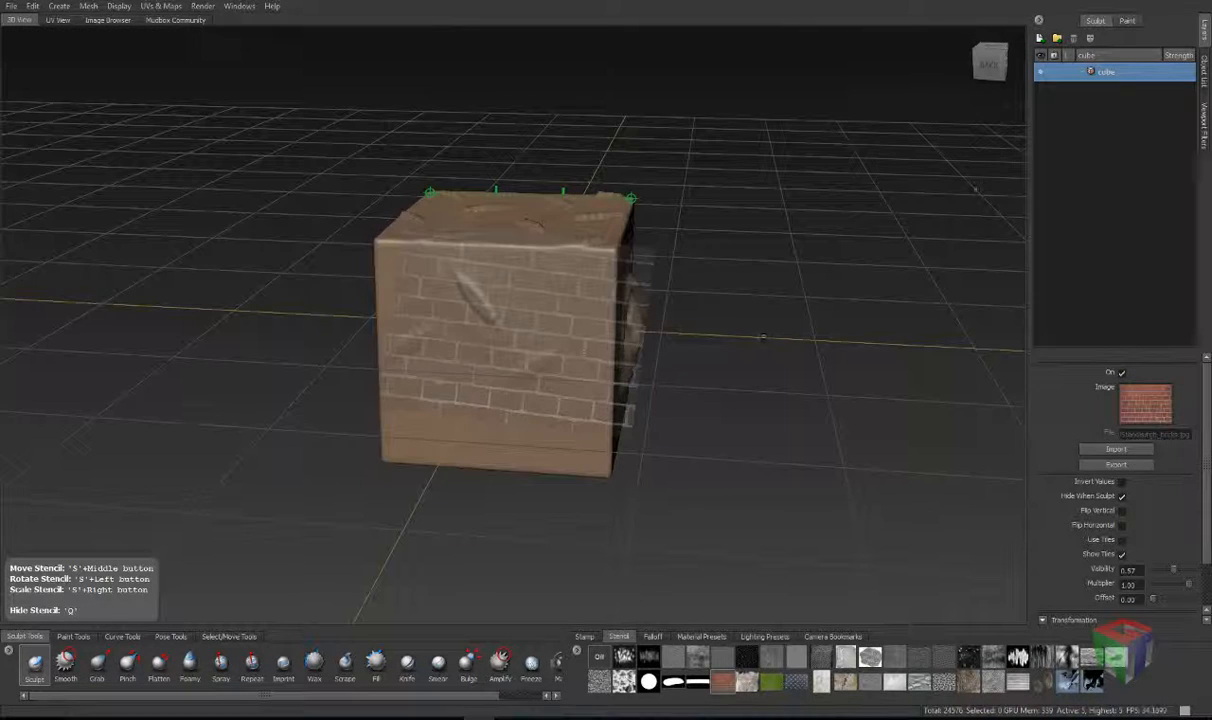
Step: Create the paint layer Paint Layer 1 with size 2048 in the Diffuse channel
left_click(1116, 20)
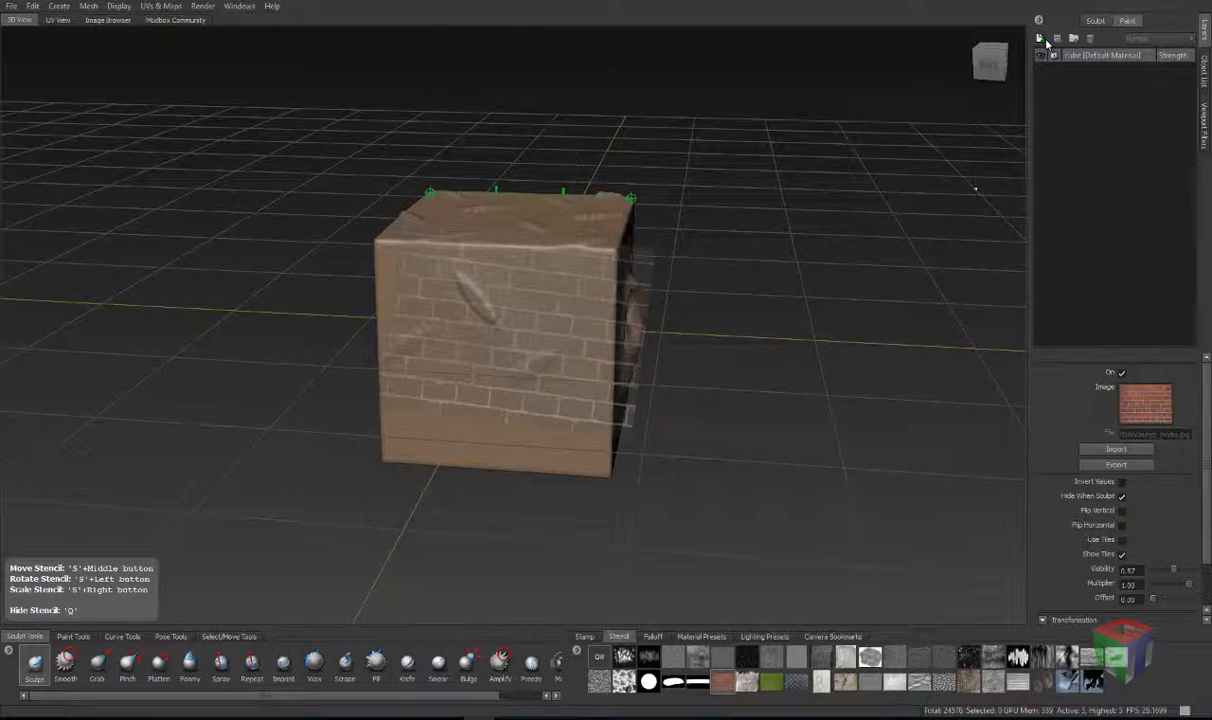
left_click(1041, 39)
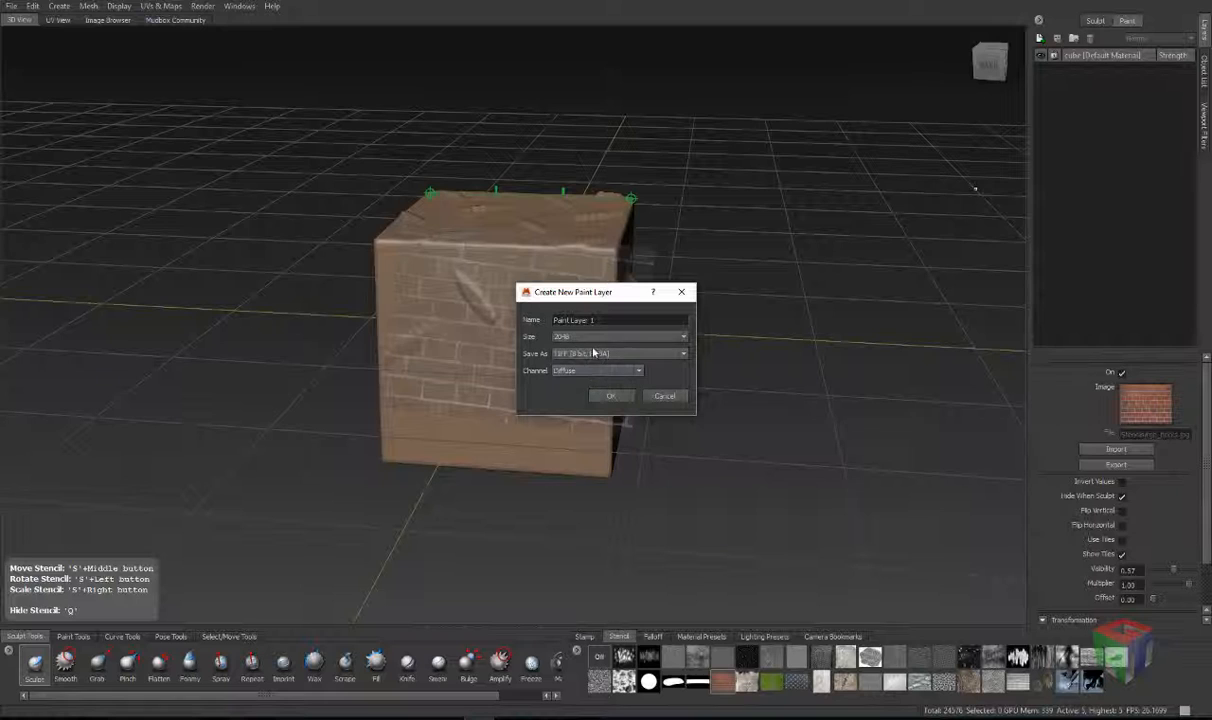
left_click(611, 396)
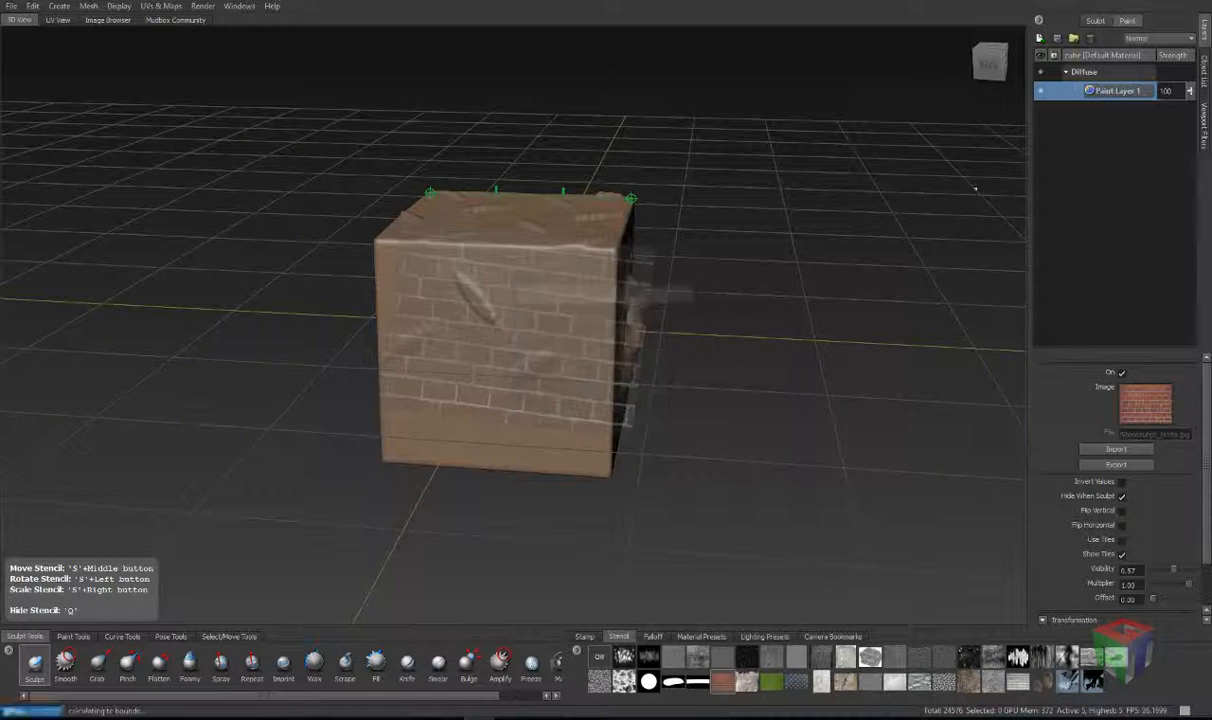
Step: Paint the brick stencil's image across the cube's back face with the Projection brush
left_click(73, 636)
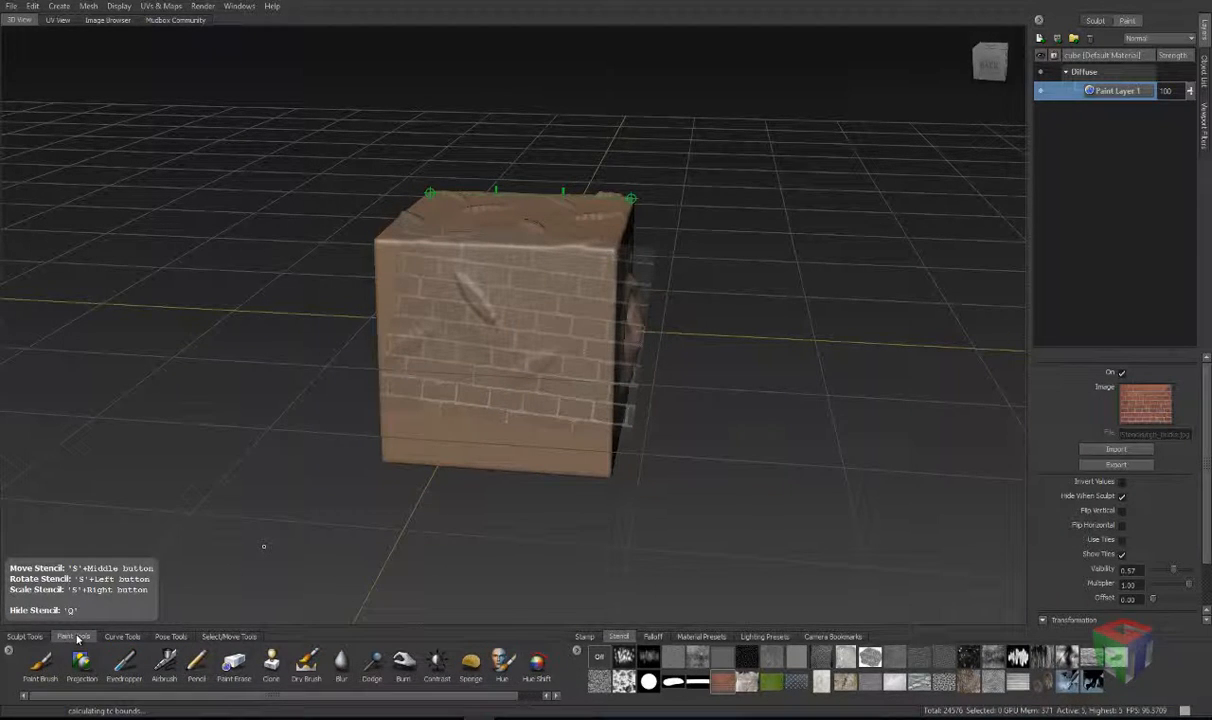
left_click(79, 665)
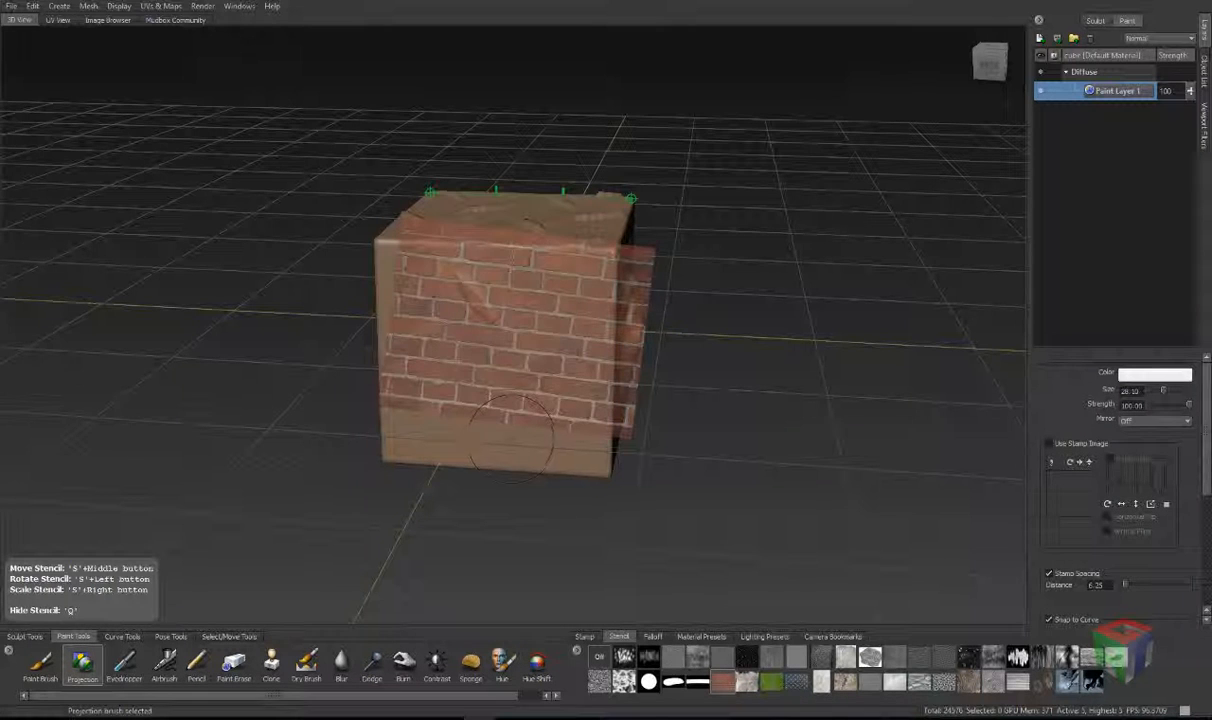
mouse_move(508, 348)
left_mouse_down("alt")
mouse_move(528, 318)
mouse_move(507, 318)
mouse_move(555, 360)
mouse_move(435, 345)
mouse_move(425, 270)
mouse_move(535, 296)
mouse_move(465, 222)
mouse_move(385, 235)
mouse_move(380, 345)
mouse_move(582, 400)
mouse_move(595, 300)
left_mouse_up("alt")
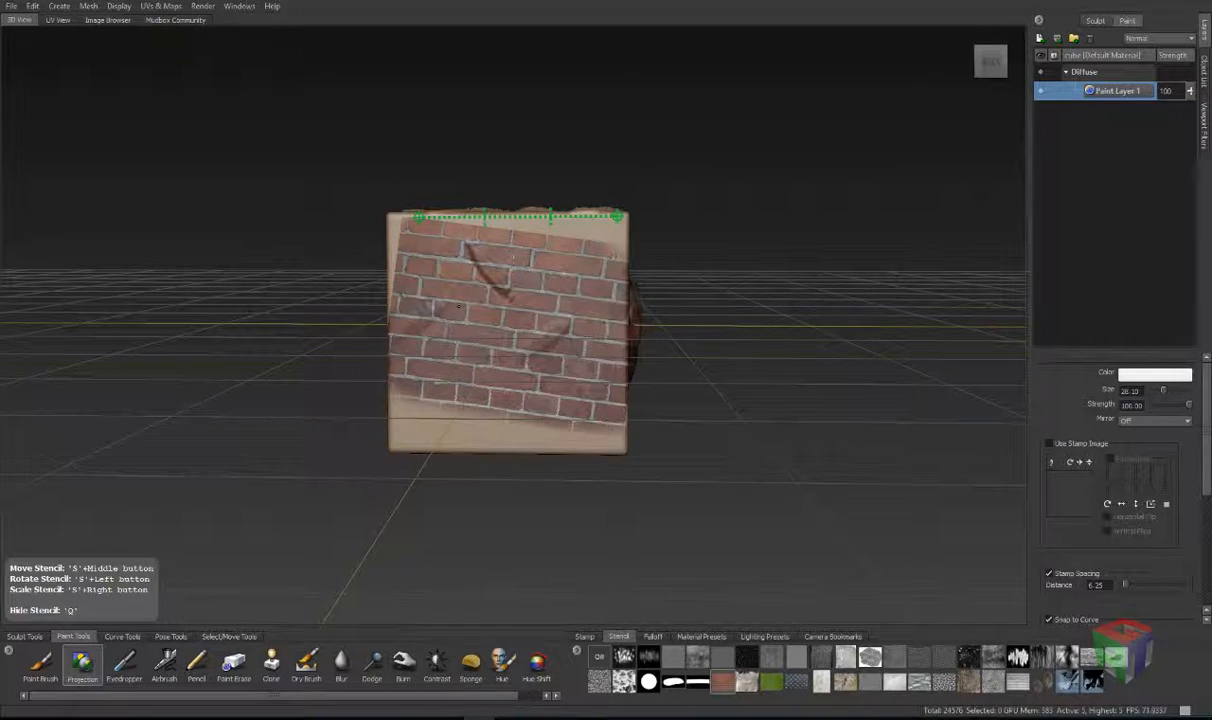
left_click_drag(585, 415, 400, 390)
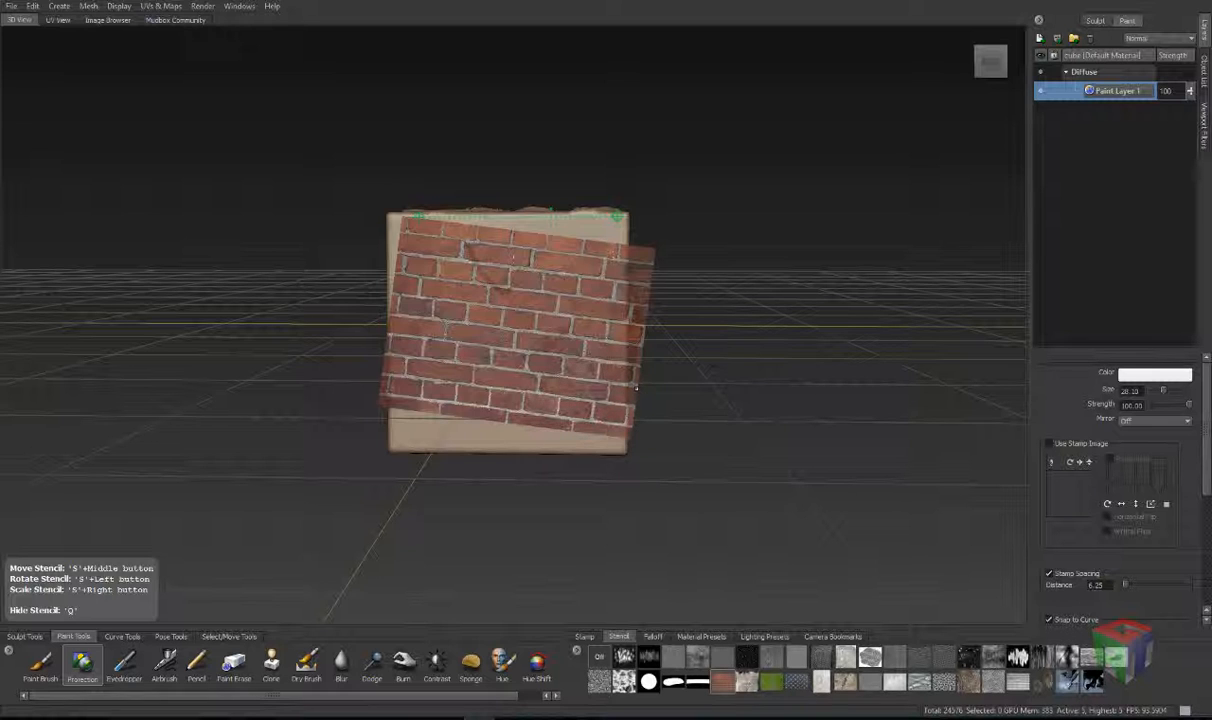
Step: Turn the stencil off and inspect the brick texture on the cube's back face and around the sculpted ear
left_click(597, 651)
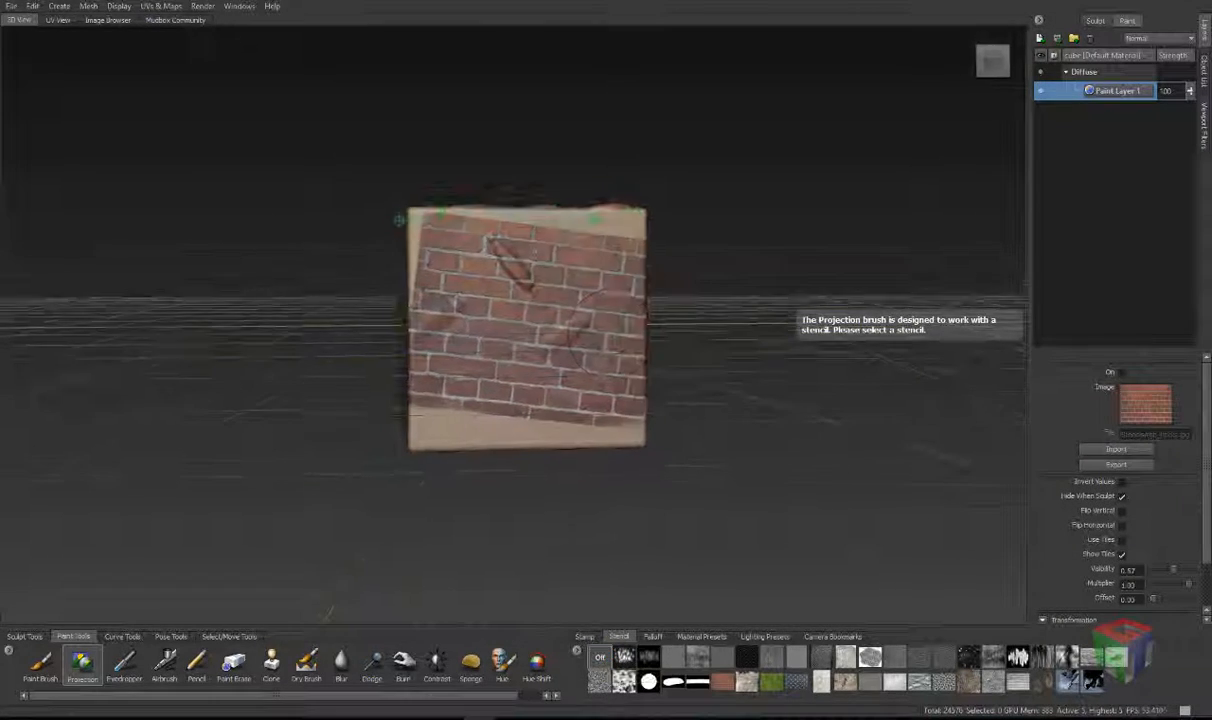
left_click_drag(620, 340, 500, 335, "alt")
right_click_drag(500, 335, 590, 335, "alt")
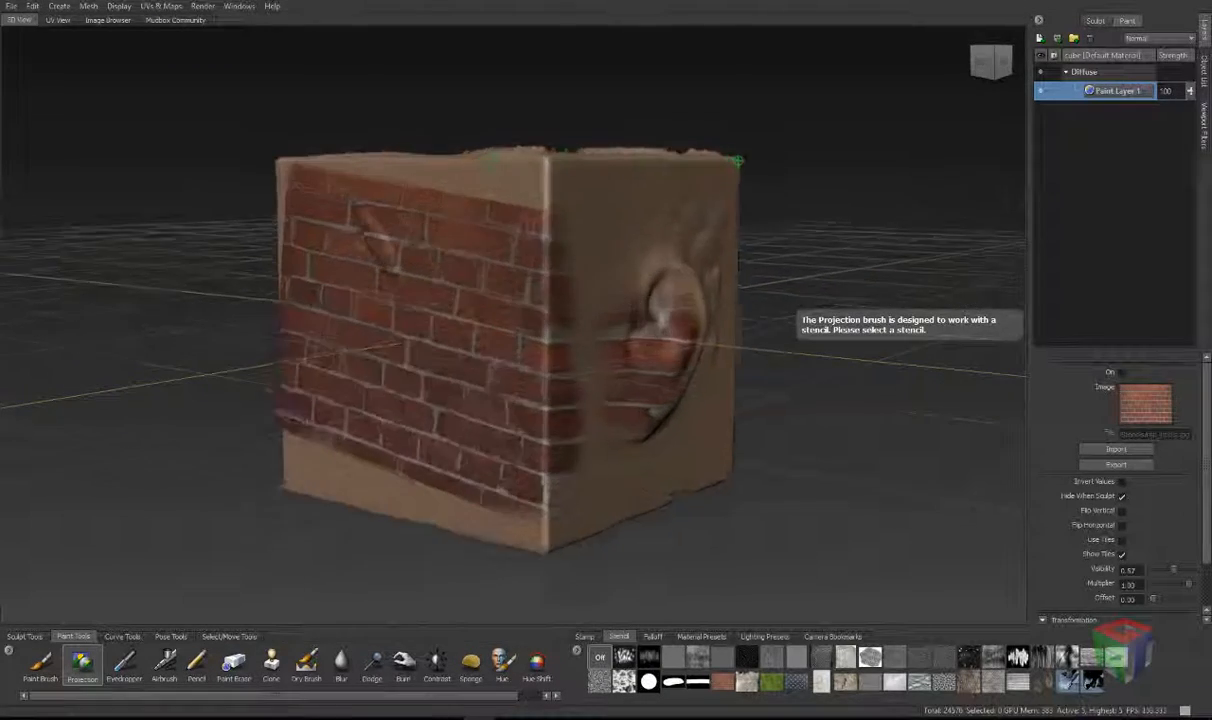
mouse_move(590, 335)
left_mouse_down("alt")
mouse_move(730, 325)
mouse_move(550, 320)
mouse_move(570, 300)
left_mouse_up("alt")
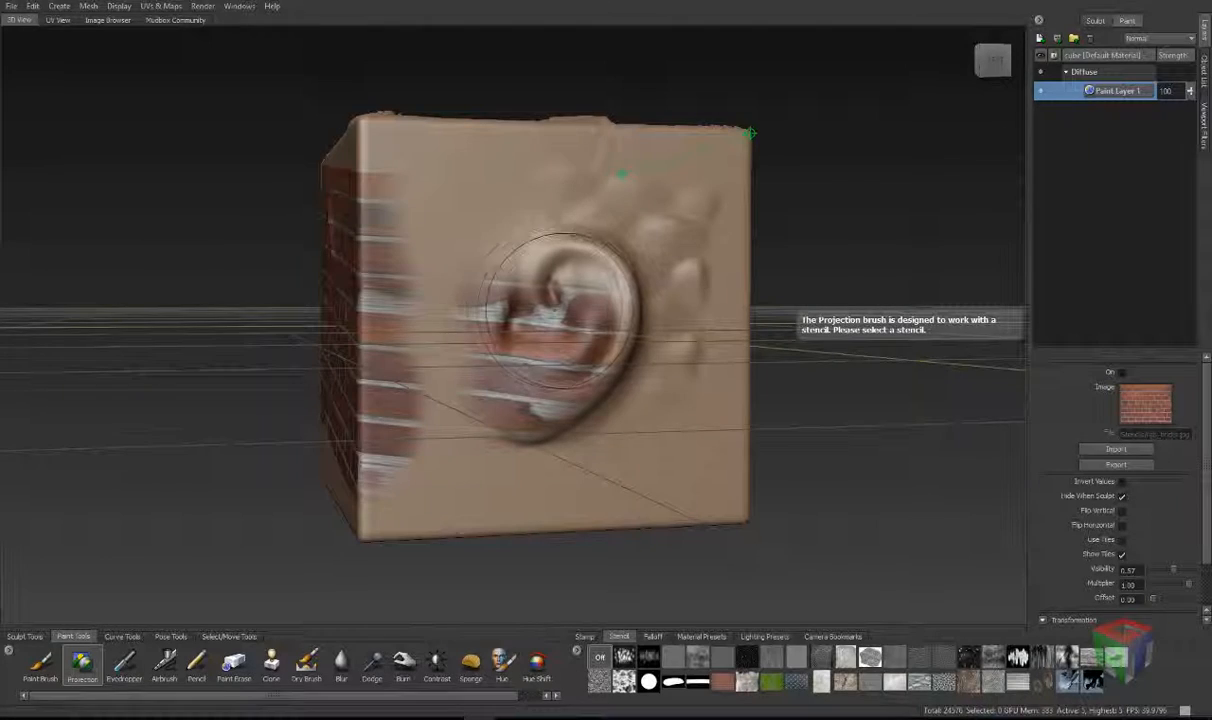
left_click_drag(445, 293, 672, 298, "alt")
middle_click_drag(660, 364, 650, 390, "alt")
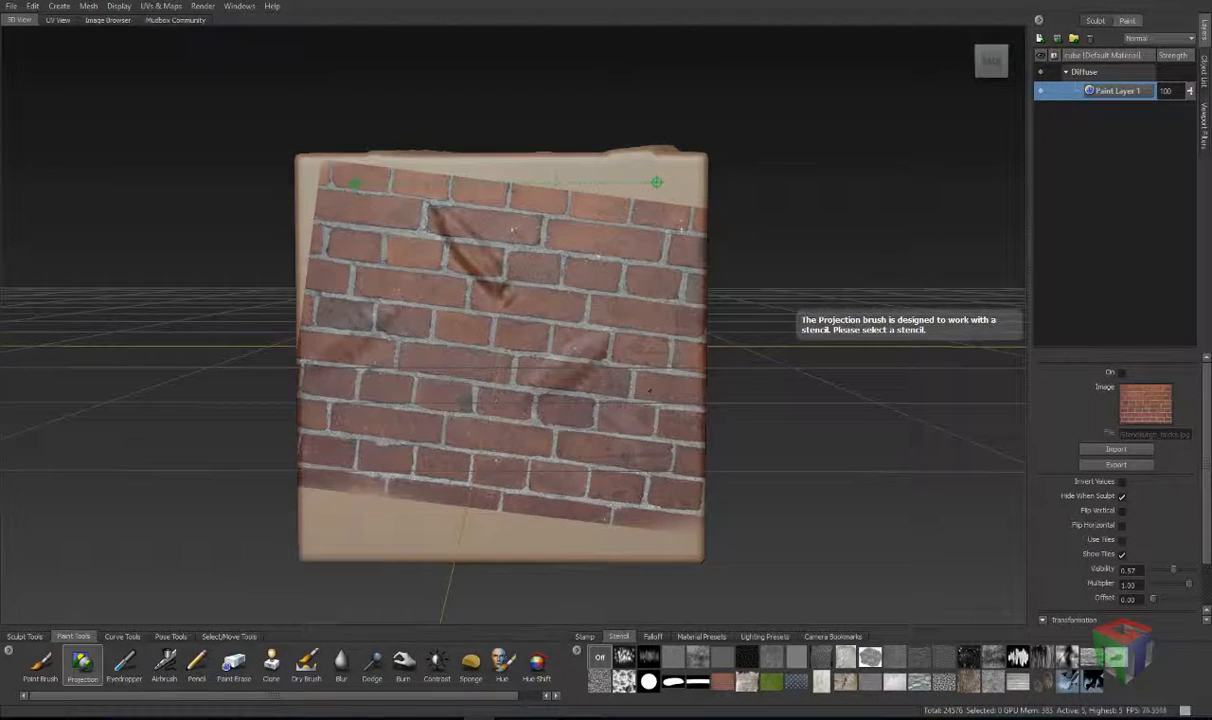
Step: Show the falloff presets and start a new scene with the Cube mesh, without creating a paint layer
left_click(652, 637)
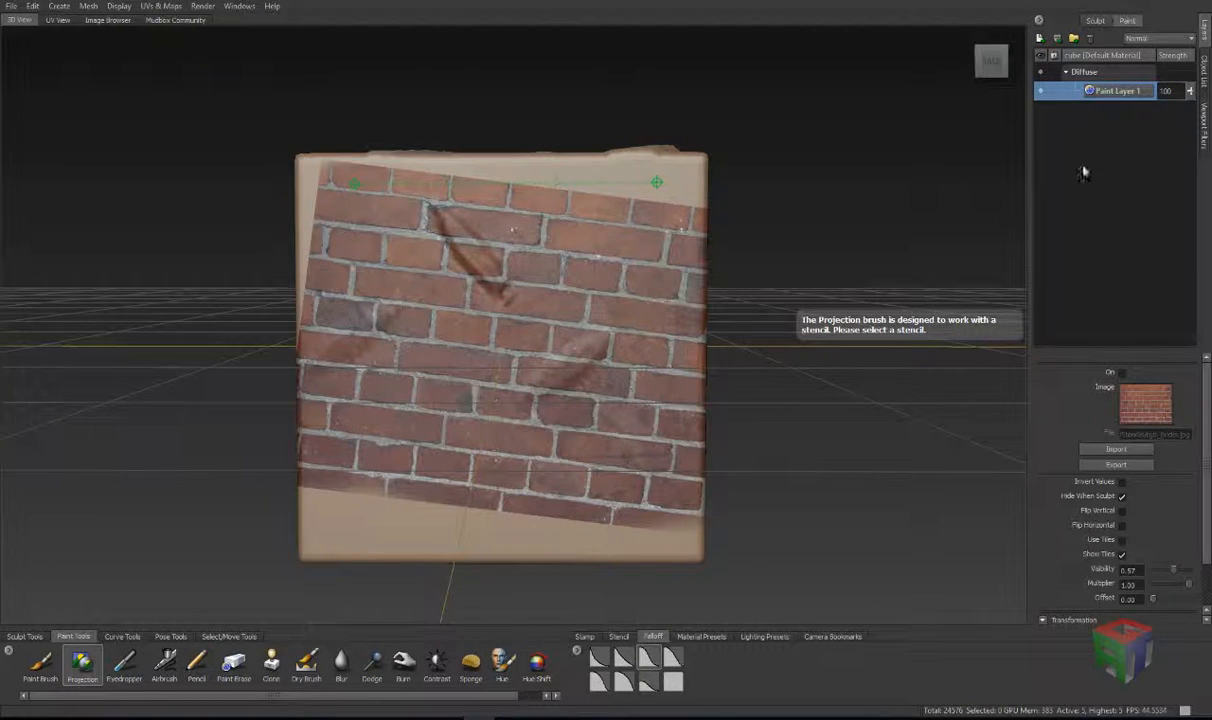
left_click(13, 9)
left_click(19, 22)
left_click(606, 371)
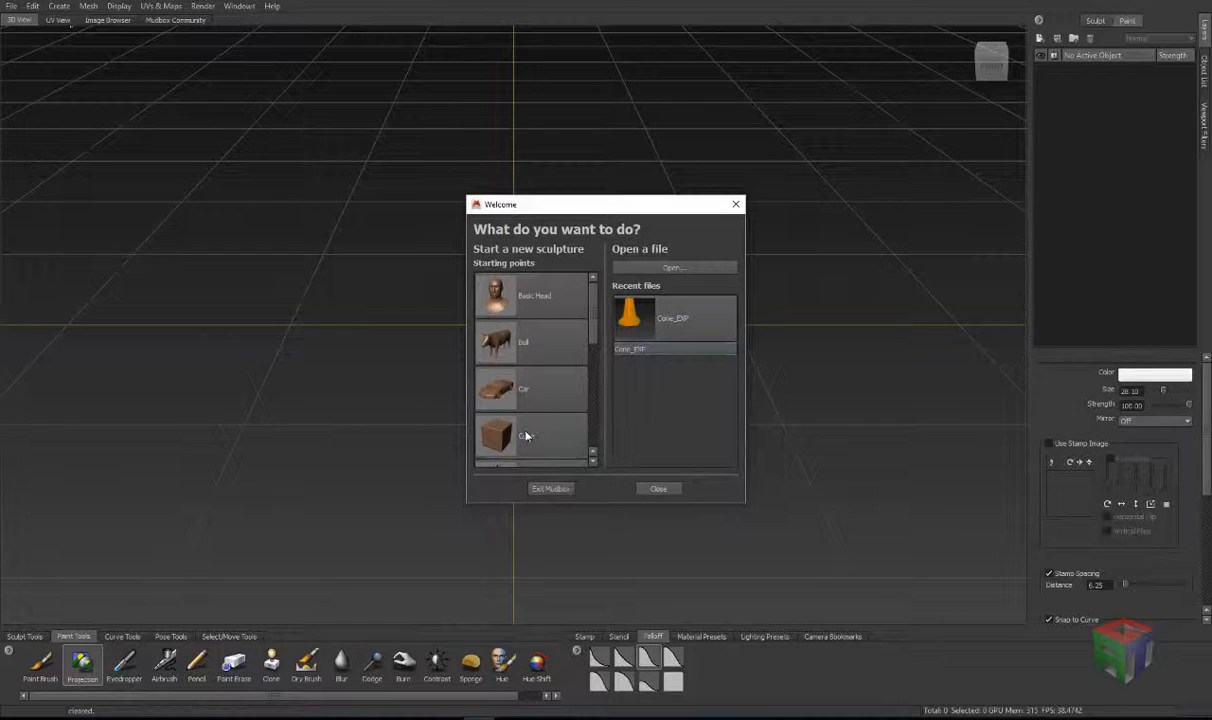
left_click(526, 436)
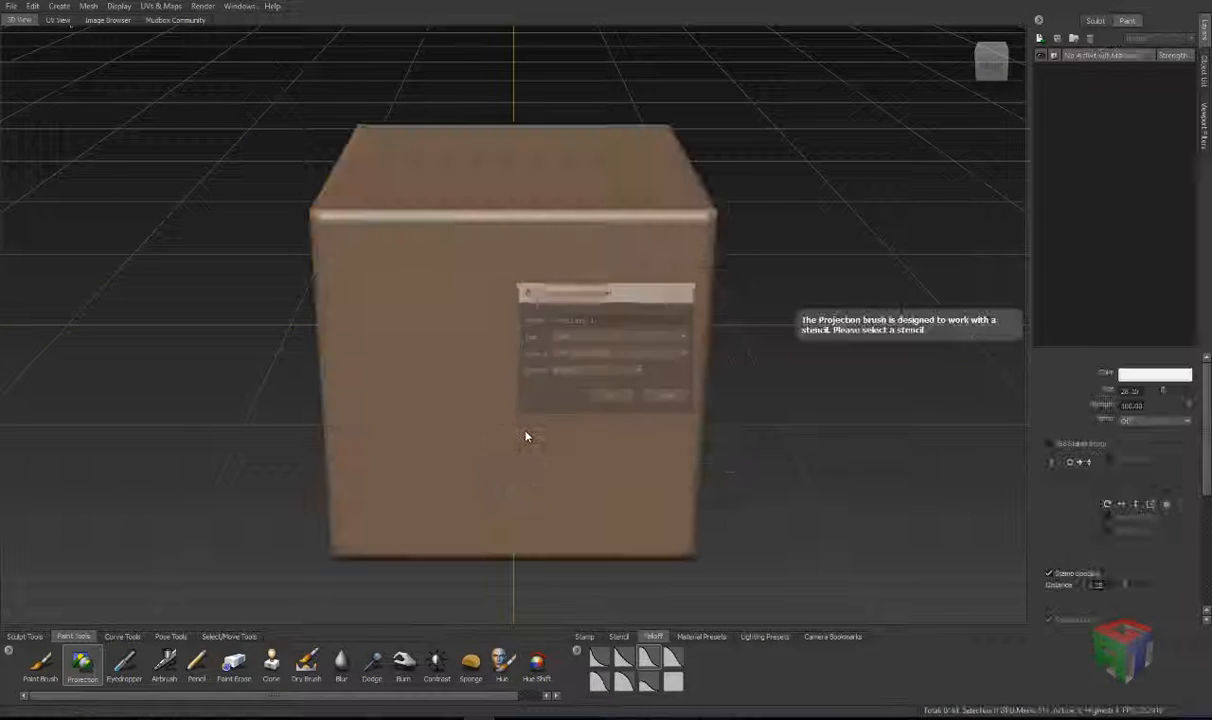
left_click(662, 397)
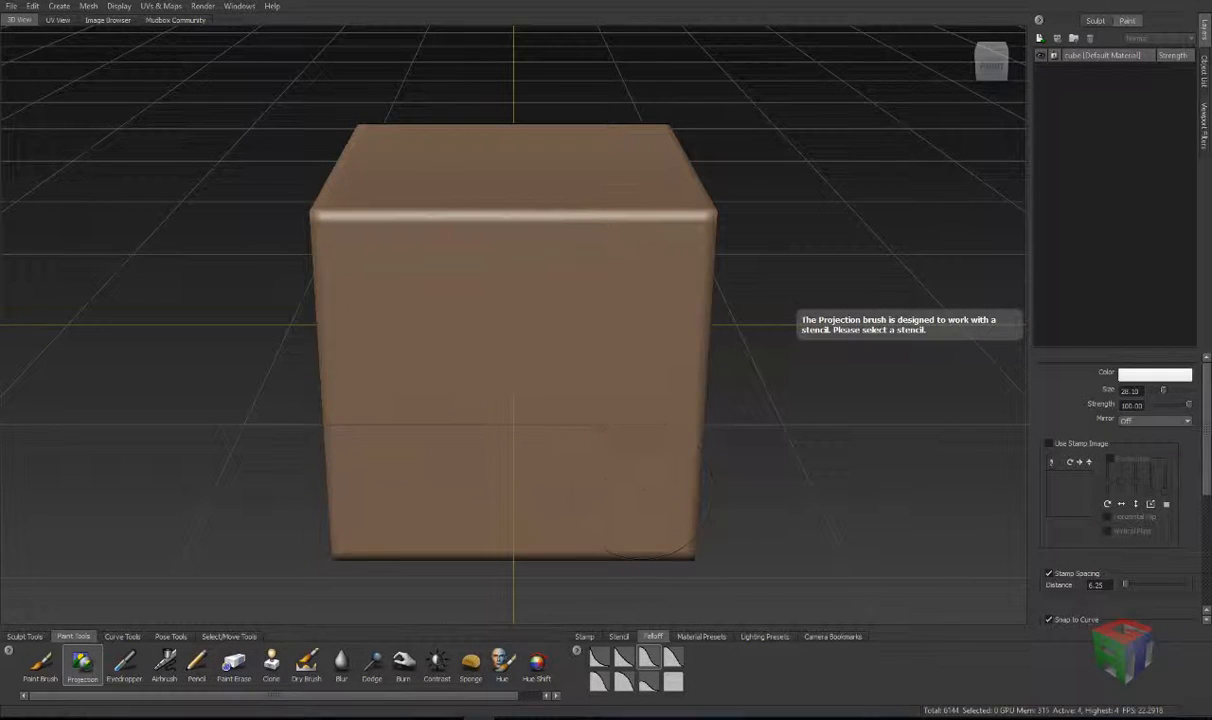
Step: Select the Sculpt brush and set its size to 14 and strength to about 21
left_click_drag(526, 455, 526, 391, "alt")
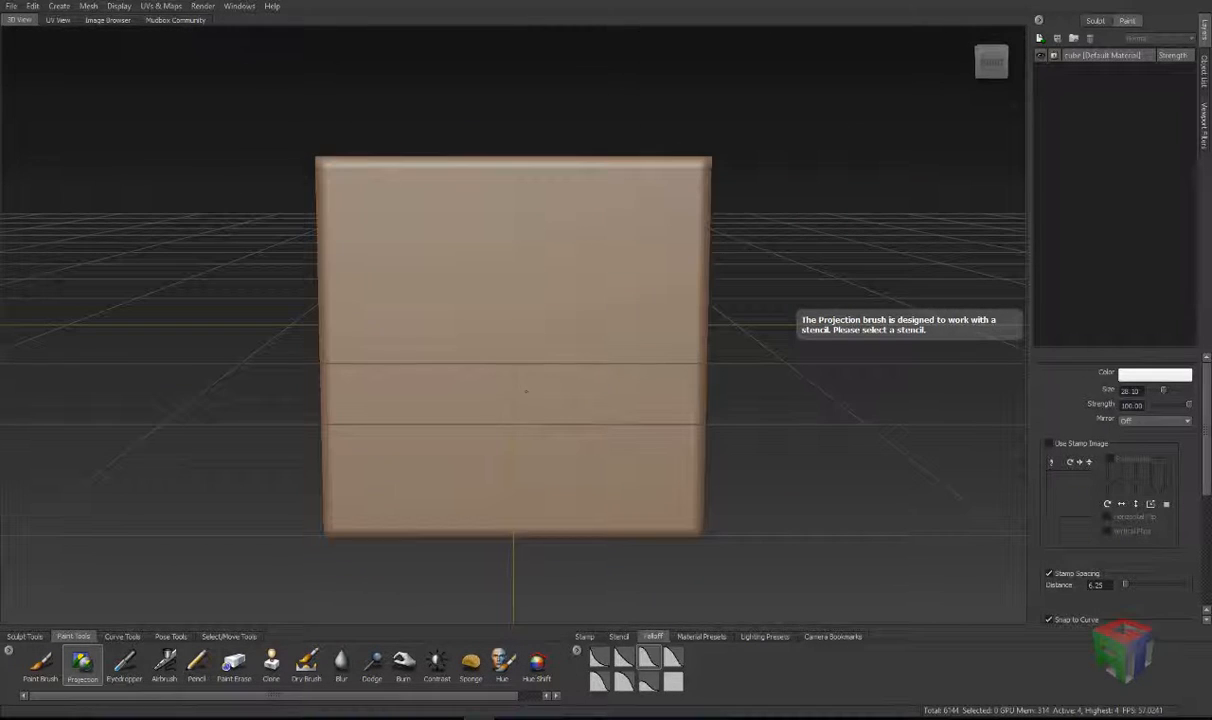
left_click(24, 636)
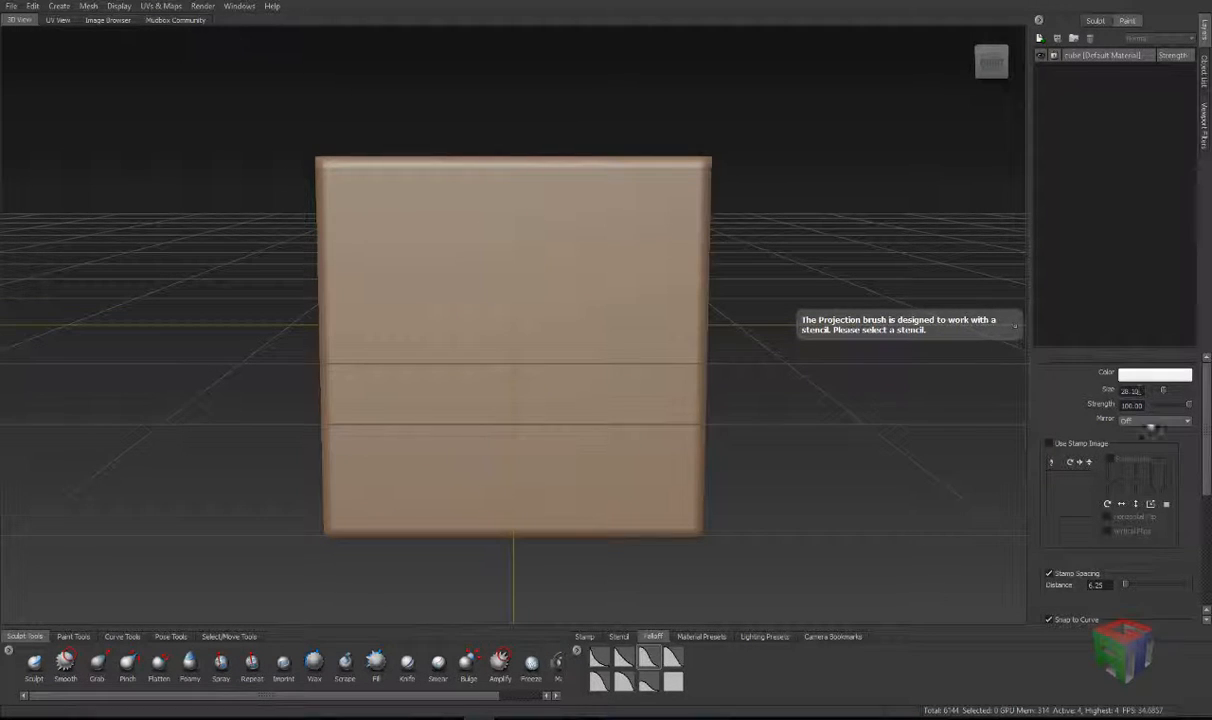
left_click(35, 661)
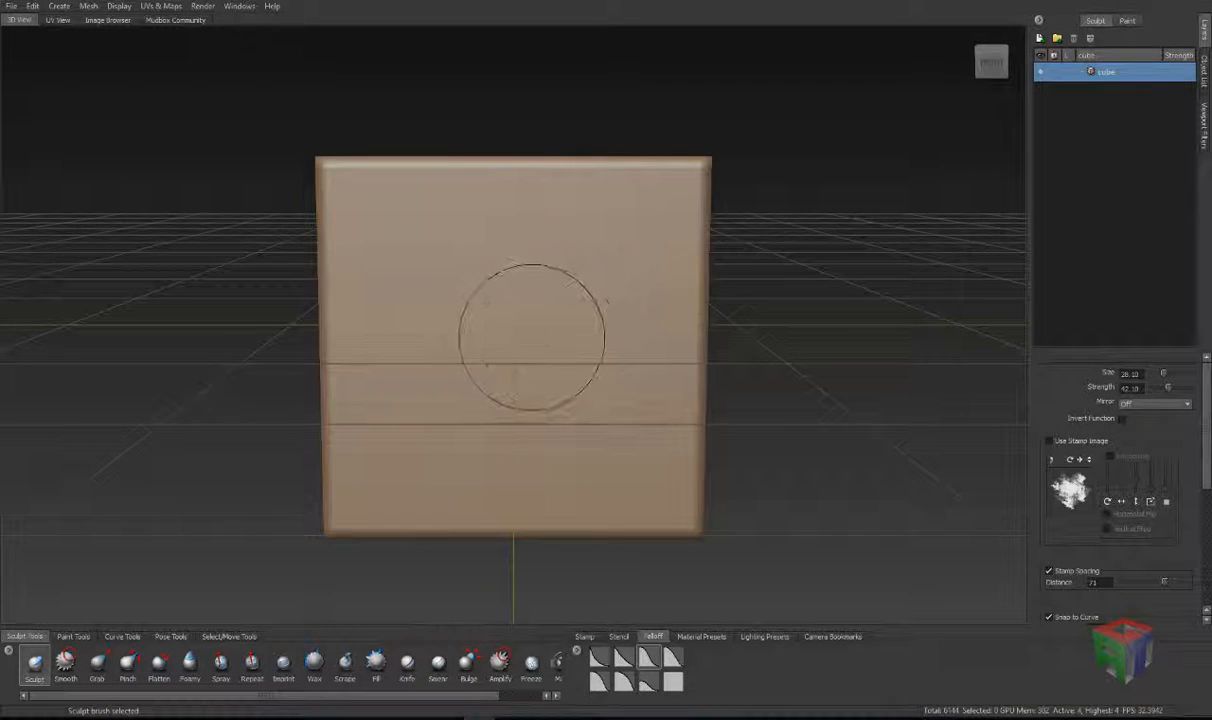
left_click_drag(1165, 376, 1160, 376)
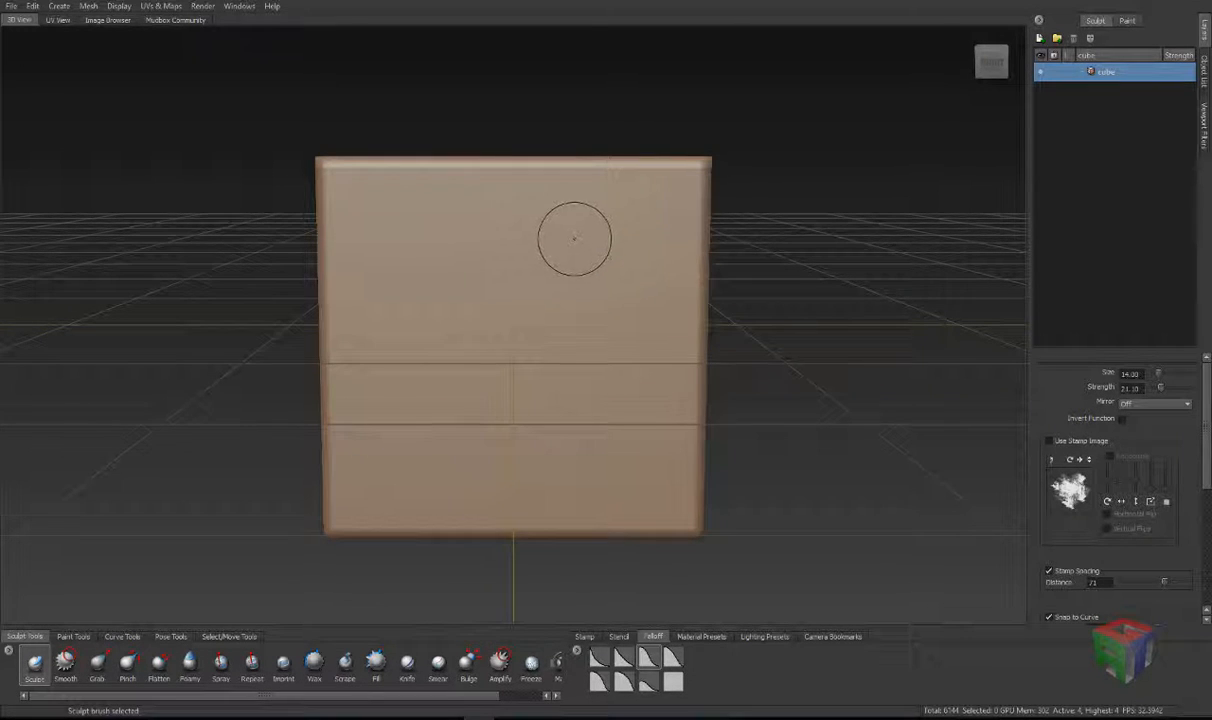
Step: Try a vertical stroke on the cube's front face, undo it, and add a new subdivision level to the mesh
mouse_move(570, 232)
left_mouse_down()
mouse_move(579, 319)
mouse_move(568, 474)
left_mouse_up()
key("ctrl+z")
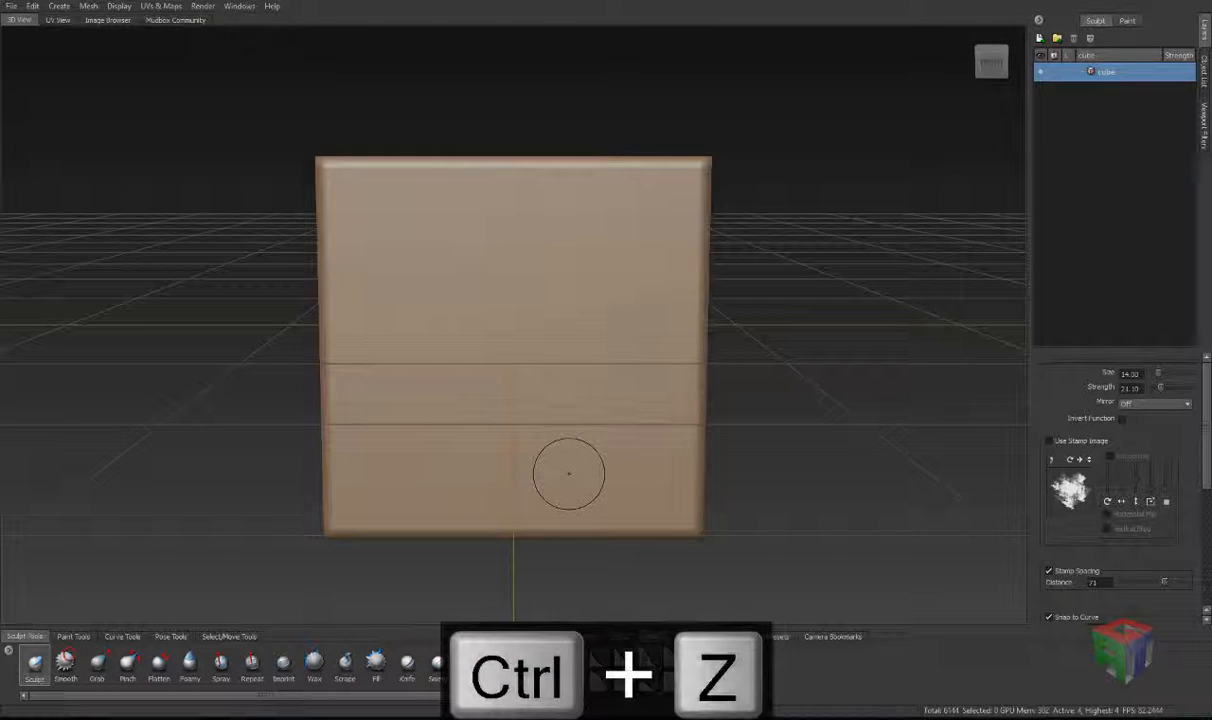
left_click(88, 6)
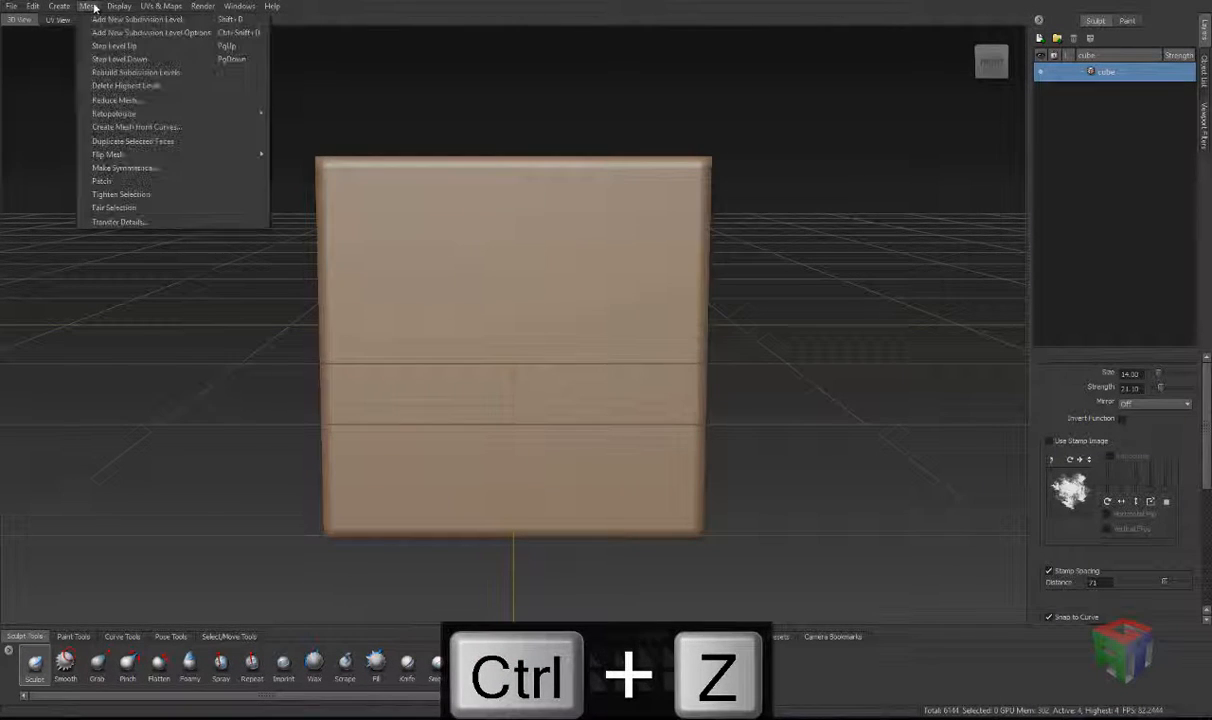
left_click(106, 20)
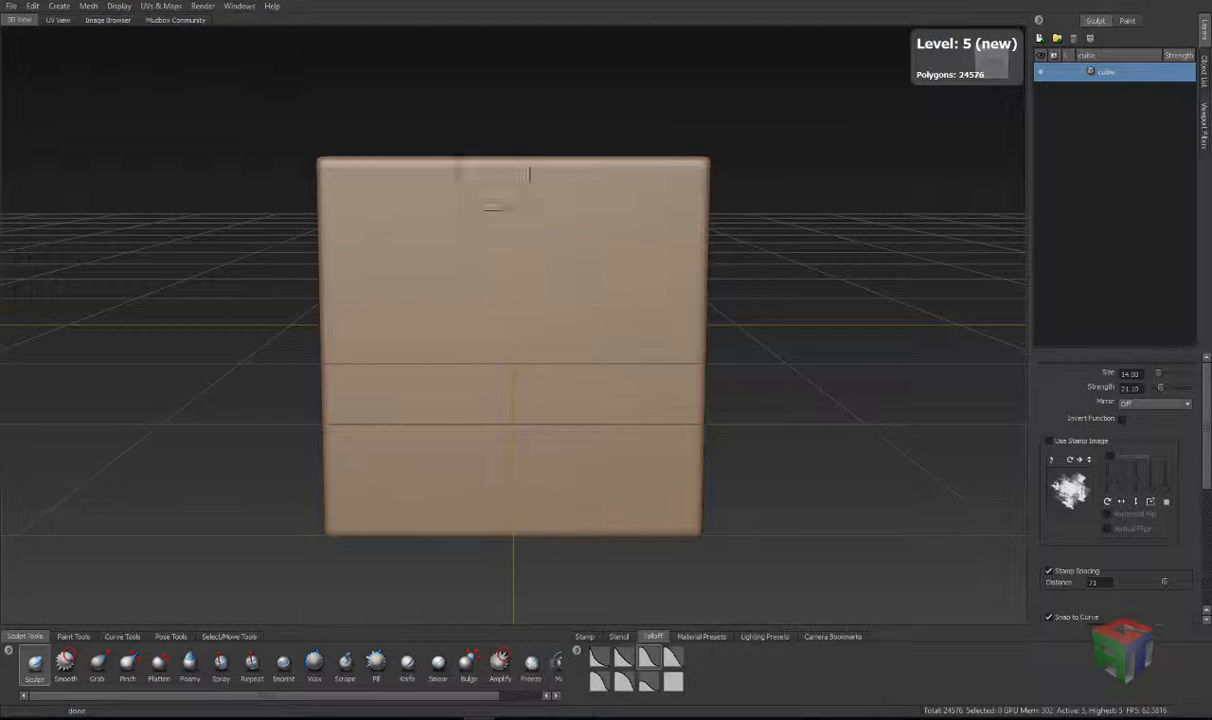
Step: Compare diagonal strokes on the front face with stamp spacing distances of 71 and 28, undoing earlier strokes and keeping the last
left_click_drag(598, 212, 448, 475)
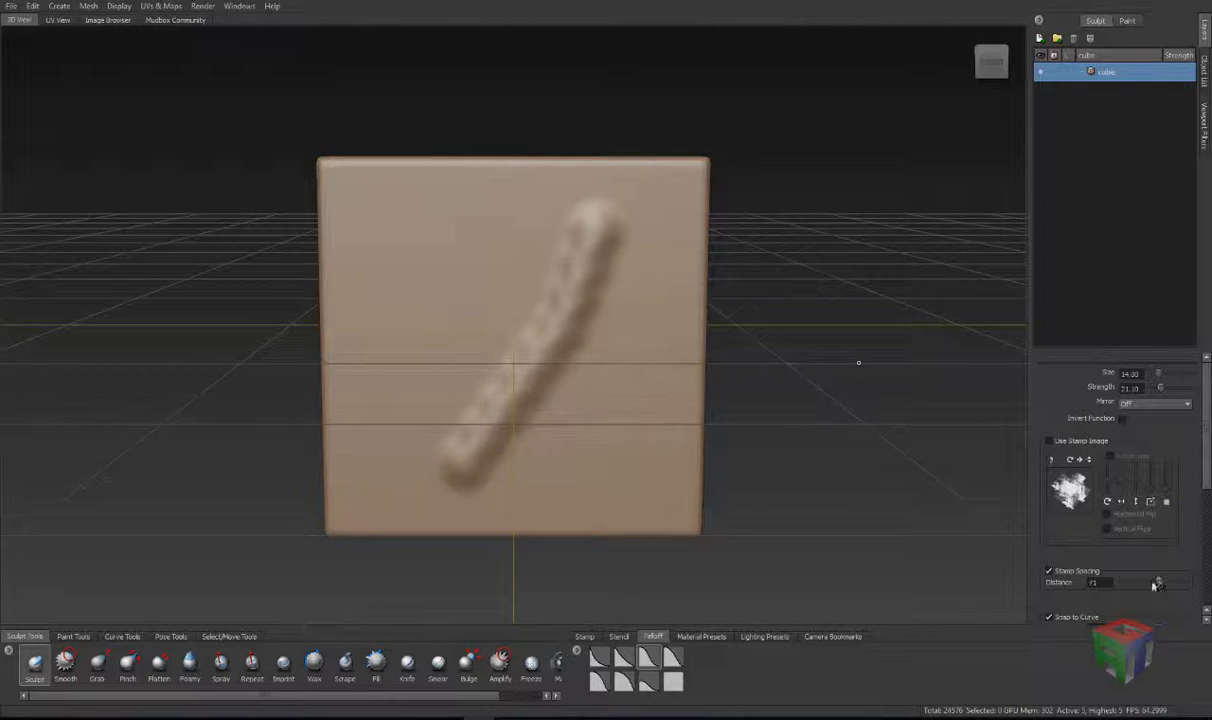
key("ctrl+z")
mouse_move(595, 236)
left_mouse_down()
mouse_move(566, 302)
mouse_move(403, 452)
left_mouse_up()
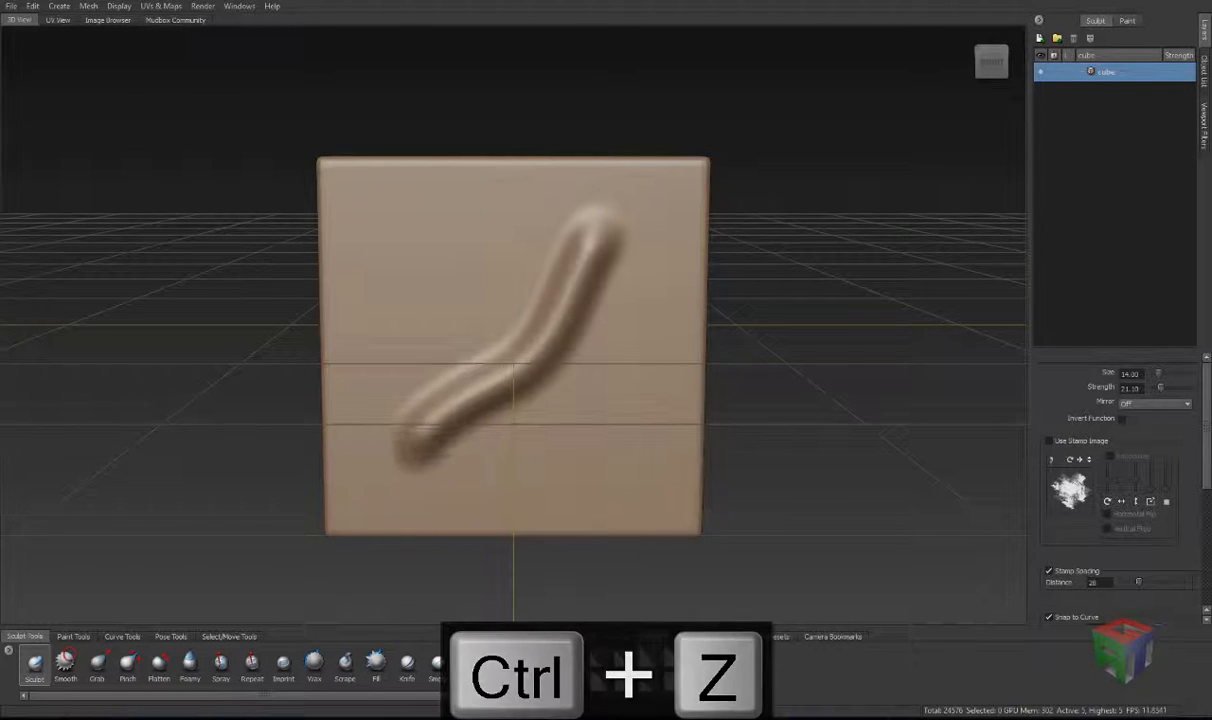
key("ctrl+z")
mouse_move(595, 258)
left_mouse_down("alt")
mouse_move(603, 197)
mouse_move(500, 319)
mouse_move(440, 450)
left_mouse_up("alt")
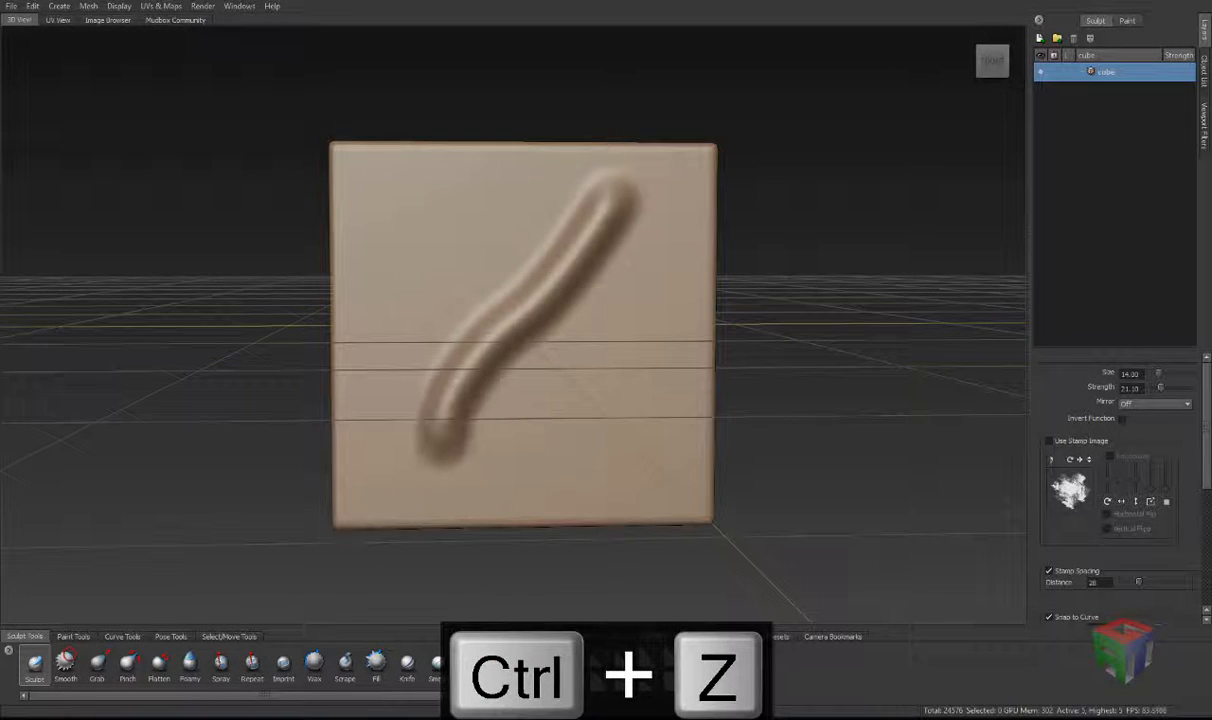
left_click_drag(620, 250, 415, 385, "alt")
mouse_move(490, 322)
left_mouse_down("alt")
mouse_move(540, 310)
mouse_move(660, 240)
mouse_move(680, 200)
left_mouse_up("alt")
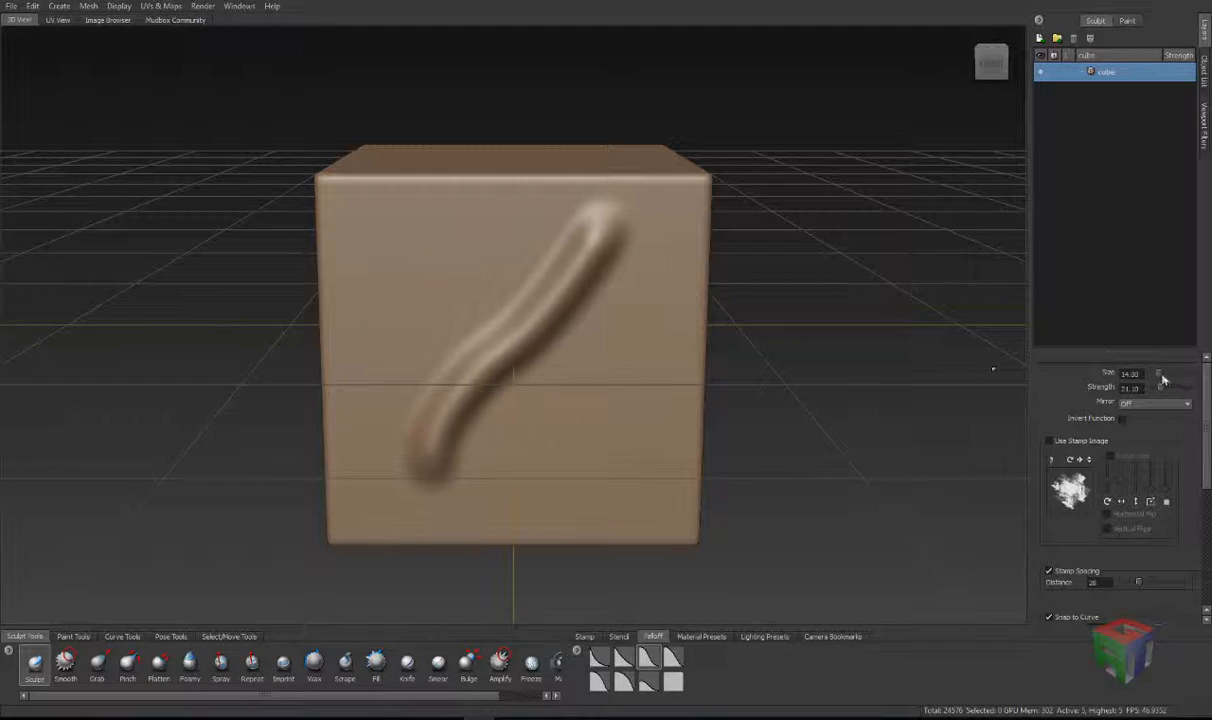
Step: Raise the brush strength to about 71.9, try another diagonal stroke, and undo both strokes on the front face
left_click_drag(1162, 391, 1179, 389)
mouse_move(690, 256)
left_mouse_down()
mouse_move(515, 425)
mouse_move(478, 497)
mouse_move(487, 503)
left_mouse_up()
mouse_move(616, 413)
left_mouse_down("alt")
mouse_move(600, 510)
mouse_move(560, 545)
mouse_move(576, 410)
mouse_move(616, 398)
left_mouse_up("alt")
key("ctrl+z")
key("ctrl+z")
left_click_drag(582, 270, 611, 291, "alt")
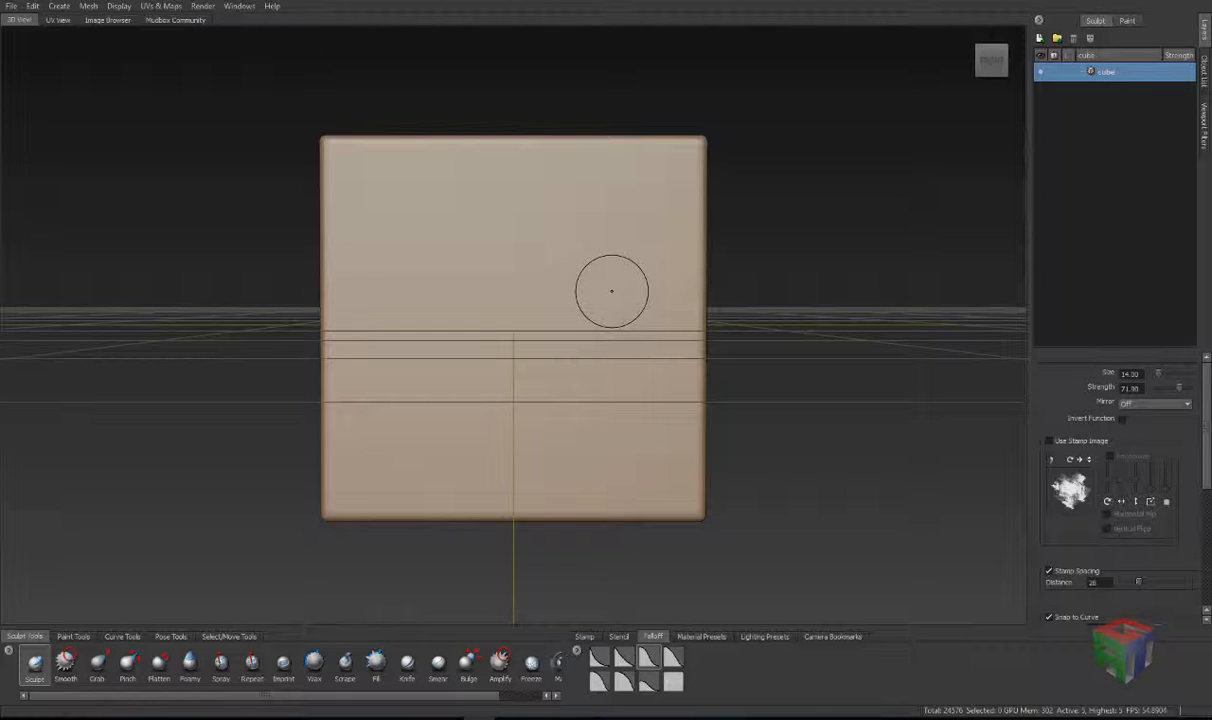
Step: Adjust the brush strength interactively to 79.73, try a curved stroke on the front face, and undo it
key("m")
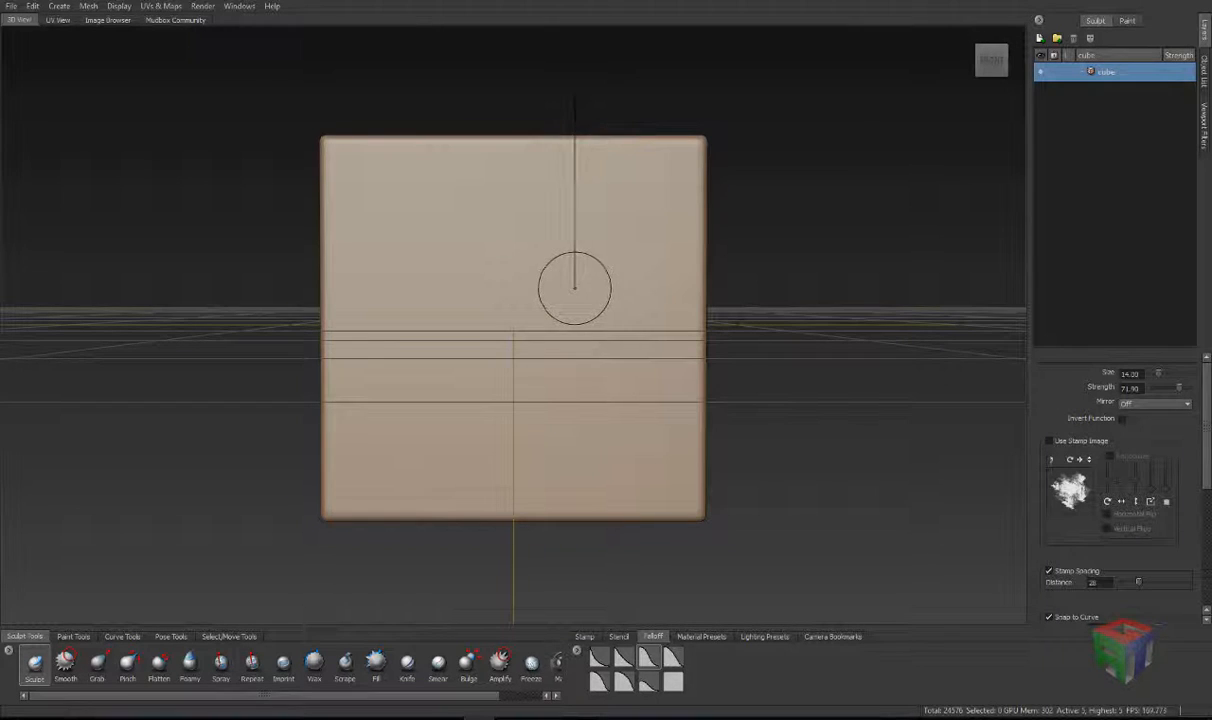
key("m")
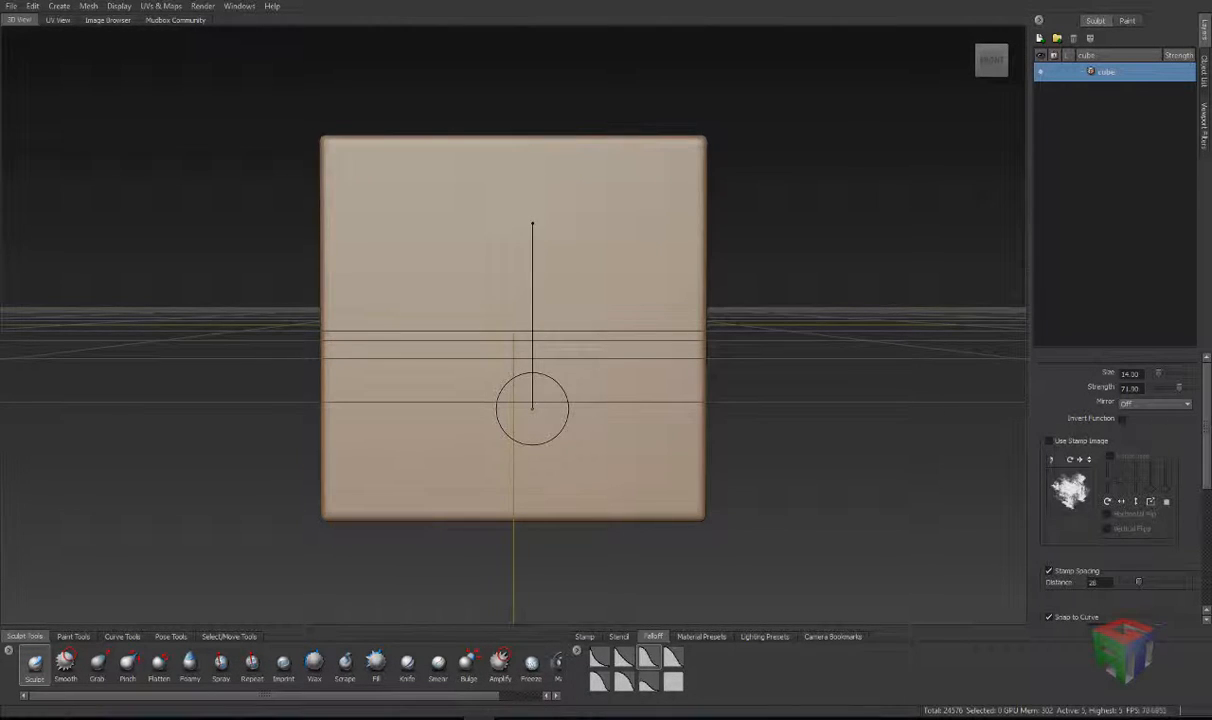
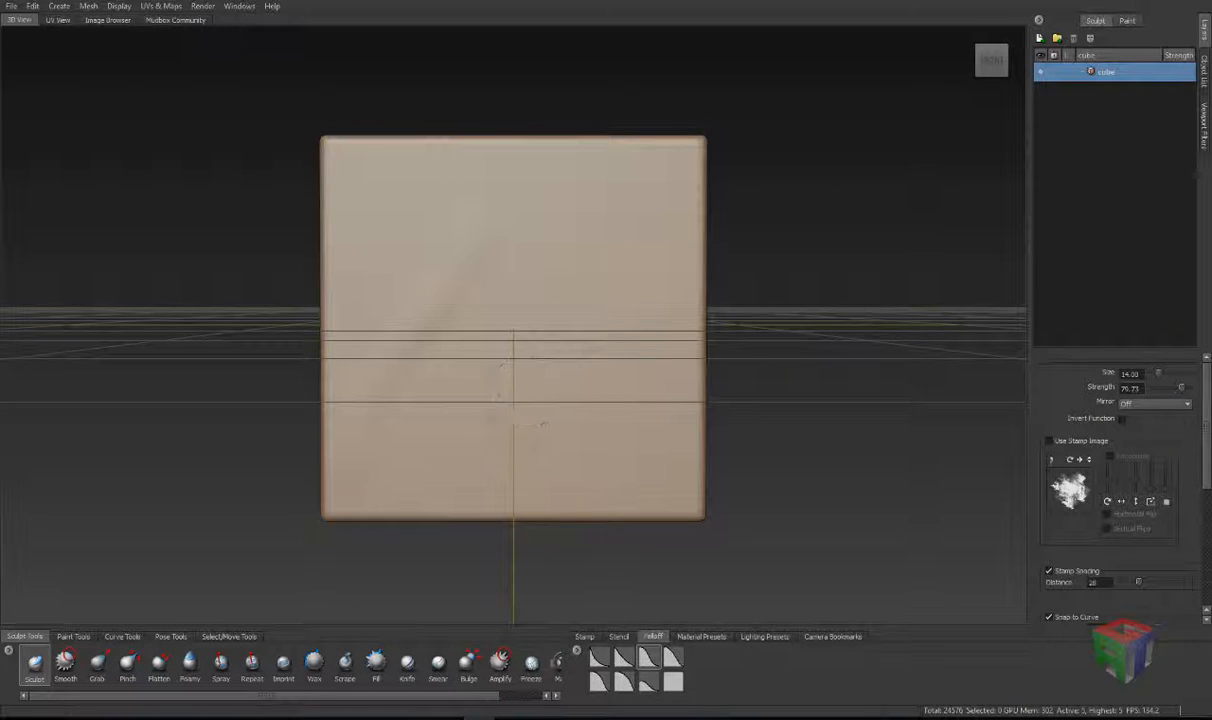
mouse_move(458, 428)
left_mouse_down()
mouse_move(575, 265)
mouse_move(642, 215)
left_mouse_up()
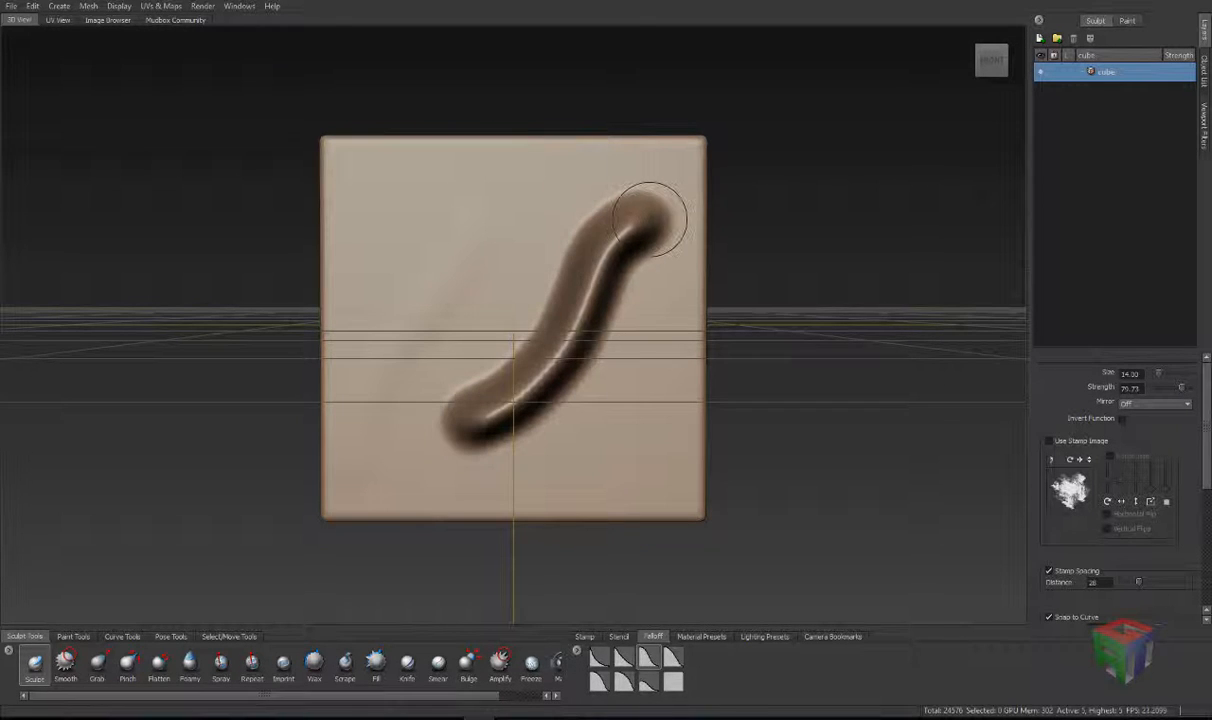
key("ctrl+z")
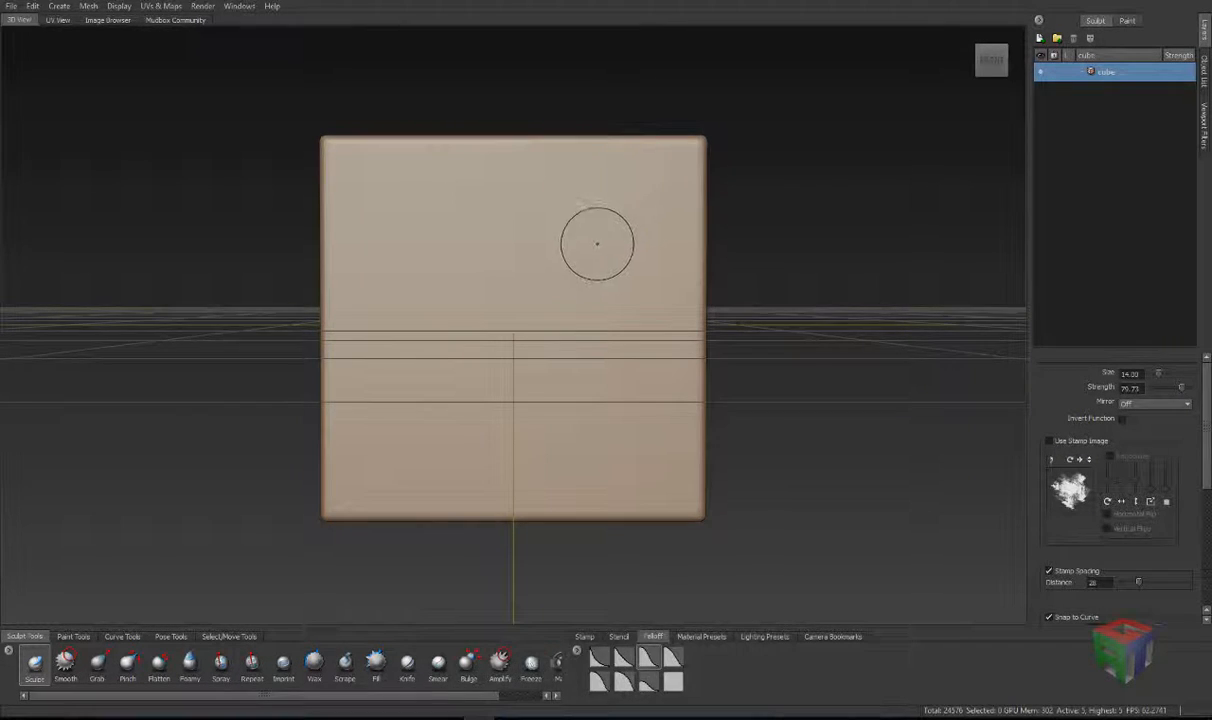
Step: Adjust the brush interactively to size 11.57 and strength 58.22, and sculpt a vertical stroke near the front face's right edge
key("b")
mouse_move(527, 248)
left_mouse_down()
mouse_move(491, 248)
mouse_move(596, 245)
mouse_move(544, 245)
mouse_move(565, 245)
left_mouse_up()
key("b")
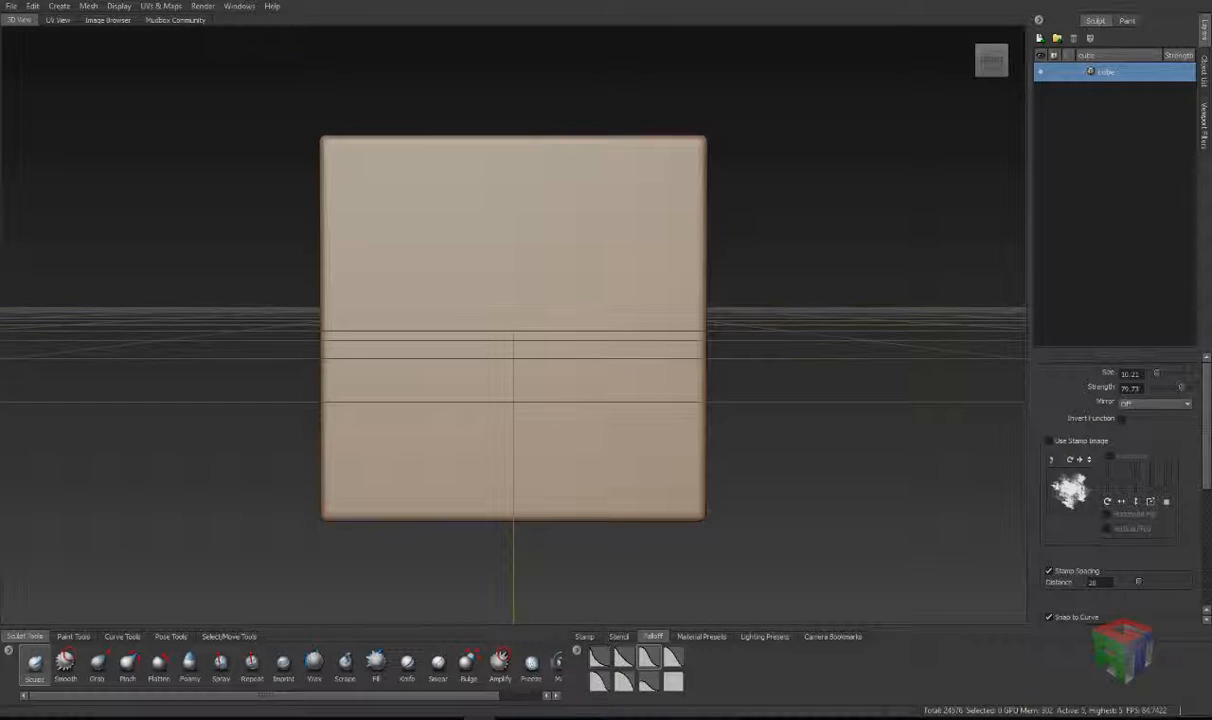
left_click_drag(555, 235, 586, 307, "alt")
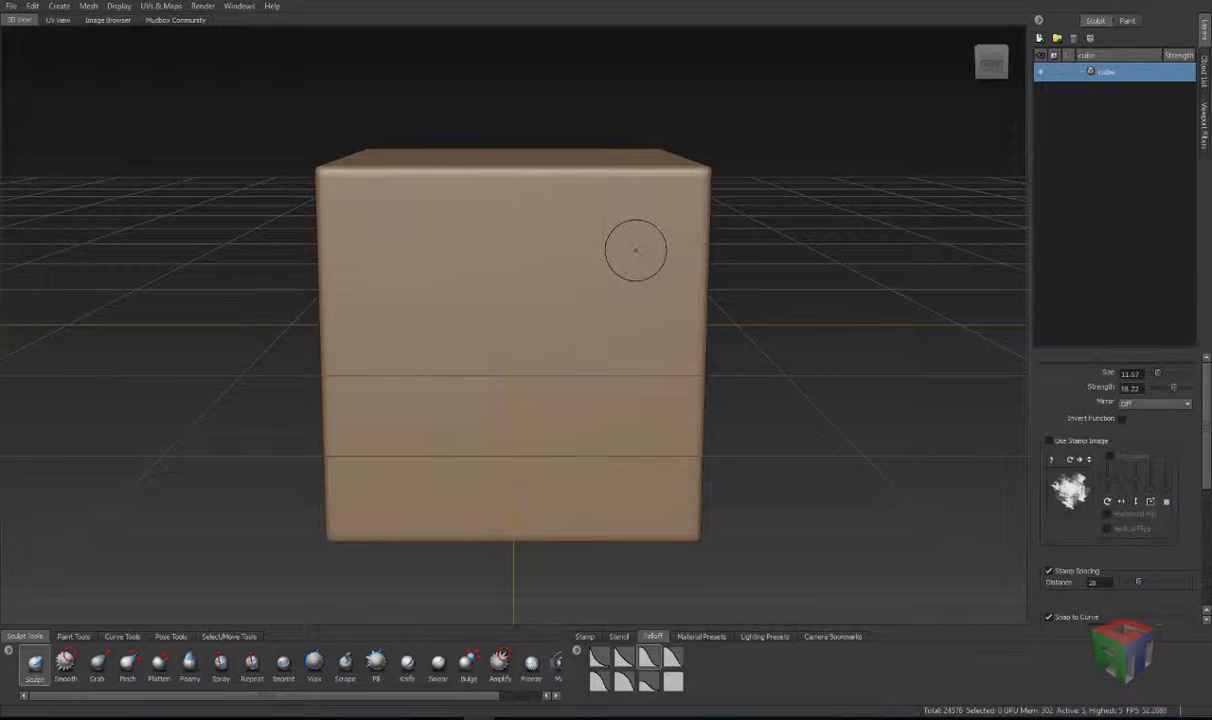
left_click_drag(632, 231, 607, 497)
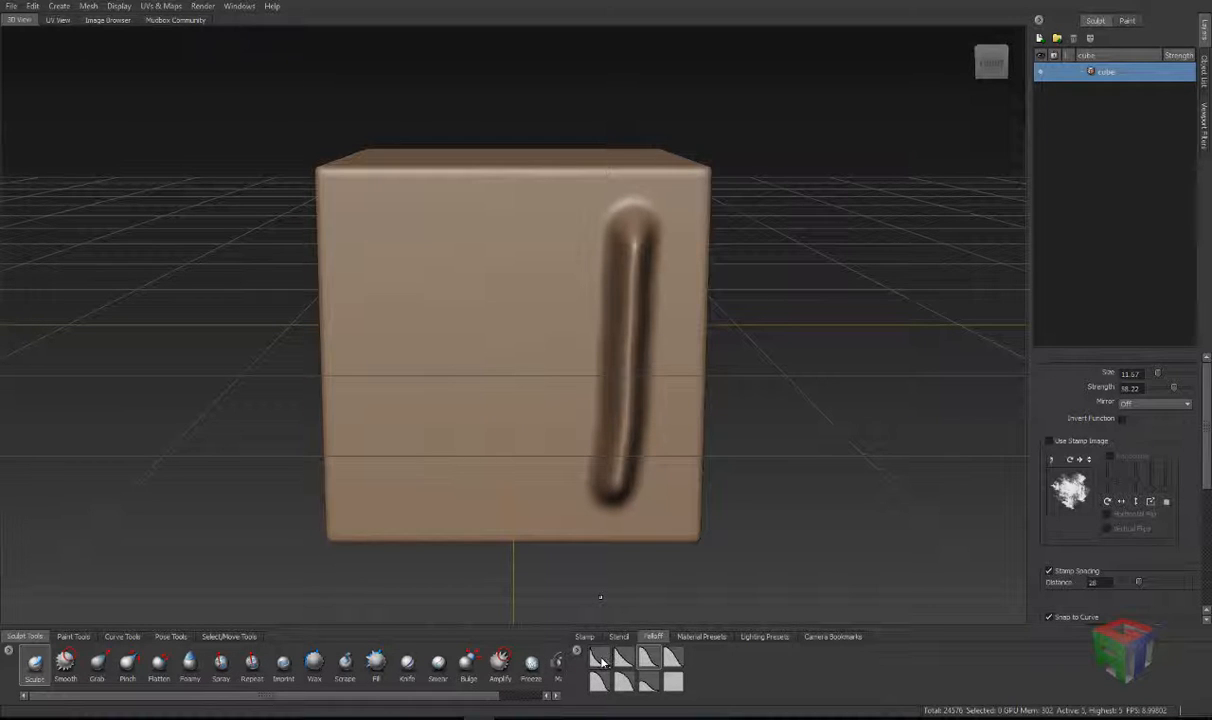
Step: Choose the first falloff preset, try a vertical stroke on the left half of the front face, and undo it
left_click(600, 659)
left_click_drag(449, 222, 460, 490)
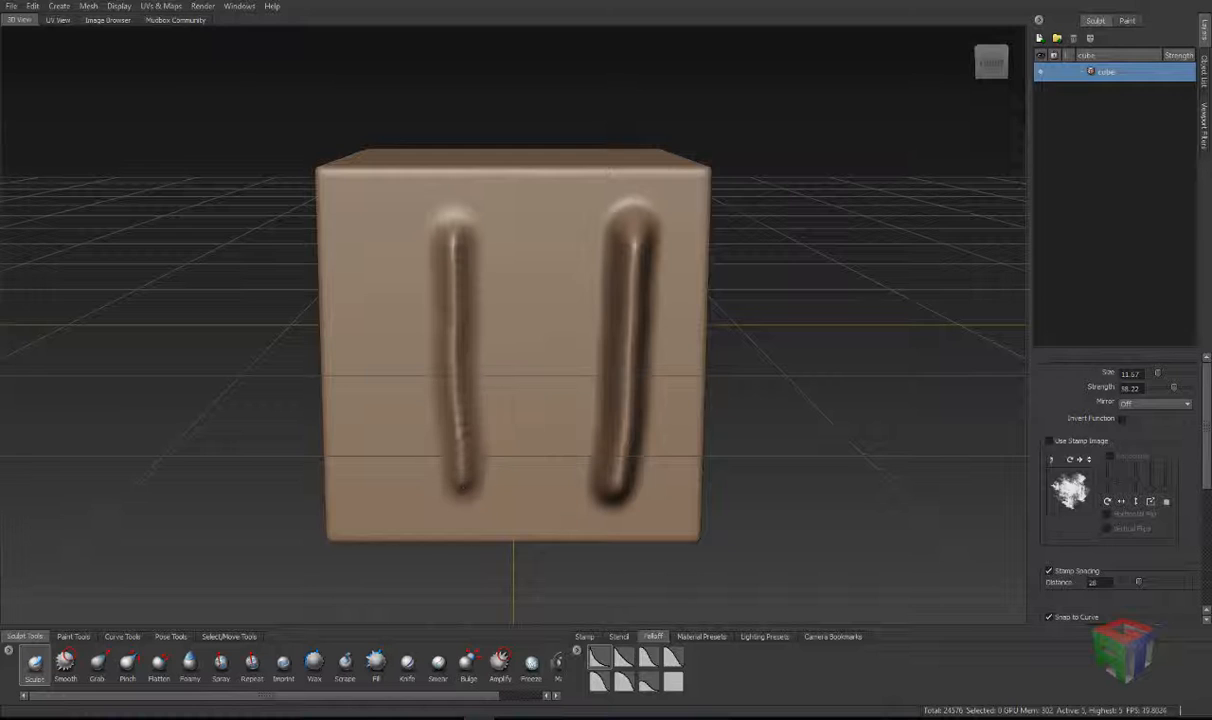
left_click_drag(484, 375, 480, 470, "alt")
key("ctrl+z")
key("ctrl+z")
key("ctrl+z")
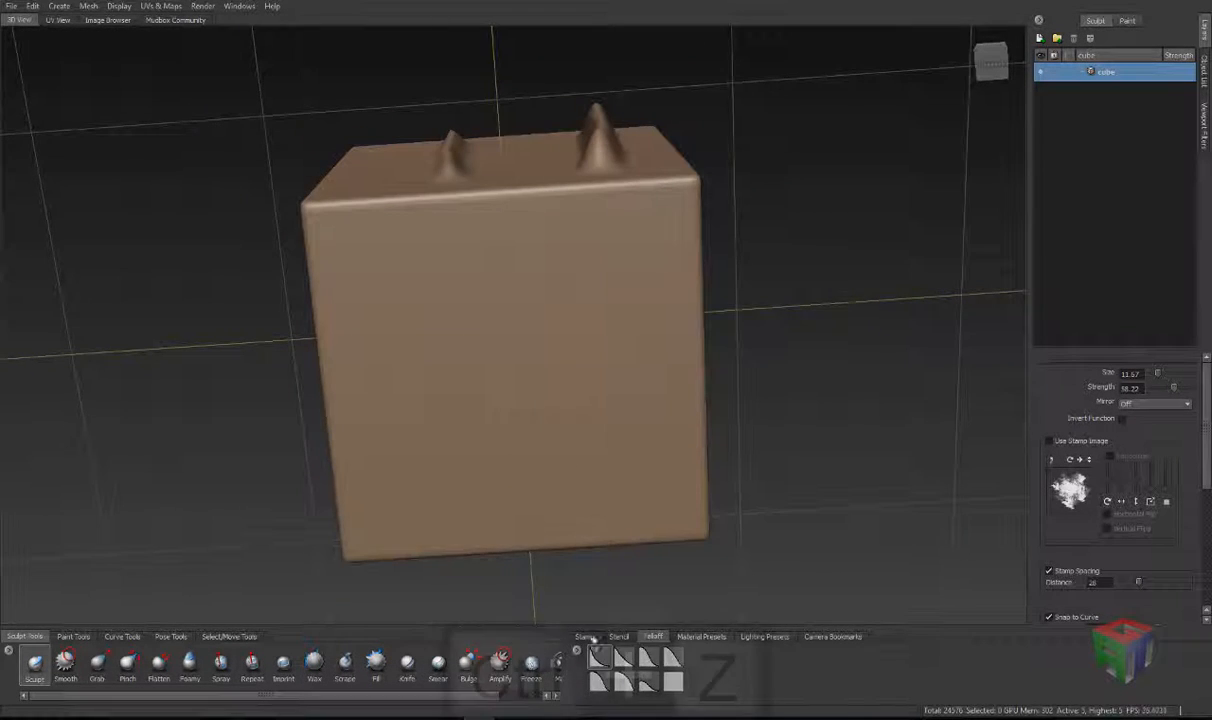
Step: Sculpt three parallel vertical strokes on the front face's left half, one with each of the first three falloff presets
left_click_drag(593, 588, 585, 343, "alt")
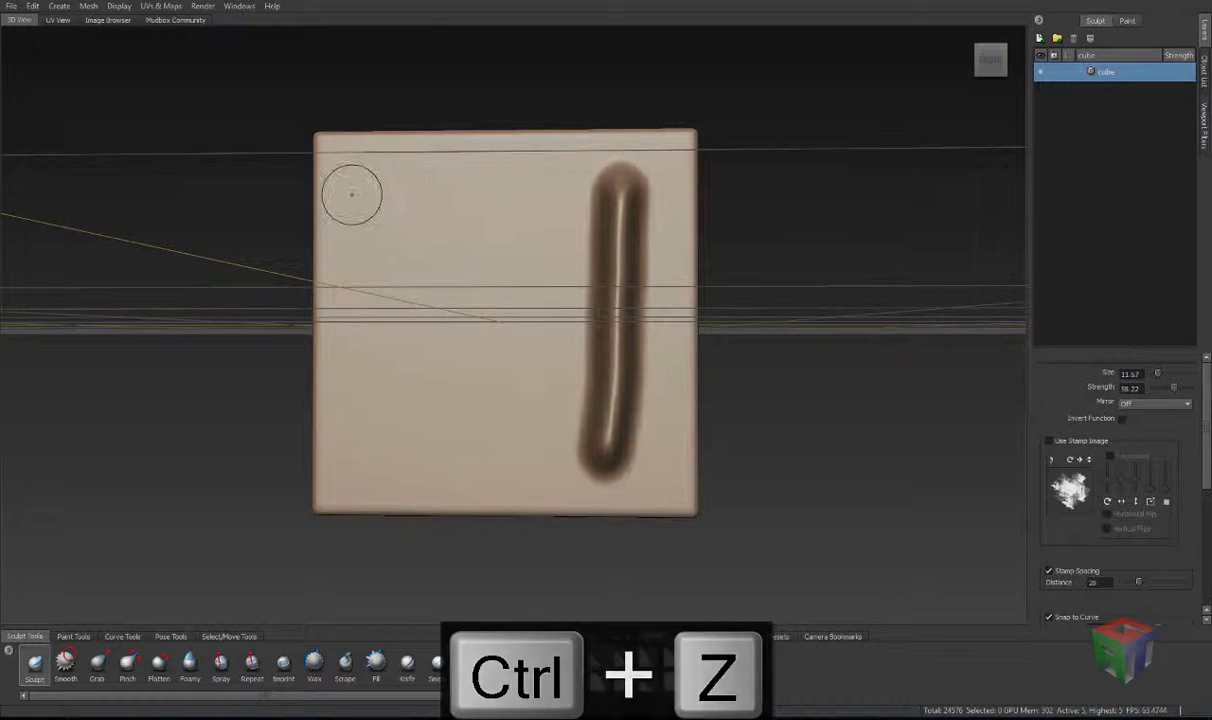
left_click_drag(352, 190, 349, 428)
left_click(623, 656)
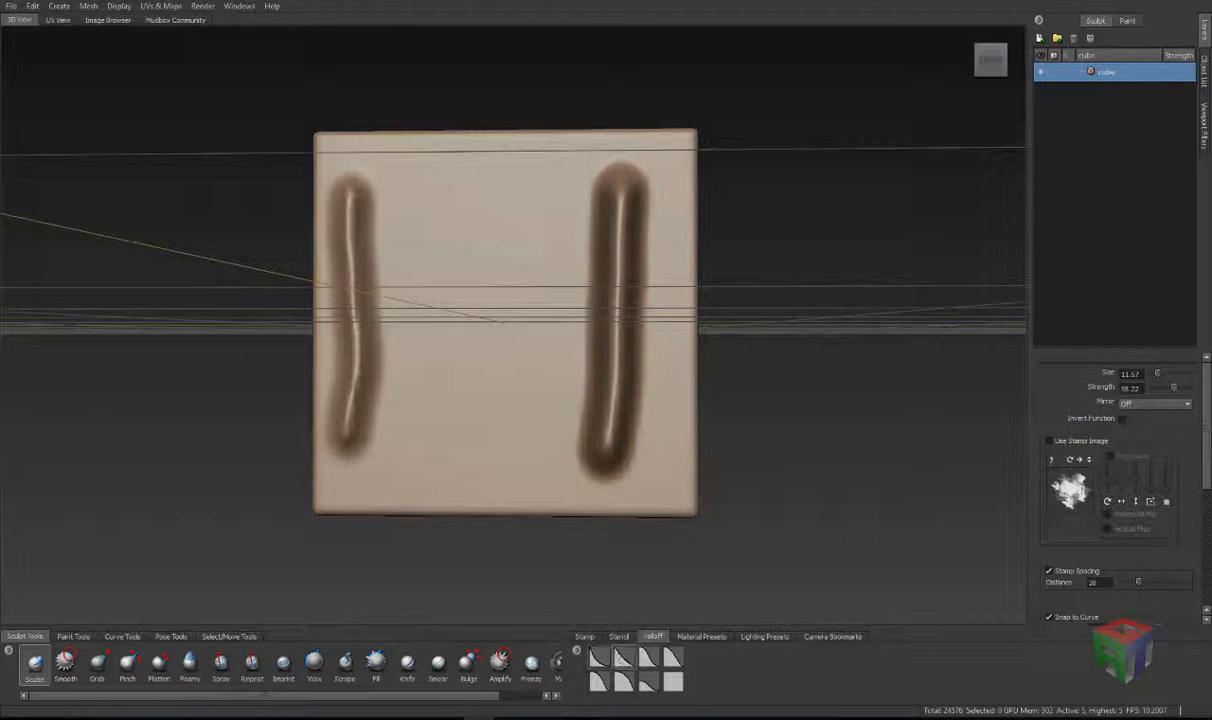
left_click_drag(413, 188, 411, 452)
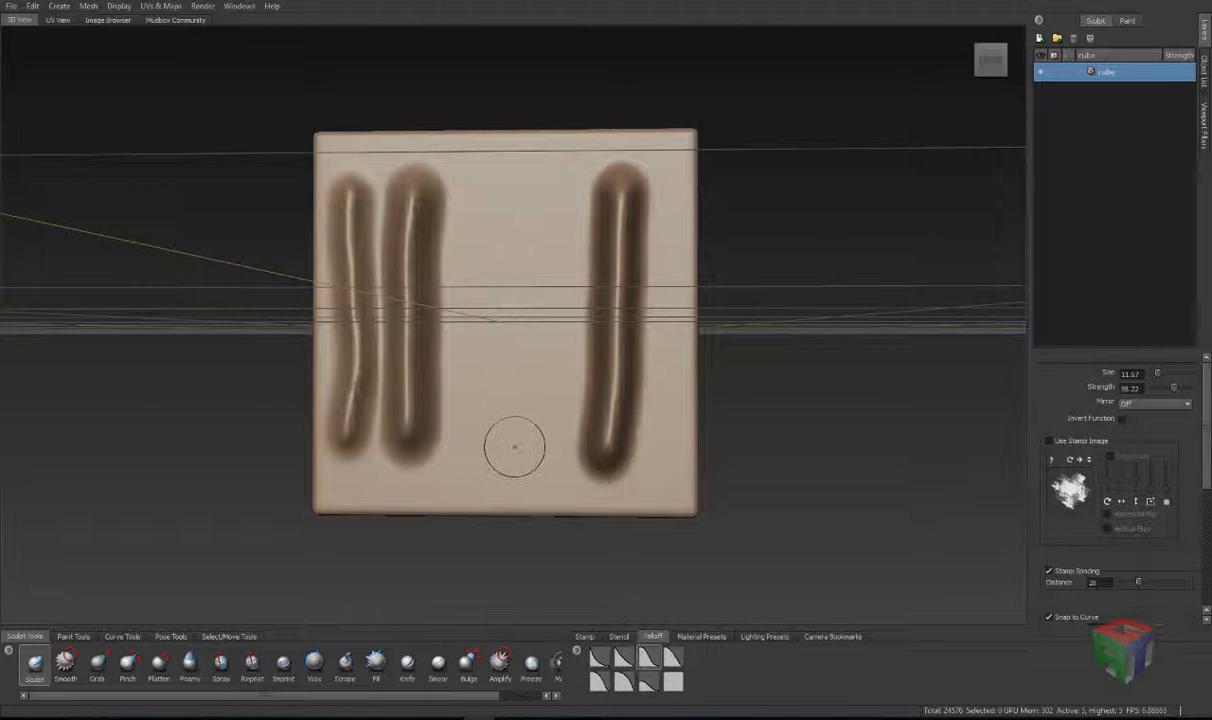
left_click_drag(464, 195, 462, 450)
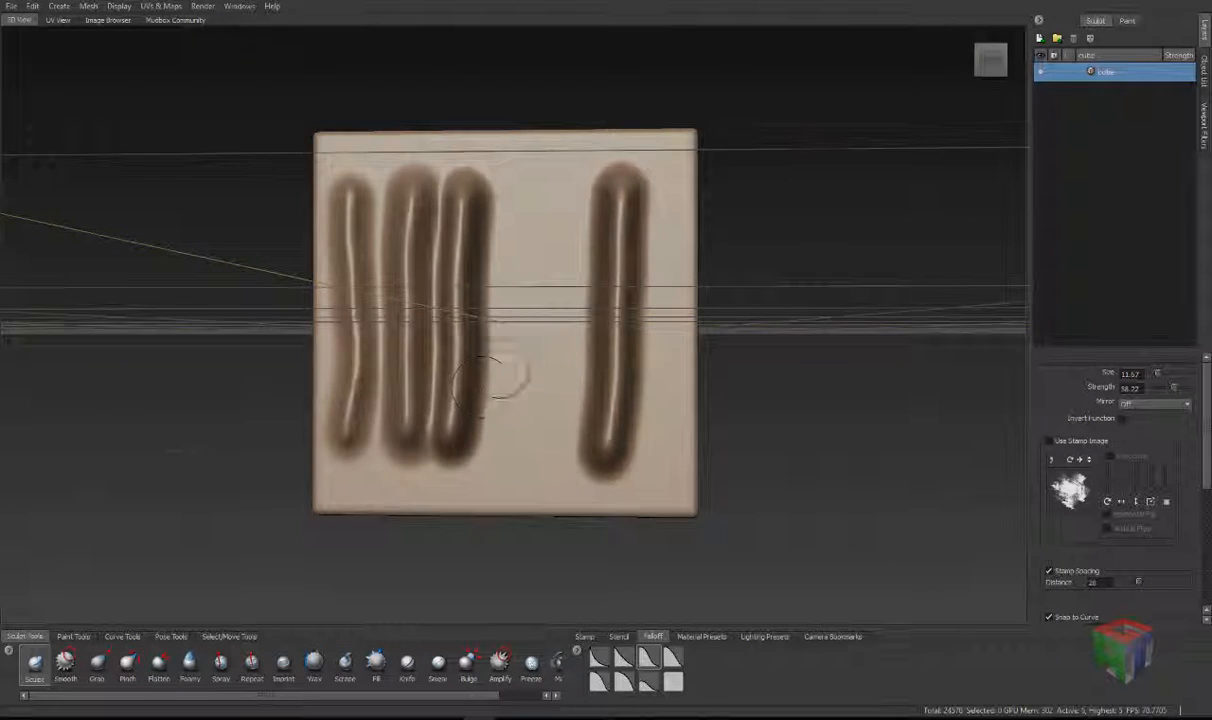
left_click_drag(481, 362, 469, 232, "alt")
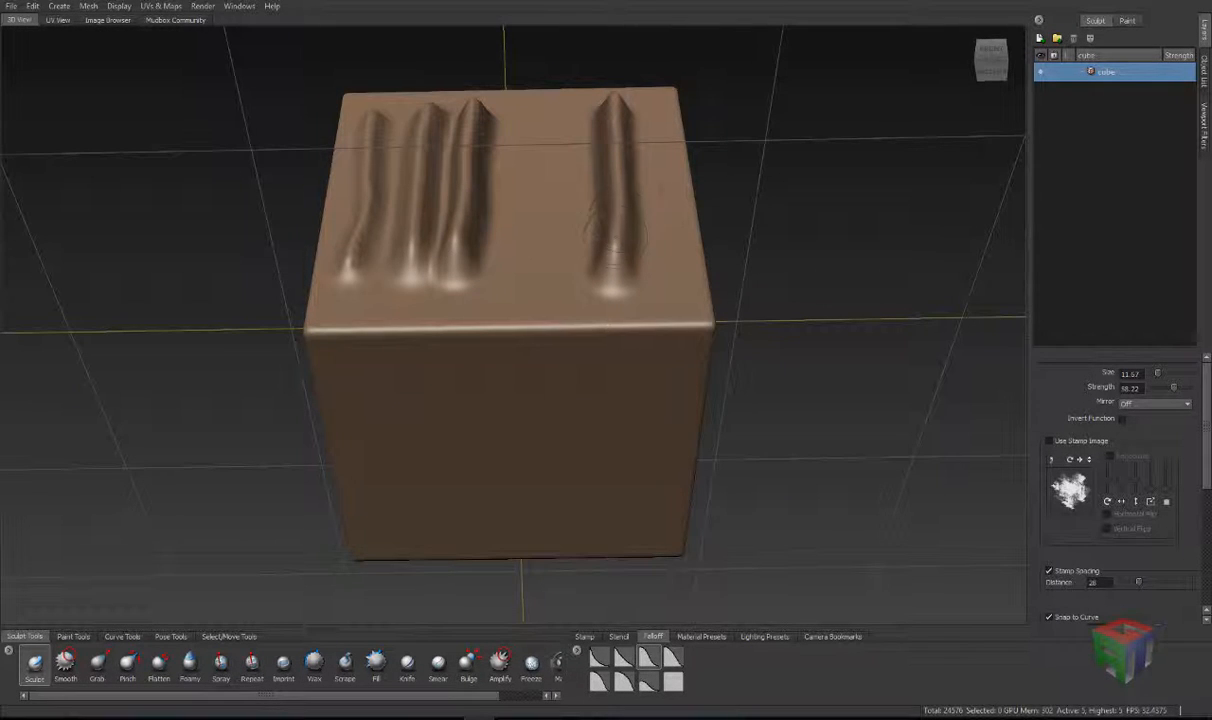
Step: Sculpt three more vertical strokes across the front face's right half using the fourth, fifth and sixth falloff presets
left_click(672, 662)
left_click_drag(554, 125, 549, 235, "alt")
mouse_move(530, 152)
left_mouse_down()
mouse_move(524, 393)
mouse_move(506, 433)
left_mouse_up()
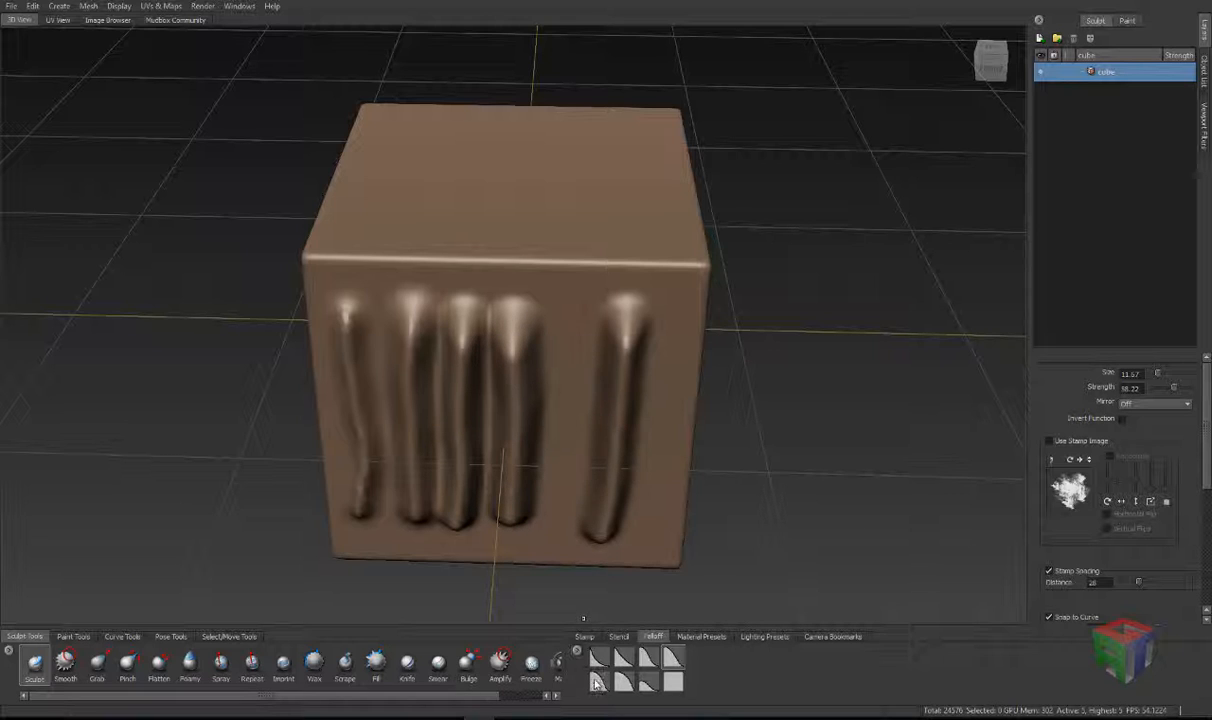
left_click_drag(573, 319, 558, 452)
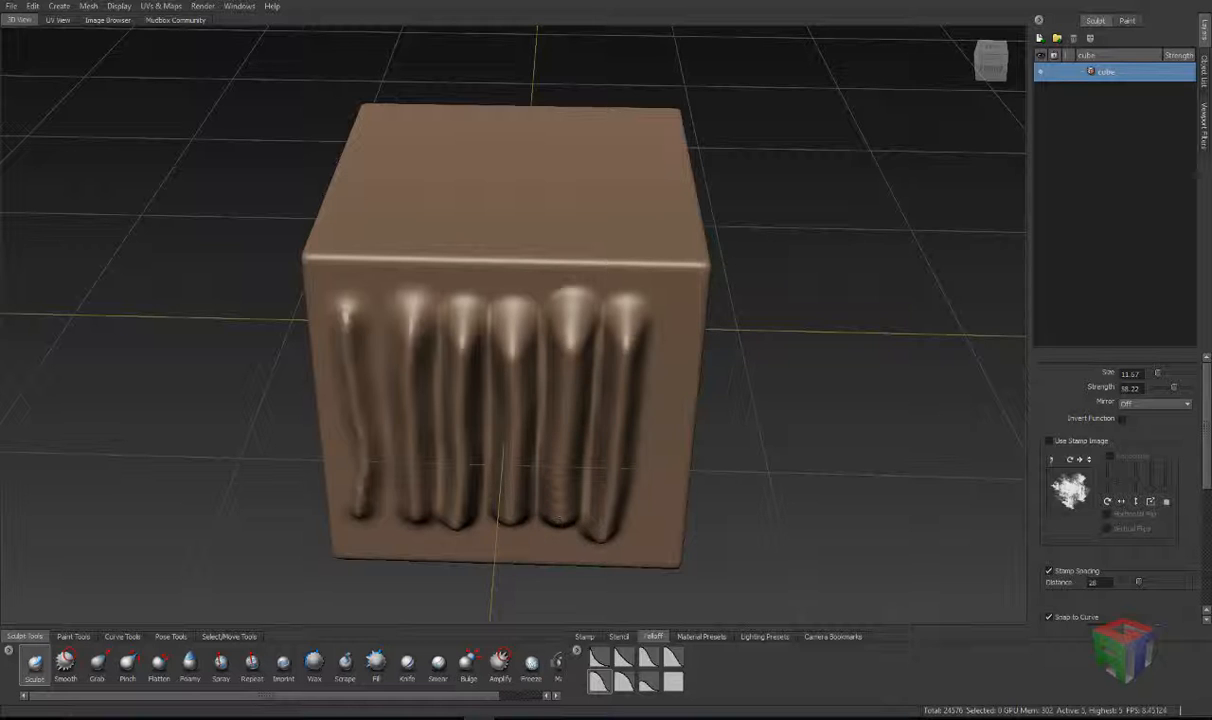
mouse_move(530, 497)
left_mouse_down("alt")
mouse_move(543, 318)
mouse_move(547, 441)
left_mouse_up("alt")
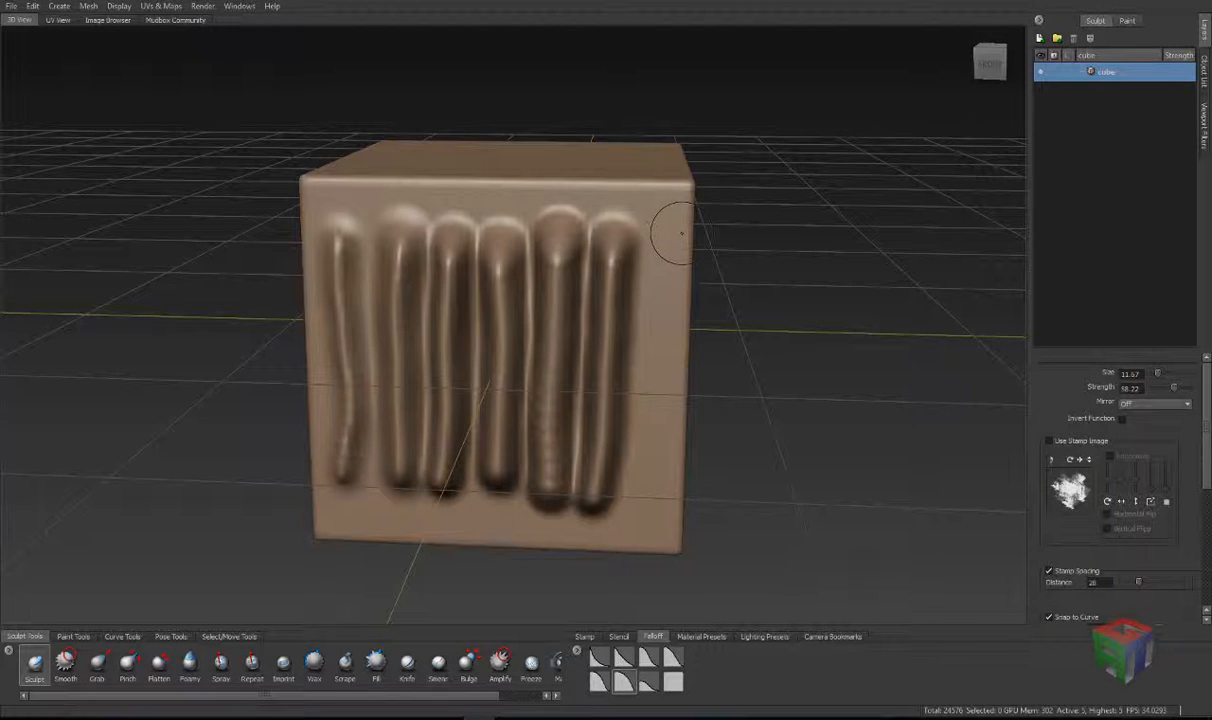
mouse_move(667, 228)
left_mouse_down()
mouse_move(630, 505)
mouse_move(590, 370)
mouse_move(470, 400)
mouse_move(455, 446)
left_mouse_up()
Step: Sculpt vertical strokes on the cube's adjacent side face with the seventh and eighth falloff presets
left_click(649, 683)
mouse_move(560, 150)
left_mouse_down("alt")
mouse_move(438, 203)
mouse_move(455, 432)
mouse_move(436, 444)
mouse_move(654, 380)
mouse_move(449, 322)
mouse_move(620, 430)
mouse_move(576, 311)
mouse_move(581, 343)
mouse_move(423, 348)
left_mouse_up("alt")
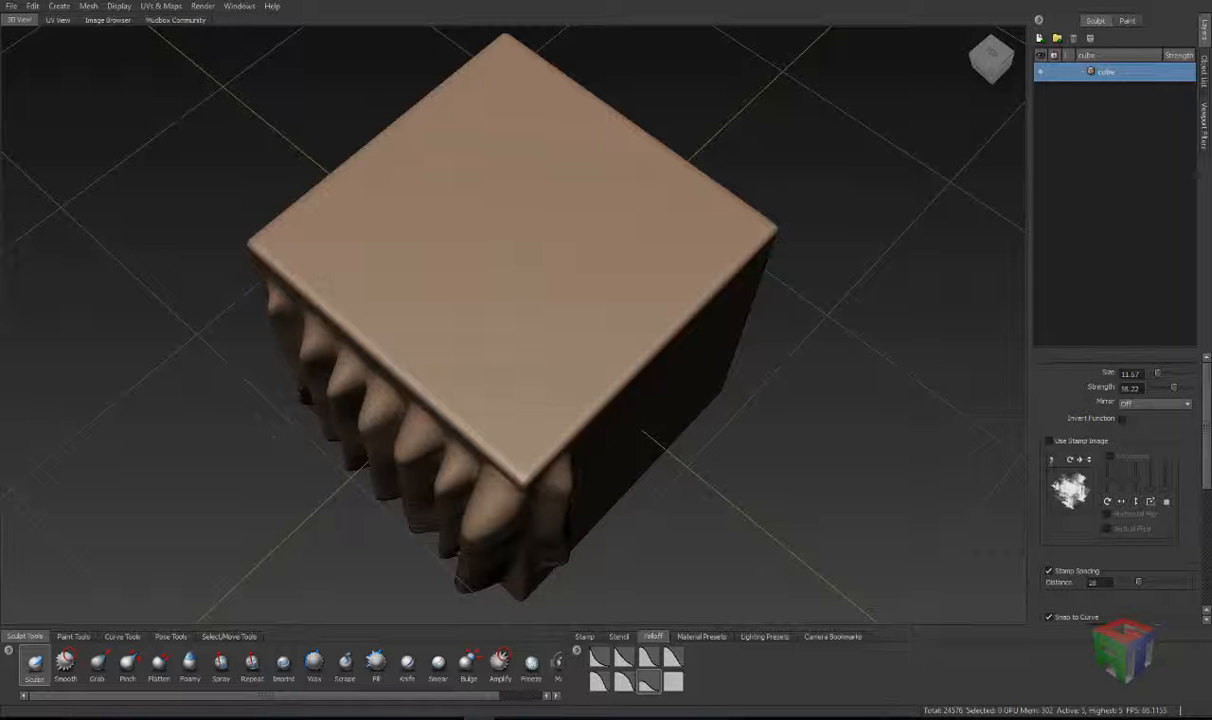
left_click(675, 678)
left_click_drag(590, 470, 496, 336, "alt")
left_click_drag(441, 224, 445, 488)
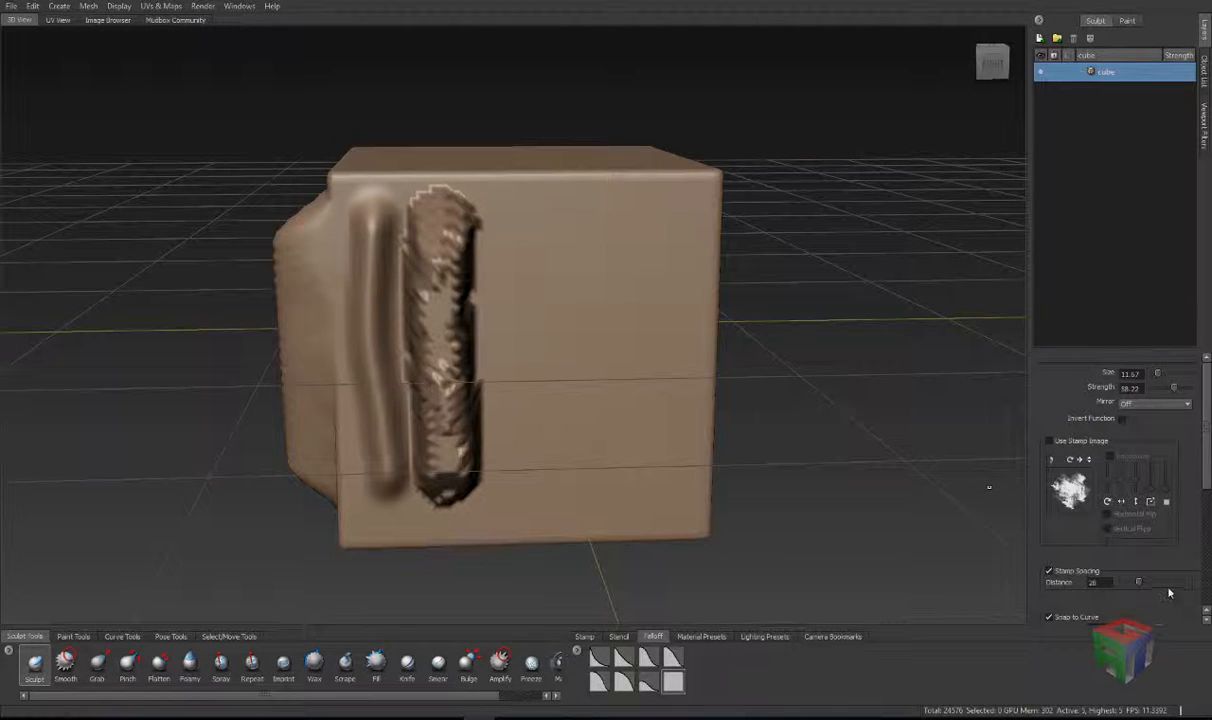
Step: Sculpt a stroke with stamp spacing 100, undo the eighth-preset strokes, and sculpt a curved one on the side face with spacing 0
left_click_drag(1138, 581, 1186, 581)
left_click_drag(614, 230, 607, 497)
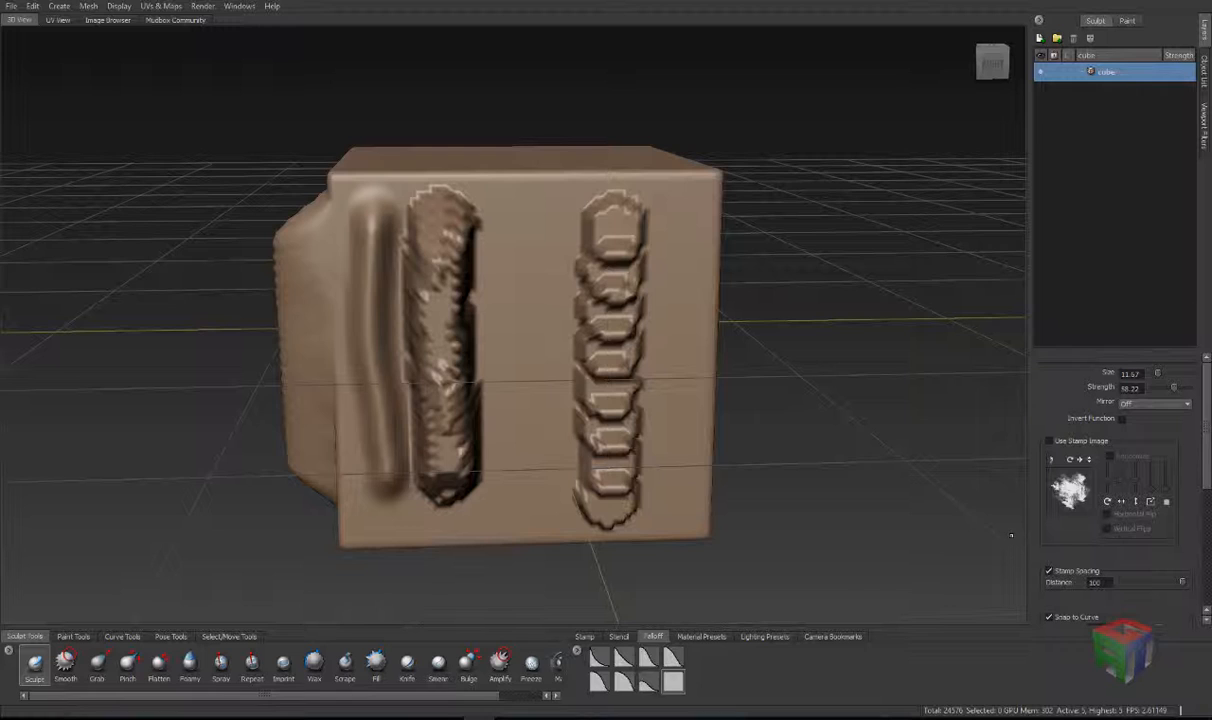
key("ctrl+z")
key("ctrl+z")
key("ctrl+z")
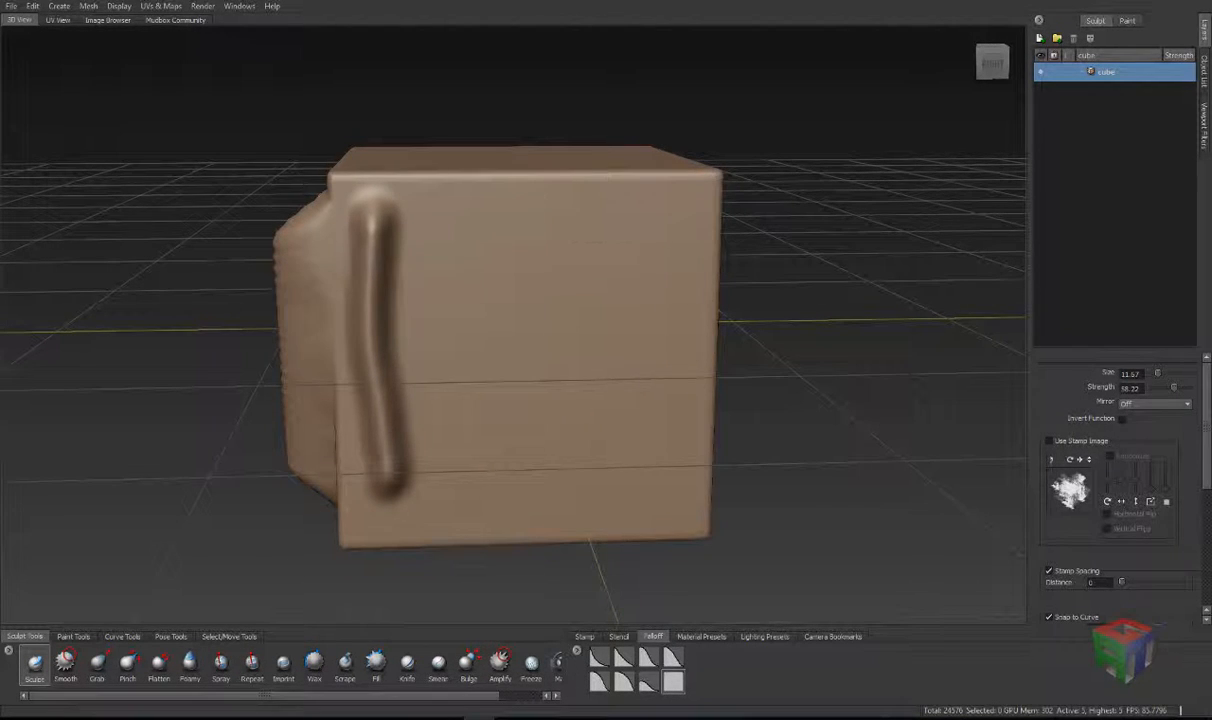
mouse_move(580, 180)
left_mouse_down()
mouse_move(575, 250)
mouse_move(530, 350)
mouse_move(565, 505)
left_mouse_up()
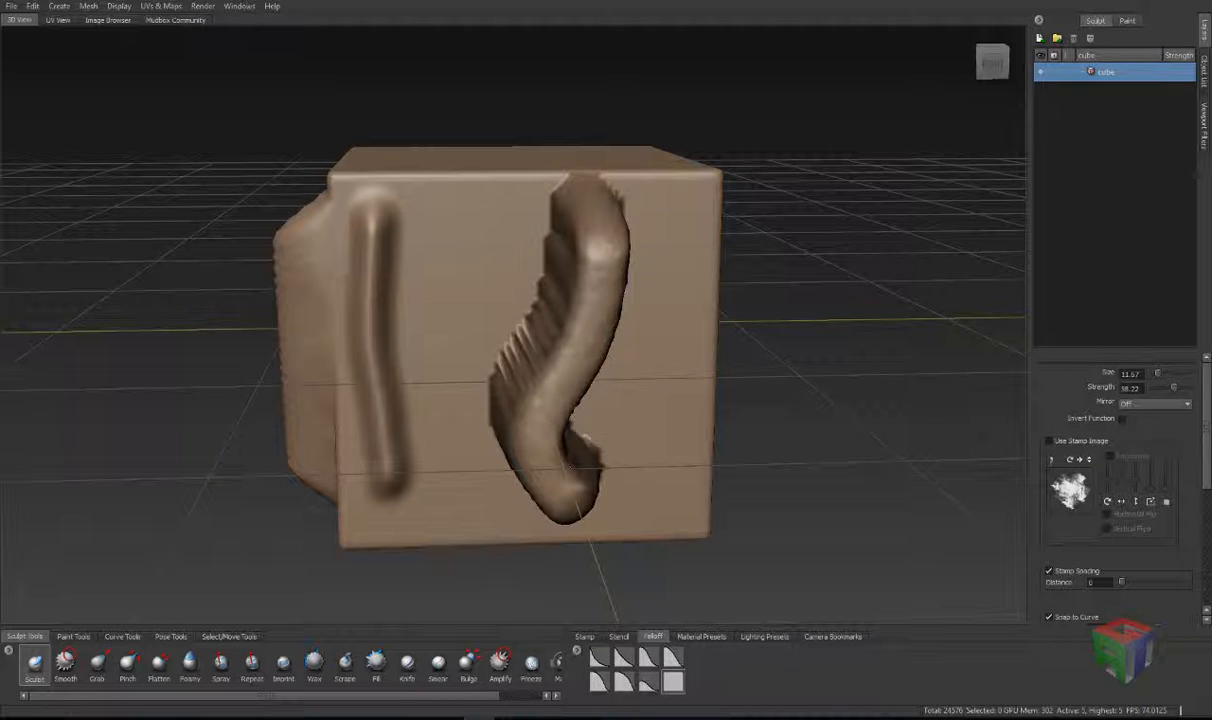
Step: Undo the last three sculpt strokes, on the side face and along the adjoining front face edge
left_click_drag(620, 384, 782, 359, "alt")
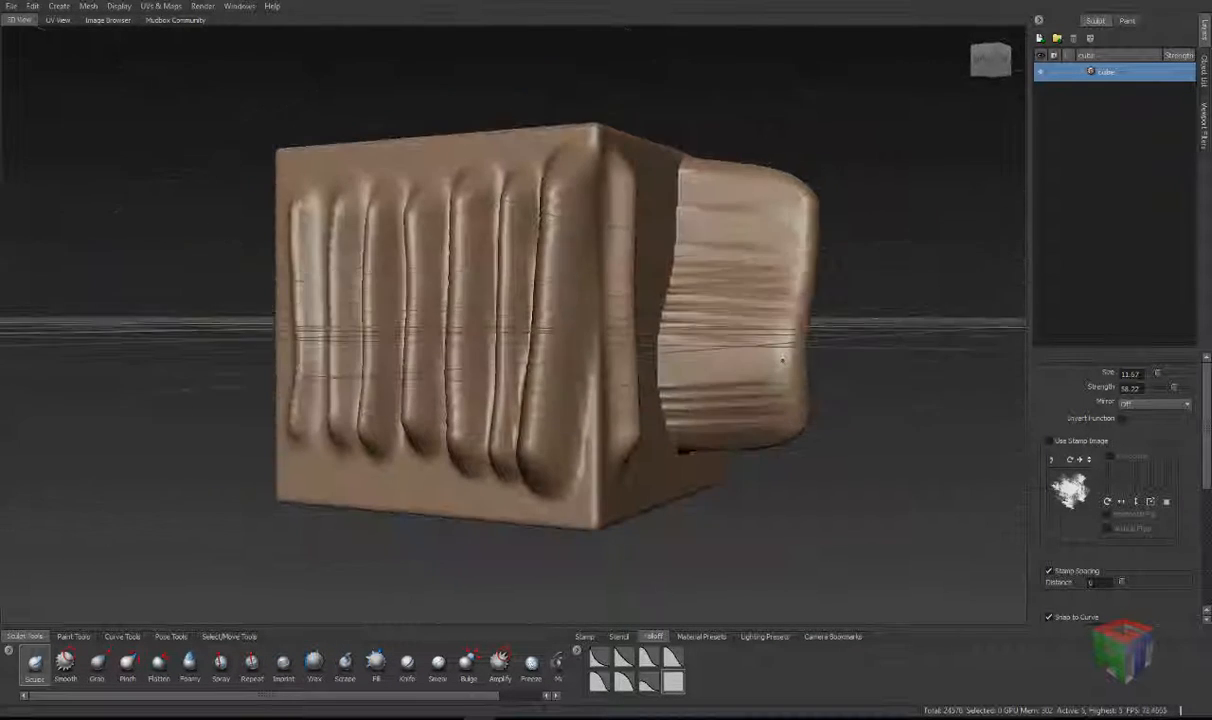
key("ctrl+z")
key("ctrl+z")
key("ctrl+z")
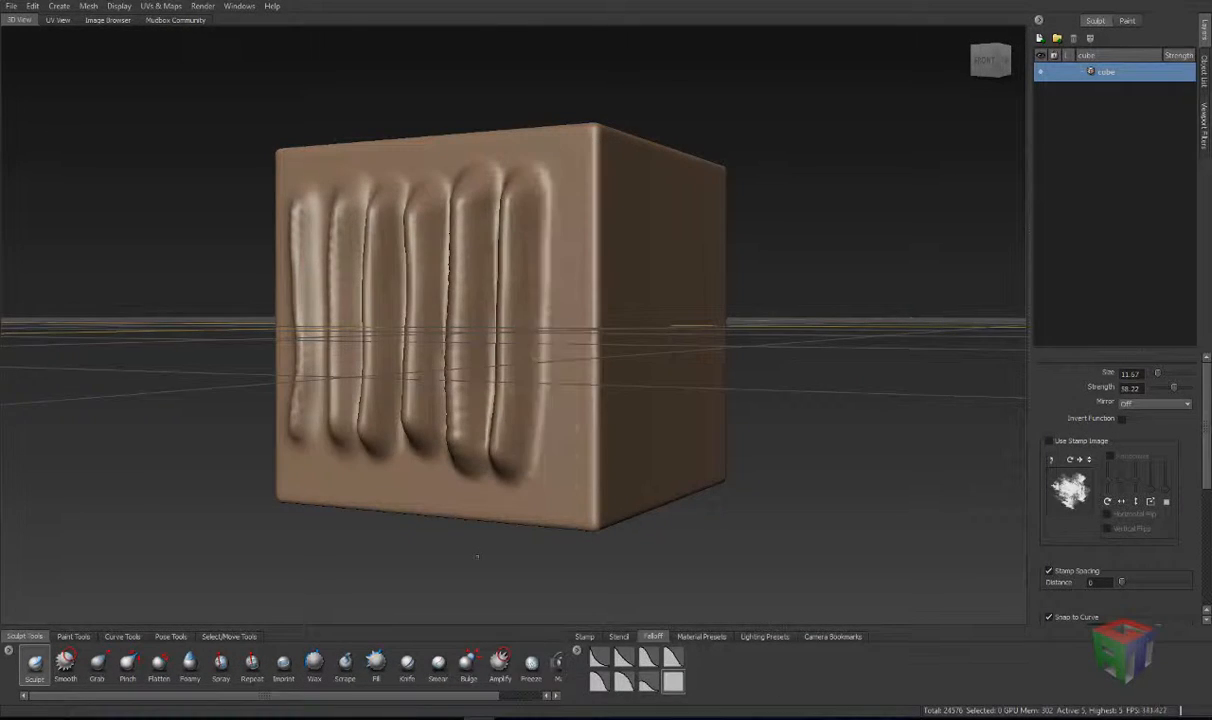
Step: Try the first six material presets on the cube in order, from glossy black and Chalk through to Default
left_click(703, 637)
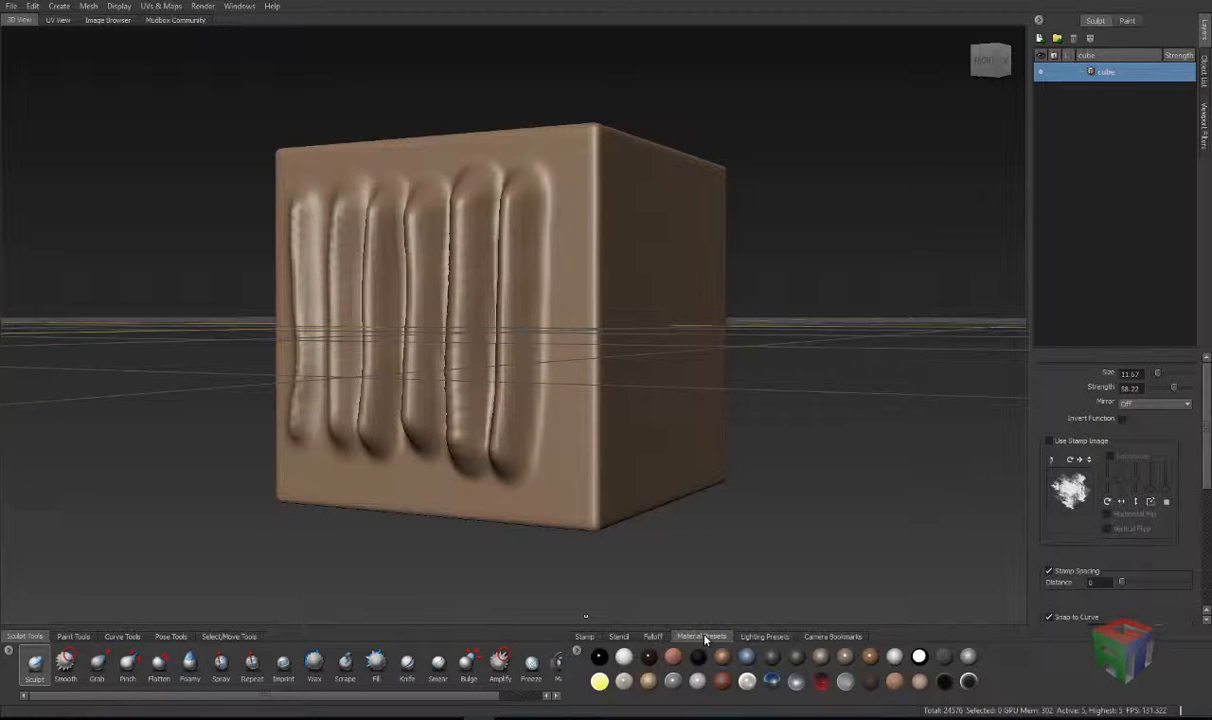
left_click(600, 658)
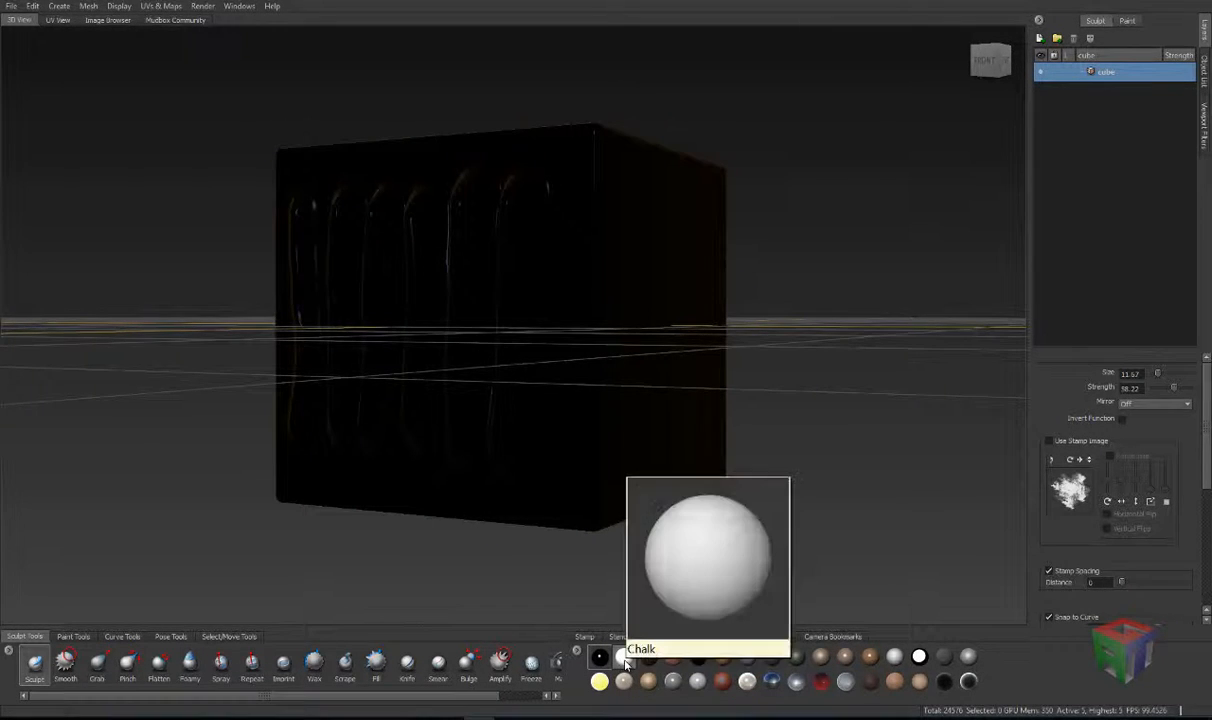
left_click(624, 658)
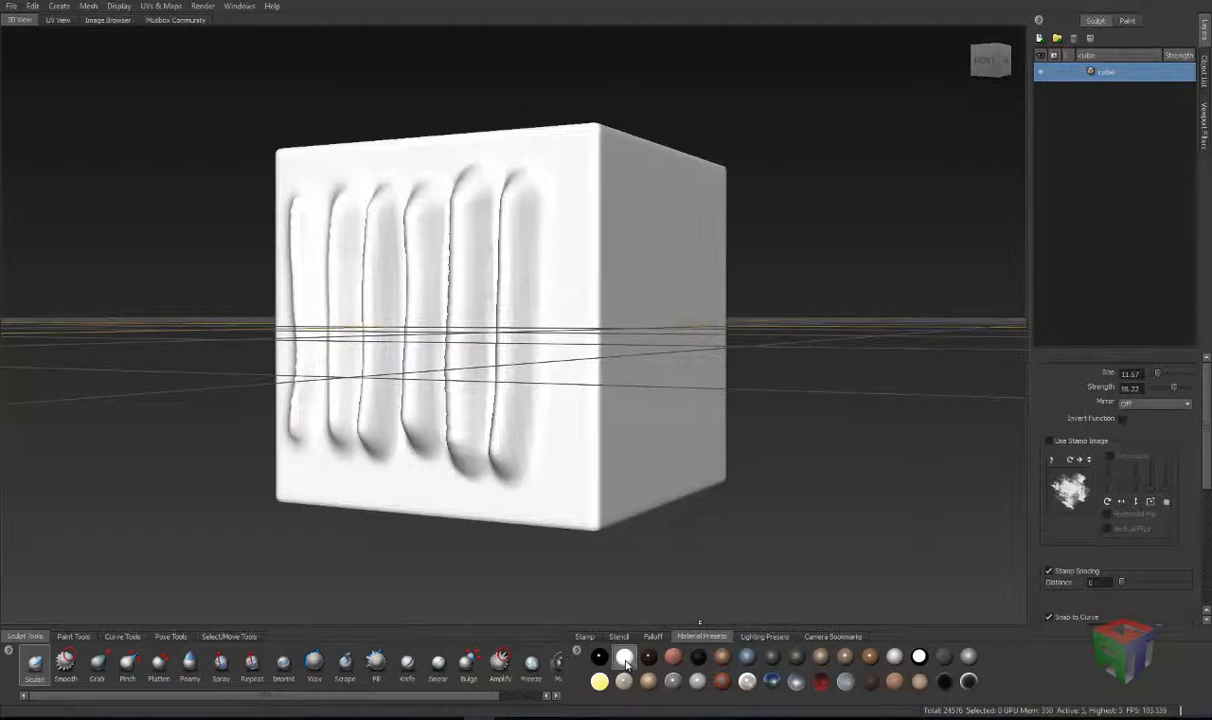
left_click(648, 658)
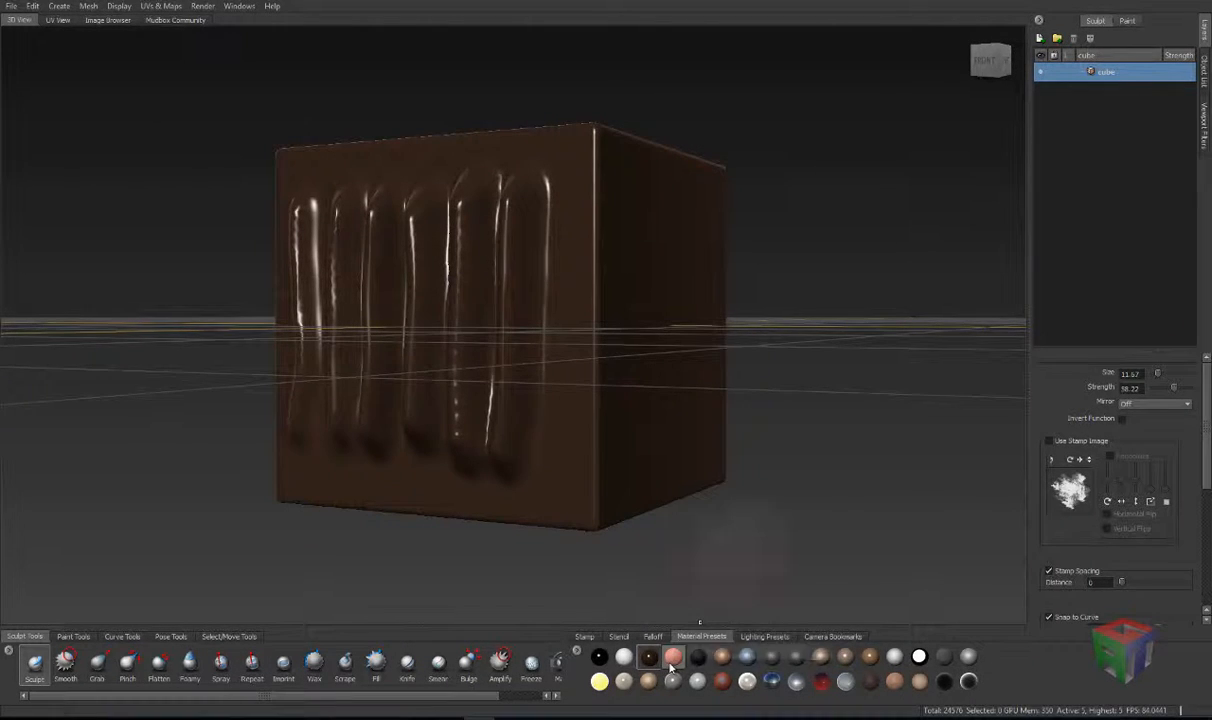
left_click(673, 657)
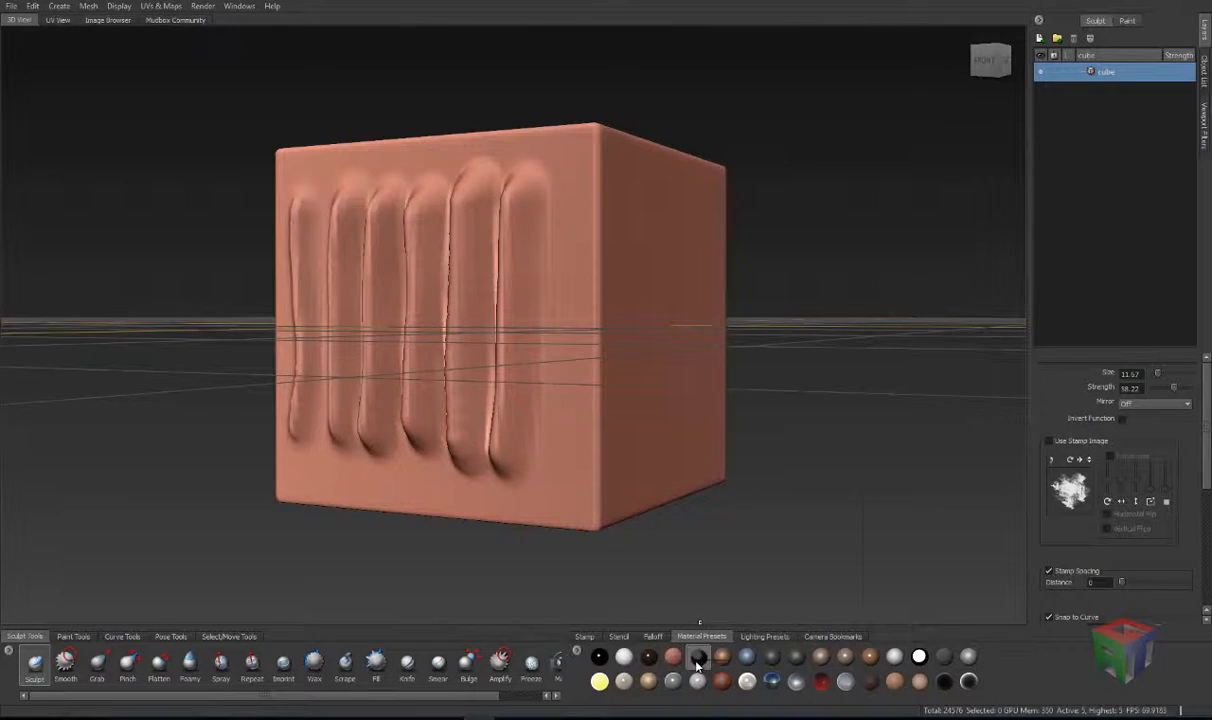
left_click(698, 658)
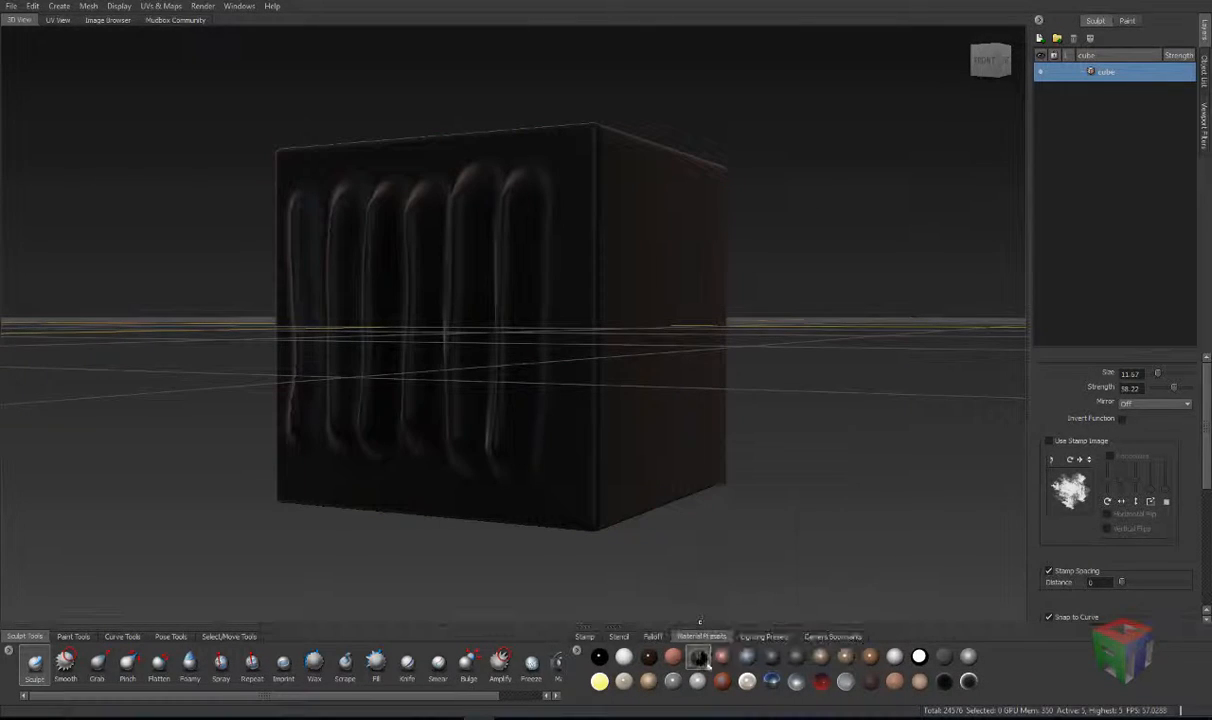
left_click(723, 658)
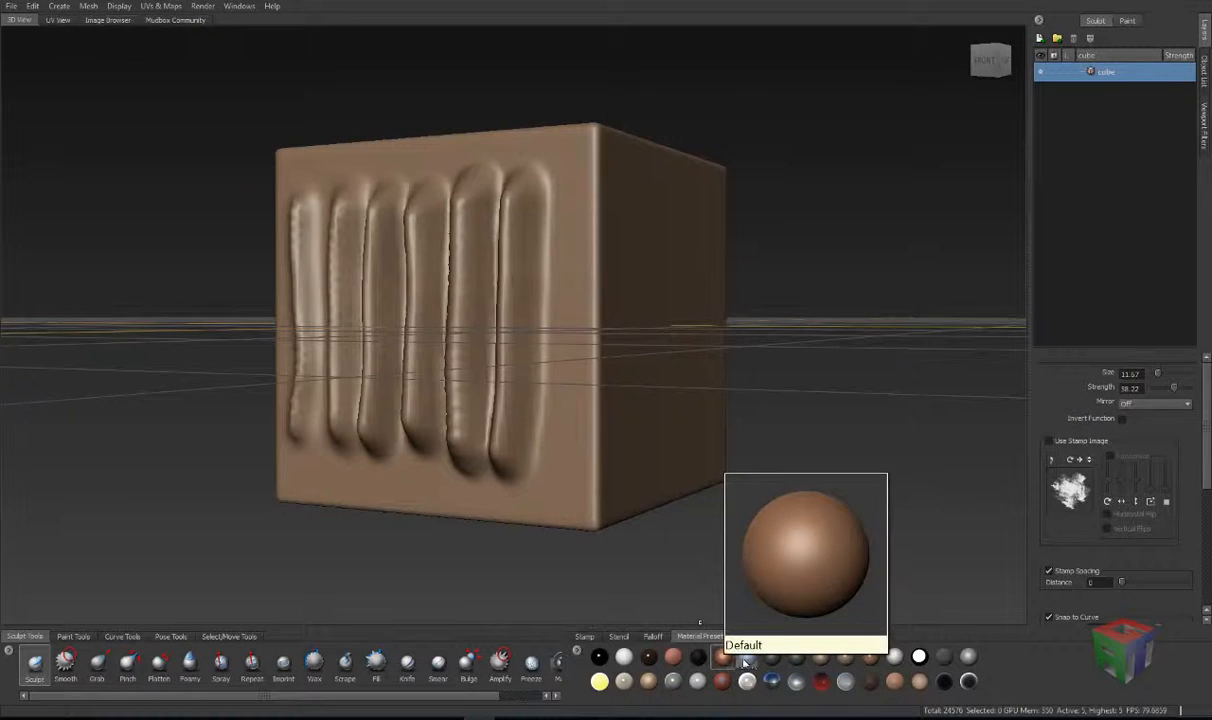
Step: Try the remaining upper-row material presets on the cube, including blue, DefaultGray, glossy tan, high-contrast black-and-white and GrayLight
left_click(747, 657)
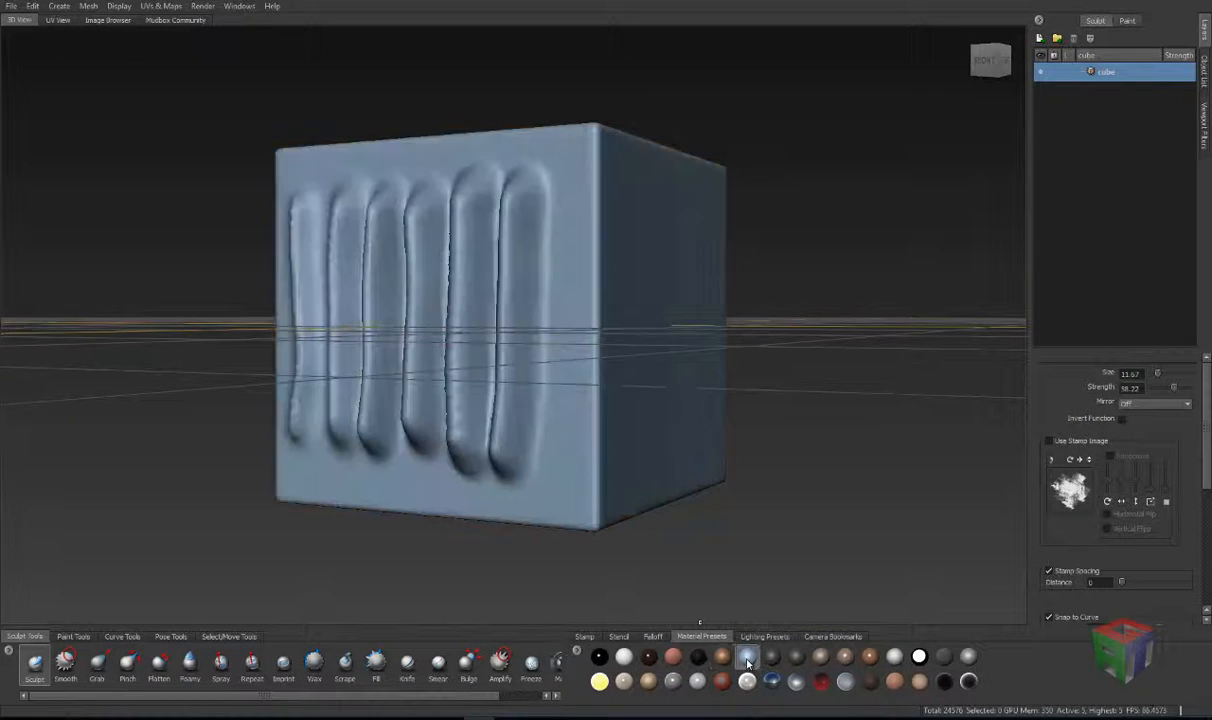
left_click(771, 660)
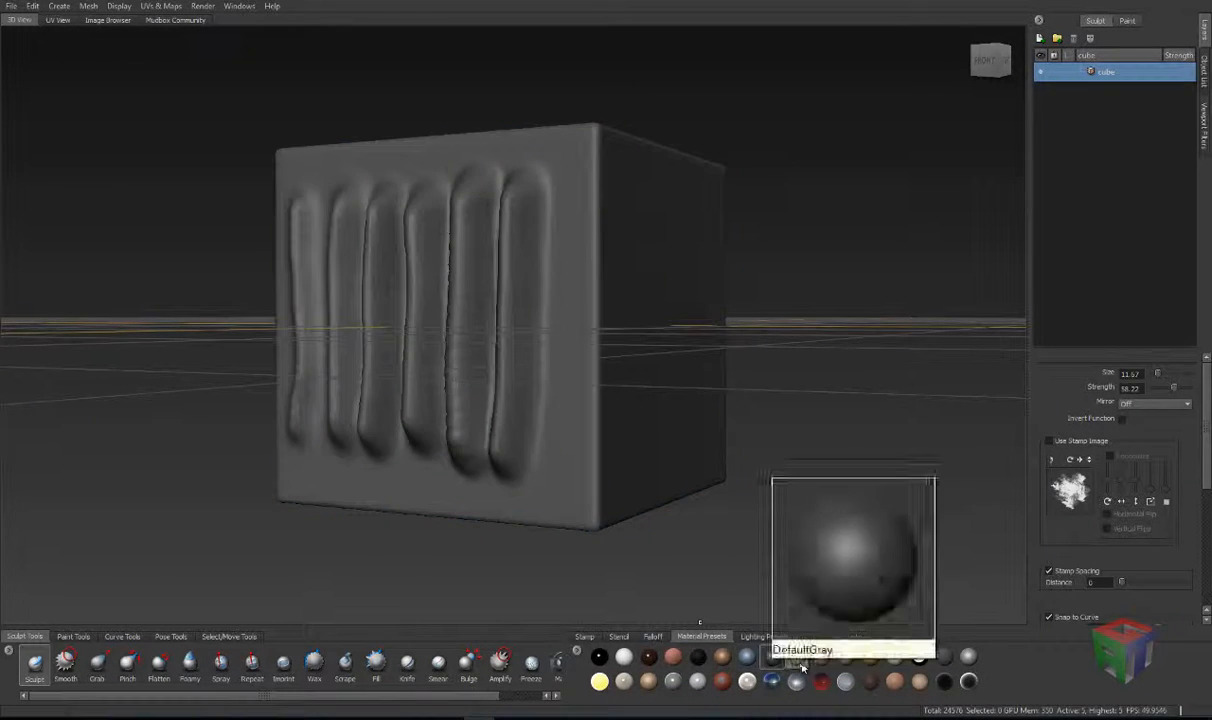
left_click(797, 657)
left_click(845, 657)
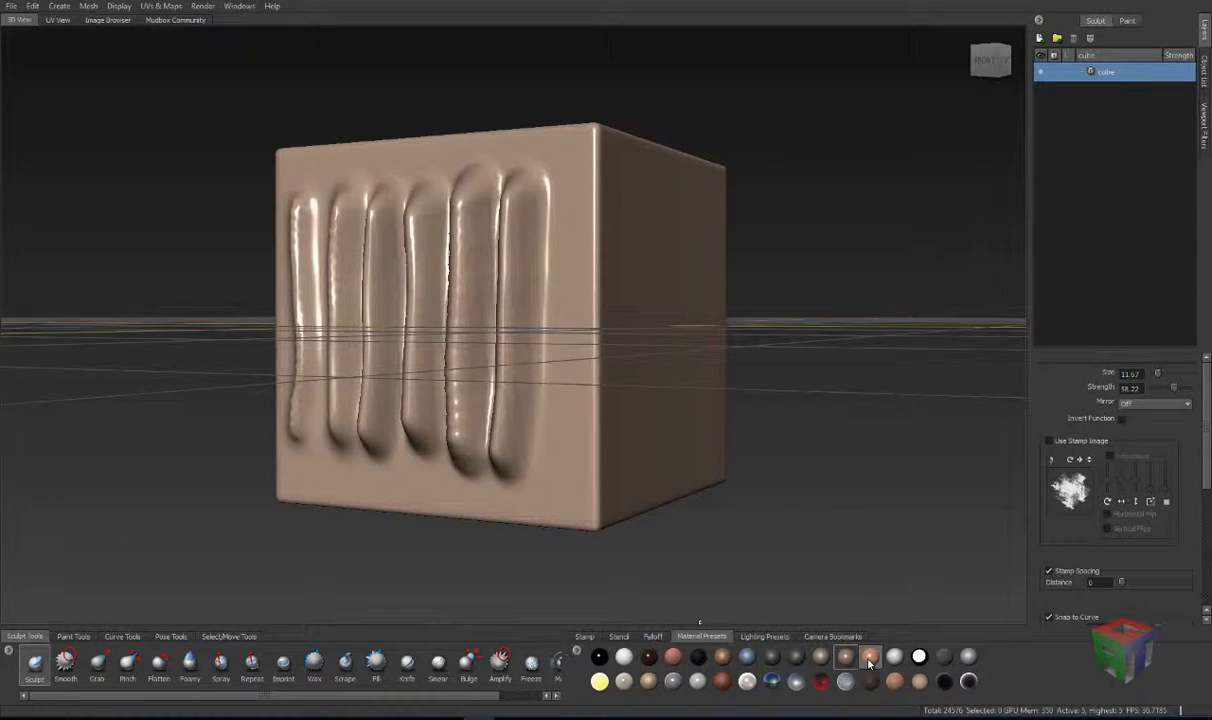
left_click(870, 657)
left_click(895, 658)
left_click(919, 657)
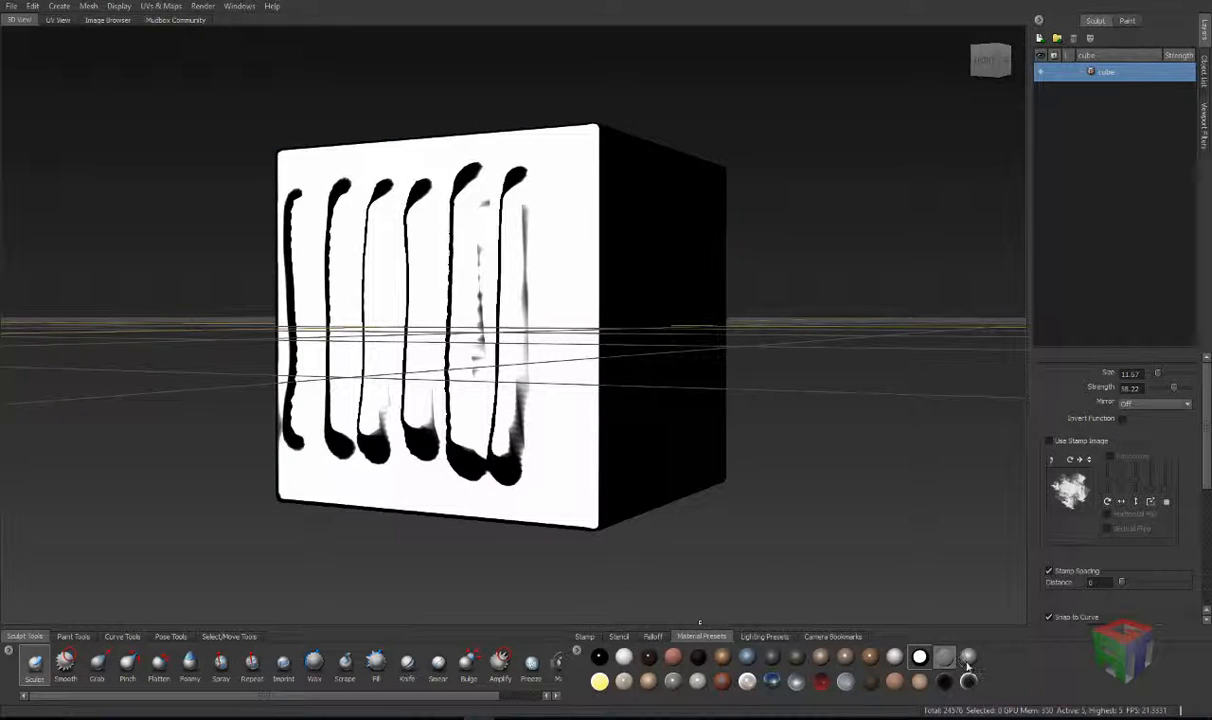
left_click(967, 660)
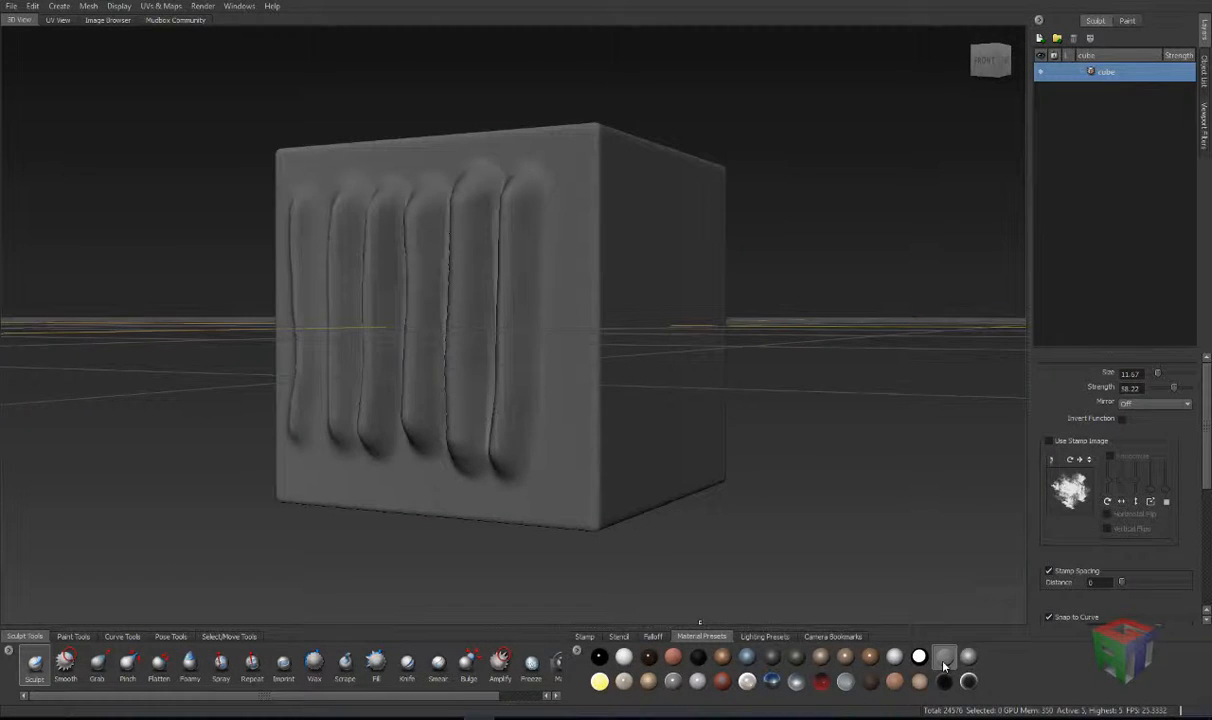
mouse_move(962, 664)
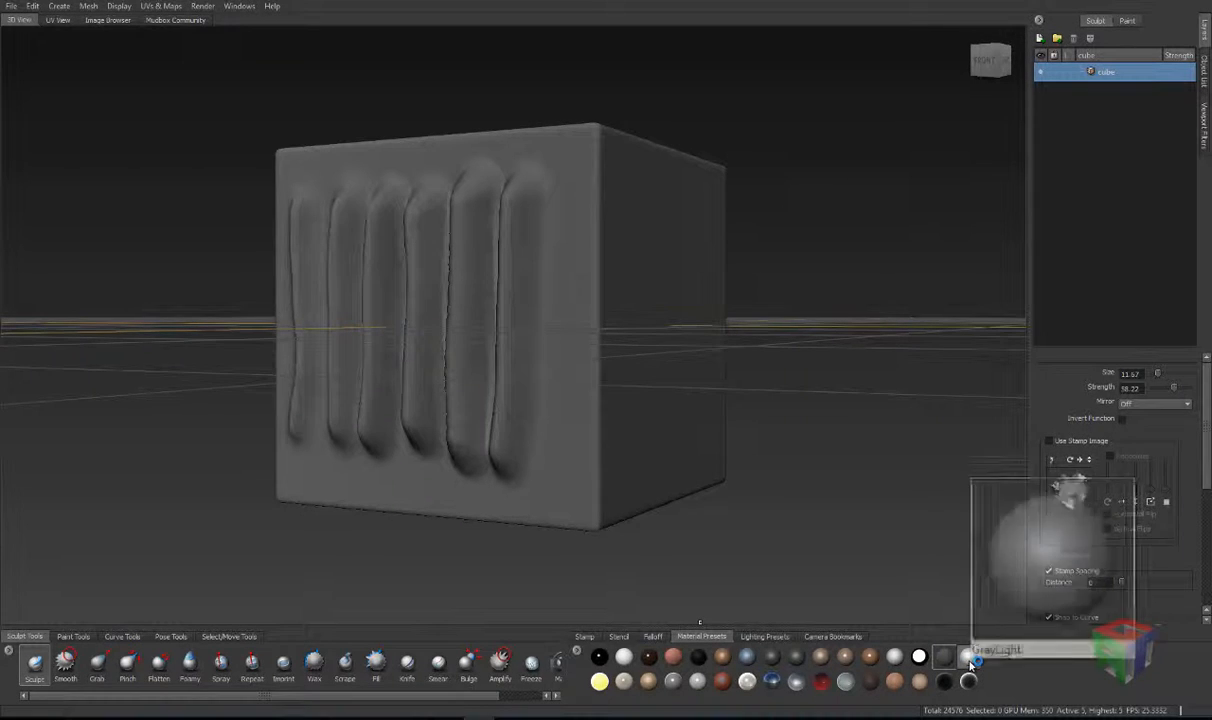
left_click(970, 660)
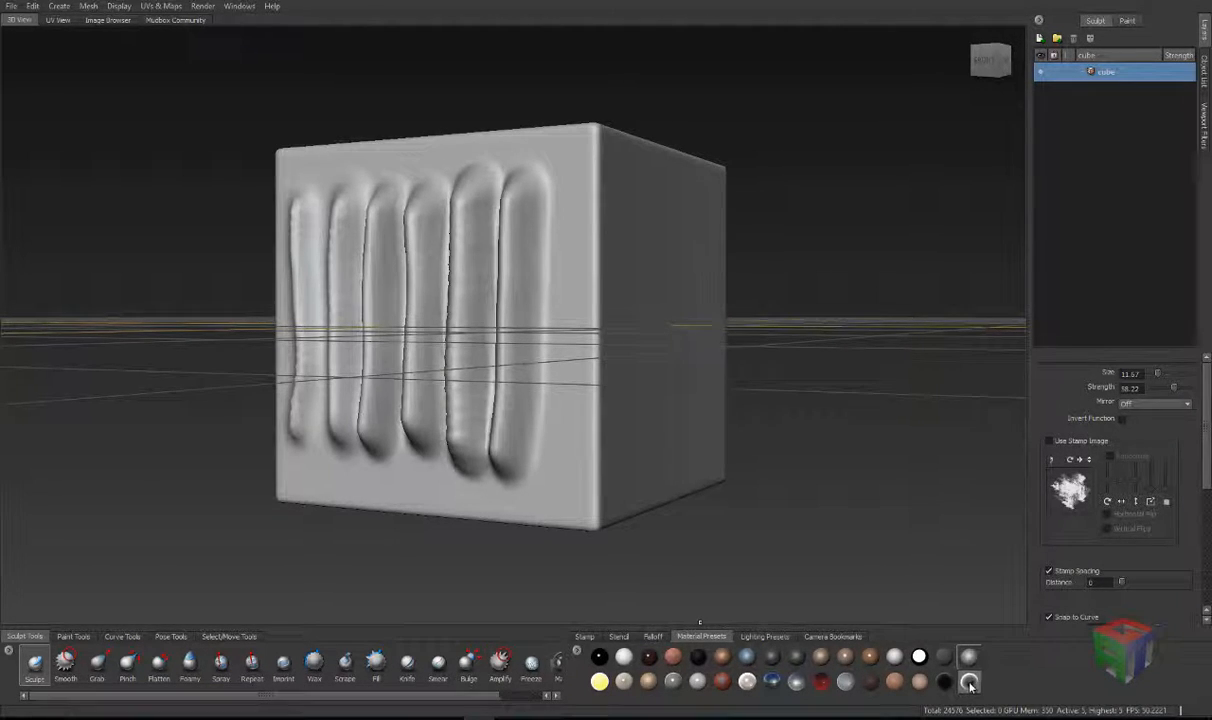
Step: Try the two black light-edged material presets and SiliconeOutline on the cube
left_click(970, 682)
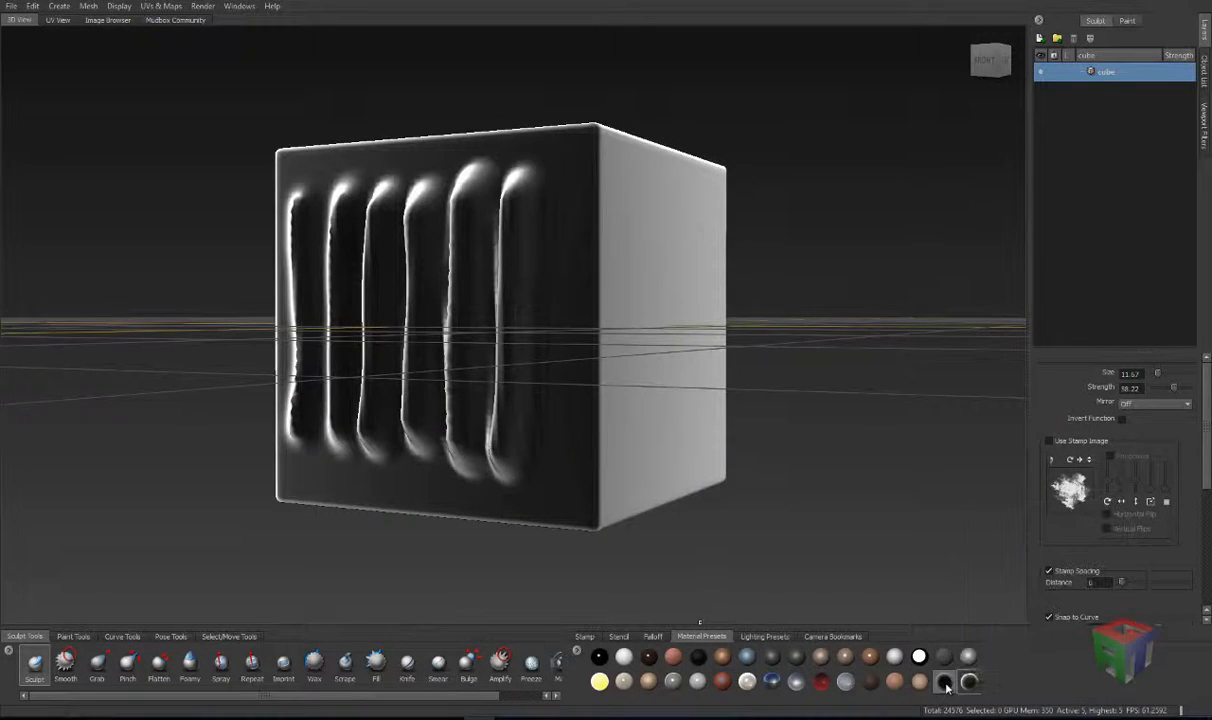
left_click(945, 682)
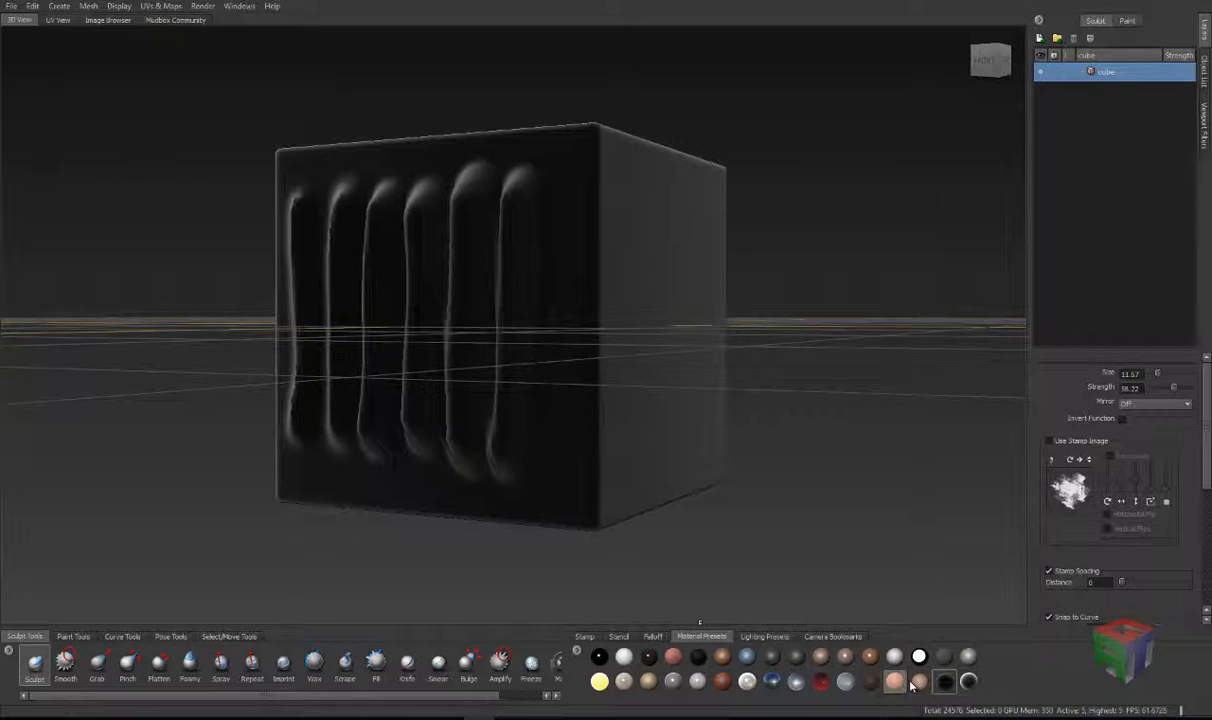
left_click(919, 682)
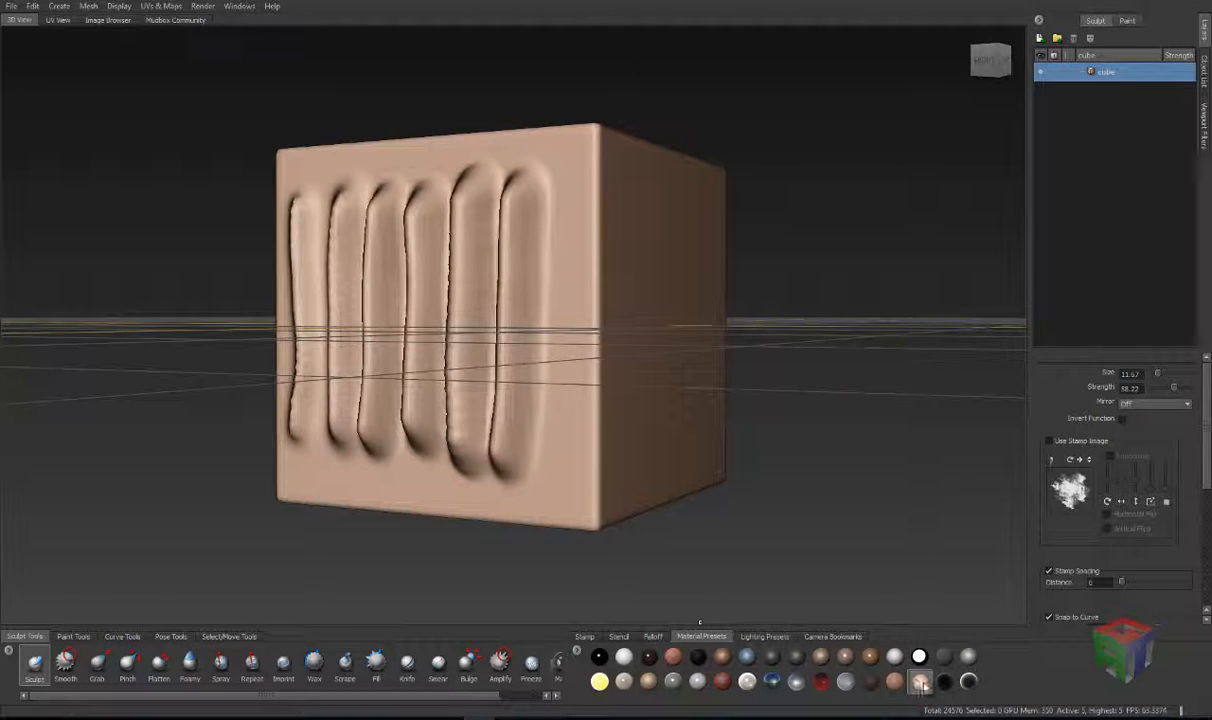
mouse_move(923, 685)
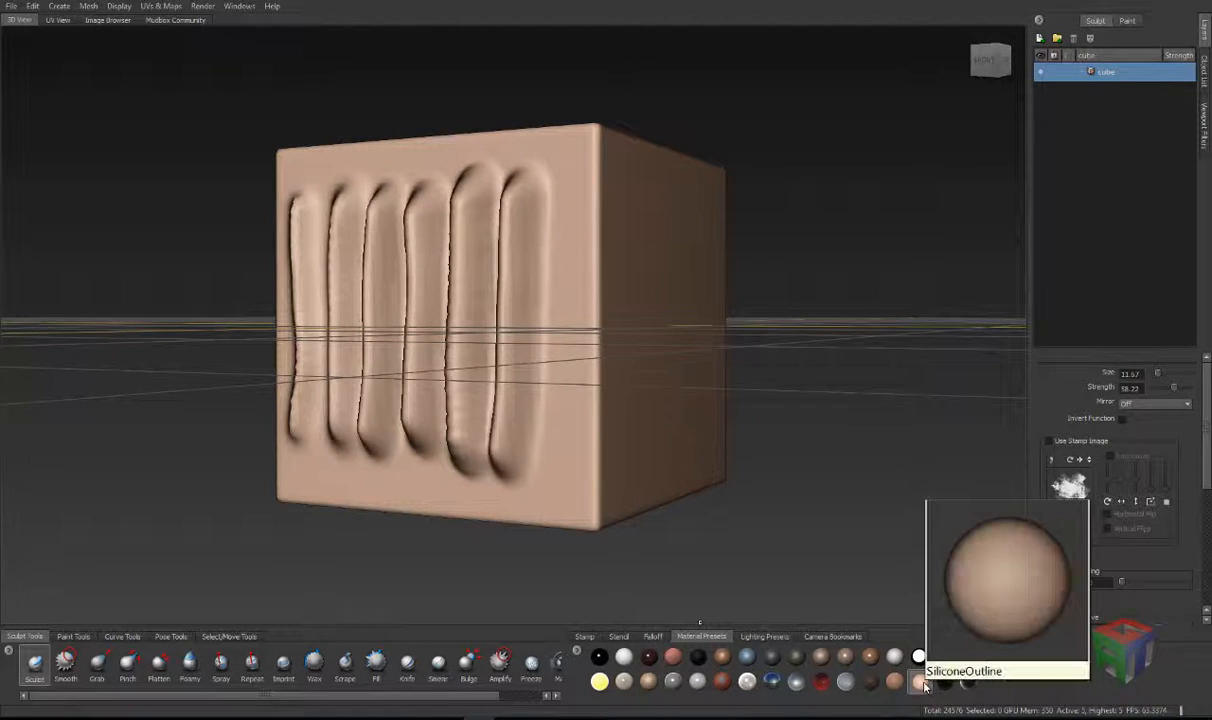
Step: Try the light grey, glossy red, silver-blue and dark blue reflective presets, checking their reflections from several angles
left_click(847, 684)
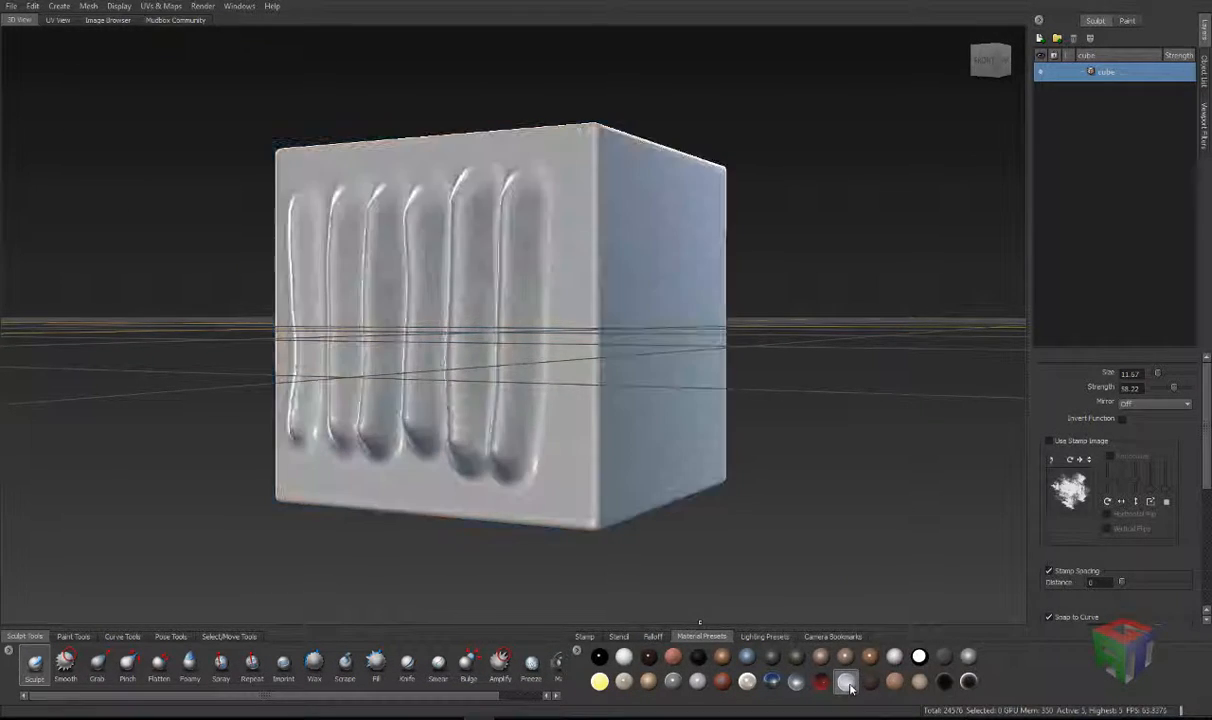
mouse_move(632, 355)
left_mouse_down("alt")
mouse_move(700, 425)
mouse_move(830, 470)
mouse_move(846, 372)
mouse_move(915, 335)
mouse_move(955, 290)
left_mouse_up("alt")
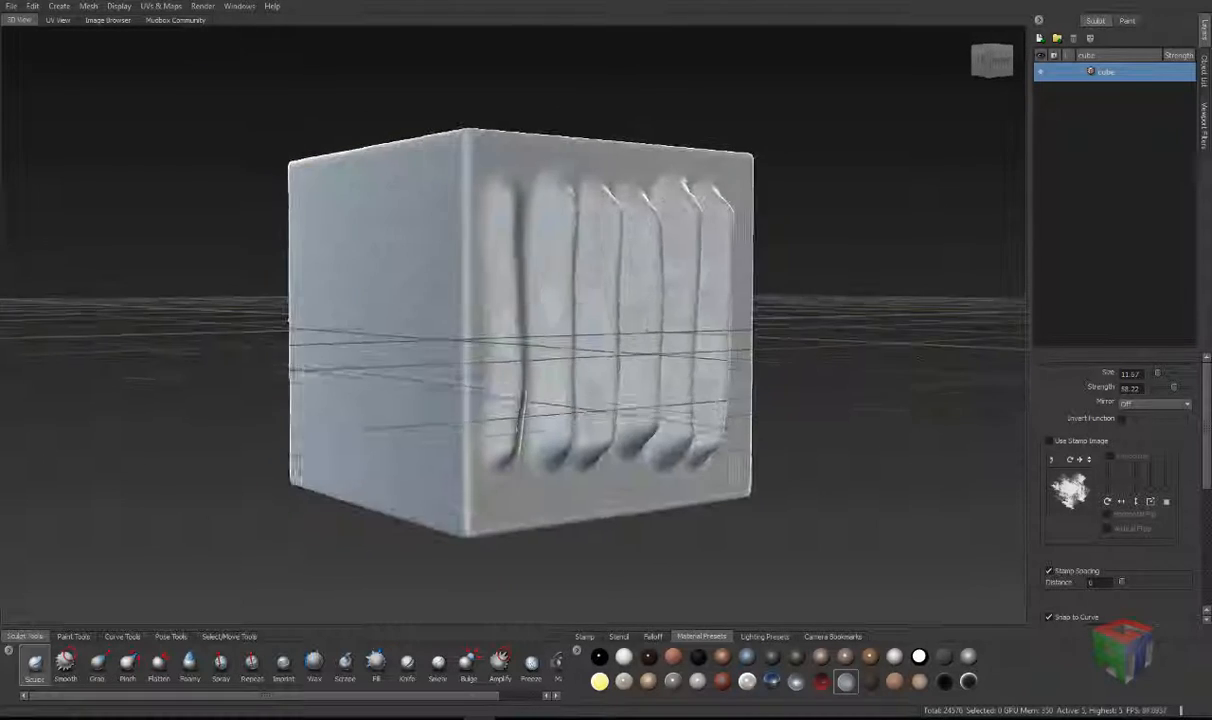
left_click(822, 682)
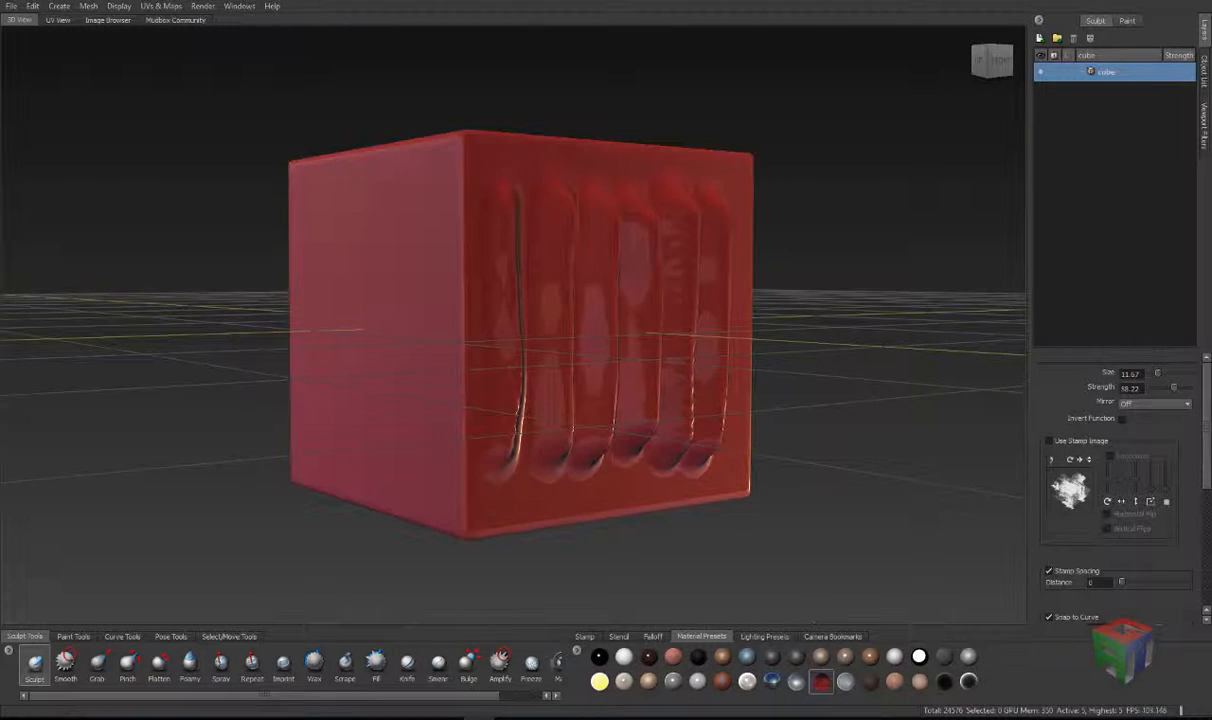
mouse_move(700, 420)
left_mouse_down("alt")
mouse_move(790, 440)
mouse_move(800, 500)
mouse_move(720, 470)
mouse_move(610, 385)
mouse_move(705, 603)
left_mouse_up("alt")
left_click(796, 682)
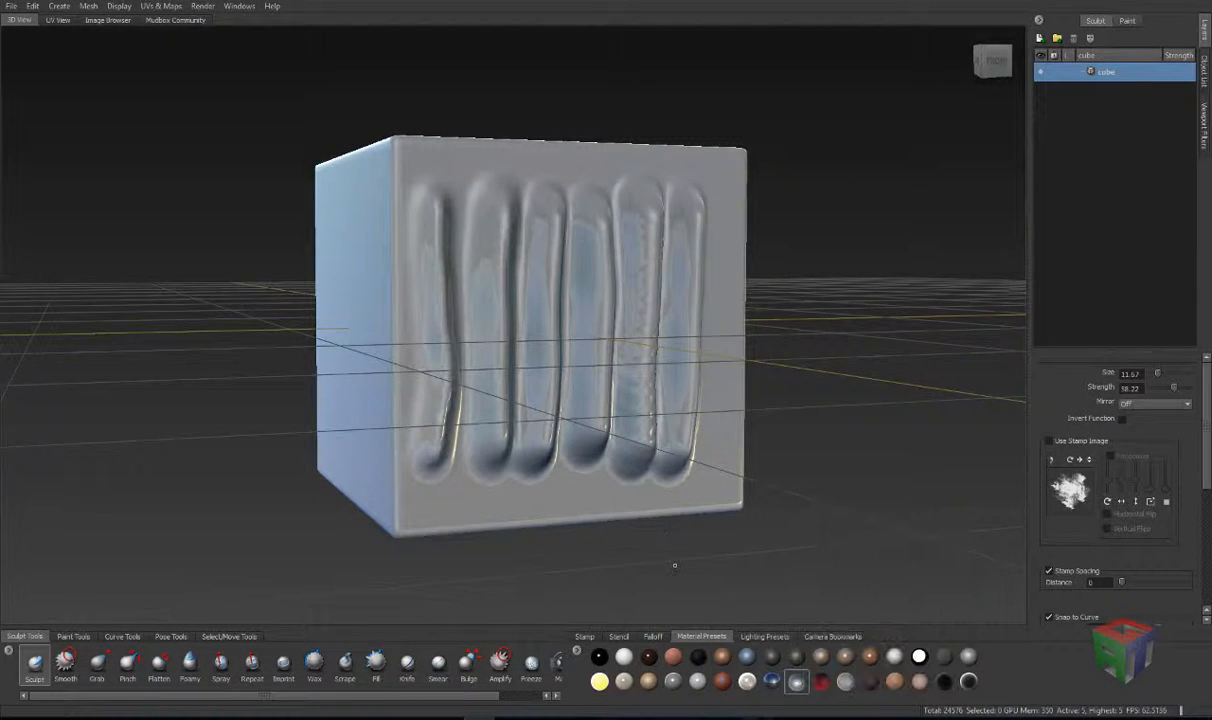
left_click(772, 682)
left_click_drag(650, 520, 620, 612, "alt")
mouse_move(760, 590)
left_mouse_down("alt")
mouse_move(752, 670)
mouse_move(700, 650)
mouse_move(675, 615)
left_mouse_up("alt")
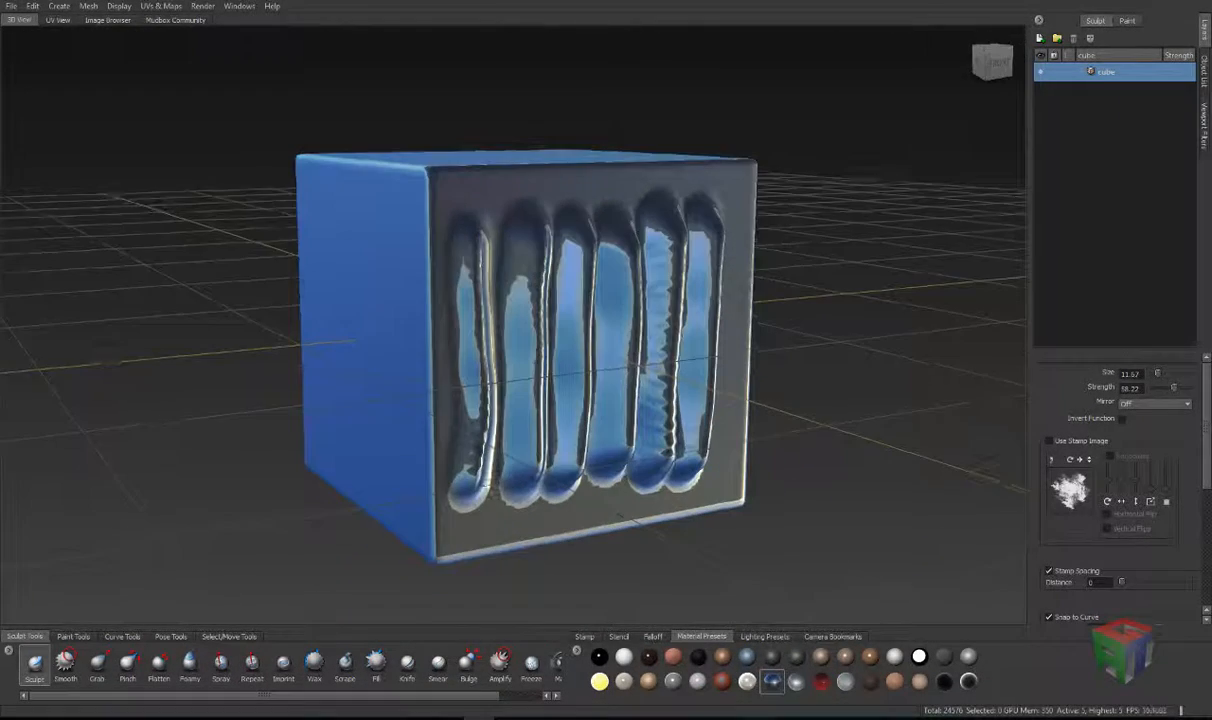
Step: Try the reflective white, matte red-orange clay and light grey material presets on the cube
left_click(747, 681)
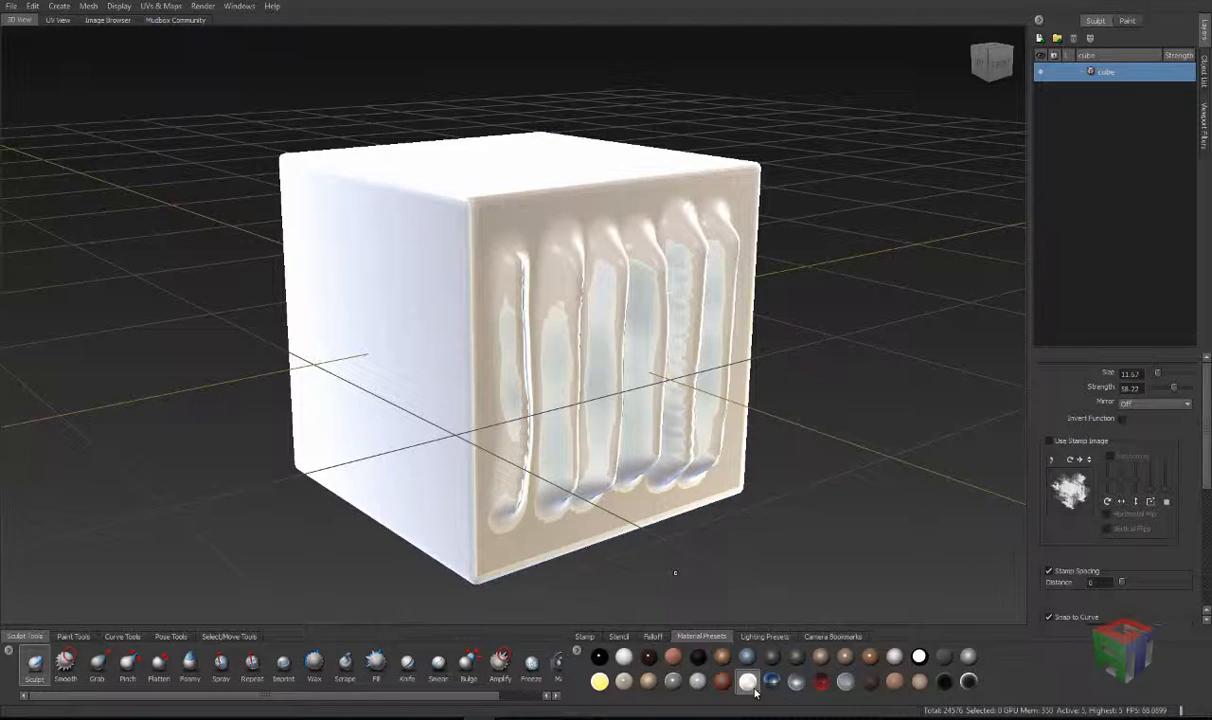
left_click(722, 682)
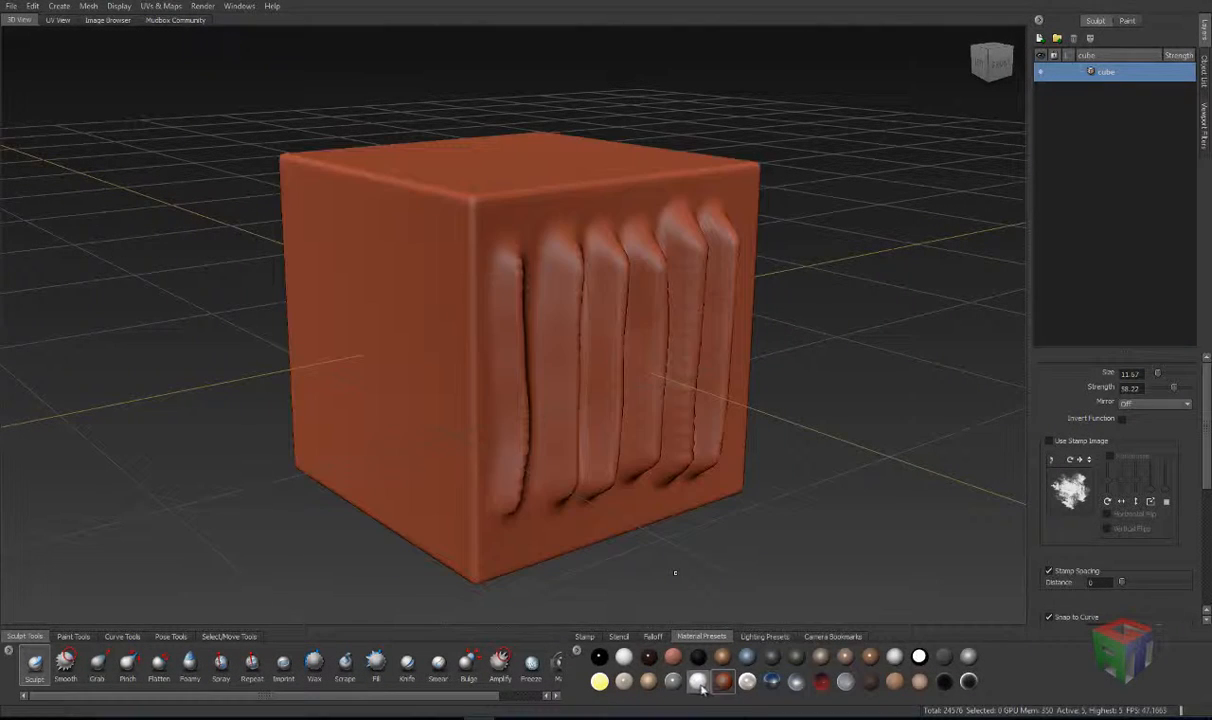
left_click(699, 684)
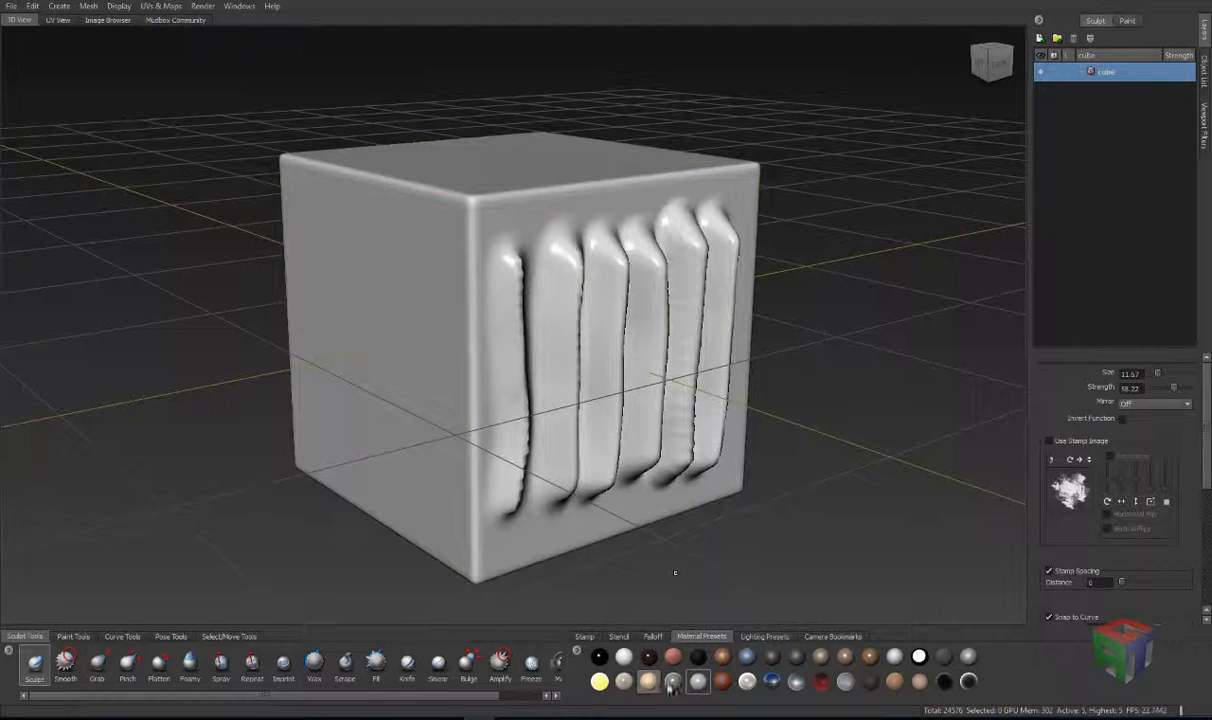
Step: Apply the glossy red reflective preset to the cube and open its material's Diffuse colour for editing
left_click(822, 684)
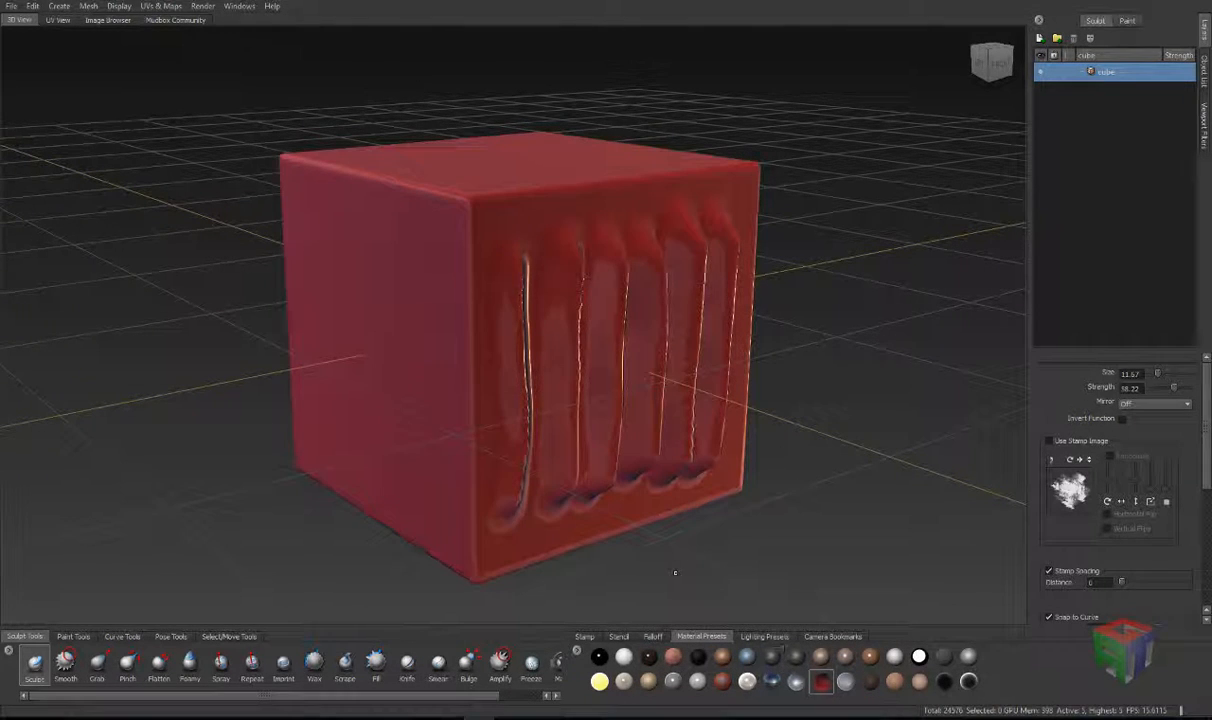
right_click(477, 196)
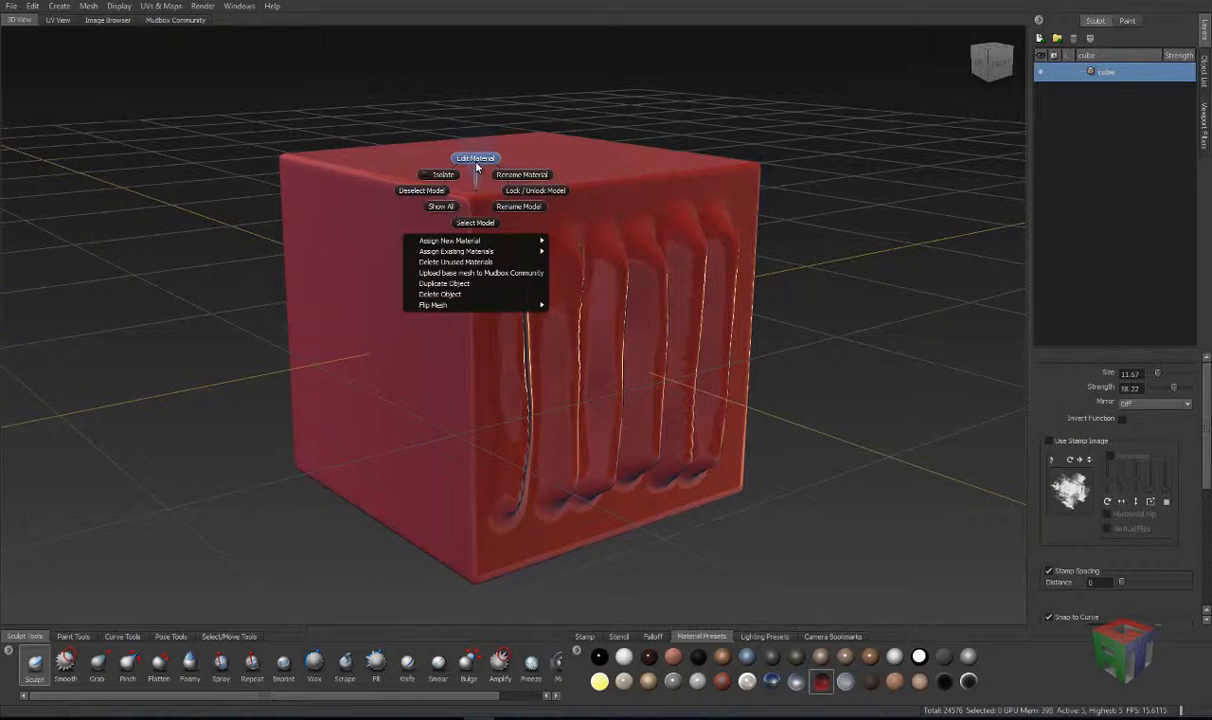
left_click(475, 158)
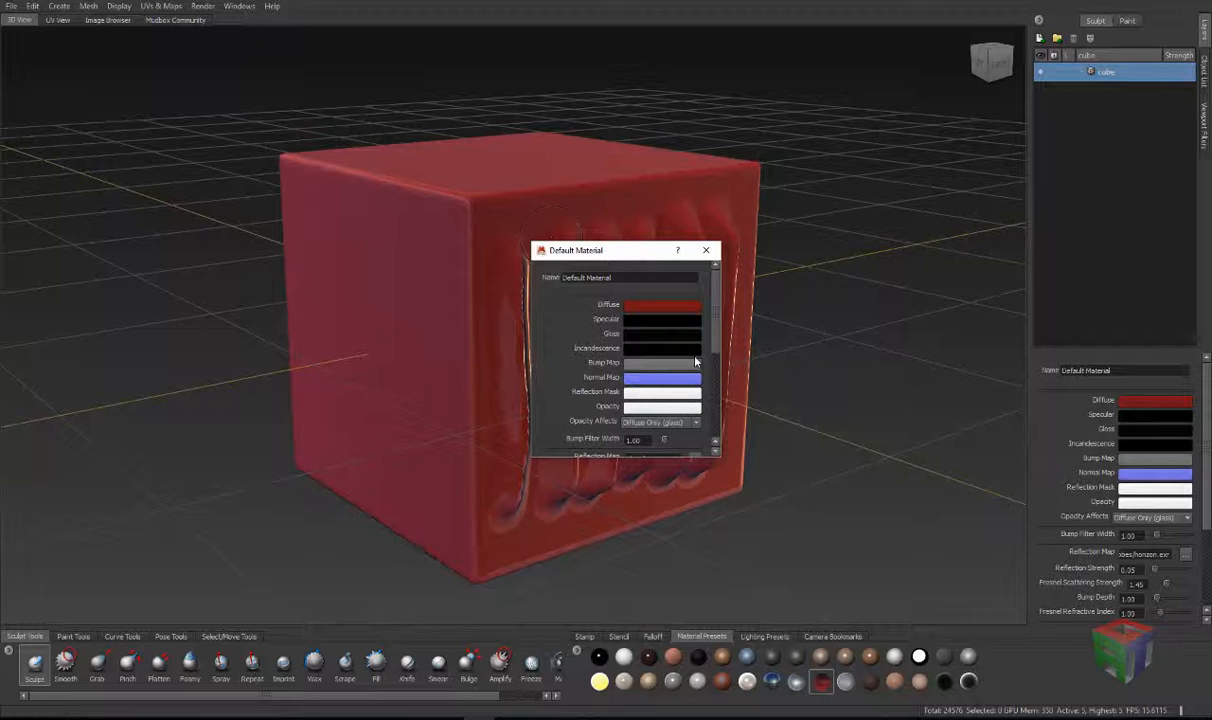
left_click(661, 313)
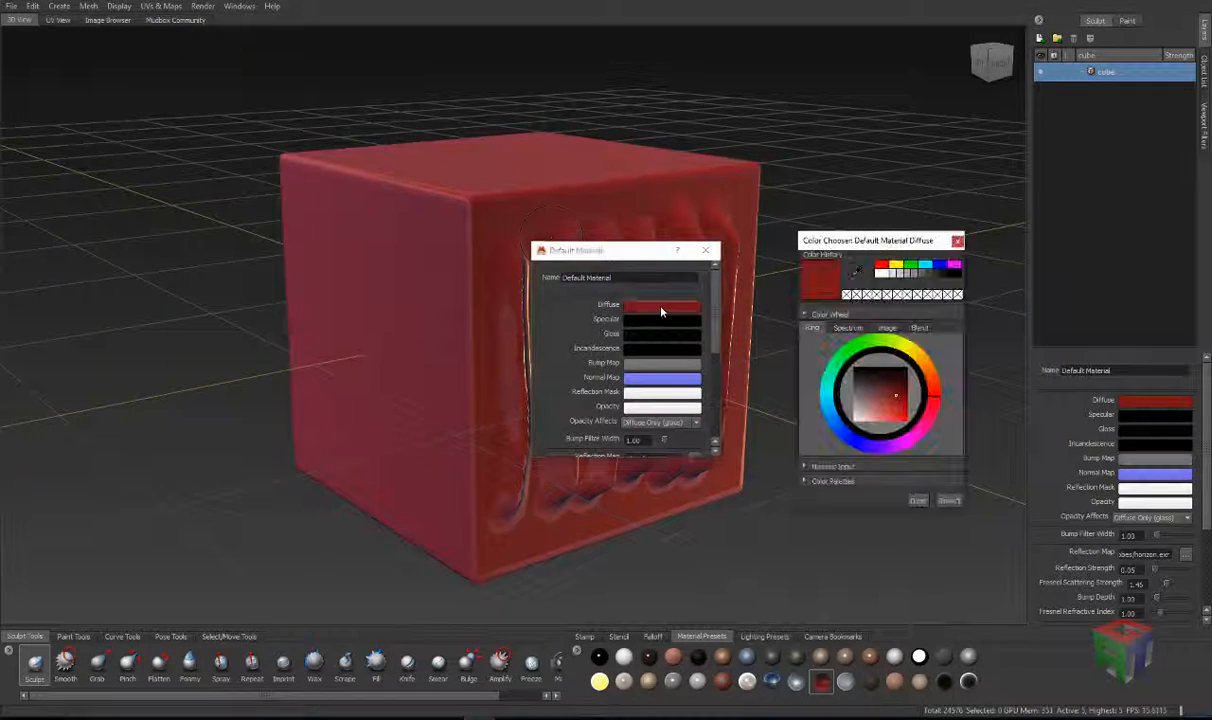
Step: Set the Default Material's diffuse colour to dark green and its specular colour to near white
left_click(860, 350)
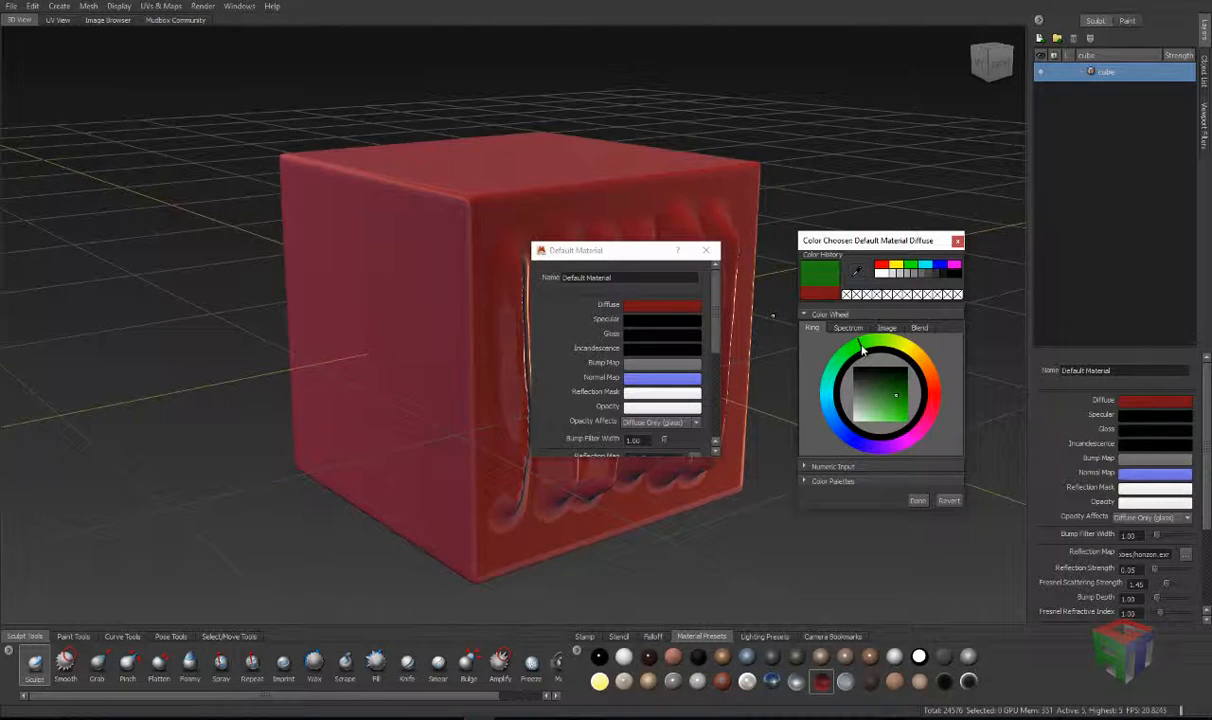
left_click(653, 321)
left_click_drag(605, 250, 290, 283)
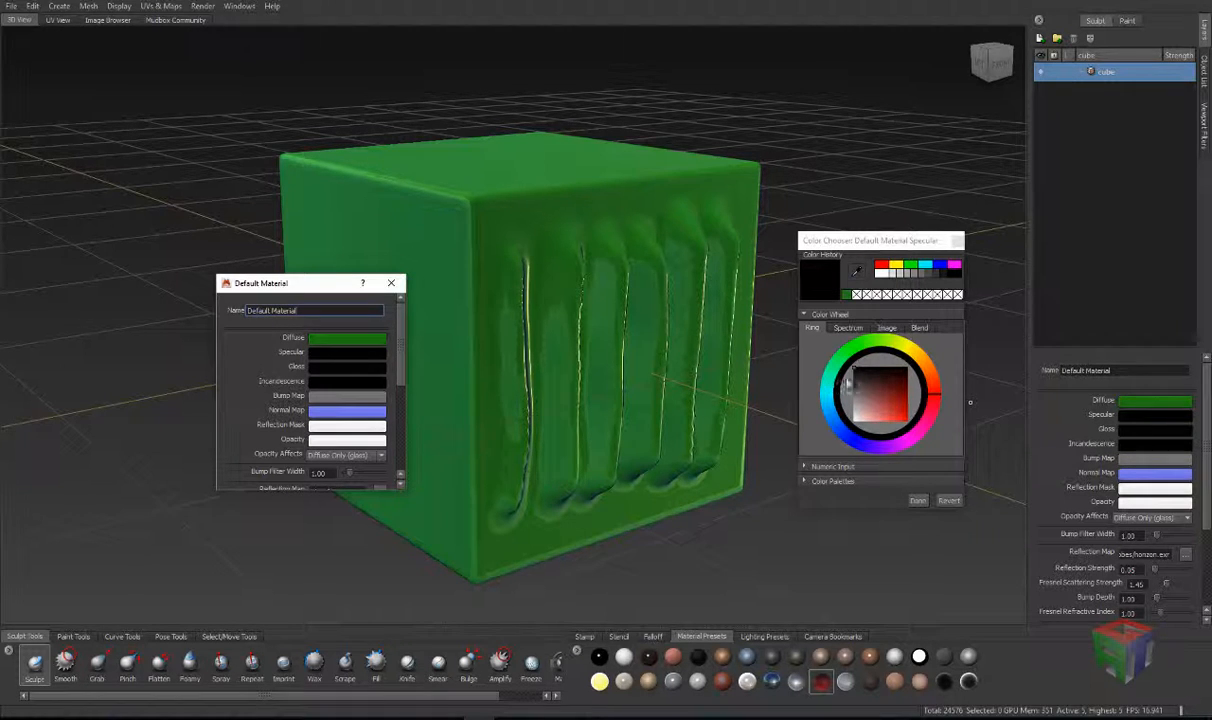
left_click(853, 380)
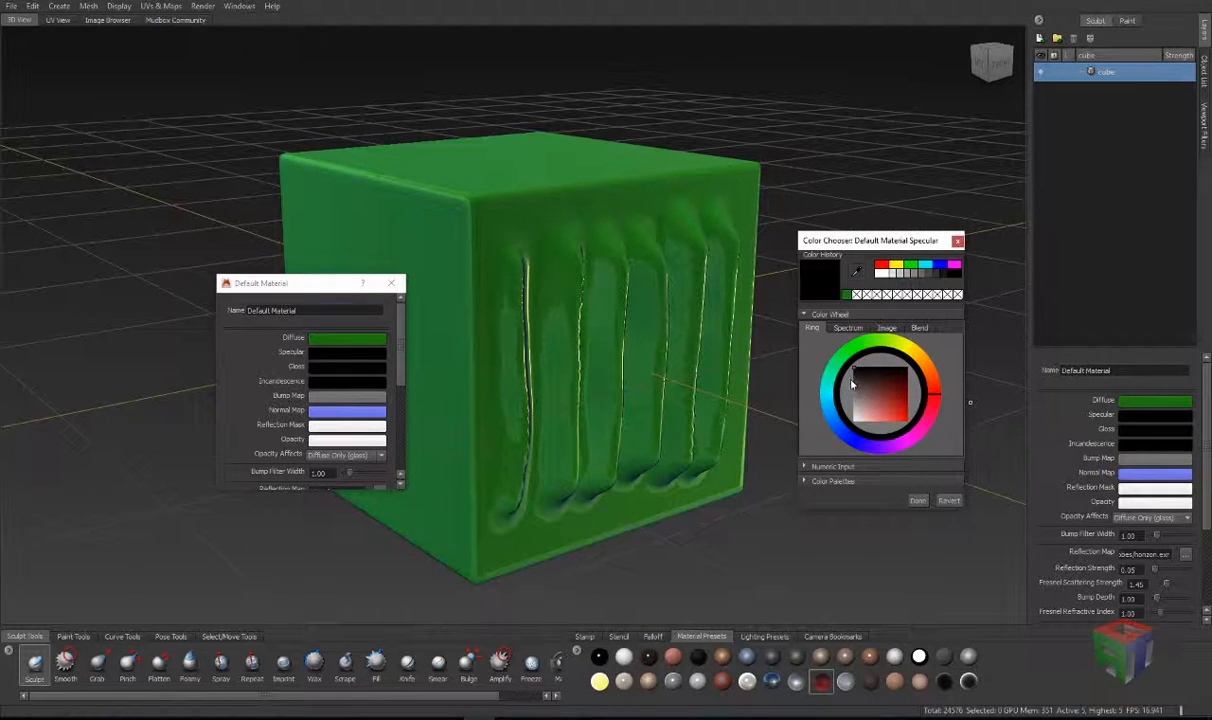
left_click_drag(851, 393, 854, 402)
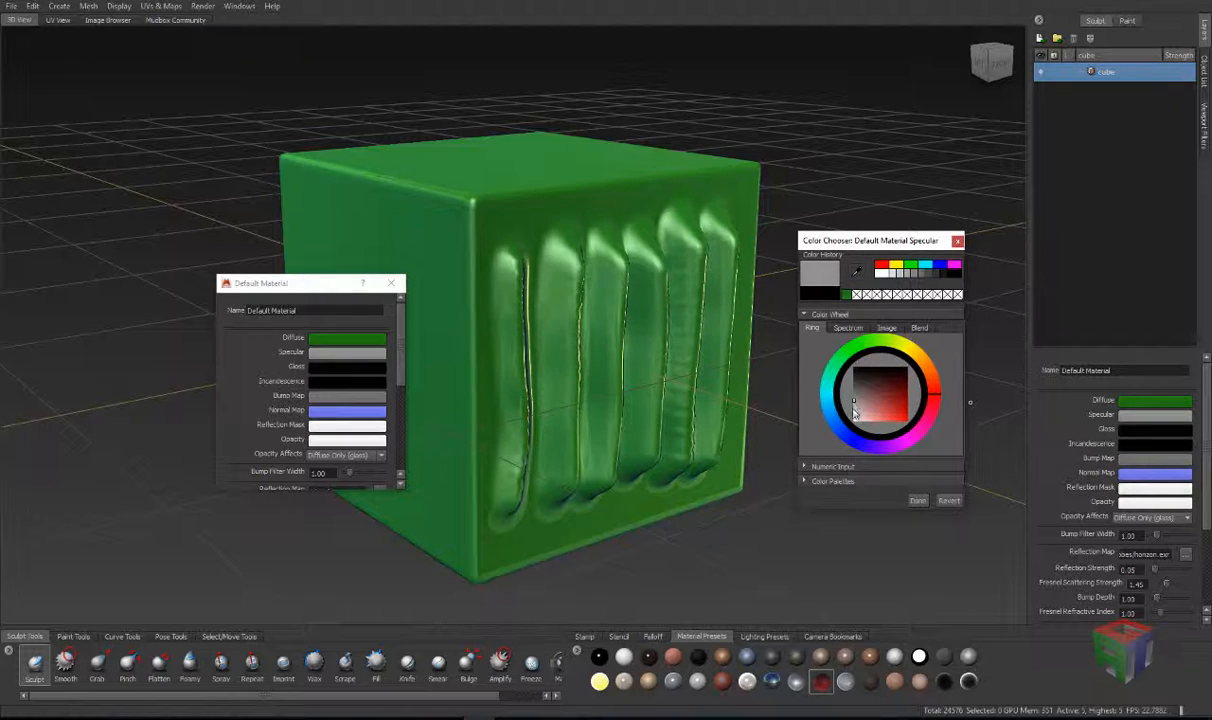
mouse_move(855, 401)
left_mouse_down()
mouse_move(850, 370)
mouse_move(850, 424)
left_mouse_up()
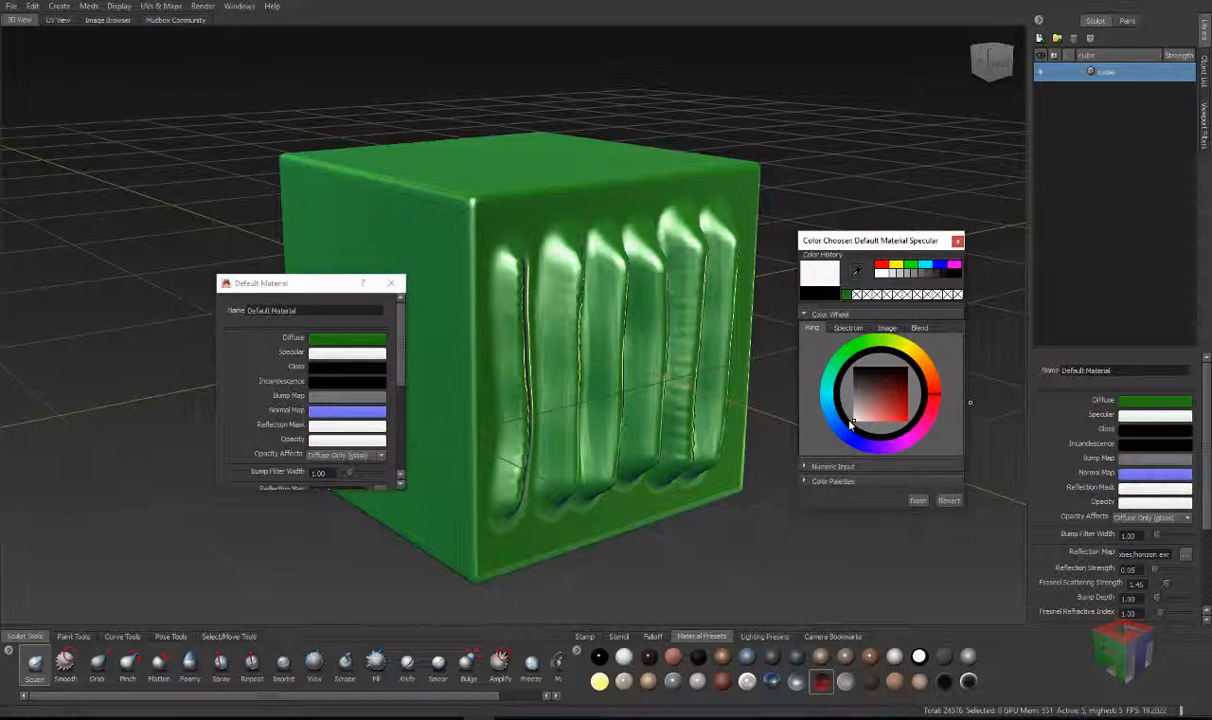
left_click(918, 500)
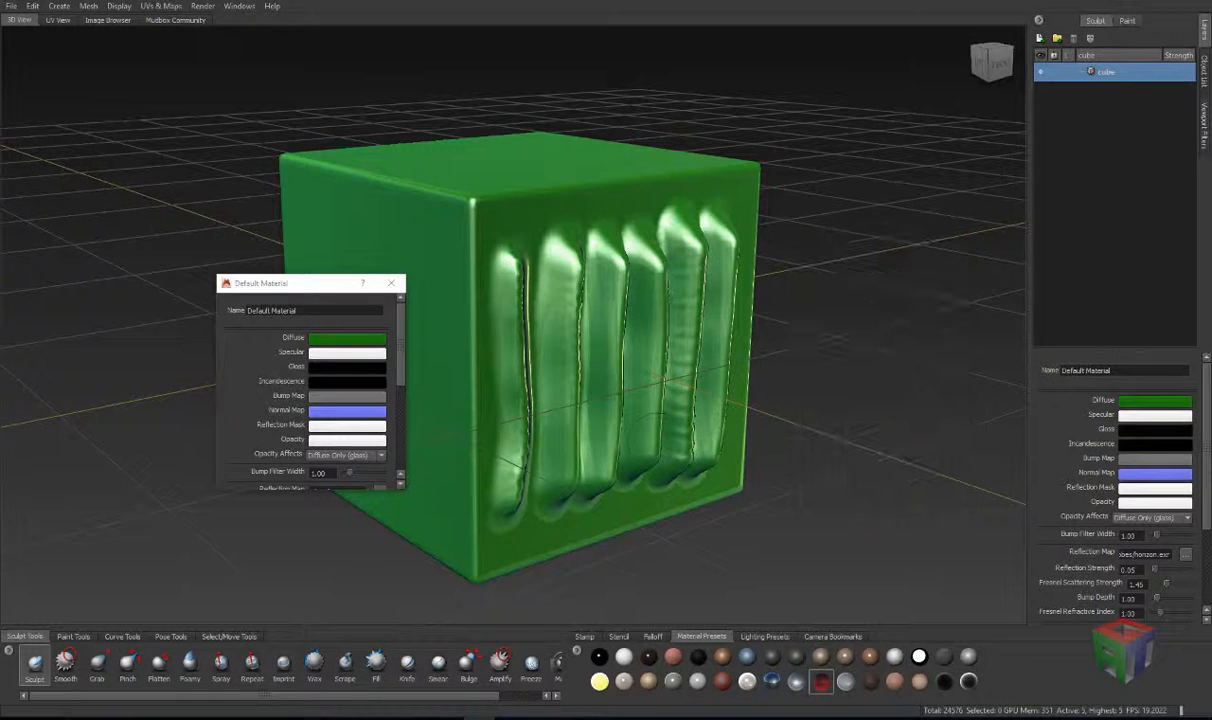
Step: Set the Default Material's gloss colour to a medium grey
left_click(337, 367)
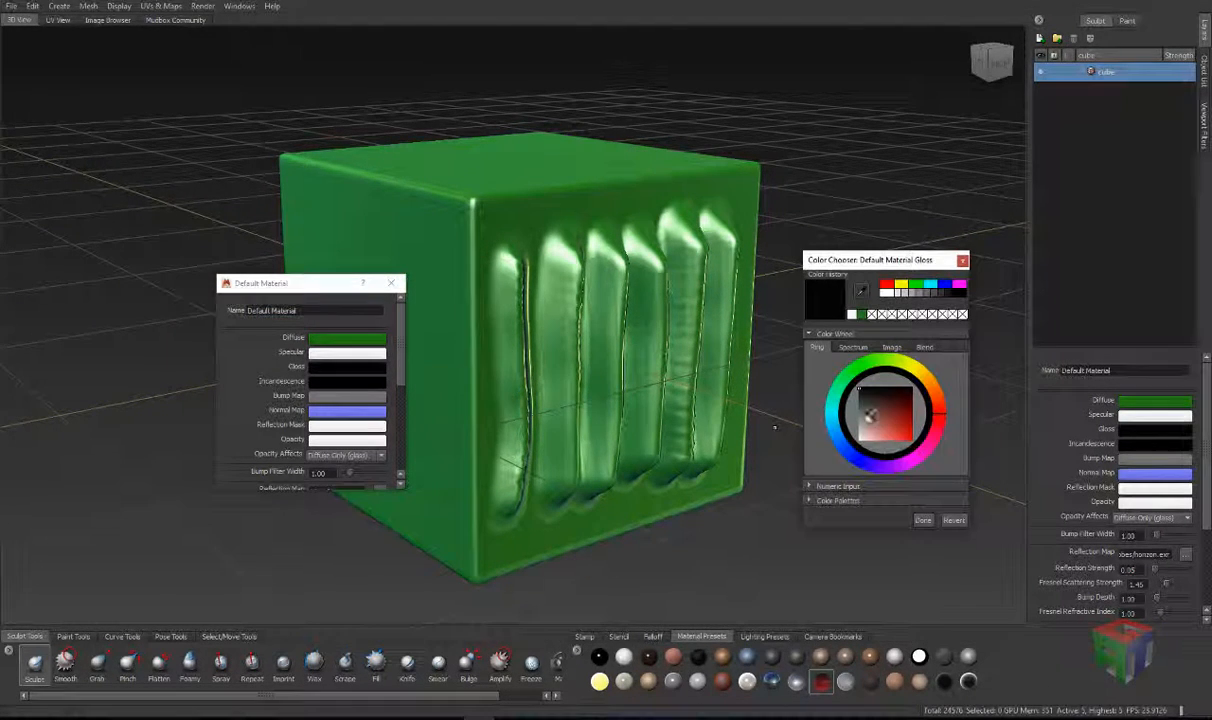
left_click_drag(861, 393, 859, 425)
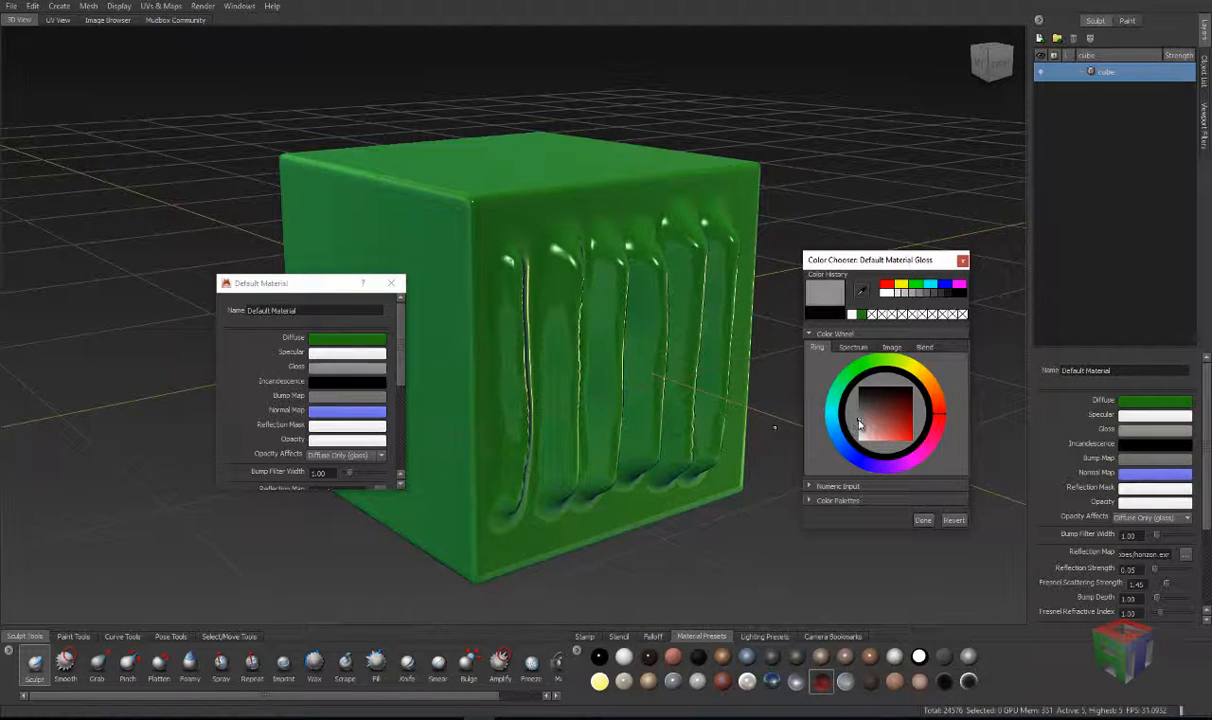
left_click(923, 519)
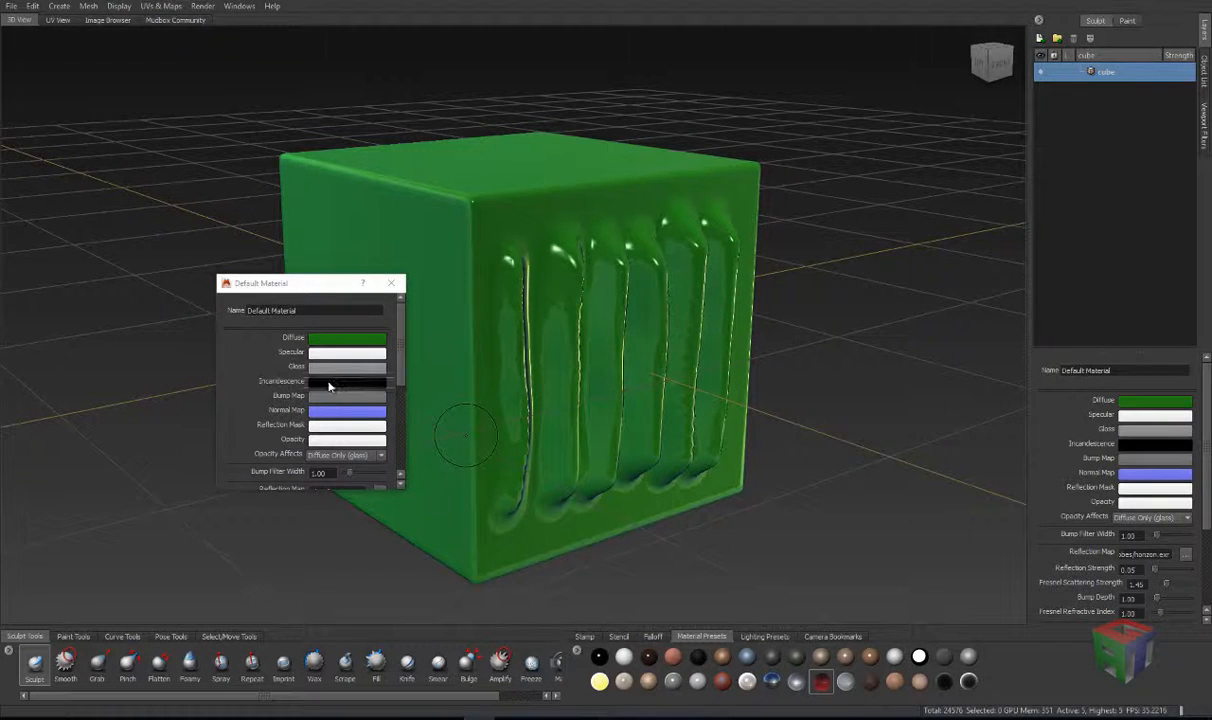
Step: Try grey incandescence colours on the Default Material and return incandescence to black
left_click(330, 381)
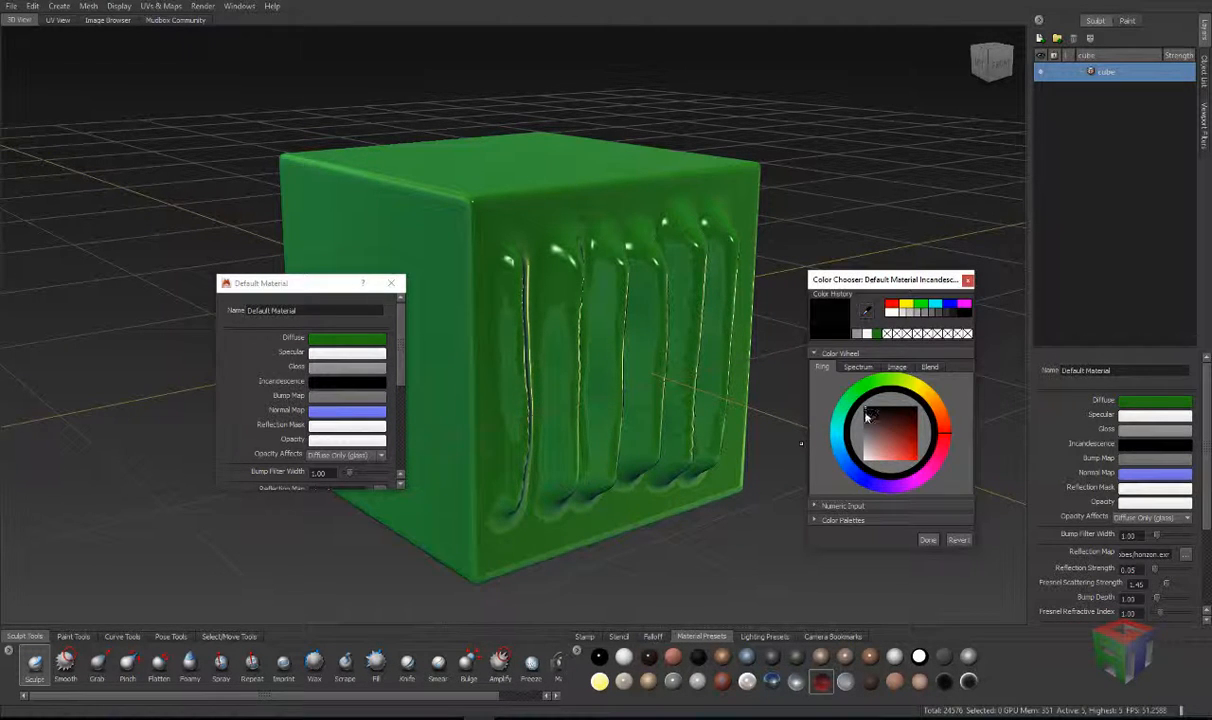
left_click_drag(866, 414, 865, 432)
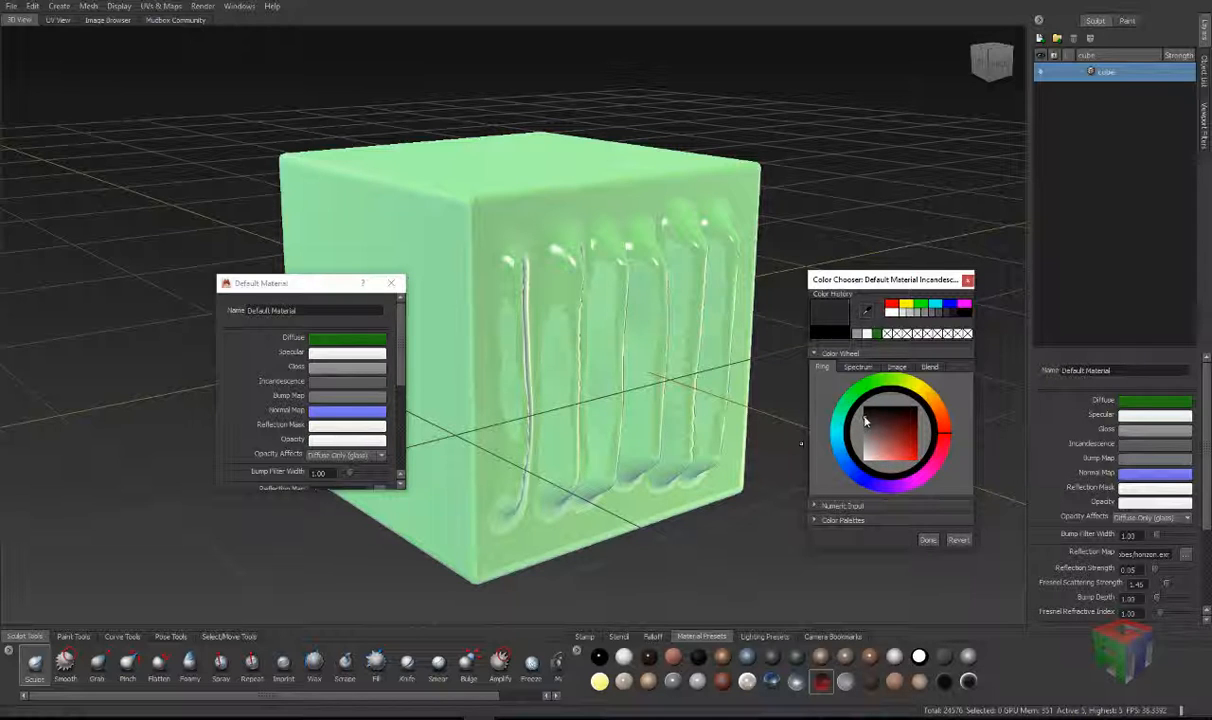
left_click_drag(866, 428, 859, 410)
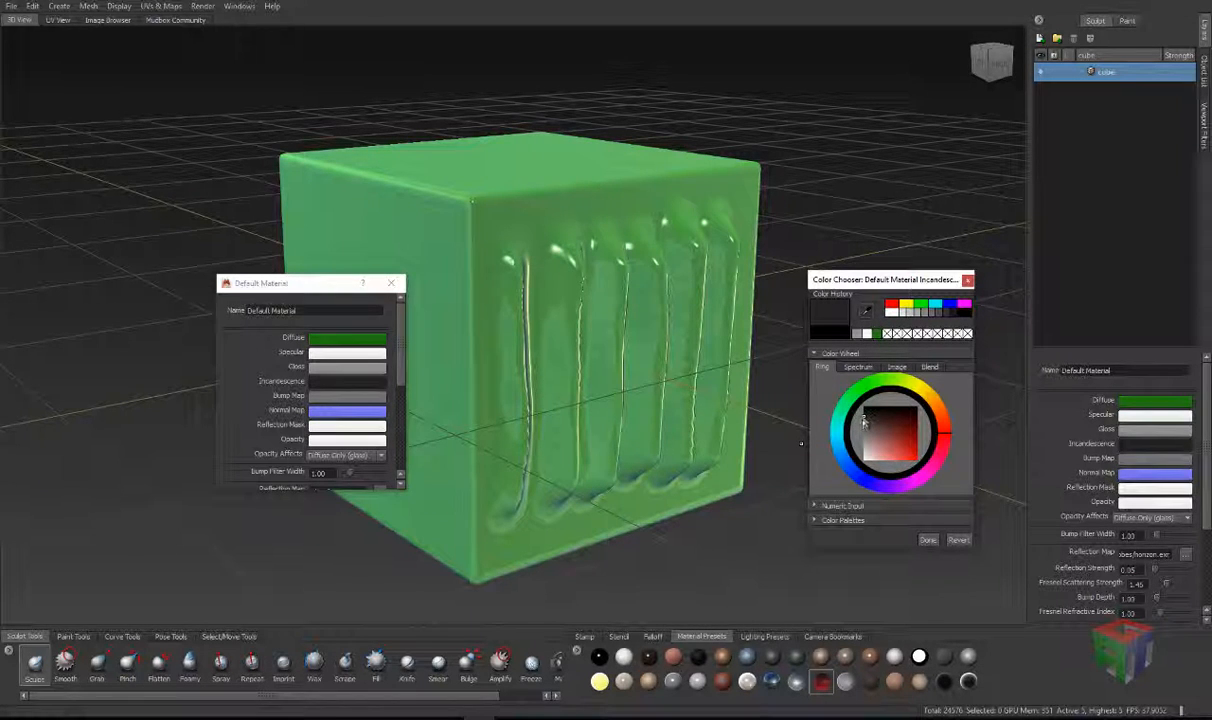
left_click_drag(865, 416, 859, 404)
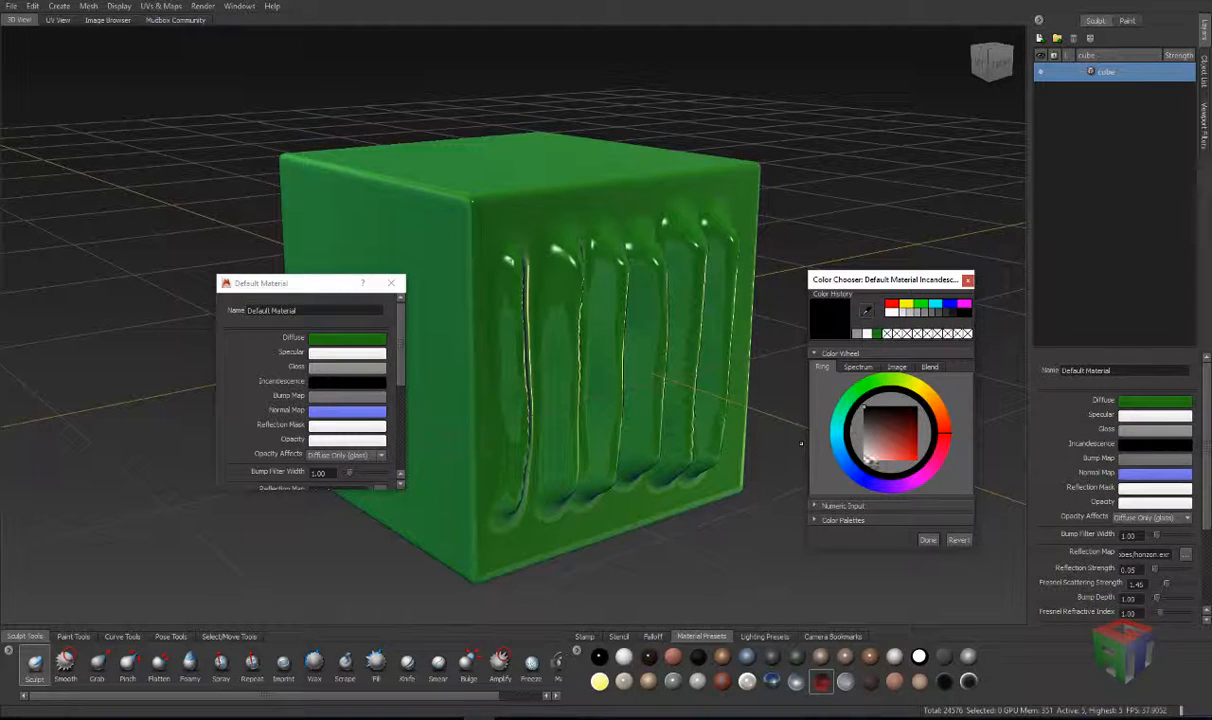
left_click(928, 540)
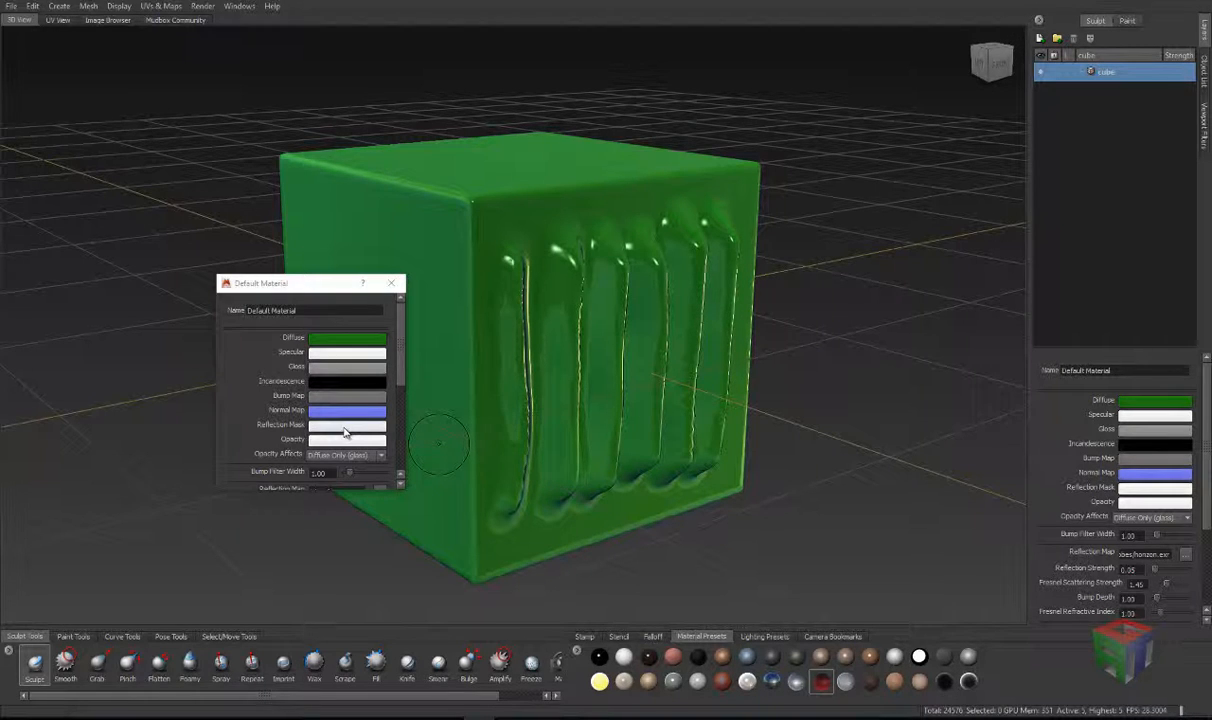
Step: Darken the Default Material's reflection mask colour from white to a near-black grey
left_click(345, 427)
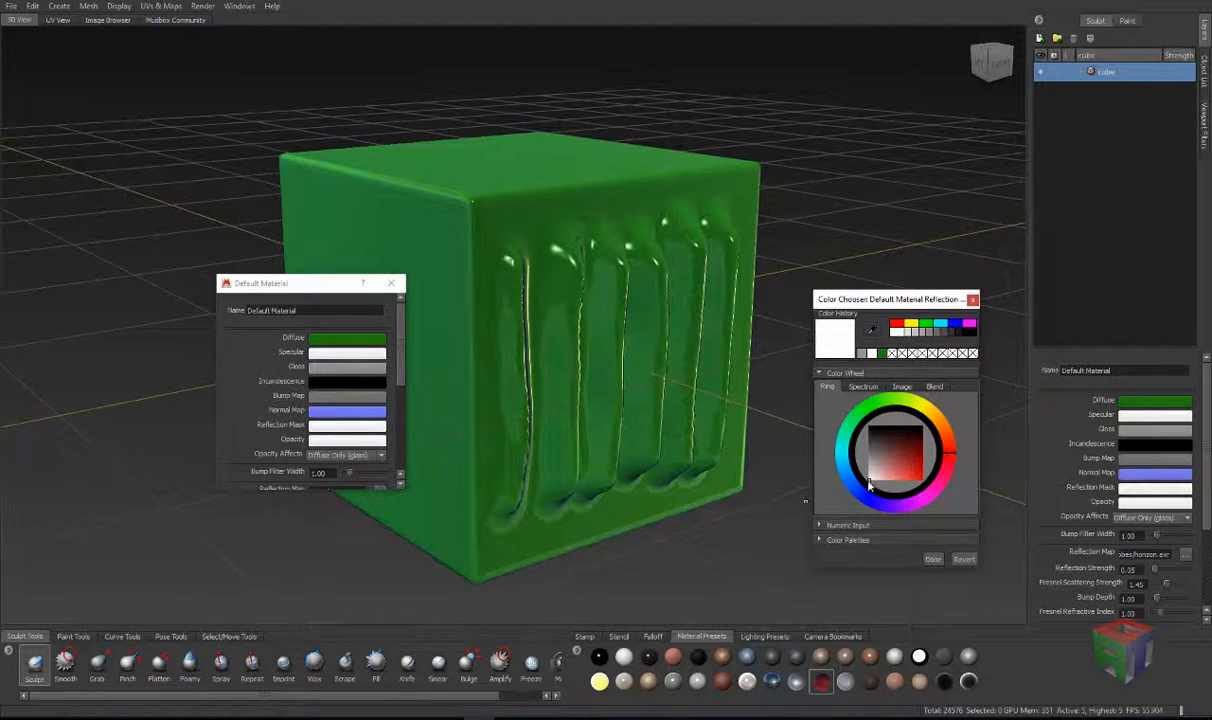
left_click_drag(870, 485, 870, 437)
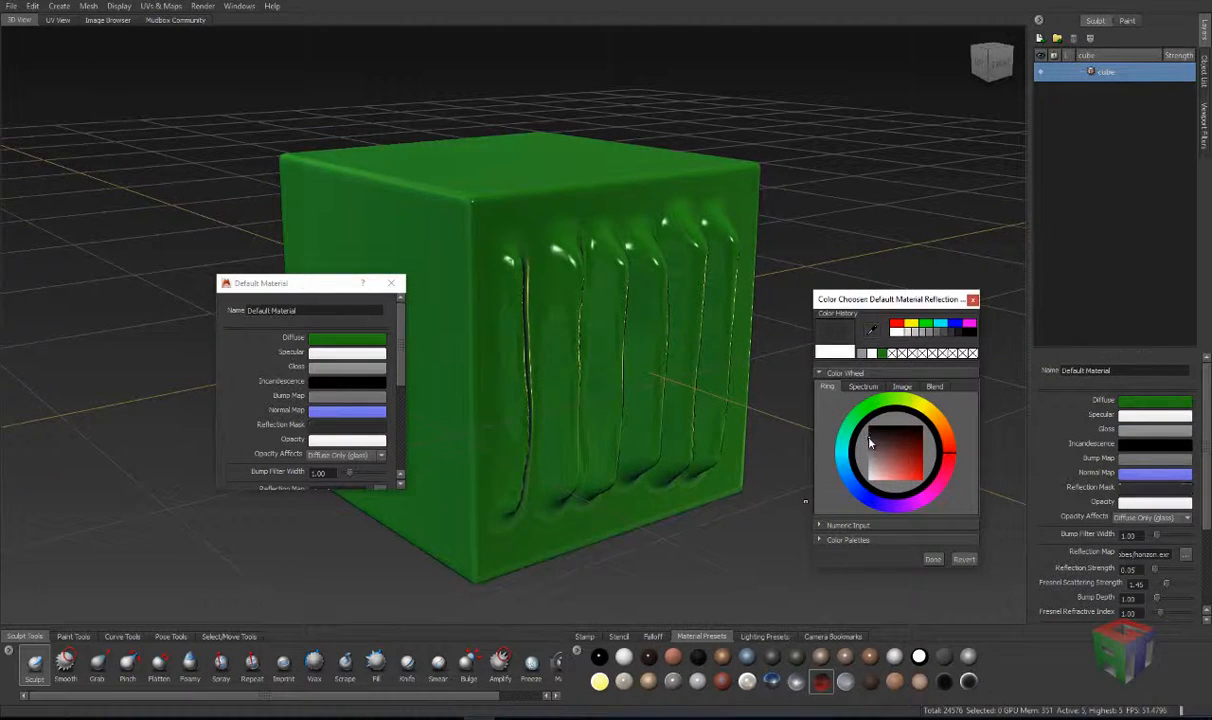
left_click(931, 558)
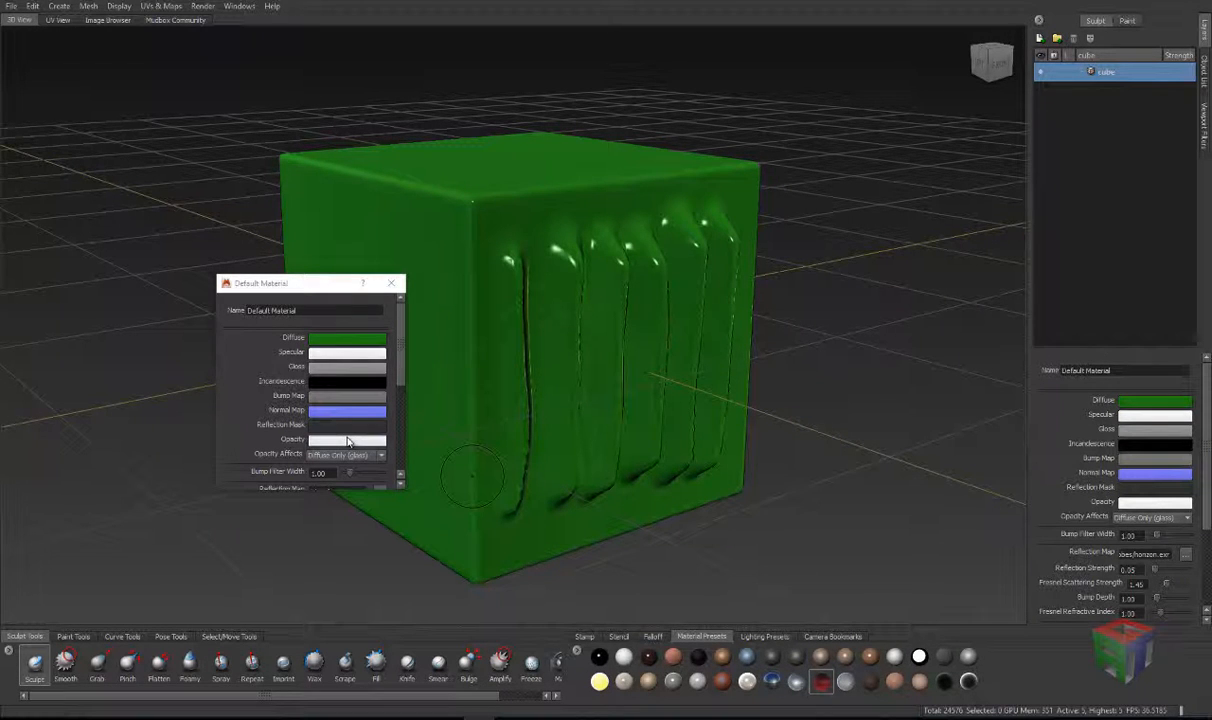
Step: Make the cube's material see-through by setting its opacity colour to dark grey
left_click(336, 441)
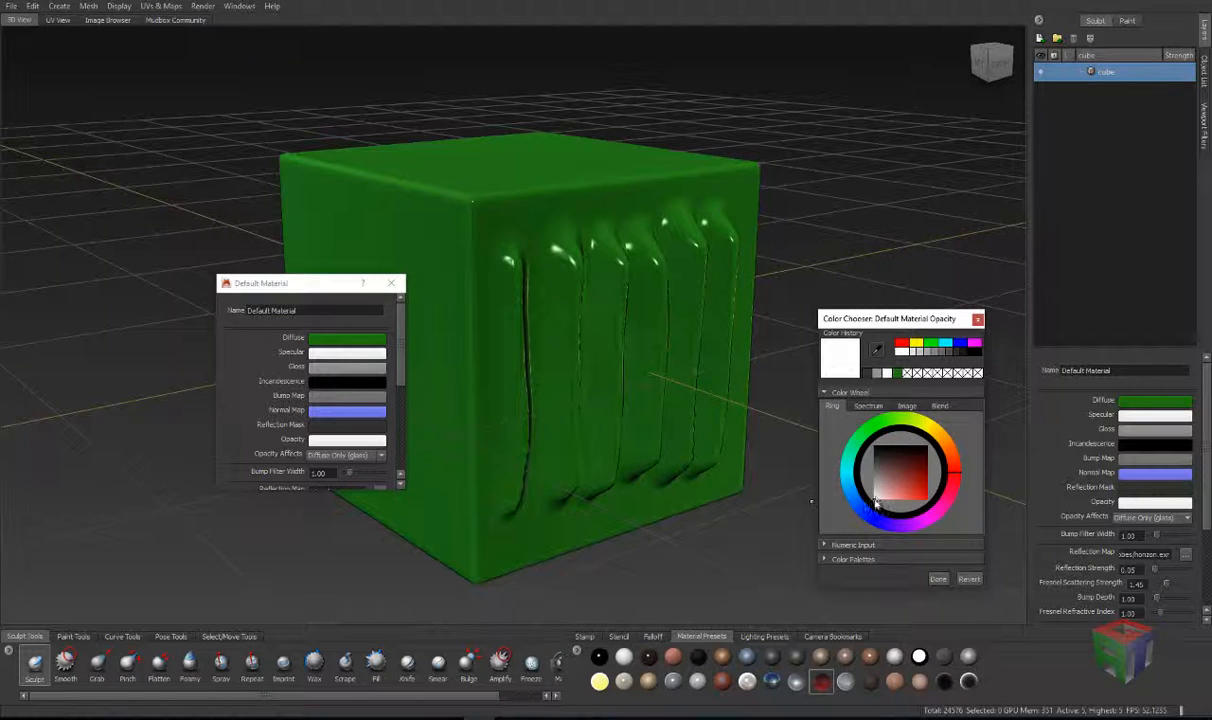
left_click(873, 472)
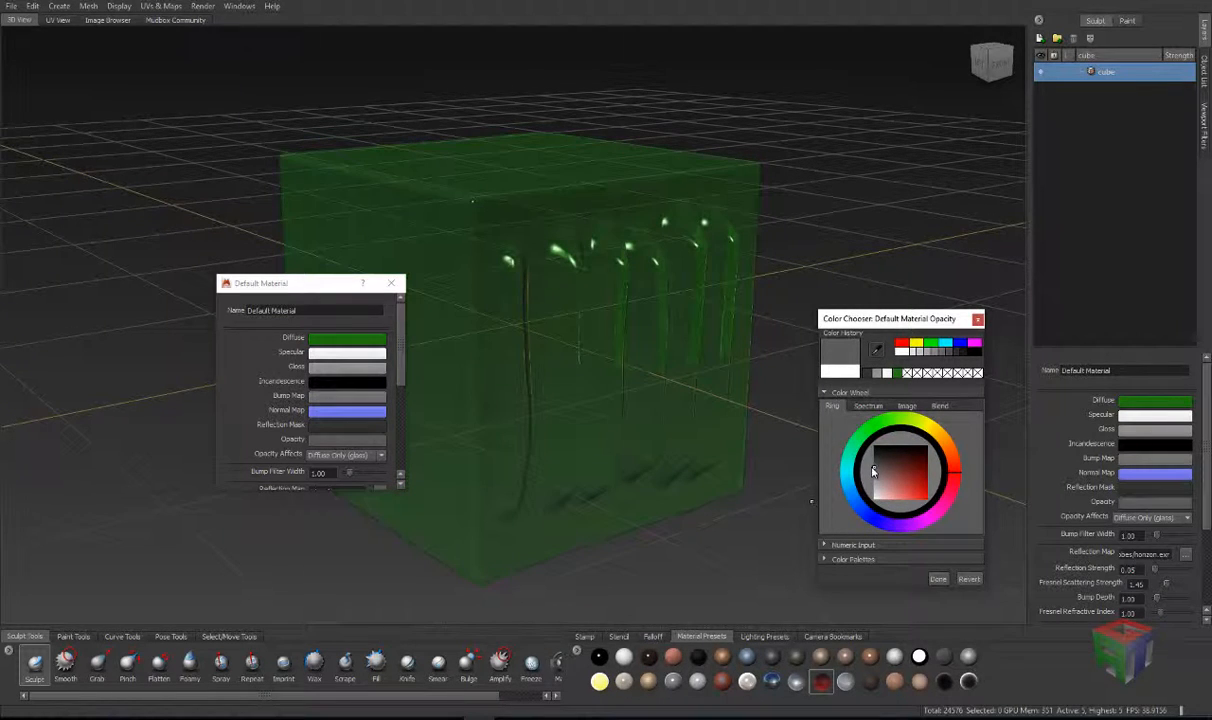
left_click_drag(875, 470, 873, 508)
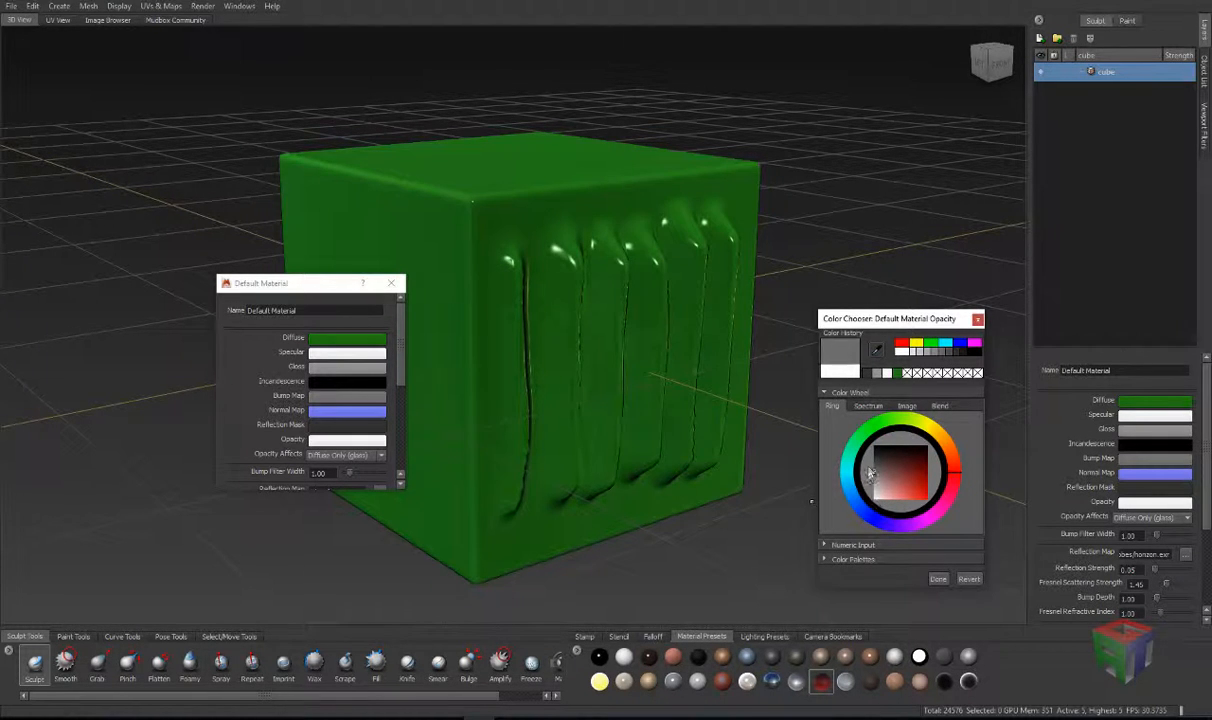
left_click(874, 463)
left_click_drag(874, 463, 872, 468)
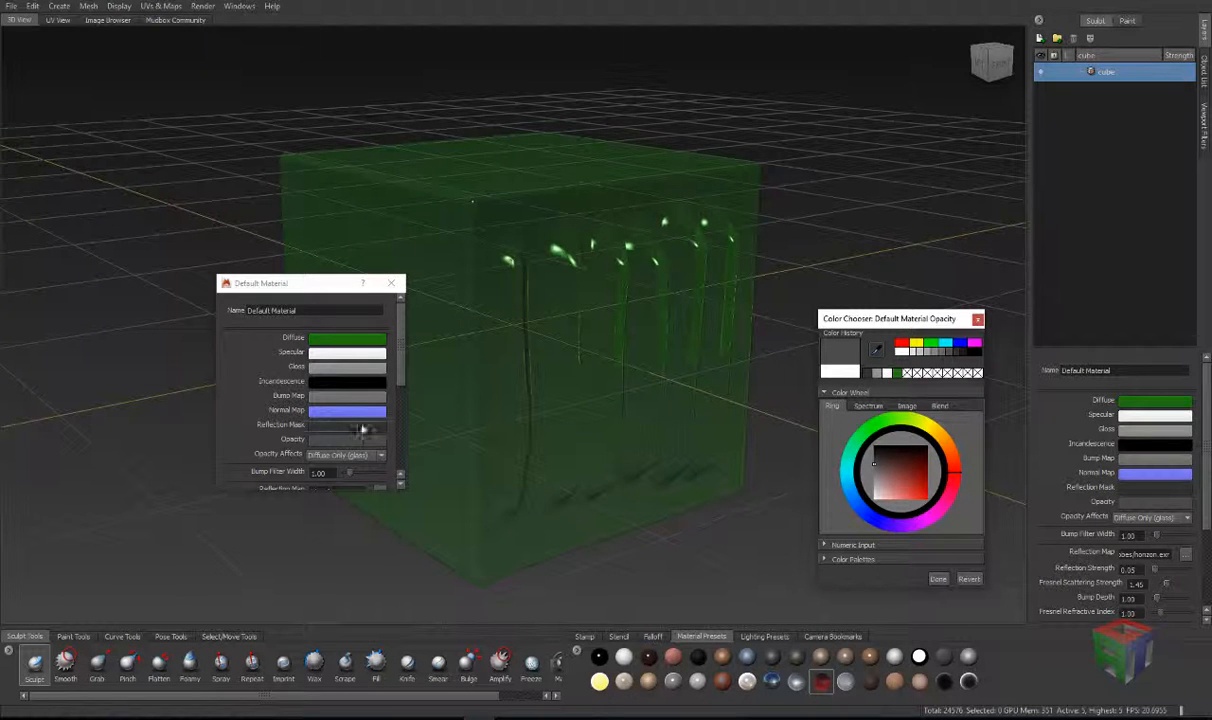
Step: Try making opacity affect all channels (cutout) and return it to Diffuse Only (glass)
left_click(363, 456)
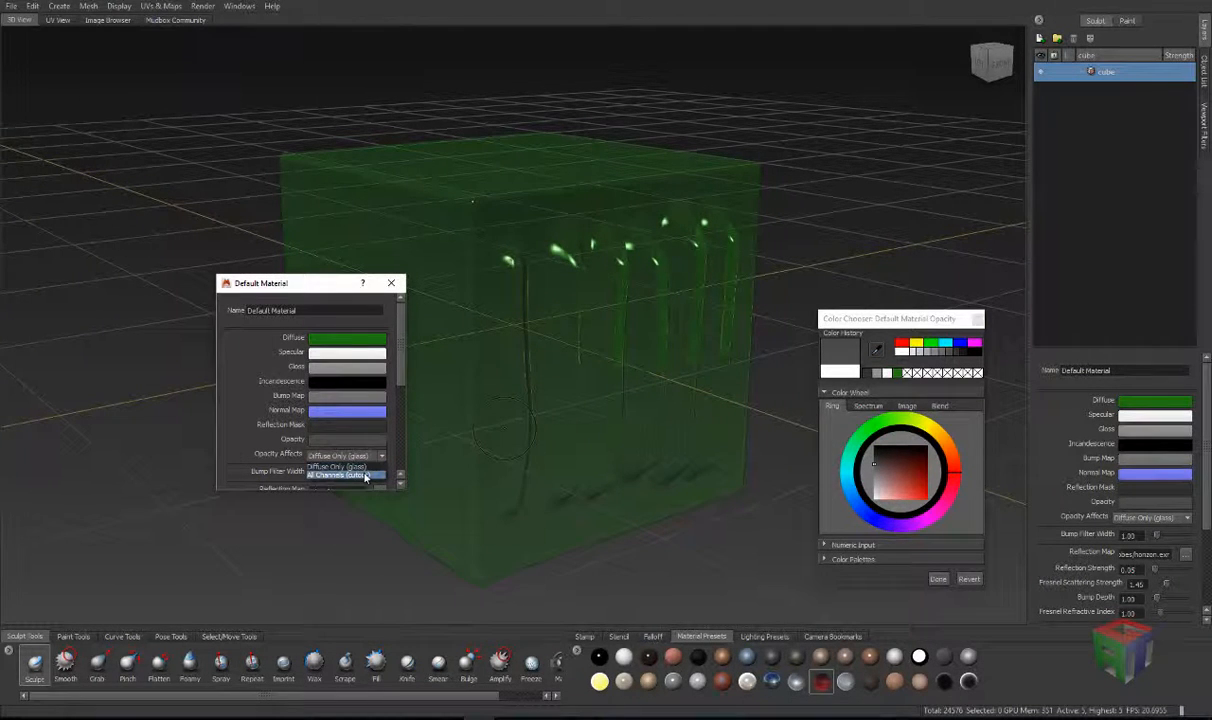
left_click(365, 474)
left_click(365, 456)
left_click(345, 440)
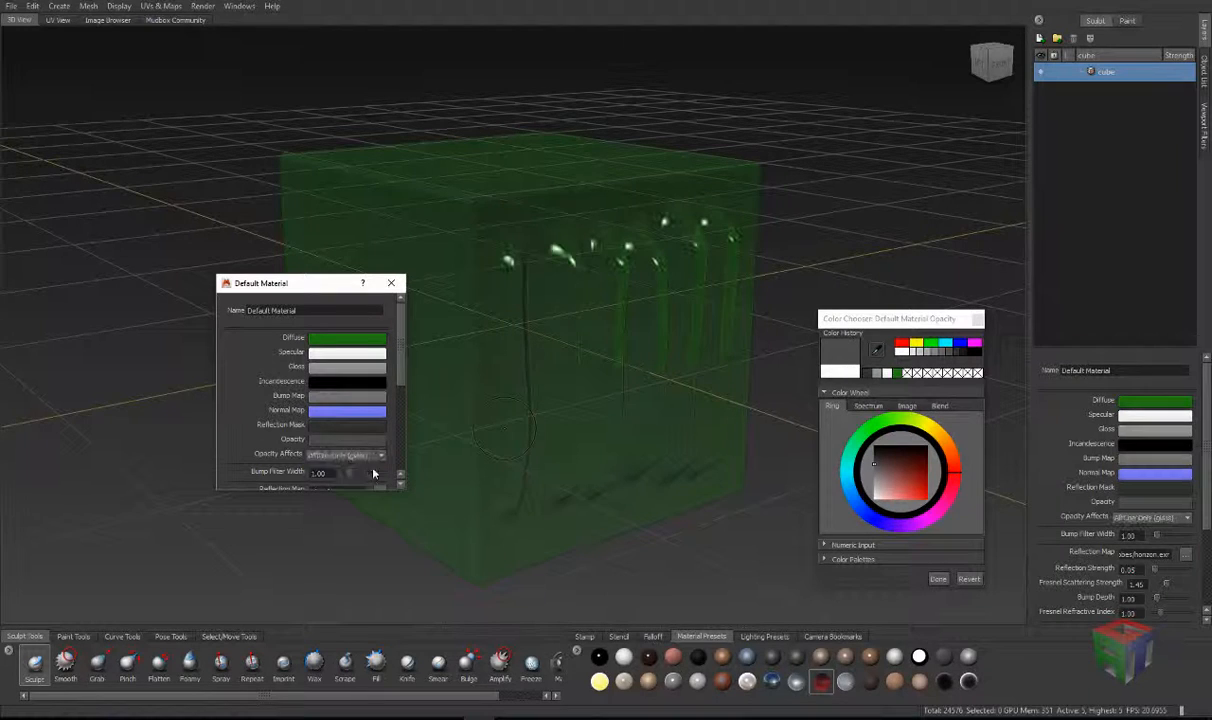
Step: Set the material's reflection strength to 0.18, Fresnel scattering strength to 2.63, bump depth to 2.34 and Fresnel refractive index to 0.25
left_click_drag(400, 360, 404, 404)
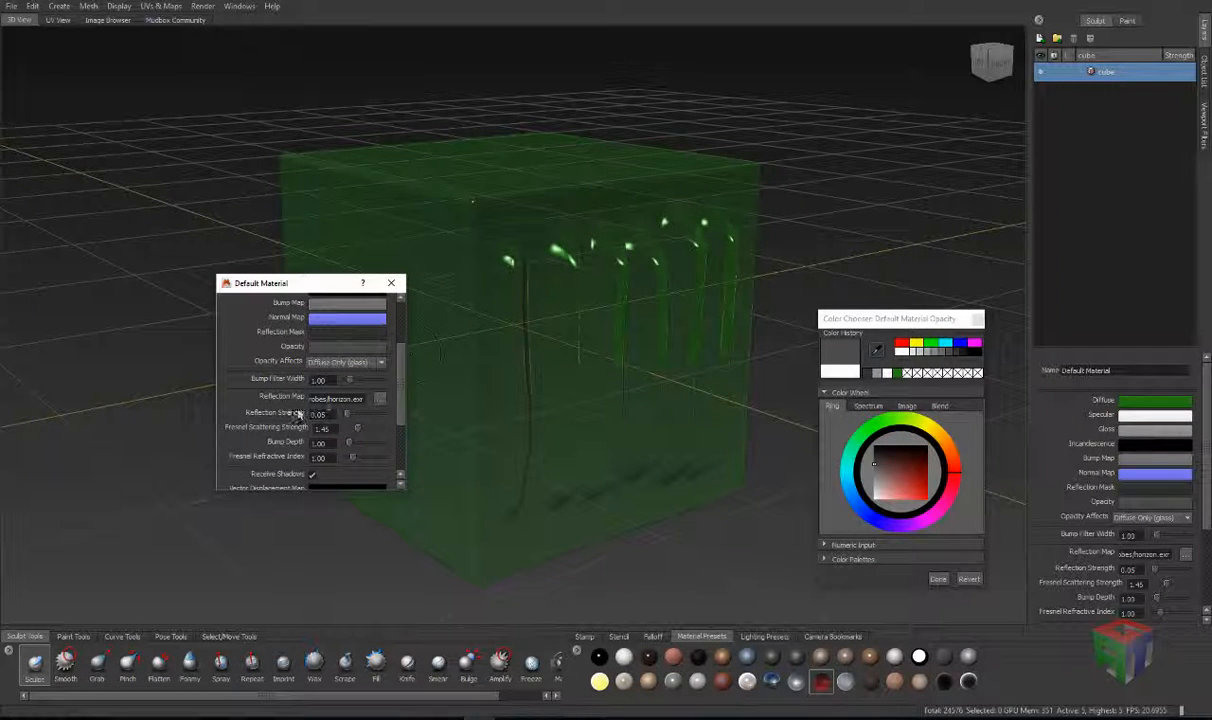
left_click(326, 401)
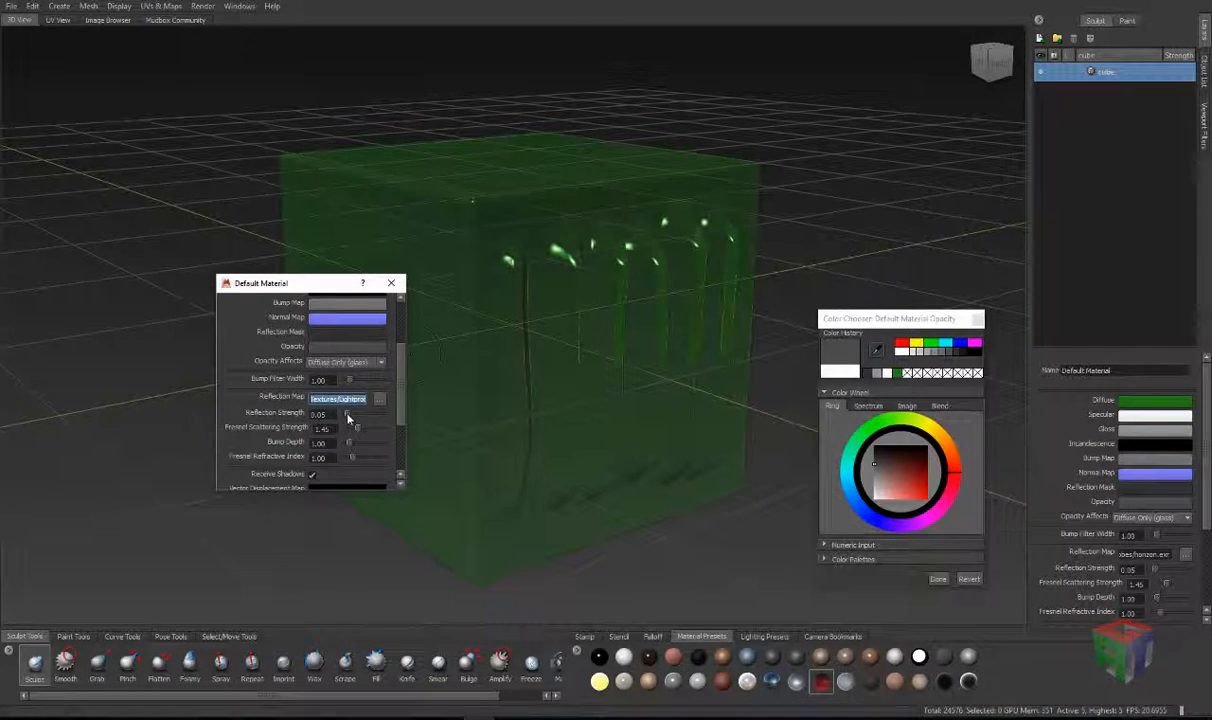
mouse_move(348, 418)
left_mouse_down()
mouse_move(364, 421)
mouse_move(356, 434)
mouse_move(372, 429)
mouse_move(370, 444)
mouse_move(353, 443)
mouse_move(359, 459)
mouse_move(346, 458)
left_mouse_up()
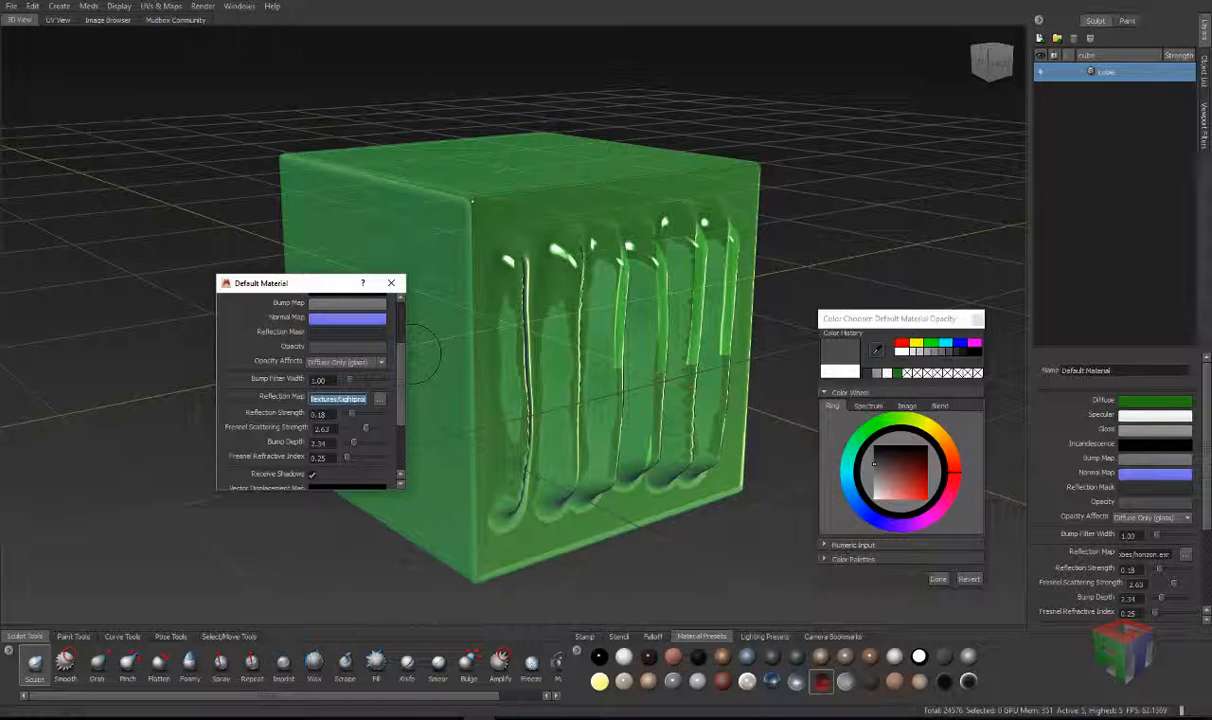
Step: Review the material's Receive Shadows and Blur Shadow Edges options and close its properties window
scroll(319, 408, "down", 3)
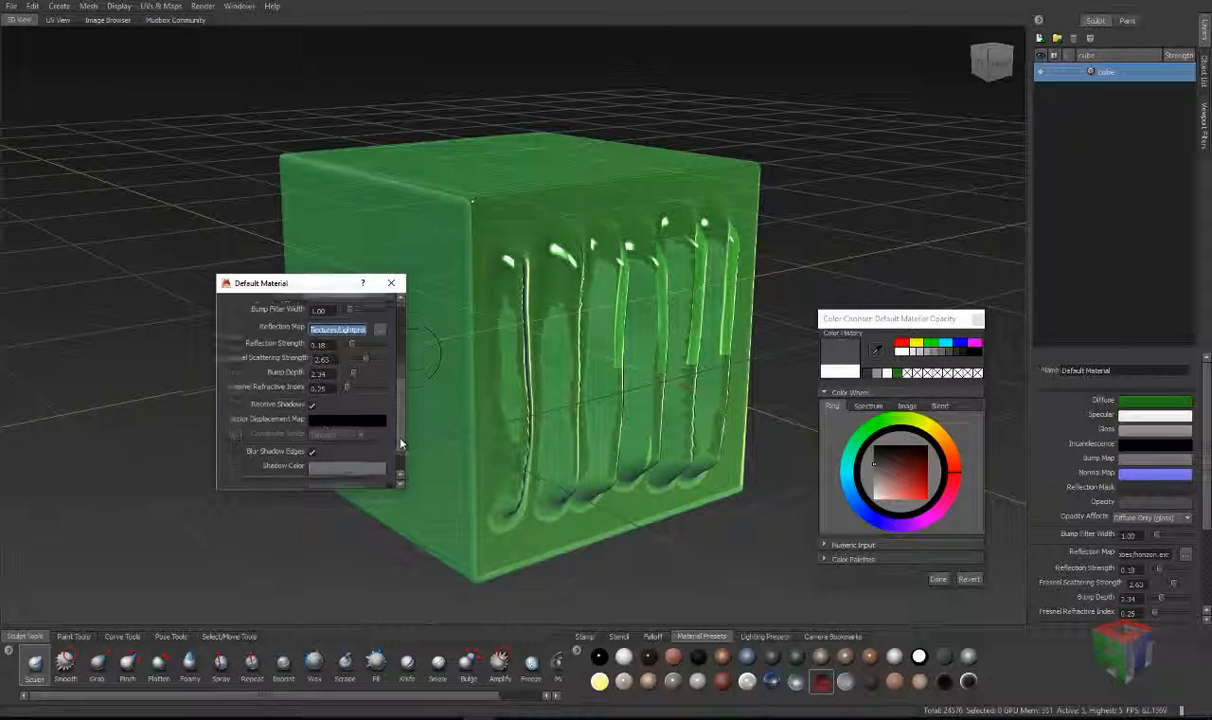
left_click(312, 401)
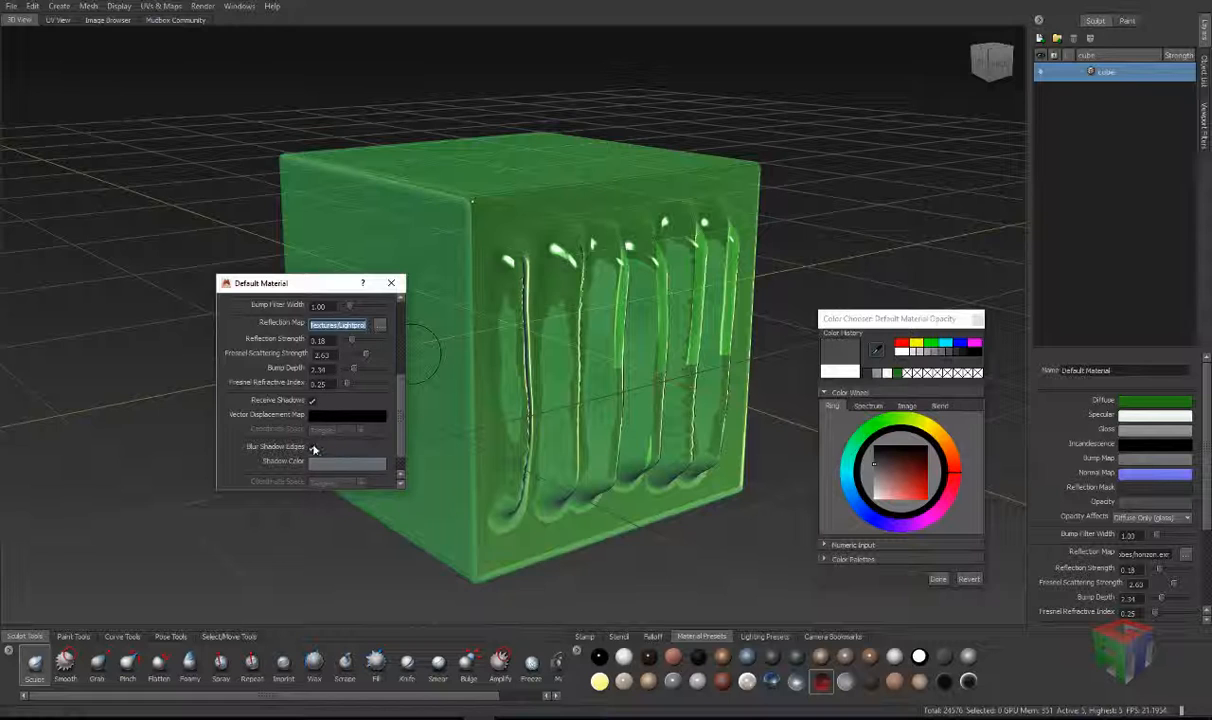
left_click(312, 447)
scroll(403, 421, "down", 1)
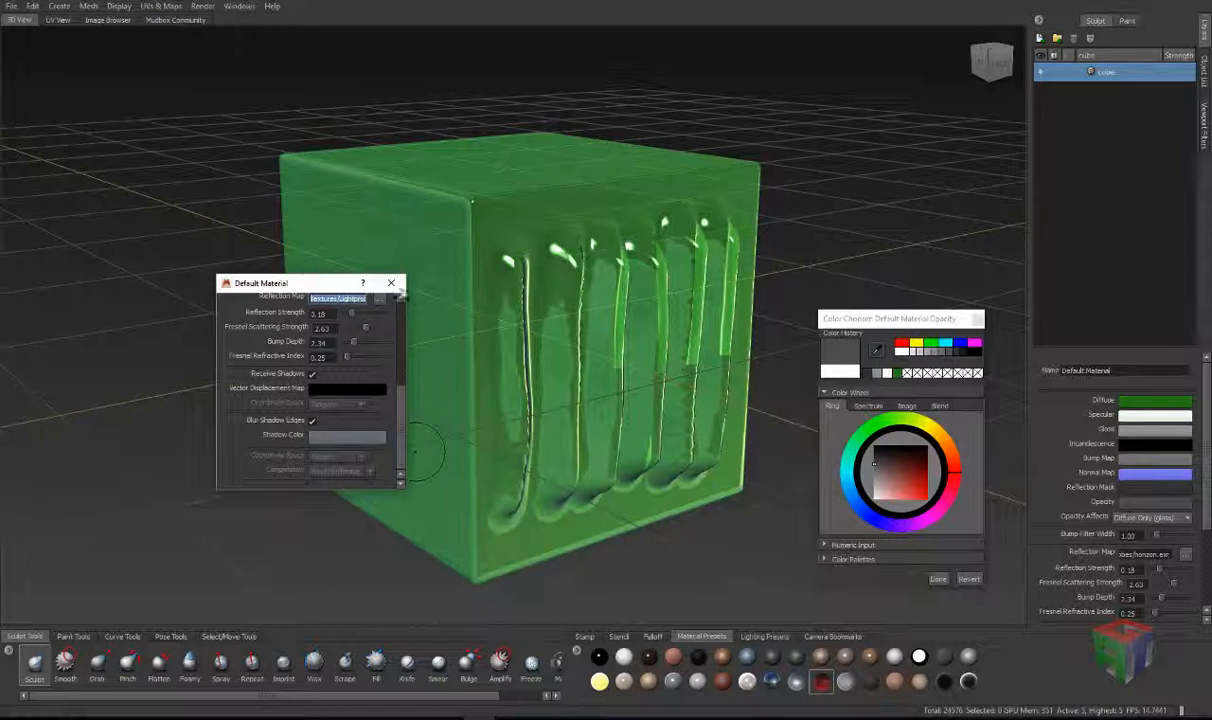
left_click(391, 283)
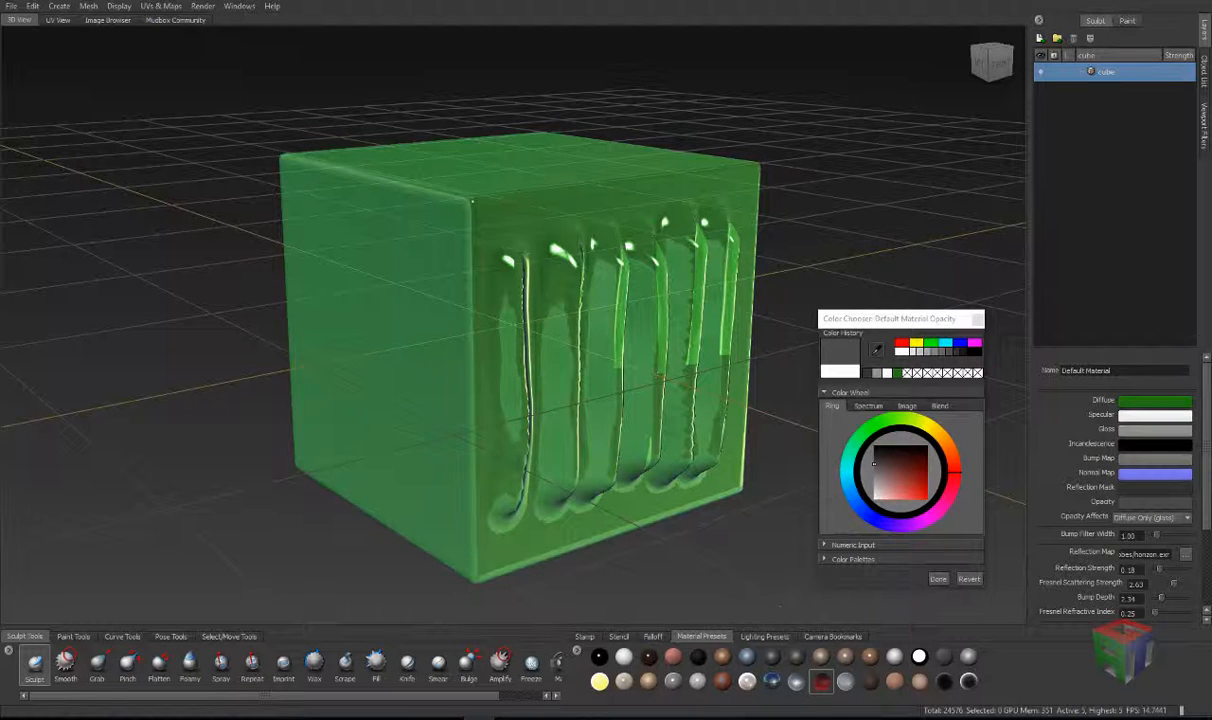
Step: Apply a tan-brown material preset to the cube and review its properties through Edit Material
left_click(821, 654)
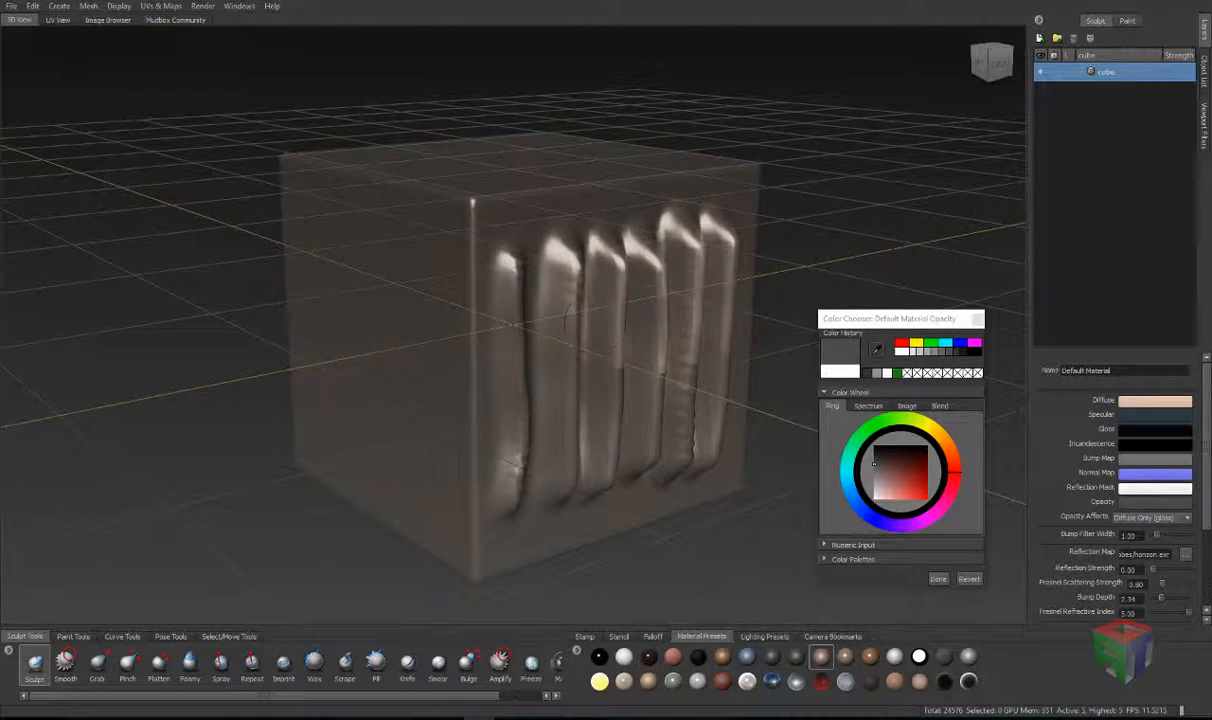
right_click(595, 326)
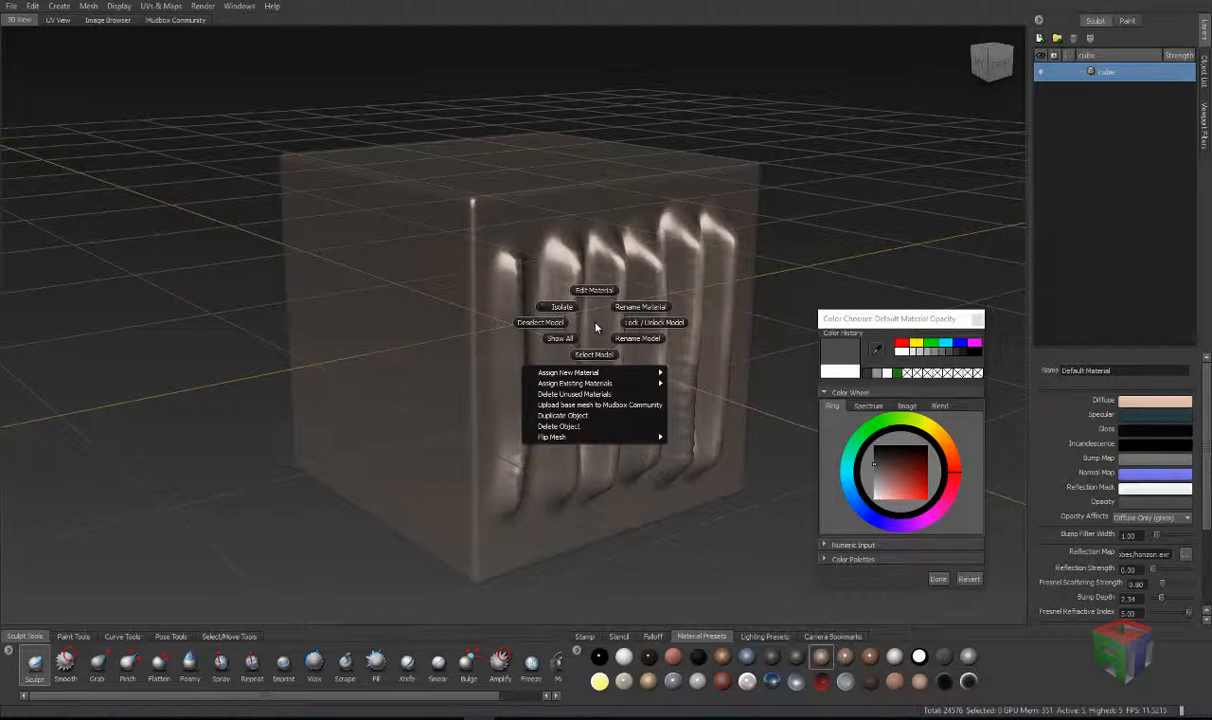
left_click(594, 291)
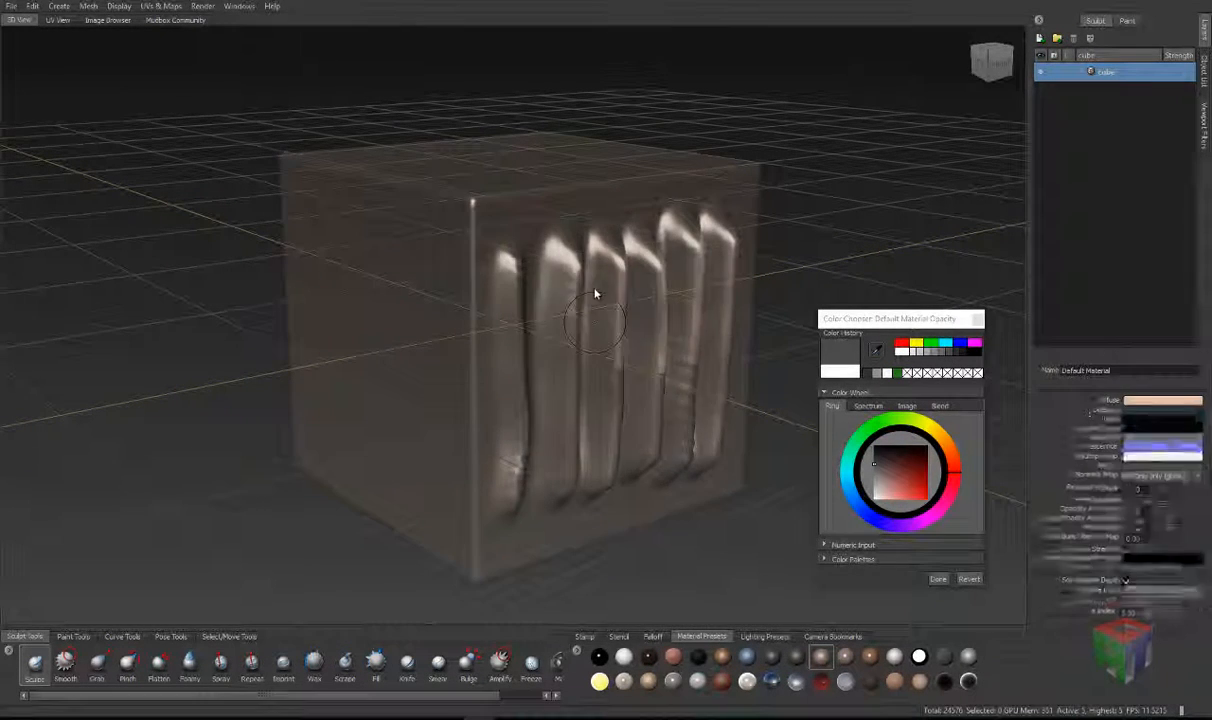
left_click_drag(632, 252, 486, 206)
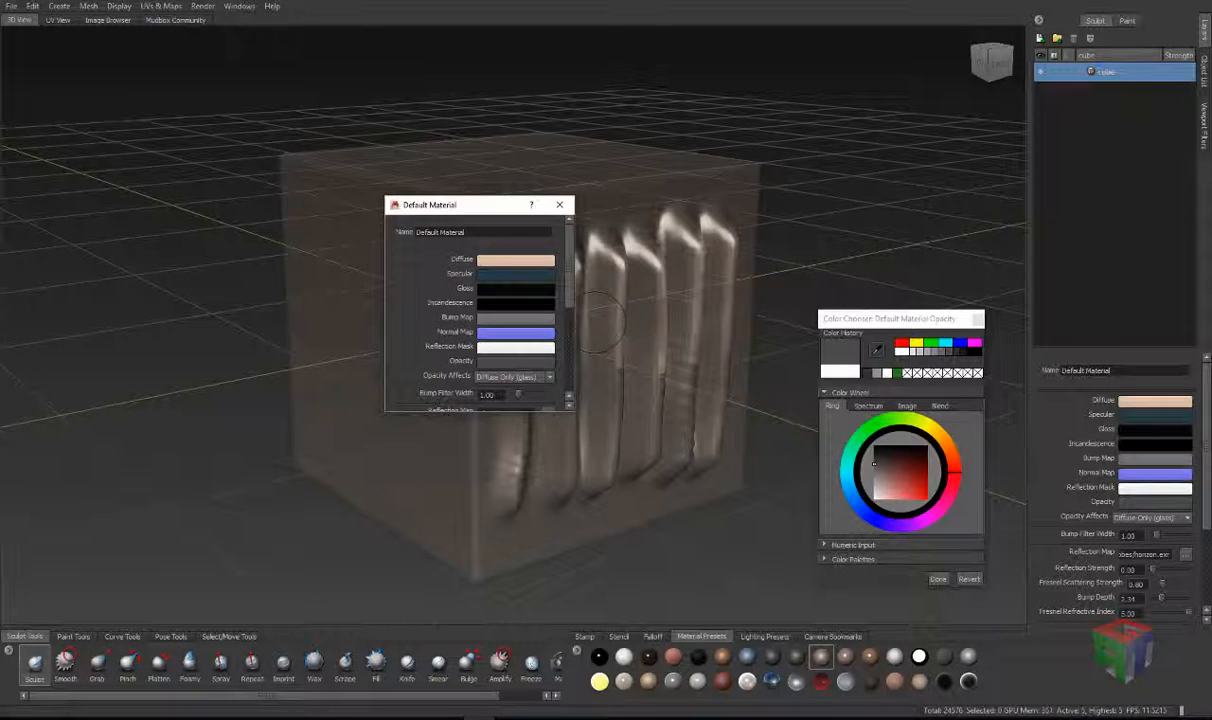
left_click(559, 204)
Step: Start a new scene using the Cube starting point
left_click(9, 6)
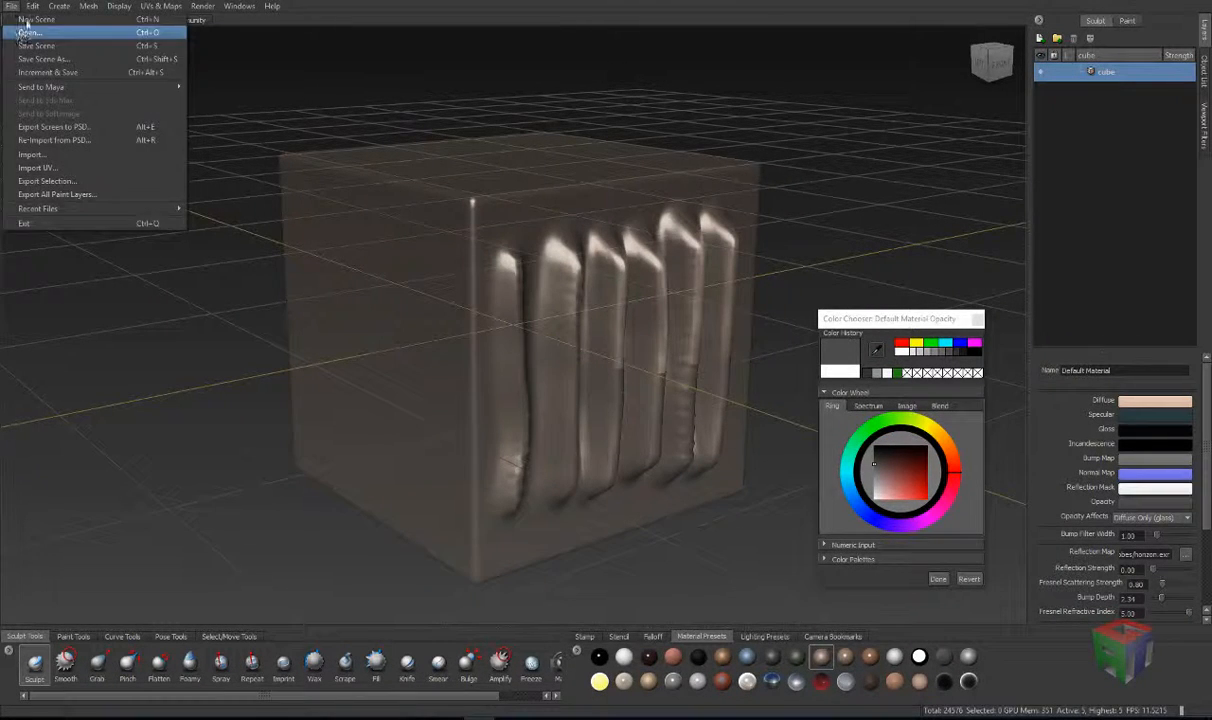
left_click(28, 26)
left_click(607, 371)
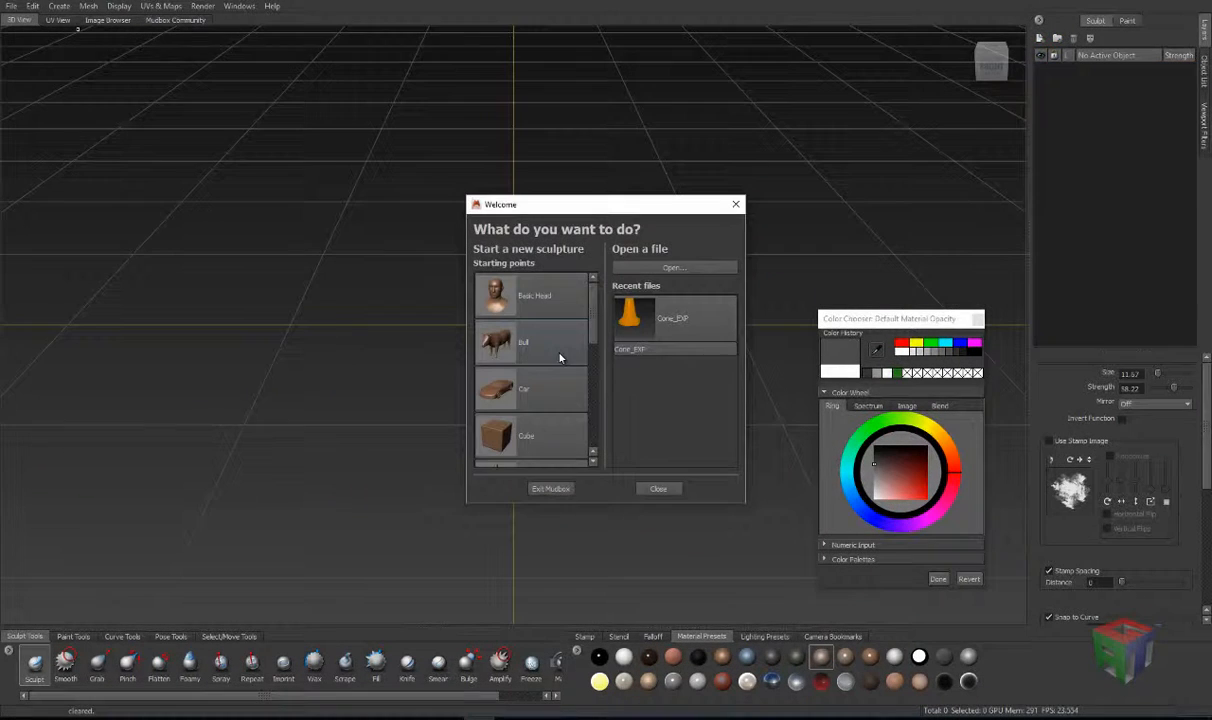
left_click(541, 433)
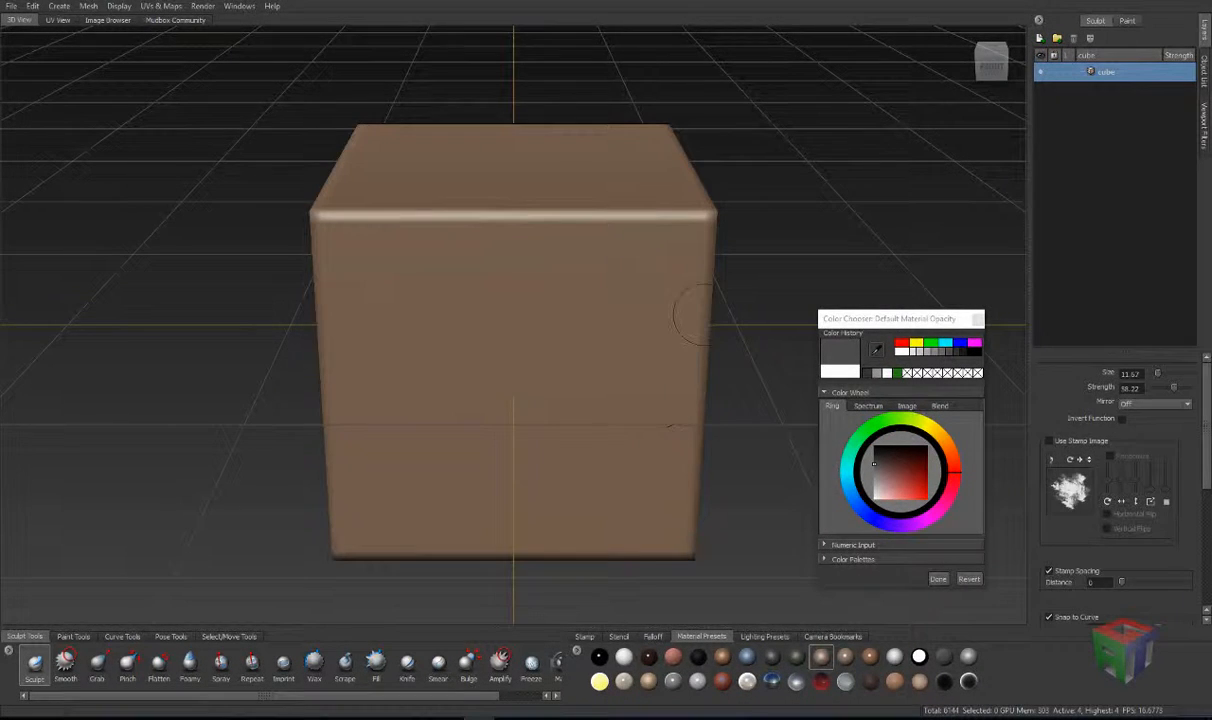
Step: Try the last lighting preset, the black-and-gold head, on the cube and inspect the result
left_click(764, 636)
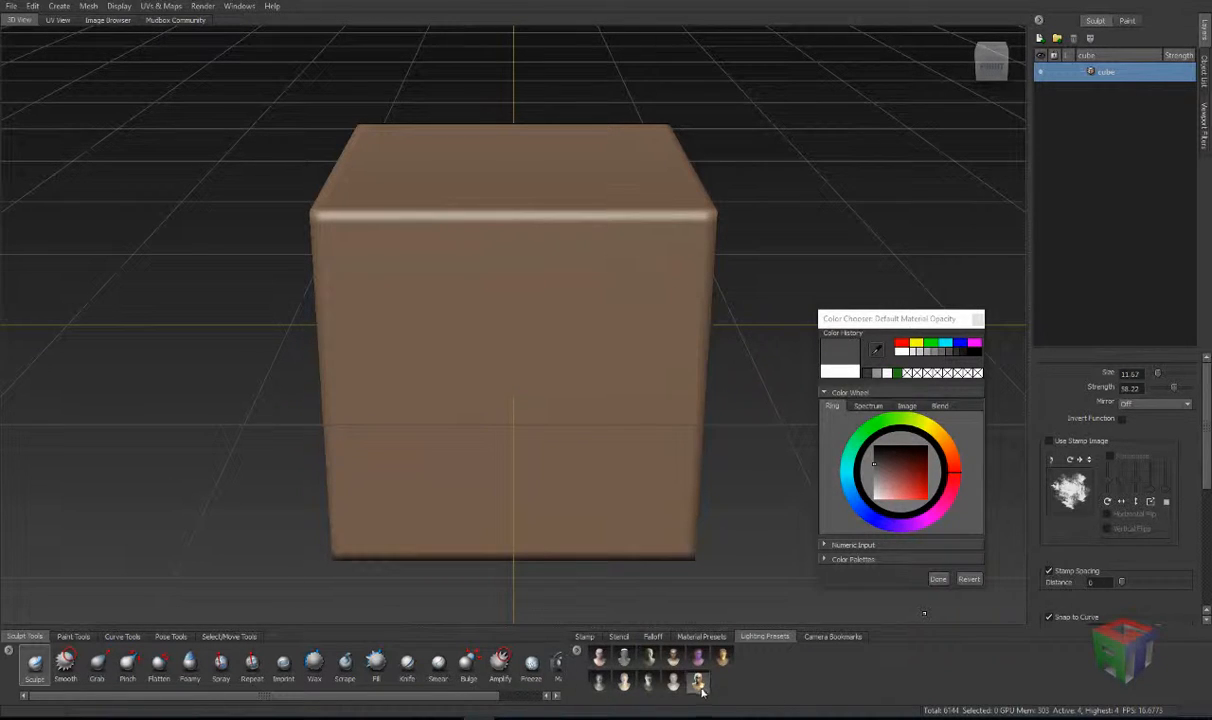
mouse_move(708, 680)
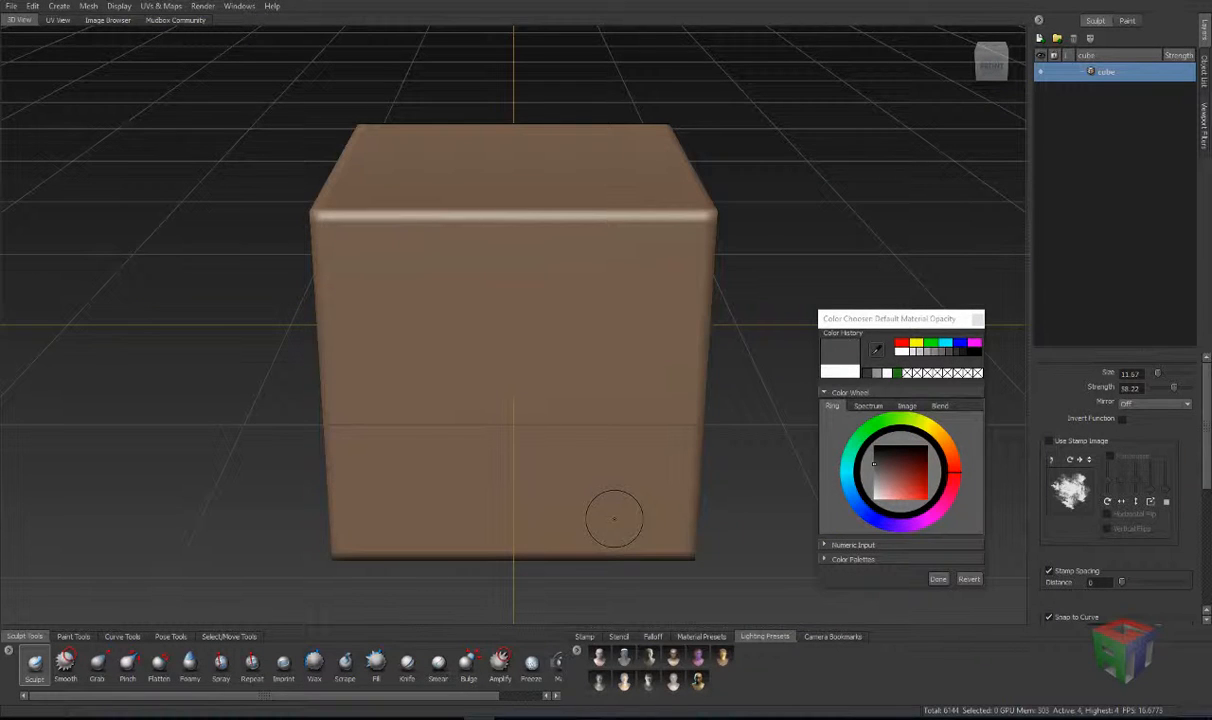
left_click(698, 681)
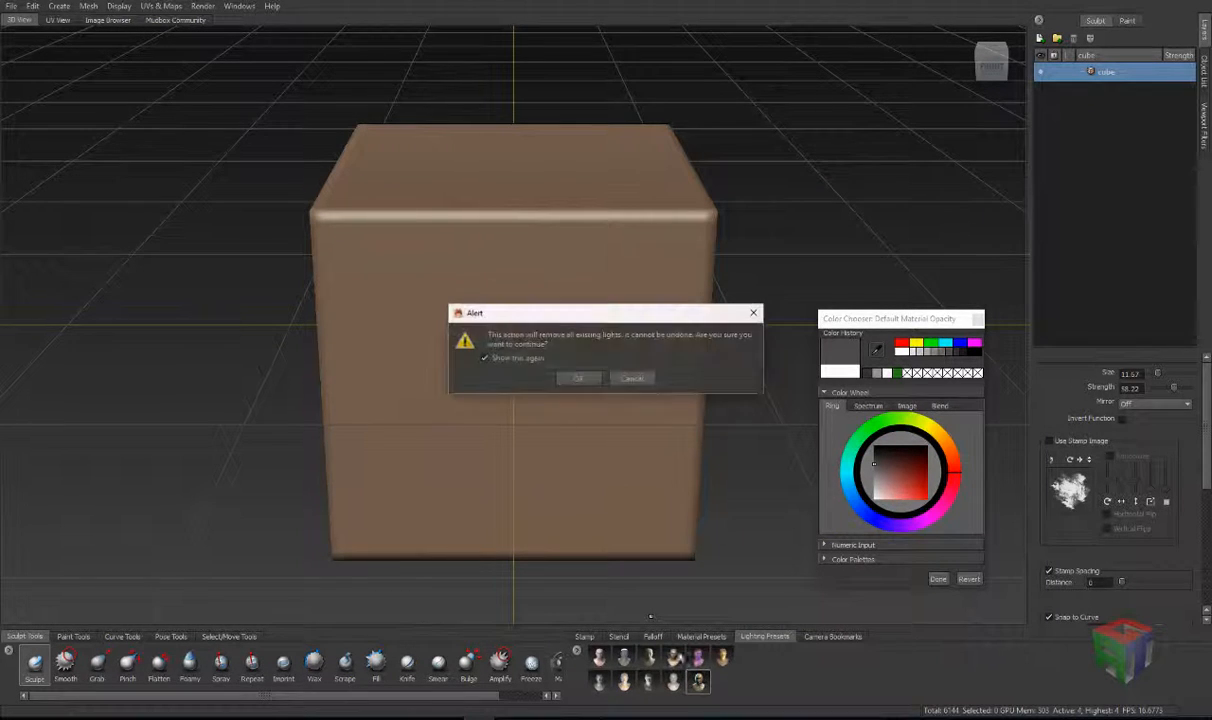
left_click(572, 381)
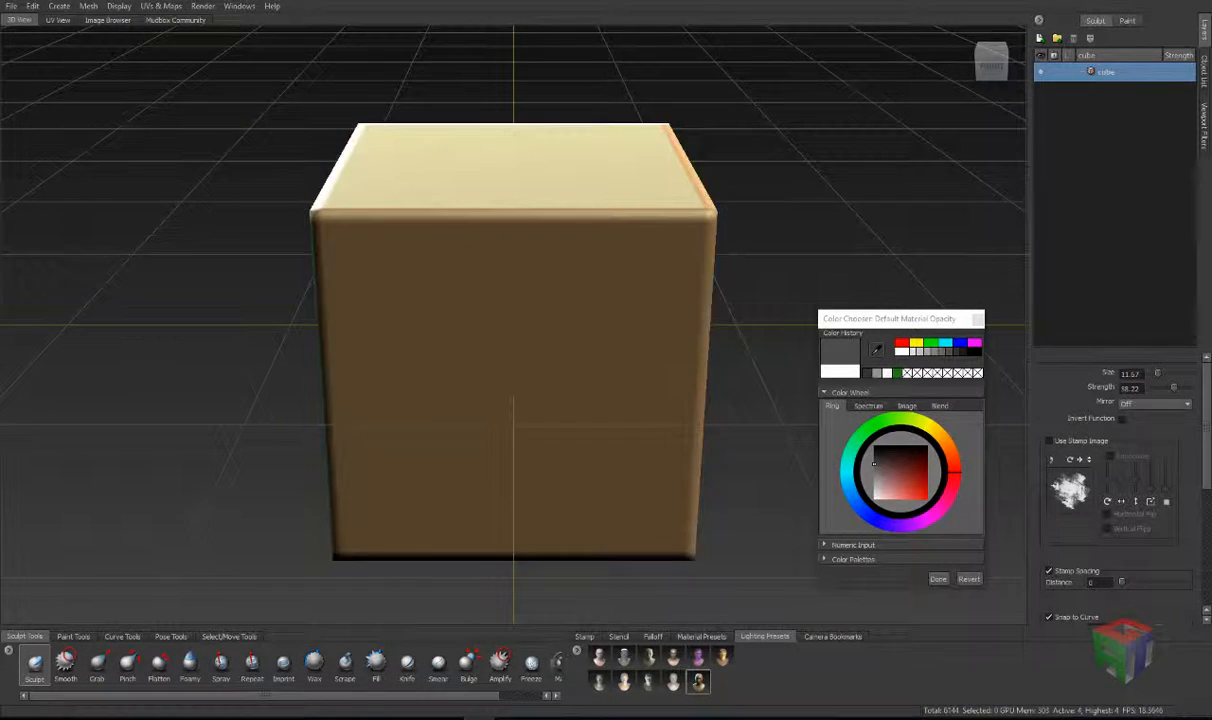
scroll(618, 472, "down", 1)
left_click_drag(580, 436, 605, 445, "alt")
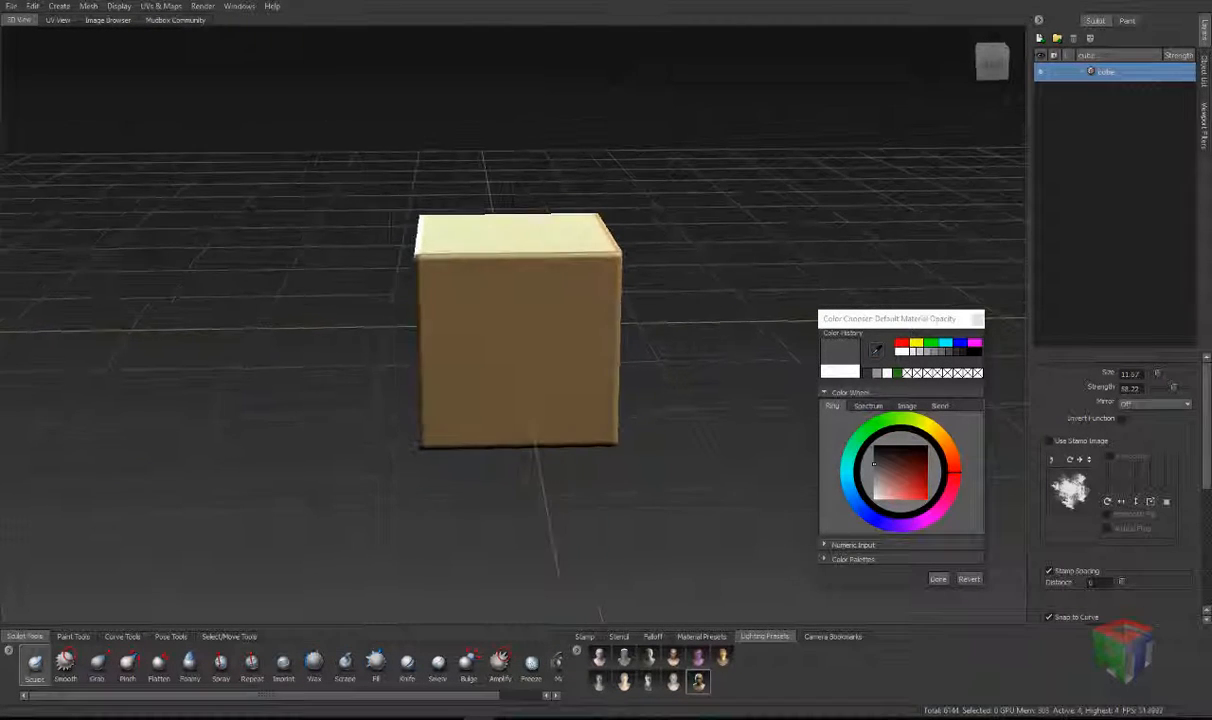
left_click(699, 683)
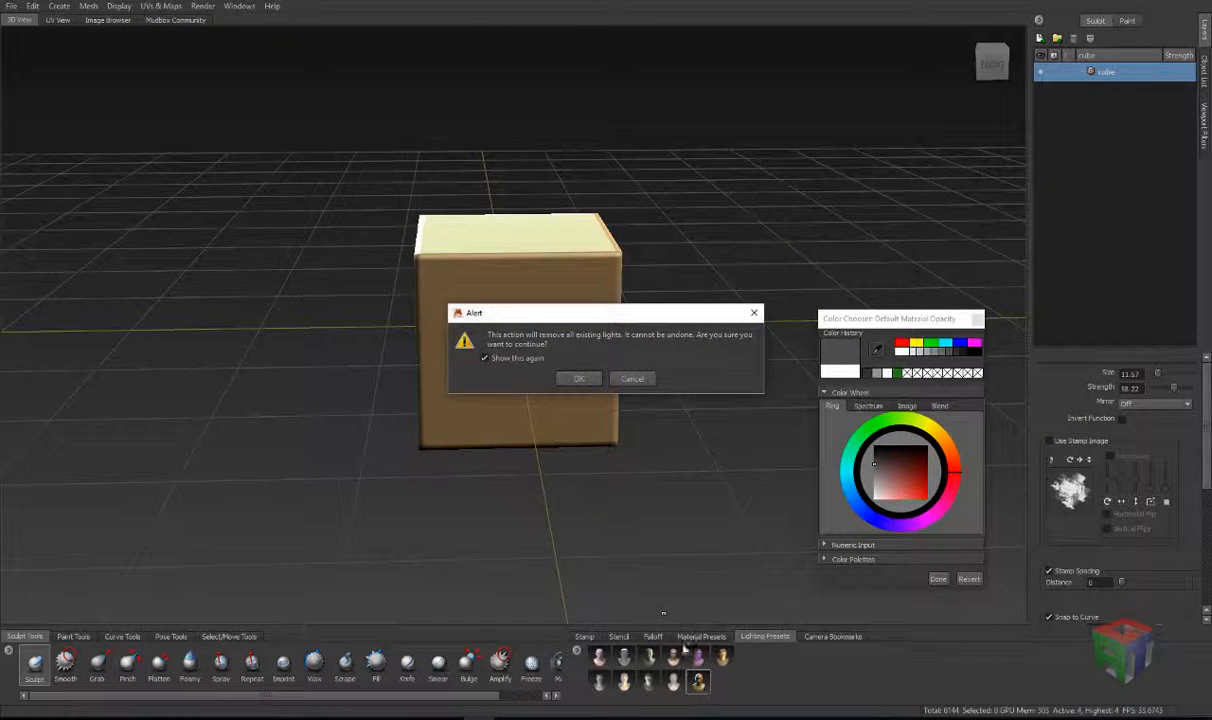
left_click(632, 380)
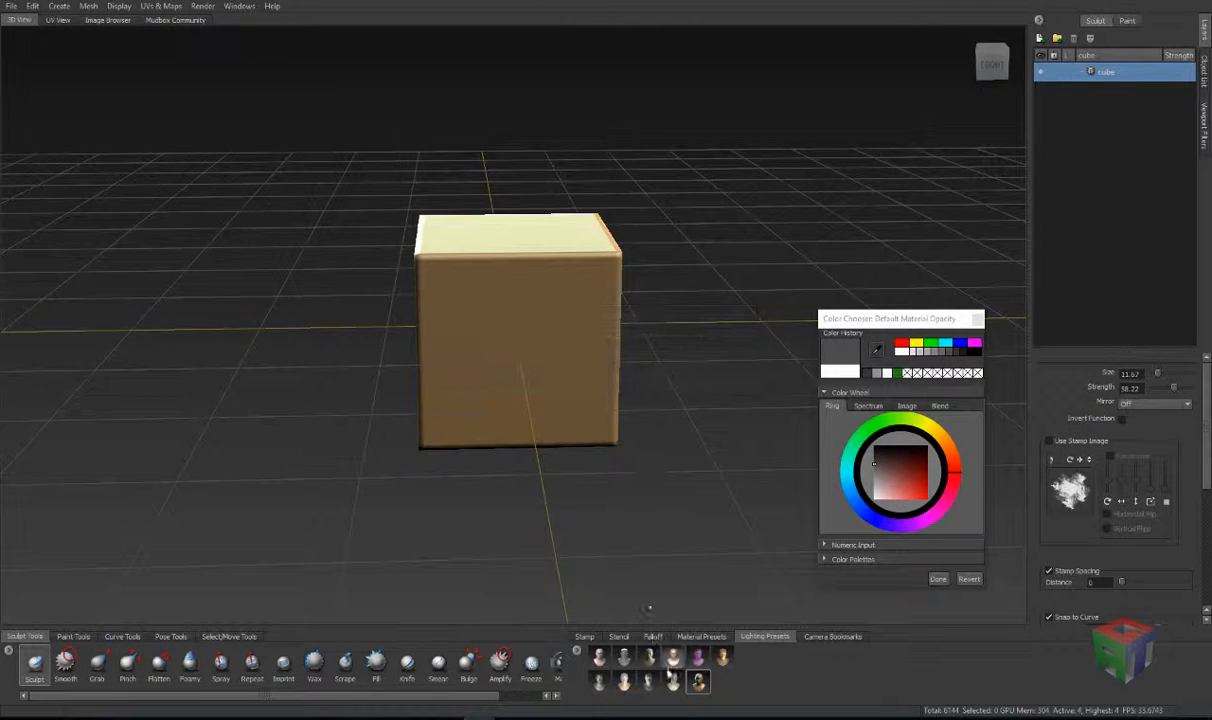
Step: Try the orange, the purple and the first lighting presets on the cube, replacing the existing lights each time
left_click(722, 660)
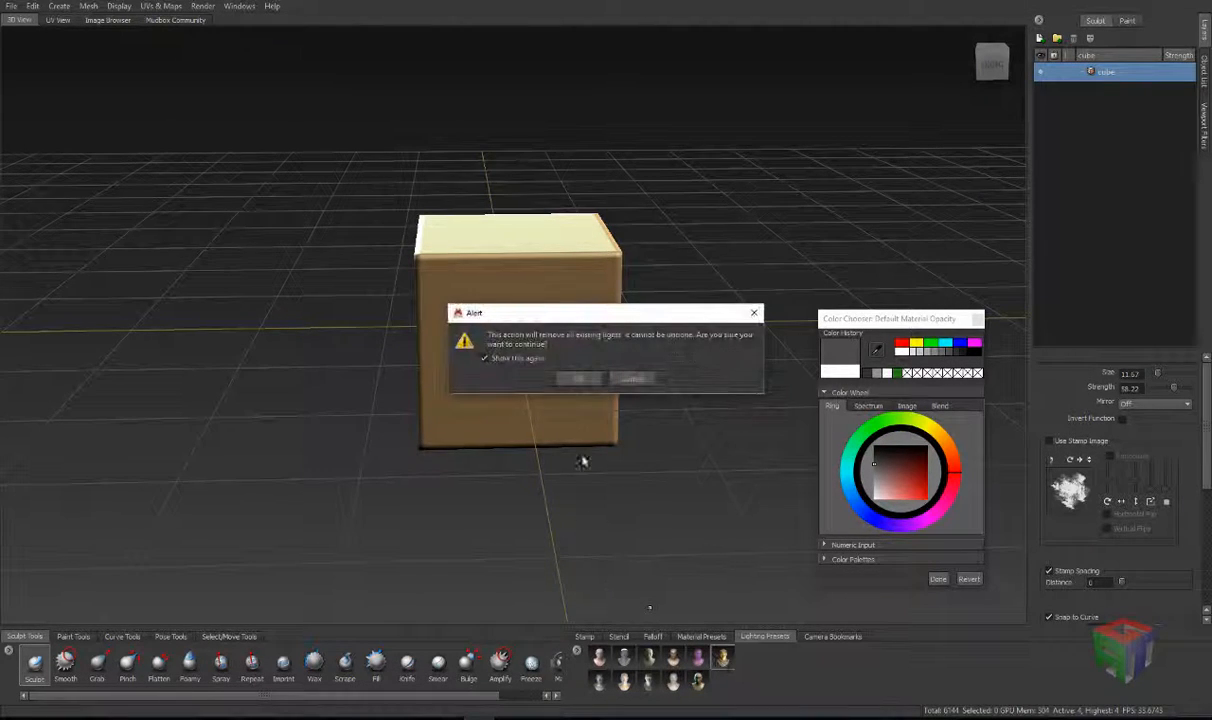
left_click(580, 379)
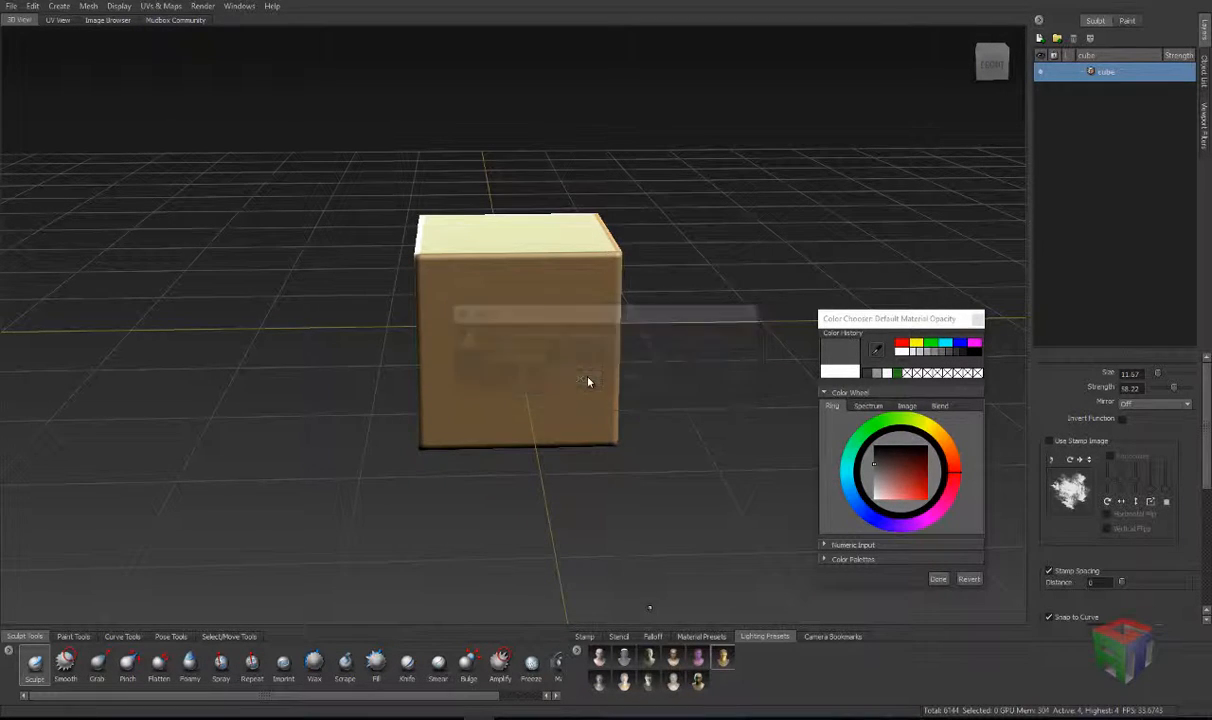
left_click(697, 660)
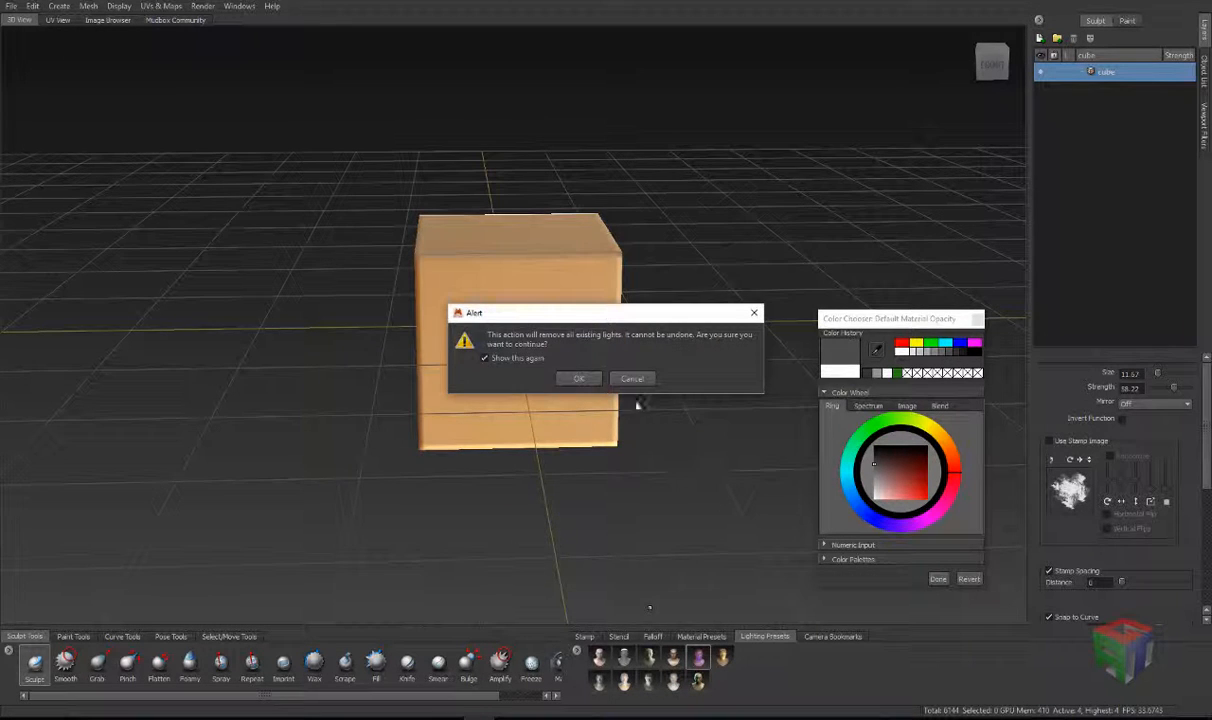
left_click(577, 379)
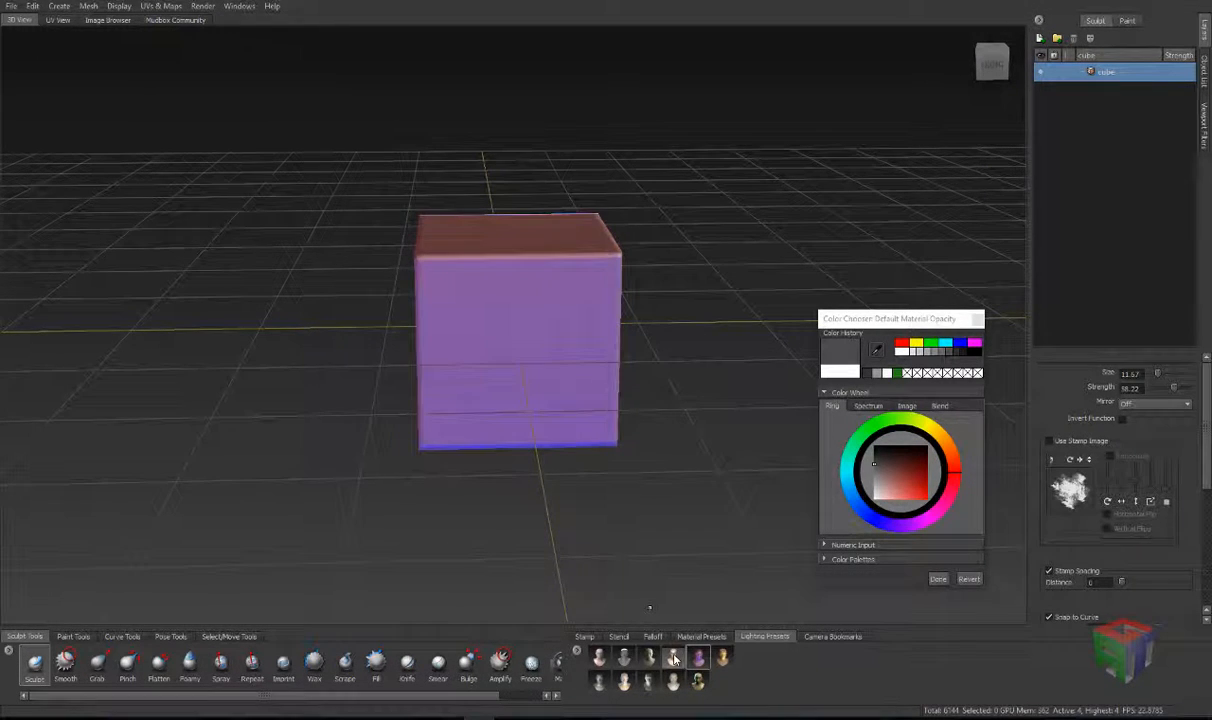
left_click(601, 658)
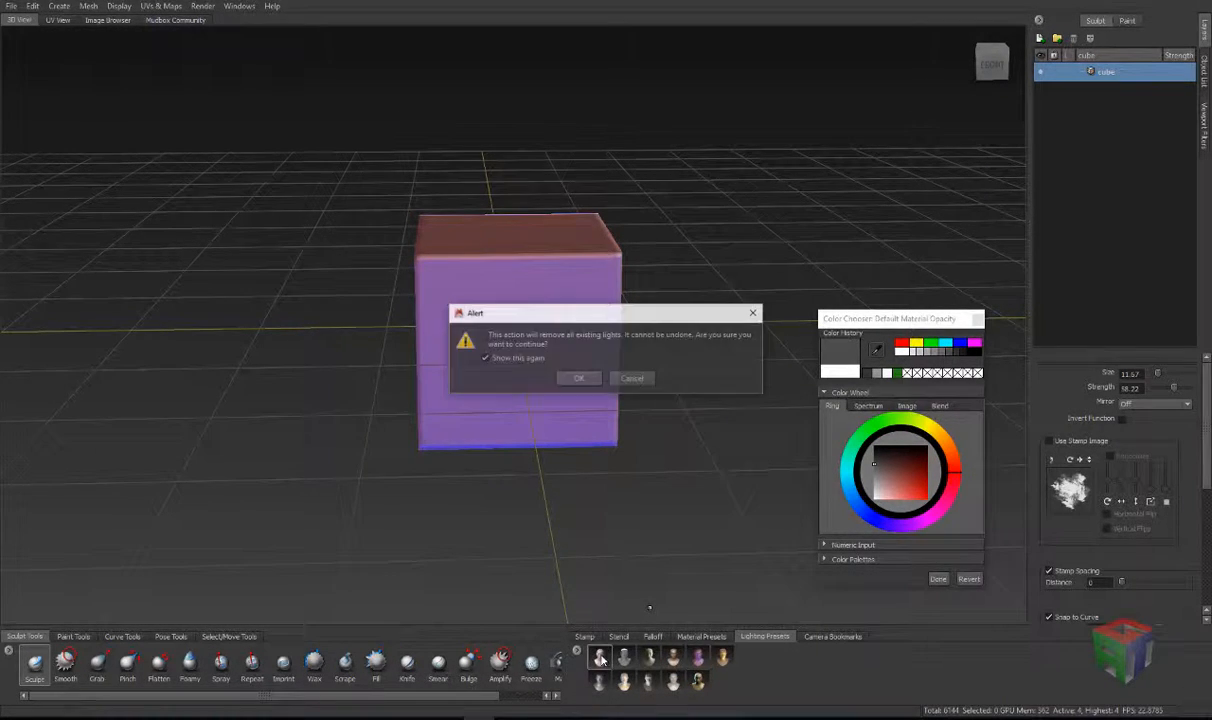
left_click(578, 378)
left_click_drag(580, 472, 440, 444, "alt")
Step: Replace the existing lights with the fourth lighting preset in the first row and inspect the cube from several sides
left_click(673, 656)
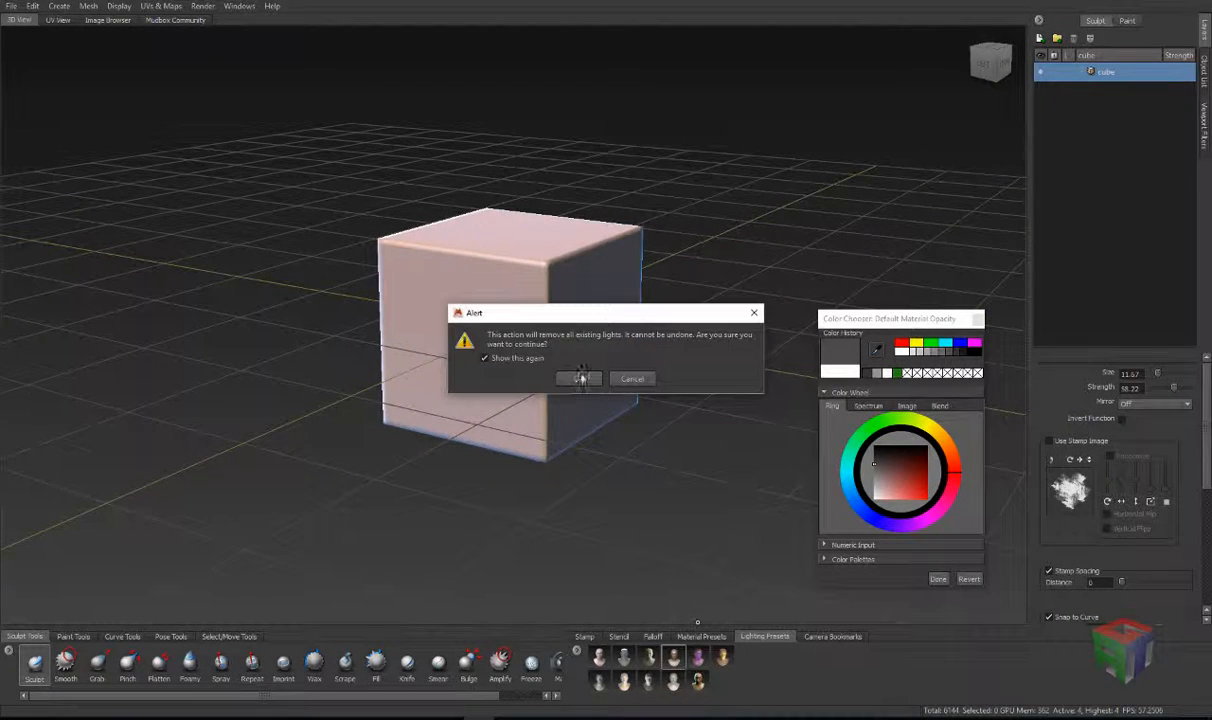
left_click(582, 377)
mouse_move(356, 338)
left_mouse_down("alt")
mouse_move(380, 323)
mouse_move(440, 363)
mouse_move(450, 341)
mouse_move(534, 480)
left_mouse_up("alt")
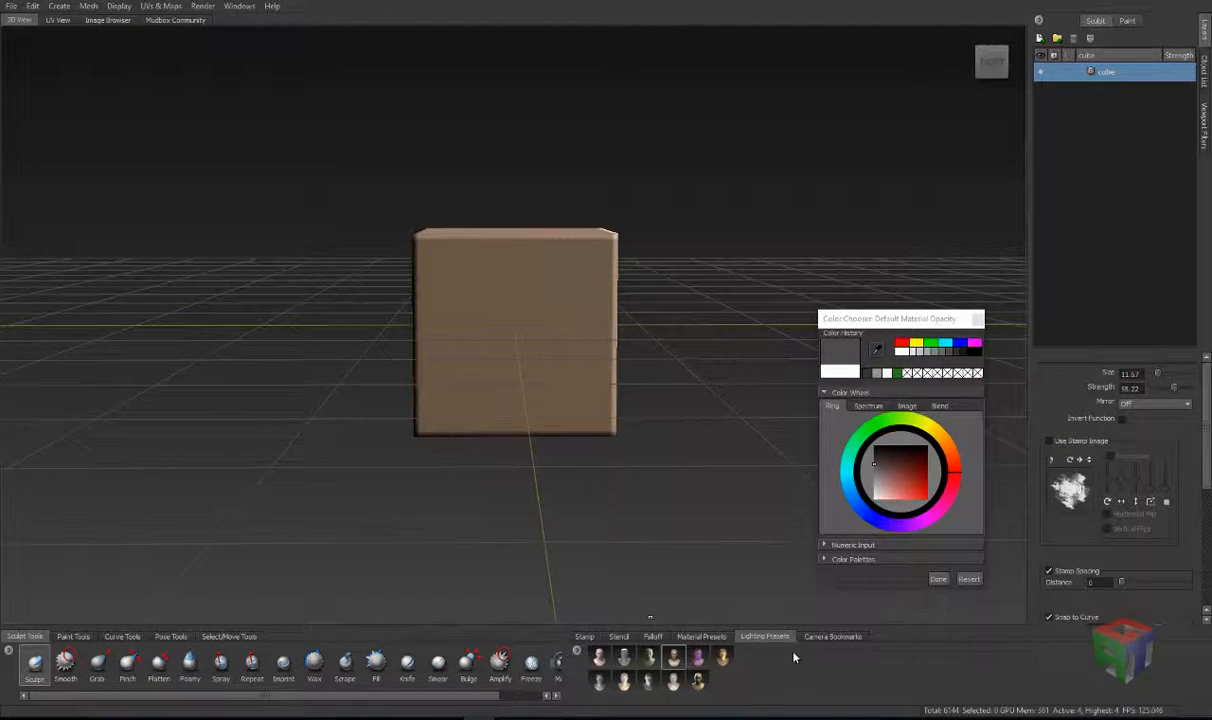
left_click(578, 652)
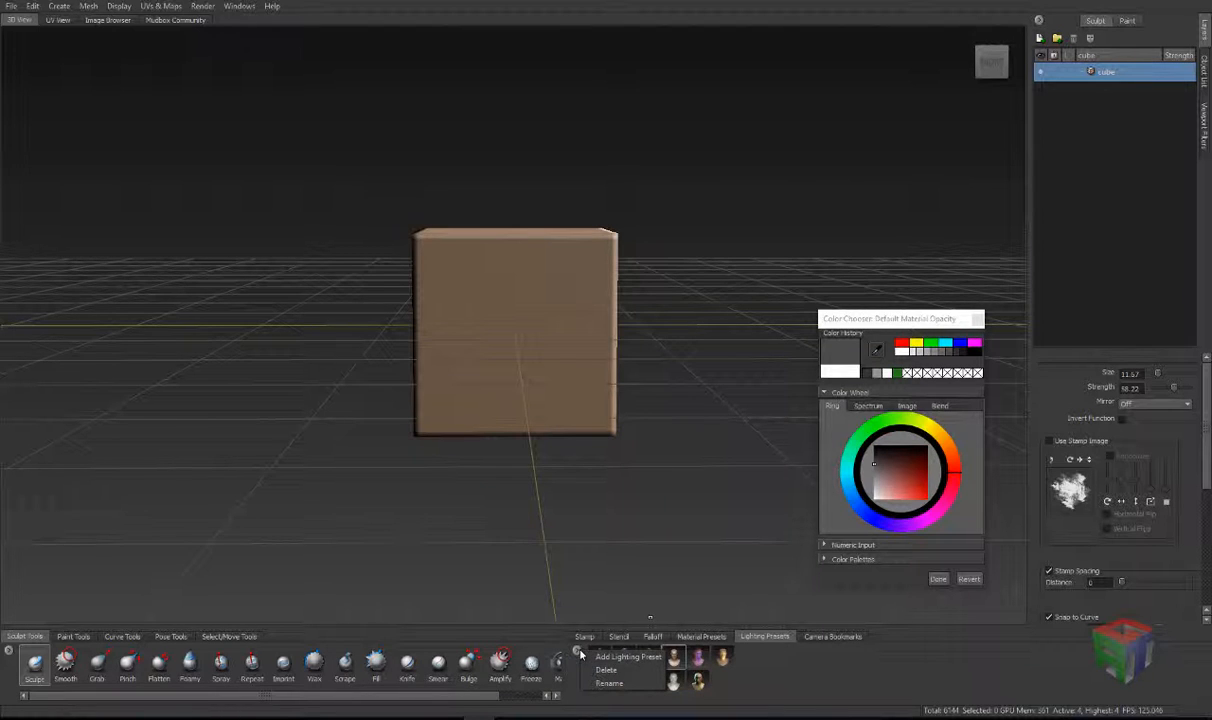
left_click(614, 658)
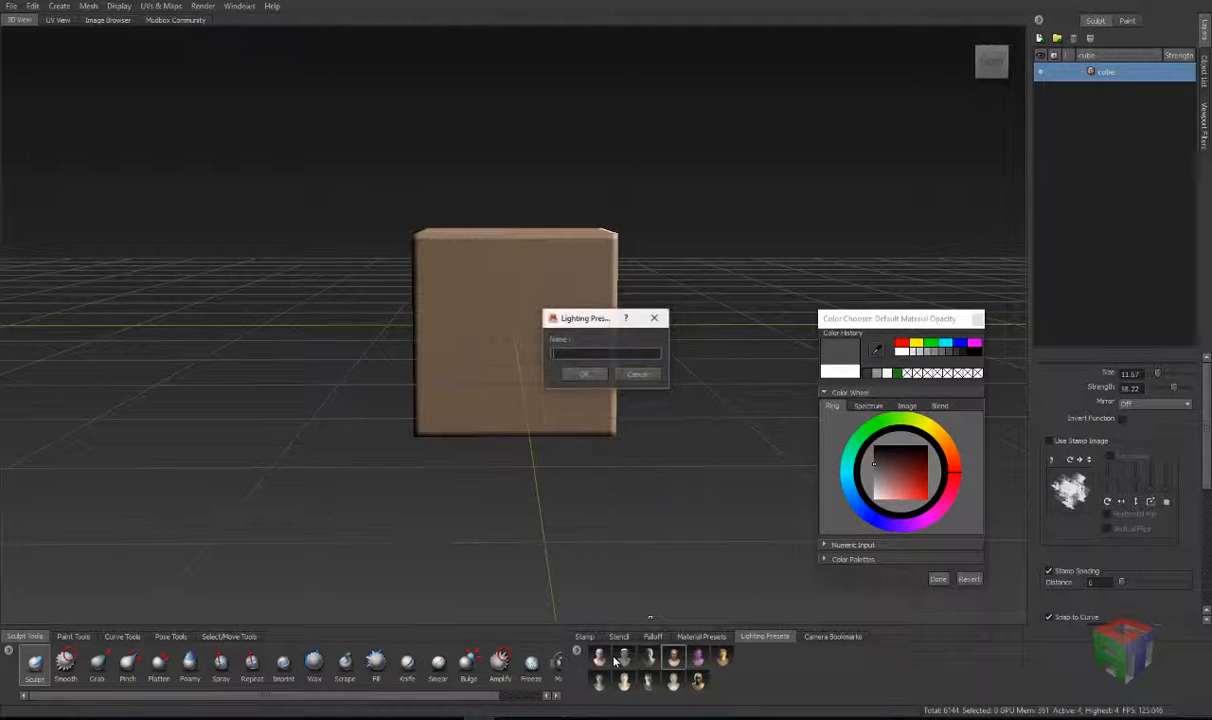
left_click(638, 375)
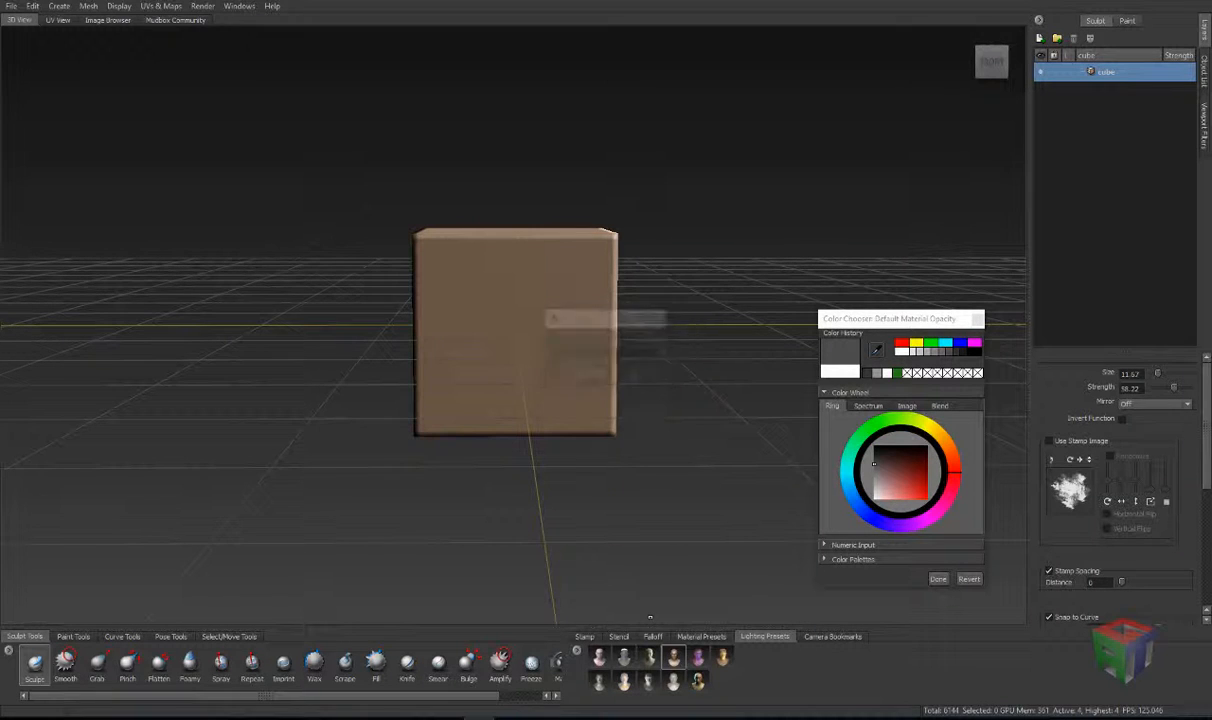
Step: Save an angled view of the cube as camera bookmark pos01 and return to it from a changed view
left_click(833, 637)
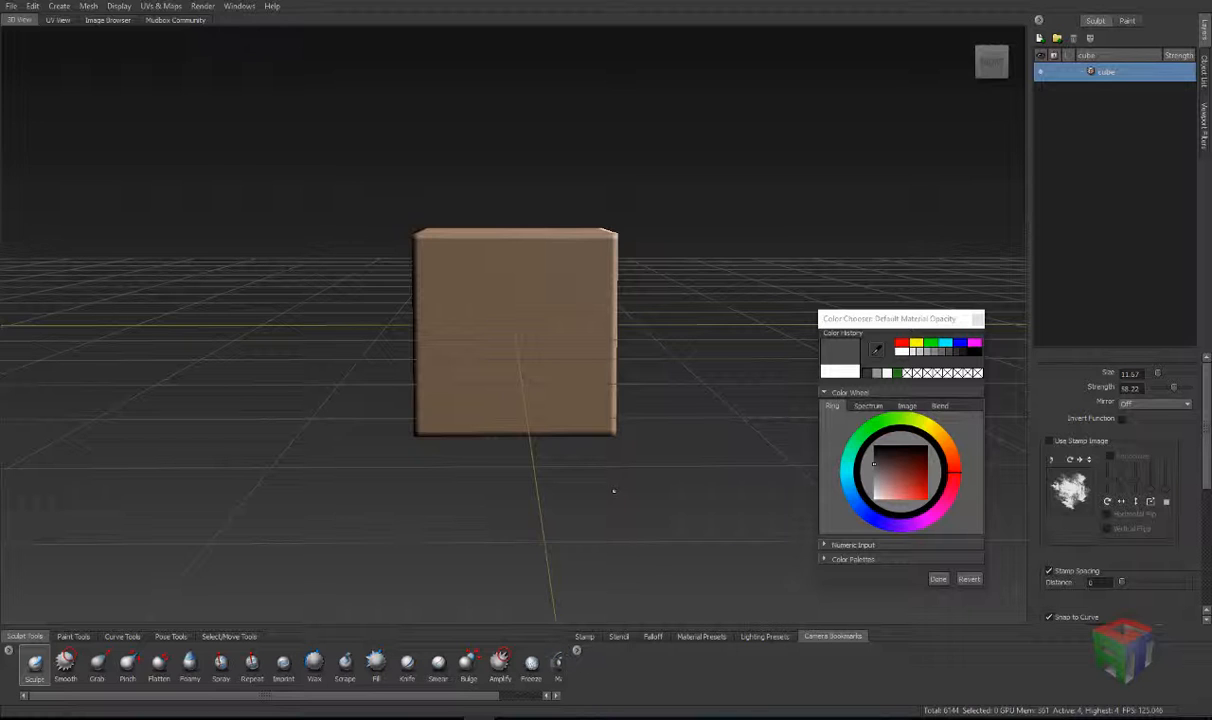
left_click_drag(527, 451, 694, 488, "alt")
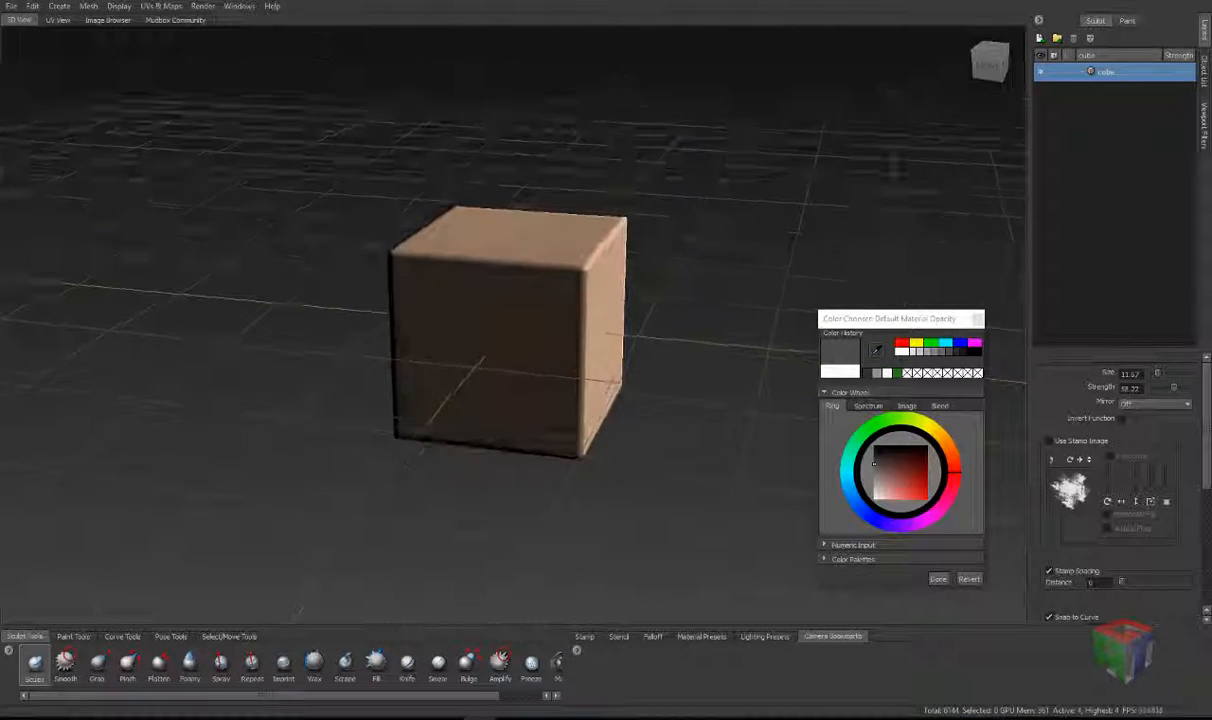
left_click(576, 650)
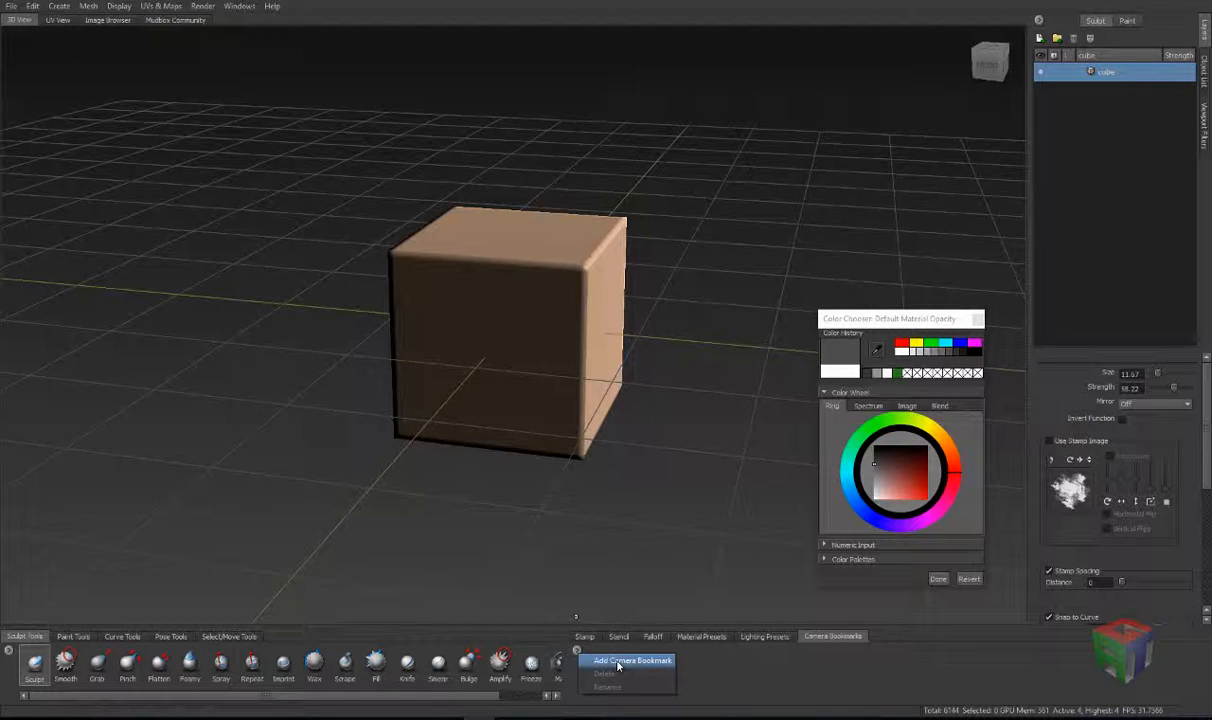
left_click(612, 626)
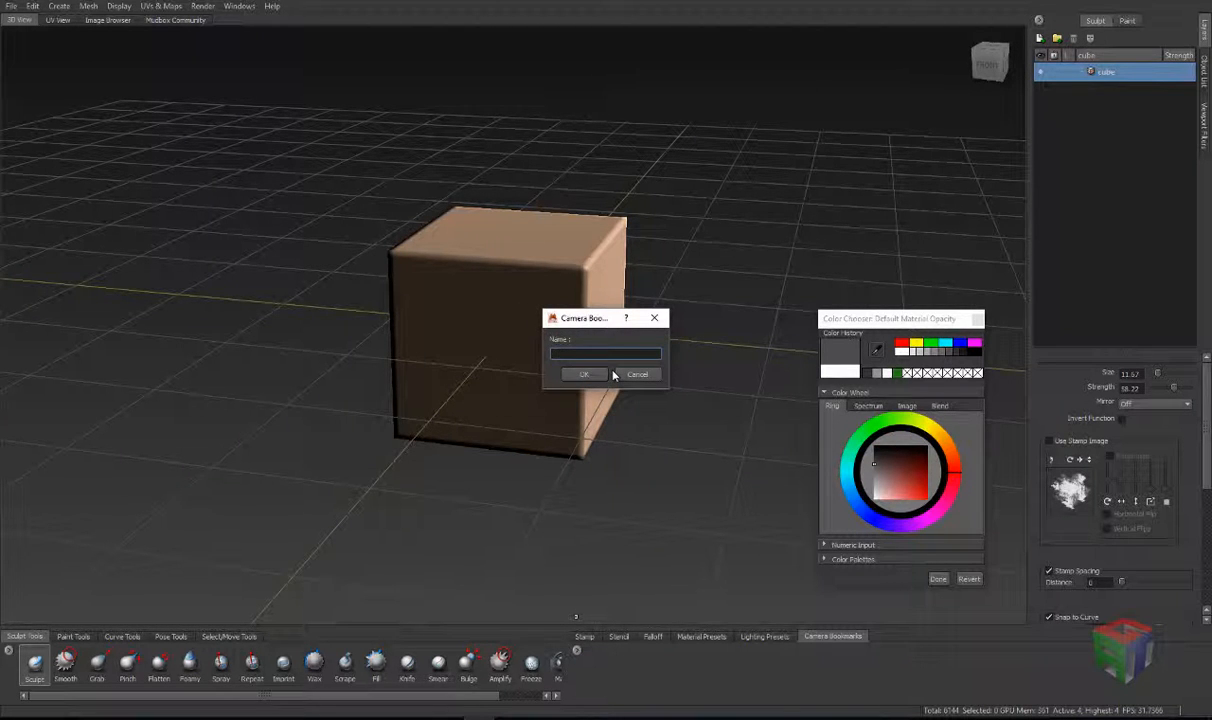
type("pos01")
key("Return")
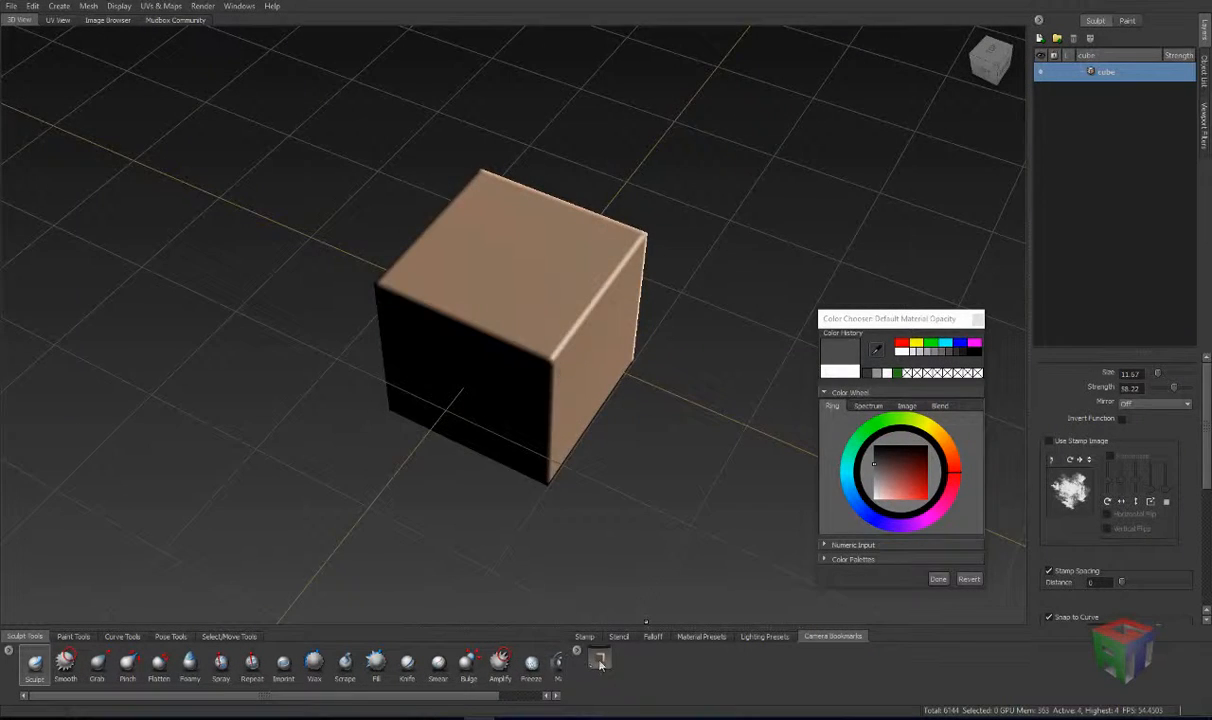
left_click(599, 660)
mouse_move(600, 663)
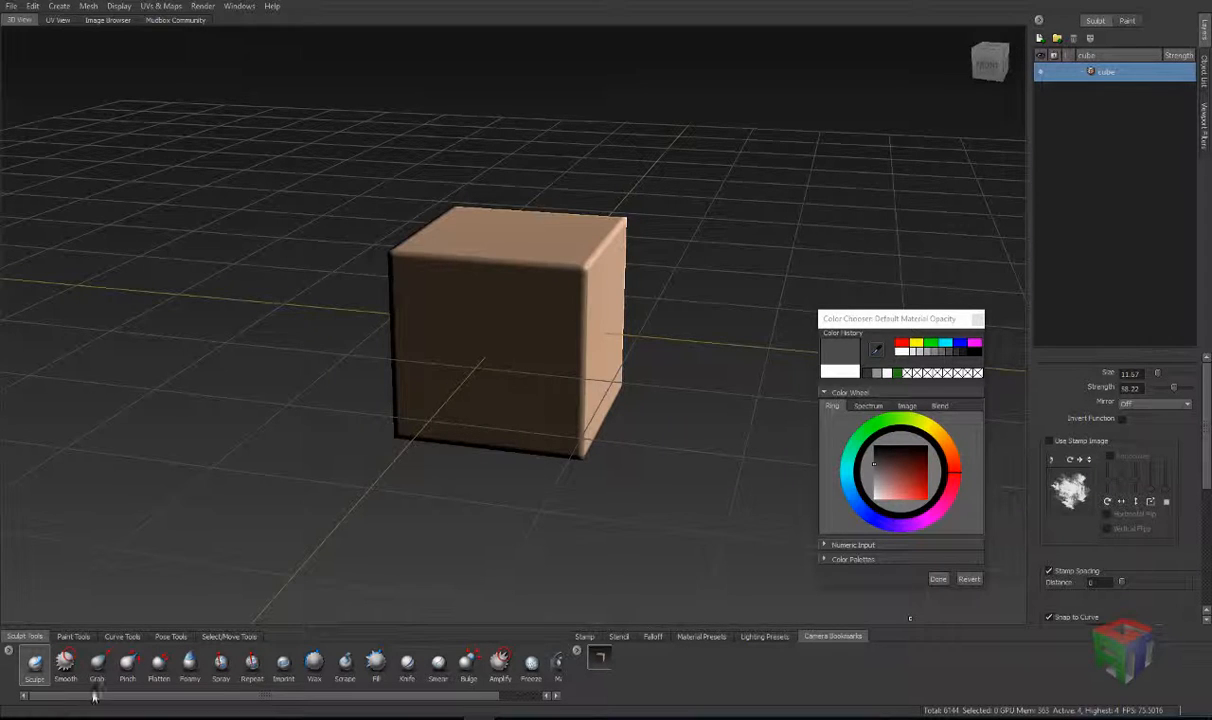
Step: Look over the file commands, including the options for sending the selected mesh to Maya, and the editing commands
left_click(11, 6)
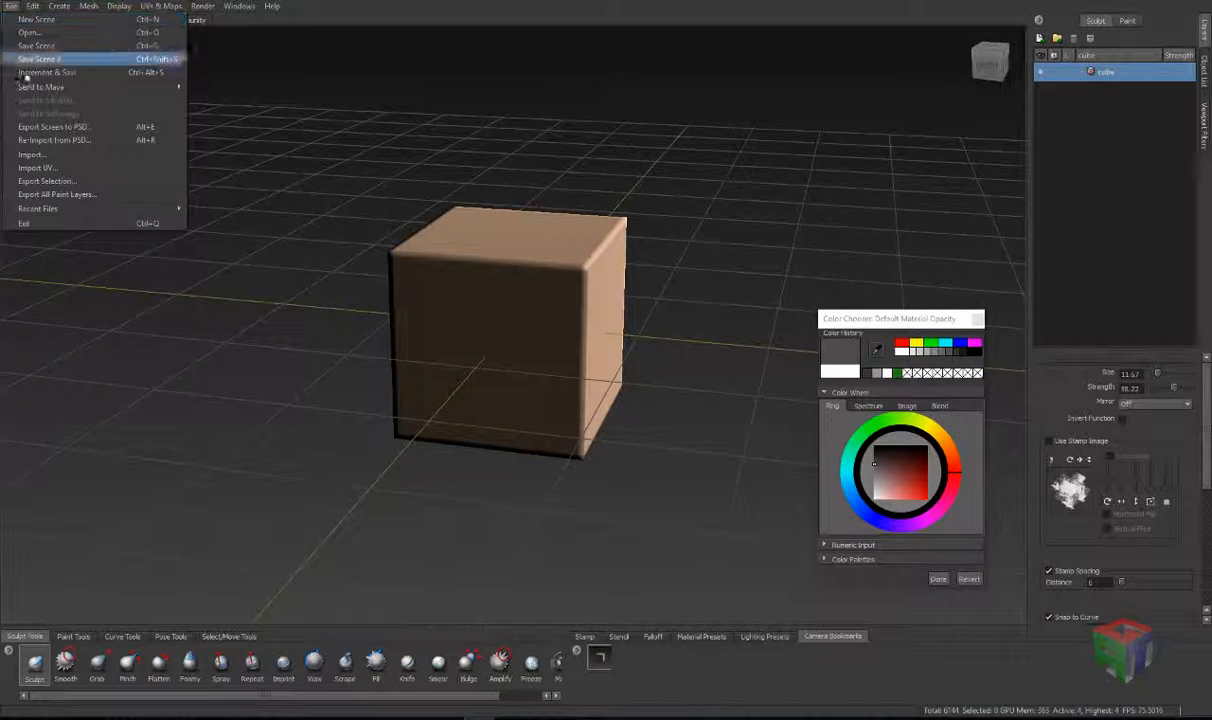
mouse_move(33, 88)
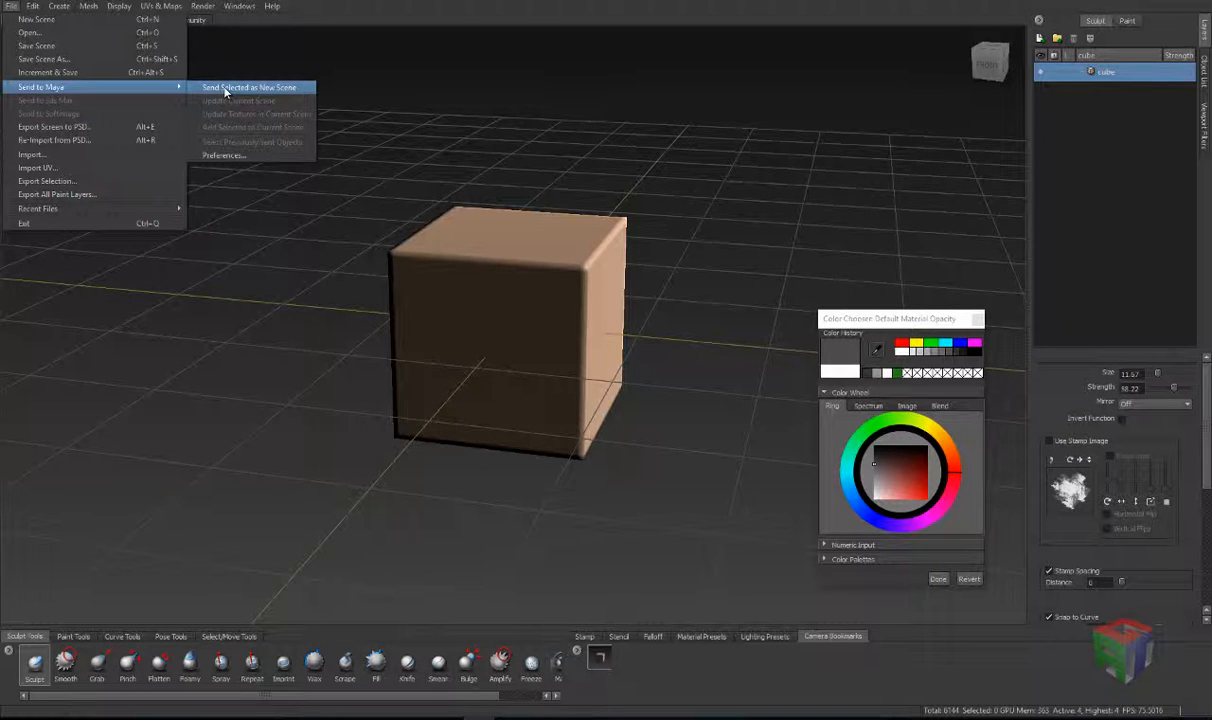
mouse_move(92, 5)
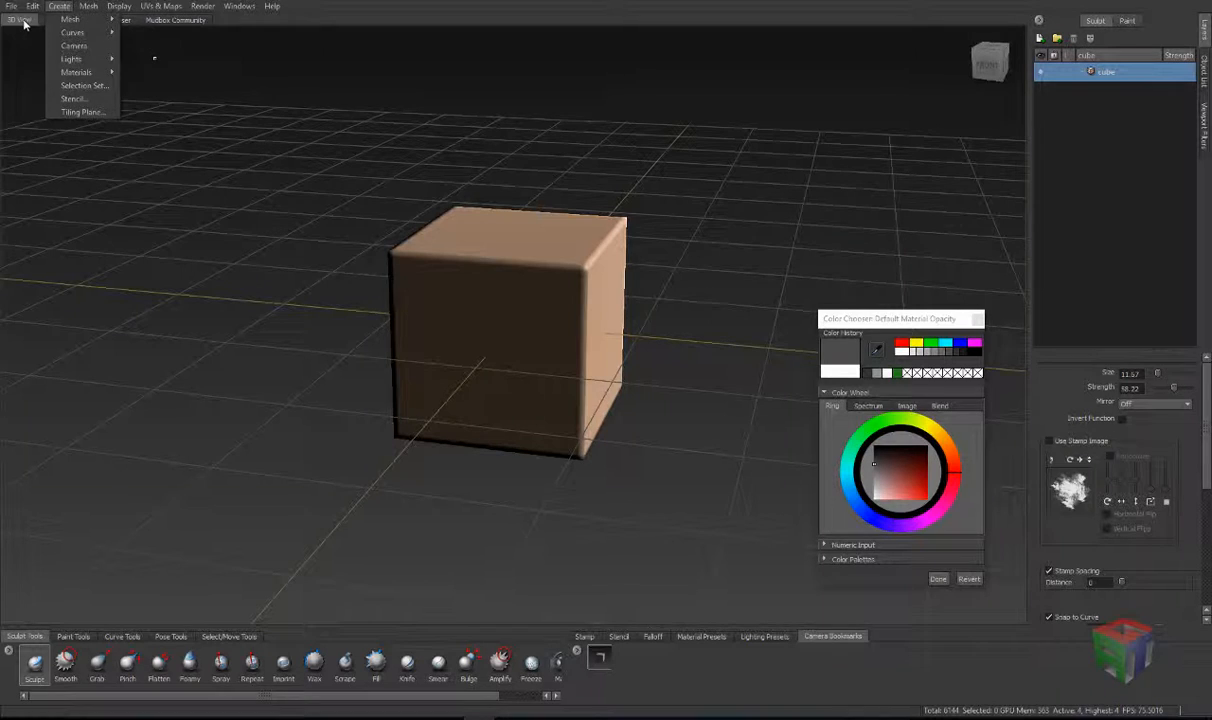
mouse_move(12, 5)
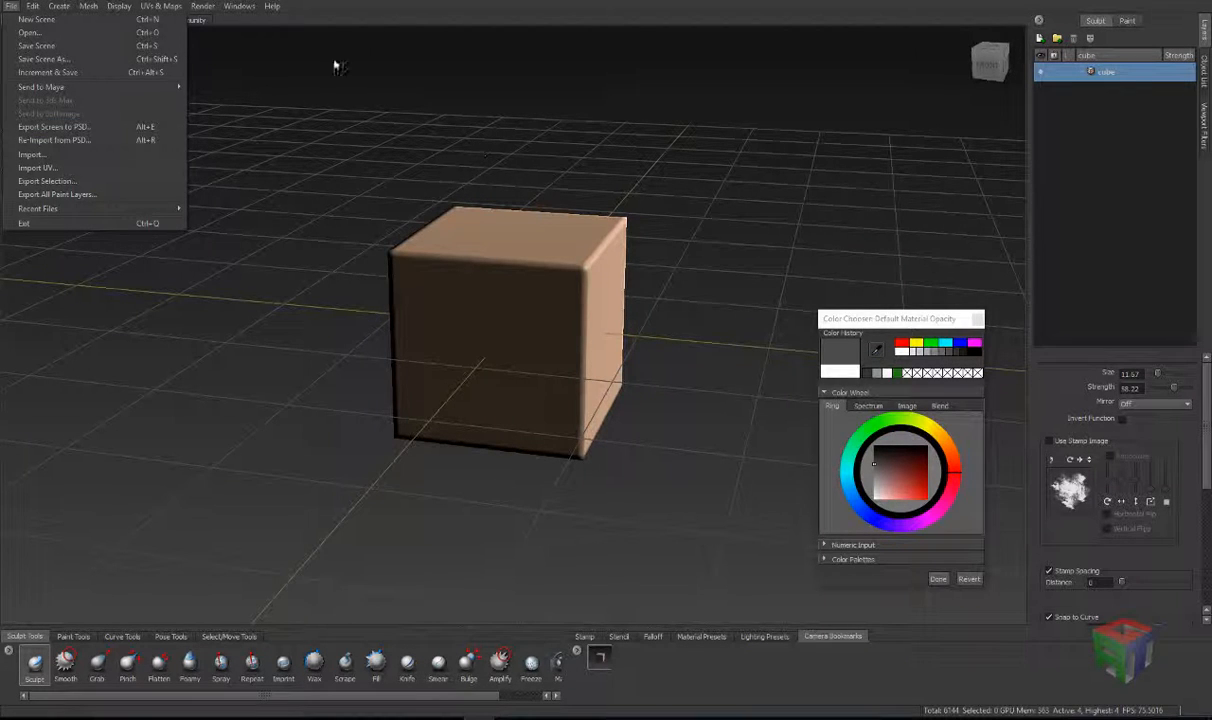
mouse_move(180, 90)
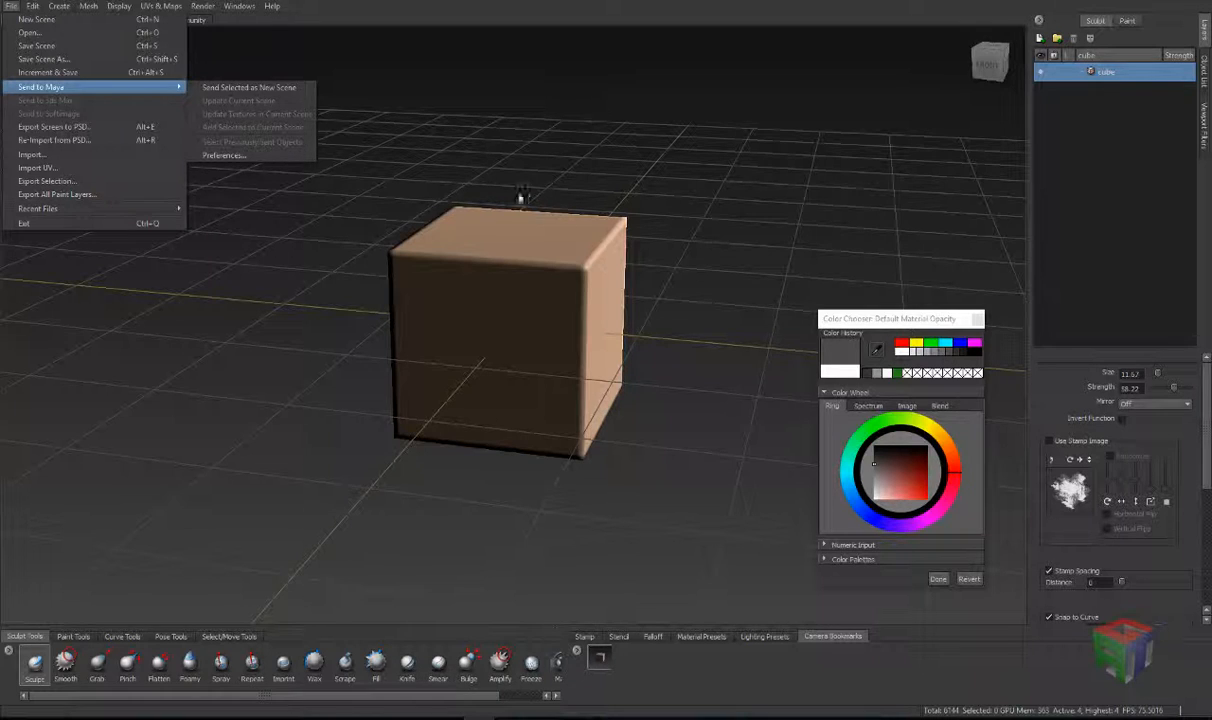
left_click(390, 2)
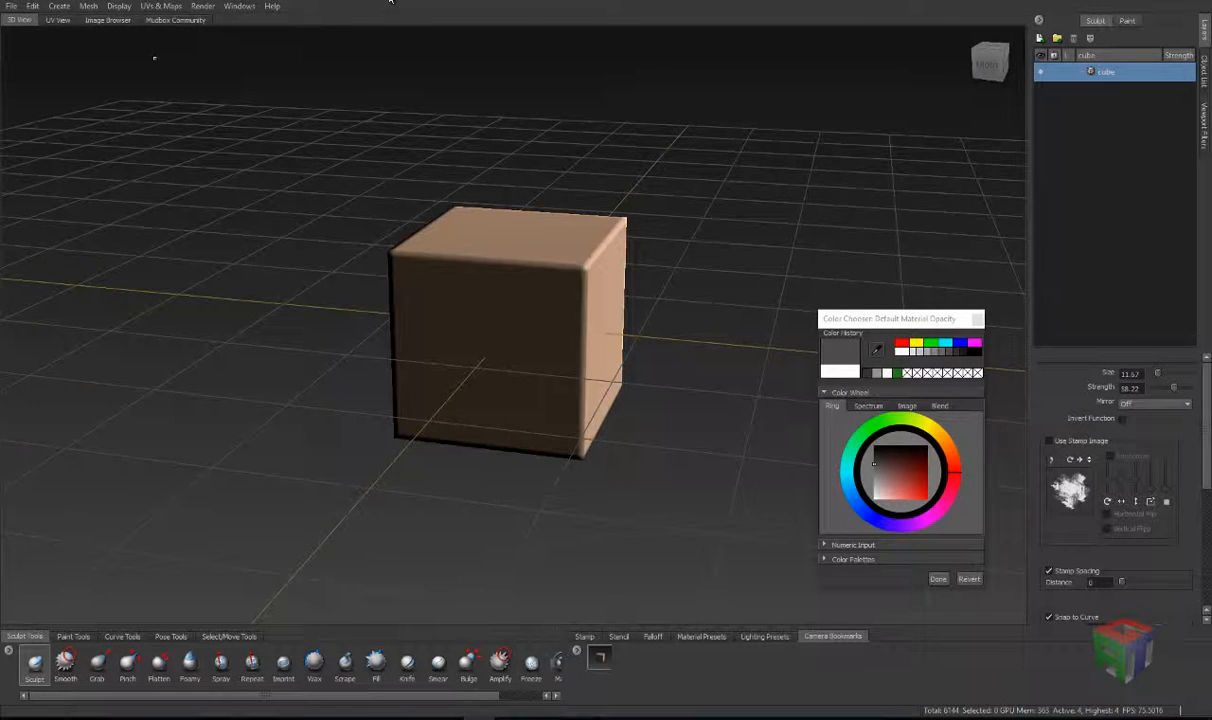
left_click(31, 6)
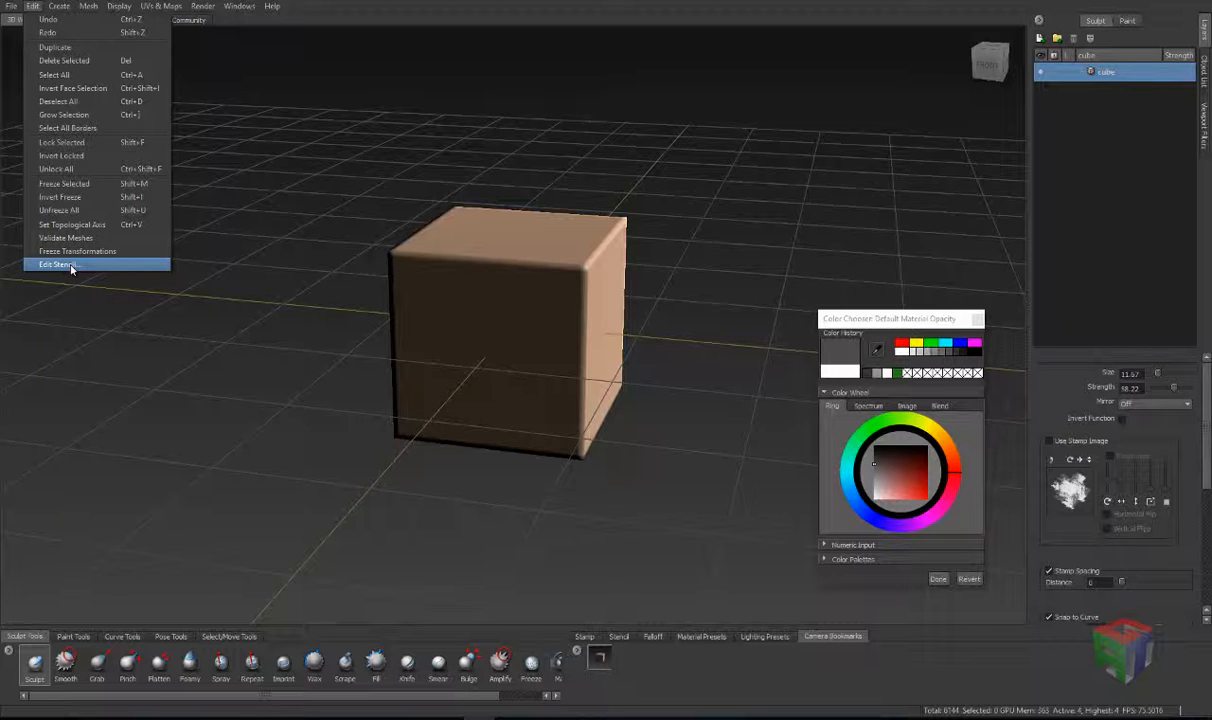
Step: Look over the object creation commands and the naming dialog for a new selection set, without creating a set
left_click(59, 7)
mouse_move(75, 19)
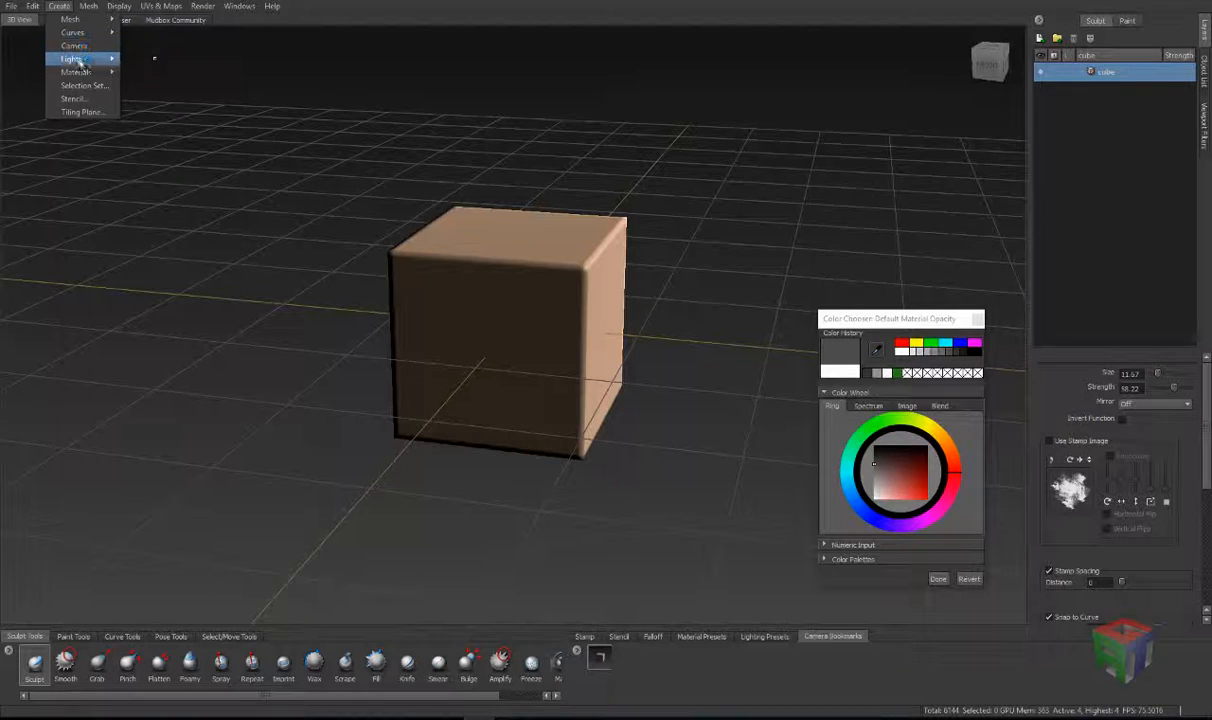
mouse_move(82, 74)
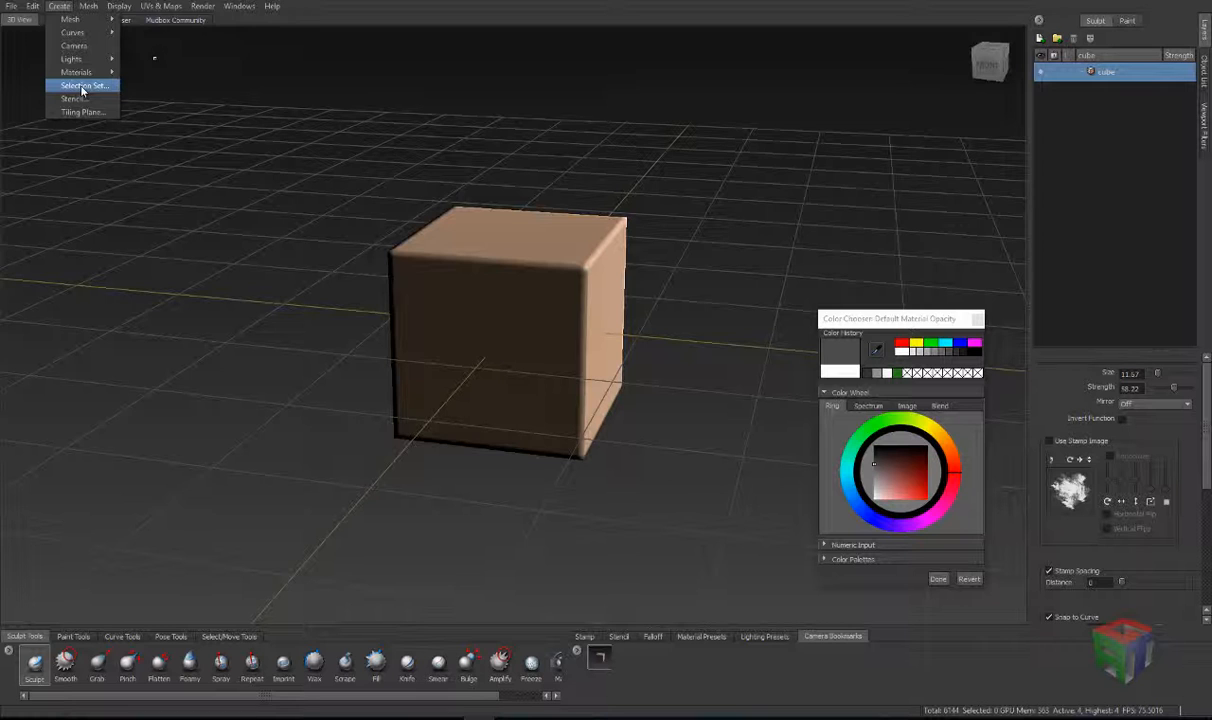
left_click(82, 87)
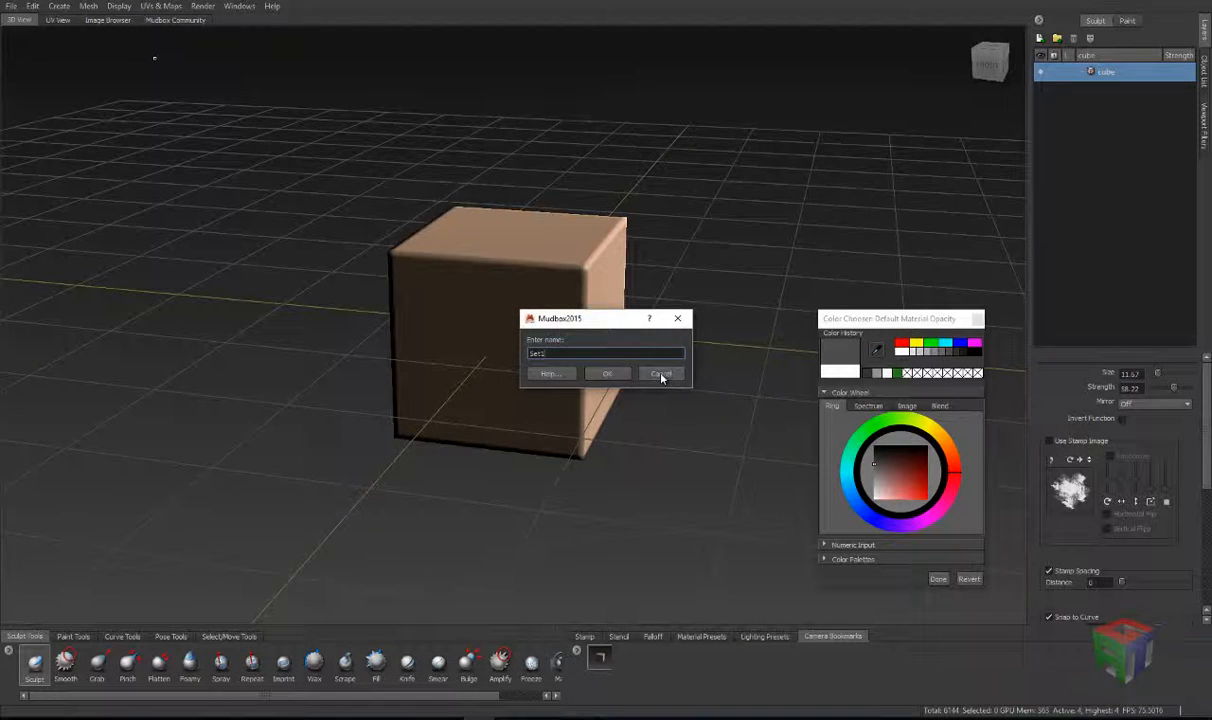
left_click(661, 375)
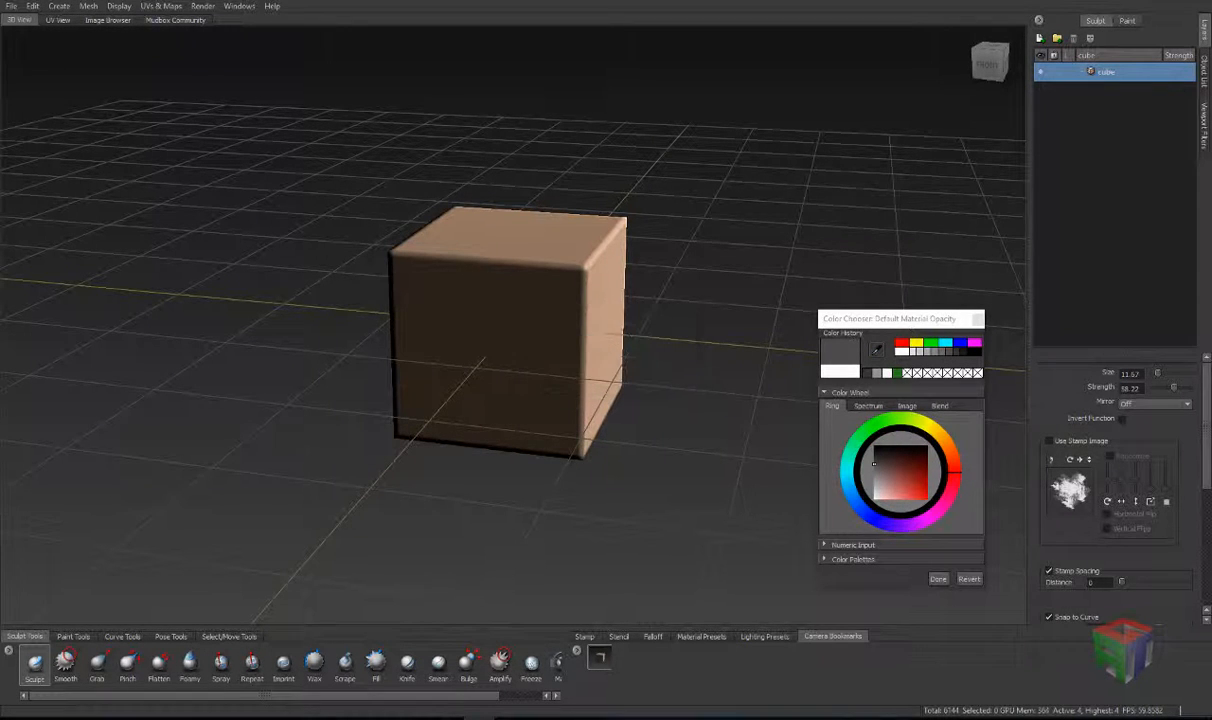
Step: Display the stencil properties and look at the Create Tiling Plane settings without creating a plane
left_click(59, 7)
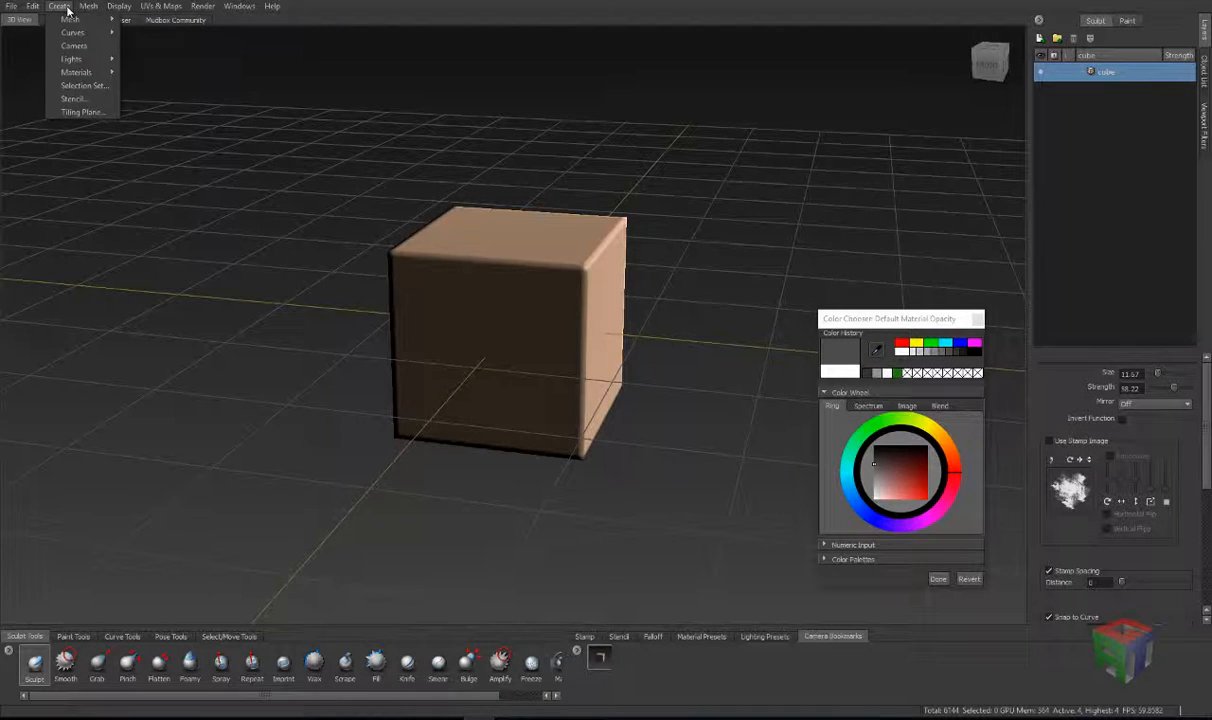
left_click(85, 112)
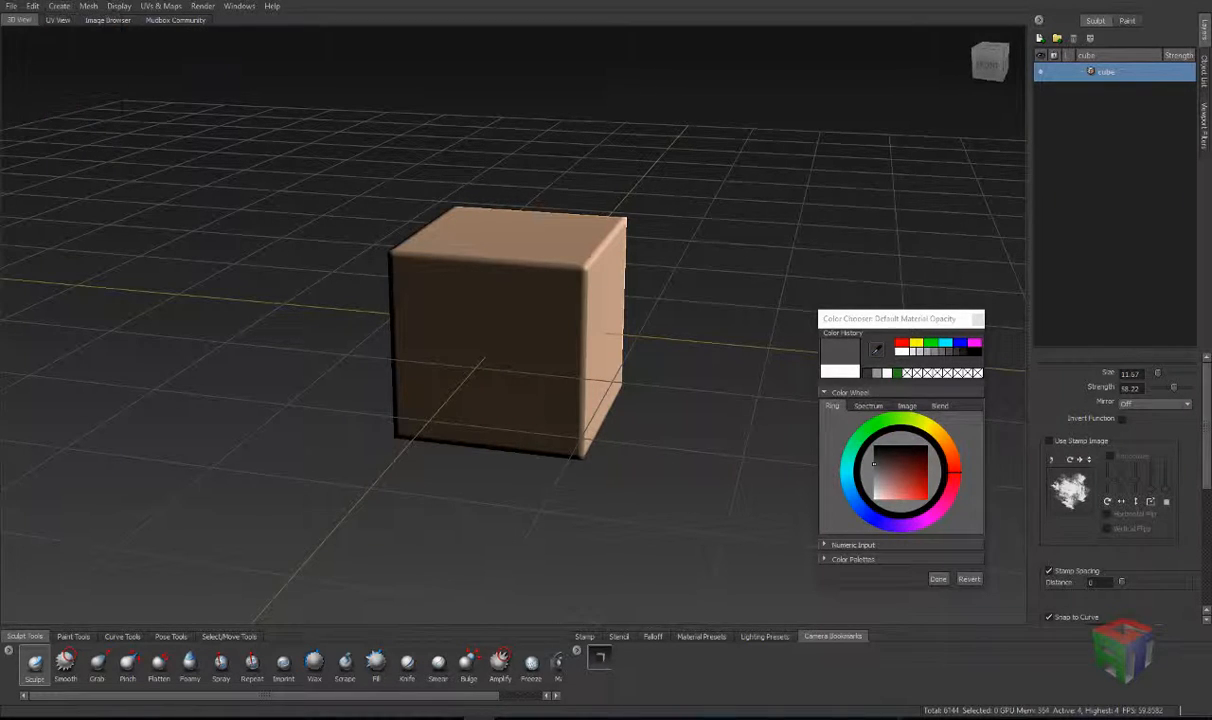
left_click(59, 6)
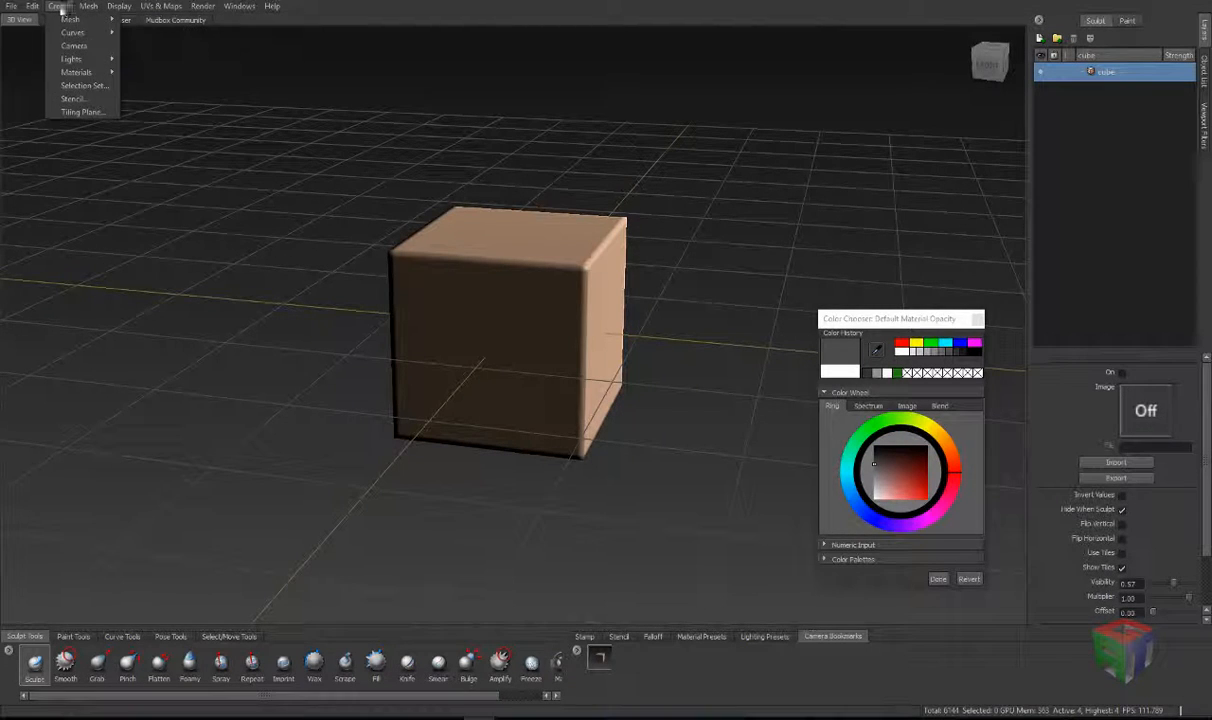
left_click(84, 112)
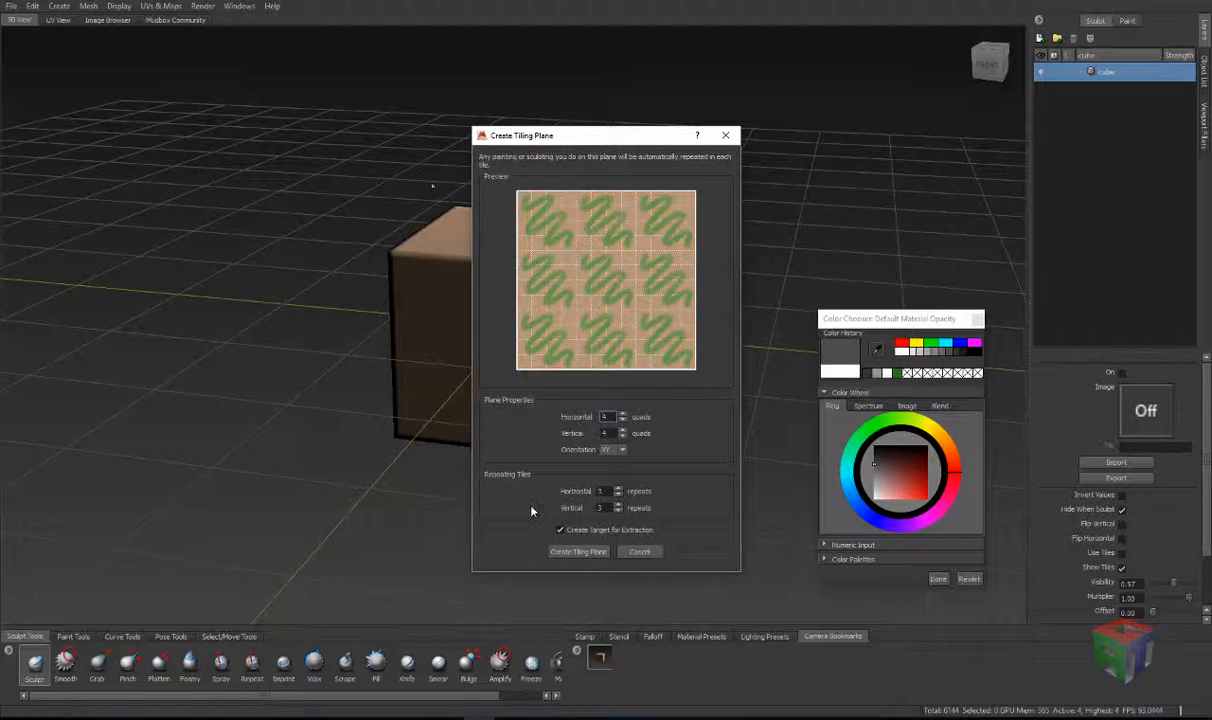
left_click(640, 552)
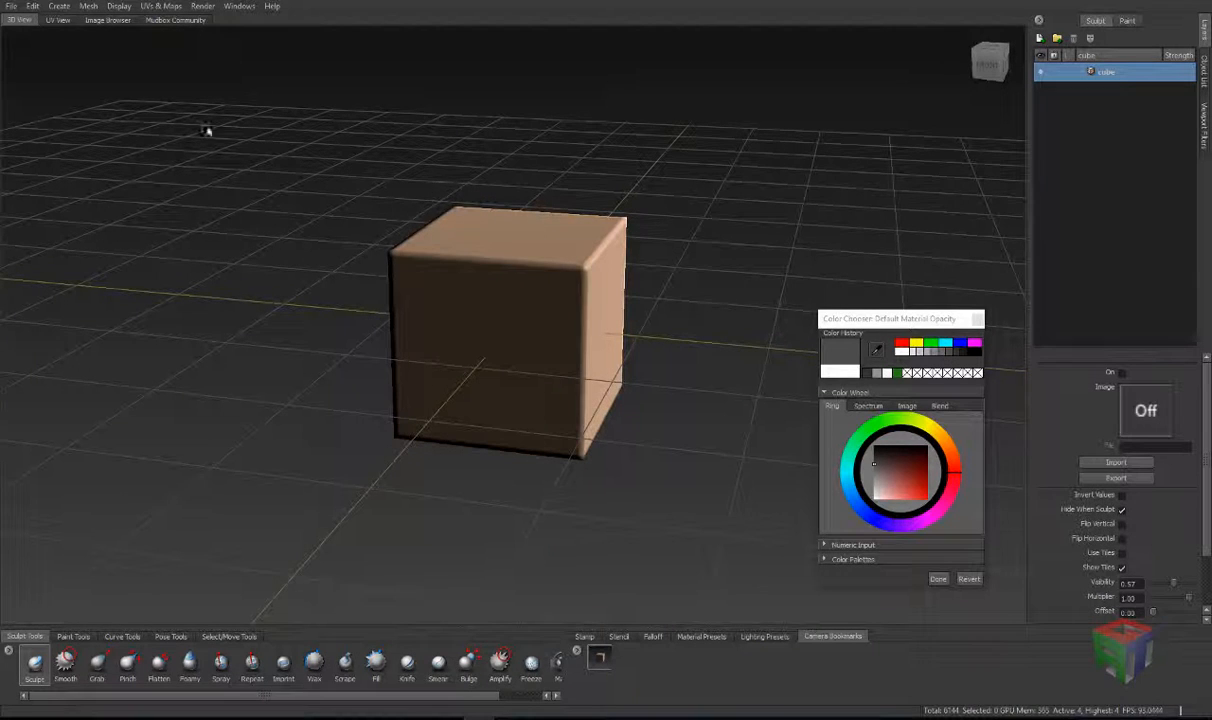
Step: Look at the Subdivision Options without adding a level, and review the remaining mesh commands through Transfer Details
left_click(92, 6)
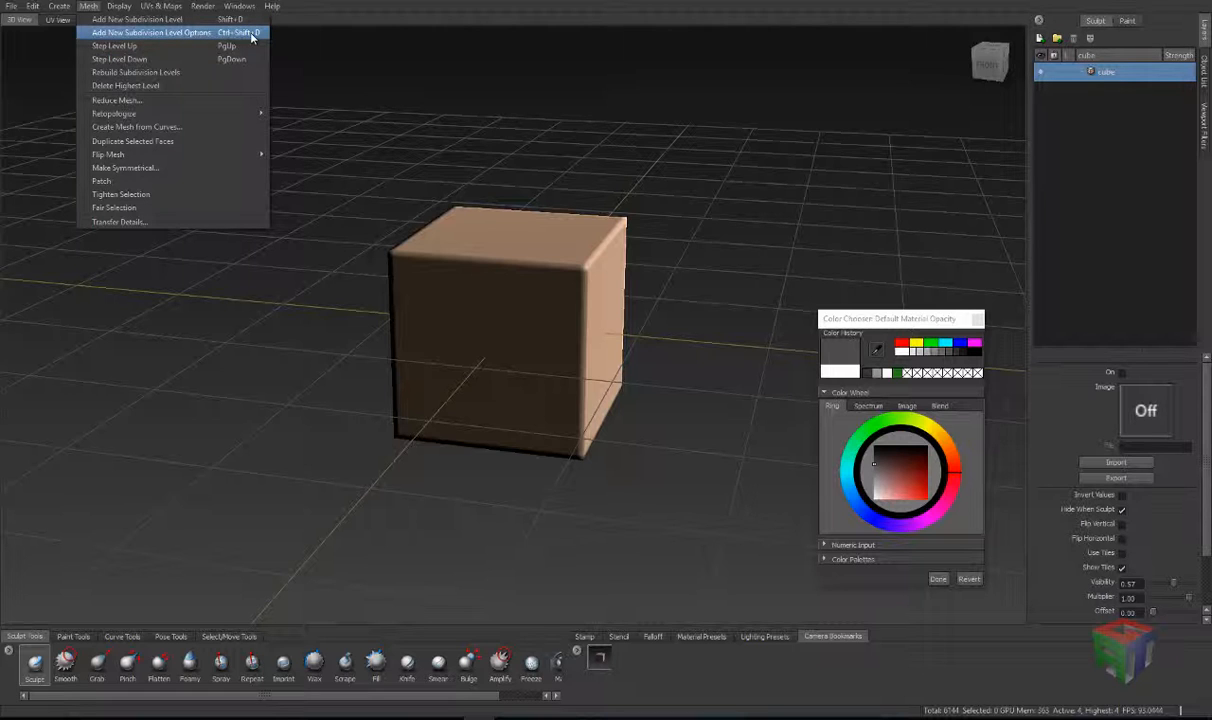
left_click(170, 33)
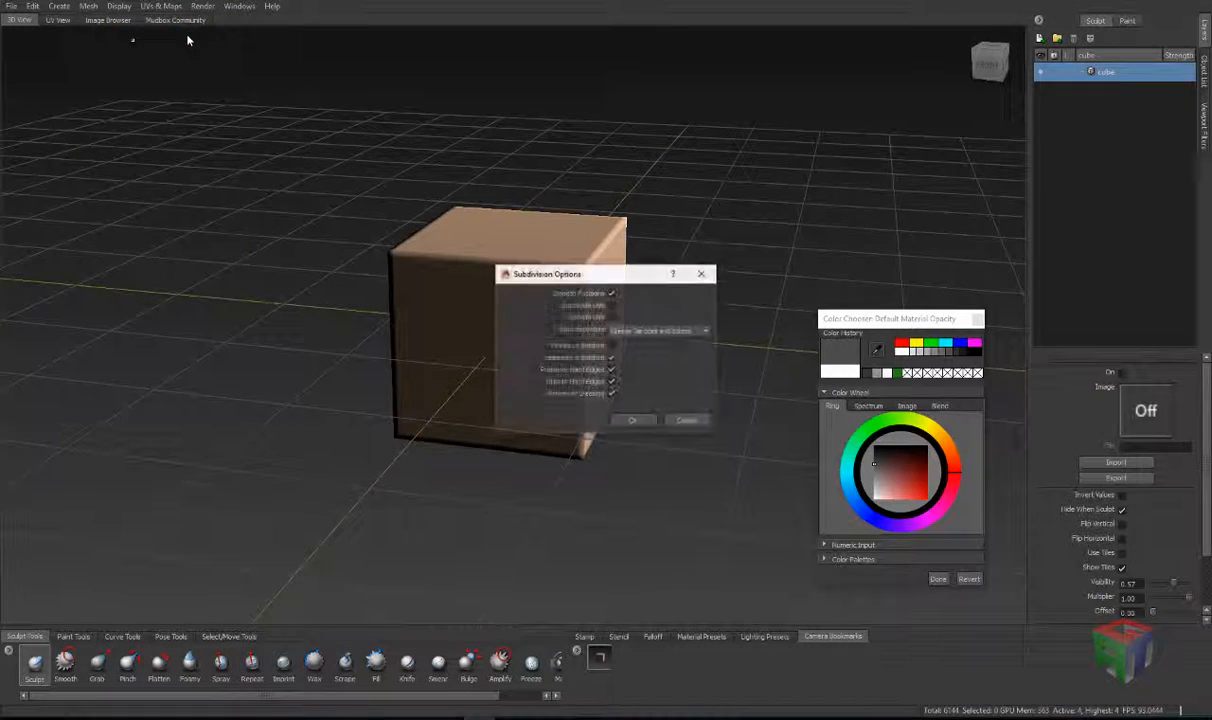
left_click_drag(617, 273, 589, 228)
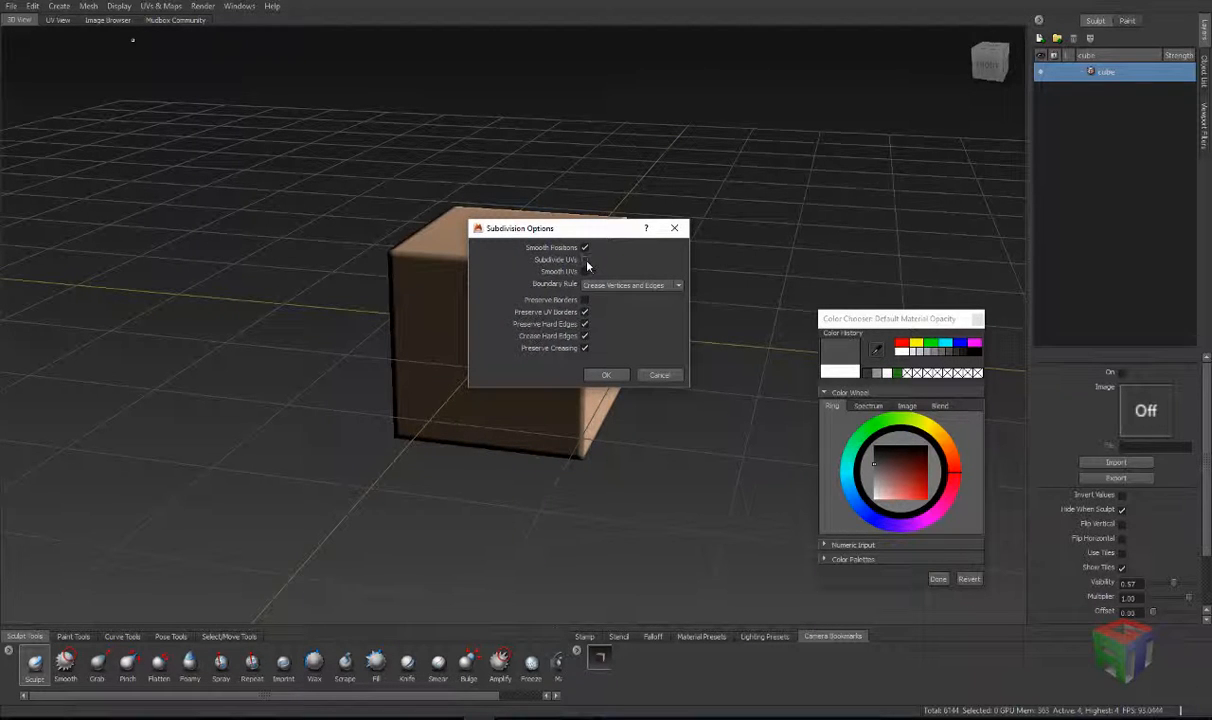
left_click(660, 376)
left_click(88, 6)
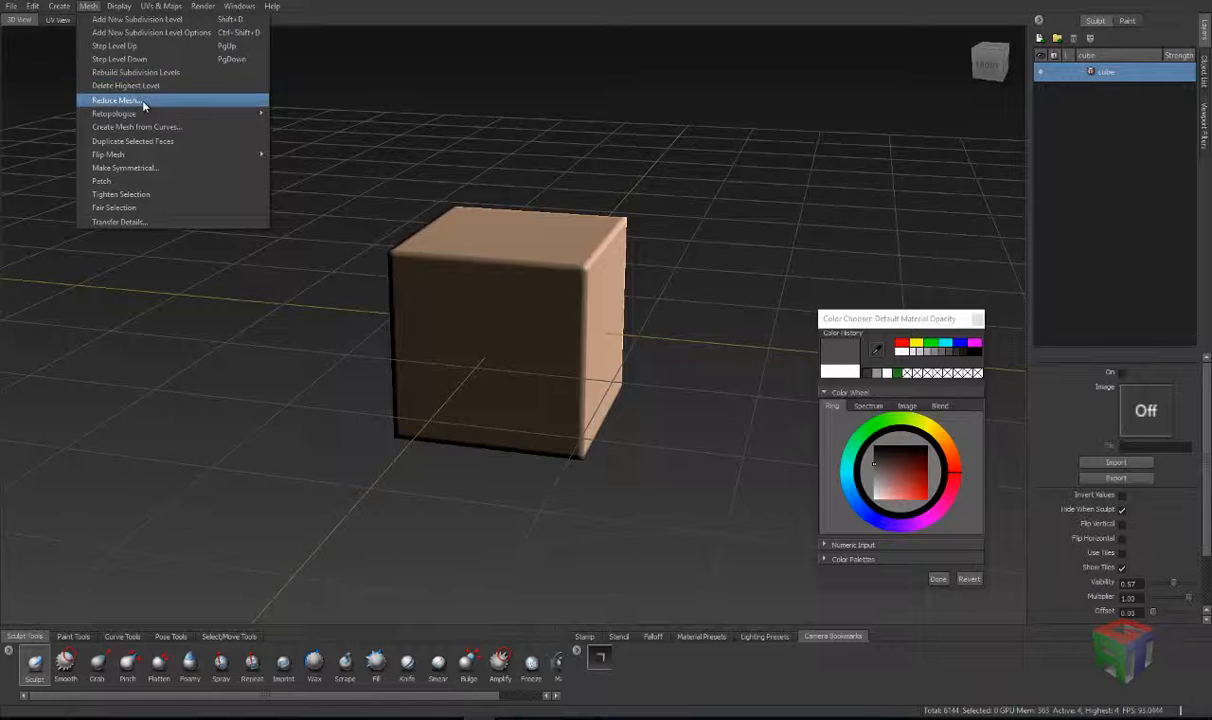
mouse_move(146, 120)
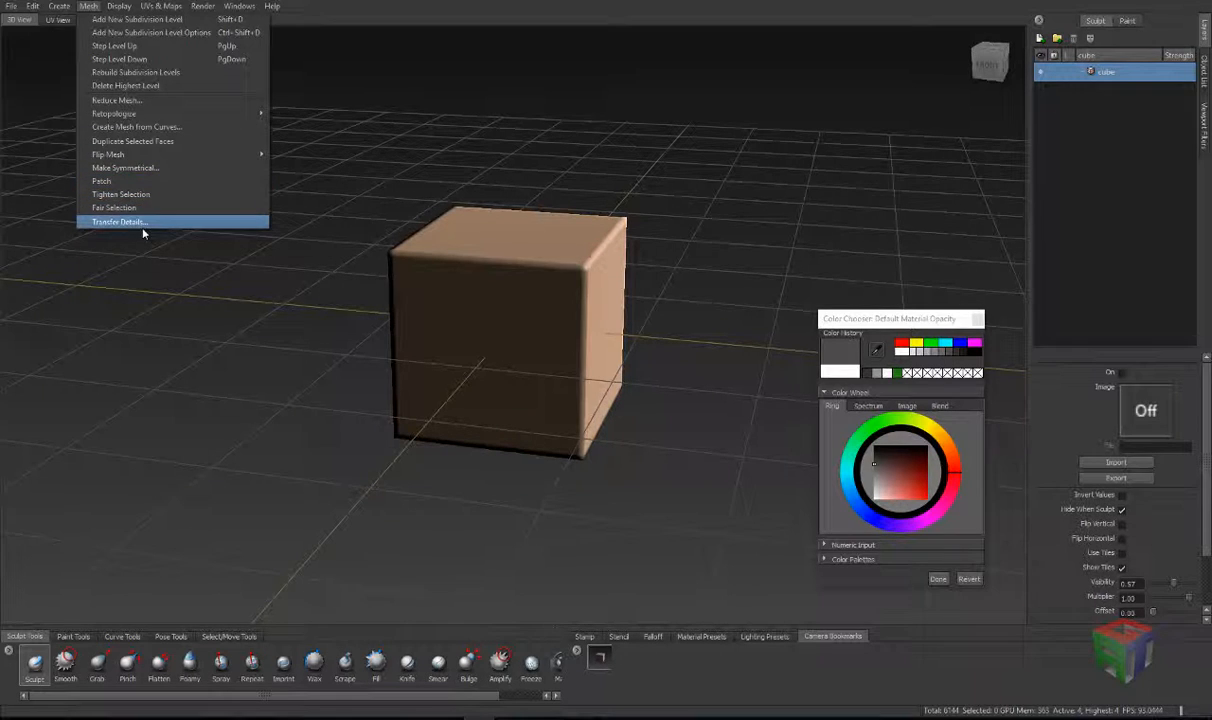
left_click(389, 3)
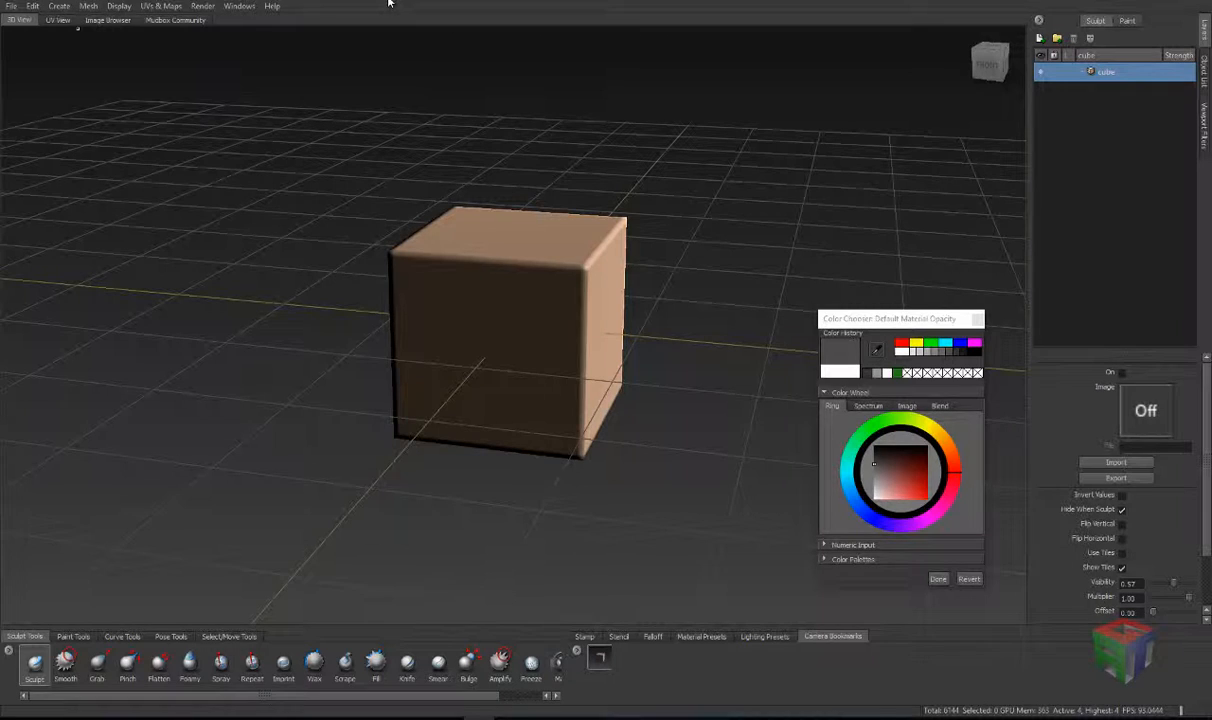
Step: Frame the selected cube in the 3D view, and switch the cube's visibility off and back on
left_click(121, 7)
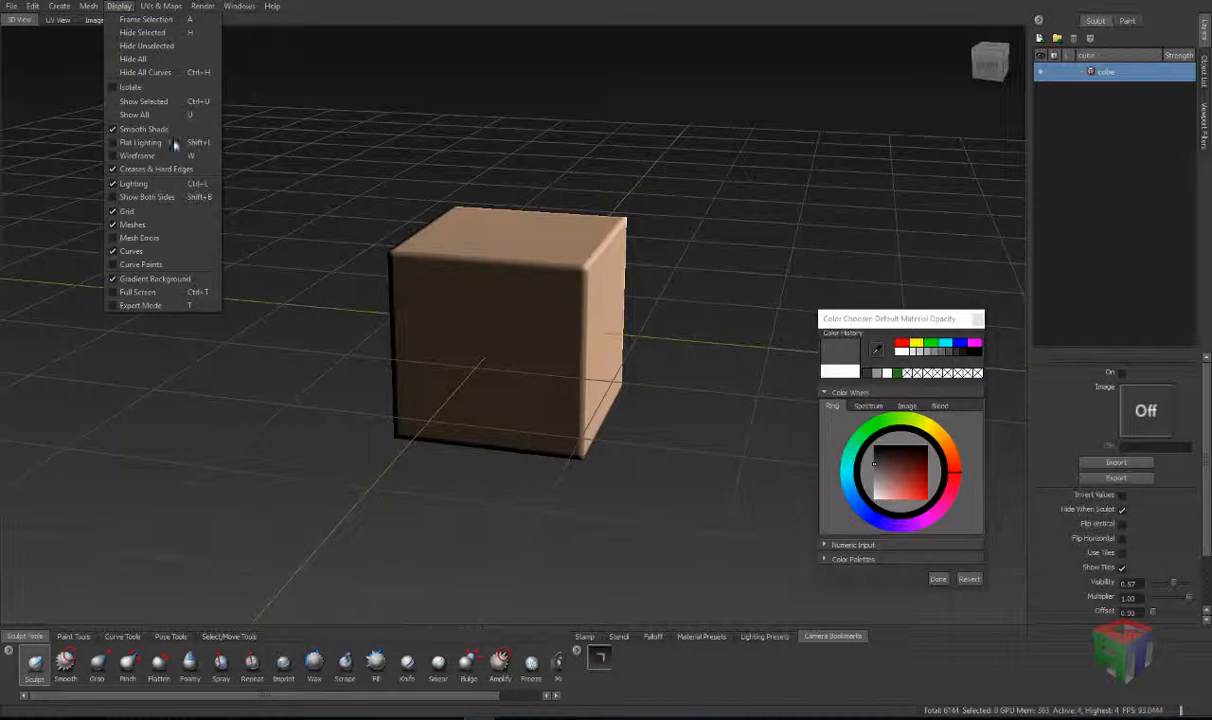
left_click(166, 21)
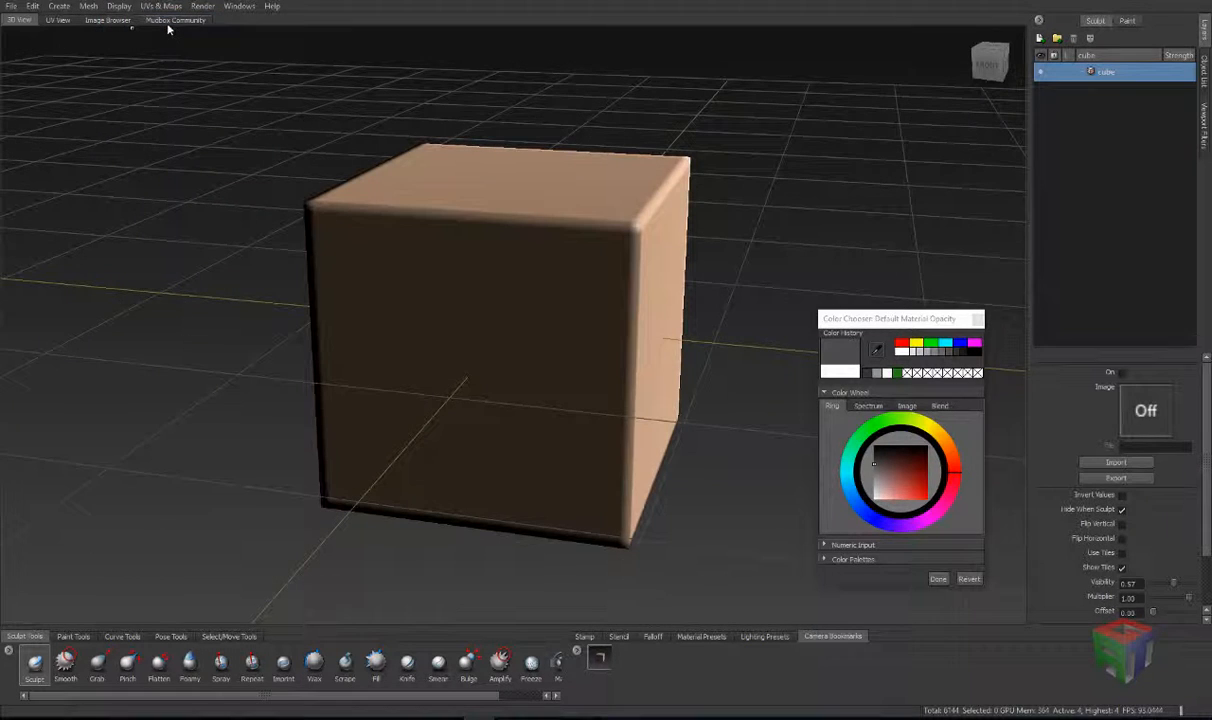
left_click(119, 6)
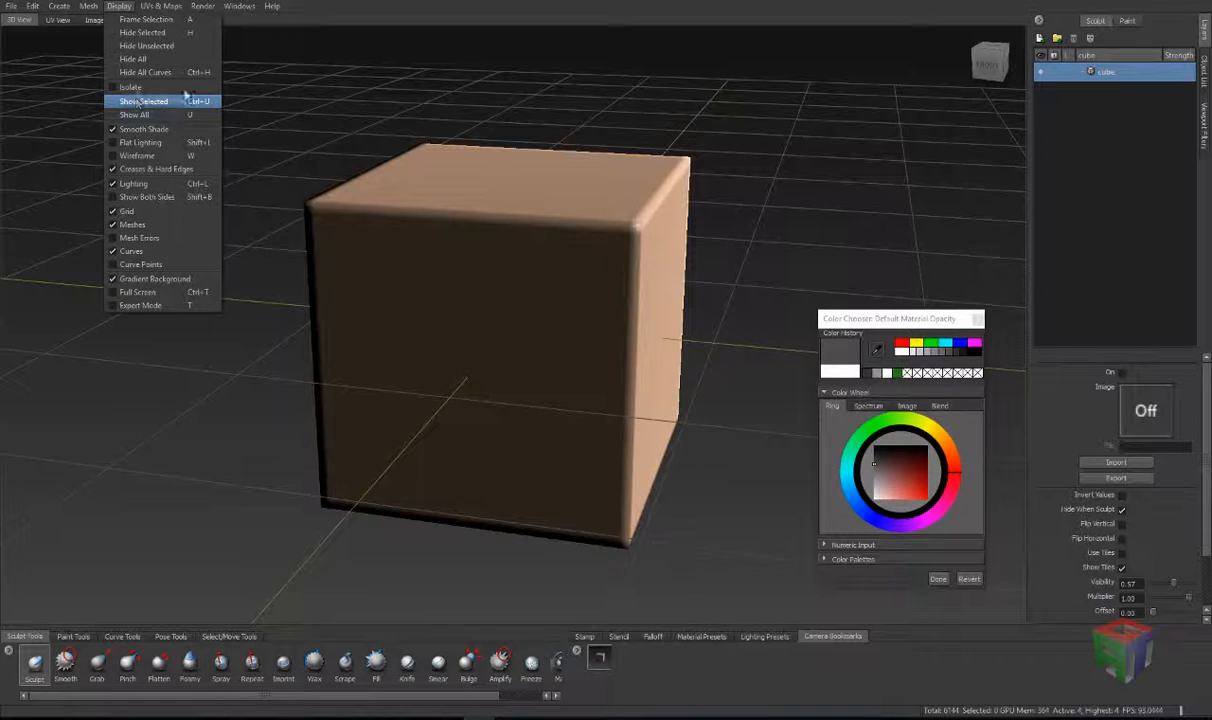
left_click(1205, 72)
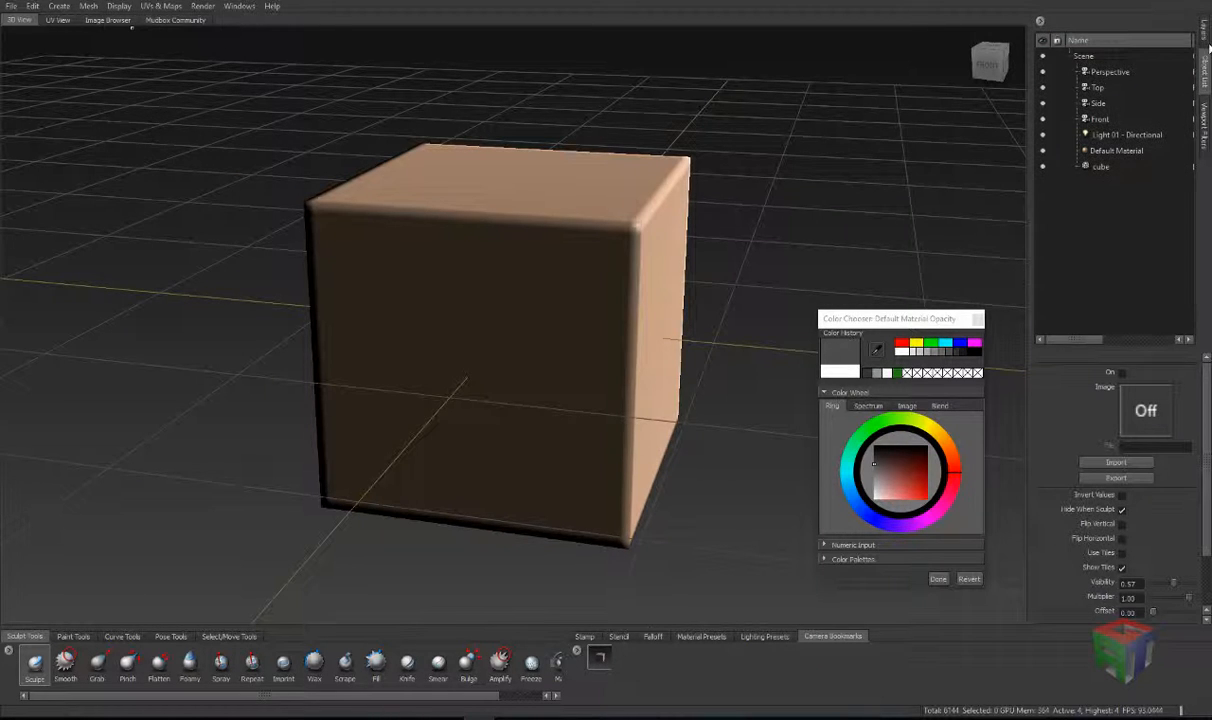
left_click(1042, 167)
left_click(1043, 167)
Step: Switch Expert Mode on and back off
left_click(119, 6)
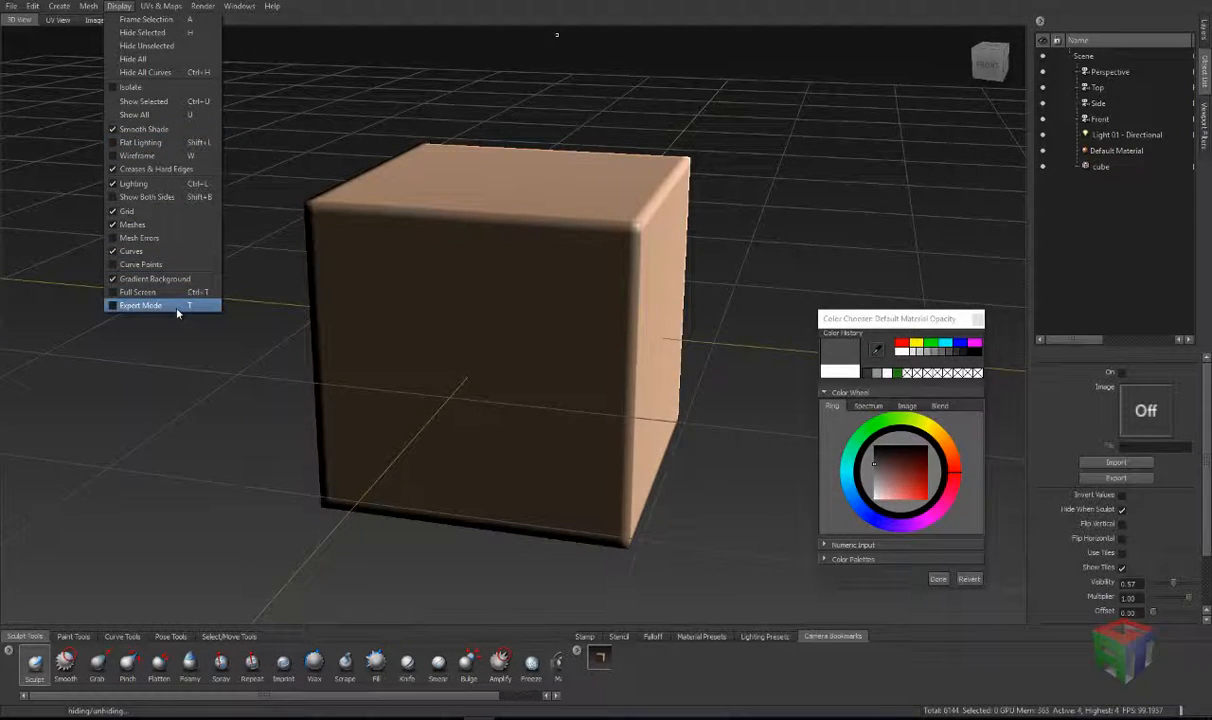
left_click(150, 305)
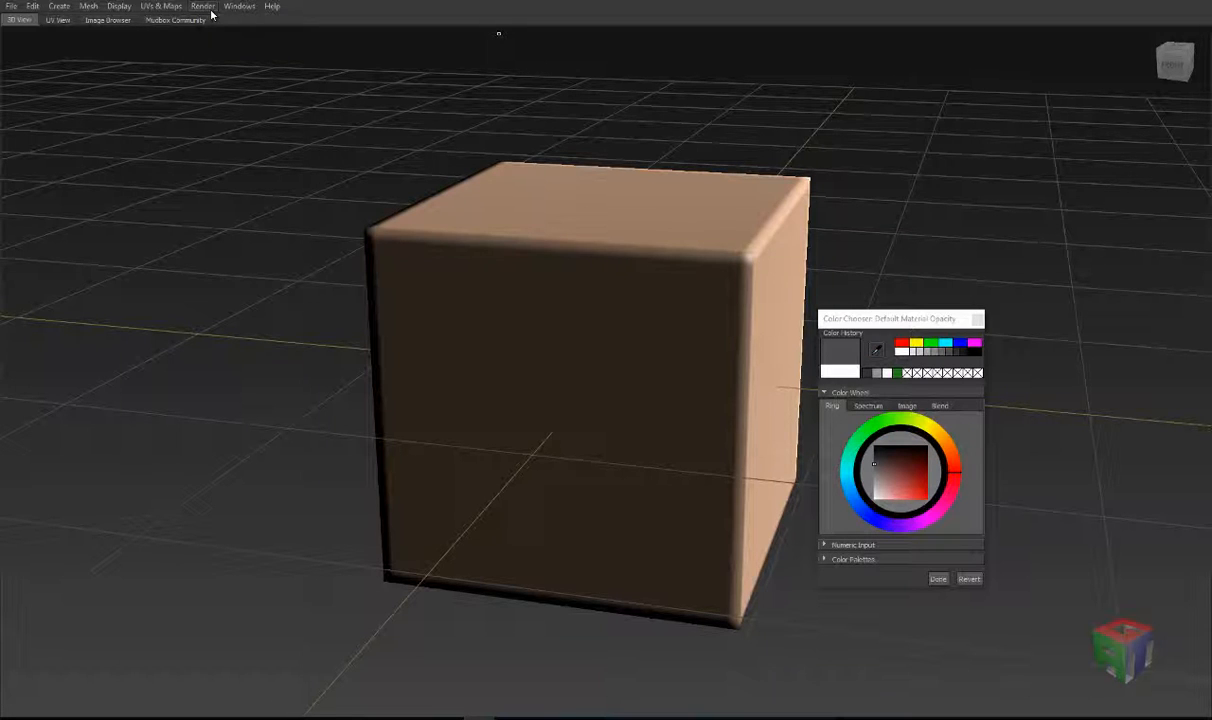
left_click(118, 7)
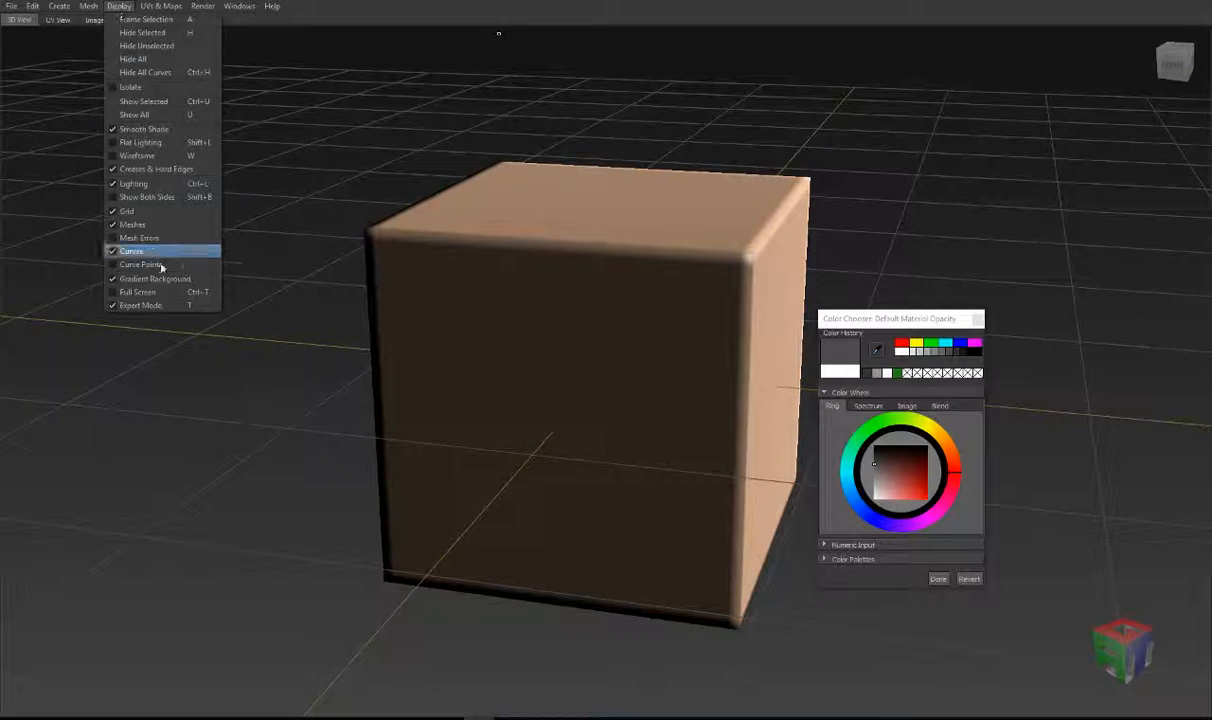
left_click(154, 305)
Step: Look over the UV and map commands, including Sculpt using Map, and the image and movie rendering commands
left_click(160, 7)
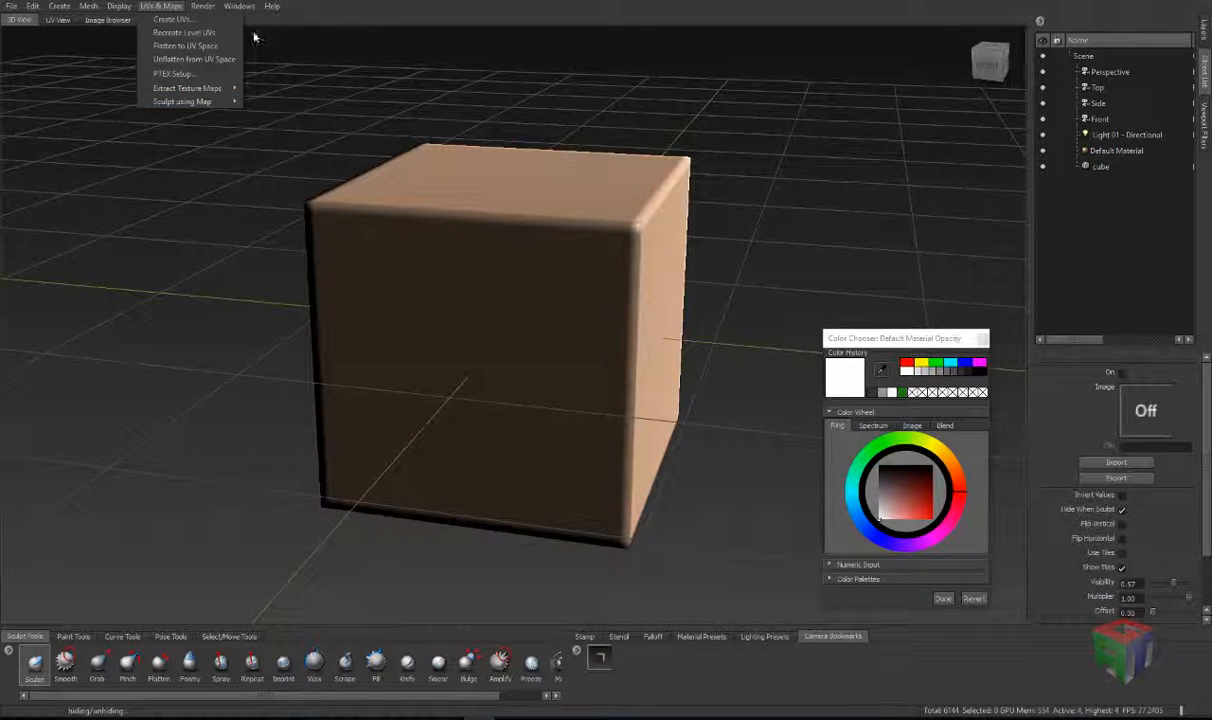
mouse_move(204, 8)
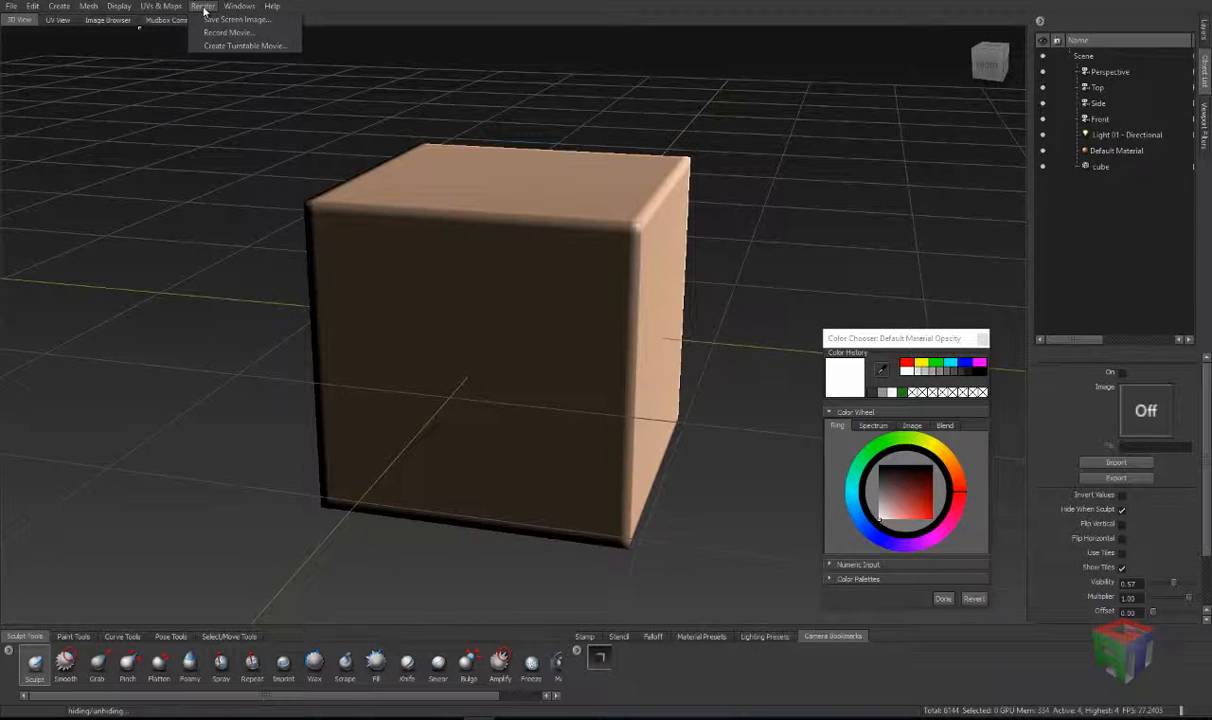
mouse_move(163, 7)
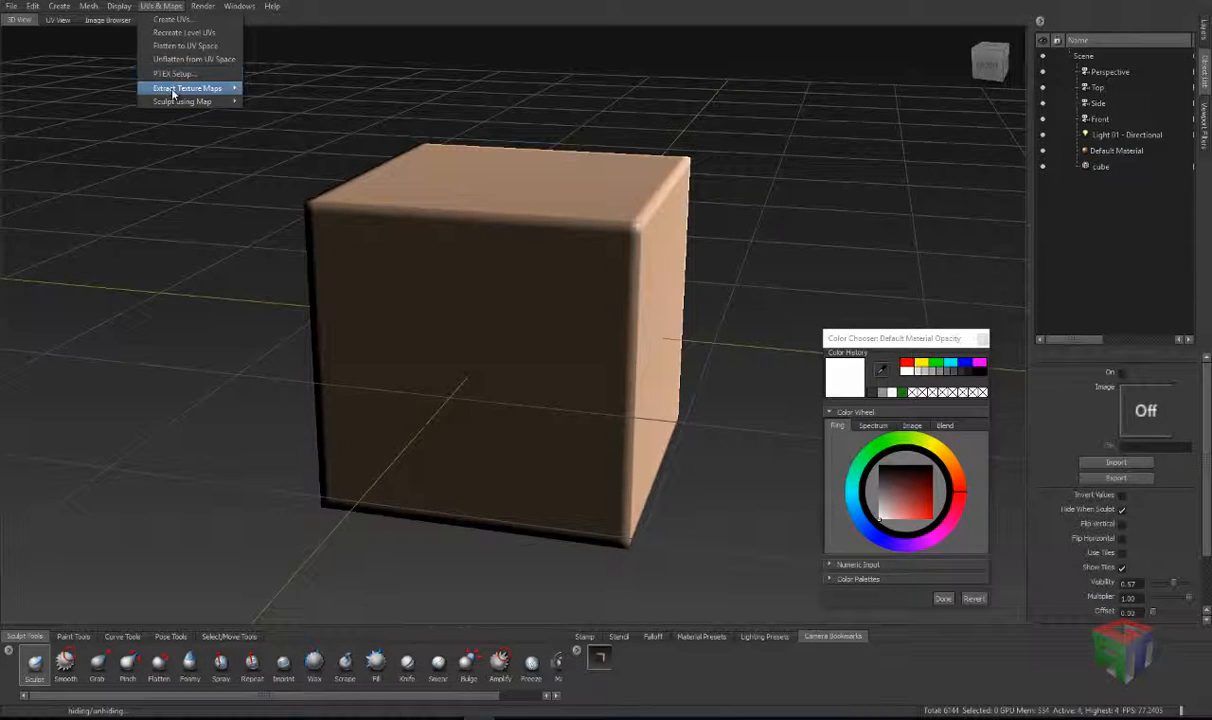
mouse_move(175, 104)
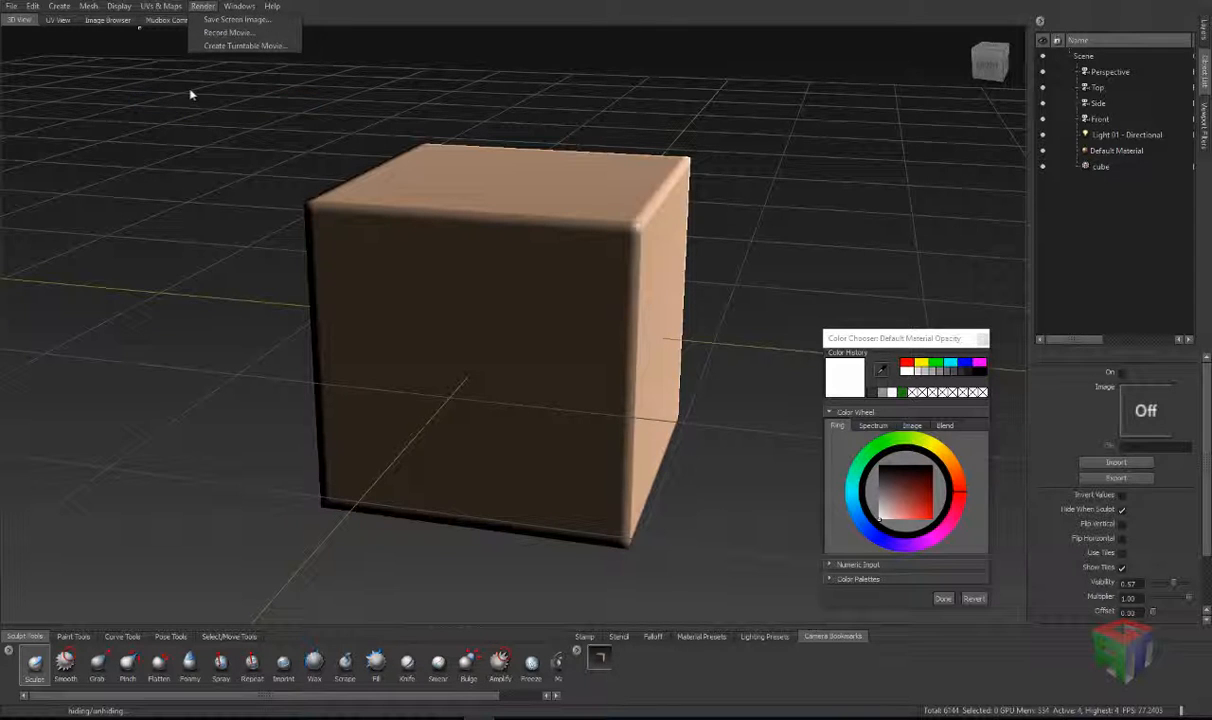
mouse_move(250, 107)
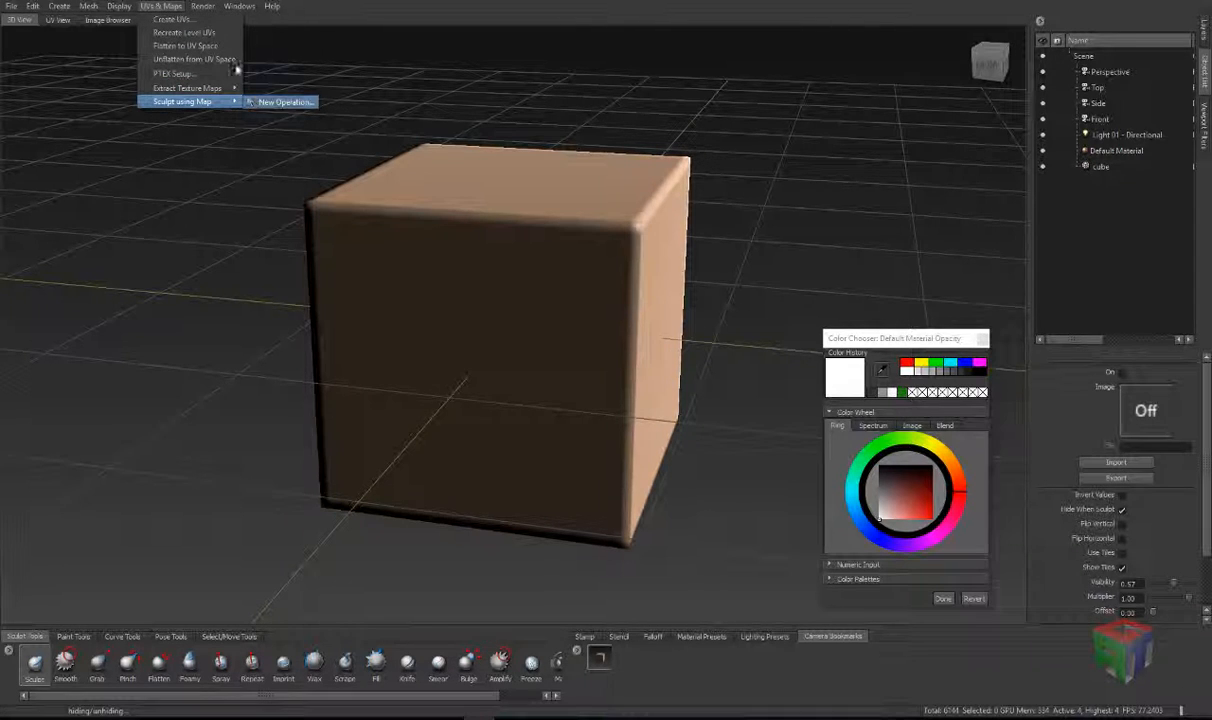
left_click(203, 7)
left_click(203, 7)
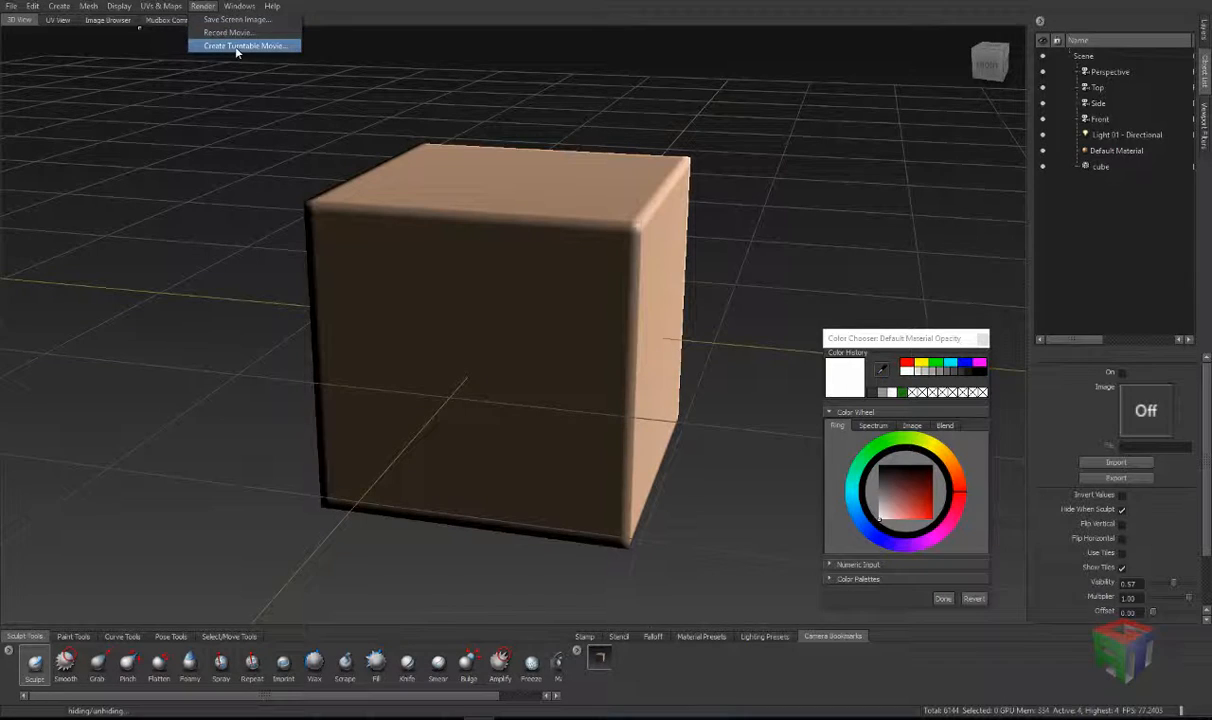
Step: Review the window commands, and view and close the Hotkeys and Layers windows
mouse_move(239, 10)
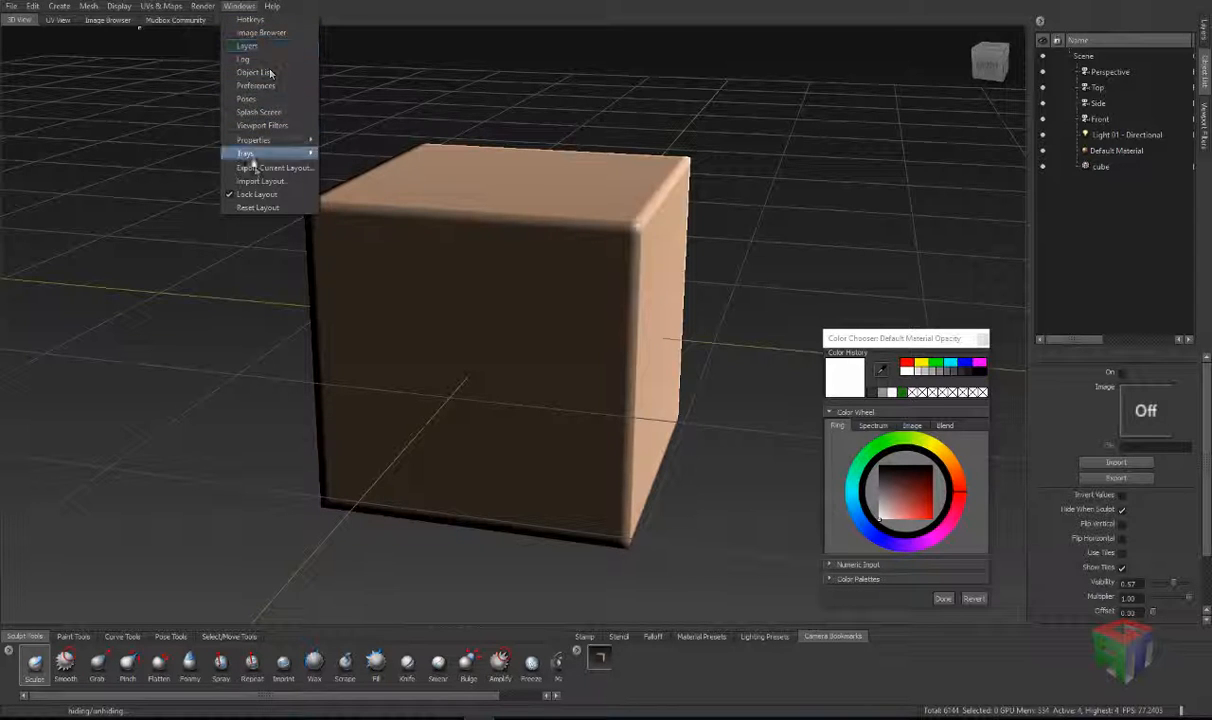
left_click(247, 18)
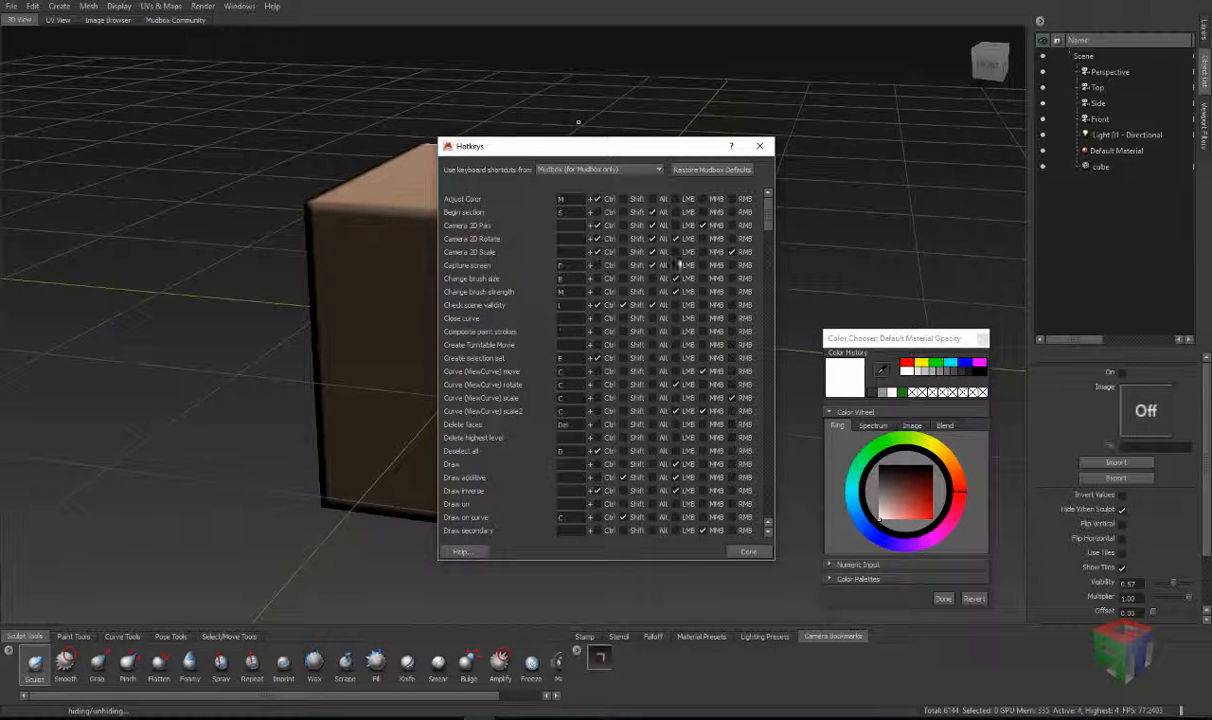
left_click(759, 146)
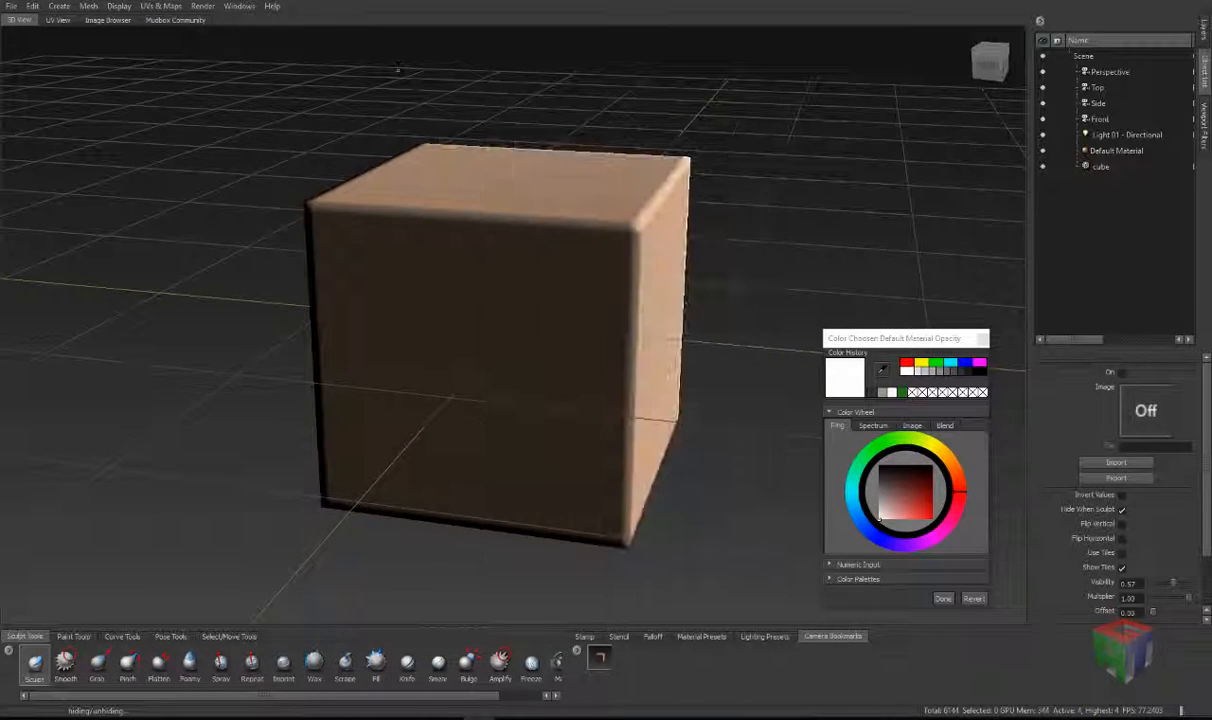
left_click(238, 6)
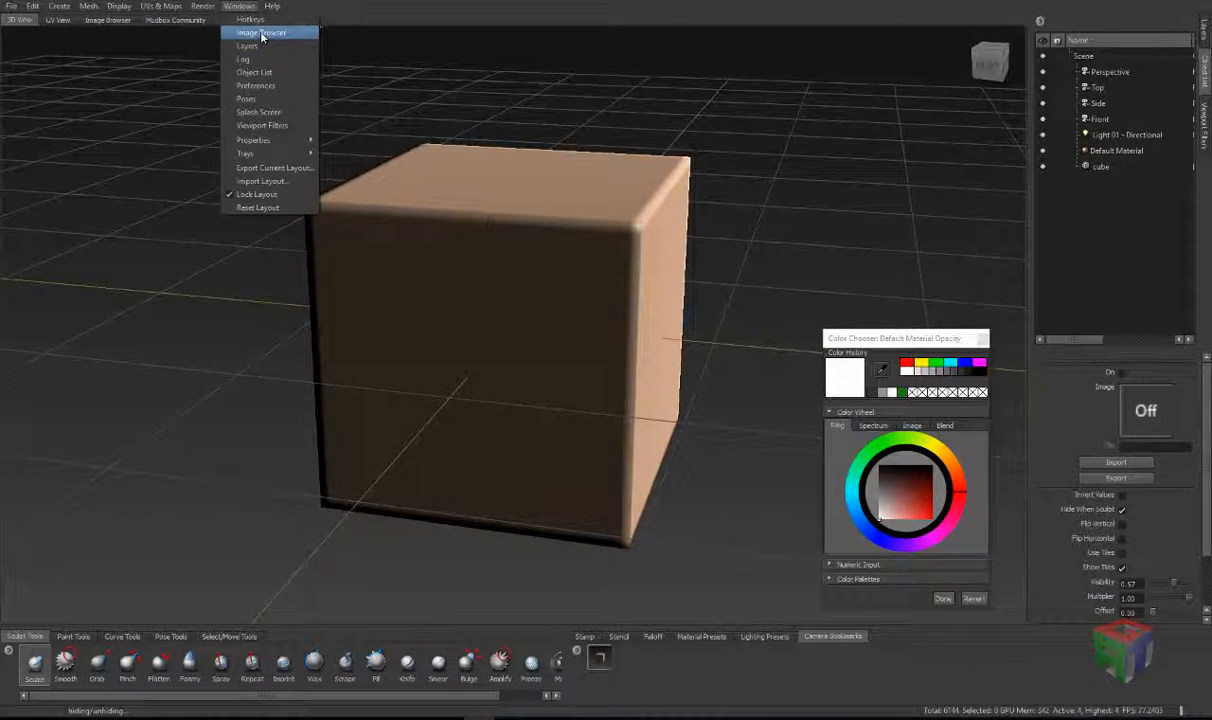
left_click(250, 46)
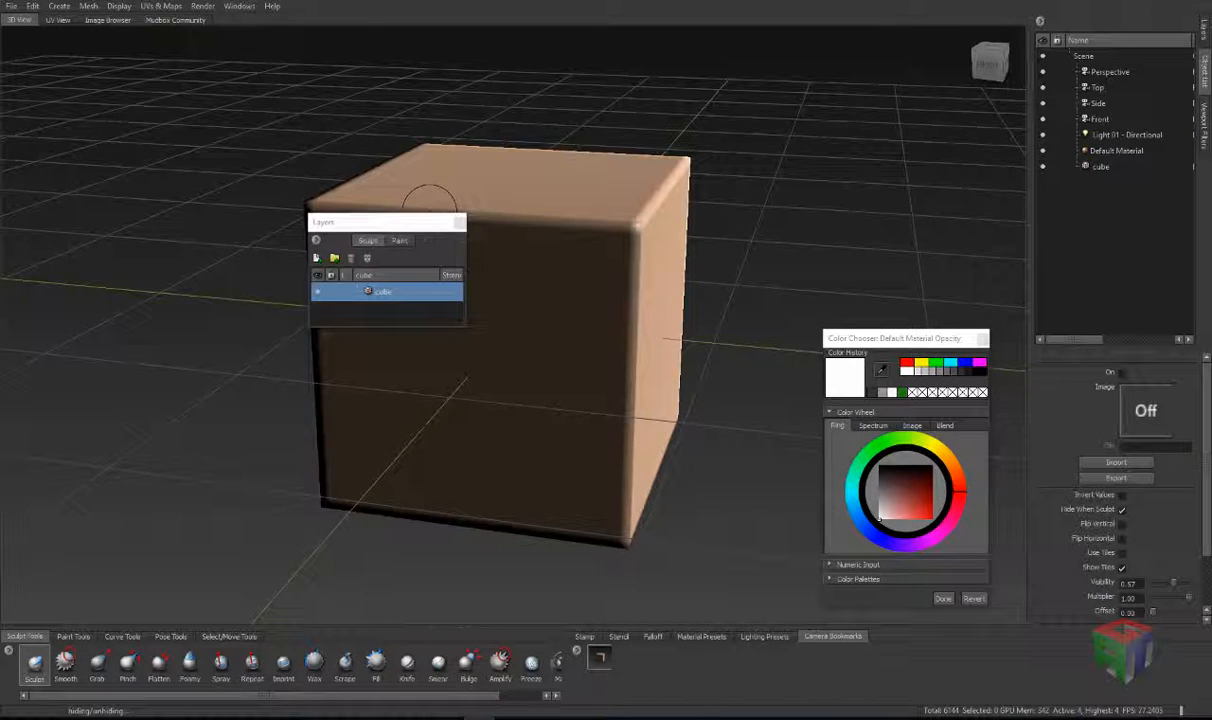
left_click(457, 222)
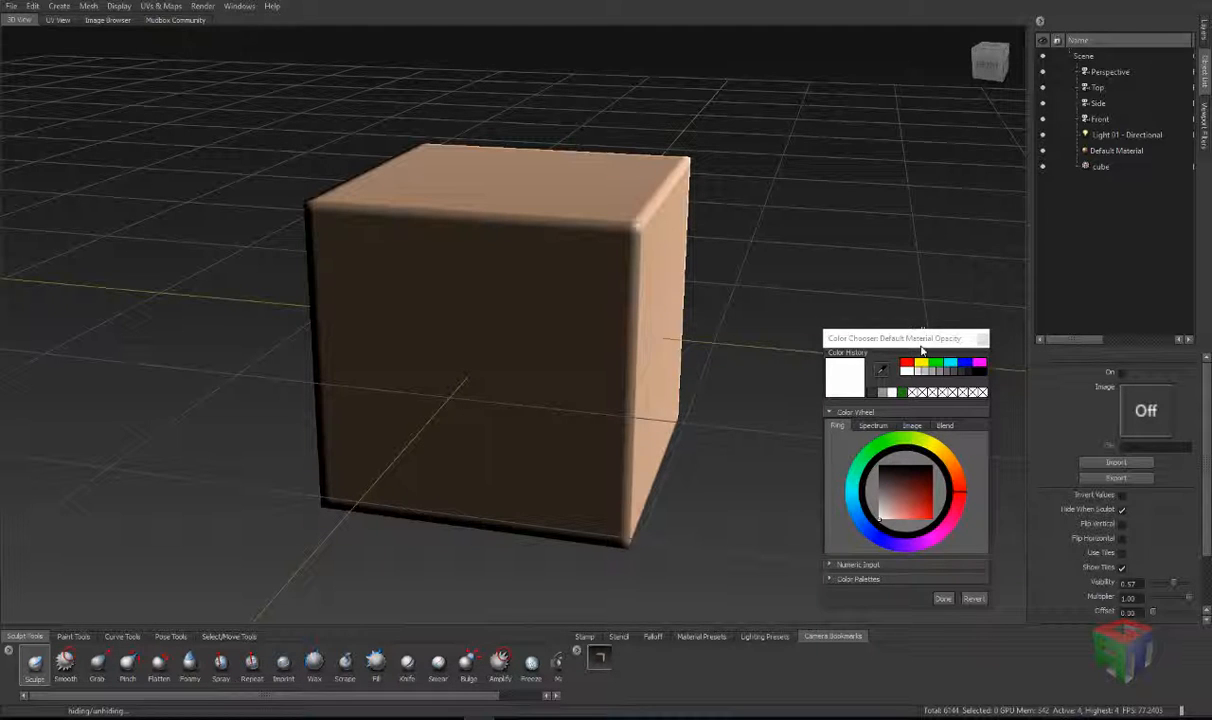
Step: Close the Color Chooser and start a new scene from the Cube starting point without saving the current one
left_click_drag(922, 345, 870, 205)
left_click(932, 199)
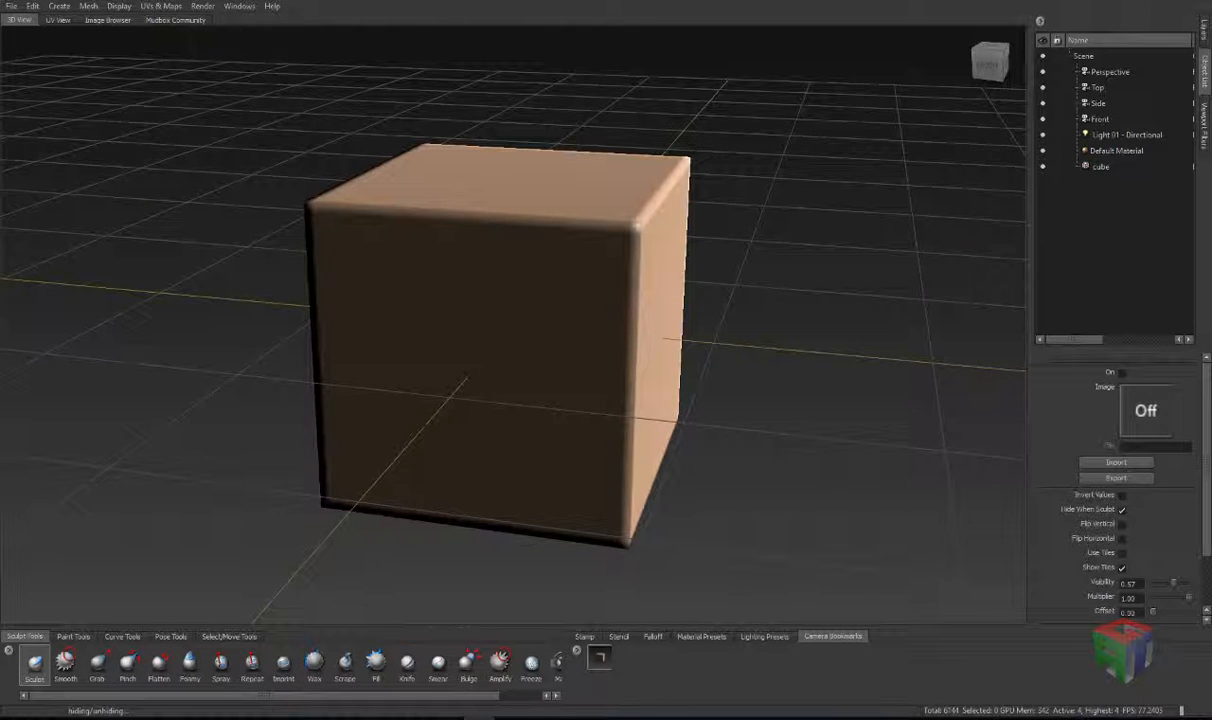
left_click(17, 11)
left_click(25, 23)
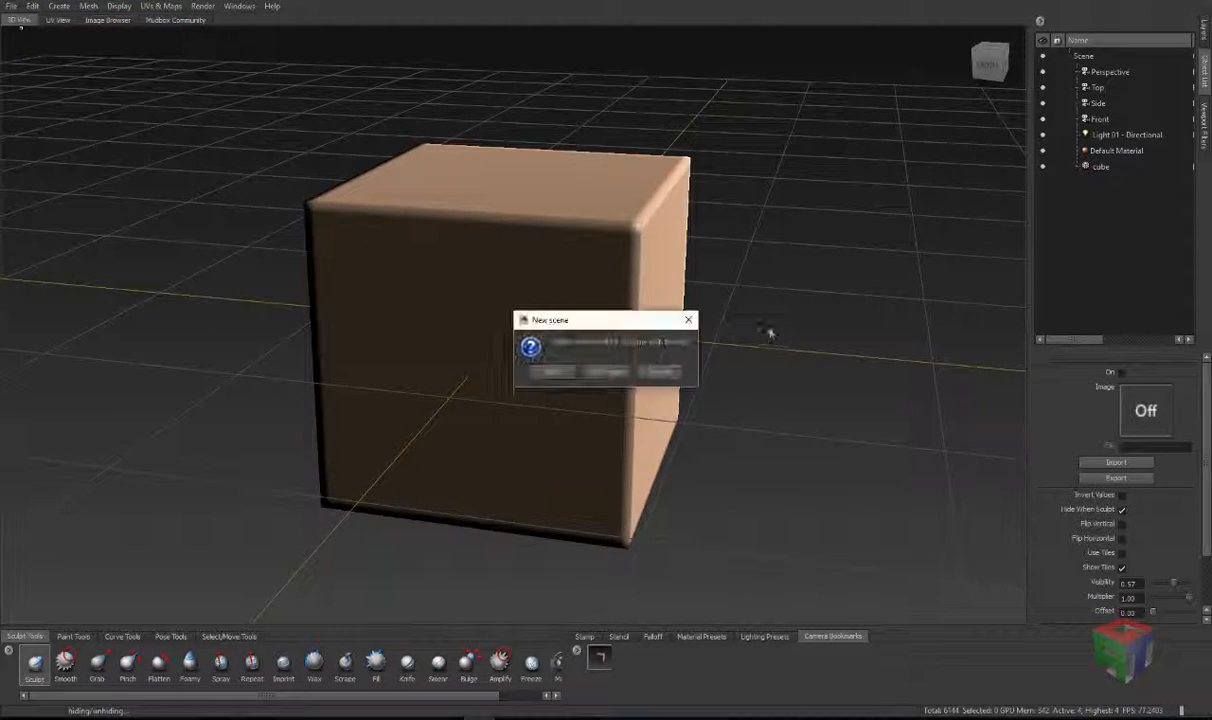
left_click(605, 371)
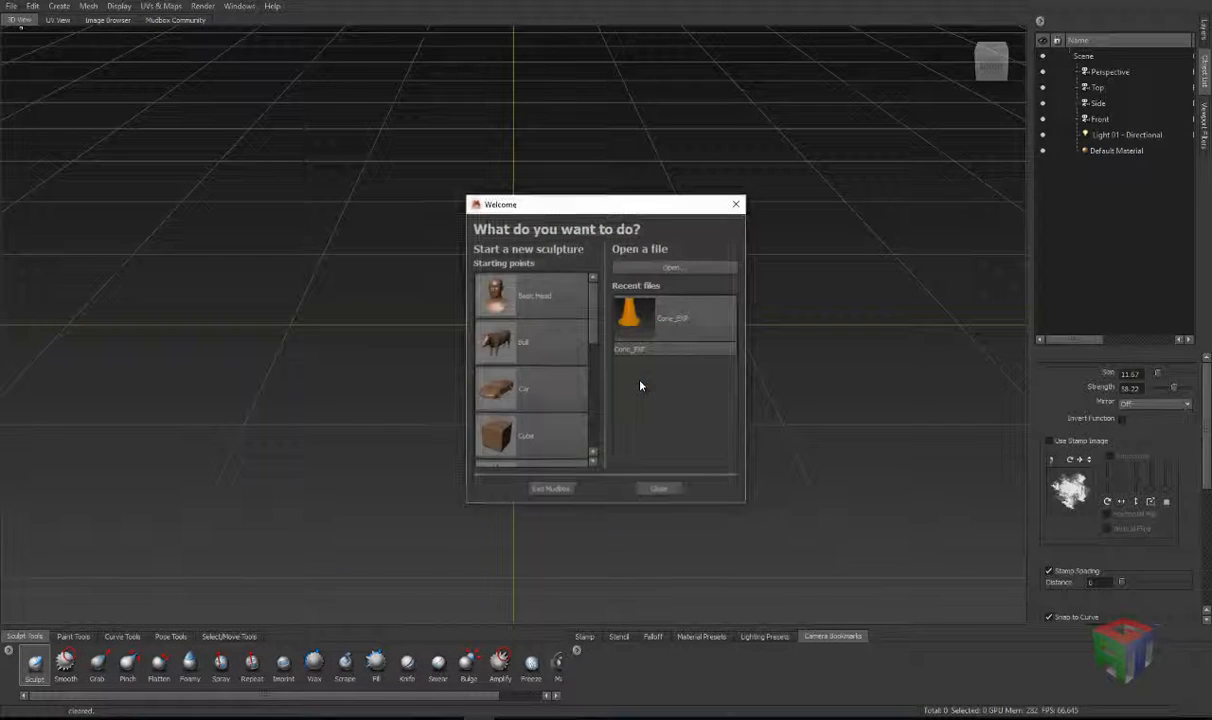
left_click(490, 428)
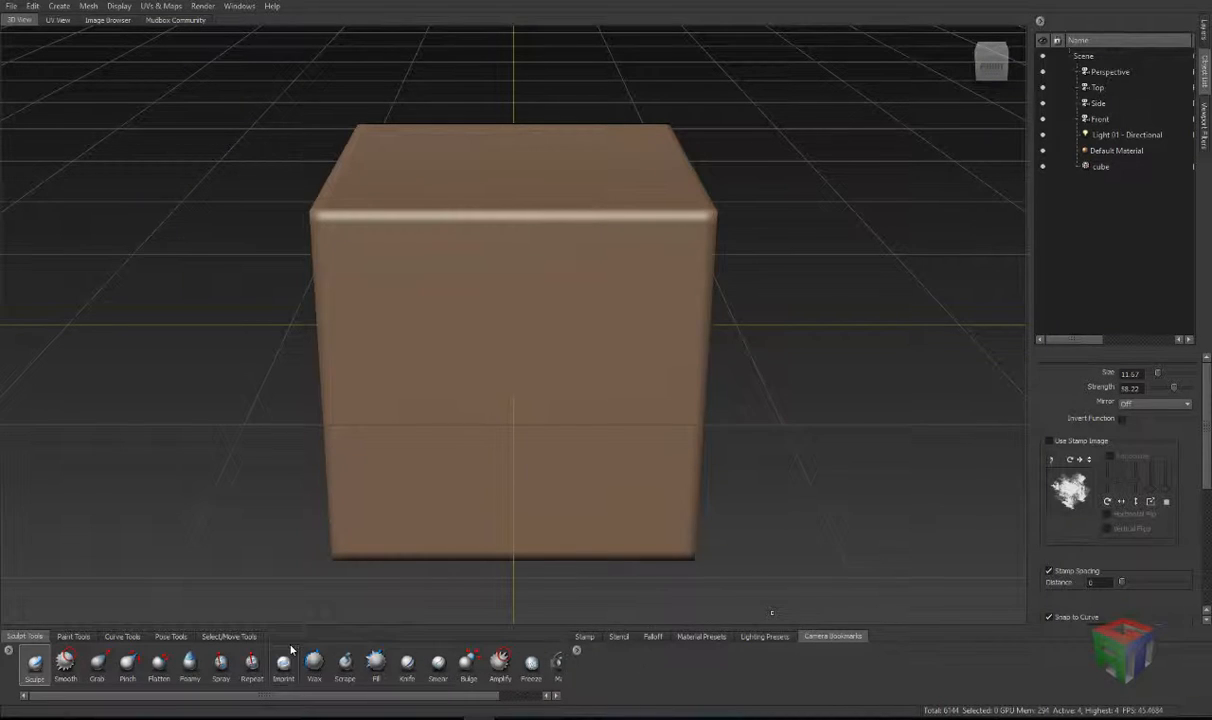
Step: Try a Sculpt stroke on the cube's front face, undo it, and lower the brush strength
left_click(36, 663)
mouse_move(368, 252)
left_mouse_down()
mouse_move(450, 300)
mouse_move(525, 425)
left_mouse_up()
key("ctrl+z")
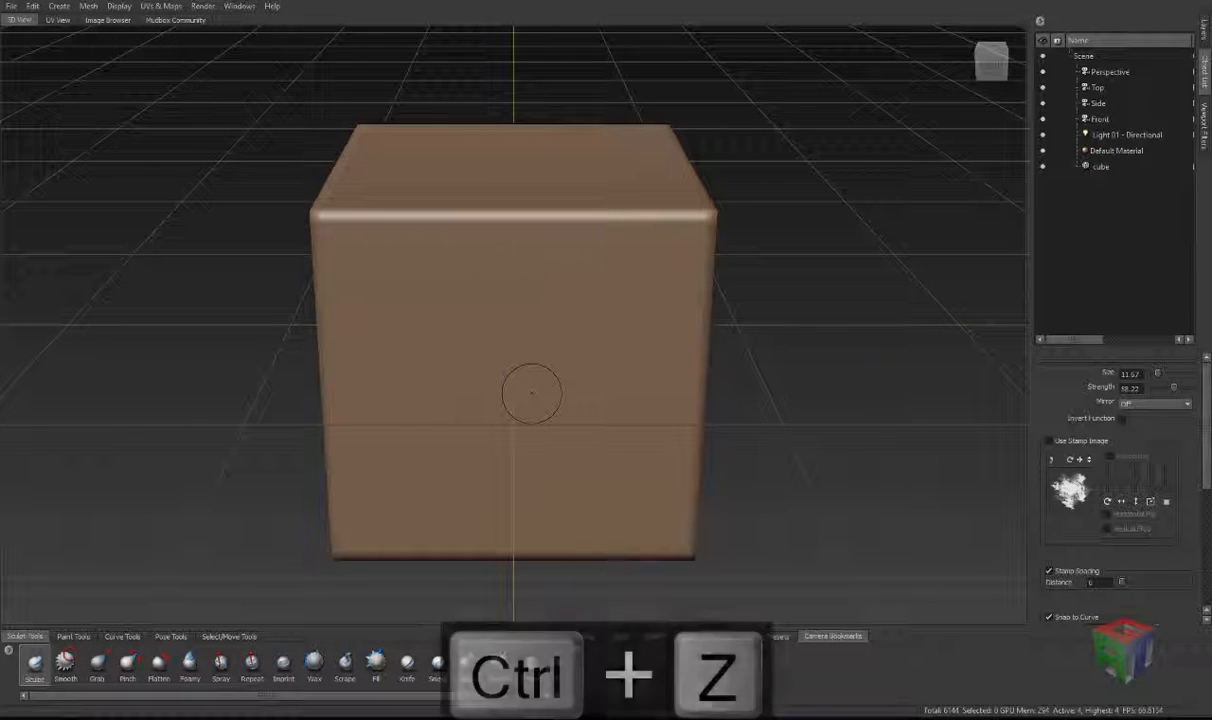
left_click_drag(561, 242, 562, 390)
key("ctrl+z")
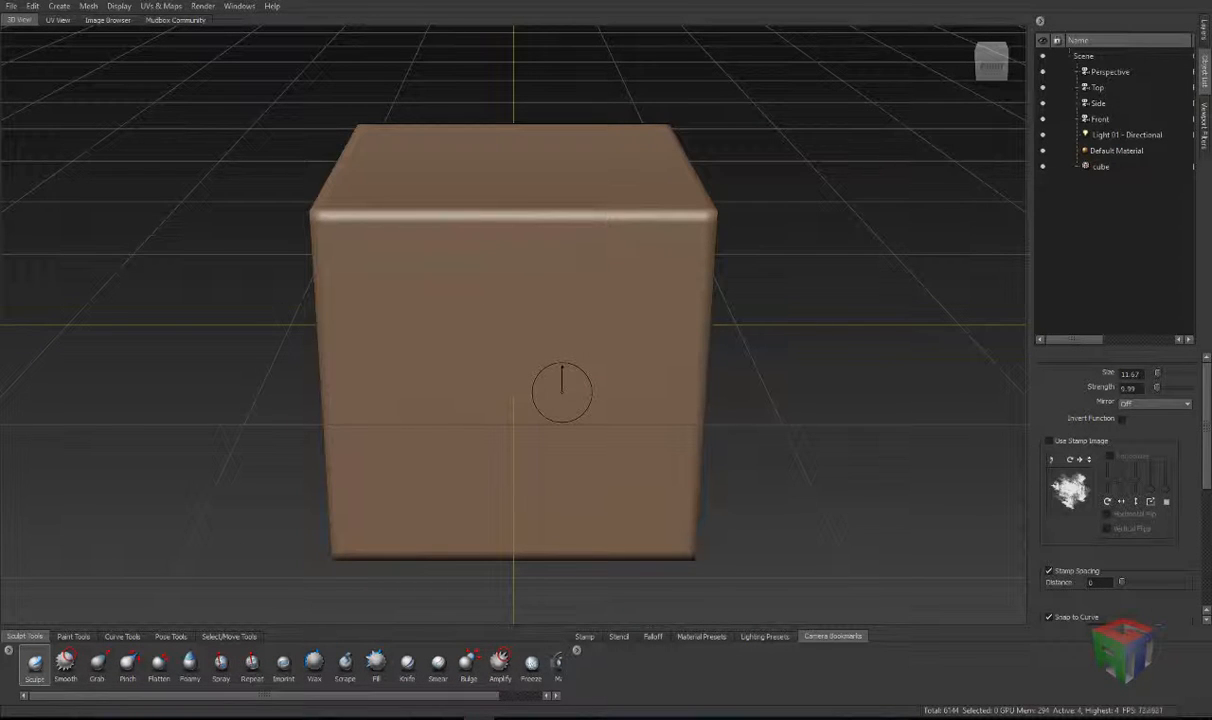
Step: Apply the third falloff preset to the Sculpt tool, comparing test strokes on the front face before and after, and undo both strokes
mouse_move(398, 262)
left_mouse_down()
mouse_move(565, 410)
mouse_move(525, 445)
left_mouse_up()
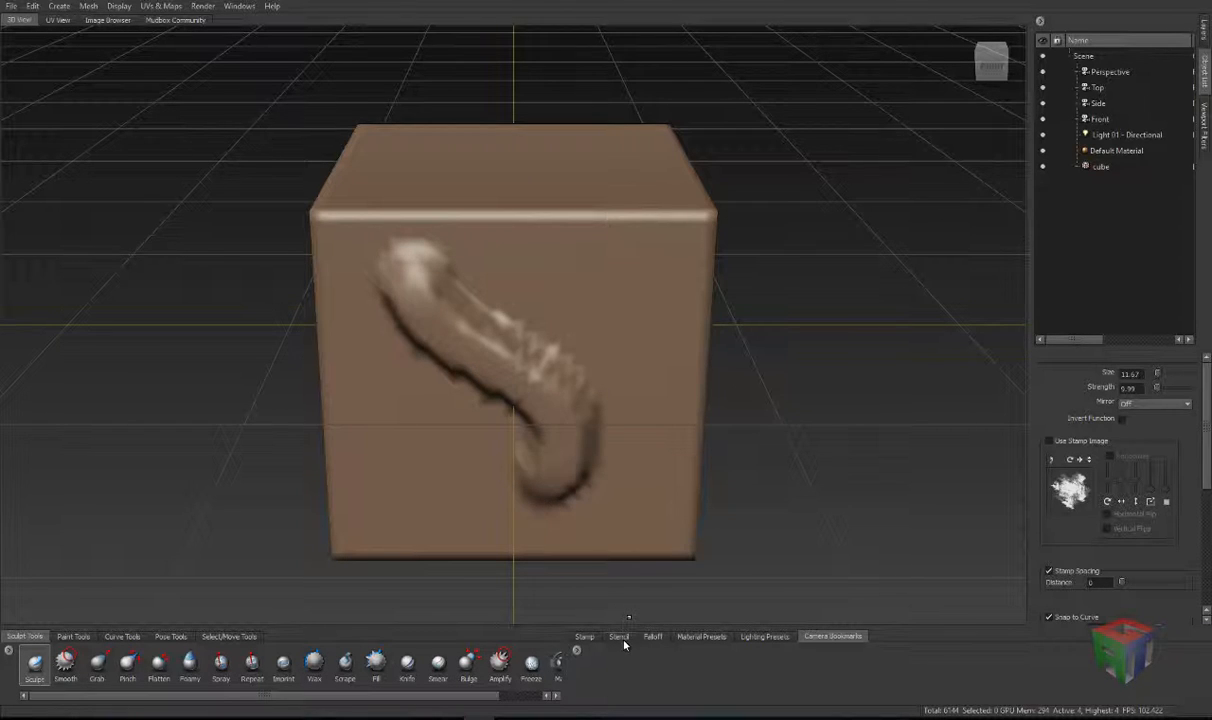
left_click(650, 637)
left_click(645, 659)
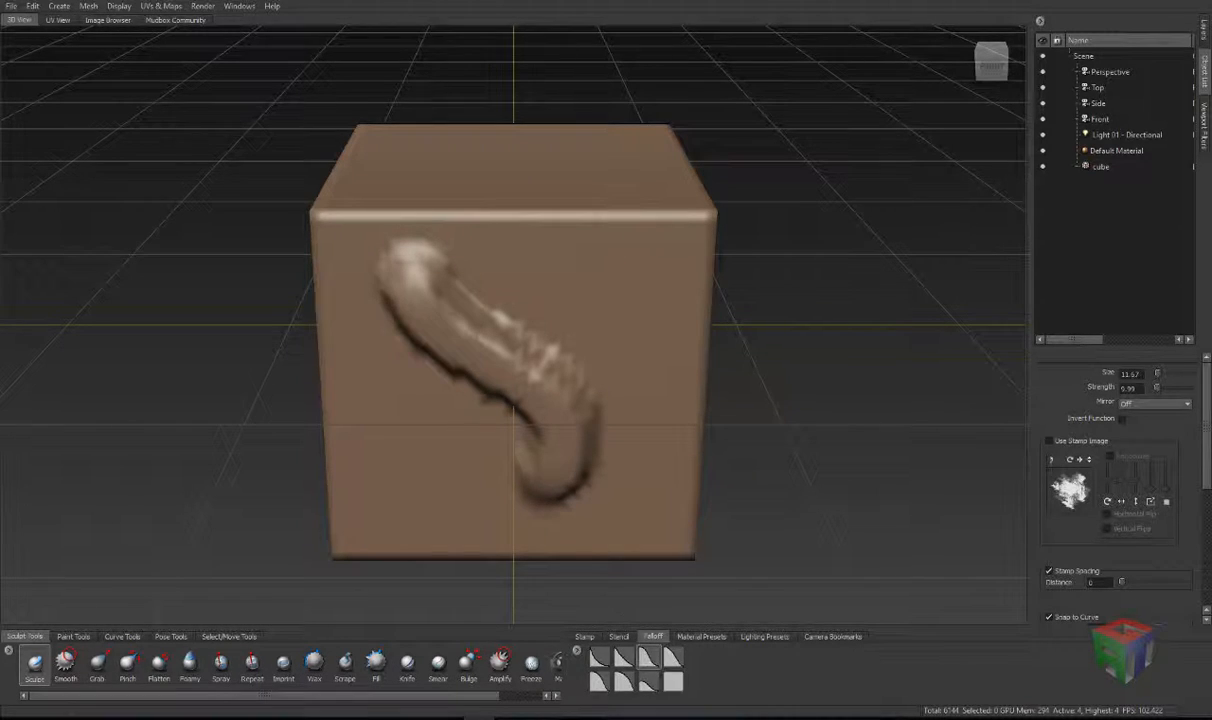
key("ctrl+z")
mouse_move(463, 268)
left_mouse_down()
mouse_move(472, 330)
mouse_move(568, 482)
mouse_move(563, 494)
left_mouse_up()
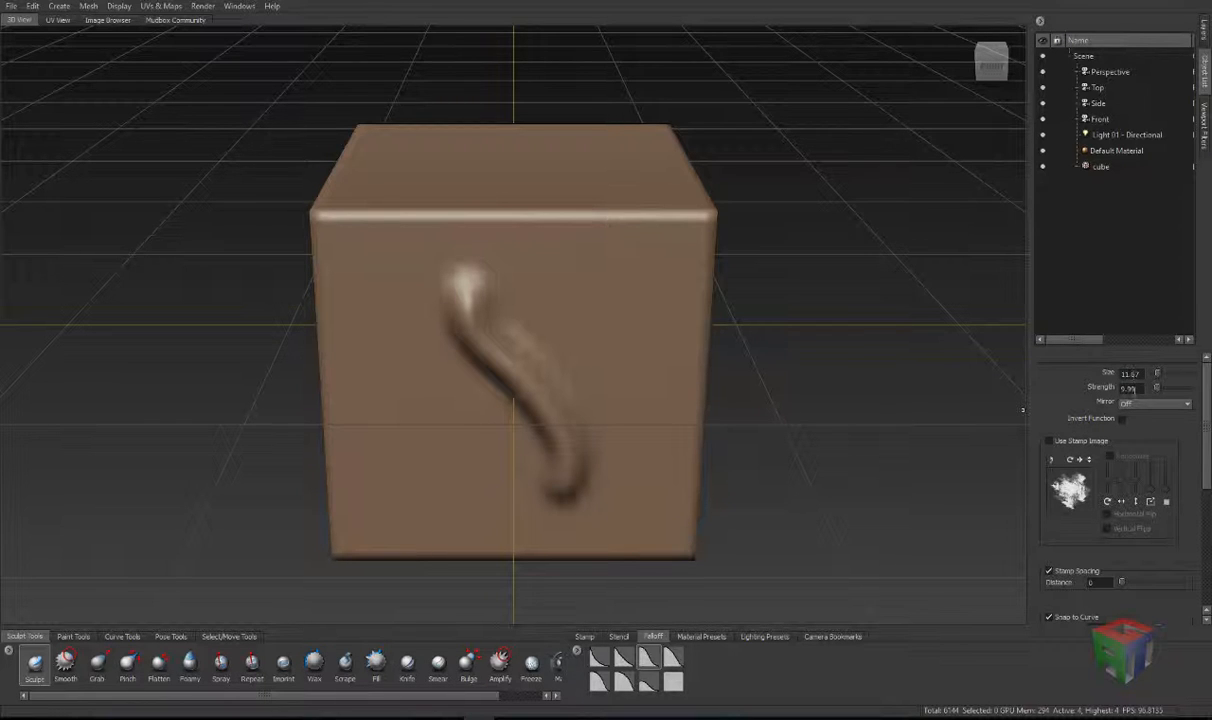
key("ctrl+z")
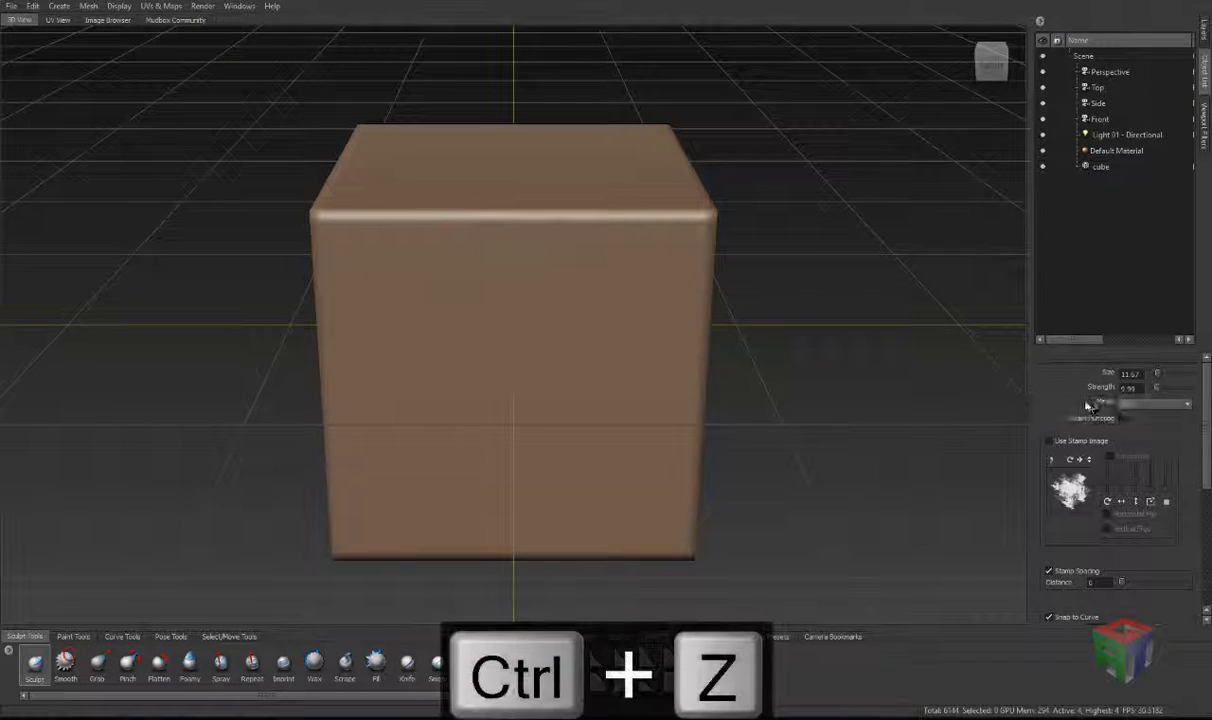
Step: Sculpt an X-mirrored stroke on the cube's front face and a Y-mirrored stroke on the adjacent side face
left_click(1142, 406)
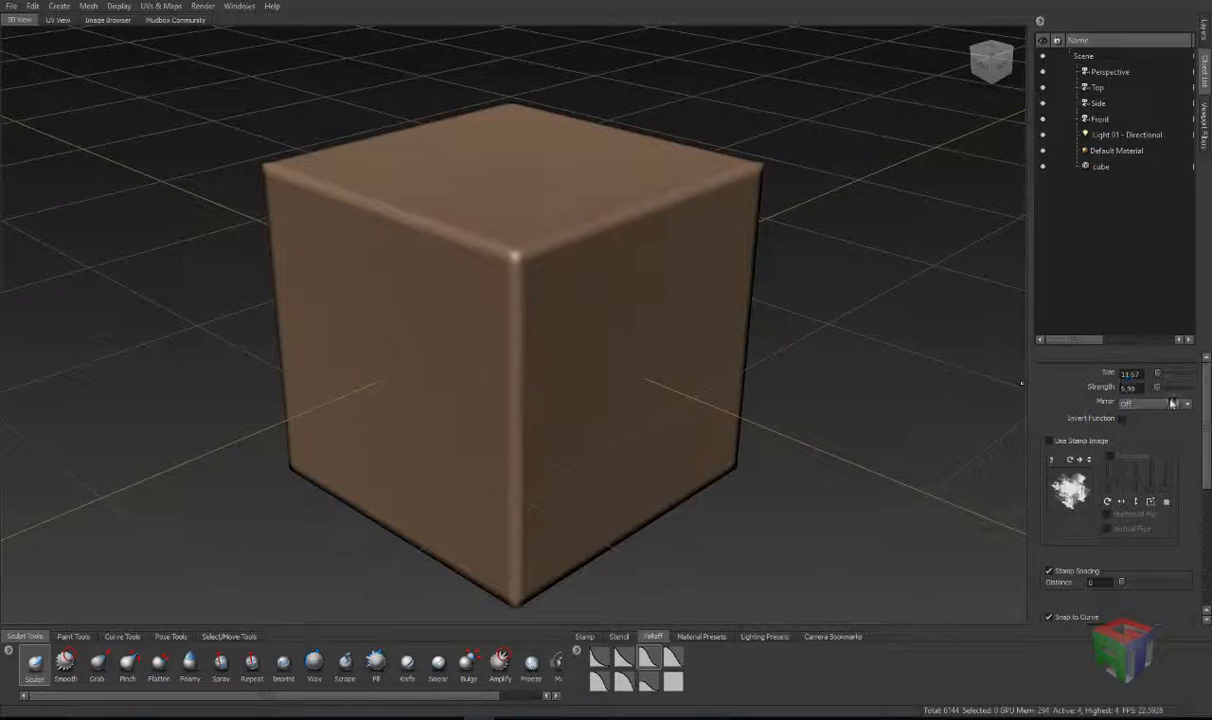
left_click(1168, 406)
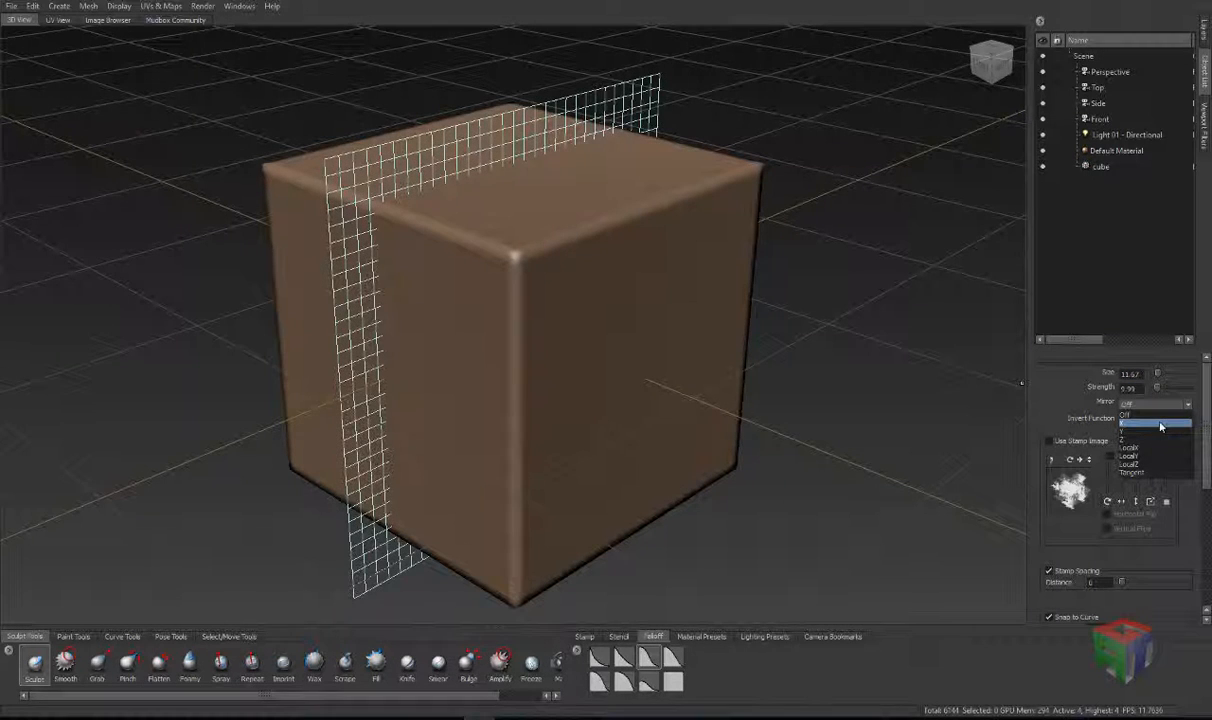
left_click(1161, 424)
mouse_move(480, 258)
left_mouse_down()
mouse_move(440, 398)
mouse_move(385, 465)
mouse_move(405, 500)
mouse_move(468, 462)
mouse_move(481, 481)
left_mouse_up()
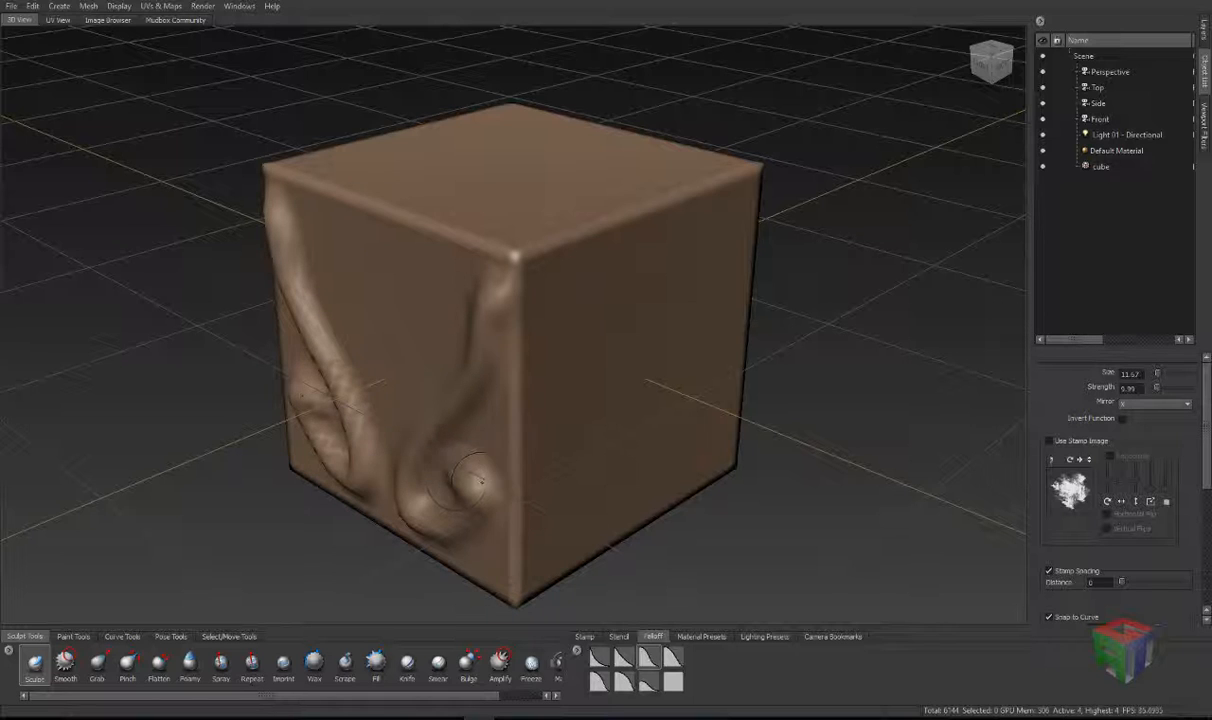
left_click(1130, 403)
left_click(1149, 432)
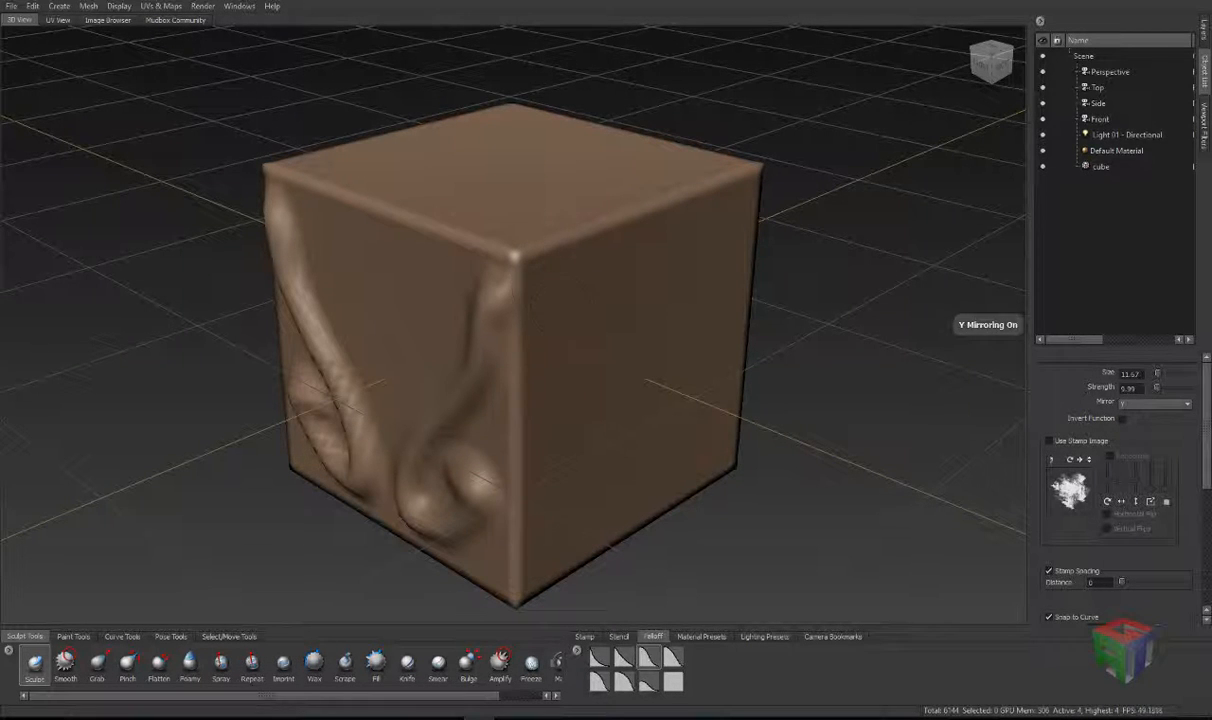
mouse_move(512, 266)
left_mouse_down()
mouse_move(625, 285)
mouse_move(700, 260)
mouse_move(675, 210)
mouse_move(655, 232)
left_mouse_up()
Step: Sculpt a Z-mirrored stroke on the cube's top face, inspect the mirrored strokes, and undo all of them
left_click(1145, 403)
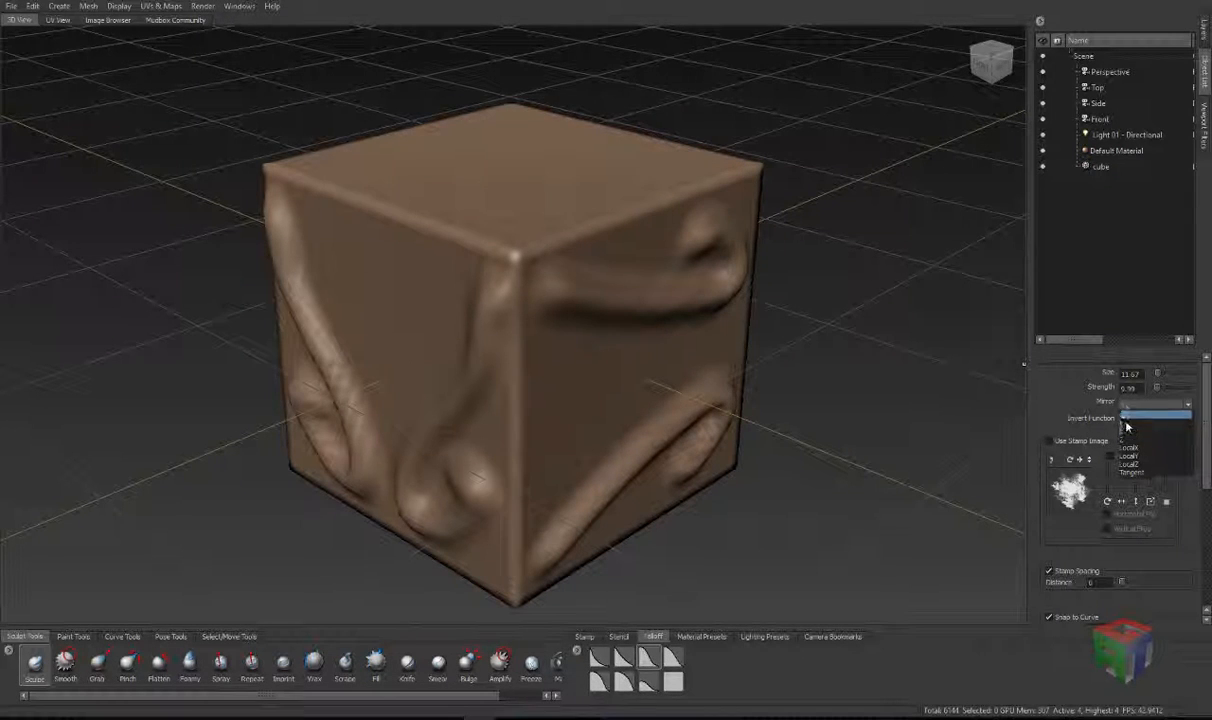
left_click(1115, 434)
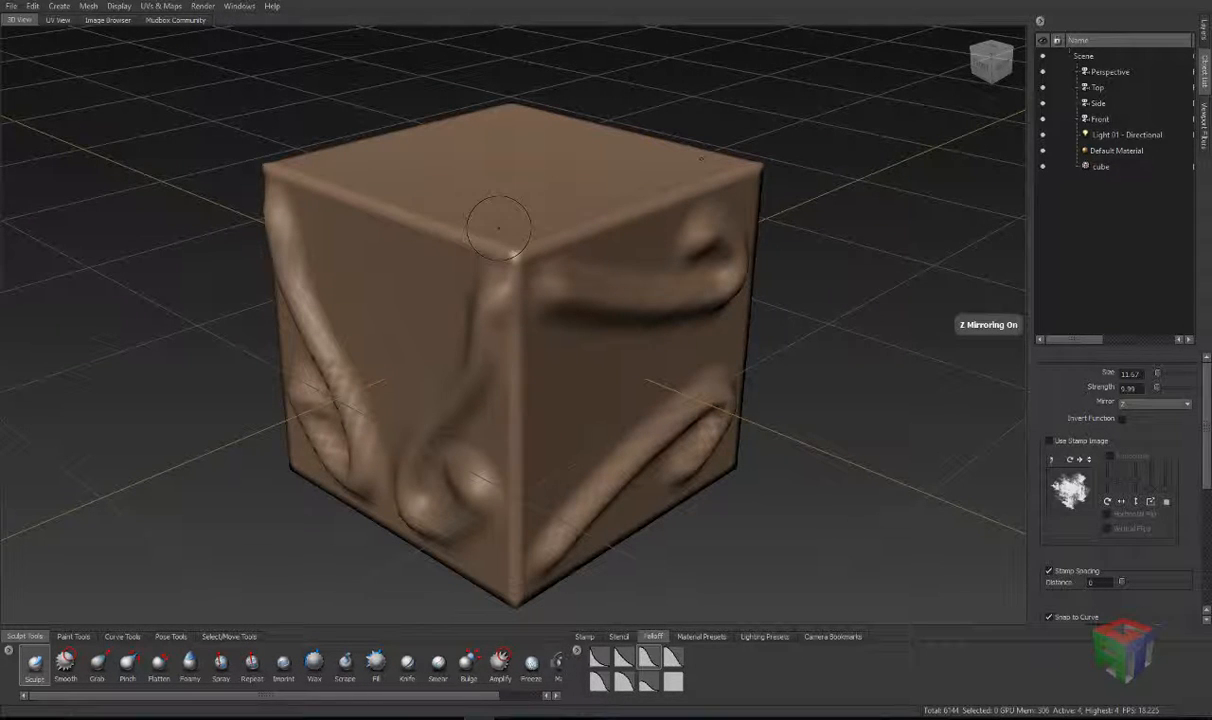
mouse_move(510, 234)
left_mouse_down()
mouse_move(466, 213)
mouse_move(430, 128)
mouse_move(380, 125)
mouse_move(372, 150)
left_mouse_up()
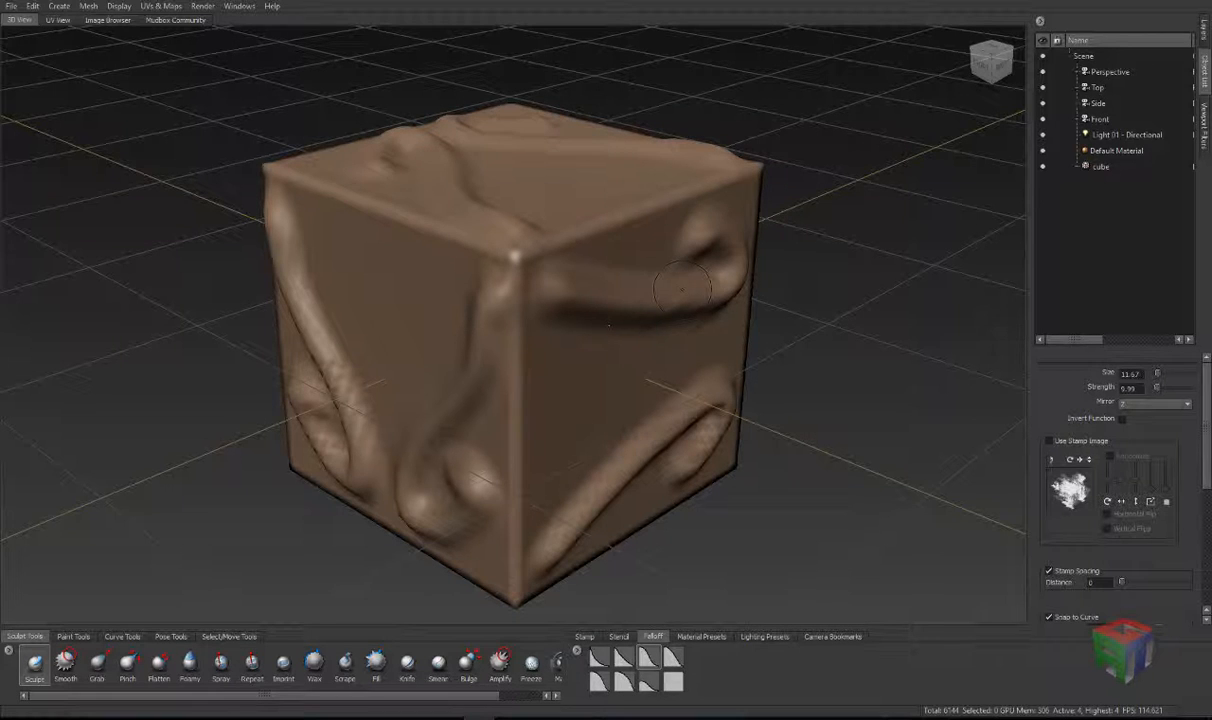
mouse_move(660, 296)
left_mouse_down("alt")
mouse_move(745, 175)
mouse_move(660, 245)
mouse_move(420, 240)
mouse_move(620, 315)
mouse_move(800, 330)
left_mouse_up("alt")
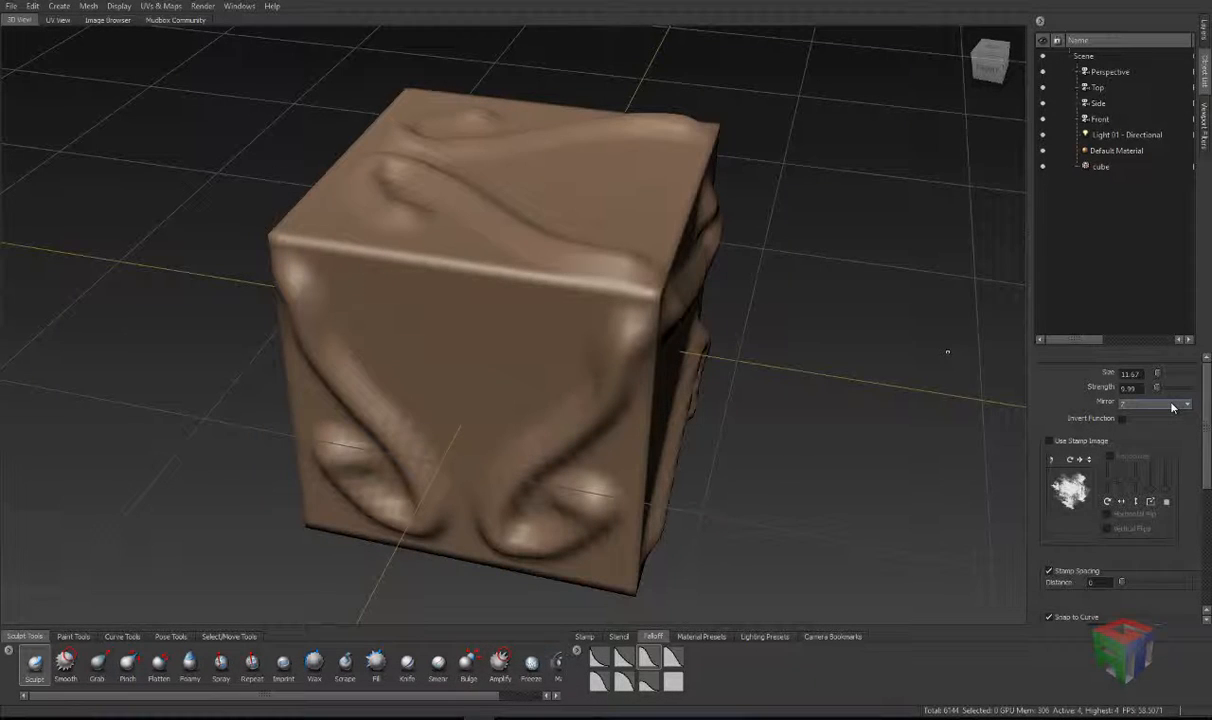
key("ctrl+z")
key("ctrl+z")
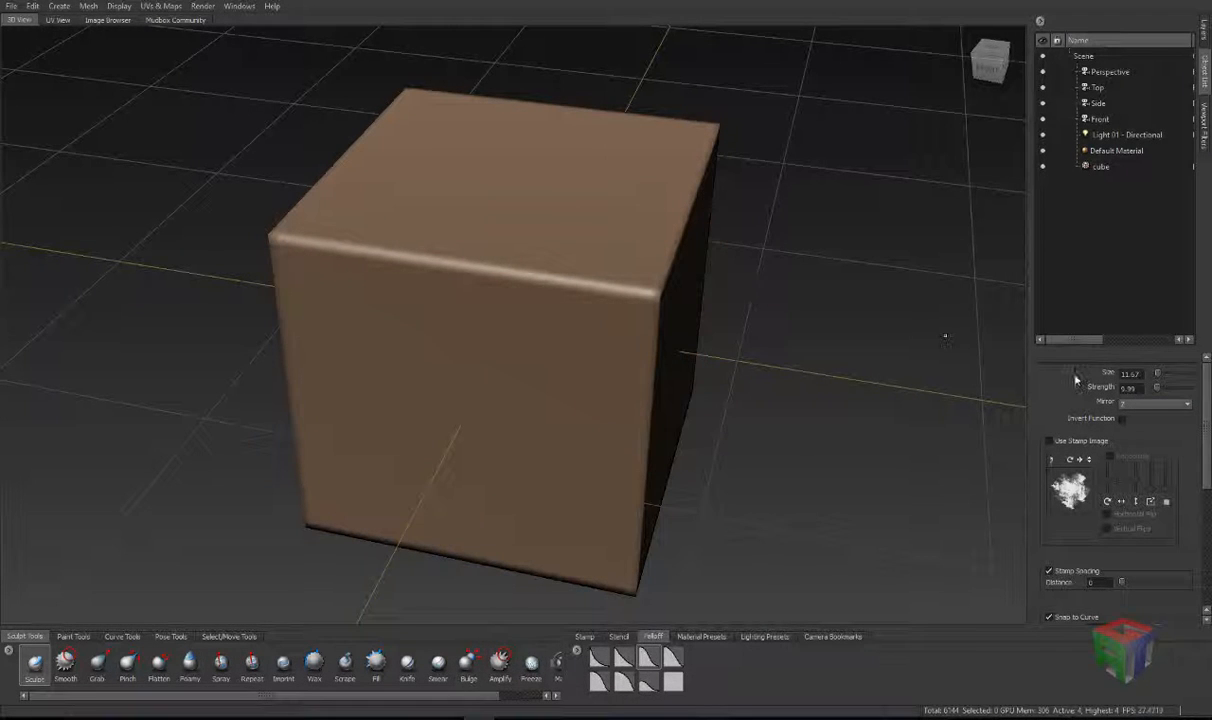
Step: Try a stroke on the top face with Tangent mirroring, undo it, and set mirroring to X
left_click(1160, 405)
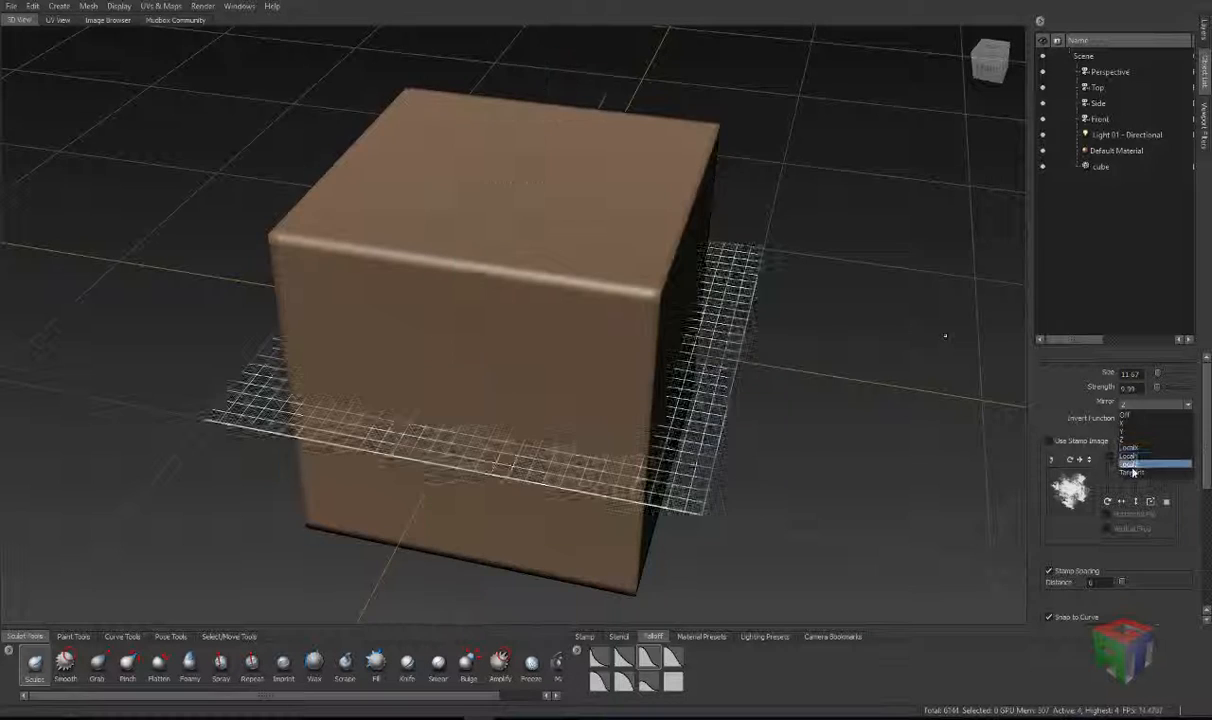
left_click(1136, 473)
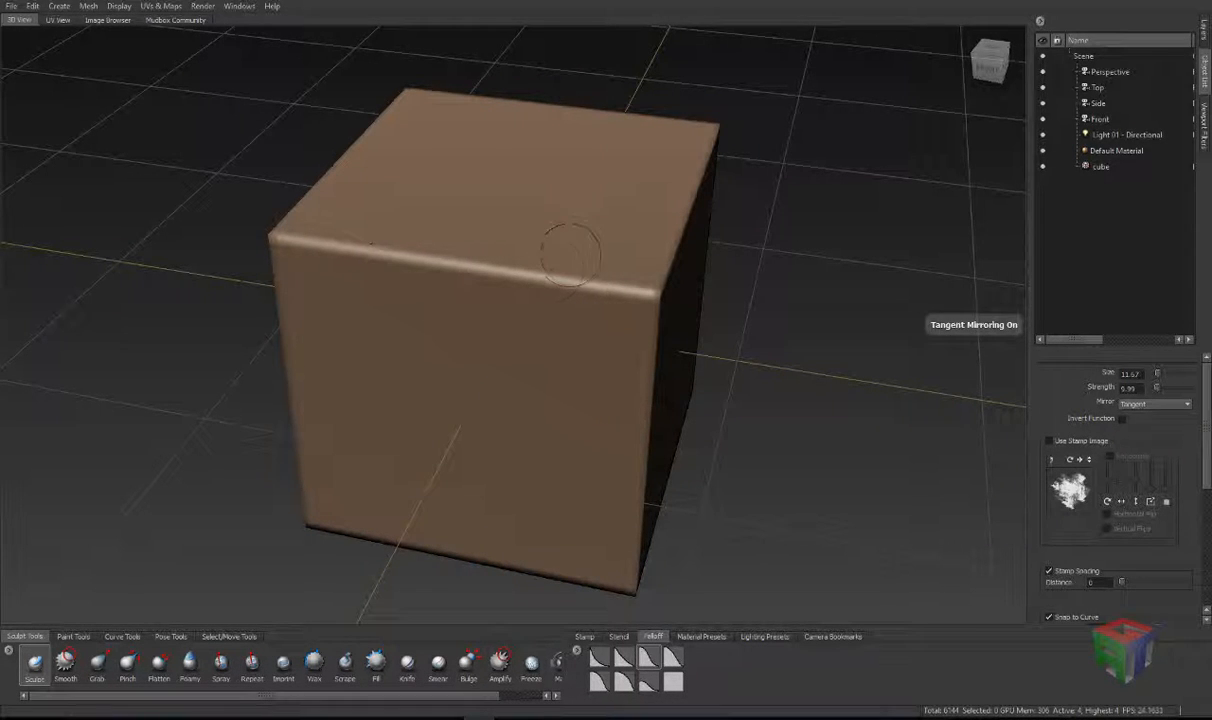
left_click_drag(572, 251, 592, 198)
key("ctrl+z")
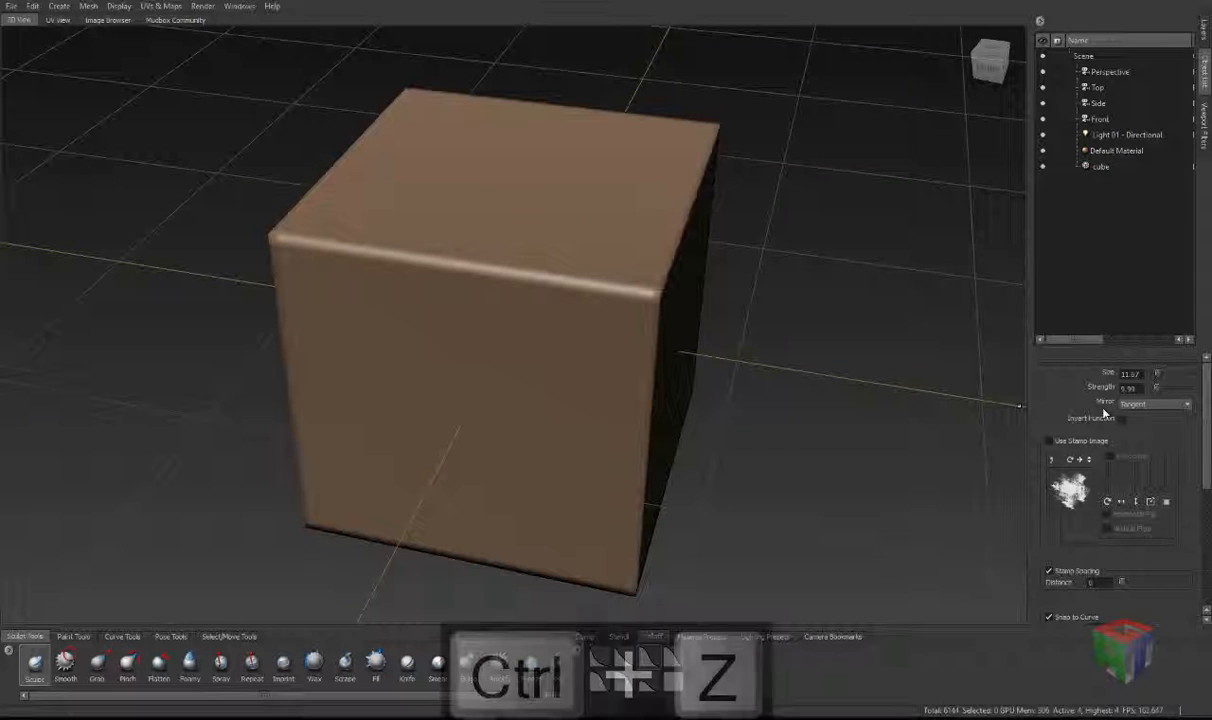
left_click(1139, 404)
left_click(1138, 425)
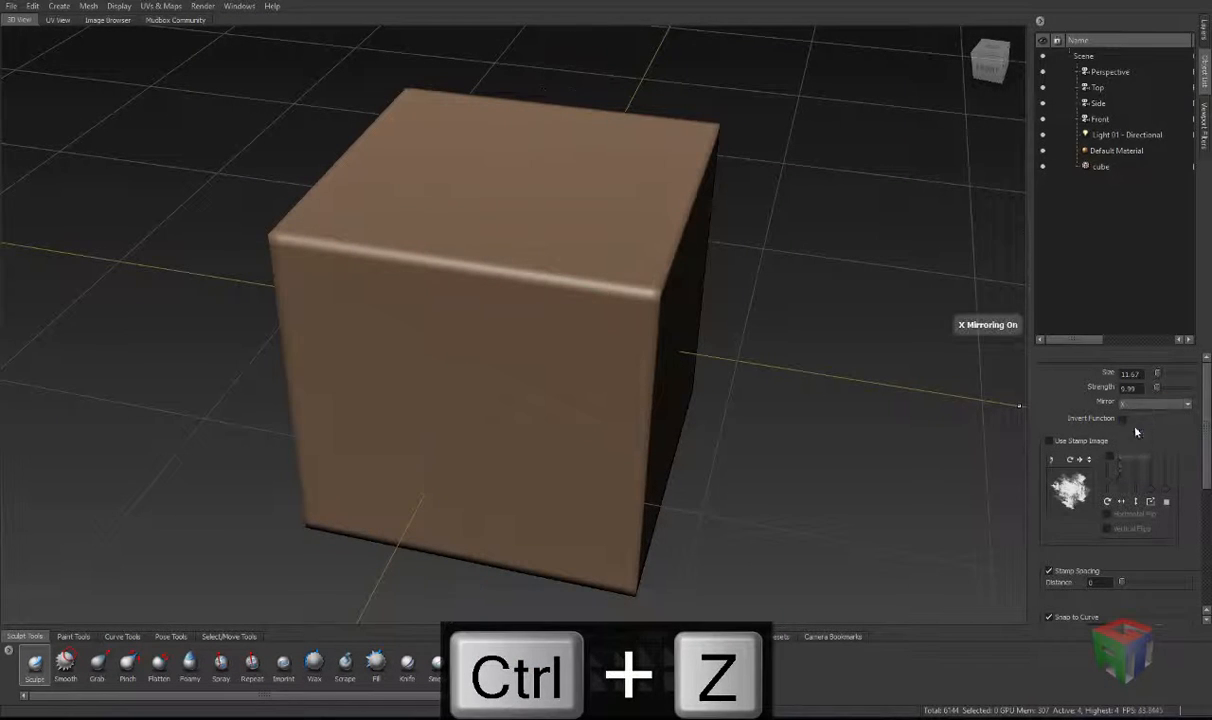
Step: Try a mirrored stroke on the front face with Invert Function on, undo it, and switch Invert Function off
left_click(1121, 420)
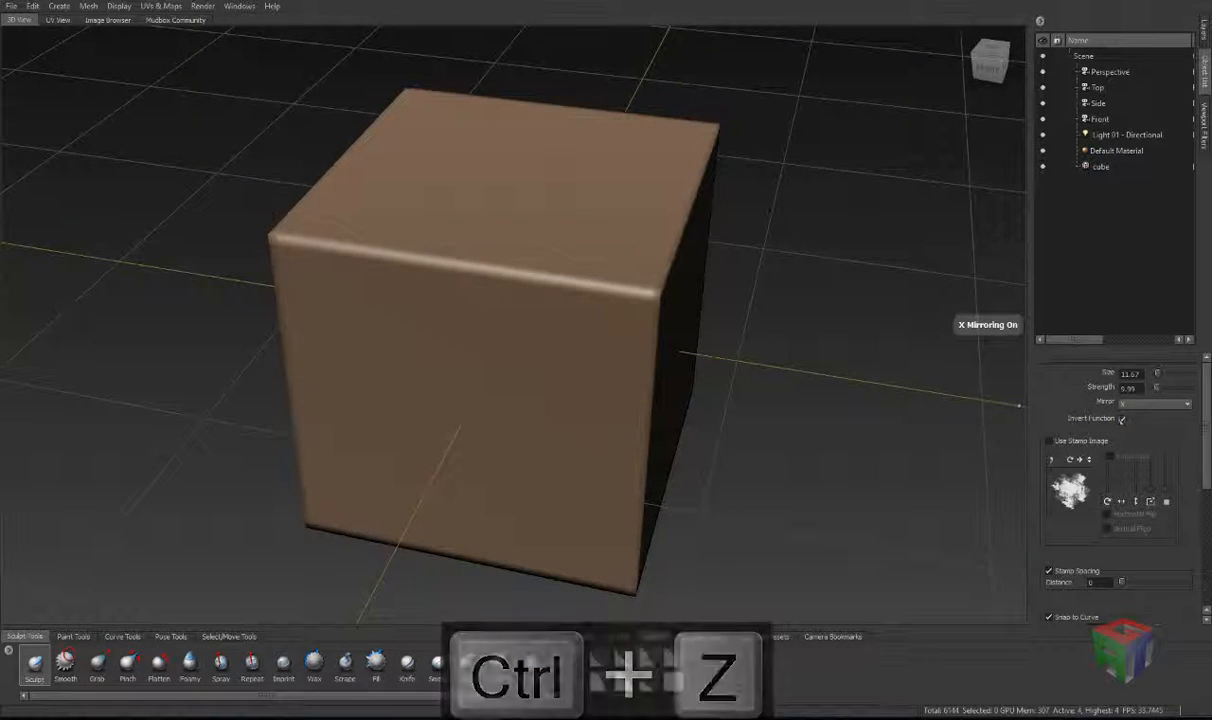
mouse_move(610, 312)
left_mouse_down()
mouse_move(538, 378)
mouse_move(515, 425)
mouse_move(572, 498)
left_mouse_up()
key("ctrl+z")
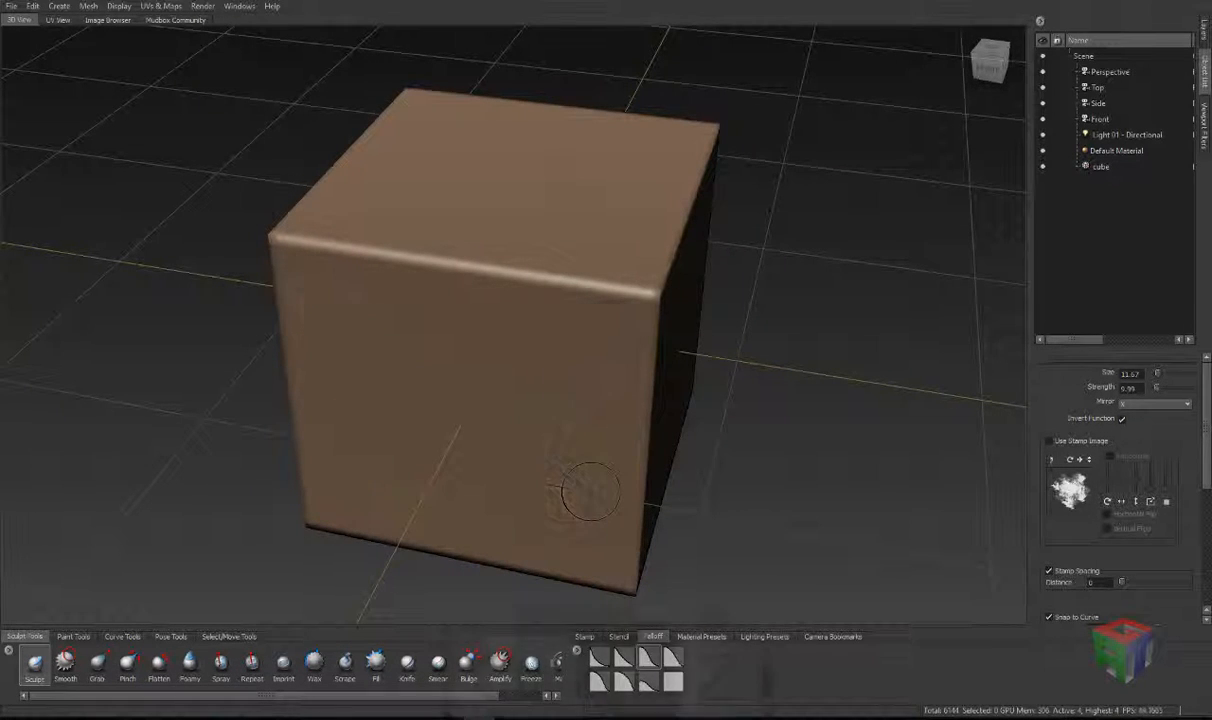
left_click(1121, 420)
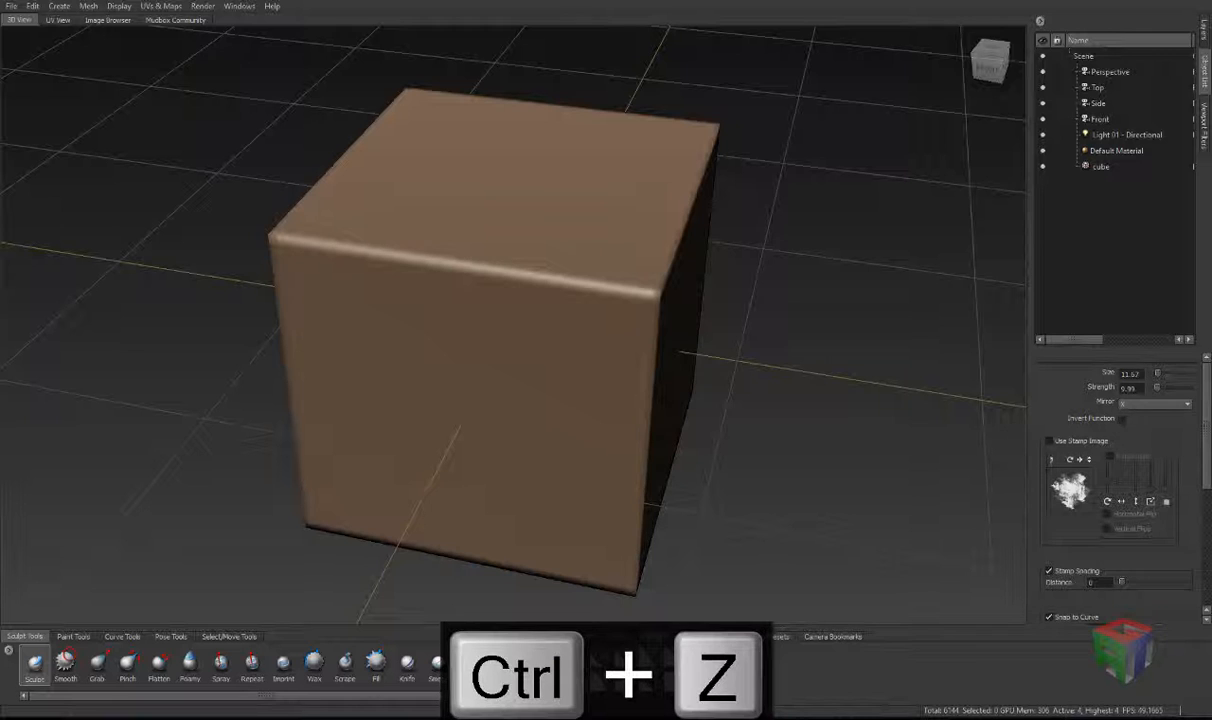
Step: Undo a first test stroke and sculpt a short X-mirrored diagonal stroke on the cube's front face
mouse_move(612, 336)
left_mouse_down()
mouse_move(584, 350)
mouse_move(555, 440)
mouse_move(515, 487)
mouse_move(528, 490)
left_mouse_up()
key("ctrl+backslash")
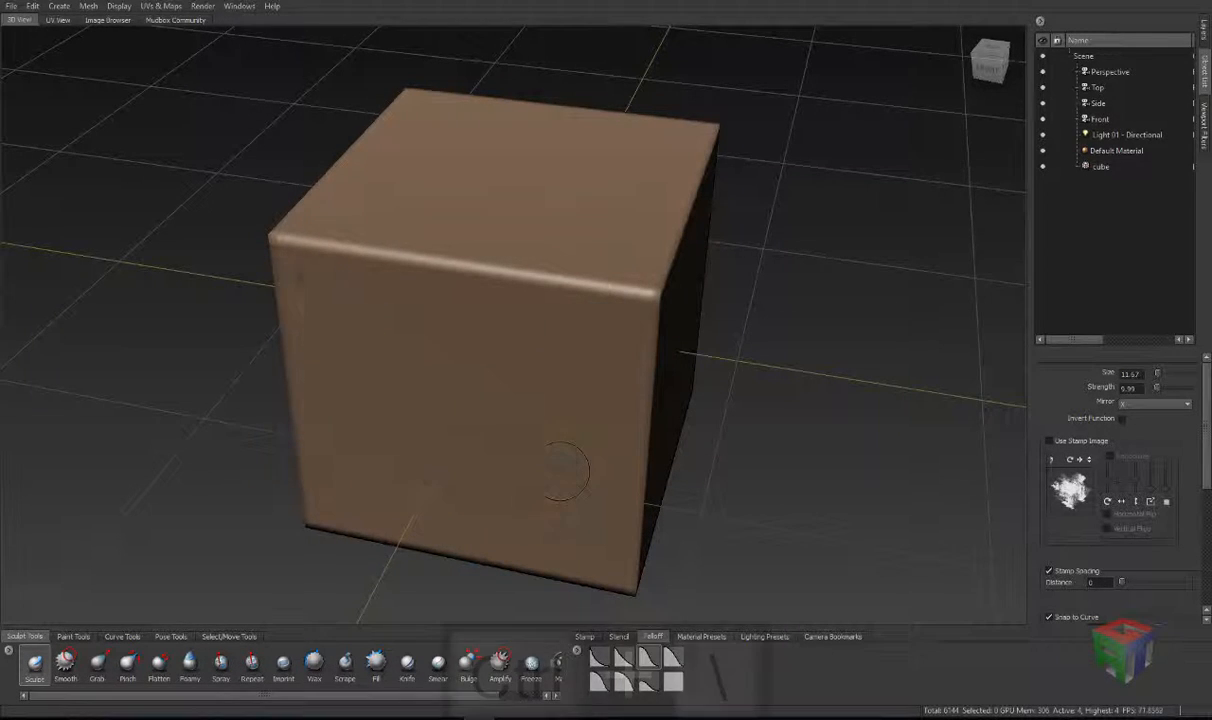
mouse_move(600, 292)
left_mouse_down()
mouse_move(505, 438)
mouse_move(472, 440)
mouse_move(495, 494)
mouse_move(545, 458)
mouse_move(515, 436)
left_mouse_up()
key("ctrl+z")
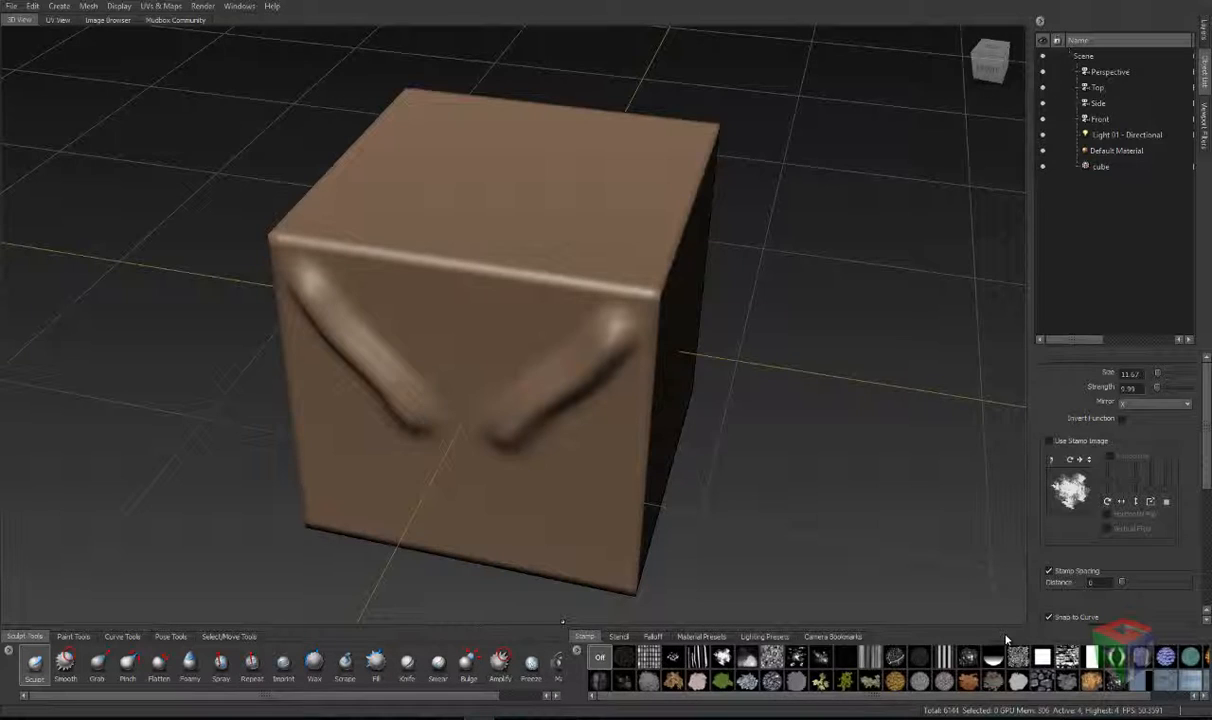
Step: Turn on Use Stamp Image for the Sculpt tool
left_click(1049, 441)
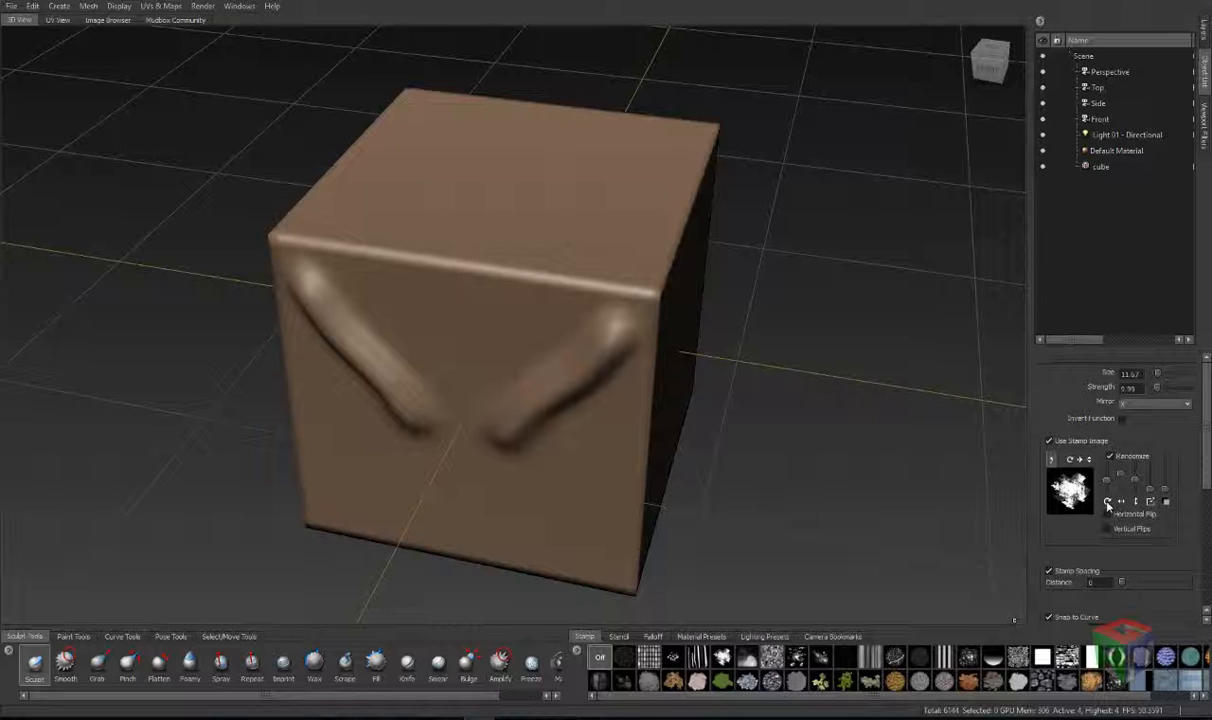
Step: Turn off Randomize for the Sculpt tool's stamp image
mouse_move(1107, 506)
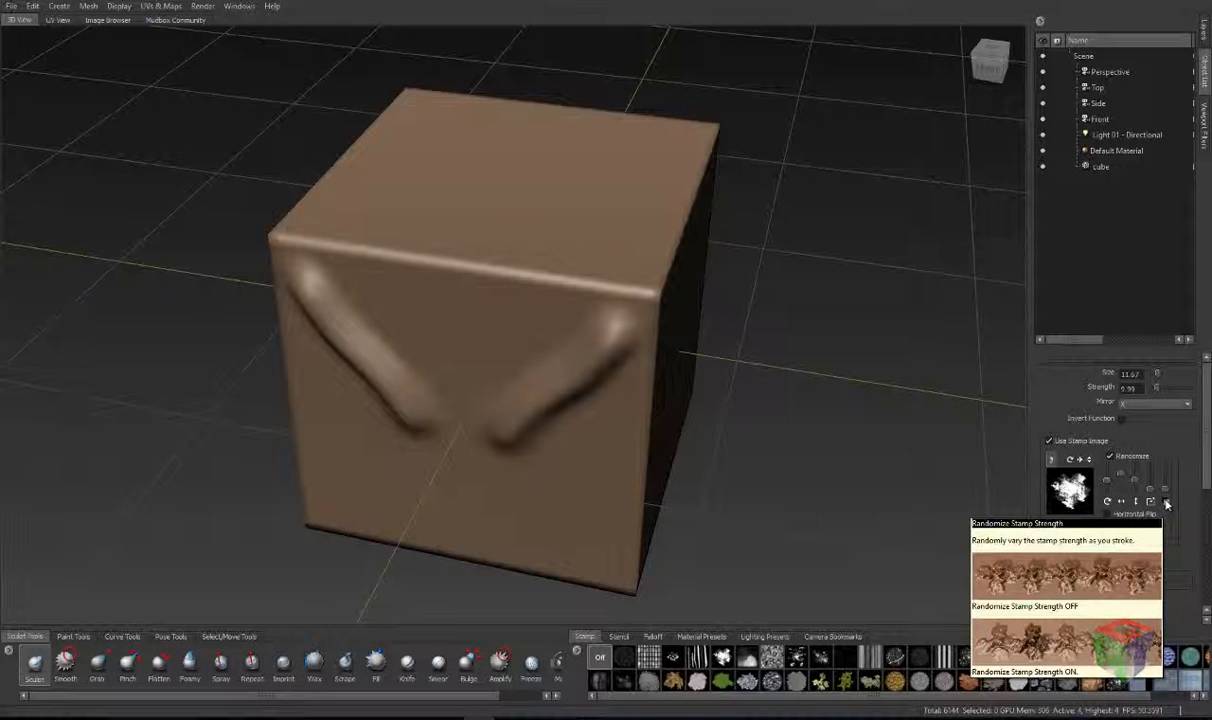
left_click(1111, 457)
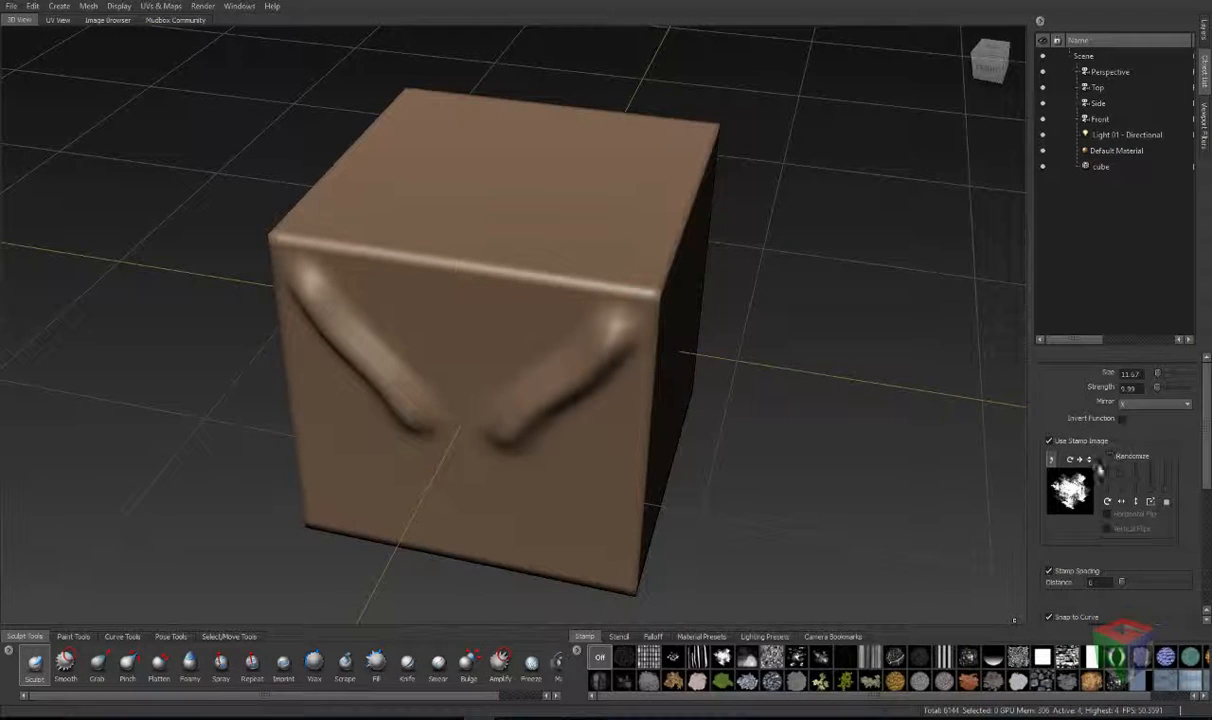
Step: Try strokes on the cube with low and maximum stamp spacing, undo them, and return the spacing distance to 0
scroll(1090, 536, "down", 1)
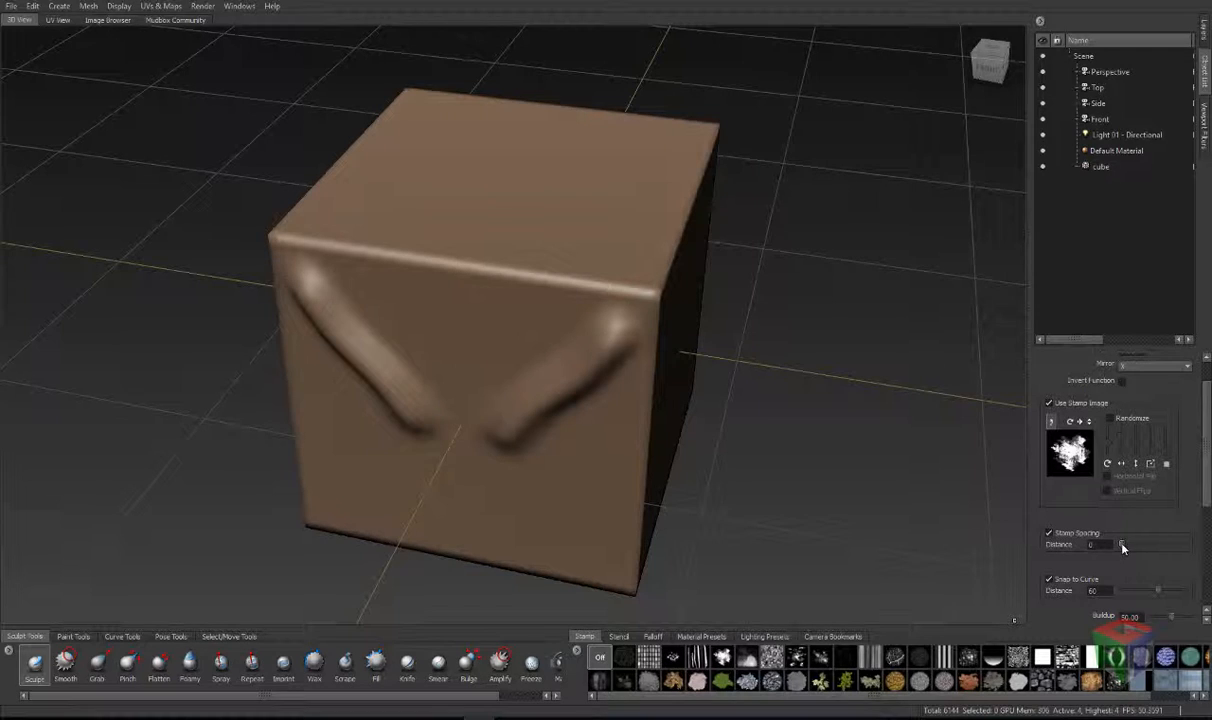
left_click_drag(1122, 546, 1124, 548)
left_click_drag(553, 222, 579, 243)
key("ctrl+z")
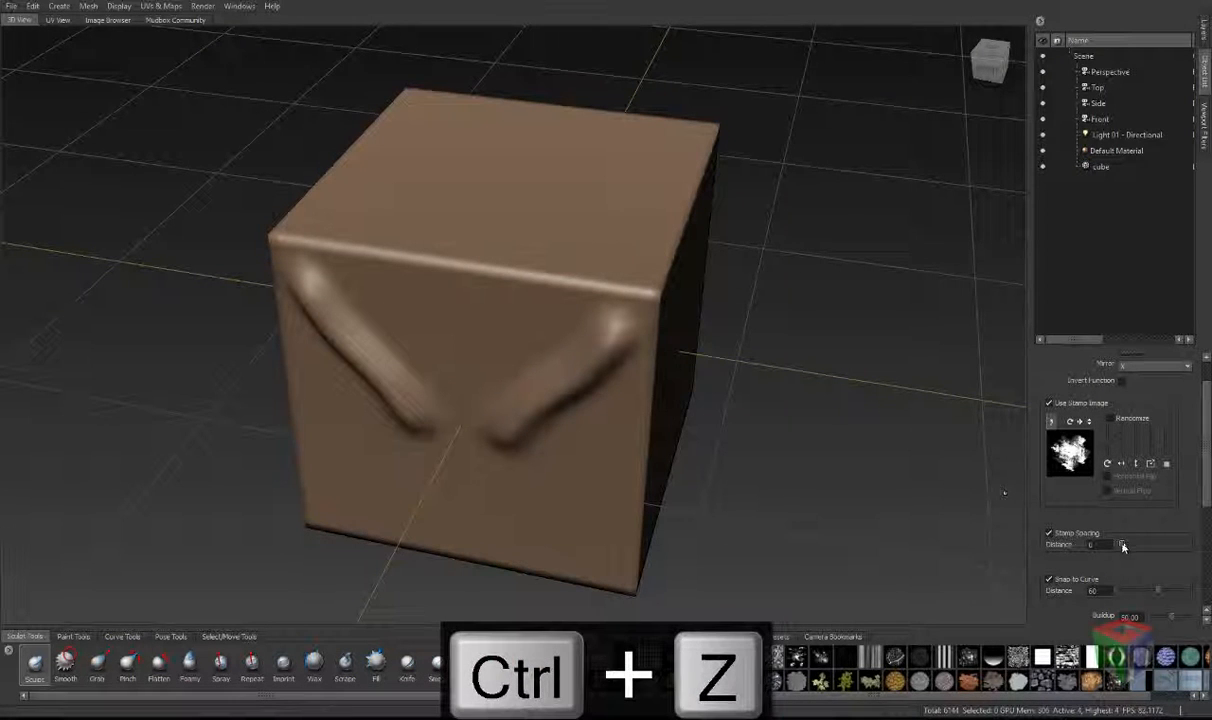
left_click_drag(1174, 543, 1195, 550)
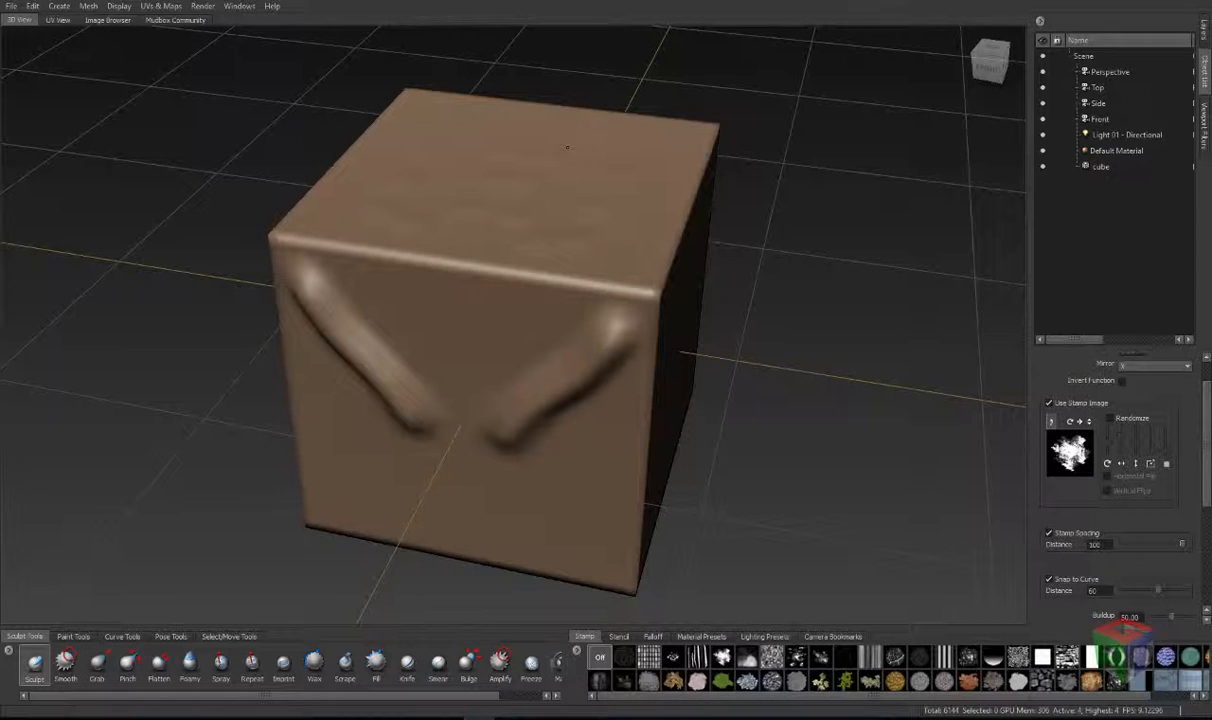
left_click_drag(1182, 543, 1090, 543)
key("ctrl+z")
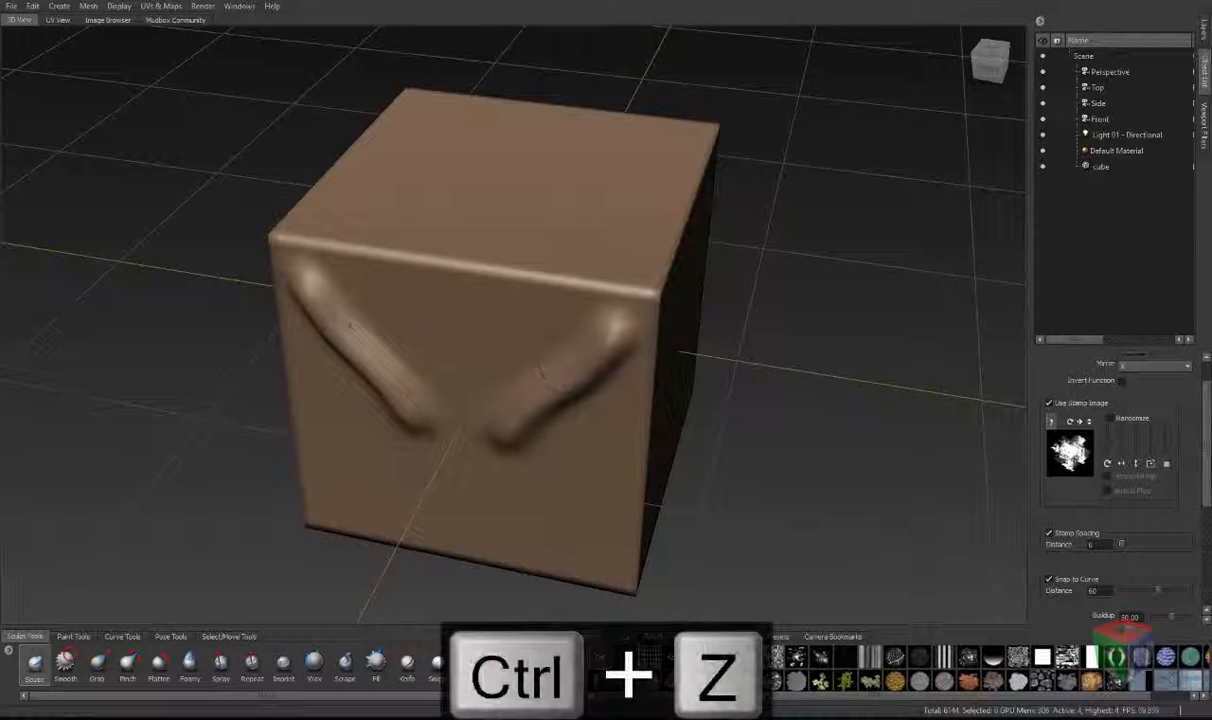
Step: Try a smile-shaped curve across the lower front face with Create Curve and X mirroring, and undo it
left_click_drag(548, 376, 606, 366, "alt")
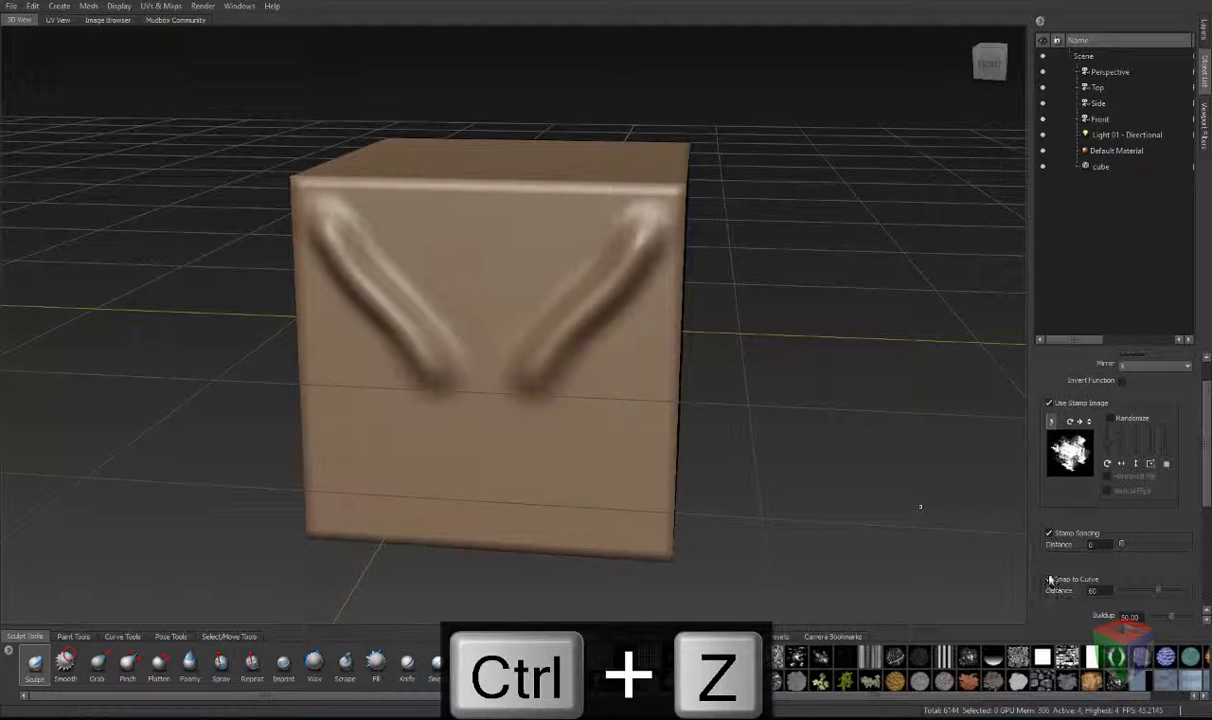
left_click(122, 636)
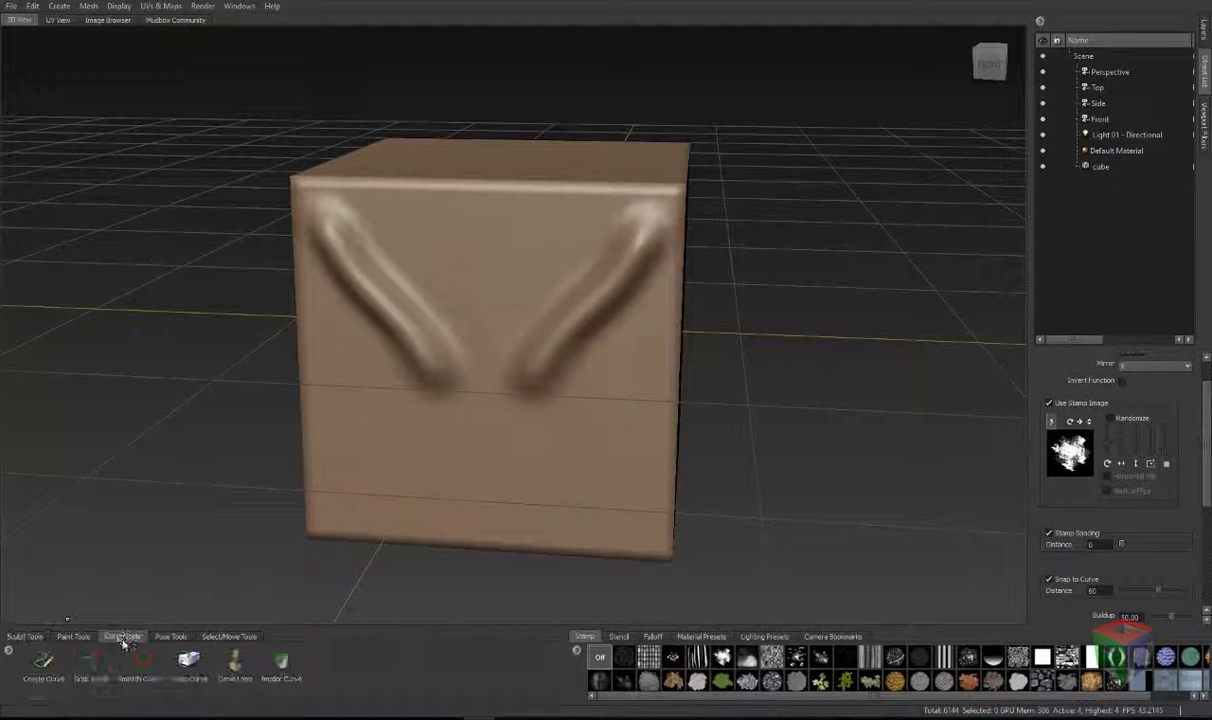
left_click(43, 661)
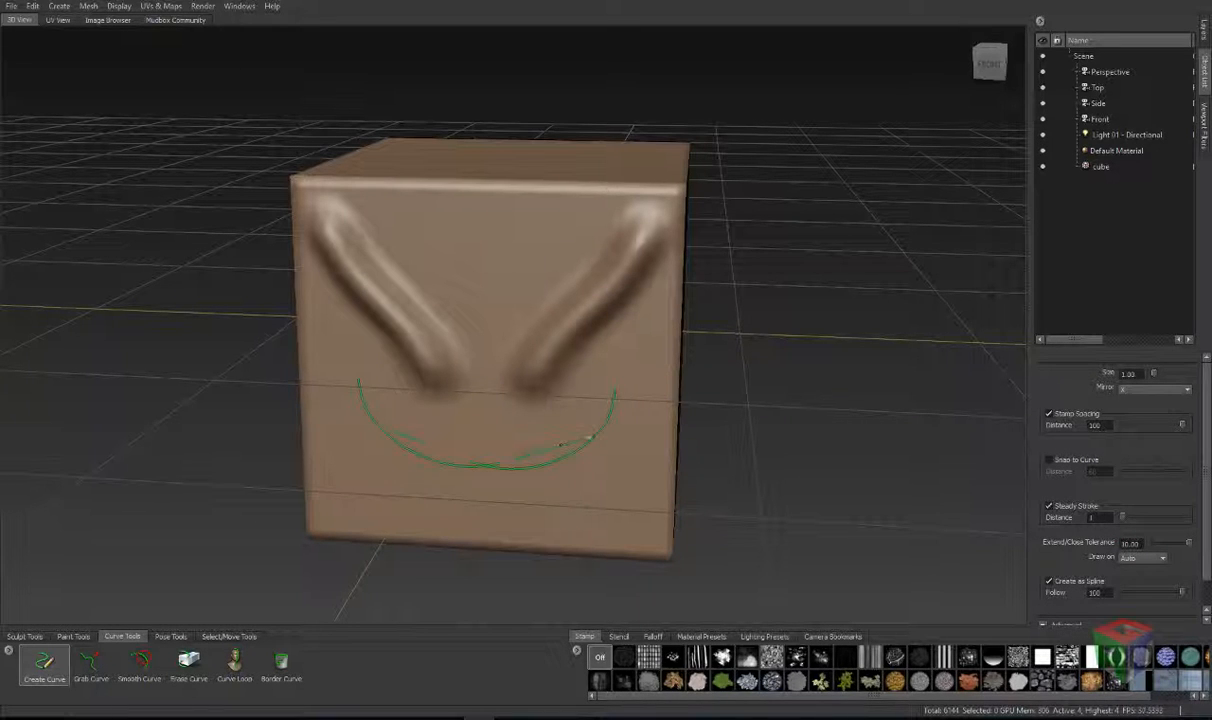
key("ctrl+z")
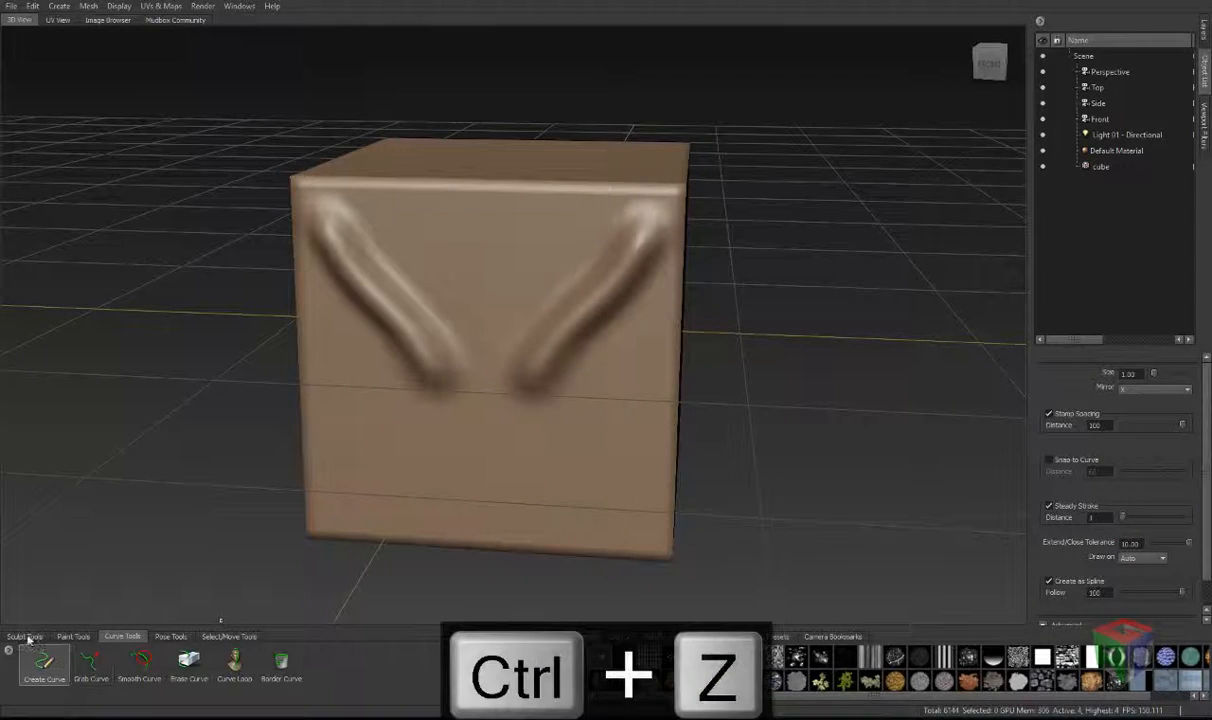
Step: Set the Sculpt tool's mirroring to Off and undo the two mirrored diagonal strokes on the front face
left_click(25, 636)
left_click(34, 661)
left_click(1145, 403)
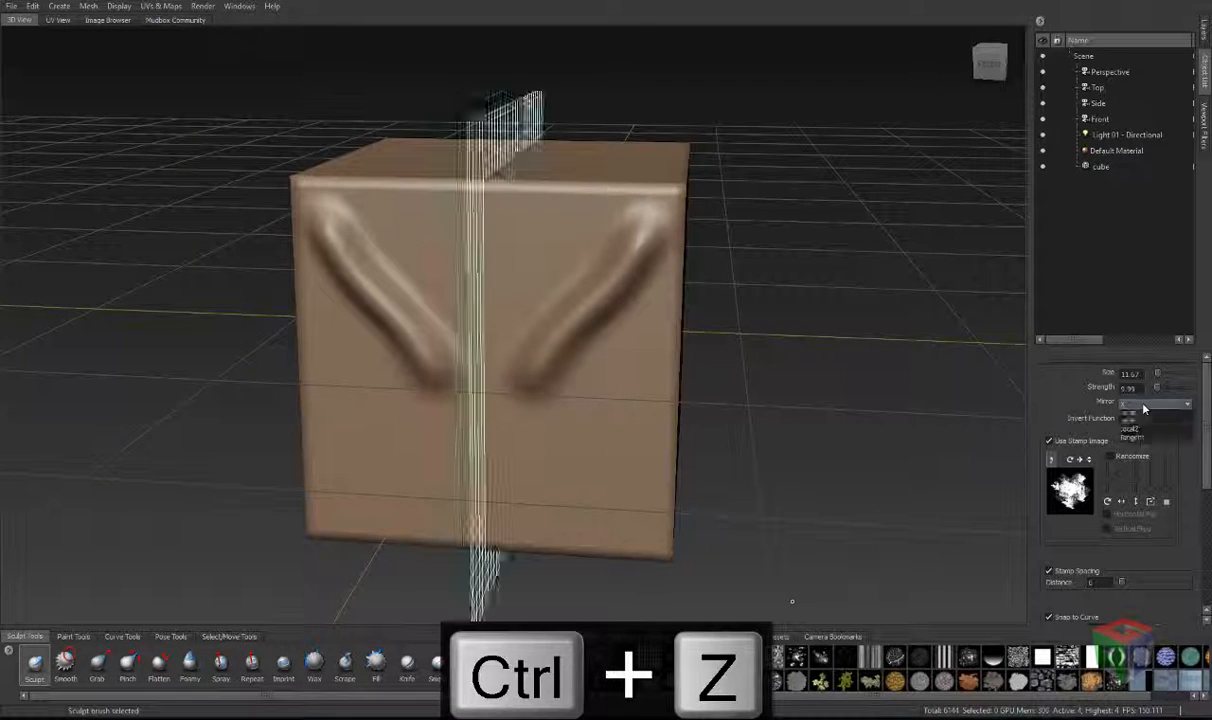
left_click(1145, 410)
key("ctrl+z")
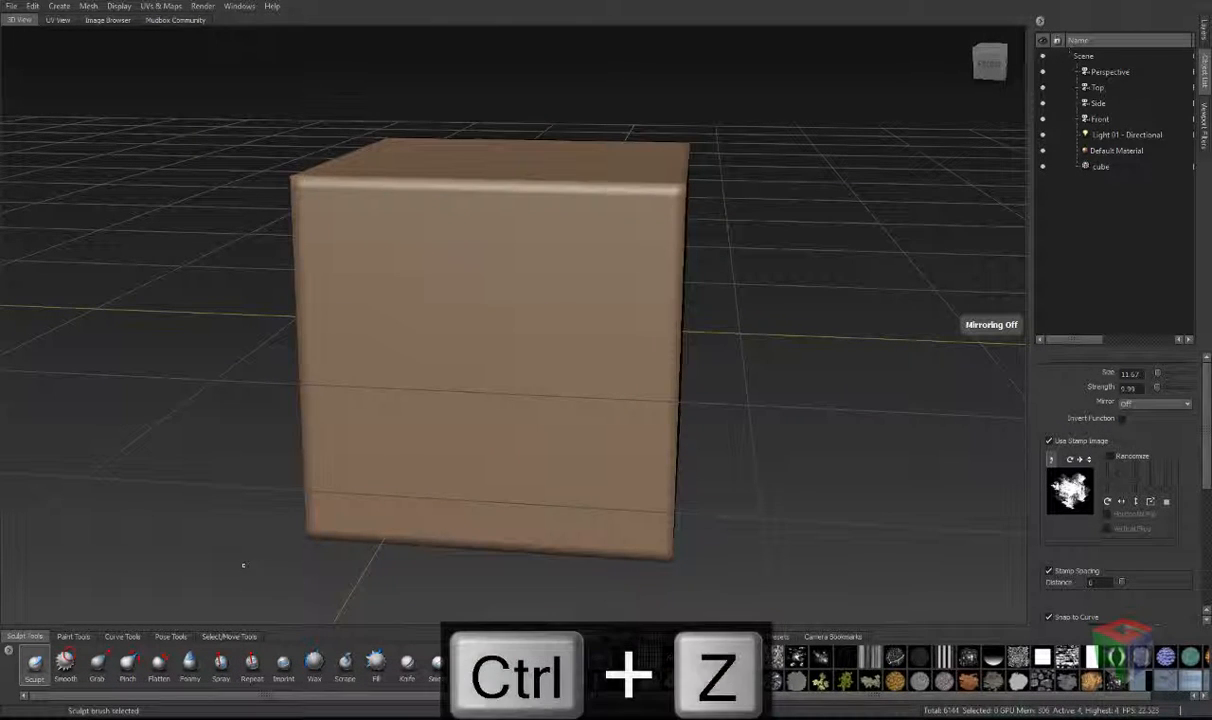
Step: Draw an unmirrored stepped curve running diagonally down the cube's front face with Create Curve
left_click(122, 636)
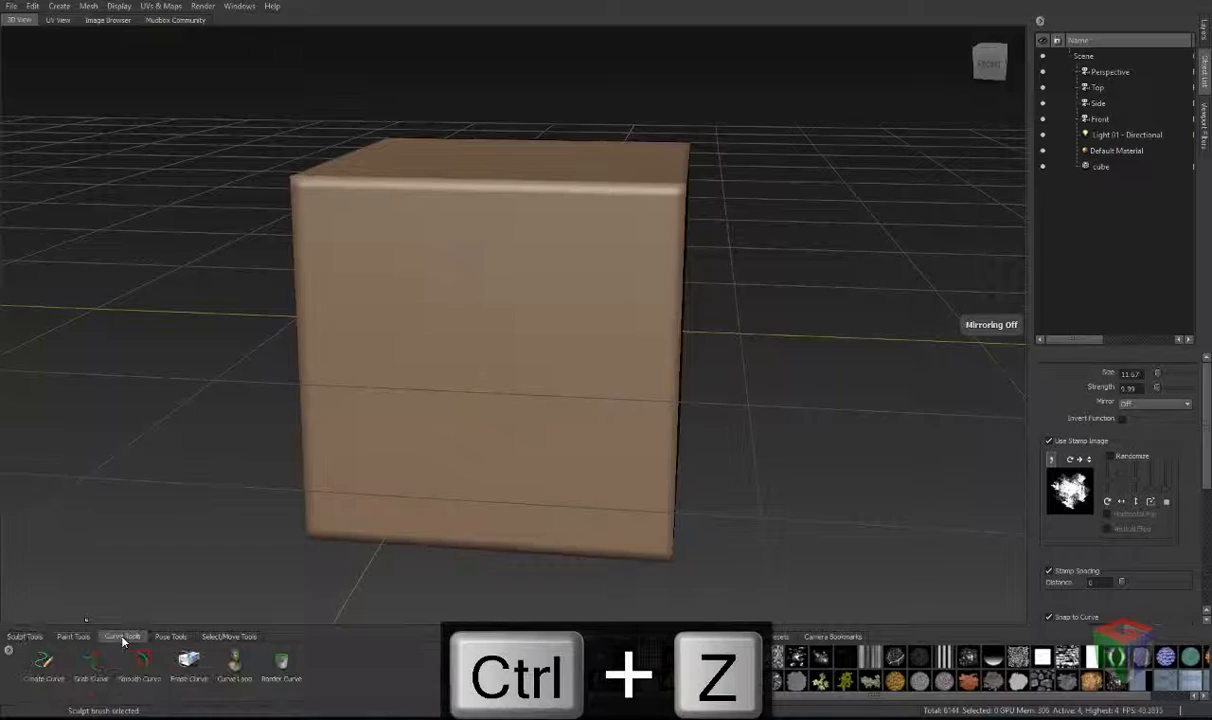
left_click(44, 663)
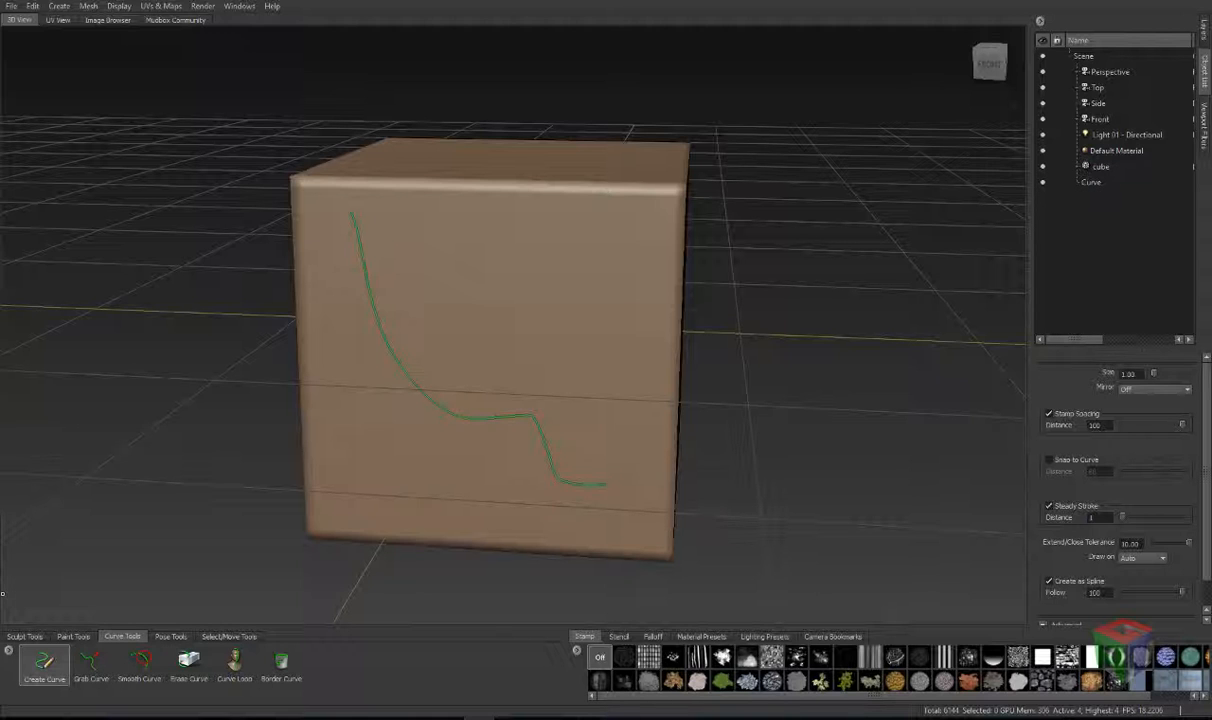
Step: Set the Sculpt tool's Snap to Curve distance to 9, after trying 100
left_click(20, 636)
left_click(35, 665)
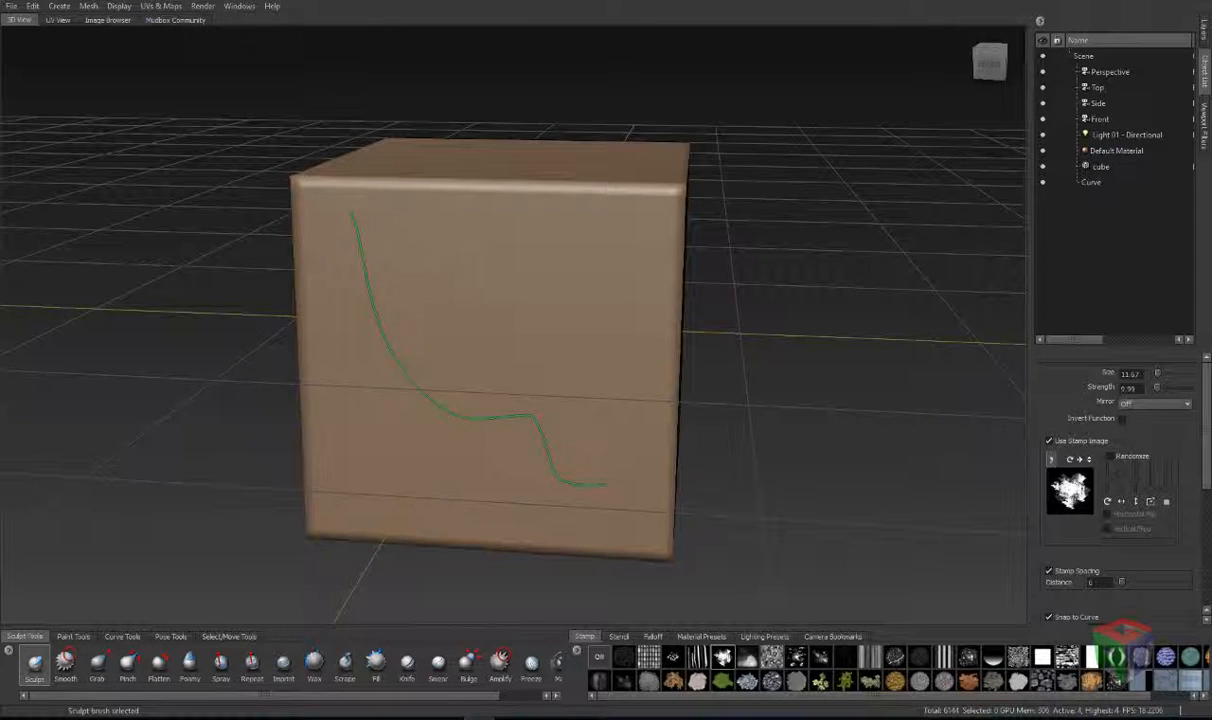
scroll(1207, 484, "down", 3)
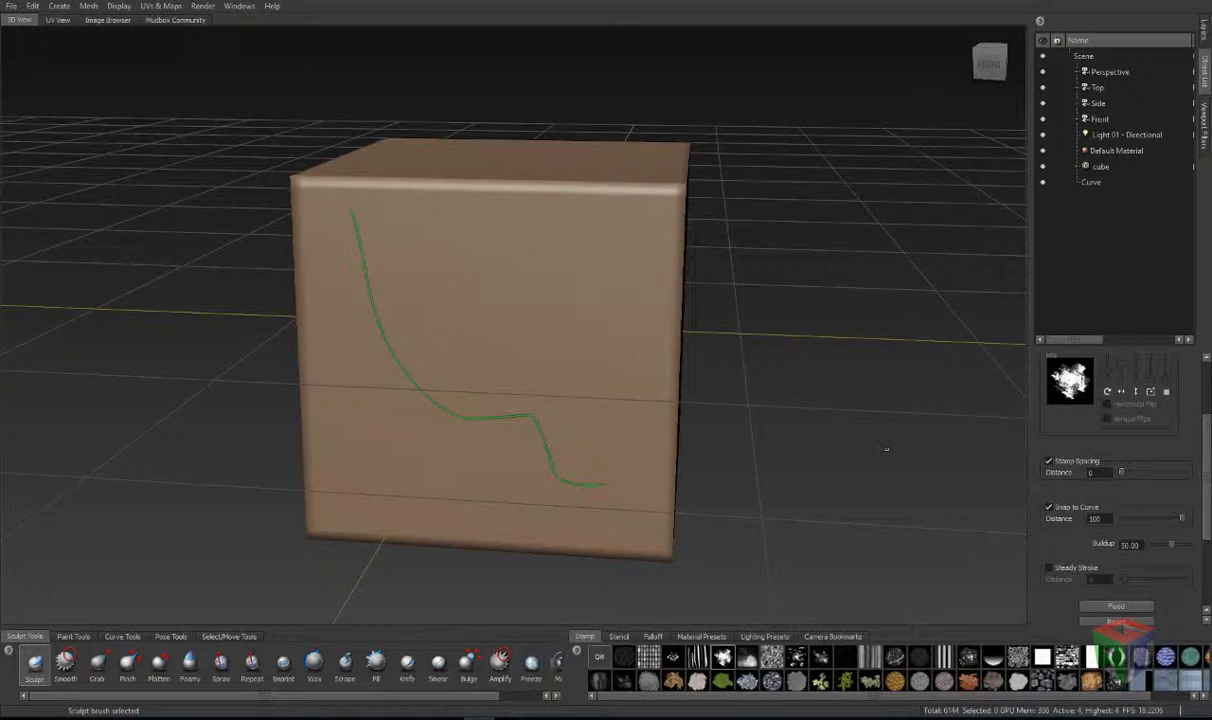
left_click_drag(1183, 521, 1115, 519)
left_click_drag(1129, 521, 1131, 521)
Step: Delete the curve from the cube's front face
right_click(452, 419)
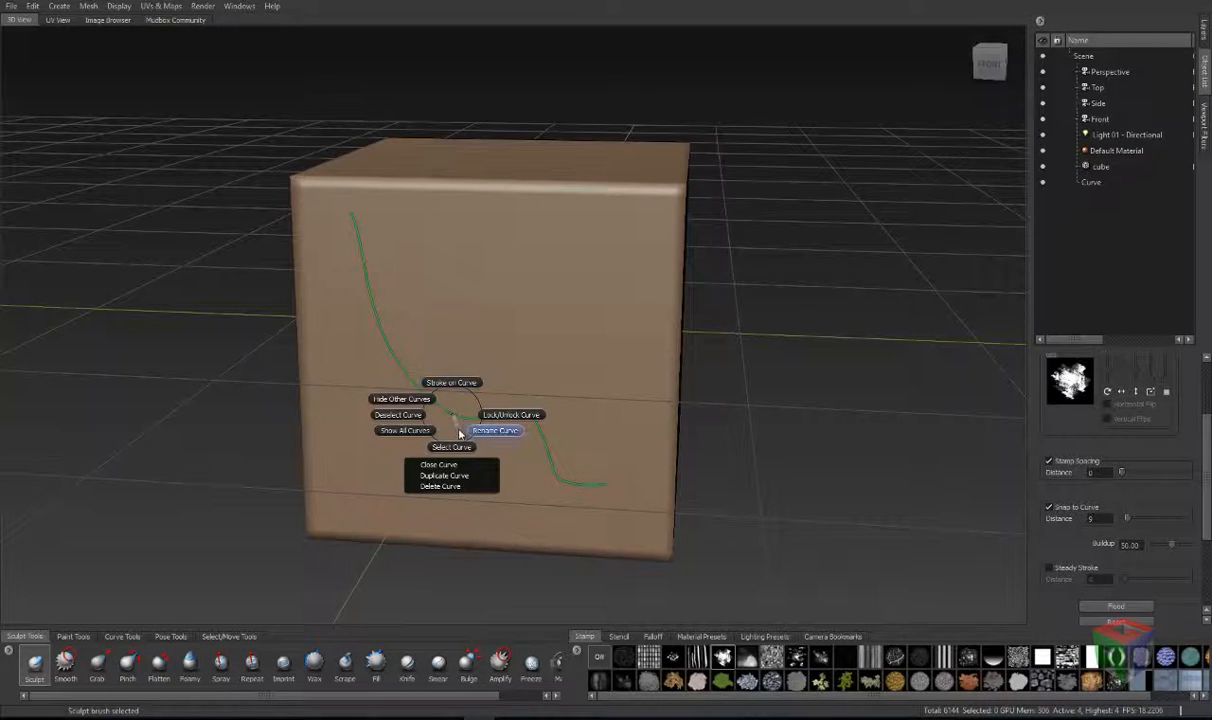
left_click(444, 488)
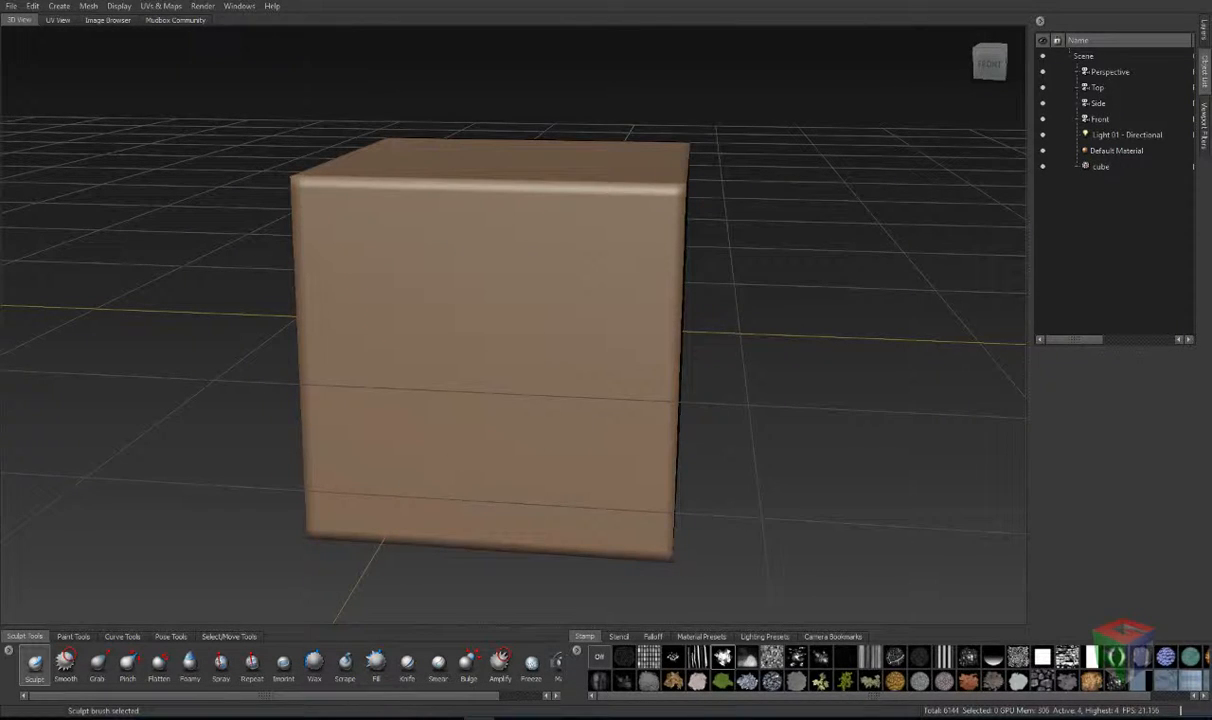
Step: Examine the viewport's display options, such as Grid, Lighting, Wireframe and Smooth Shading, over the background and the cube
right_click(807, 178)
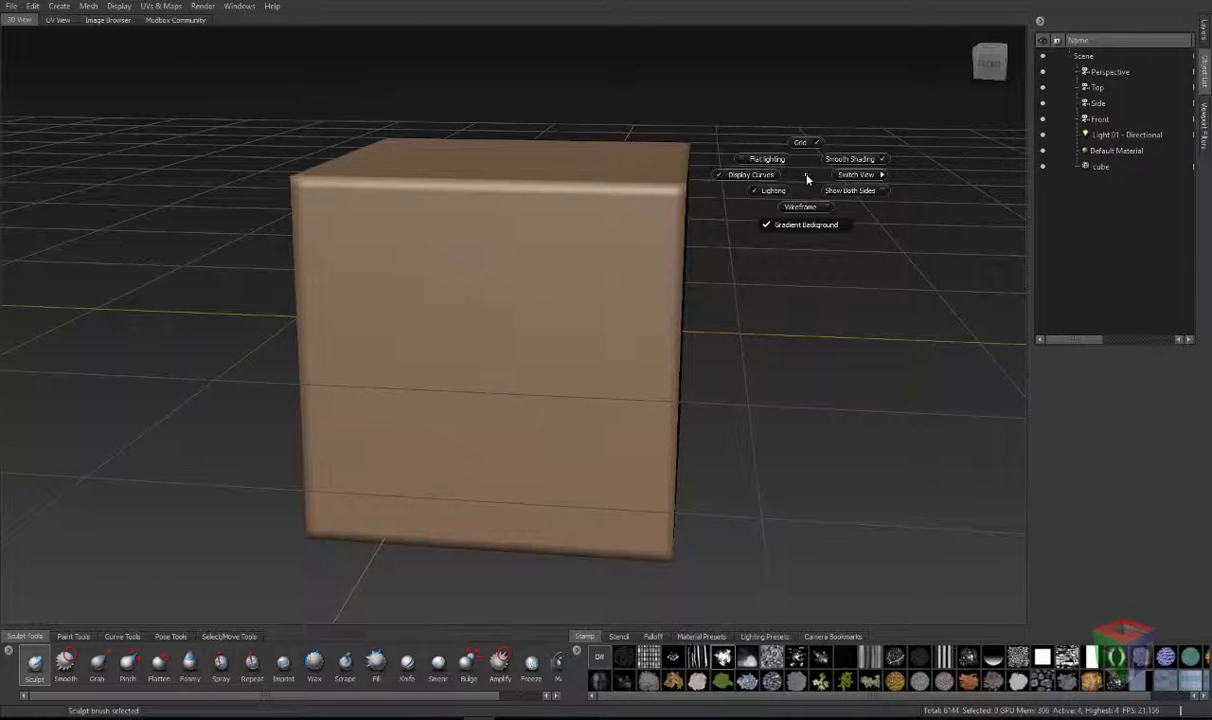
left_click(541, 257)
right_click(541, 257)
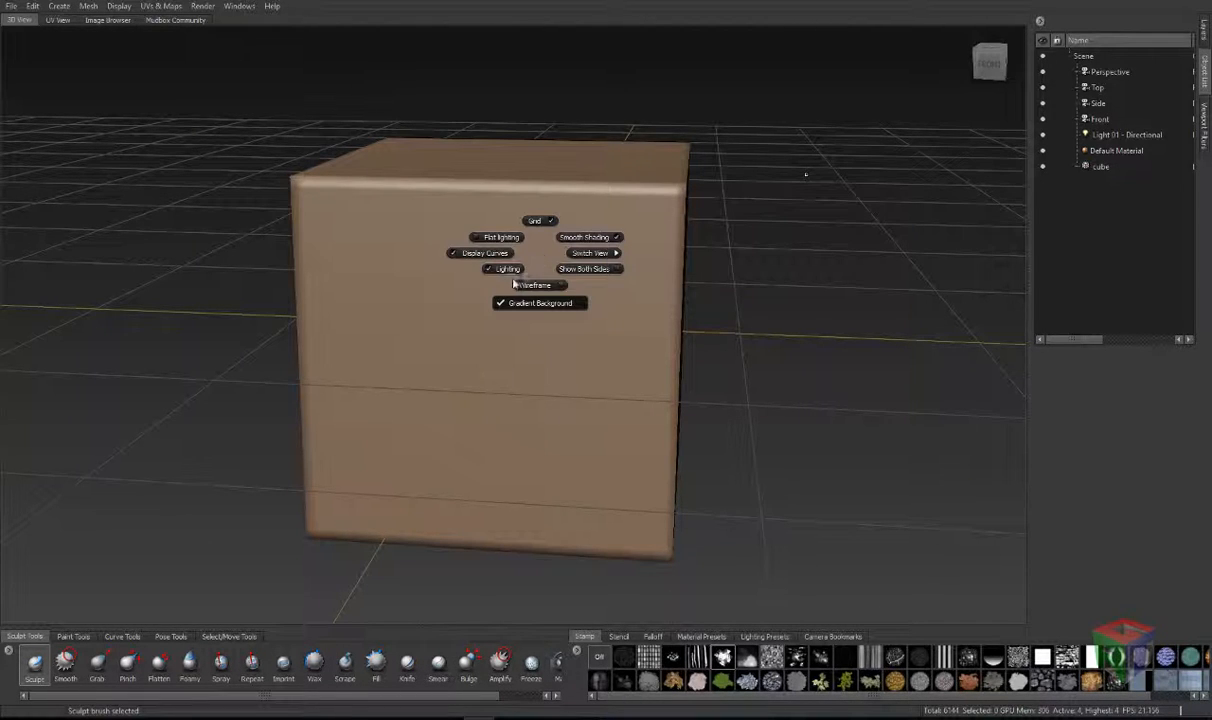
left_click(431, 334)
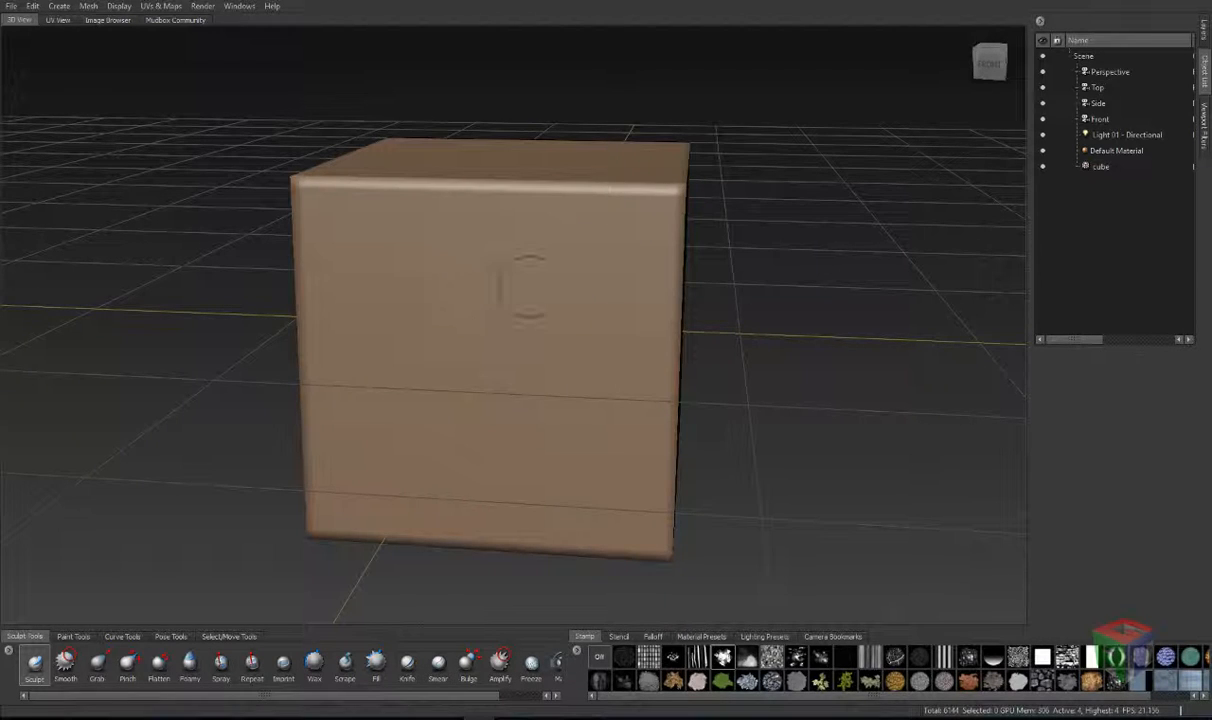
right_click(531, 292)
right_click(852, 290)
right_click_drag(852, 287, 455, 289)
right_click(455, 292)
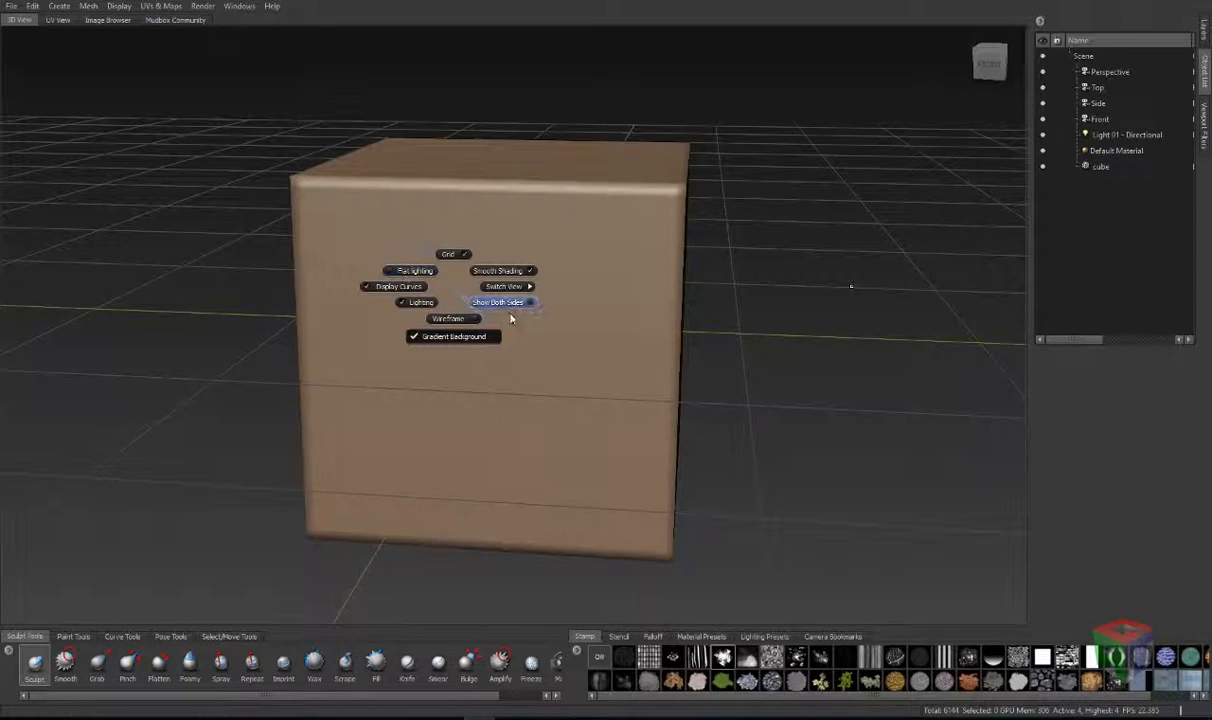
Step: Examine the radial hotbox's categories for sculpting, painting, posing, moving and display options
right_click(619, 261)
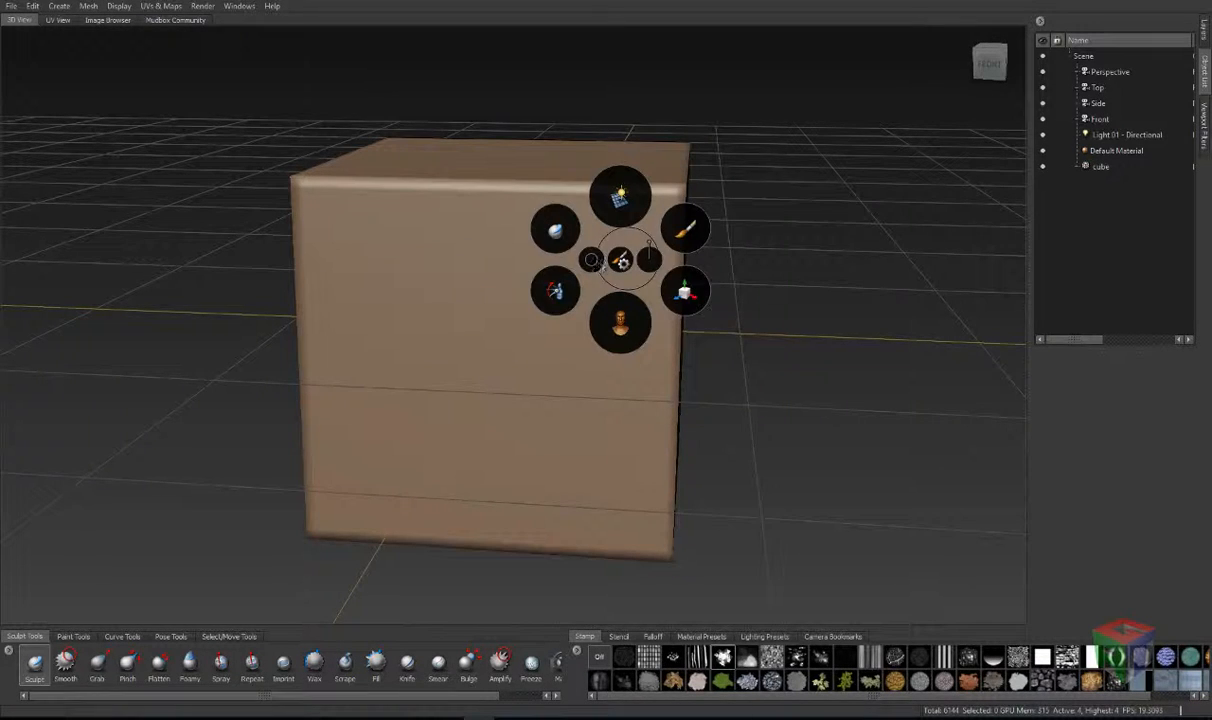
right_click(794, 318)
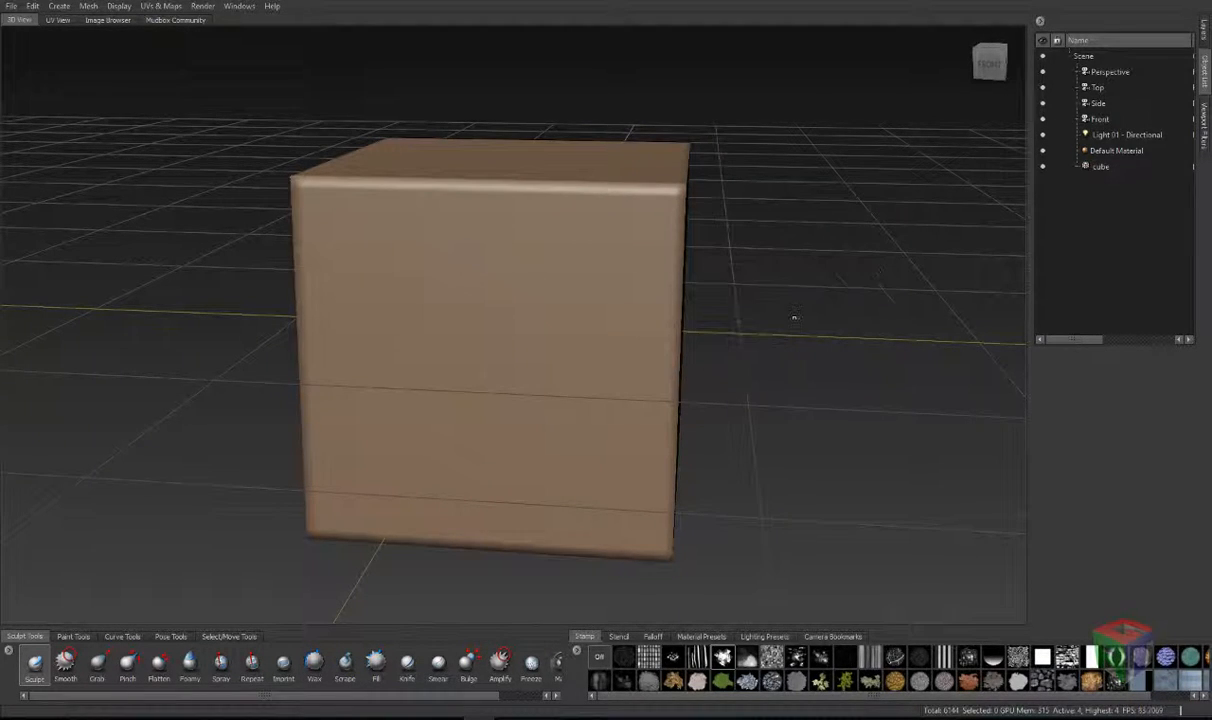
right_click(794, 320)
right_click(797, 314)
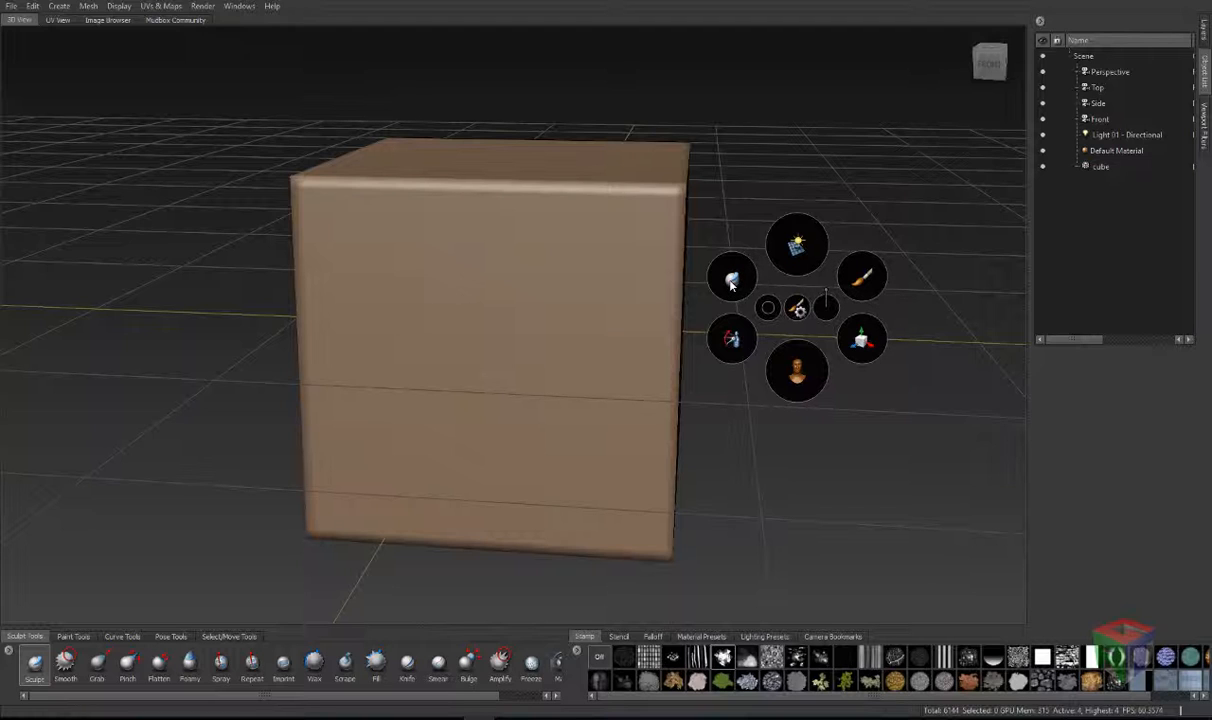
mouse_move(731, 285)
mouse_move(855, 281)
mouse_move(795, 377)
left_click(830, 307)
key("space")
key("space")
mouse_move(789, 262)
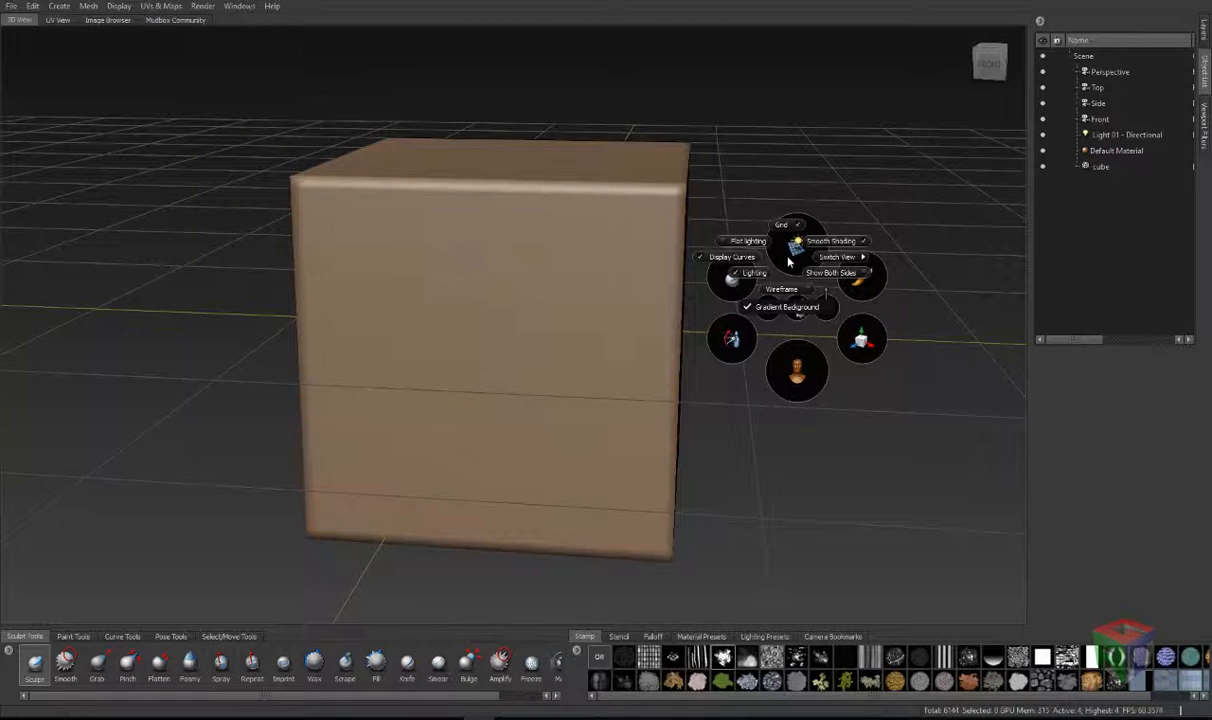
Step: Examine the hotbox's brush options, including Stencil, Stamp, Mirror, Randomize Stamp and Steady Stroke
mouse_move(796, 310)
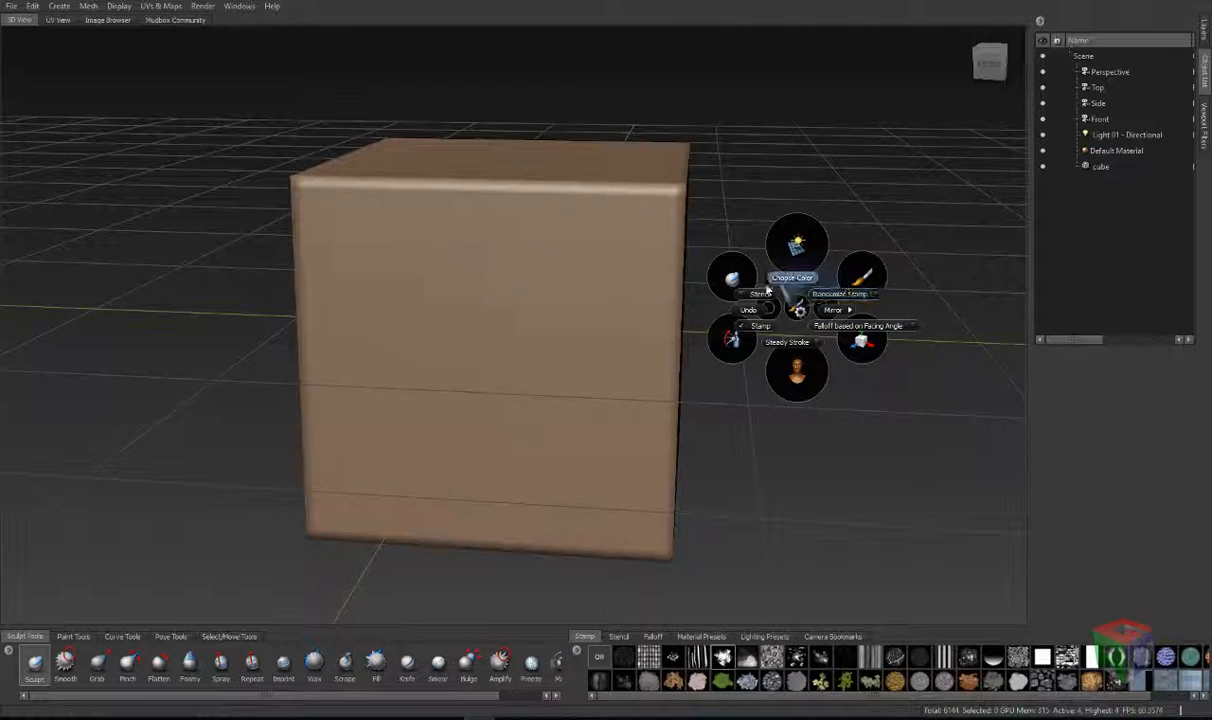
left_click(797, 311)
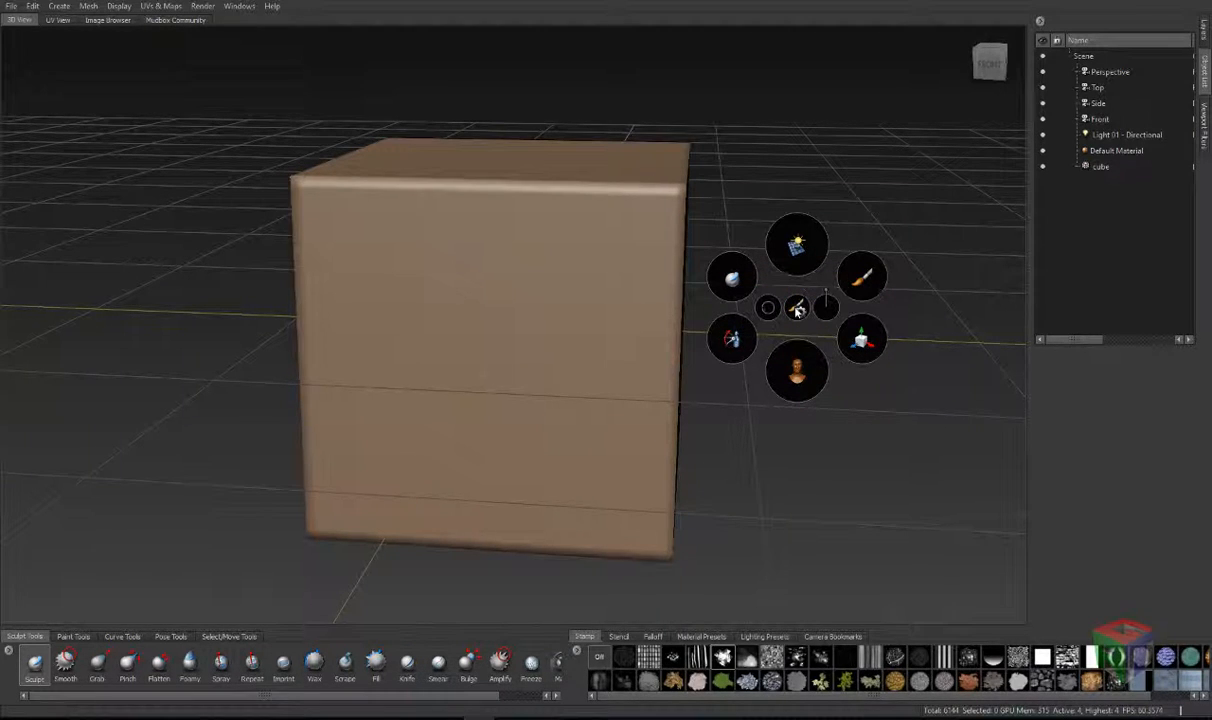
left_click(797, 311)
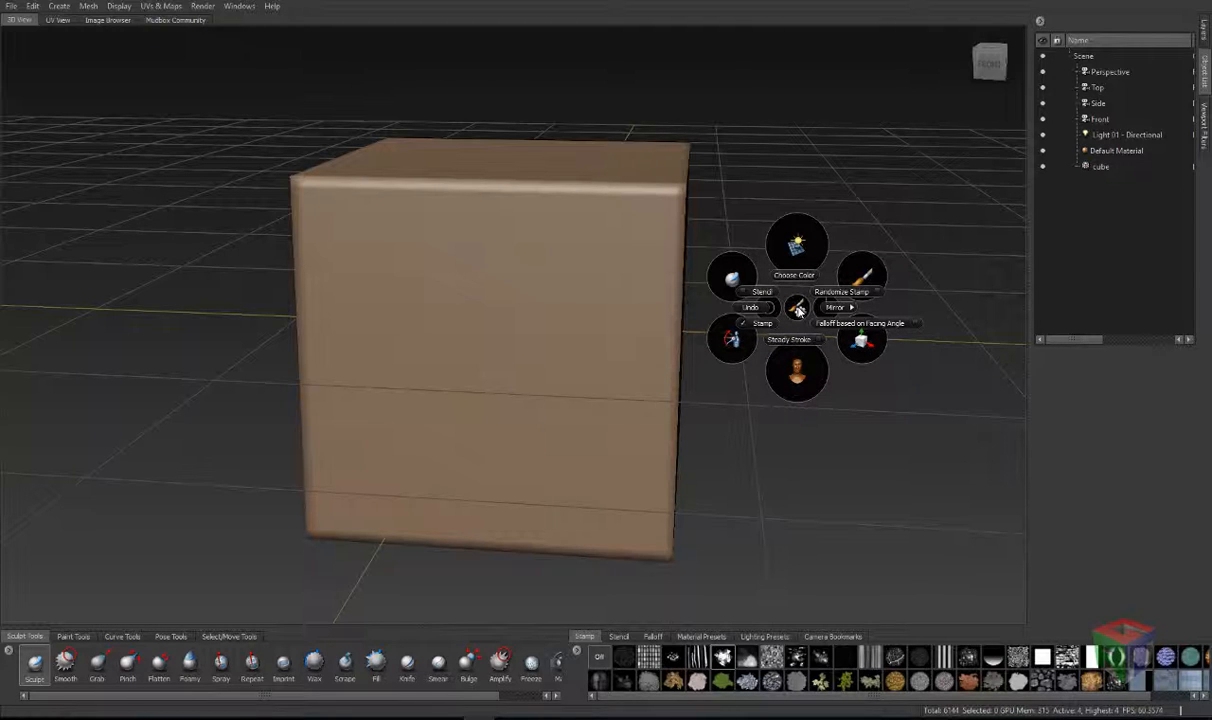
left_click(799, 311)
key("space")
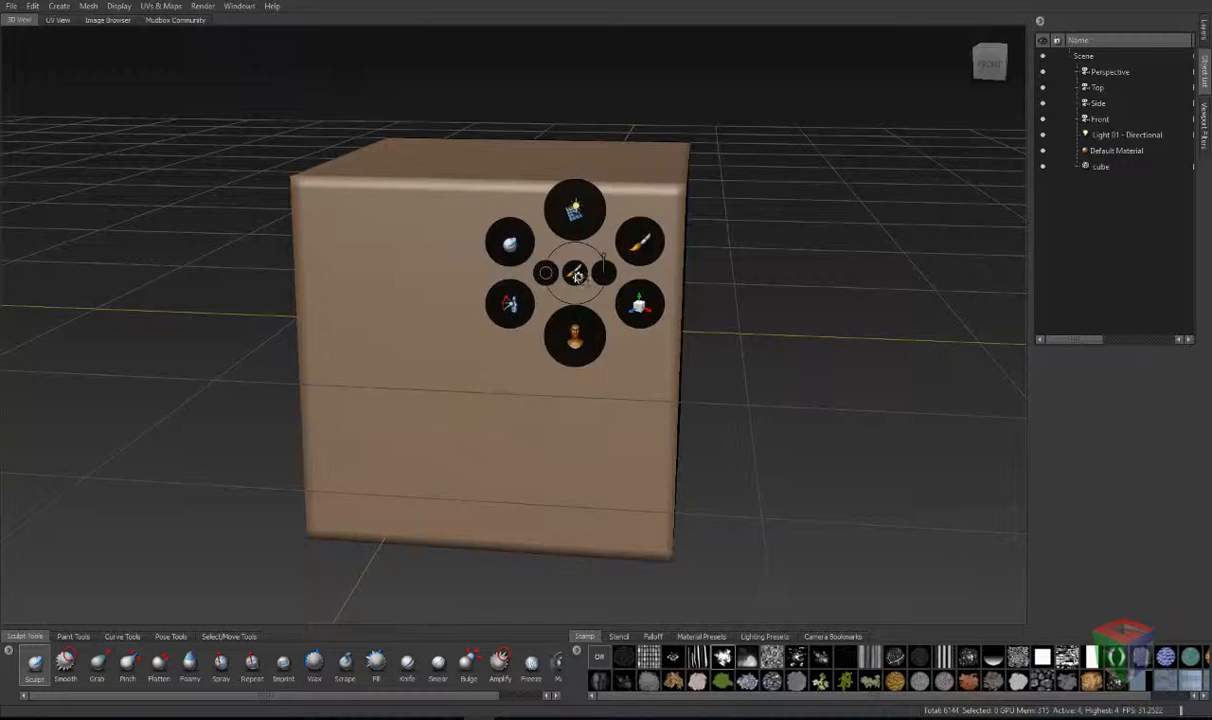
key("space")
key("space")
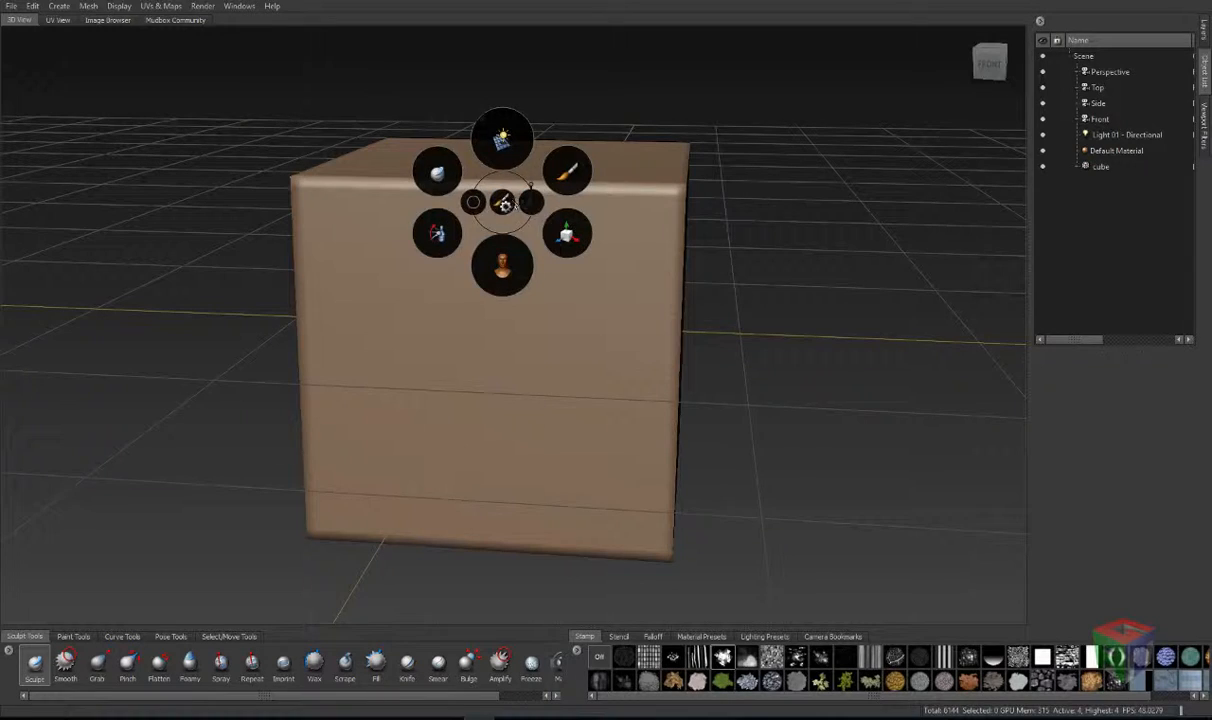
key("space")
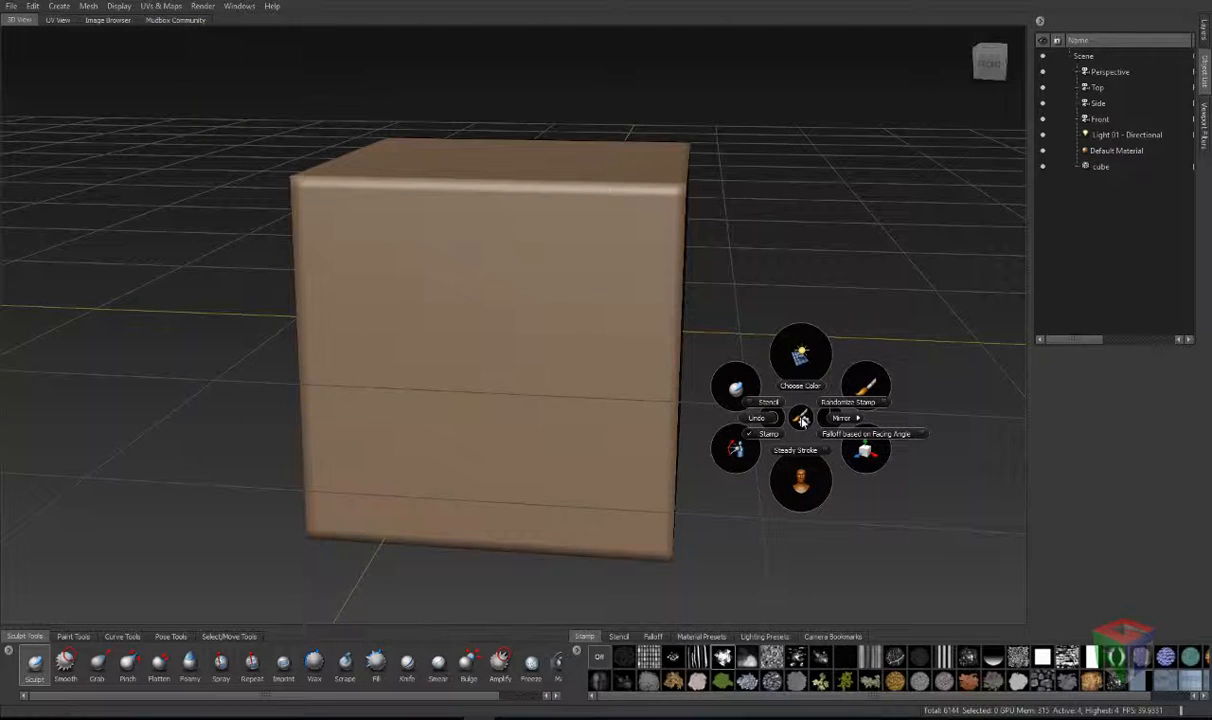
left_click(802, 421)
key("space")
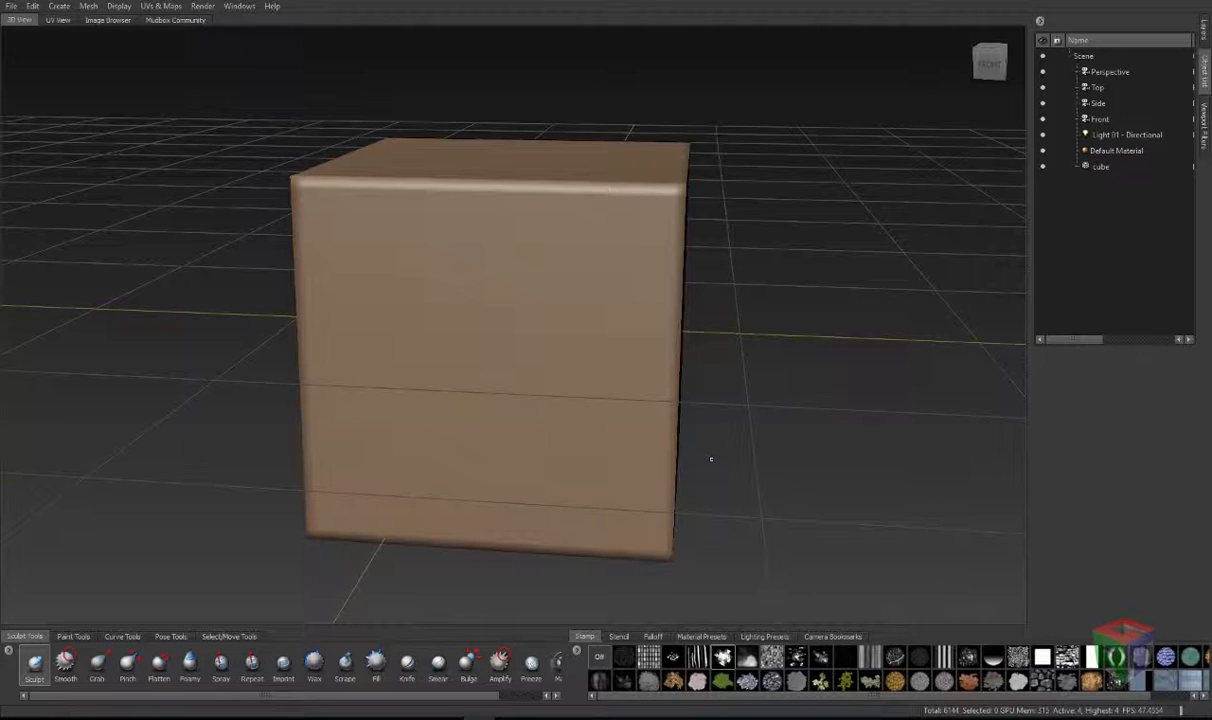
Step: Turn off Snap to Curve for the Sculpt tool and sculpt a curved diagonal stroke down the cube's front face
left_click_drag(684, 464, 560, 482, "alt")
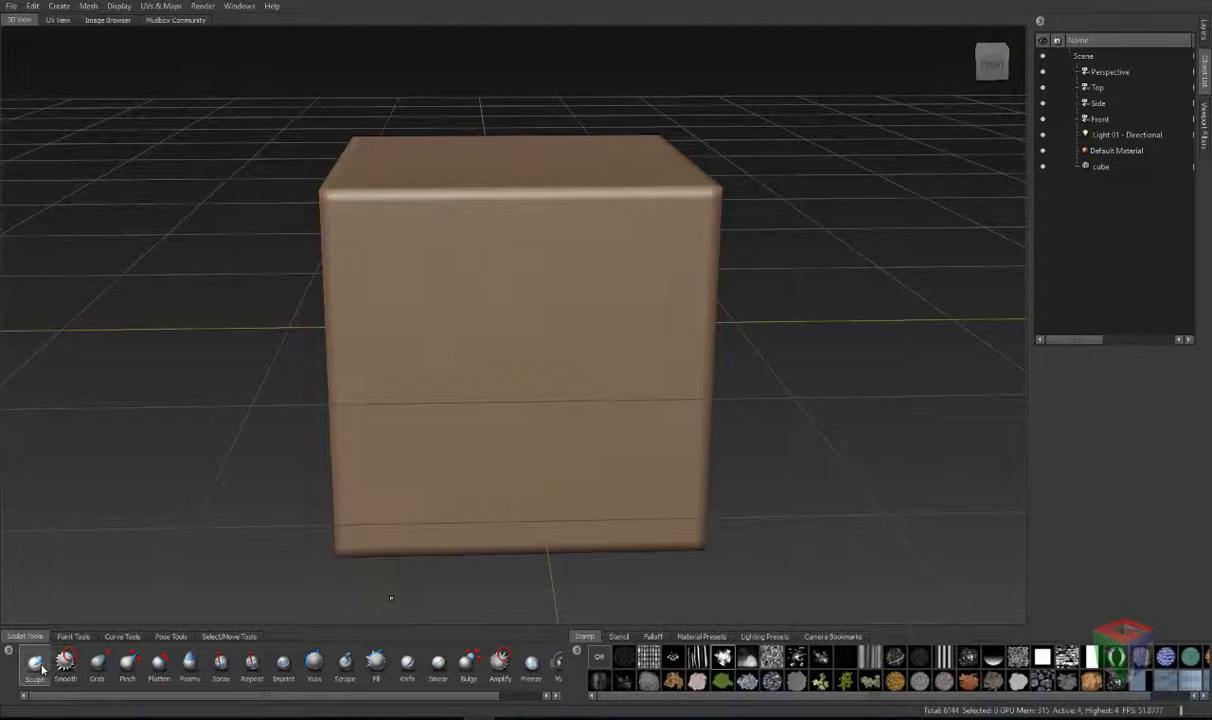
scroll(1144, 445, "down", 4)
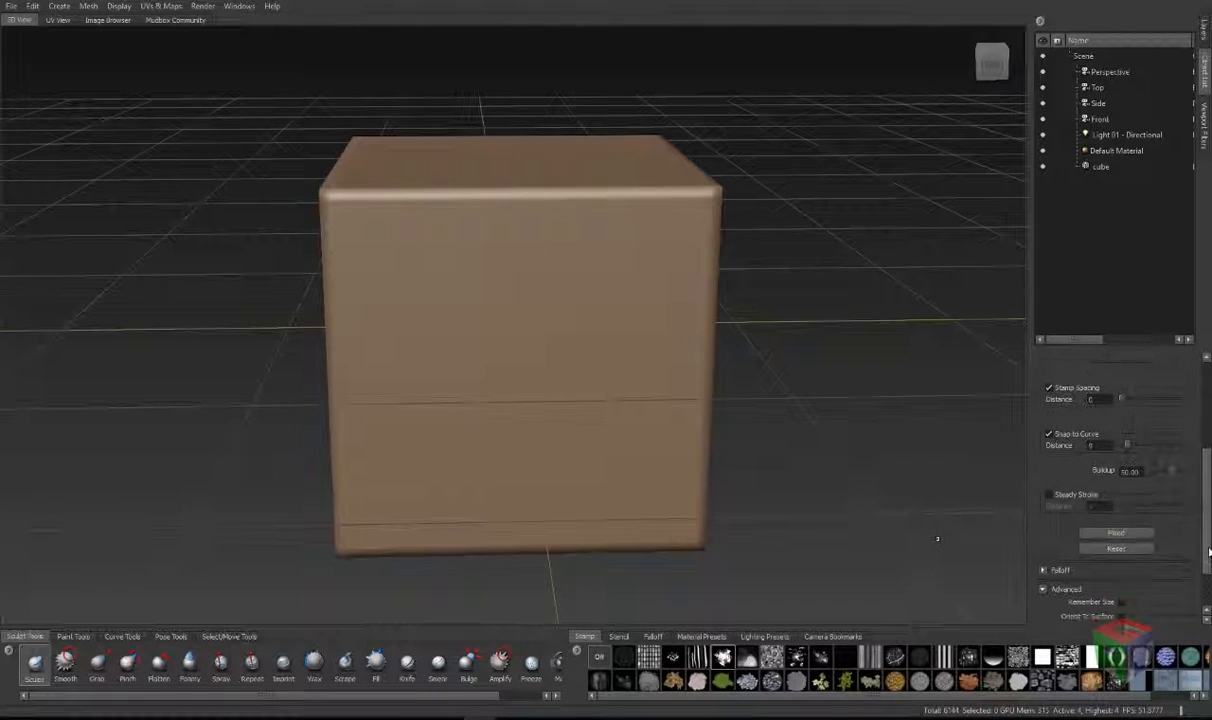
left_click(1049, 434)
left_click(517, 255)
mouse_move(517, 265)
left_mouse_down()
mouse_move(382, 463)
mouse_move(390, 491)
left_mouse_up()
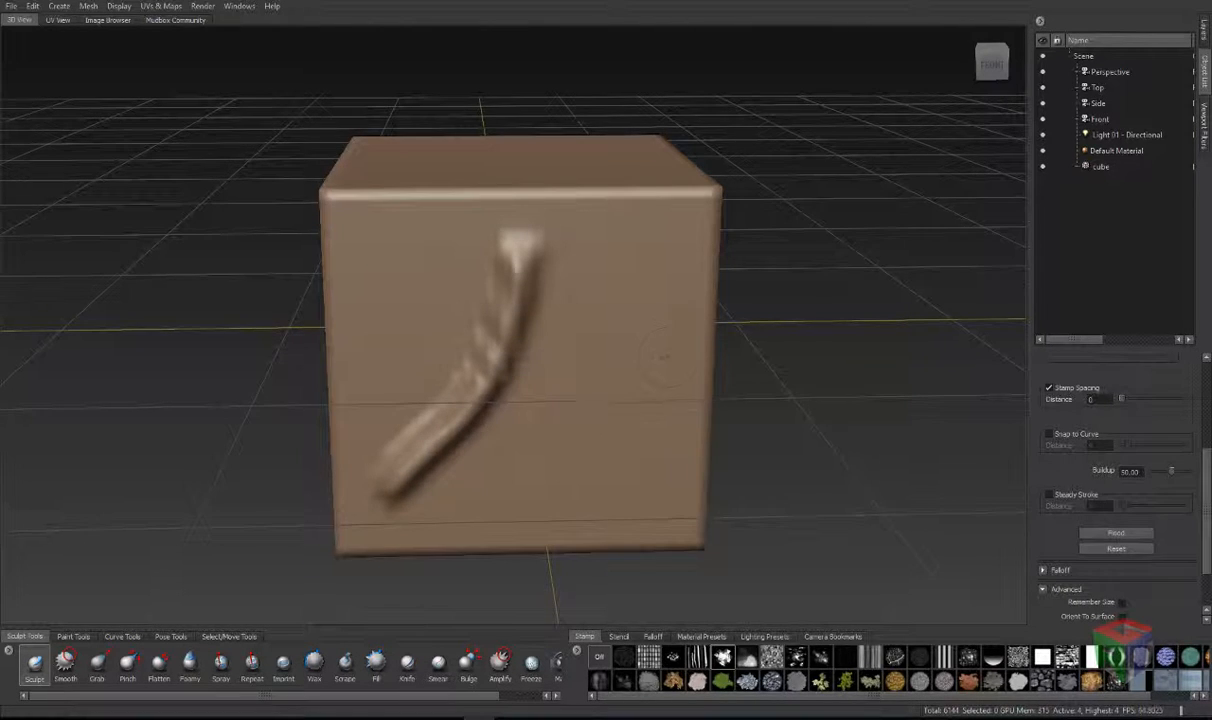
mouse_move(628, 406)
left_mouse_down("alt")
mouse_move(430, 406)
mouse_move(650, 410)
left_mouse_up("alt")
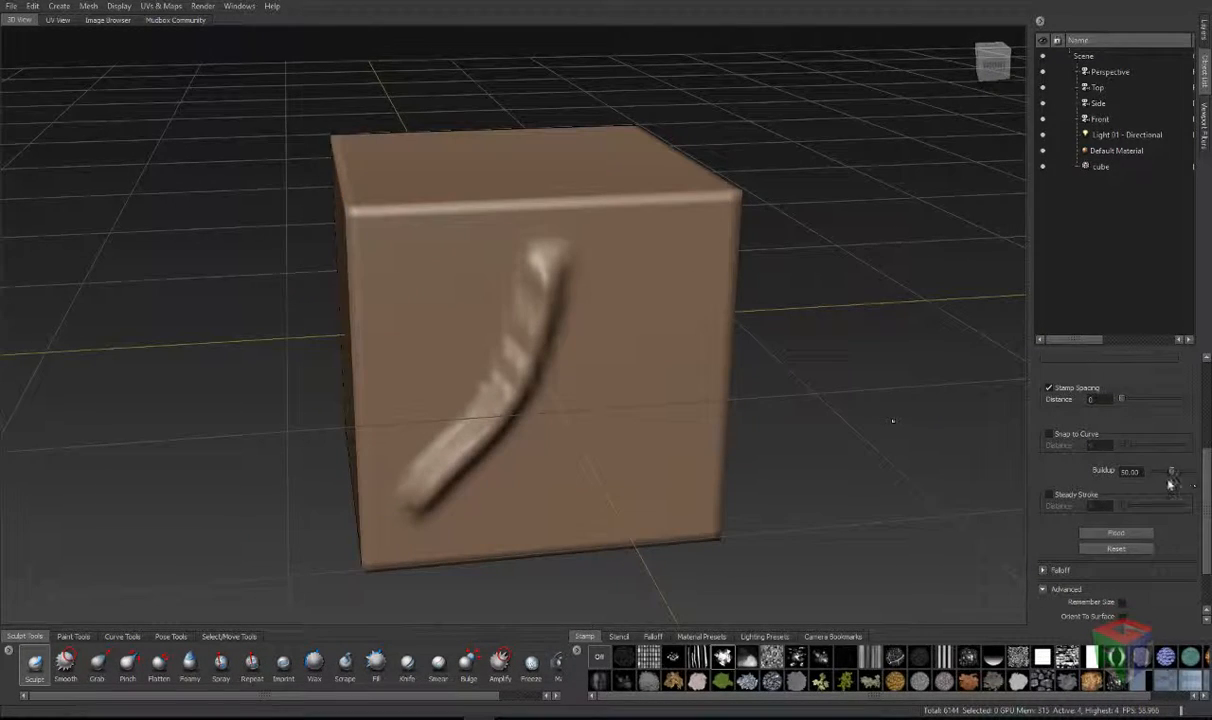
Step: Raise the Sculpt tool's Buildup to 100 and sculpt a second curved stroke beside the first
left_click_drag(1171, 471, 1204, 471)
left_click_drag(893, 420, 625, 306, "alt")
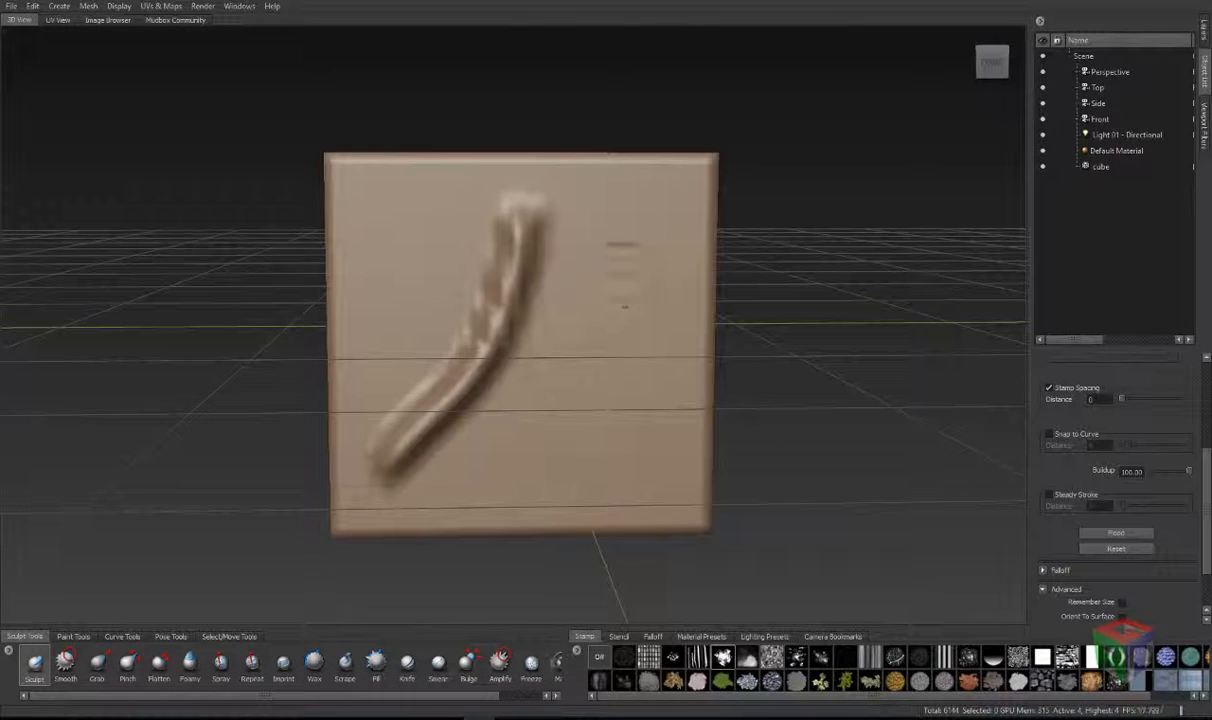
mouse_move(628, 226)
left_mouse_down()
mouse_move(583, 356)
mouse_move(518, 416)
mouse_move(462, 440)
mouse_move(350, 550)
mouse_move(370, 480)
mouse_move(480, 430)
left_mouse_up()
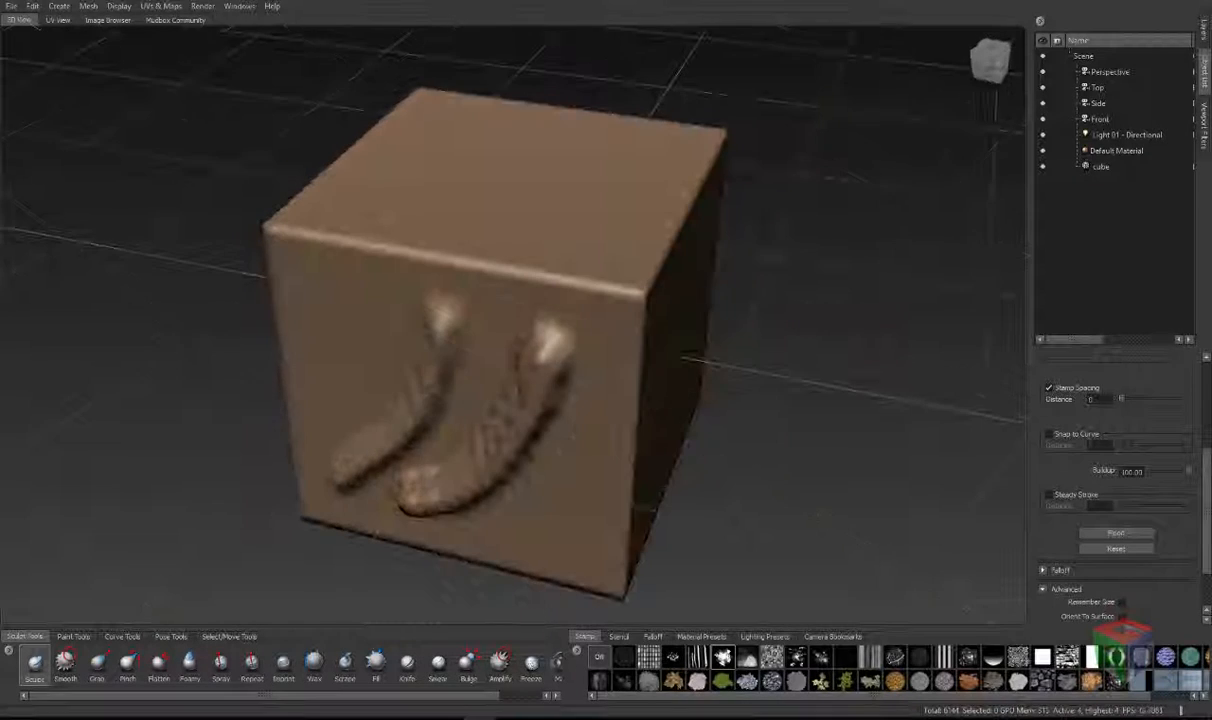
Step: Undo the second stroke and set the Buildup to 50
key("ctrl+z")
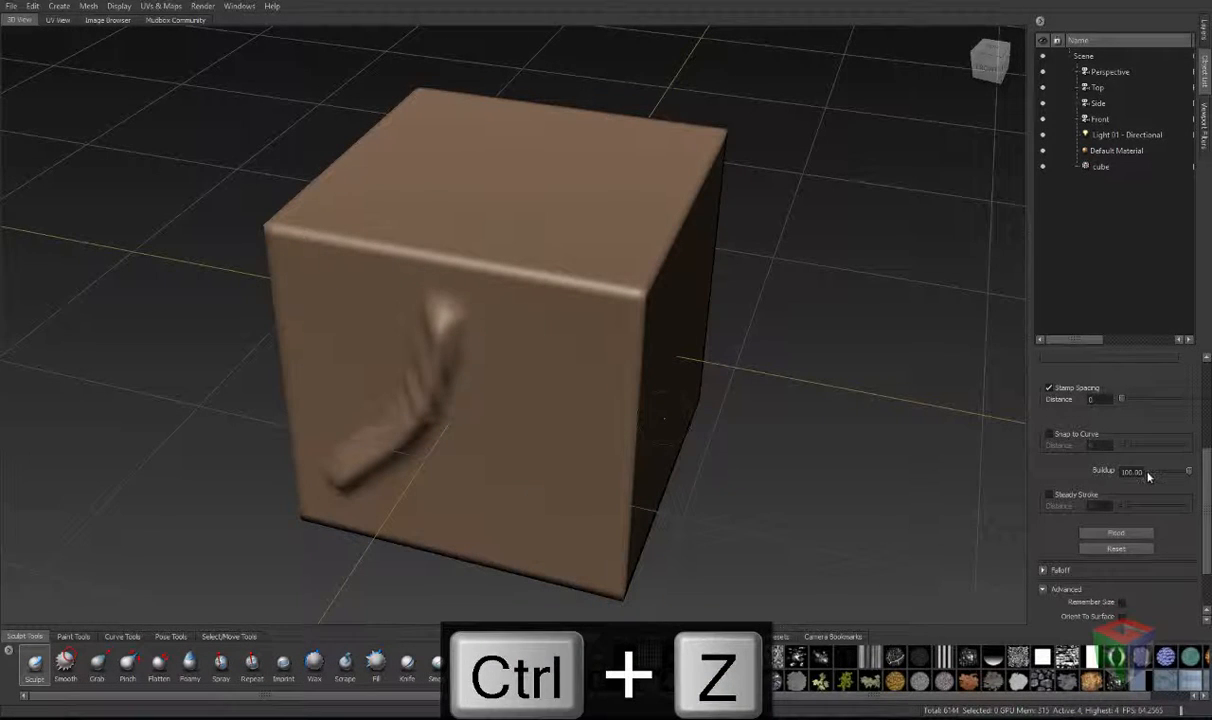
left_click(1130, 470)
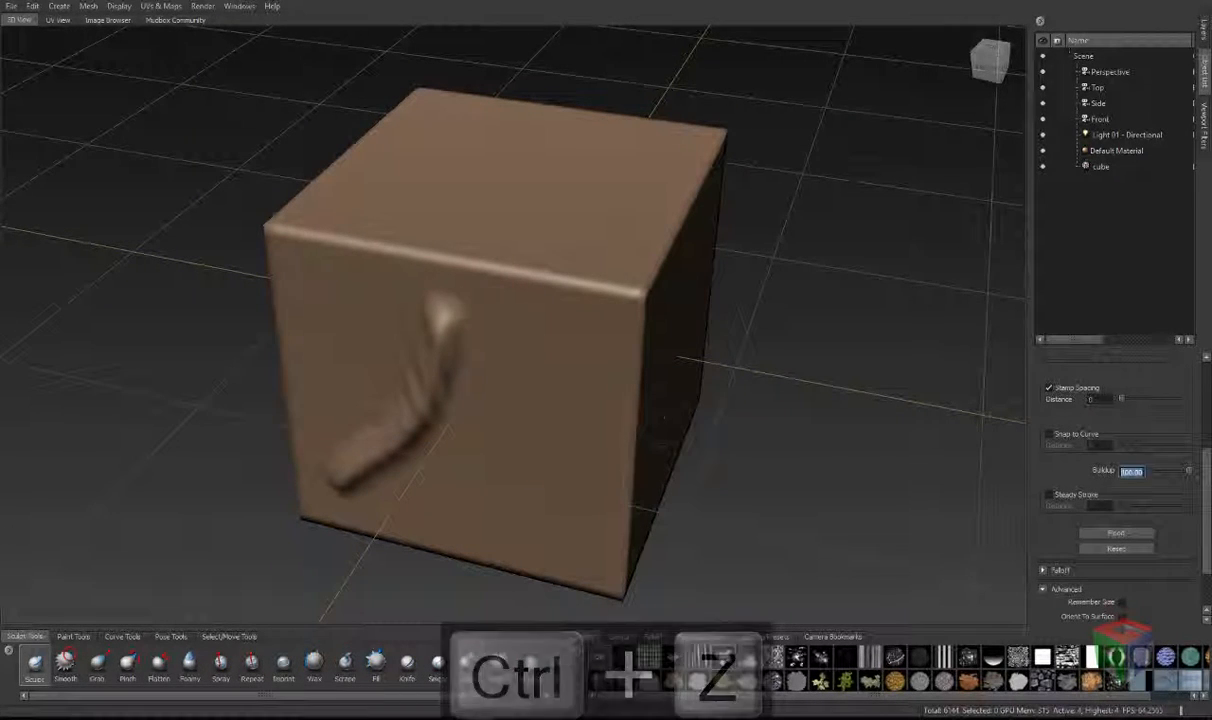
type("50")
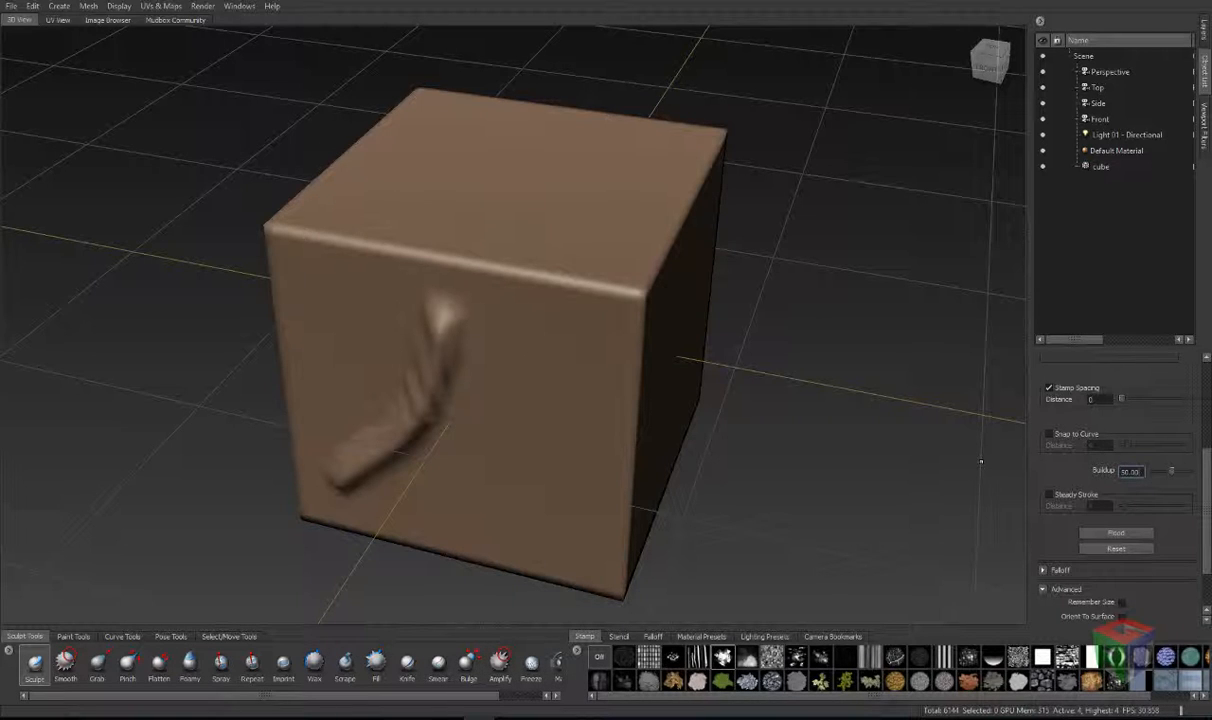
left_click_drag(460, 355, 500, 298, "alt")
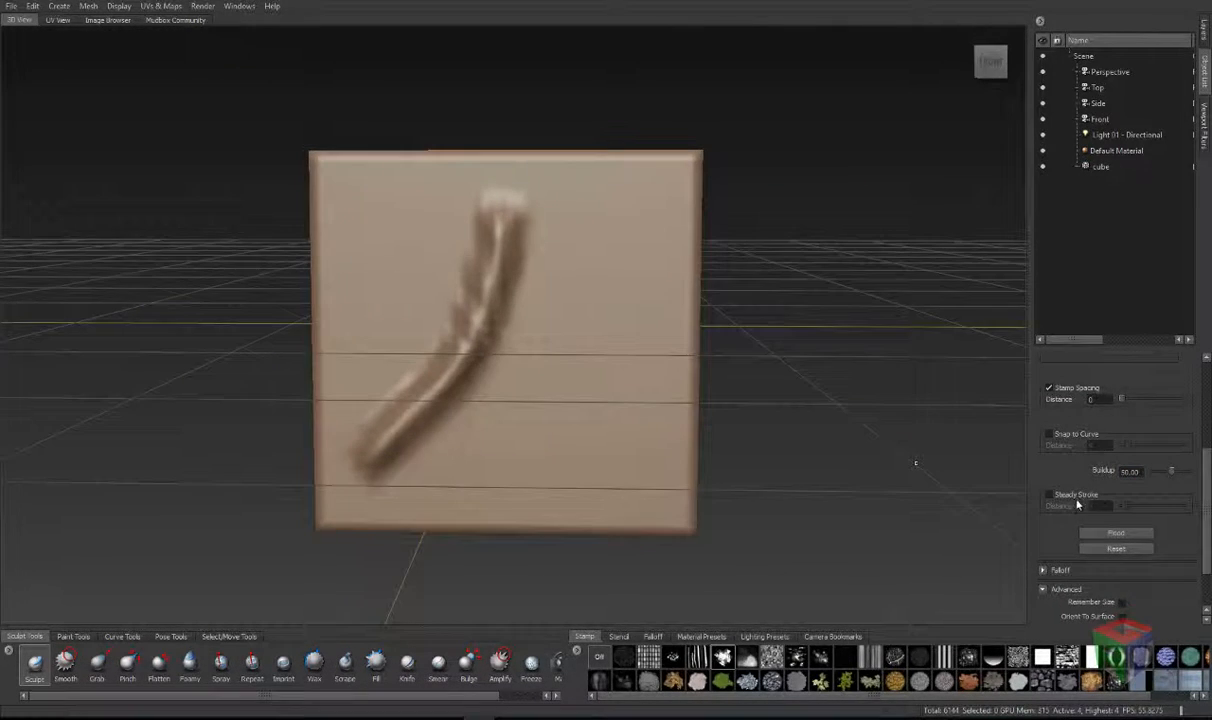
Step: Try several sculpt strokes on the cube with Steady Stroke enabled and undo them
left_click(1050, 495)
mouse_move(611, 224)
left_mouse_down()
mouse_move(572, 243)
mouse_move(606, 261)
left_mouse_up()
mouse_move(646, 234)
left_mouse_down()
mouse_move(646, 219)
mouse_move(614, 257)
mouse_move(590, 332)
mouse_move(530, 368)
mouse_move(470, 468)
mouse_move(535, 502)
mouse_move(627, 472)
mouse_move(640, 400)
mouse_move(613, 364)
mouse_move(690, 352)
mouse_move(606, 362)
left_mouse_up()
mouse_move(525, 330)
left_mouse_down()
mouse_move(610, 354)
mouse_move(715, 357)
left_mouse_up()
key("ctrl+z")
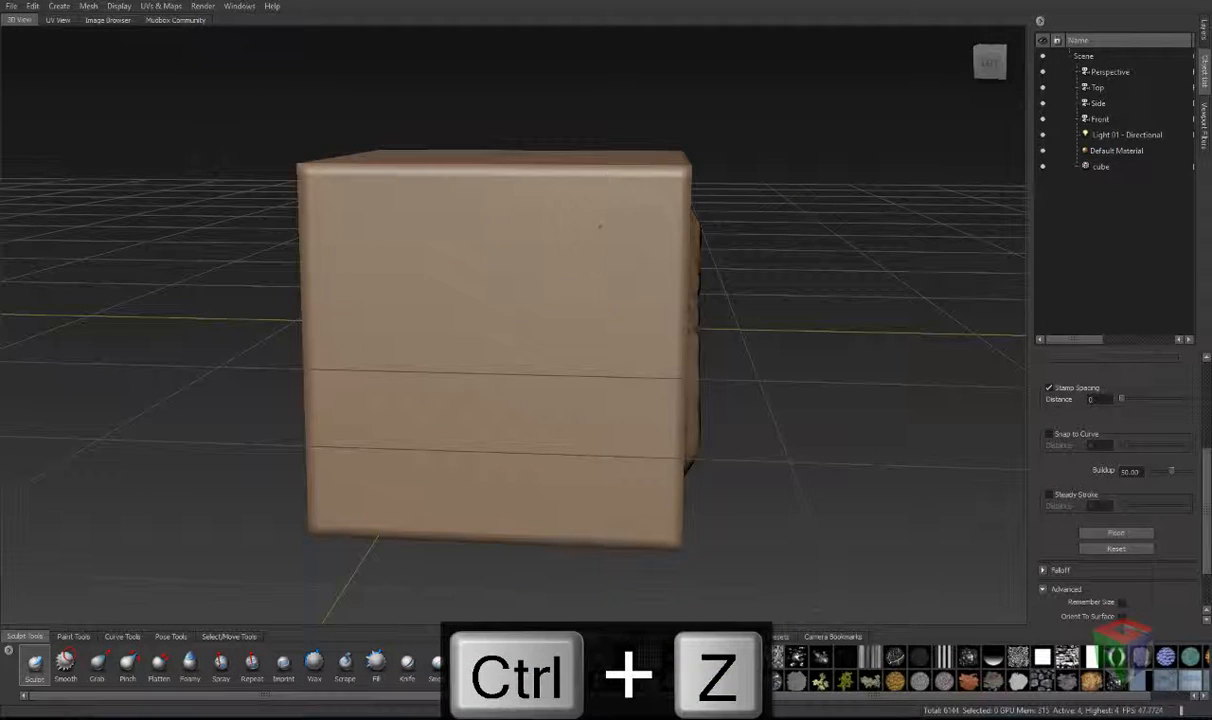
Step: Sculpt a freehand curled stroke on the cube's left face with Steady Stroke off
left_click(595, 225)
mouse_move(595, 225)
left_mouse_down()
mouse_move(478, 355)
mouse_move(455, 452)
mouse_move(505, 480)
mouse_move(560, 478)
mouse_move(615, 425)
mouse_move(557, 325)
mouse_move(659, 297)
left_mouse_up()
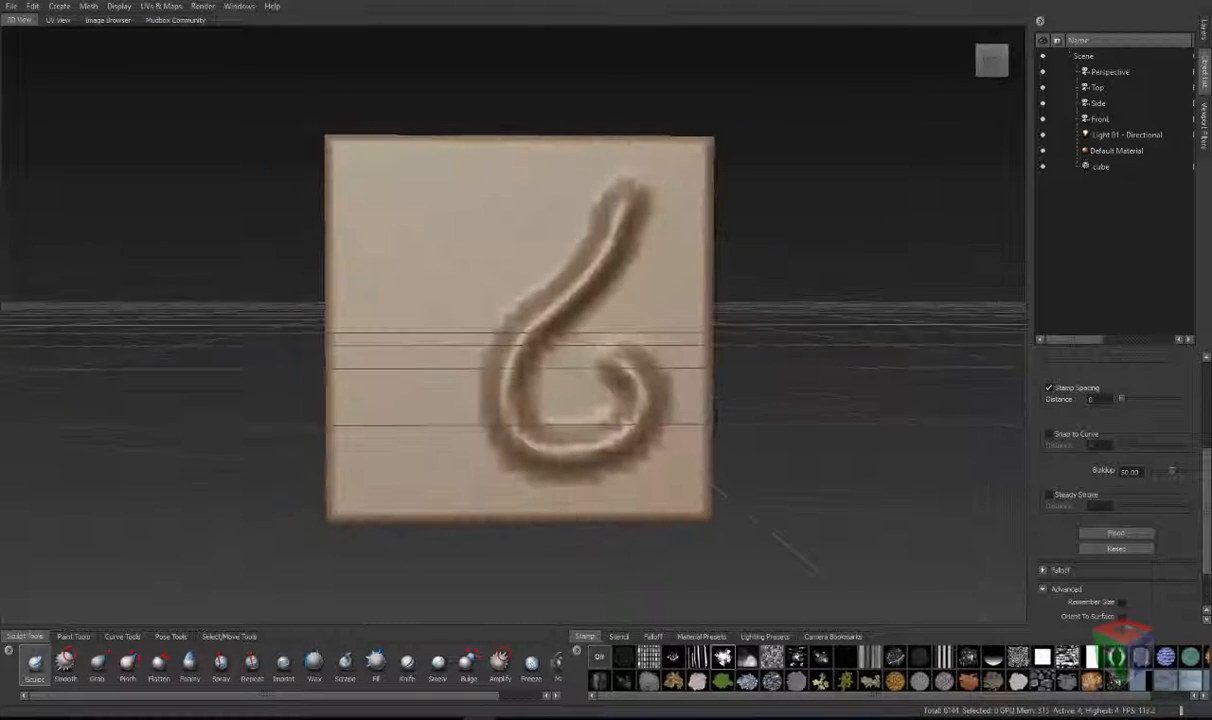
middle_click_drag(659, 297, 769, 327, "alt")
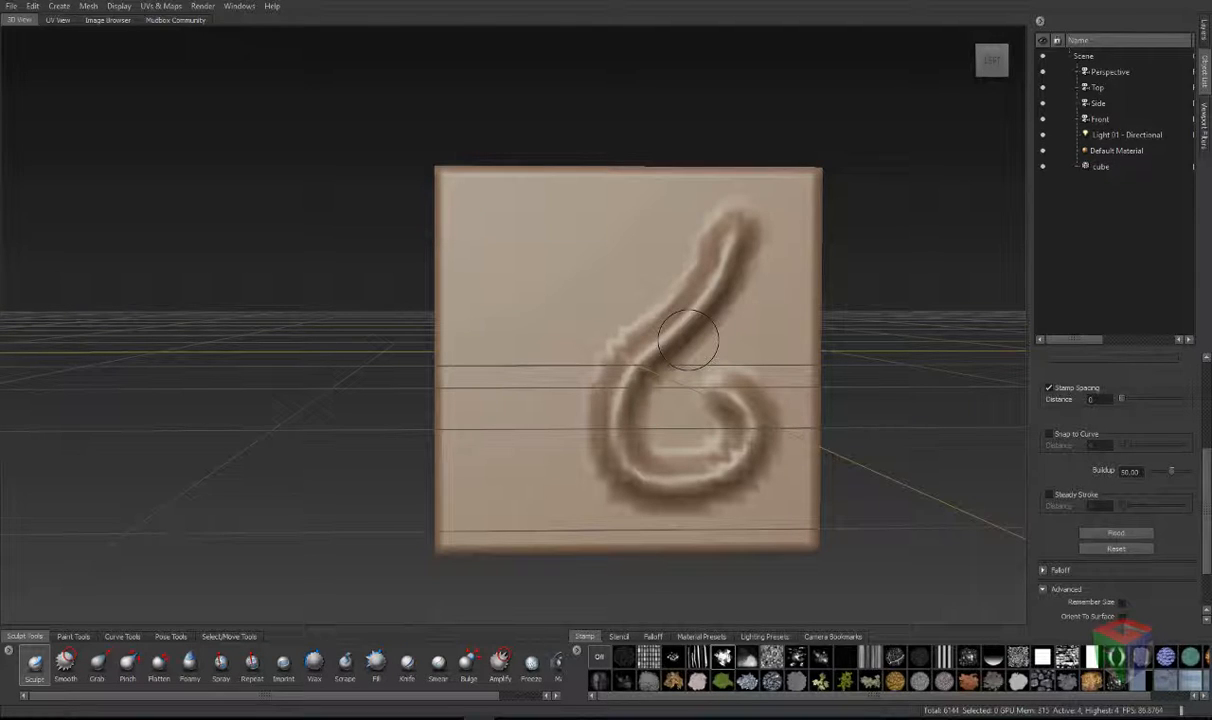
Step: Enable Steady Stroke with a Distance of 100 and sculpt a stroke down the cube's left face
left_click(1048, 494)
left_click_drag(1147, 509, 1181, 506)
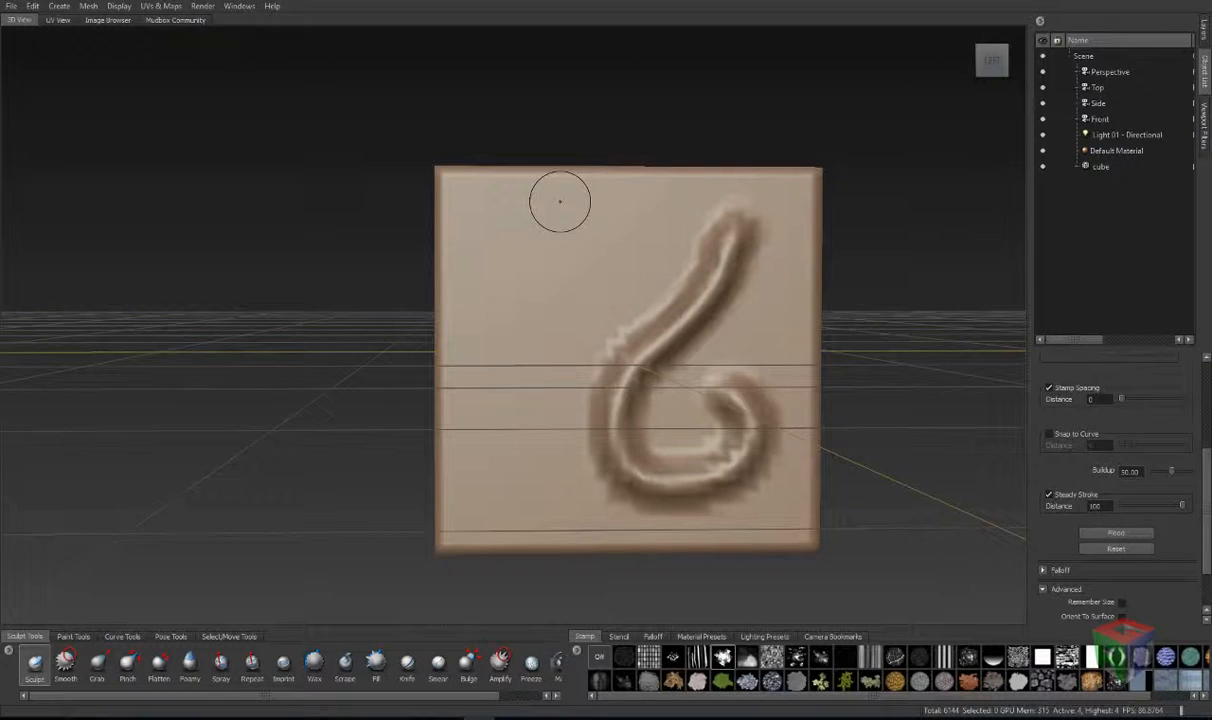
mouse_move(557, 203)
left_mouse_down()
mouse_move(497, 422)
mouse_move(380, 610)
left_mouse_up()
Step: Lower the Steady Stroke Distance to 8 and sculpt looping strokes across the cube's left face
left_click_drag(1180, 505, 1120, 507)
left_click_drag(1102, 506, 1062, 509)
mouse_move(655, 256)
left_mouse_down()
mouse_move(615, 272)
mouse_move(550, 262)
mouse_move(545, 215)
mouse_move(598, 207)
mouse_move(622, 186)
mouse_move(650, 212)
mouse_move(658, 258)
mouse_move(510, 355)
mouse_move(478, 435)
mouse_move(558, 502)
left_mouse_up()
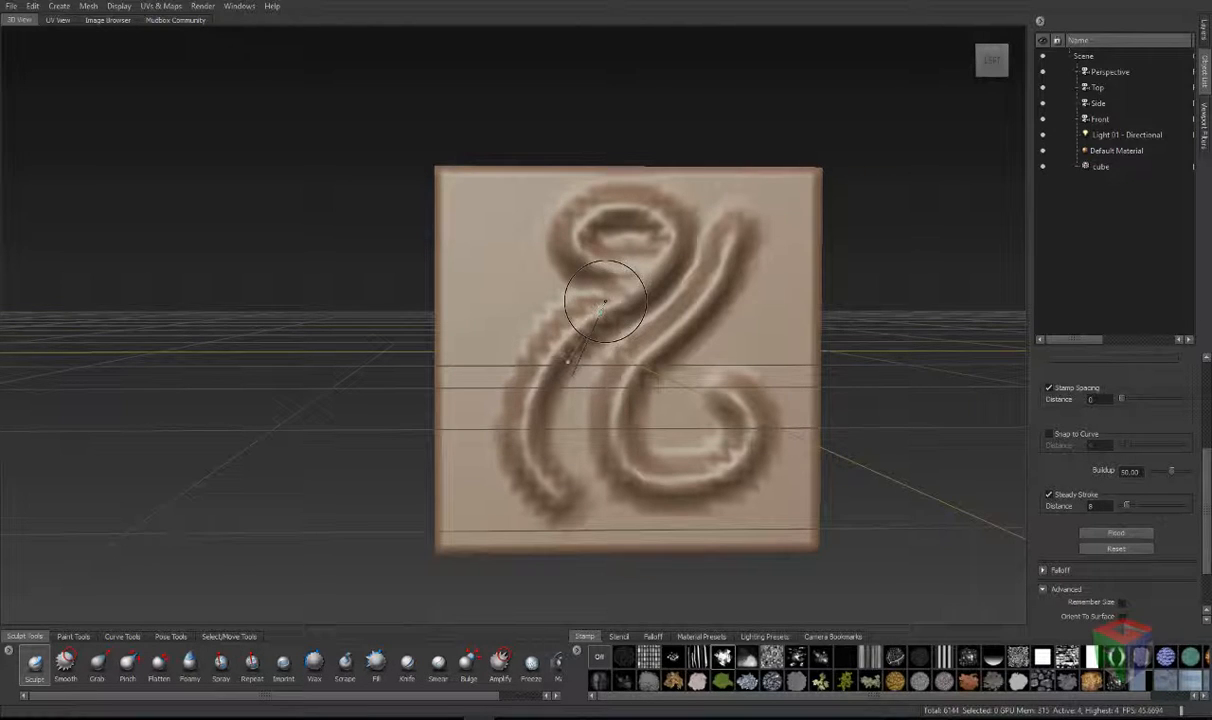
mouse_move(600, 312)
left_mouse_down()
mouse_move(590, 385)
mouse_move(615, 425)
mouse_move(660, 450)
mouse_move(788, 467)
mouse_move(800, 380)
mouse_move(790, 328)
left_mouse_up()
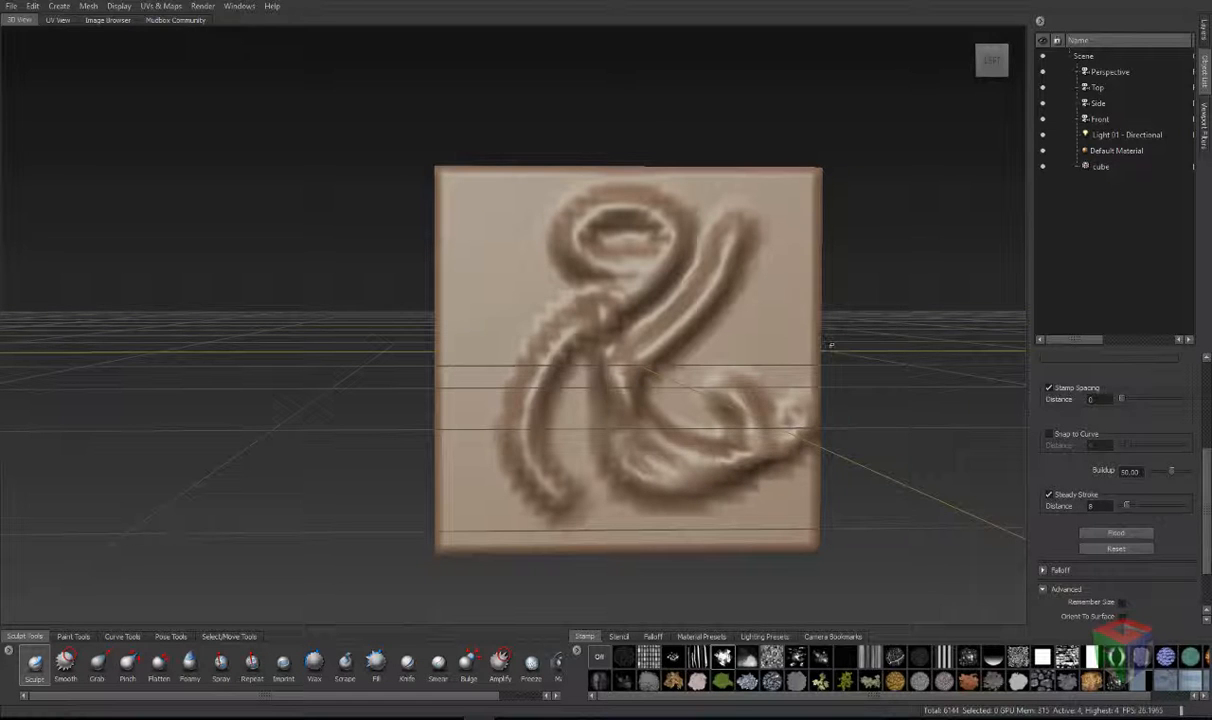
Step: Undo all the sculpted strokes on the cube's faces
key("ctrl+z")
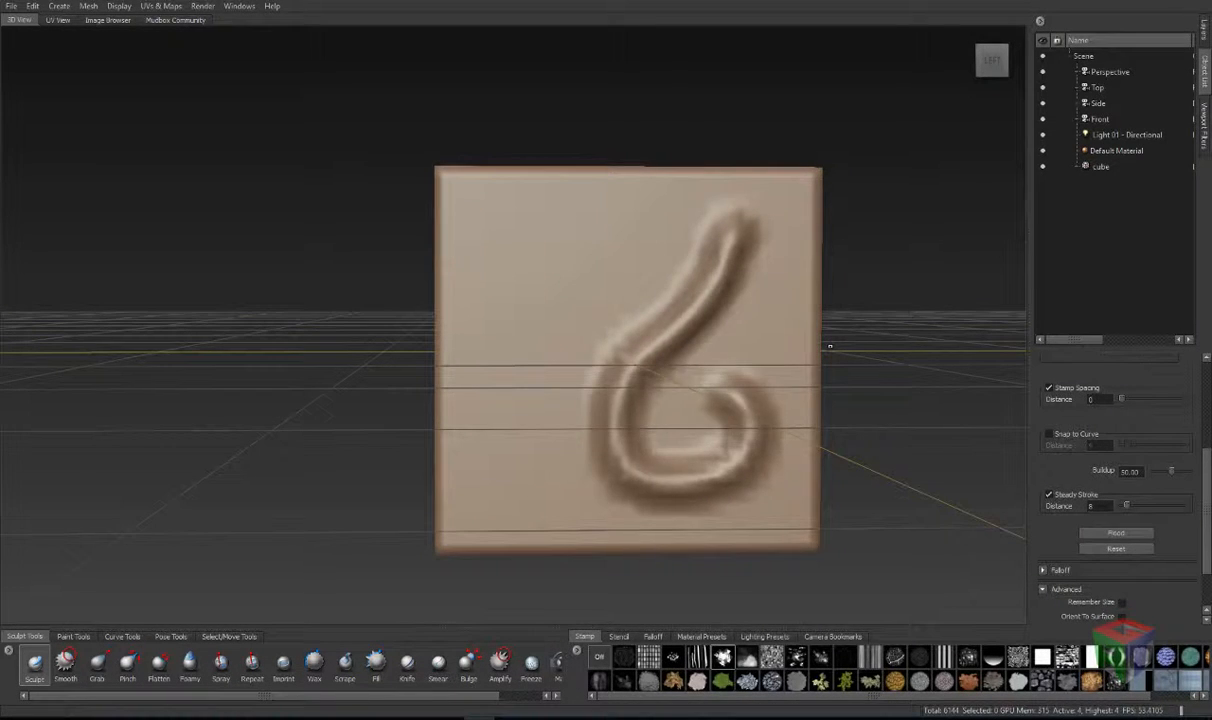
key("ctrl+z")
mouse_move(830, 346)
left_mouse_down("alt")
mouse_move(760, 365)
mouse_move(532, 308)
left_mouse_up("alt")
key("ctrl+z")
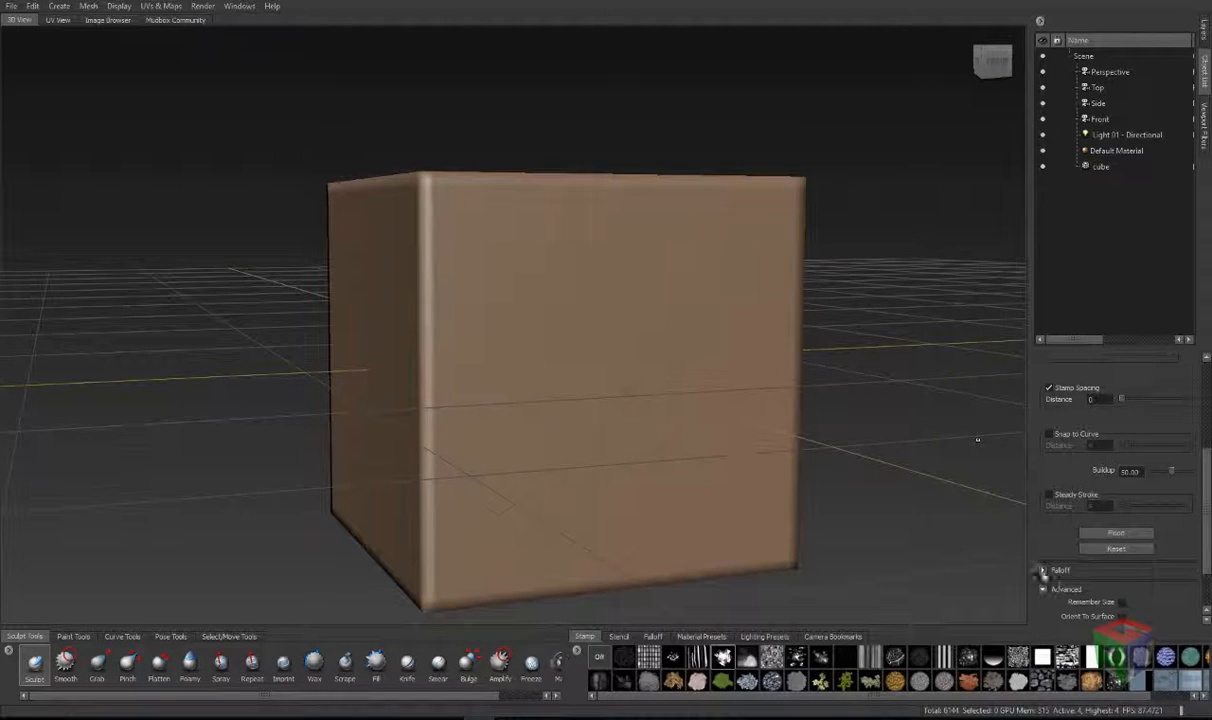
Step: Flood the whole cube with the Sculpt tool, check the swollen shape from several sides, and undo the flood
left_click_drag(618, 363, 498, 328, "alt")
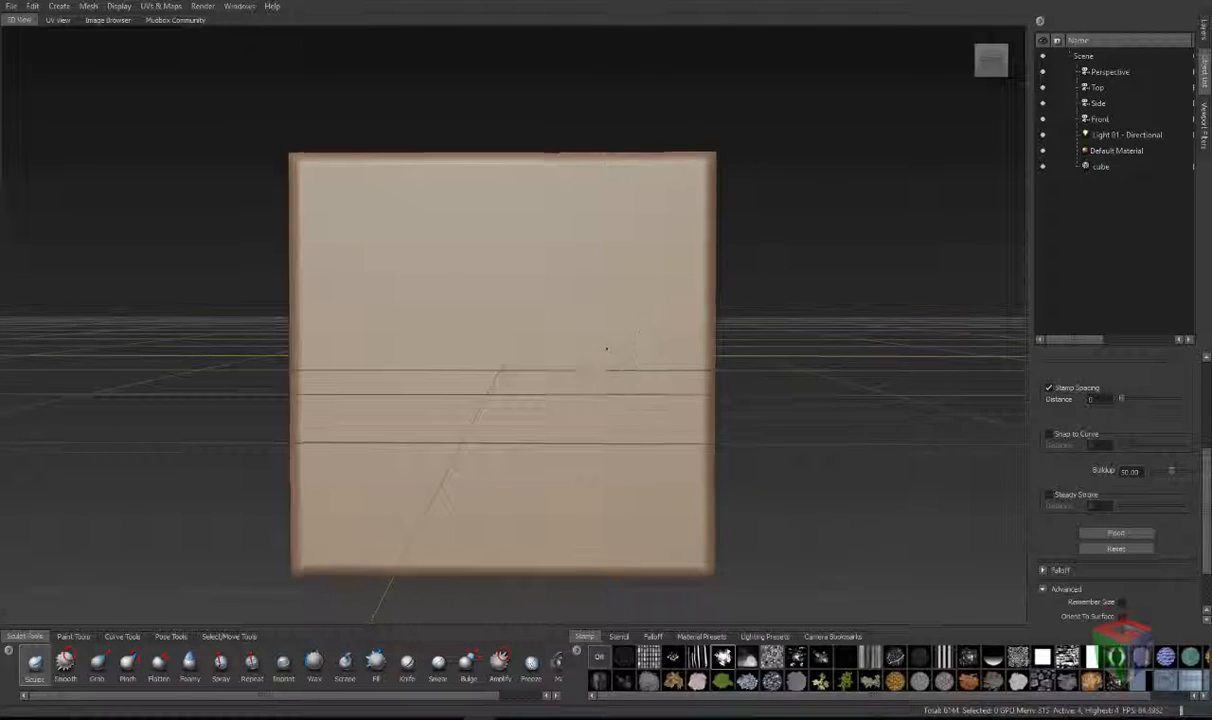
right_click_drag(608, 349, 600, 362, "alt")
left_click_drag(600, 362, 614, 394, "alt")
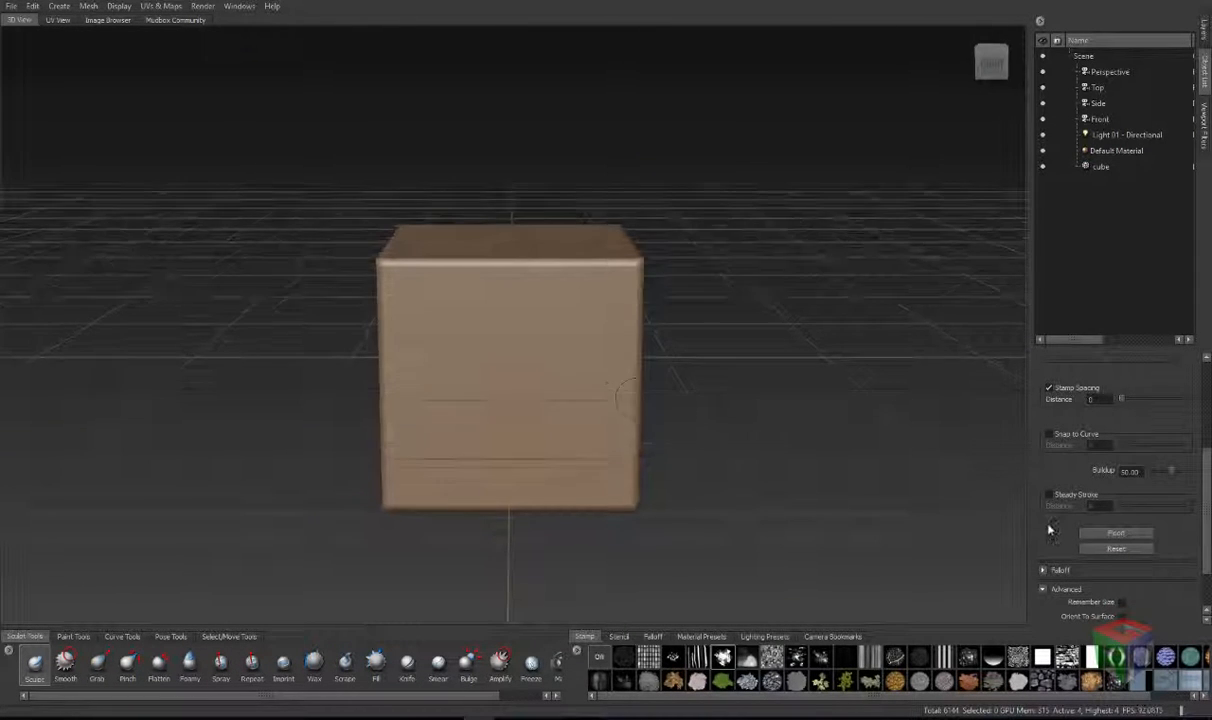
left_click(1128, 534)
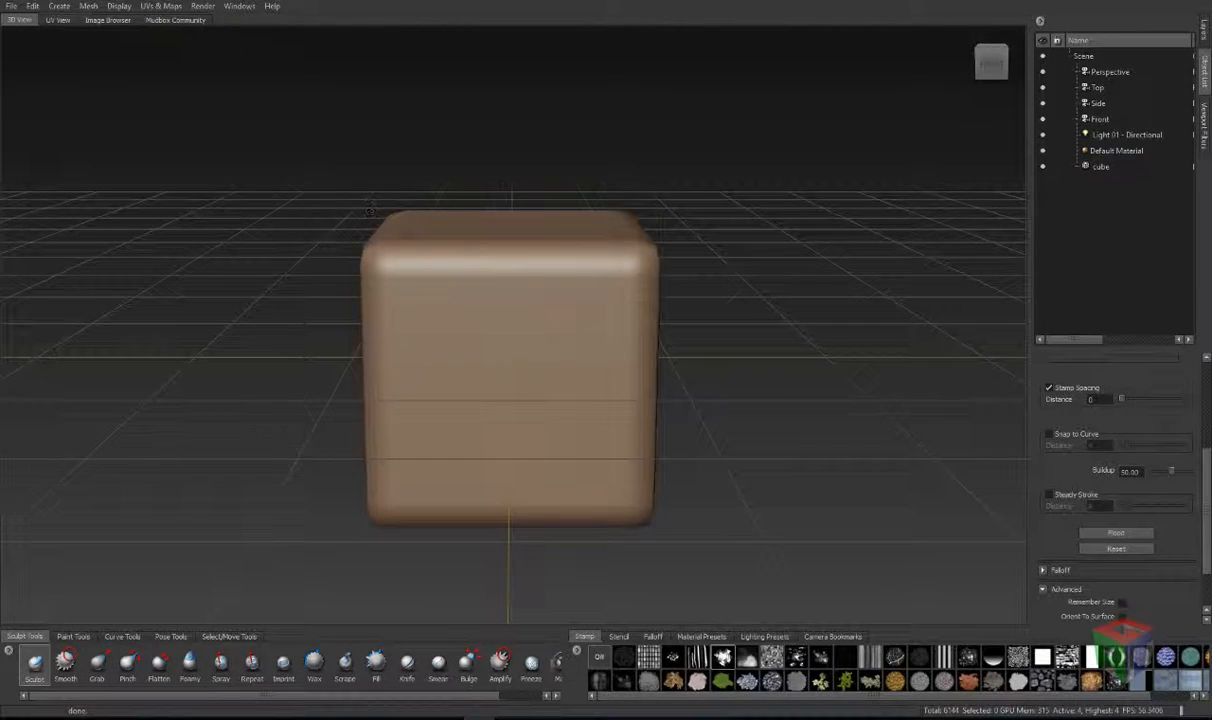
mouse_move(571, 309)
left_mouse_down("alt")
mouse_move(670, 350)
mouse_move(790, 300)
mouse_move(865, 315)
mouse_move(915, 390)
mouse_move(870, 310)
left_mouse_up("alt")
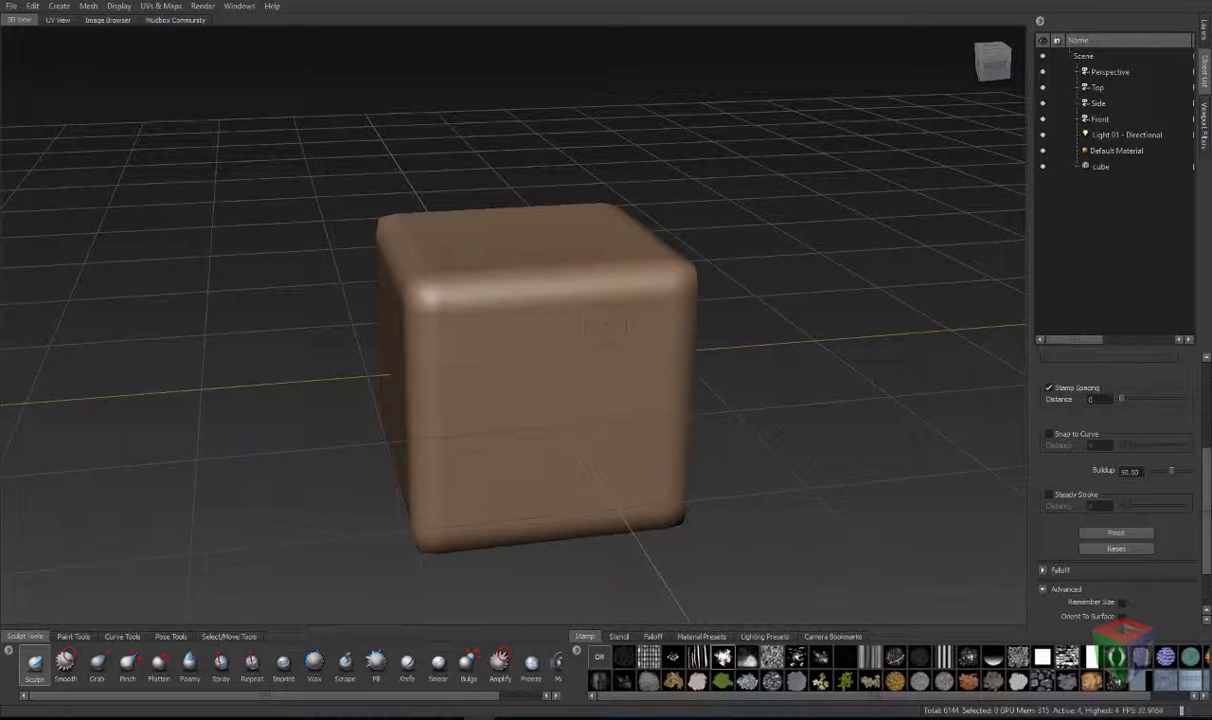
key("ctrl+z")
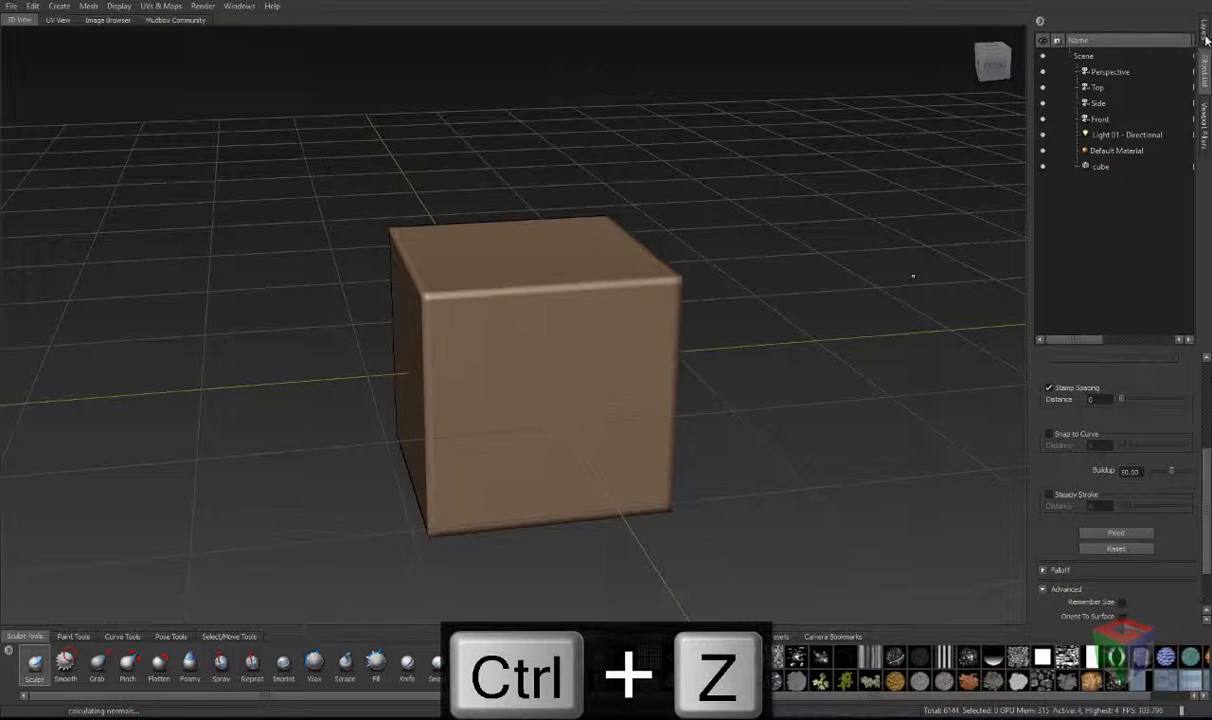
Step: Add a new sculpt layer, flood the cube on it, and reduce the layer's strength to 51
left_click(1040, 38)
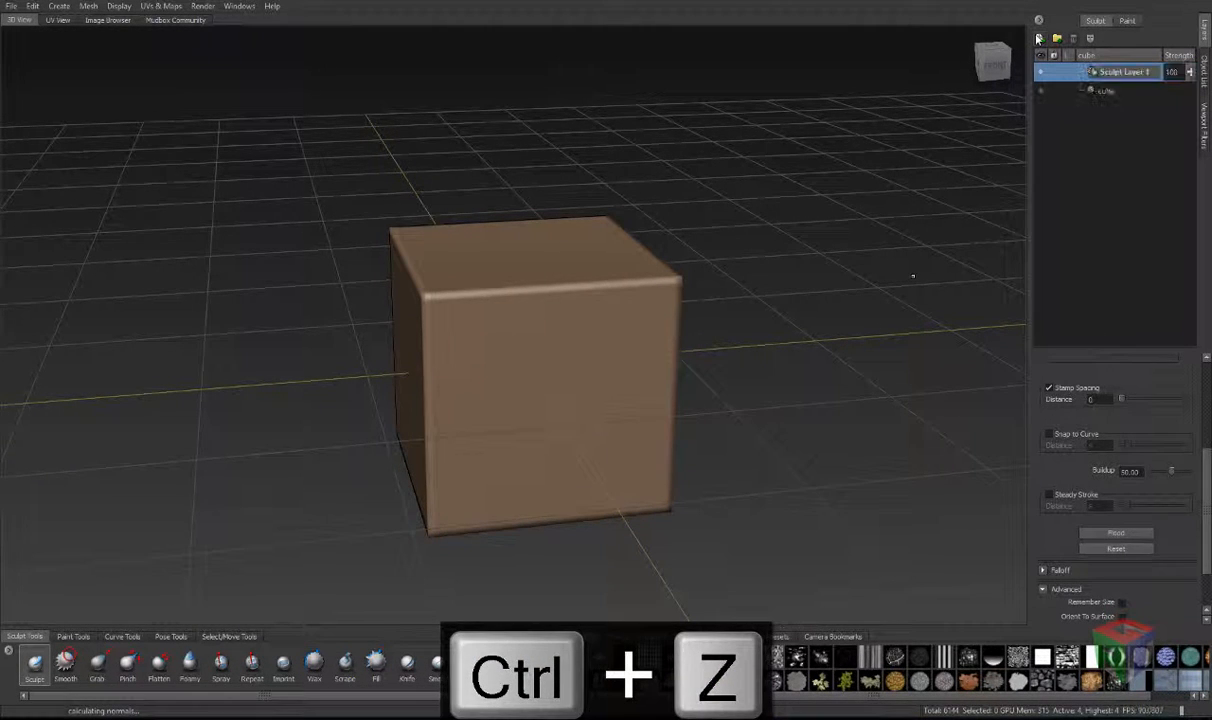
left_click(1094, 535)
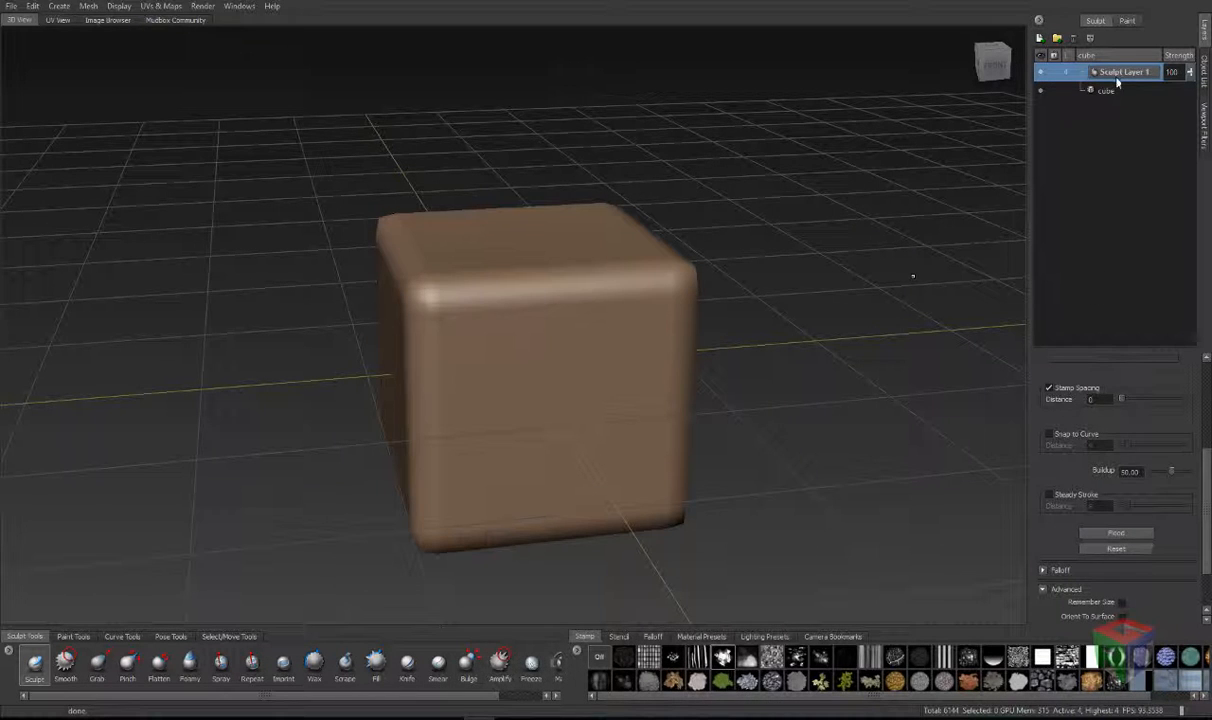
mouse_move(1189, 73)
left_mouse_down()
mouse_move(1189, 124)
mouse_move(1189, 109)
left_mouse_up()
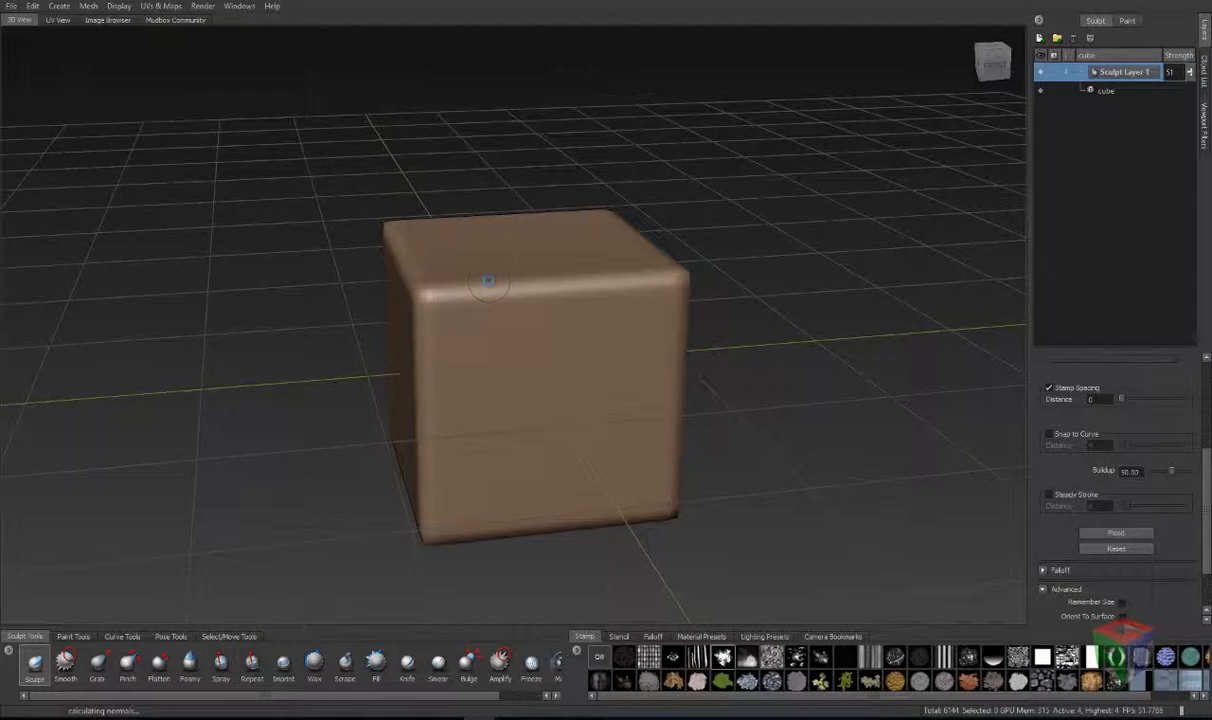
Step: Undo the strength change, the flood and the creation of the sculpt layer
key("ctrl+z")
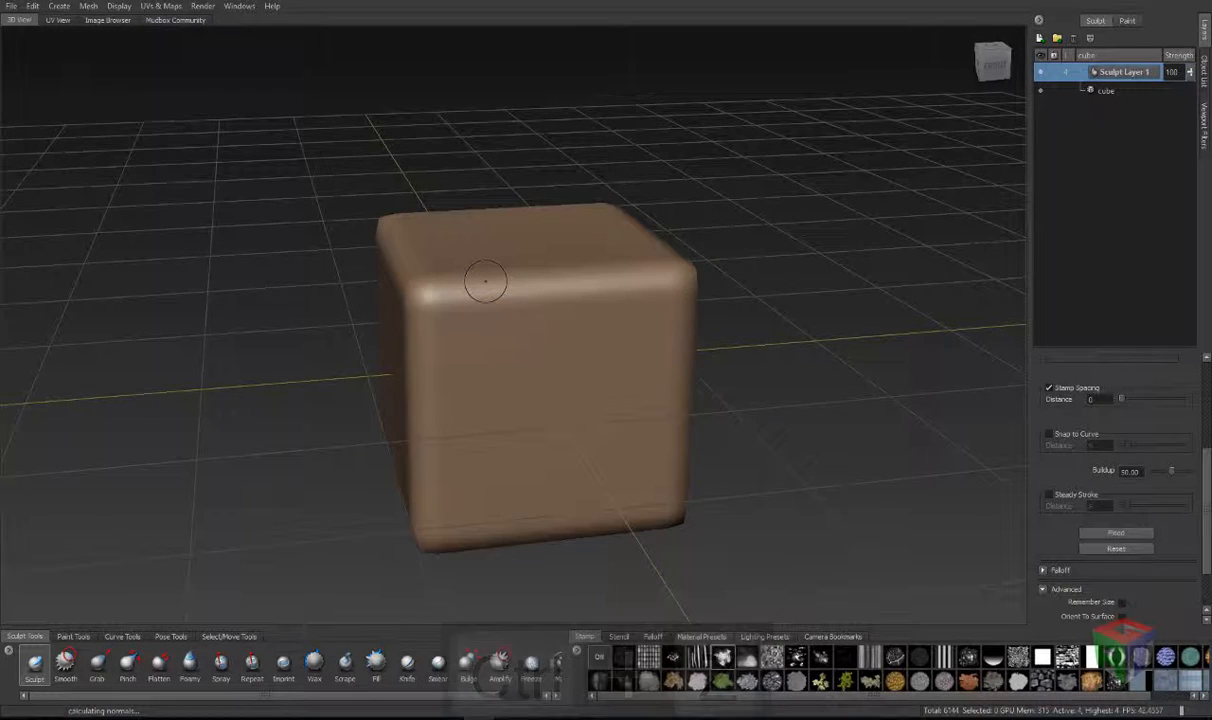
key("ctrl+z")
key("ctrl+z")
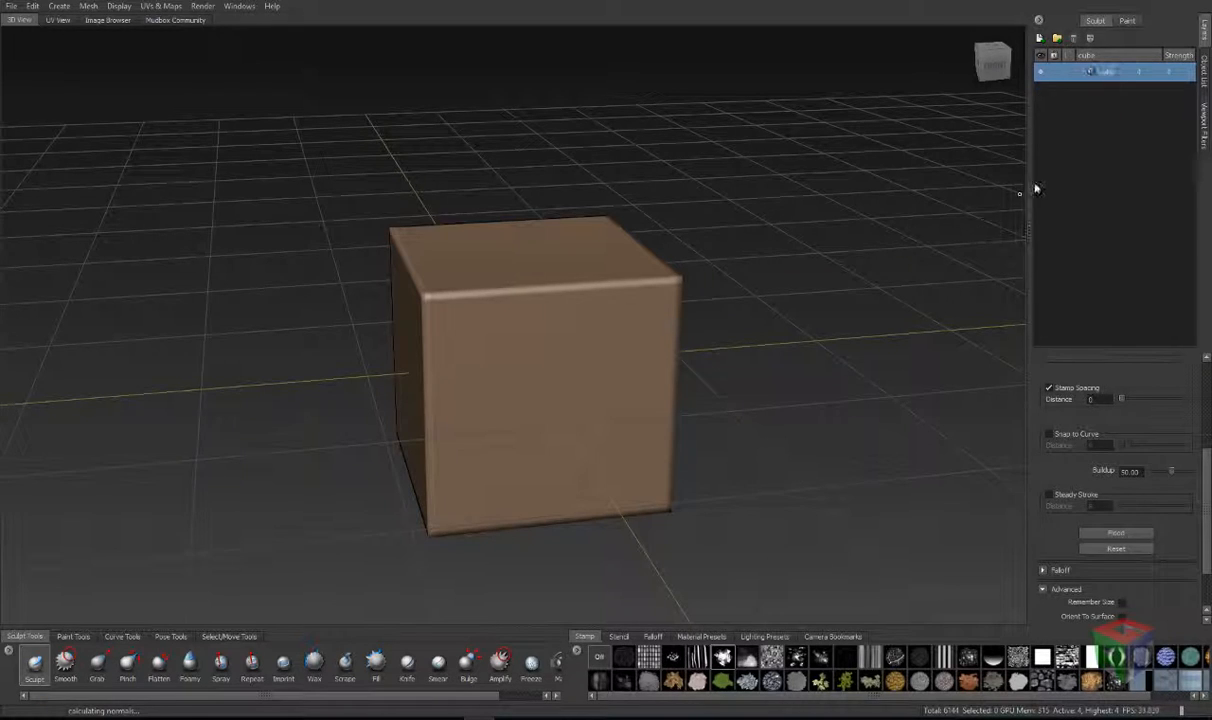
Step: Reset the Sculpt tool's settings and pull the falloff curve's middle point outward for a steeper drop
left_click(1117, 550)
scroll(1209, 592, "down", 3)
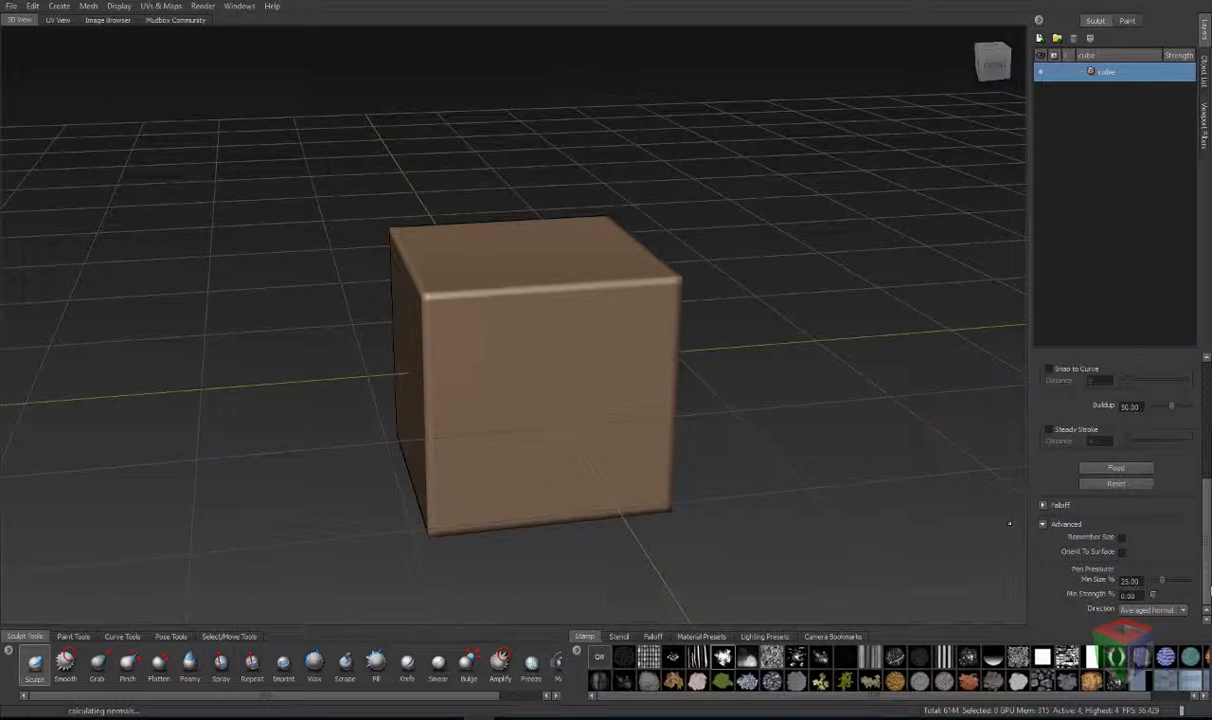
left_click(1043, 505)
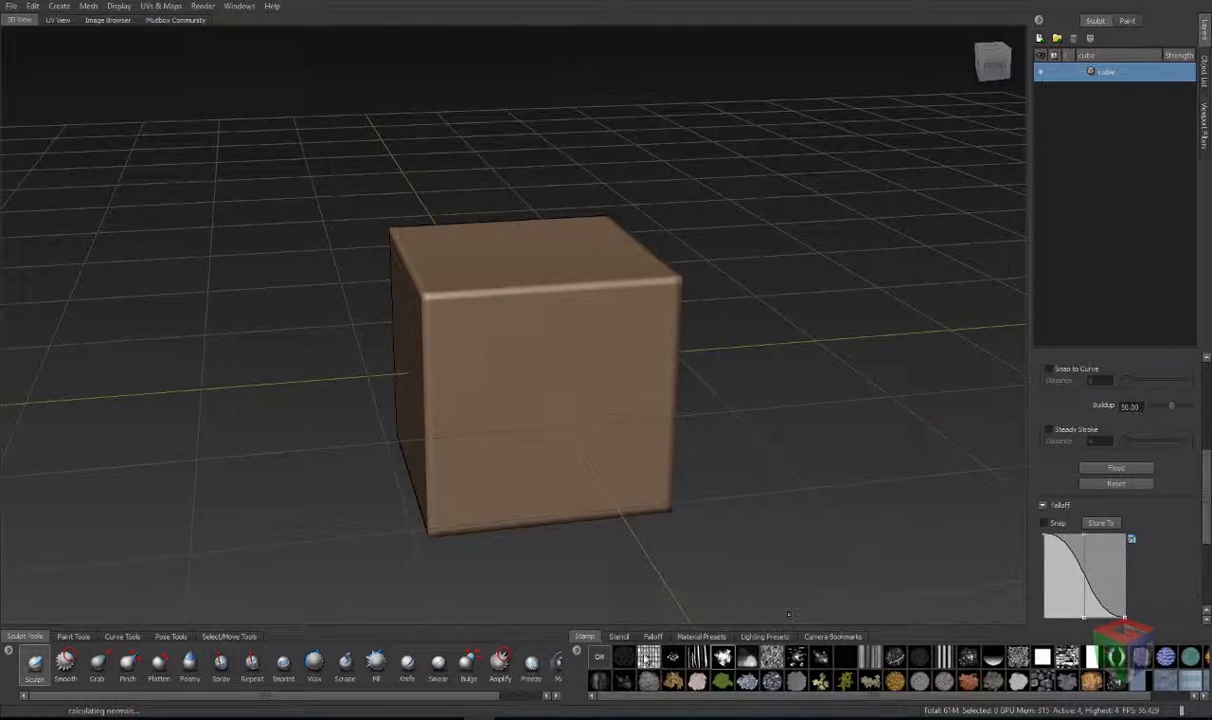
left_click(652, 636)
left_click_drag(1080, 568, 1104, 572)
Step: Store the edited curve as a Falloff preset, then test it with a stroke on the cube and undo the stroke
left_click(1101, 523)
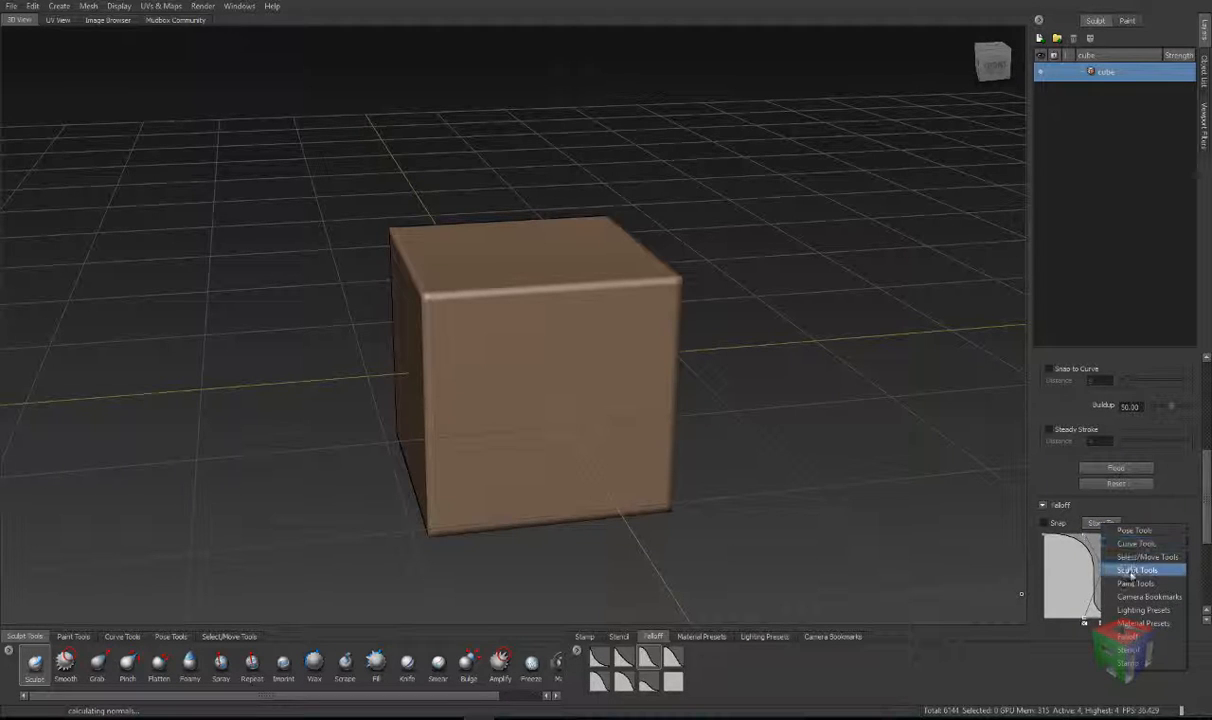
left_click(1128, 637)
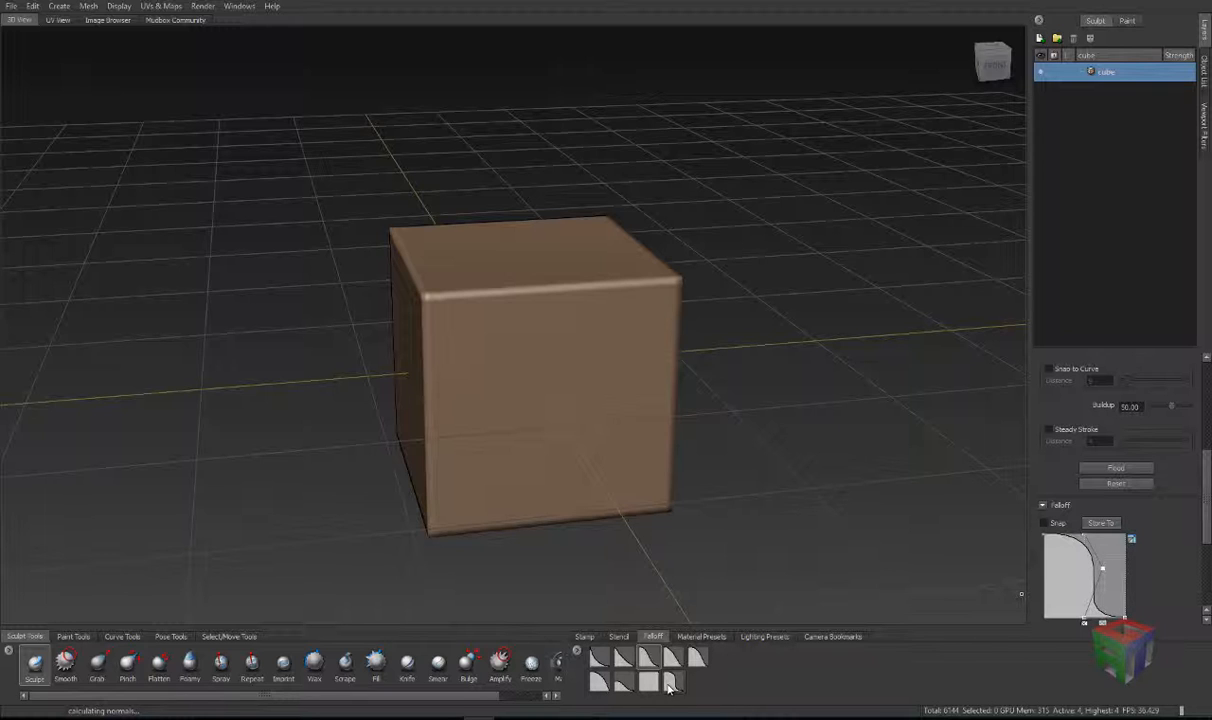
left_click_drag(527, 302, 595, 452)
key("ctrl+z")
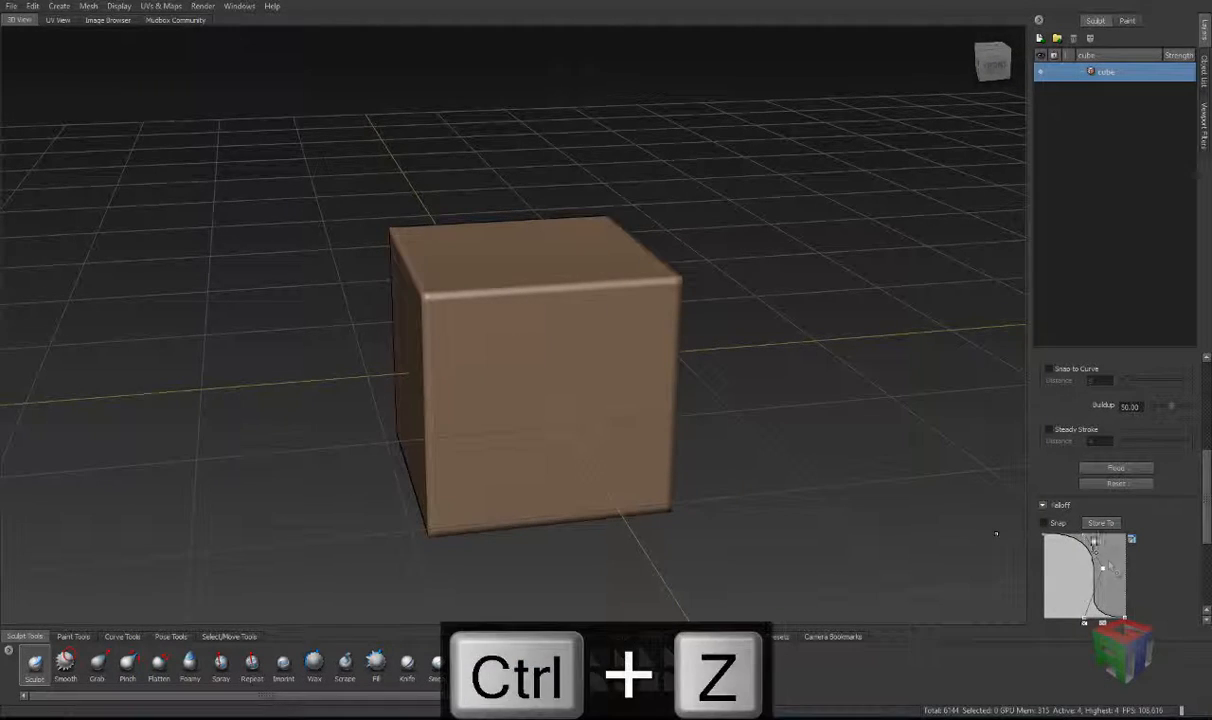
Step: Open the enlarged Falloff Curve editor and move the curve's bottom control point up and outward to form a rounded slope
left_click(1132, 539)
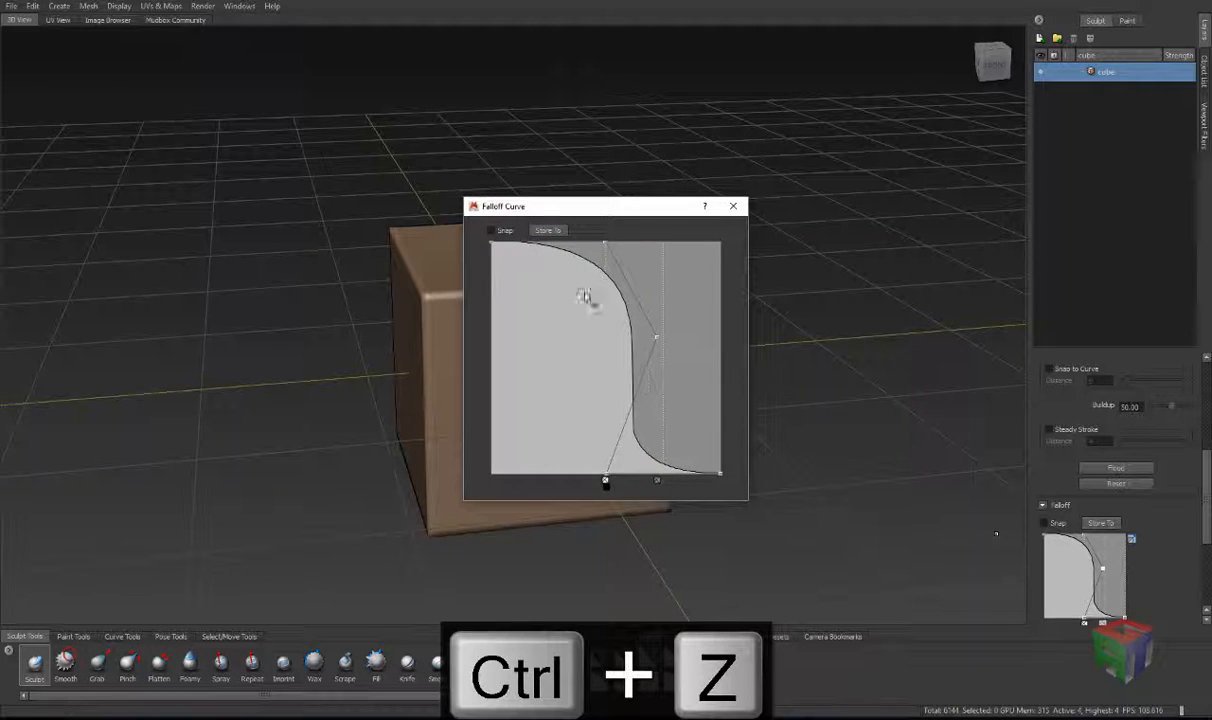
left_click_drag(605, 481, 698, 360)
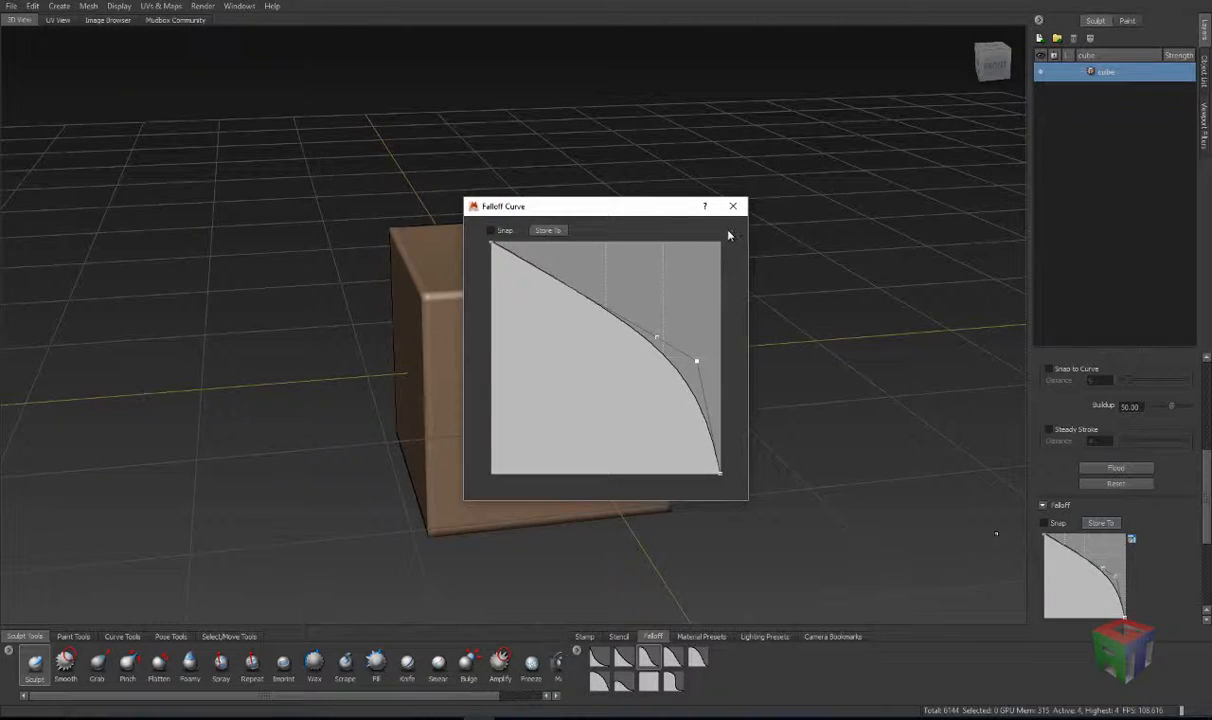
Step: Close the enlarged Falloff Curve editor and reset the Sculpt tool's settings to restore the default falloff curve
left_click(733, 206)
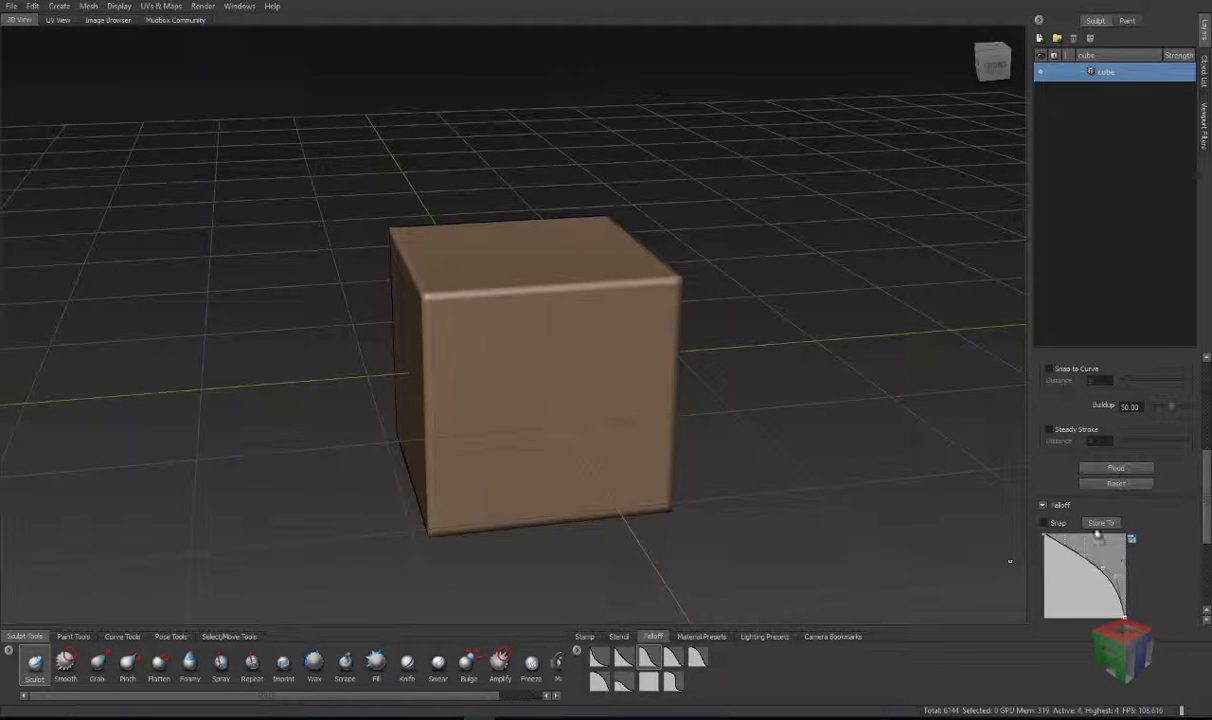
left_click(1097, 484)
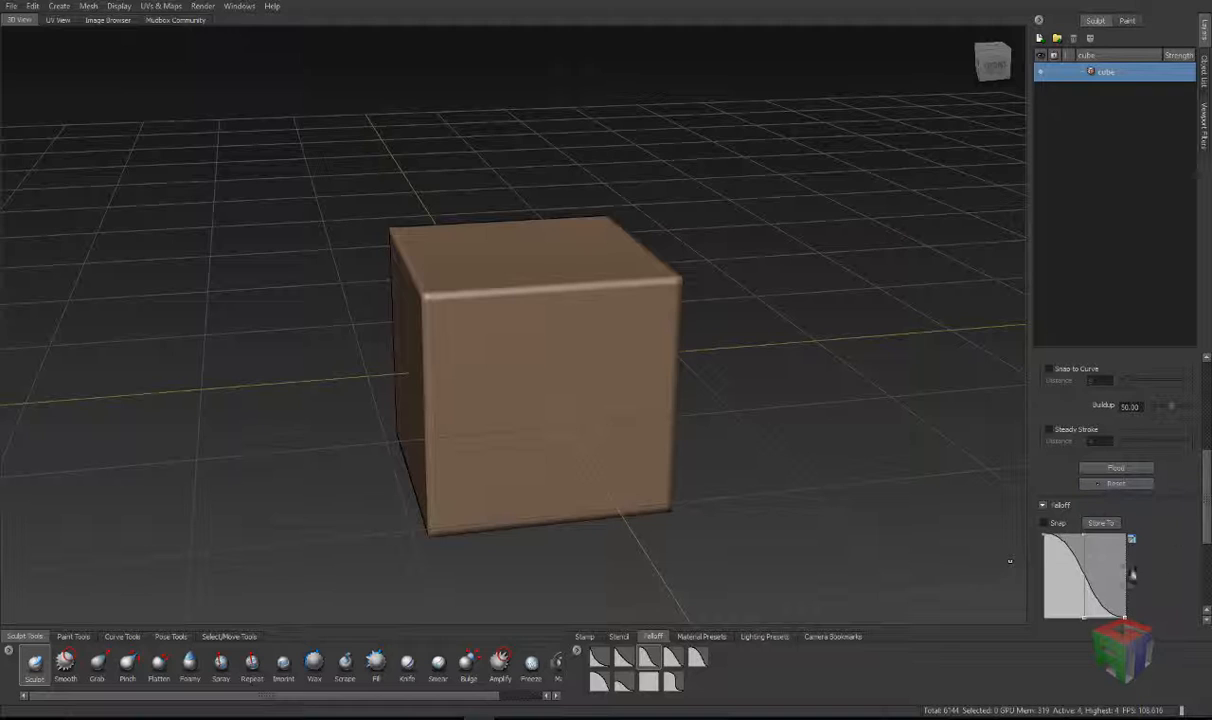
left_click(1045, 523)
Step: Turn on Remember Size for the Sculpt tool, switch to the Pinch brush and return to the Sculpt brush
left_click_drag(1208, 488, 1200, 569)
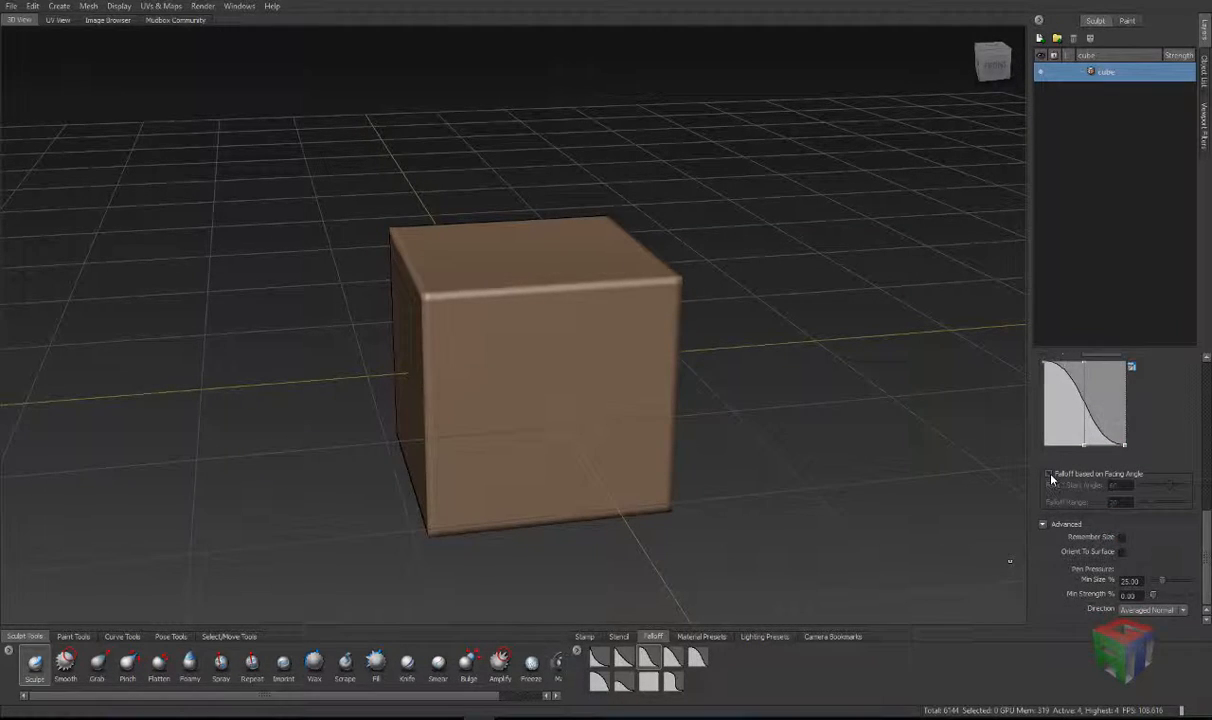
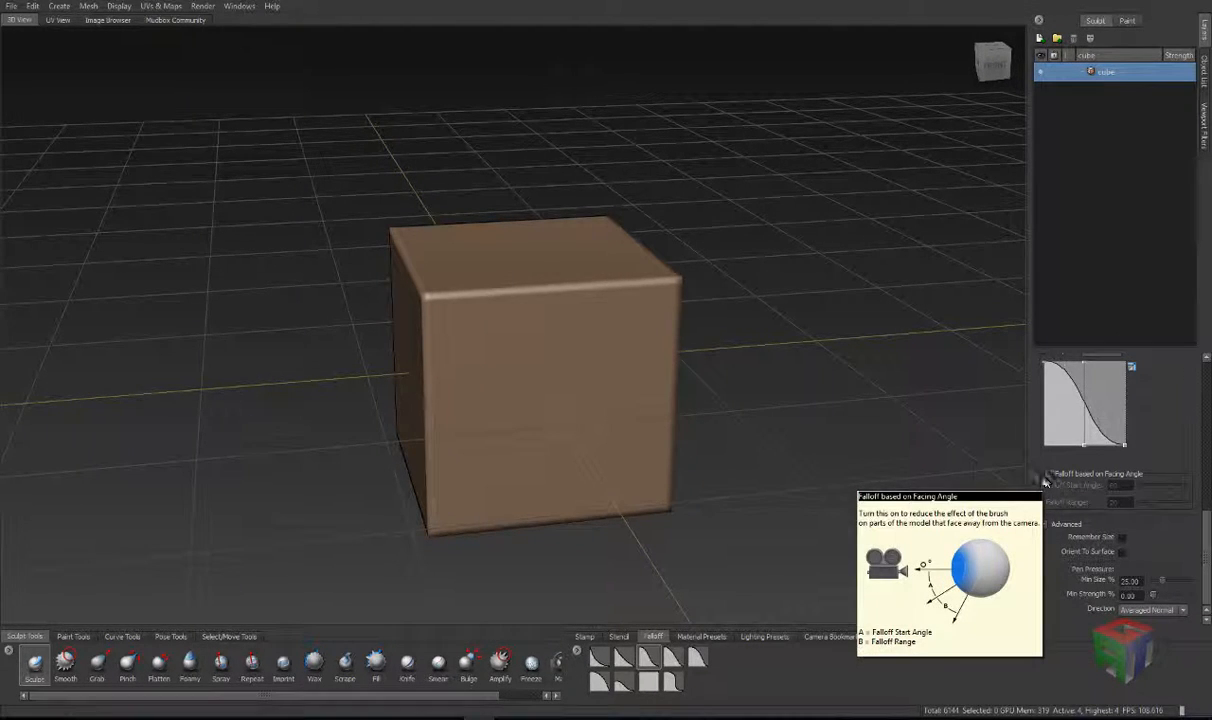
left_click(1121, 538)
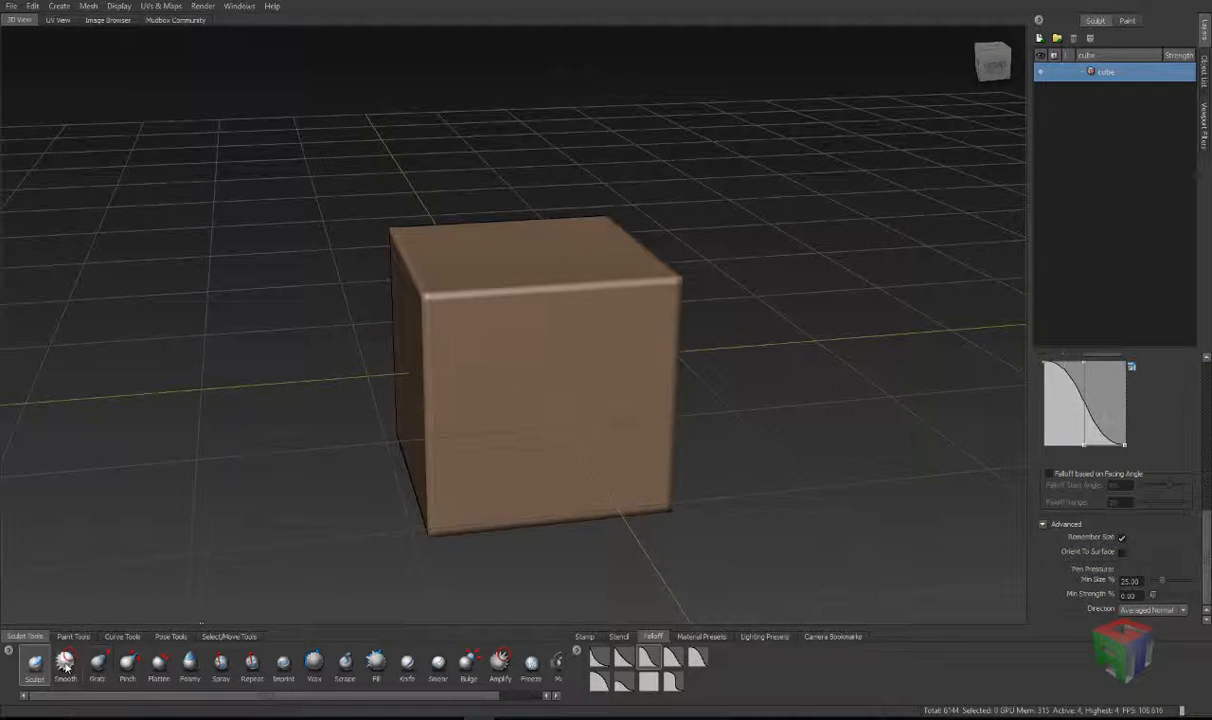
left_click(128, 662)
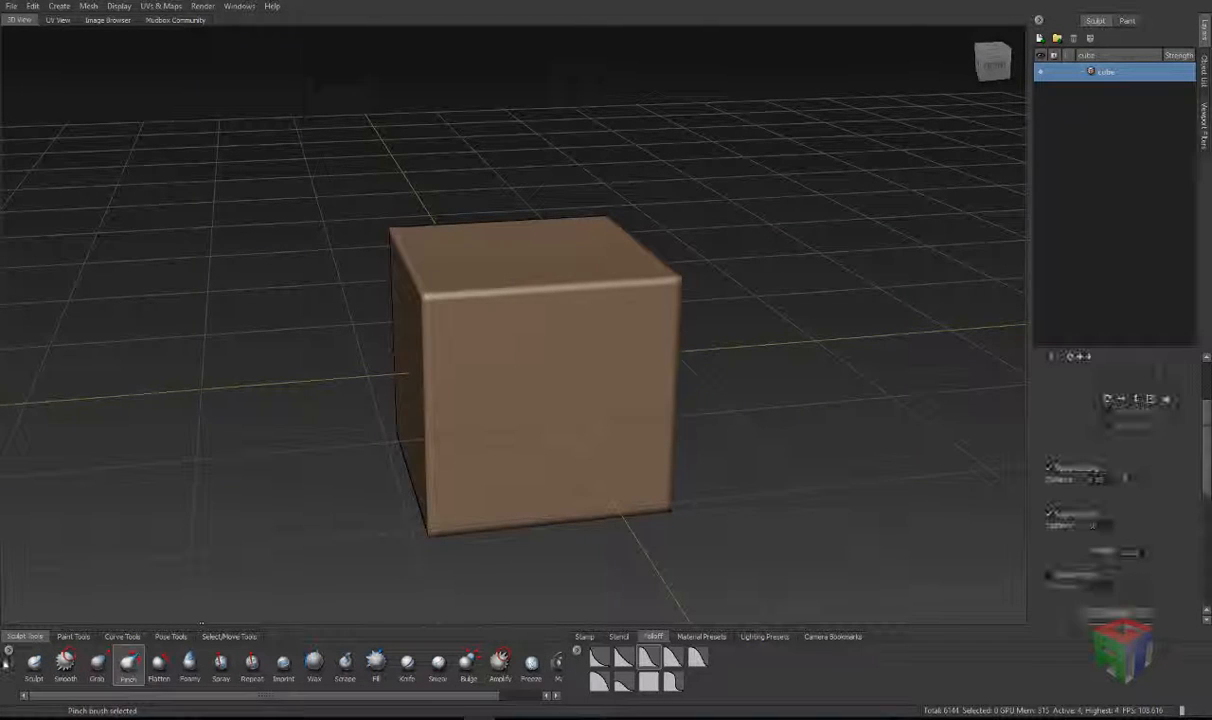
left_click(28, 664)
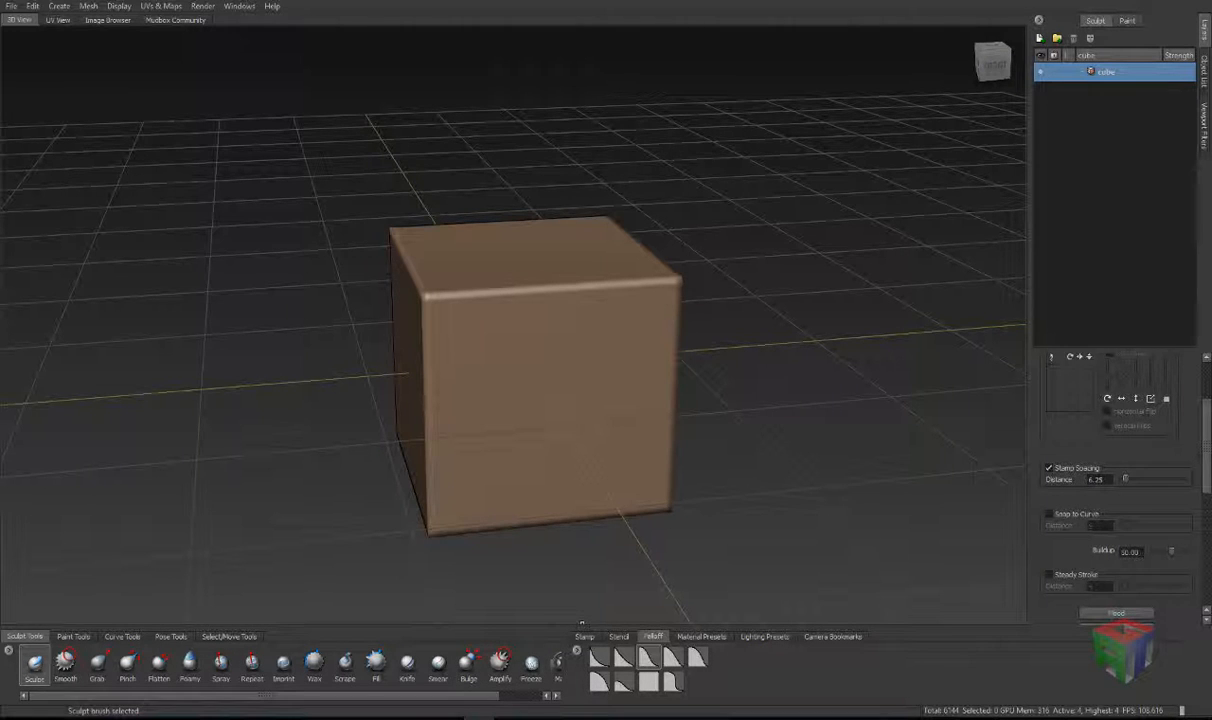
Step: Test two vertical Sculpt strokes over the cube's upper front edge while toggling Orient To Surface, undo the strokes and turn the option off
left_click_drag(1205, 454, 1207, 572)
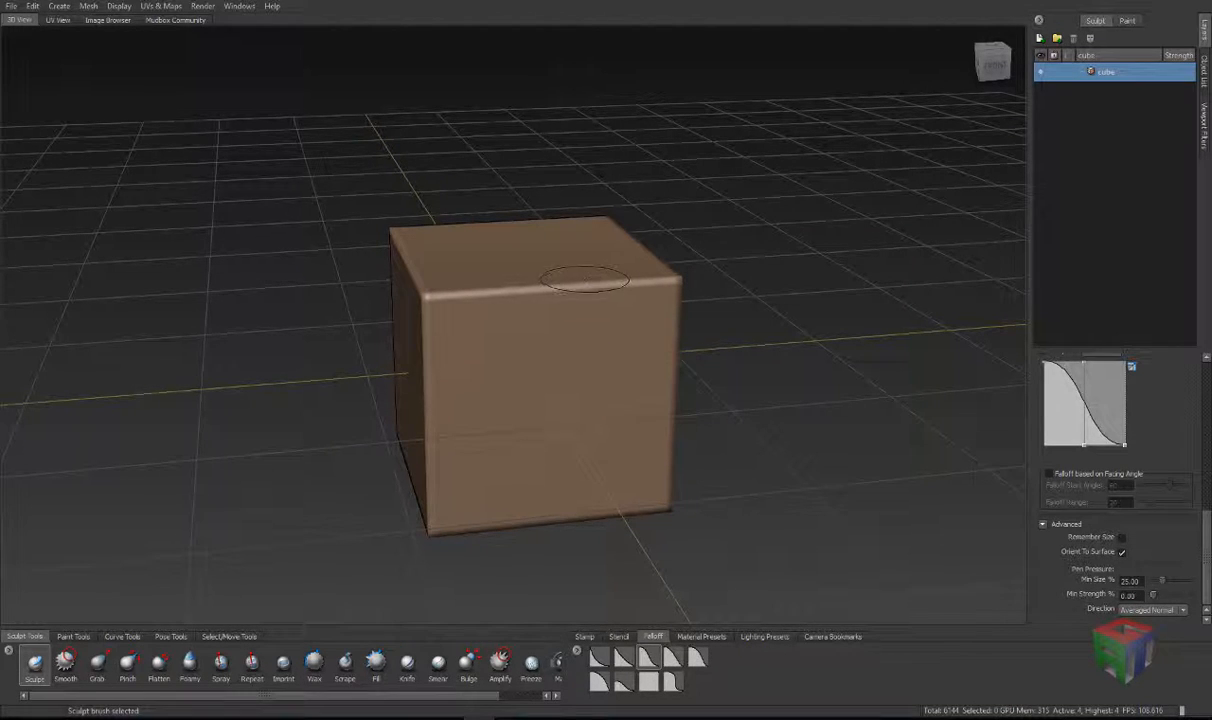
left_click_drag(578, 455, 557, 262)
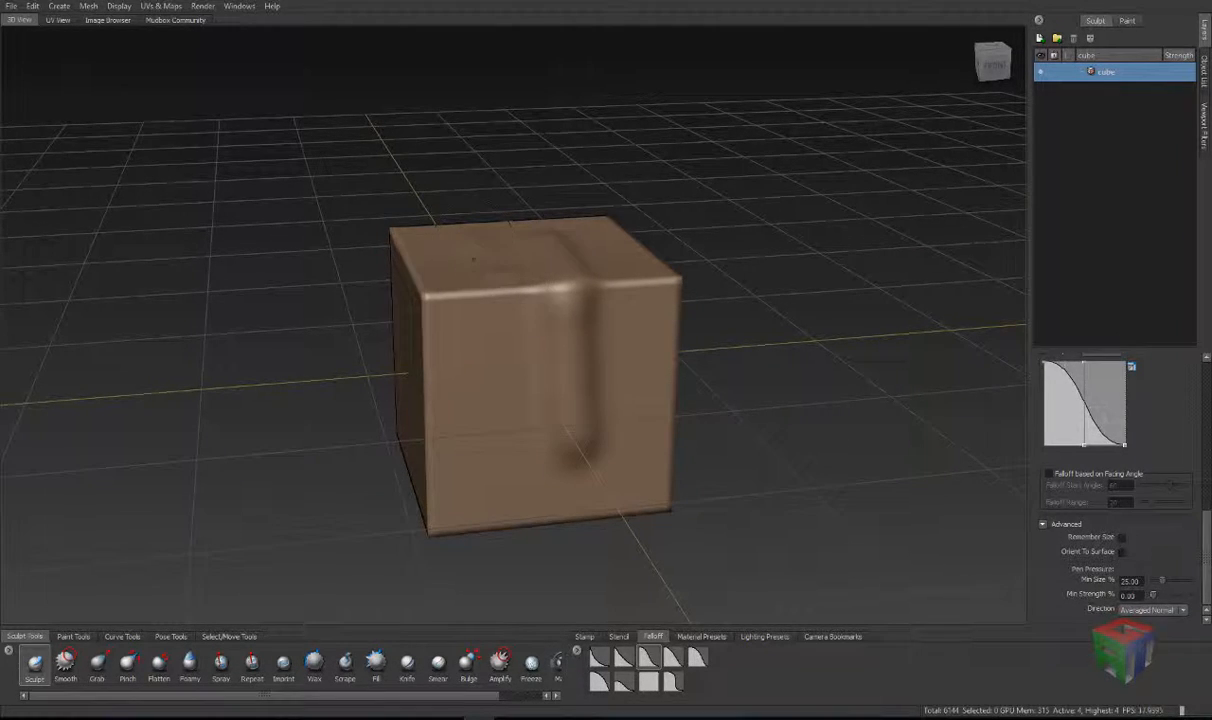
left_click_drag(455, 272, 465, 460)
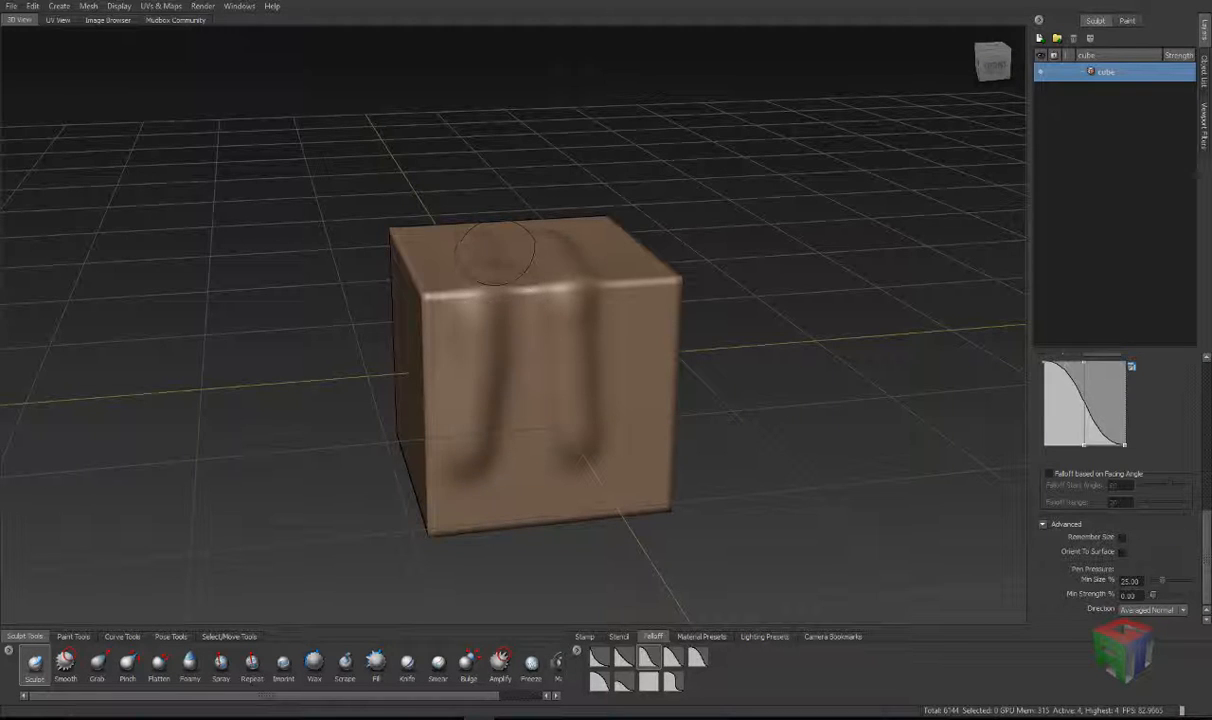
left_click(1122, 553)
key("ctrl+z")
key("ctrl+z")
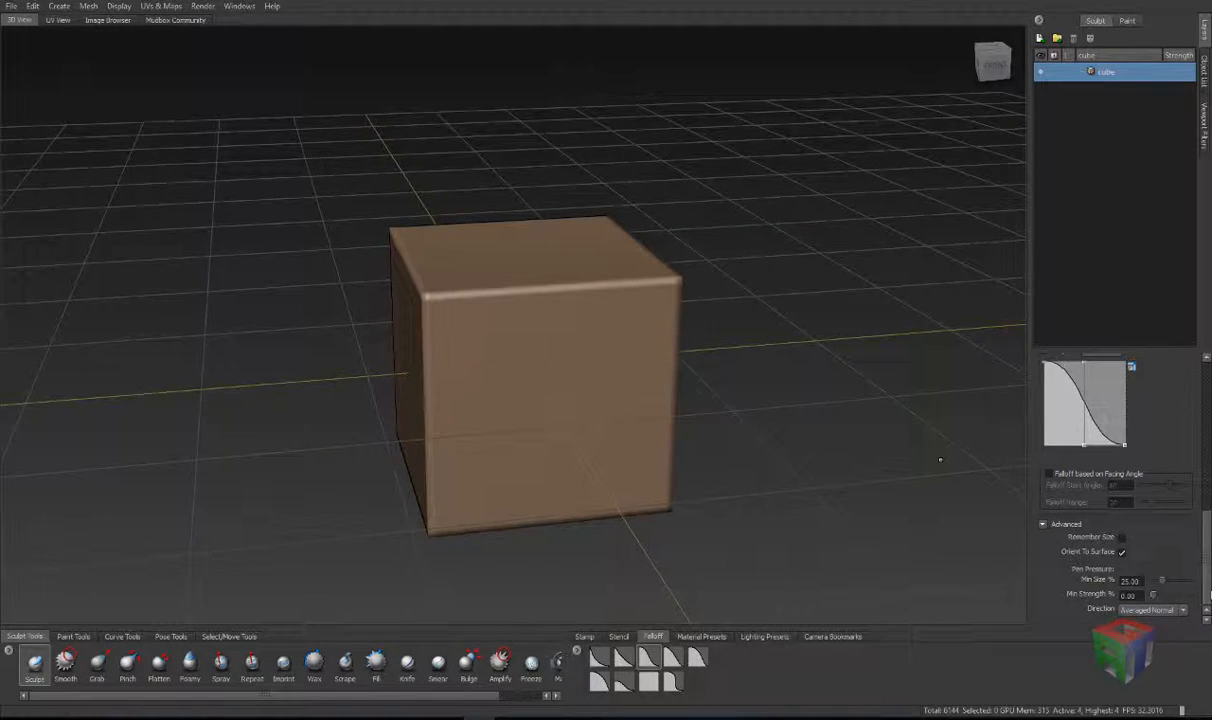
left_click(1122, 552)
Step: Review the pen pressure settings and the available Direction options, keeping Averaged Normal
double_click(1138, 580)
left_click(1185, 610)
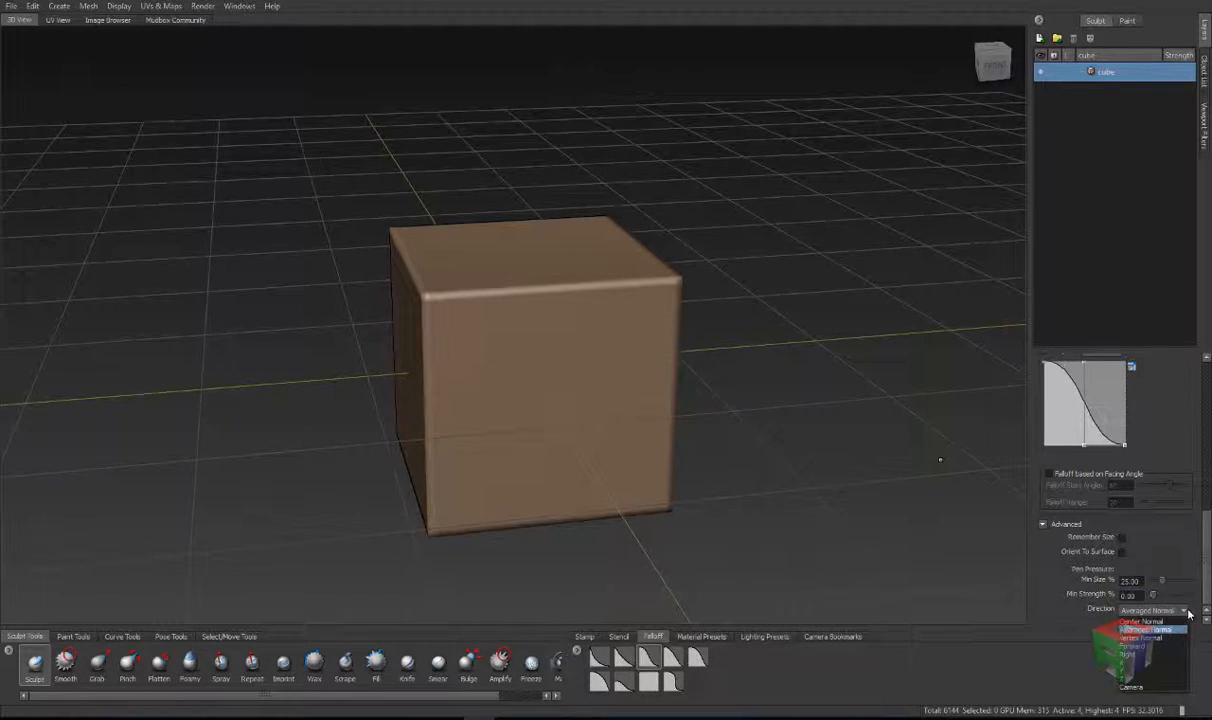
left_click(1105, 629)
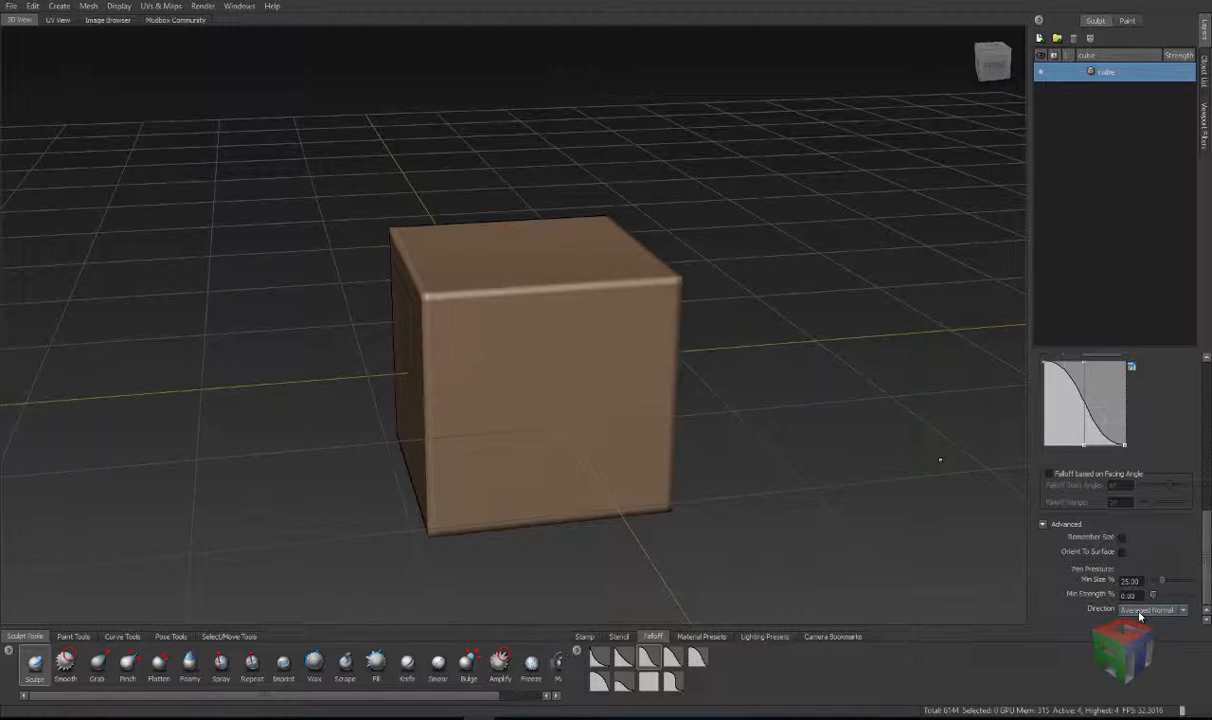
left_click(1139, 612)
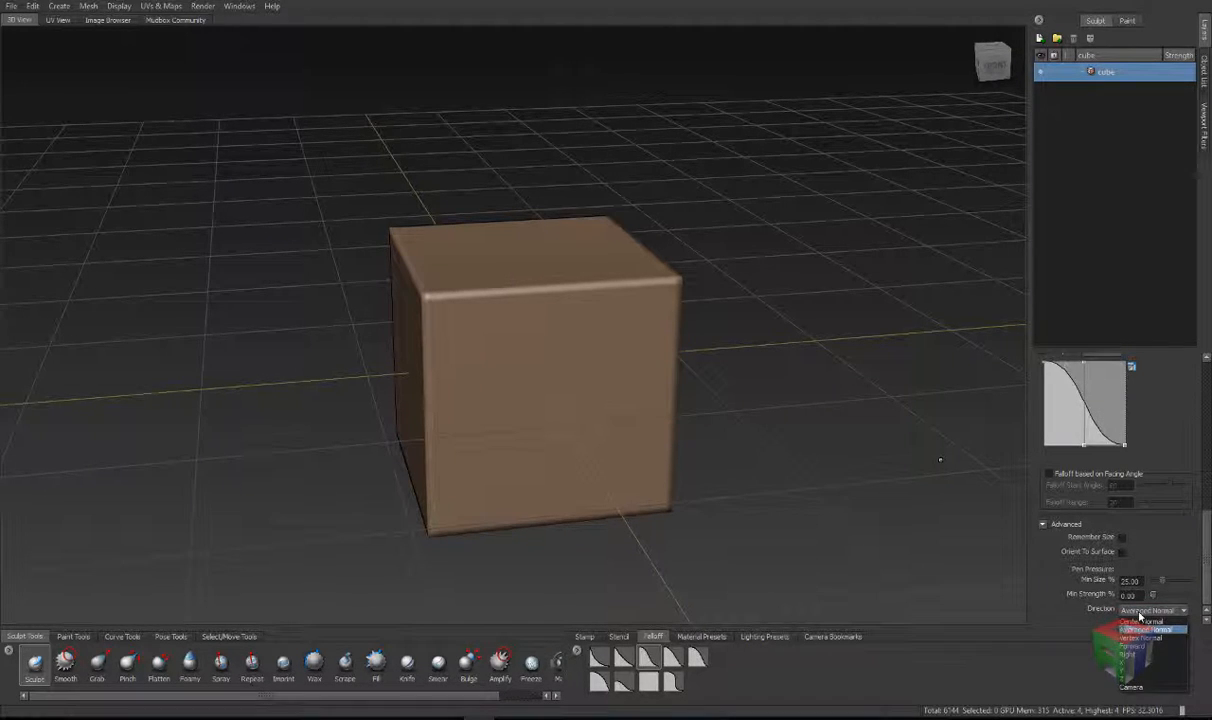
left_click(1142, 628)
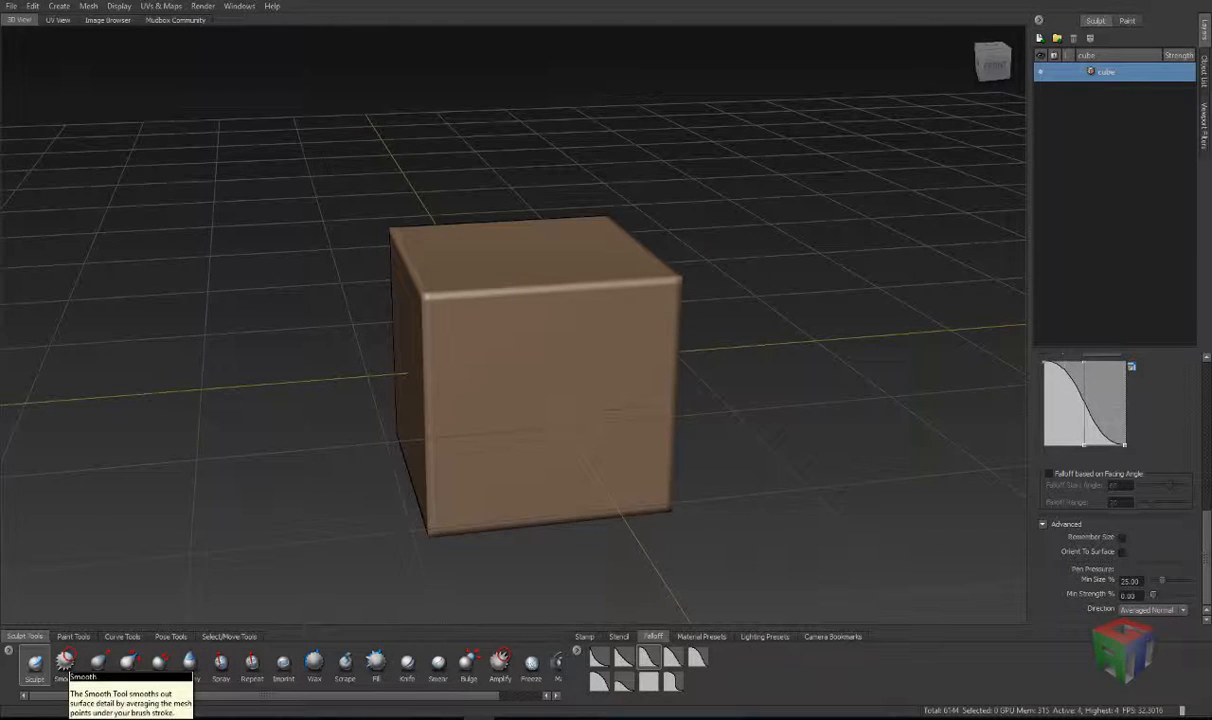
Step: Sculpt a curved diagonal ridge on the cube's front face, then try softening it with the Smooth tool and undo the smoothing
left_click_drag(596, 336, 490, 482)
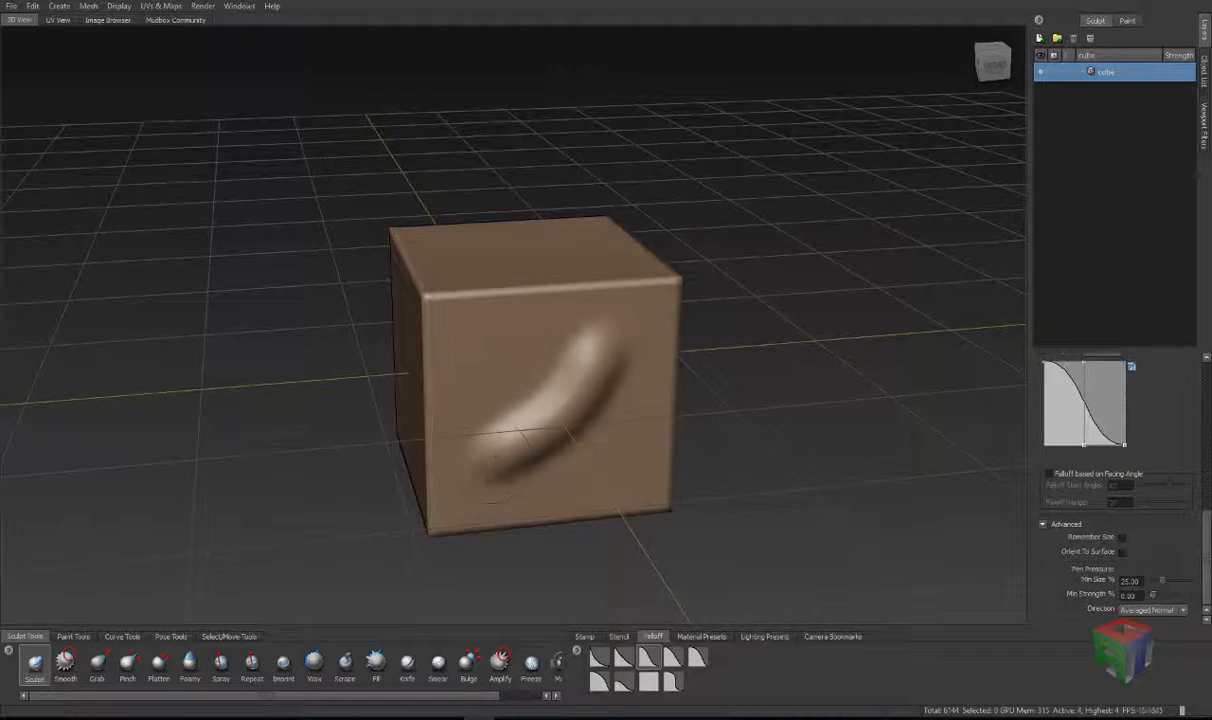
left_click(65, 664)
mouse_move(628, 372)
left_mouse_down()
mouse_move(572, 345)
mouse_move(495, 398)
mouse_move(513, 441)
mouse_move(578, 405)
left_mouse_up()
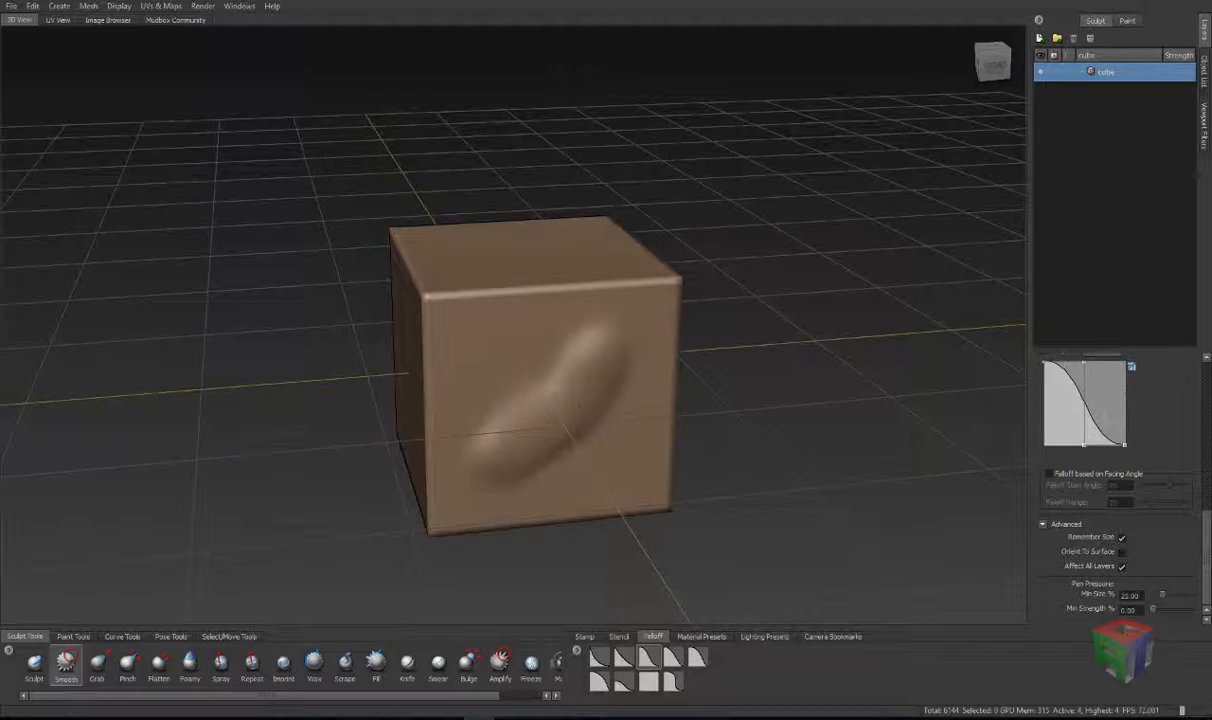
left_click_drag(590, 345, 513, 430)
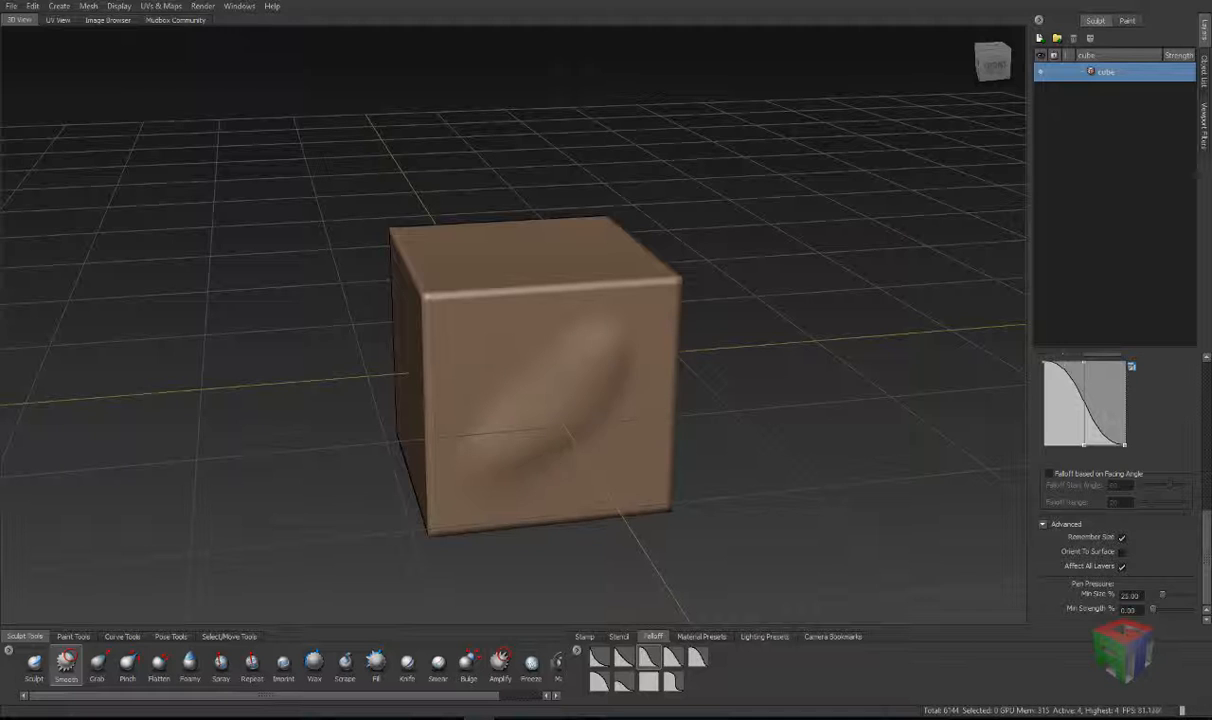
key("ctrl+z")
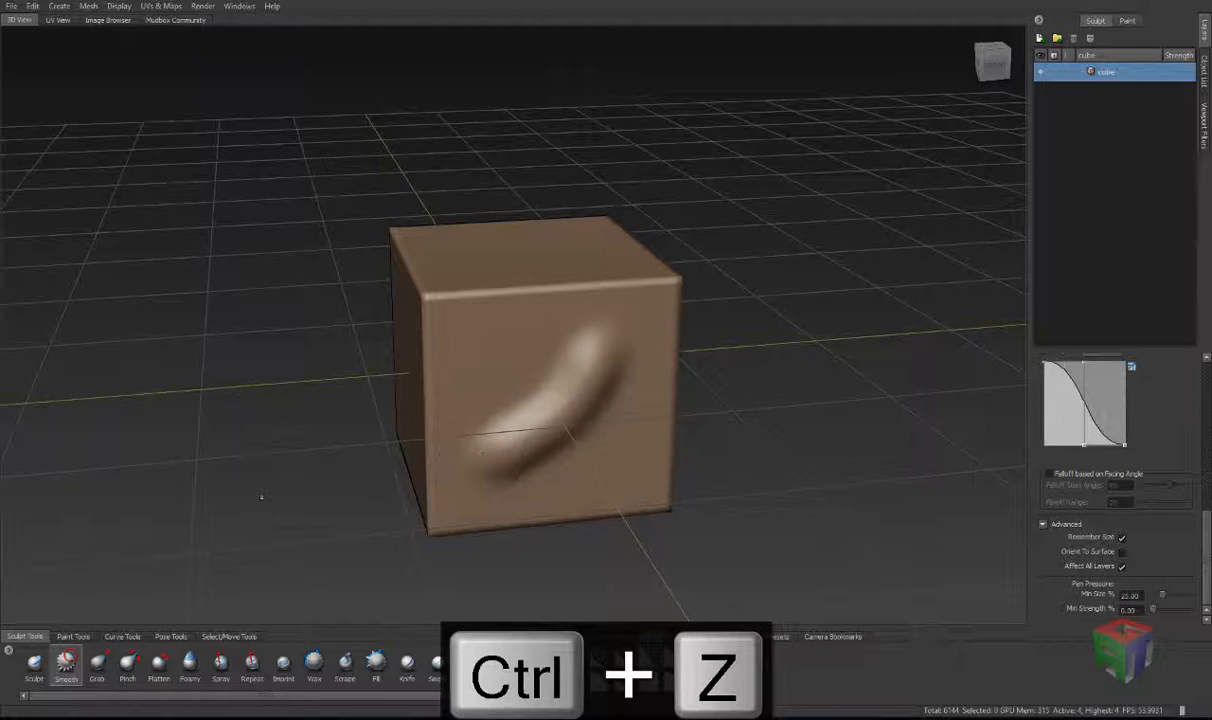
Step: Try temporary smoothing on the ridge while the Sculpt tool is active, then undo it
left_click(34, 662)
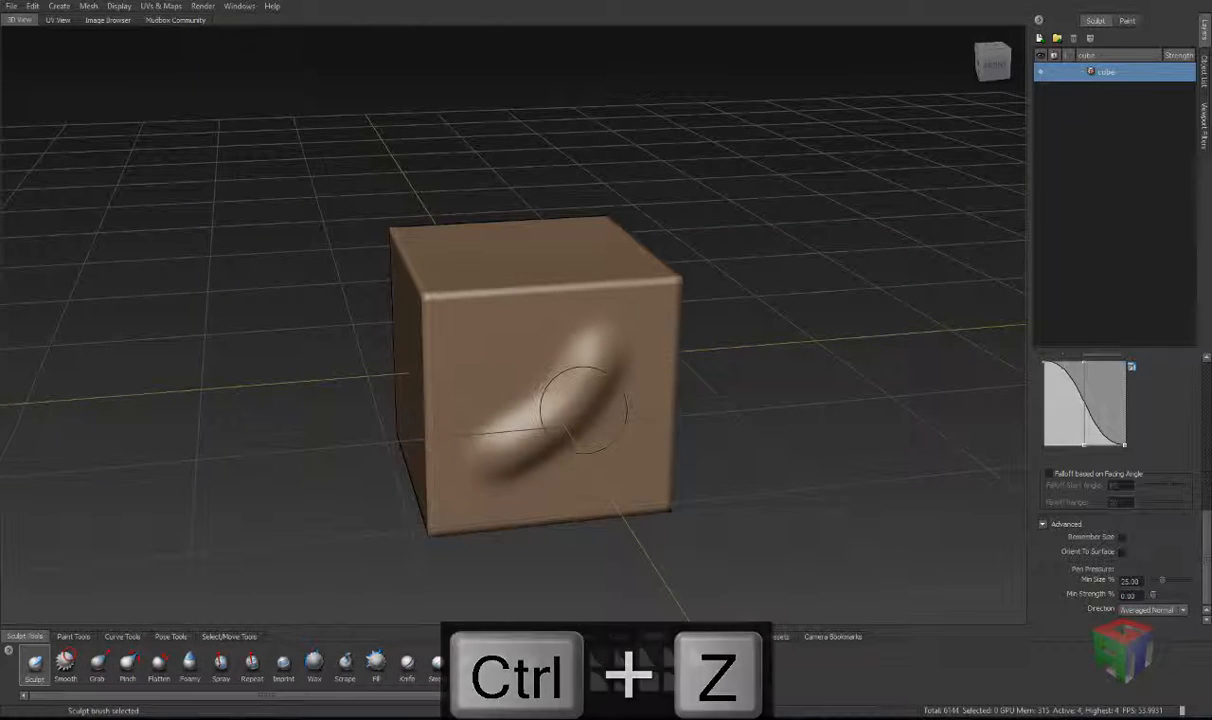
mouse_move(584, 410)
left_mouse_down("shift")
mouse_move(515, 410)
mouse_move(580, 345)
mouse_move(545, 420)
mouse_move(470, 410)
mouse_move(613, 310)
left_mouse_up("shift")
key("ctrl+z")
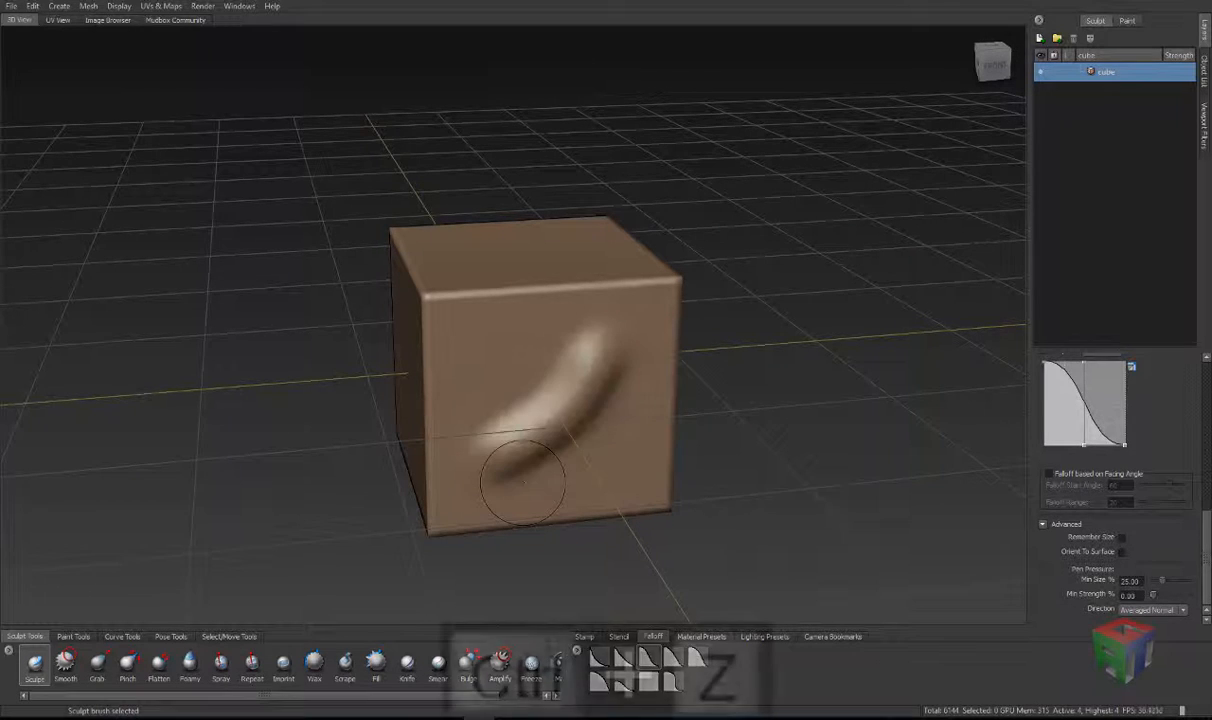
Step: Select the Smooth tool and review its settings, from the Advanced options through falloff and buildup to size and strength
left_click(65, 662)
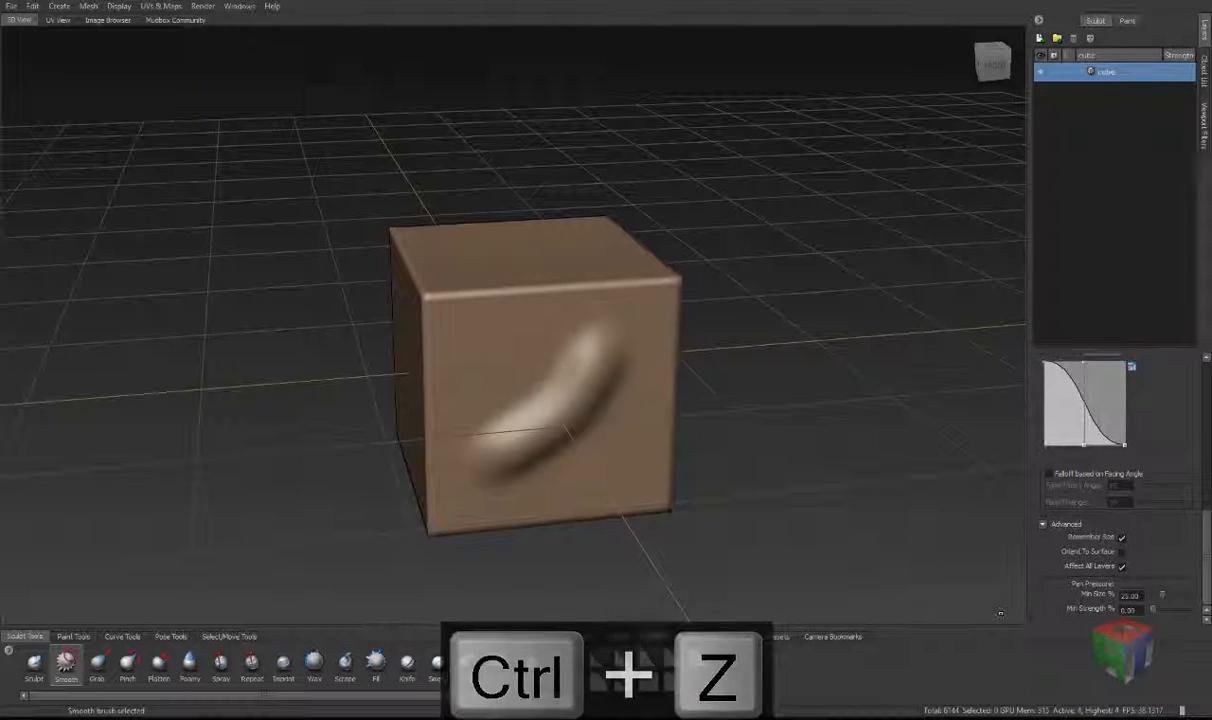
scroll(1115, 470, "up", 4)
scroll(1115, 470, "up", 5)
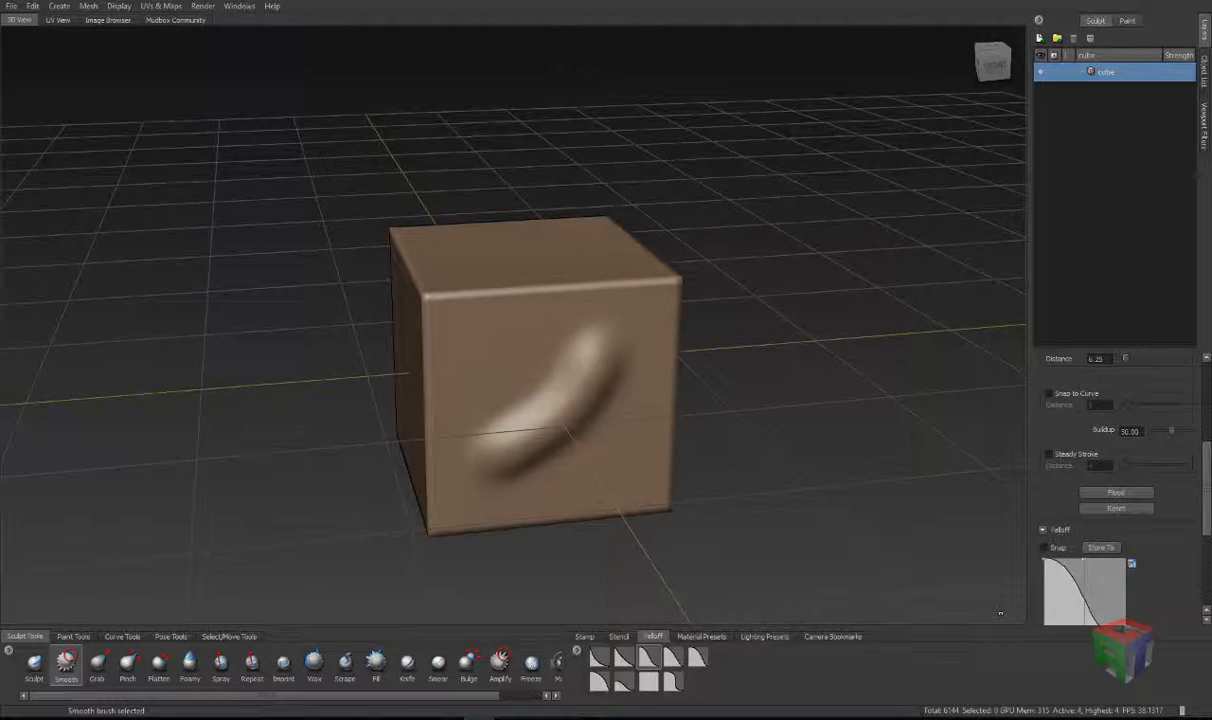
scroll(1173, 384, "up", 1)
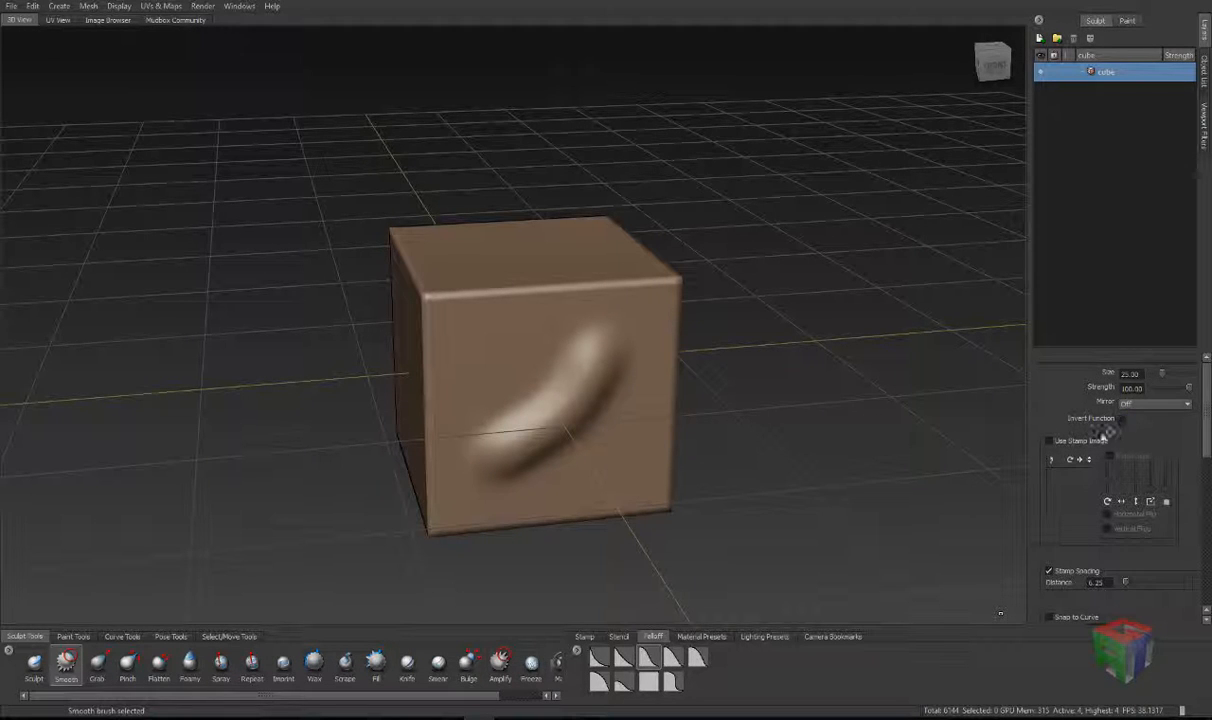
Step: Select the Grab tool, pull up the cube's upper front edge near the corner and undo the pull
left_click(98, 664)
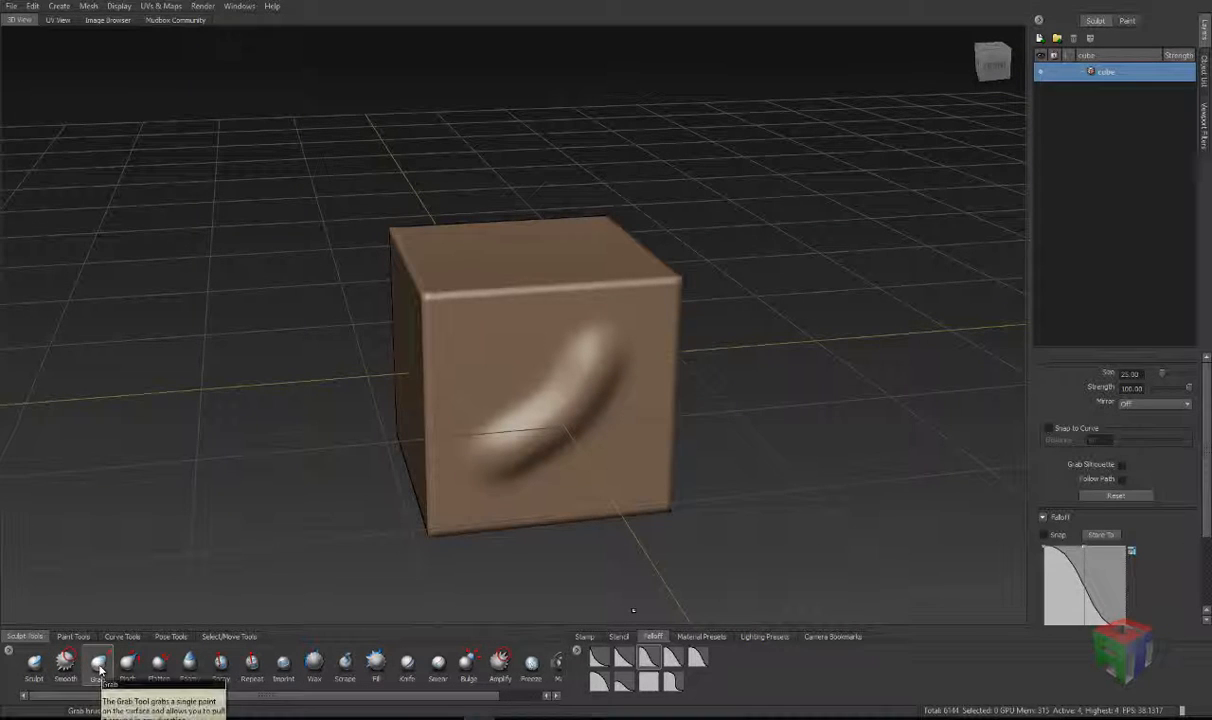
mouse_move(593, 330)
left_mouse_down("alt")
mouse_move(590, 318)
mouse_move(568, 362)
left_mouse_up("alt")
left_click_drag(638, 297, 632, 281)
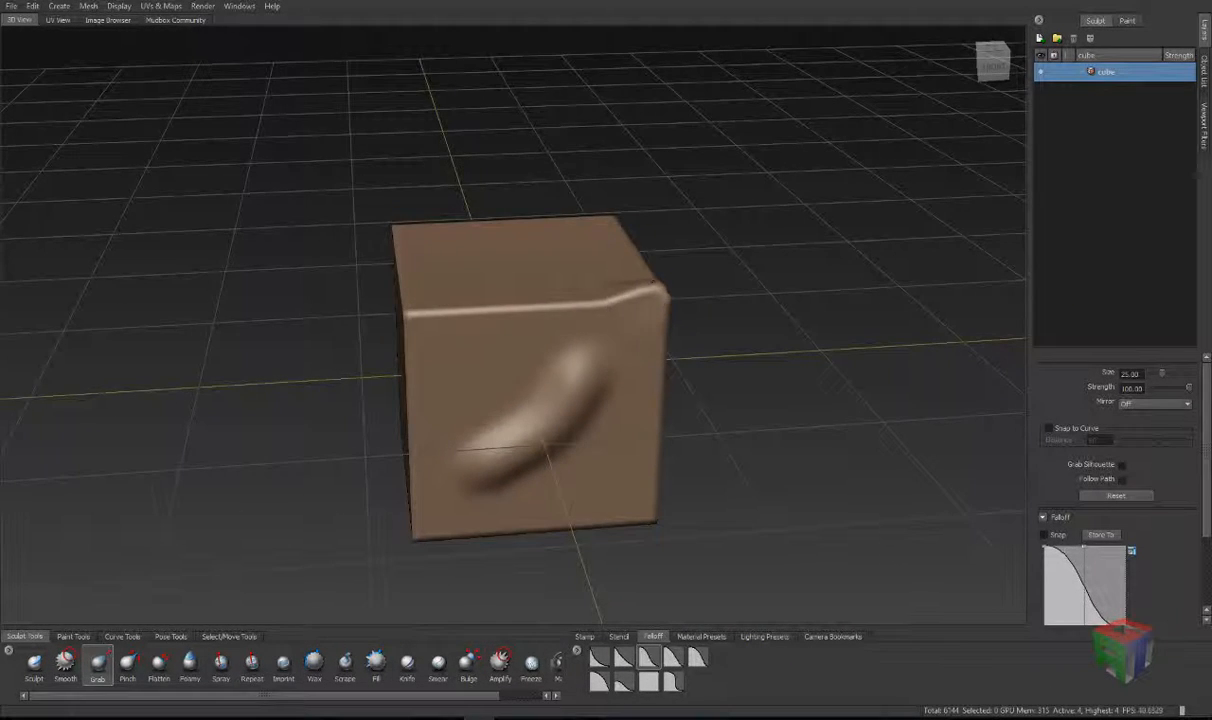
key("ctrl+z")
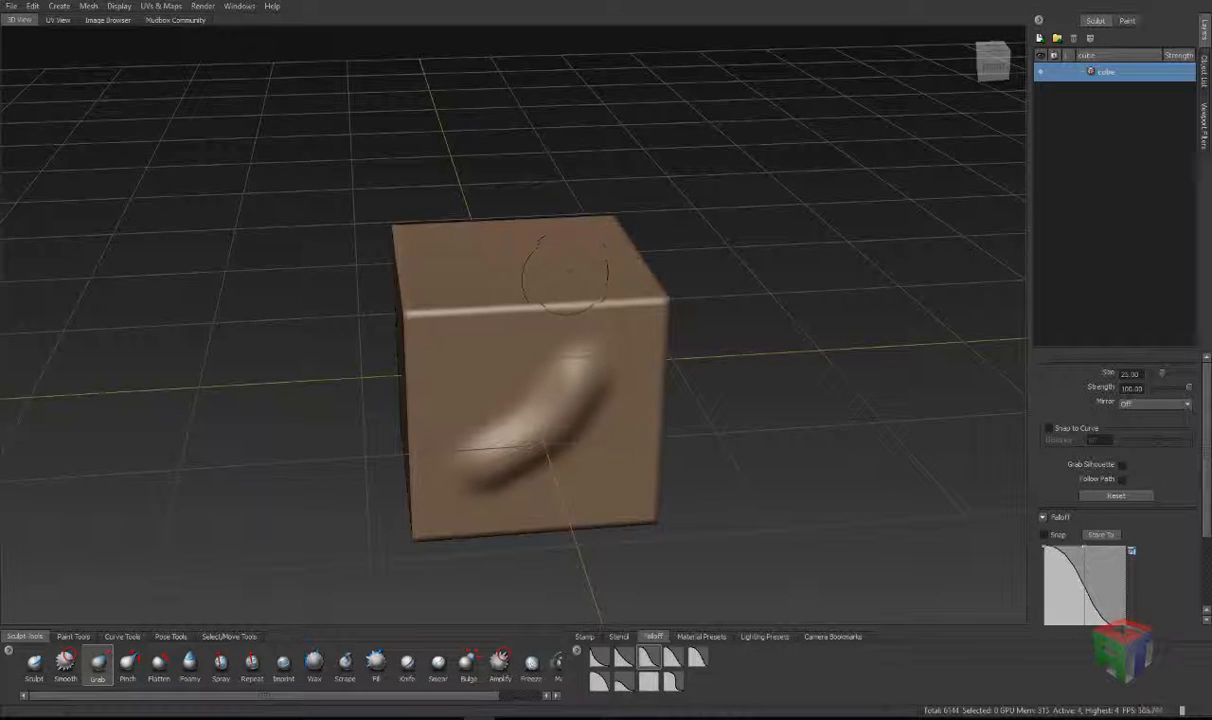
Step: Enlarge the Grab brush to about 37, then try pulling the cube's upper edge and undo it
key("b")
mouse_move(586, 318)
left_mouse_down()
mouse_move(676, 311)
mouse_move(676, 292)
left_mouse_up()
key("ctrl+z")
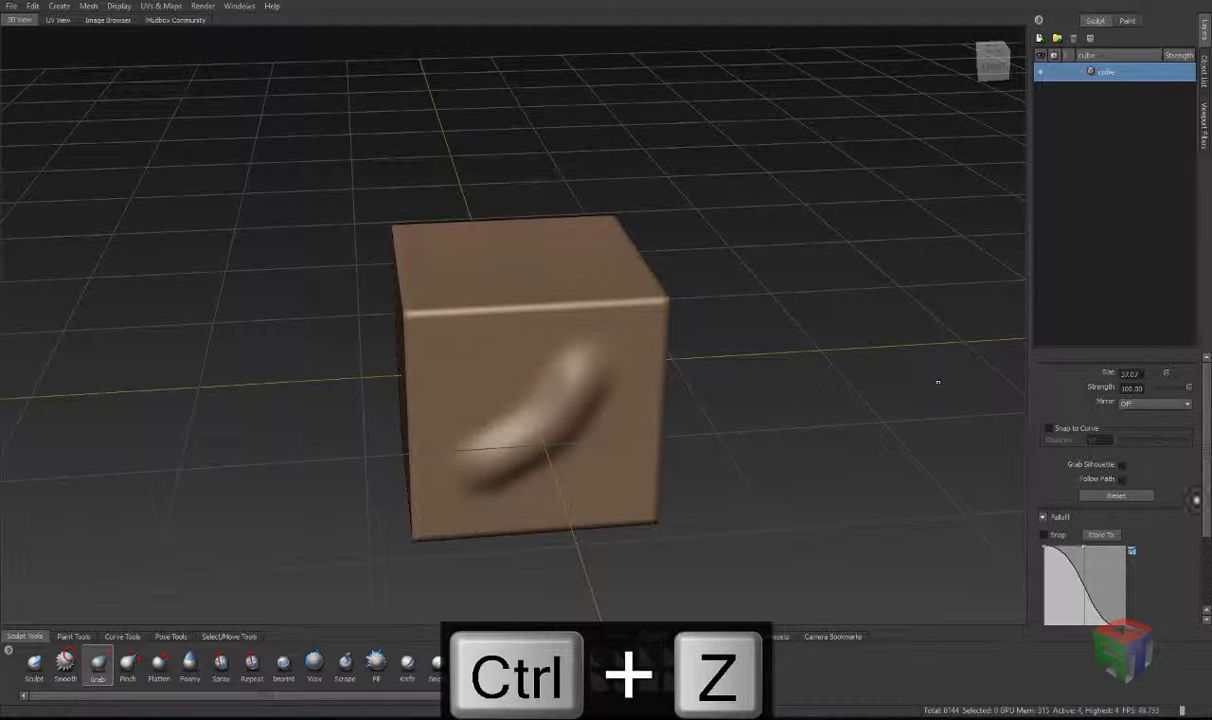
Step: Review the Grab tool's settings, turn on Grab Silhouette, test a pull on the cube's upper front corner and undo it
scroll(1206, 479, "down", 3)
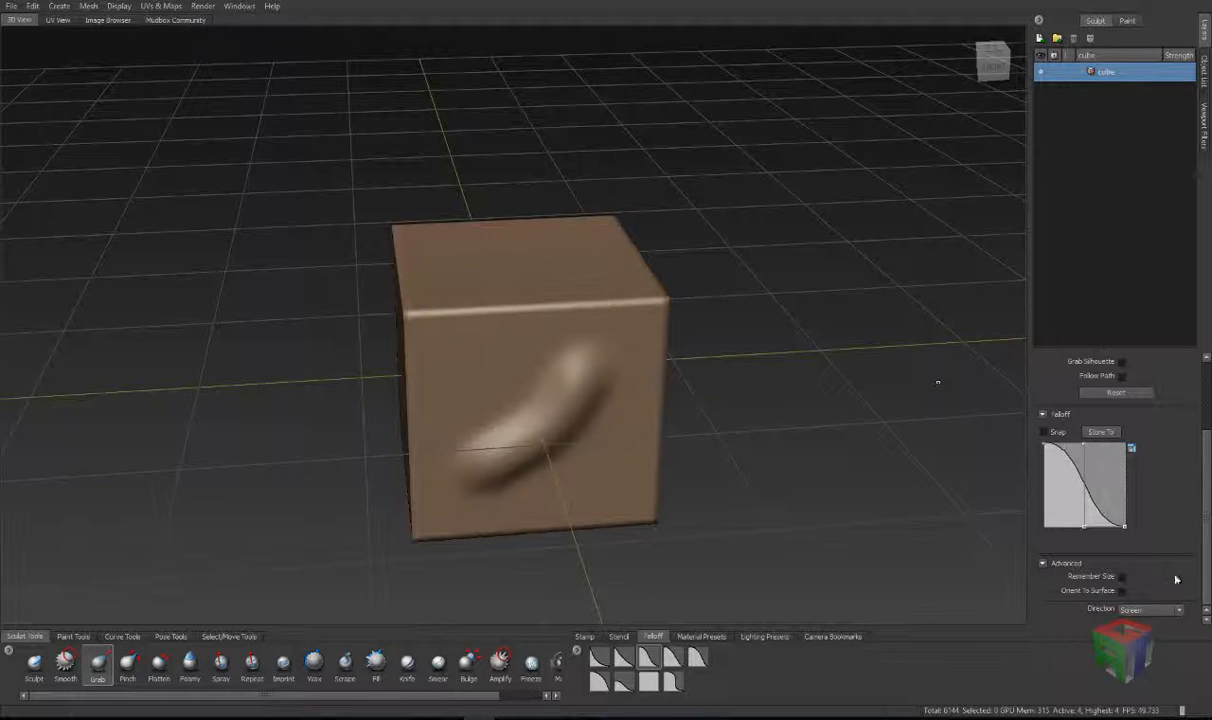
scroll(1104, 481, "up", 3)
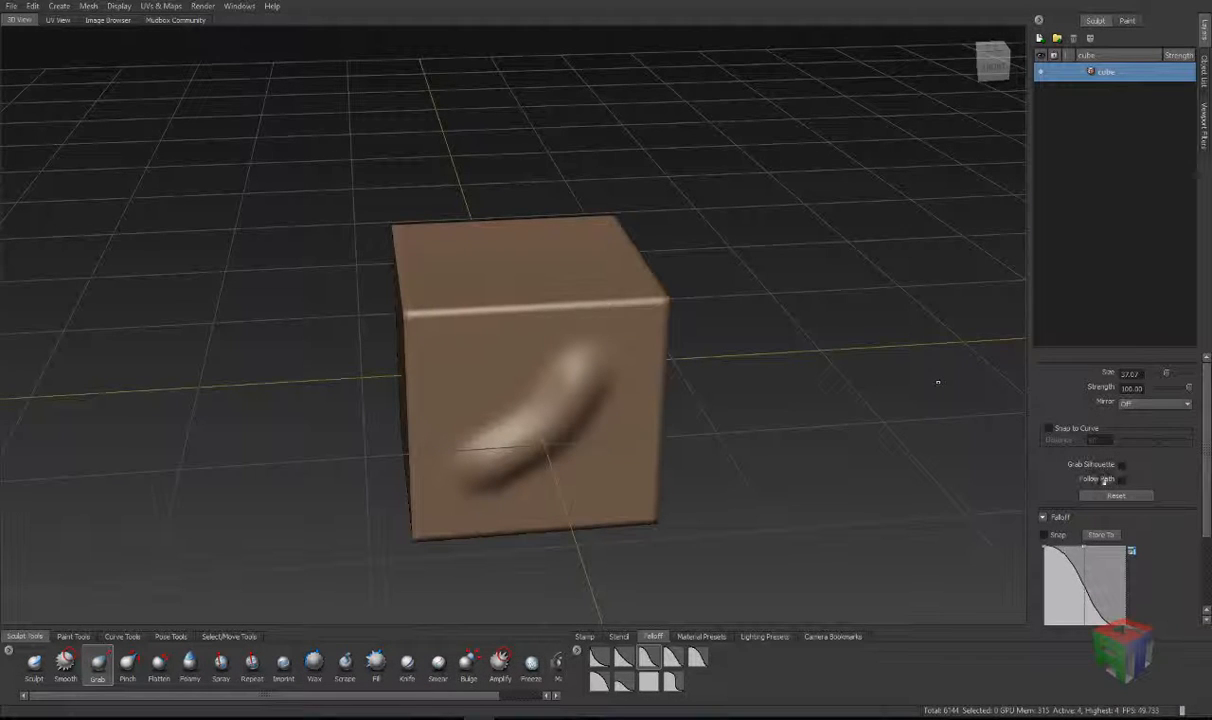
left_click(1121, 465)
left_click_drag(634, 310, 658, 291)
key("ctrl+z")
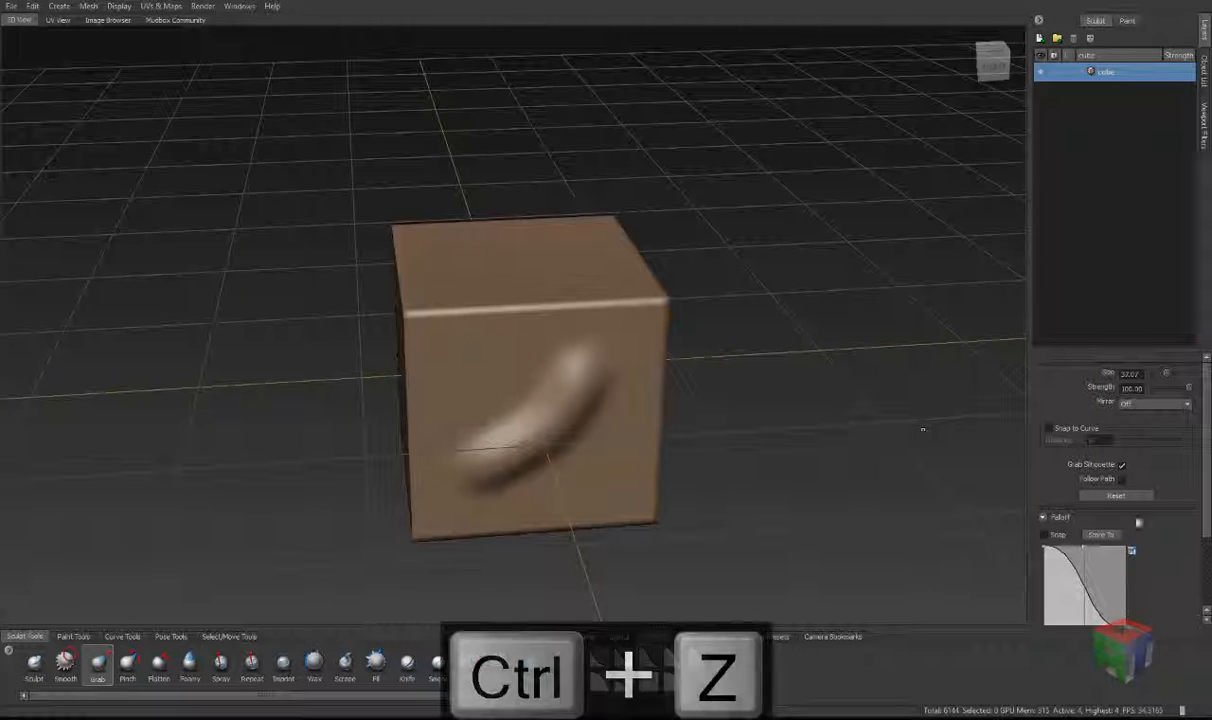
Step: Compare Grab pulls on the cube's upper corner and edges with Grab Silhouette off and on, undoing each pull
left_click(1122, 465)
left_click_drag(923, 429, 817, 352, "alt")
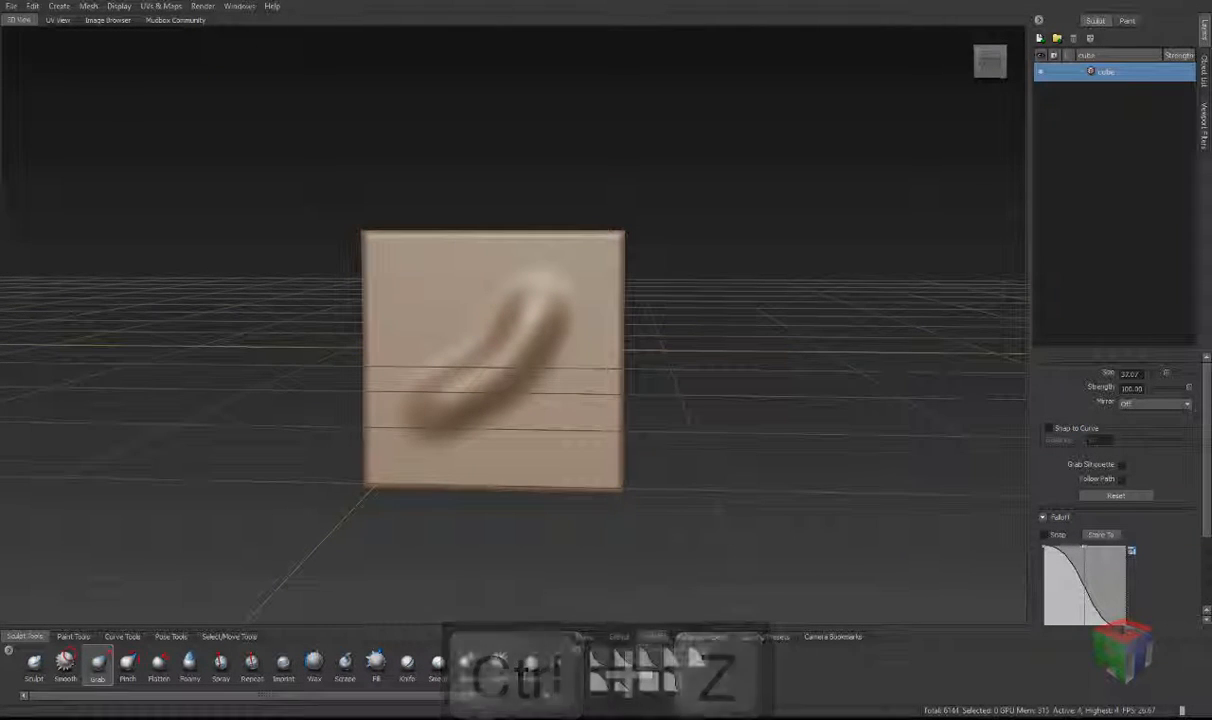
mouse_move(606, 248)
left_mouse_down()
mouse_move(633, 226)
mouse_move(638, 308)
left_mouse_up()
key("ctrl+z")
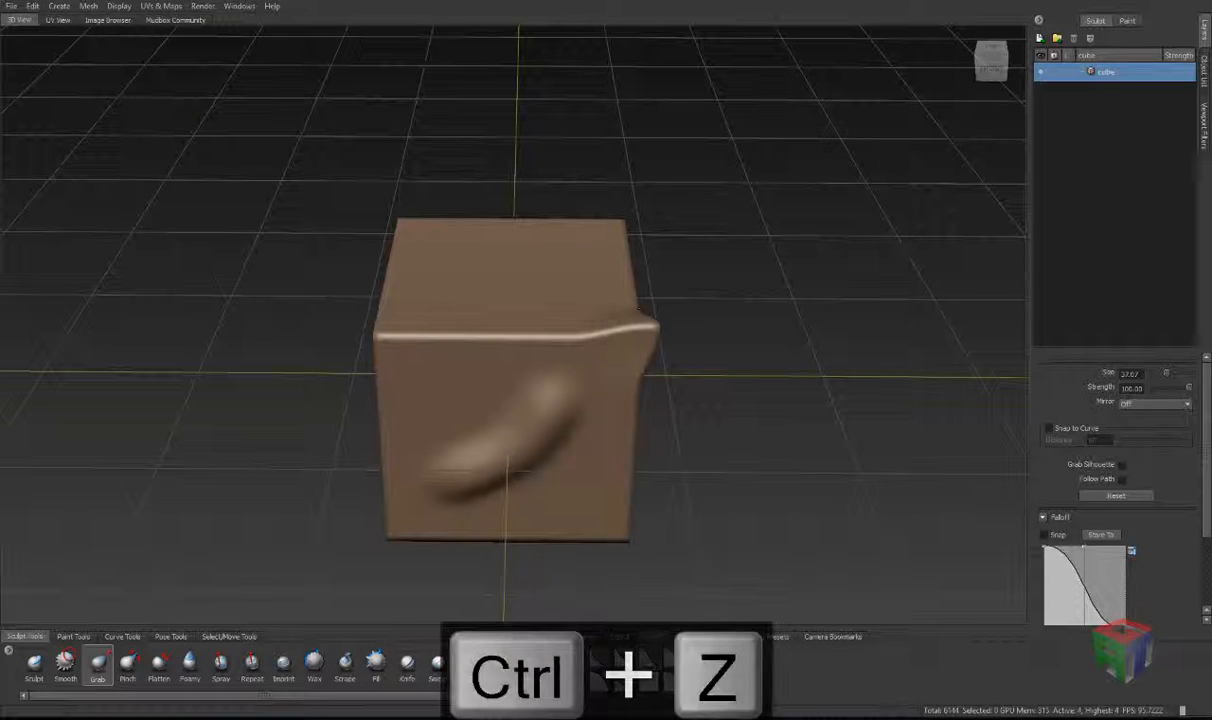
left_click_drag(638, 308, 628, 229, "alt")
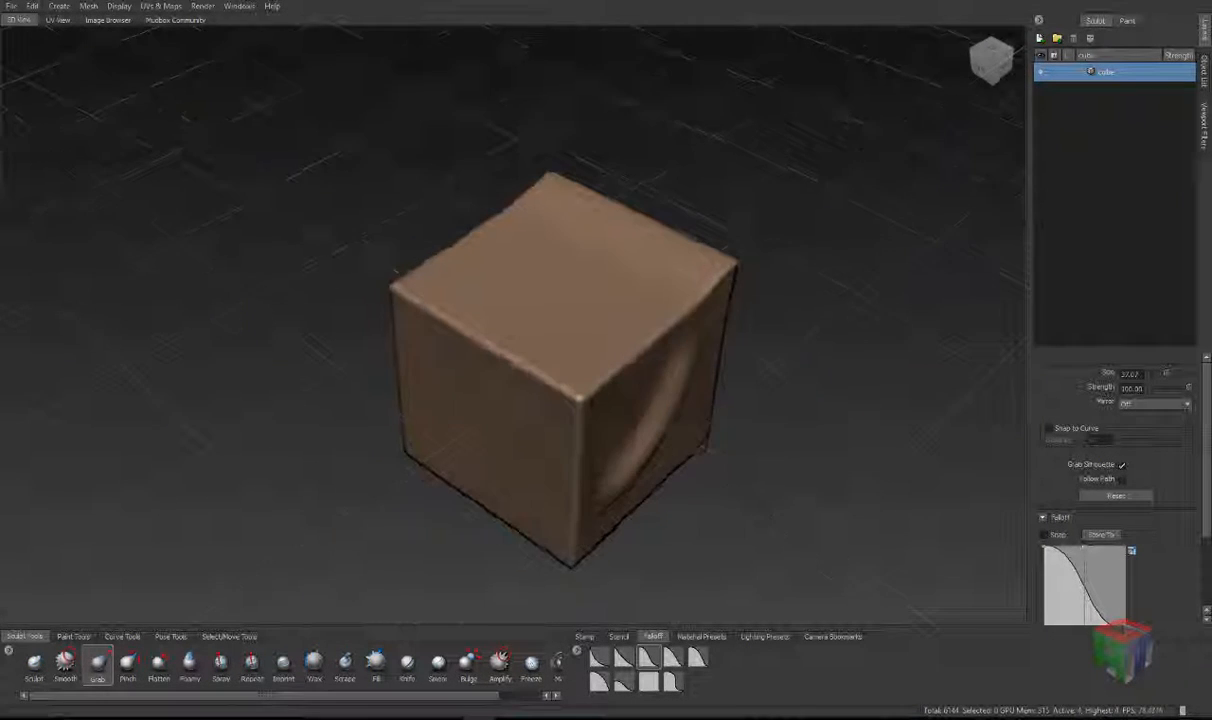
key("ctrl+z")
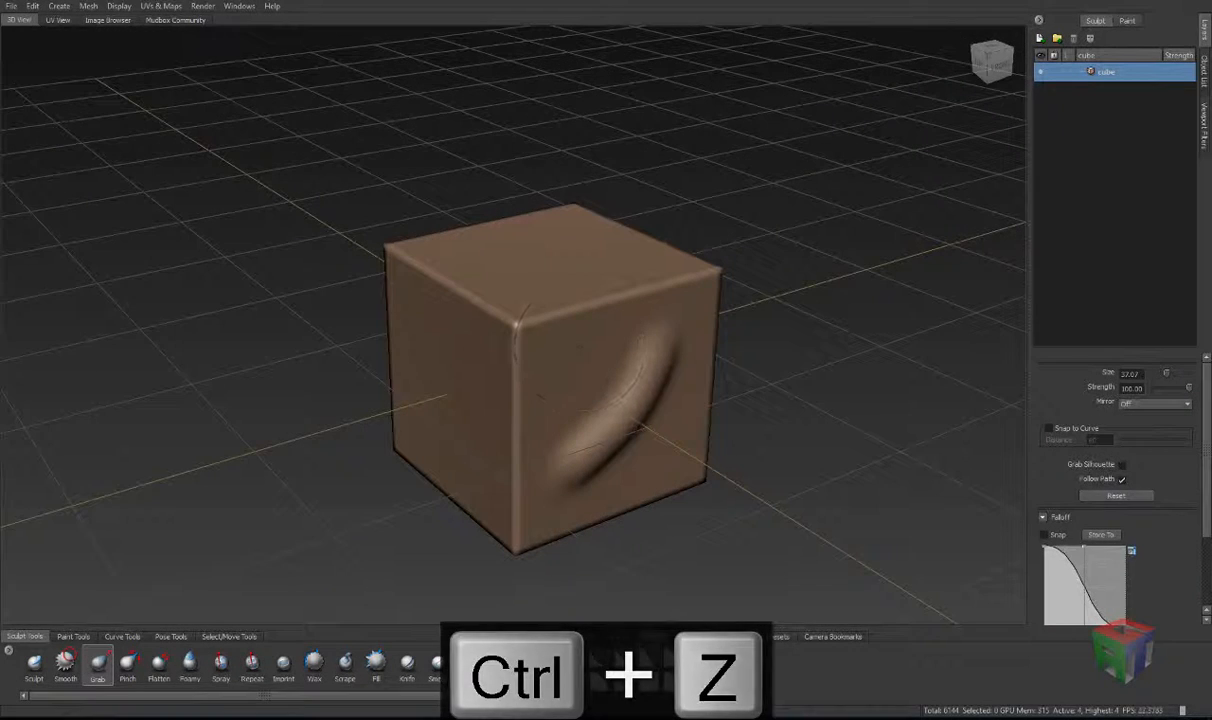
Step: Try a short Grab pull on the cube's upper front edge beside the corner, then undo it
left_click_drag(530, 308, 545, 295)
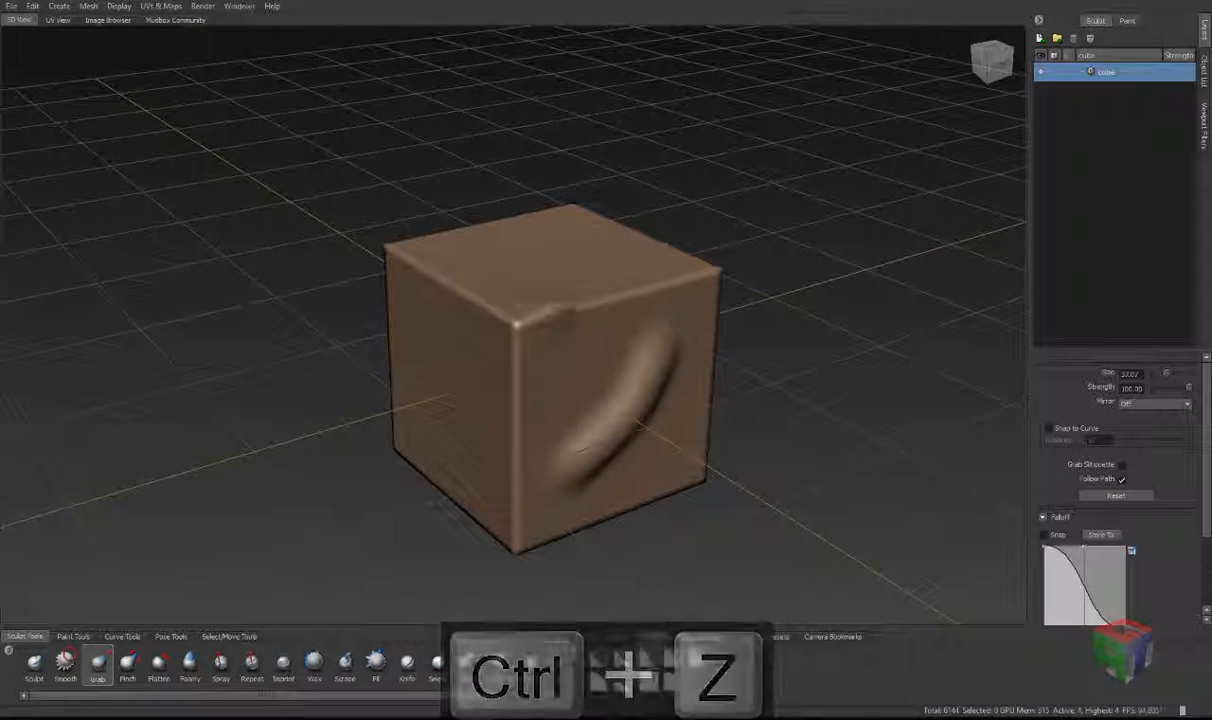
key("ctrl+z")
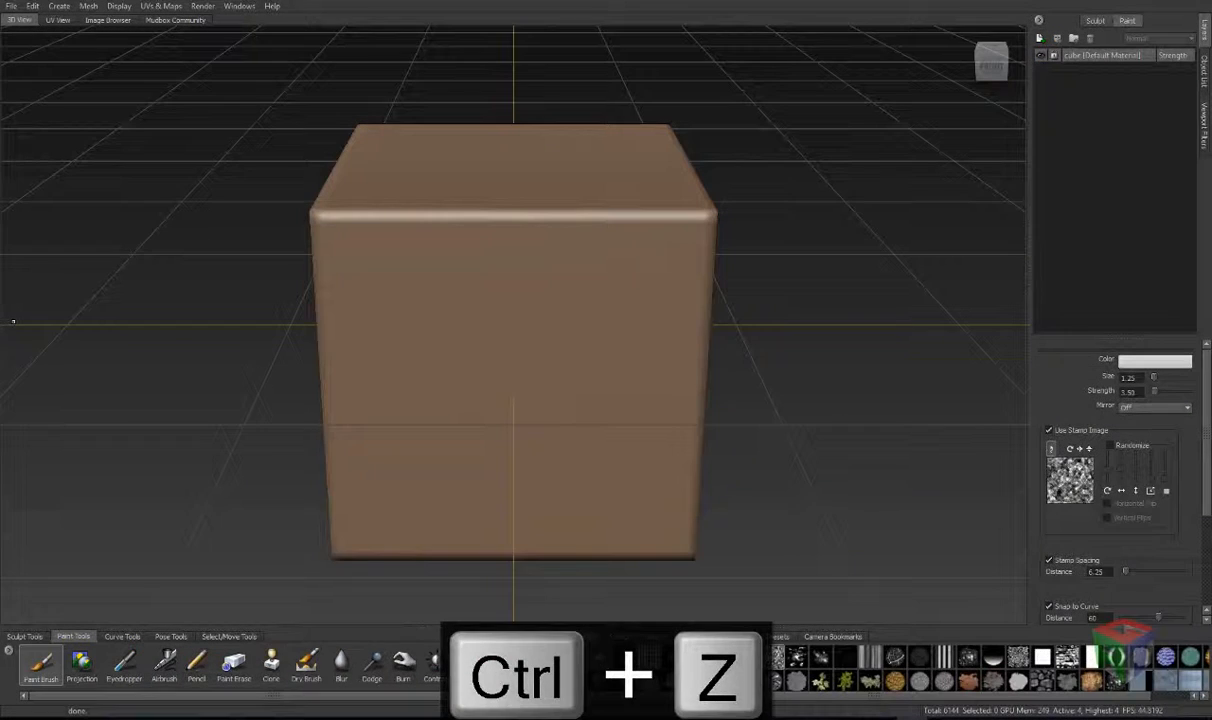
Step: Select the Grab sculpt tool and examine its Falloff and Advanced settings
left_click(24, 636)
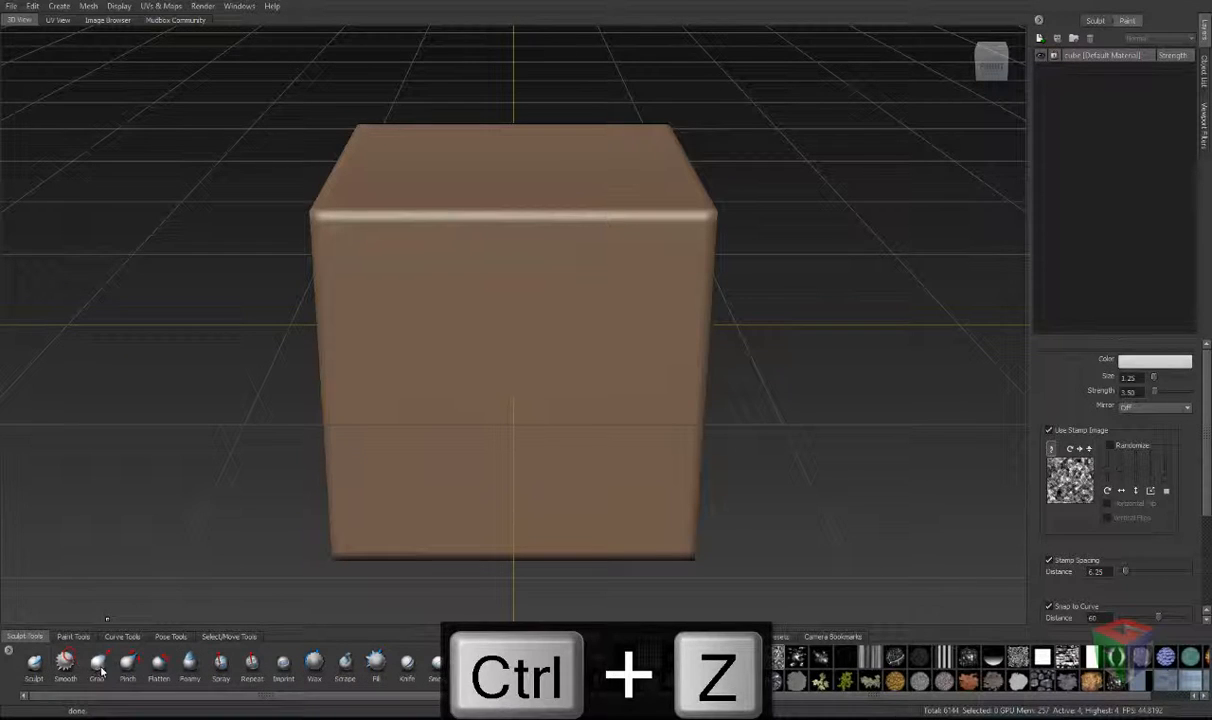
left_click(98, 666)
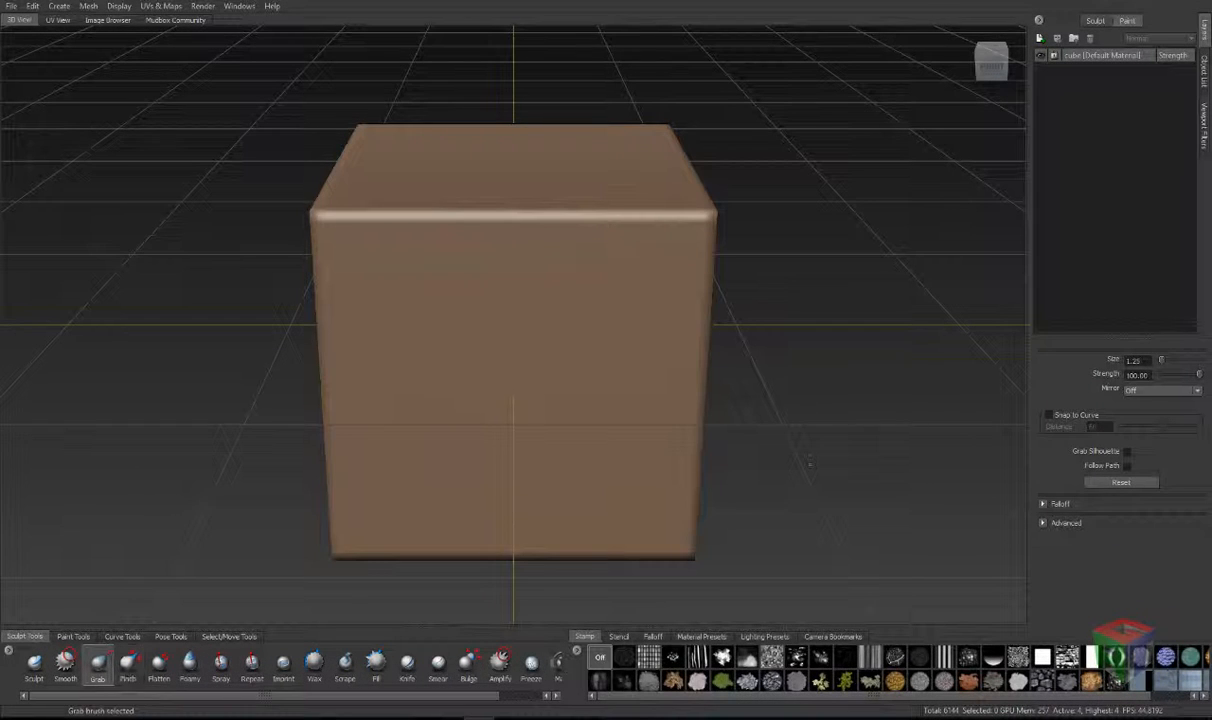
left_click(1045, 504)
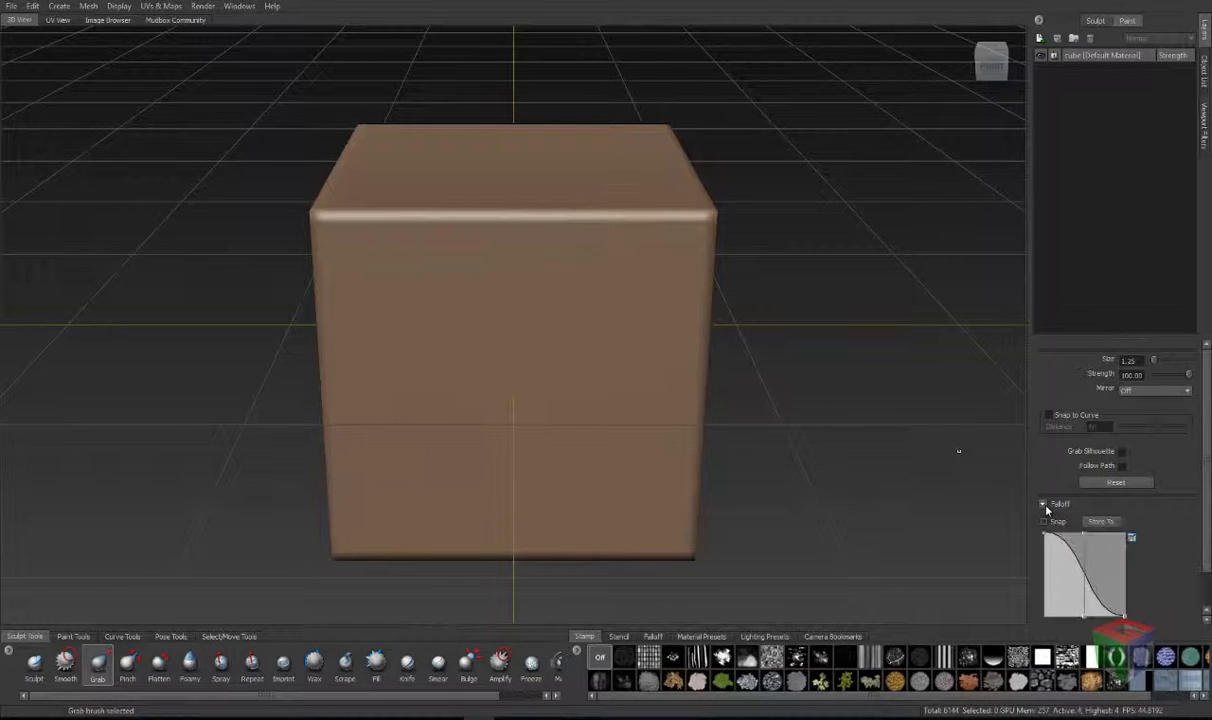
left_click(1045, 504)
left_click(1045, 524)
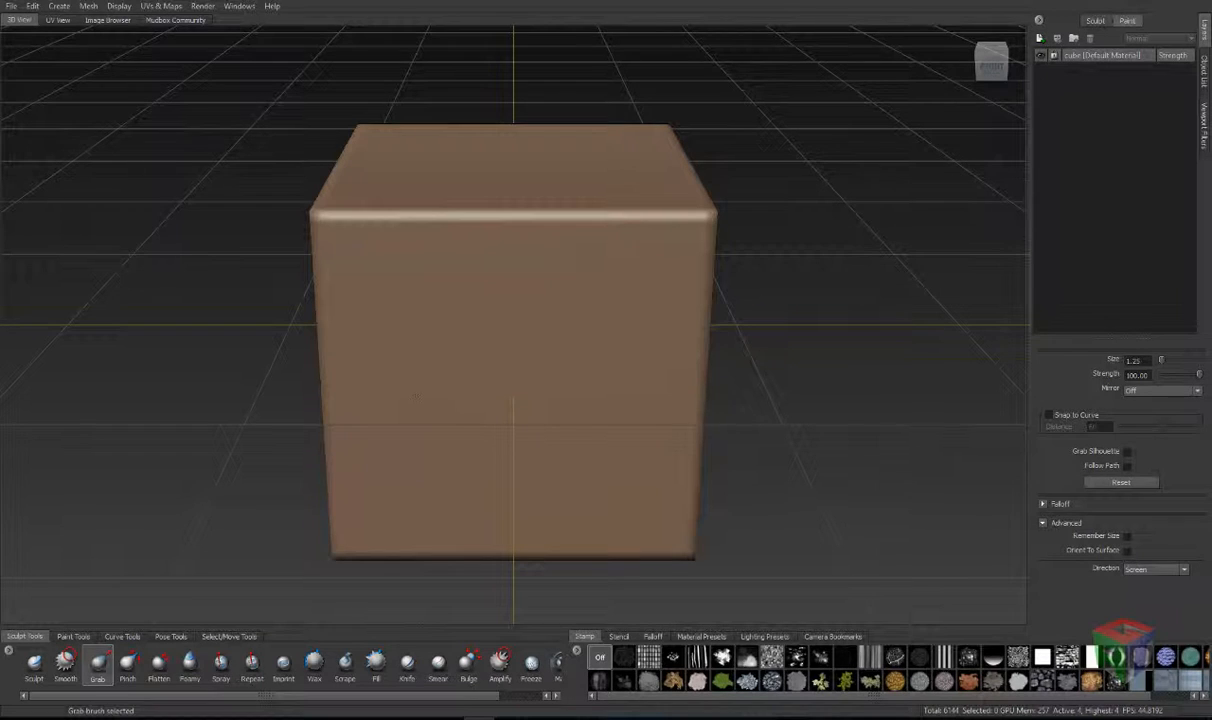
Step: Sculpt a raised diagonal ridge down the cube's front face with the Sculpt tool at a size of about 19
left_click(132, 672)
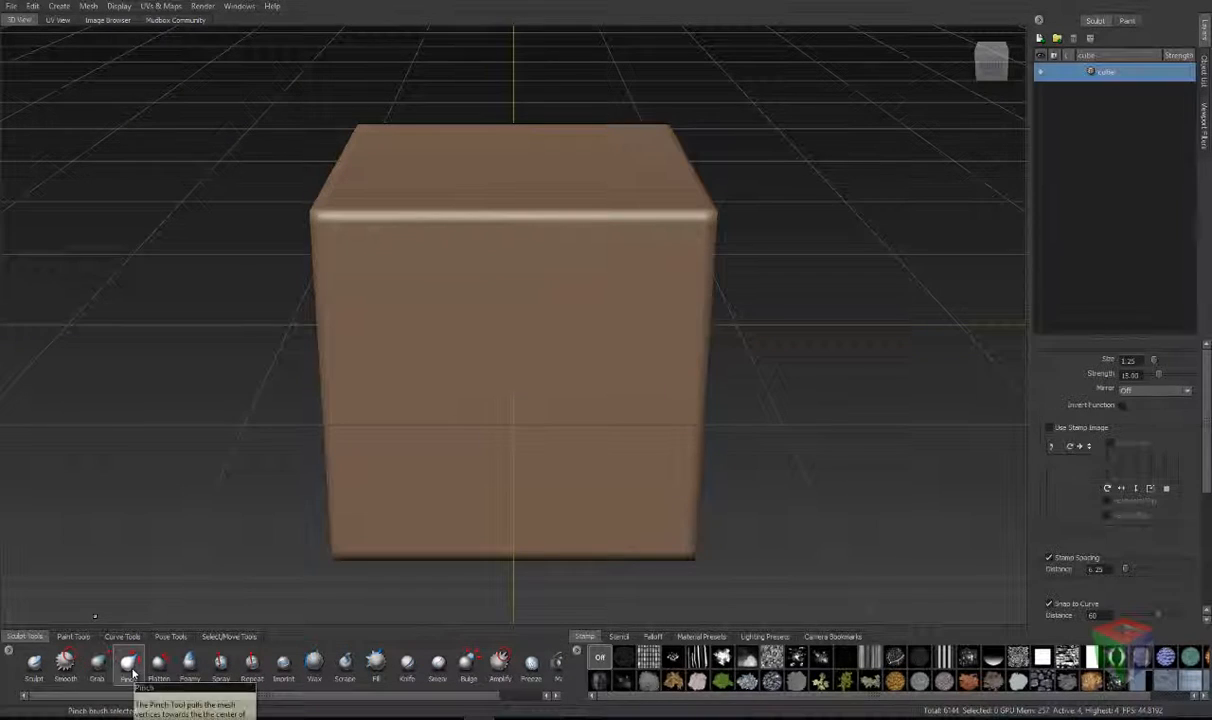
mouse_move(563, 395)
left_mouse_down("alt")
mouse_move(640, 400)
mouse_move(529, 409)
left_mouse_up("alt")
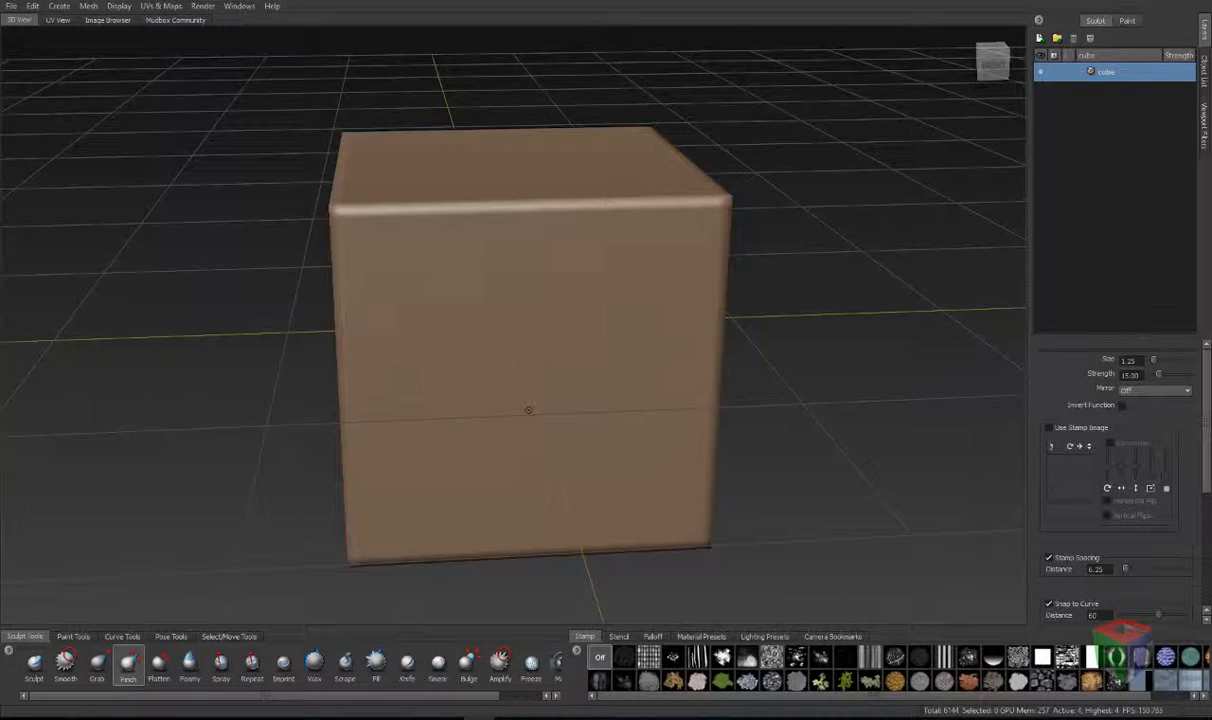
left_click(33, 663)
mouse_move(533, 270)
left_mouse_down("alt")
mouse_move(533, 252)
mouse_move(465, 446)
left_mouse_up("alt")
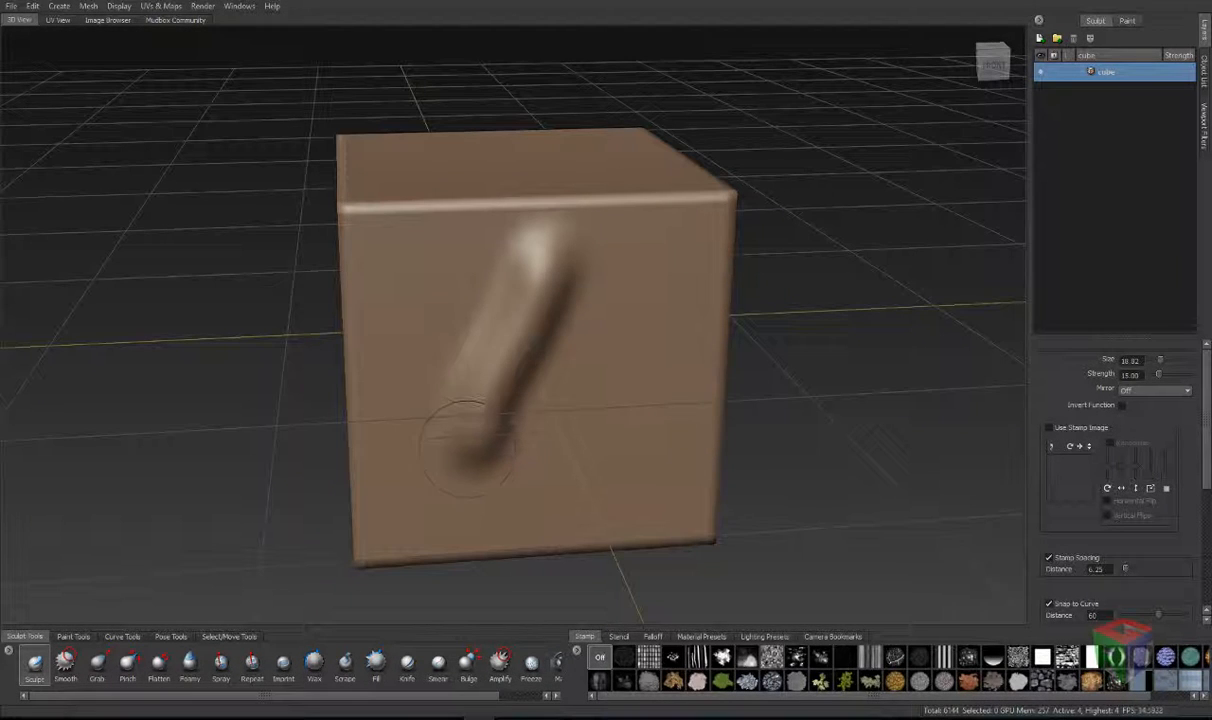
Step: Pinch along the diagonal ridge at a strength of about 90, undo the last stroke and review the Pinch tool's remaining settings
left_click(127, 665)
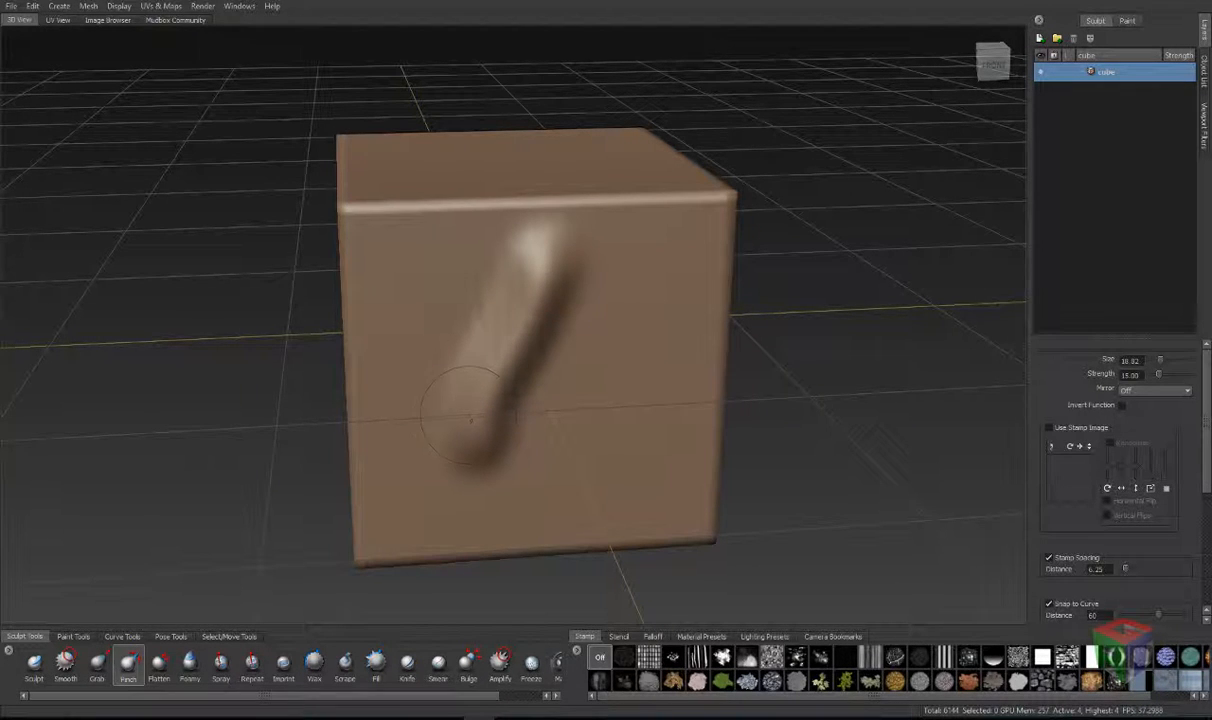
key("m")
left_click_drag(456, 402, 622, 300)
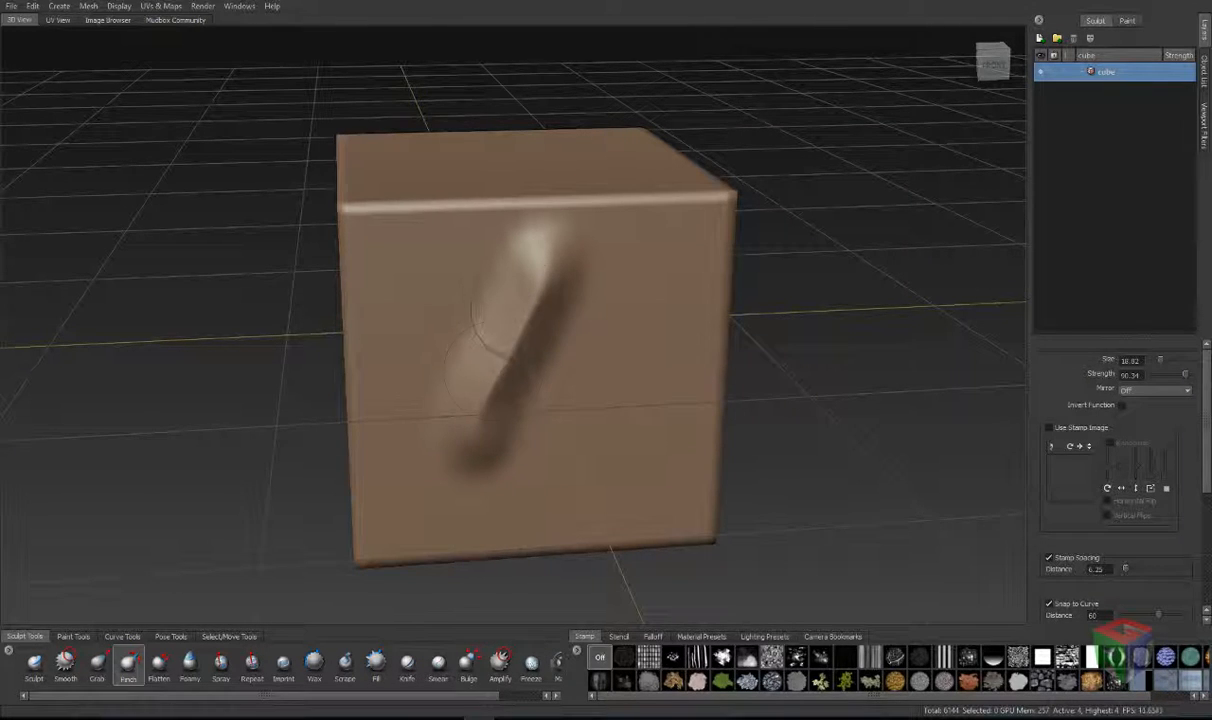
left_click_drag(519, 310, 463, 296, "alt")
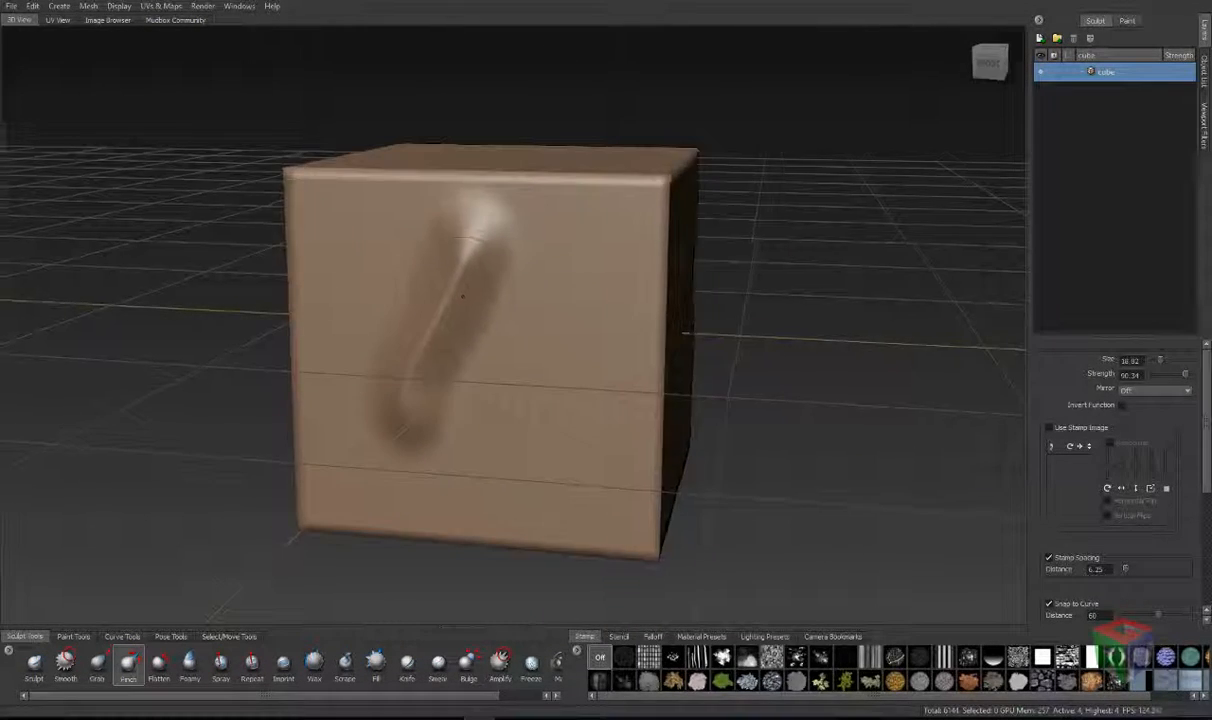
key("ctrl+z")
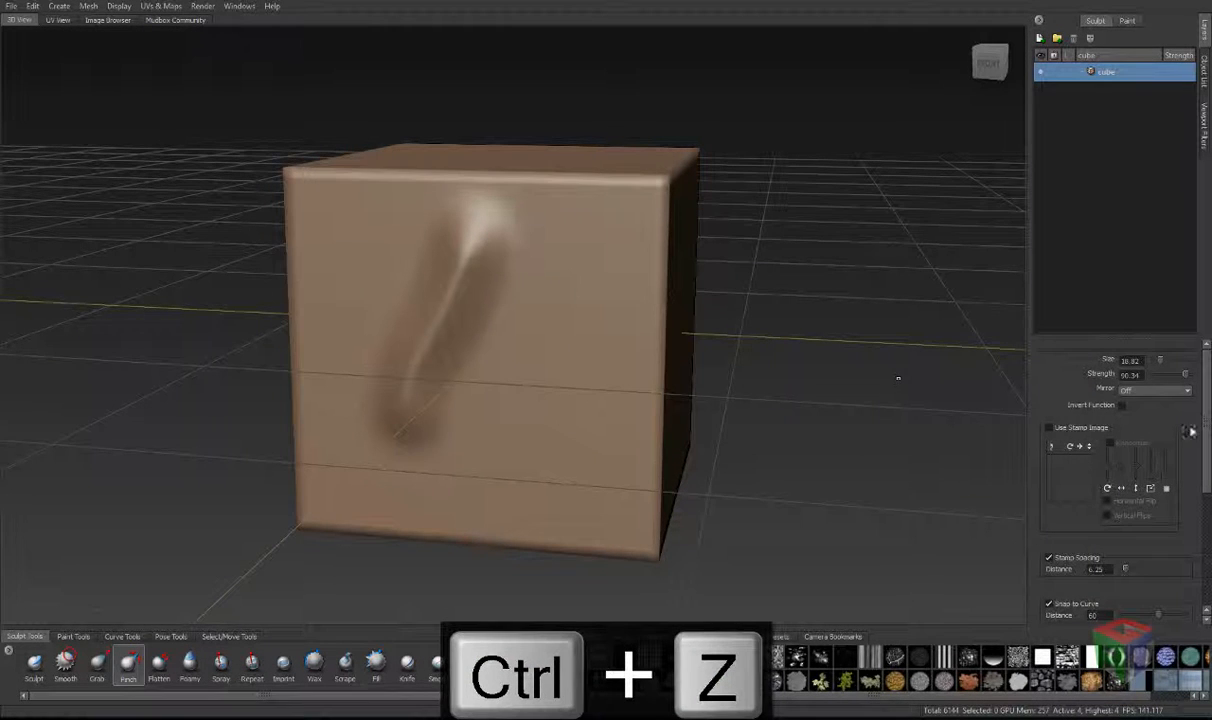
left_click_drag(1208, 420, 1204, 541)
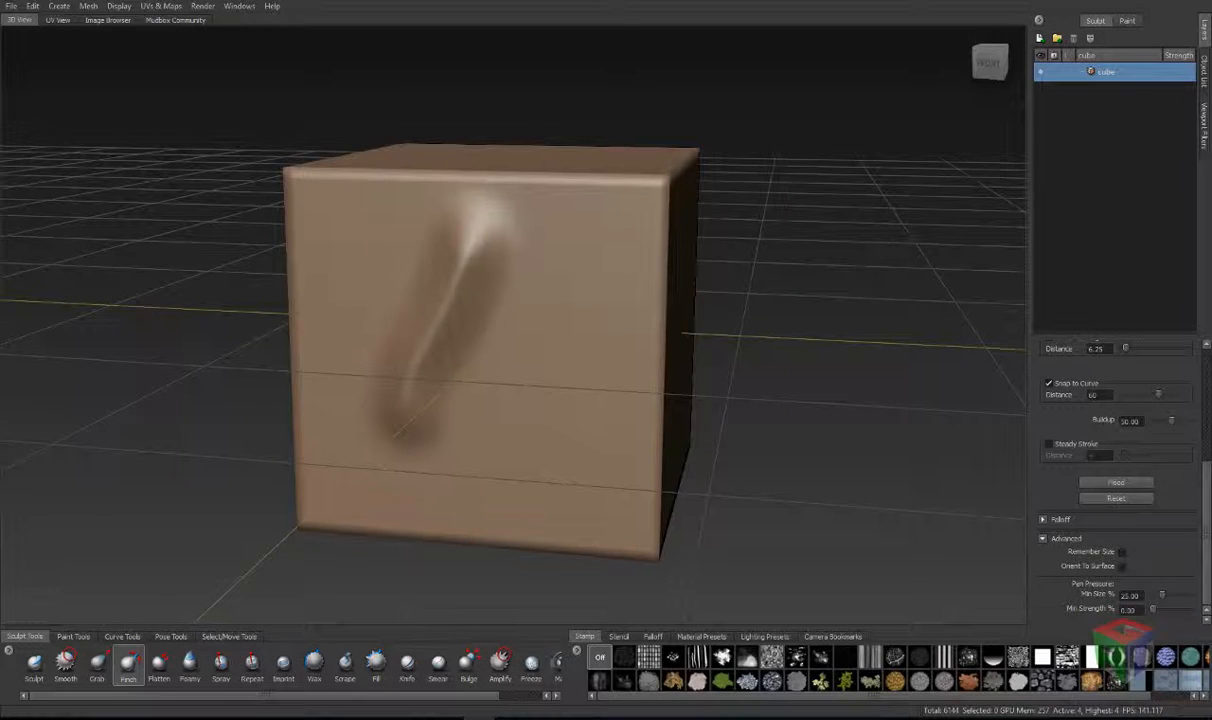
Step: Flatten the cube's upper front edge into a bevel with the Flatten tool
left_click(158, 664)
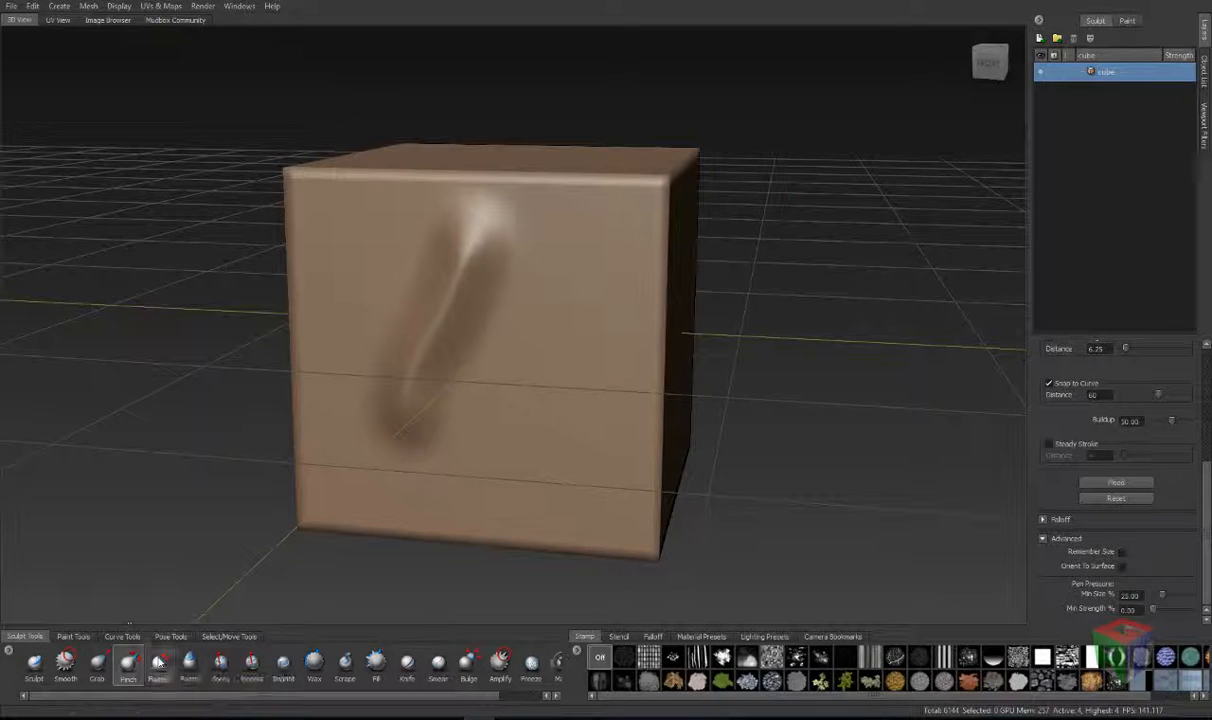
mouse_move(590, 215)
left_mouse_down("alt")
mouse_move(644, 262)
mouse_move(315, 252)
mouse_move(663, 284)
mouse_move(296, 258)
mouse_move(530, 278)
mouse_move(650, 265)
mouse_move(439, 265)
left_mouse_up("alt")
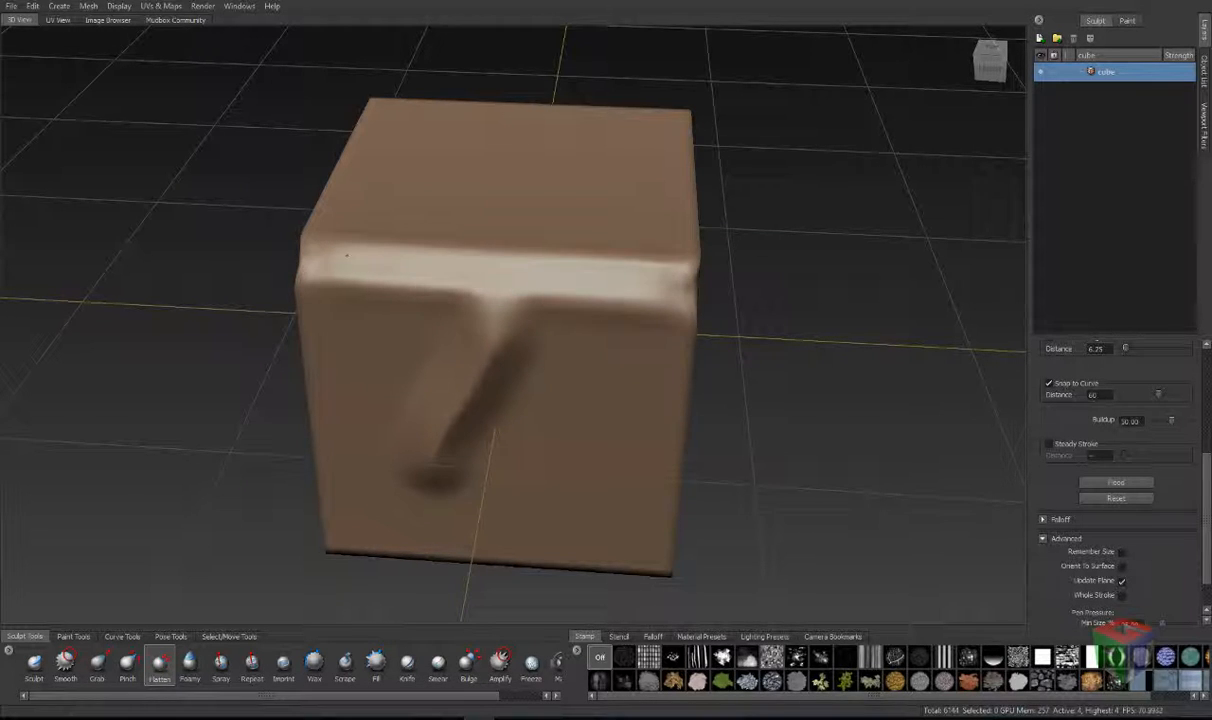
left_click_drag(347, 255, 308, 258)
mouse_move(441, 270)
left_mouse_down("alt")
mouse_move(660, 330)
mouse_move(714, 274)
mouse_move(520, 290)
mouse_move(390, 330)
mouse_move(430, 260)
mouse_move(540, 285)
mouse_move(415, 578)
left_mouse_up("alt")
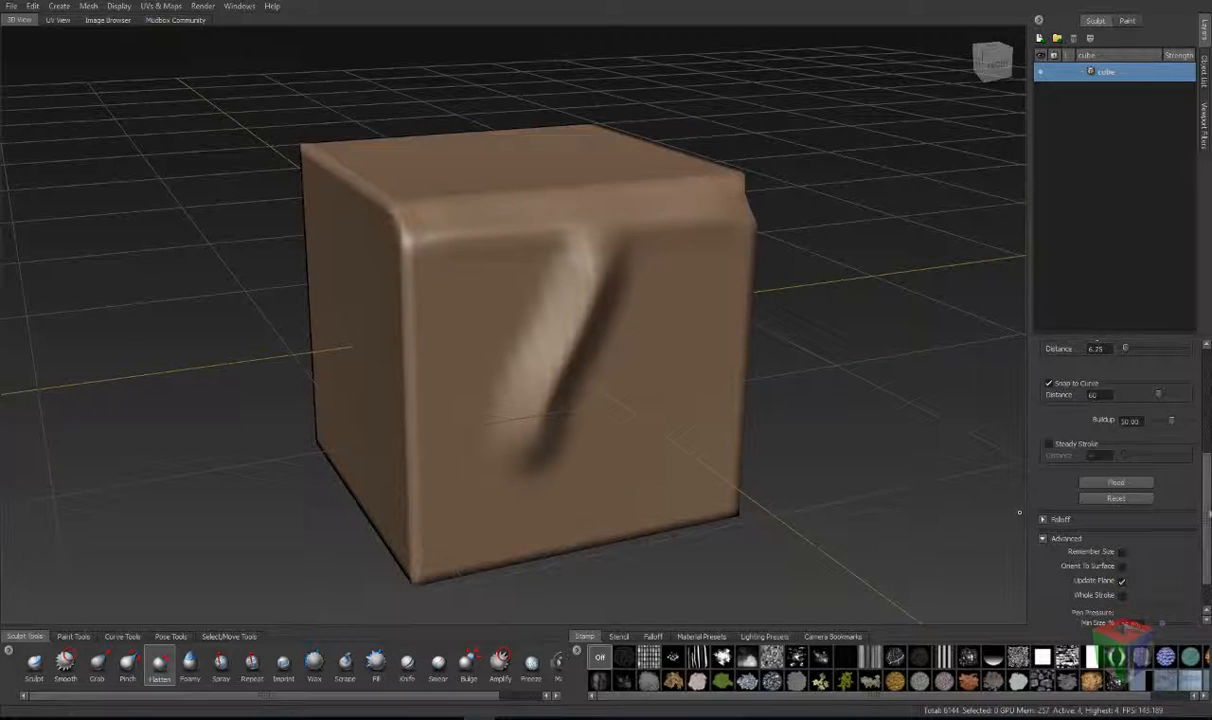
Step: Turn on Whole Stroke for the Flatten tool and bevel the upper edge of the cube's adjacent side face
scroll(1207, 558, "down", 2)
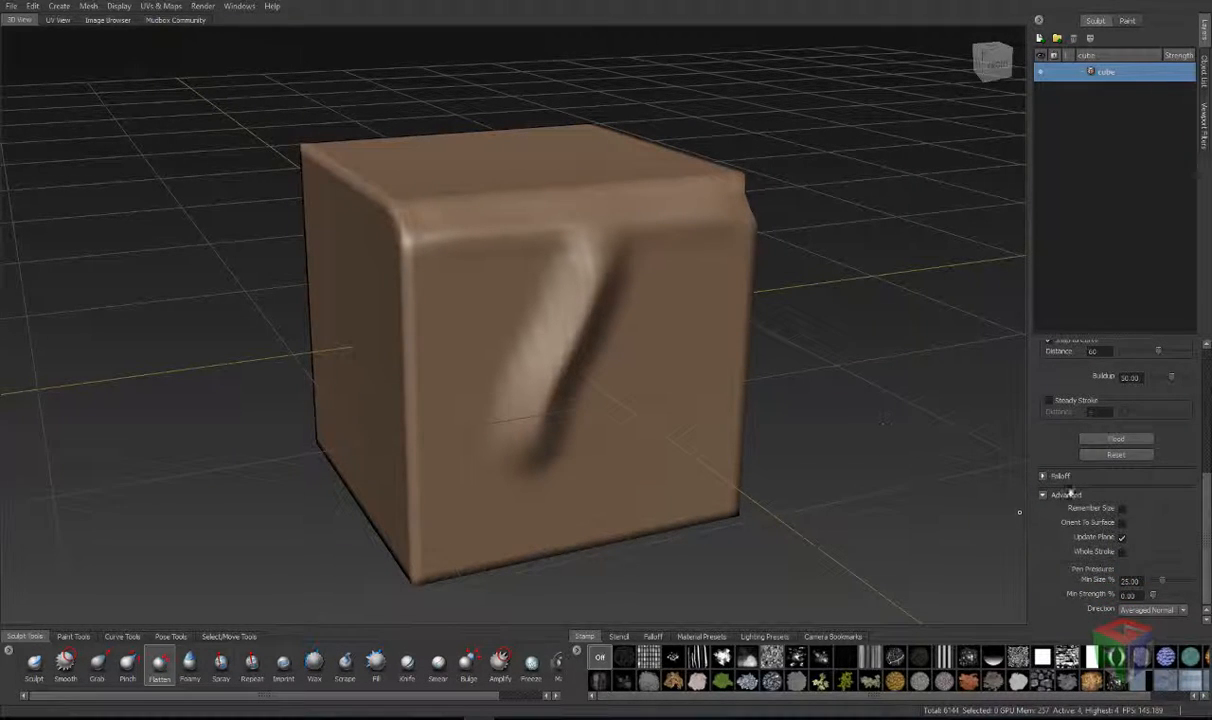
left_click(1122, 552)
left_click_drag(541, 281, 505, 500, "alt")
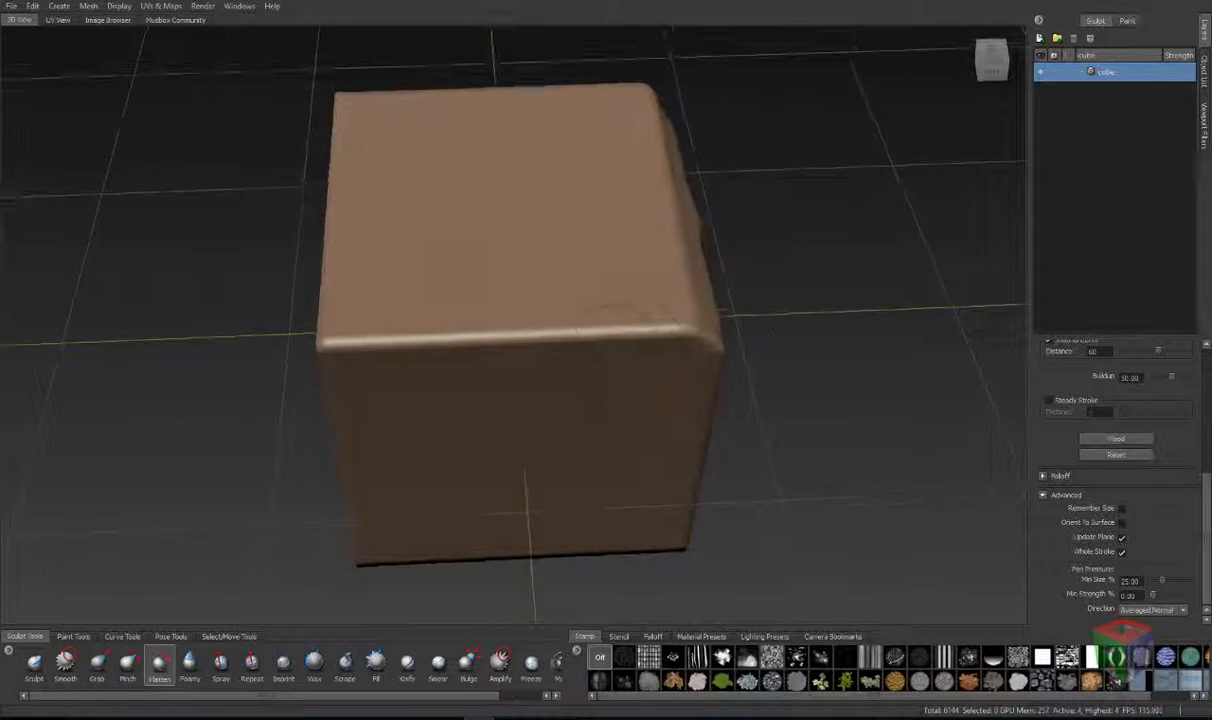
mouse_move(670, 322)
left_mouse_down()
mouse_move(318, 326)
mouse_move(680, 320)
mouse_move(332, 331)
mouse_move(535, 322)
mouse_move(707, 336)
left_mouse_up()
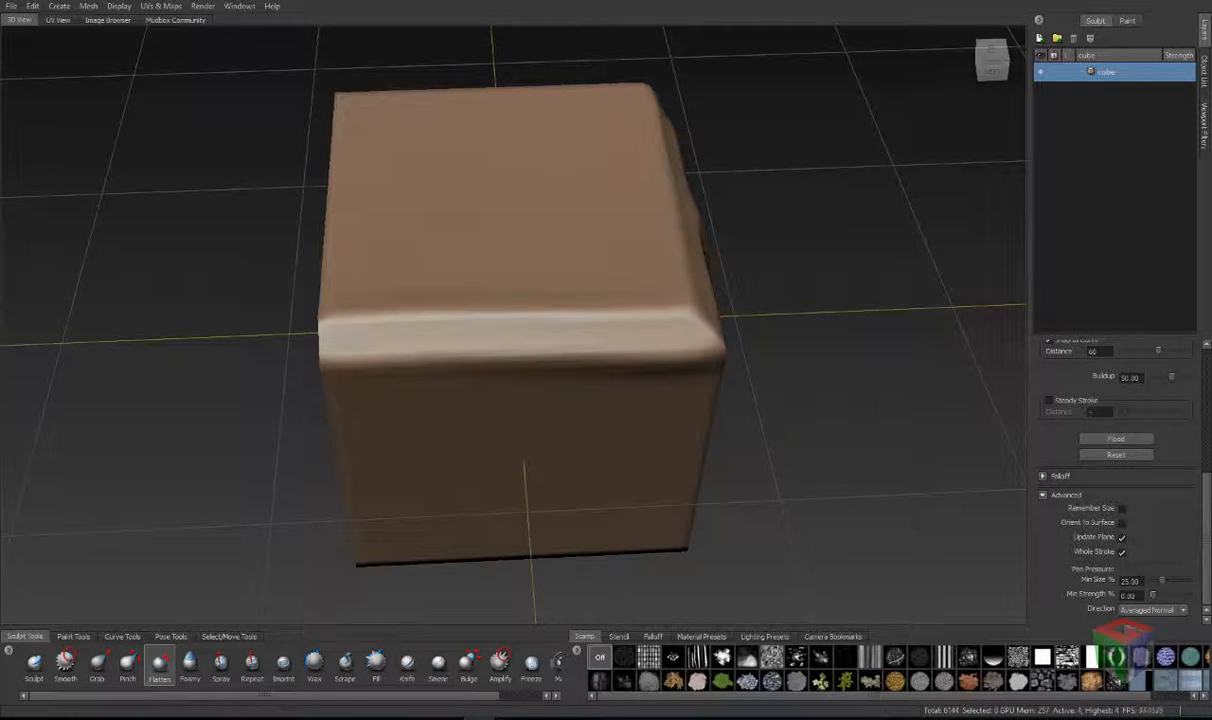
mouse_move(736, 351)
left_mouse_down("alt")
mouse_move(900, 270)
mouse_move(970, 330)
mouse_move(640, 268)
mouse_move(560, 330)
mouse_move(489, 242)
left_mouse_up("alt")
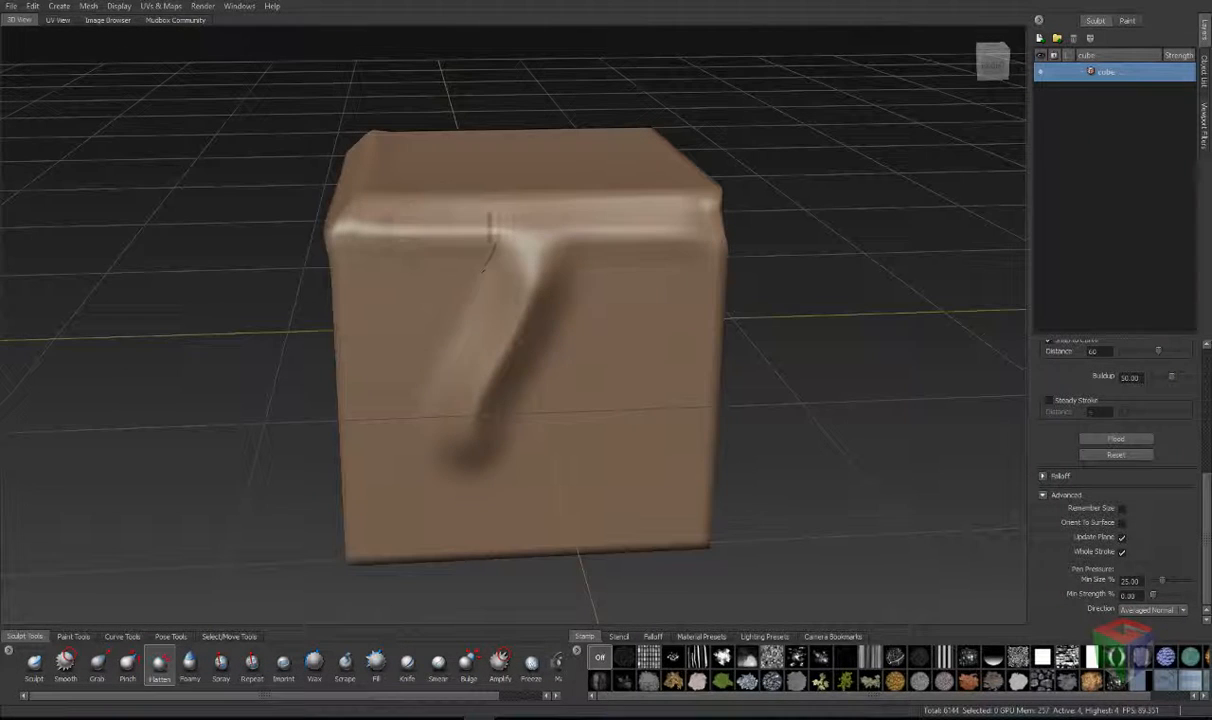
Step: Turn off Whole Stroke and add broad uneven strokes across the front face beside the diagonal ridge
left_click(1121, 539)
mouse_move(480, 340)
left_mouse_down()
mouse_move(682, 345)
mouse_move(445, 495)
mouse_move(690, 385)
left_mouse_up()
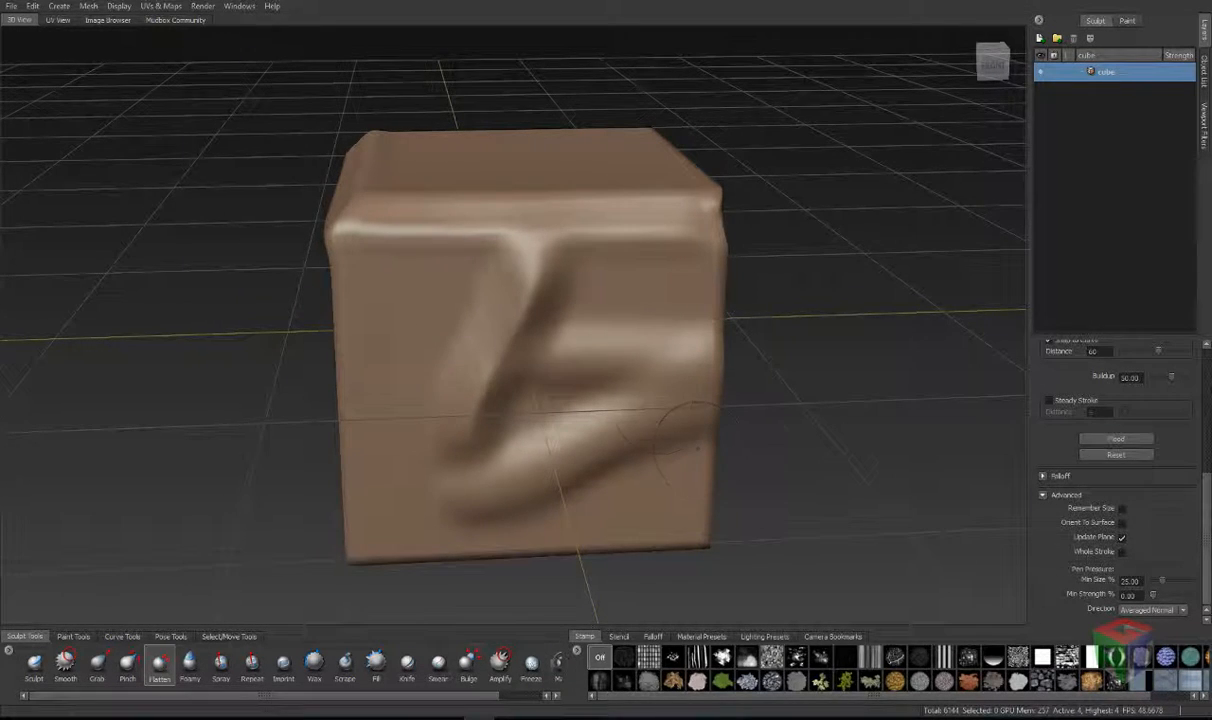
mouse_move(616, 375)
left_mouse_down("alt")
mouse_move(624, 411)
mouse_move(760, 405)
mouse_move(775, 510)
mouse_move(830, 500)
left_mouse_up("alt")
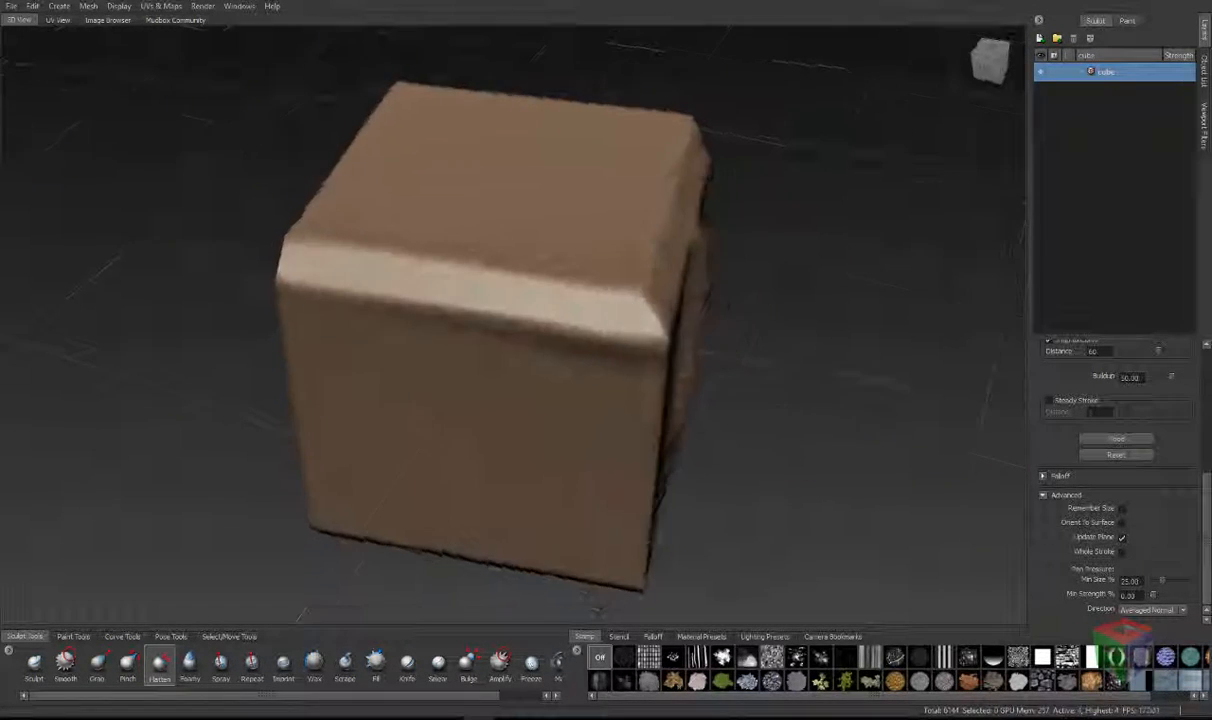
Step: Try Flatten strokes on the cube's beveled upper edge and front face with Update Plane off, undoing them
left_click_drag(560, 330, 690, 375, "alt")
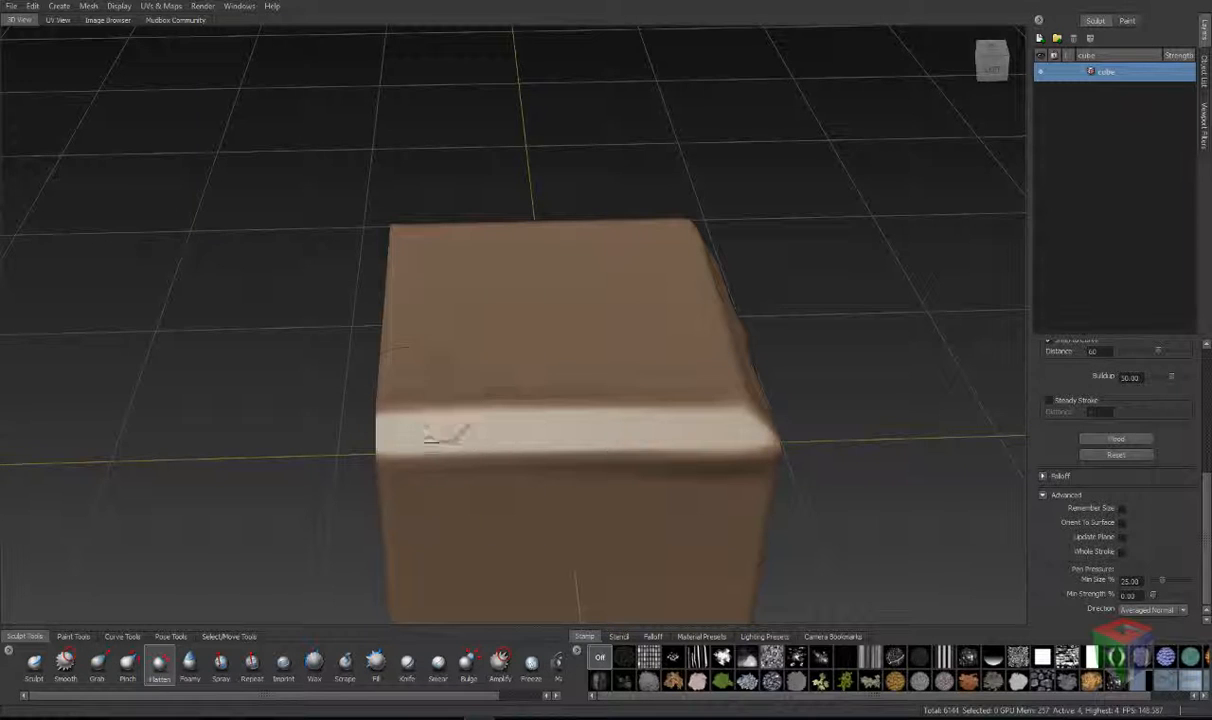
mouse_move(382, 405)
left_mouse_down()
mouse_move(650, 395)
mouse_move(688, 412)
left_mouse_up()
key("ctrl+z")
key("ctrl+z")
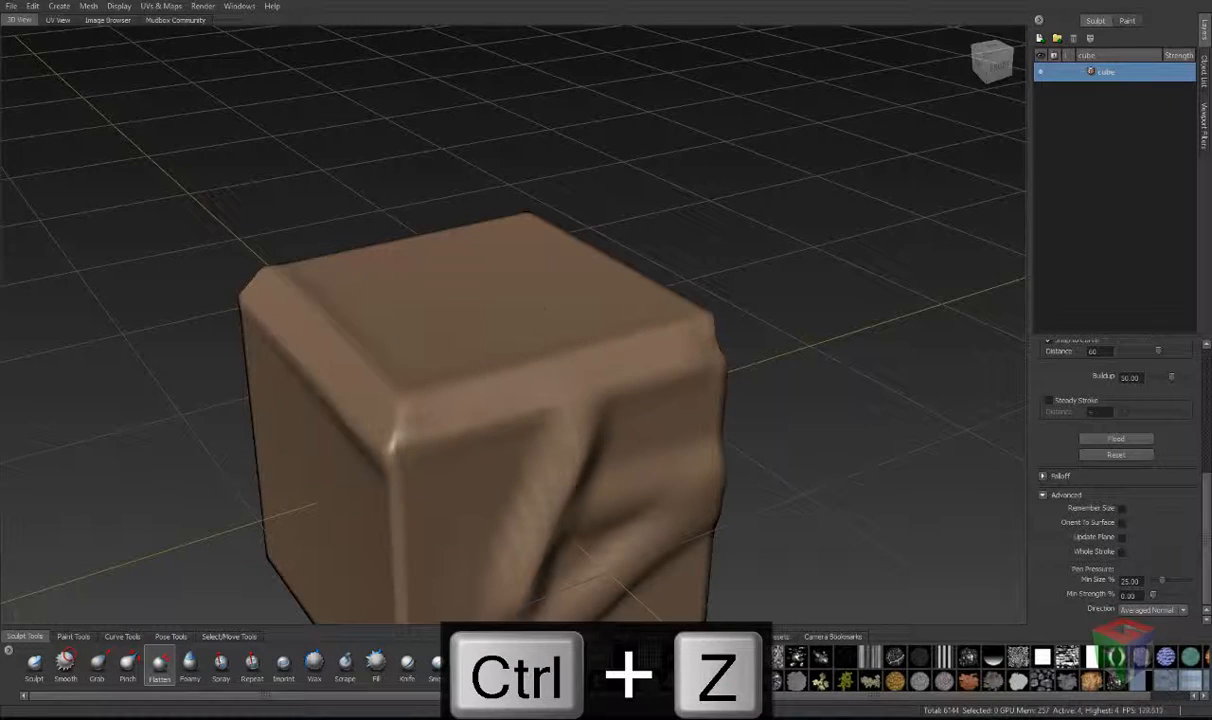
mouse_move(470, 450)
left_mouse_down("alt")
mouse_move(563, 379)
mouse_move(388, 373)
mouse_move(440, 370)
mouse_move(500, 393)
mouse_move(433, 311)
mouse_move(405, 245)
mouse_move(513, 278)
mouse_move(505, 385)
mouse_move(516, 432)
mouse_move(590, 340)
mouse_move(655, 415)
mouse_move(757, 432)
left_mouse_up("alt")
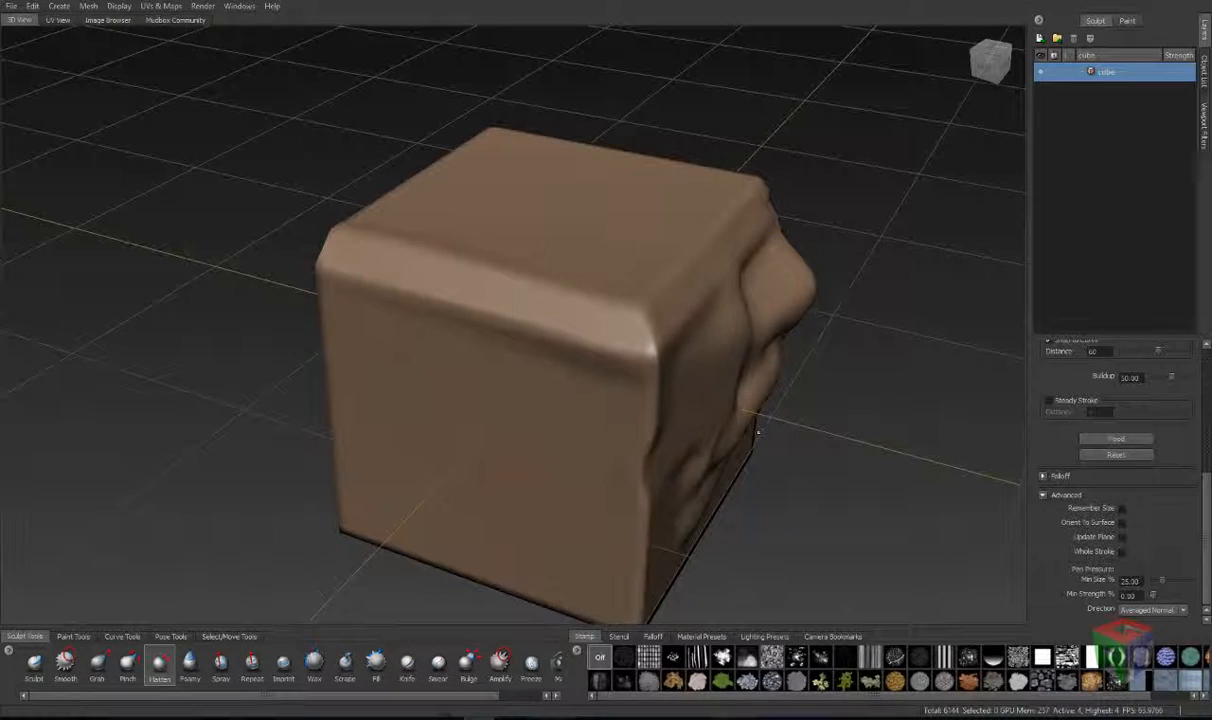
key("ctrl+z")
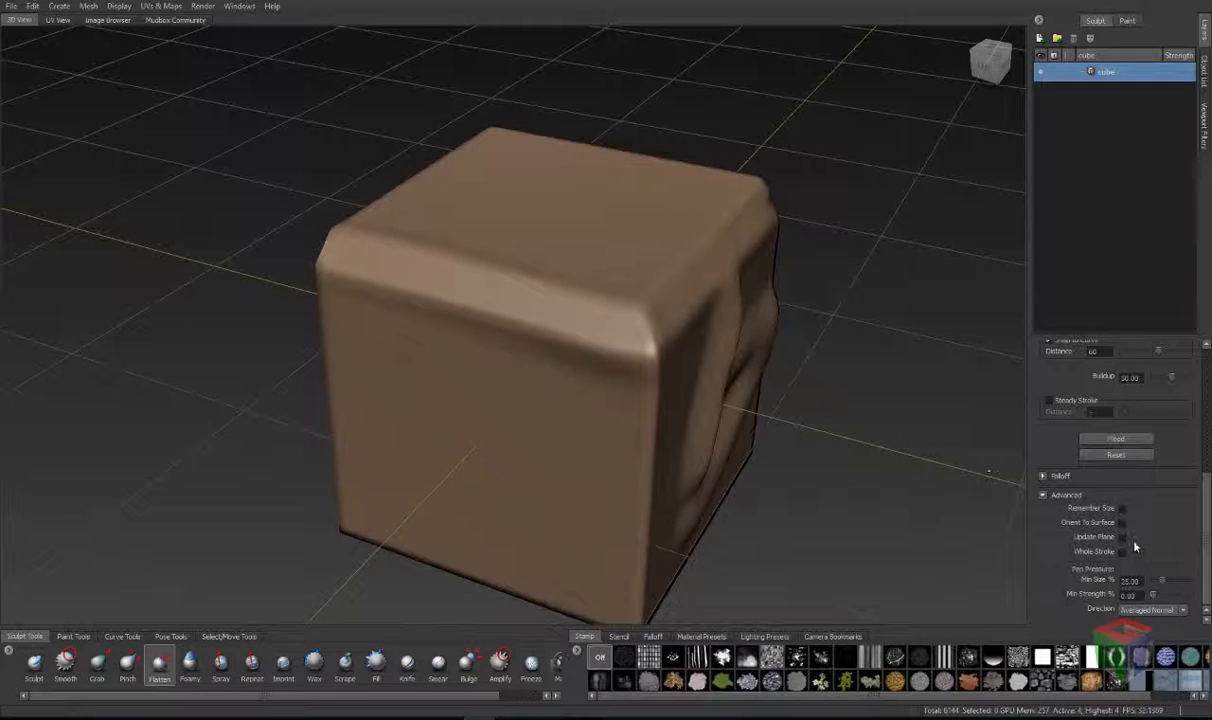
Step: Turn on Update Plane and flatten the bumps on the front face beside and across the diagonal ridge
left_click(1121, 537)
left_click_drag(520, 420, 671, 414, "alt")
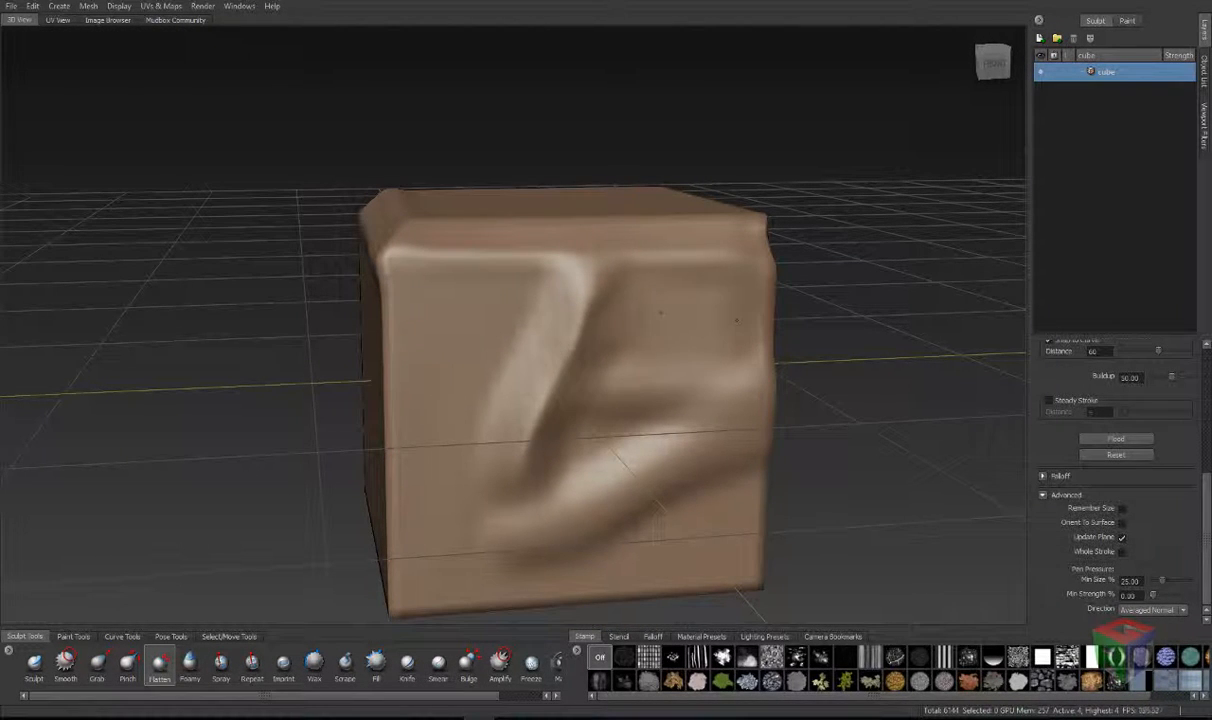
left_click_drag(661, 312, 592, 345)
mouse_move(668, 329)
left_mouse_down()
mouse_move(672, 362)
mouse_move(530, 440)
mouse_move(630, 425)
mouse_move(550, 467)
left_mouse_up()
left_click_drag(505, 430, 611, 369)
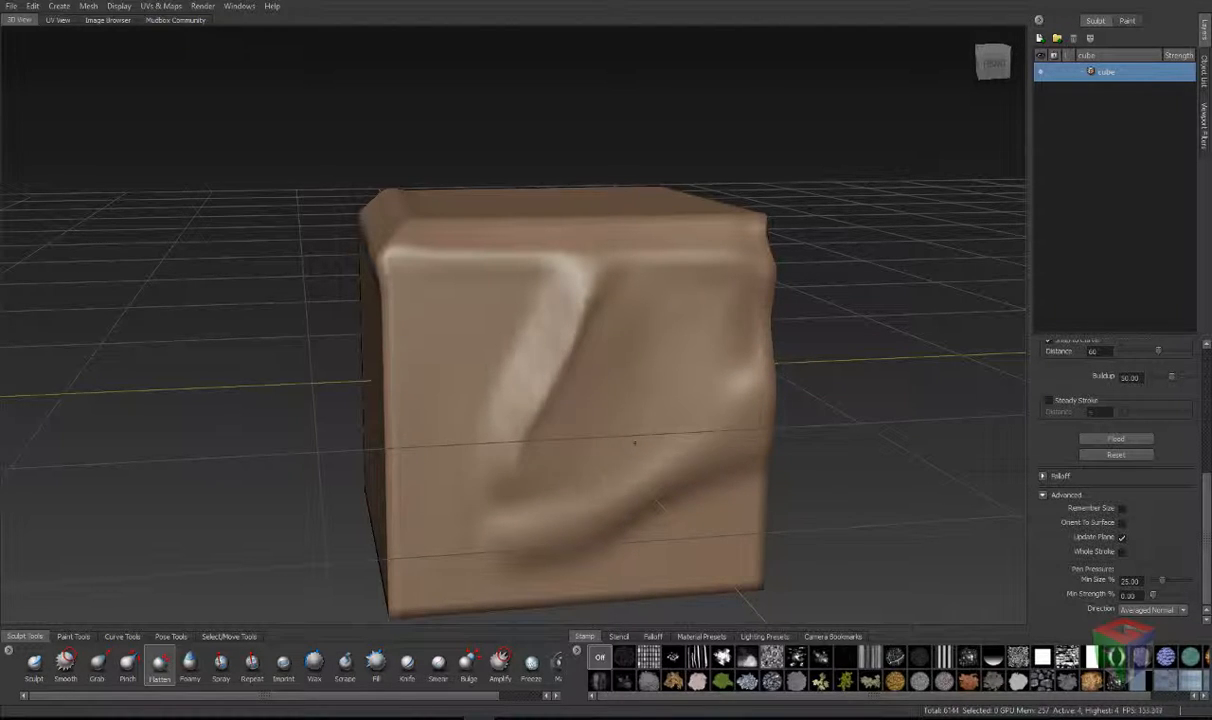
mouse_move(713, 394)
left_mouse_down()
mouse_move(722, 345)
mouse_move(705, 310)
left_mouse_up()
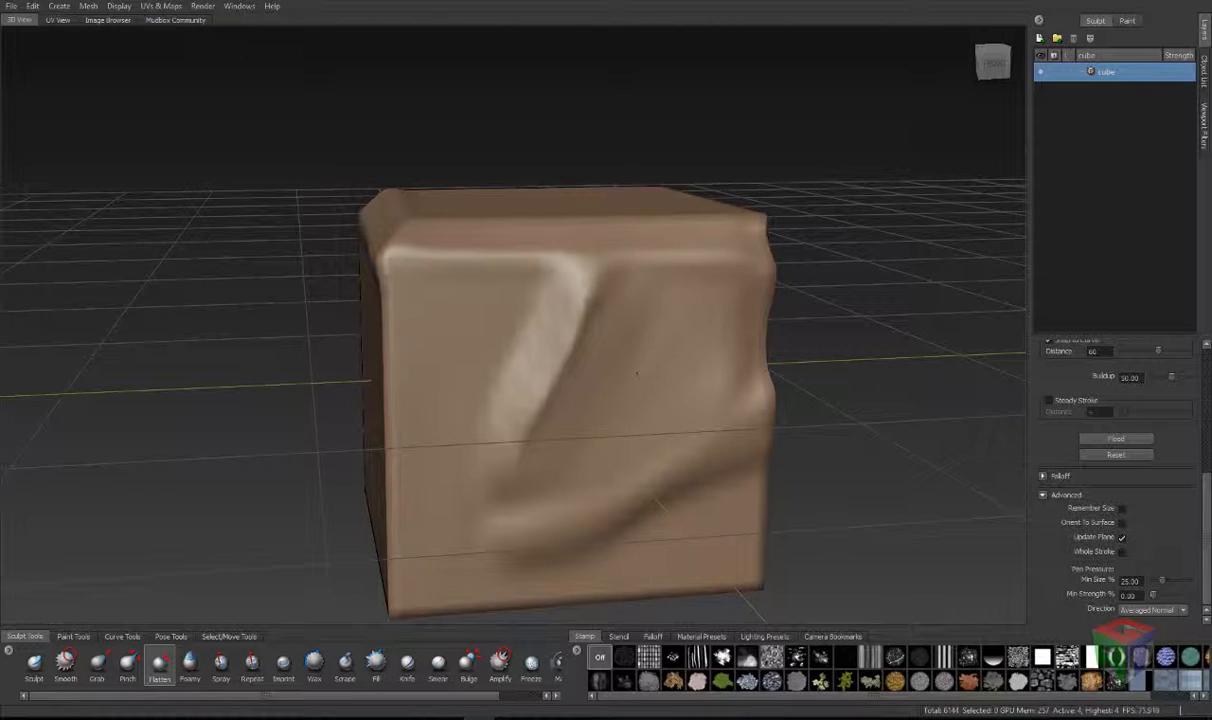
left_click_drag(540, 362, 556, 285)
Step: Flatten the front face further near its vertical edge, below the beveled upper edge
mouse_move(645, 426)
left_mouse_down("alt")
mouse_move(760, 400)
mouse_move(850, 405)
mouse_move(620, 450)
mouse_move(480, 390)
left_mouse_up("alt")
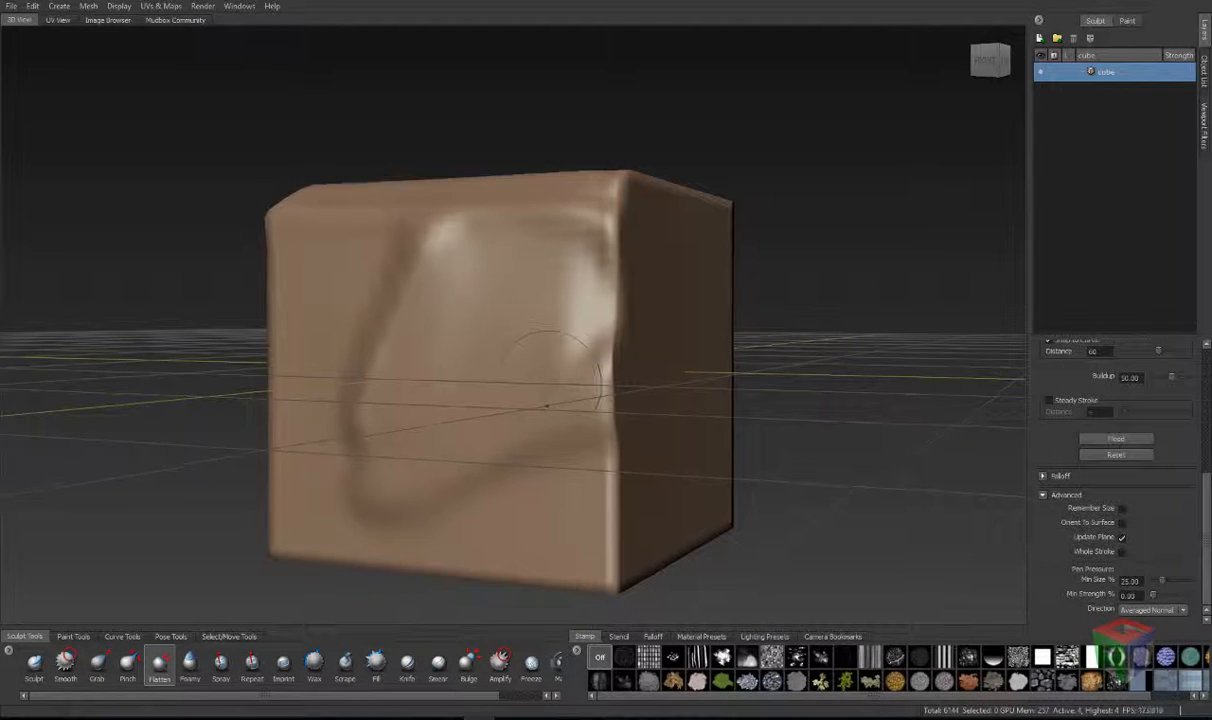
left_click_drag(560, 268, 573, 320)
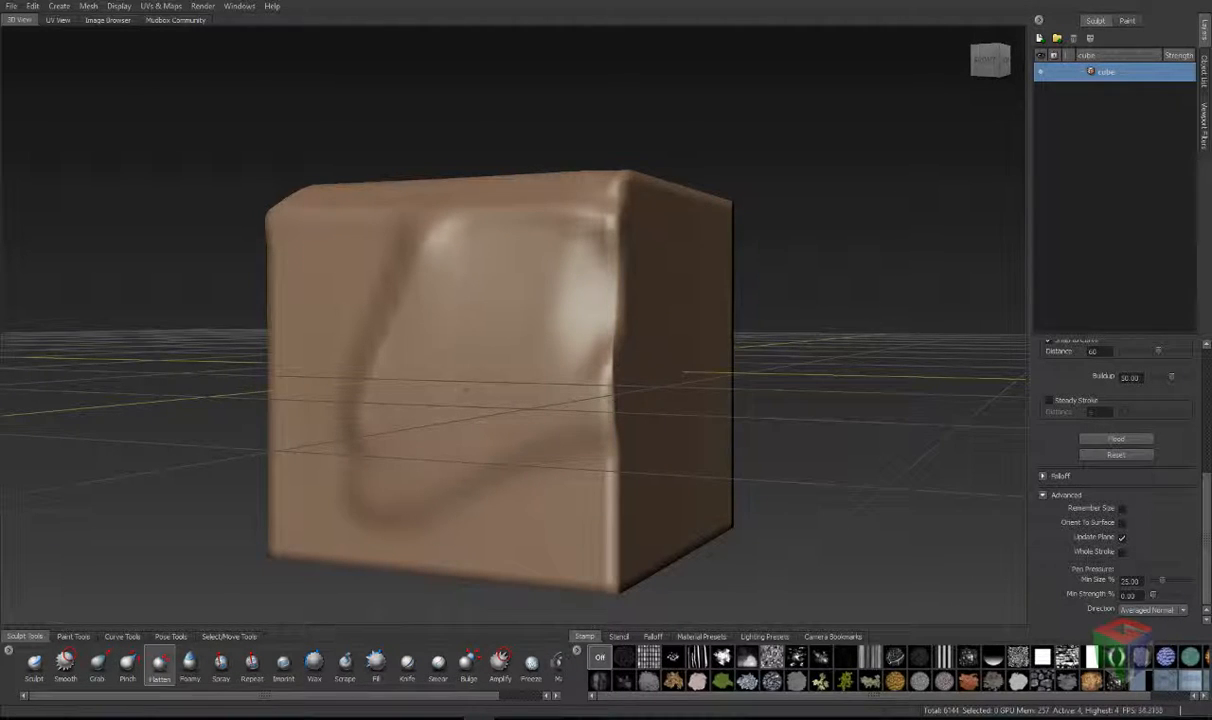
left_click_drag(464, 390, 560, 395, "alt")
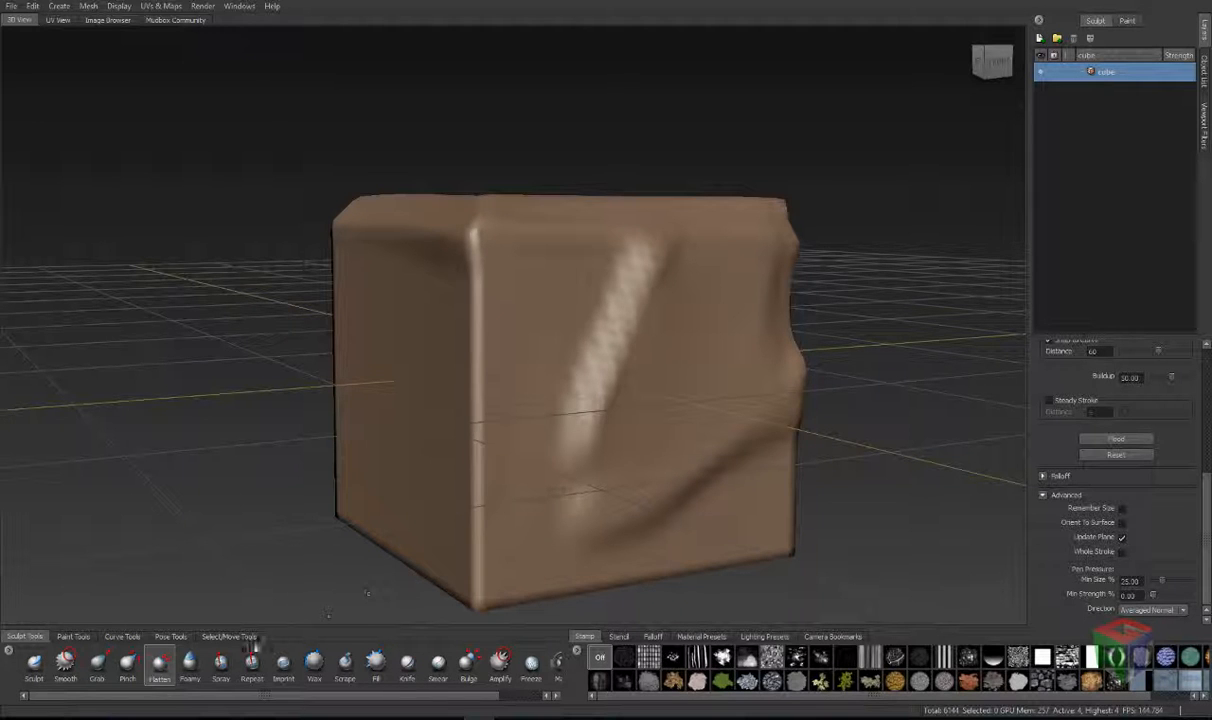
Step: Build up a soft raised bump on the cube's side face with the Foamy tool
left_click(190, 663)
left_click_drag(573, 383, 650, 385, "alt")
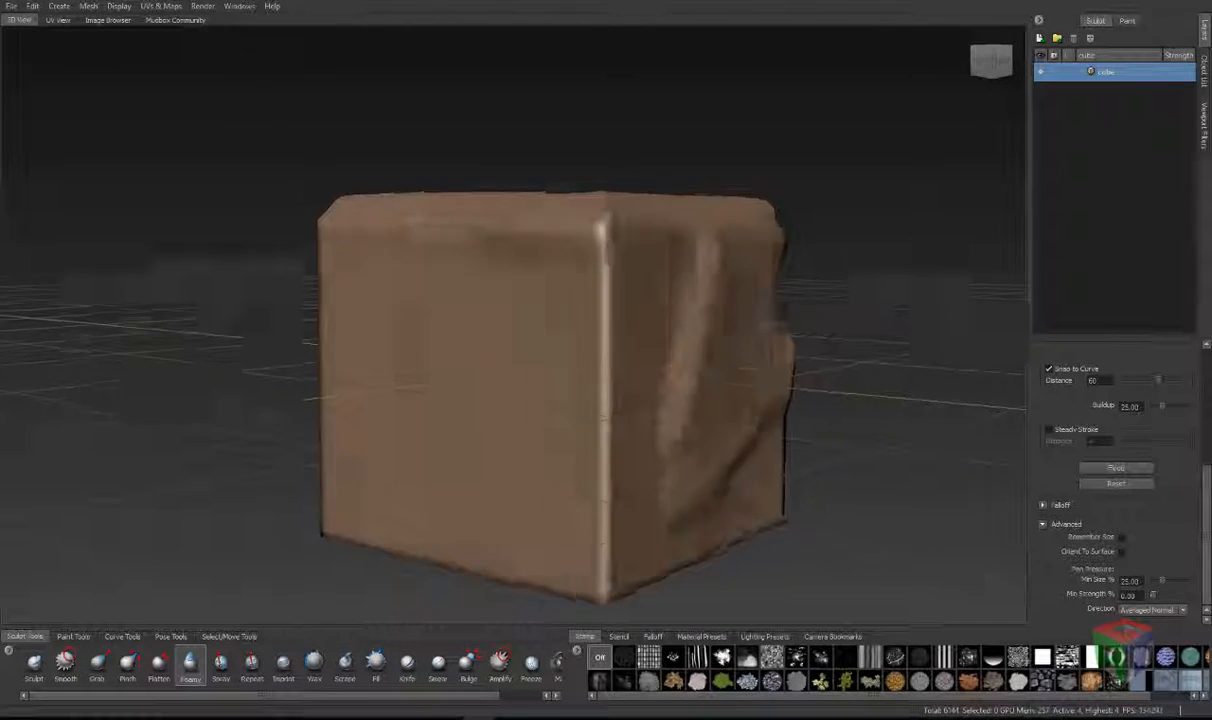
mouse_move(510, 400)
left_mouse_down("alt")
mouse_move(568, 384)
mouse_move(571, 371)
mouse_move(592, 379)
mouse_move(496, 350)
mouse_move(576, 346)
mouse_move(598, 317)
left_mouse_up("alt")
left_click_drag(517, 336, 534, 337)
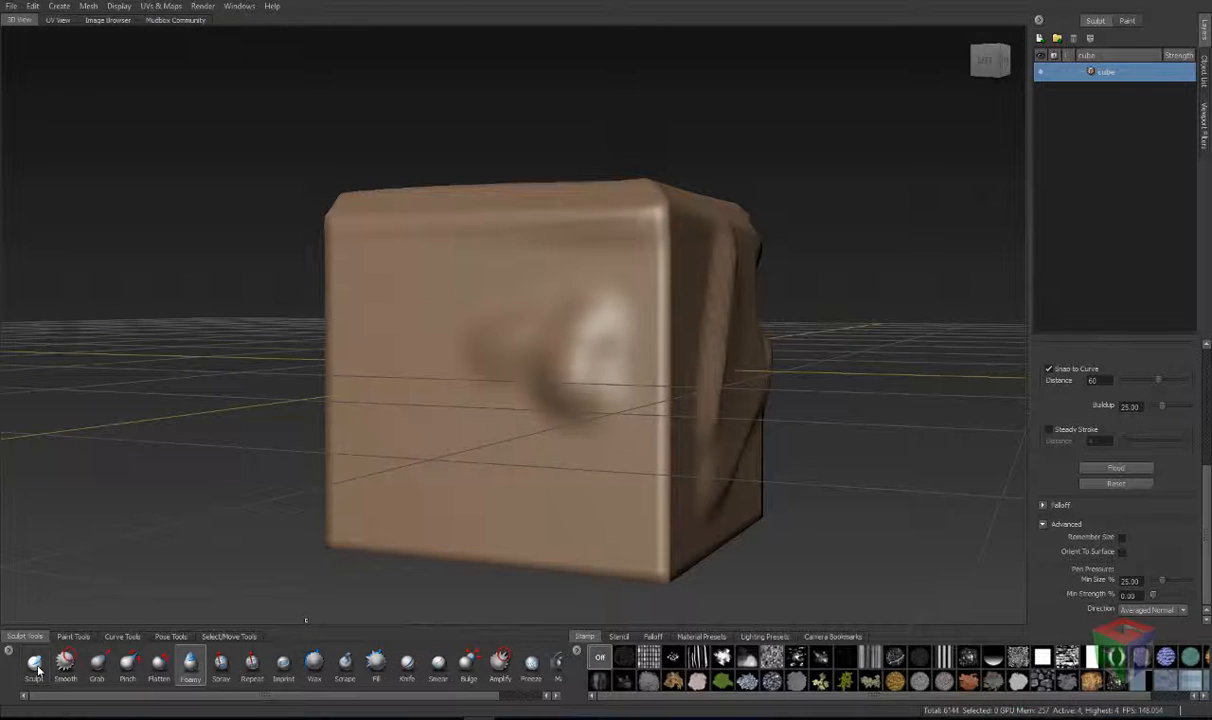
Step: Spray rough randomized stamp bumps with the Spray tool across the side face, beside and below the Foamy bump, replacing the first stroke
left_click(221, 664)
left_click_drag(484, 440, 560, 455, "alt")
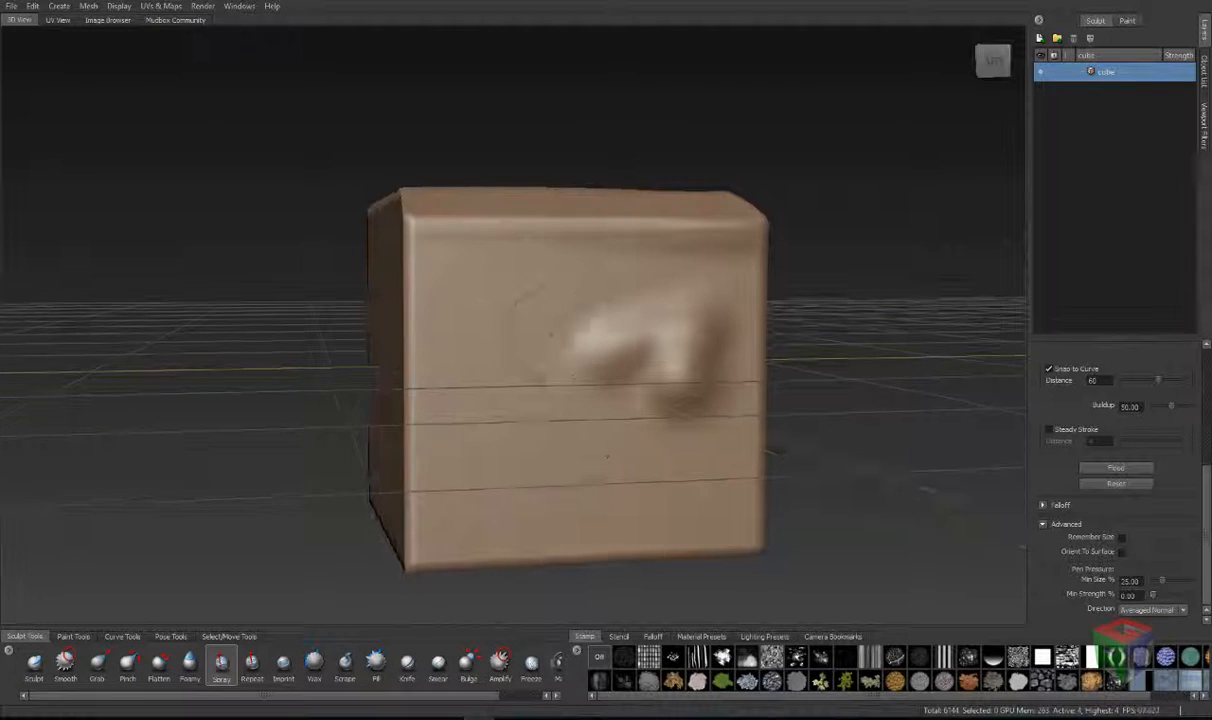
mouse_move(535, 322)
left_mouse_down()
mouse_move(440, 420)
mouse_move(460, 475)
left_mouse_up()
key("ctrl+z")
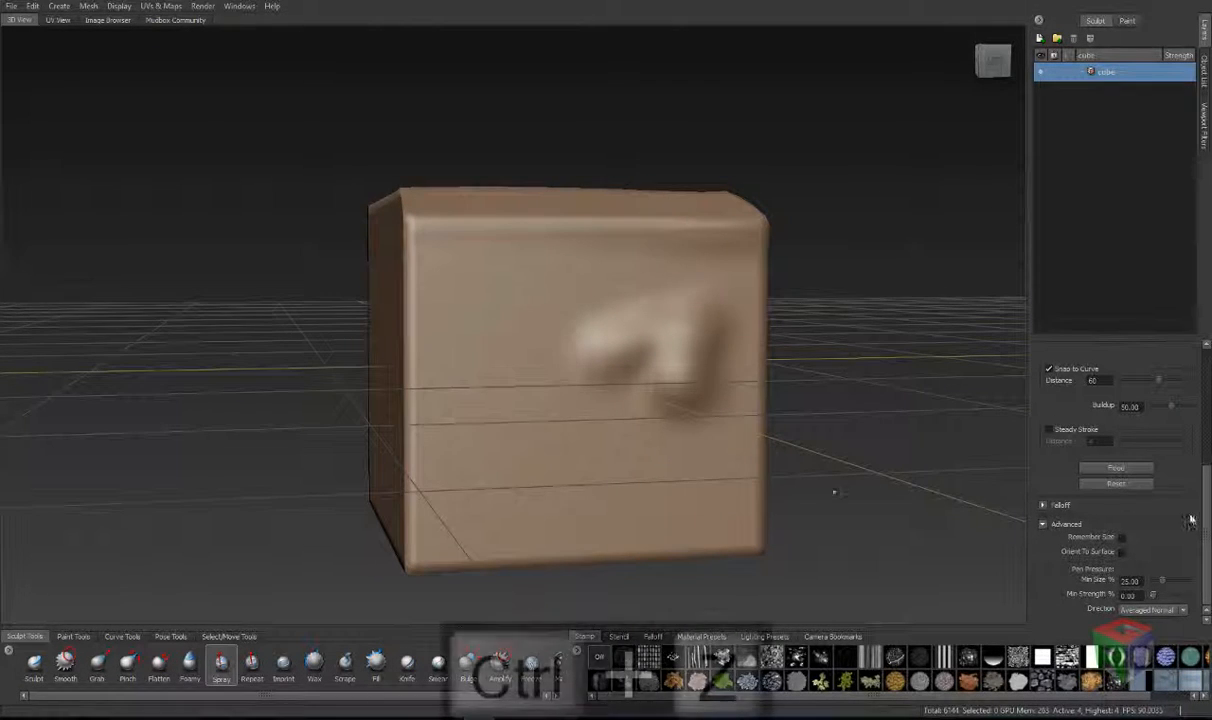
scroll(1206, 537, "up", 6)
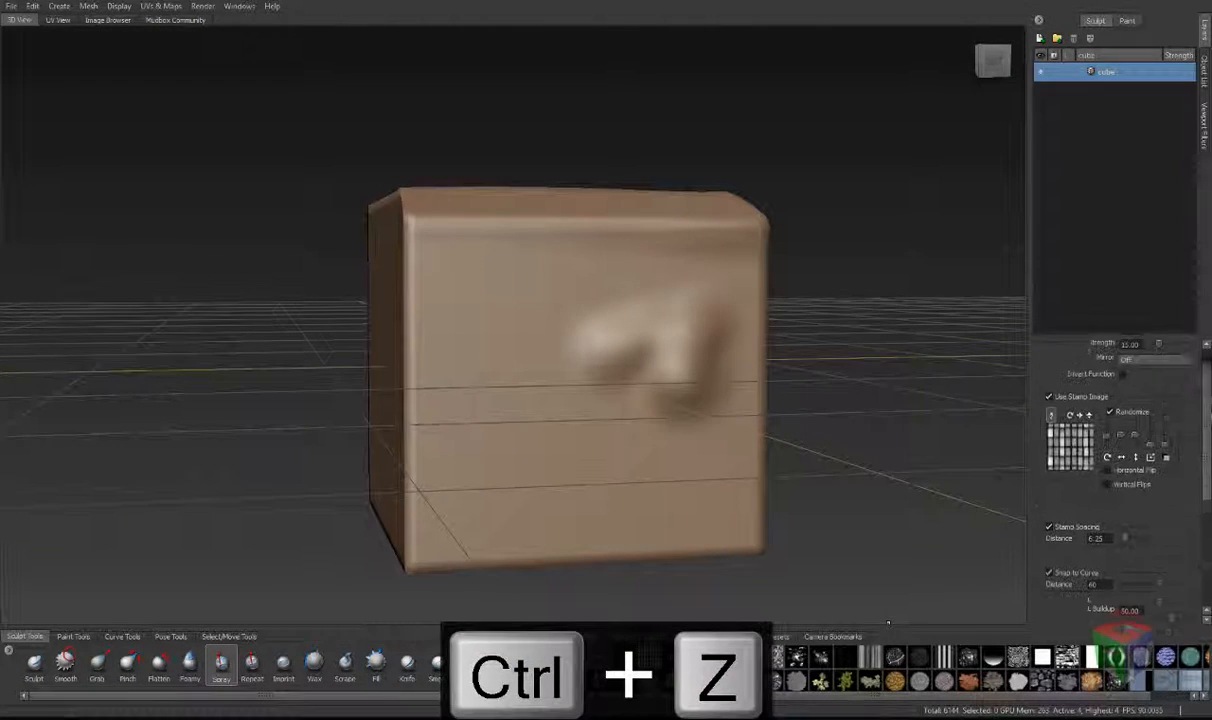
mouse_move(512, 430)
left_mouse_down("alt")
mouse_move(480, 285)
mouse_move(490, 311)
mouse_move(478, 360)
mouse_move(548, 412)
mouse_move(630, 445)
mouse_move(620, 487)
mouse_move(480, 505)
mouse_move(445, 455)
left_mouse_up("alt")
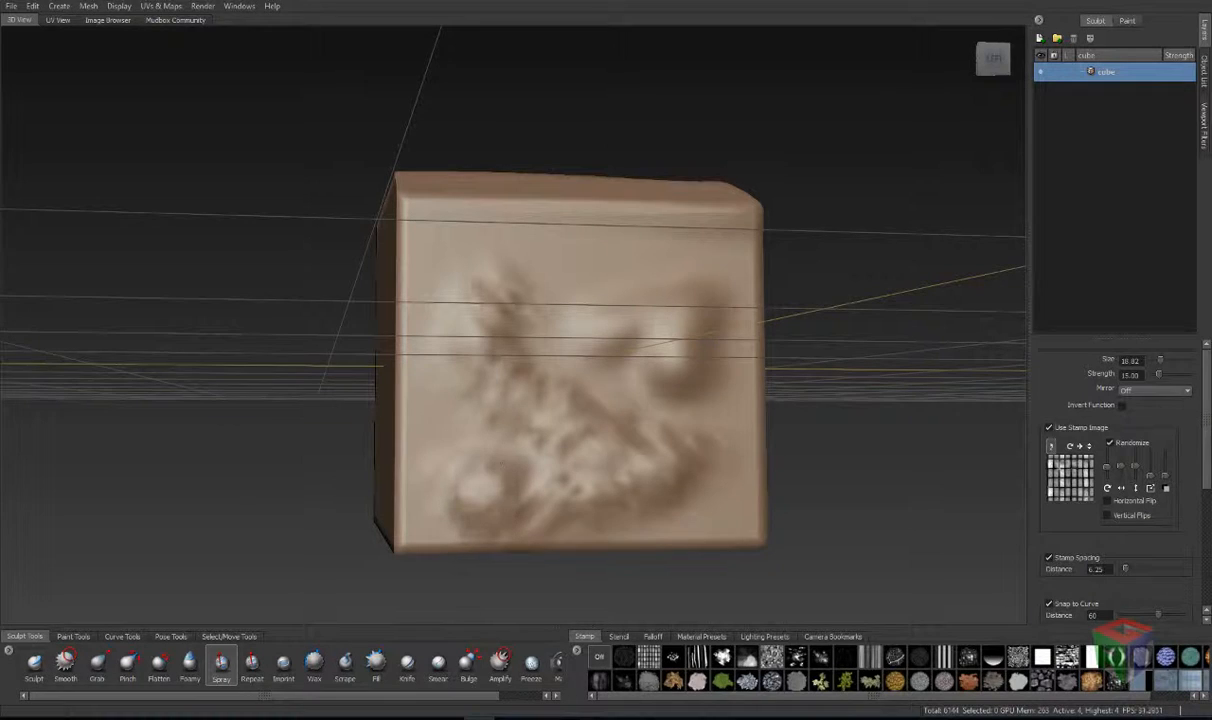
mouse_move(1203, 420)
left_mouse_down()
mouse_move(1188, 547)
mouse_move(1190, 428)
left_mouse_up()
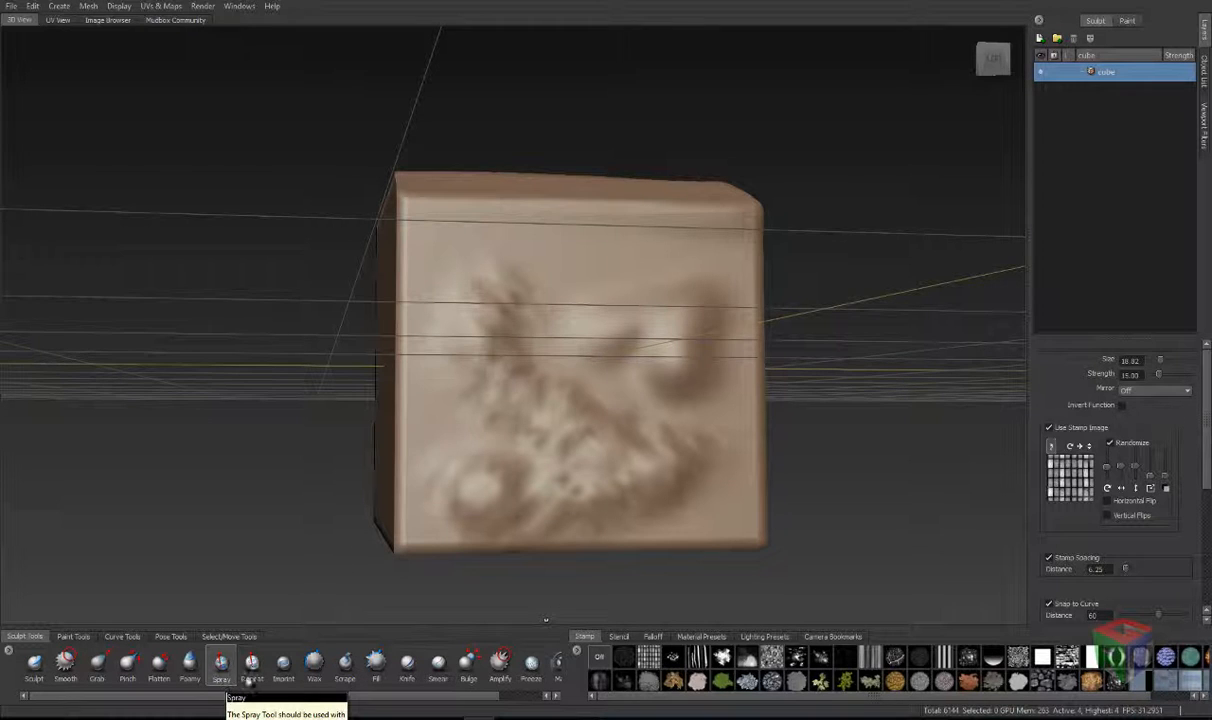
Step: Try a Repeat tool stroke with the half-circle gradient stamp on the upper part of the cube's unsculpted face and undo it
left_click(254, 668)
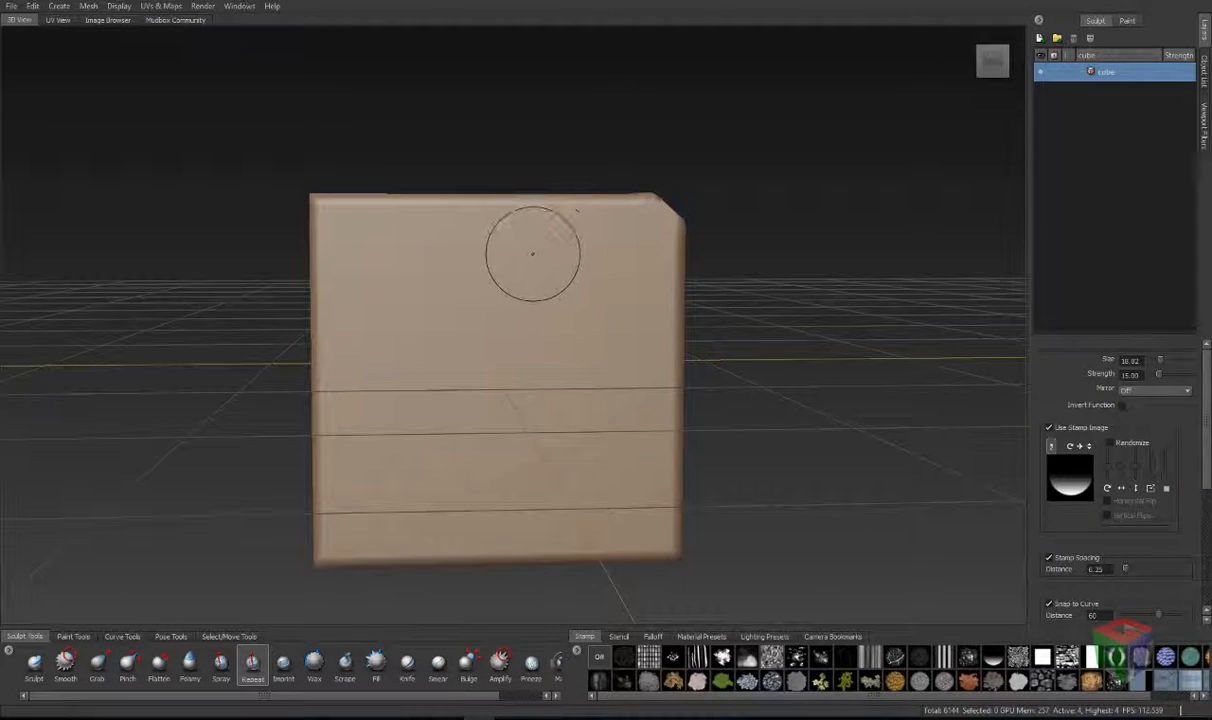
left_click(530, 290)
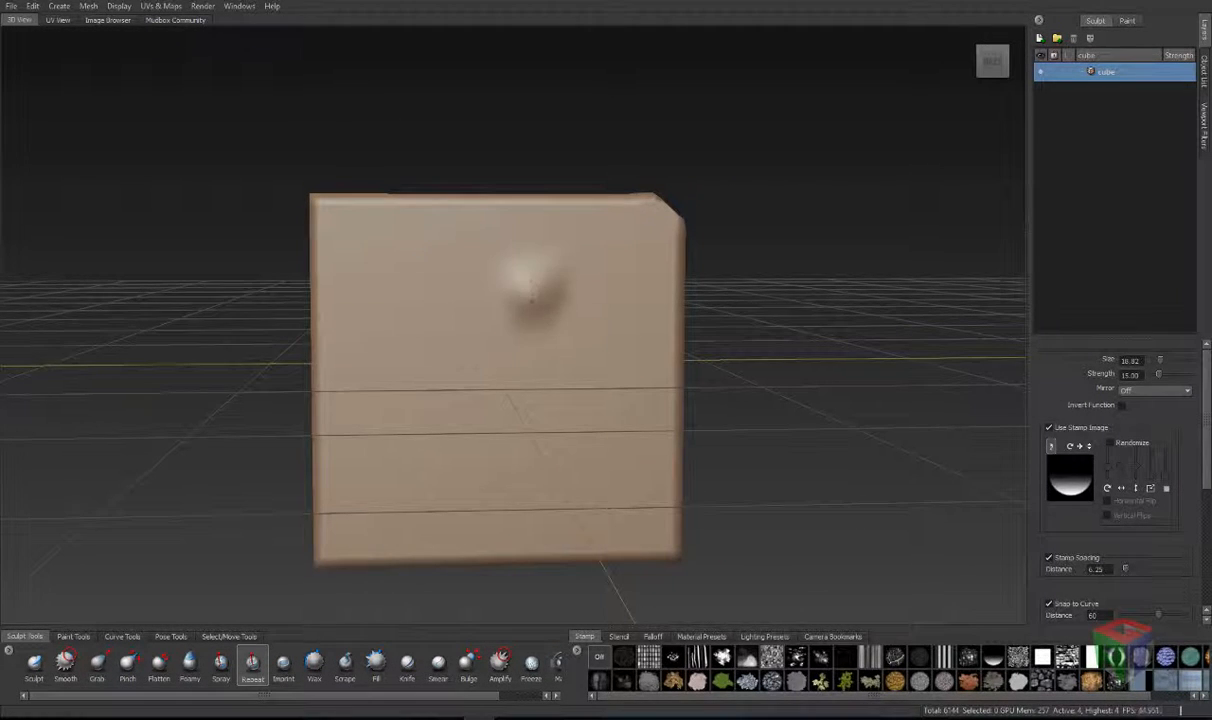
mouse_move(530, 290)
left_mouse_down()
mouse_move(495, 450)
mouse_move(390, 465)
mouse_move(440, 300)
mouse_move(402, 303)
left_mouse_up()
key("ctrl+z")
left_click_drag(400, 422, 831, 510, "alt")
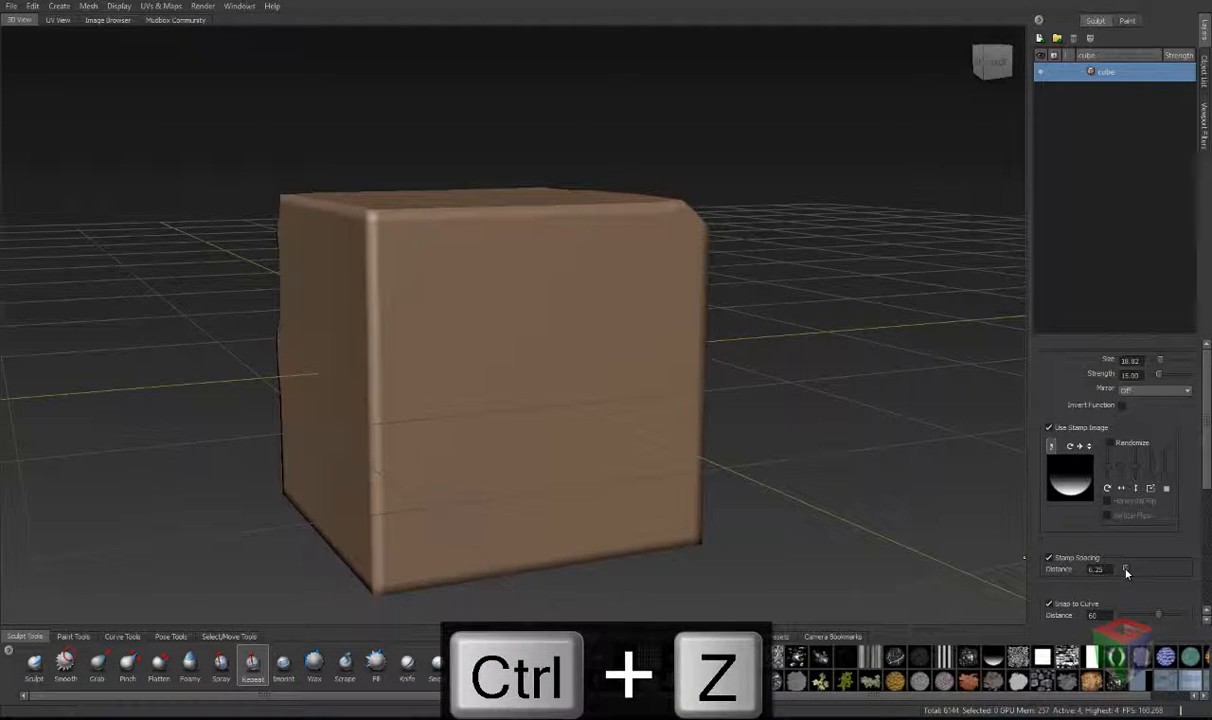
Step: Raise the Repeat brush's stamp spacing distance to about 69, try strokes on the cube's faces, and undo them
left_click_drag(1126, 569, 1163, 569)
left_click_drag(512, 328, 523, 408)
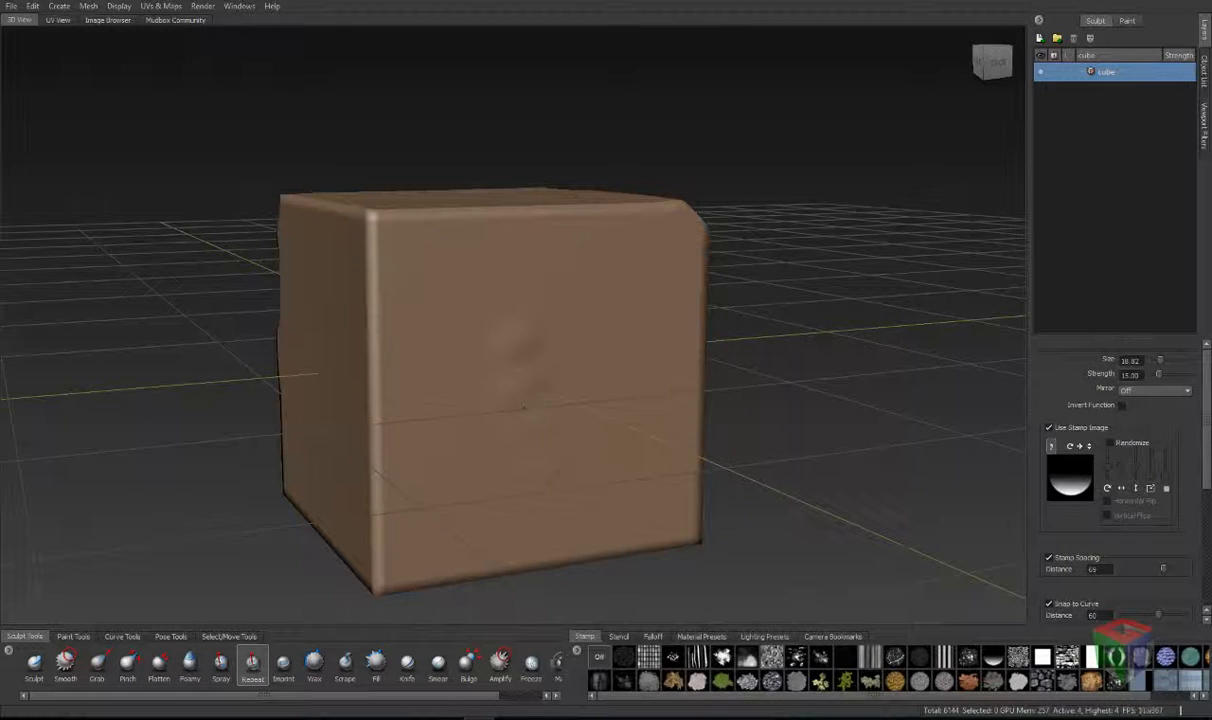
key("ctrl+z")
key("ctrl+z")
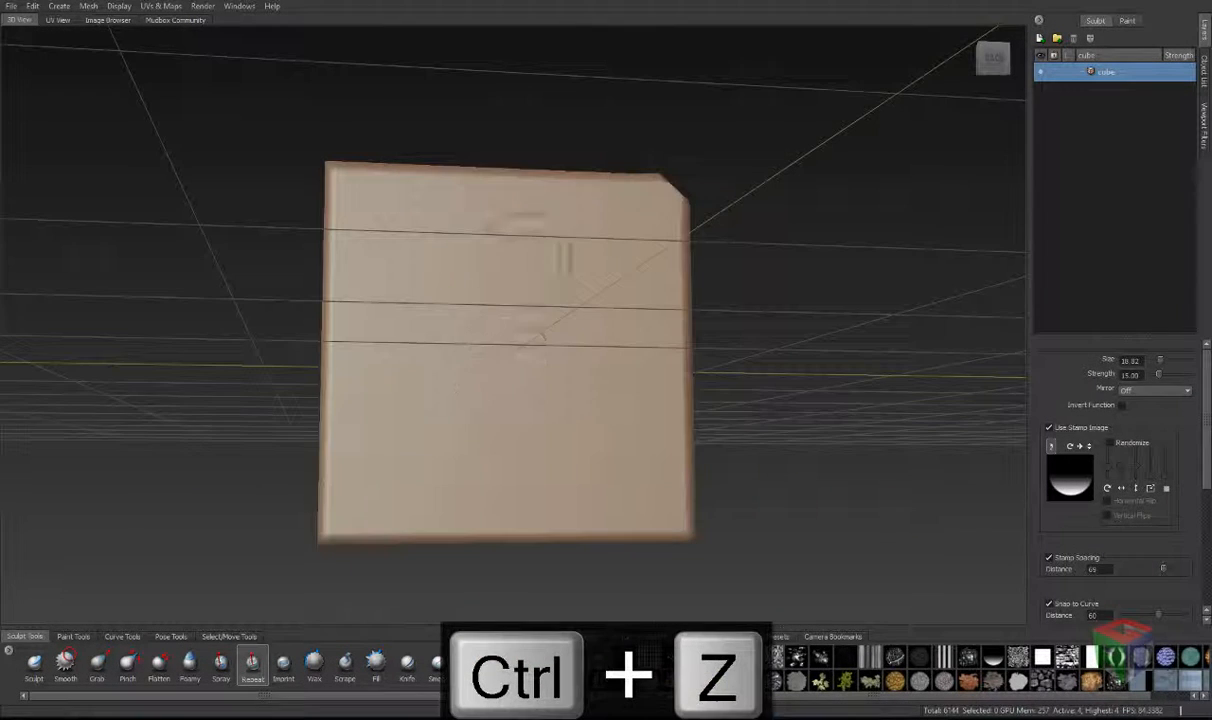
left_click_drag(514, 313, 482, 452)
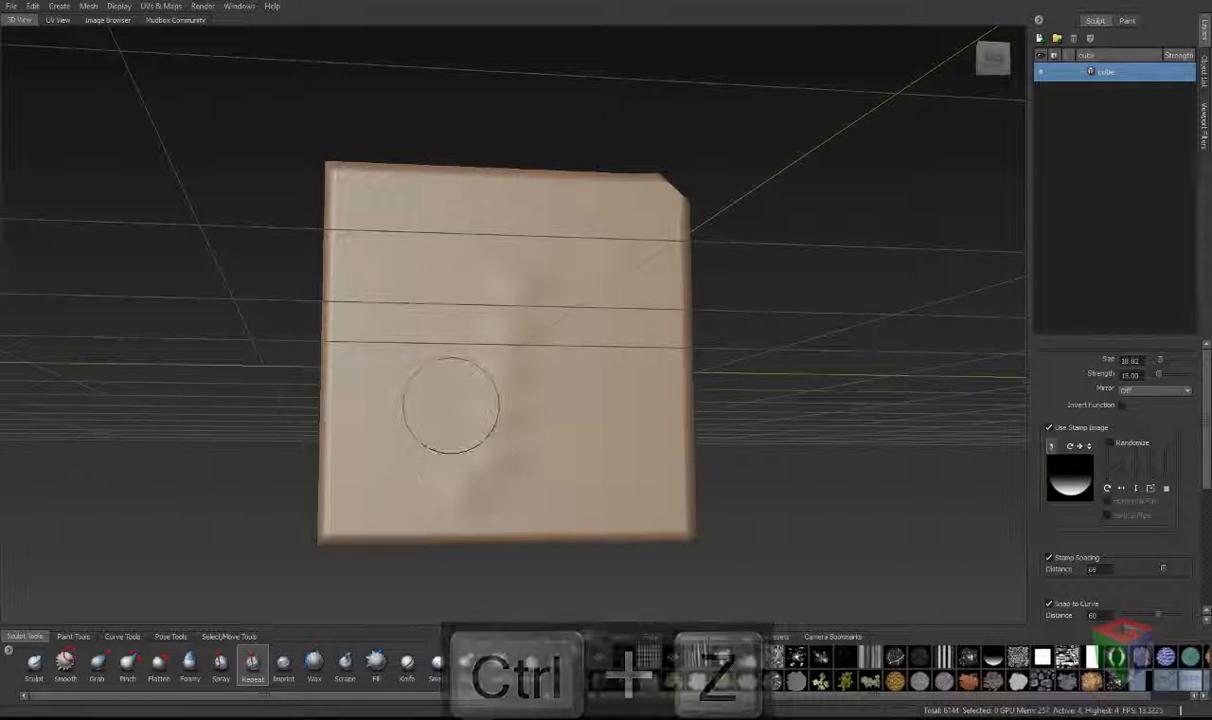
key("ctrl+z")
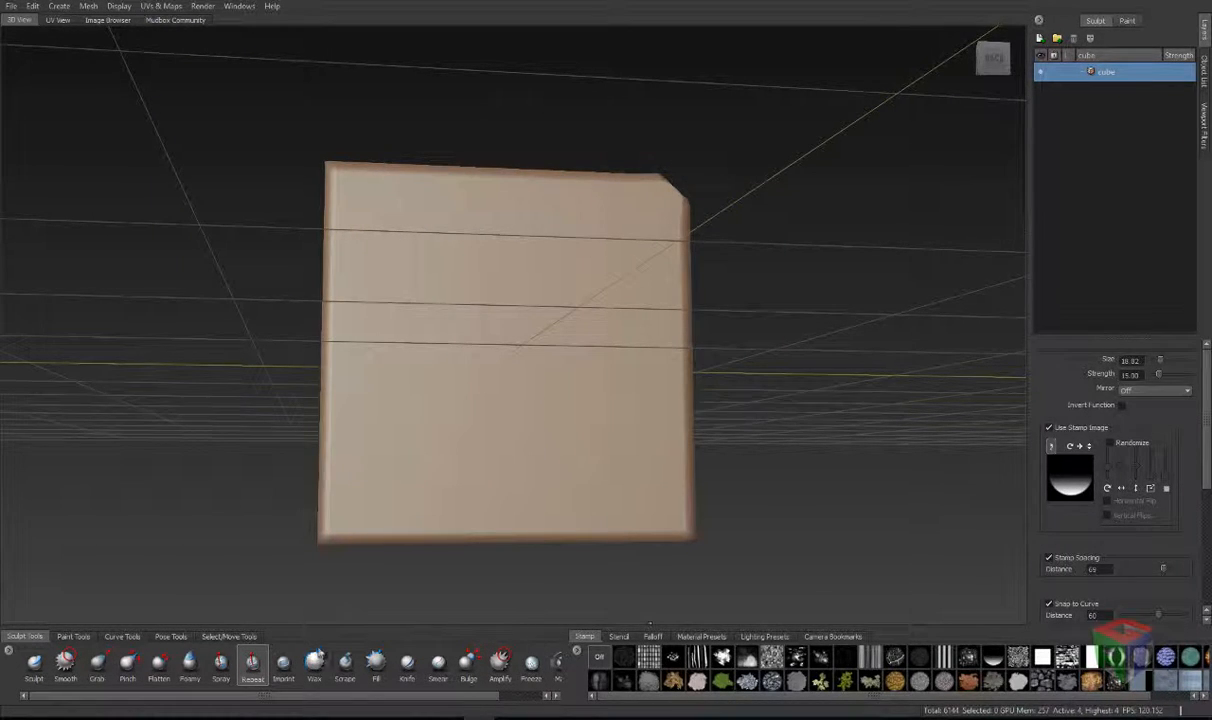
Step: Switch to the Imprint tool, try the rock stamp on the cube's back face, and undo the imprint
left_click(284, 662)
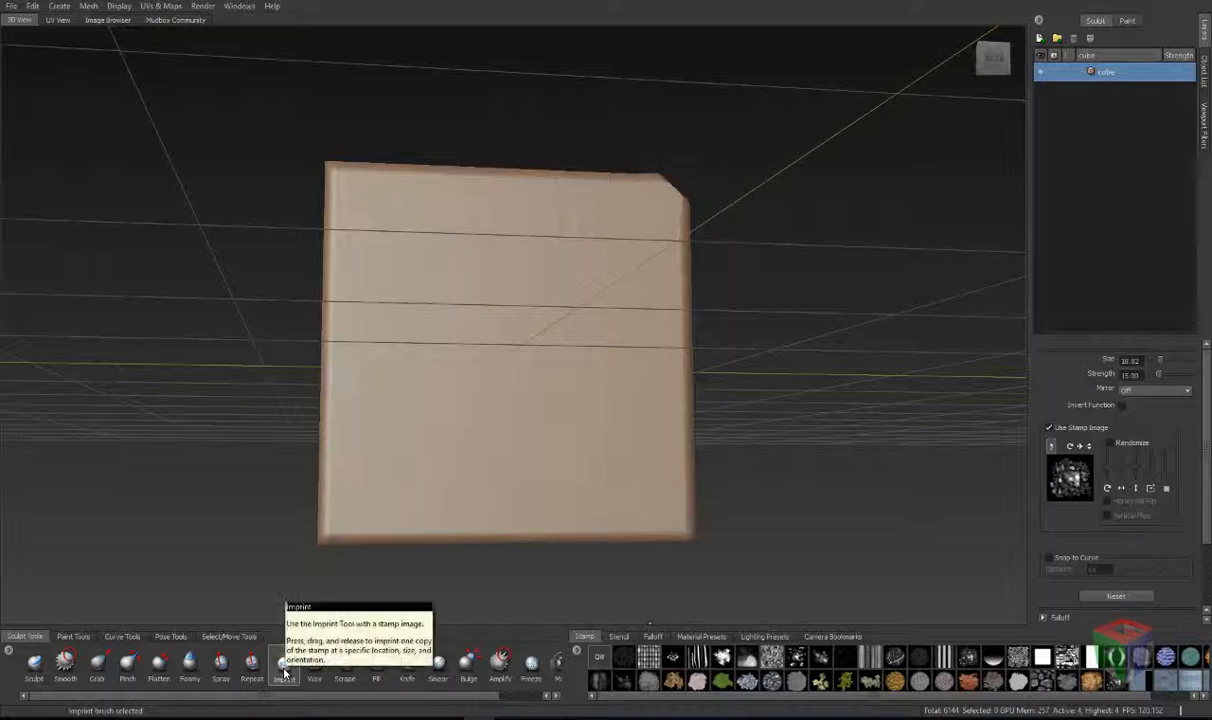
mouse_move(568, 292)
left_mouse_down()
mouse_move(565, 398)
mouse_move(657, 388)
mouse_move(648, 396)
mouse_move(590, 345)
mouse_move(539, 437)
mouse_move(470, 360)
mouse_move(444, 273)
mouse_move(519, 314)
mouse_move(587, 279)
mouse_move(520, 360)
mouse_move(440, 420)
mouse_move(485, 360)
mouse_move(494, 386)
left_mouse_up()
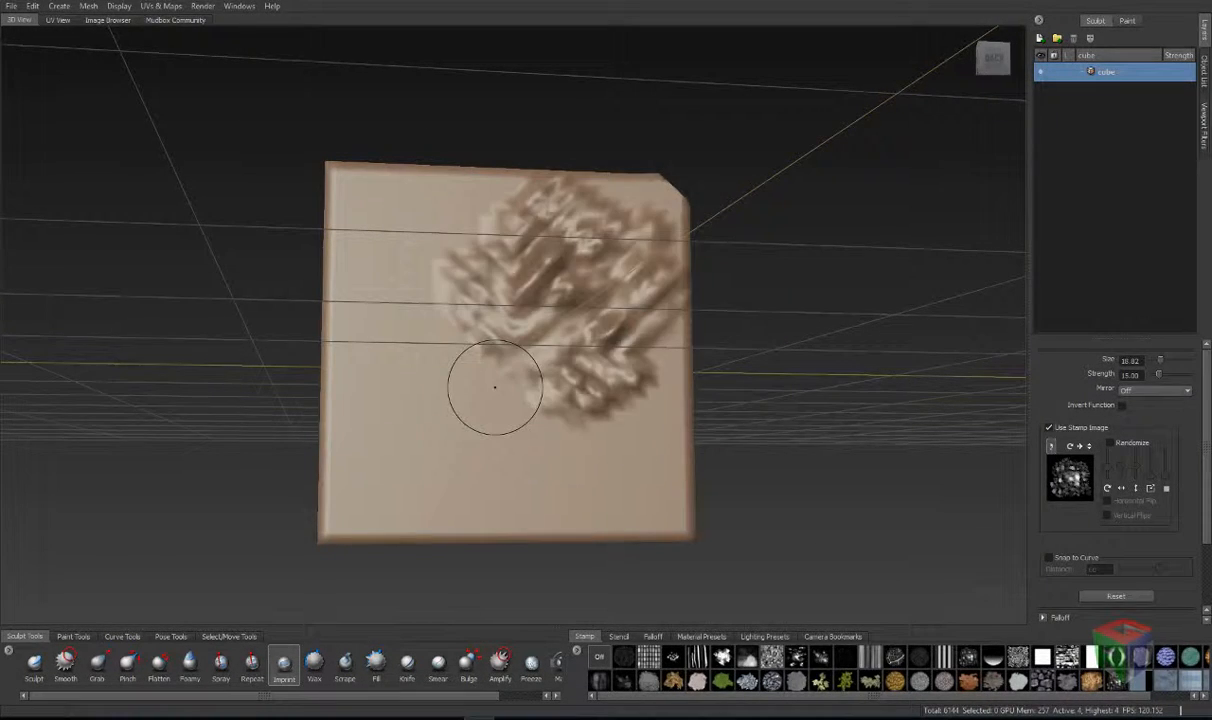
key("ctrl+z")
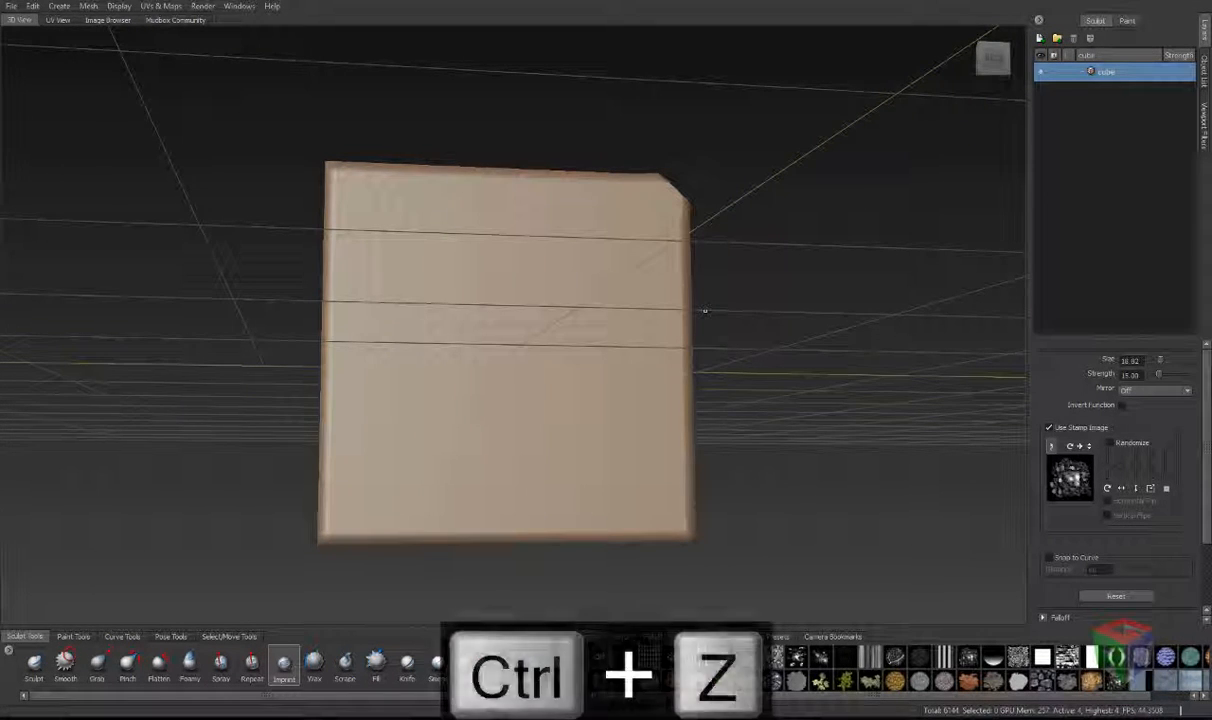
Step: Subdivide the cube to level 8 and imprint the rock stamp as a large cluster on the back face
key("shift+d")
key("shift+d")
key("shift+d")
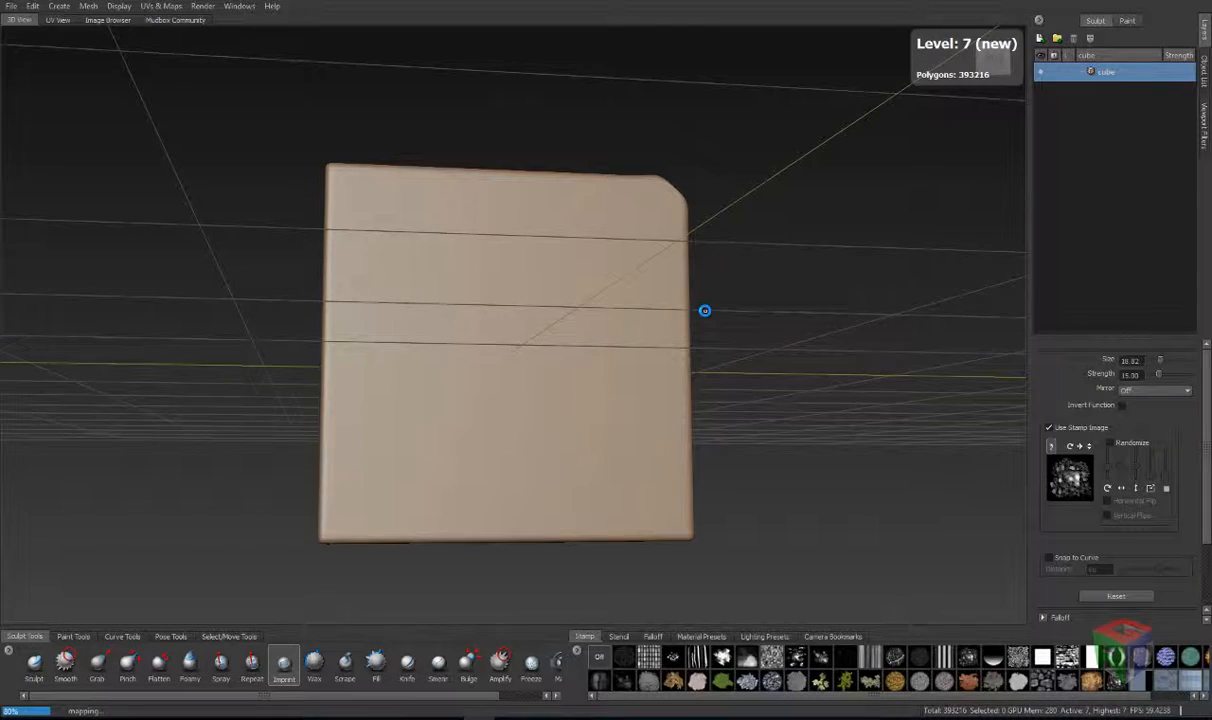
left_click_drag(546, 305, 565, 428)
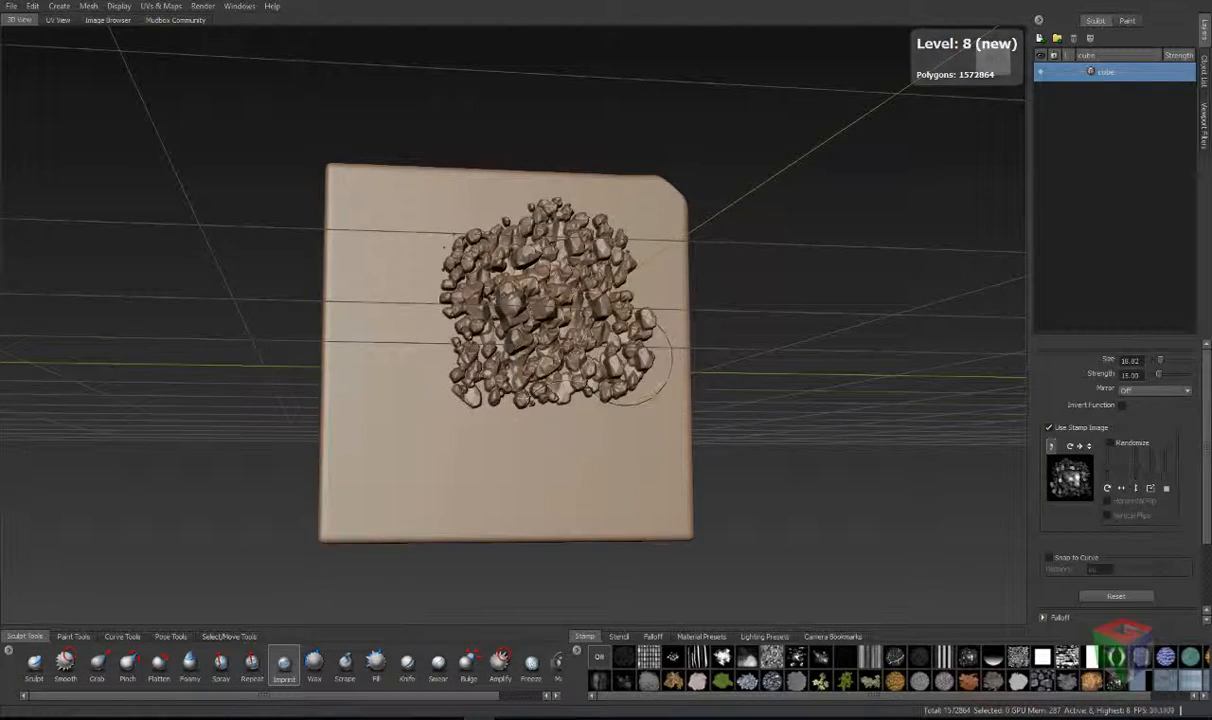
left_click_drag(622, 355, 500, 375, "alt")
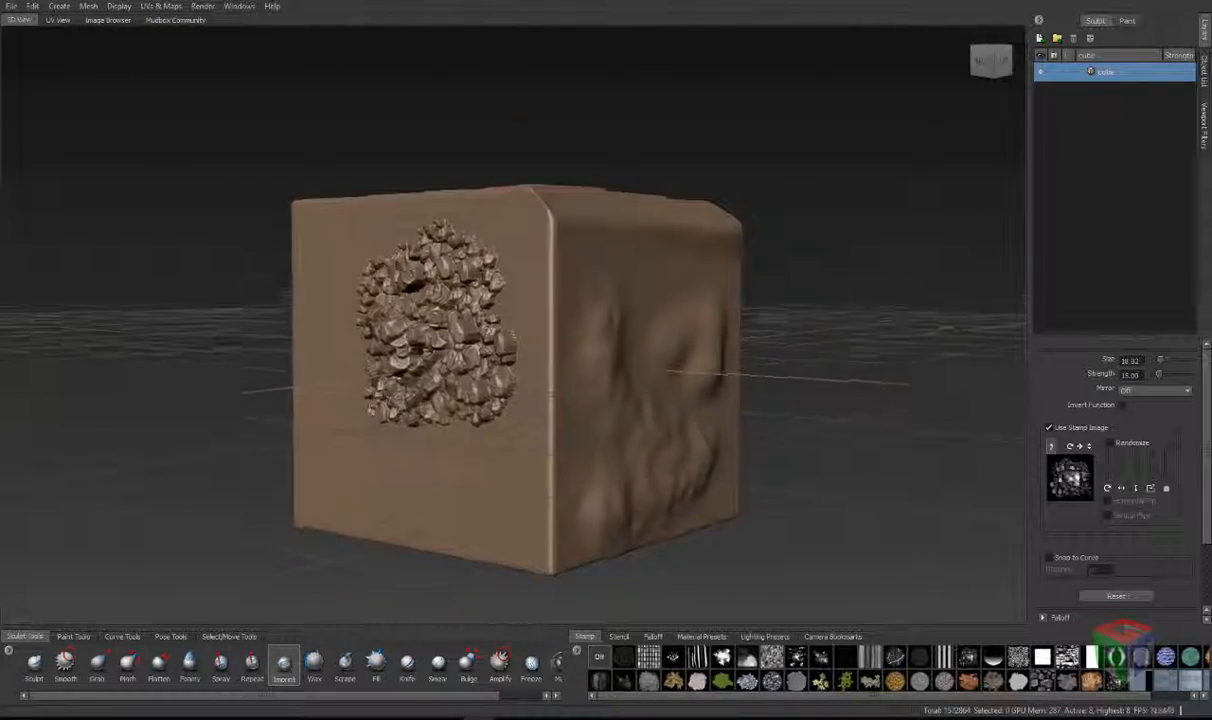
right_click_drag(440, 375, 565, 395, "alt")
left_click_drag(330, 390, 418, 398, "alt")
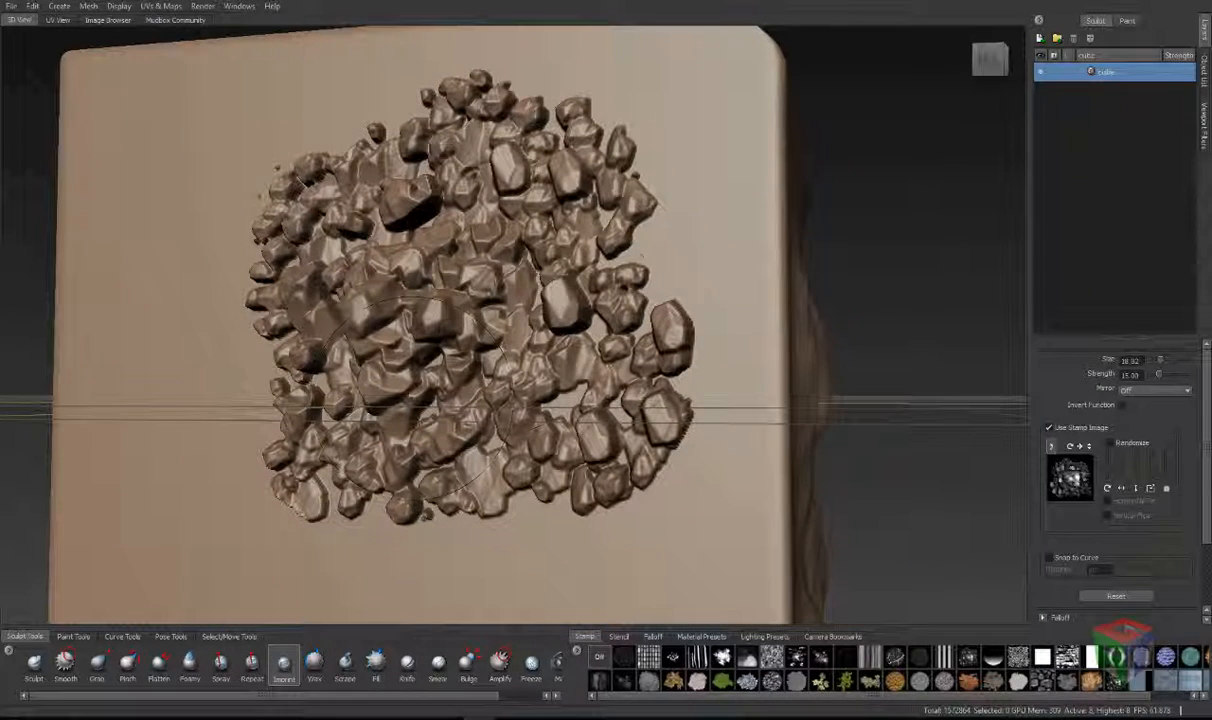
Step: Smooth the imprinted stones across the cluster on the back face and undo the extra stroke over them
mouse_move(475, 310)
left_mouse_down("shift")
mouse_move(430, 255)
mouse_move(485, 175)
mouse_move(565, 320)
mouse_move(645, 360)
mouse_move(420, 420)
mouse_move(290, 390)
mouse_move(285, 180)
mouse_move(365, 150)
mouse_move(410, 105)
mouse_move(410, 330)
mouse_move(430, 405)
left_mouse_up("shift")
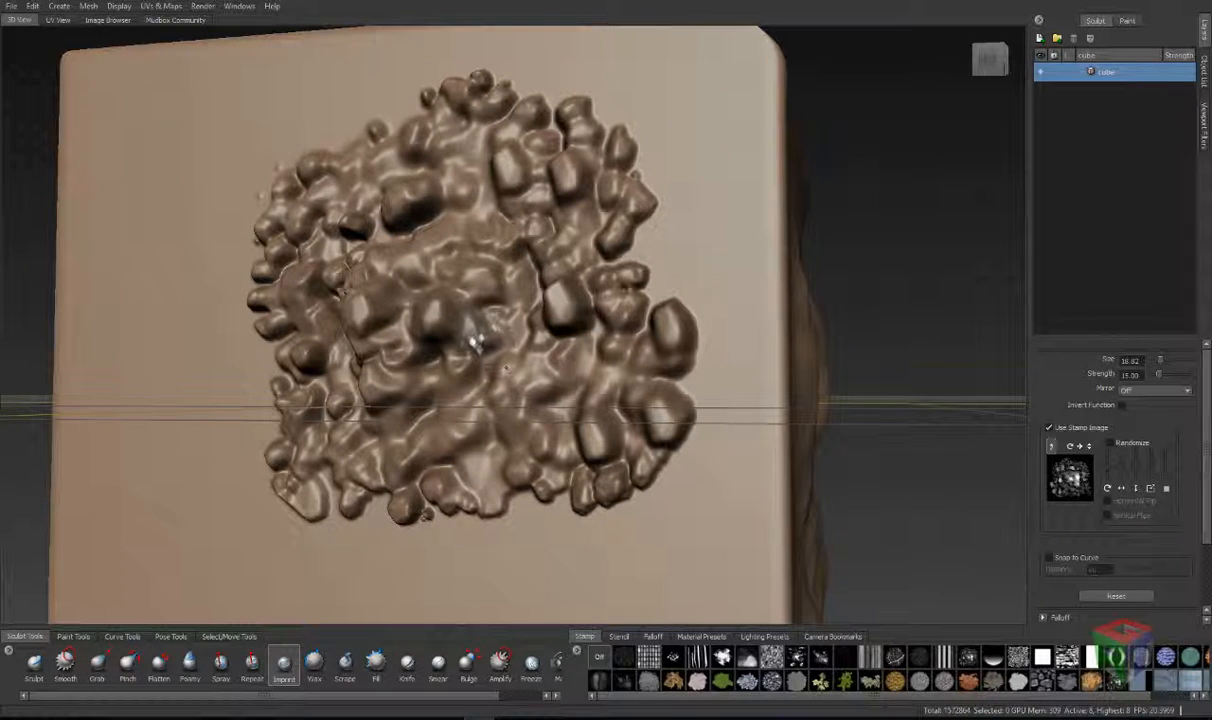
left_click_drag(475, 340, 552, 362)
key("ctrl+z")
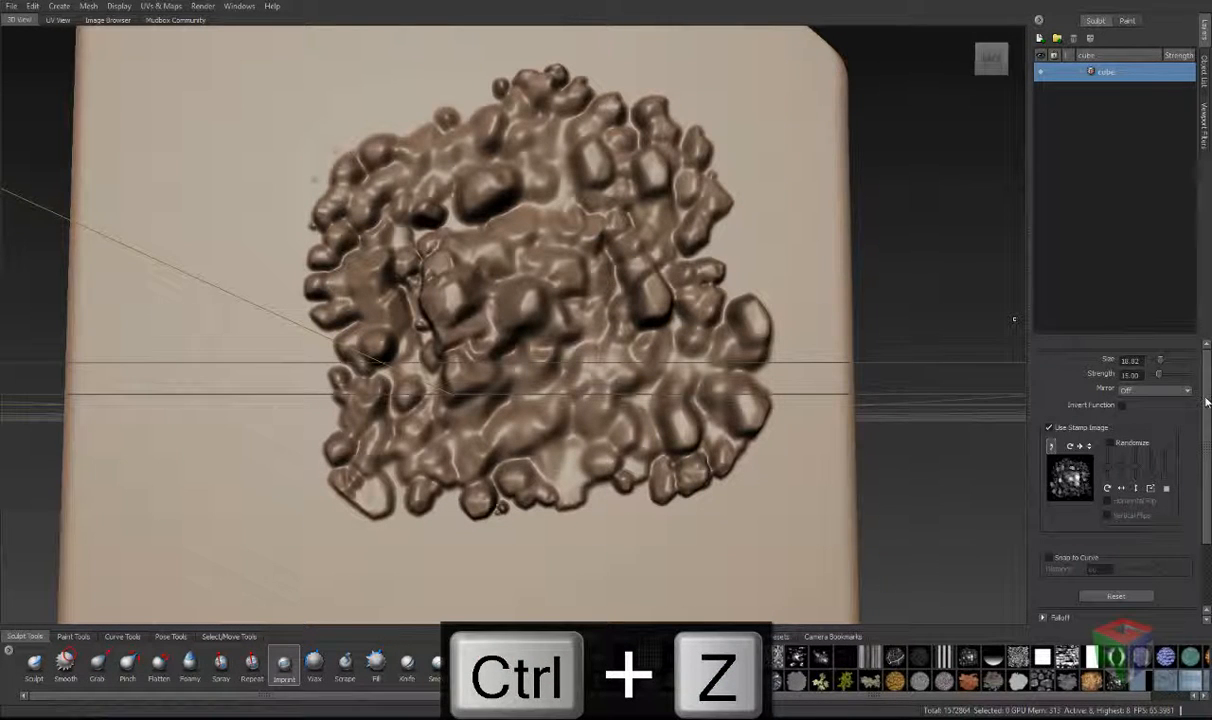
Step: Expand the Imprint tool's Advanced and Falloff settings to examine its options
scroll(1206, 401, "down", 3)
left_click(1043, 548)
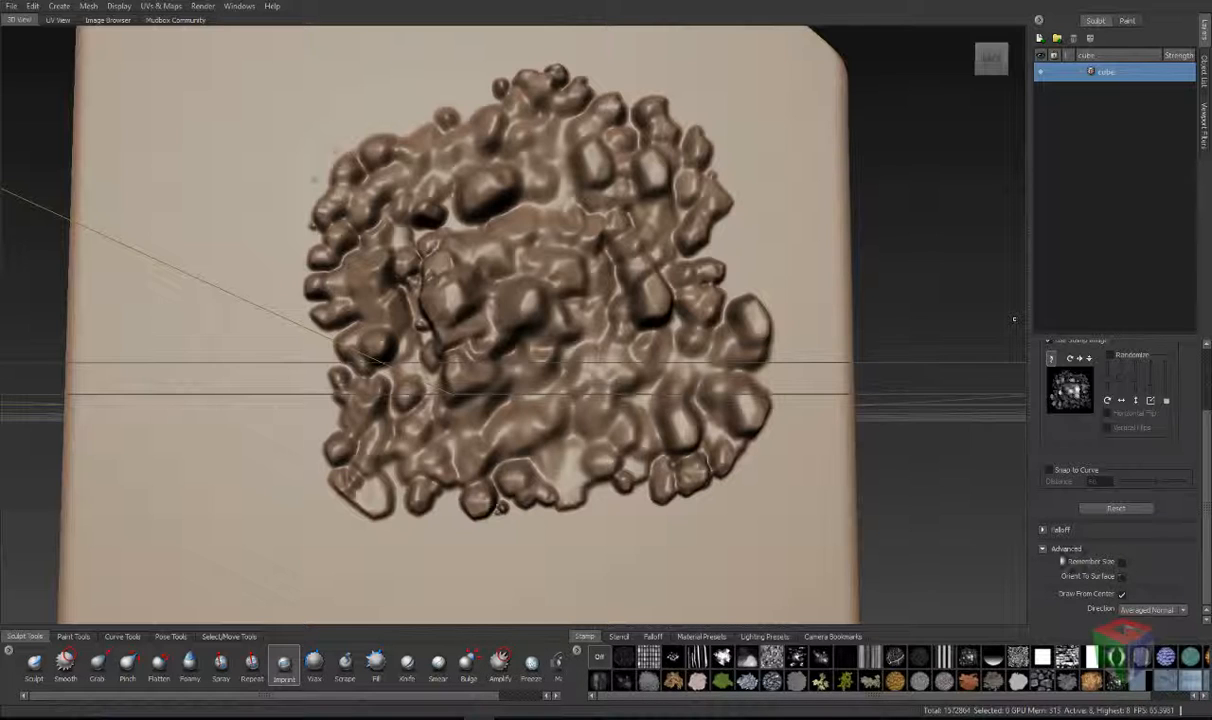
left_click(1043, 529)
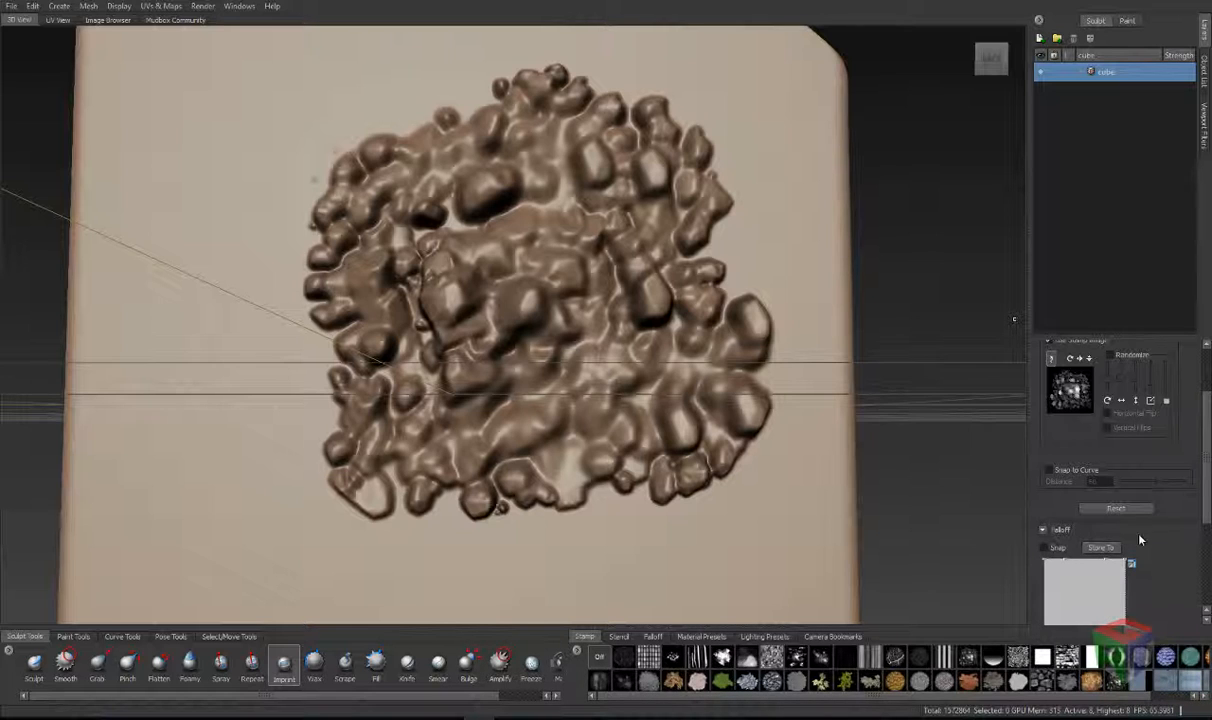
scroll(1140, 540, "down", 5)
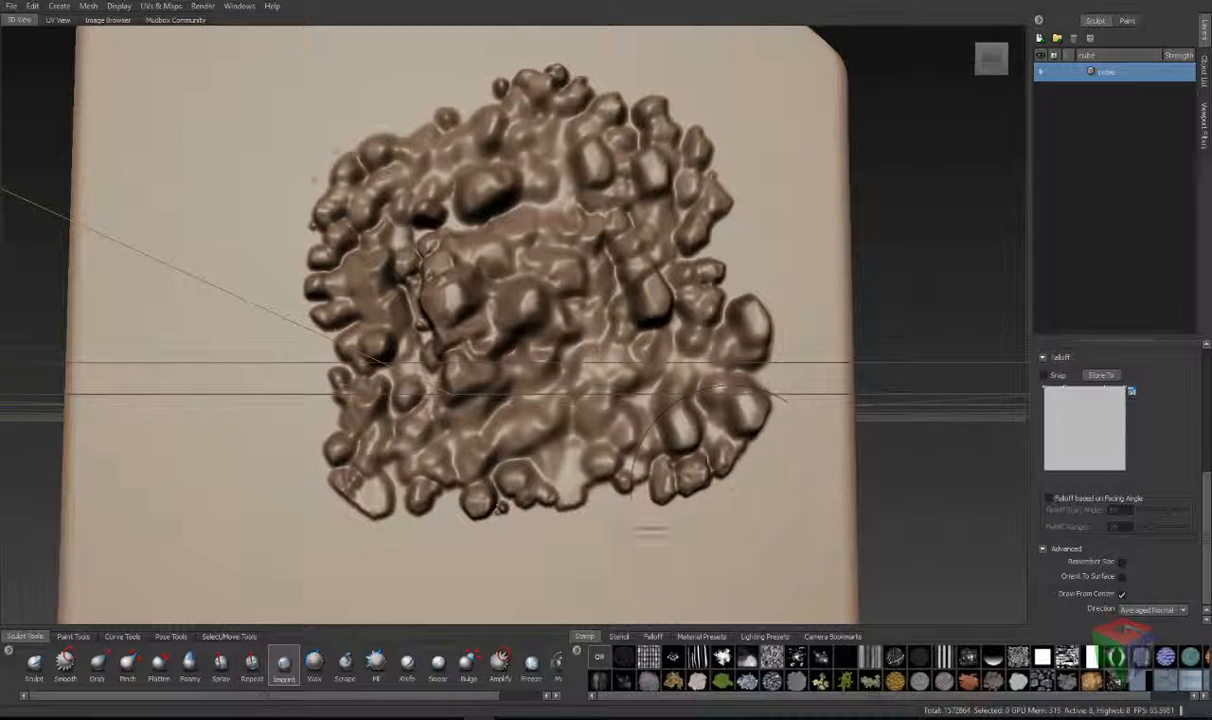
Step: Turn off Draw From Center, try new imprints over the stones on the back face, and undo them
mouse_move(508, 309)
left_mouse_down()
mouse_move(592, 393)
mouse_move(626, 520)
mouse_move(668, 420)
left_mouse_up()
key("ctrl+z")
right_click_drag(668, 420, 540, 380, "alt")
left_click_drag(540, 380, 580, 470, "alt")
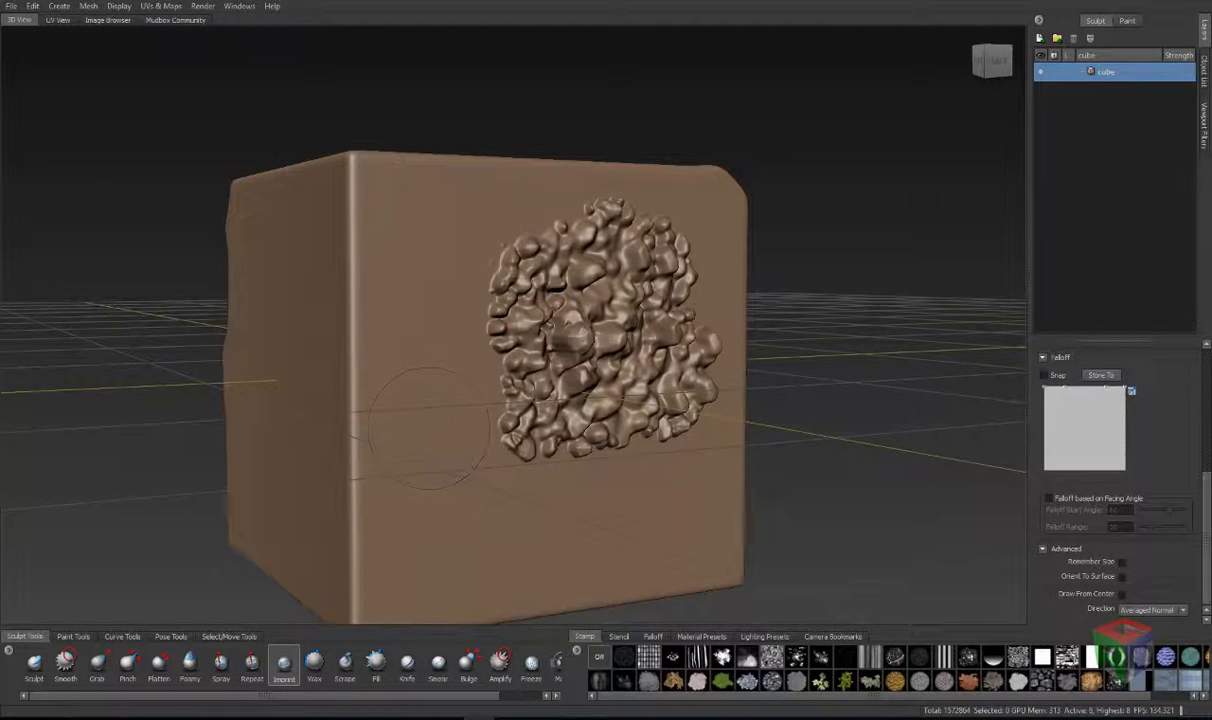
mouse_move(447, 433)
left_mouse_down()
mouse_move(505, 495)
mouse_move(582, 412)
mouse_move(600, 419)
mouse_move(514, 411)
mouse_move(590, 405)
left_mouse_up()
key("ctrl+z")
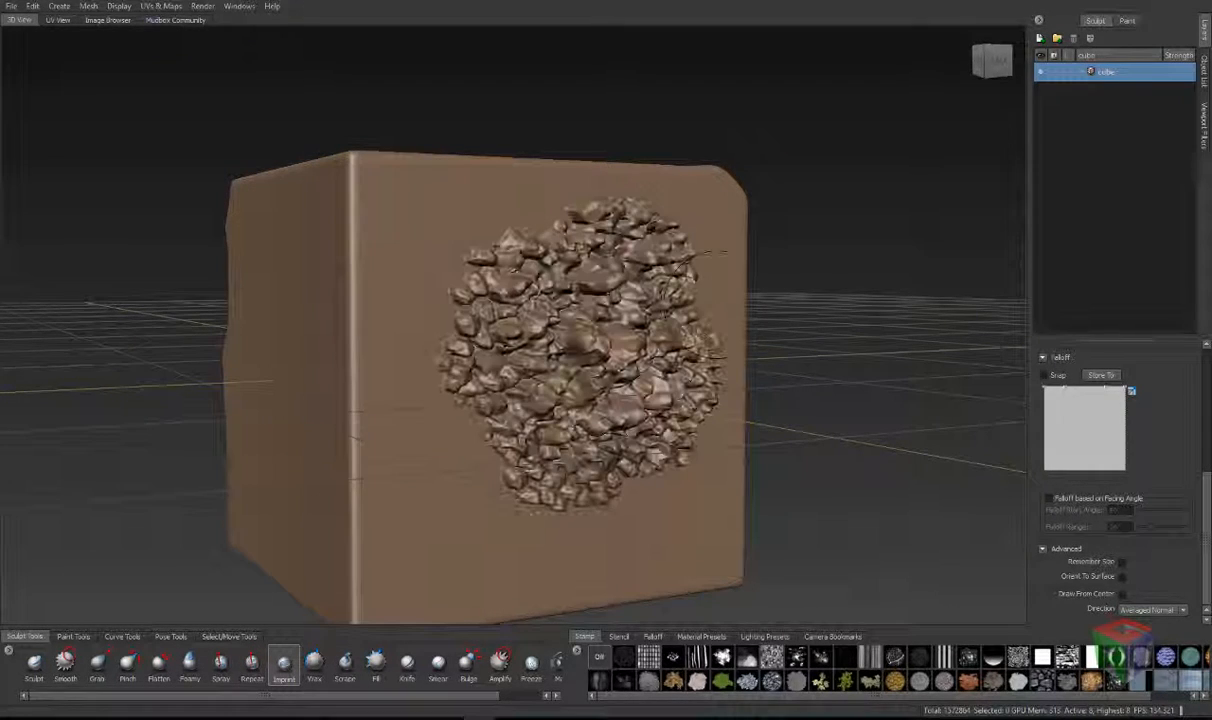
key("ctrl+z")
Step: Imprint one stone cluster on the middle of the adjacent side face, undoing the trial imprints
left_click_drag(718, 306, 650, 358, "alt")
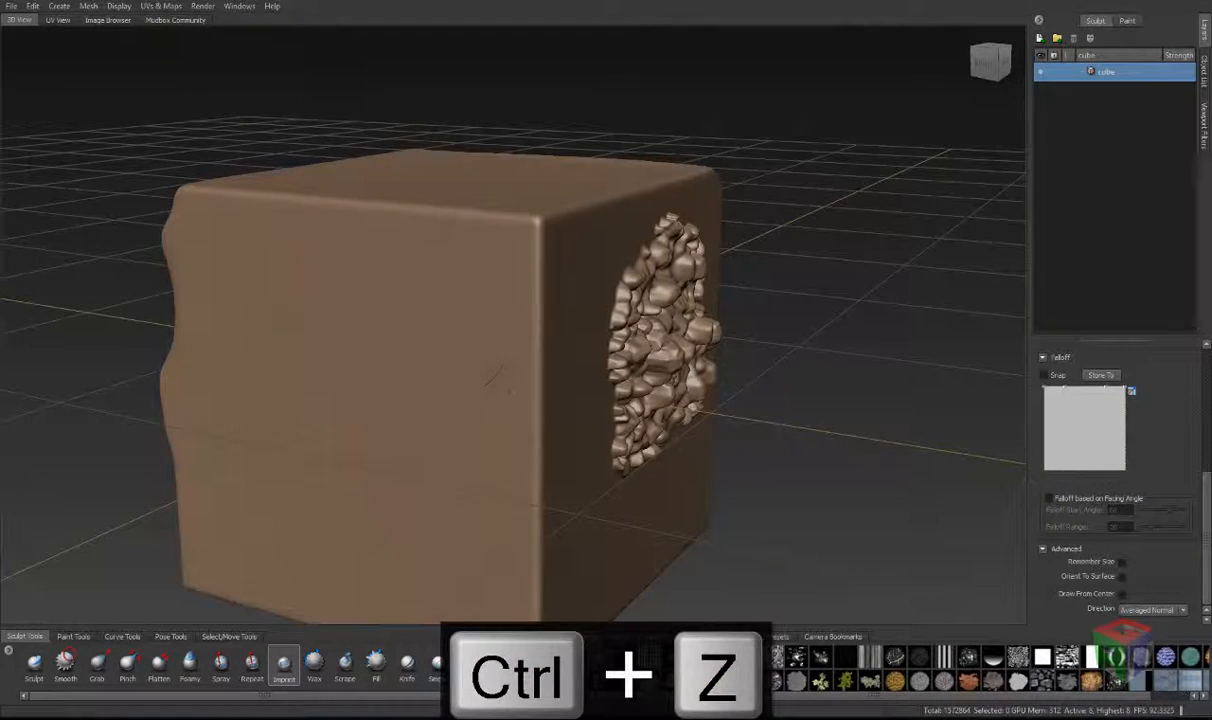
left_click_drag(479, 366, 495, 392)
key("ctrl+z")
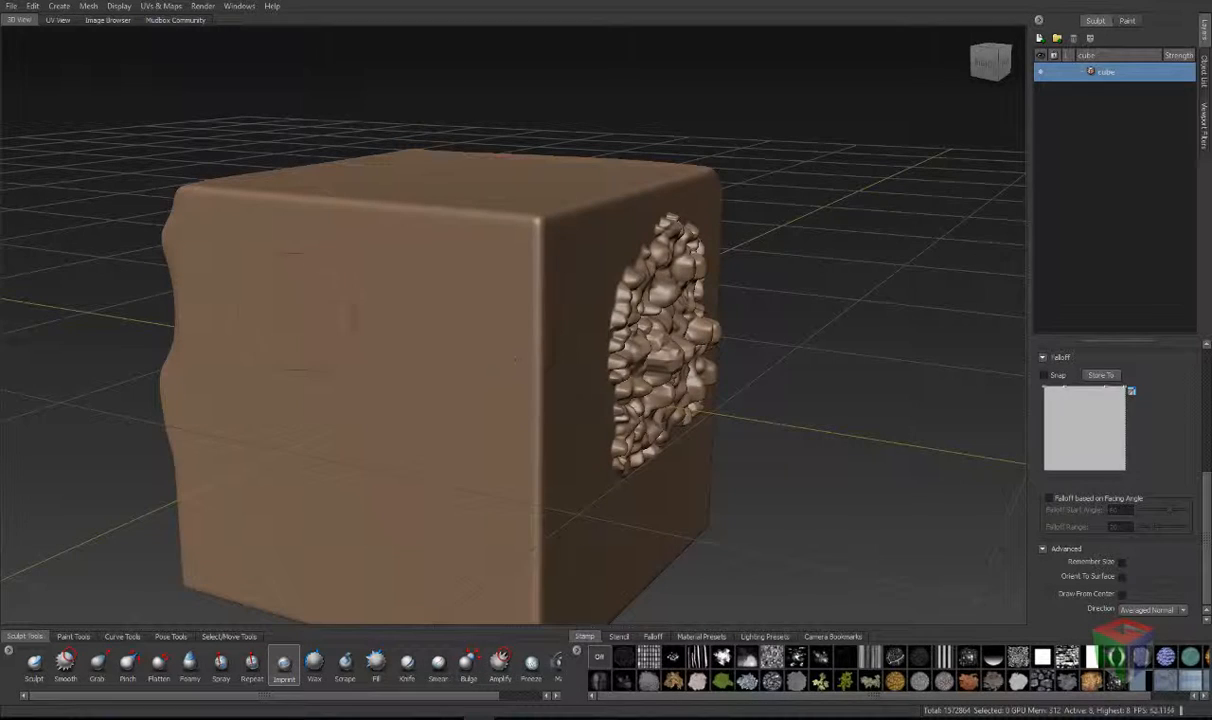
left_click_drag(395, 400, 480, 485)
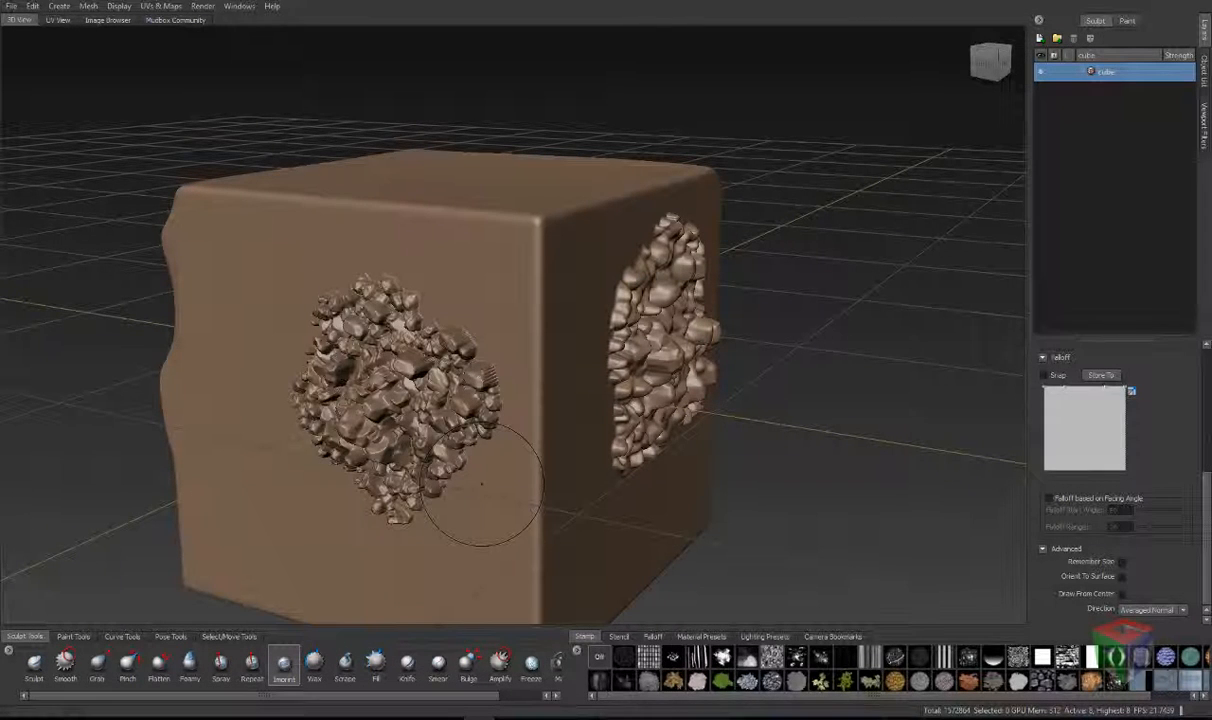
key("ctrl+z")
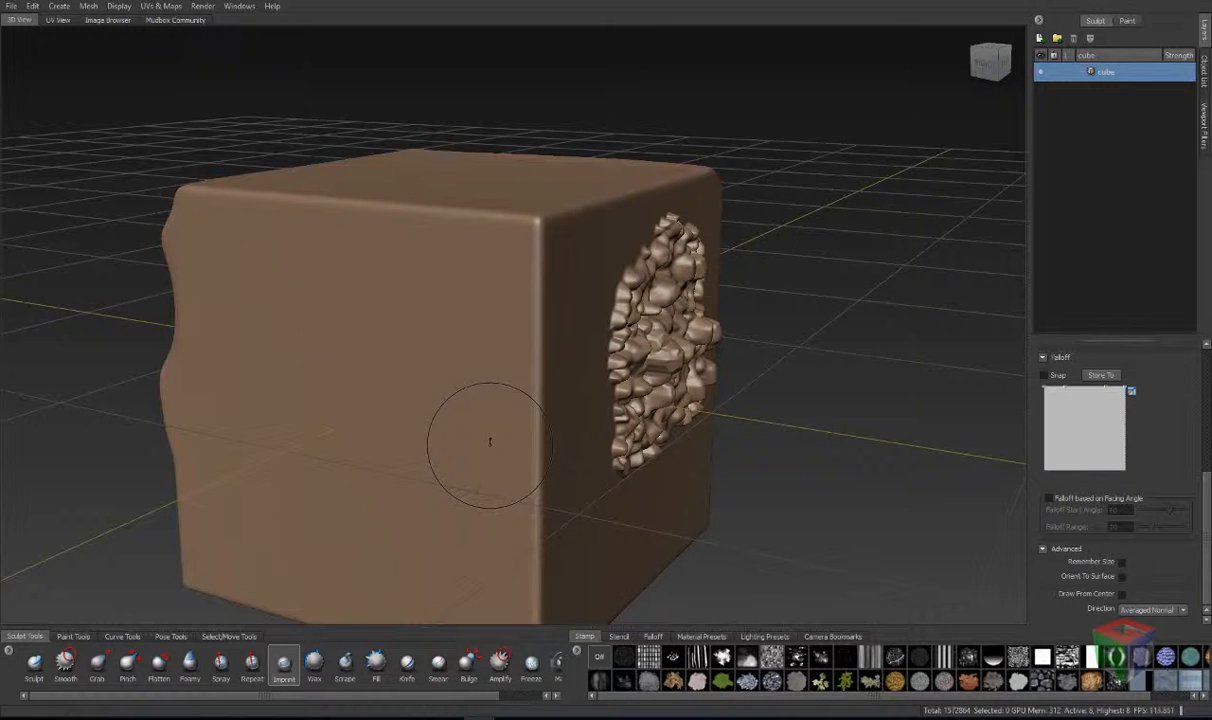
mouse_move(304, 314)
left_mouse_down()
mouse_move(478, 526)
mouse_move(470, 540)
mouse_move(485, 515)
left_mouse_up()
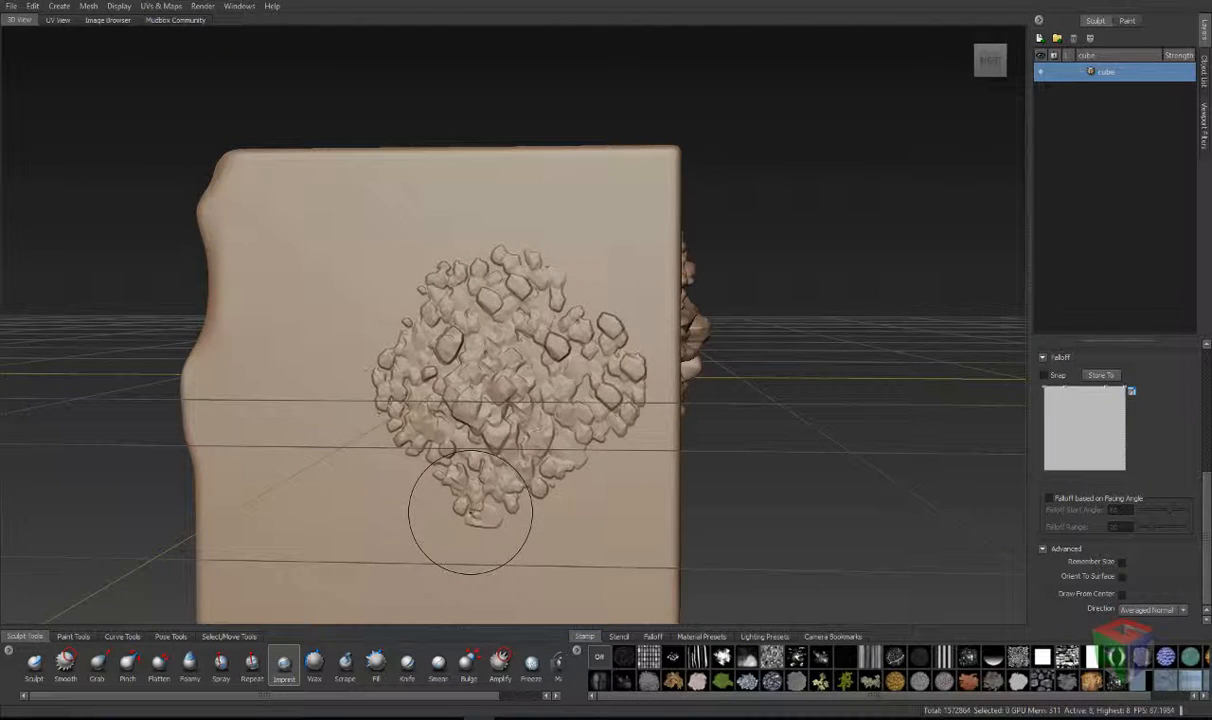
Step: Build up overlapping mounds with the Wax tool on the side face beside the stone cluster
left_click(314, 670)
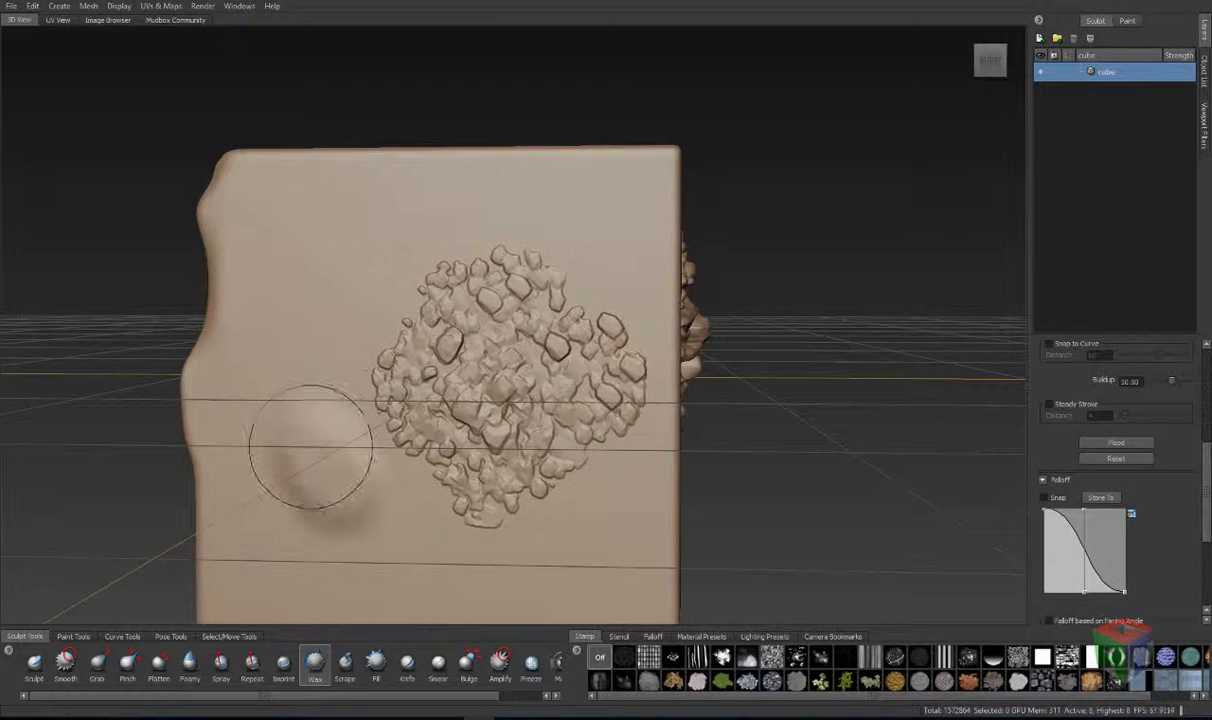
left_click_drag(306, 446, 392, 498)
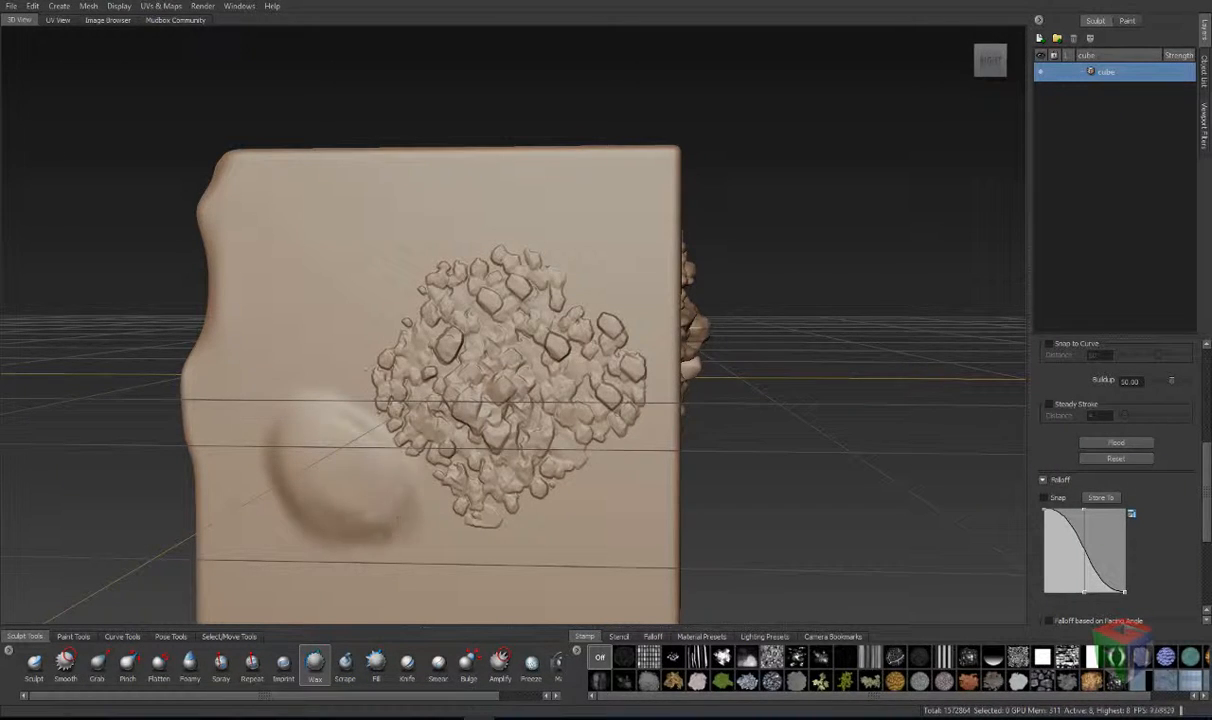
mouse_move(299, 478)
left_mouse_down()
mouse_move(325, 527)
mouse_move(407, 546)
mouse_move(255, 418)
mouse_move(242, 458)
mouse_move(385, 510)
mouse_move(265, 420)
mouse_move(300, 300)
mouse_move(345, 255)
mouse_move(396, 428)
mouse_move(375, 465)
mouse_move(290, 400)
mouse_move(428, 464)
mouse_move(612, 428)
mouse_move(606, 442)
left_mouse_up()
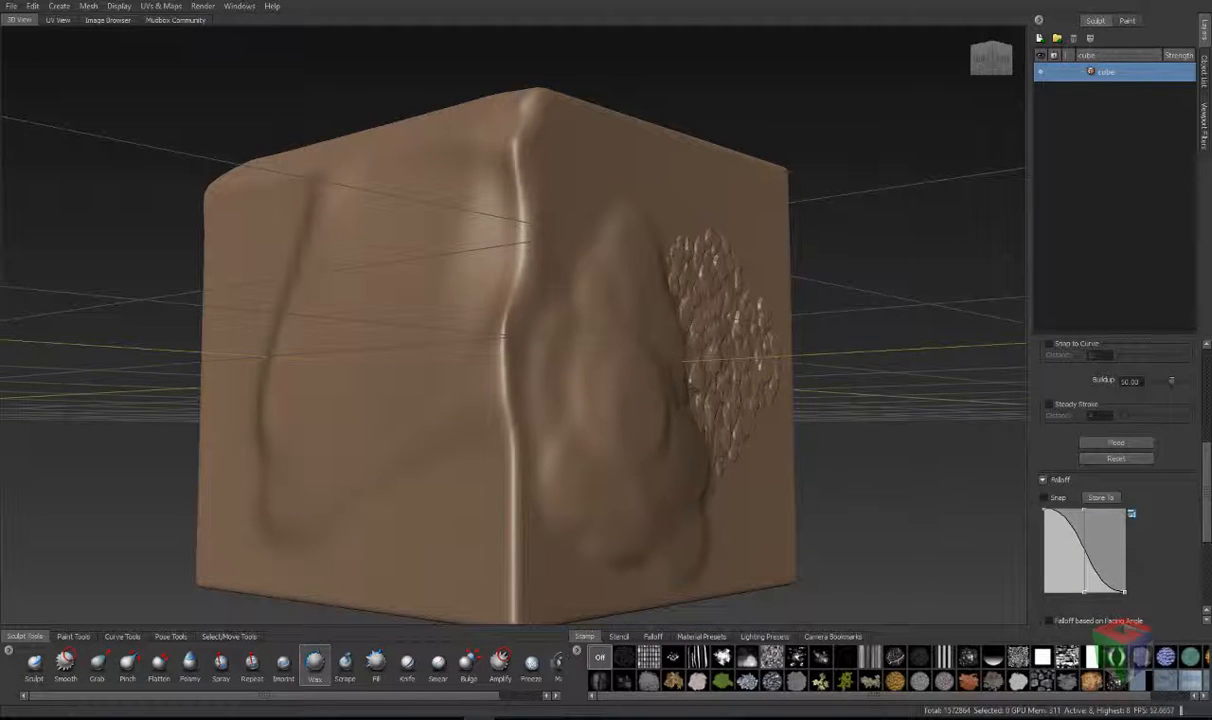
mouse_move(605, 390)
left_mouse_down()
mouse_move(625, 445)
mouse_move(585, 420)
mouse_move(585, 360)
mouse_move(580, 405)
left_mouse_up()
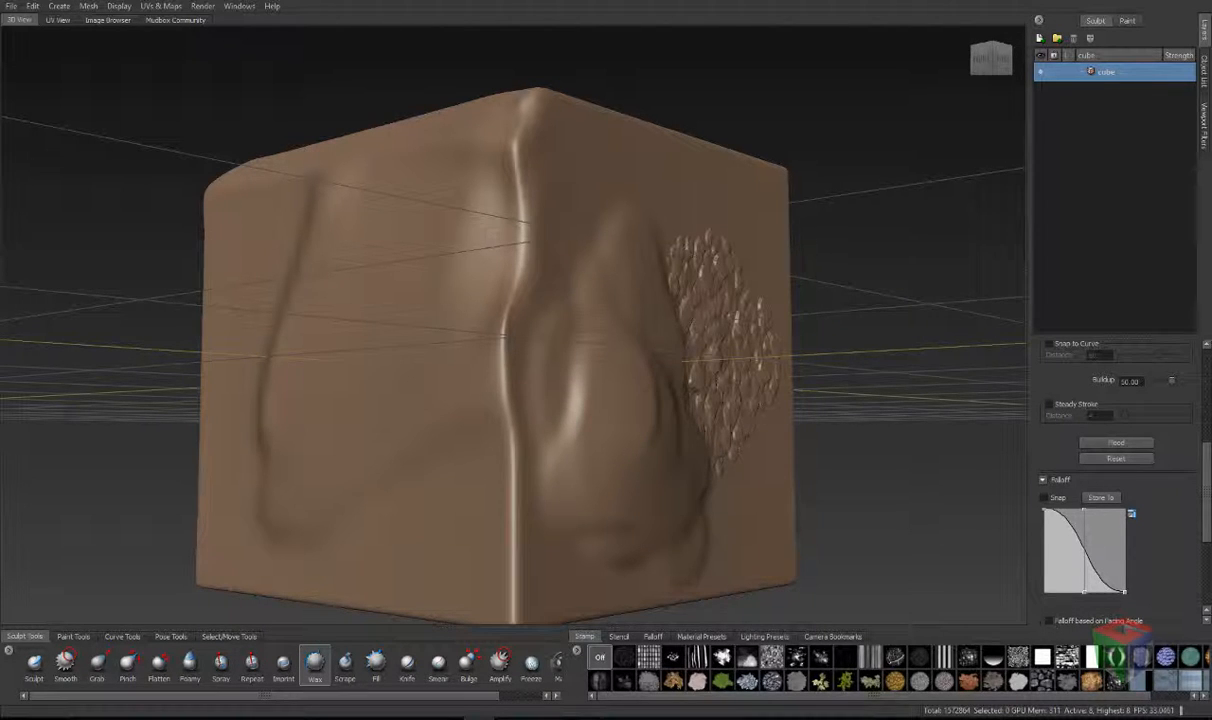
Step: Turn on Whole Stroke for the Wax tool and lay thick wax strokes over the cube's side faces and upper edge
scroll(1115, 470, "up", 5)
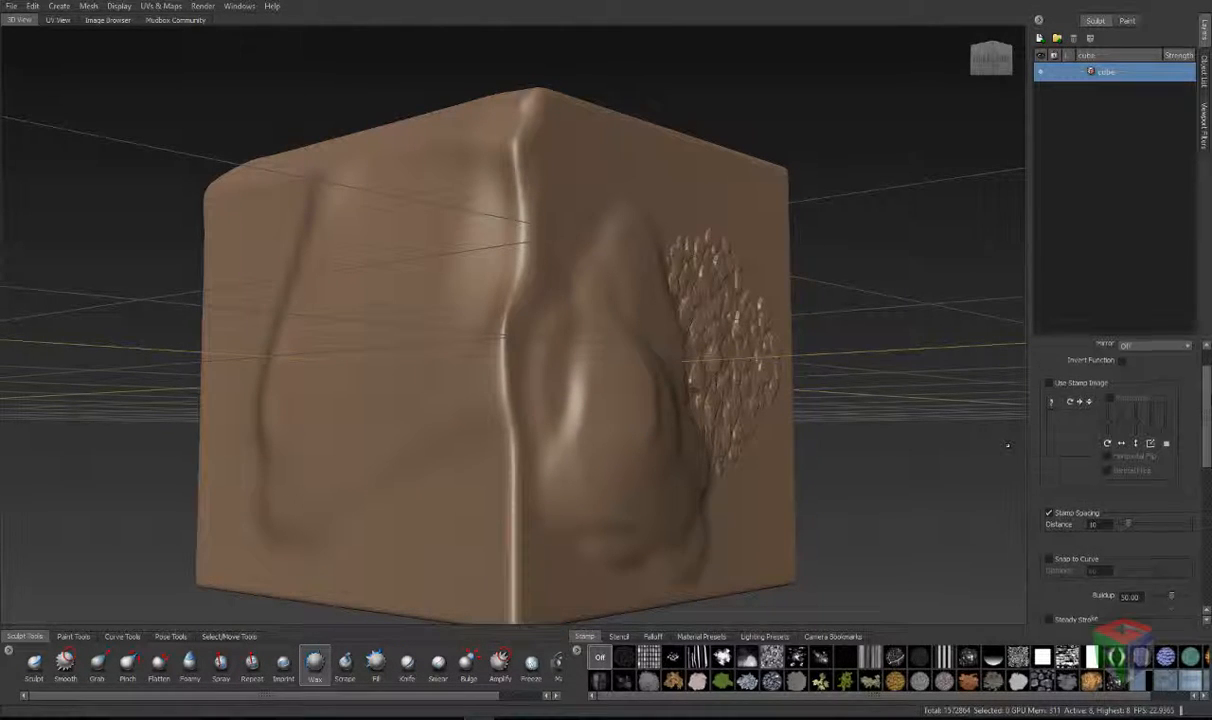
scroll(1150, 553, "down", 5)
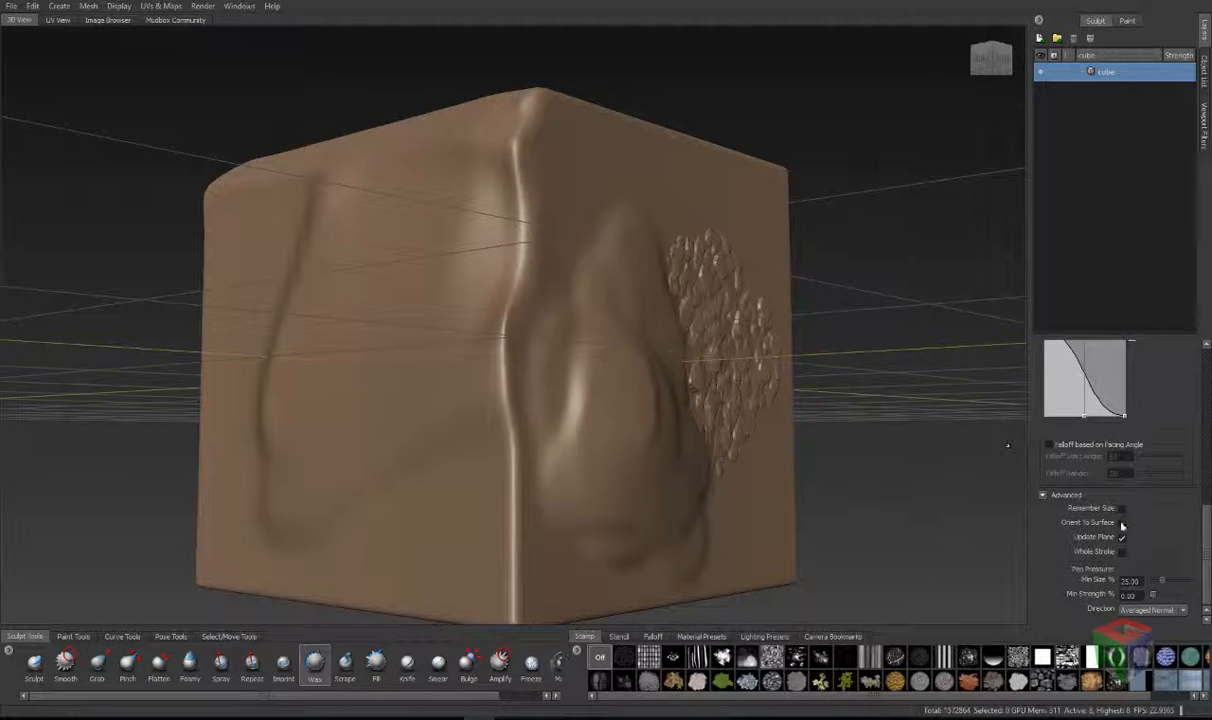
mouse_move(608, 258)
left_mouse_down()
mouse_move(552, 345)
mouse_move(520, 435)
mouse_move(636, 338)
mouse_move(590, 460)
left_mouse_up()
mouse_move(485, 495)
left_mouse_down()
mouse_move(475, 350)
mouse_move(520, 268)
mouse_move(527, 141)
mouse_move(515, 95)
mouse_move(655, 115)
mouse_move(560, 290)
mouse_move(510, 420)
mouse_move(455, 465)
mouse_move(445, 510)
mouse_move(478, 548)
mouse_move(465, 535)
mouse_move(495, 525)
left_mouse_up()
mouse_move(480, 205)
left_mouse_down("alt")
mouse_move(590, 220)
mouse_move(616, 283)
mouse_move(555, 270)
left_mouse_up("alt")
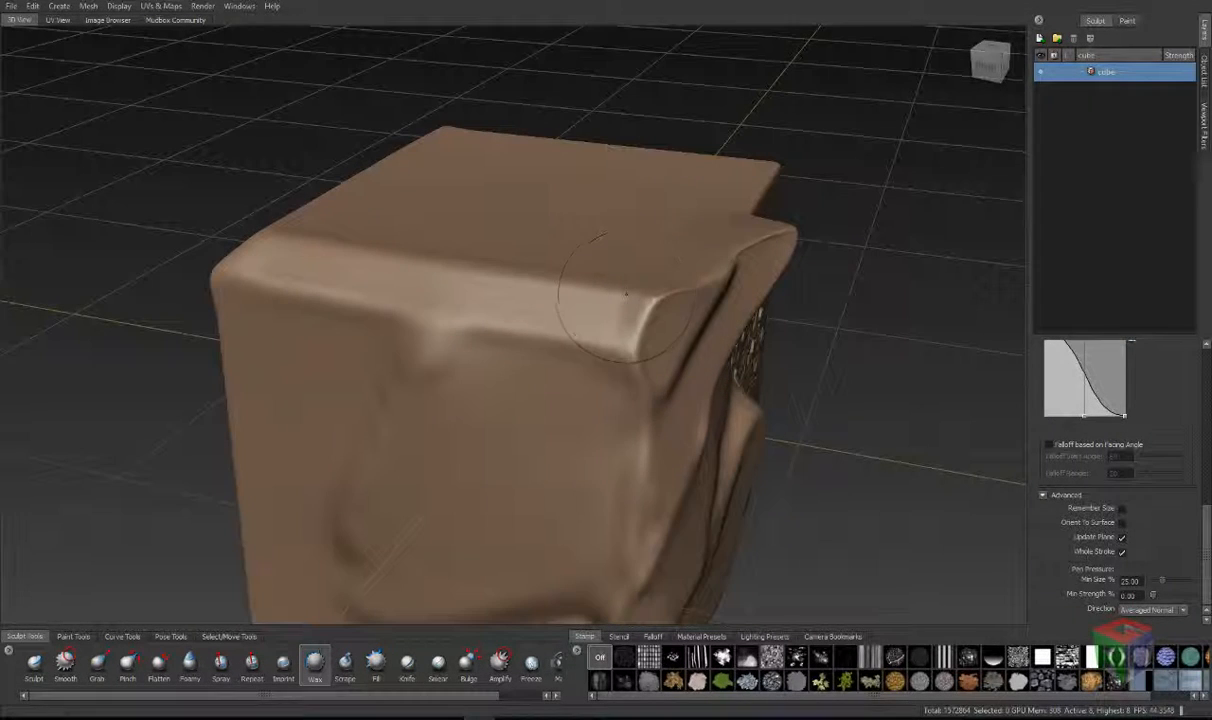
mouse_move(650, 275)
left_mouse_down()
mouse_move(600, 290)
mouse_move(372, 299)
mouse_move(680, 300)
mouse_move(619, 319)
mouse_move(720, 295)
left_mouse_up()
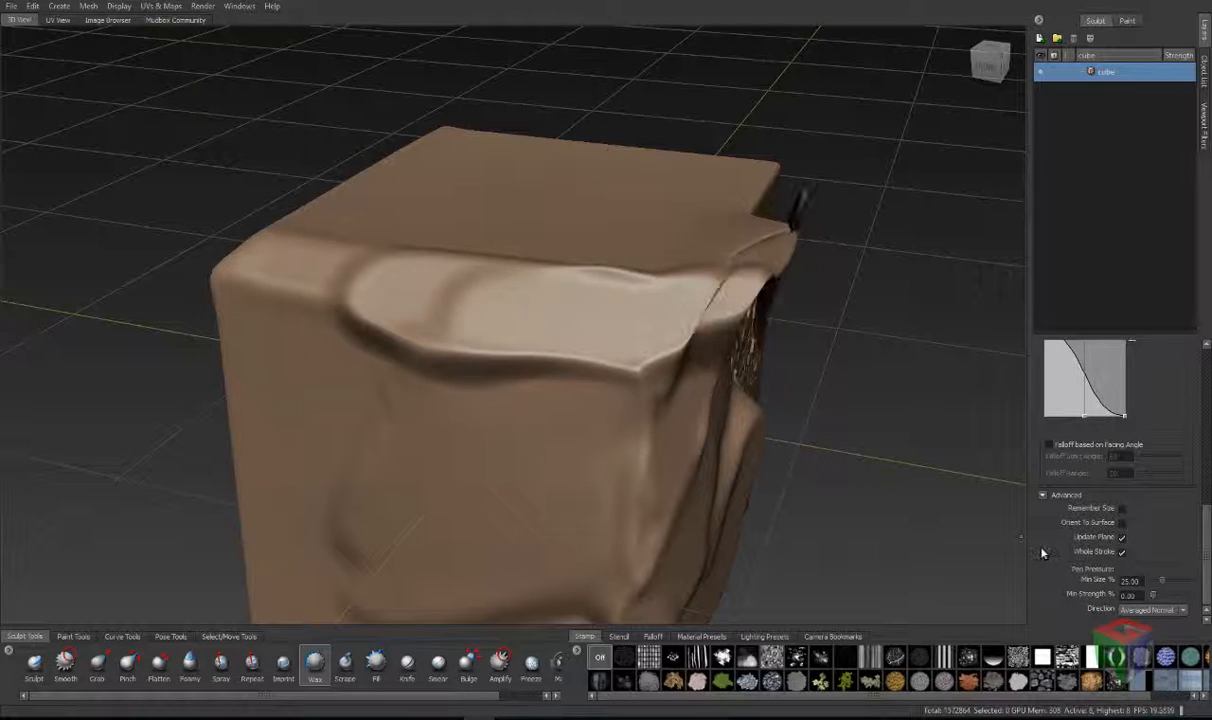
Step: Turn off Update Plane and Whole Stroke, smooth away the back face's stones, and lay a curved wax ridge there
left_click(1120, 538)
mouse_move(600, 300)
left_mouse_down("alt")
mouse_move(668, 345)
mouse_move(650, 305)
mouse_move(622, 313)
mouse_move(617, 346)
left_mouse_up("alt")
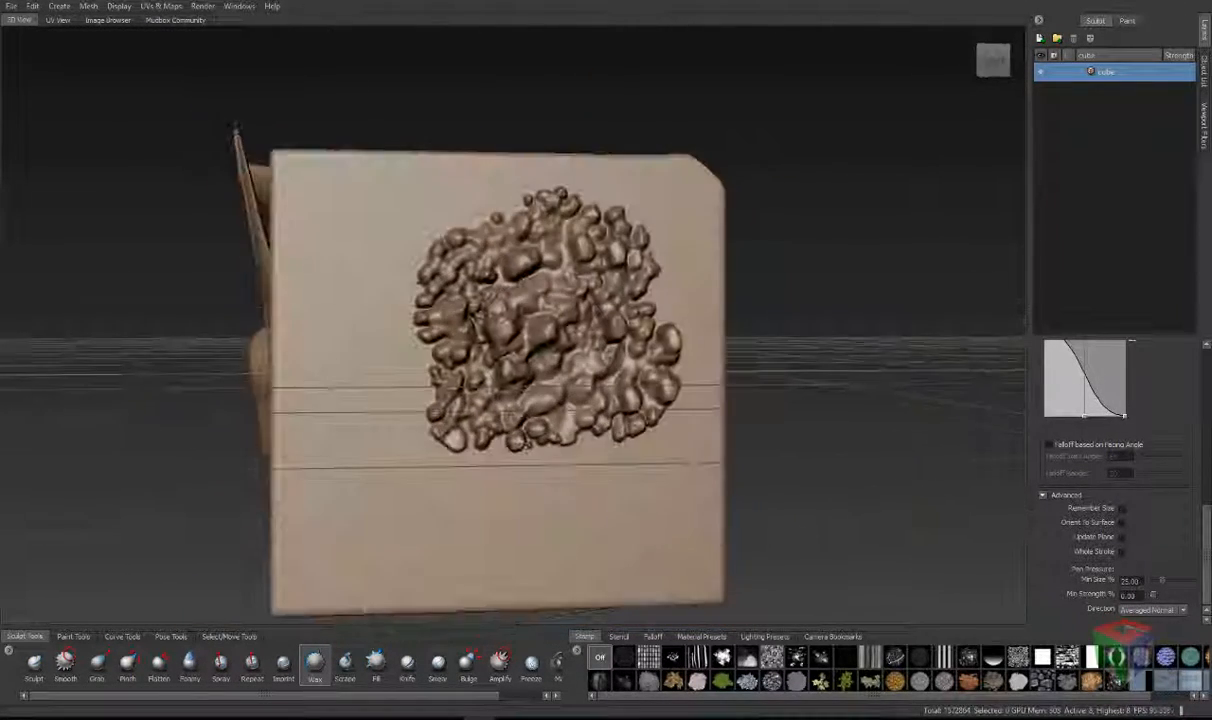
mouse_move(490, 300)
left_mouse_down("shift")
mouse_move(545, 270)
mouse_move(550, 352)
mouse_move(567, 375)
mouse_move(600, 368)
mouse_move(450, 362)
mouse_move(487, 400)
mouse_move(450, 290)
mouse_move(490, 235)
mouse_move(467, 315)
left_mouse_up("shift")
mouse_move(585, 232)
left_mouse_down("shift")
mouse_move(544, 360)
mouse_move(478, 422)
mouse_move(610, 412)
mouse_move(627, 298)
mouse_move(535, 198)
mouse_move(430, 245)
mouse_move(380, 335)
mouse_move(425, 435)
mouse_move(570, 450)
mouse_move(665, 285)
mouse_move(615, 210)
mouse_move(490, 188)
left_mouse_up("shift")
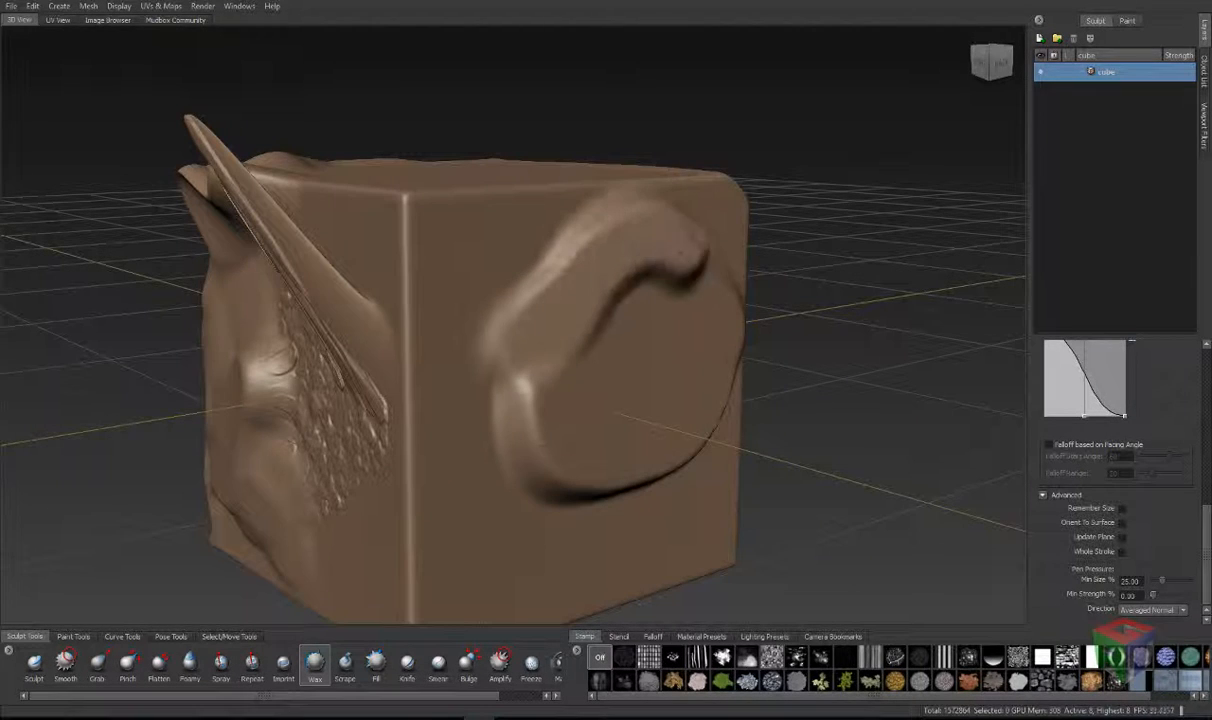
Step: Scrape down the vertical corner edge between the back and side faces with the Scrape tool
left_click(345, 664)
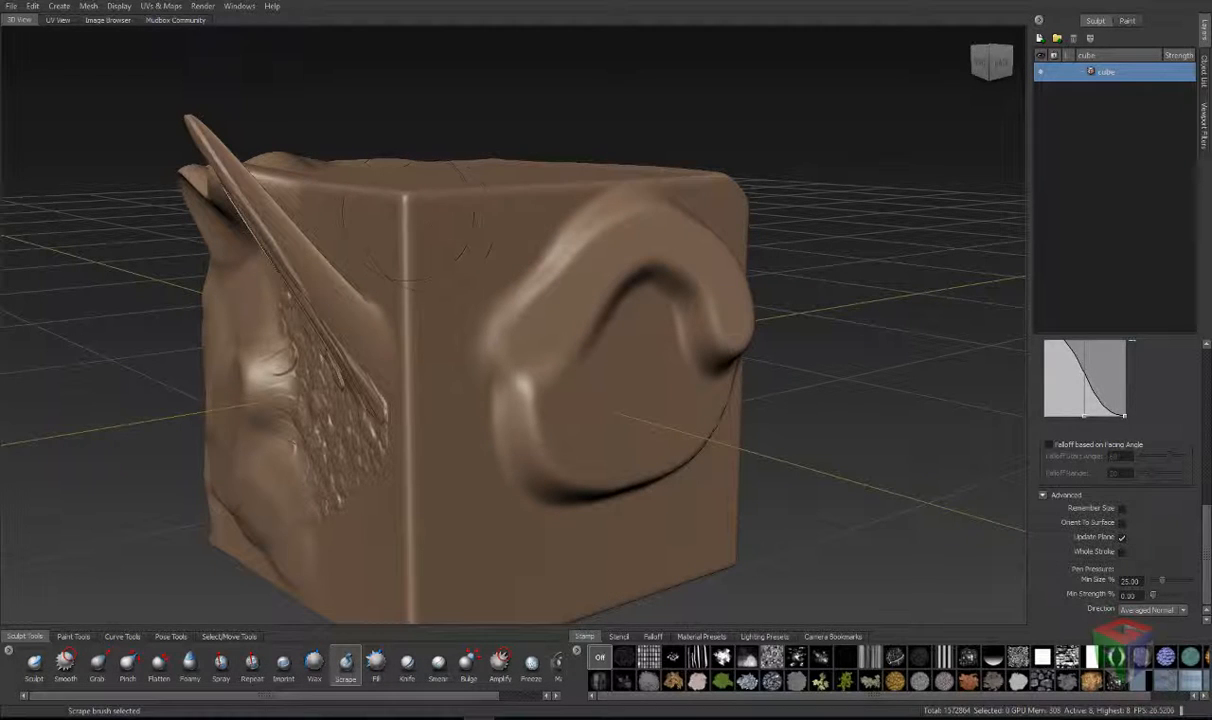
mouse_move(403, 190)
left_mouse_down()
mouse_move(398, 430)
mouse_move(395, 200)
mouse_move(540, 188)
mouse_move(430, 205)
mouse_move(315, 185)
mouse_move(385, 205)
mouse_move(390, 380)
mouse_move(411, 496)
mouse_move(400, 420)
mouse_move(405, 570)
mouse_move(413, 543)
left_mouse_up()
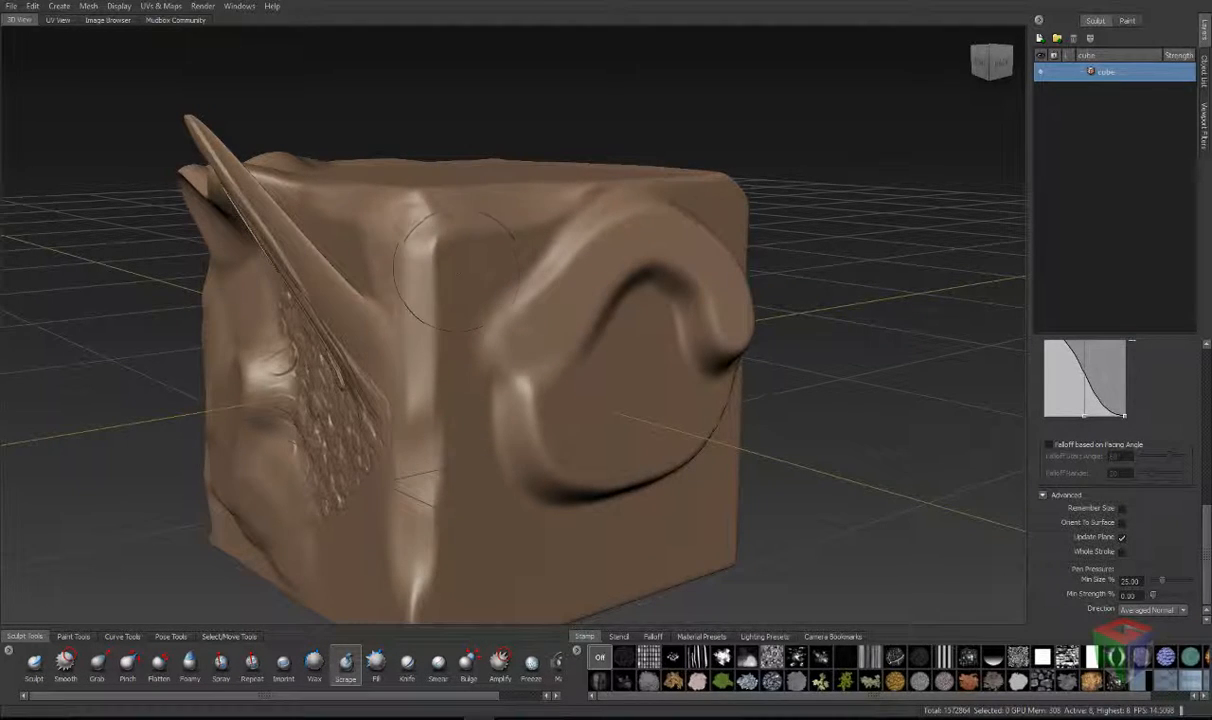
Step: Scrape the upper end of the vertical corner edge and, with Whole Stroke on, flatten the surface around the spike
mouse_move(455, 268)
left_mouse_down()
mouse_move(420, 250)
mouse_move(425, 280)
mouse_move(460, 230)
left_mouse_up()
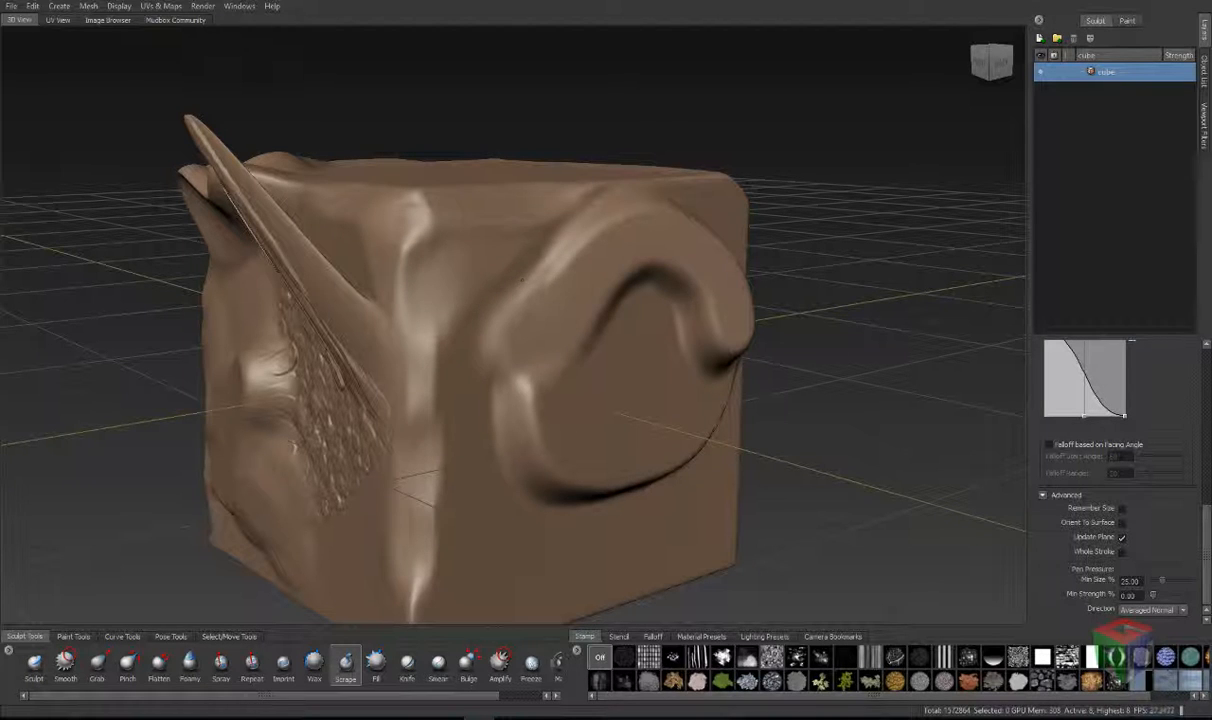
left_click_drag(481, 306, 600, 355, "alt")
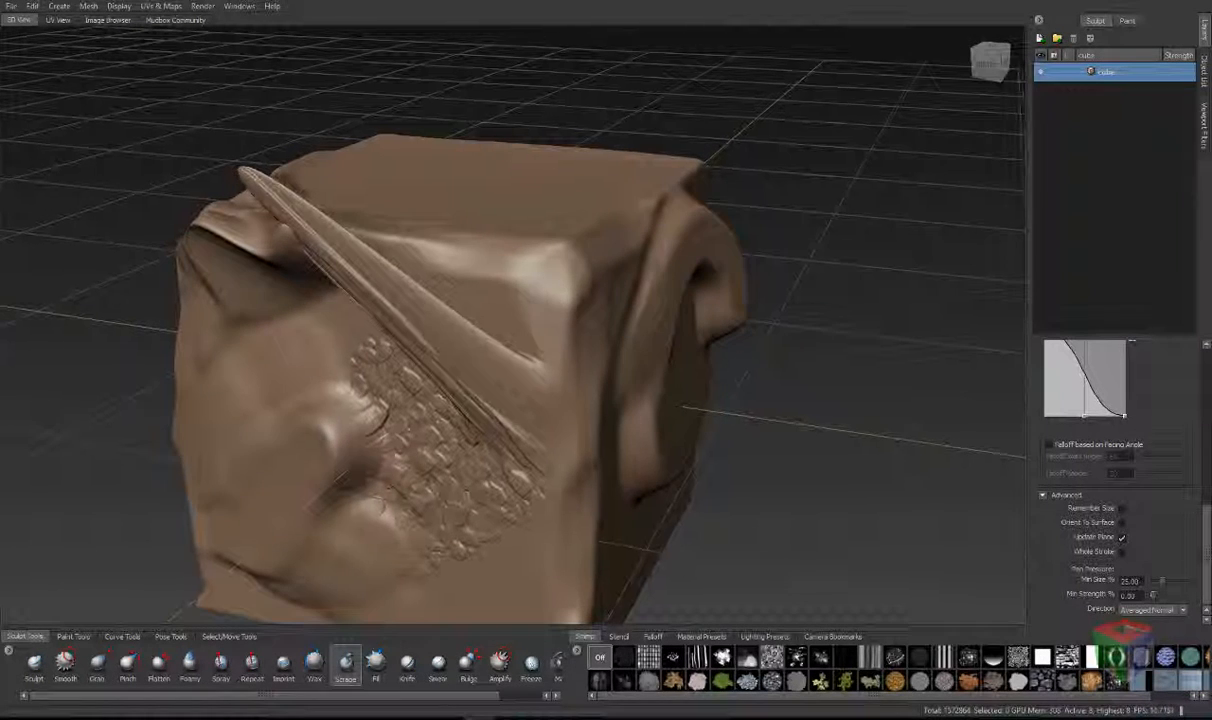
left_click_drag(500, 320, 262, 185)
mouse_move(300, 230)
left_mouse_down()
mouse_move(460, 340)
mouse_move(500, 295)
mouse_move(495, 355)
mouse_move(540, 255)
mouse_move(496, 258)
mouse_move(520, 285)
mouse_move(550, 265)
mouse_move(530, 295)
mouse_move(545, 345)
mouse_move(526, 338)
left_mouse_up()
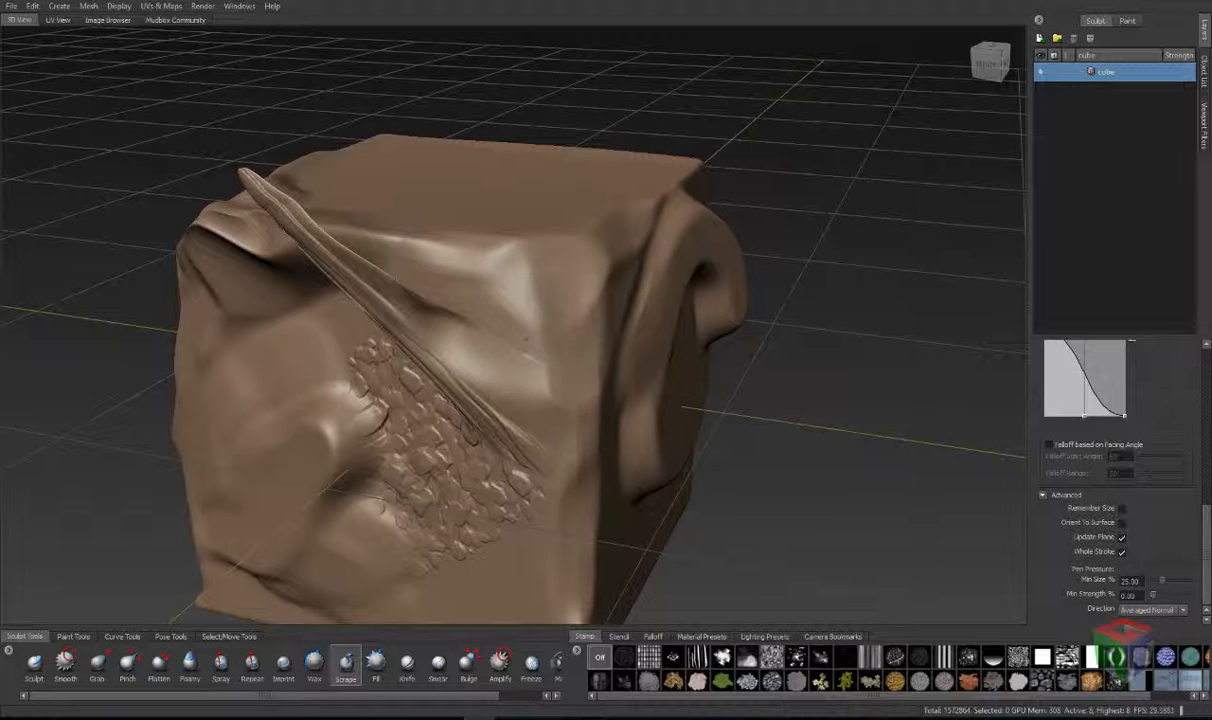
left_click_drag(530, 270, 530, 390)
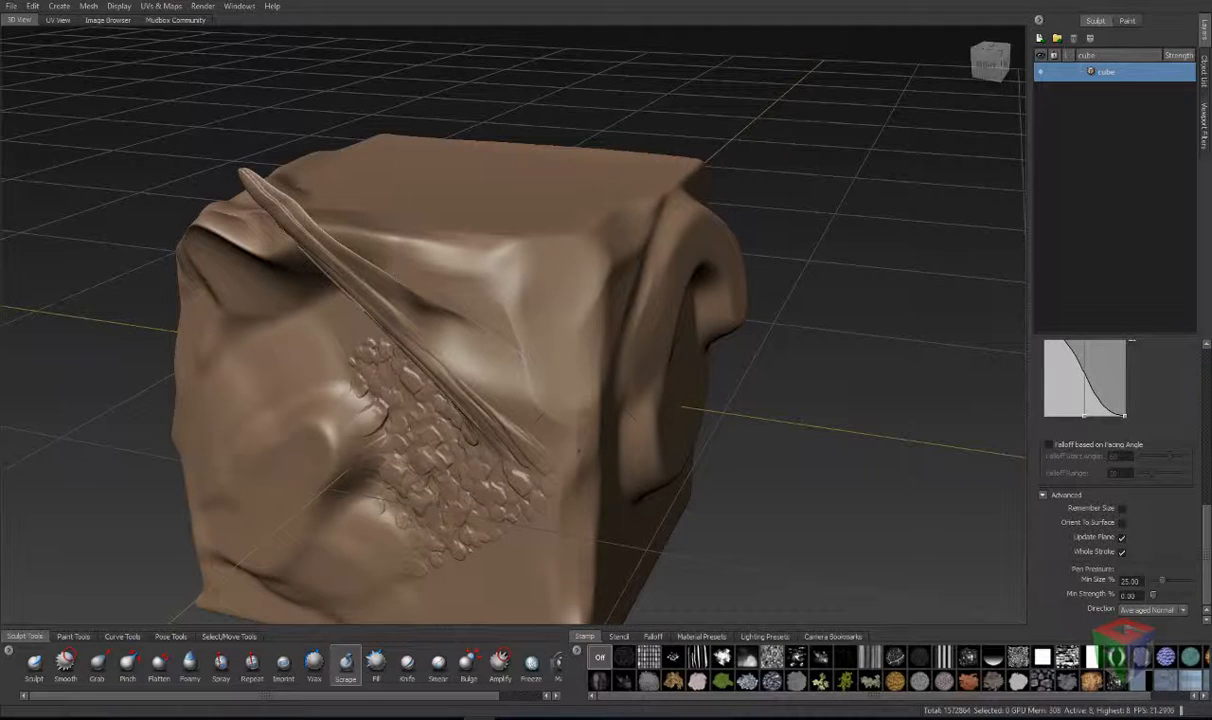
Step: Scrape along the upper edge beside the spike and across the sloped area below it
left_click_drag(579, 451, 625, 480, "alt")
mouse_move(545, 310)
left_mouse_down()
mouse_move(585, 370)
mouse_move(579, 331)
mouse_move(480, 305)
mouse_move(386, 316)
mouse_move(540, 335)
mouse_move(600, 298)
left_mouse_up()
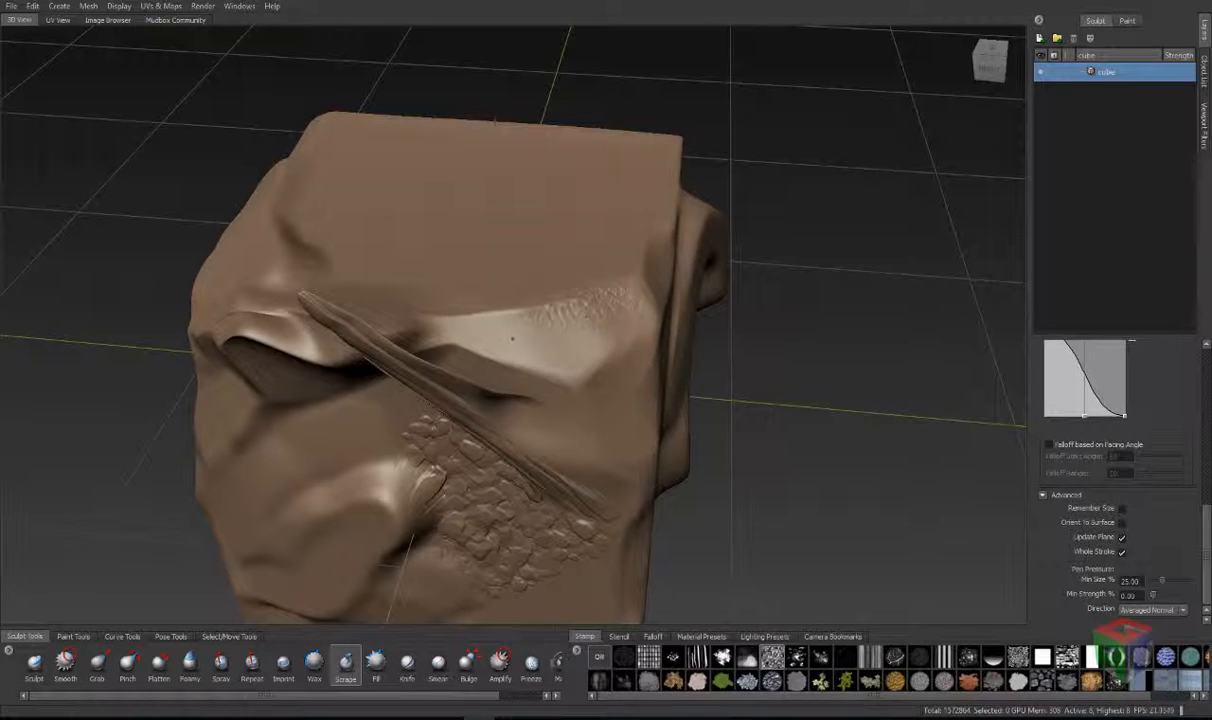
mouse_move(512, 338)
left_mouse_down()
mouse_move(545, 355)
mouse_move(590, 429)
left_mouse_up()
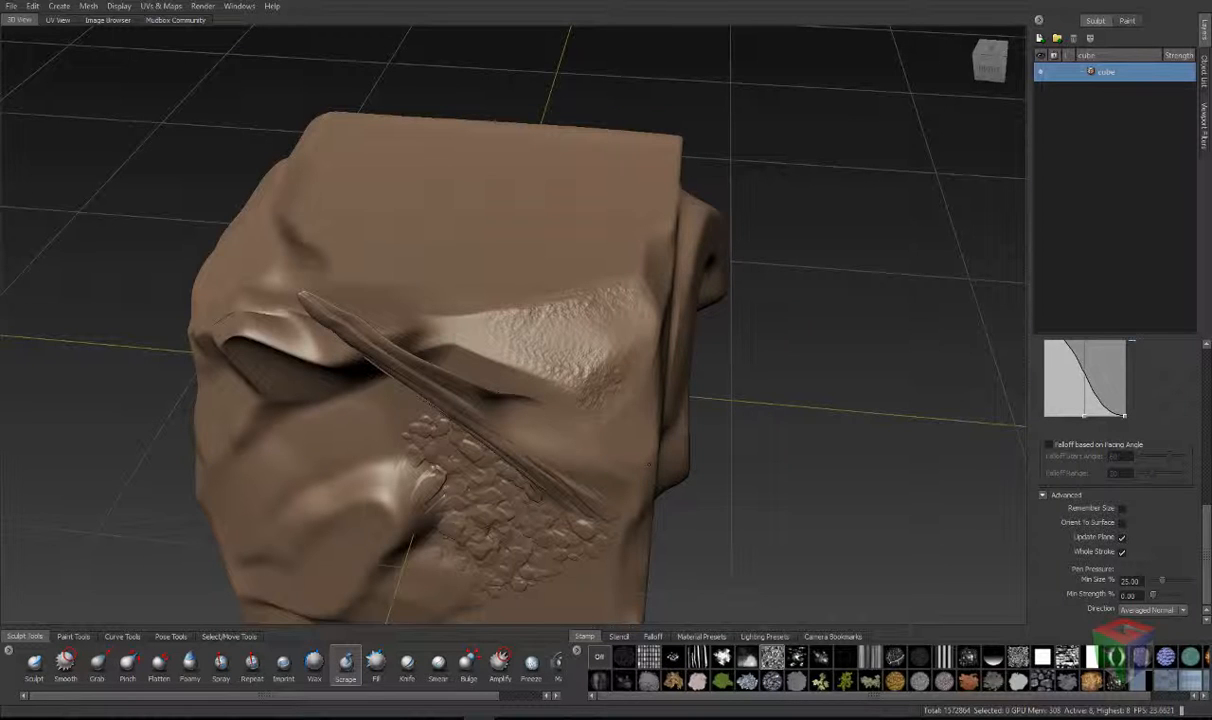
left_click_drag(657, 452, 648, 262, "alt")
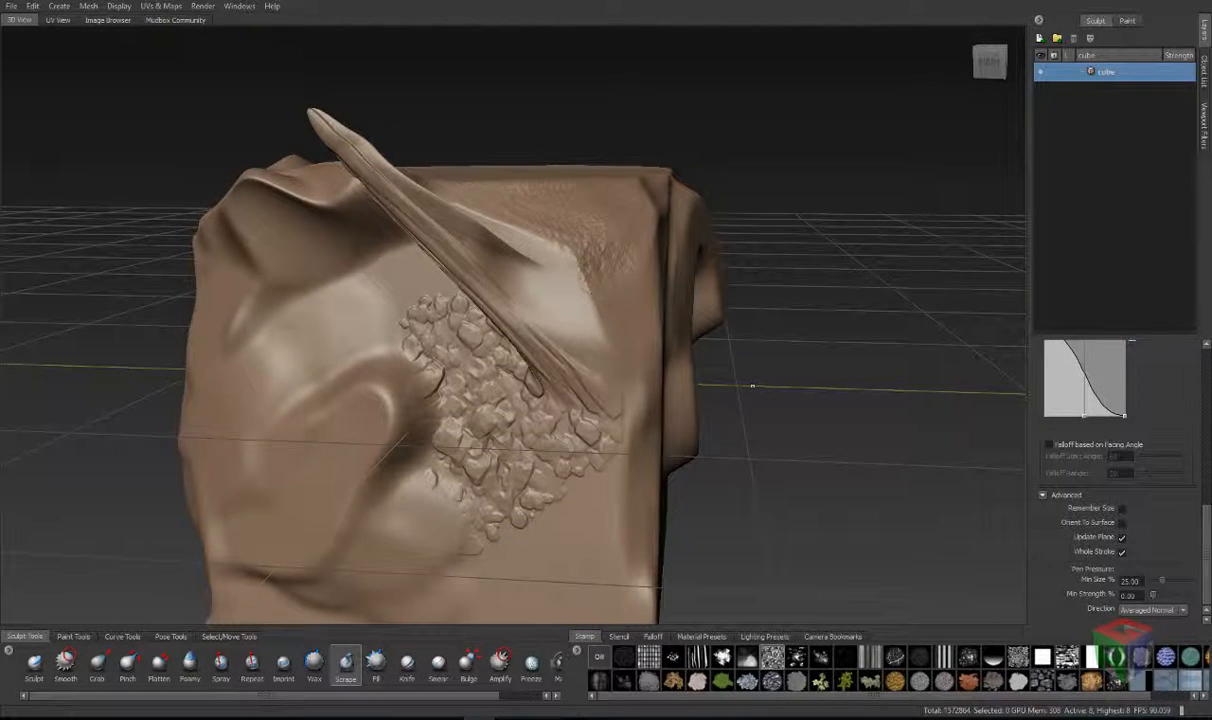
Step: Start a new scene without saving the current one and load the Cube starting point
left_click(11, 6)
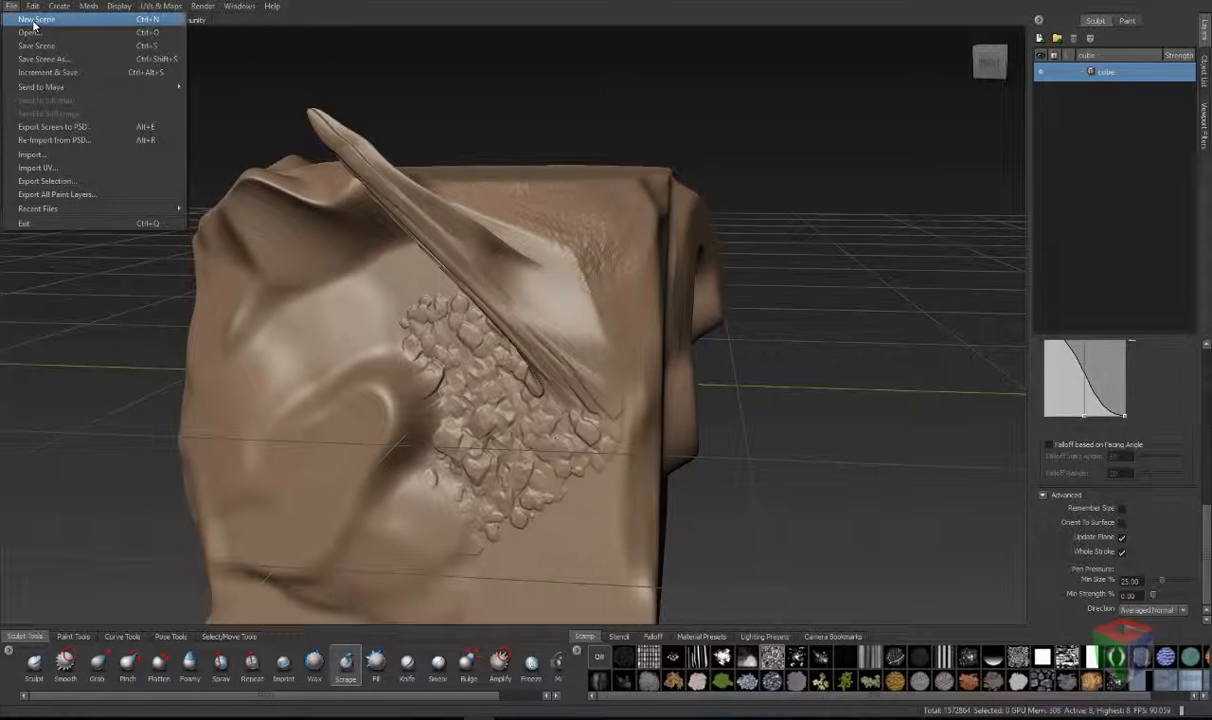
left_click(25, 17)
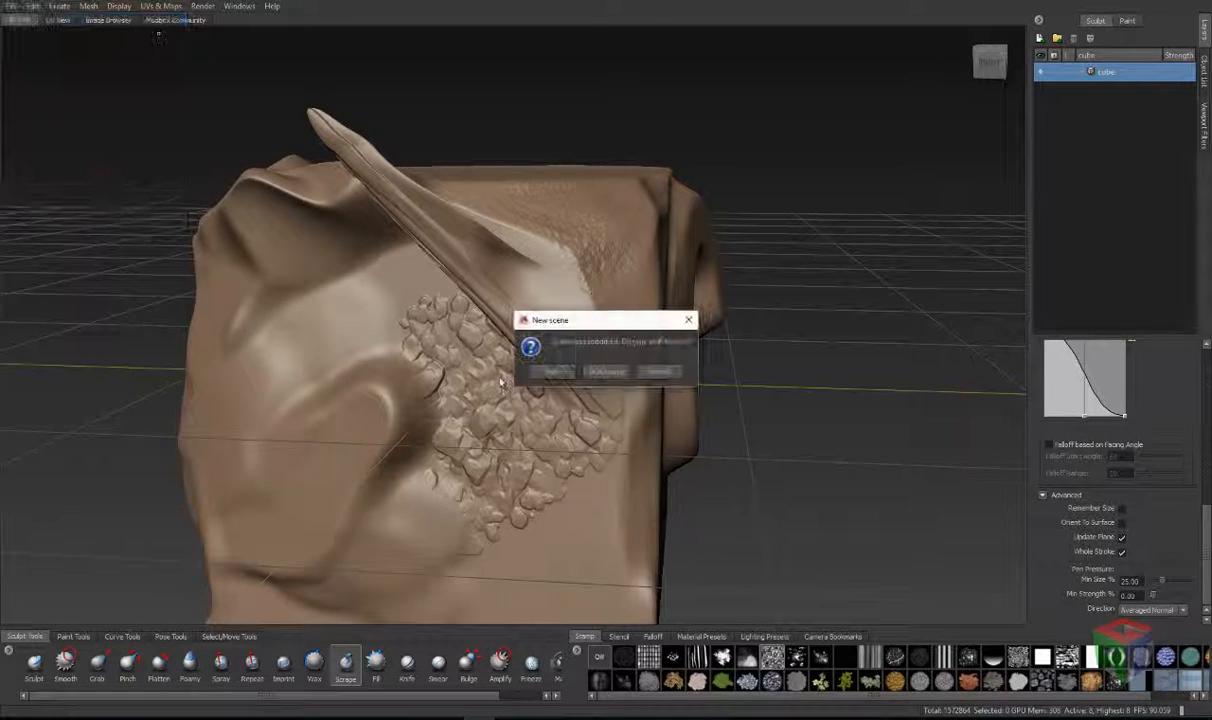
left_click(616, 372)
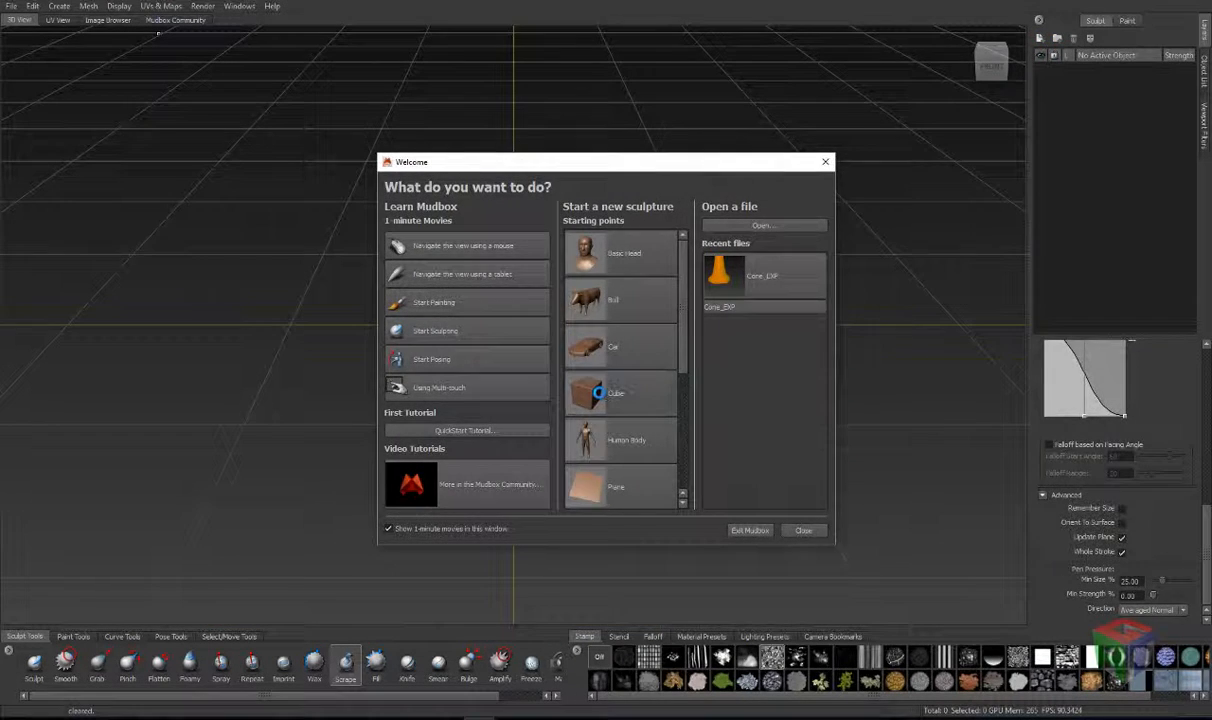
left_click(600, 398)
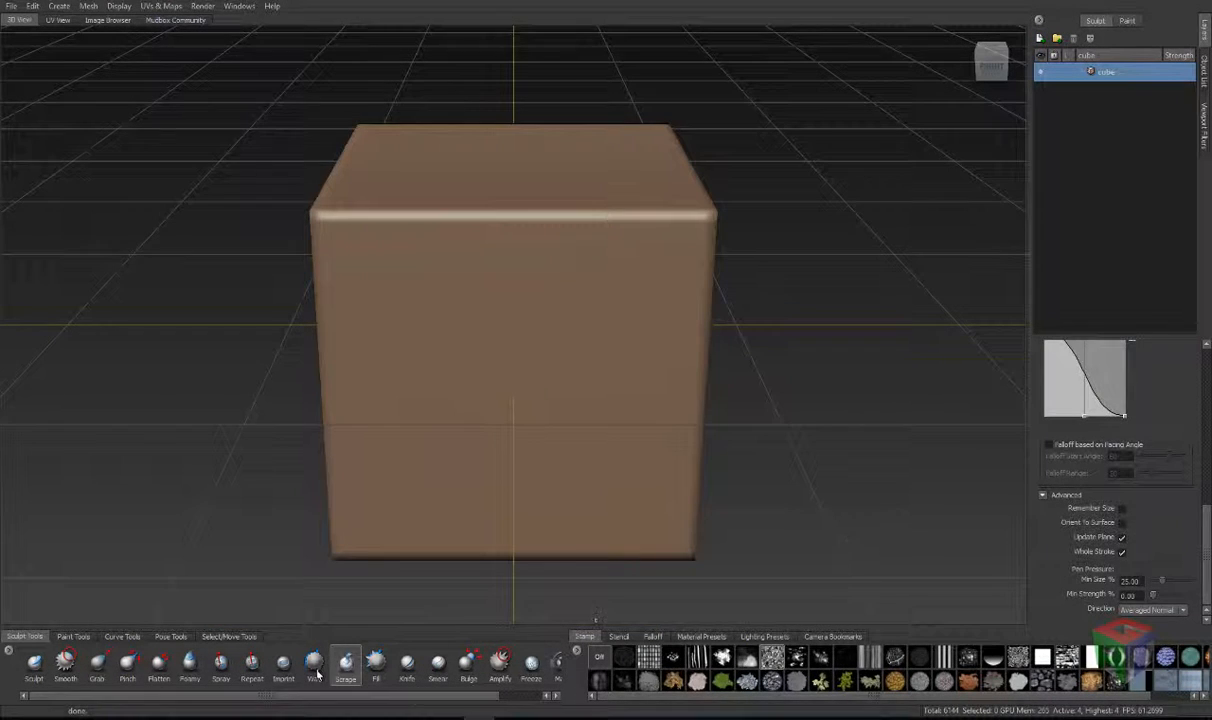
Step: Raise two vertical ridges on the cube's side face with the Sculpt tool and fill the gap between them with Fill
left_click(372, 662)
mouse_move(570, 560)
left_mouse_down("alt")
mouse_move(509, 441)
mouse_move(525, 495)
left_mouse_up("alt")
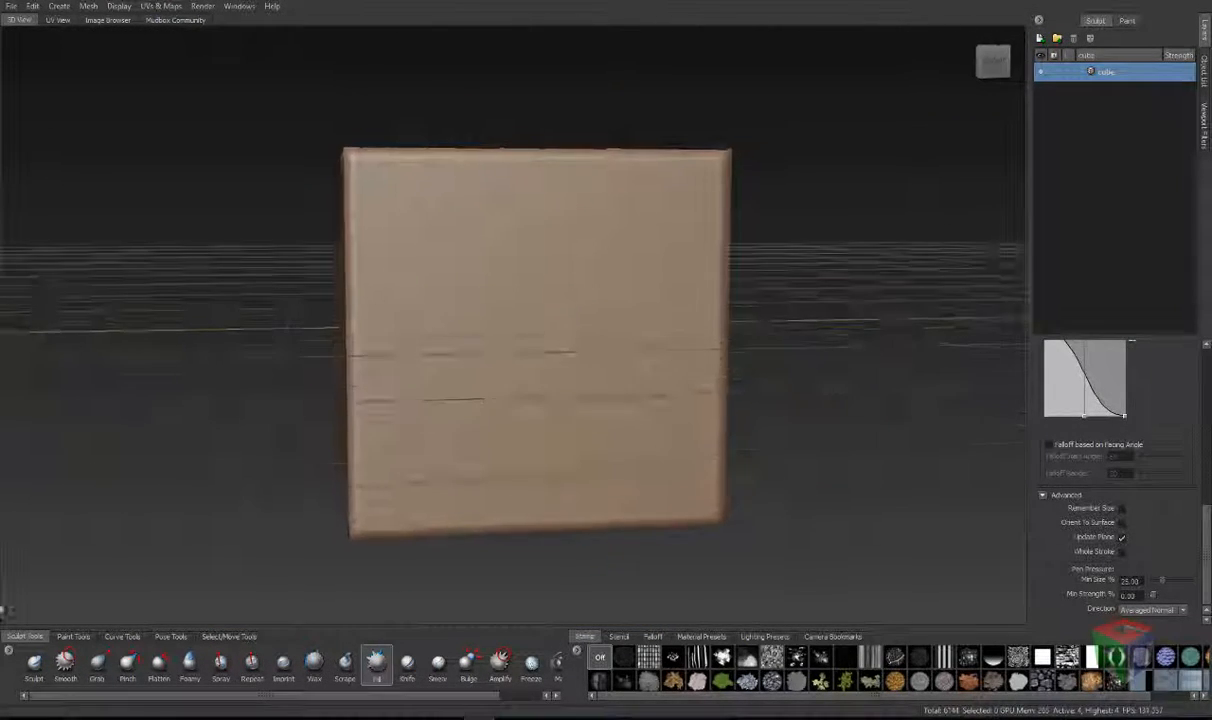
left_click(34, 662)
left_click_drag(465, 240, 482, 470)
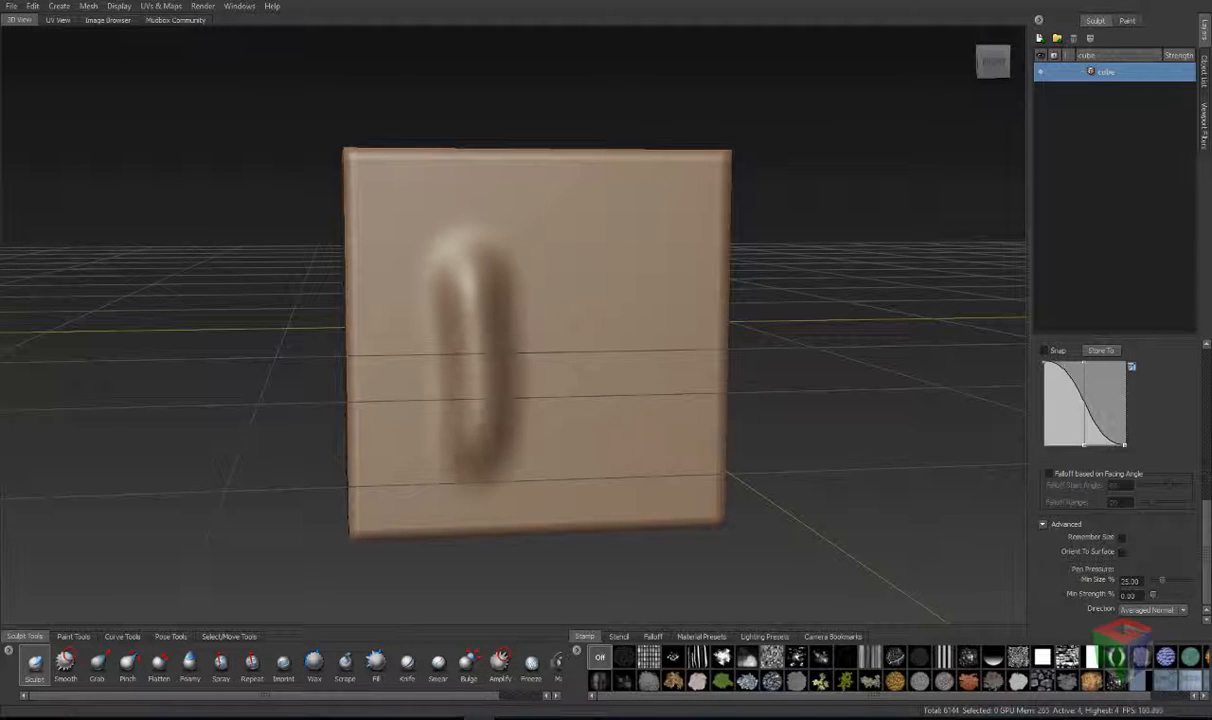
left_click_drag(645, 250, 630, 441)
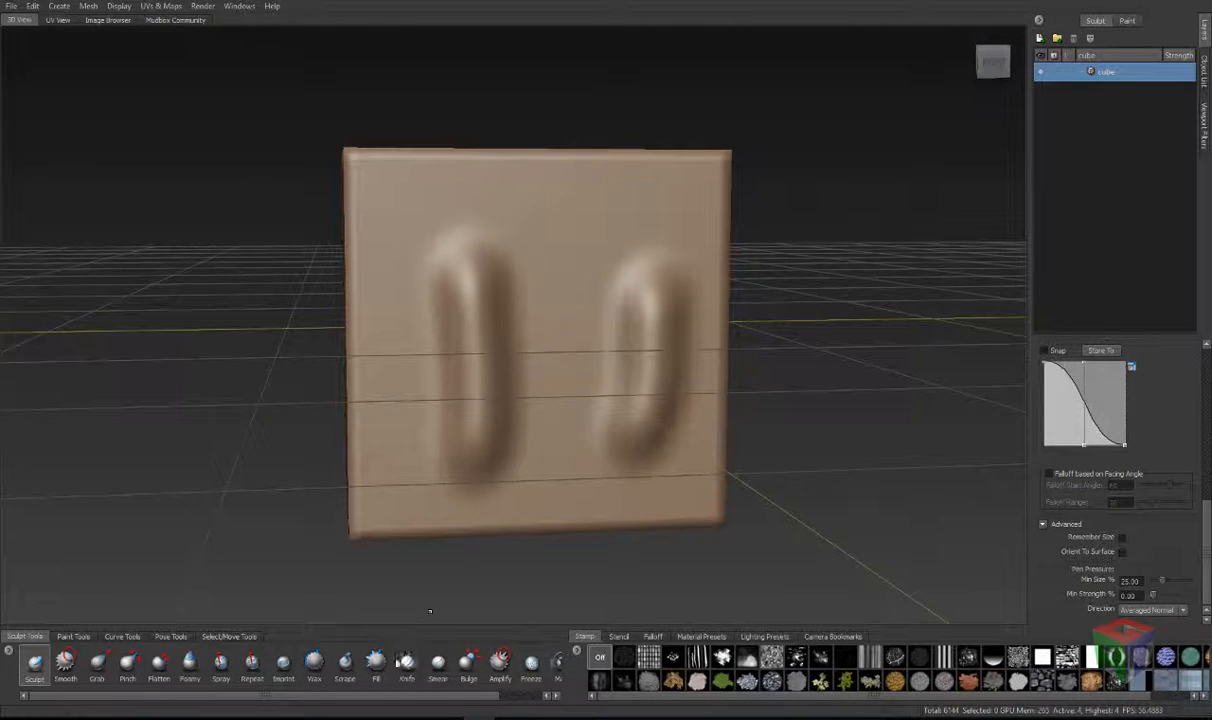
left_click(379, 665)
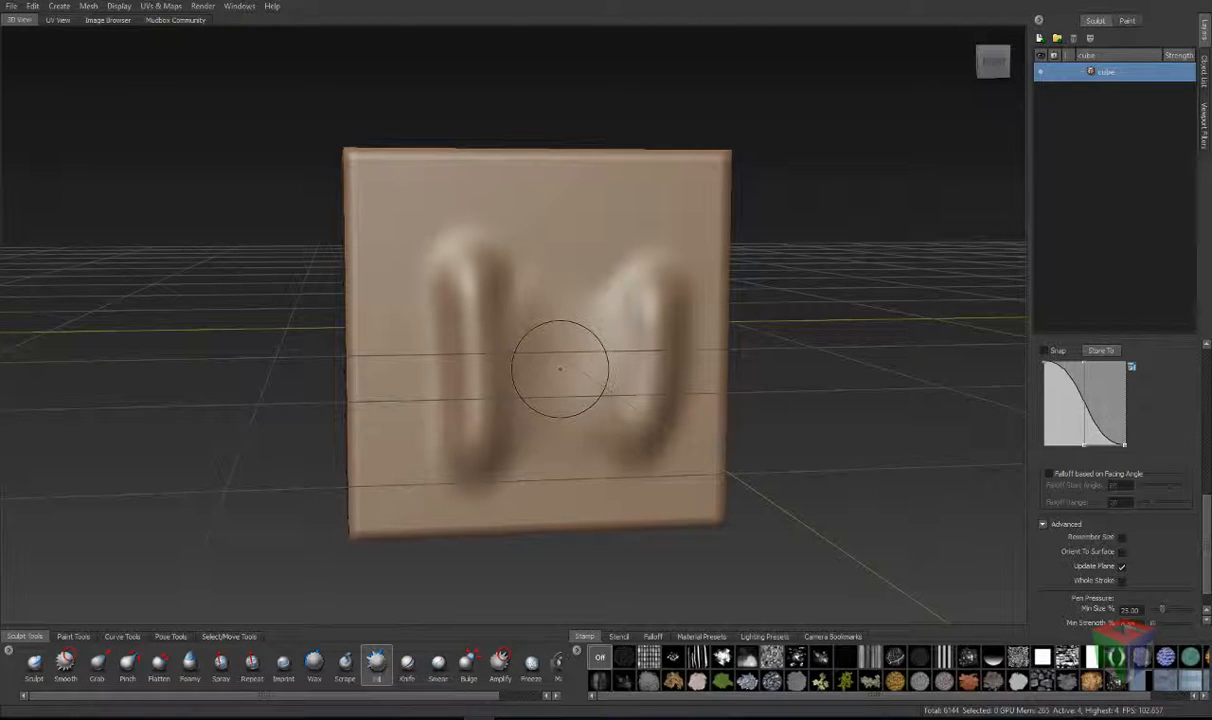
Step: Cut a curved, looping groove into the cube's top face with the Knife tool
left_click(407, 662)
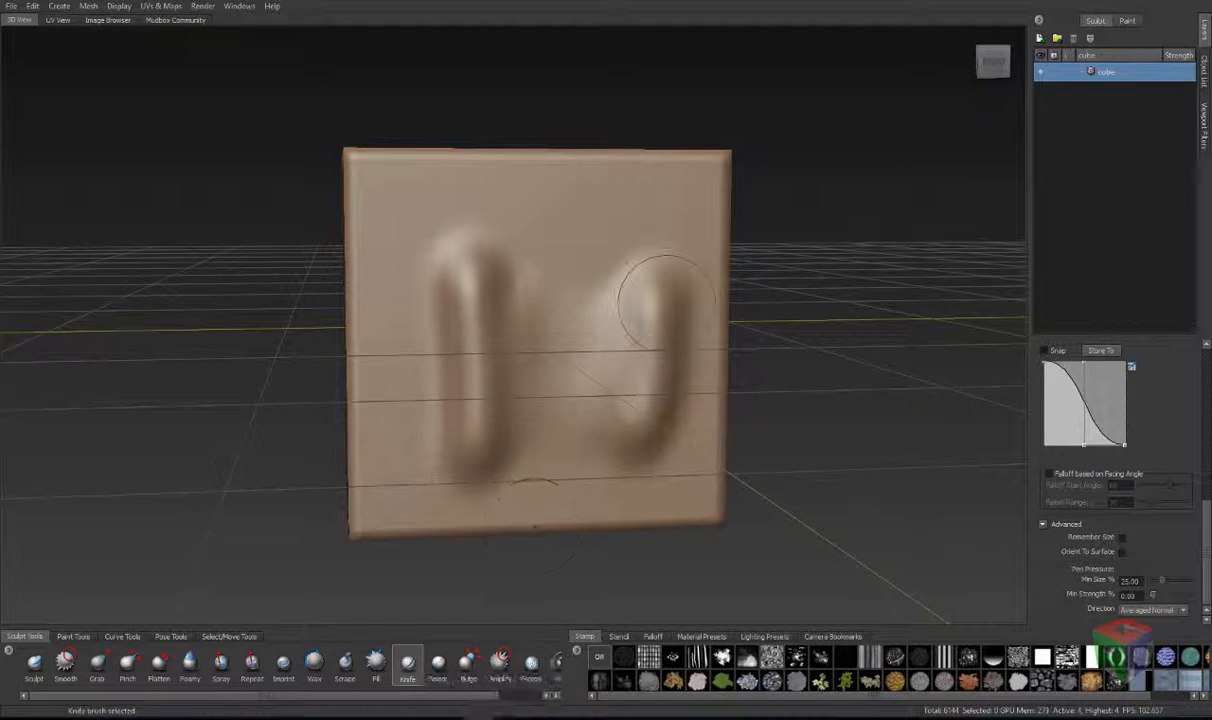
mouse_move(650, 292)
left_mouse_down("alt")
mouse_move(571, 248)
mouse_move(550, 415)
mouse_move(490, 330)
left_mouse_up("alt")
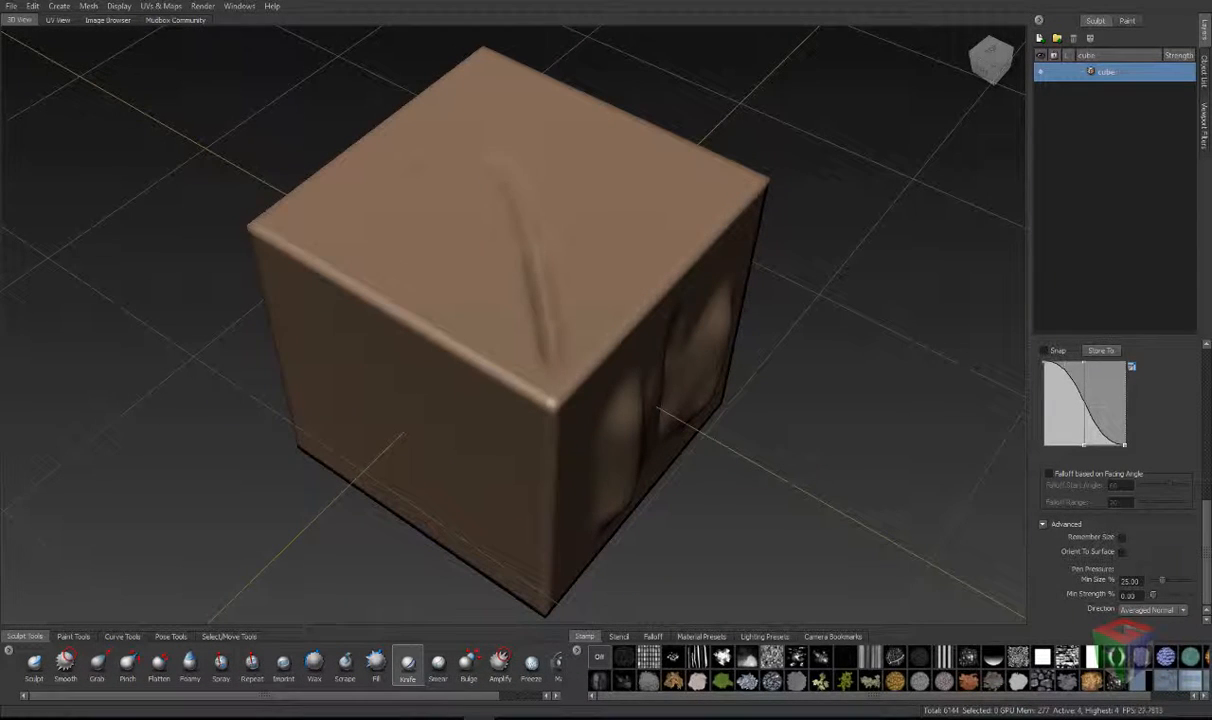
left_click_drag(430, 238, 444, 281)
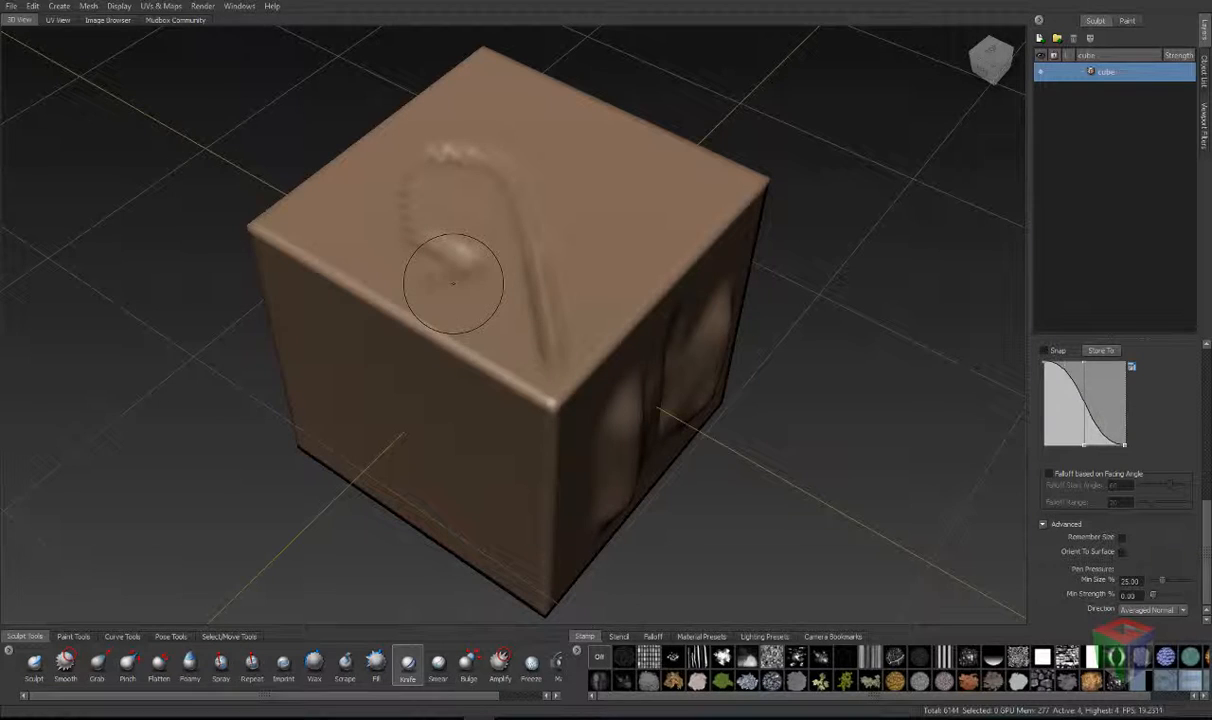
Step: Subdivide the cube to level 8 and carve branching Knife cracks around the corner of the top and side faces
key("shift+d")
key("shift+d")
key("shift+d")
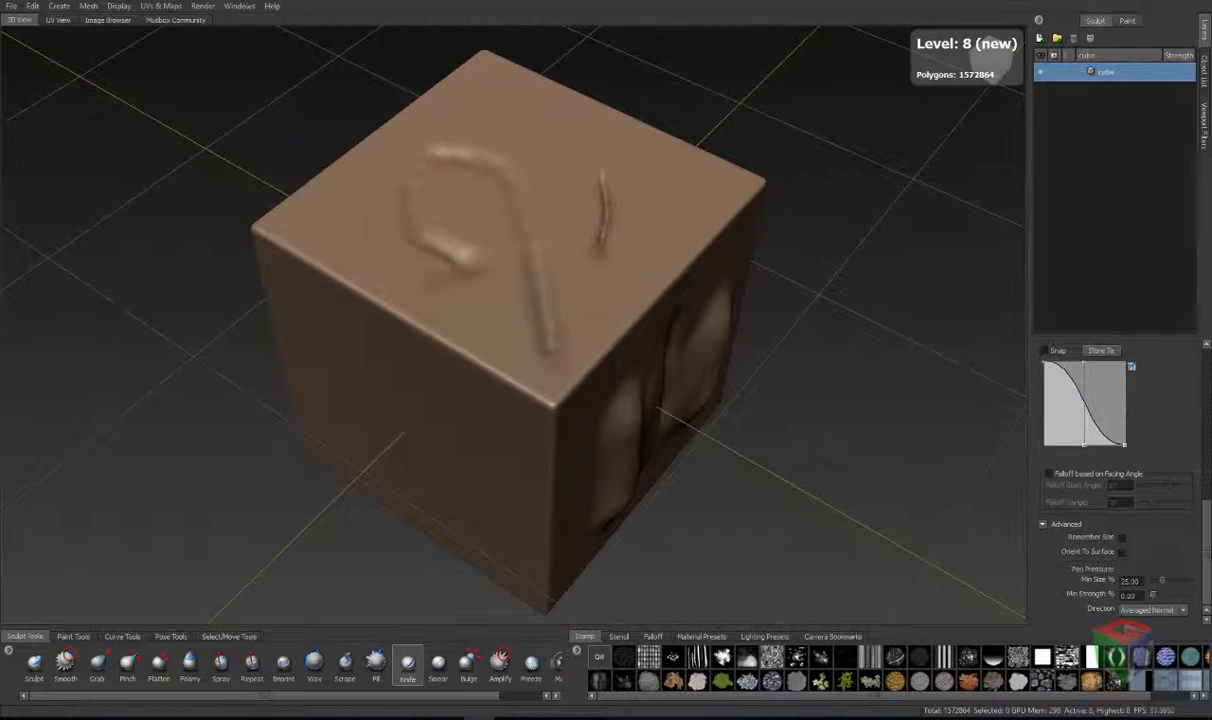
mouse_move(572, 298)
left_mouse_down()
mouse_move(445, 322)
mouse_move(453, 440)
mouse_move(526, 494)
mouse_move(606, 358)
mouse_move(614, 276)
left_mouse_up()
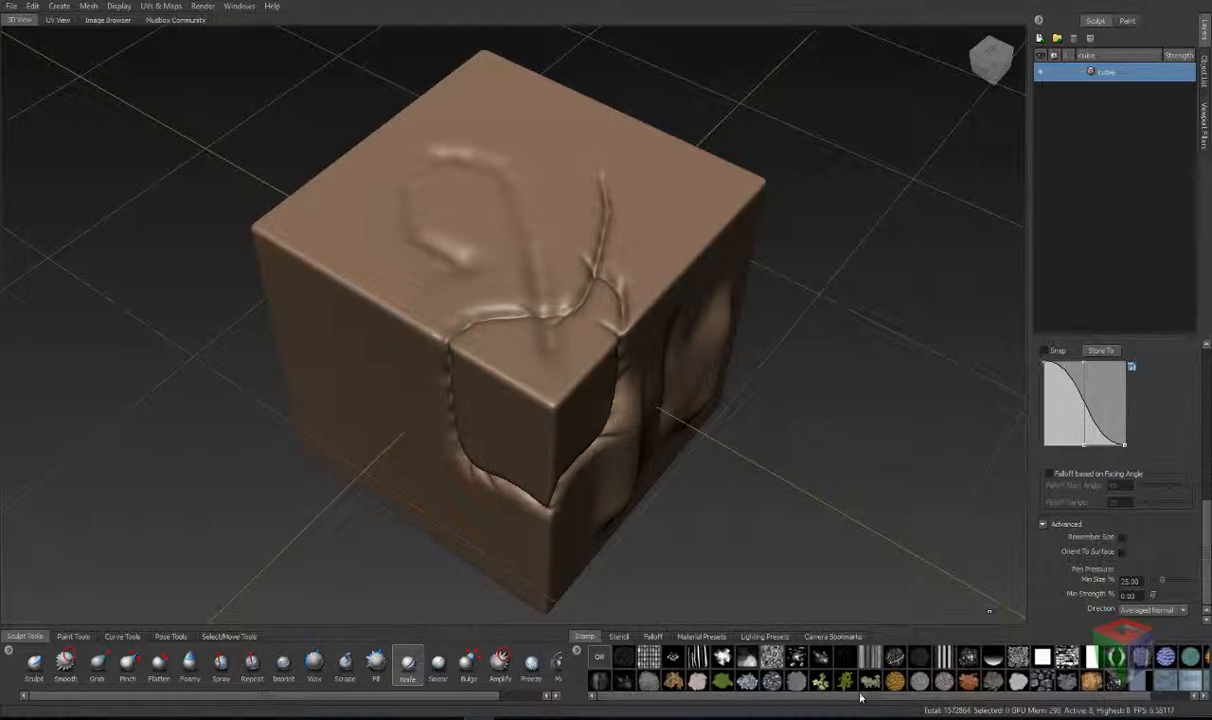
Step: Try Knife strokes on the top face with Use Stamp Image off, undo them, and turn the stamp image back on
left_click_drag(860, 697, 908, 692)
left_click_drag(1205, 541, 1204, 383)
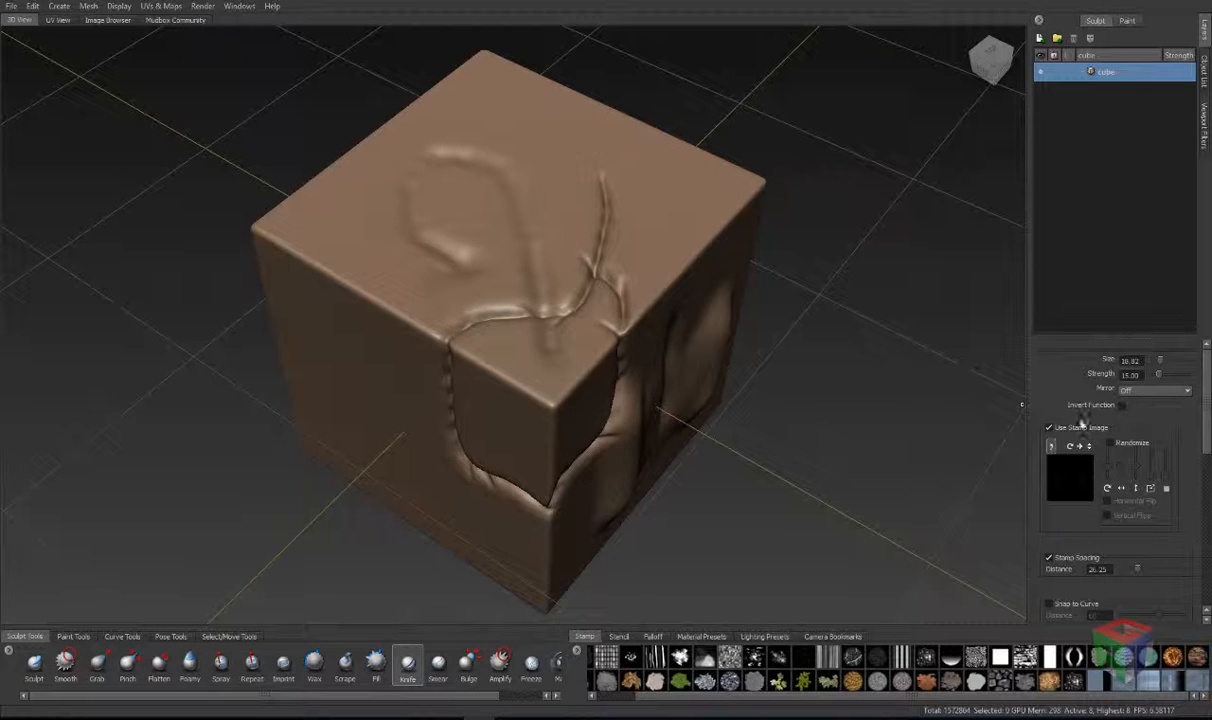
left_click(1049, 428)
mouse_move(556, 184)
left_mouse_down()
mouse_move(445, 238)
mouse_move(394, 287)
left_mouse_up()
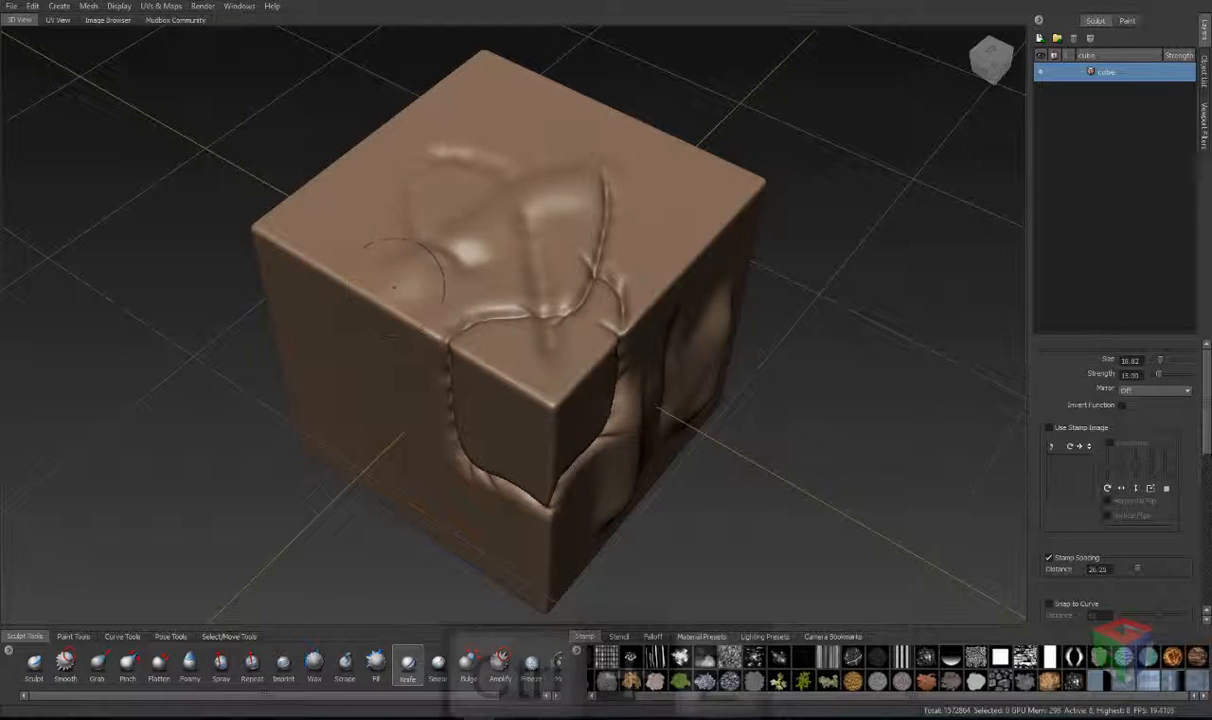
key("ctrl+z")
left_click(1049, 428)
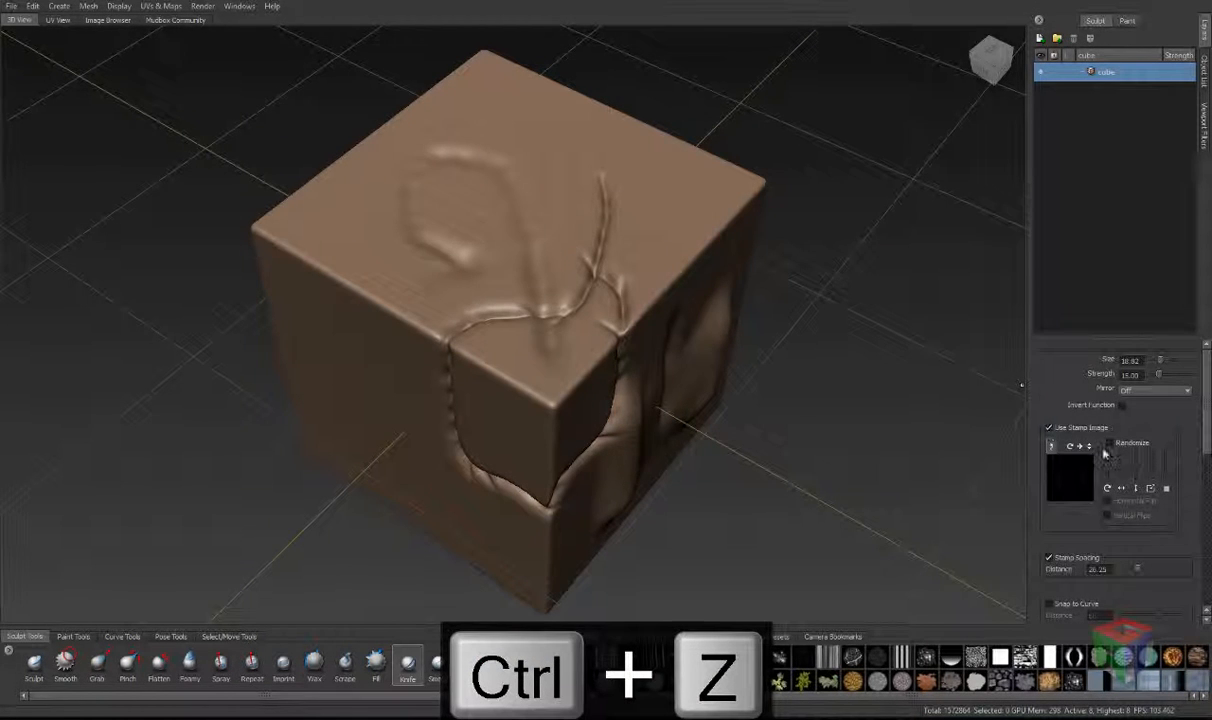
scroll(1105, 455, "down", 8)
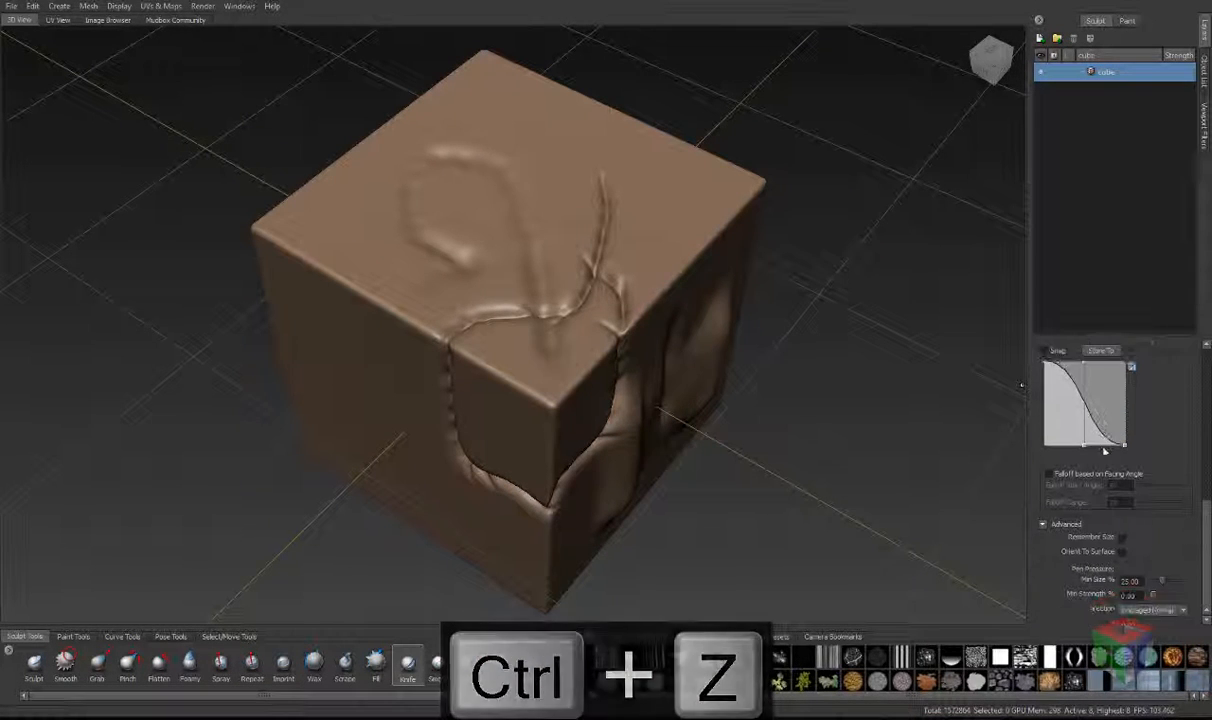
scroll(1123, 545, "up", 3)
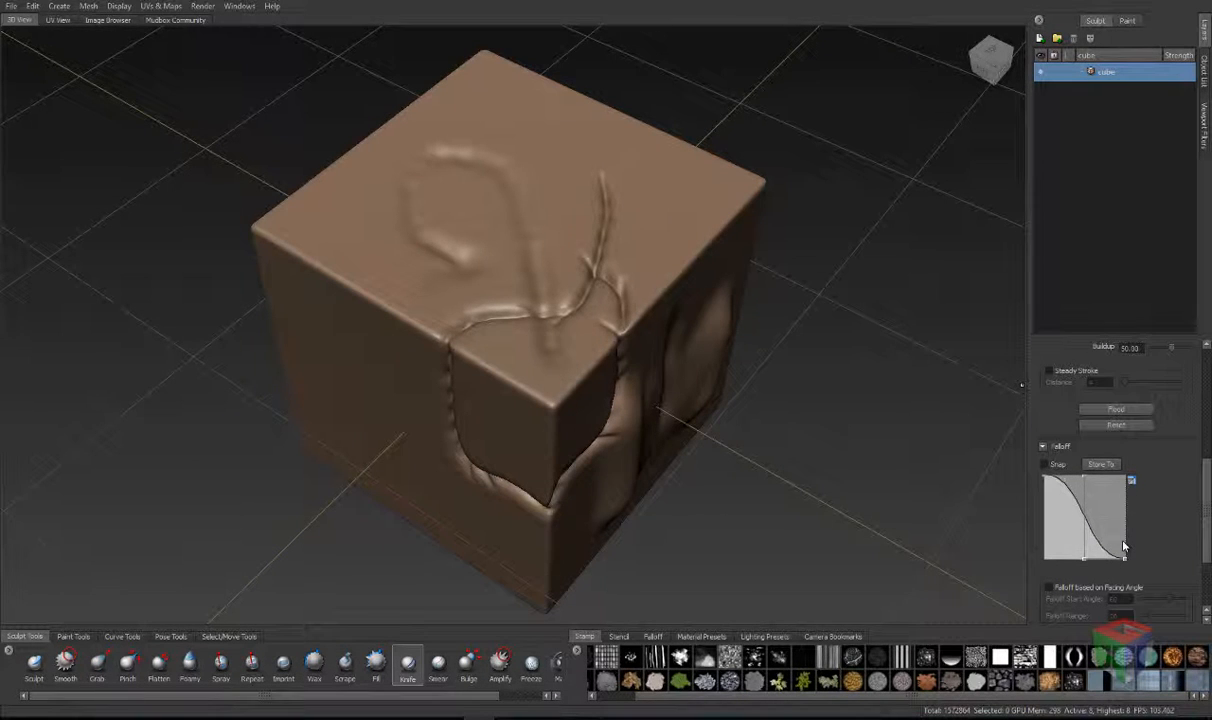
Step: Smear the surface around the cracked corner and along the adjoining top edges with the Smear tool
left_click(440, 664)
left_click_drag(515, 330, 473, 312)
mouse_move(407, 282)
left_mouse_down()
mouse_move(560, 350)
mouse_move(545, 249)
mouse_move(600, 250)
mouse_move(655, 285)
mouse_move(515, 395)
left_mouse_up()
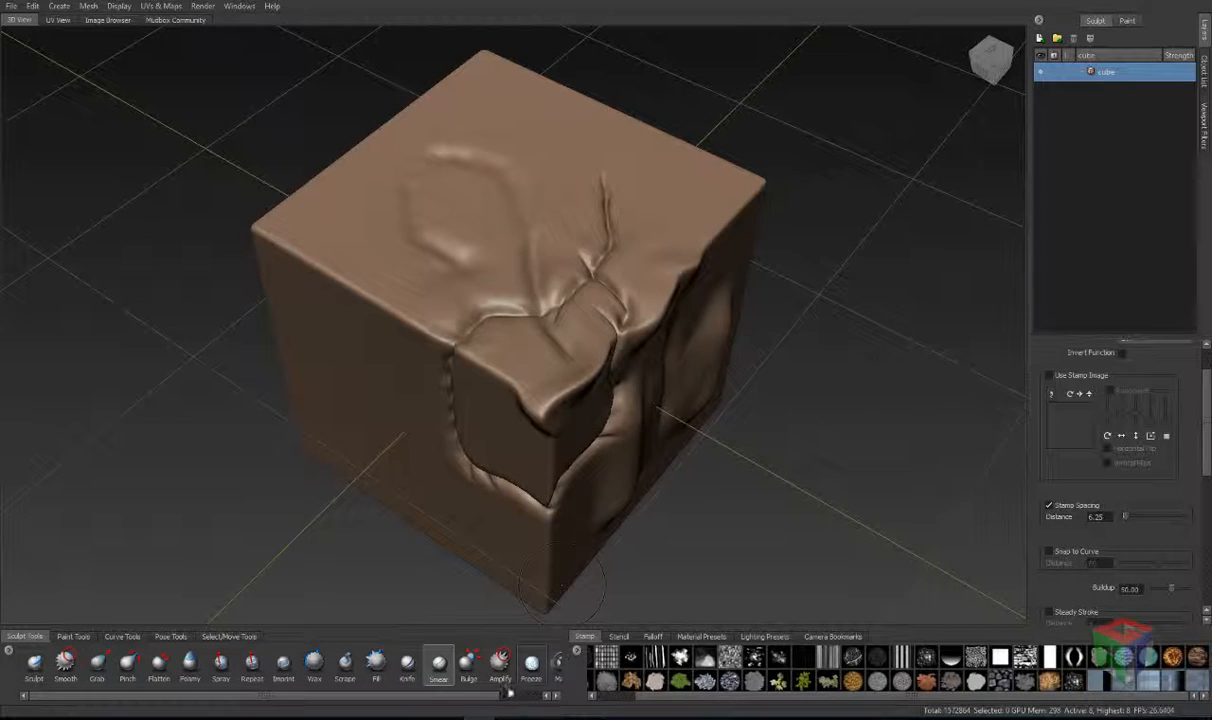
Step: Inflate the top edge and the vertical corner edge with thick Bulge strokes
left_click(469, 662)
mouse_move(400, 283)
left_mouse_down()
mouse_move(362, 262)
mouse_move(335, 285)
mouse_move(515, 390)
mouse_move(600, 345)
mouse_move(490, 400)
mouse_move(398, 355)
mouse_move(505, 455)
mouse_move(515, 545)
left_mouse_up()
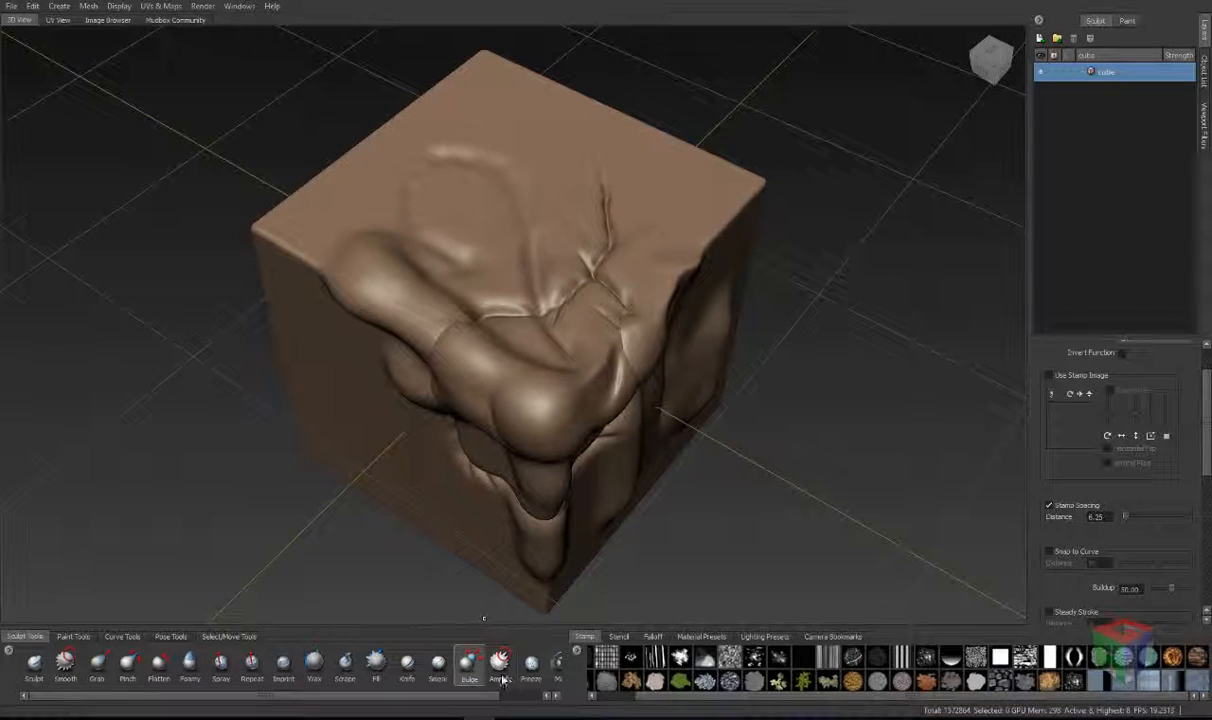
left_click_drag(1208, 468, 1198, 610)
Step: Undo the Bulge and Smear strokes and the Knife cracks around the cube's corner
left_click_drag(538, 401, 695, 339, "alt")
key("ctrl+z")
key("ctrl+z")
key("ctrl+z")
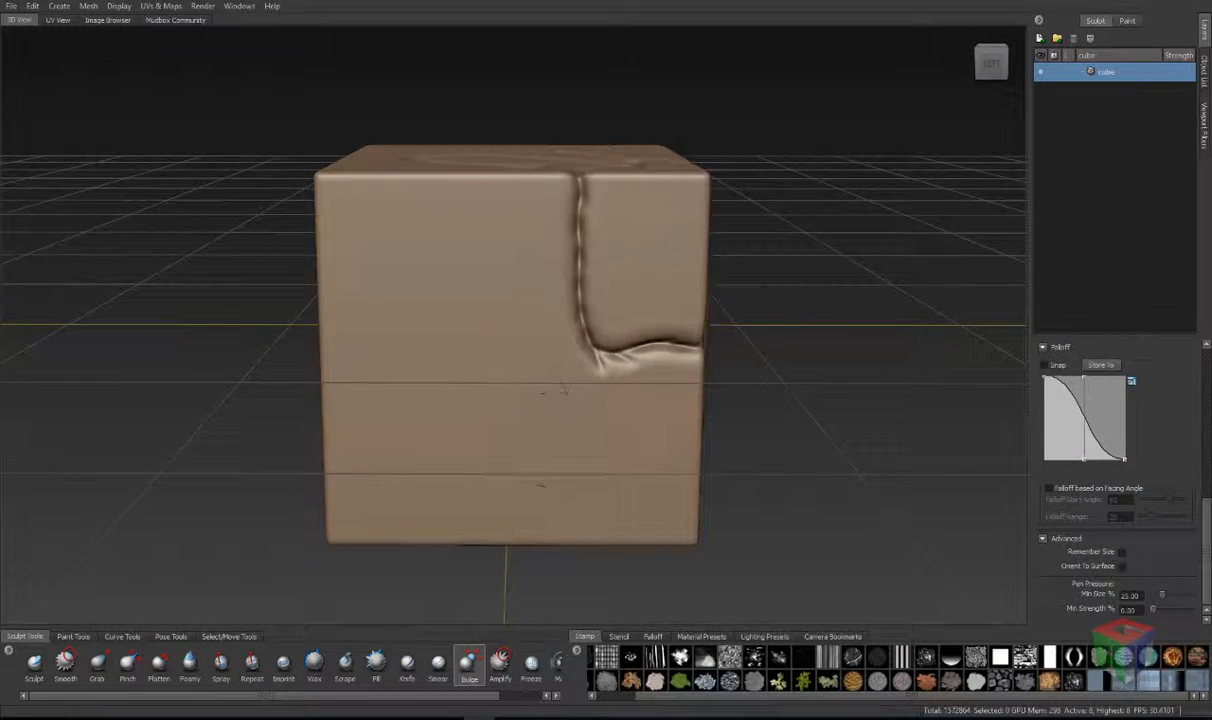
Step: Exaggerate the looping Knife mark on the cube's top face with repeated Amplify strokes
left_click(500, 665)
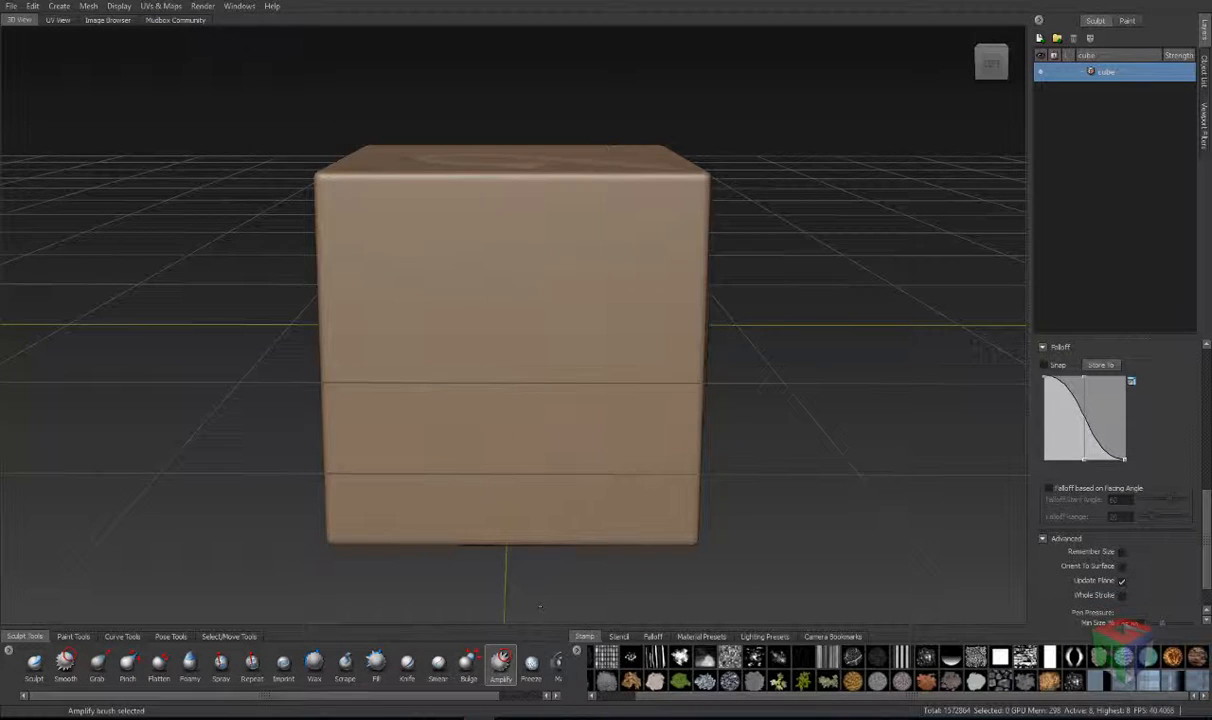
left_click_drag(520, 420, 550, 277, "alt")
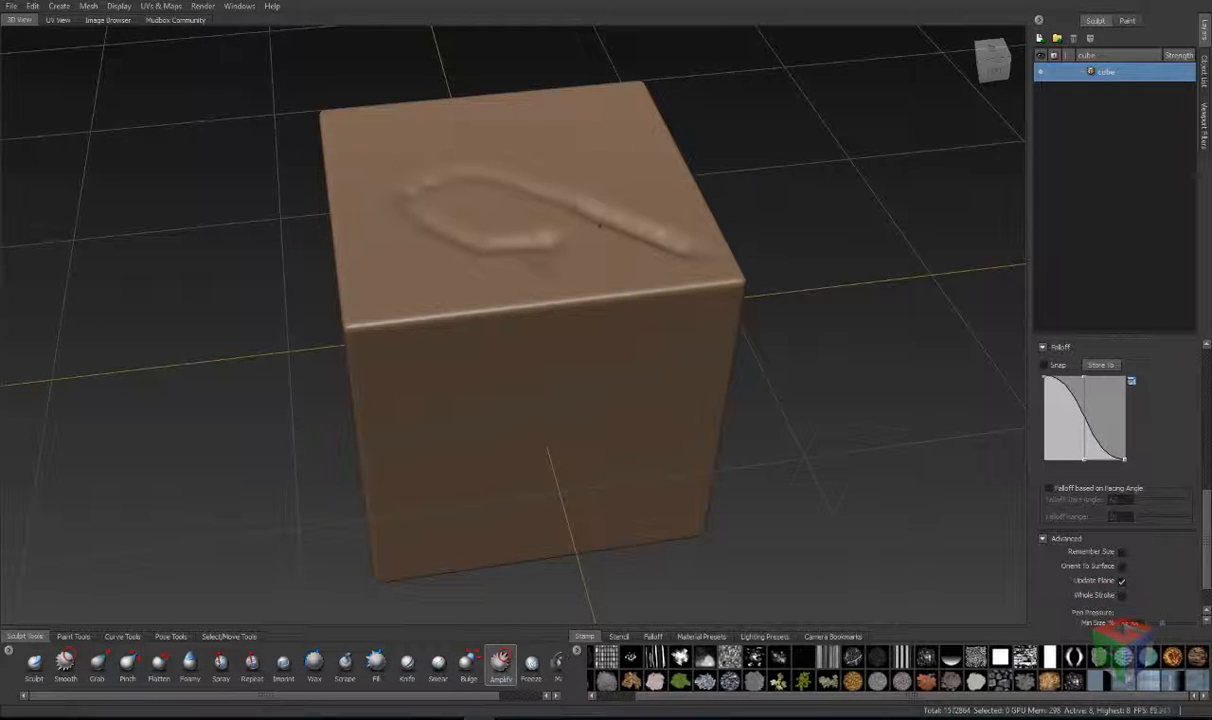
left_click_drag(598, 262, 601, 298, "alt")
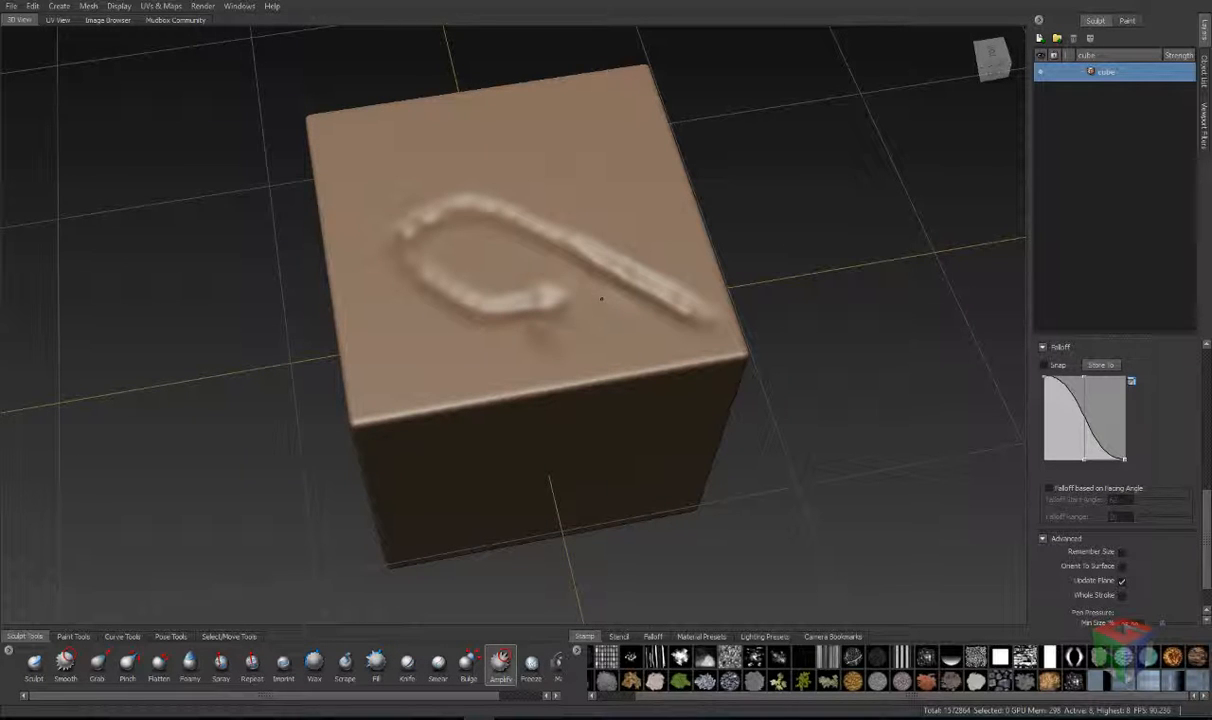
mouse_move(601, 298)
left_mouse_down()
mouse_move(645, 275)
mouse_move(596, 249)
left_mouse_up()
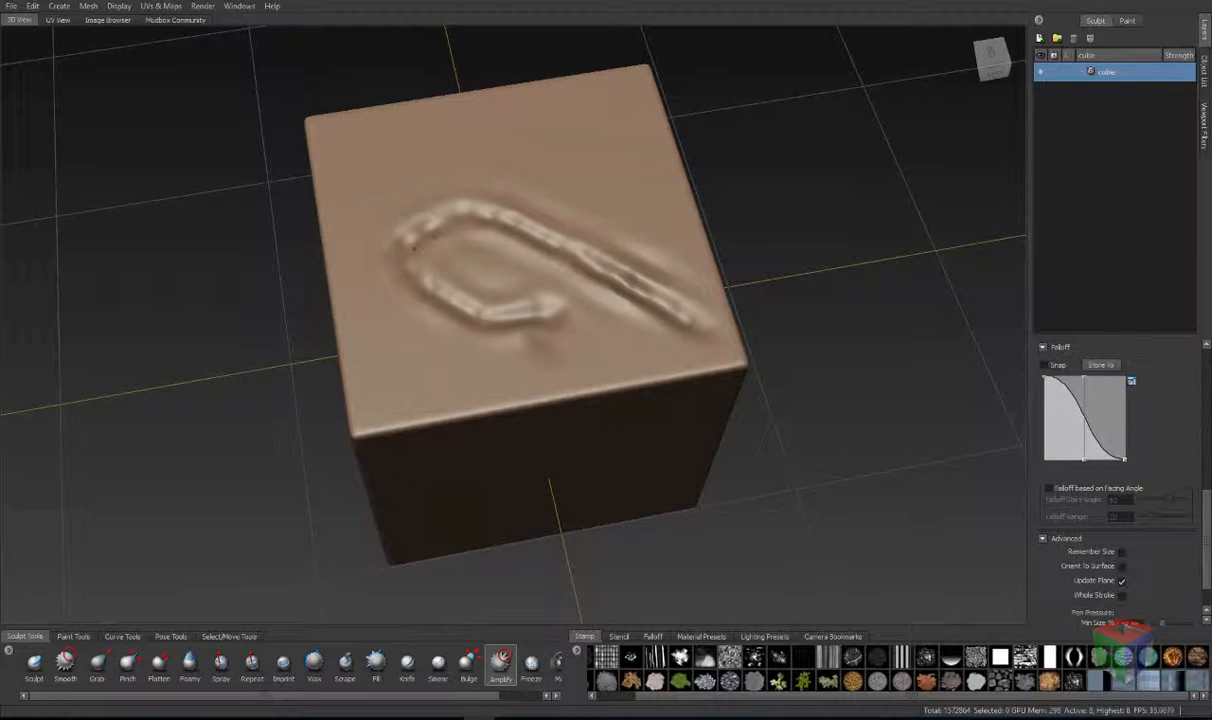
mouse_move(414, 248)
left_mouse_down()
mouse_move(480, 308)
mouse_move(467, 303)
left_mouse_up()
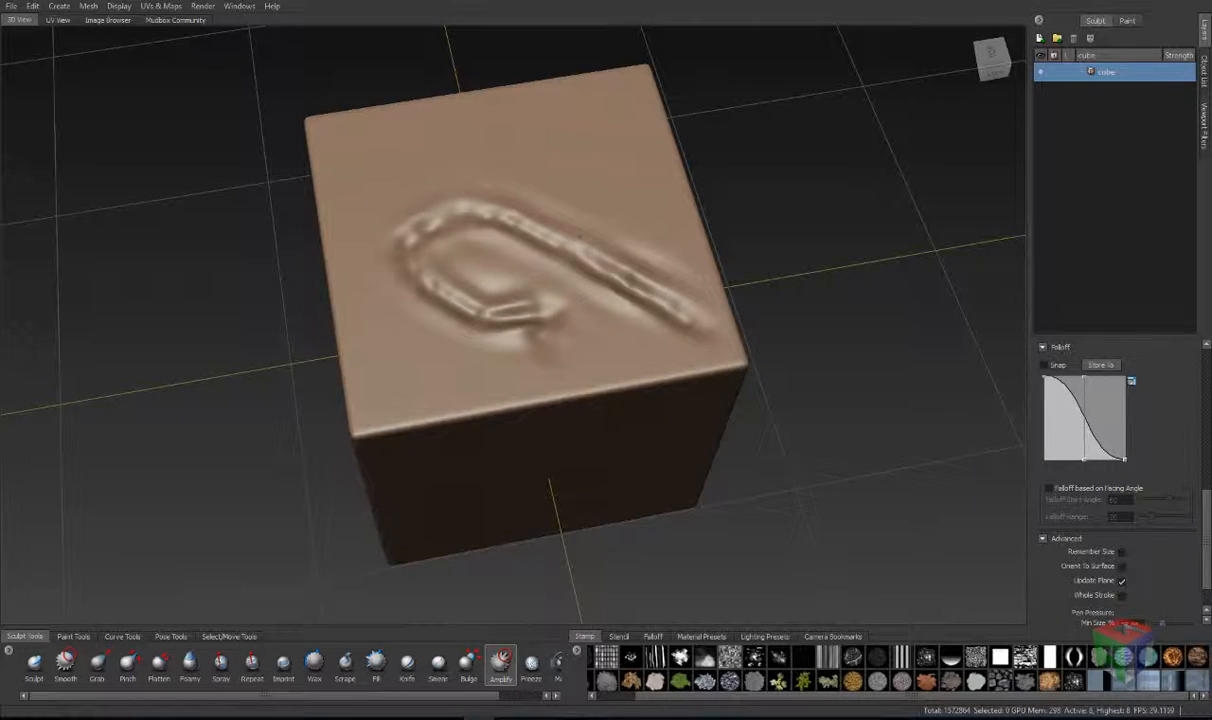
mouse_move(580, 237)
left_mouse_down()
mouse_move(612, 290)
mouse_move(600, 285)
mouse_move(535, 330)
mouse_move(390, 340)
mouse_move(462, 392)
left_mouse_up()
Step: Undo the latest Amplify strokes on the ridged side face and the top face
mouse_move(587, 356)
left_mouse_down("alt")
mouse_move(642, 400)
mouse_move(704, 392)
left_mouse_up("alt")
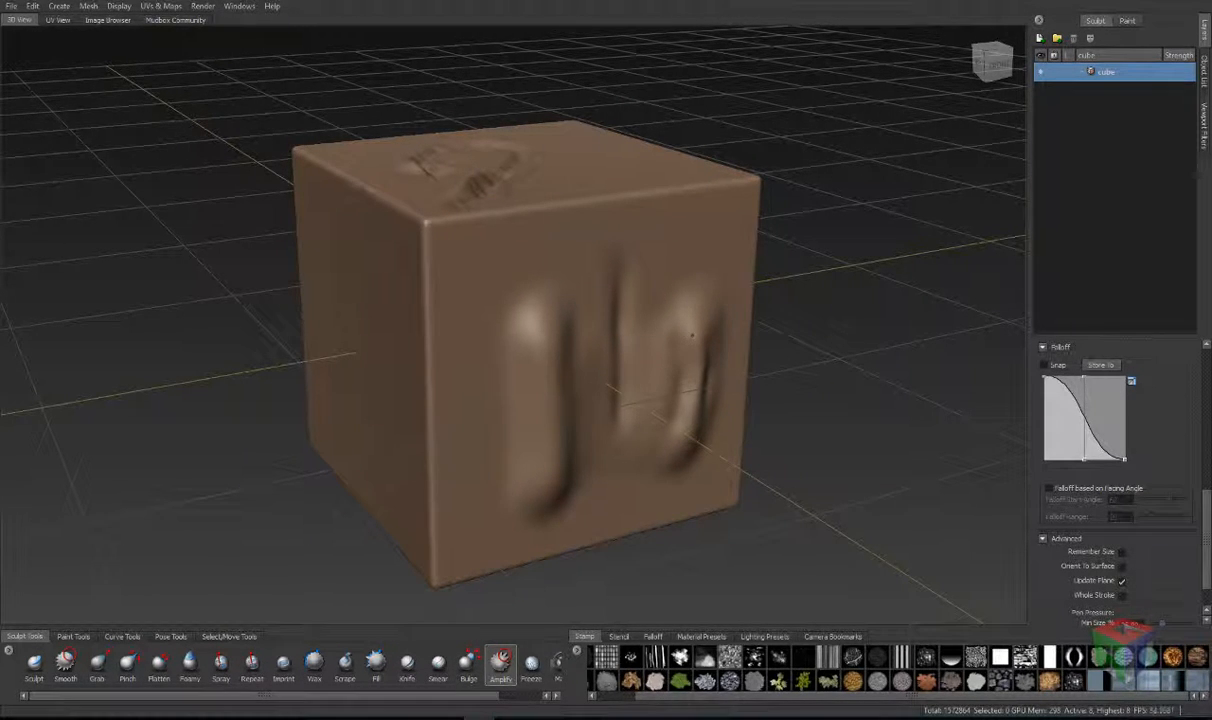
left_click_drag(455, 698, 519, 700)
key("ctrl+z")
key("ctrl+z")
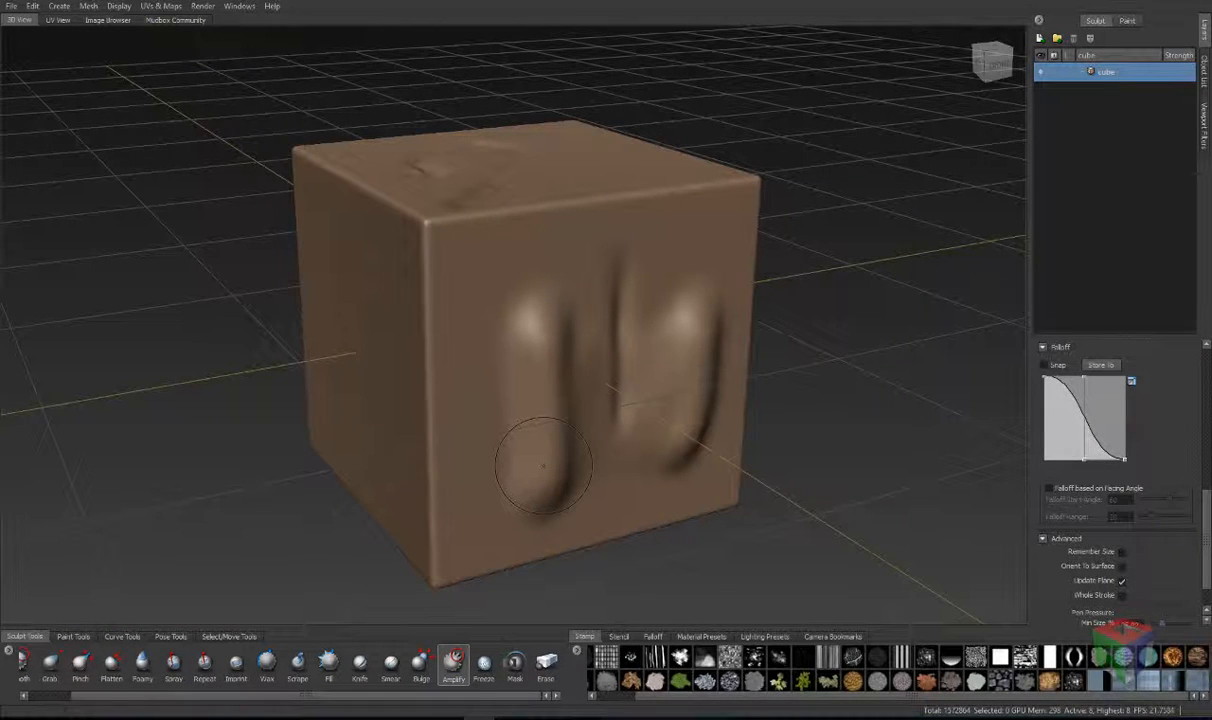
Step: Delete the sculpted cube from the scene and create a new cube mesh in its place
left_click_drag(546, 467, 522, 467, "alt")
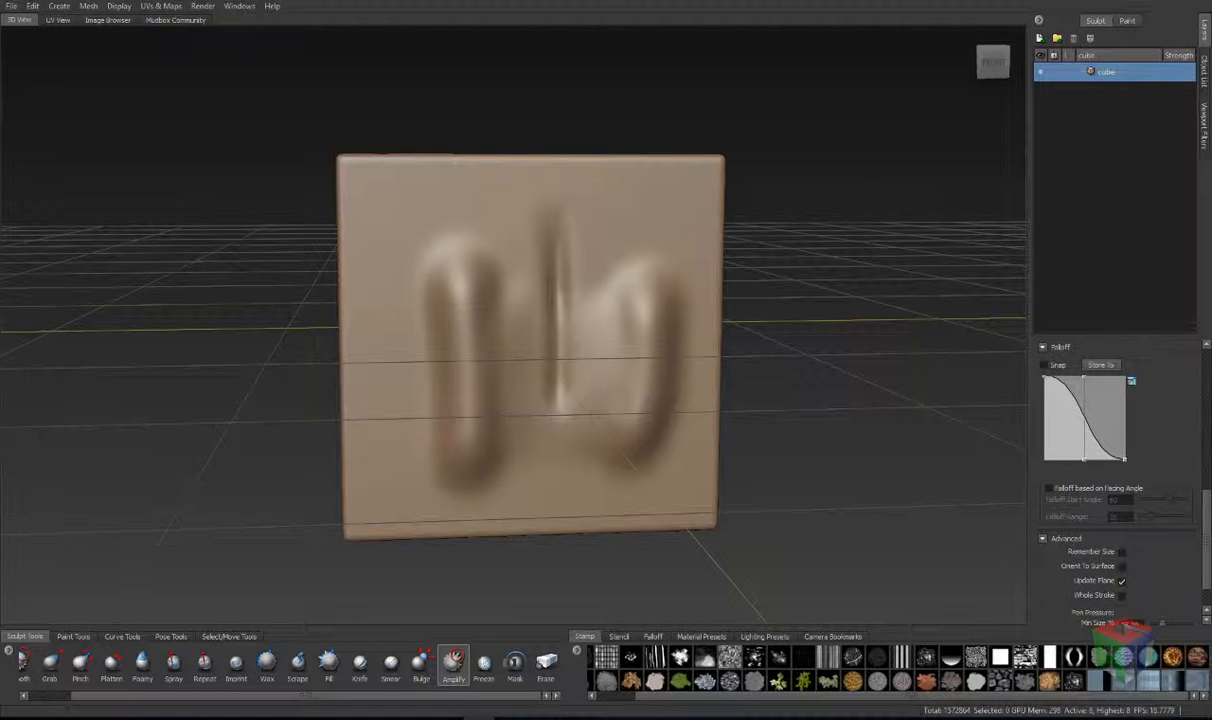
left_click(1205, 72)
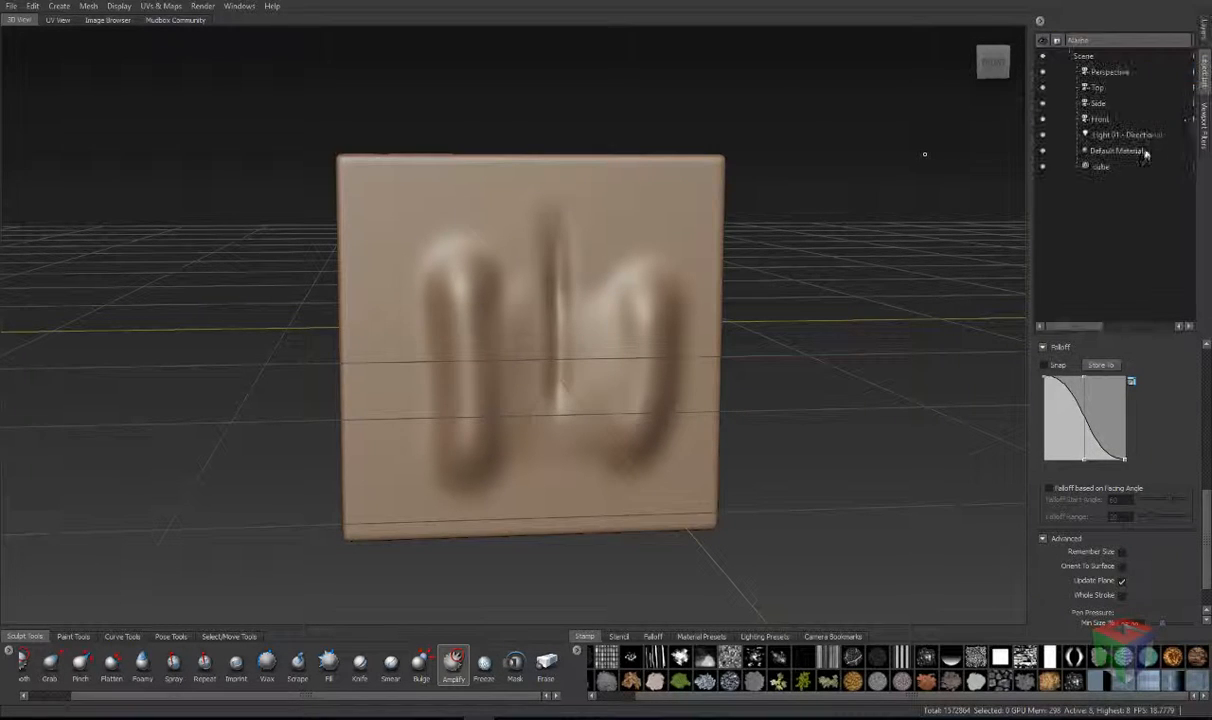
left_click(1102, 167)
key("Delete")
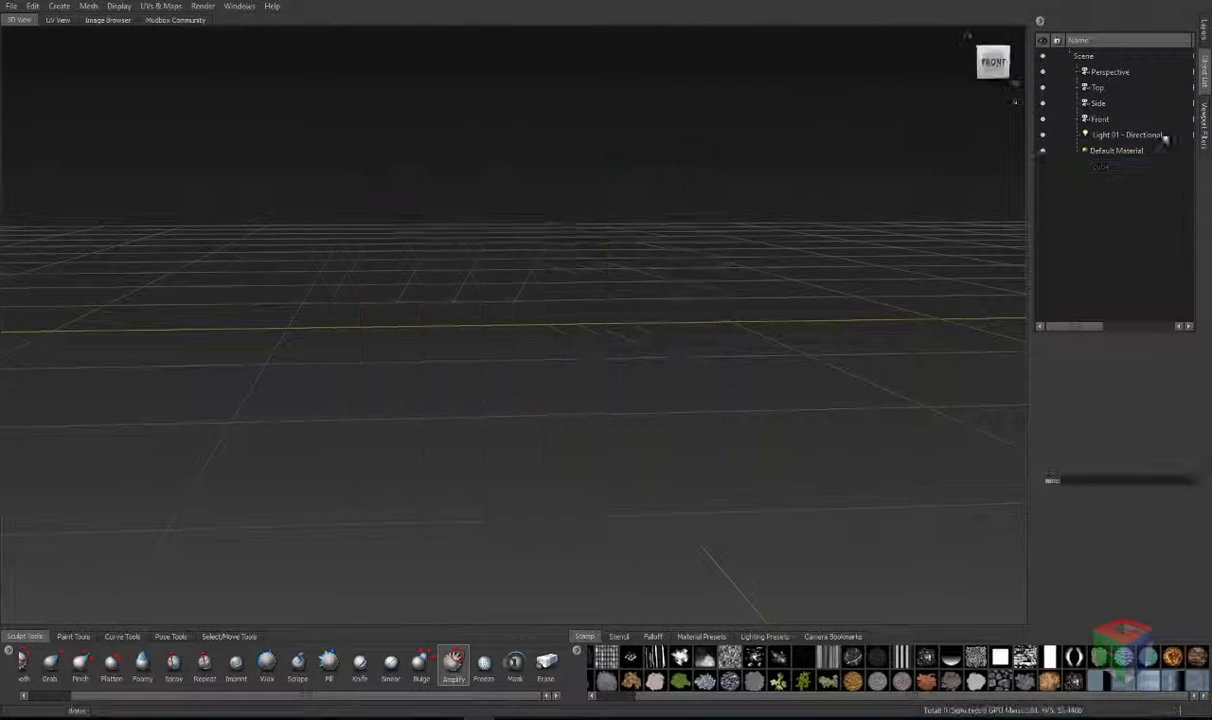
left_click(60, 6)
mouse_move(75, 19)
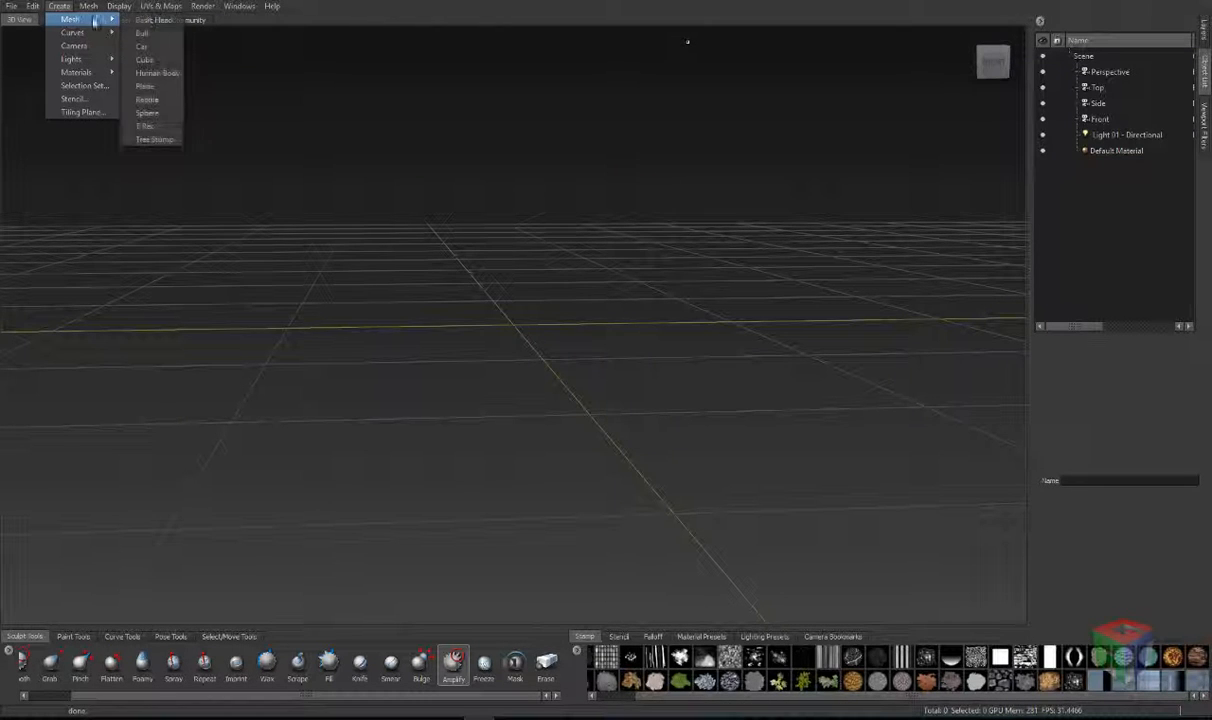
left_click(145, 60)
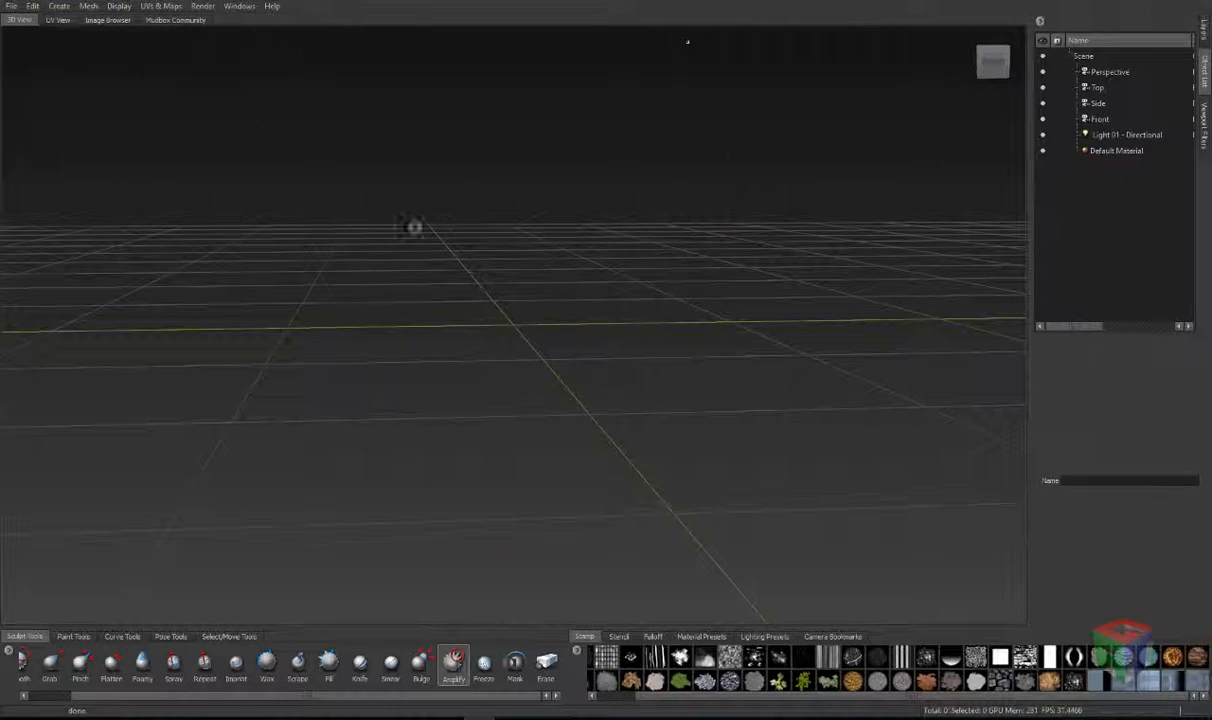
Step: Choose the Freeze tool and subdivide the new cube up to level 7
left_click(484, 662)
left_click_drag(552, 311, 547, 327, "alt")
key("shift+d")
key("shift+d")
key("shift+d")
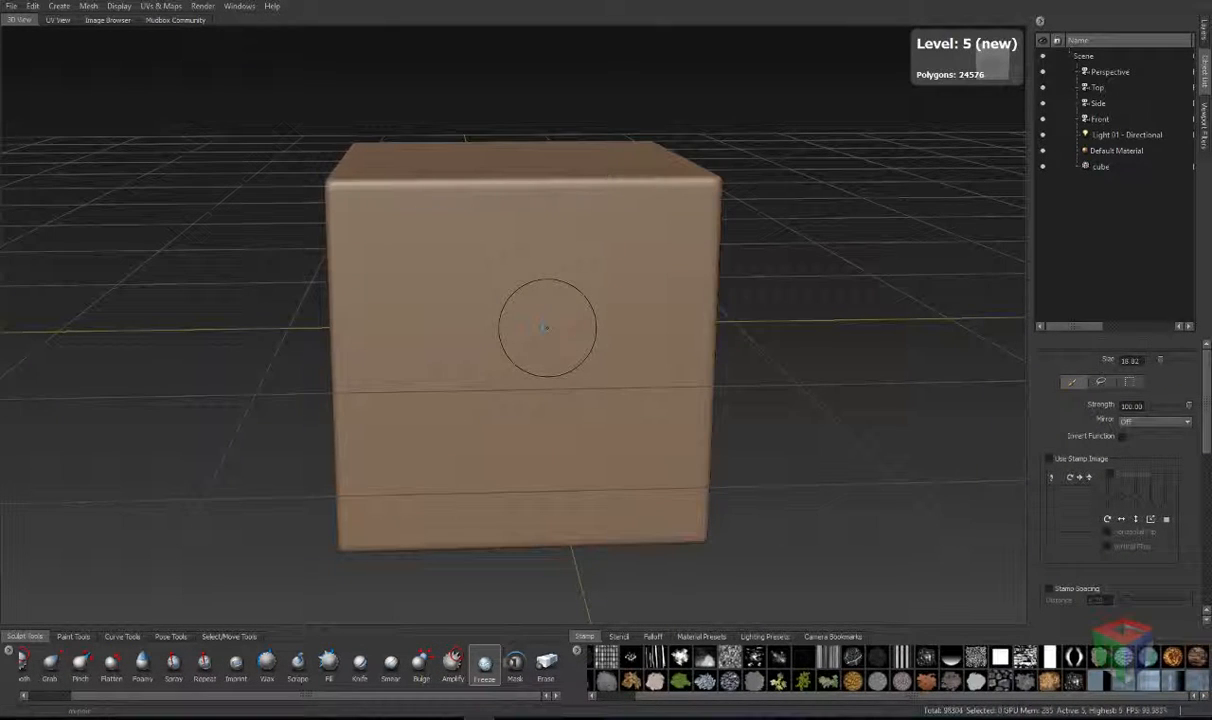
Step: Freeze a vertical band down the middle of the front face and a lassoed area across its upper half
mouse_move(530, 200)
left_mouse_down()
mouse_move(495, 450)
mouse_move(502, 520)
left_mouse_up()
mouse_move(497, 370)
left_mouse_down()
mouse_move(494, 192)
mouse_move(560, 188)
mouse_move(572, 464)
left_mouse_up()
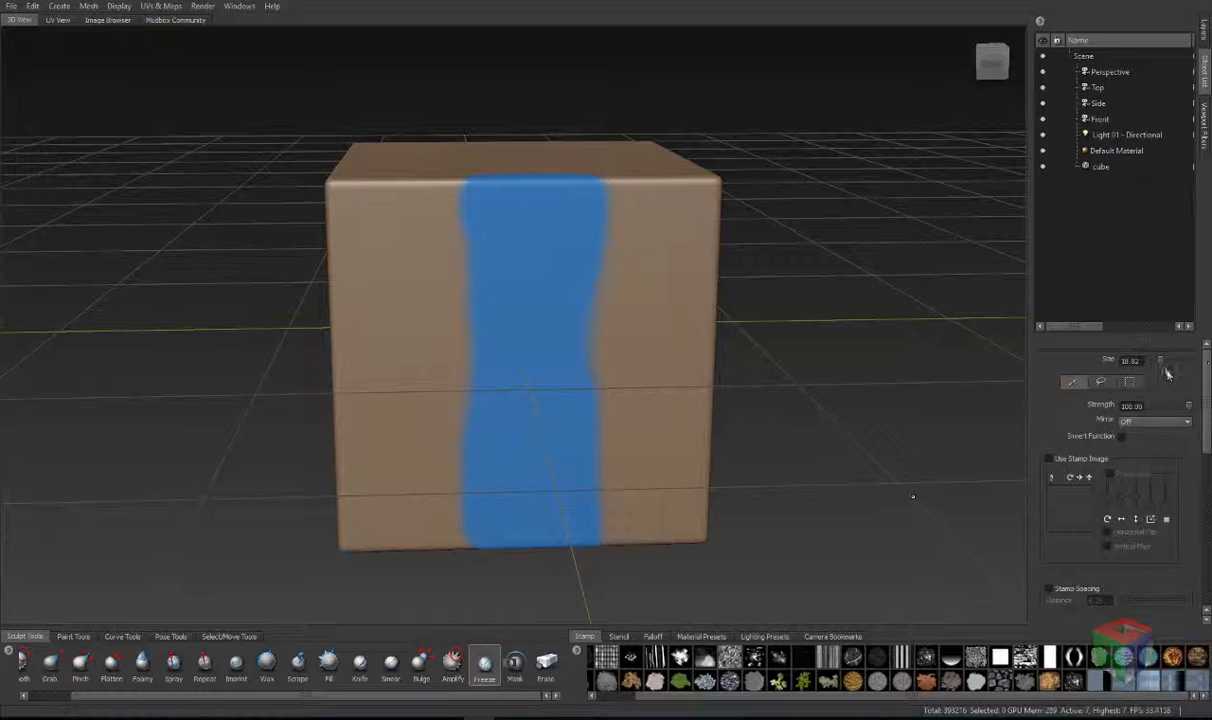
left_click(1098, 383)
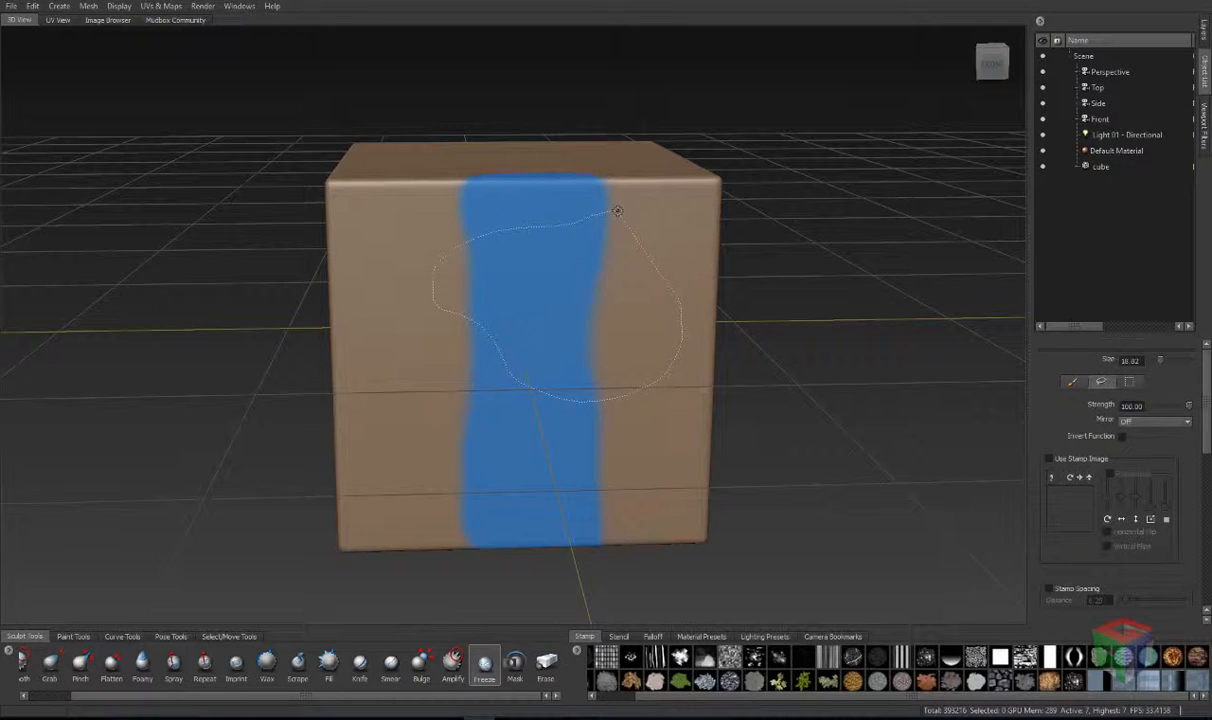
left_click_drag(617, 211, 618, 213)
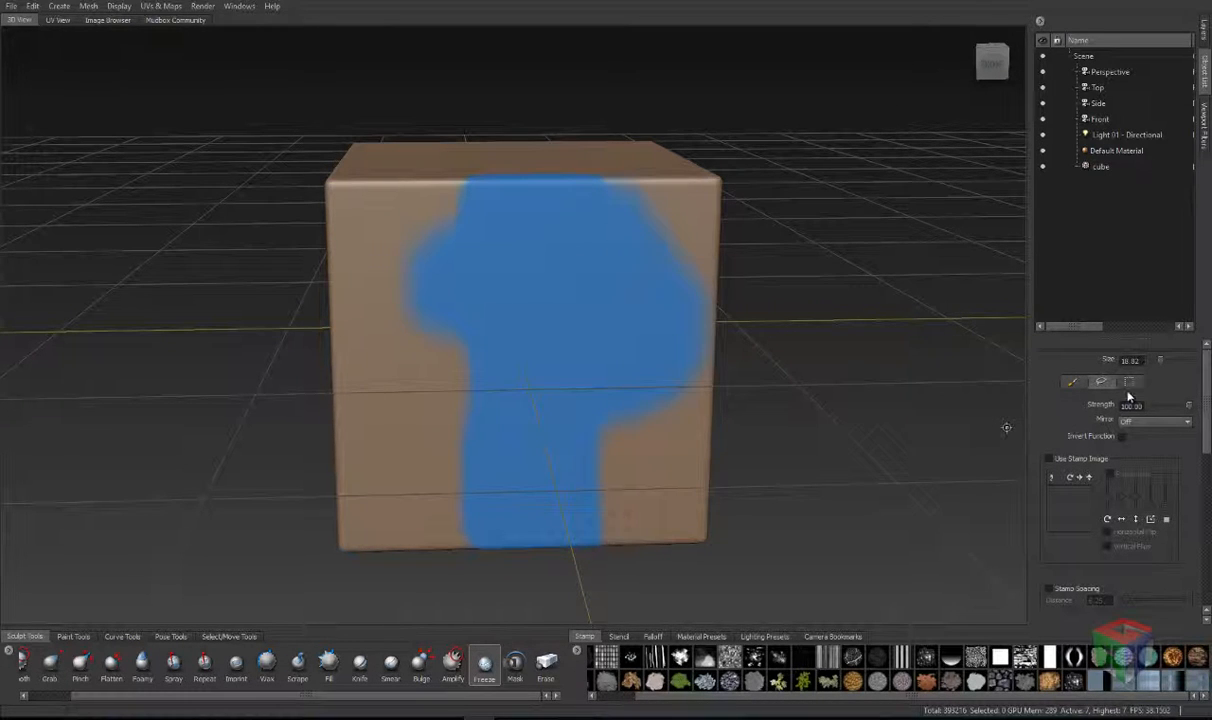
Step: Apply the rounded convex falloff preset and lasso a frozen patch near the front face's lower left corner
left_click(652, 636)
left_click(623, 683)
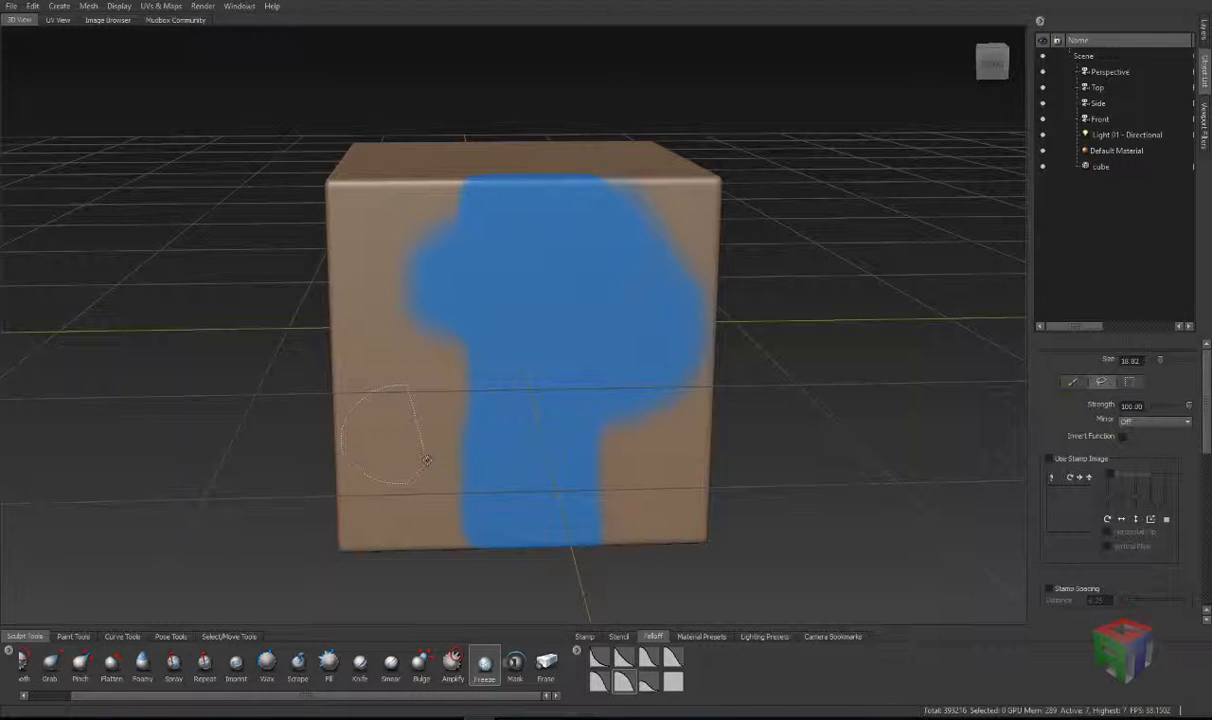
left_click_drag(427, 460, 425, 485)
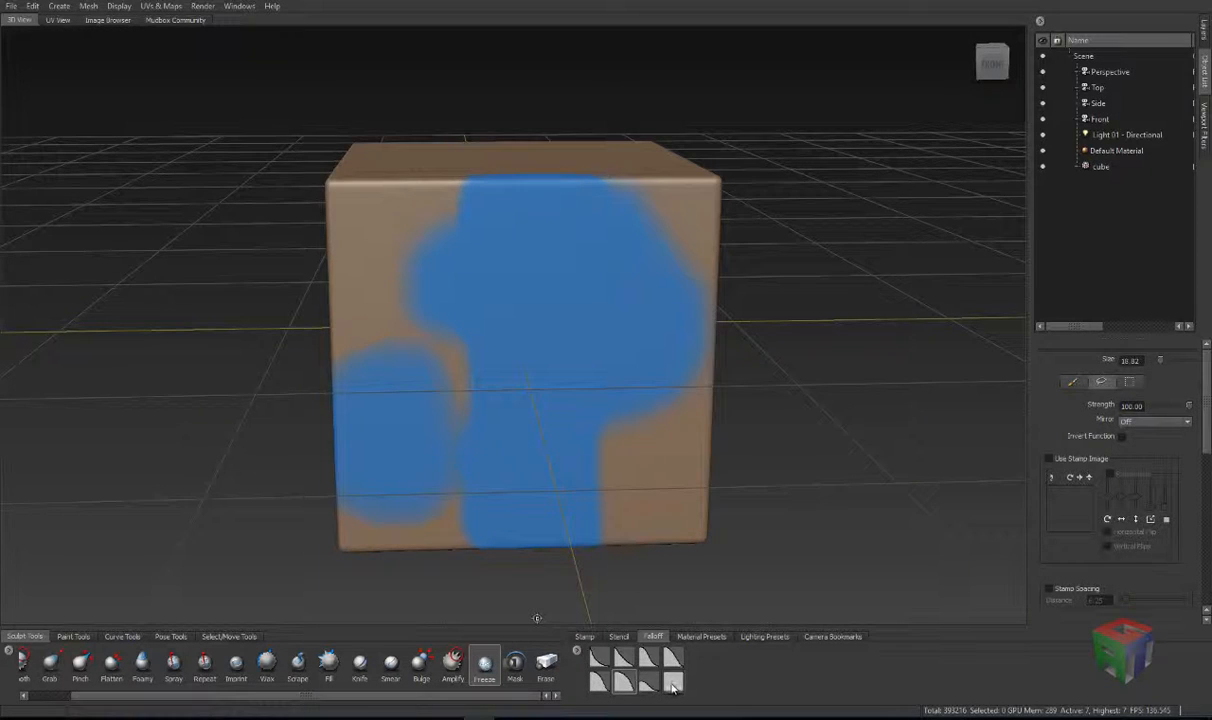
Step: Try a lassoed freeze with the flat falloff on the top face, undo it, and freeze a rectangle there instead
left_click_drag(622, 270, 662, 342, "alt")
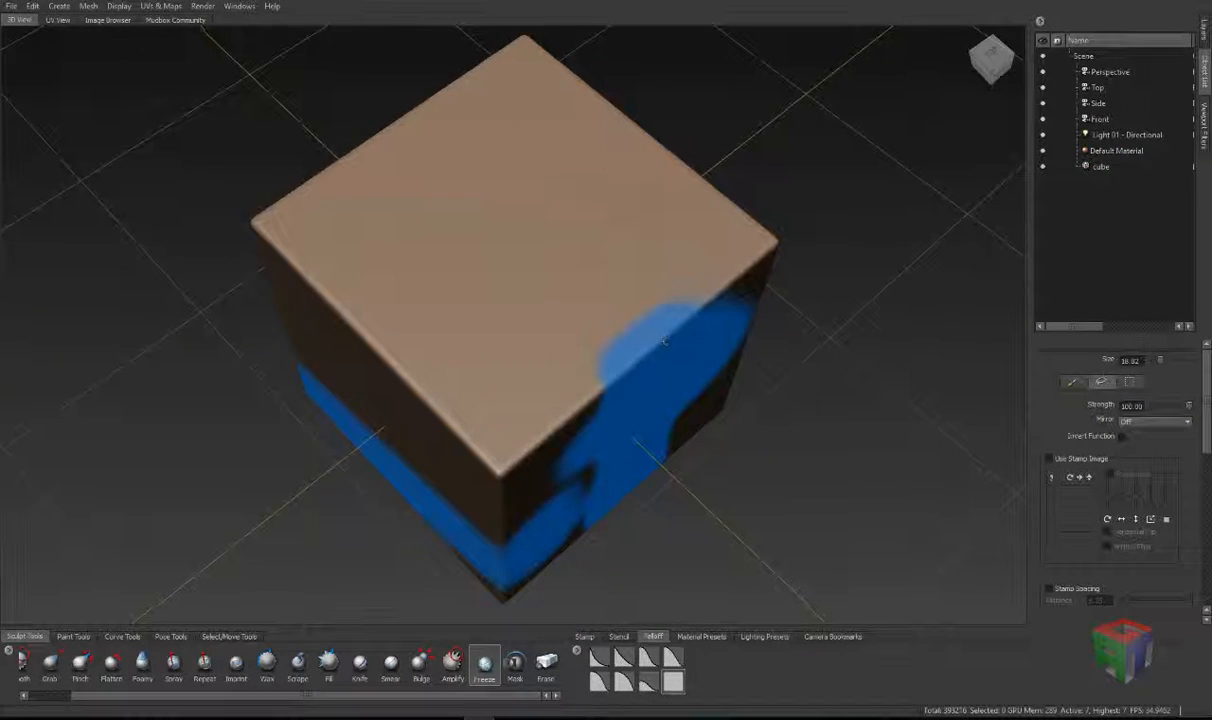
left_click_drag(573, 329, 568, 319)
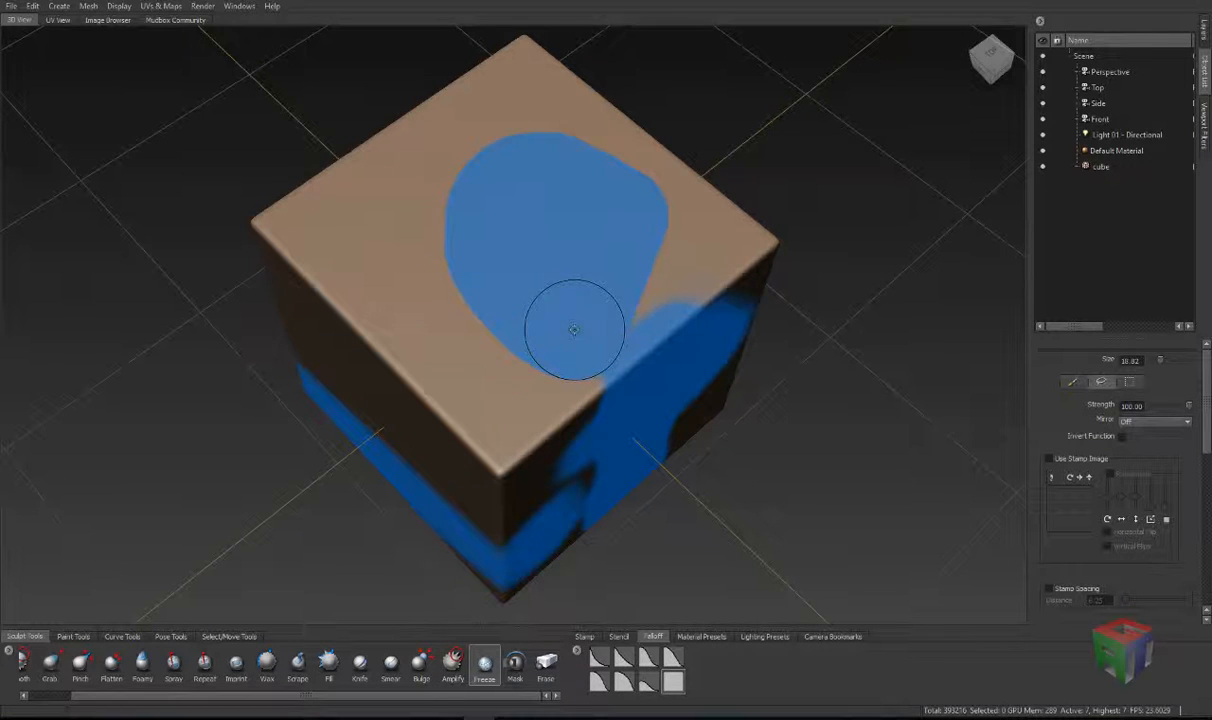
key("ctrl+z")
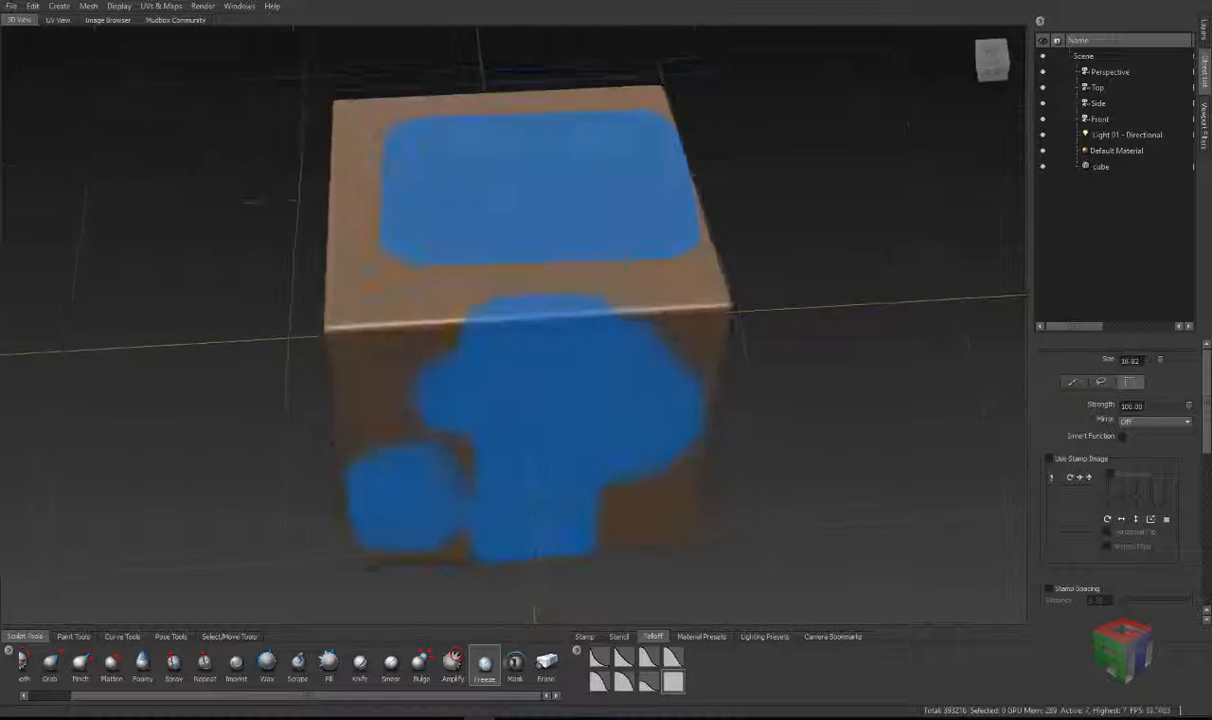
Step: Lower the Freeze strength to 38.50 and freeze a large partial-strength area on the adjacent side face
left_click_drag(621, 450, 621, 323, "alt")
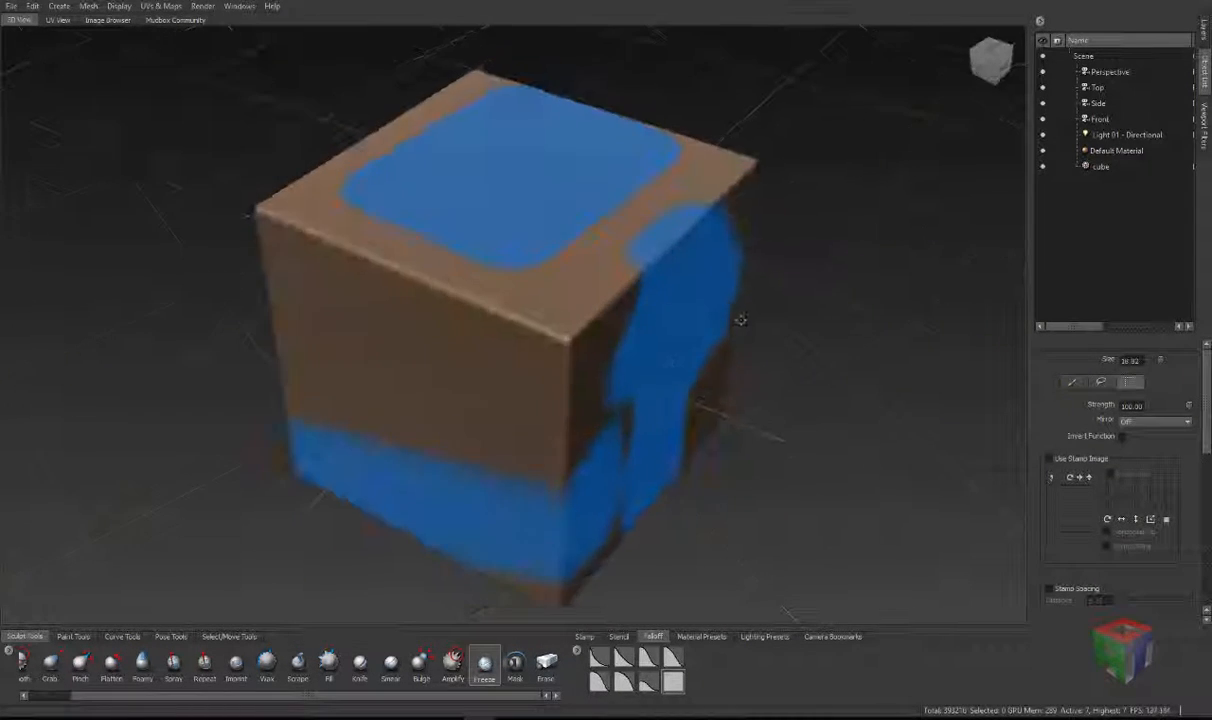
left_click_drag(1162, 408, 1167, 407)
left_click_drag(425, 338, 341, 306)
left_click_drag(365, 390, 545, 310, "alt")
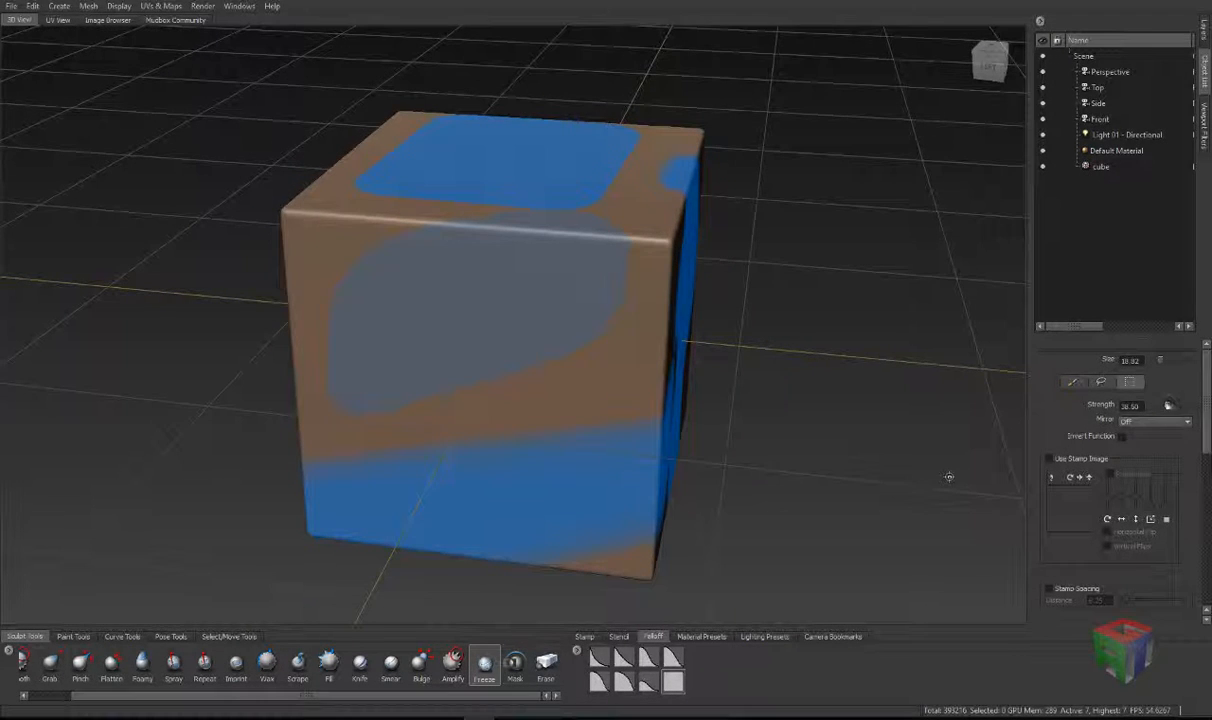
Step: Restore full Freeze strength, turn off Smooth Values, and freeze two rectangular areas on the side face
mouse_move(1169, 406)
left_mouse_down()
mouse_move(1196, 409)
mouse_move(1190, 543)
left_mouse_up()
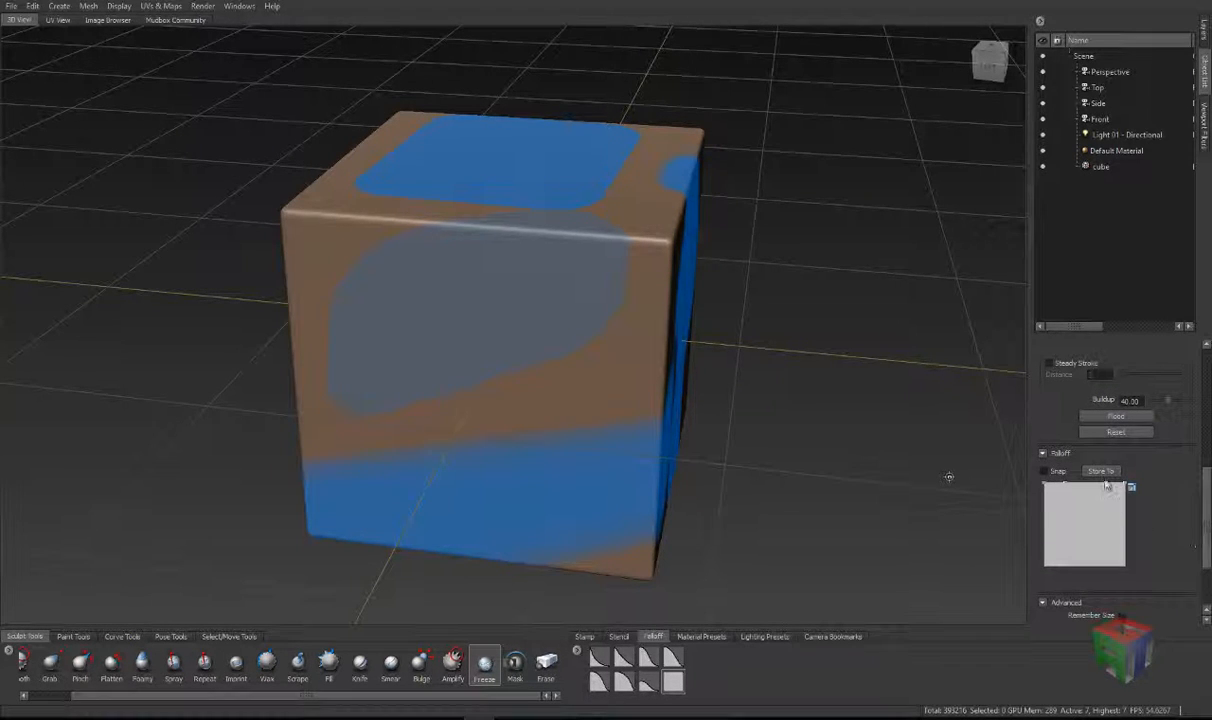
left_click_drag(1207, 495, 1207, 525)
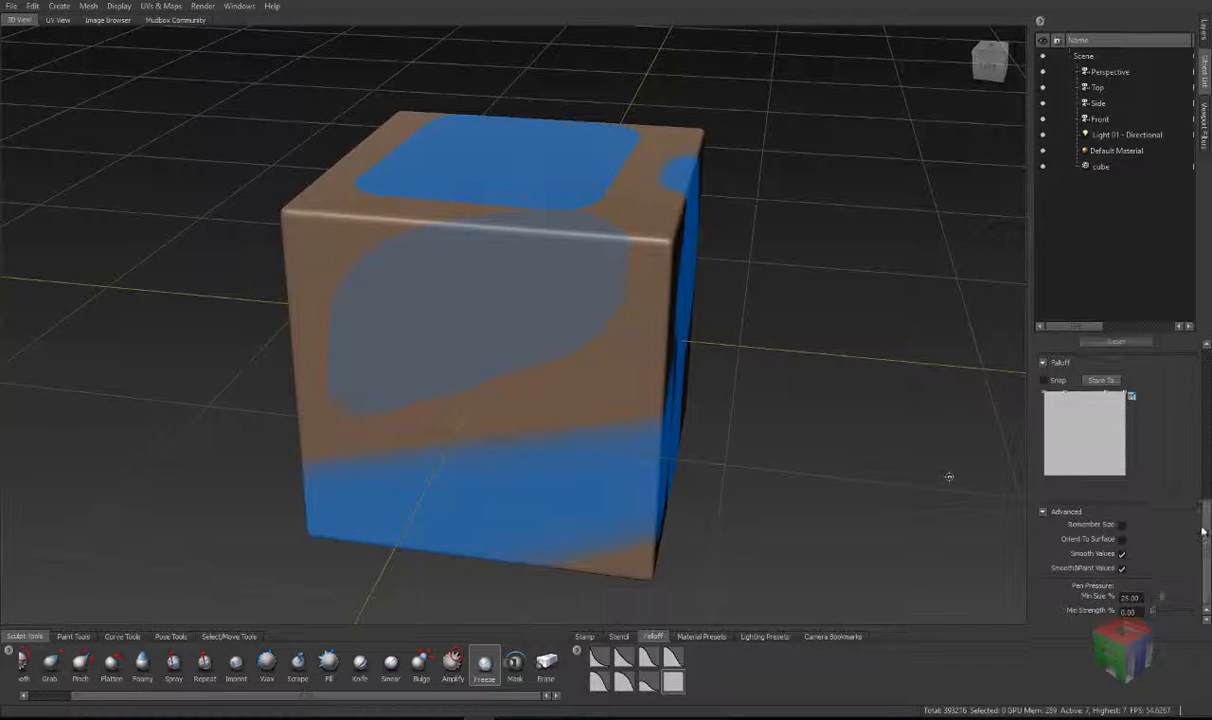
left_click(1122, 566)
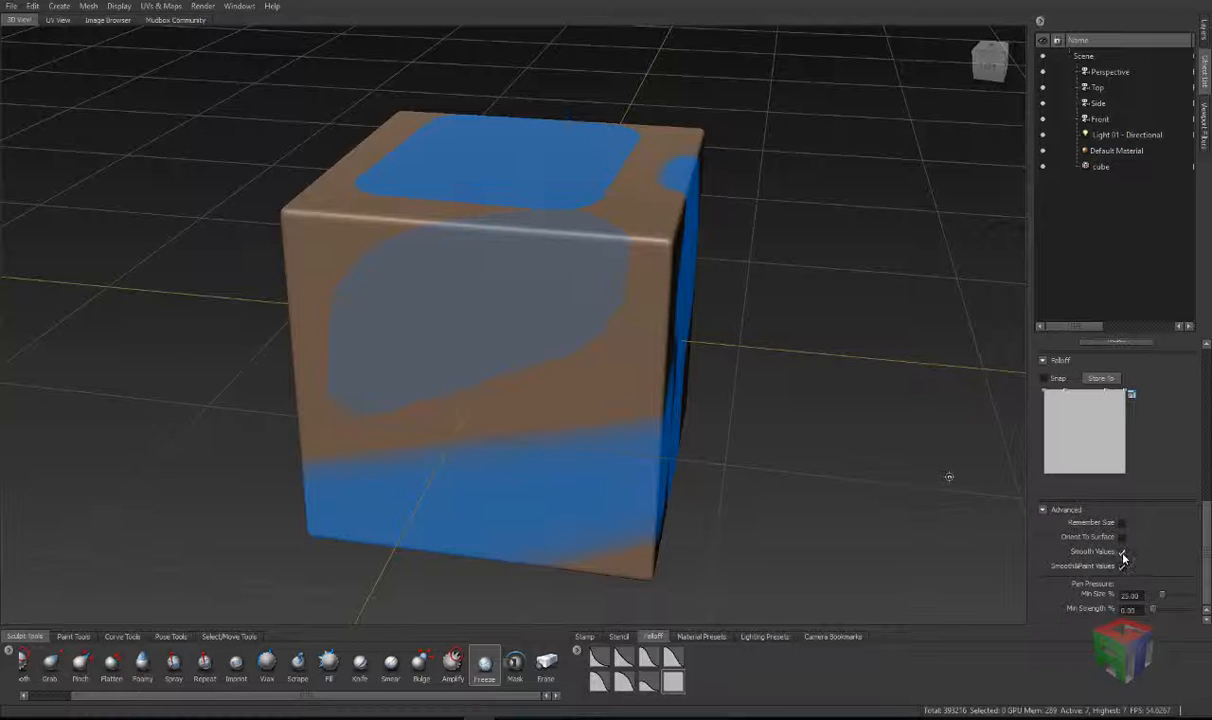
left_click(1122, 552)
left_click_drag(575, 370, 495, 392)
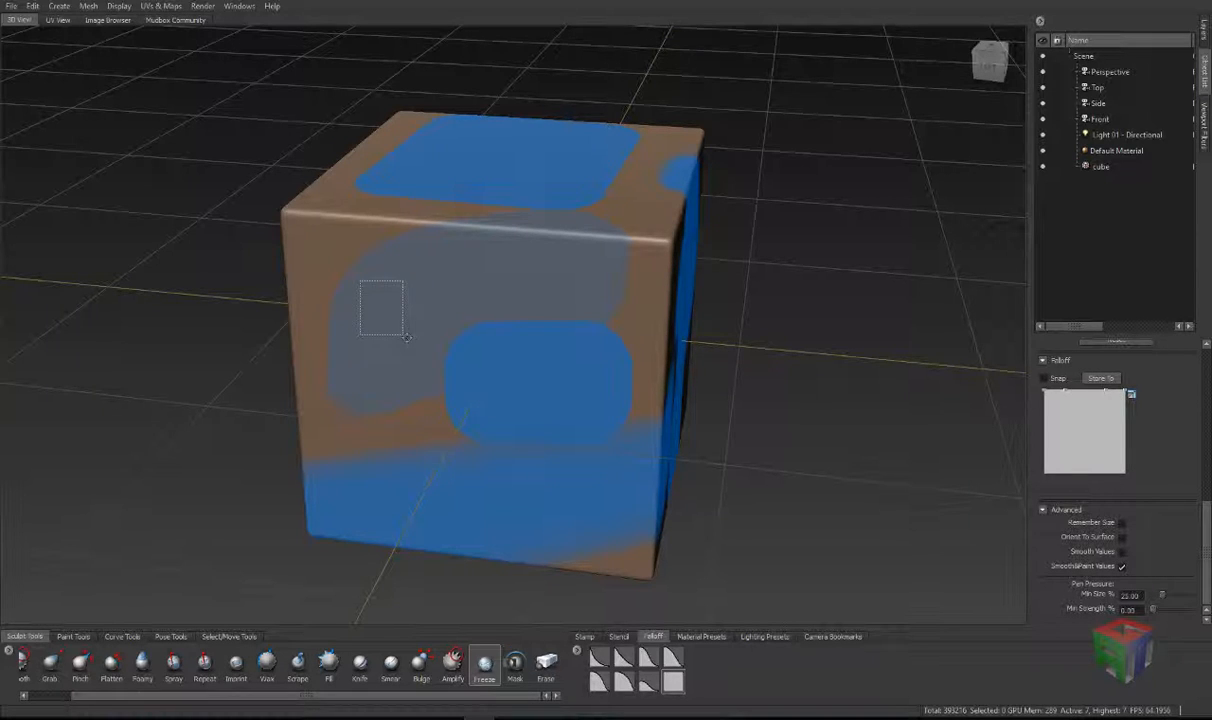
left_click_drag(406, 337, 400, 325)
Step: Freeze a third rectangle near the side face's upper corner and leave both Smooth Values and Smooth&Paint Values off
left_click(1122, 552)
left_click(1122, 552)
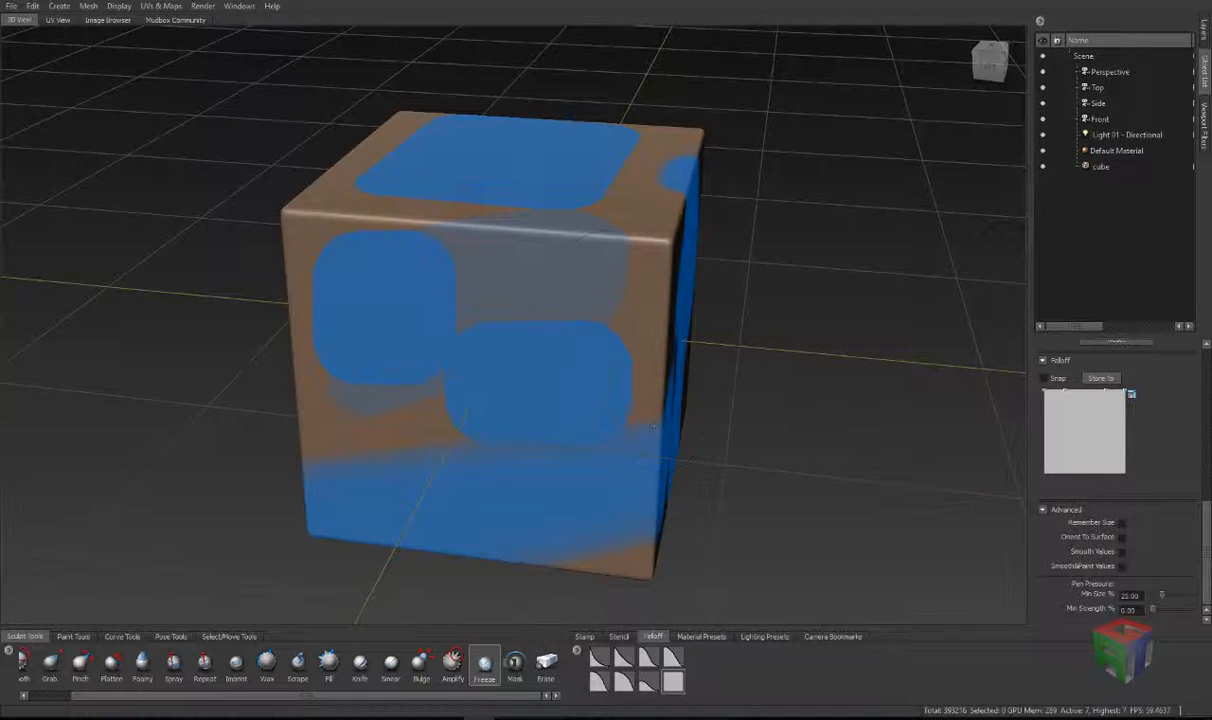
mouse_move(600, 270)
left_mouse_down()
mouse_move(575, 280)
mouse_move(590, 282)
left_mouse_up()
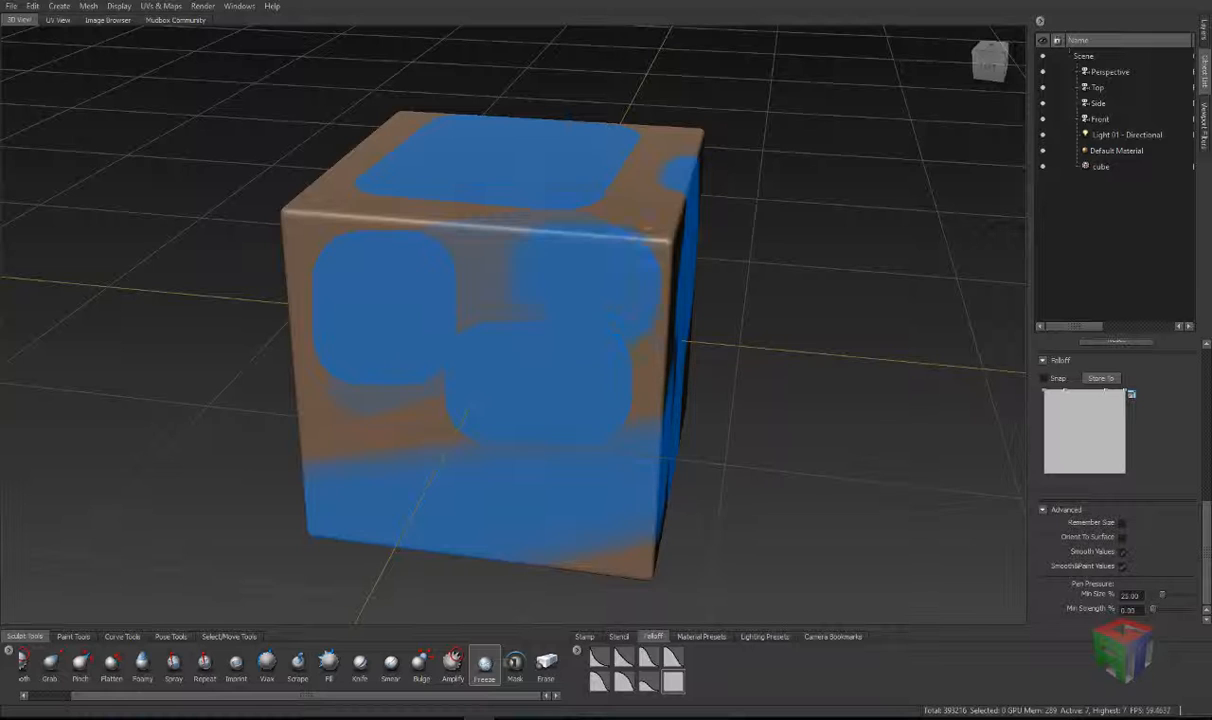
left_click(1122, 552)
left_click(1122, 567)
Step: Switch Freeze to brush mode and paint over the side face's left part and most of the cube's underside
left_click_drag(1205, 564, 1205, 418)
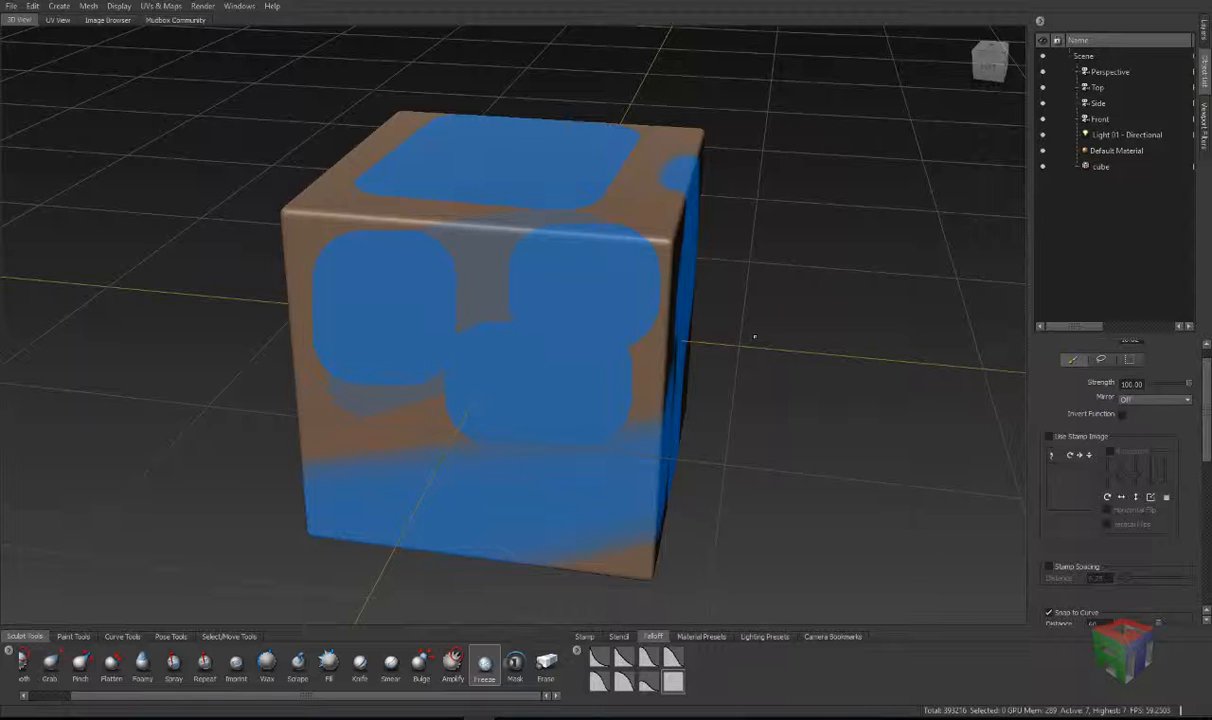
left_click_drag(400, 440, 340, 245)
left_click_drag(1206, 429, 1206, 572)
left_click_drag(337, 349, 380, 172, "alt")
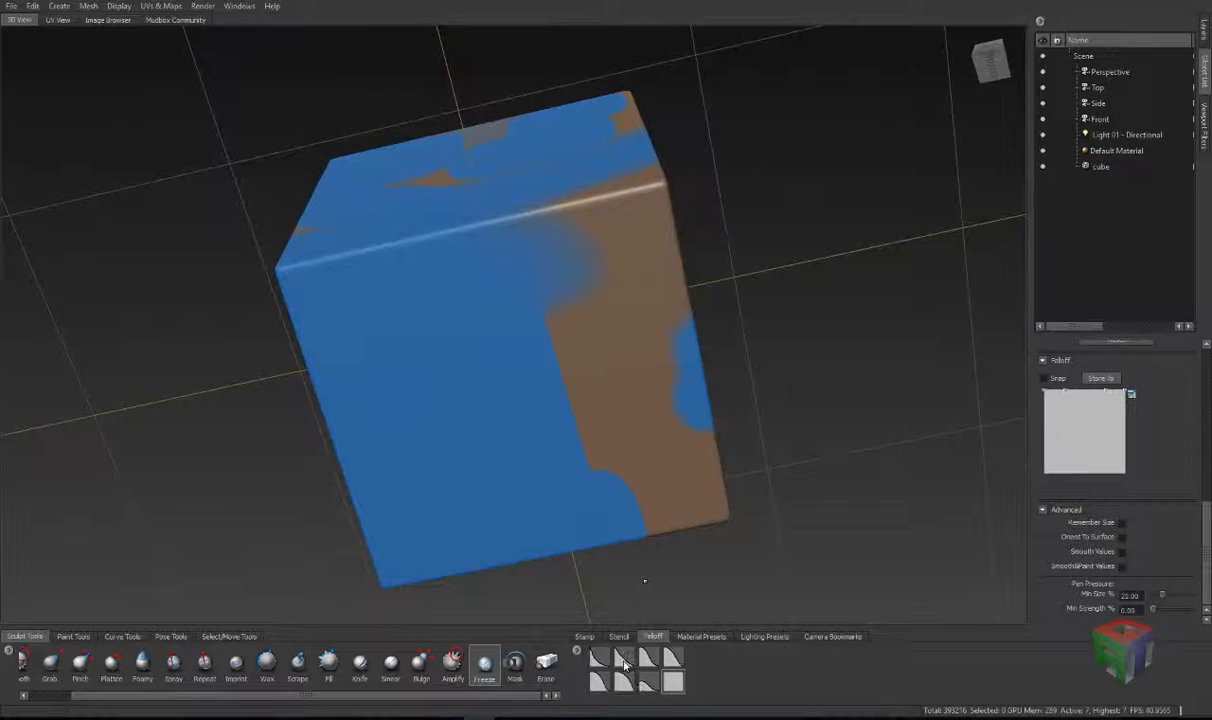
Step: Apply the concave falloff preset, freeze a round spot on the underside, and enable Smooth Values and Smooth&Paint Values
left_click(623, 659)
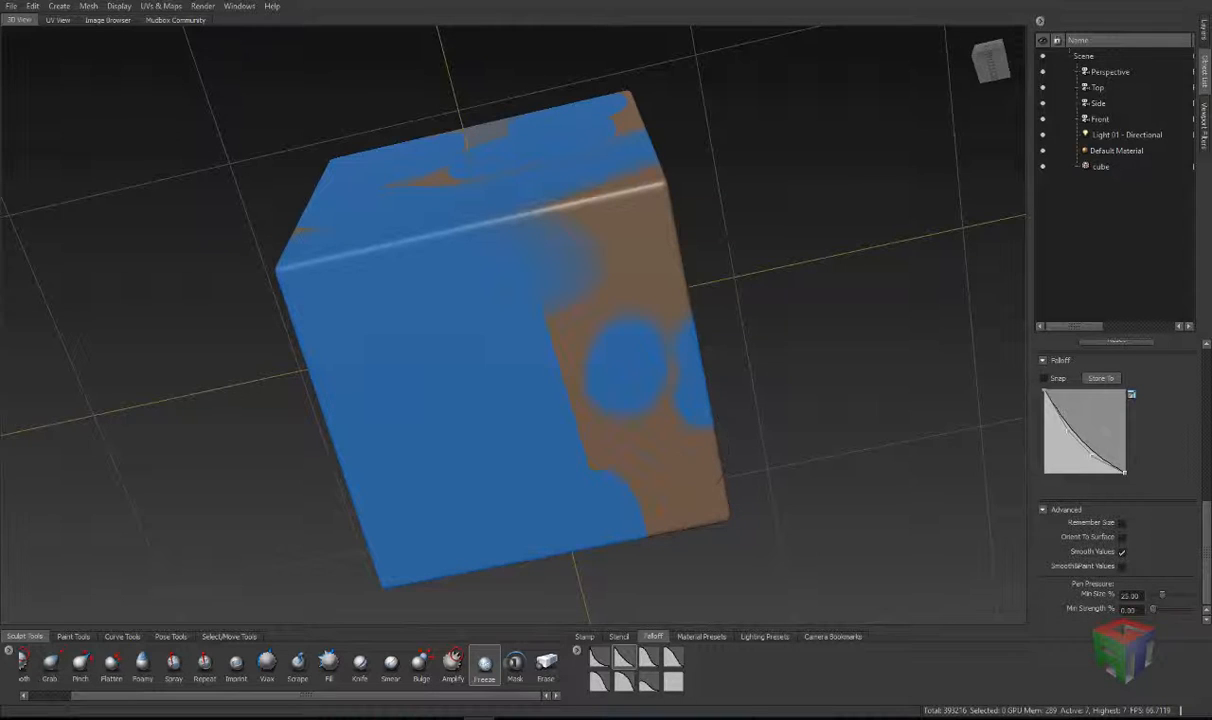
left_click(1122, 567)
left_click_drag(651, 455, 700, 380, "alt")
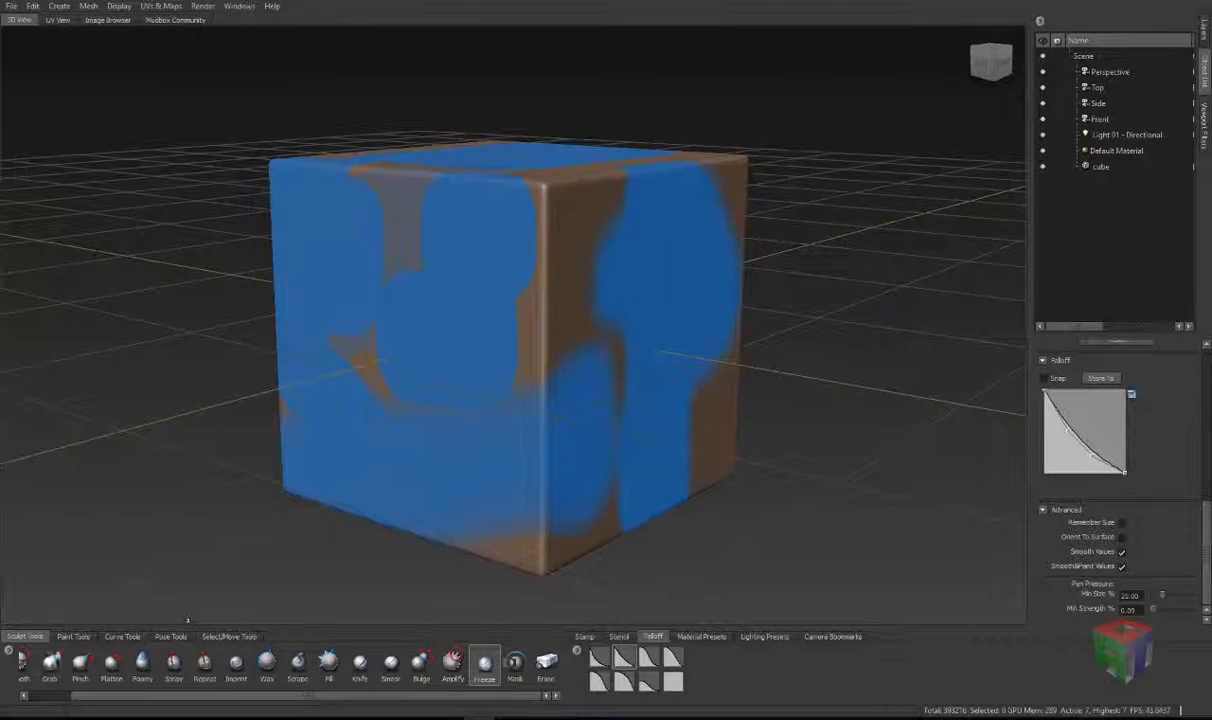
Step: Add a new sculpt layer to the cube and flood its unfrozen areas with the Sculpt tool
left_click(9, 650)
left_click(33, 664)
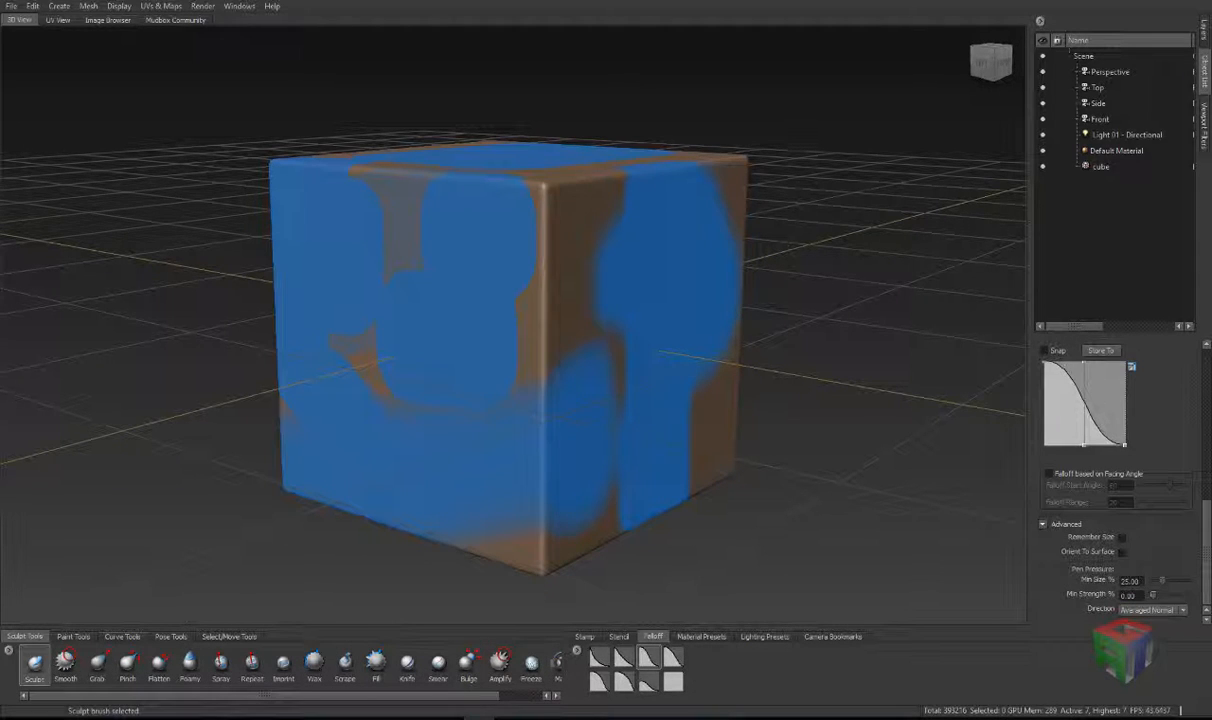
left_click(1206, 30)
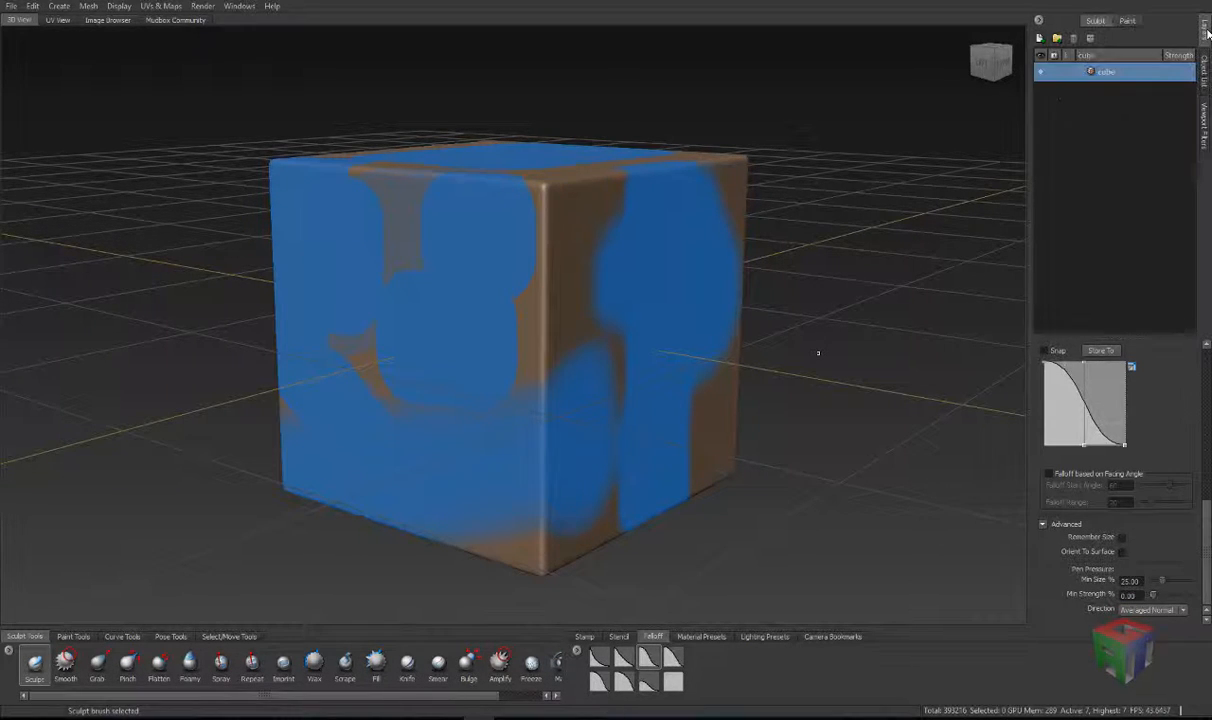
left_click(1040, 38)
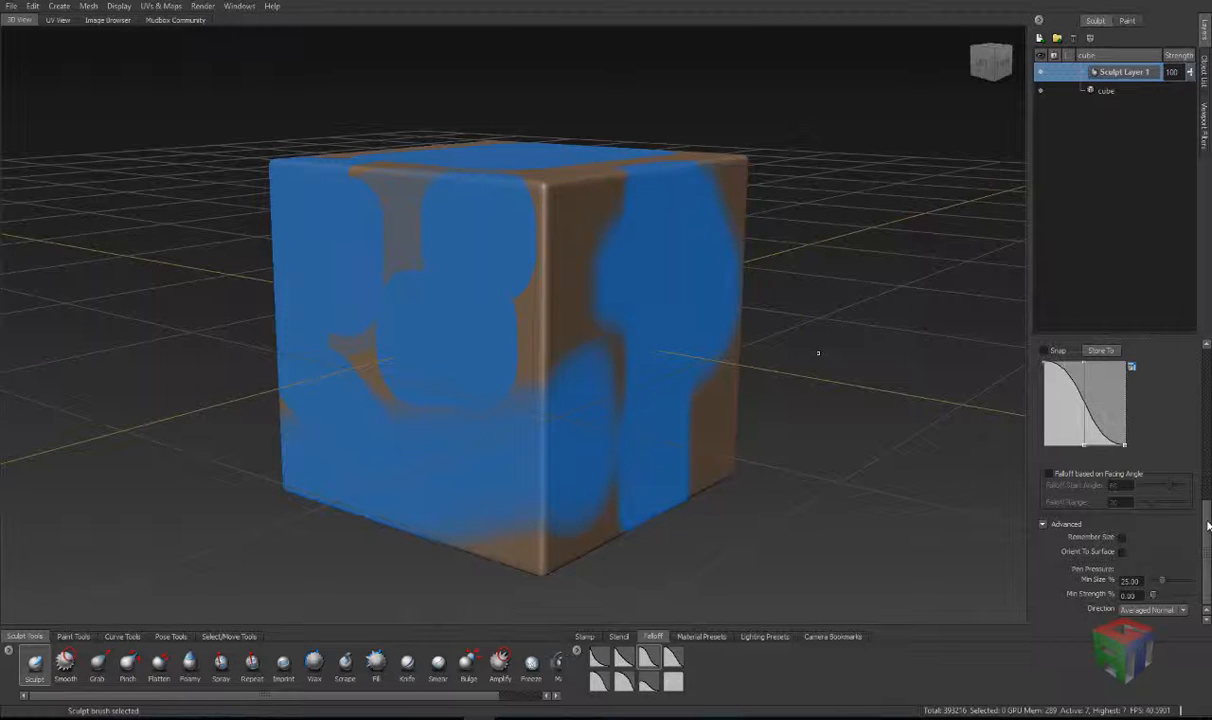
left_click_drag(1208, 525, 1208, 429)
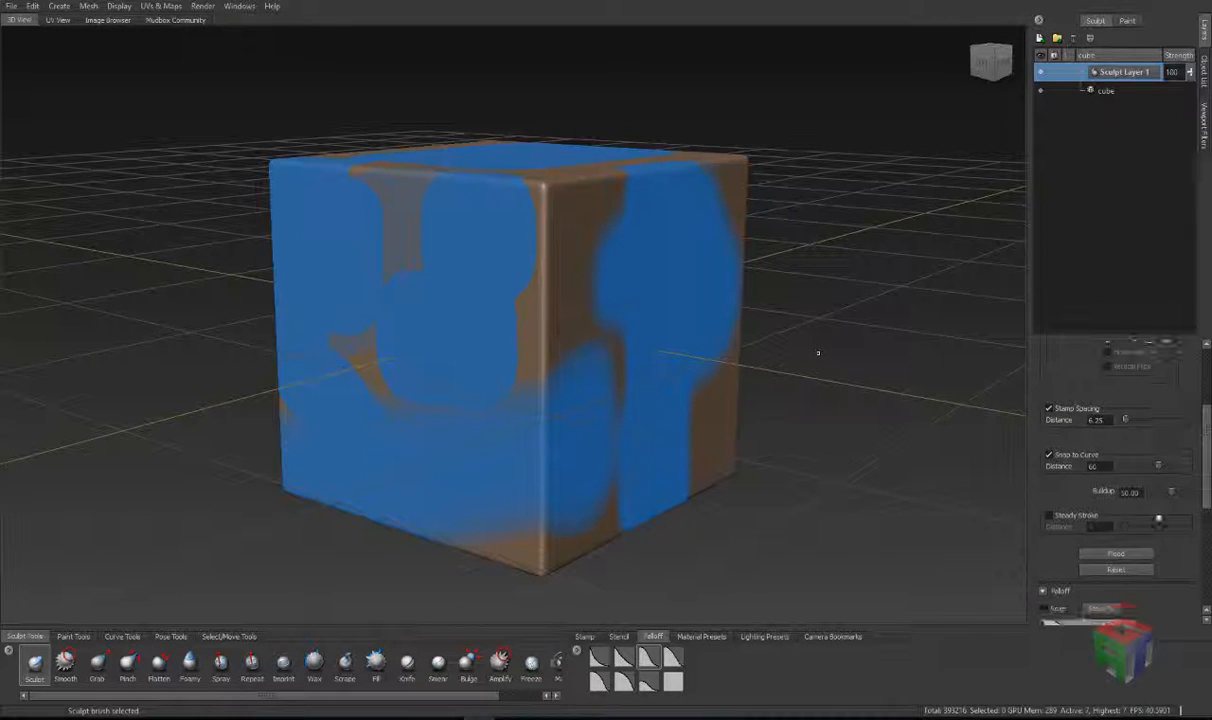
left_click(1117, 555)
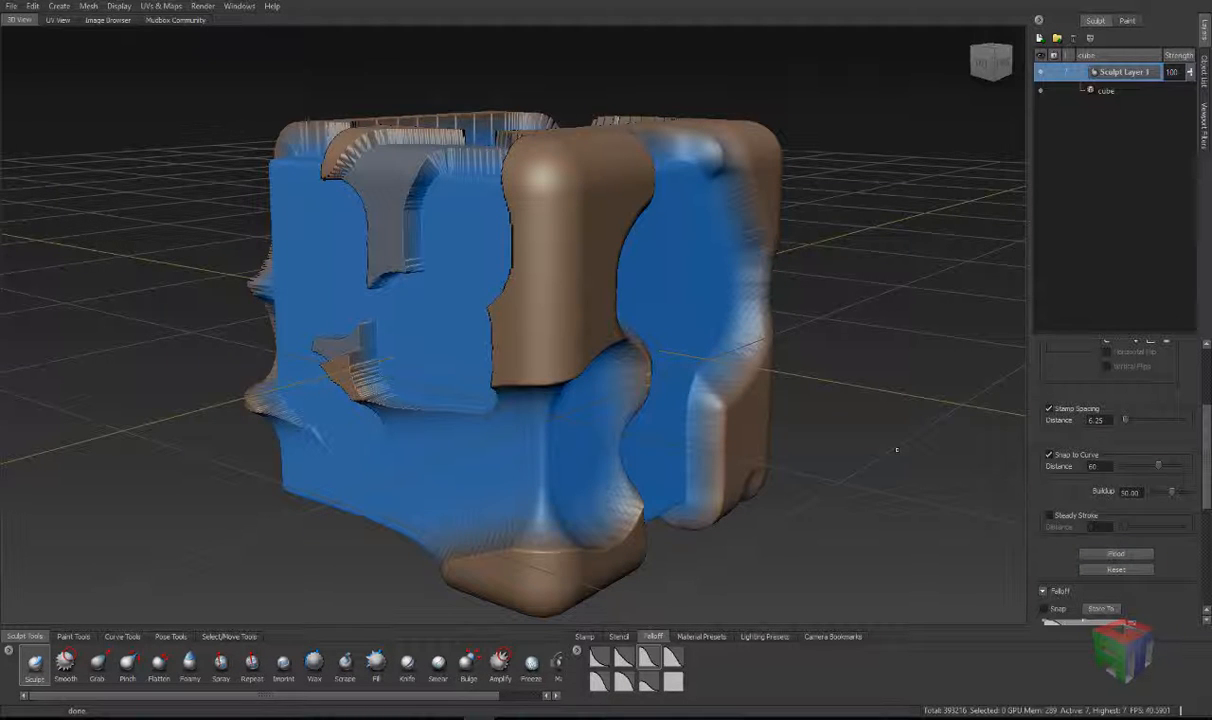
Step: Smooth the raised unfrozen areas along the jagged borders of the frozen regions
mouse_move(520, 220)
left_mouse_down("alt")
mouse_move(640, 360)
mouse_move(790, 240)
mouse_move(628, 155)
left_mouse_up("alt")
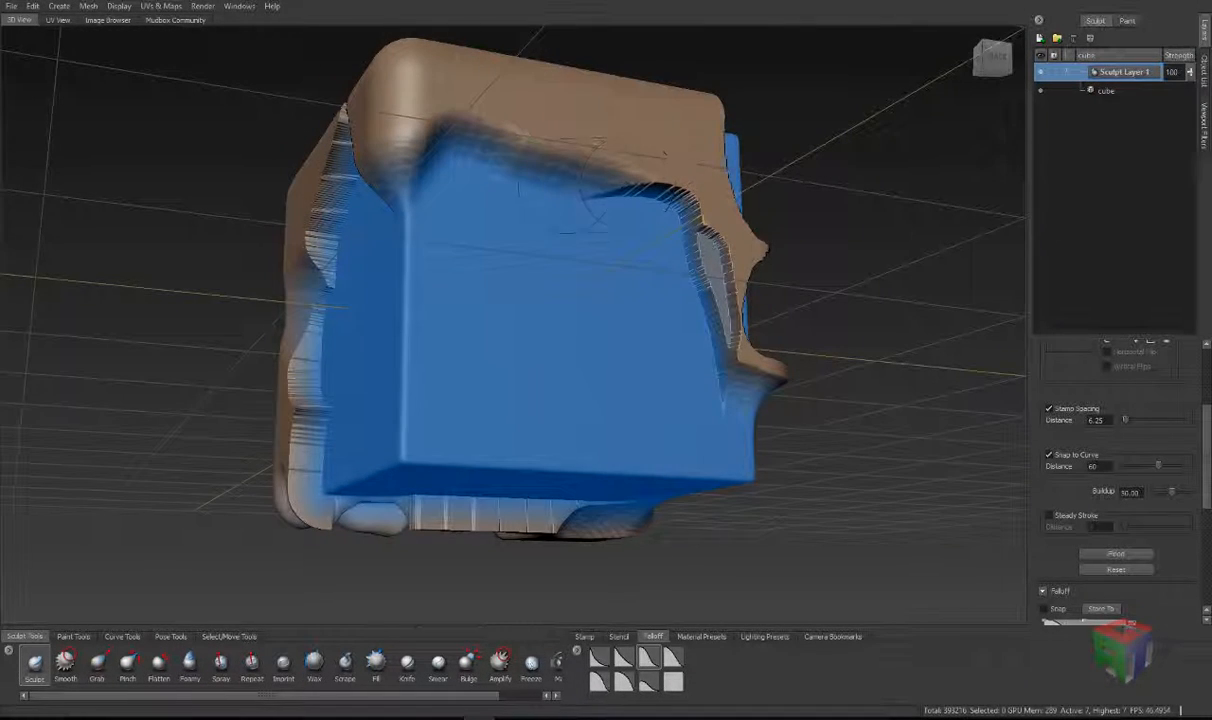
mouse_move(565, 185)
left_mouse_down("shift")
mouse_move(548, 172)
mouse_move(652, 188)
mouse_move(694, 210)
mouse_move(714, 345)
mouse_move(705, 255)
mouse_move(718, 215)
left_mouse_up("shift")
mouse_move(726, 147)
left_mouse_down("shift")
mouse_move(728, 175)
mouse_move(416, 214)
left_mouse_up("shift")
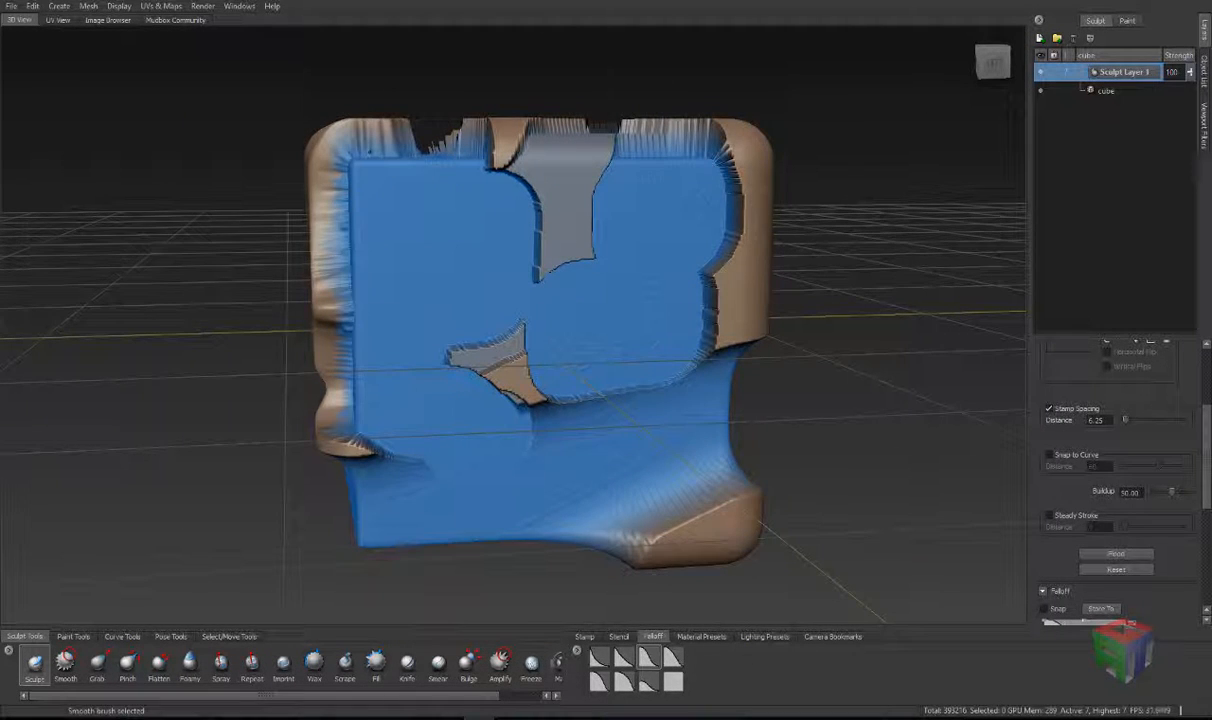
mouse_move(480, 345)
left_mouse_down("shift")
mouse_move(508, 358)
mouse_move(515, 390)
left_mouse_up("shift")
mouse_move(650, 385)
left_mouse_down("alt")
mouse_move(536, 352)
mouse_move(370, 350)
mouse_move(365, 420)
mouse_move(340, 430)
left_mouse_up("alt")
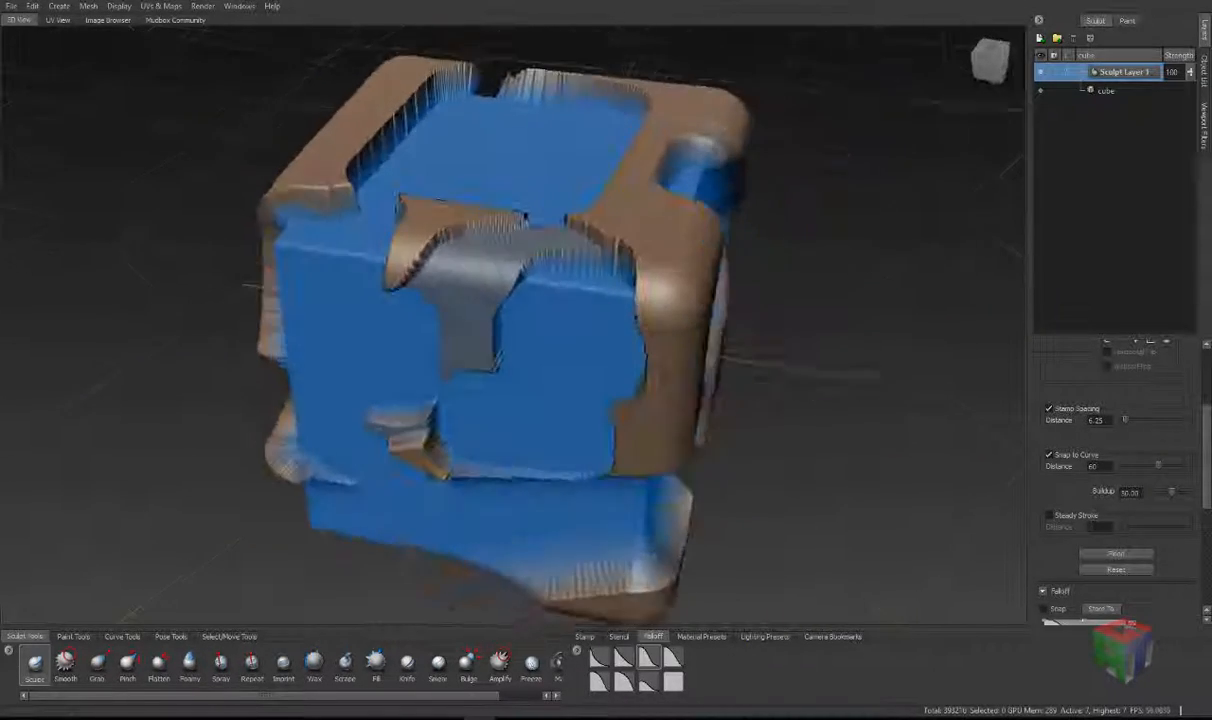
left_click_drag(420, 400, 440, 392, "alt")
right_click_drag(440, 392, 560, 392, "alt")
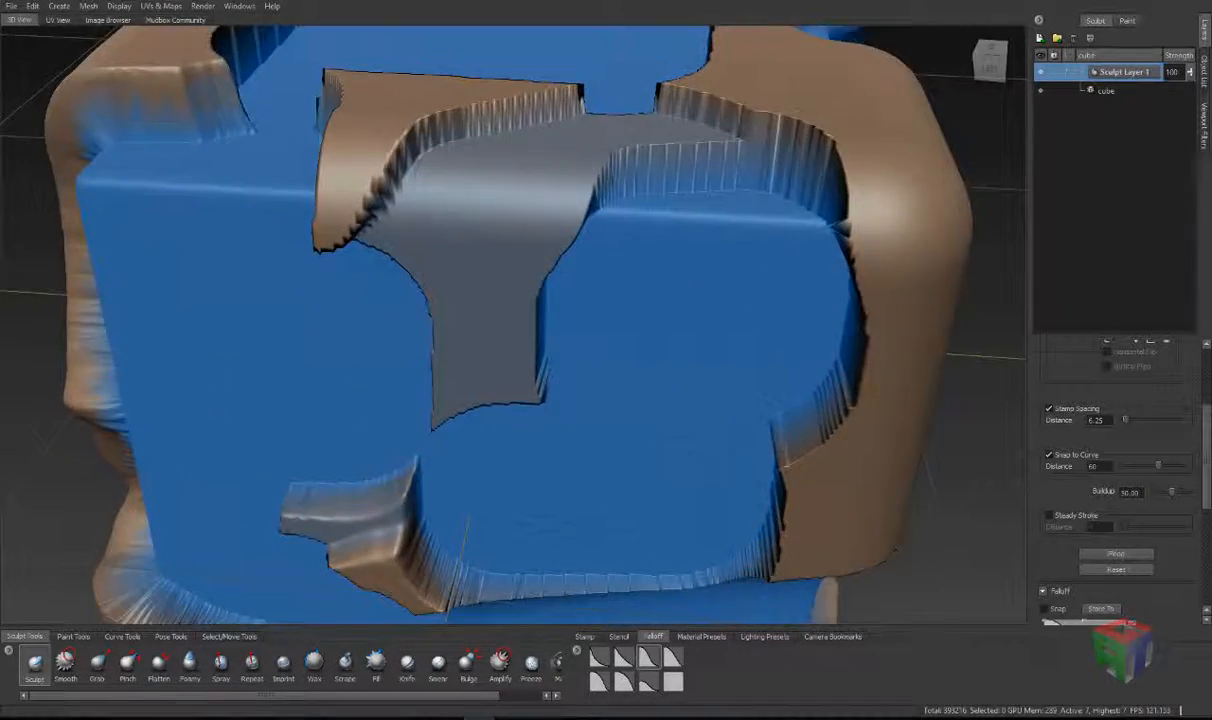
Step: Reduce the strength of Sculpt Layer 1 to 17
mouse_move(550, 205)
left_mouse_down("alt")
mouse_move(780, 320)
mouse_move(520, 260)
mouse_move(595, 244)
mouse_move(405, 222)
left_mouse_up("alt")
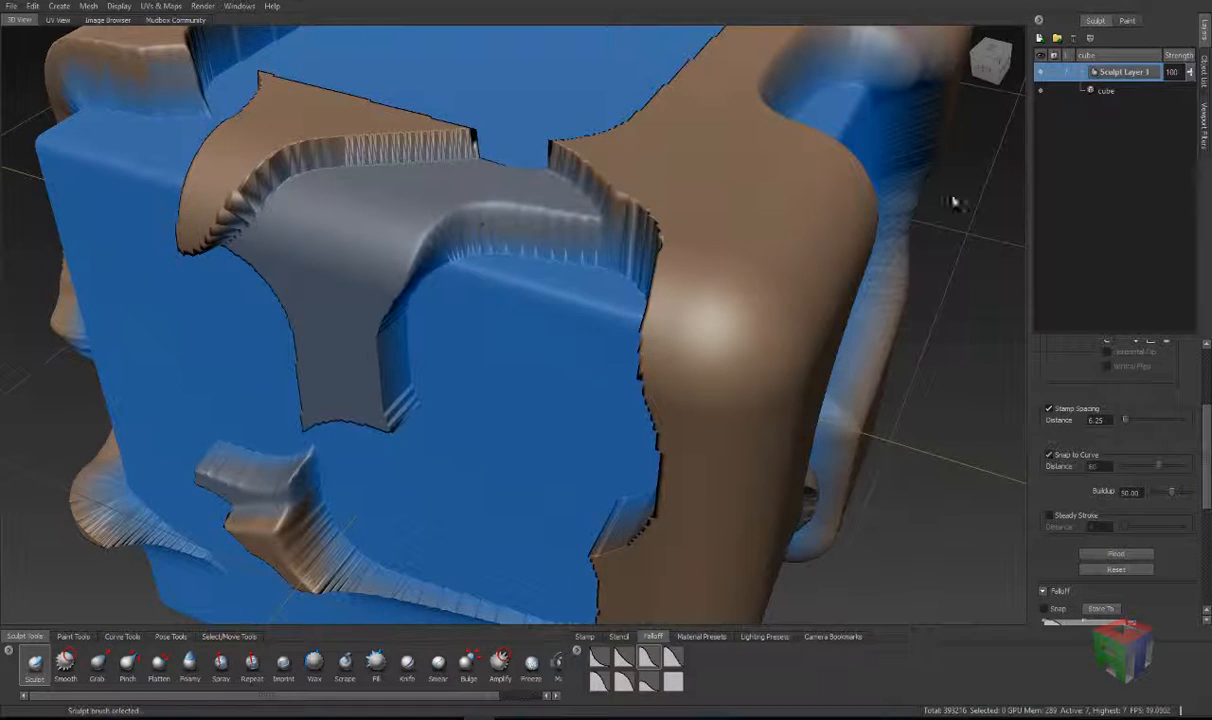
left_click_drag(1189, 72, 1182, 130)
right_click_drag(506, 244, 467, 237, "alt")
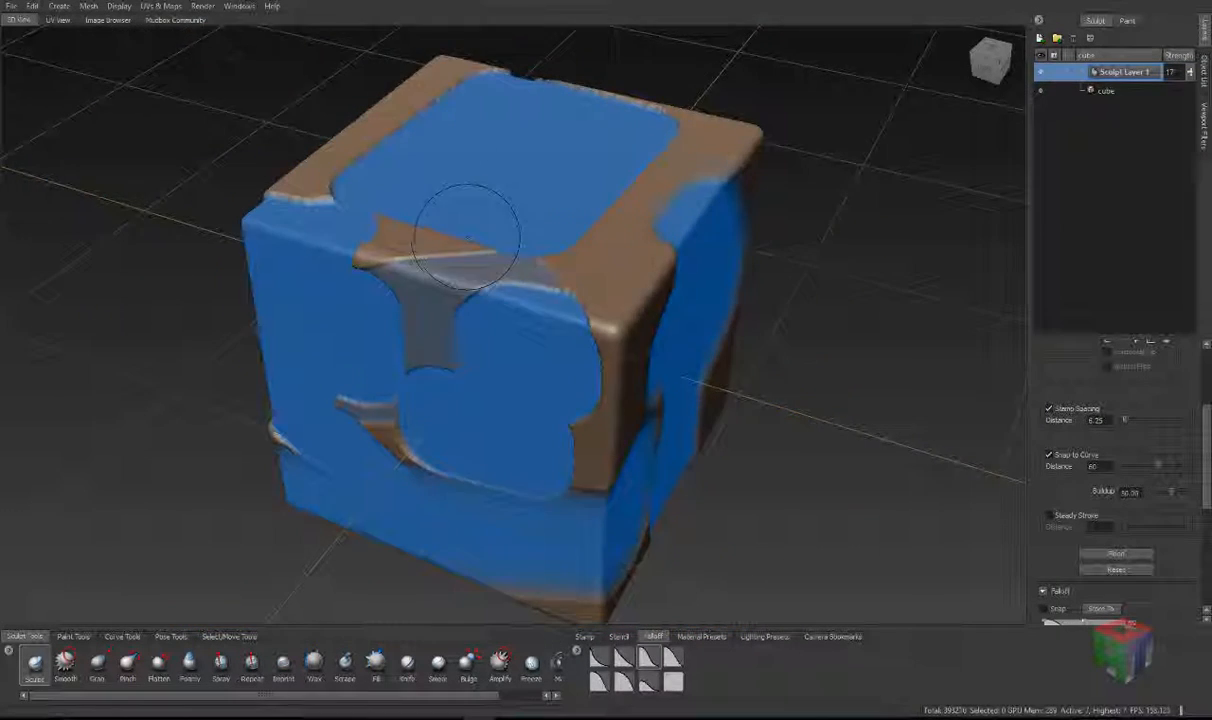
left_click_drag(466, 237, 614, 227, "alt")
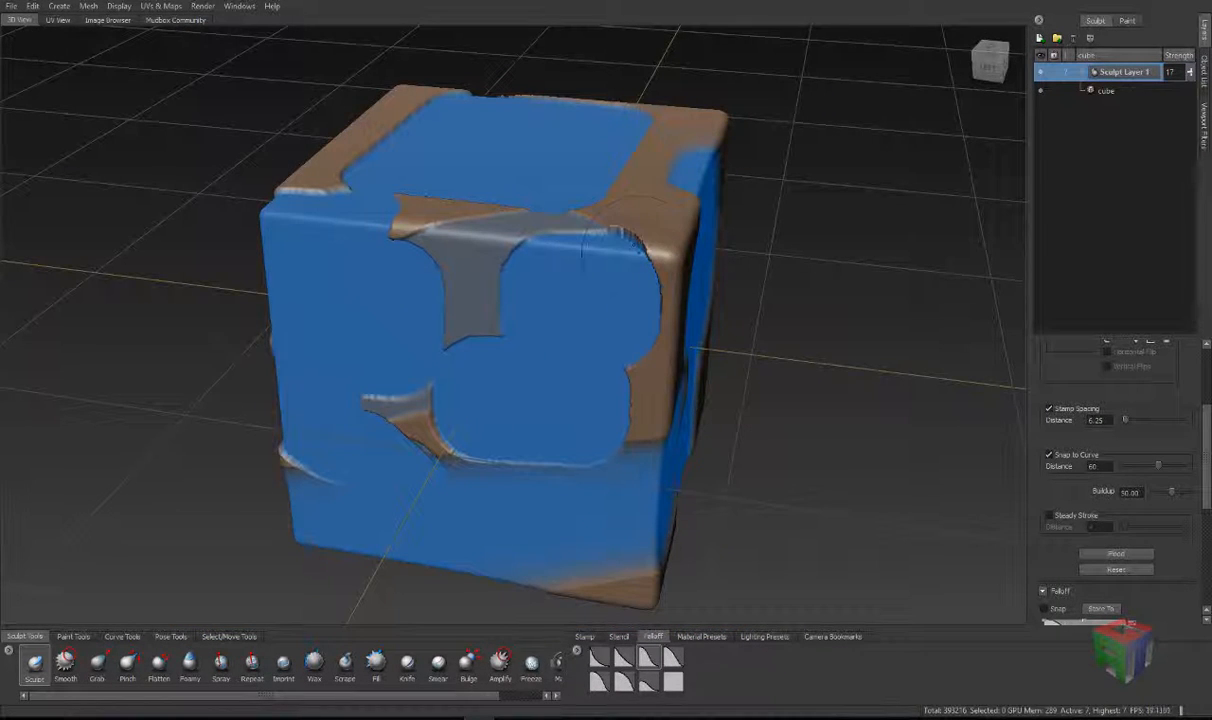
Step: Undo the last brush strokes on the cube
key("ctrl+z")
key("ctrl+z")
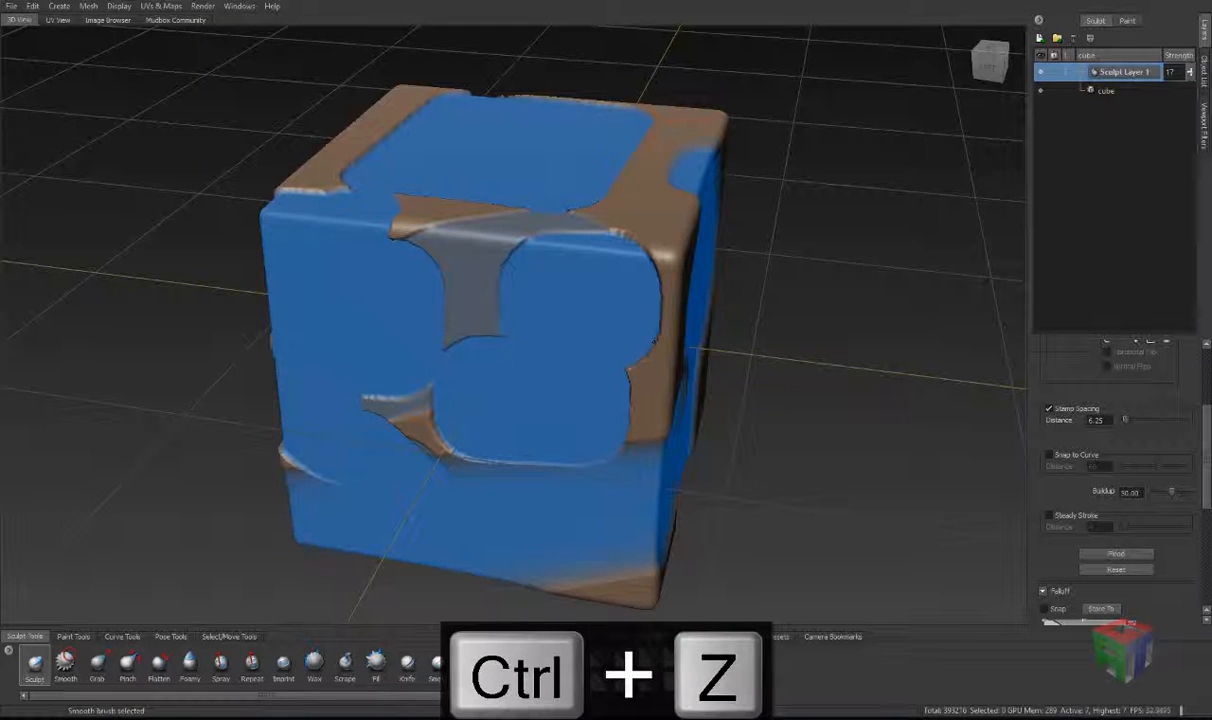
key("ctrl+z")
Step: Invert the frozen areas of the cube and smooth across the newly unfrozen surfaces of its top and side faces
right_click(482, 270)
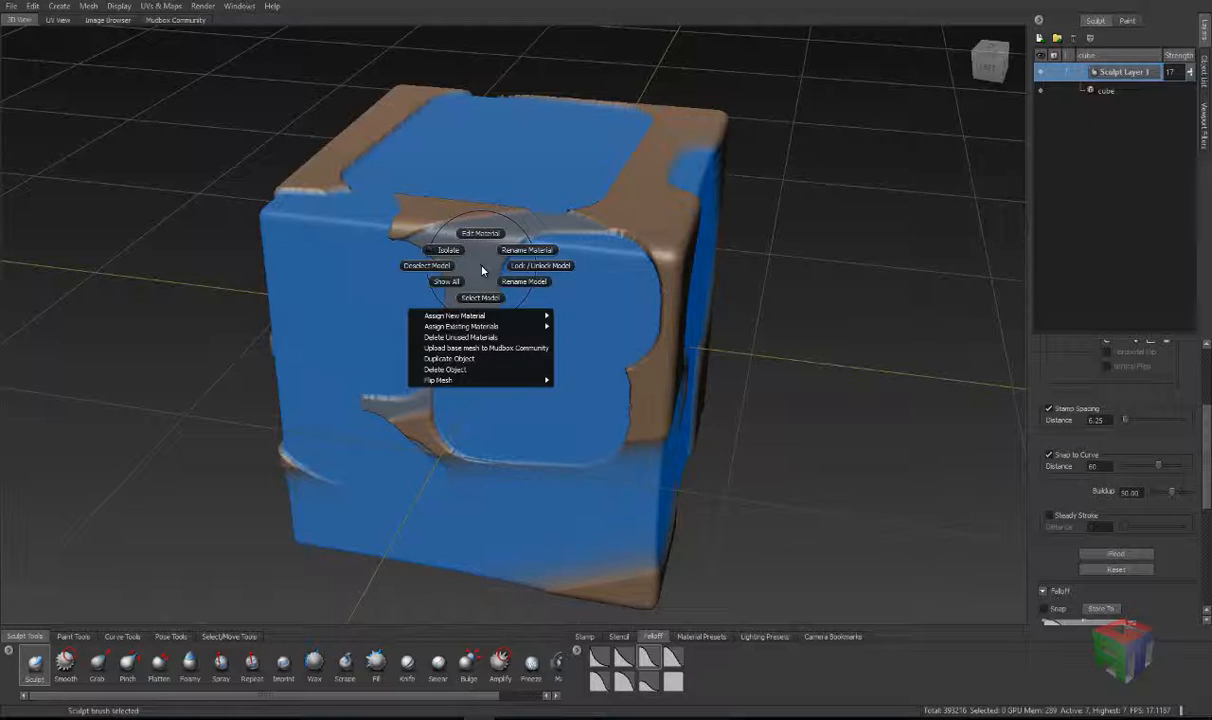
key("space")
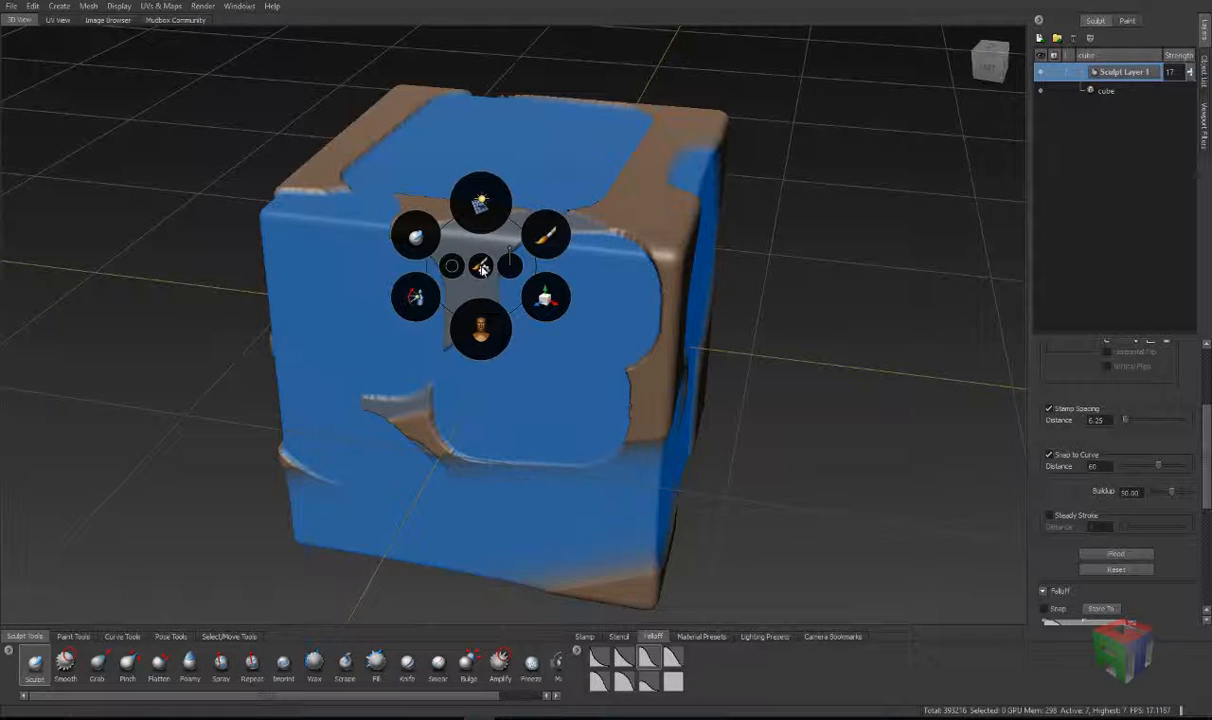
mouse_move(482, 268)
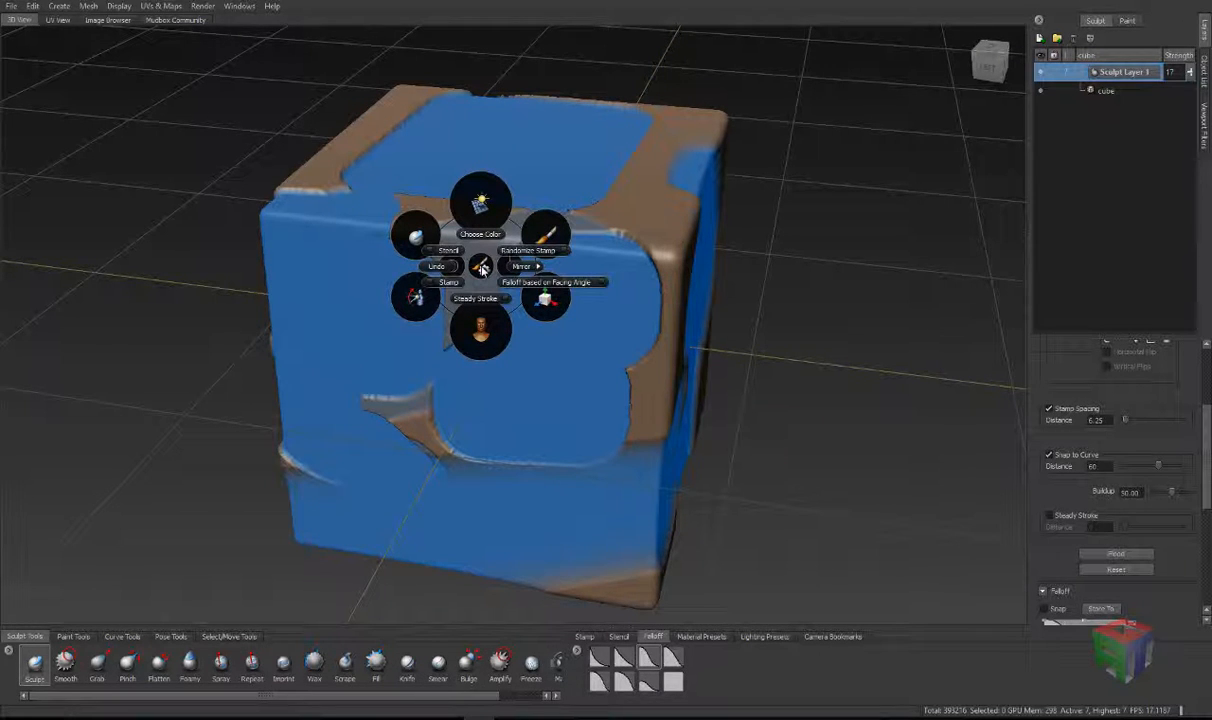
right_click(482, 268)
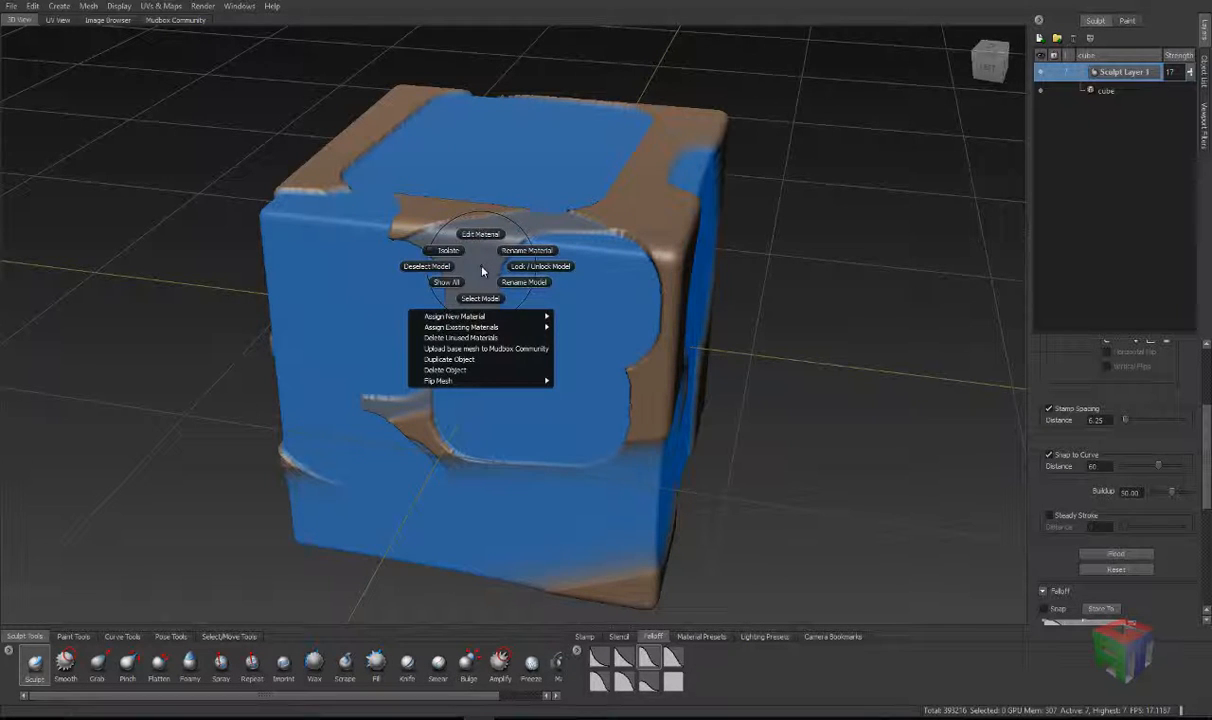
left_click(33, 7)
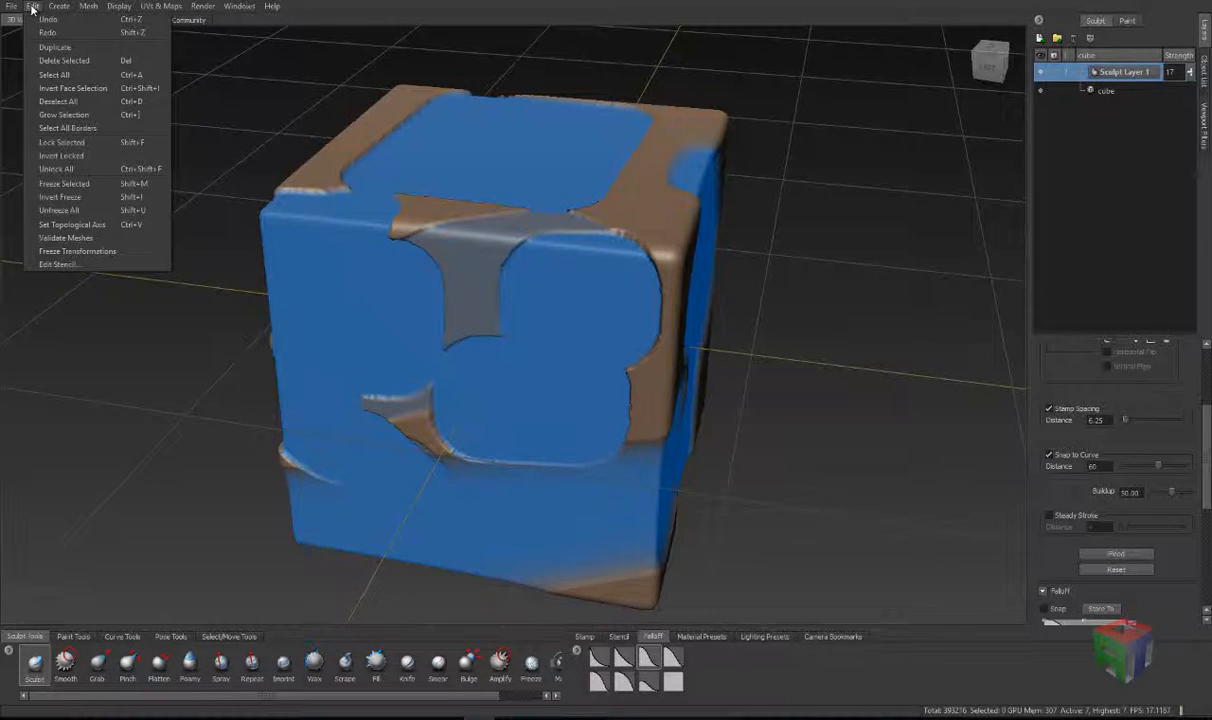
left_click(90, 201)
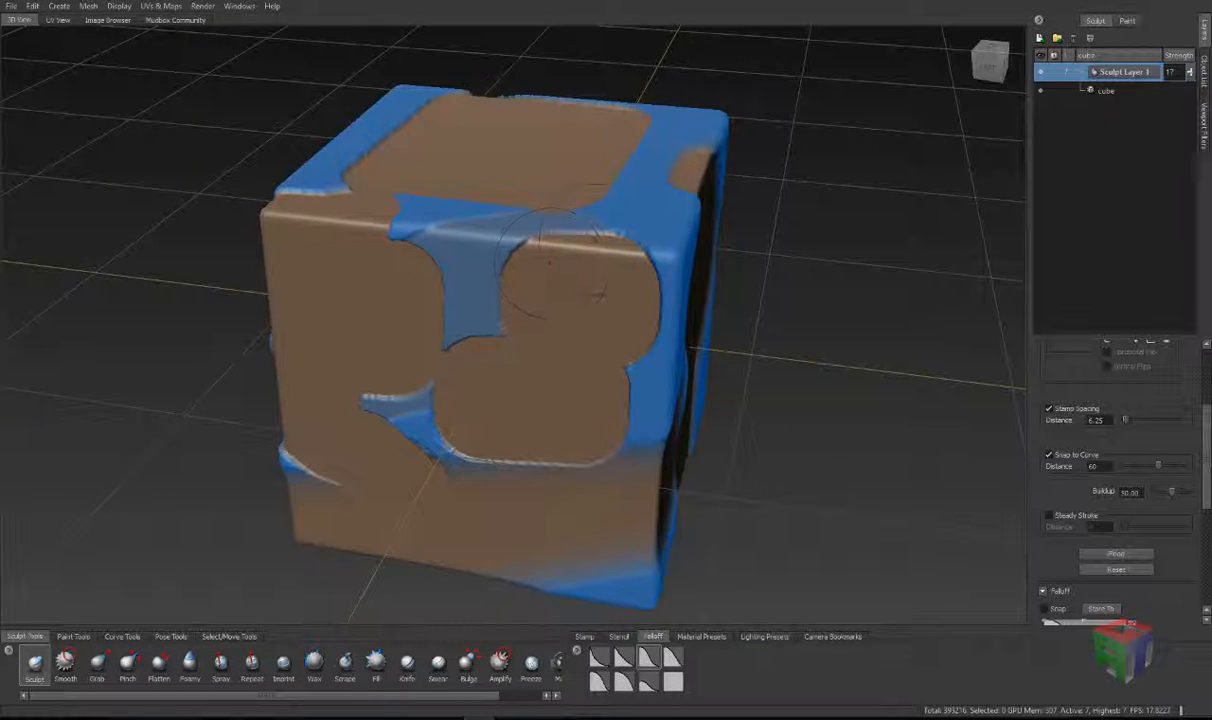
key("shift")
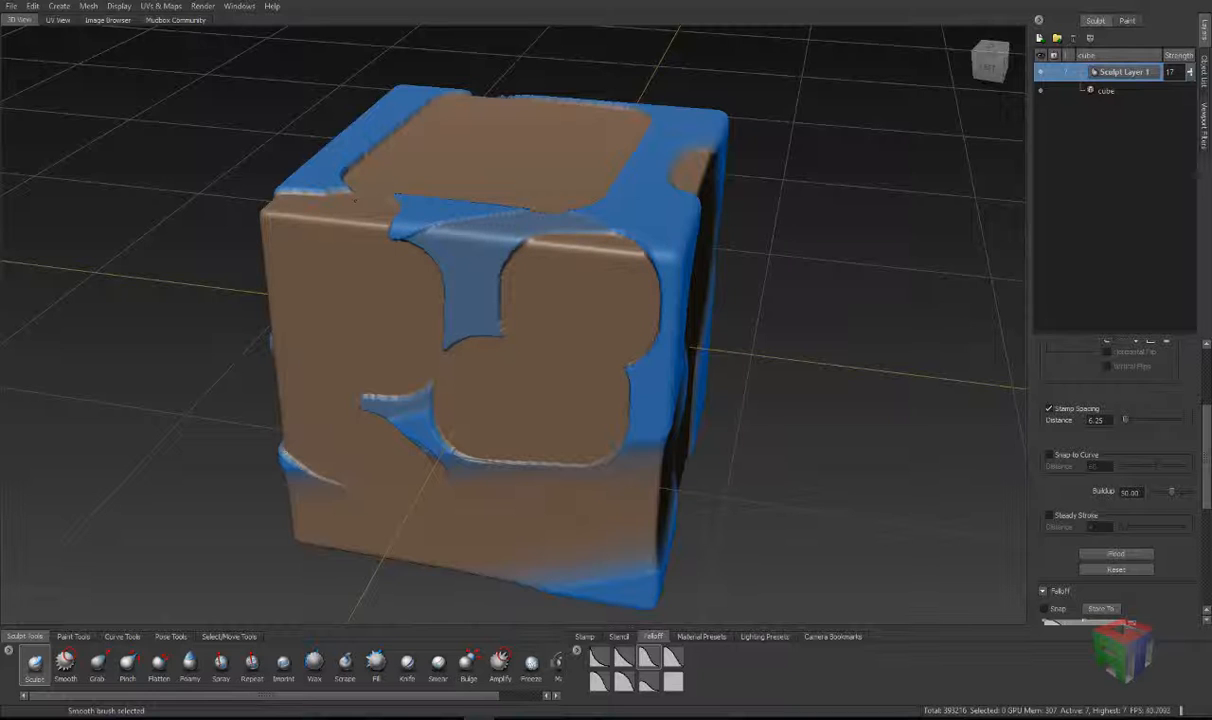
mouse_move(354, 154)
left_mouse_down("shift")
mouse_move(417, 98)
mouse_move(495, 210)
mouse_move(530, 300)
left_mouse_up("shift")
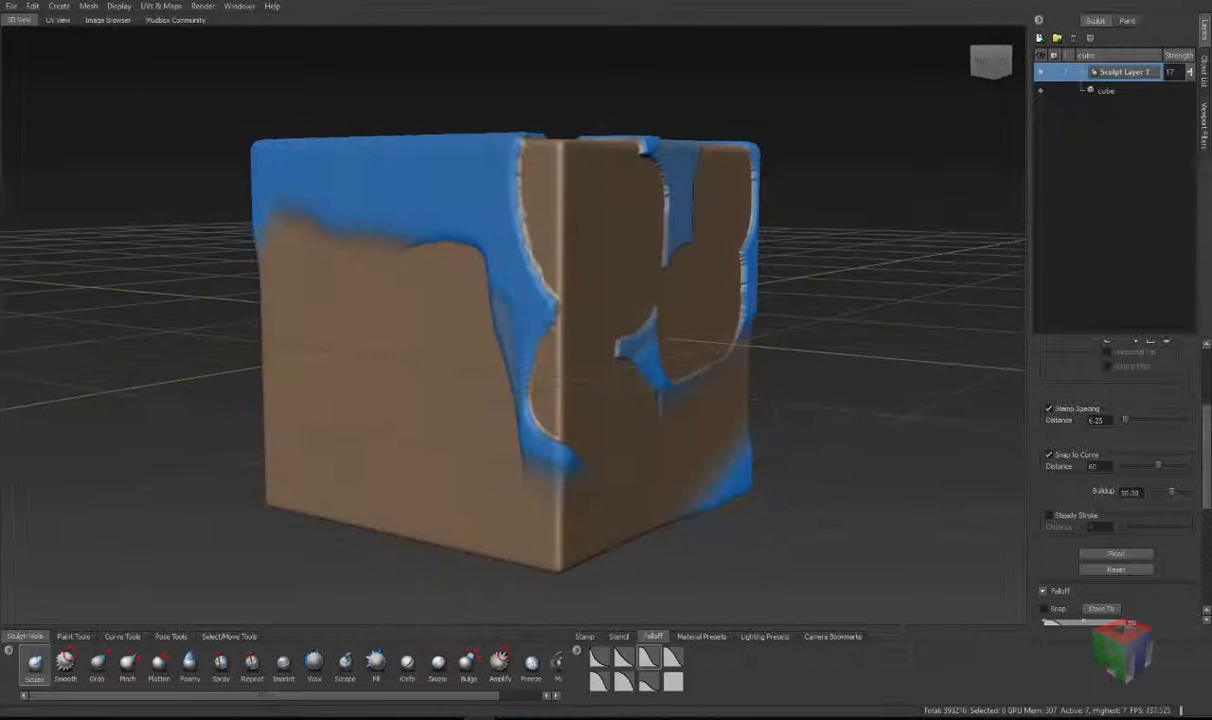
Step: Examine the model's marking menu and the tool ring with its model, paint and brush-option entries
right_click(537, 320)
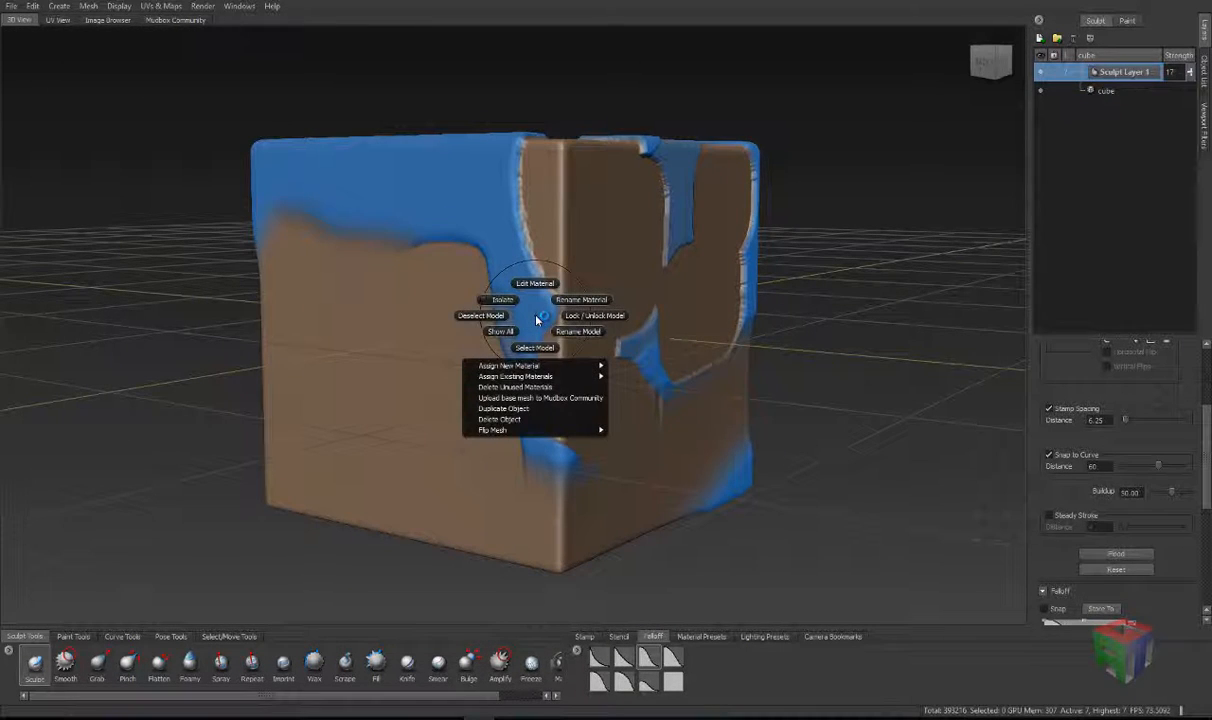
left_click(509, 316)
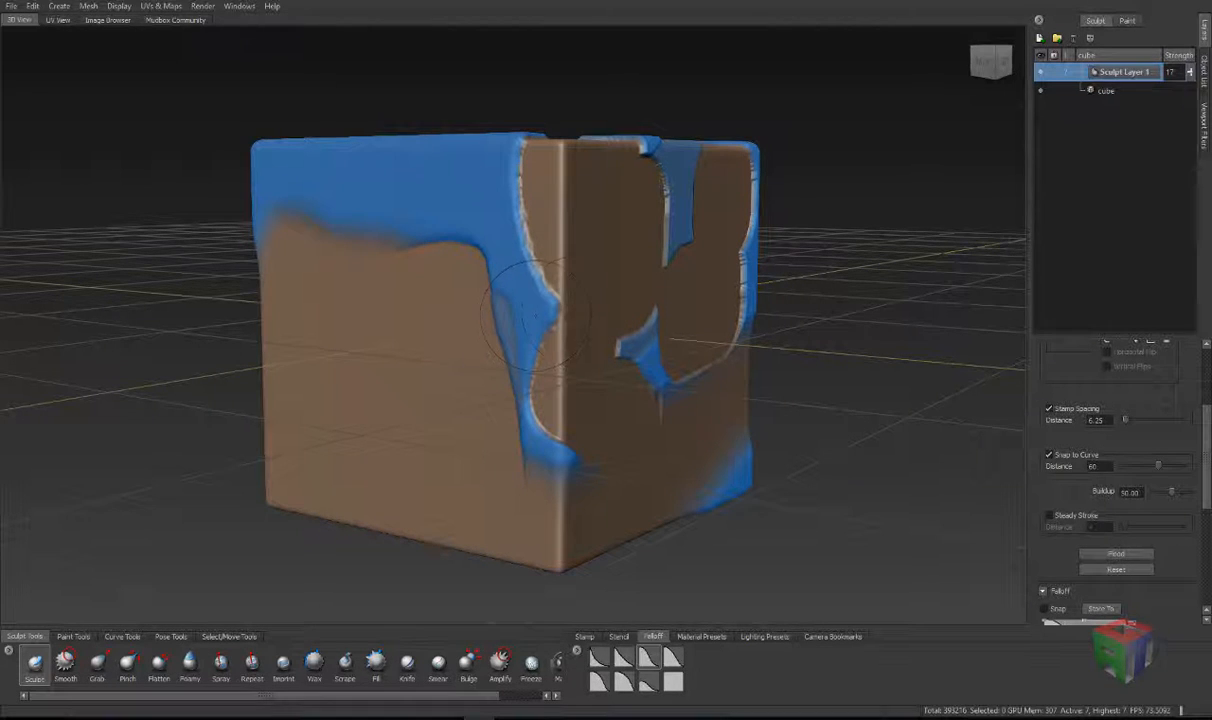
right_click(576, 312)
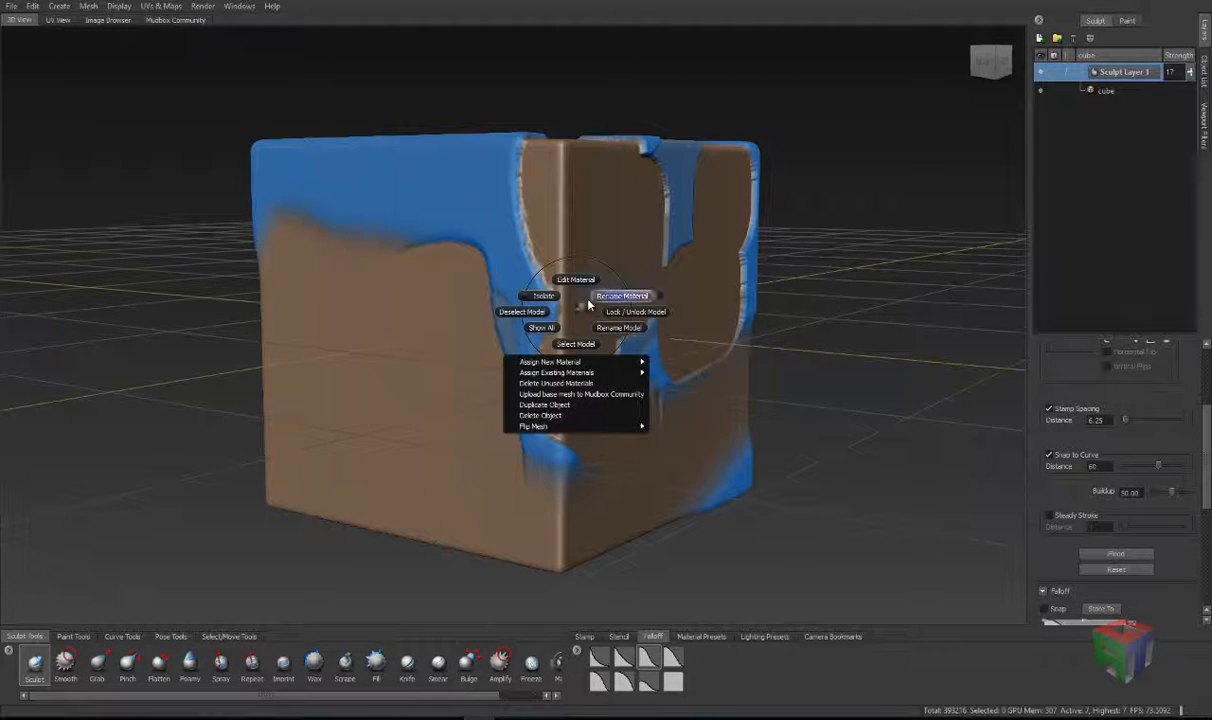
right_click(857, 374)
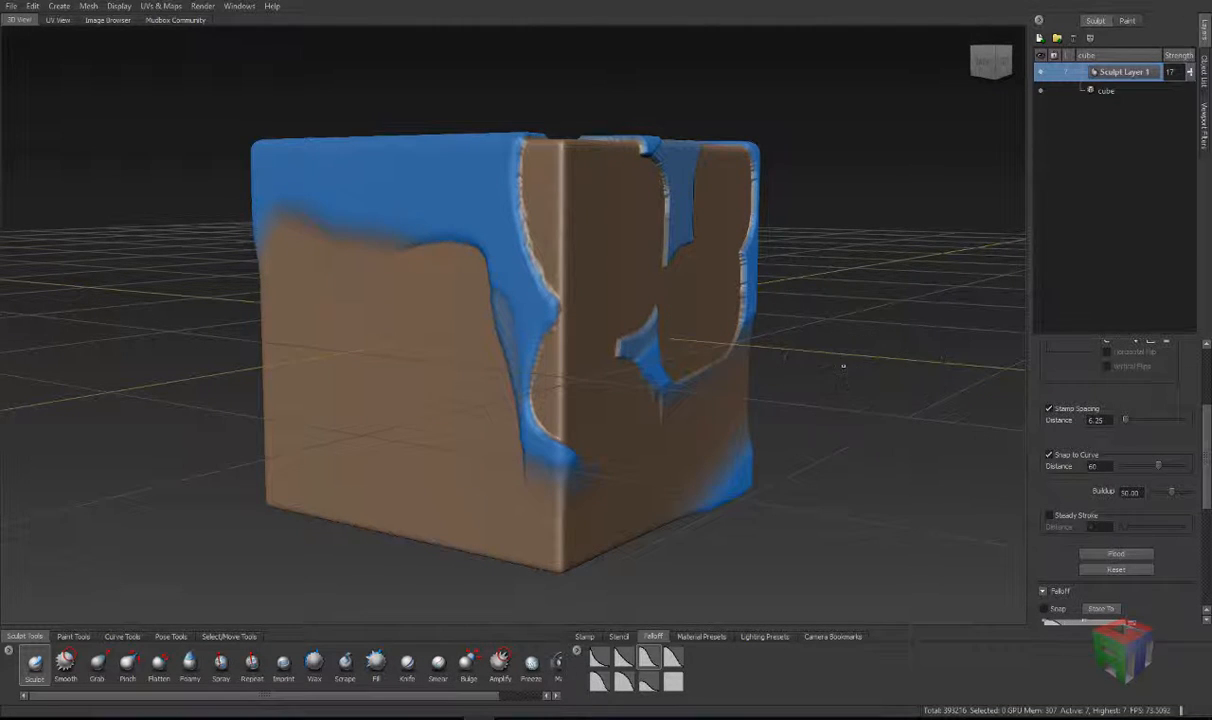
right_click(699, 319)
right_click(699, 318)
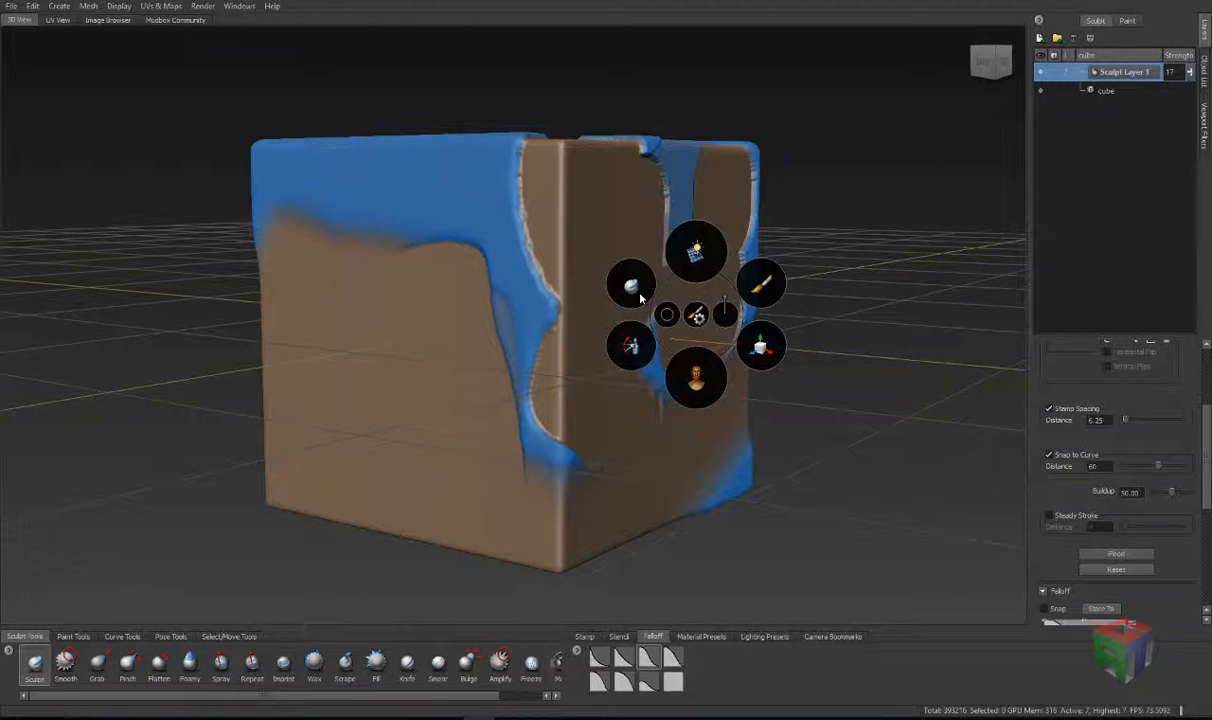
mouse_move(640, 297)
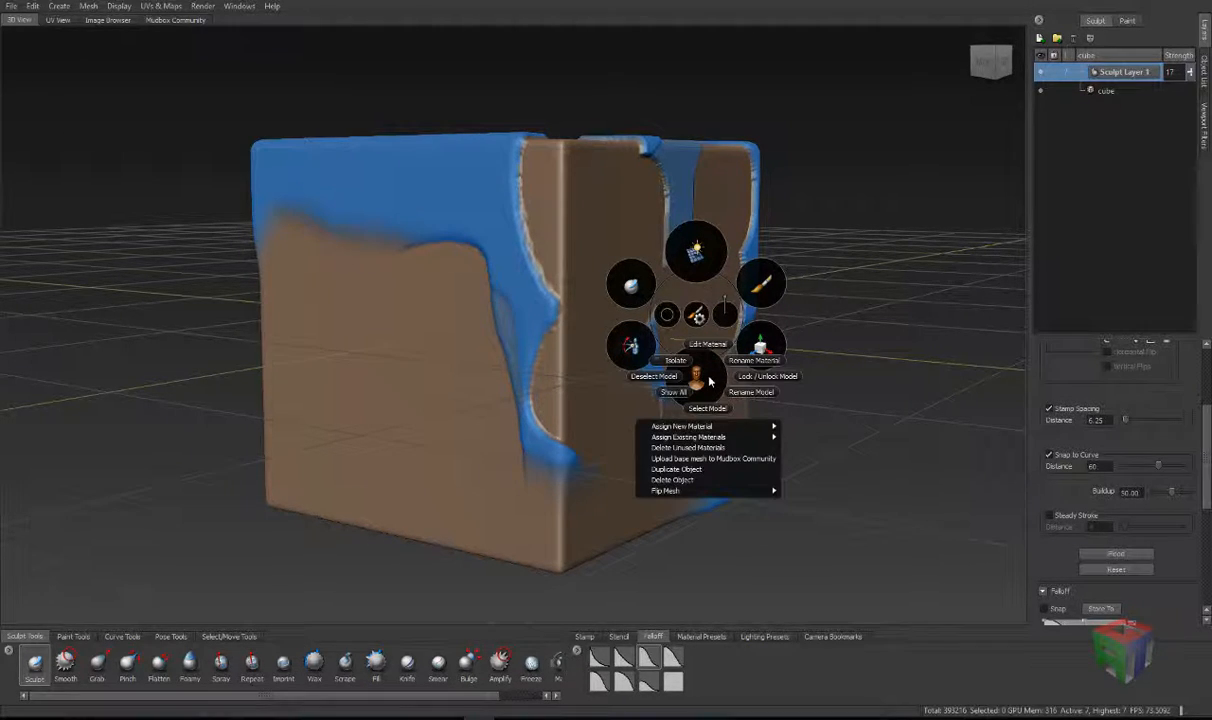
mouse_move(766, 297)
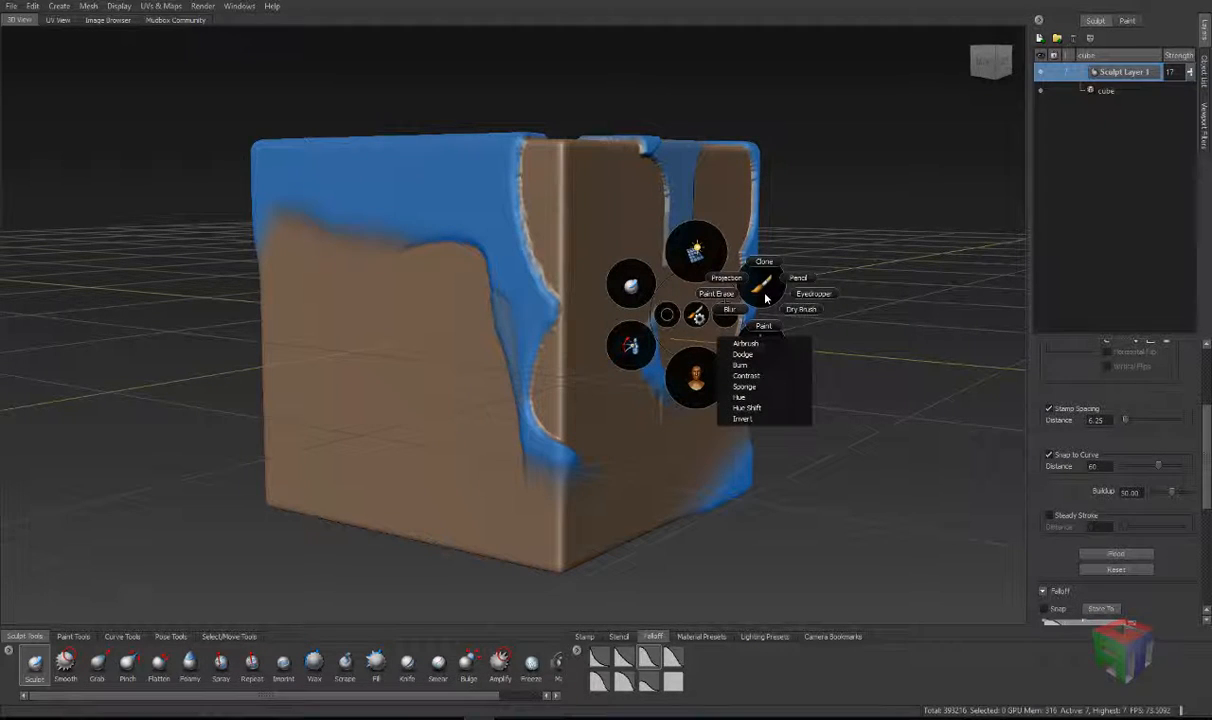
mouse_move(697, 249)
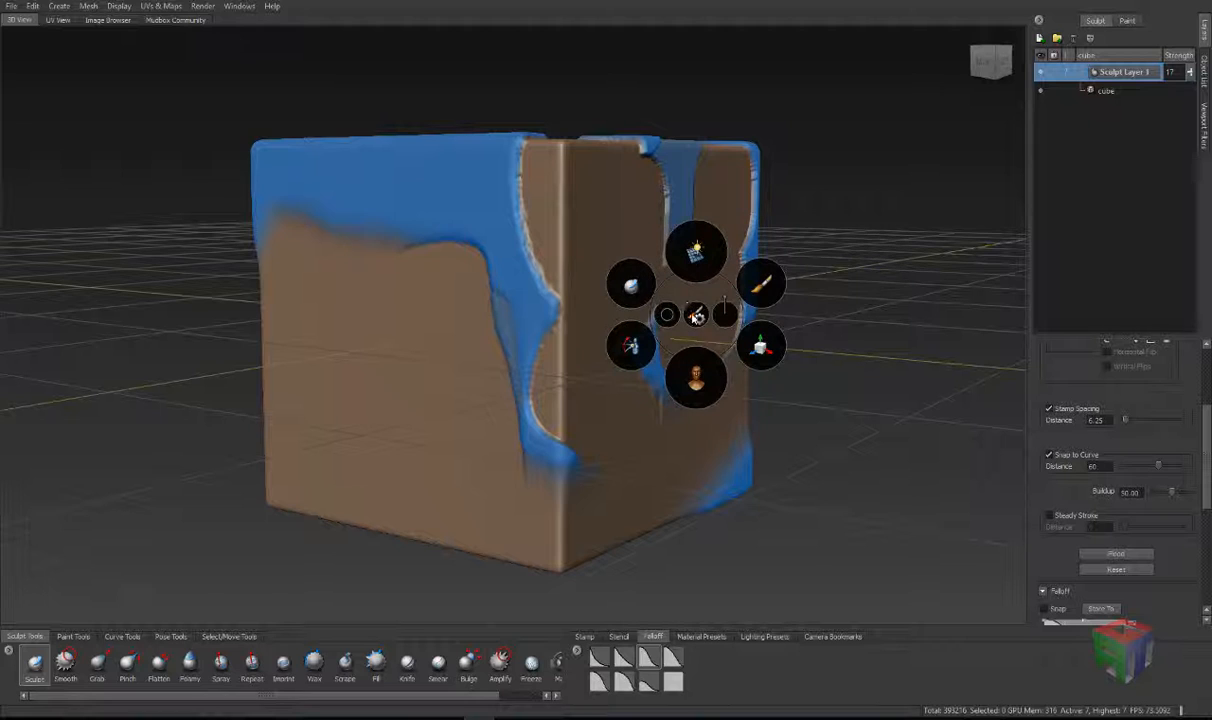
mouse_move(695, 315)
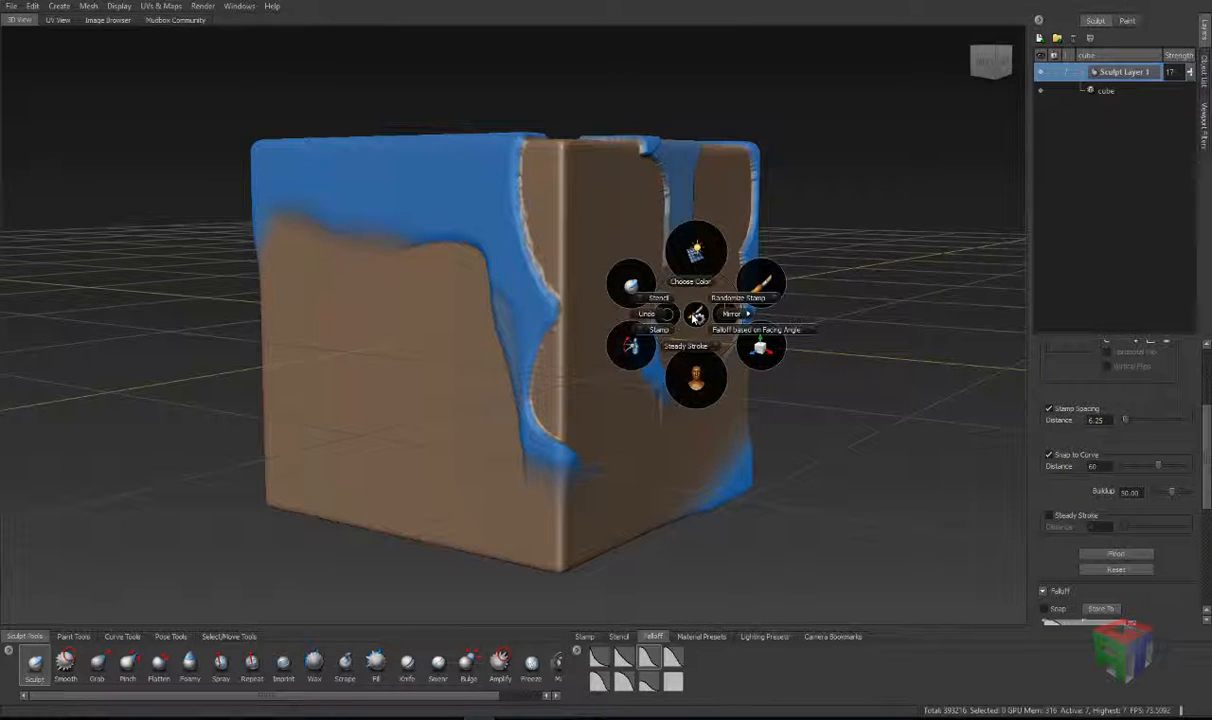
right_click(494, 349)
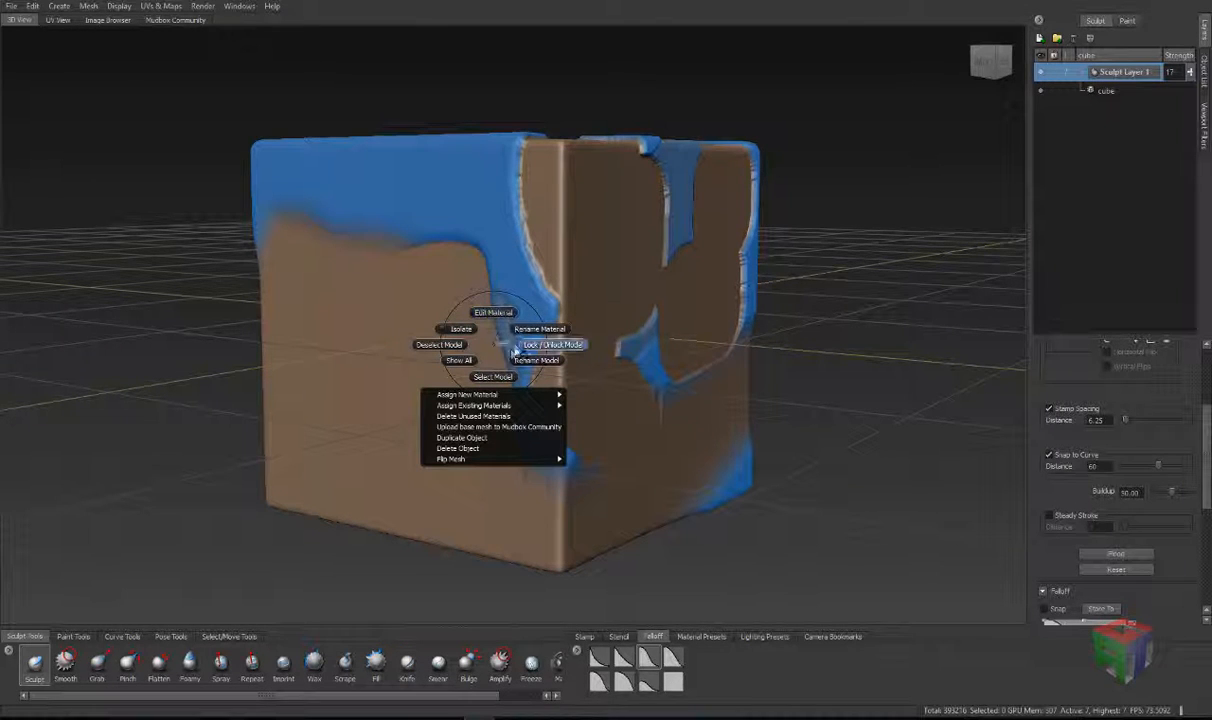
Step: Unfreeze all frozen areas of the cube and inspect the sculpted relief
left_click(33, 6)
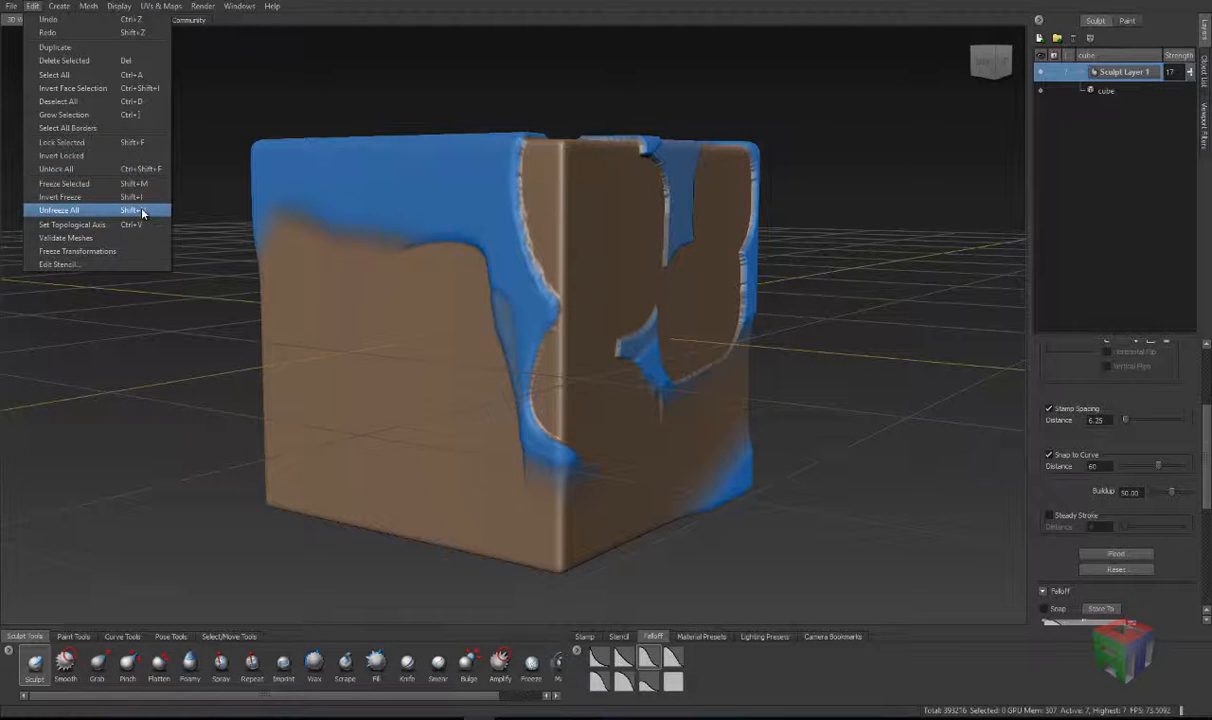
left_click(142, 213)
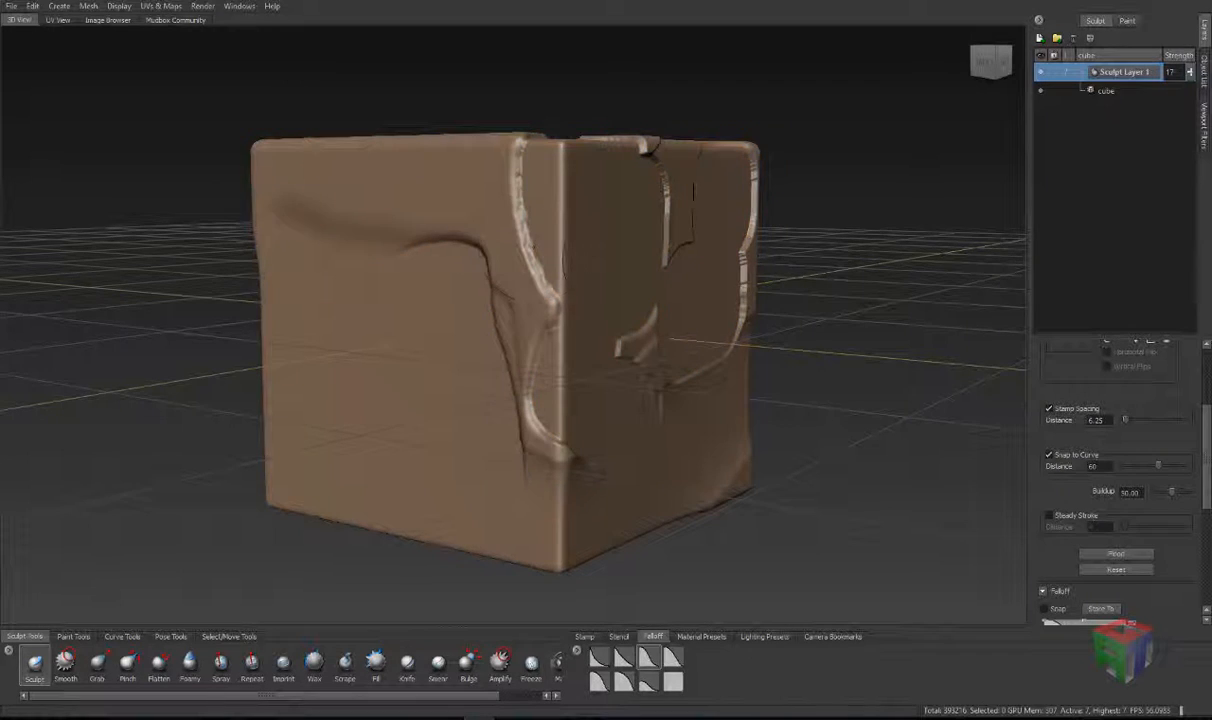
key("f")
right_click_drag(560, 320, 450, 300, "alt")
left_click_drag(450, 300, 671, 320, "alt")
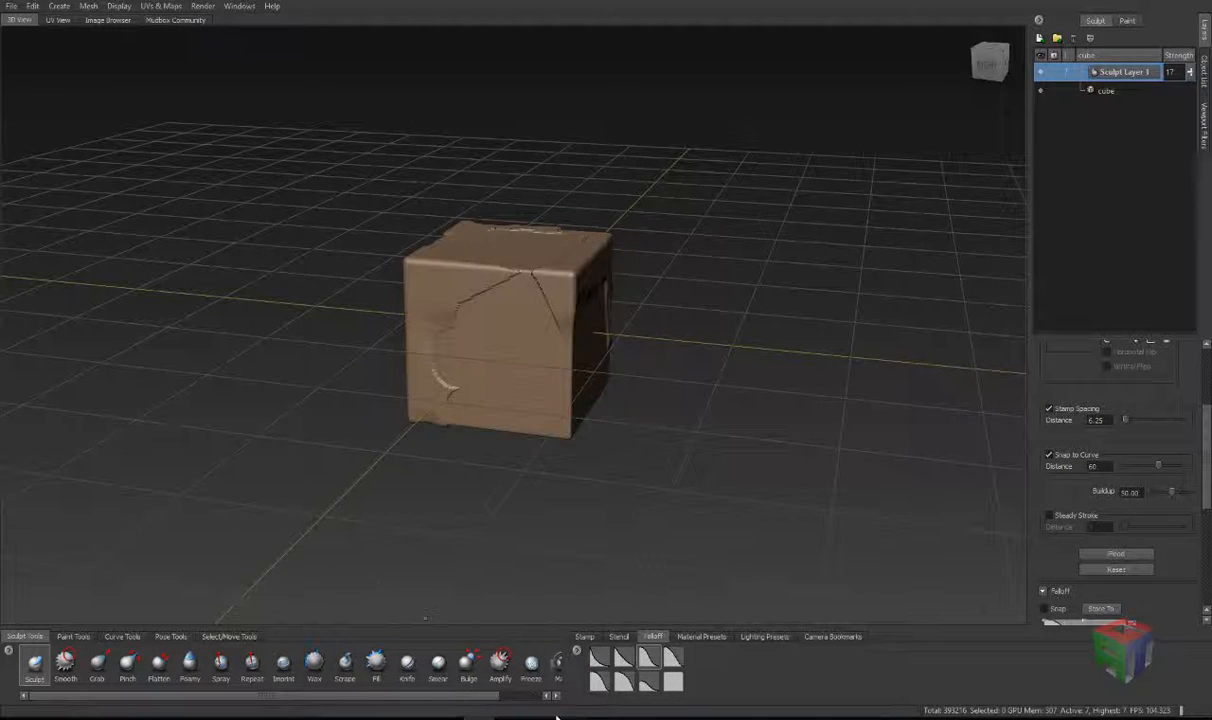
Step: Switch to the Mask tool and view the cube's side face with the diagonal relief edges
scroll(420, 666, "down", 1)
left_click(515, 665)
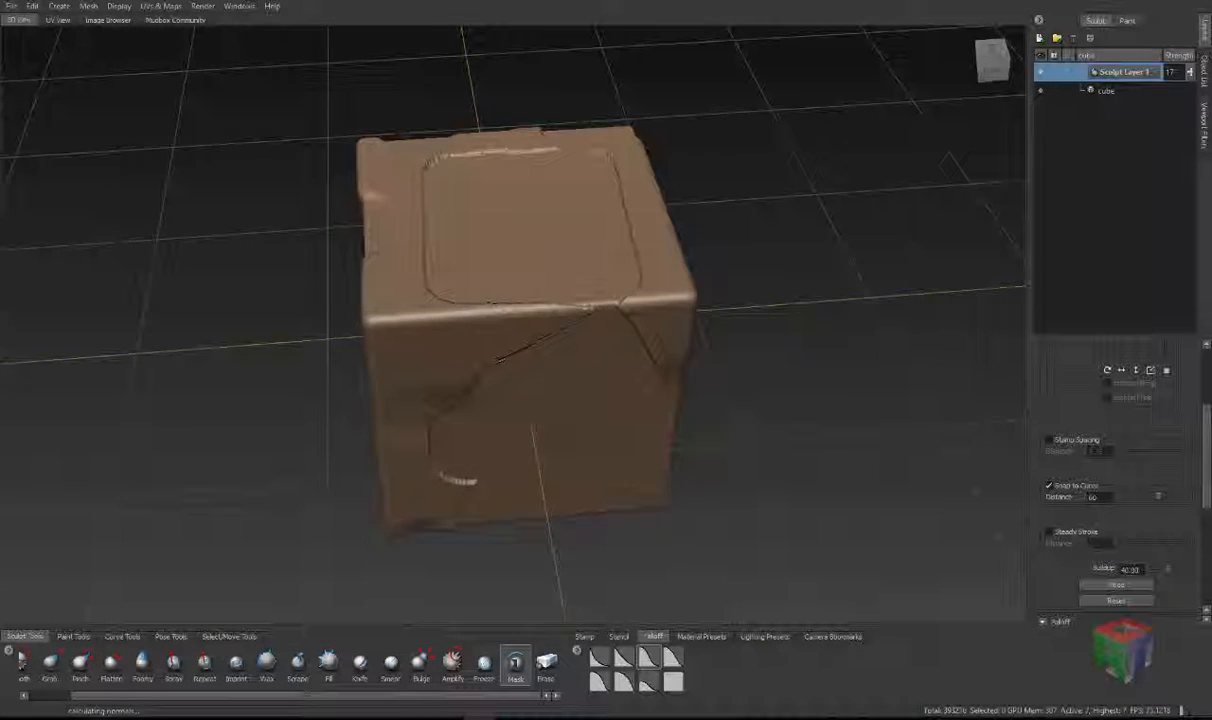
left_click_drag(484, 293, 600, 210, "alt")
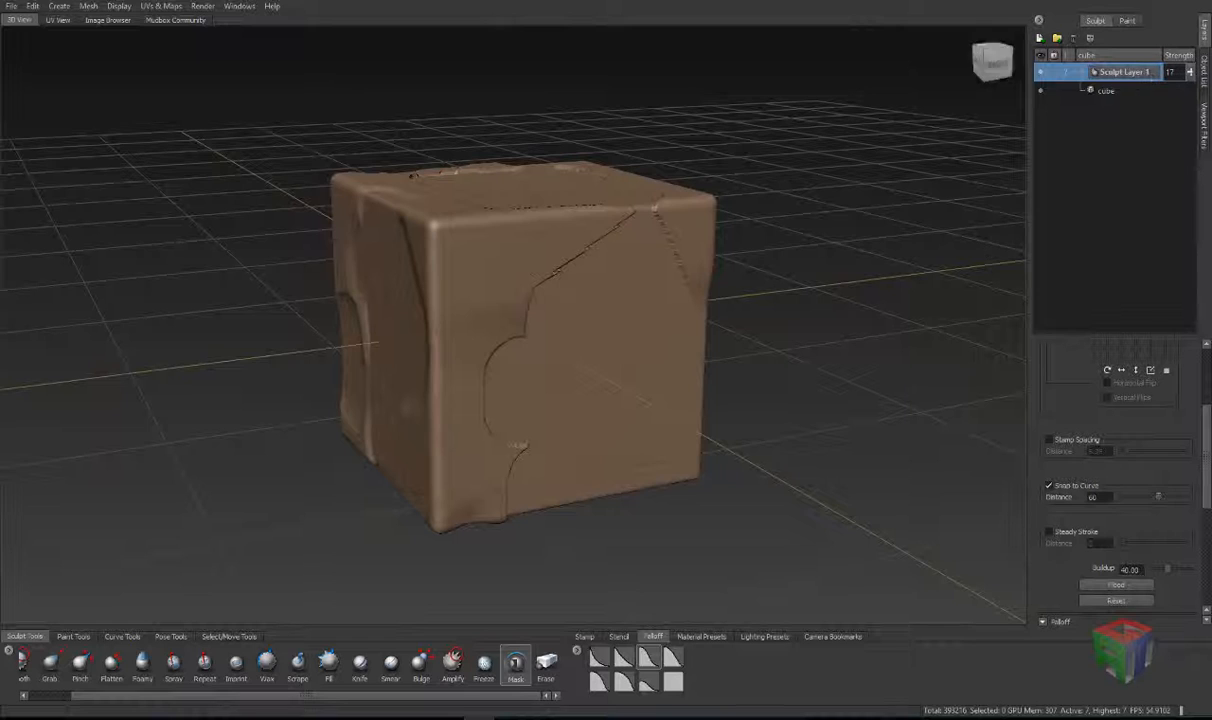
Step: Try masking the relief along the side face's upper edge and near its corner, and undo the strokes
mouse_move(588, 200)
left_mouse_down()
mouse_move(548, 222)
mouse_move(524, 258)
mouse_move(530, 214)
left_mouse_up()
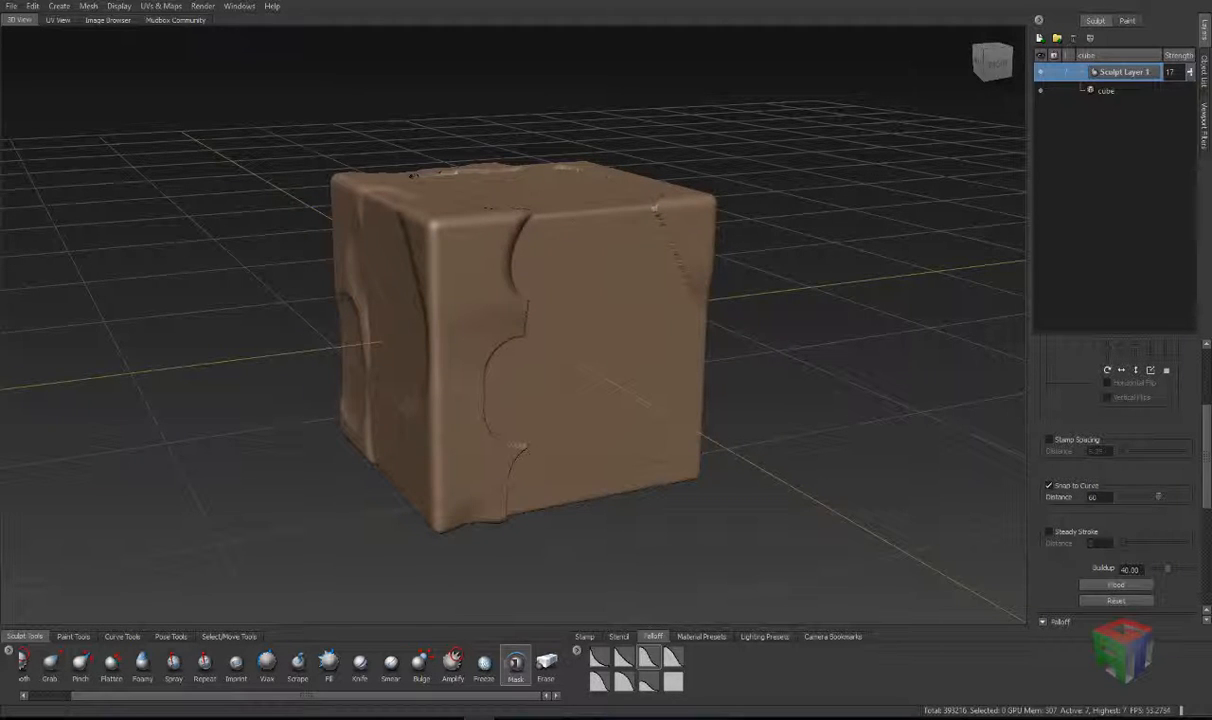
mouse_move(672, 218)
left_mouse_down()
mouse_move(699, 266)
mouse_move(650, 352)
left_mouse_up()
key("ctrl+z")
key("ctrl+z")
key("ctrl+z")
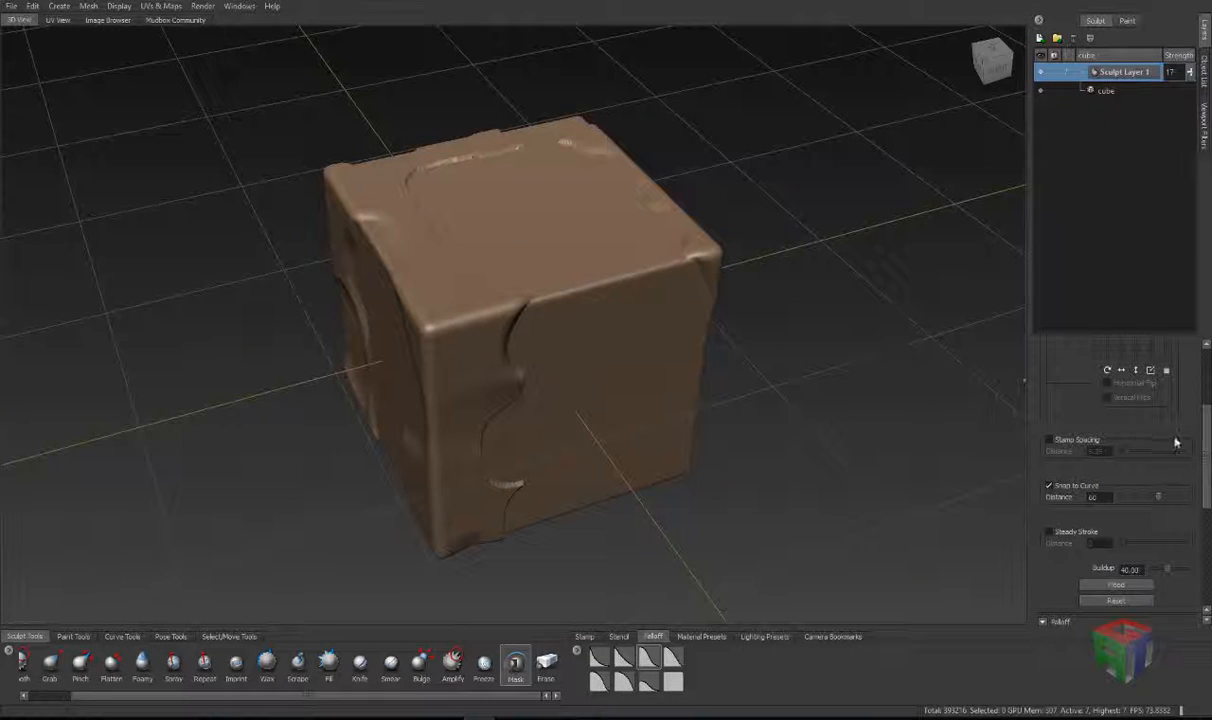
Step: Check the Mask tool's size and strength, and mask the relief around the top face's border and the side face's diagonal edge
mouse_move(1206, 433)
left_mouse_down()
mouse_move(1206, 388)
mouse_move(1203, 511)
mouse_move(1176, 531)
left_mouse_up()
scroll(1176, 531, "up", 5)
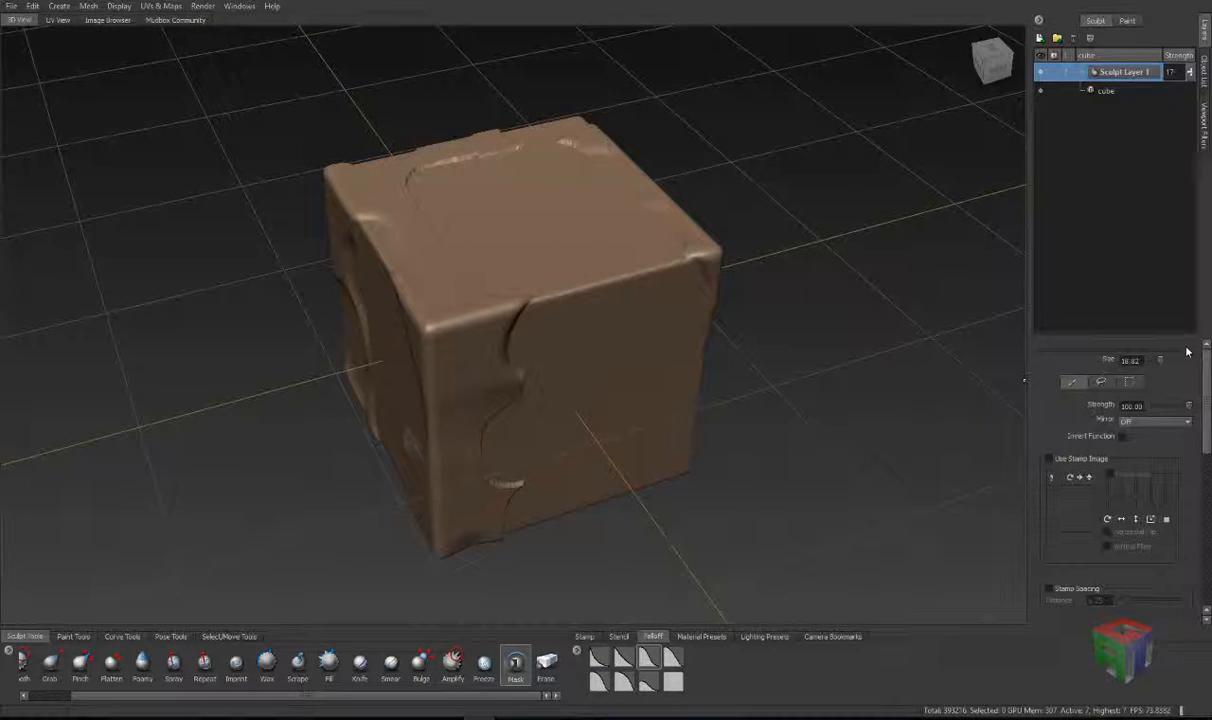
left_click_drag(502, 310, 450, 250)
mouse_move(536, 290)
left_mouse_down()
mouse_move(670, 280)
mouse_move(628, 255)
mouse_move(552, 273)
mouse_move(515, 310)
mouse_move(525, 340)
mouse_move(536, 305)
left_mouse_up()
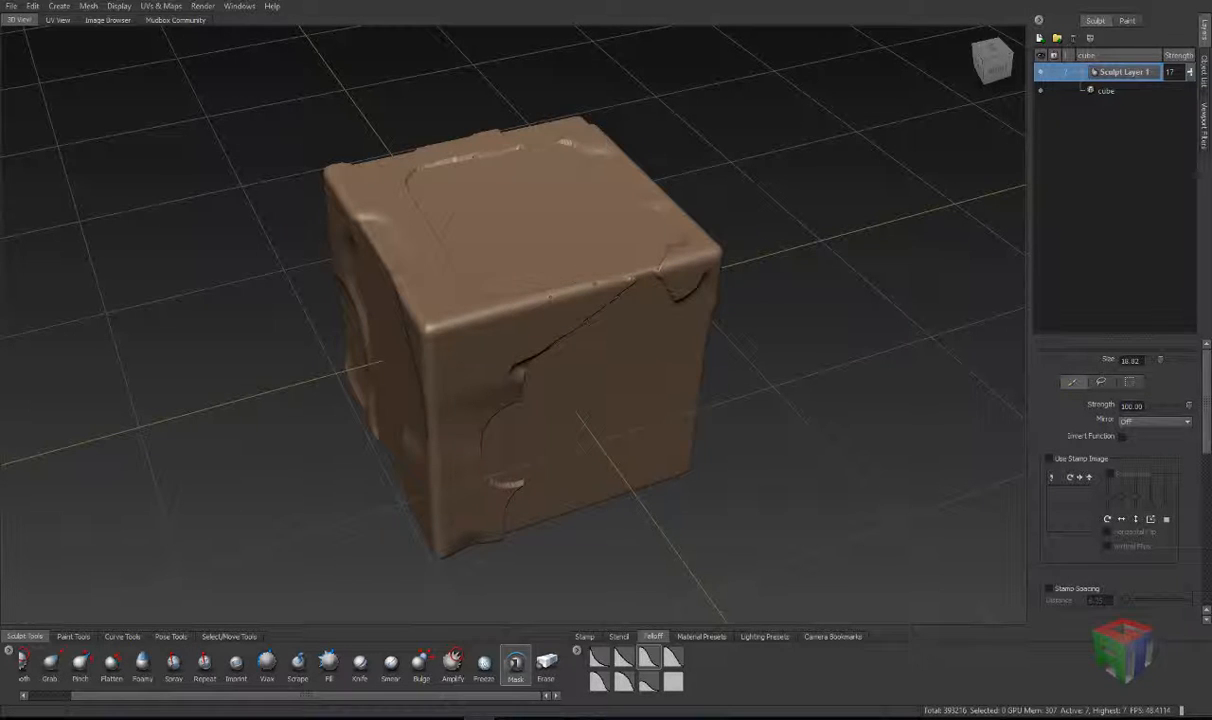
mouse_move(682, 263)
left_mouse_down()
mouse_move(625, 196)
mouse_move(681, 240)
left_mouse_up()
mouse_move(655, 192)
left_mouse_down()
mouse_move(668, 312)
mouse_move(684, 286)
left_mouse_up()
mouse_move(523, 364)
left_mouse_down()
mouse_move(505, 346)
mouse_move(520, 330)
mouse_move(505, 292)
mouse_move(518, 348)
mouse_move(490, 300)
left_mouse_up()
Step: Undo the mask strokes on the top and side faces
key("ctrl+z")
key("ctrl+z")
key("ctrl+z")
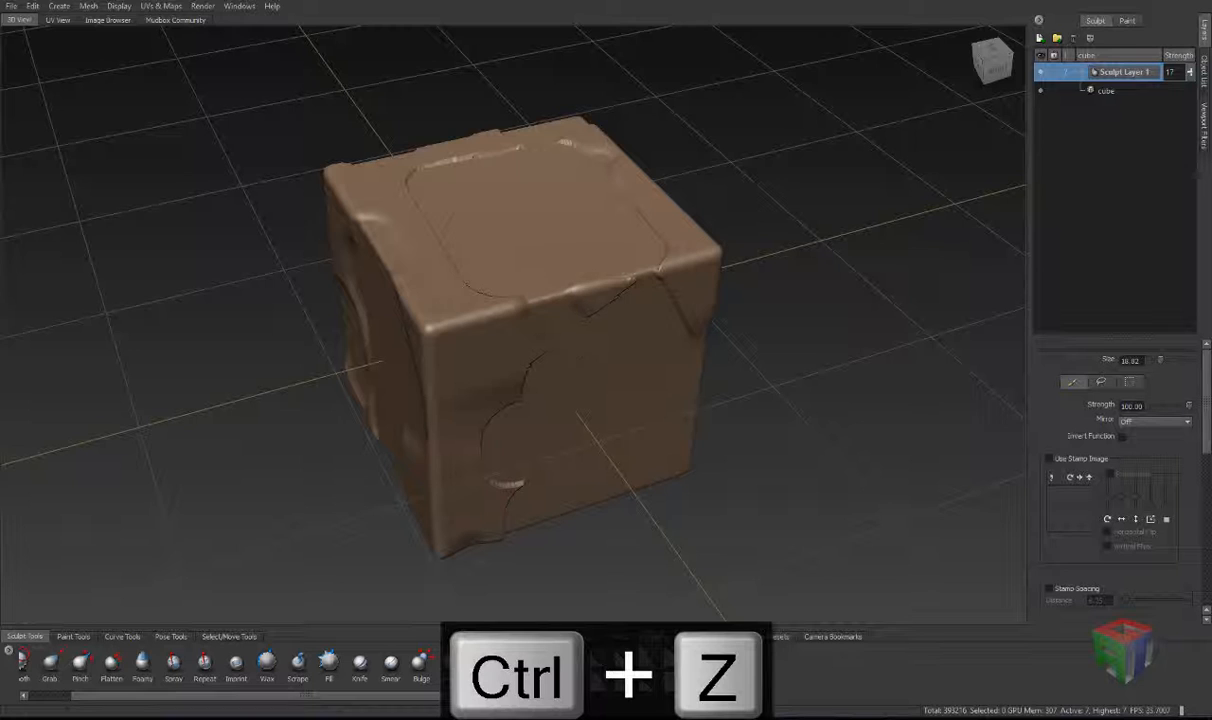
key("ctrl+z")
key("ctrl+x")
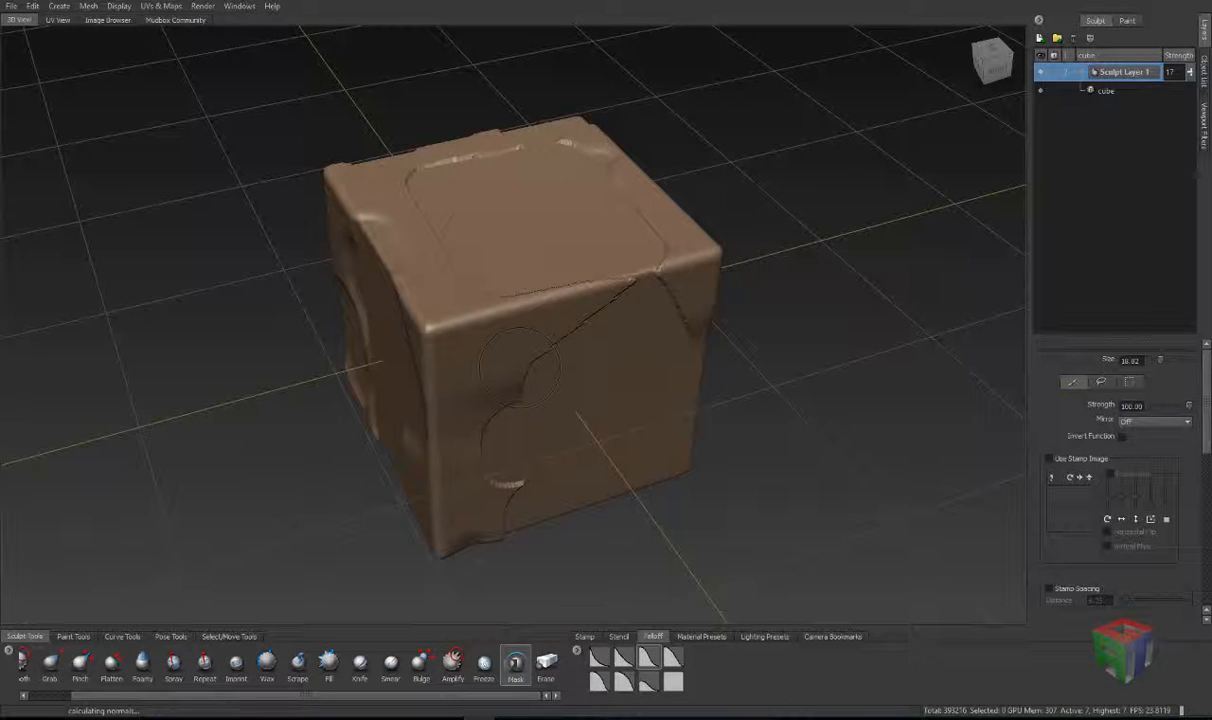
Step: Set the Mask strength to 4.25, and remove the layer's relief along the side face's diagonal edge with the Erase tool
key("m")
left_click_drag(575, 372, 575, 568)
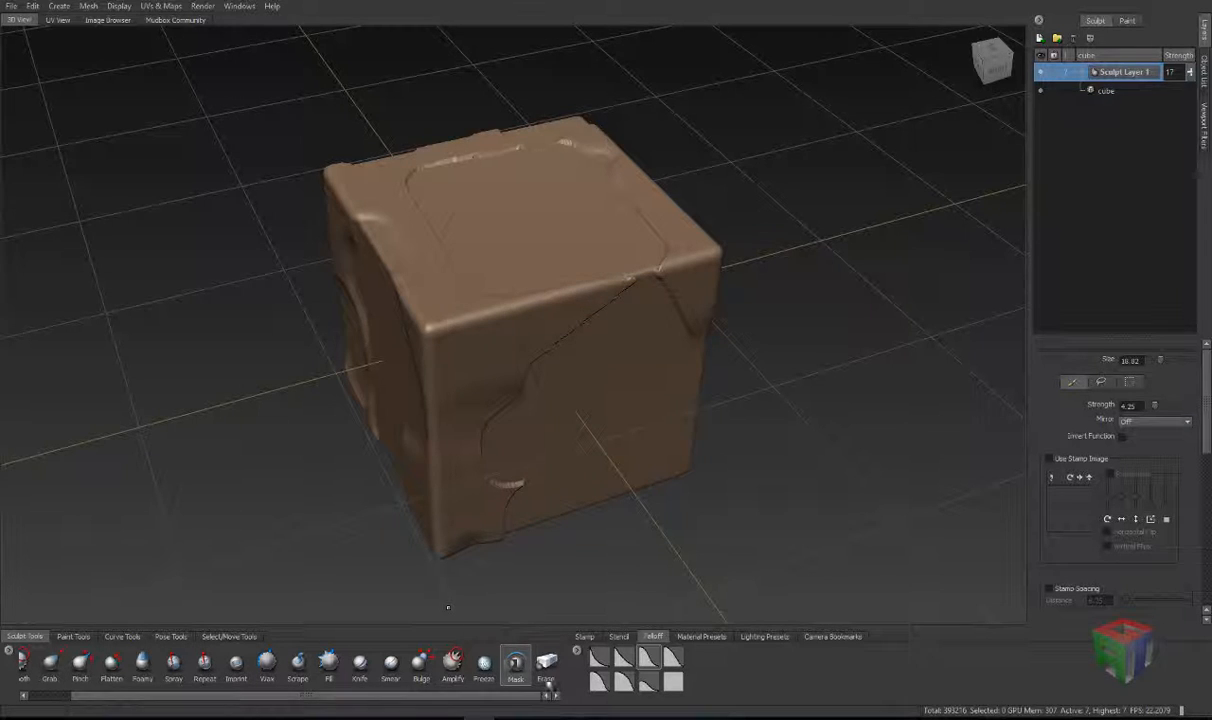
left_click(547, 667)
mouse_move(515, 335)
left_mouse_down()
mouse_move(565, 300)
mouse_move(470, 325)
mouse_move(594, 285)
left_mouse_up()
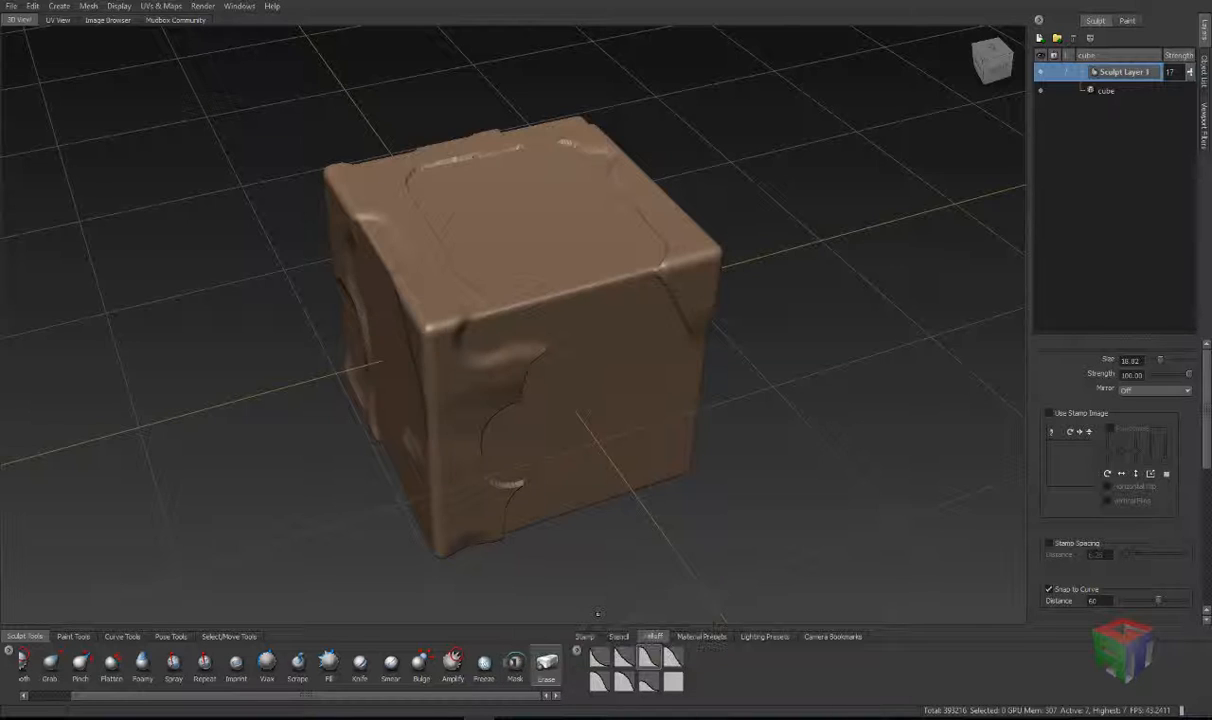
right_click(1138, 75)
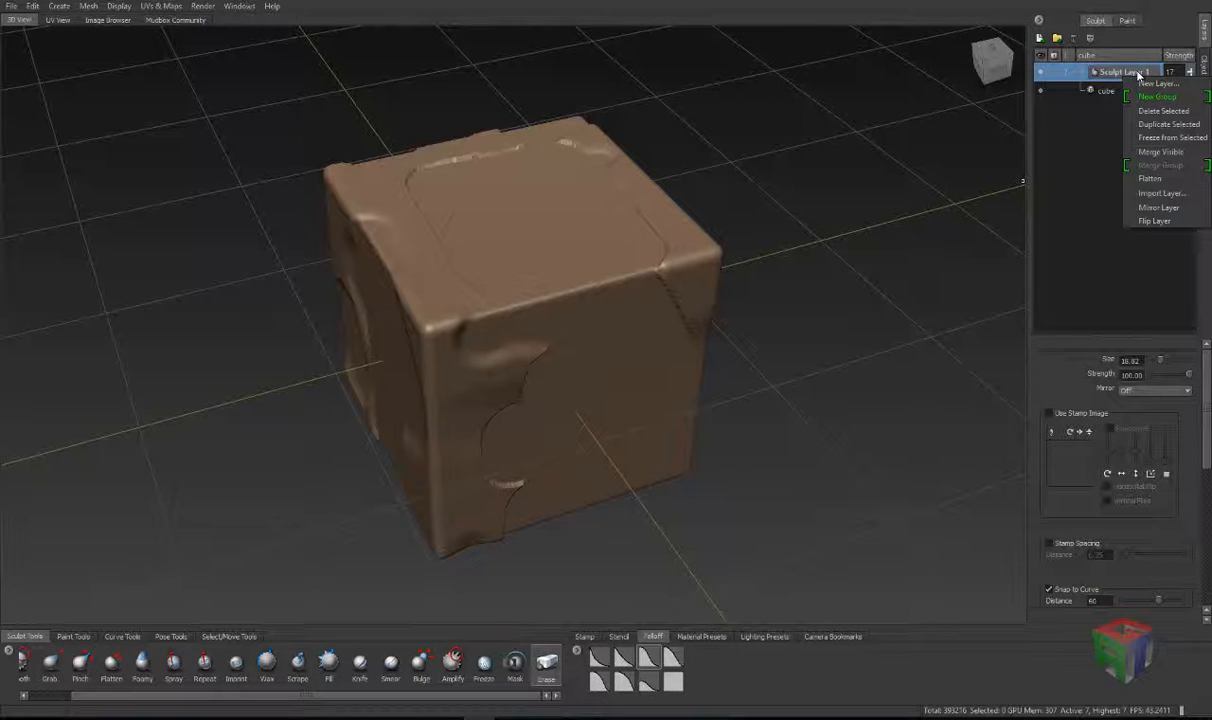
left_click(1042, 148)
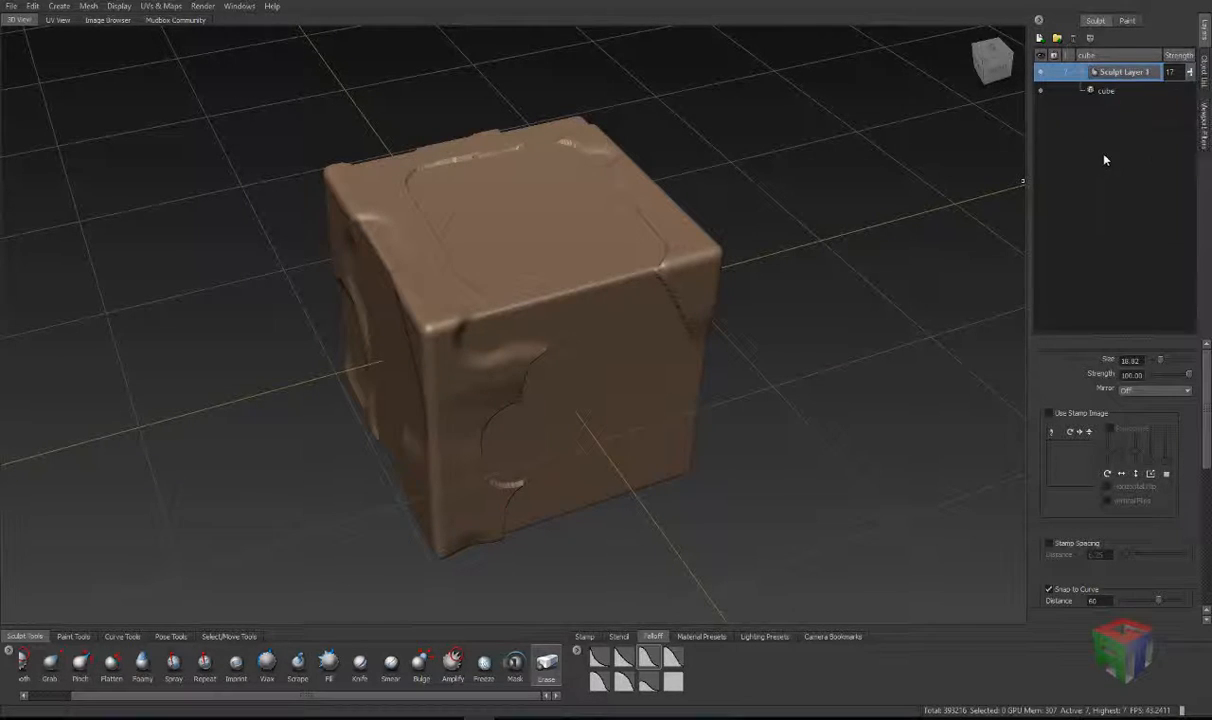
right_click(1140, 75)
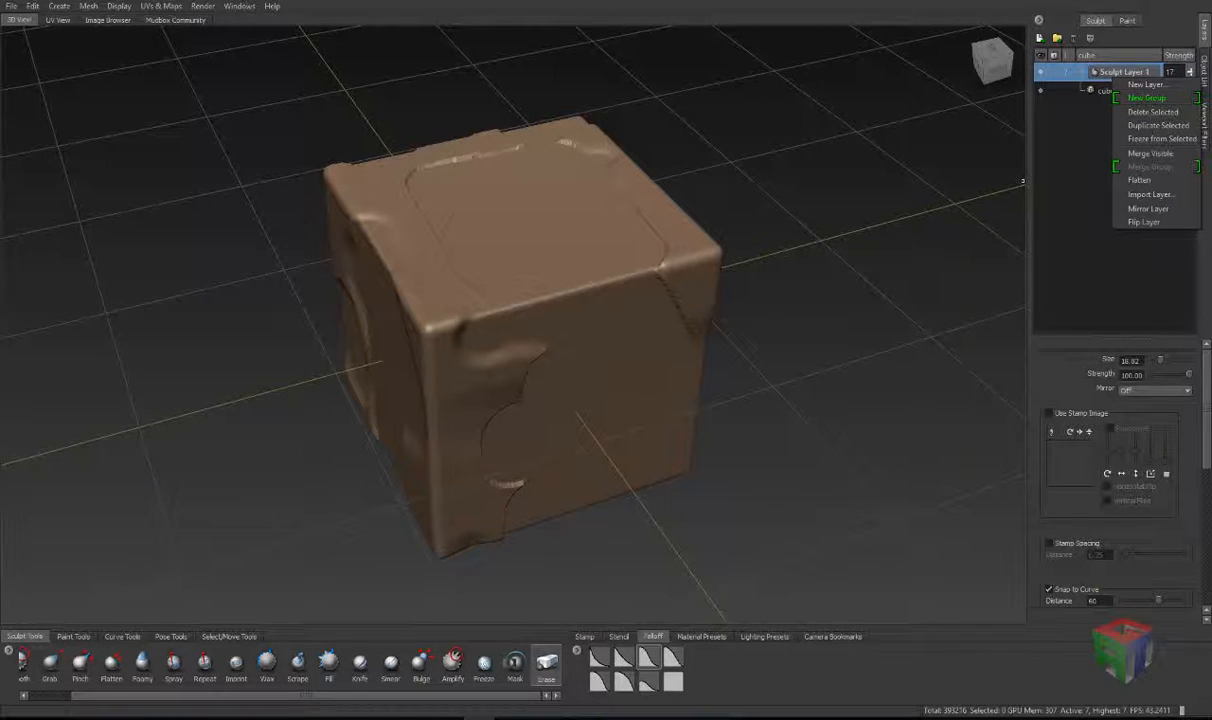
key("Escape")
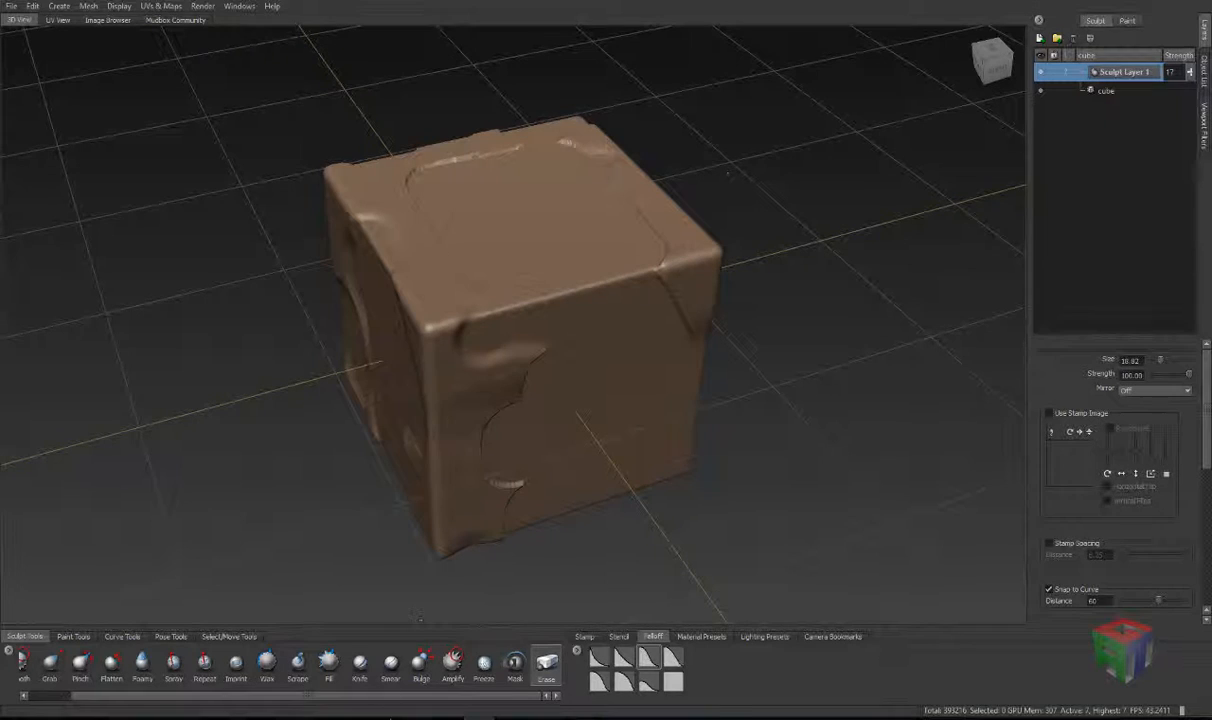
Step: Raise the Mask tool's strength to near maximum, and mask the relief on the front side face and near the top face's corner
left_click(514, 664)
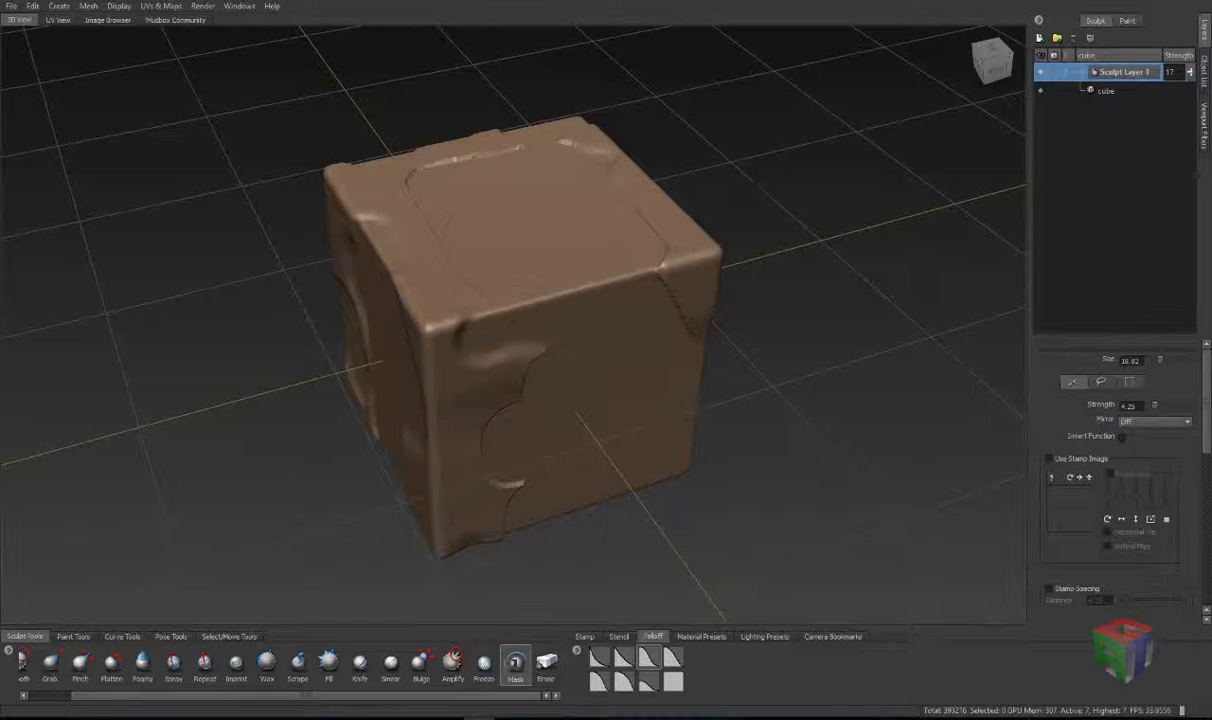
key("m")
left_click_drag(508, 360, 508, 185)
mouse_move(530, 380)
left_mouse_down()
mouse_move(494, 358)
mouse_move(470, 380)
mouse_move(474, 466)
mouse_move(492, 500)
left_mouse_up()
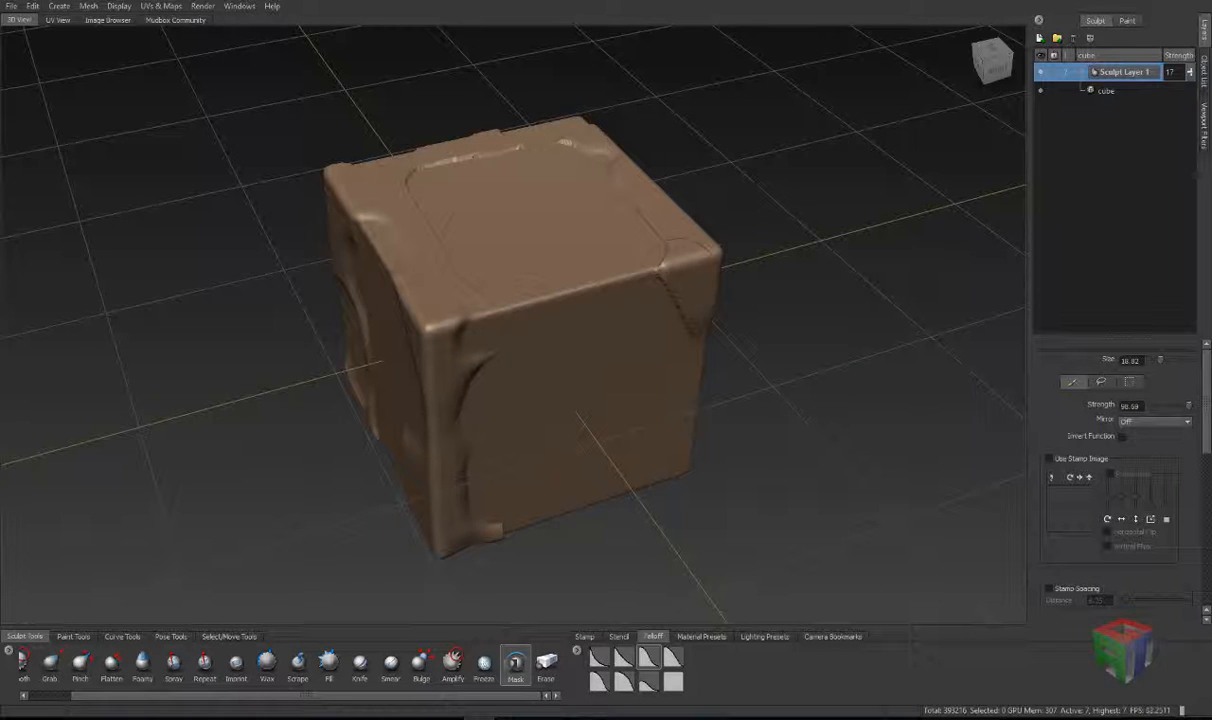
left_click_drag(642, 252, 655, 312)
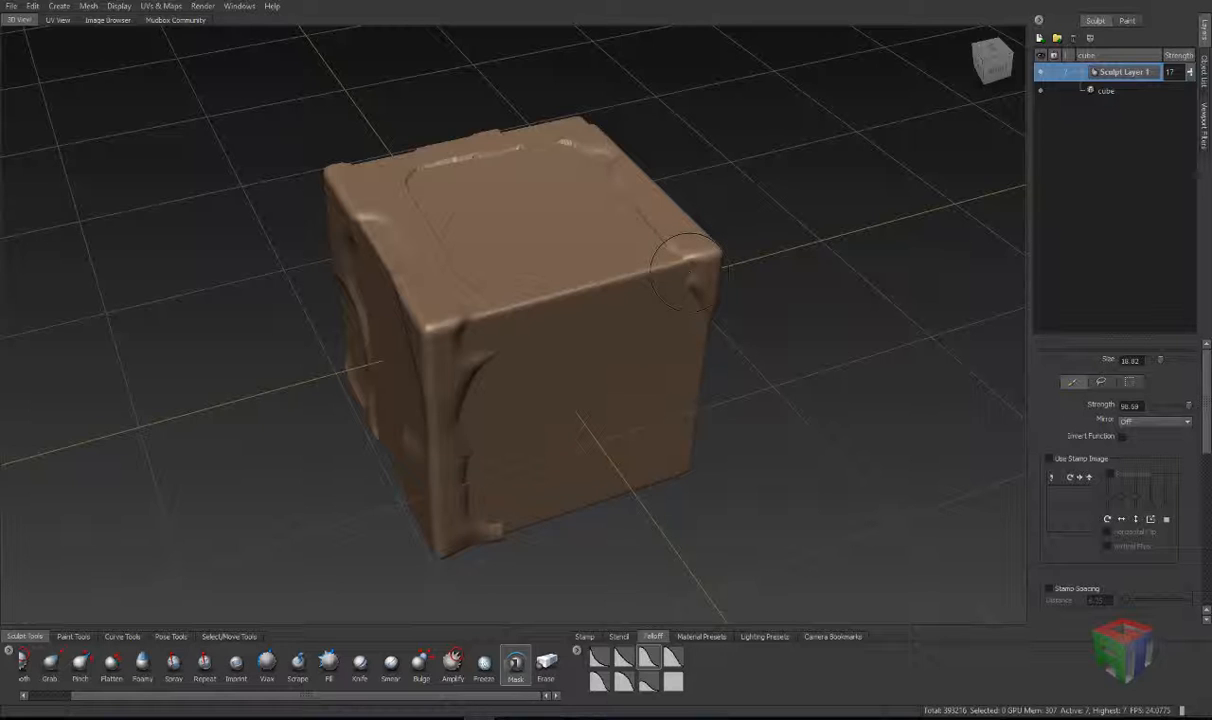
Step: Show and hide the sculpt layer's mask overlay repeatedly to inspect which areas of the cube are masked
right_click(1107, 73)
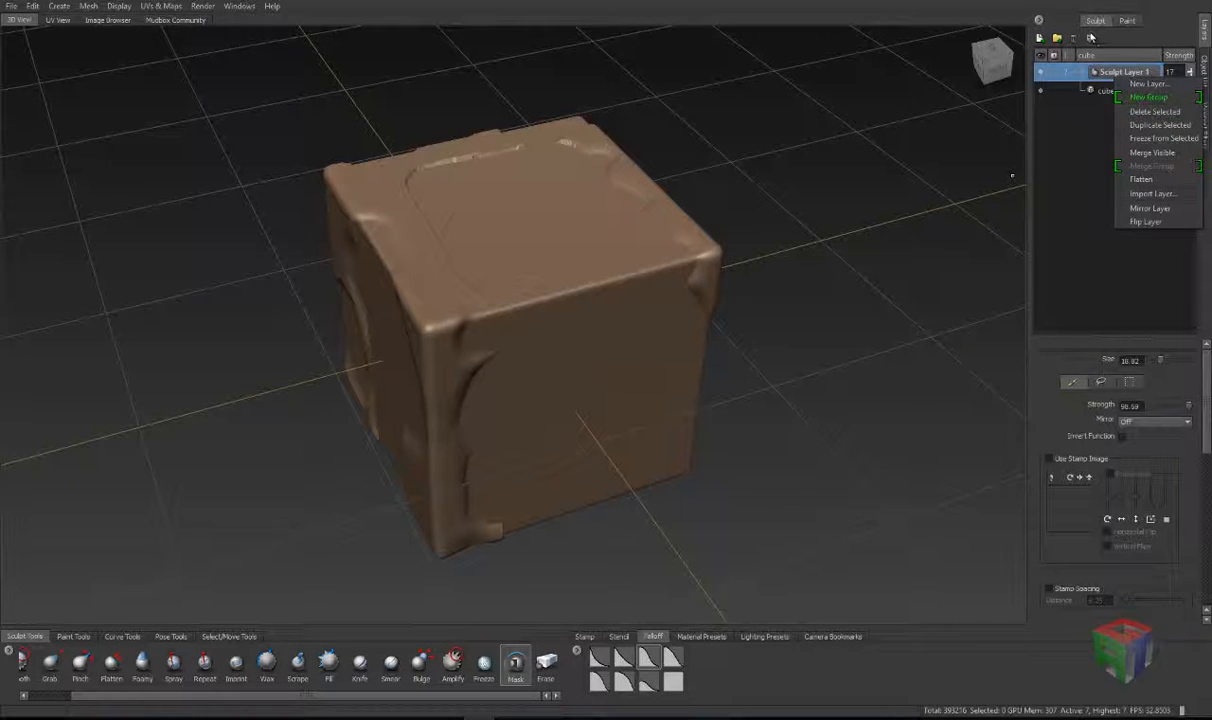
left_click(1091, 40)
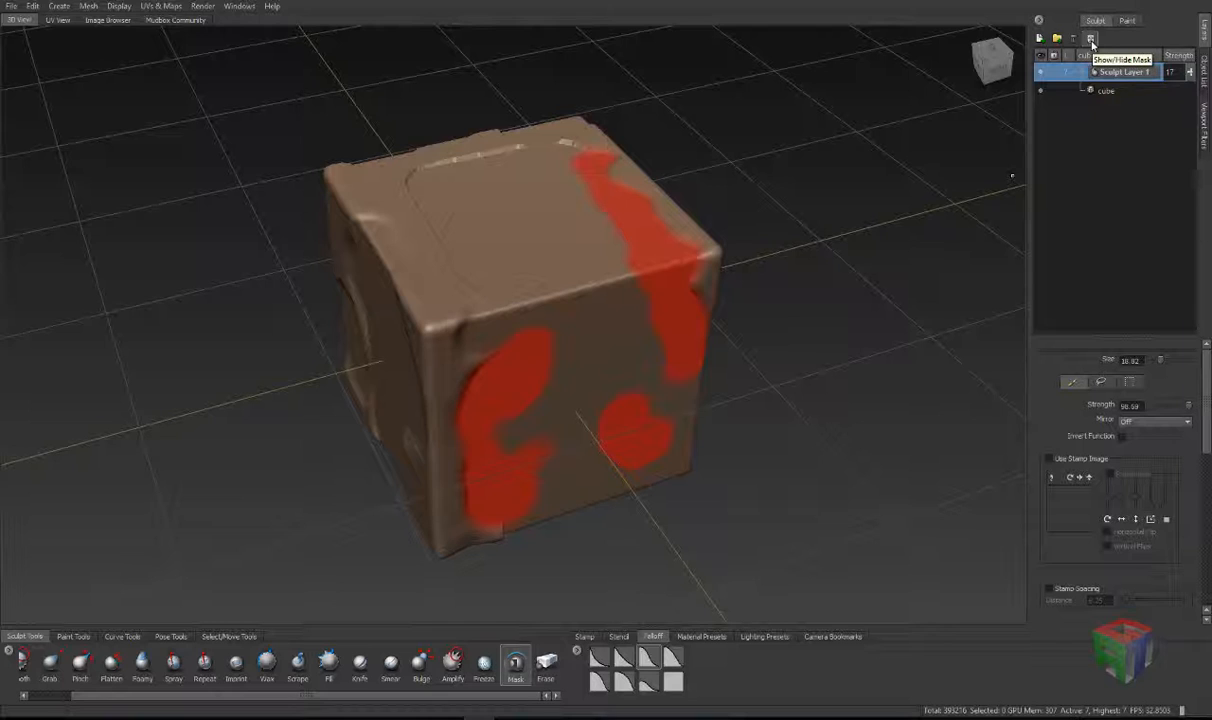
left_click(1091, 40)
left_click(1091, 40)
left_click(1091, 40)
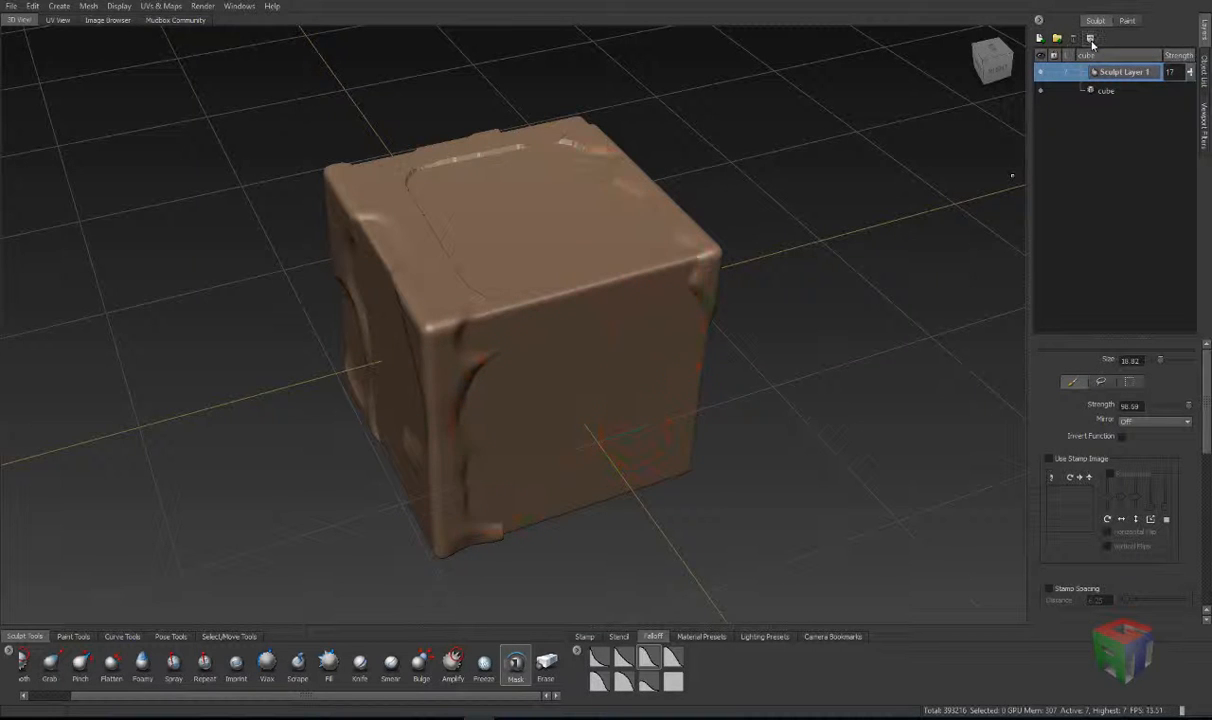
left_click(1091, 40)
left_click(1091, 40)
left_click(1091, 40)
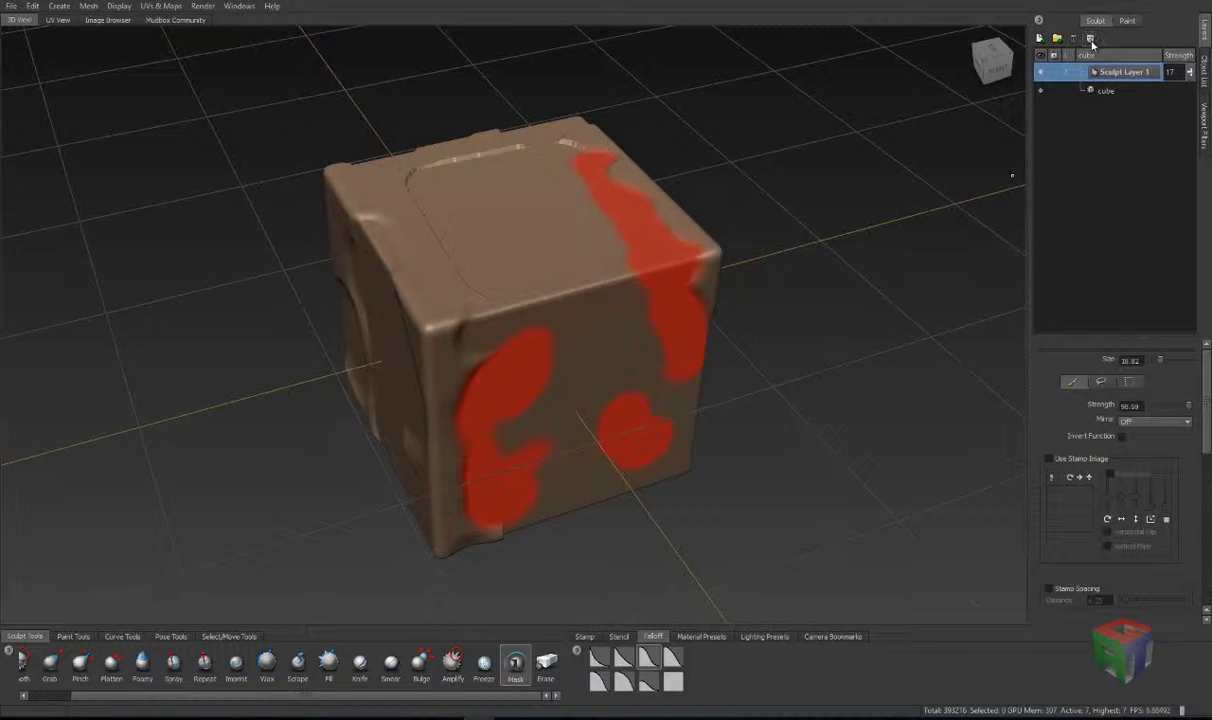
left_click(1091, 40)
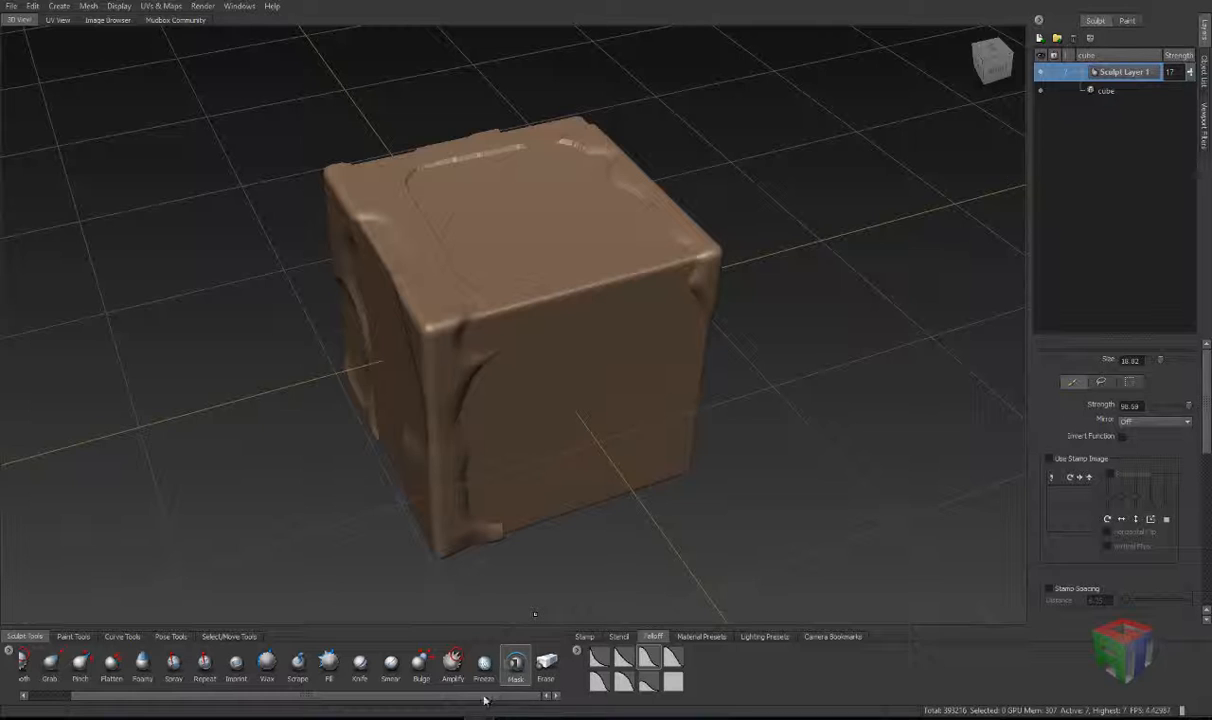
Step: Switch from the sculpting tools to the Paint Brush
left_click(546, 662)
left_click(66, 638)
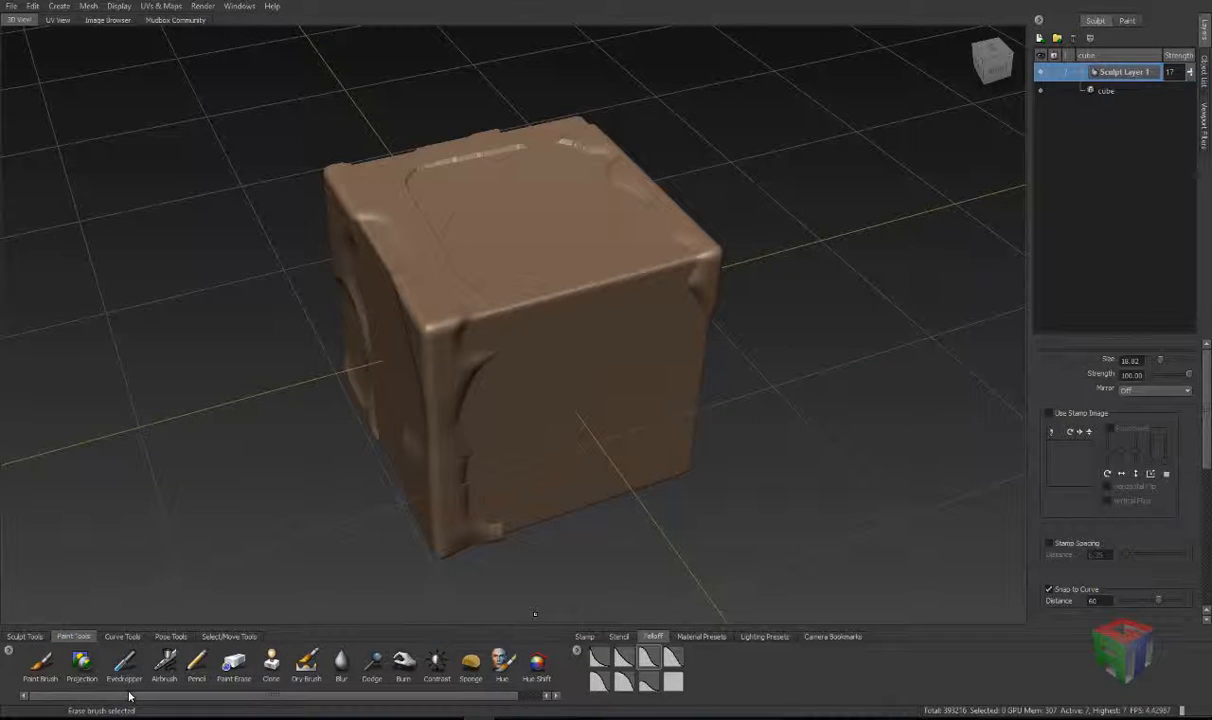
left_click(40, 665)
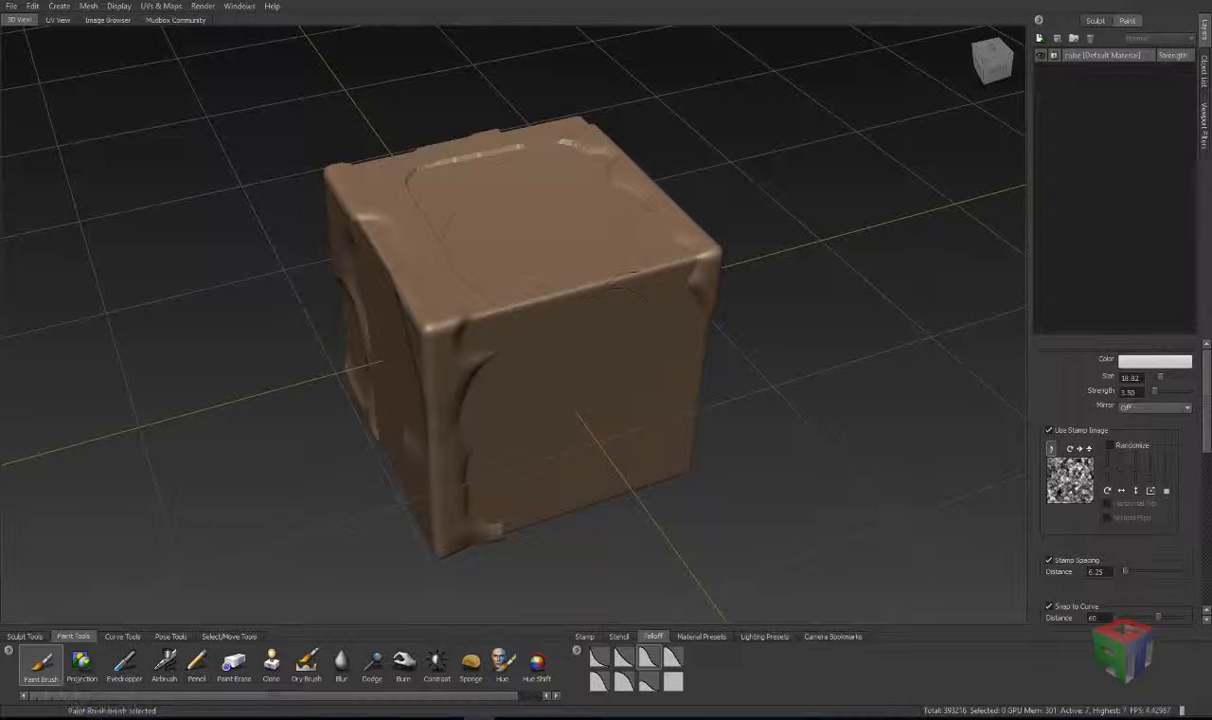
left_click(622, 314)
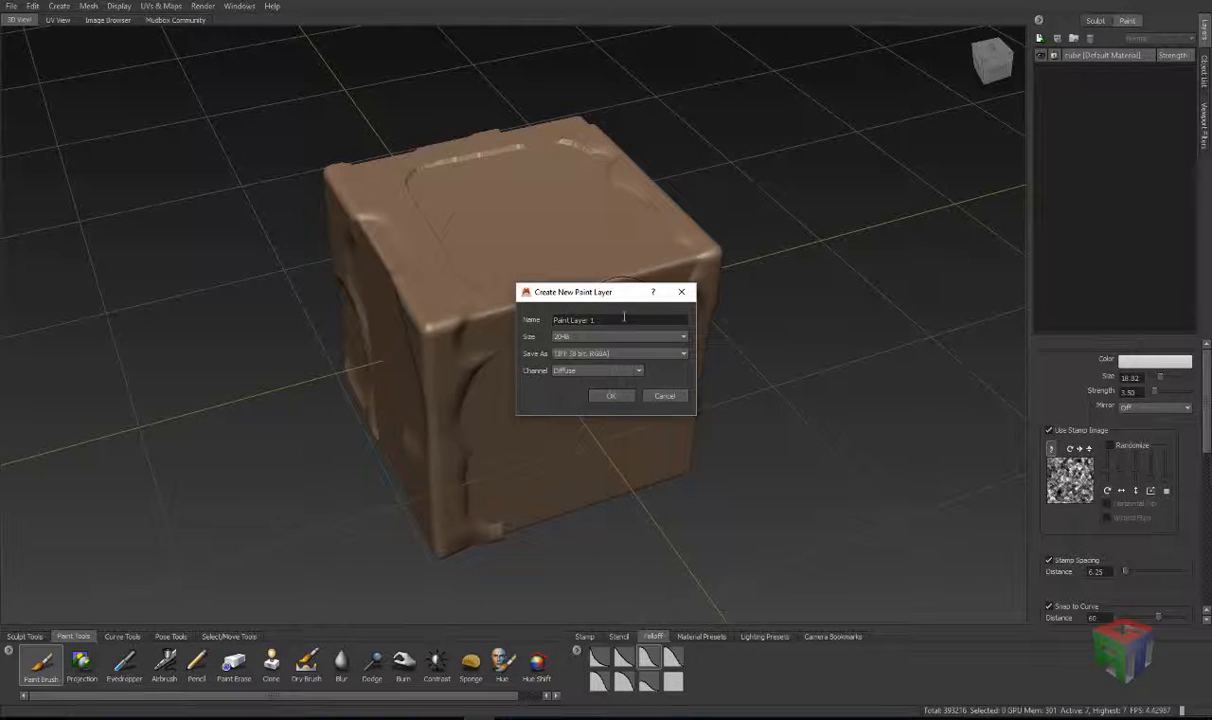
left_click(664, 397)
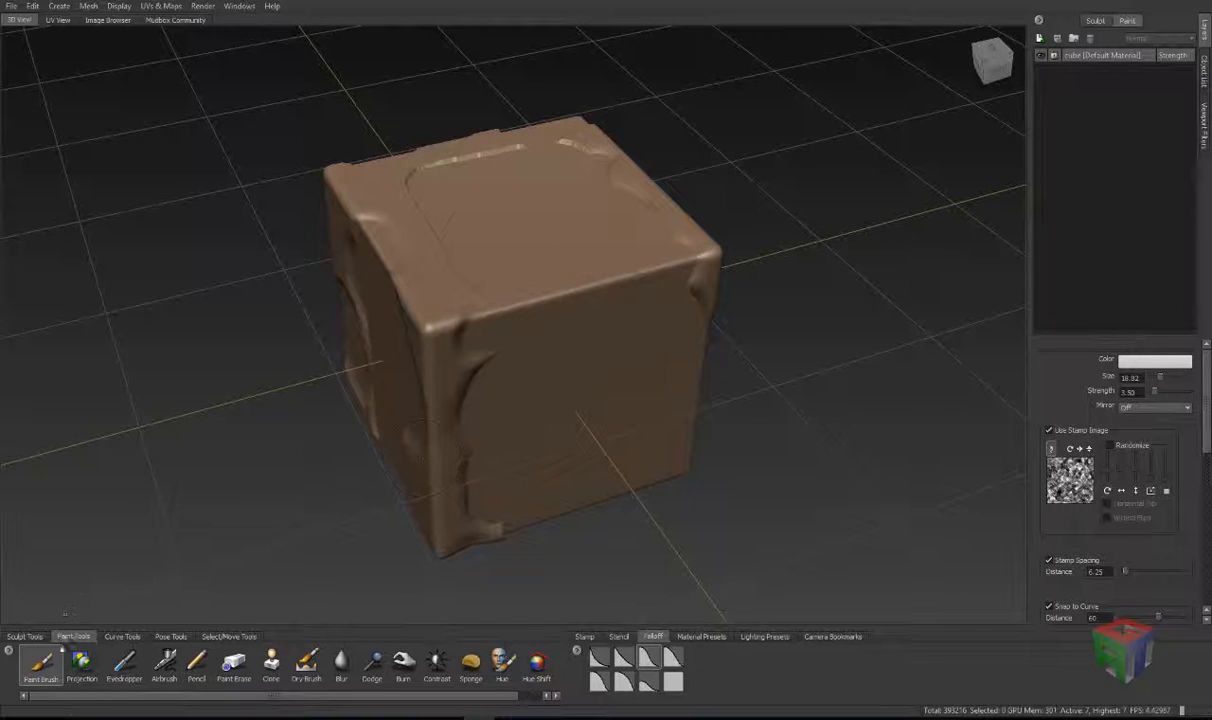
left_click(557, 308)
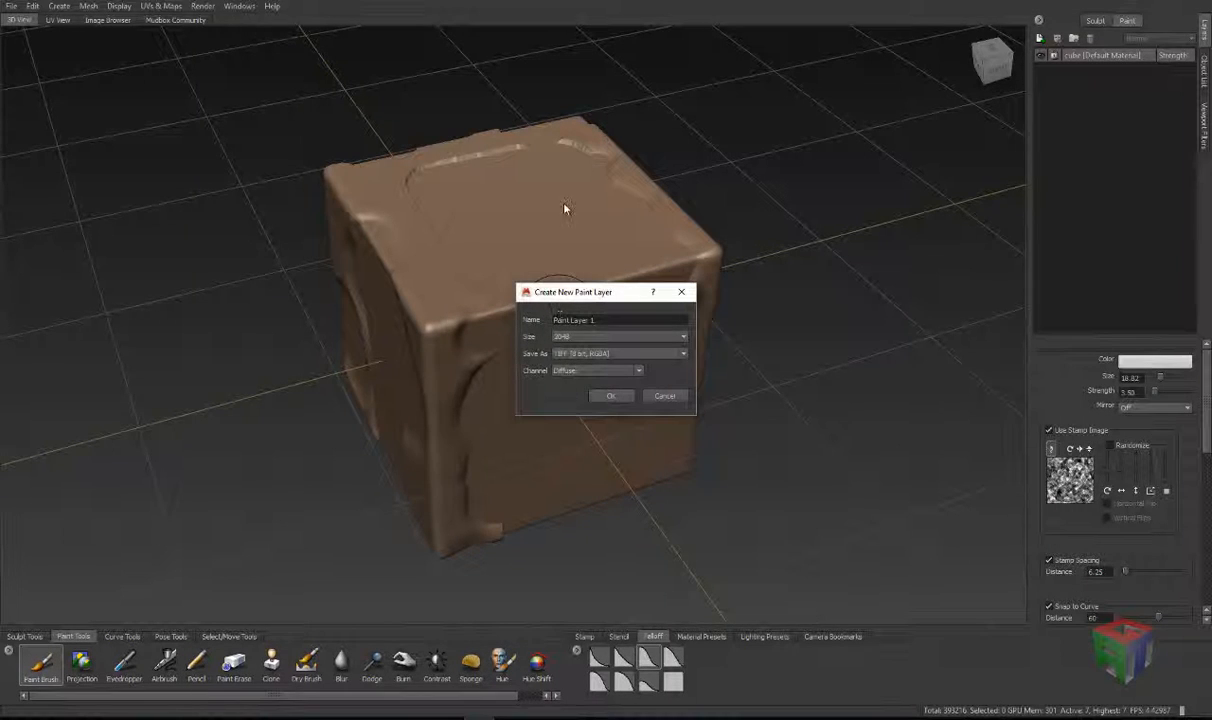
left_click(668, 395)
left_click(853, 349)
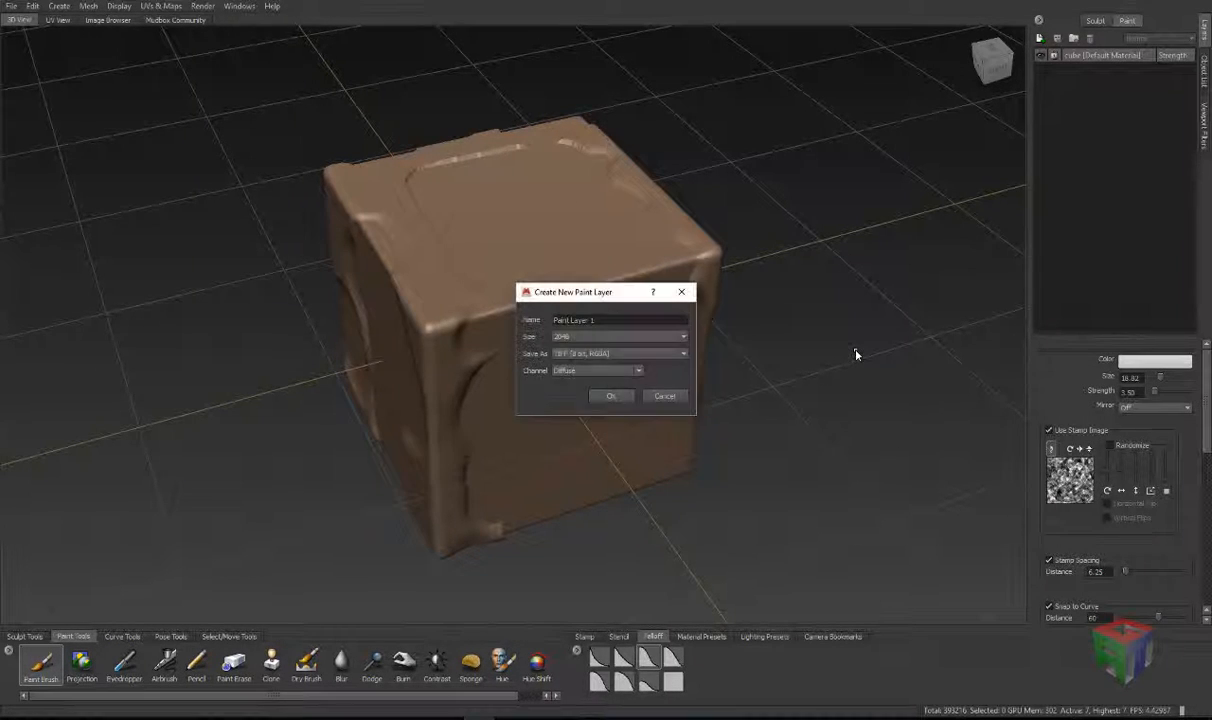
left_click(680, 396)
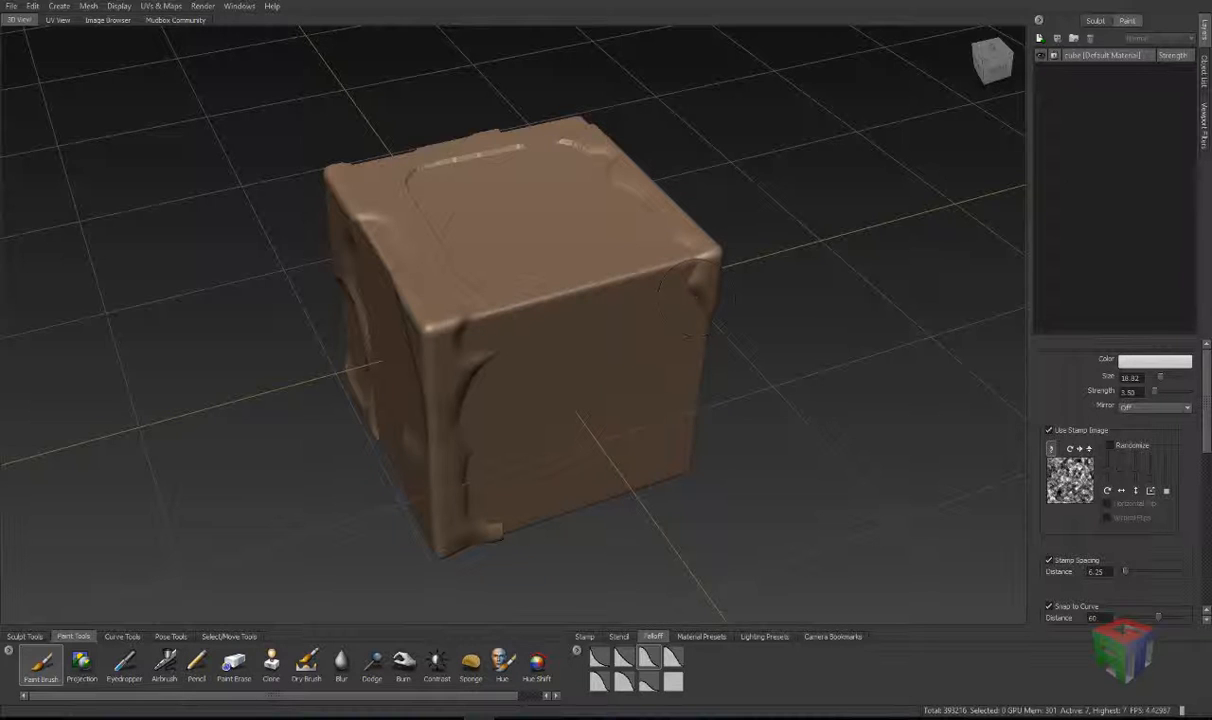
left_click(703, 257)
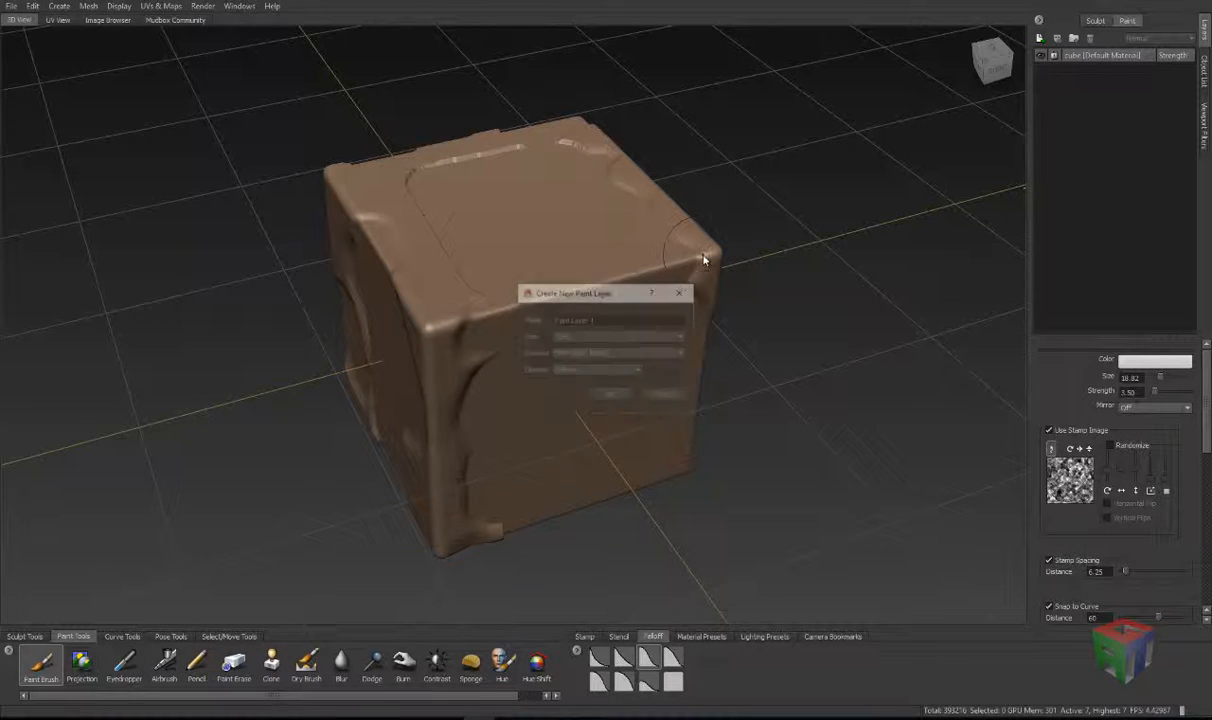
left_click(676, 398)
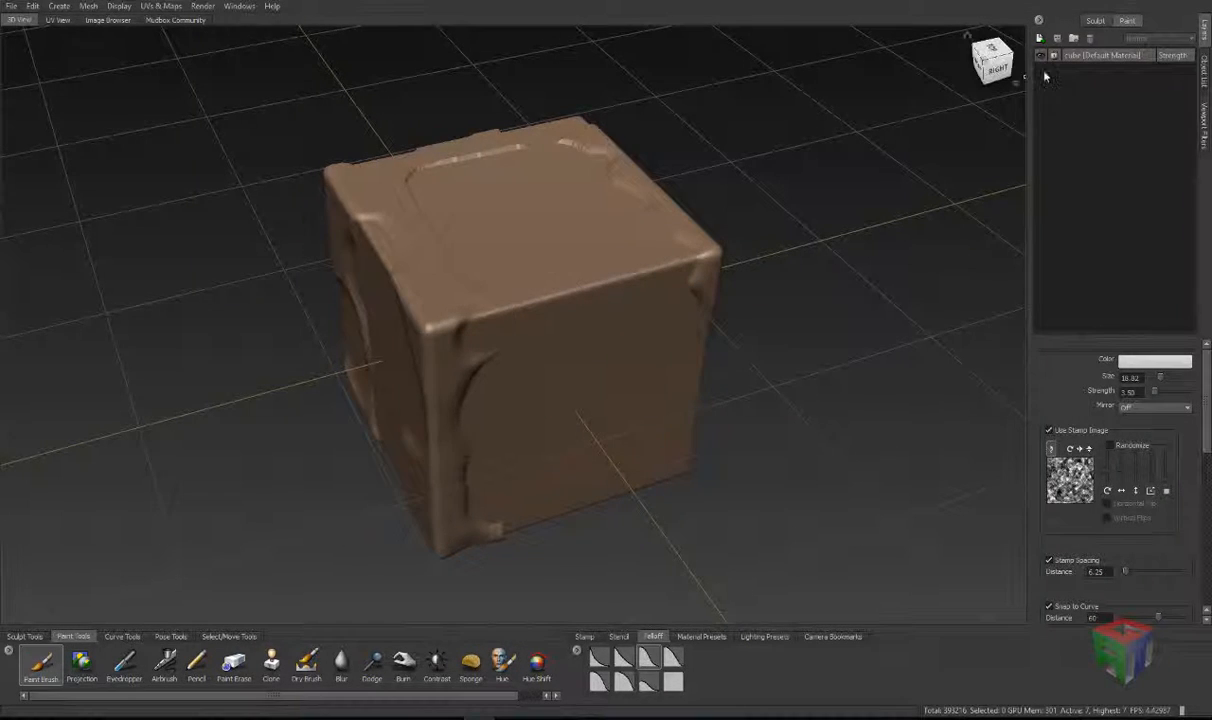
Step: Create Paint Layer 1 with size 2048 and the Diffuse channel, and set the brush color to dark red
left_click(1041, 39)
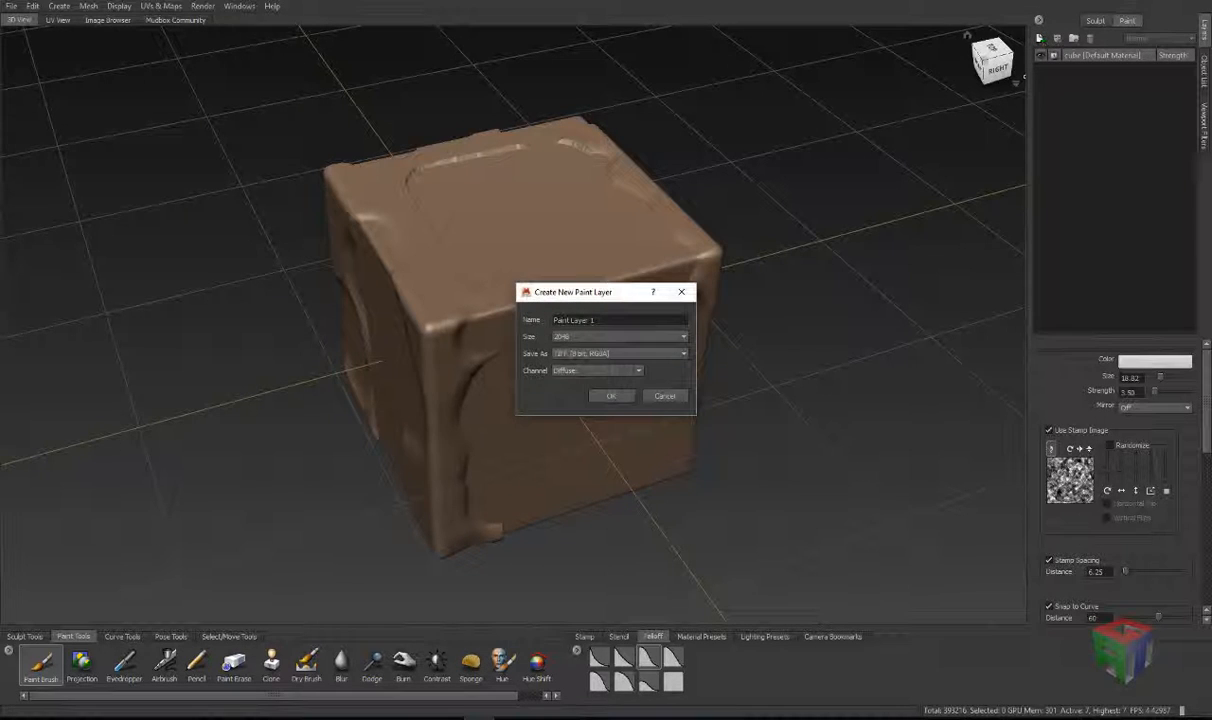
left_click(620, 396)
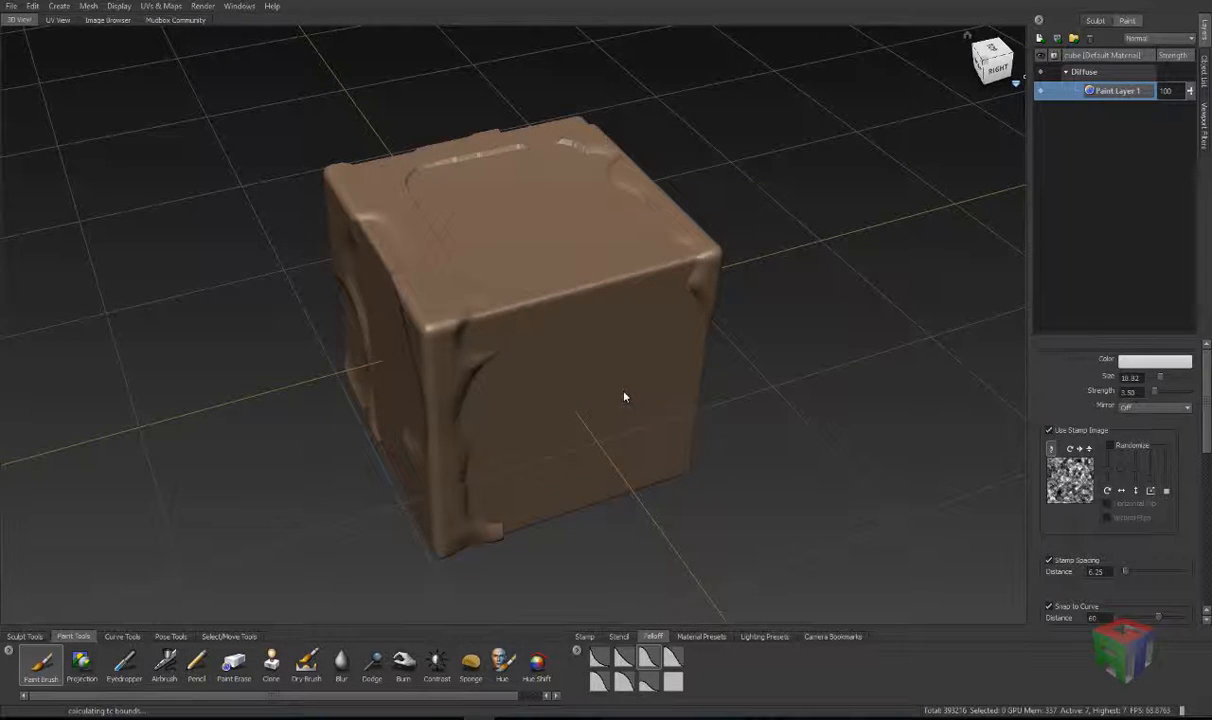
left_click(1155, 363)
left_click(897, 398)
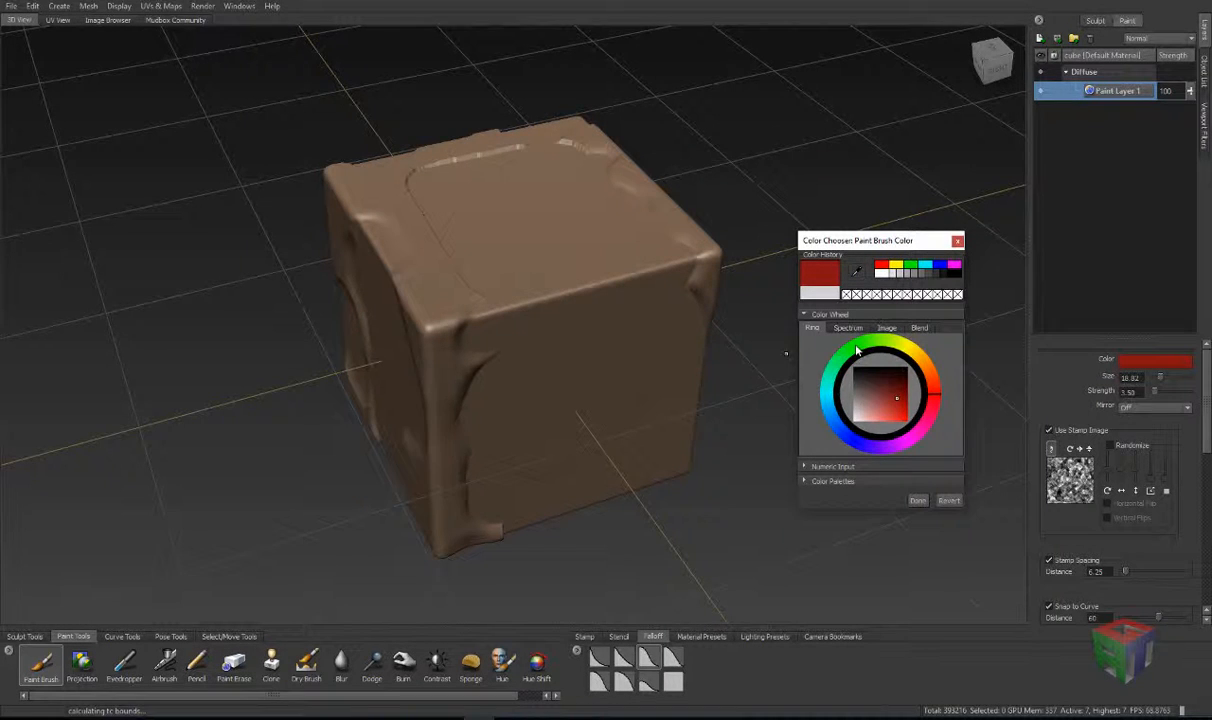
Step: Examine the color chooser's Spectrum, Image and Blend modes, its HSV numeric input, and the default color palette
left_click(847, 328)
left_click(886, 328)
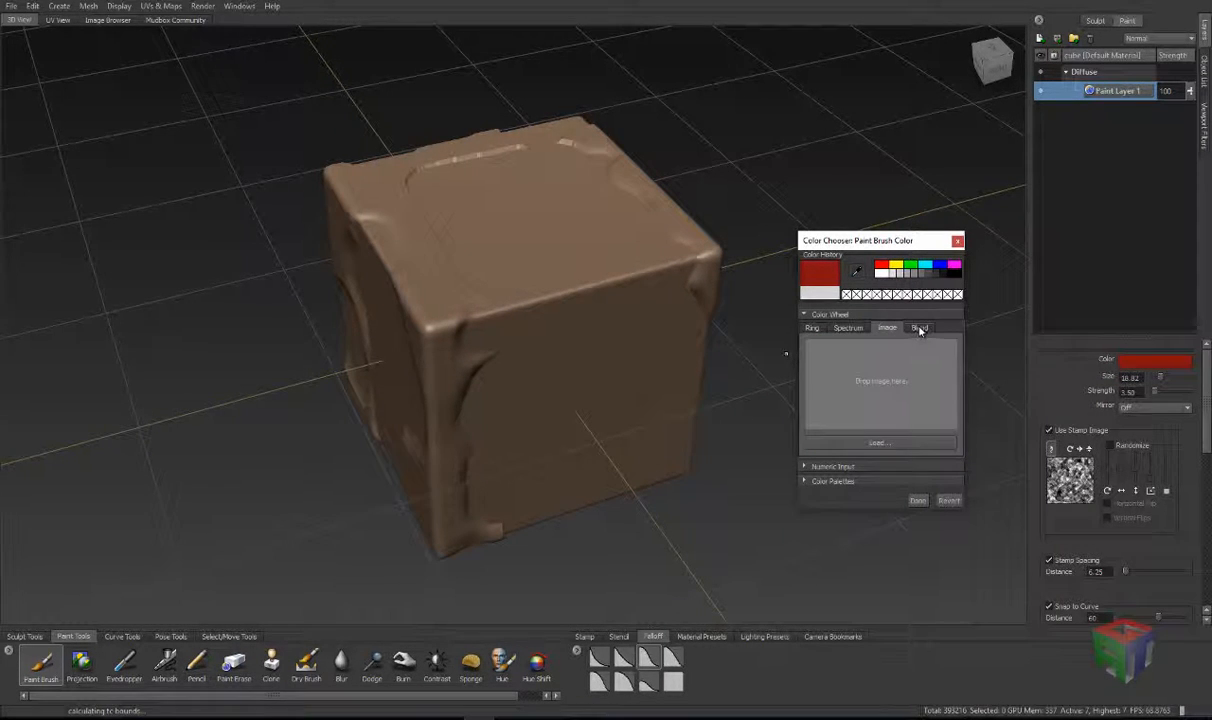
left_click(918, 328)
left_click(887, 328)
left_click(813, 329)
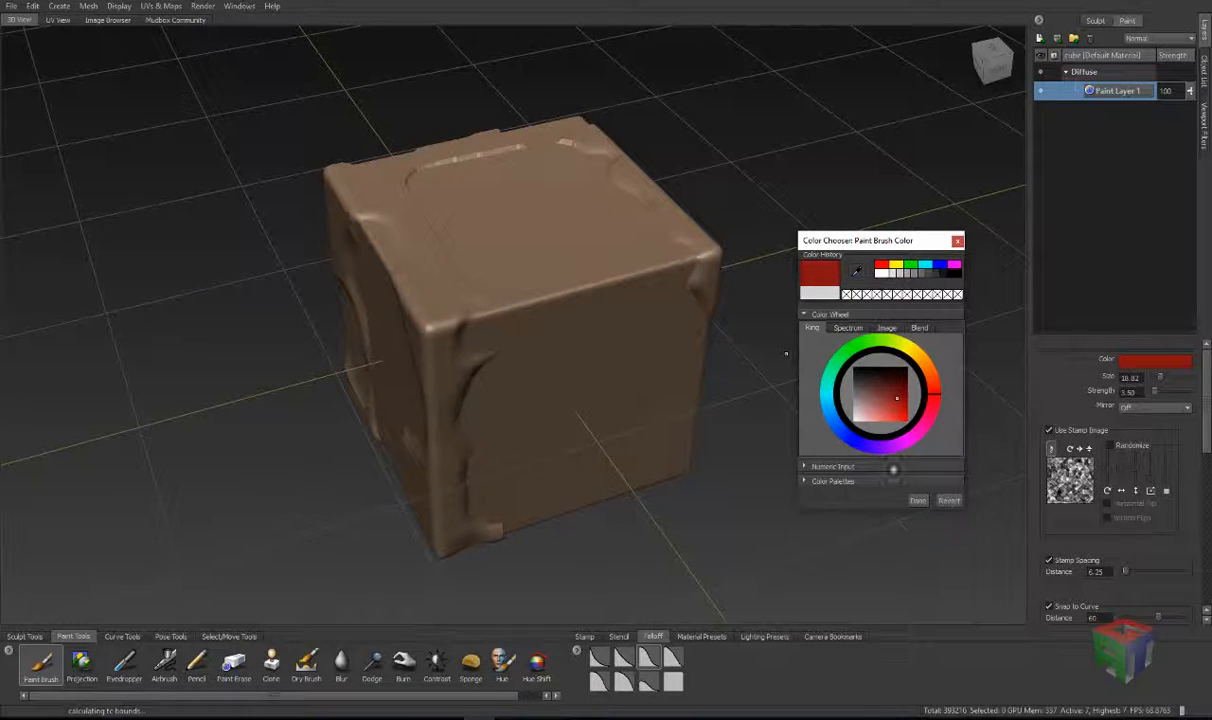
left_click(803, 467)
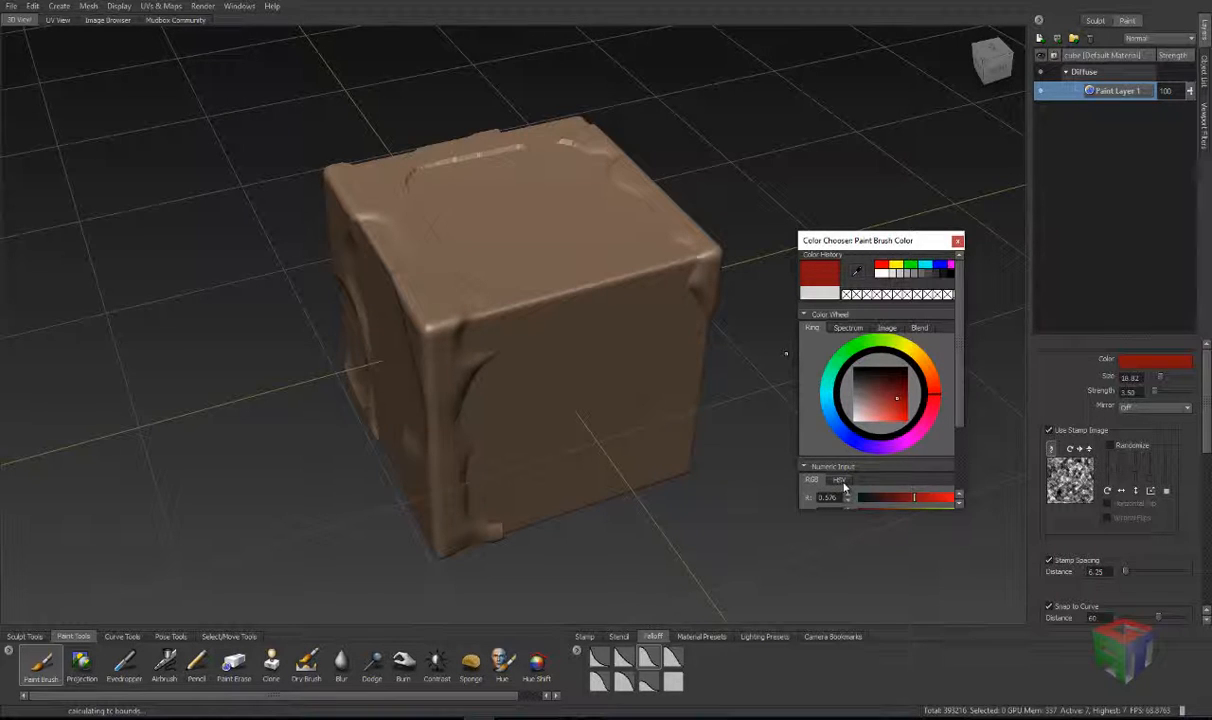
left_click(840, 480)
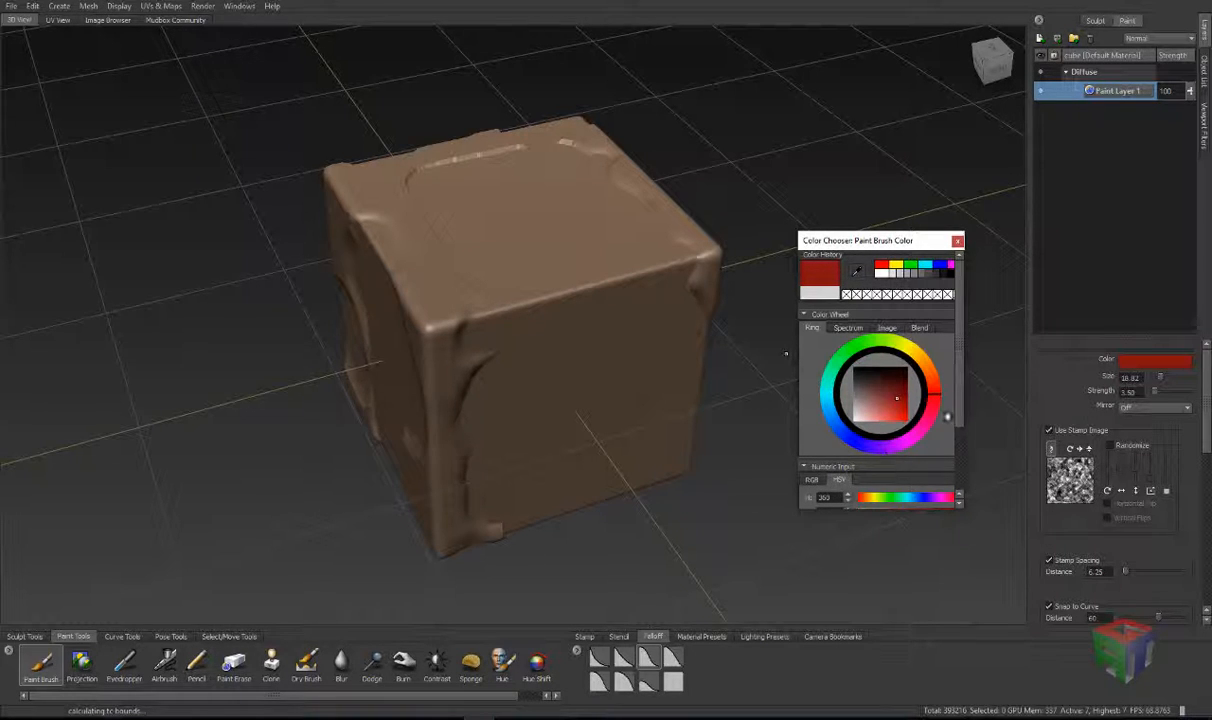
scroll(848, 478, "down", 2)
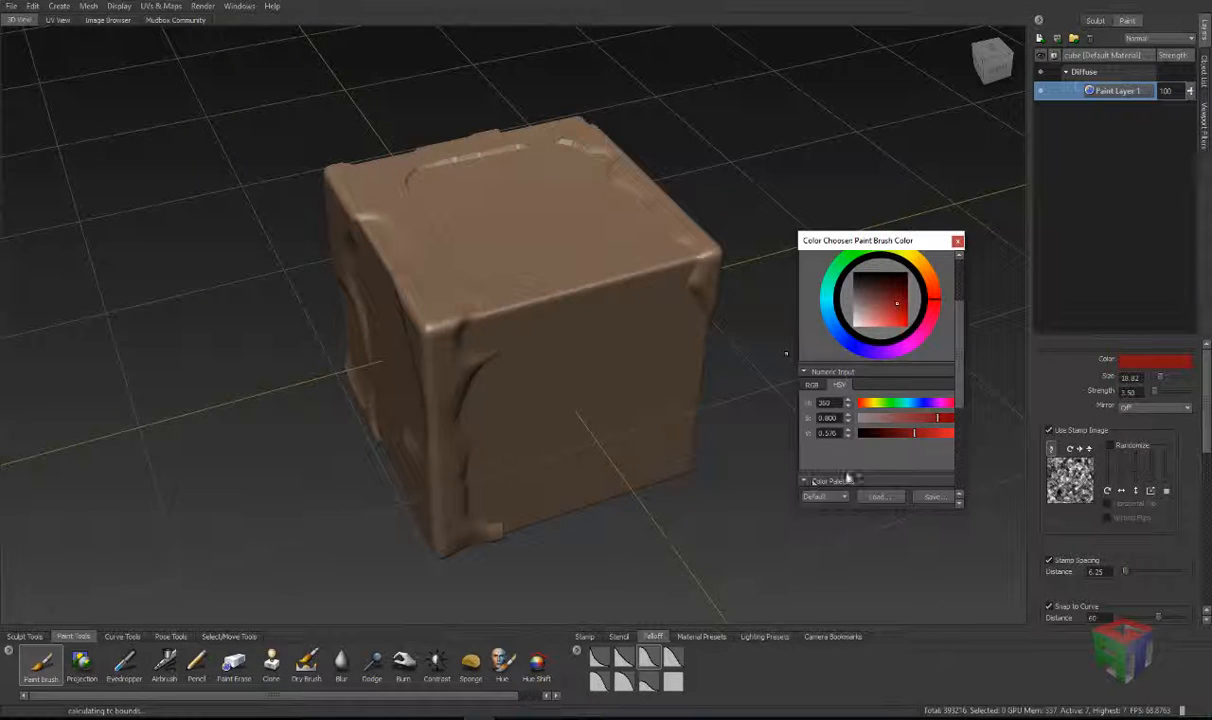
left_click(849, 480)
scroll(896, 408, "down", 2)
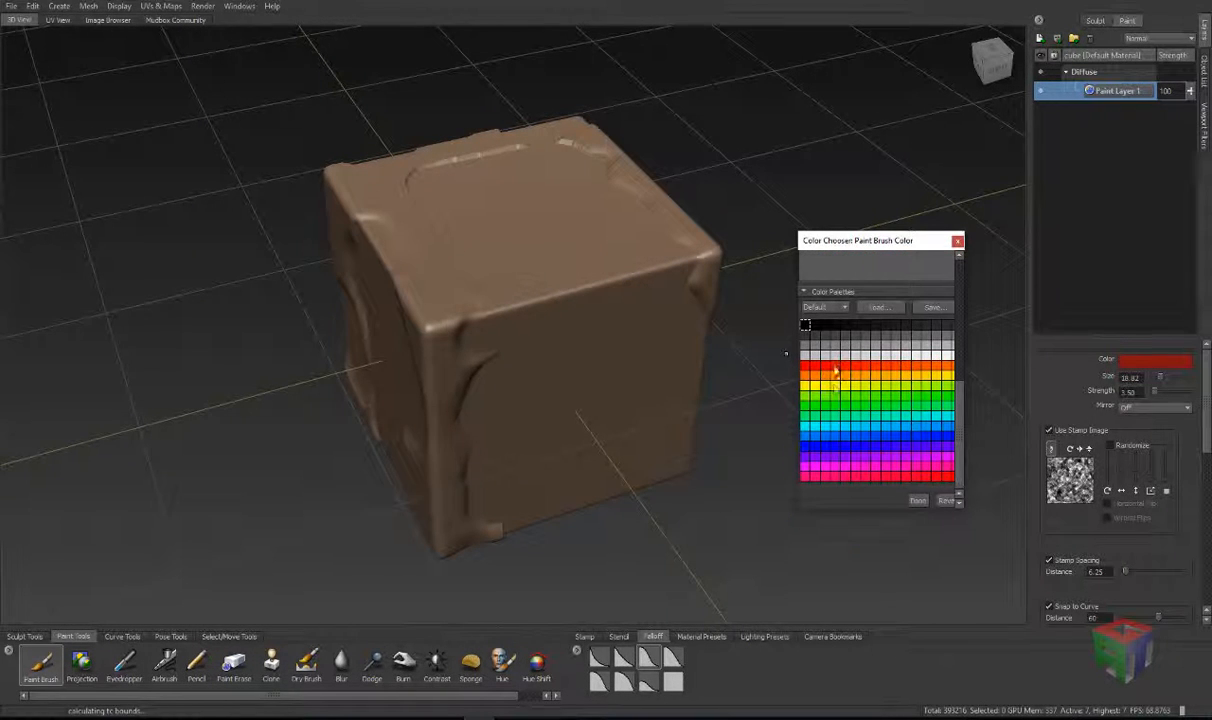
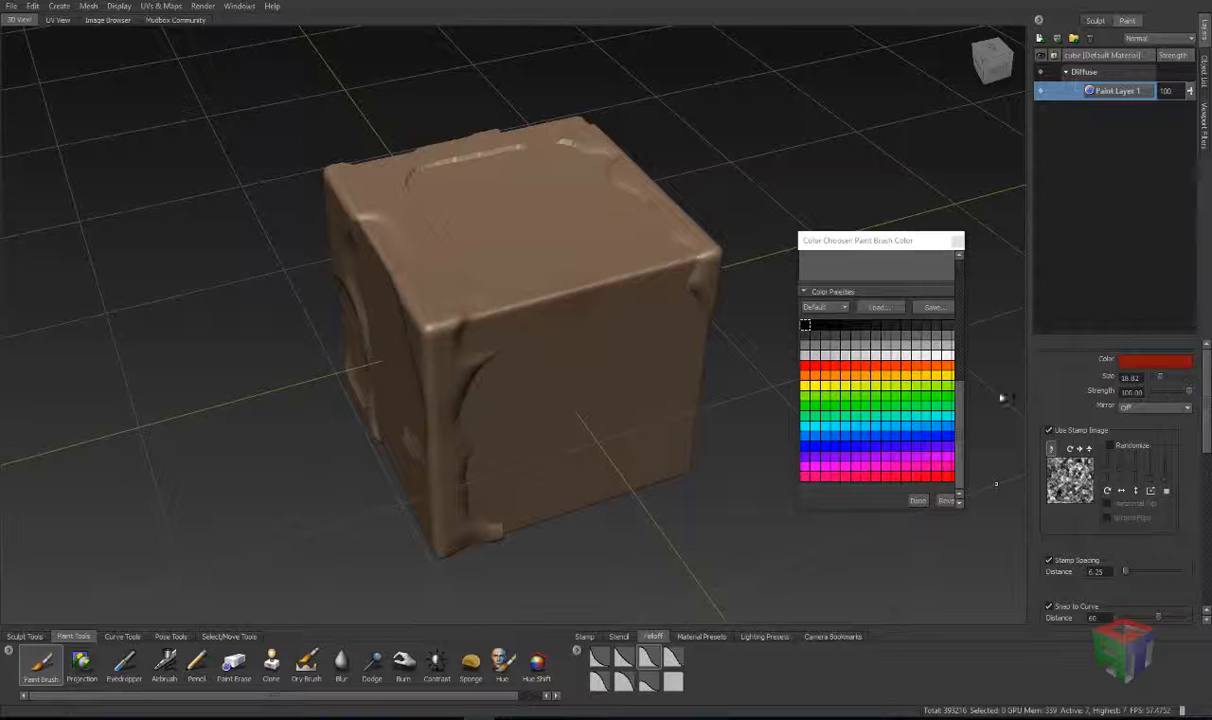
Step: Paint dark red strokes down the cube's top and side faces, disabling the stamp image, and add an orange stroke over them
mouse_move(555, 255)
left_mouse_down()
mouse_move(553, 465)
mouse_move(515, 280)
left_mouse_up()
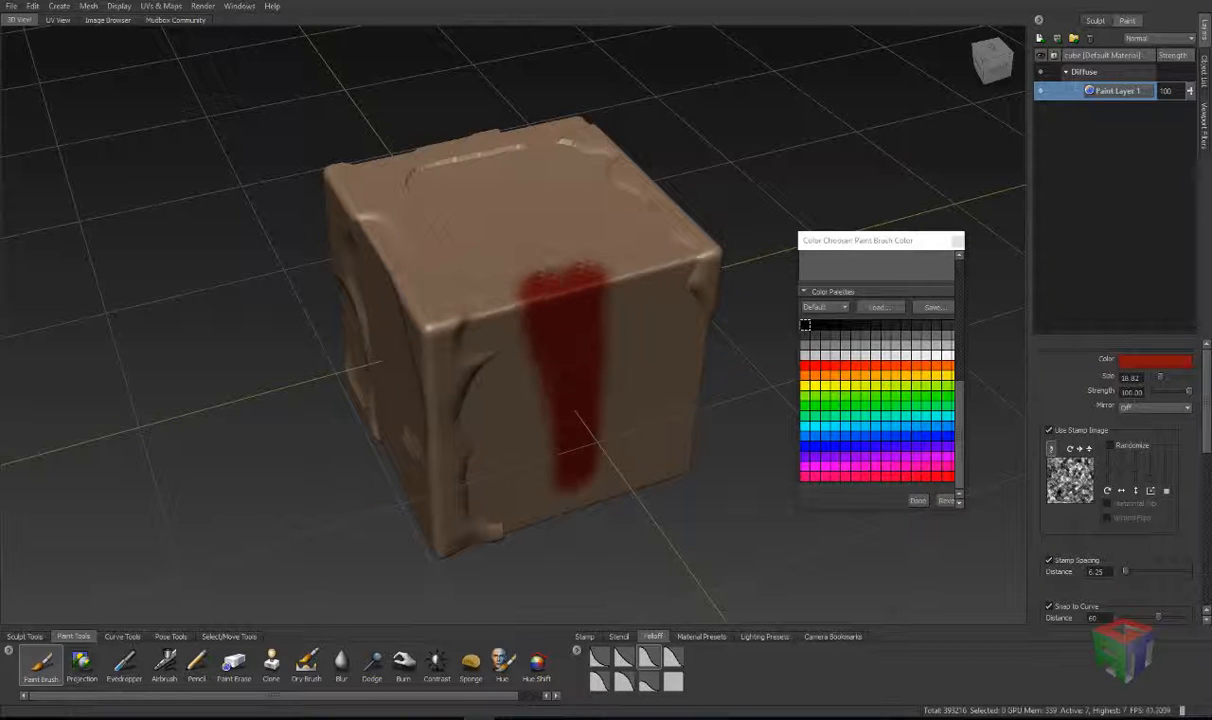
left_click(1049, 430)
mouse_move(510, 212)
left_mouse_down()
mouse_move(538, 225)
mouse_move(578, 312)
mouse_move(575, 223)
mouse_move(535, 235)
mouse_move(518, 315)
mouse_move(538, 468)
left_mouse_up()
left_click(855, 375)
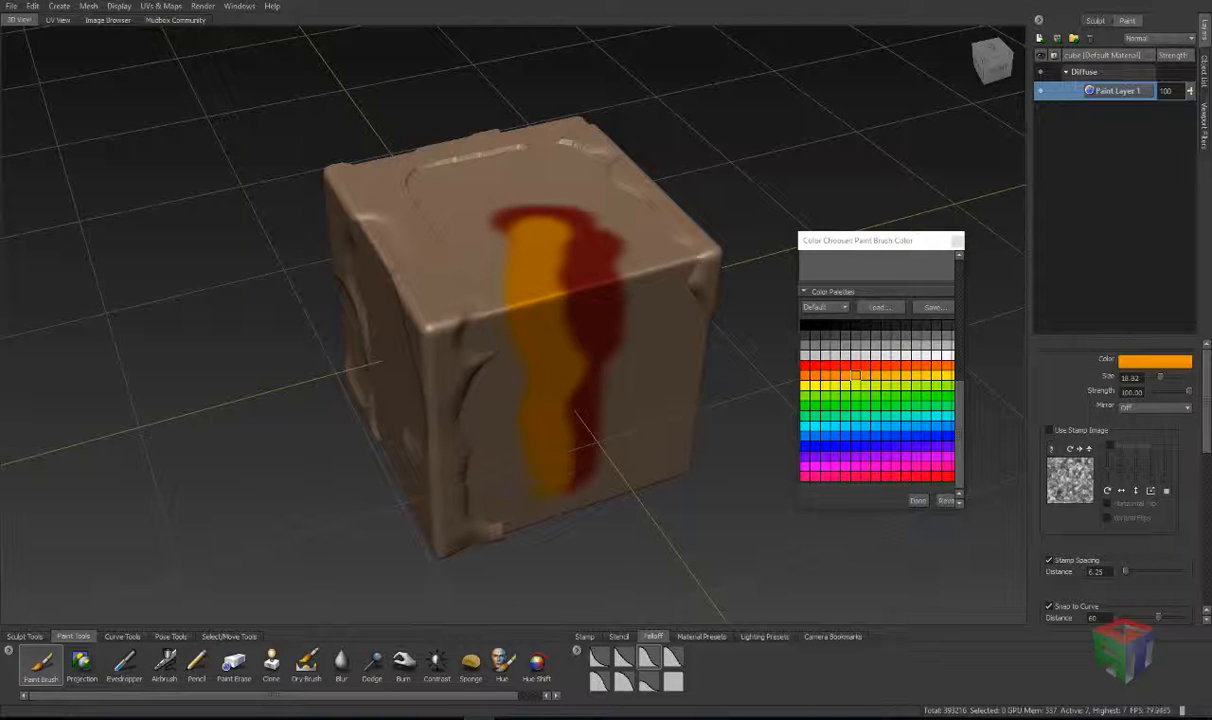
Step: Vary Paint Layer 1's strength and return it to 100, and create Paint Layer 2 with size 2048 and the Diffuse channel
mouse_move(1189, 91)
left_mouse_down()
mouse_move(1191, 145)
mouse_move(1190, 90)
left_mouse_up()
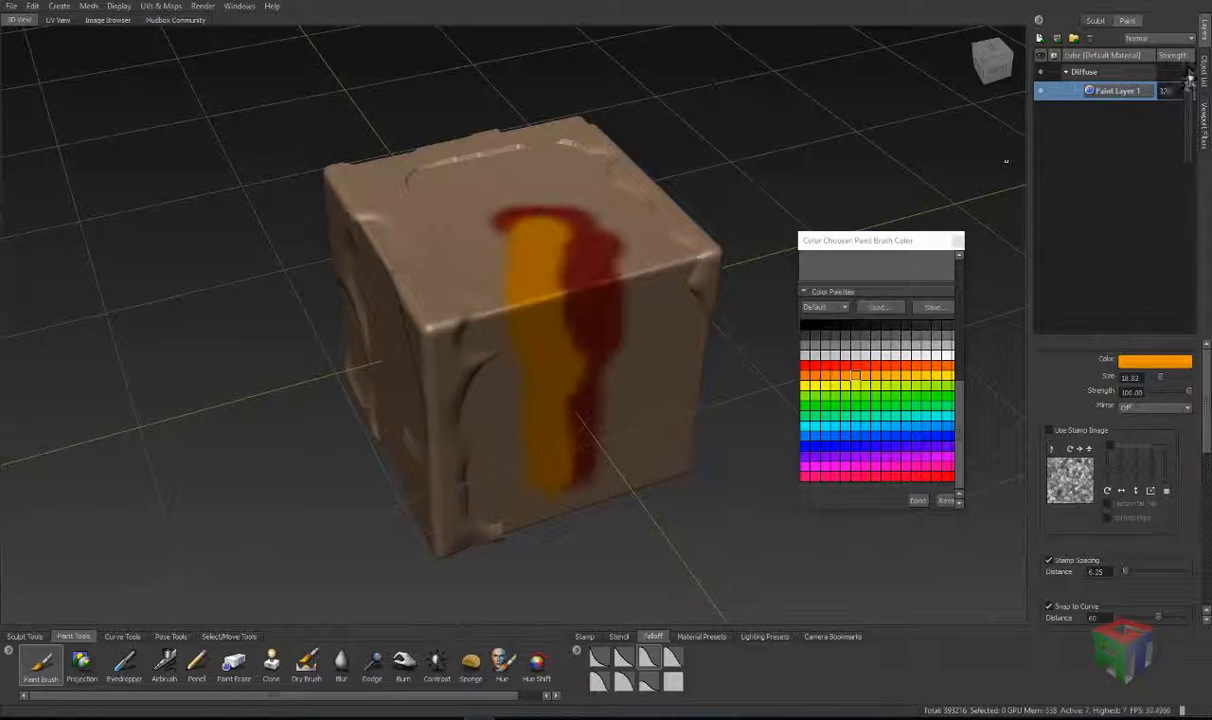
left_click(1039, 38)
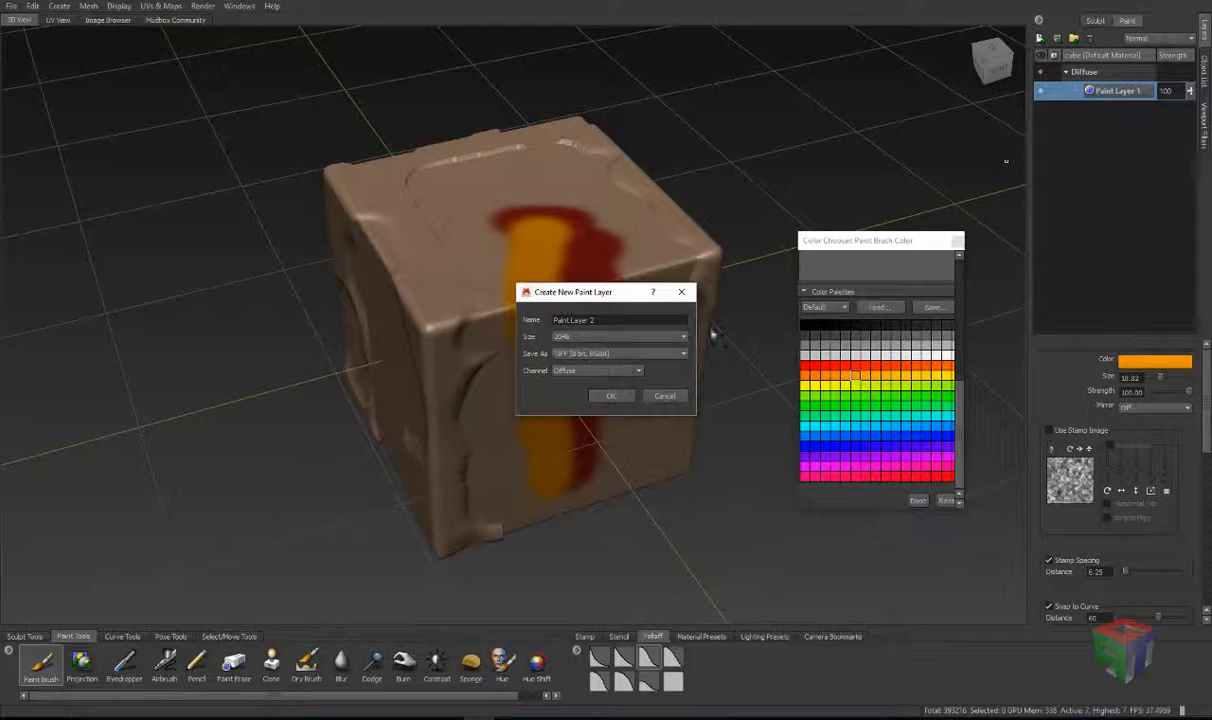
left_click(609, 395)
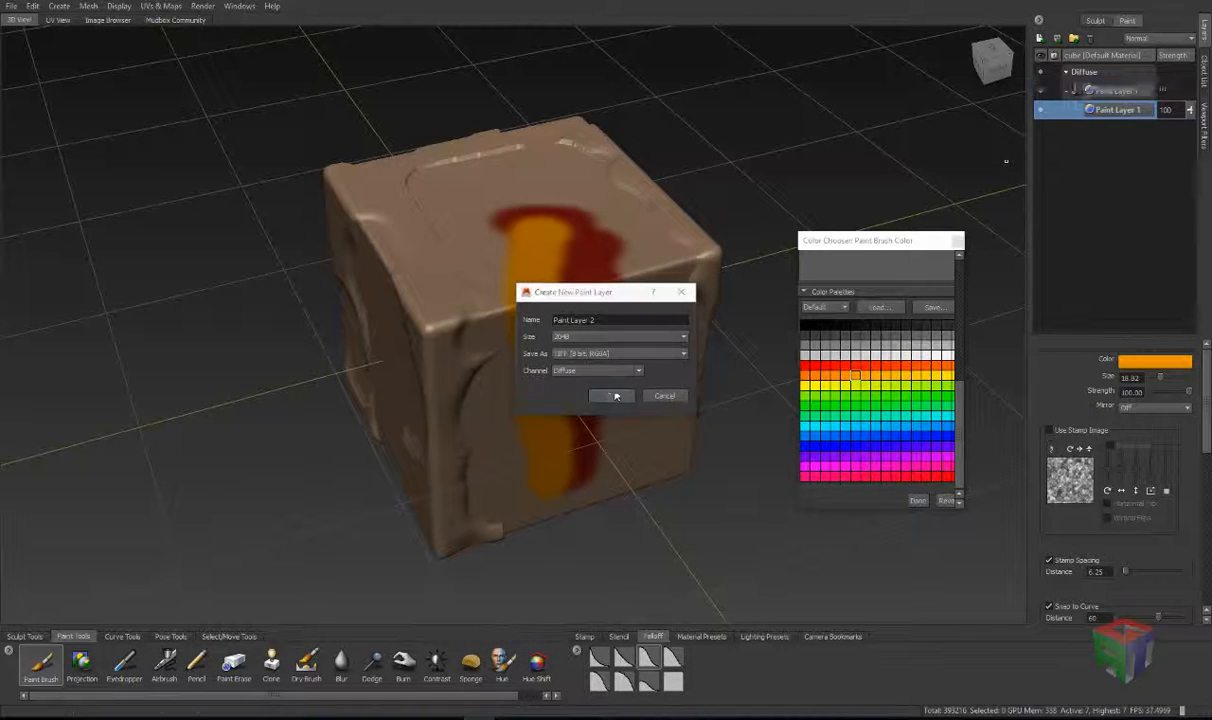
Step: Paint a green stroke down the cube's top and front faces on Paint Layer 2, and set that layer's strength to 58
left_click(885, 396)
left_click_drag(563, 262, 548, 405)
mouse_move(1190, 93)
left_mouse_down()
mouse_move(1192, 126)
mouse_move(1190, 91)
left_mouse_up()
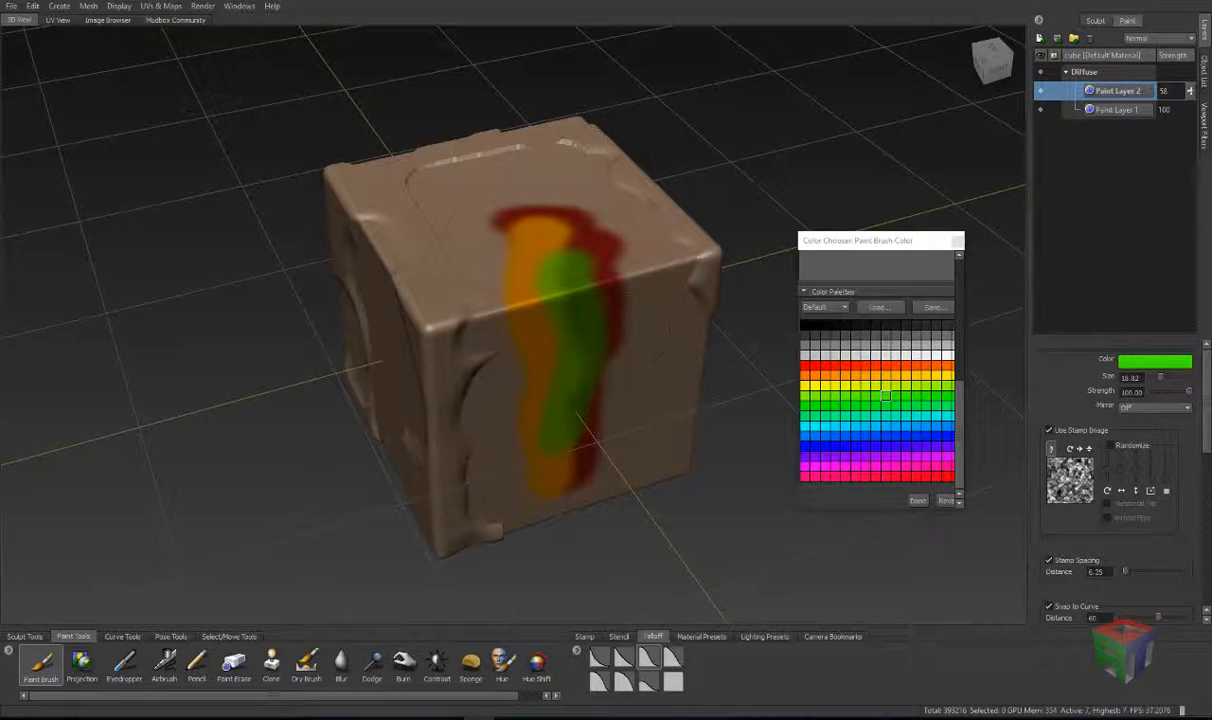
Step: Disable the Paint Brush's stamp image, and paint a short green stroke on the top face to test the Disable Pure Color Filter option
left_click(1049, 431)
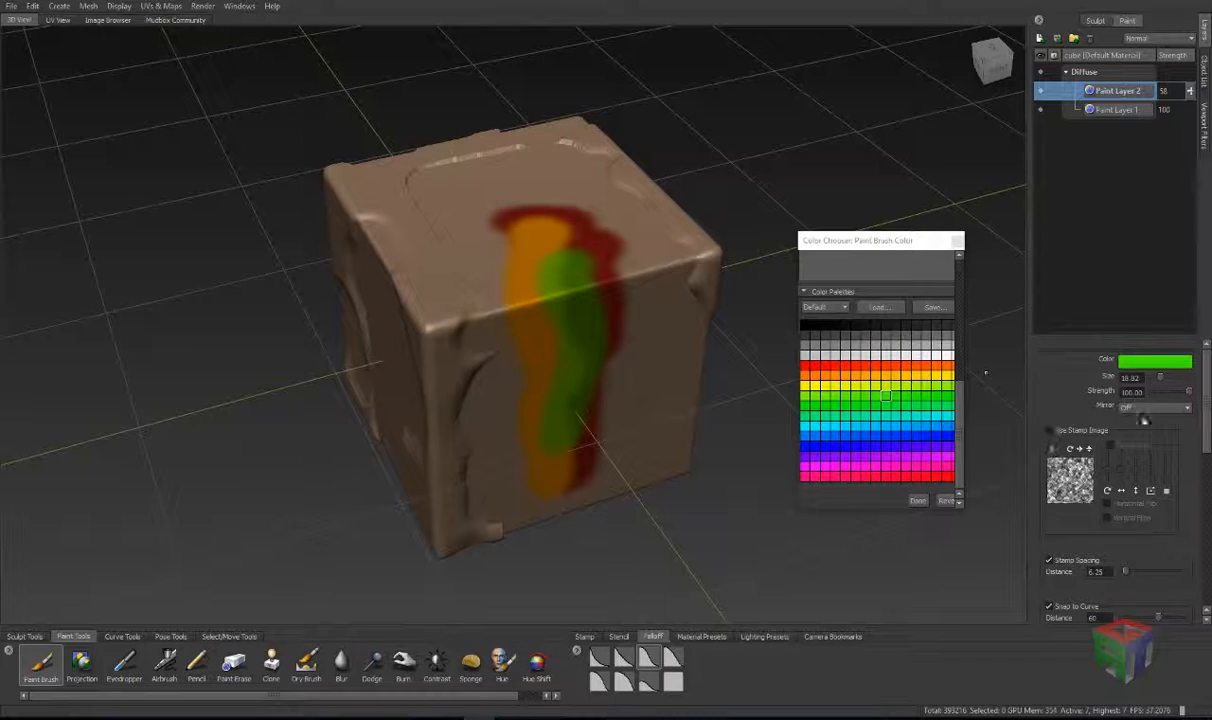
mouse_move(1207, 400)
left_mouse_down()
mouse_move(1208, 487)
mouse_move(1181, 568)
left_mouse_up()
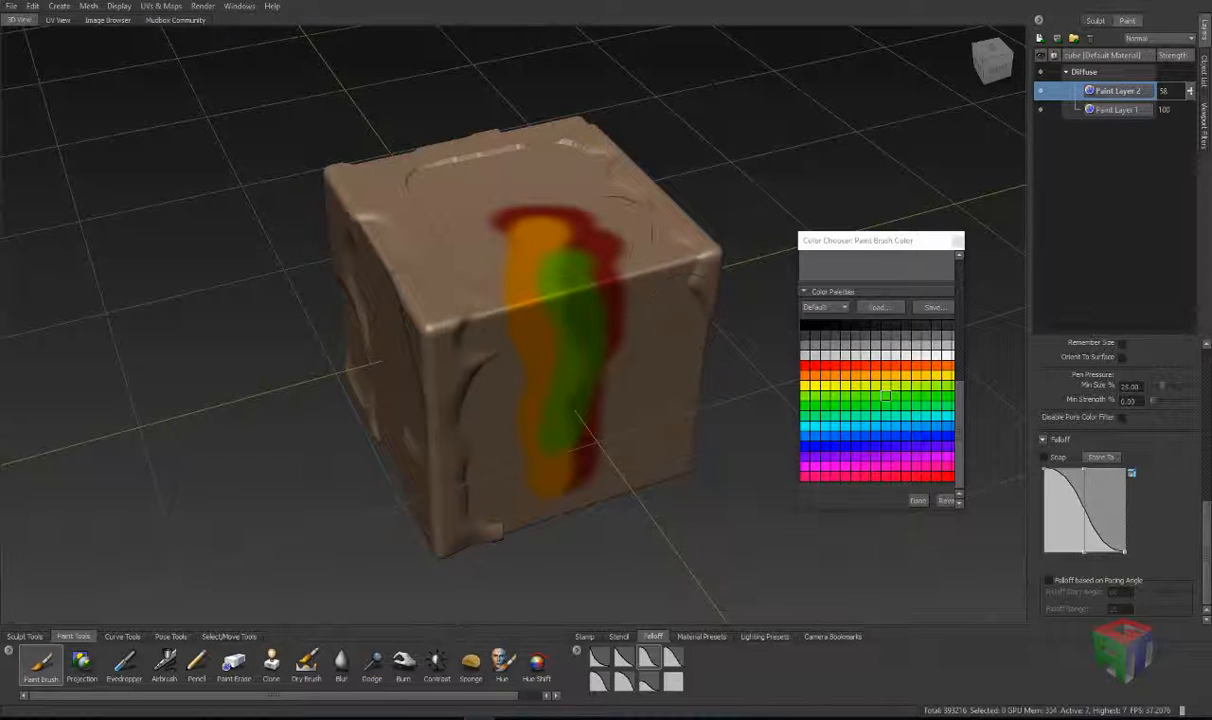
left_click_drag(592, 266, 620, 255)
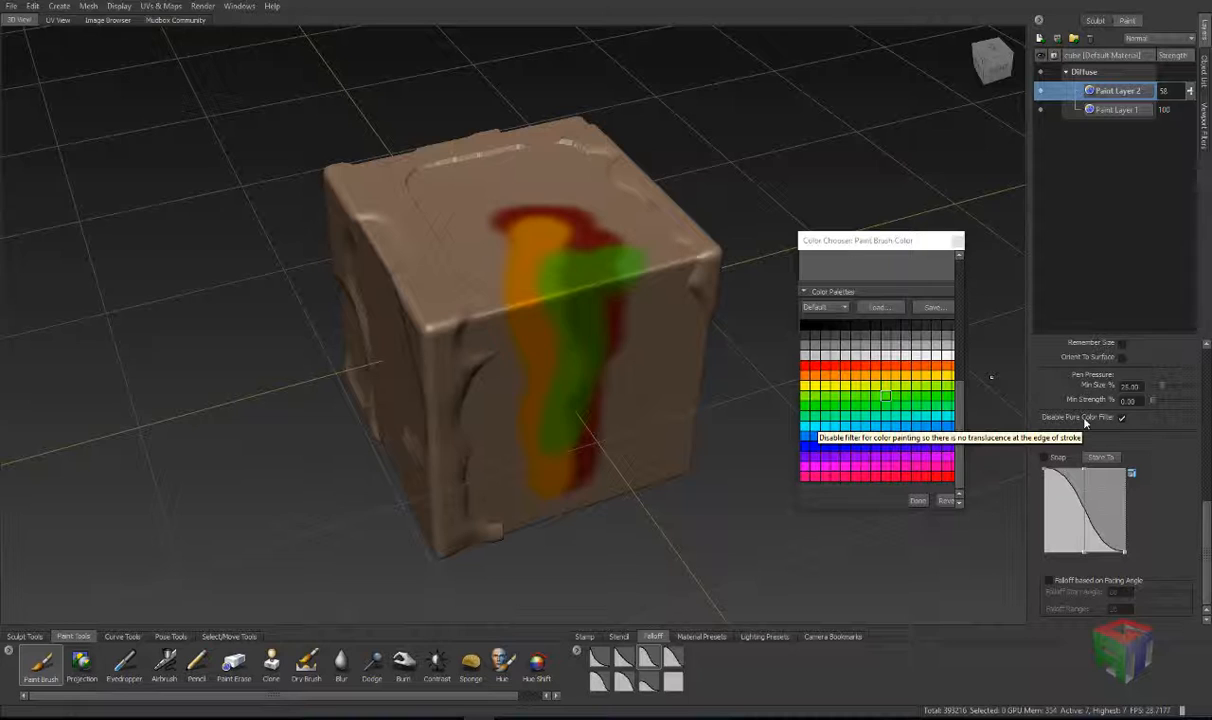
left_click(1085, 421)
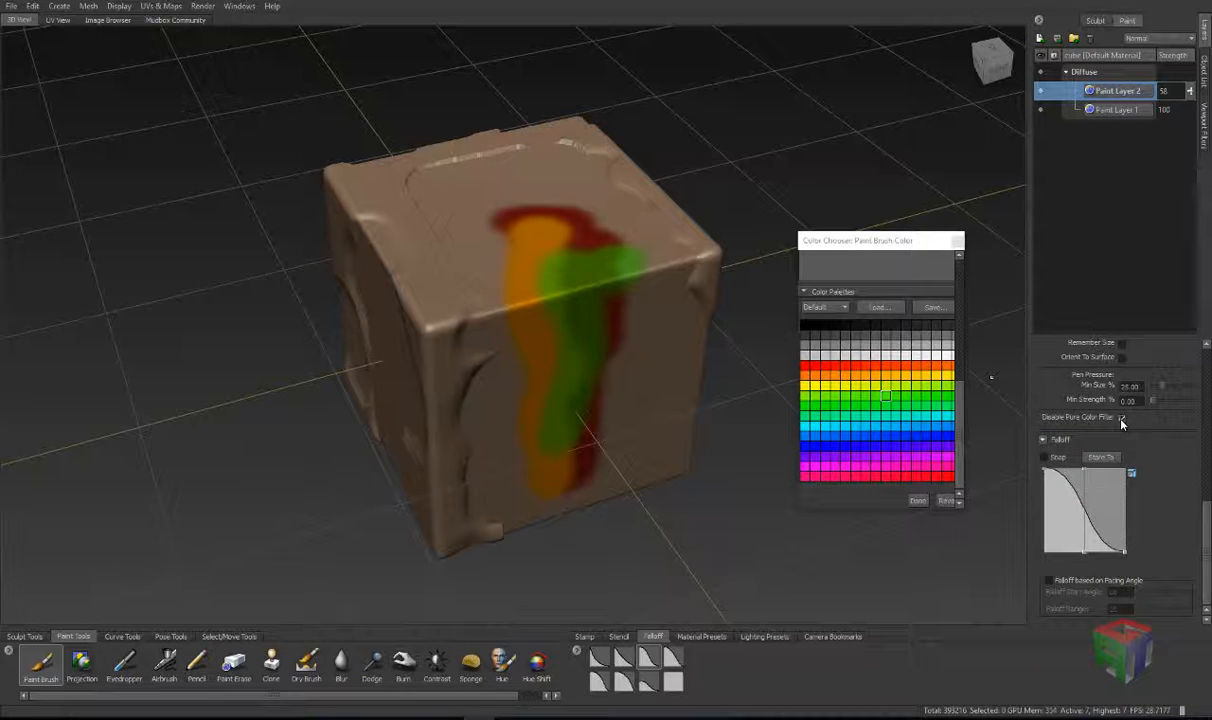
Step: Paint onto the cube's top face with the Projection tool through the white blob stencil
left_click(81, 663)
left_click(612, 636)
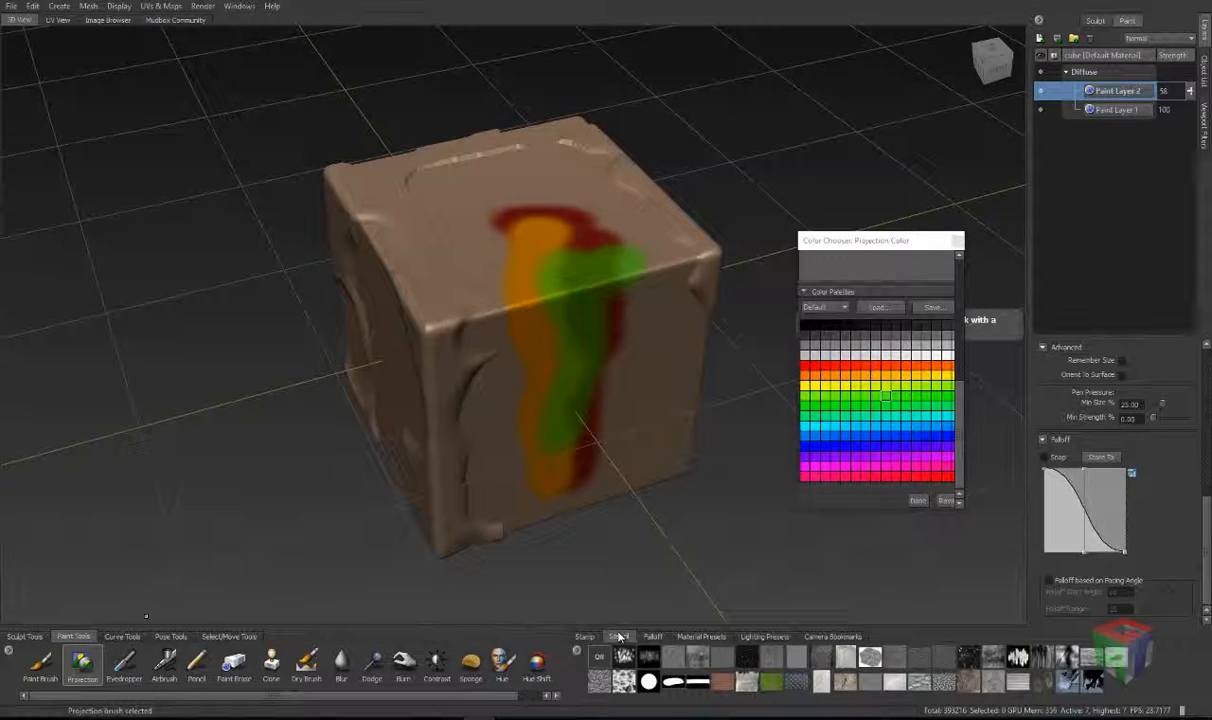
left_click(673, 683)
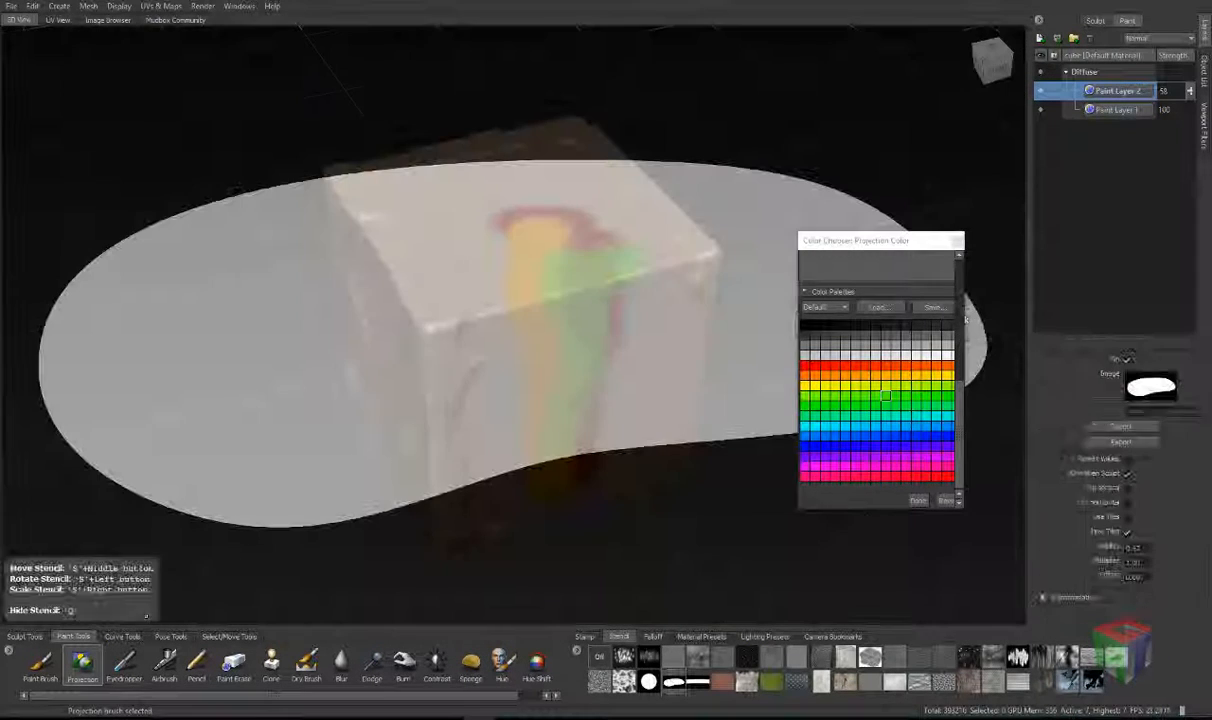
mouse_move(530, 180)
left_mouse_down()
mouse_move(436, 172)
mouse_move(610, 195)
mouse_move(590, 160)
mouse_move(460, 185)
mouse_move(510, 235)
left_mouse_up()
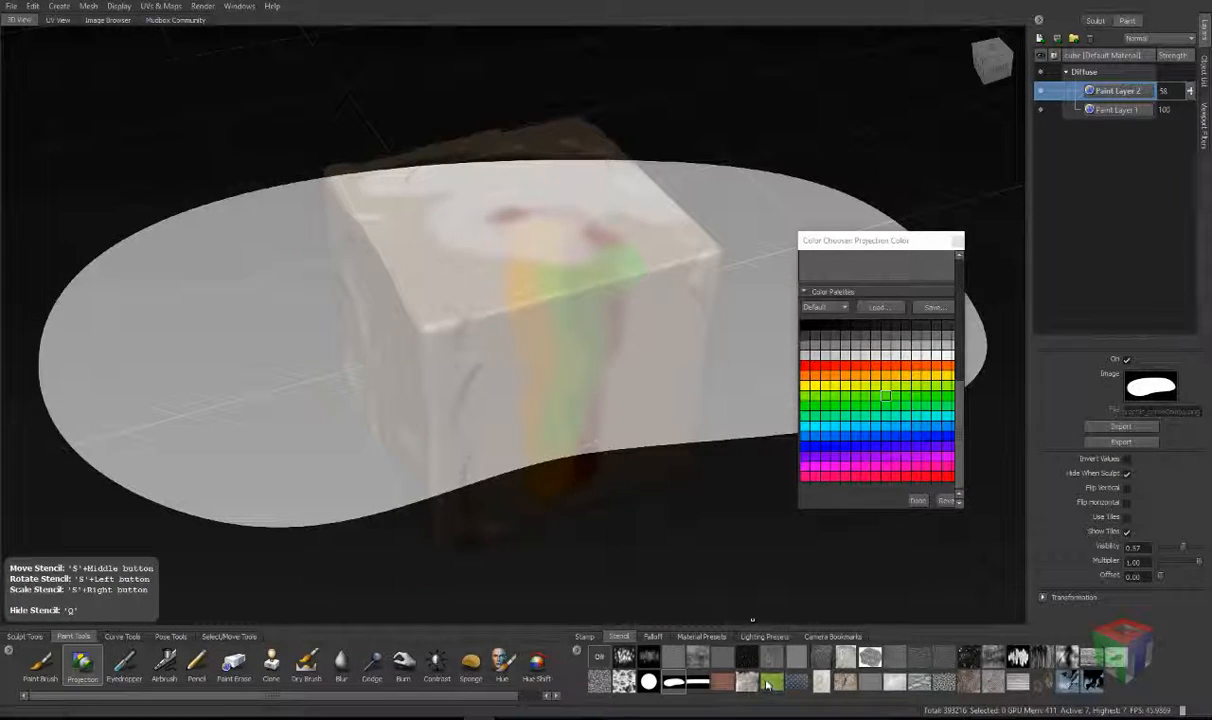
Step: Project the grass image stencil onto the cube and turn the stencil off
left_click(771, 683)
mouse_move(550, 340)
left_mouse_down()
mouse_move(462, 285)
mouse_move(465, 300)
left_mouse_up()
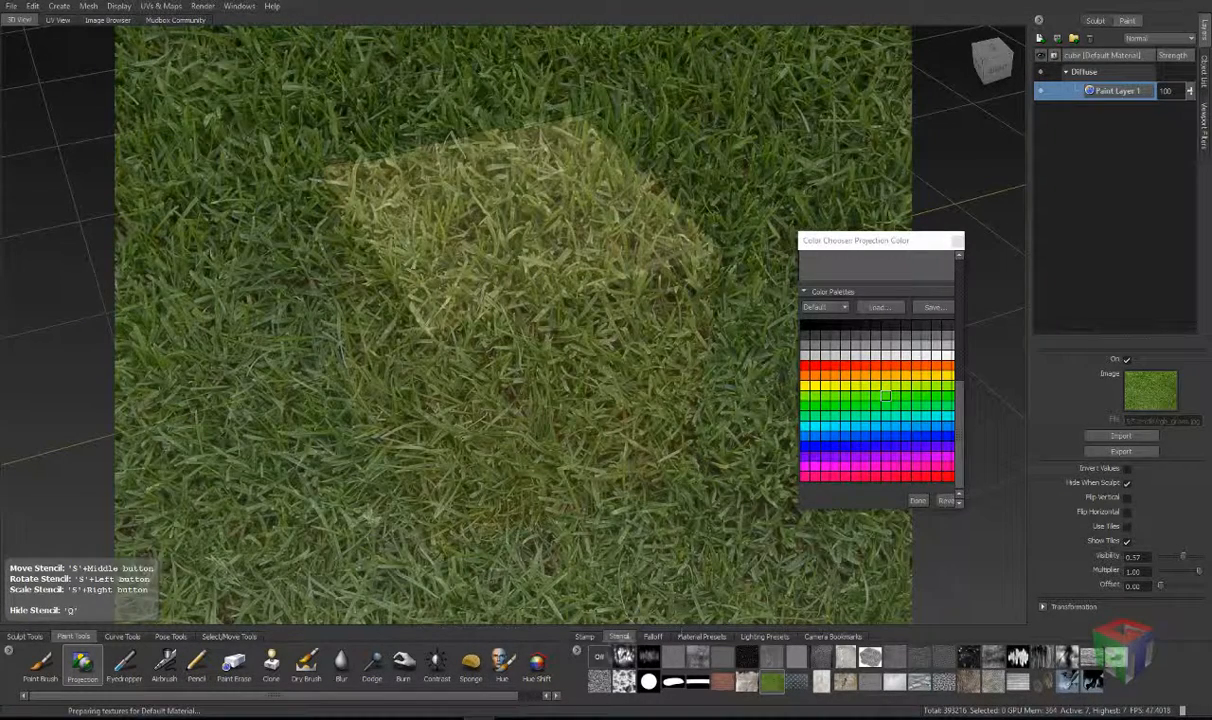
left_click(600, 656)
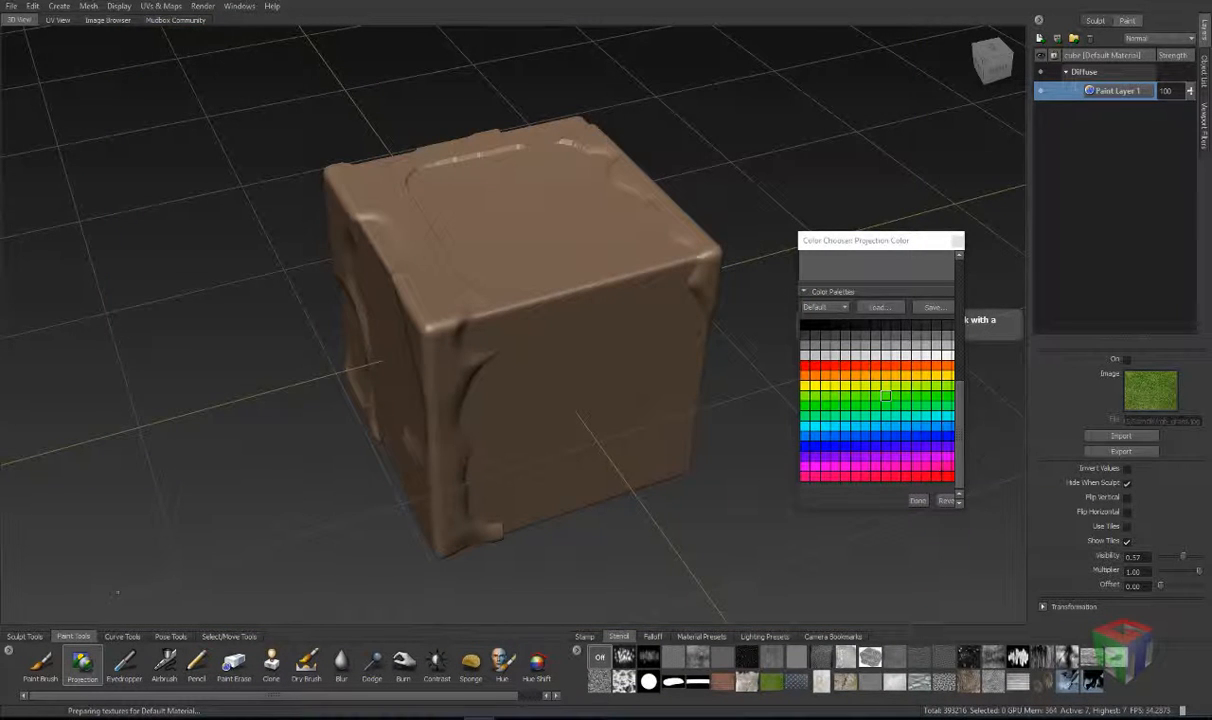
Step: Paint a yellow-green patch over the cube's upper front edge with the Paint Brush, and sample its color with the Eyedropper
left_click(127, 667)
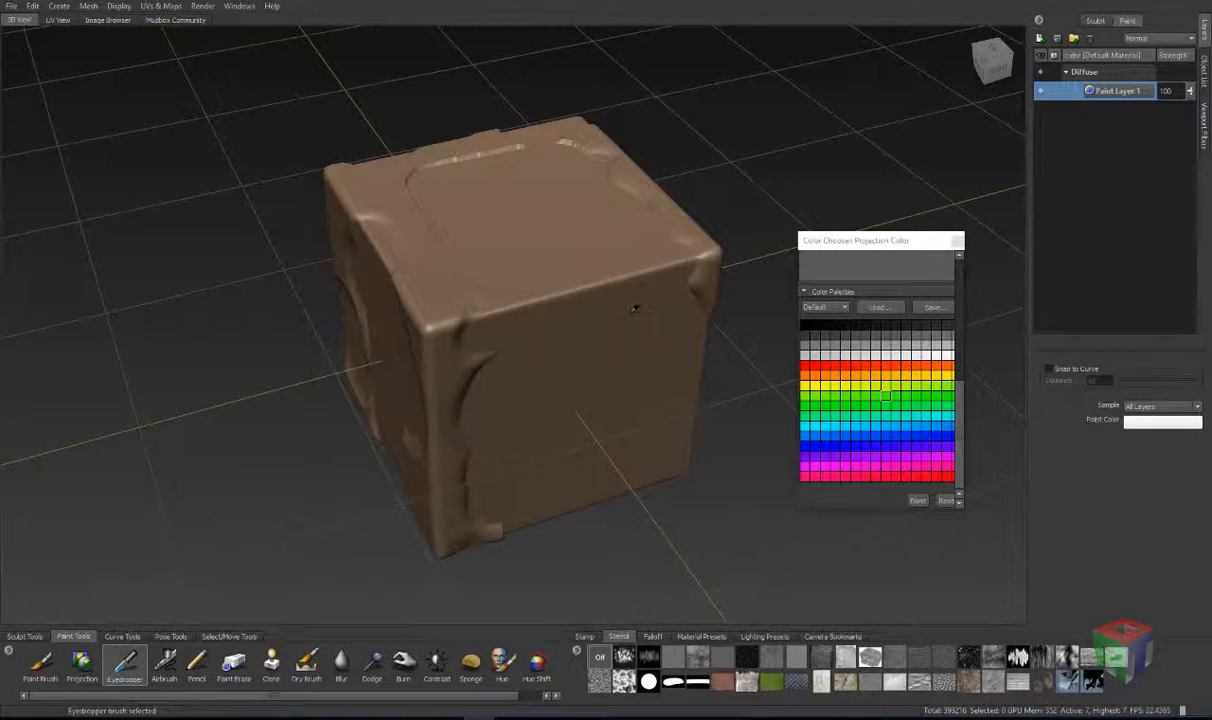
key("2")
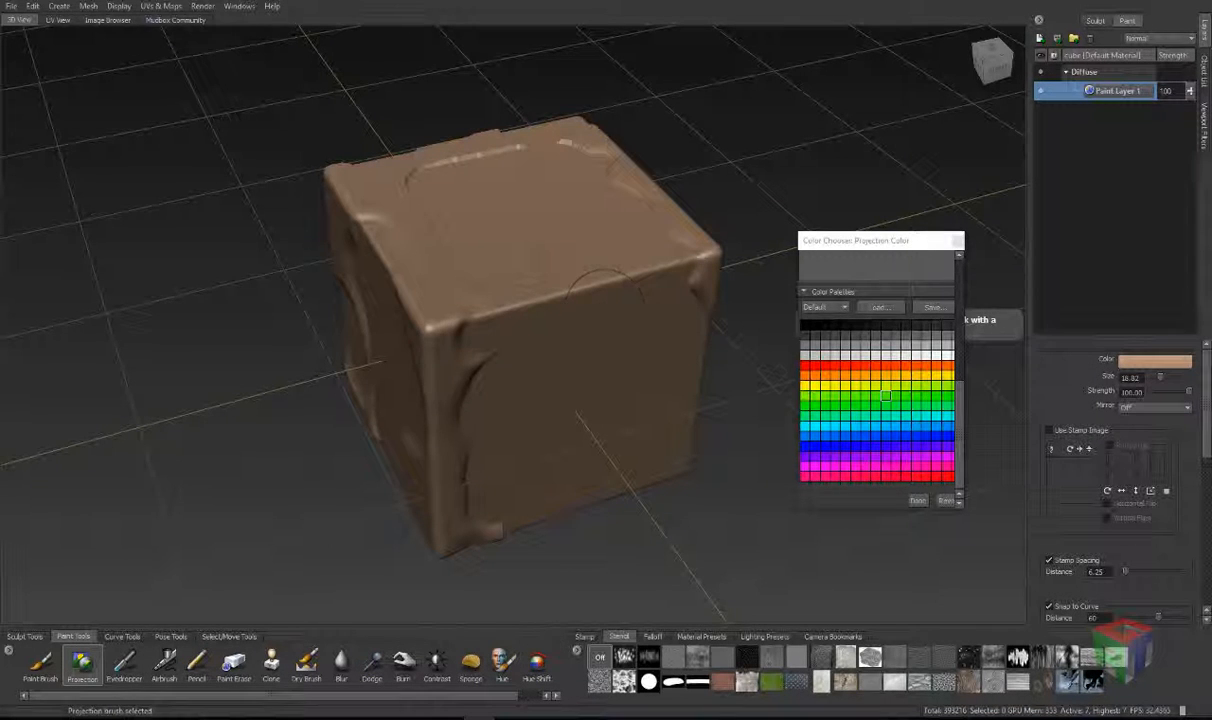
left_click(41, 664)
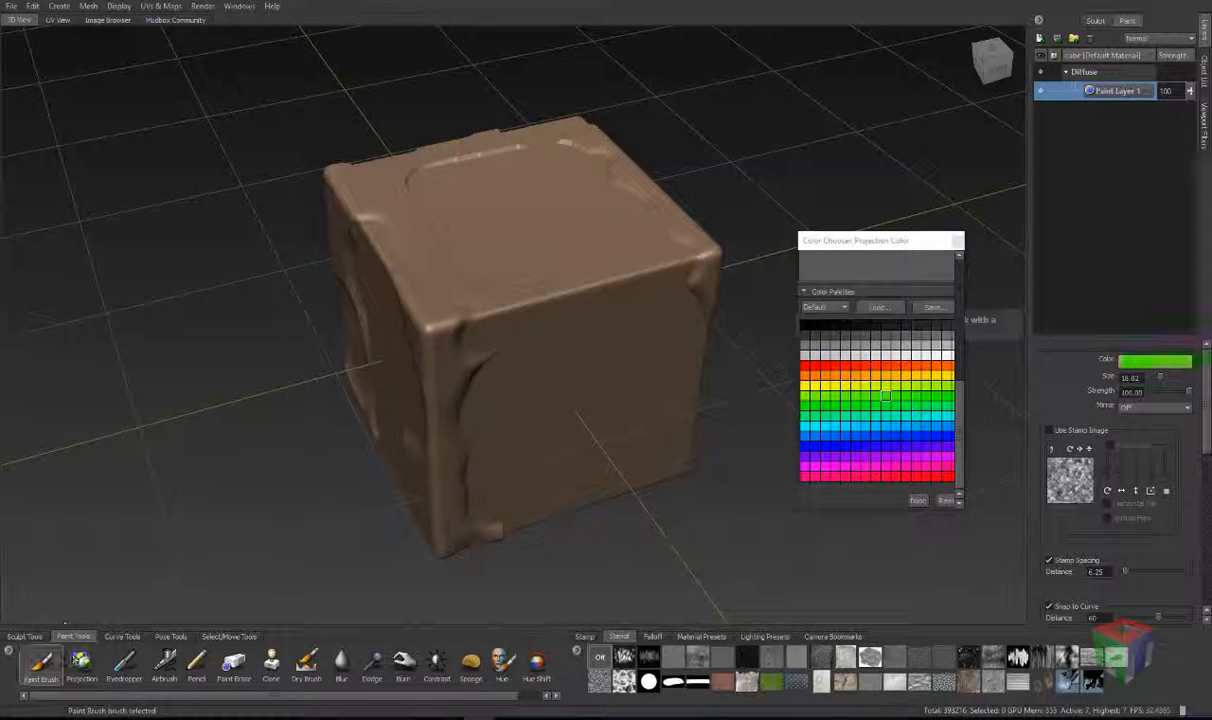
mouse_move(540, 280)
left_mouse_down()
mouse_move(560, 355)
mouse_move(520, 300)
left_mouse_up()
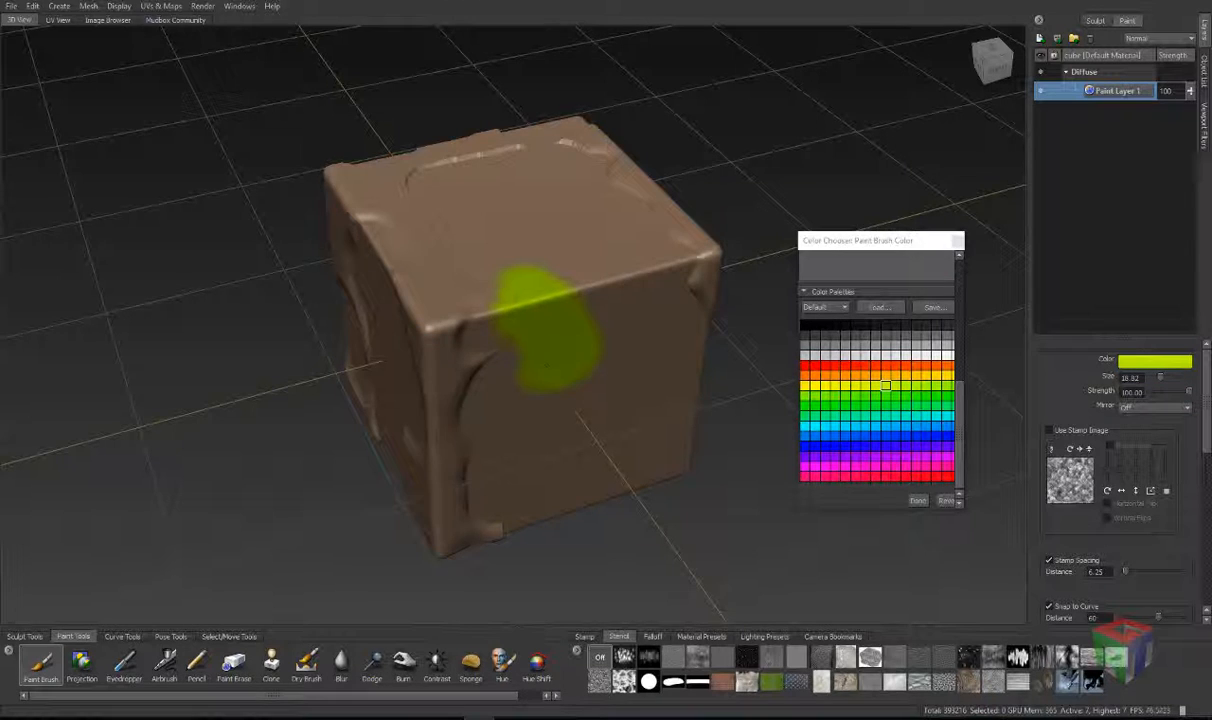
left_click(124, 662)
left_click(544, 326)
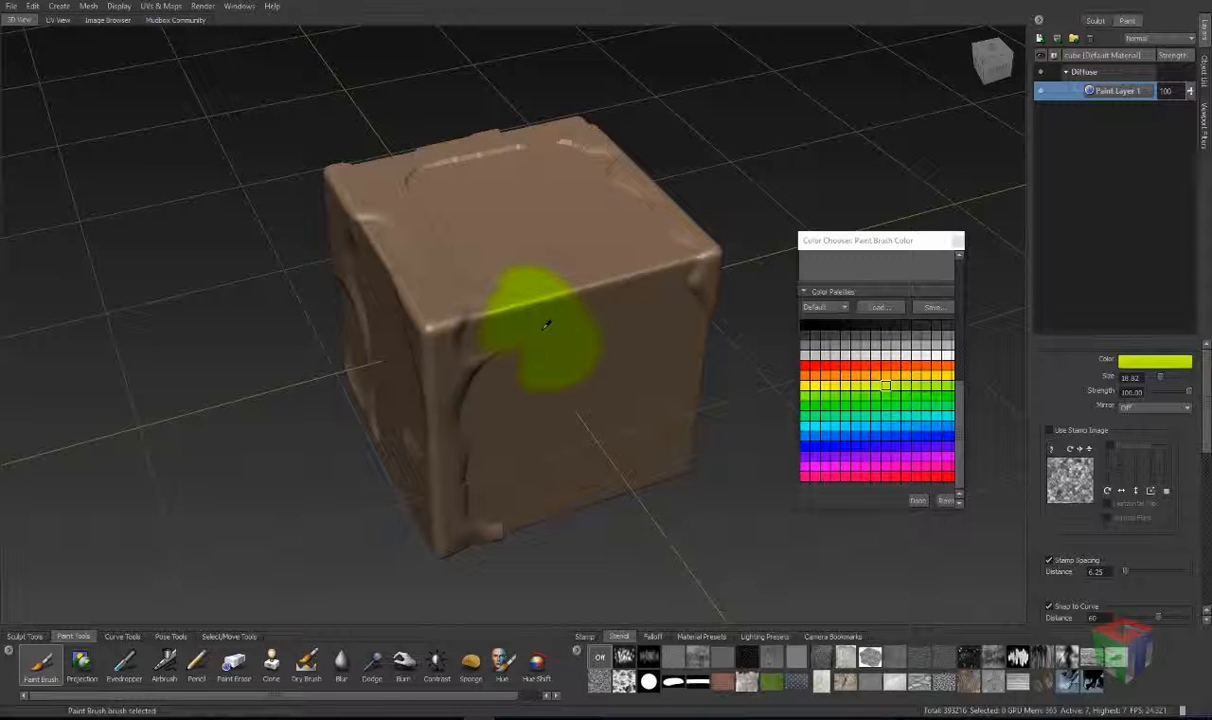
Step: Try the Airbrush, draw a thin black Pencil line over the top face, and remove all the paint with Paint Erase
left_click(164, 663)
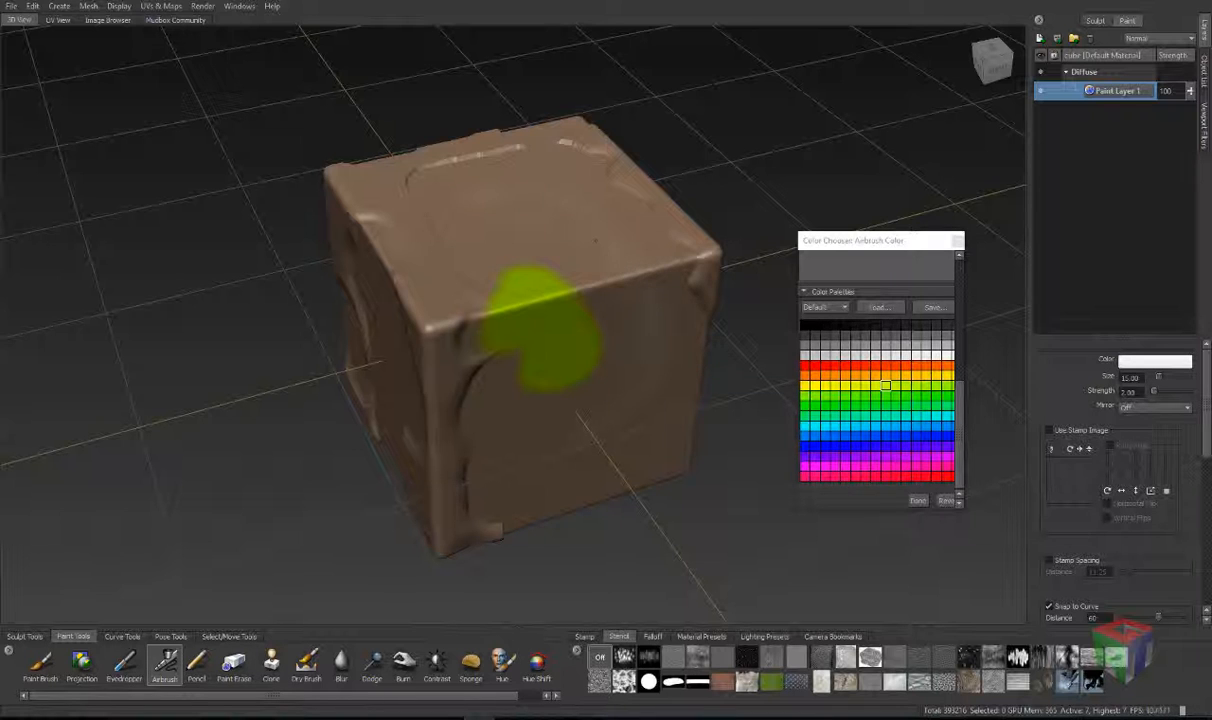
left_click(197, 665)
left_click_drag(557, 237, 607, 249)
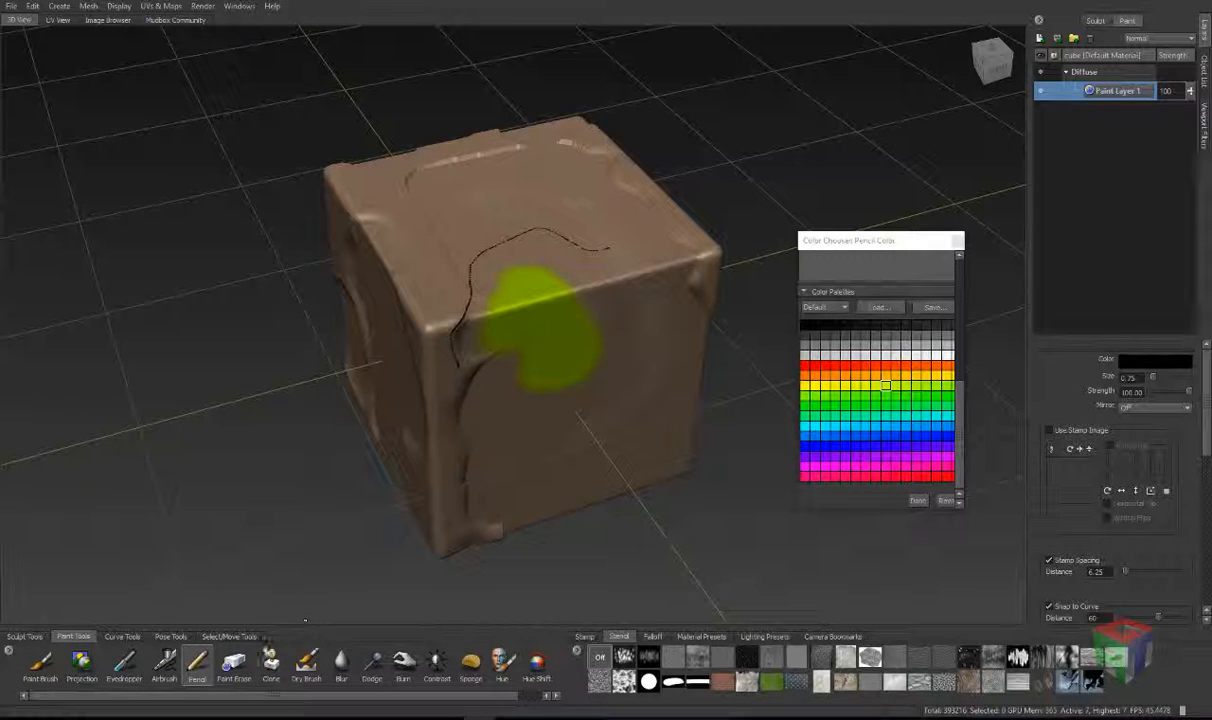
left_click(234, 665)
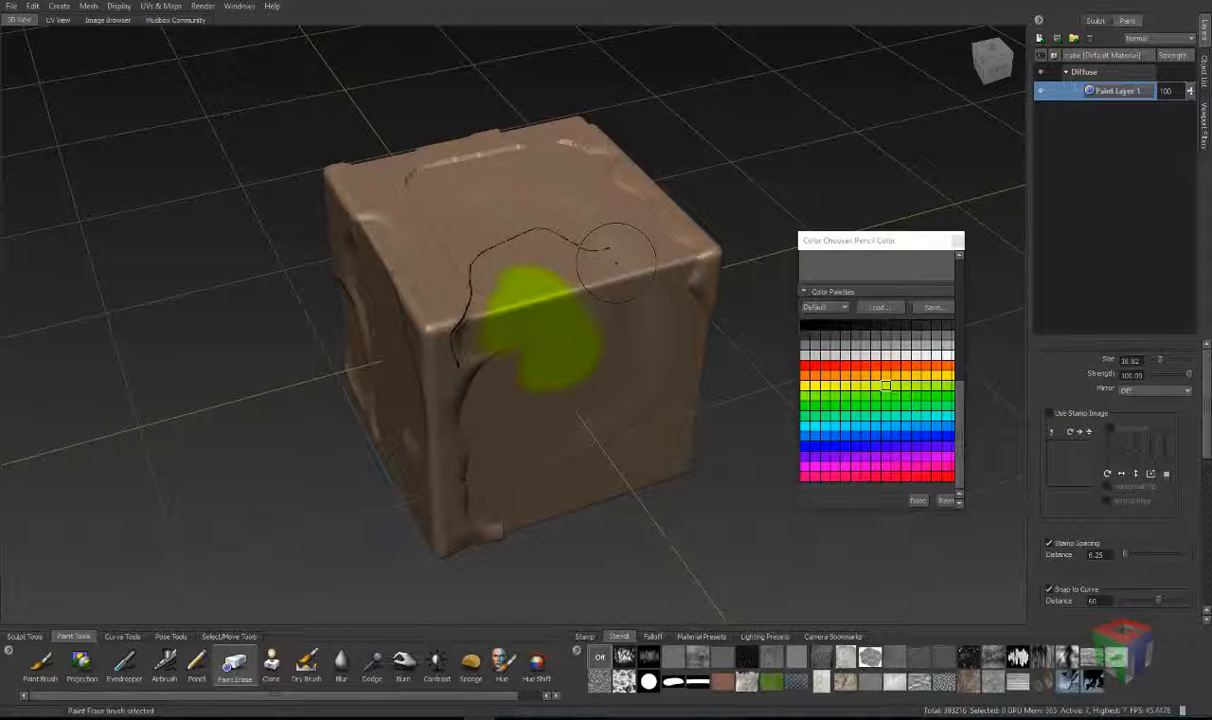
mouse_move(615, 260)
left_mouse_down()
mouse_move(585, 215)
mouse_move(470, 235)
mouse_move(490, 320)
mouse_move(485, 275)
mouse_move(478, 298)
mouse_move(562, 360)
left_mouse_up()
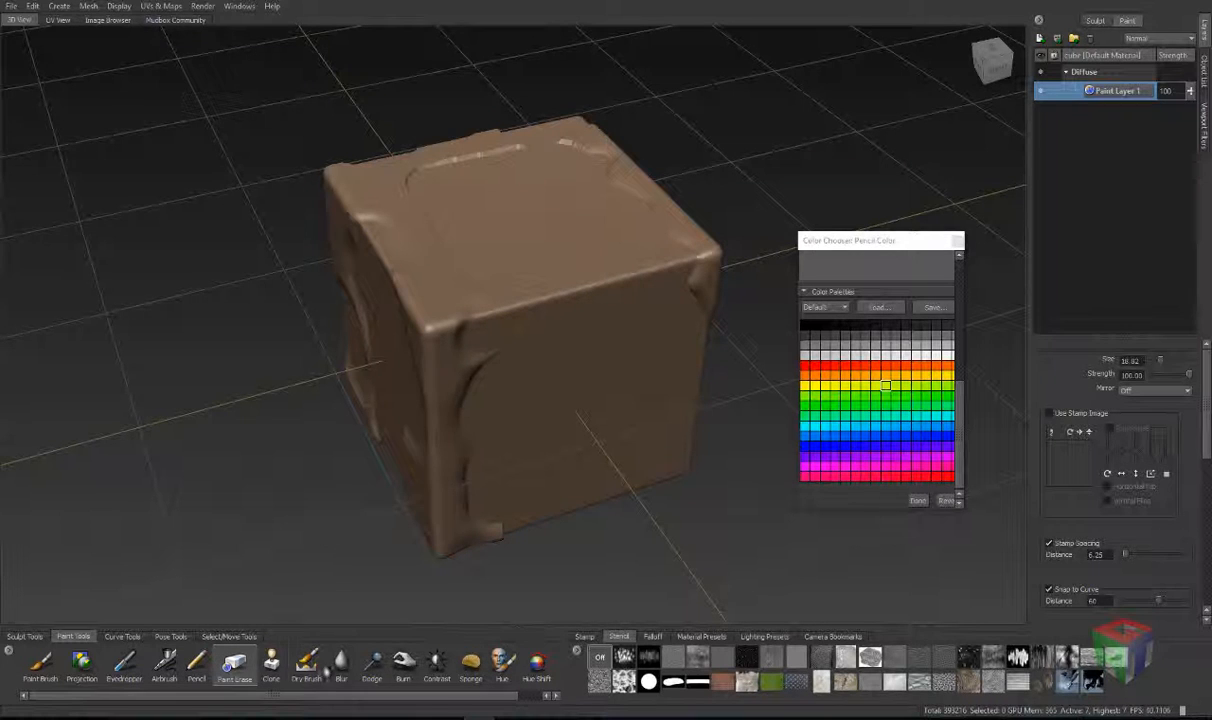
Step: Project the red brick image stencil over the cube's front face and its upper edge, and hide the stencil
left_click(270, 665)
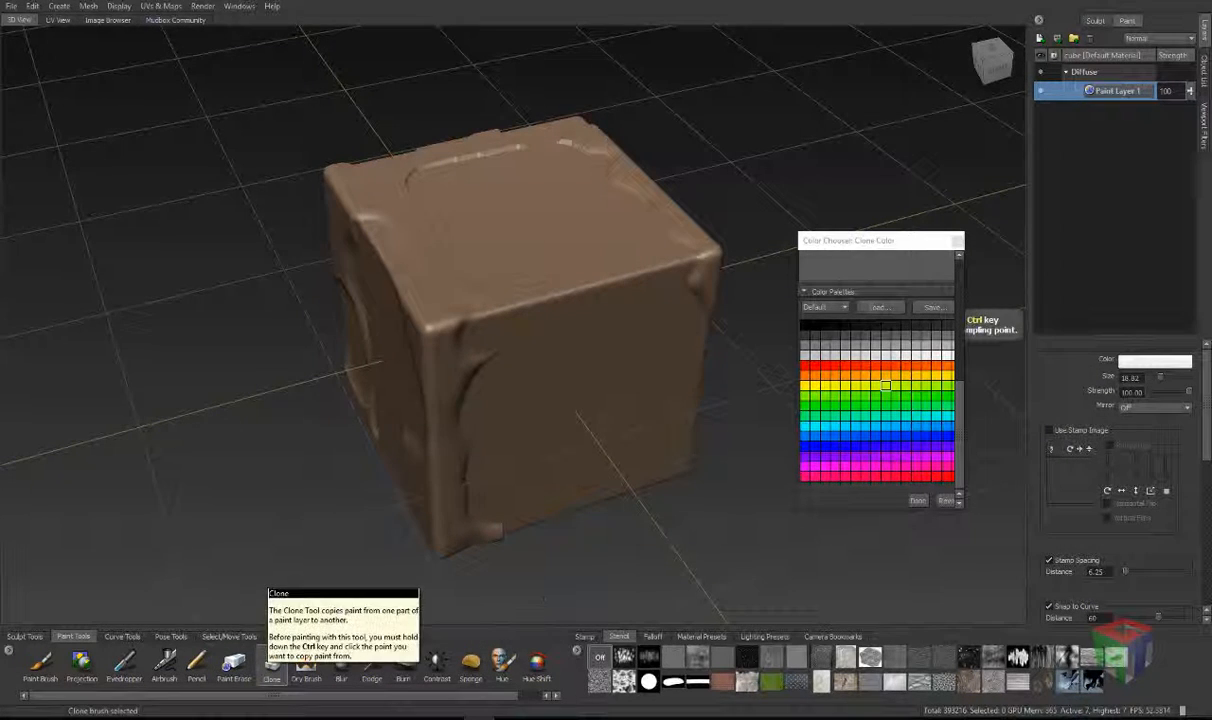
left_click(41, 664)
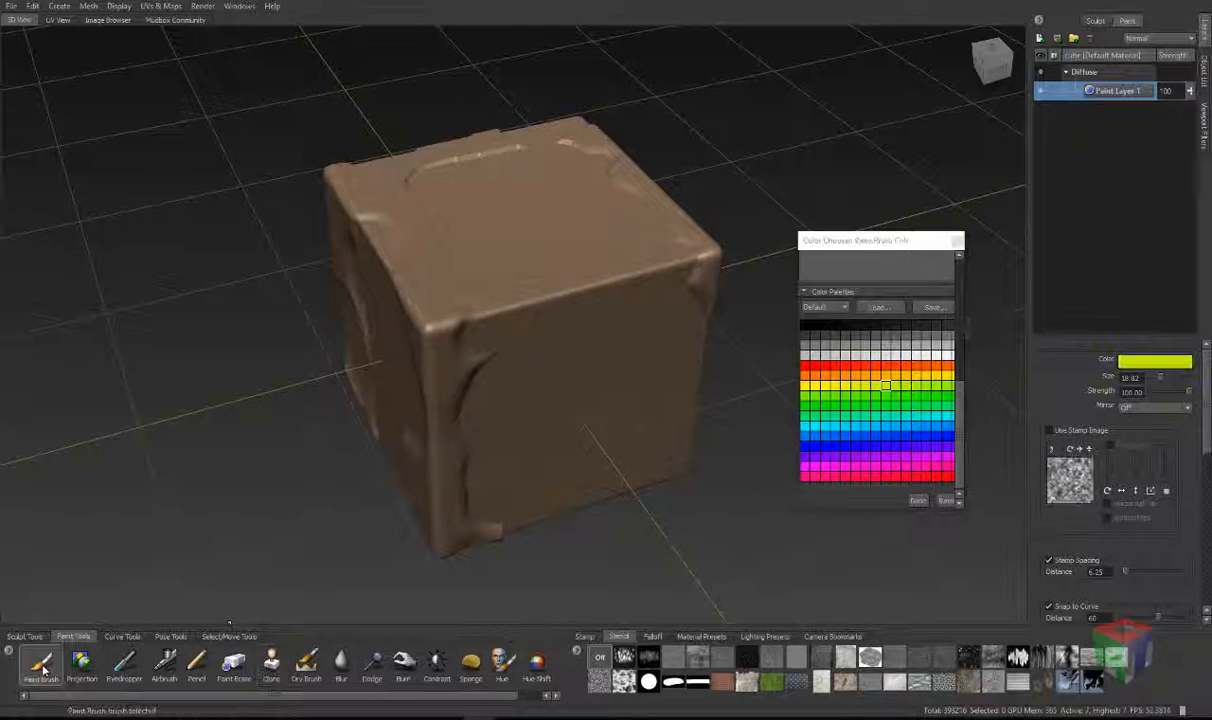
left_click(83, 662)
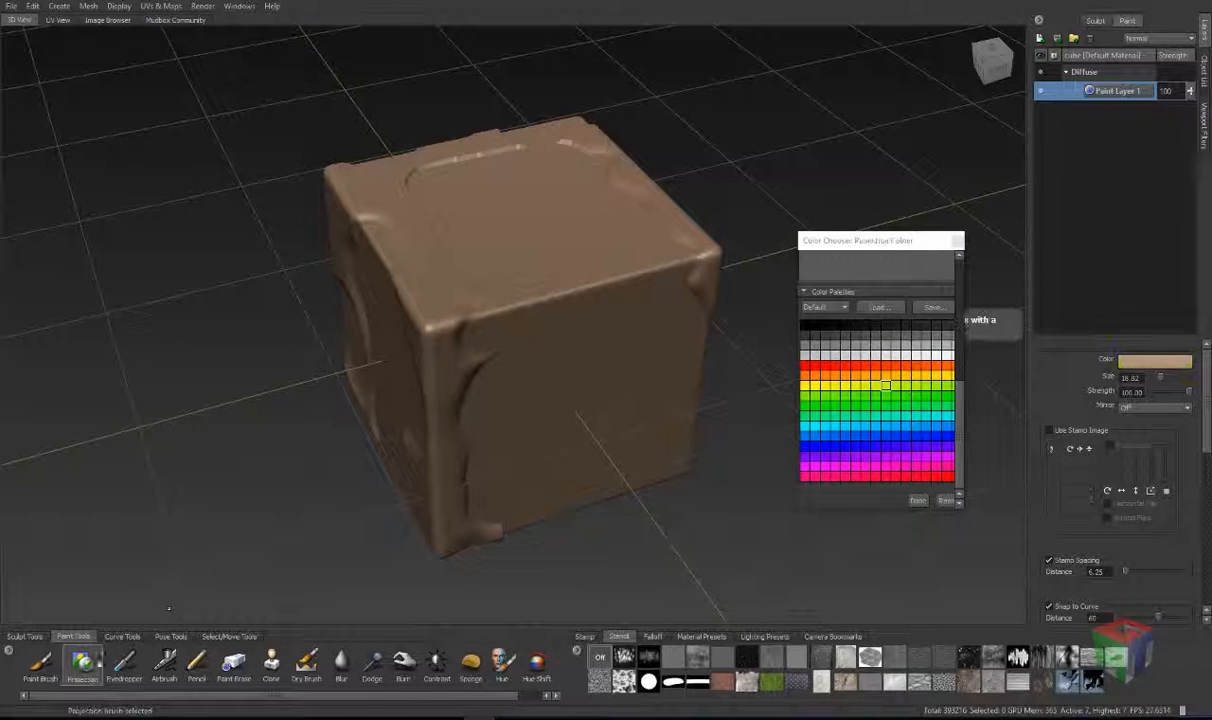
left_click(722, 681)
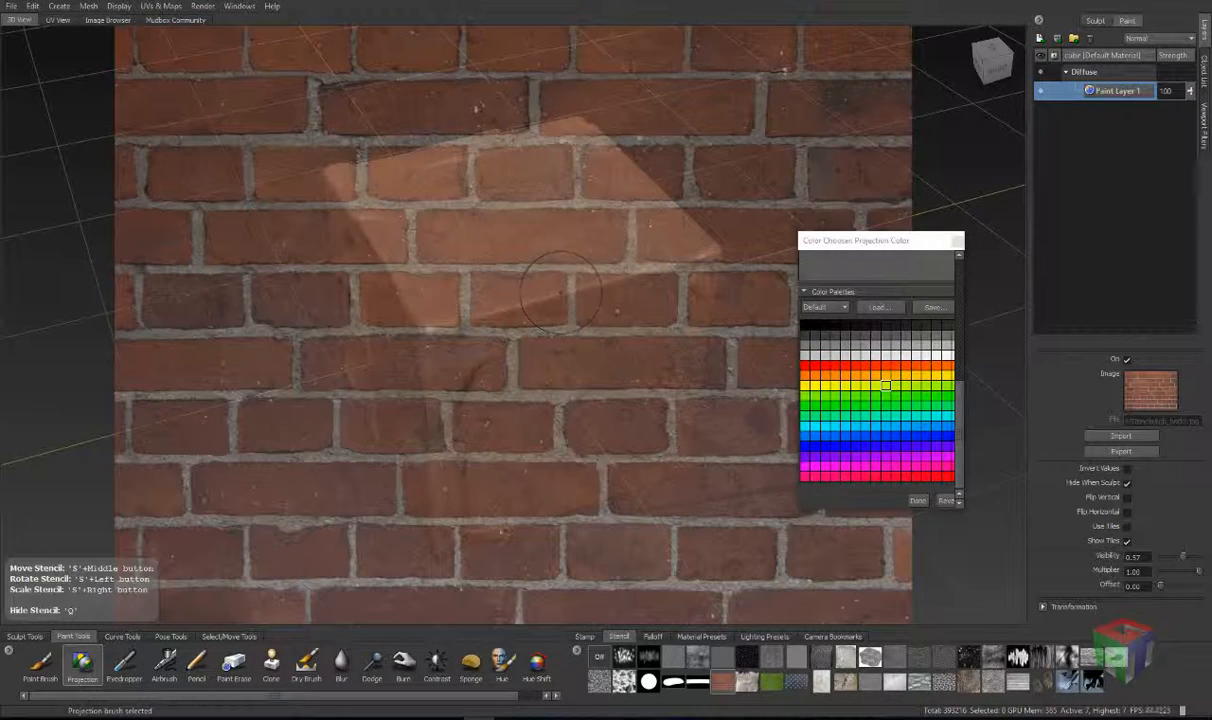
mouse_move(530, 340)
left_mouse_down()
mouse_move(615, 322)
mouse_move(490, 370)
mouse_move(520, 300)
mouse_move(650, 260)
mouse_move(660, 440)
mouse_move(595, 375)
mouse_move(515, 405)
mouse_move(490, 290)
mouse_move(420, 315)
mouse_move(505, 405)
mouse_move(470, 470)
mouse_move(515, 391)
mouse_move(565, 440)
mouse_move(500, 470)
mouse_move(605, 425)
mouse_move(650, 425)
left_mouse_up()
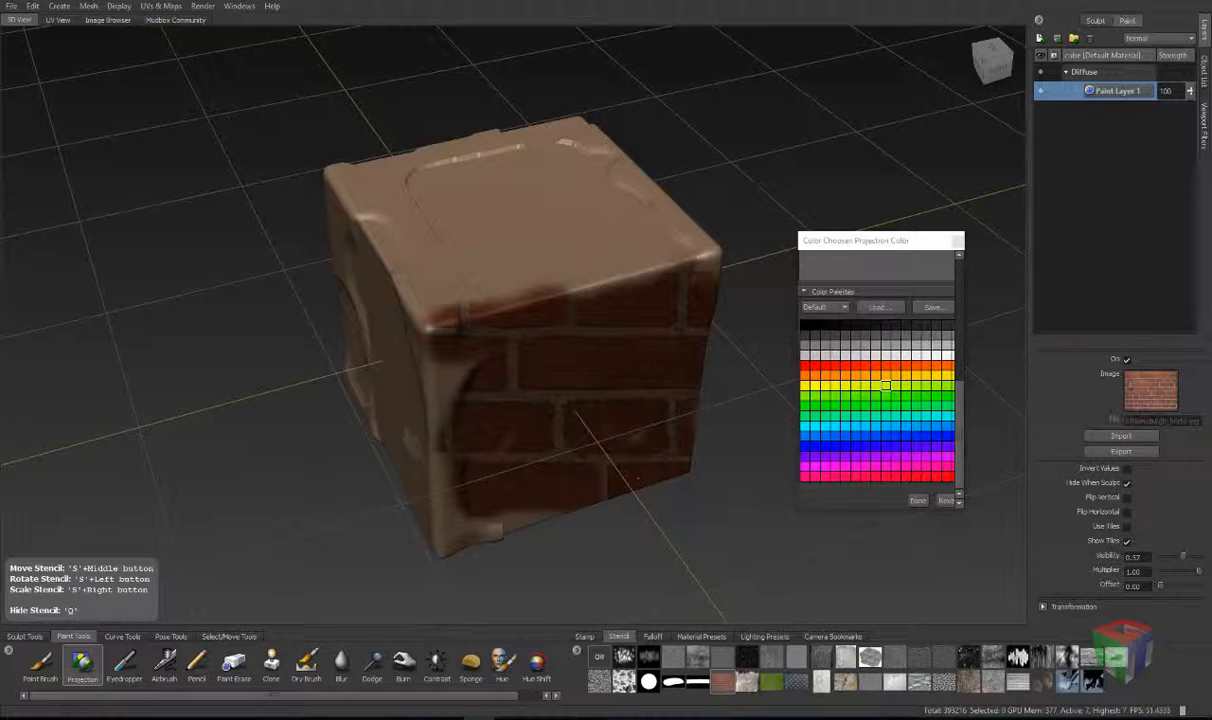
mouse_move(540, 500)
left_mouse_down()
mouse_move(420, 492)
mouse_move(402, 320)
mouse_move(418, 515)
mouse_move(452, 540)
left_mouse_up()
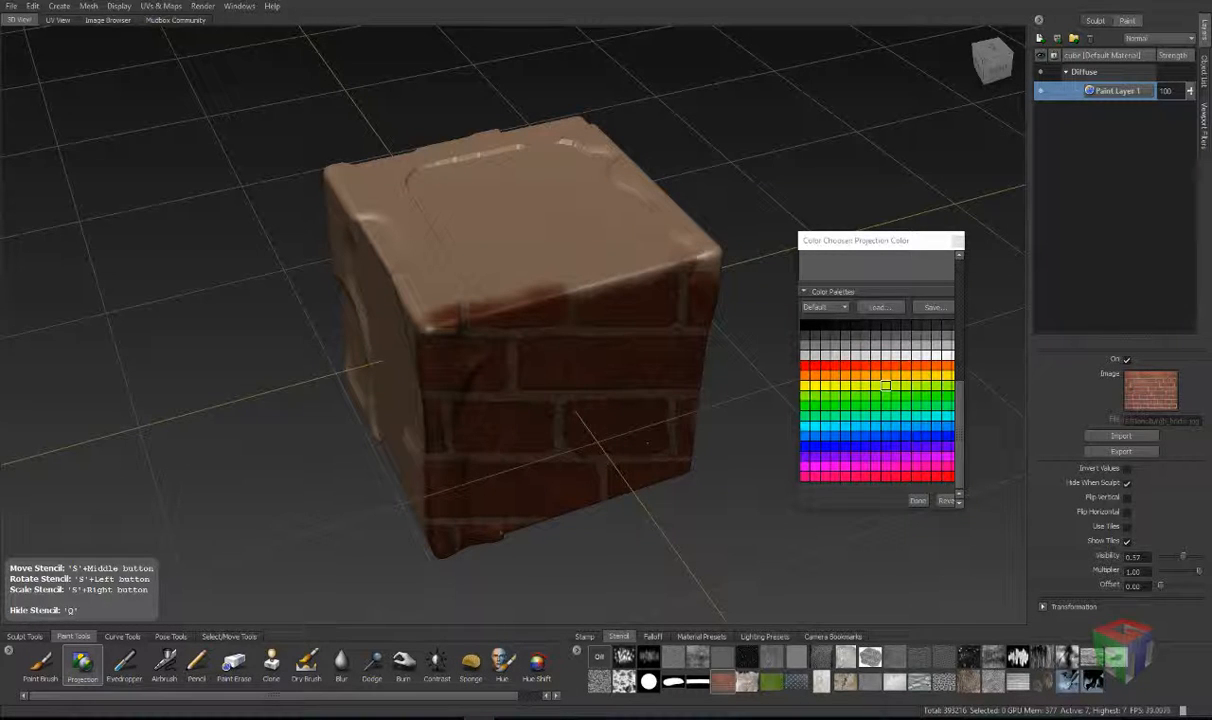
mouse_move(590, 265)
left_mouse_down()
mouse_move(660, 240)
mouse_move(480, 283)
left_mouse_up()
key("q")
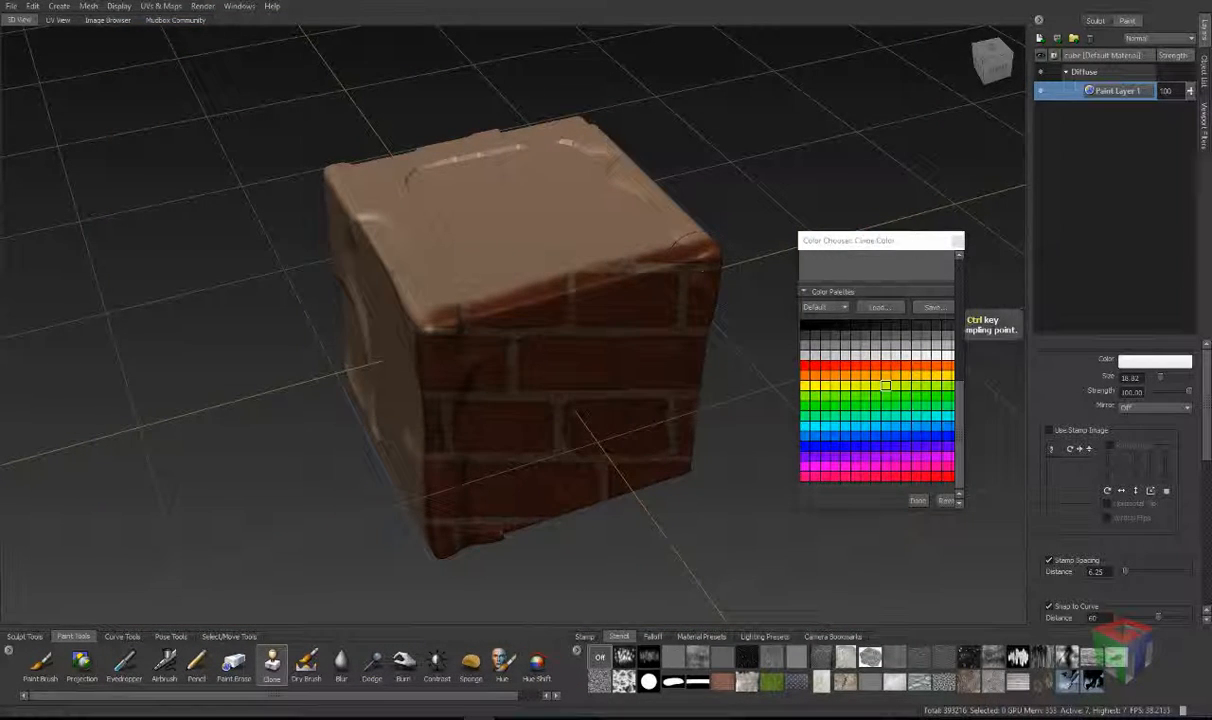
Step: Close the color chooser, and use the Clone tool to copy bricks sampled from the front face onto the top face
left_click_drag(848, 240, 777, 289)
left_click(846, 550)
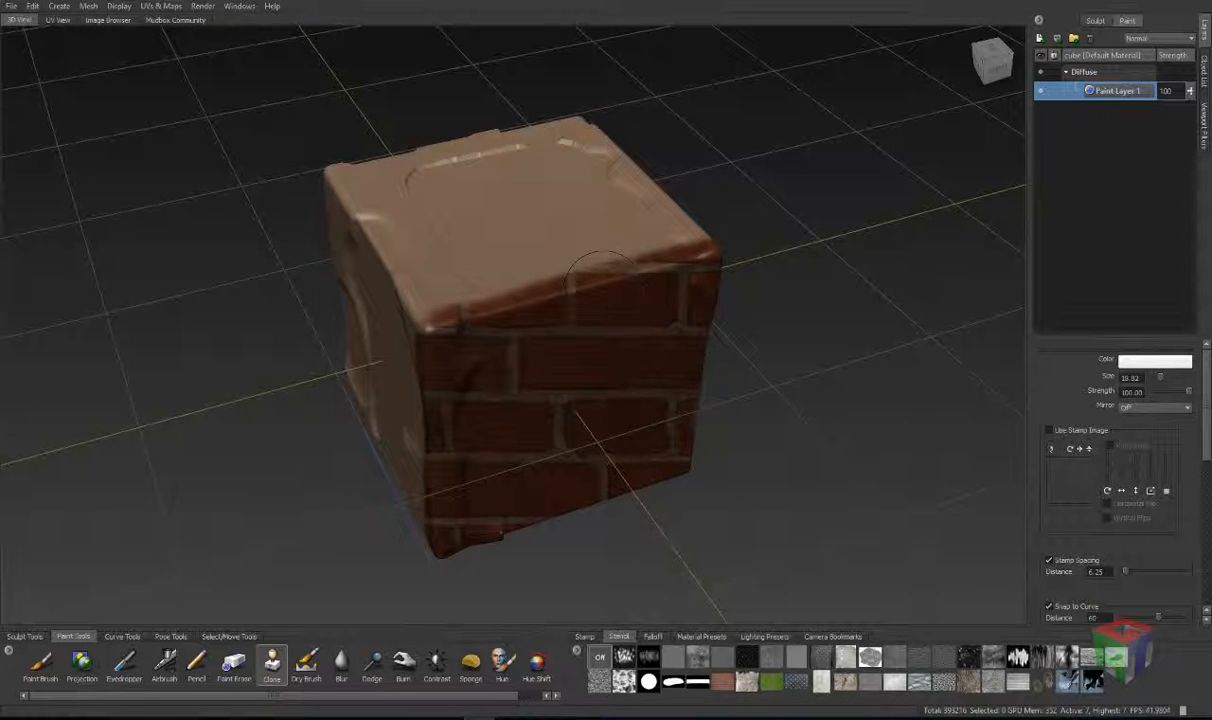
left_click(274, 670)
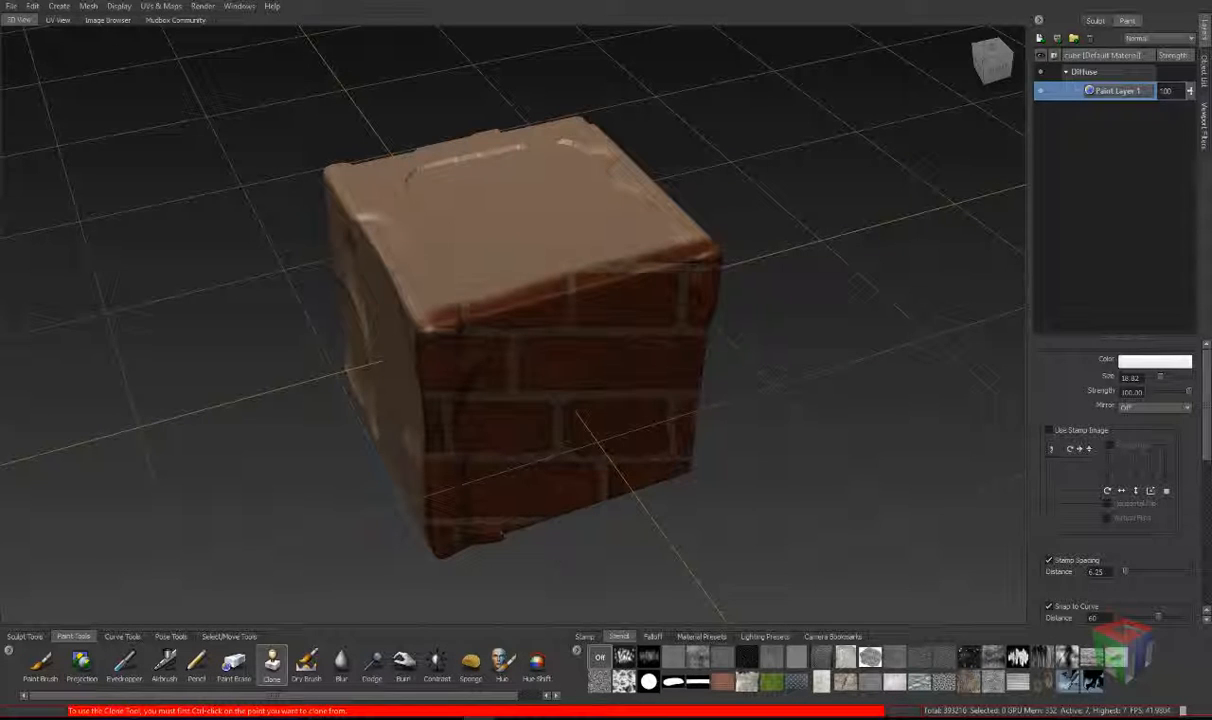
left_click(637, 389, "ctrl")
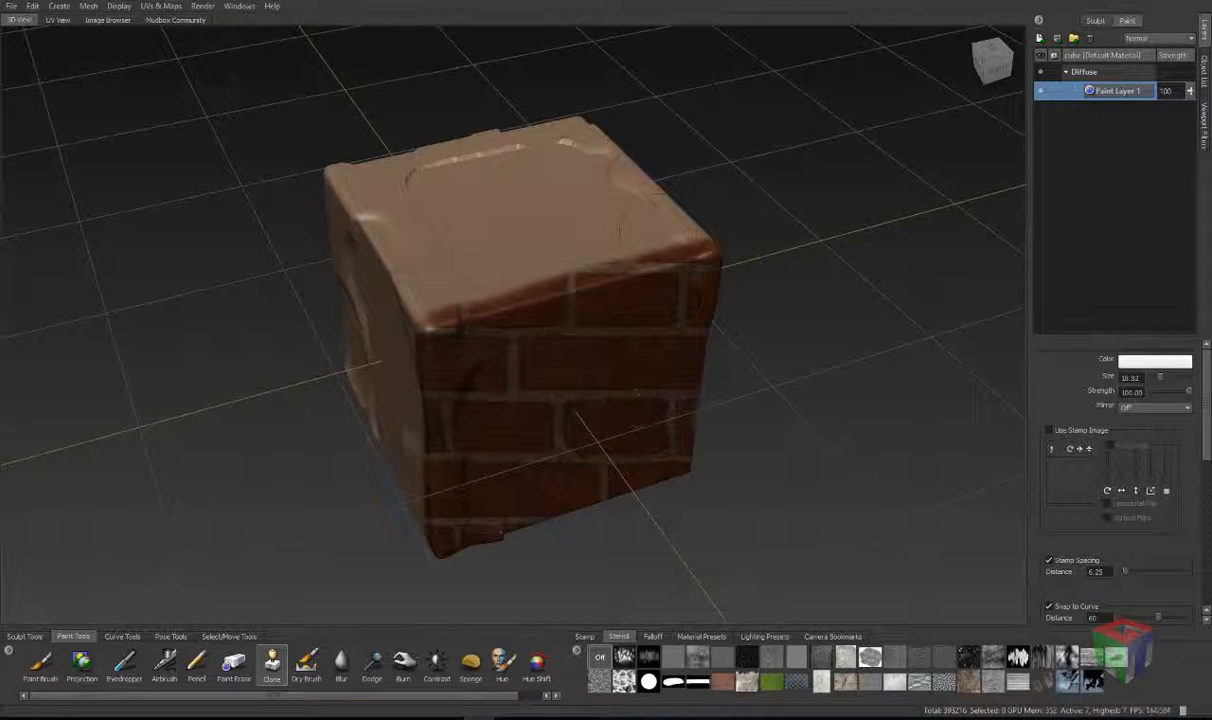
mouse_move(618, 228)
left_mouse_down()
mouse_move(568, 218)
mouse_move(430, 255)
mouse_move(583, 235)
mouse_move(515, 220)
mouse_move(428, 245)
mouse_move(420, 222)
mouse_move(425, 210)
mouse_move(505, 212)
mouse_move(610, 190)
mouse_move(645, 215)
mouse_move(555, 248)
mouse_move(658, 218)
mouse_move(617, 180)
mouse_move(565, 168)
mouse_move(470, 195)
mouse_move(450, 270)
mouse_move(430, 285)
mouse_move(600, 255)
left_mouse_up()
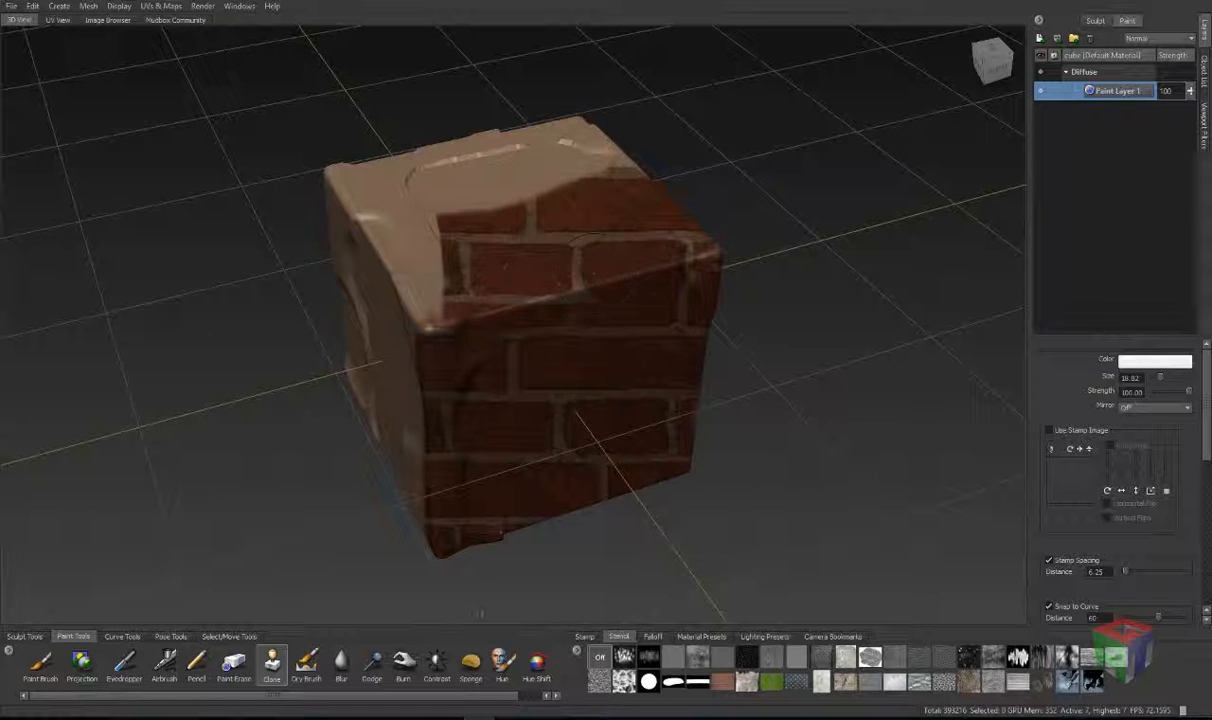
Step: Try white Dry Brush strokes over the plain side face's raised areas, undo them, and dry-brush white into its recesses instead
left_click(306, 664)
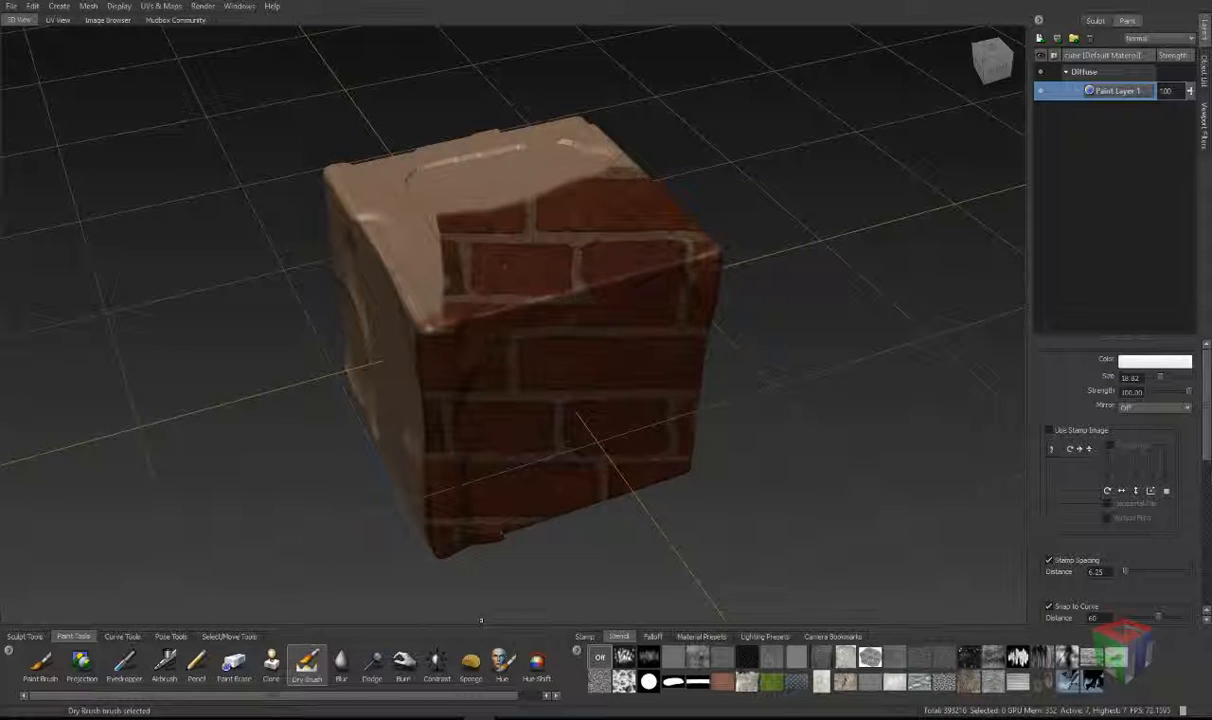
left_click_drag(505, 266, 760, 200, "alt")
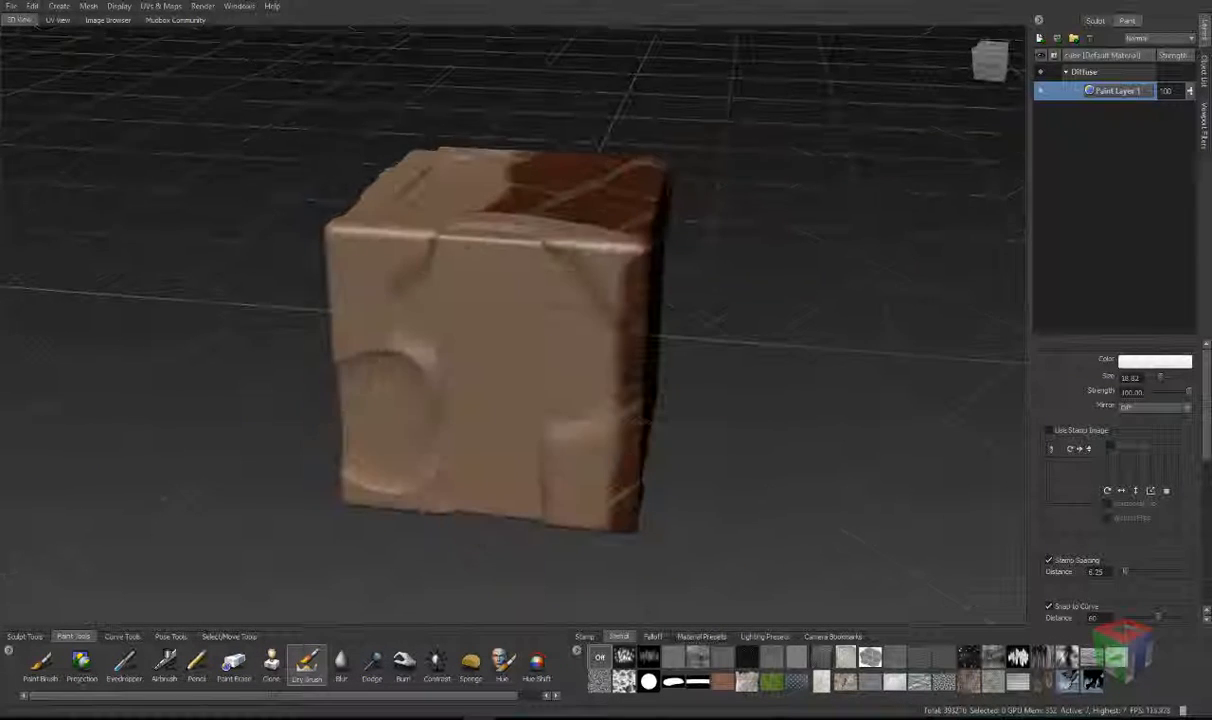
mouse_move(356, 242)
left_mouse_down()
mouse_move(435, 248)
mouse_move(375, 285)
mouse_move(370, 330)
mouse_move(405, 370)
mouse_move(410, 412)
mouse_move(330, 340)
mouse_move(345, 465)
mouse_move(430, 485)
mouse_move(335, 435)
mouse_move(360, 385)
mouse_move(420, 358)
left_mouse_up()
mouse_move(431, 445)
left_mouse_down()
mouse_move(335, 415)
mouse_move(318, 250)
mouse_move(385, 218)
mouse_move(356, 344)
left_mouse_up()
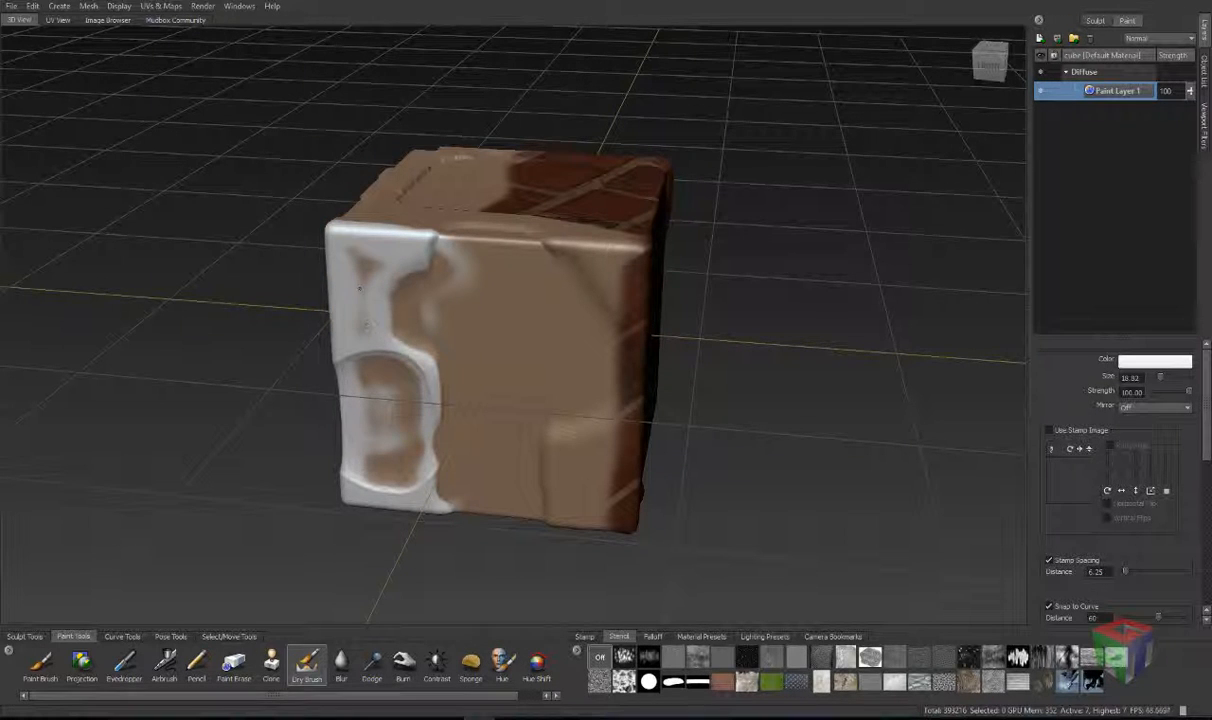
mouse_move(410, 232)
left_mouse_down()
mouse_move(550, 232)
mouse_move(610, 255)
mouse_move(522, 285)
mouse_move(534, 293)
left_mouse_up()
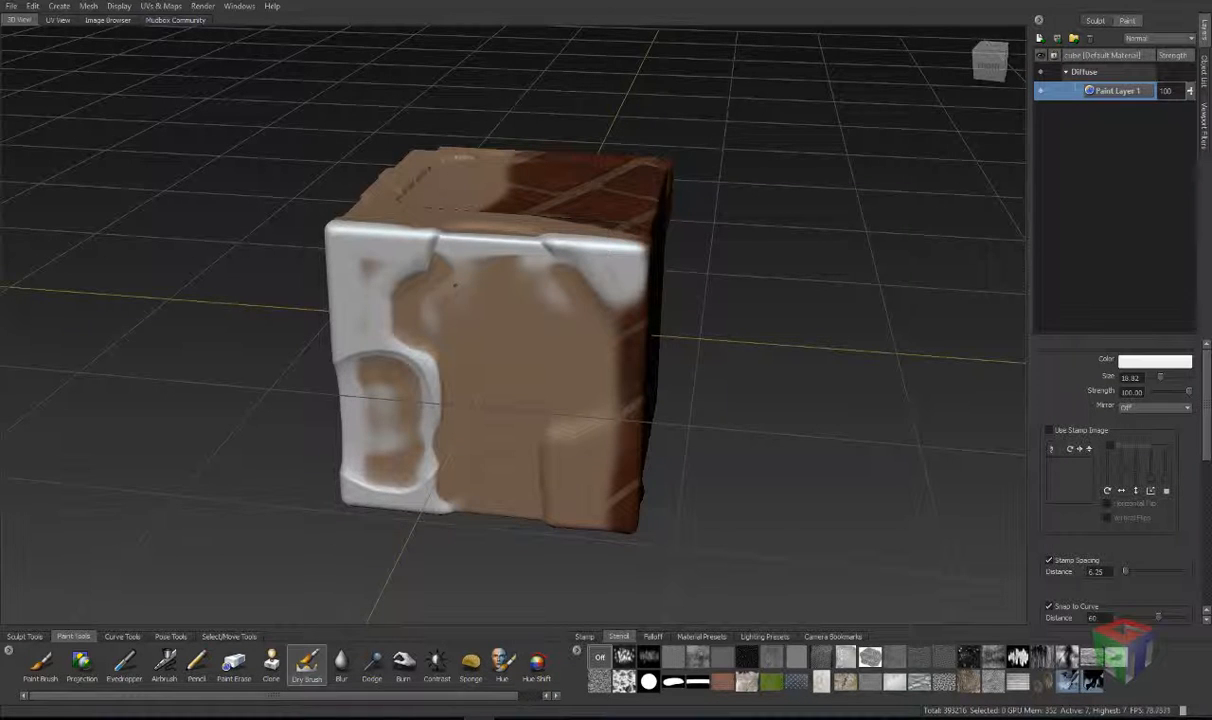
key("ctrl+z")
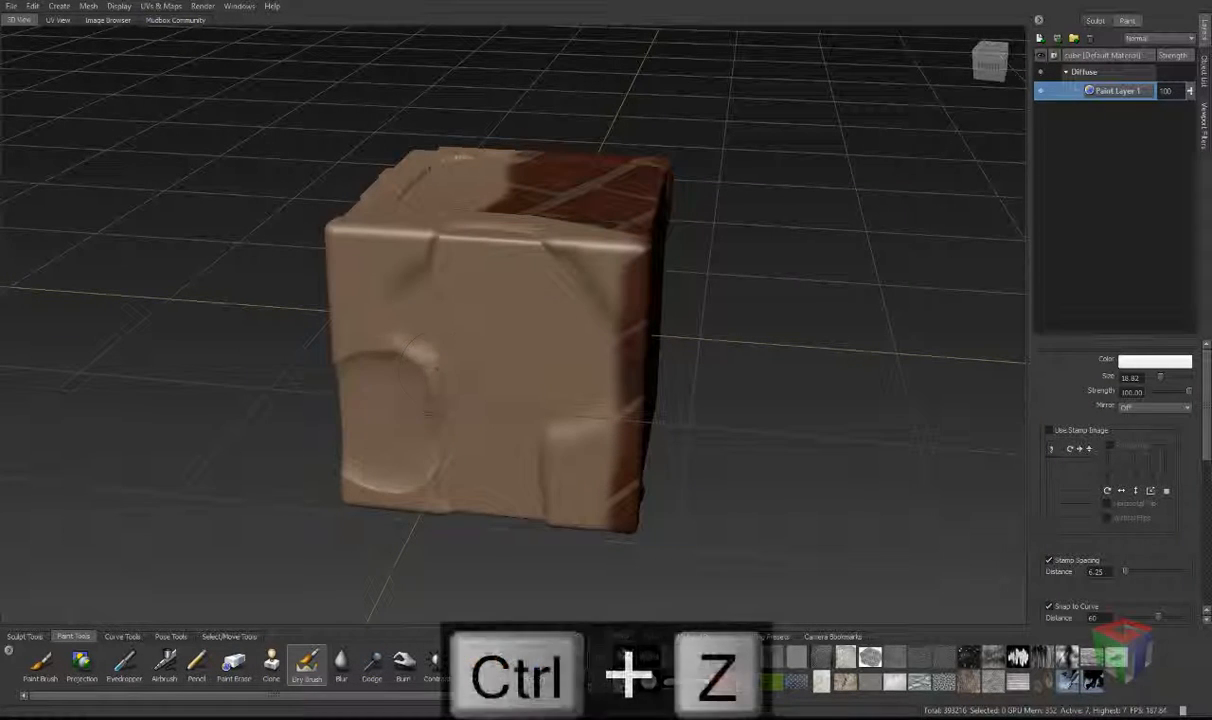
mouse_move(397, 400)
left_mouse_down()
mouse_move(368, 372)
mouse_move(356, 430)
mouse_move(372, 385)
mouse_move(386, 444)
mouse_move(350, 445)
mouse_move(432, 470)
mouse_move(388, 262)
mouse_move(438, 222)
mouse_move(512, 222)
mouse_move(575, 300)
mouse_move(600, 410)
mouse_move(500, 480)
mouse_move(515, 420)
mouse_move(480, 475)
mouse_move(445, 500)
mouse_move(365, 350)
mouse_move(328, 215)
mouse_move(333, 245)
left_mouse_up()
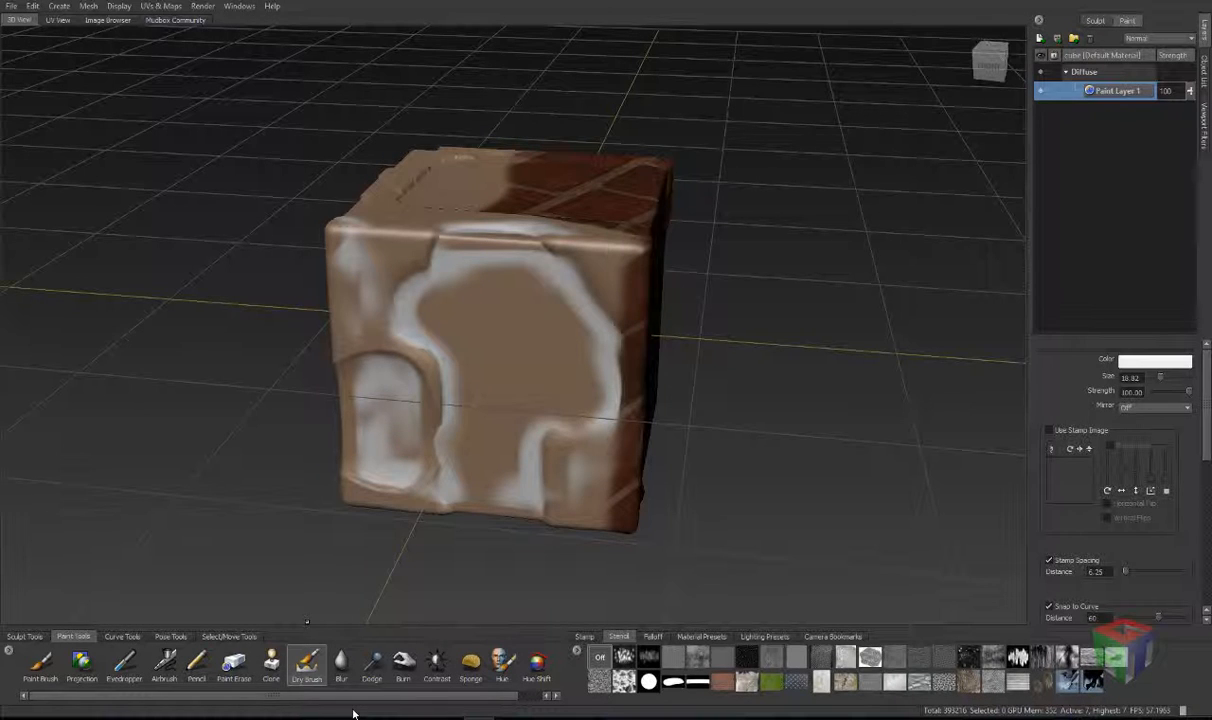
Step: Blur the white paint on the side face, and undo a Blur stroke tried across the top face's bricks
left_click(341, 665)
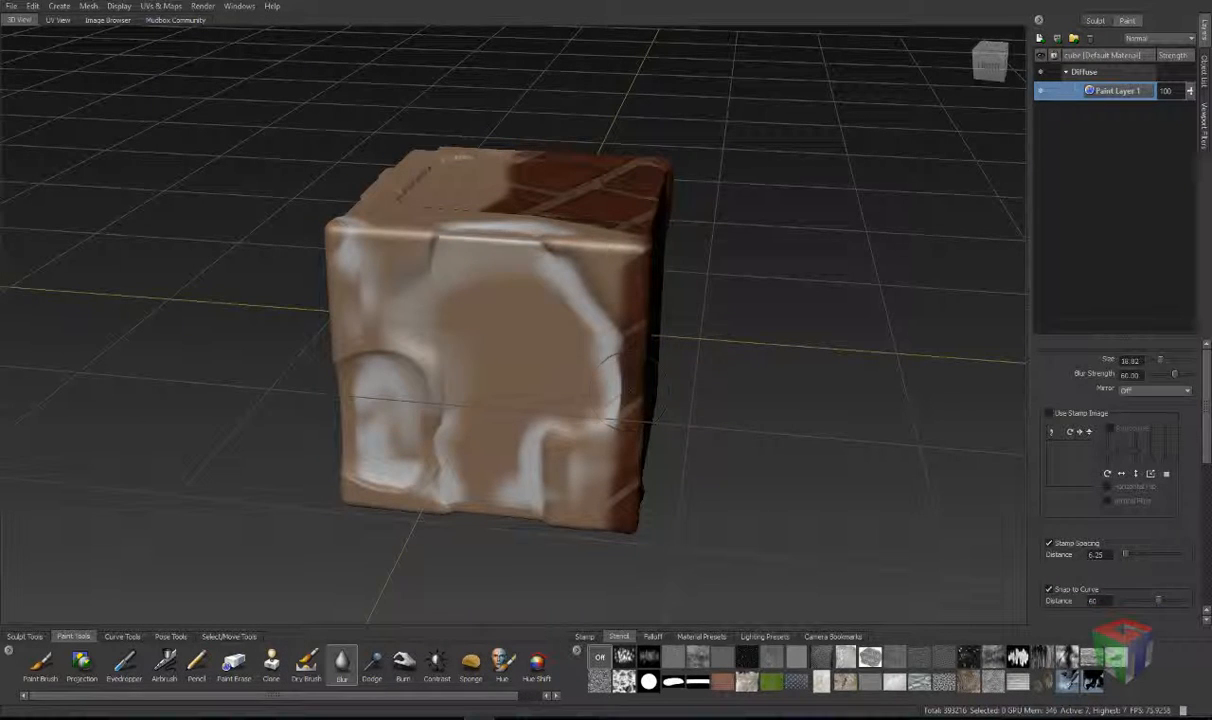
left_click_drag(567, 396, 450, 480, "alt")
mouse_move(595, 225)
left_mouse_down()
mouse_move(530, 255)
mouse_move(470, 248)
left_mouse_up()
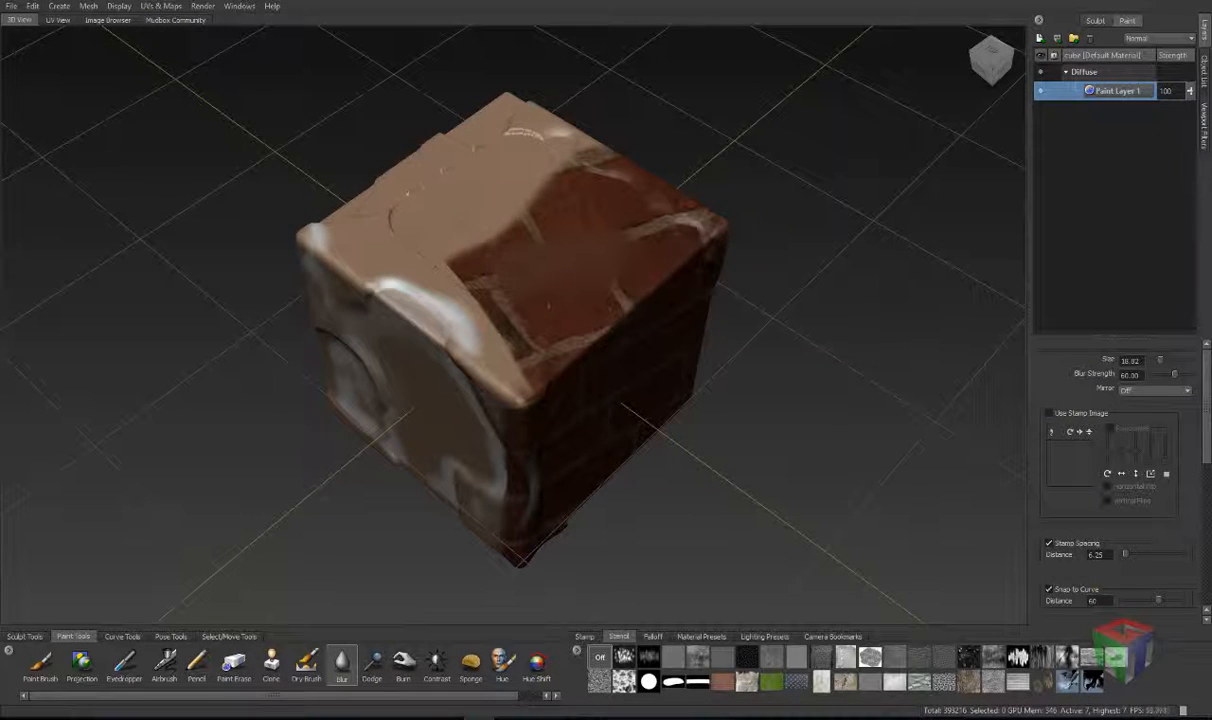
key("ctrl+z")
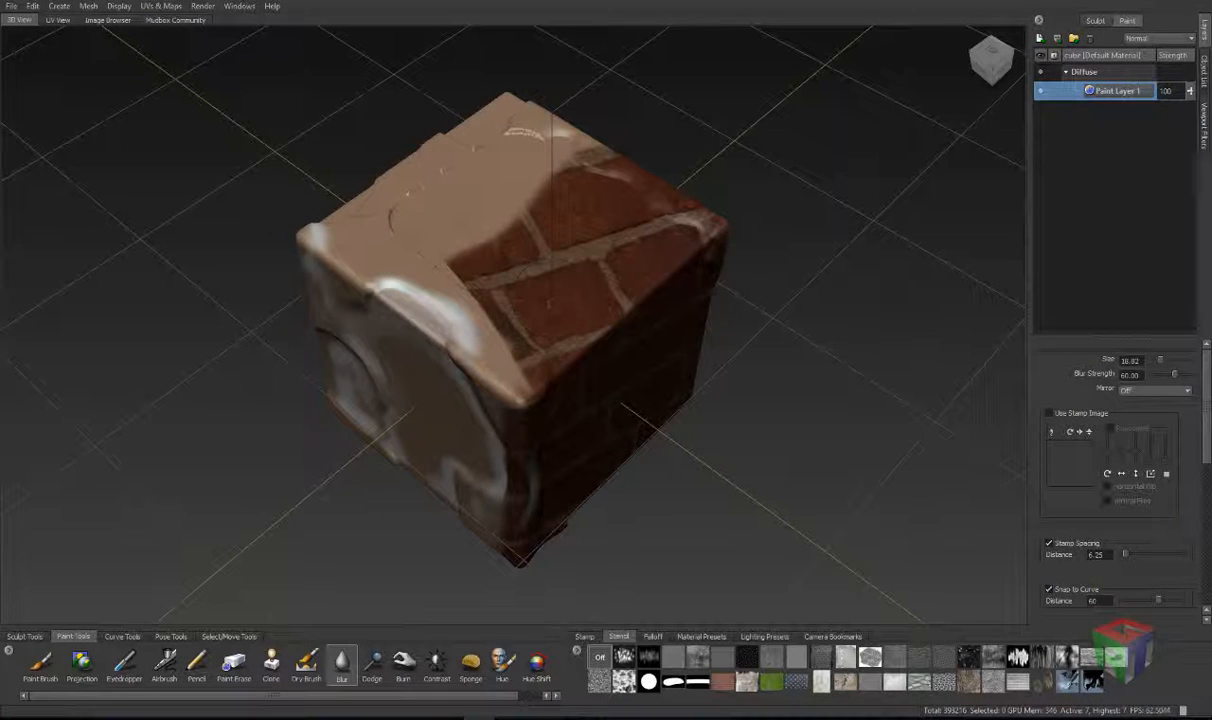
left_click_drag(402, 312, 399, 310)
Step: Lighten the top face's bricks with the Dodge tool, then try flooding the effect from the camera and undo the floods
left_click(376, 668)
mouse_move(420, 540)
left_mouse_down("alt")
mouse_move(547, 463)
mouse_move(545, 325)
mouse_move(560, 290)
mouse_move(600, 300)
mouse_move(570, 262)
mouse_move(523, 258)
mouse_move(524, 325)
mouse_move(629, 197)
mouse_move(640, 240)
mouse_move(580, 202)
mouse_move(585, 230)
left_mouse_up("alt")
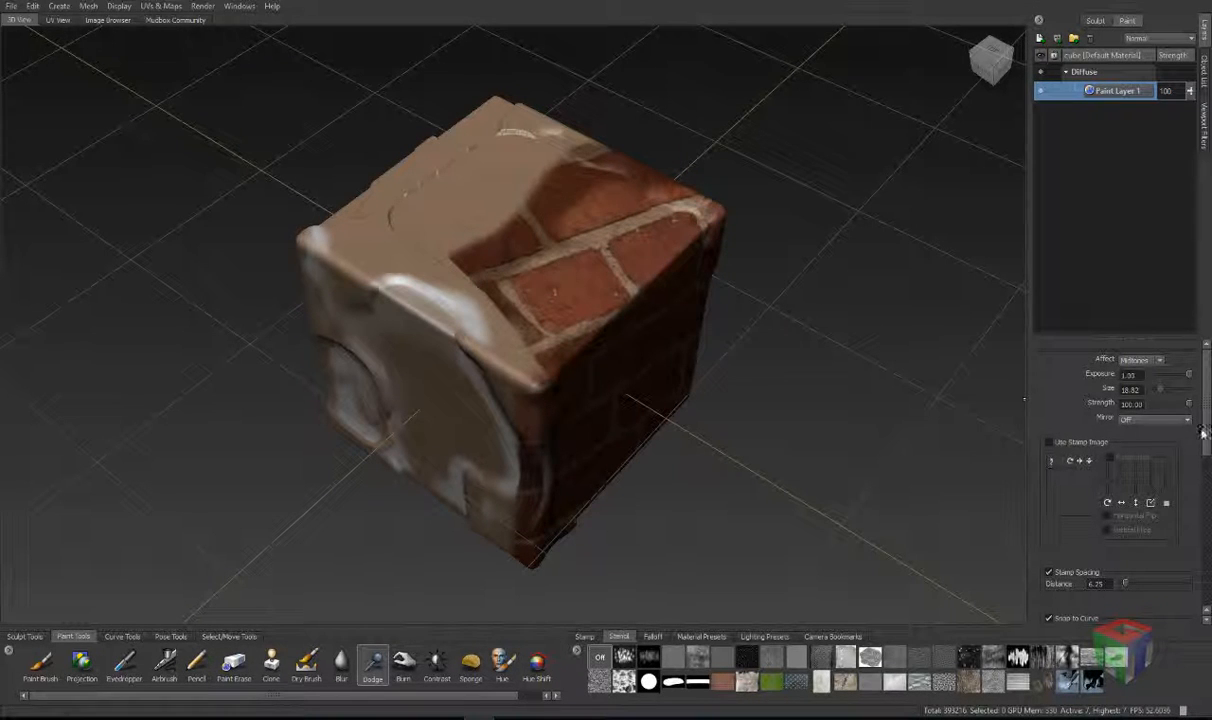
left_click_drag(1203, 428, 1200, 531)
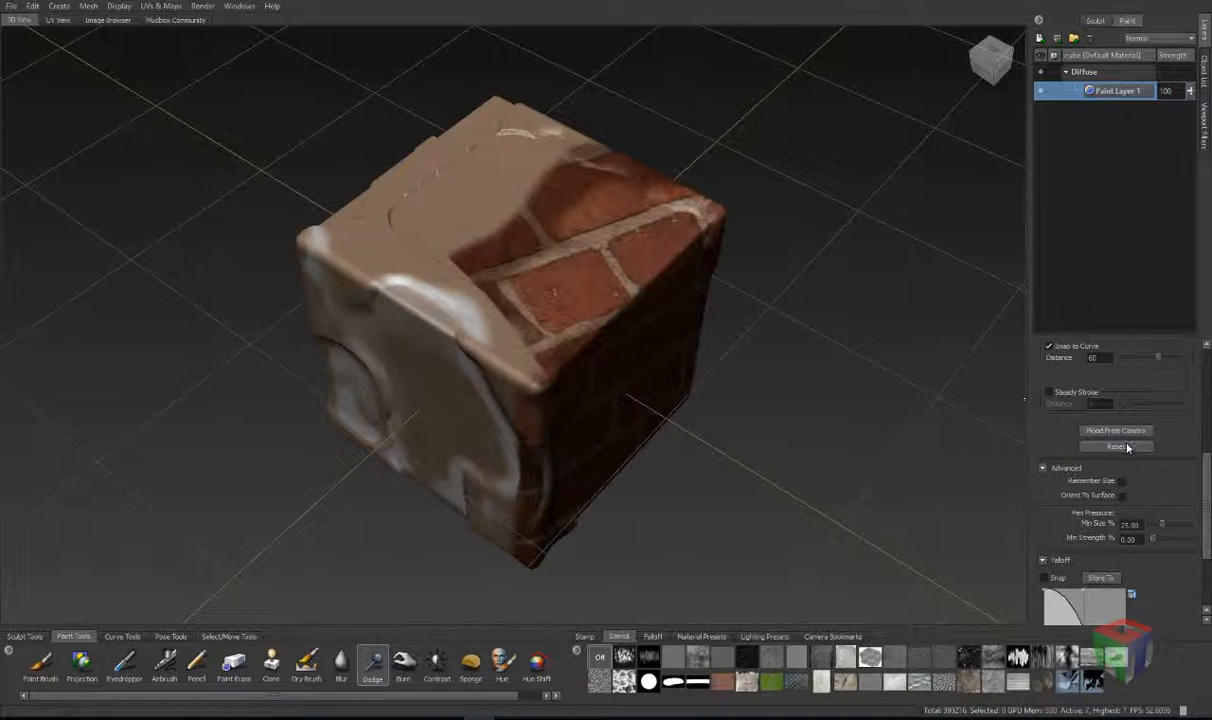
left_click_drag(966, 504, 968, 441, "alt")
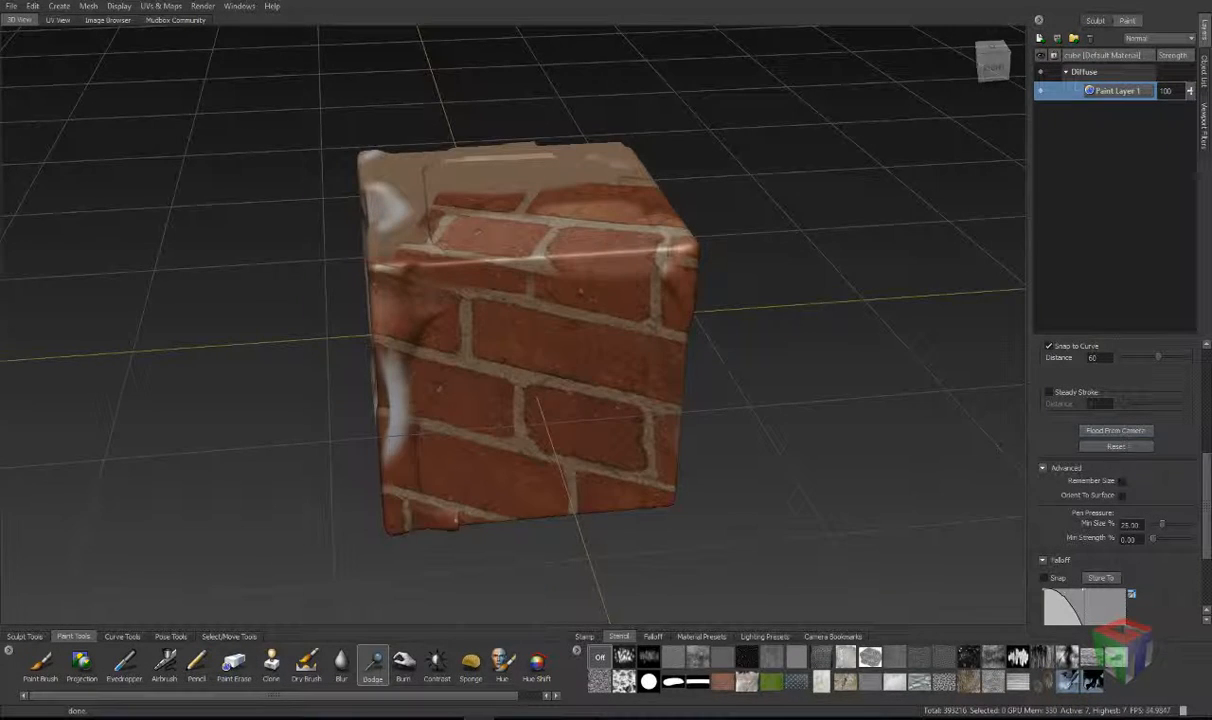
mouse_move(880, 440)
left_mouse_down("alt")
mouse_move(960, 445)
mouse_move(890, 441)
mouse_move(909, 445)
left_mouse_up("alt")
left_click(1141, 434)
key("ctrl+z")
key("ctrl+z")
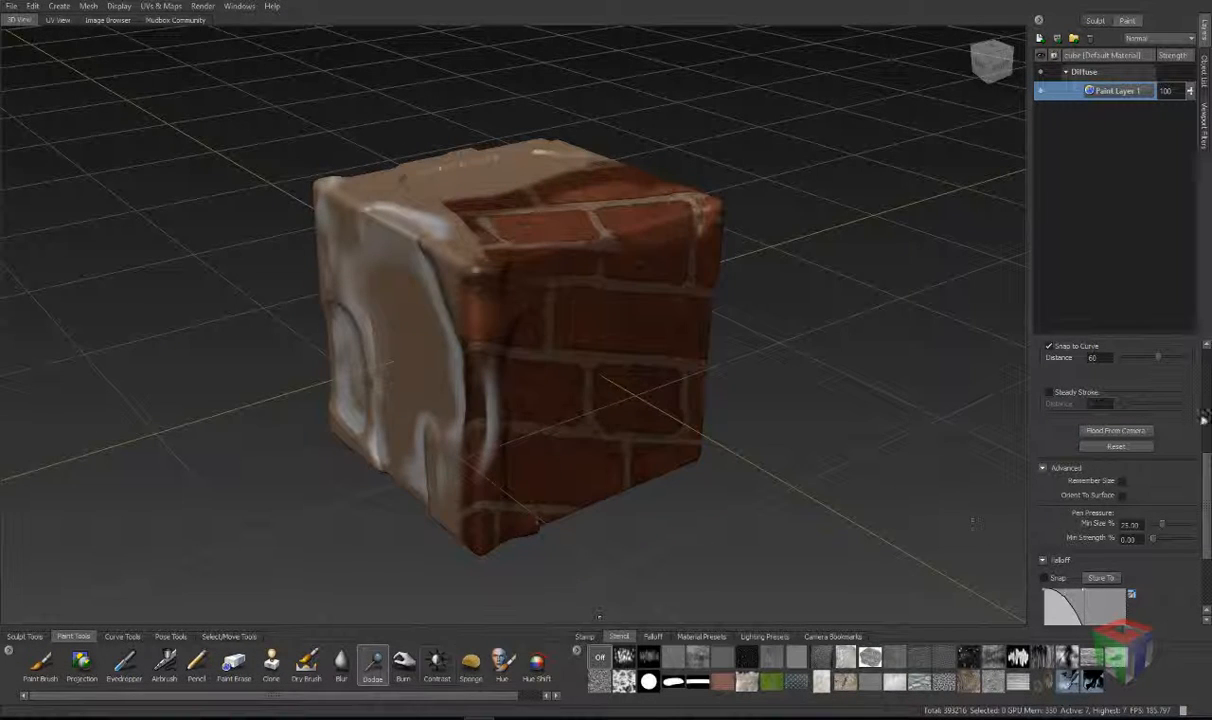
scroll(1203, 550, "down", 3)
scroll(1140, 528, "up", 6)
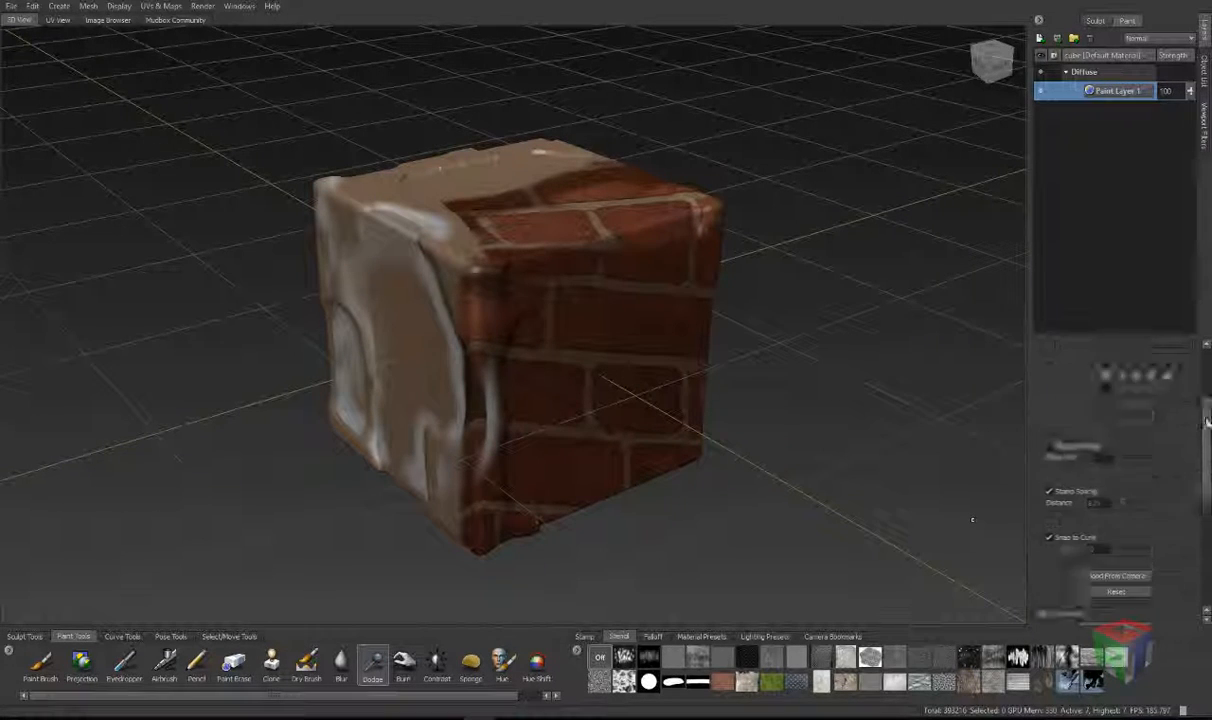
Step: Try the Burn and Contrast tools on the front brick face, undoing the strokes of each
left_click(403, 664)
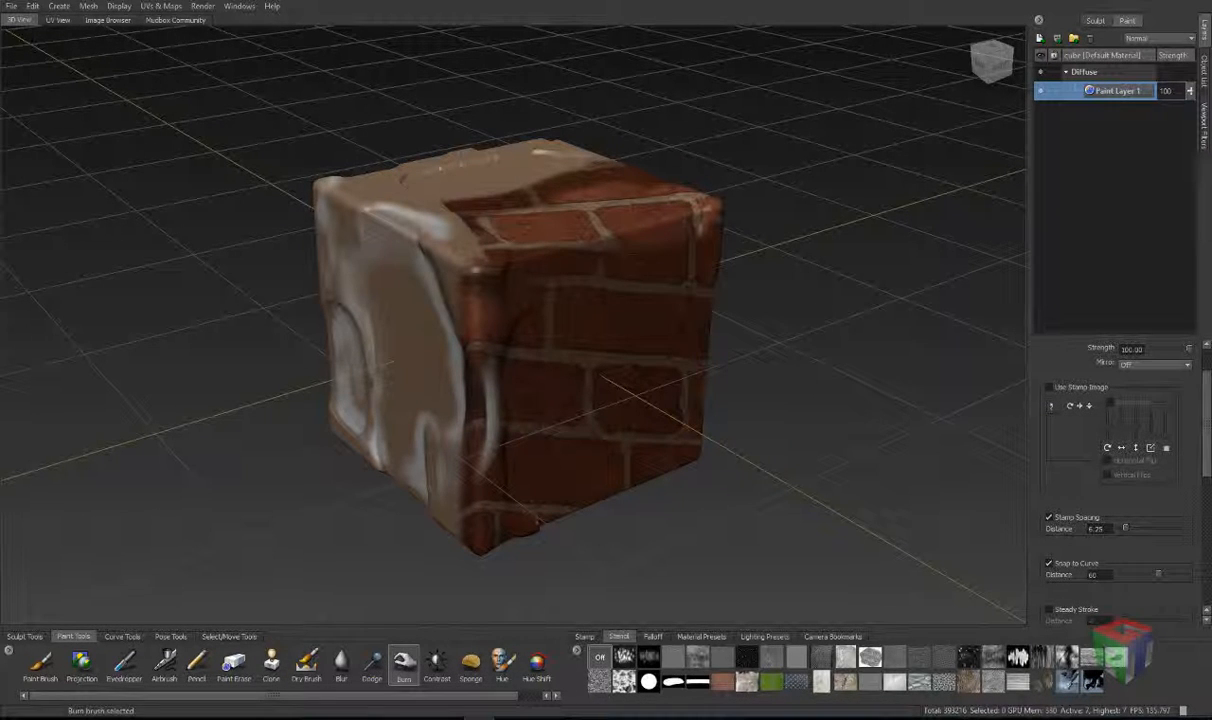
mouse_move(610, 268)
left_mouse_down()
mouse_move(500, 400)
mouse_move(580, 340)
left_mouse_up()
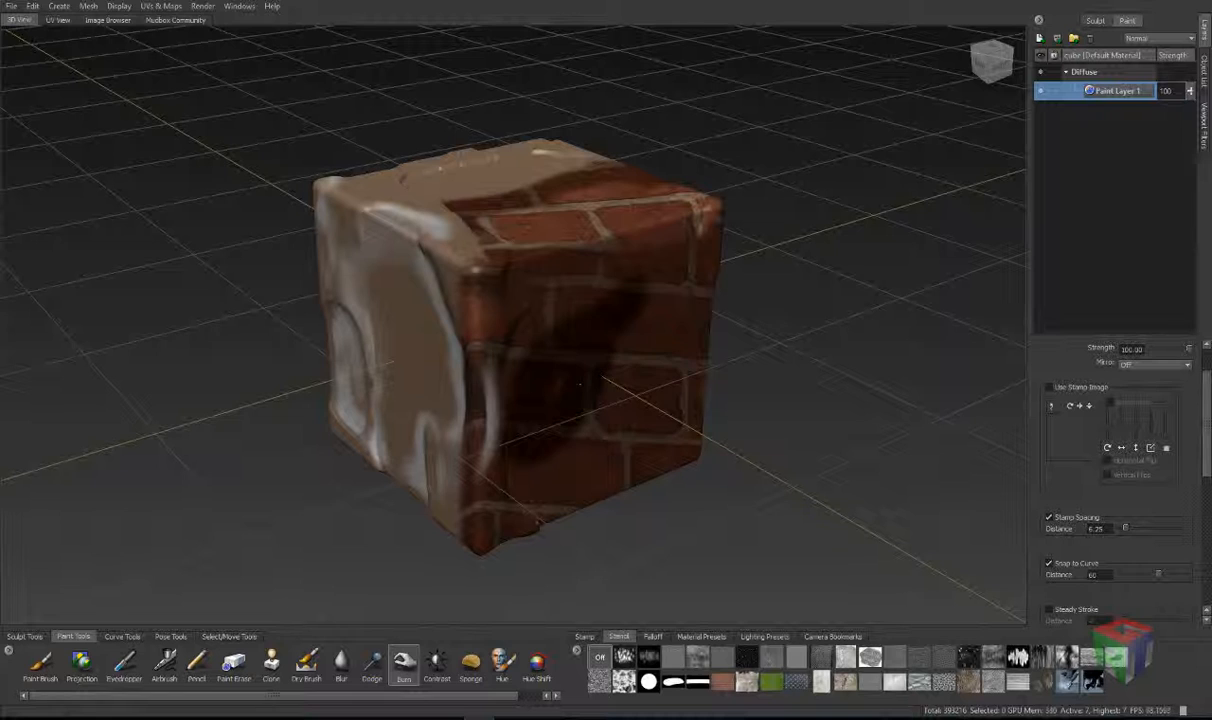
key("ctrl+z")
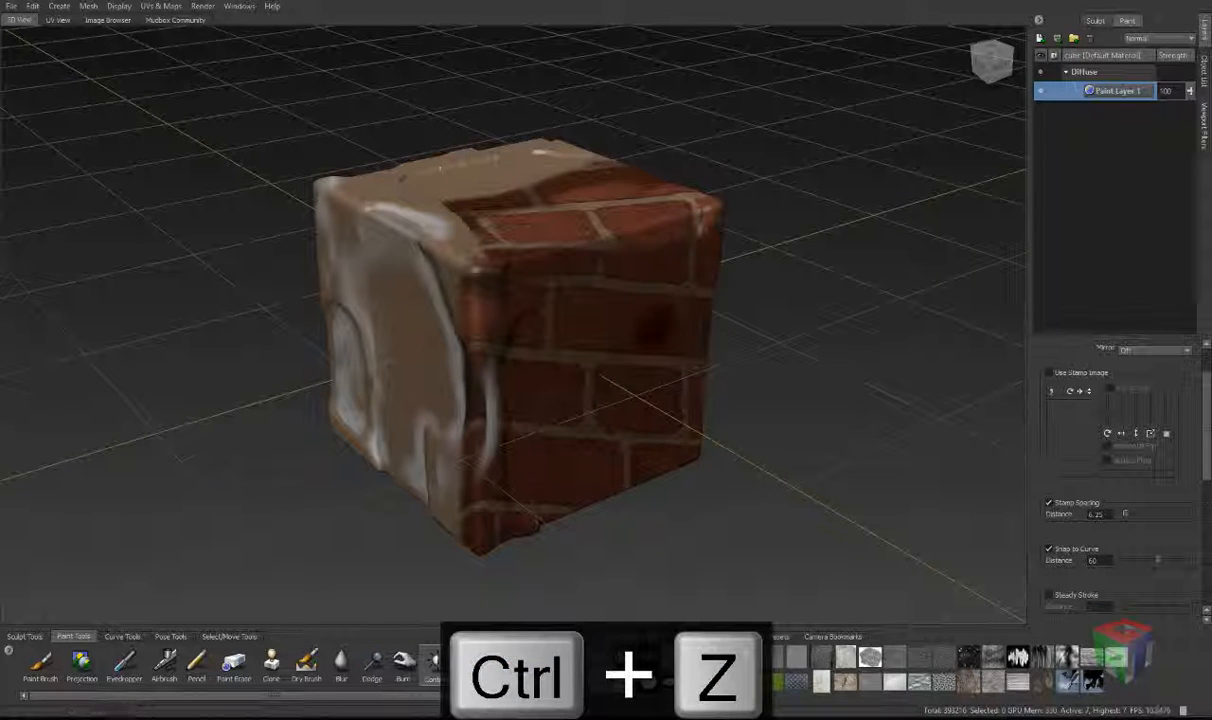
mouse_move(600, 300)
left_mouse_down()
mouse_move(540, 315)
mouse_move(530, 360)
mouse_move(620, 365)
mouse_move(530, 395)
mouse_move(600, 410)
mouse_move(555, 445)
mouse_move(534, 494)
mouse_move(655, 460)
left_mouse_up()
key("ctrl+z")
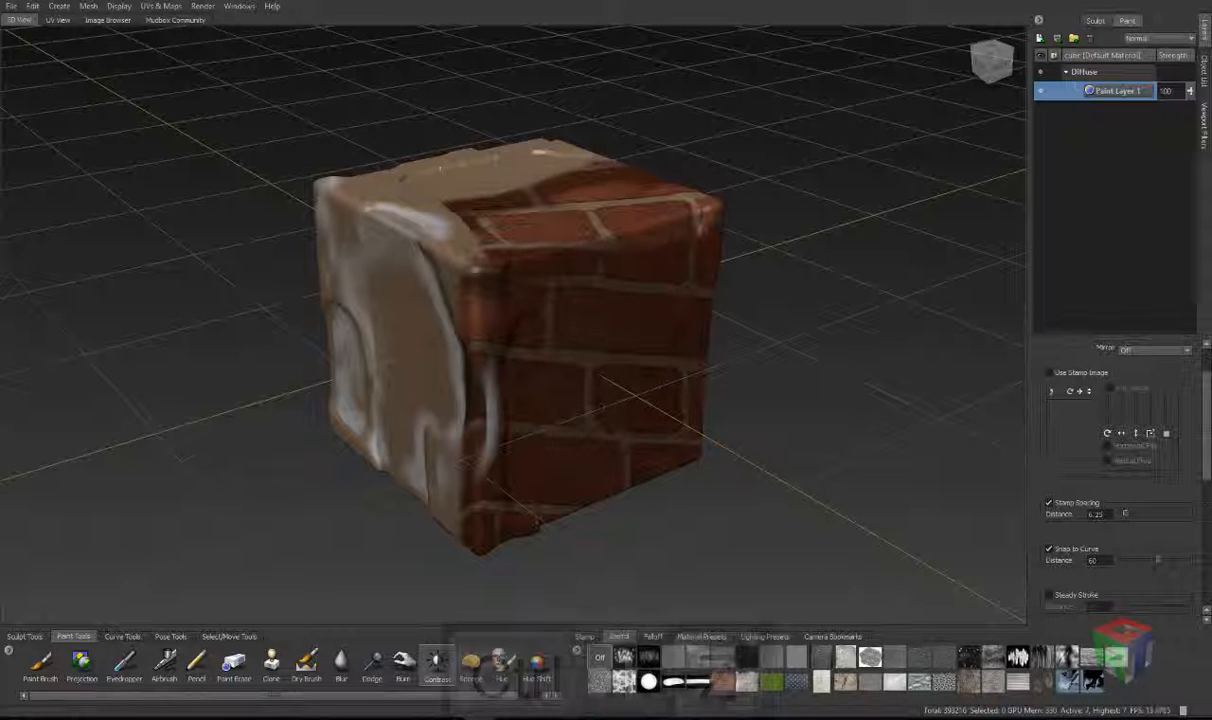
key("ctrl+z")
Step: Try the Sponge tool on the front face's bricks, and undo its strokes
left_click(470, 662)
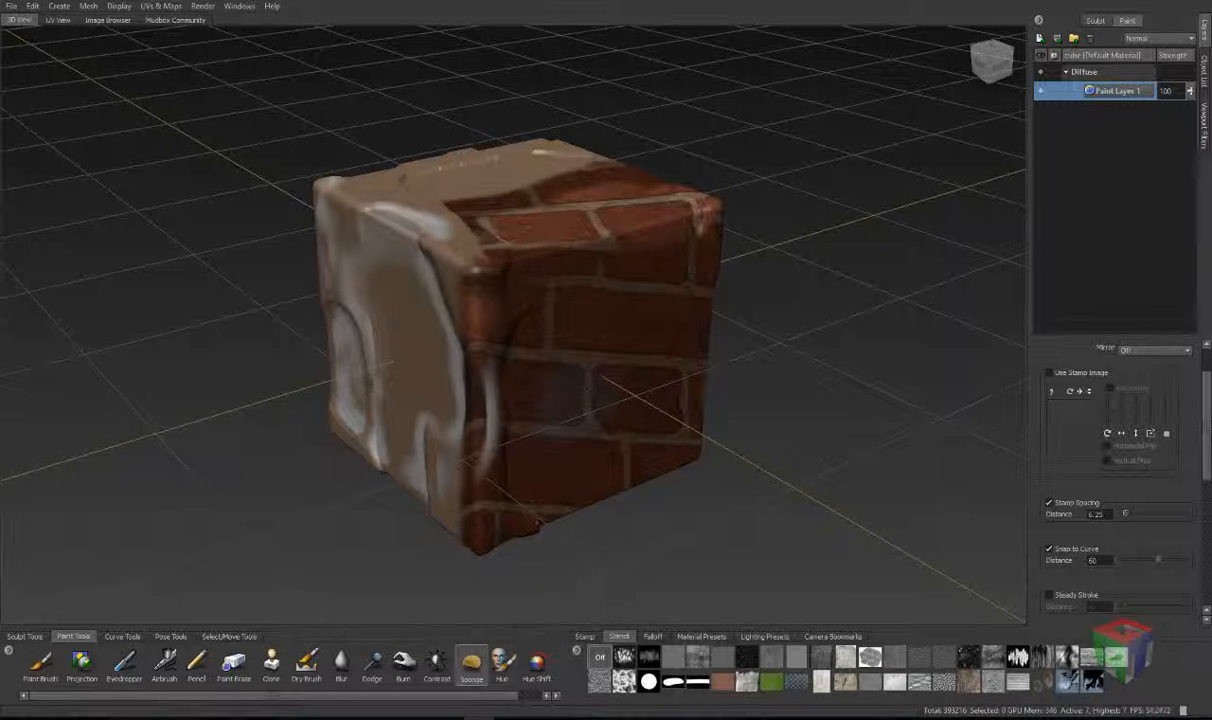
key("ctrl+z")
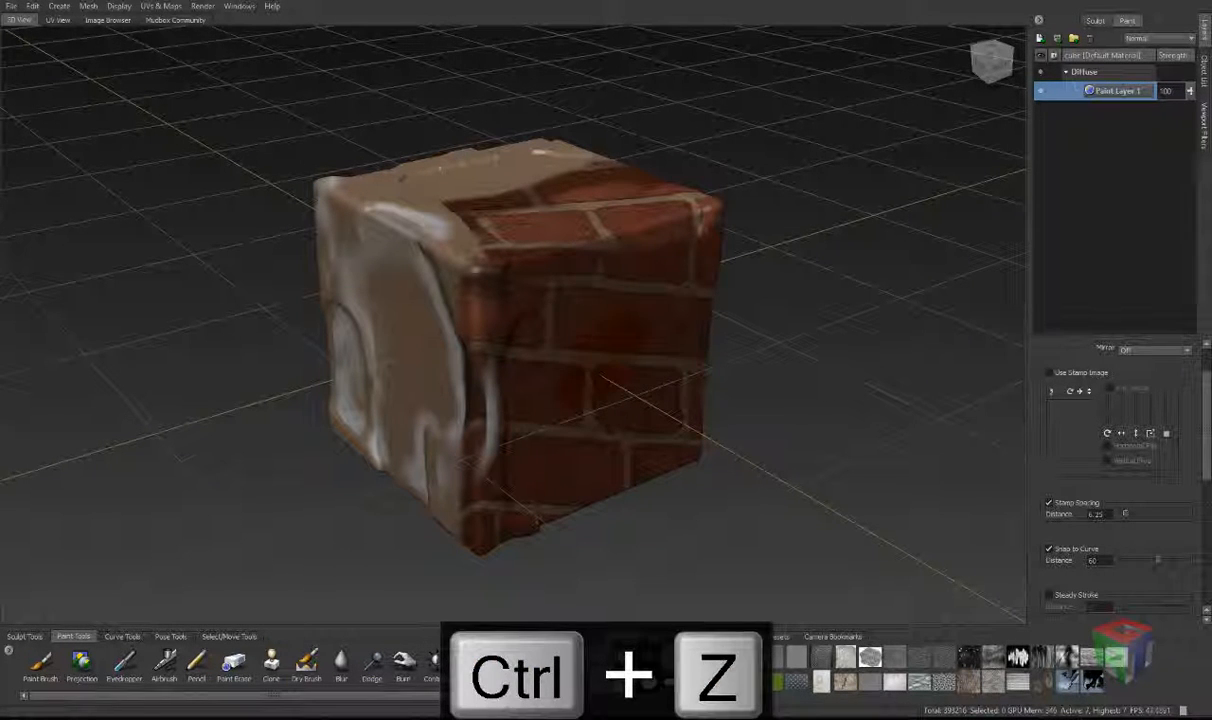
key("ctrl+z")
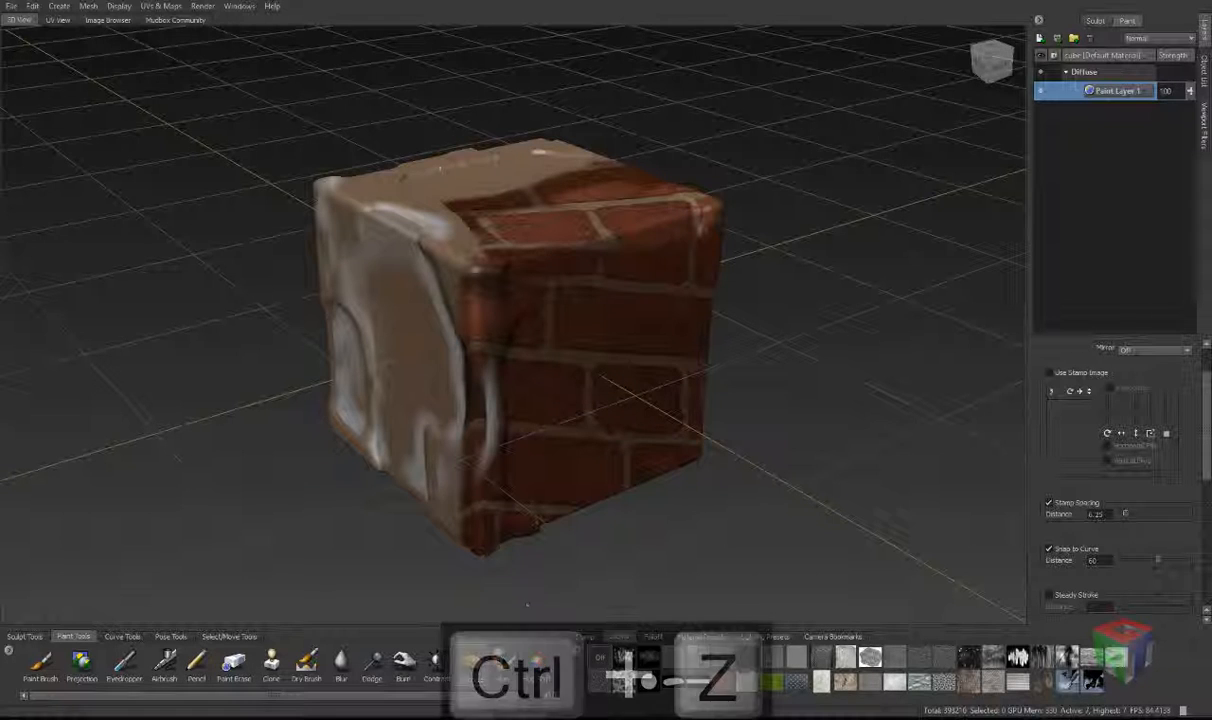
Step: Try the Hue tool on the brick face in red and in green, undoing the strokes of each color
key("ctrl+z")
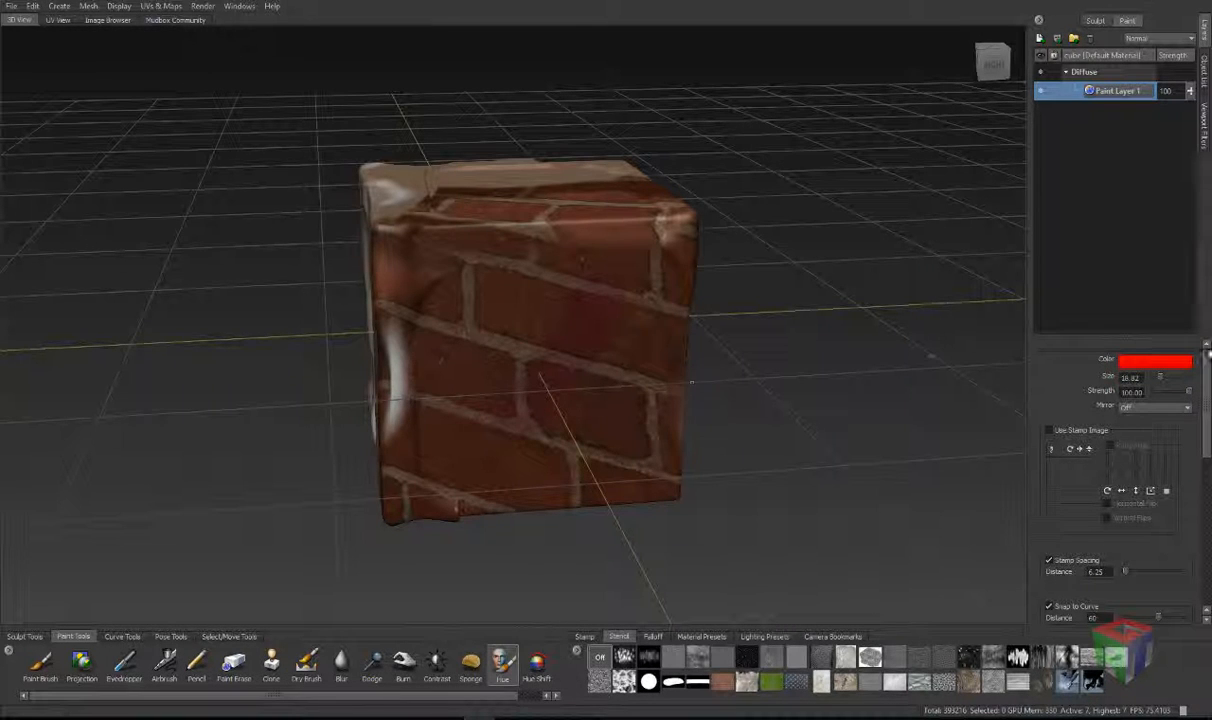
key("ctrl+z")
left_click(1174, 361)
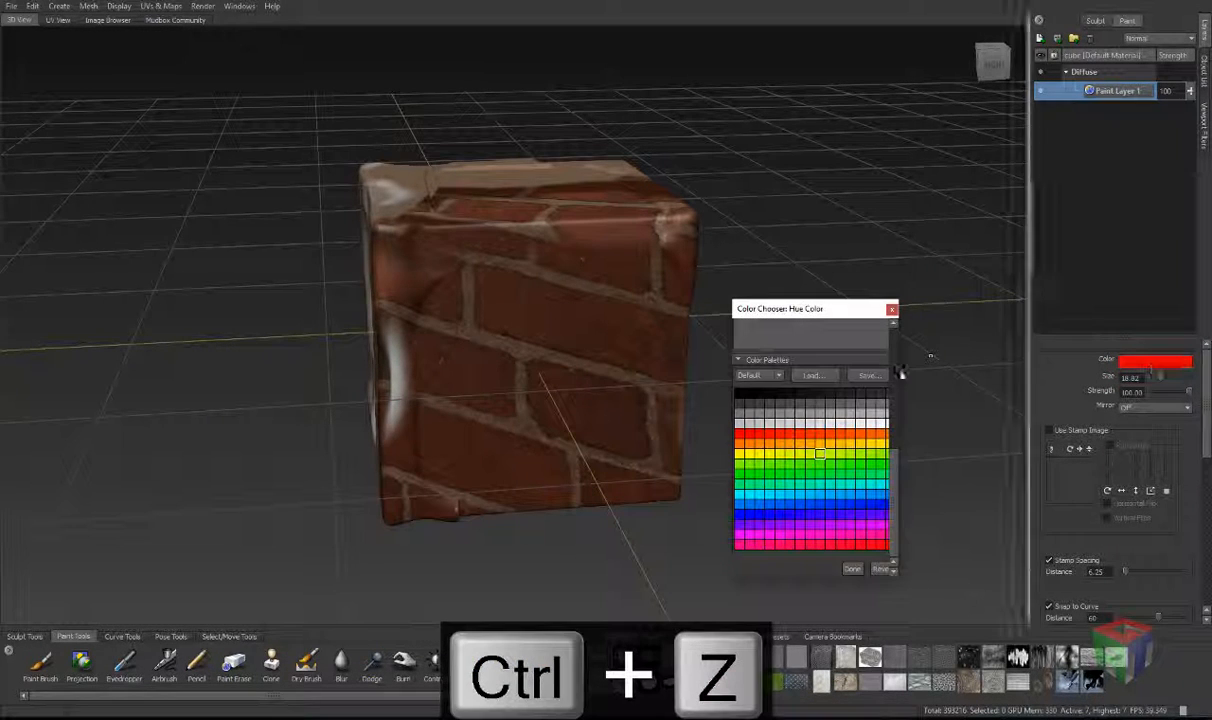
left_click(809, 465)
mouse_move(600, 285)
left_mouse_down()
mouse_move(560, 285)
mouse_move(530, 310)
mouse_move(572, 297)
mouse_move(480, 320)
mouse_move(470, 360)
mouse_move(508, 378)
left_mouse_up()
key("ctrl+z")
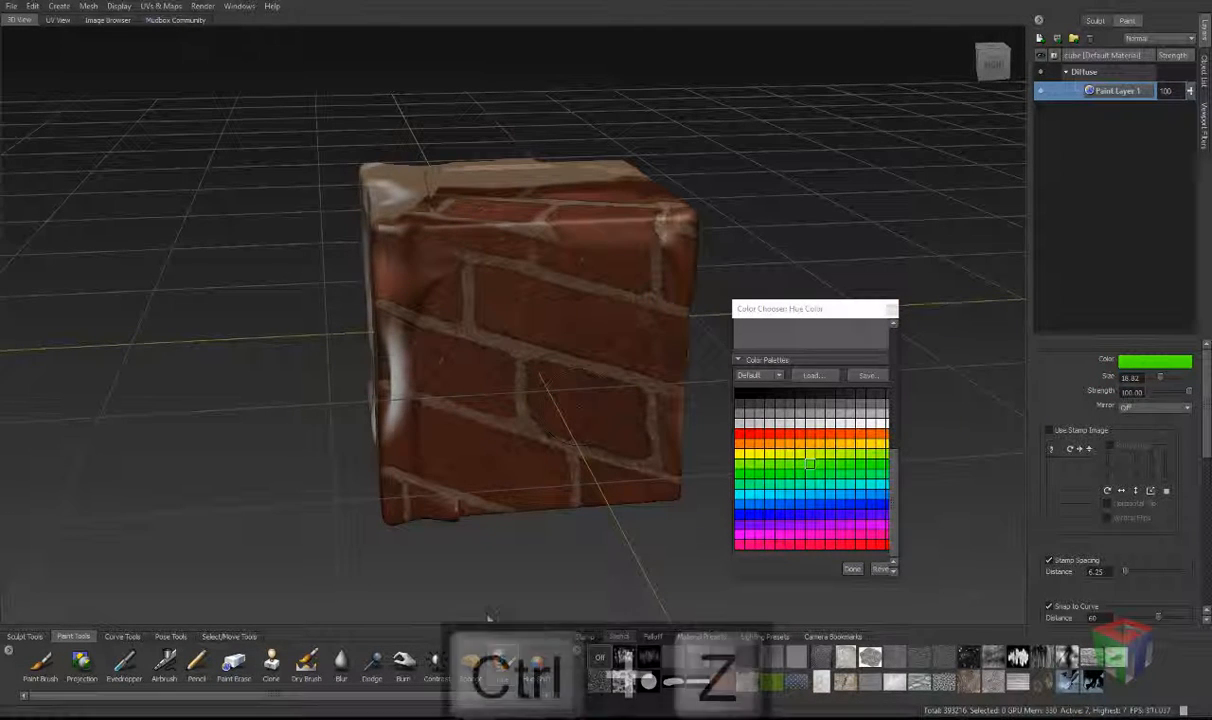
key("ctrl+z")
key("ctrl+z")
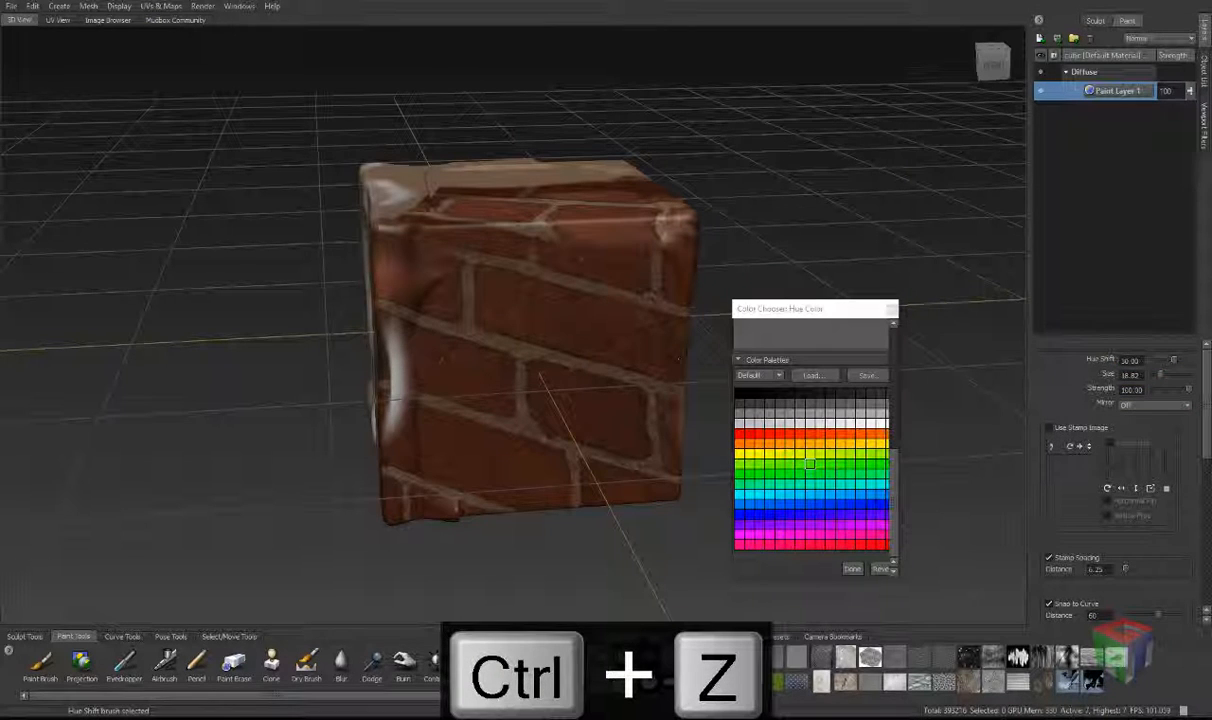
Step: Recolor the middle bricks of the front face yellow-green with the Hue Shift tool at a shift of 30
mouse_move(572, 305)
left_mouse_down()
mouse_move(430, 335)
mouse_move(625, 325)
mouse_move(598, 300)
left_mouse_up()
left_click_drag(470, 350, 436, 360)
left_click_drag(500, 385, 450, 355)
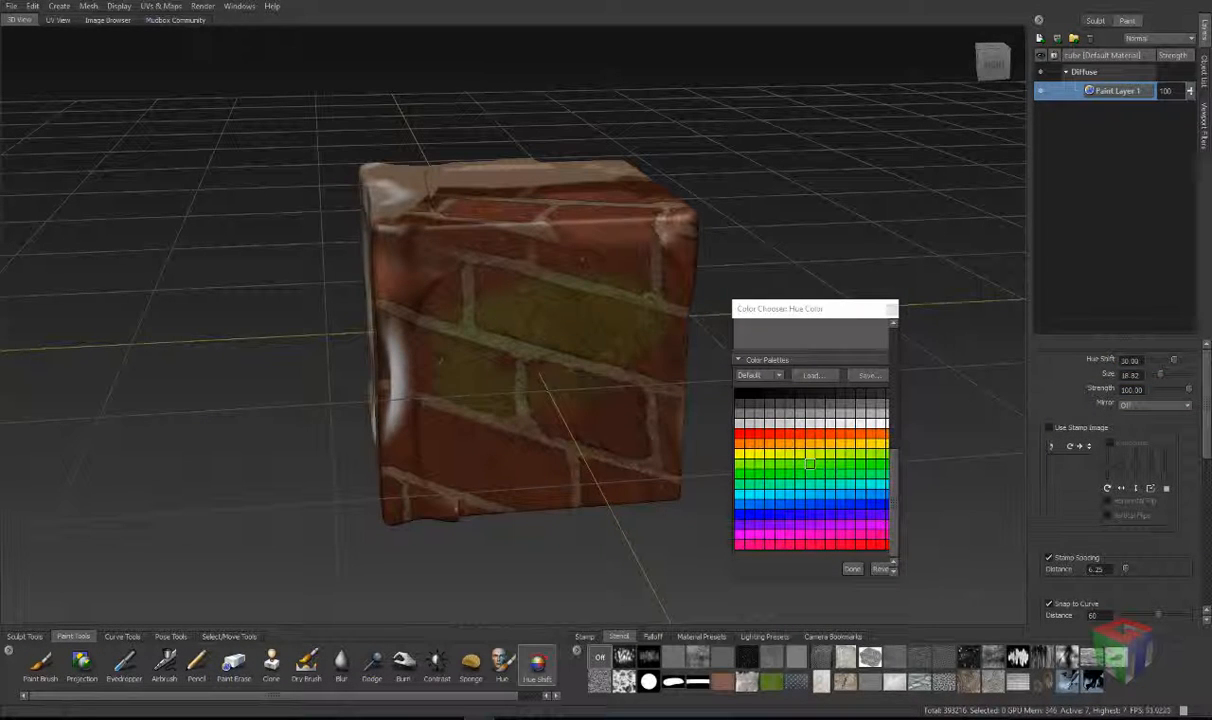
left_click_drag(450, 420, 550, 402)
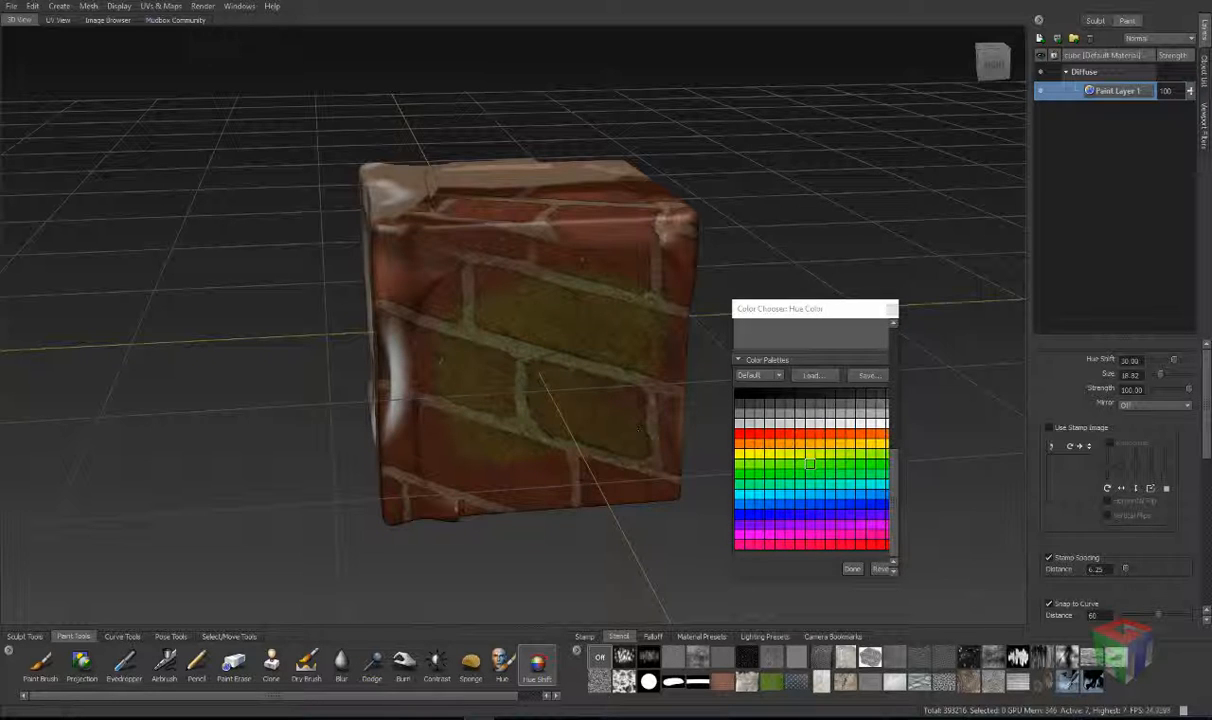
Step: Move the color wheel's hue from green to red, and apply Hue Shift again over the recolored bricks to turn them green
left_click_drag(895, 474, 905, 360)
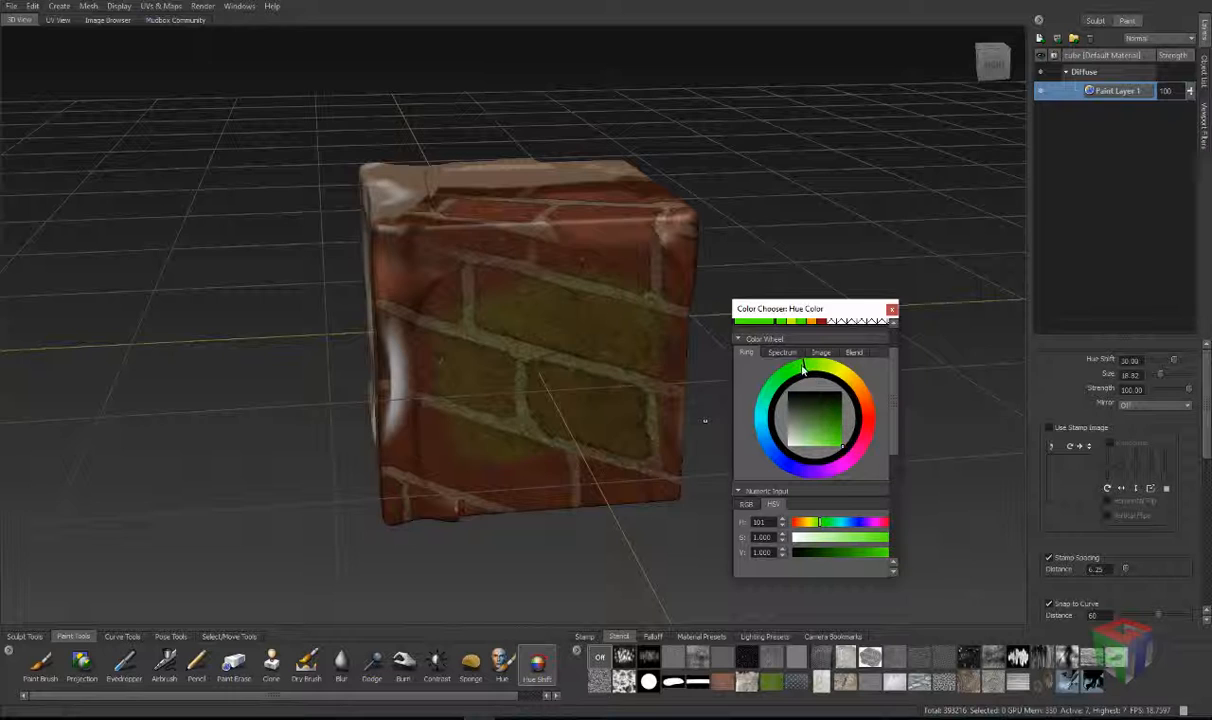
left_click_drag(803, 368, 868, 414)
left_click_drag(618, 296, 568, 282)
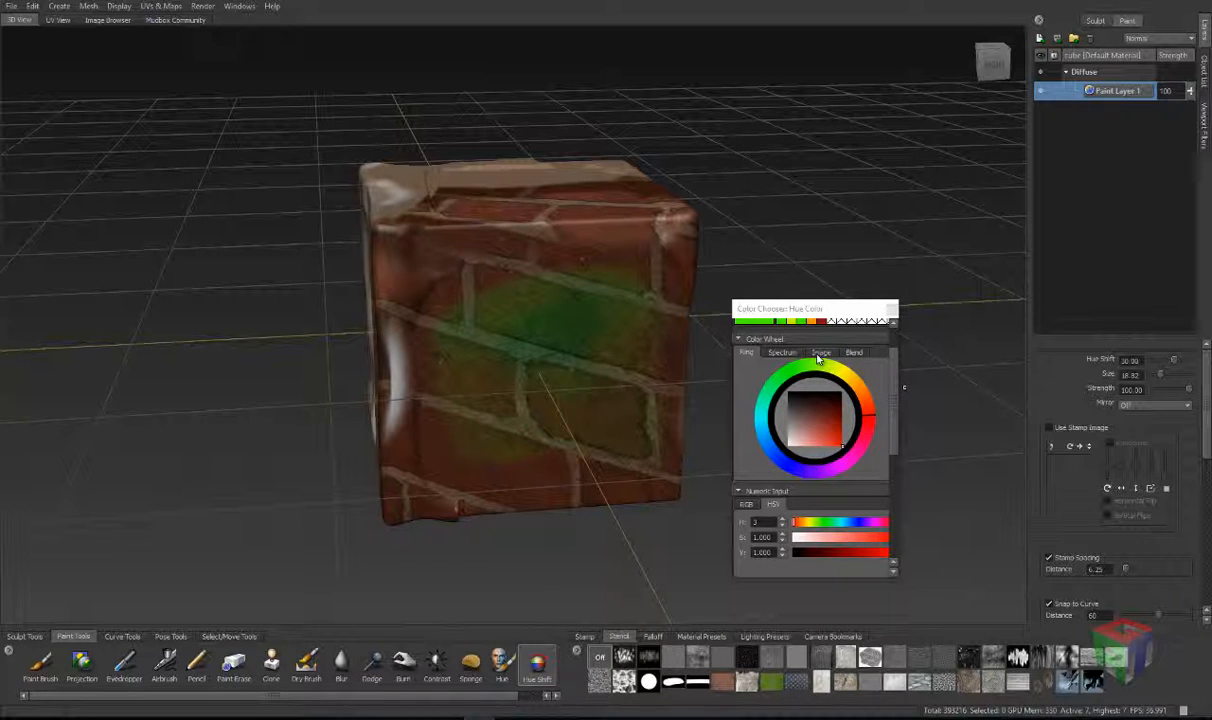
left_click(870, 424)
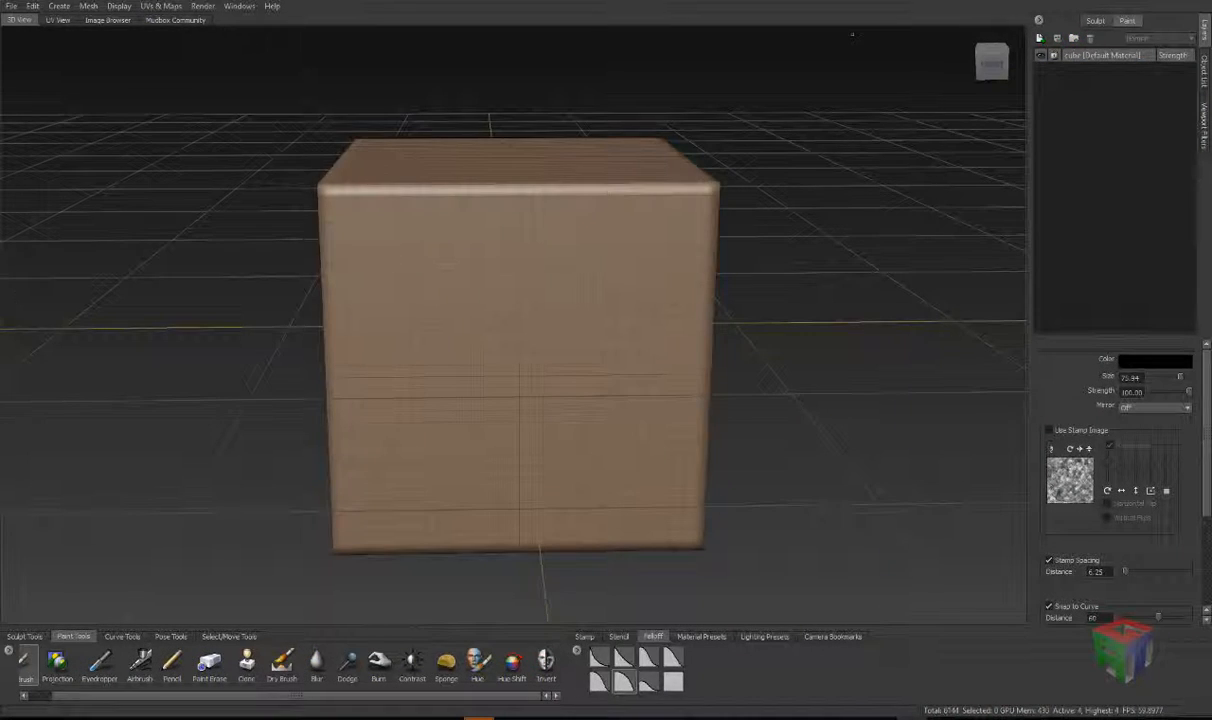
Step: Create a diffuse paint layer named Paint Layer 1 on the unpainted cube
left_click(1041, 39)
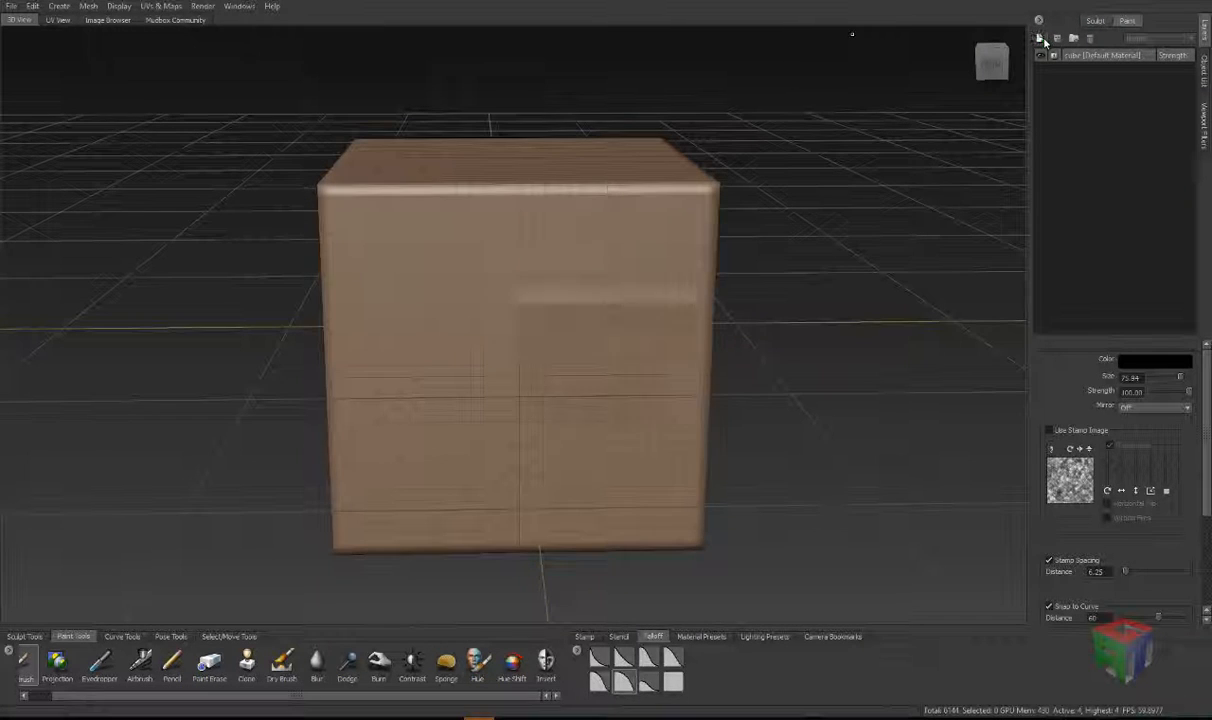
left_click(608, 396)
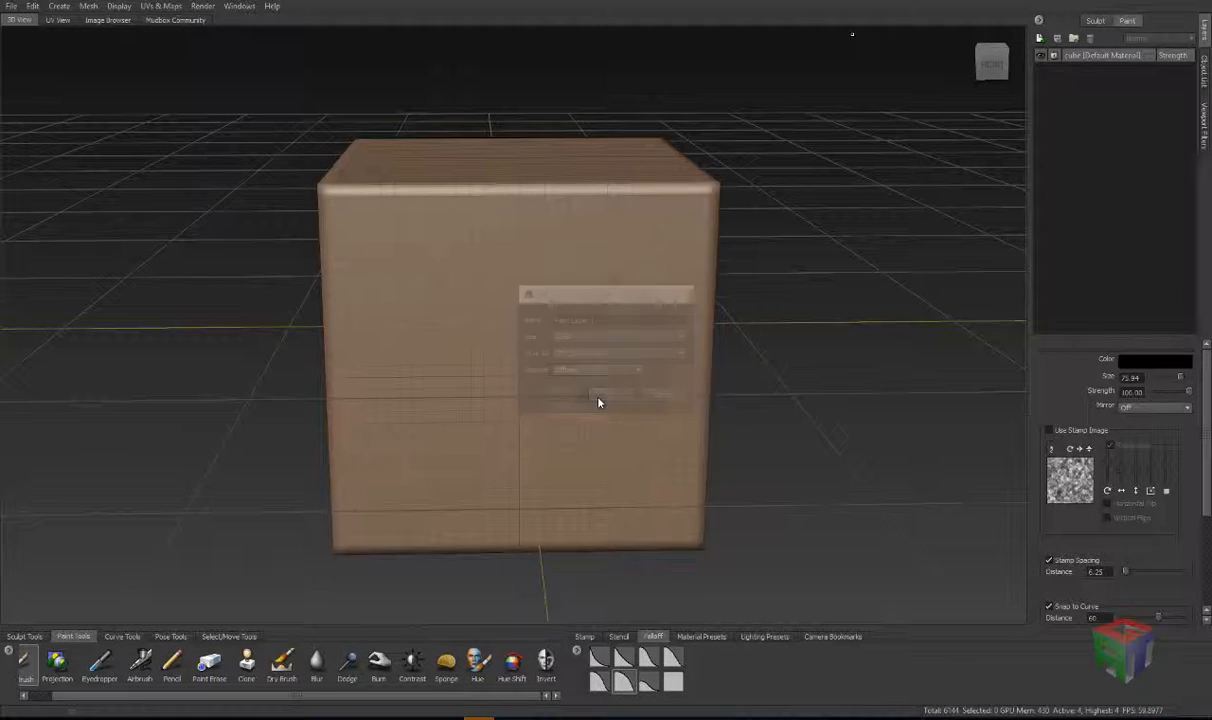
left_click_drag(120, 697, 49, 700)
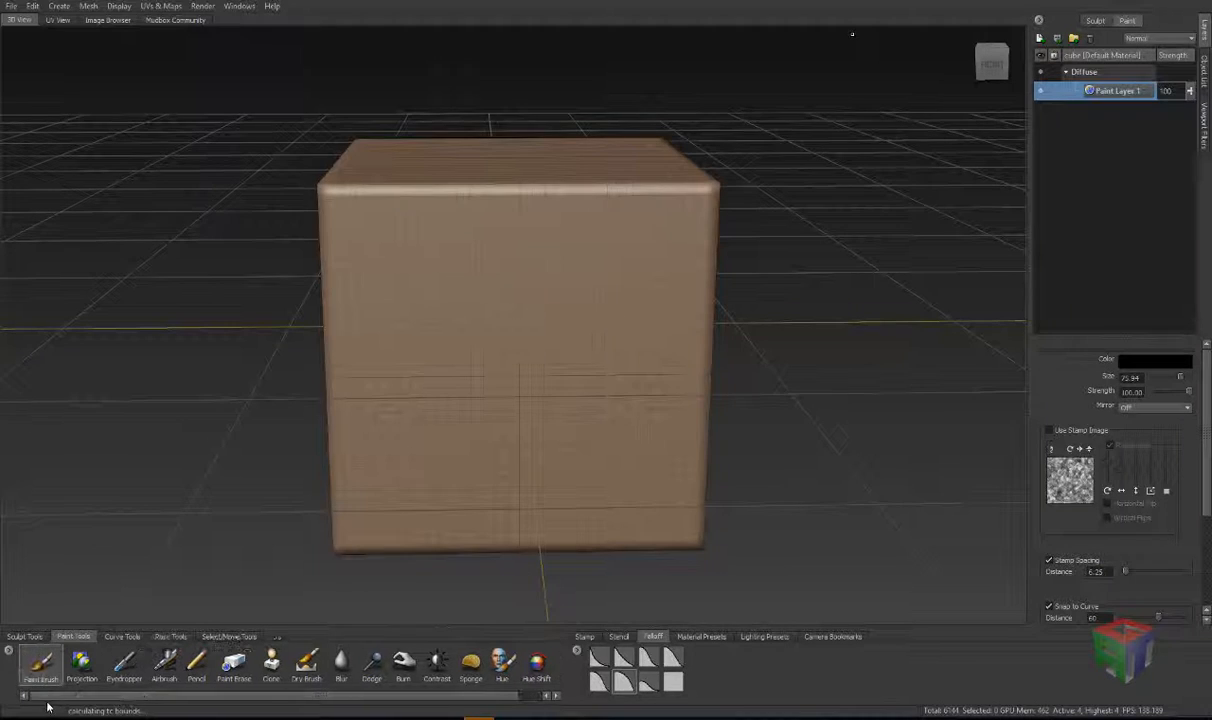
Step: Set the Paint Brush color to pure red, and bring its flood options into view
left_click(1160, 360)
left_click(870, 337)
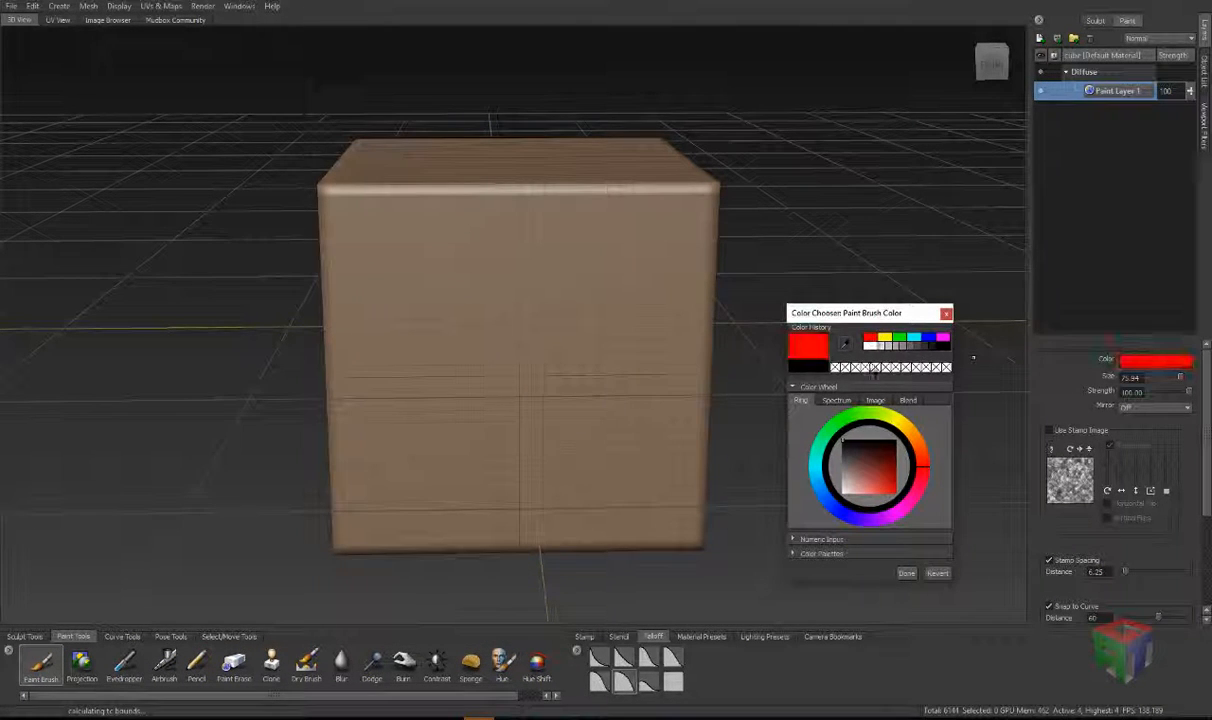
left_click(906, 573)
scroll(1144, 449, "down", 3)
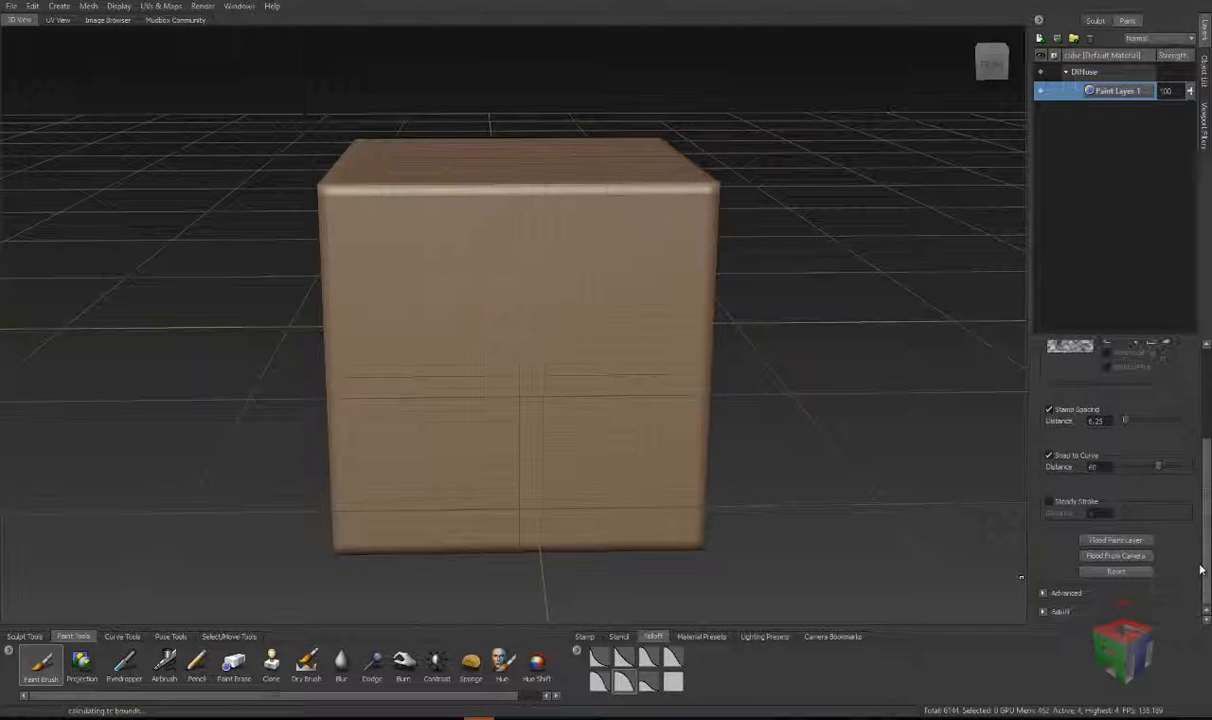
Step: Flood Paint Layer 1 with red and add a layer mask to it
left_click(1110, 541)
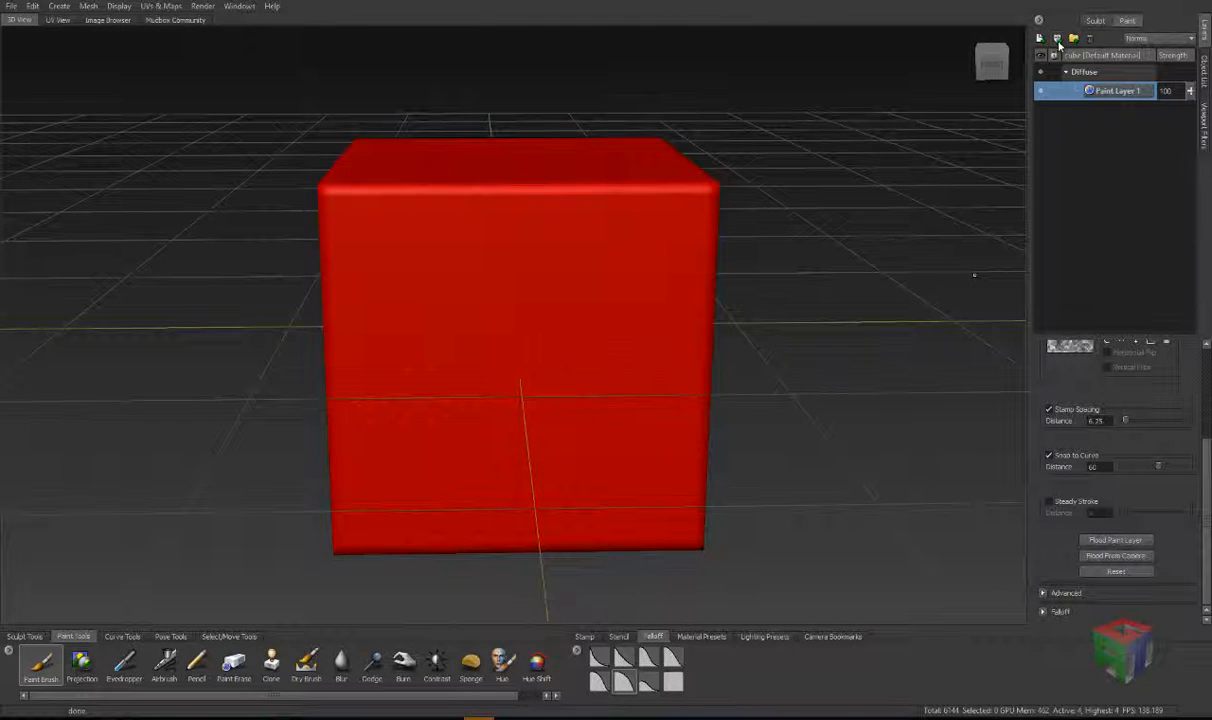
left_click(1058, 40)
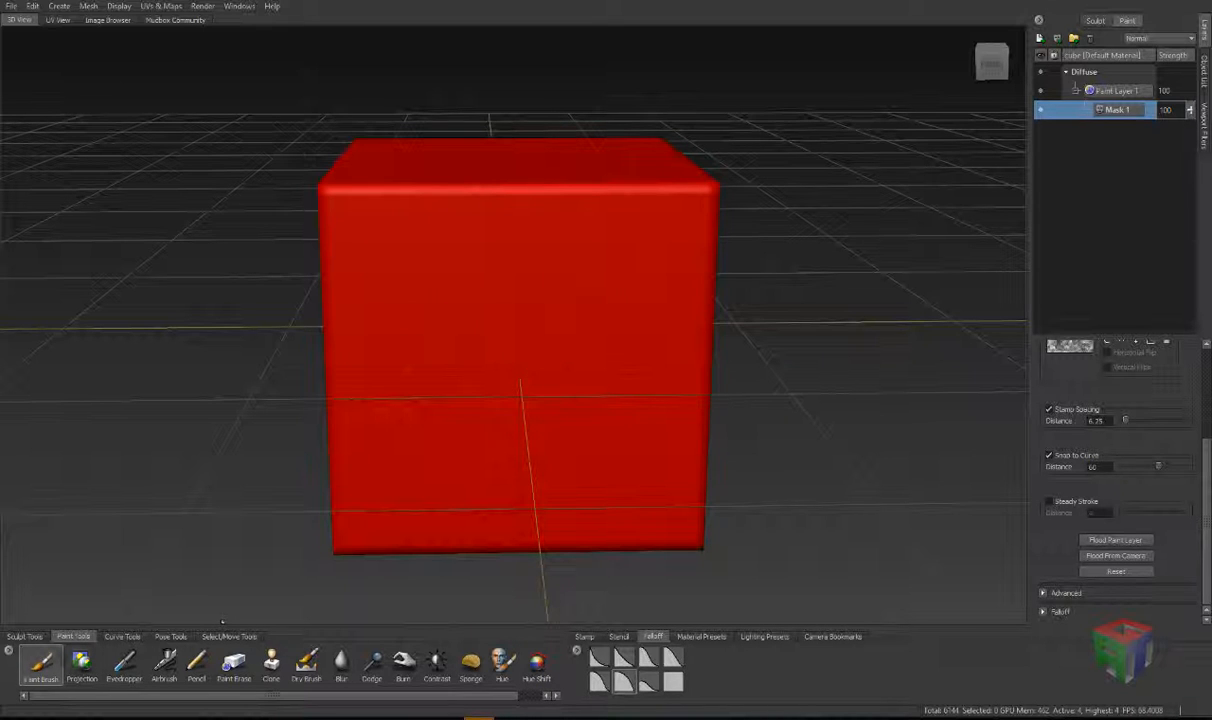
Step: Paint a curved black stroke on the mask over the cube's front face, and cover it again with white
scroll(1205, 535, "up", 3)
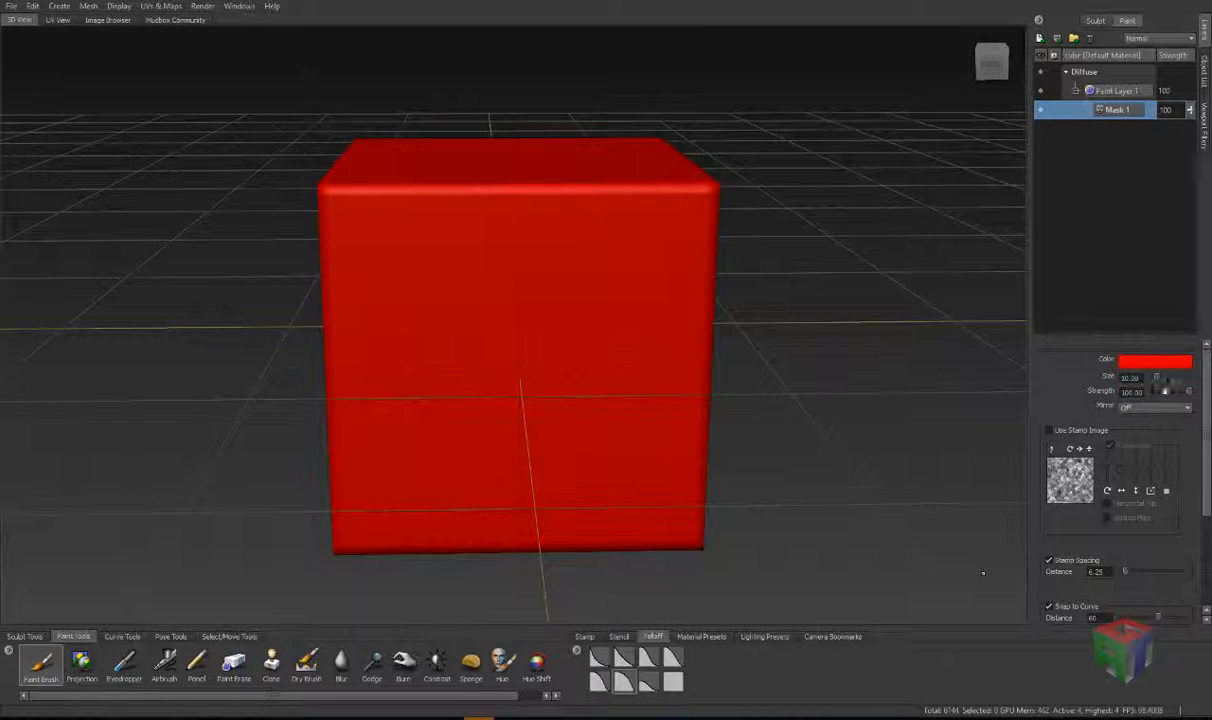
left_click(1130, 361)
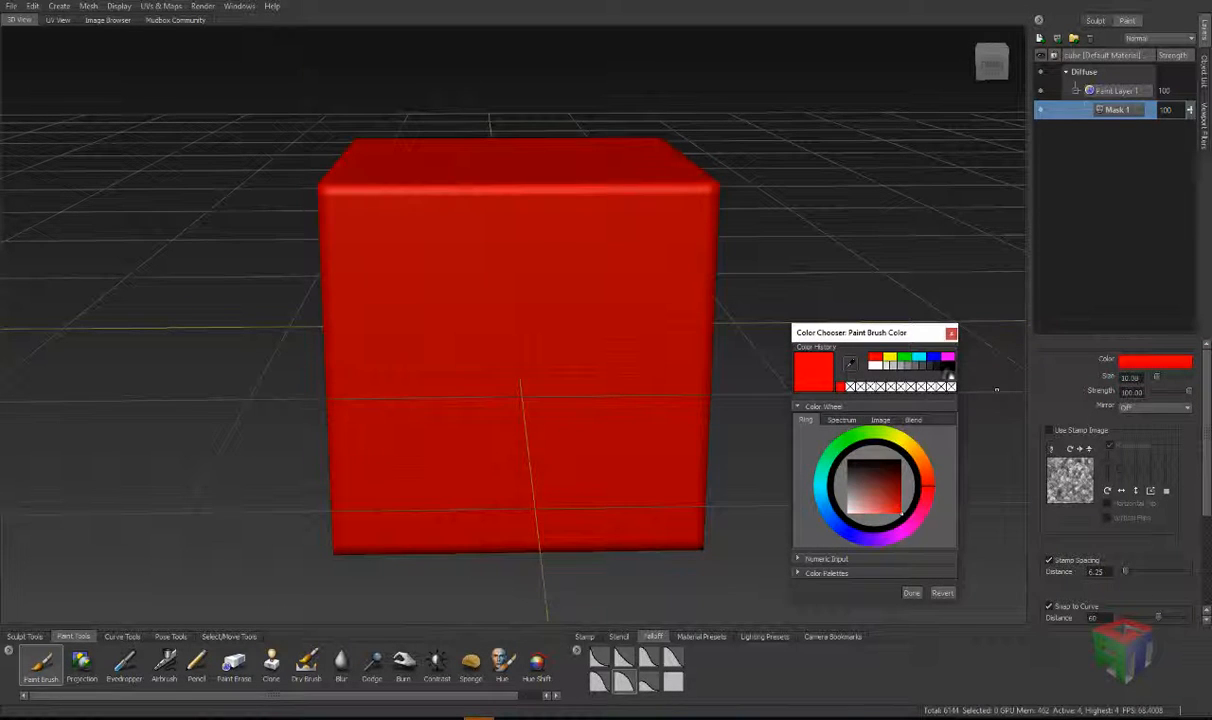
left_click(949, 366)
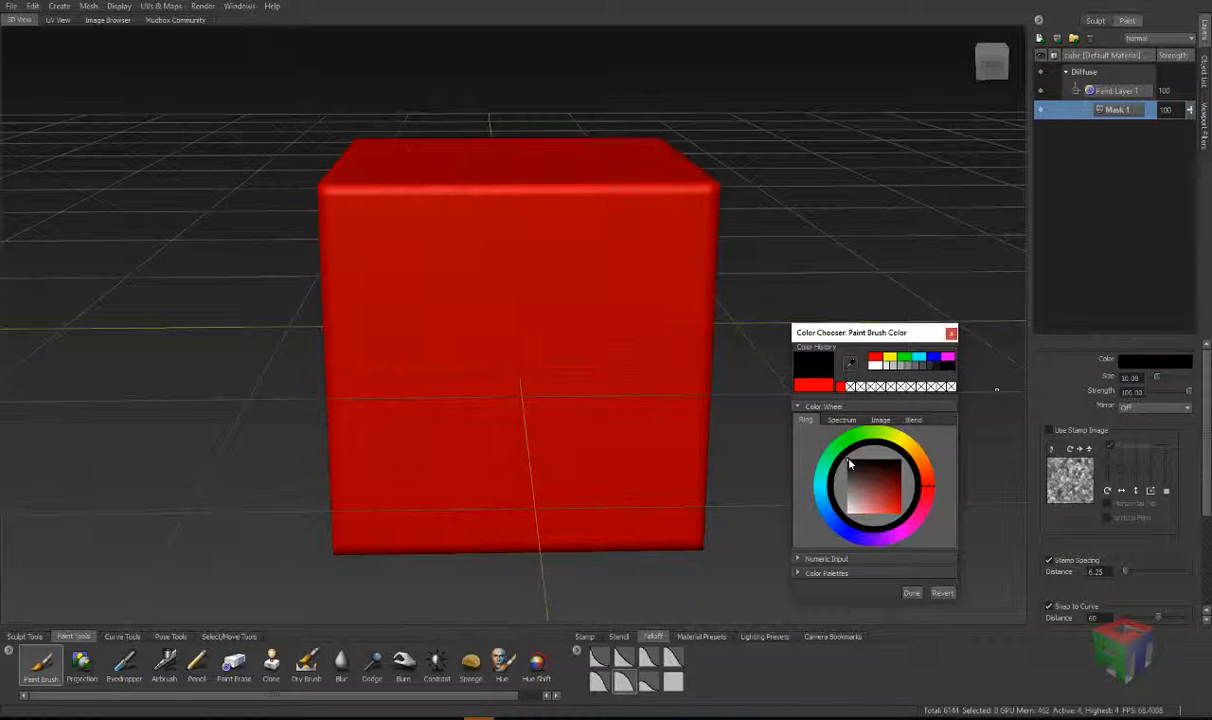
mouse_move(590, 260)
left_mouse_down()
mouse_move(497, 335)
mouse_move(450, 405)
mouse_move(525, 458)
mouse_move(608, 443)
left_mouse_up()
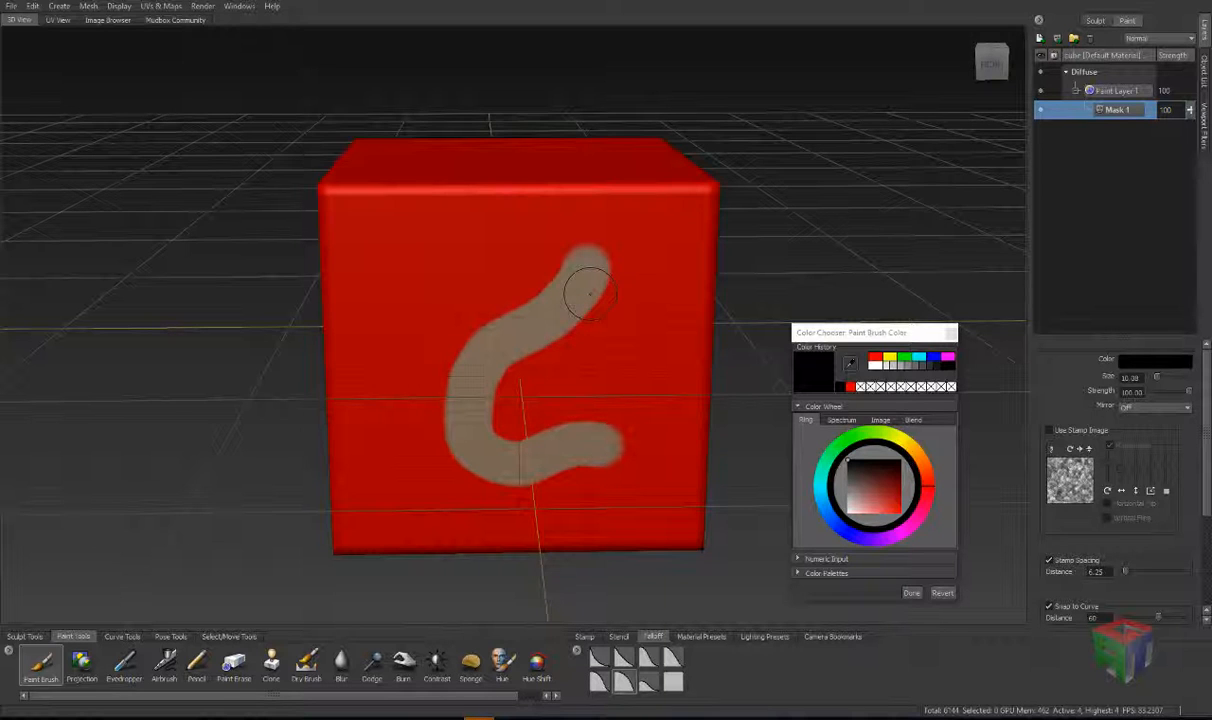
left_click(847, 511)
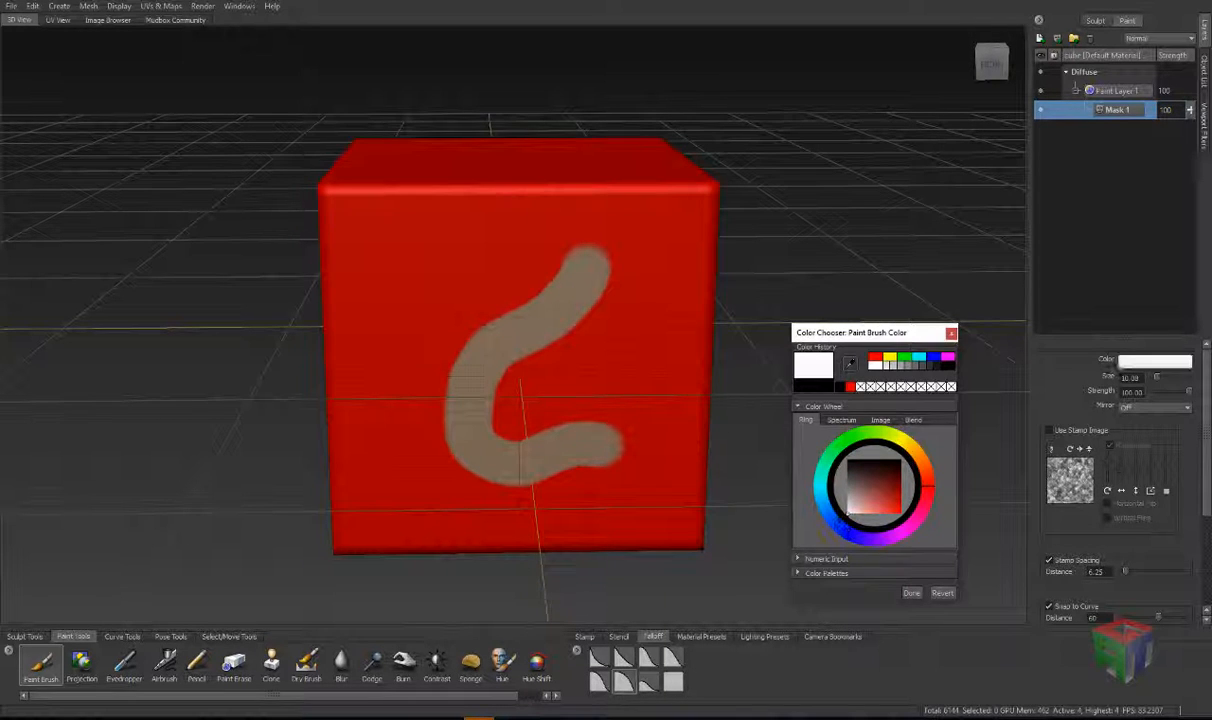
mouse_move(586, 264)
left_mouse_down()
mouse_move(520, 312)
mouse_move(448, 340)
mouse_move(458, 368)
mouse_move(440, 395)
mouse_move(525, 445)
mouse_move(570, 420)
mouse_move(585, 433)
mouse_move(440, 405)
mouse_move(495, 455)
left_mouse_up()
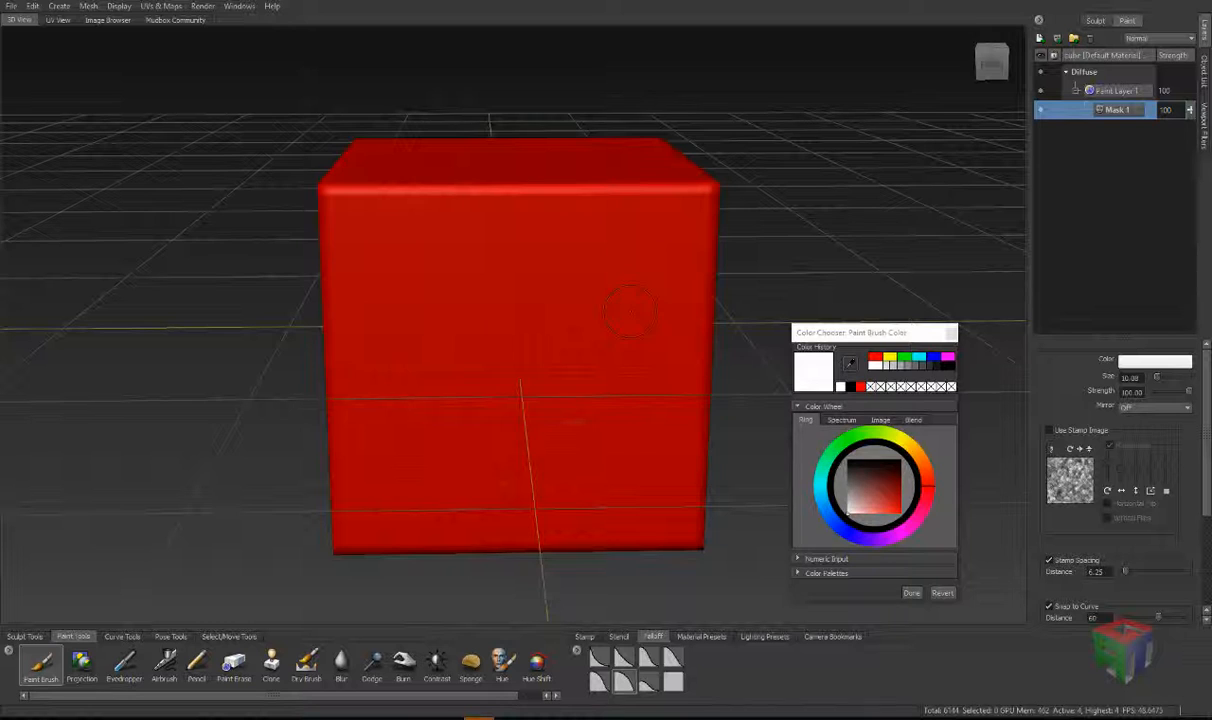
Step: Try a mid-gray stroke on the mask across the front face, and undo the mask strokes
left_click_drag(855, 518, 845, 493)
mouse_move(582, 300)
left_mouse_down()
mouse_move(435, 395)
mouse_move(487, 425)
left_mouse_up()
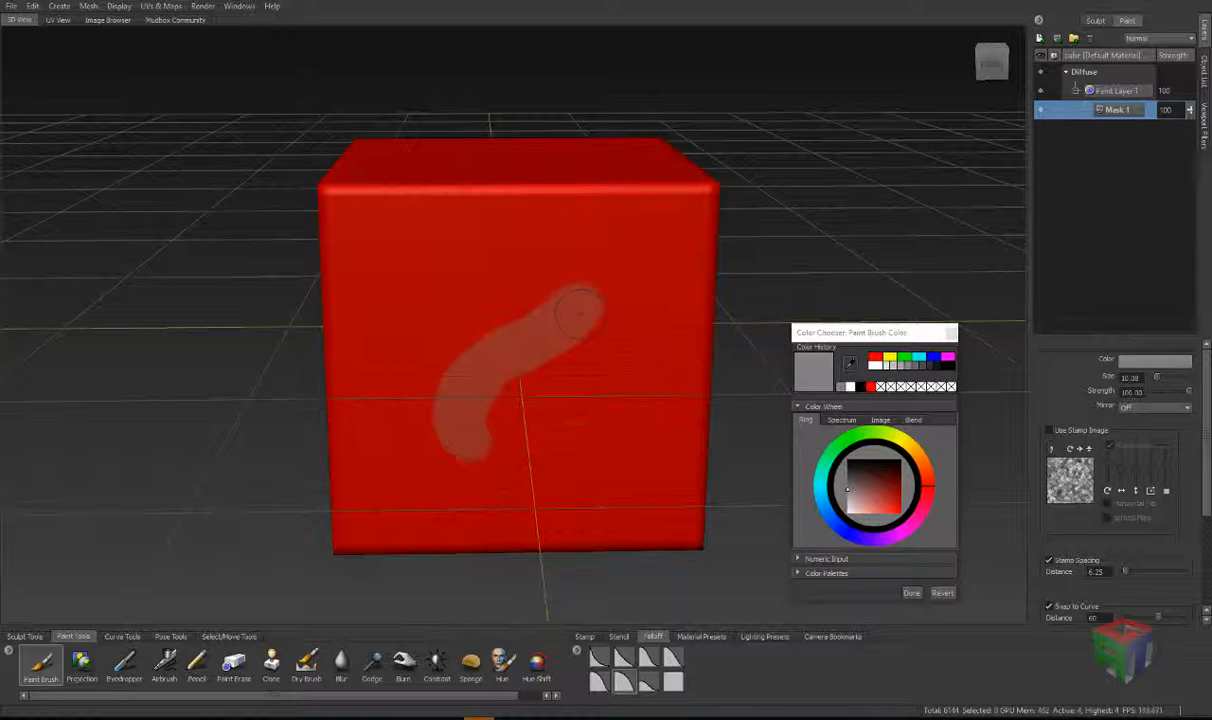
mouse_move(578, 282)
left_mouse_down()
mouse_move(545, 280)
mouse_move(490, 305)
mouse_move(575, 250)
mouse_move(610, 278)
left_mouse_up()
key("ctrl+z")
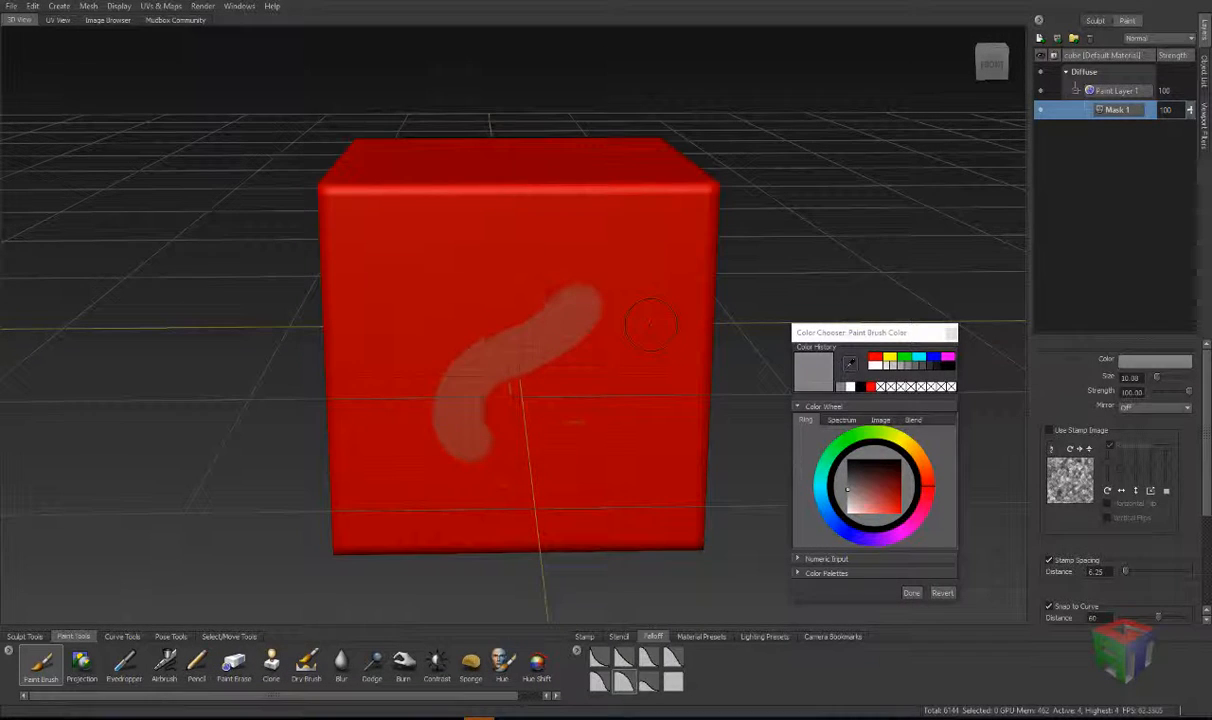
key("ctrl+z")
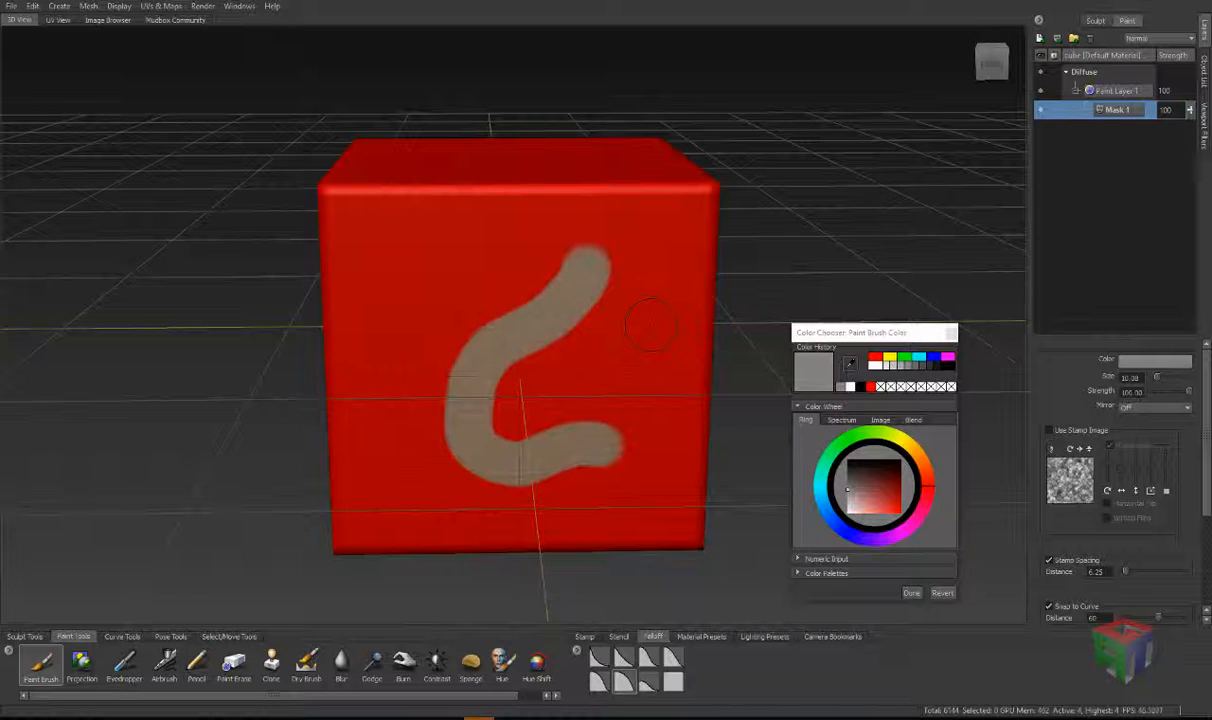
key("ctrl+z")
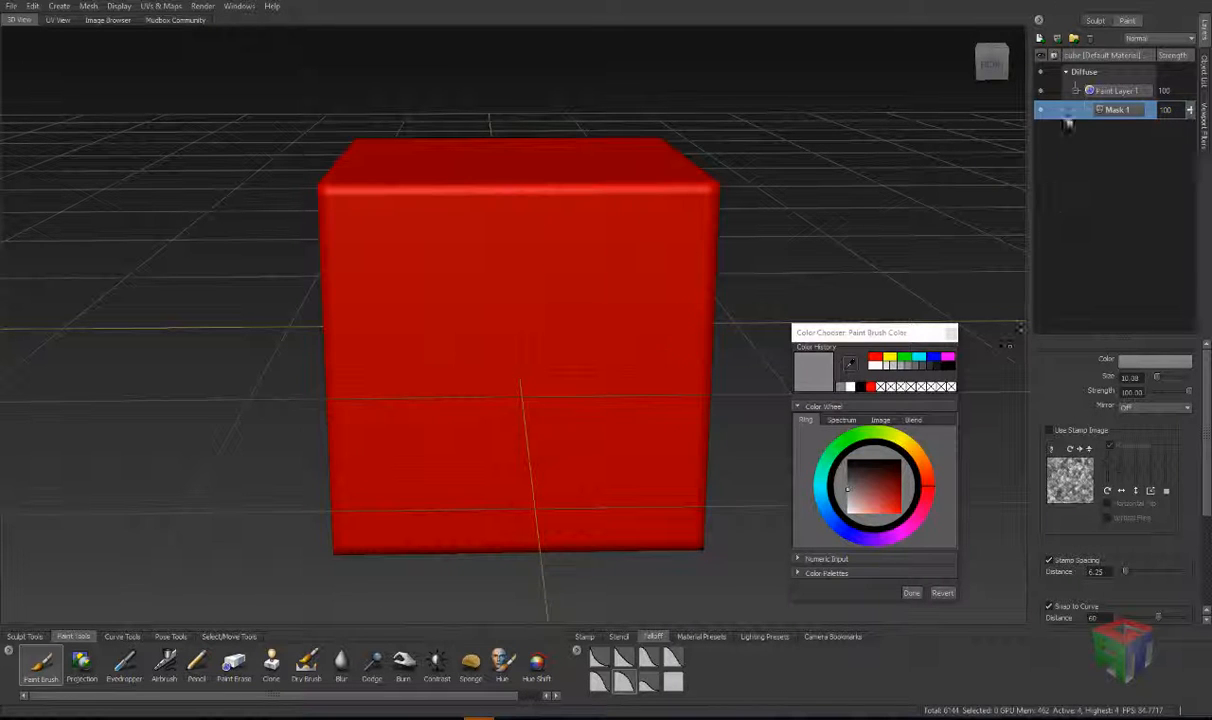
Step: Clear Mask 1 and delete it from Paint Layer 1
left_click(1040, 38)
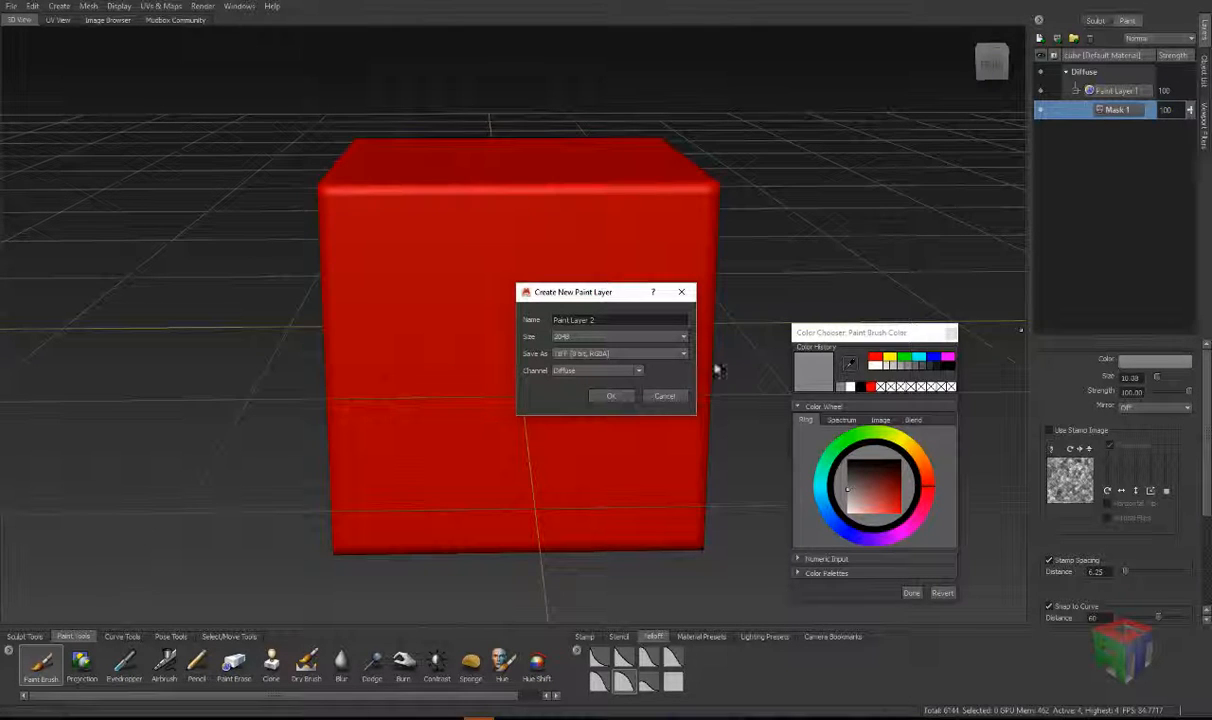
left_click(664, 396)
right_click(1131, 113)
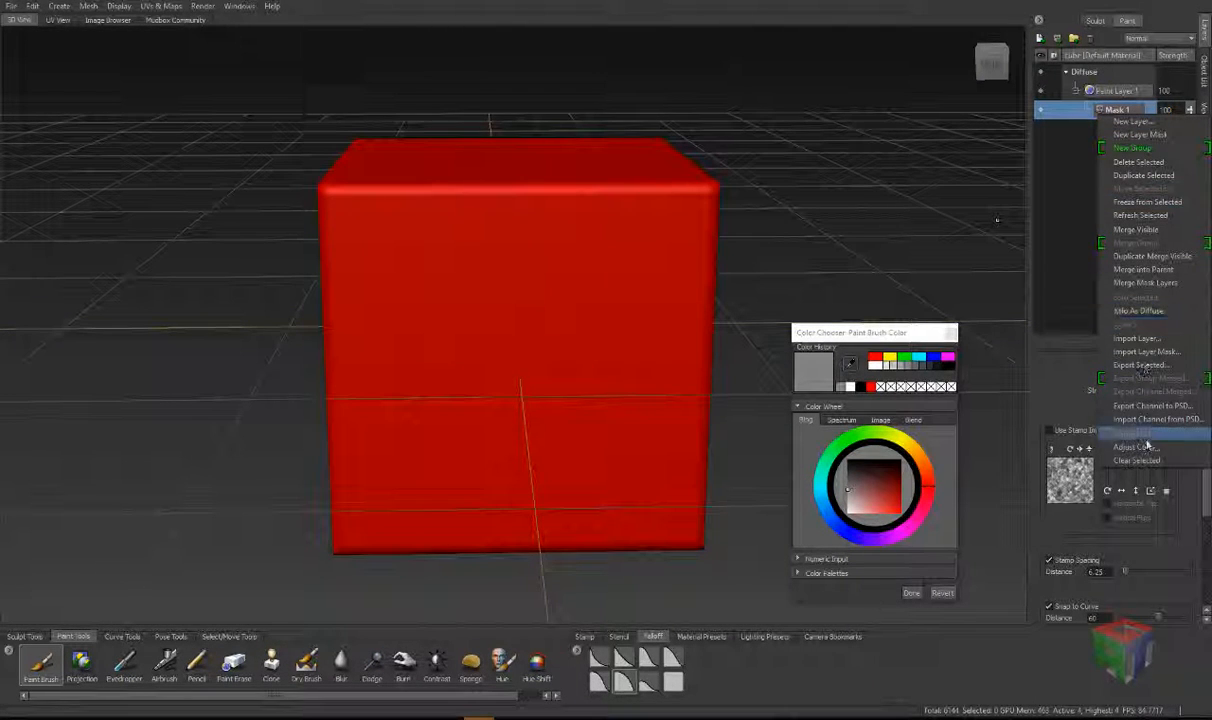
left_click(1147, 461)
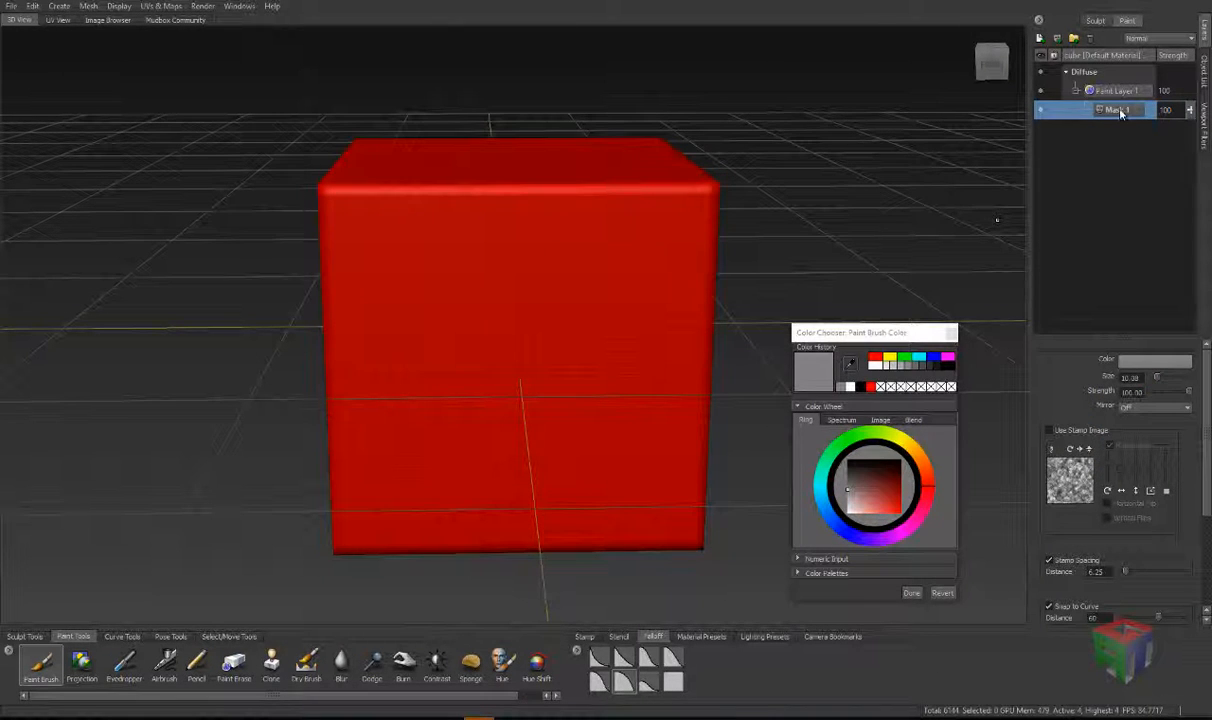
left_click(1089, 38)
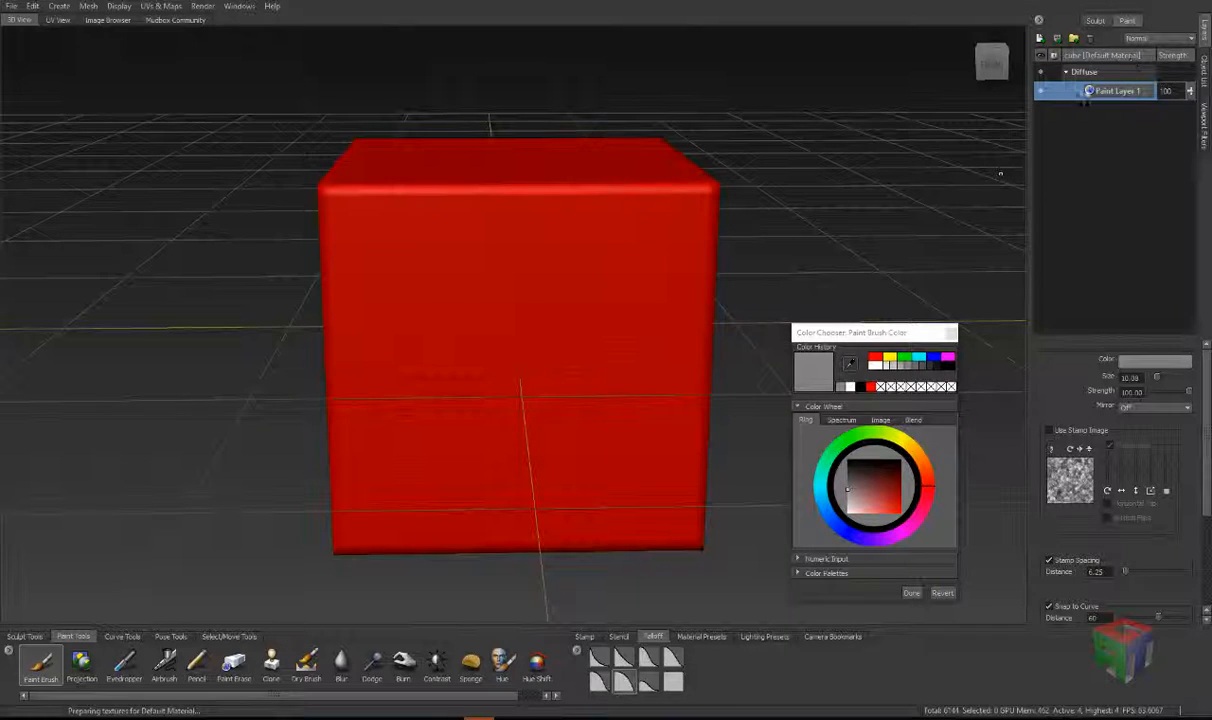
Step: Create a diffuse paint layer named Paint Layer 2 and flood it with green
left_click(1050, 40)
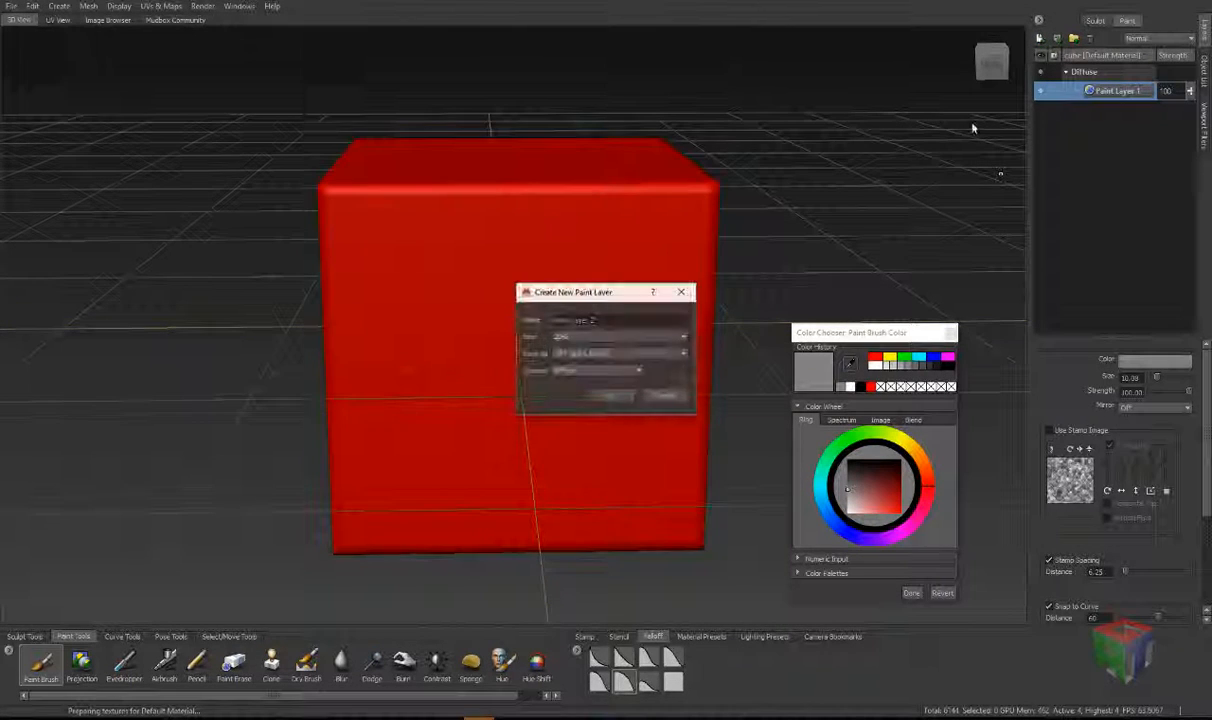
left_click(610, 396)
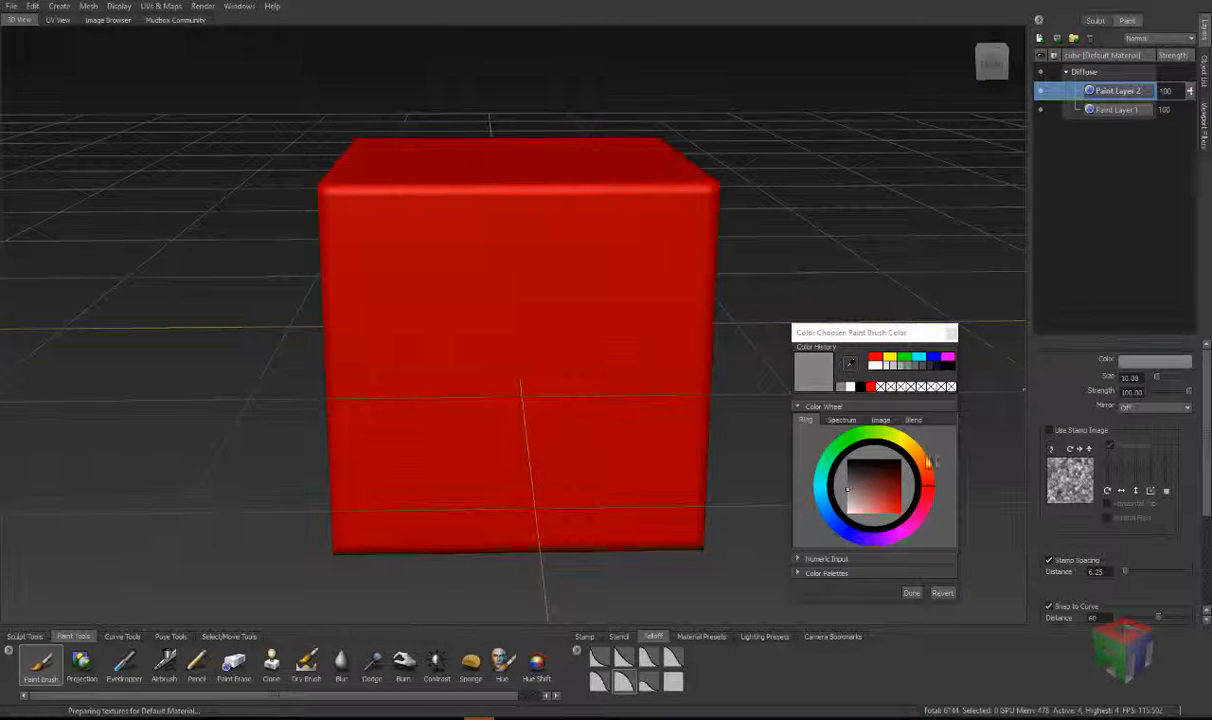
left_click(905, 359)
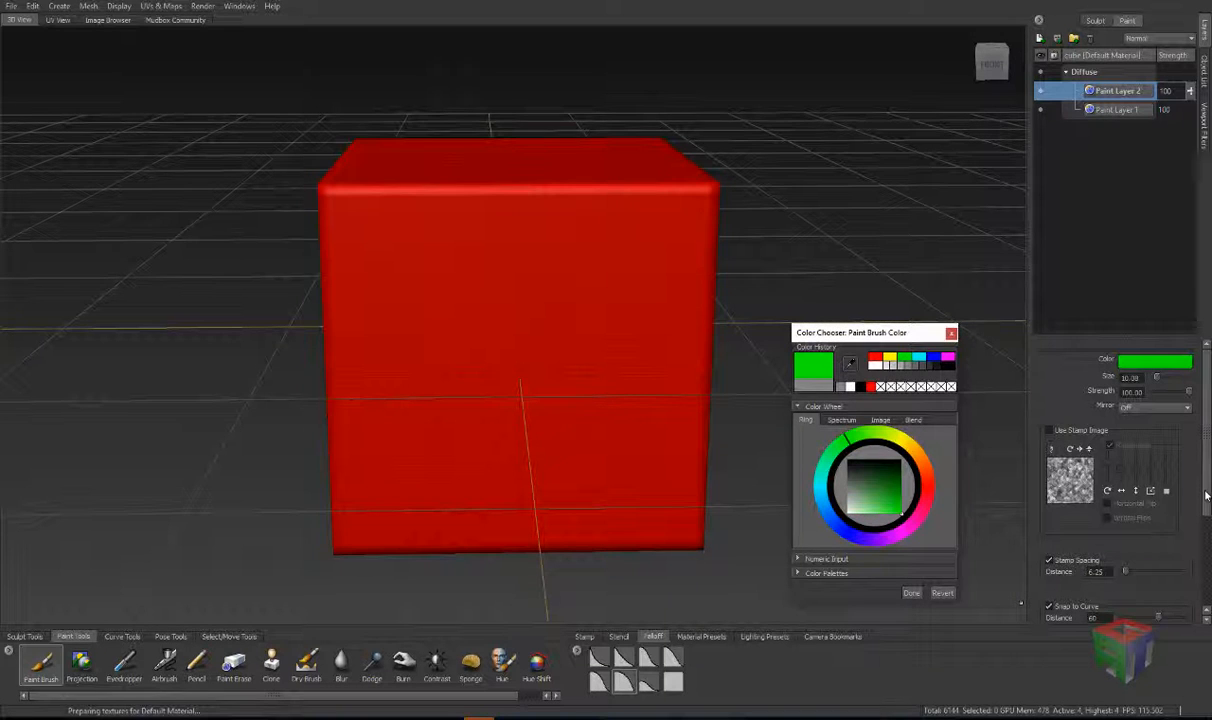
scroll(1205, 495, "down", 3)
left_click(1129, 542)
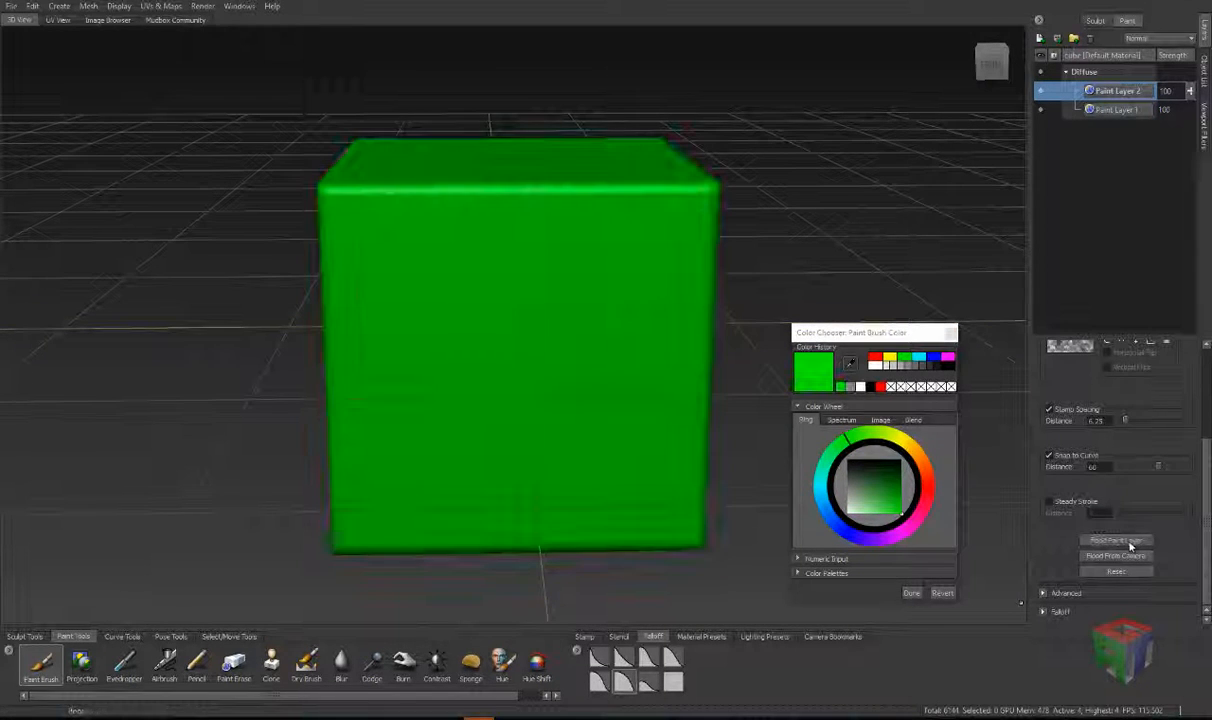
left_click(1128, 111)
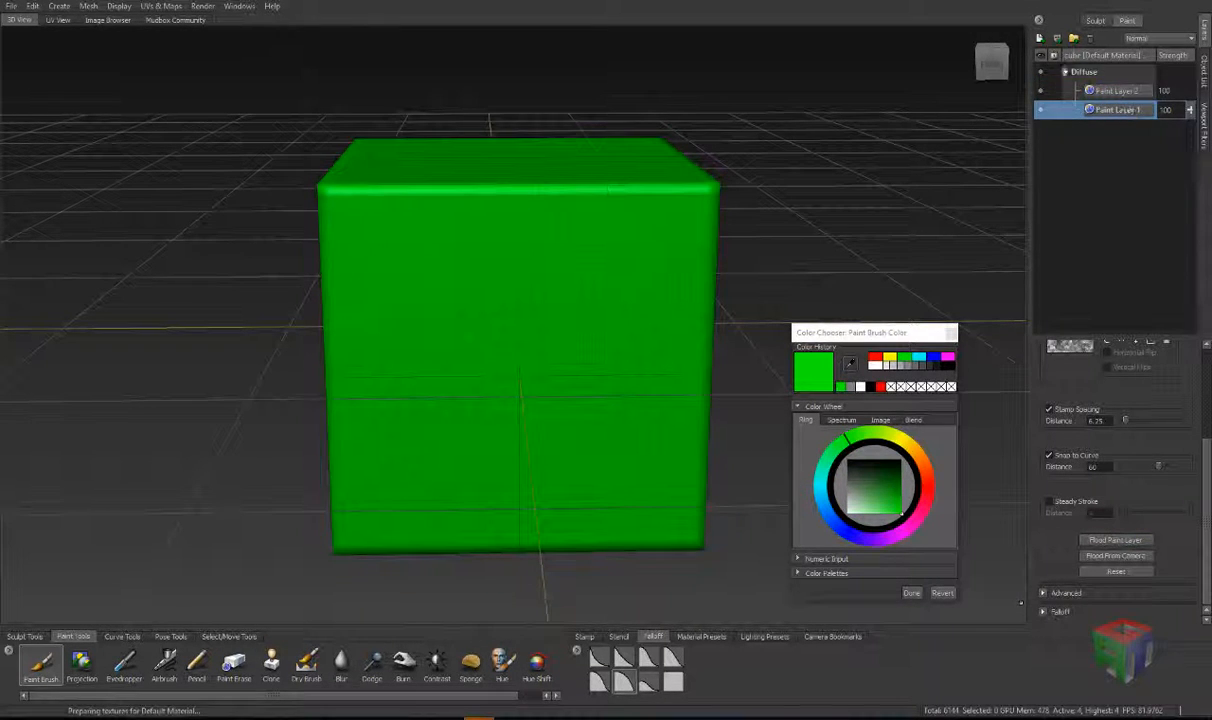
left_click(1059, 41)
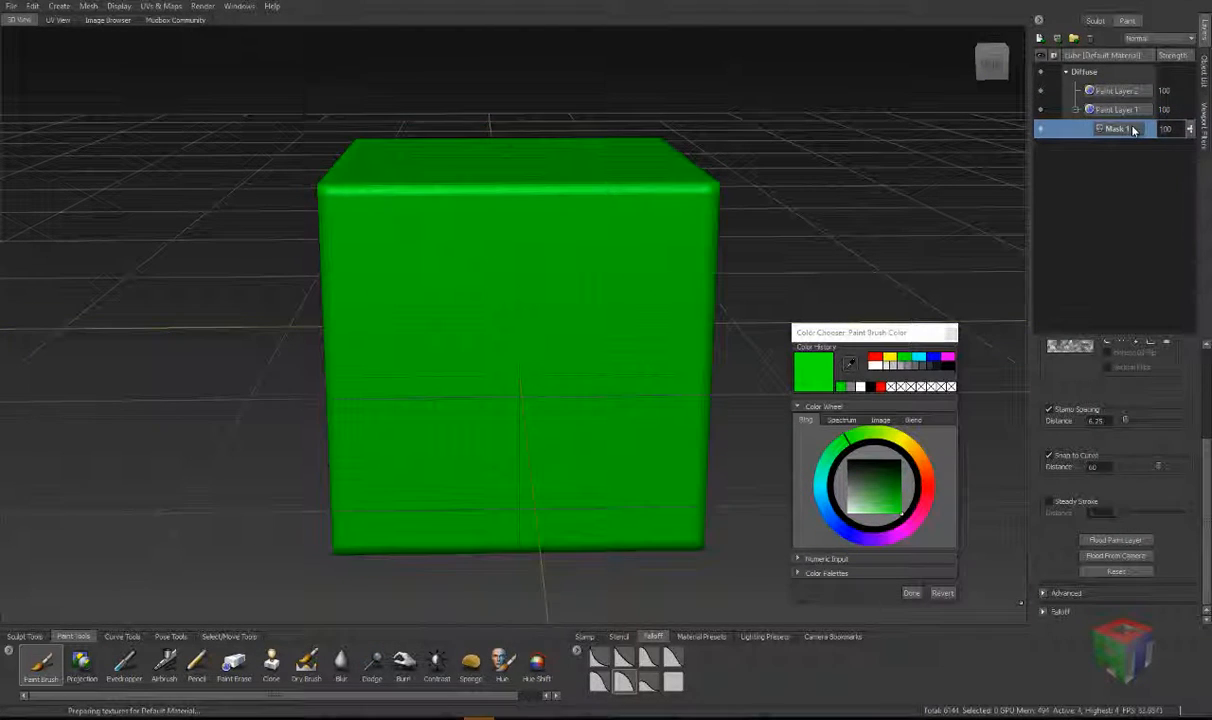
key("ctrl+z")
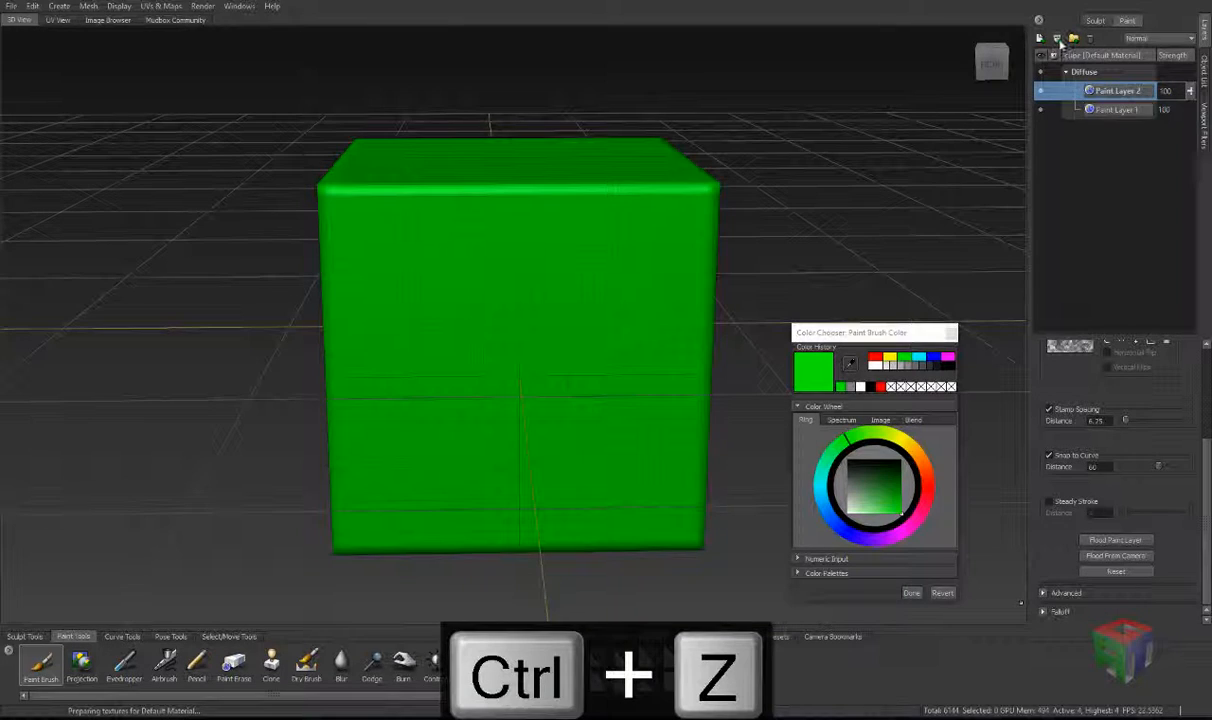
Step: Add a mask to Paint Layer 2 and paint a winding black stroke on it to reveal red on the front face
left_click(1058, 39)
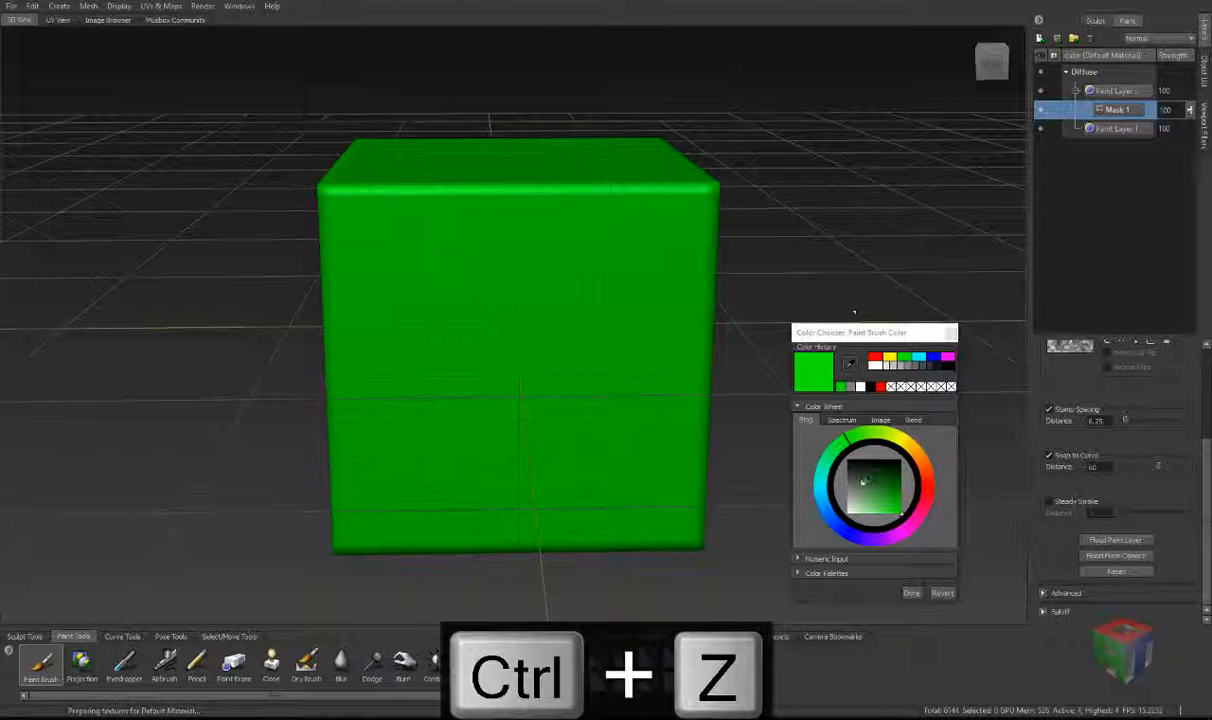
mouse_move(864, 481)
left_mouse_down()
mouse_move(846, 487)
mouse_move(832, 442)
left_mouse_up()
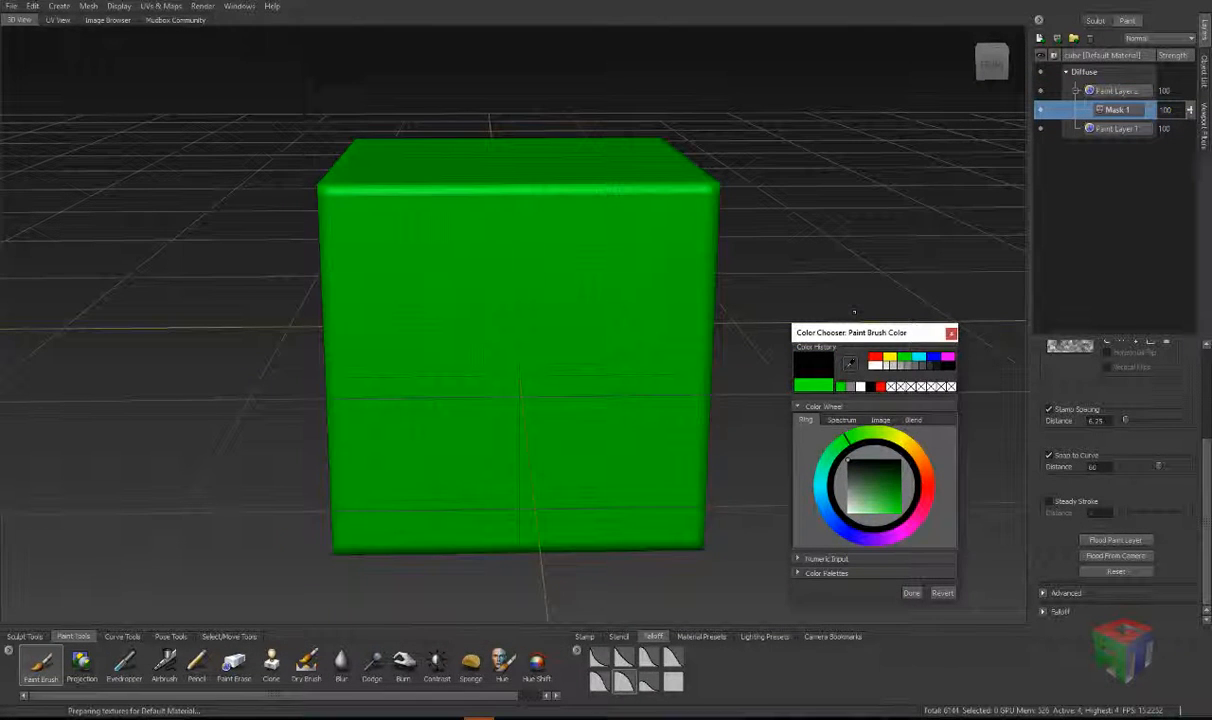
mouse_move(672, 238)
left_mouse_down()
mouse_move(495, 302)
mouse_move(449, 375)
mouse_move(482, 428)
mouse_move(572, 398)
mouse_move(612, 336)
mouse_move(646, 489)
left_mouse_up()
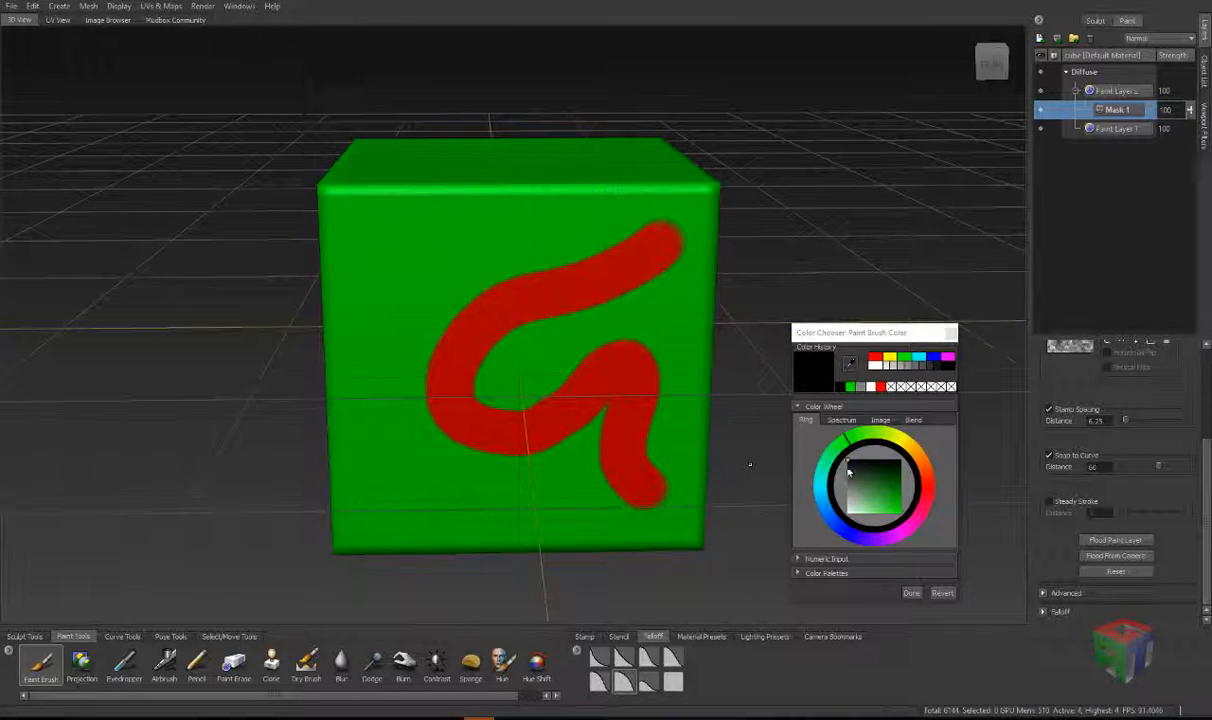
Step: Paint light gray over the lower end of the revealed red stroke, and cover the whole stroke with white to restore green
mouse_move(848, 470)
left_mouse_down()
mouse_move(848, 514)
mouse_move(847, 498)
left_mouse_up()
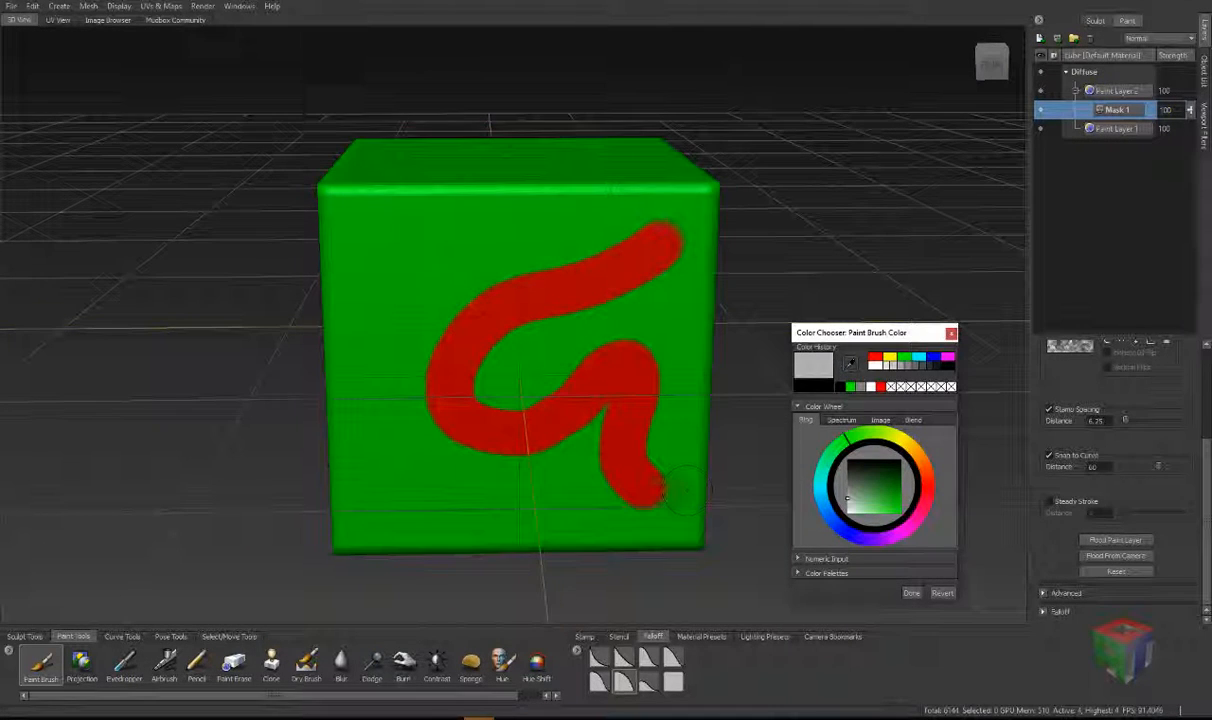
mouse_move(680, 493)
left_mouse_down()
mouse_move(600, 498)
mouse_move(620, 425)
mouse_move(648, 390)
mouse_move(595, 345)
mouse_move(570, 365)
mouse_move(585, 332)
mouse_move(565, 355)
left_mouse_up()
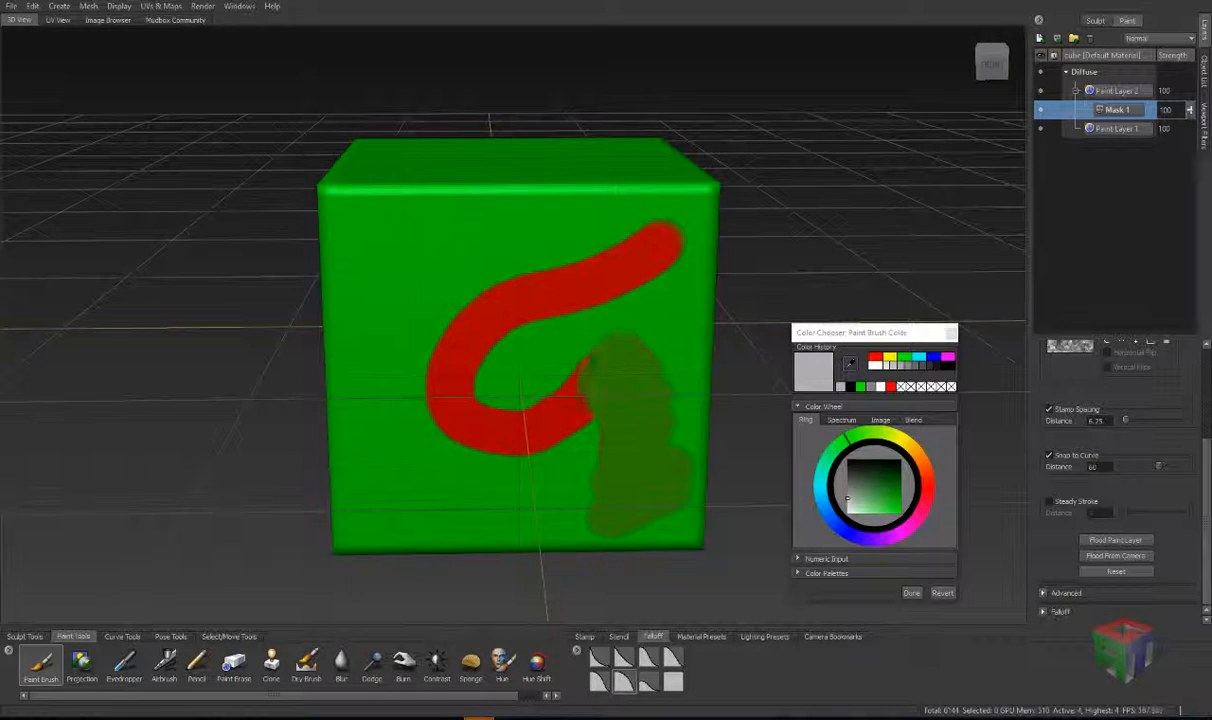
left_click_drag(848, 500, 847, 514)
left_click_drag(615, 480, 566, 478)
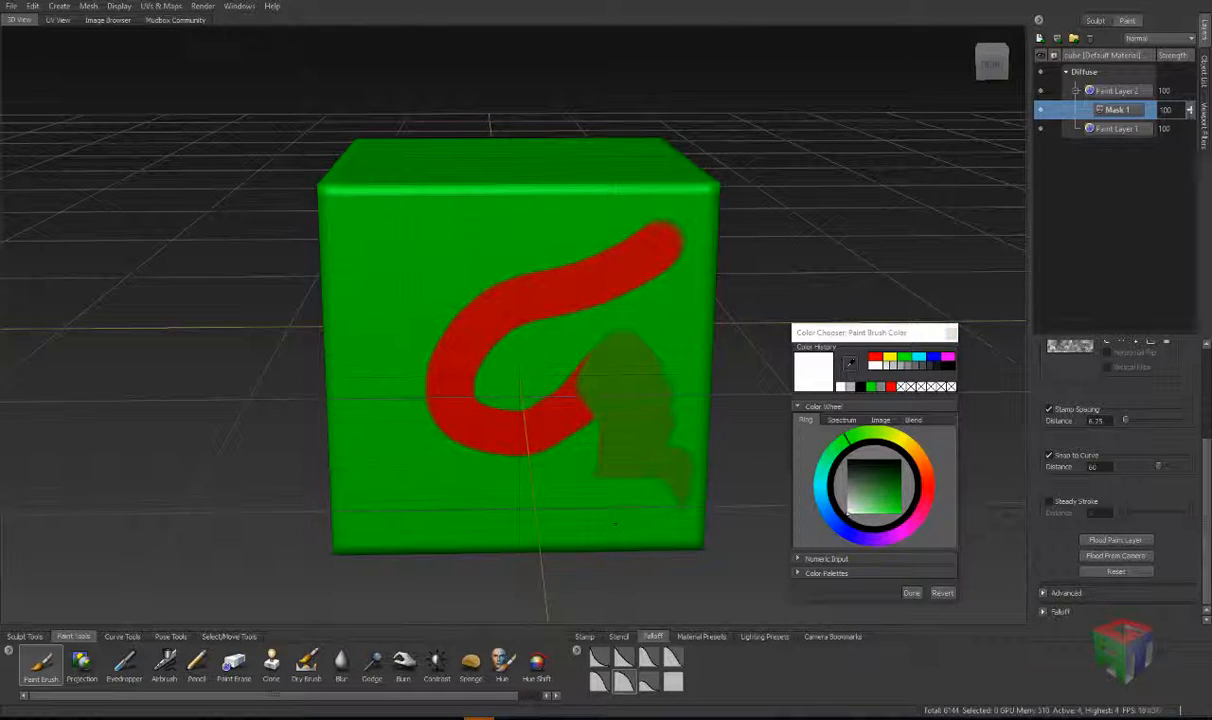
mouse_move(656, 523)
left_mouse_down()
mouse_move(572, 440)
mouse_move(628, 365)
mouse_move(641, 372)
mouse_move(575, 330)
mouse_move(458, 418)
mouse_move(478, 402)
mouse_move(442, 410)
mouse_move(485, 288)
mouse_move(655, 212)
mouse_move(474, 398)
left_mouse_up()
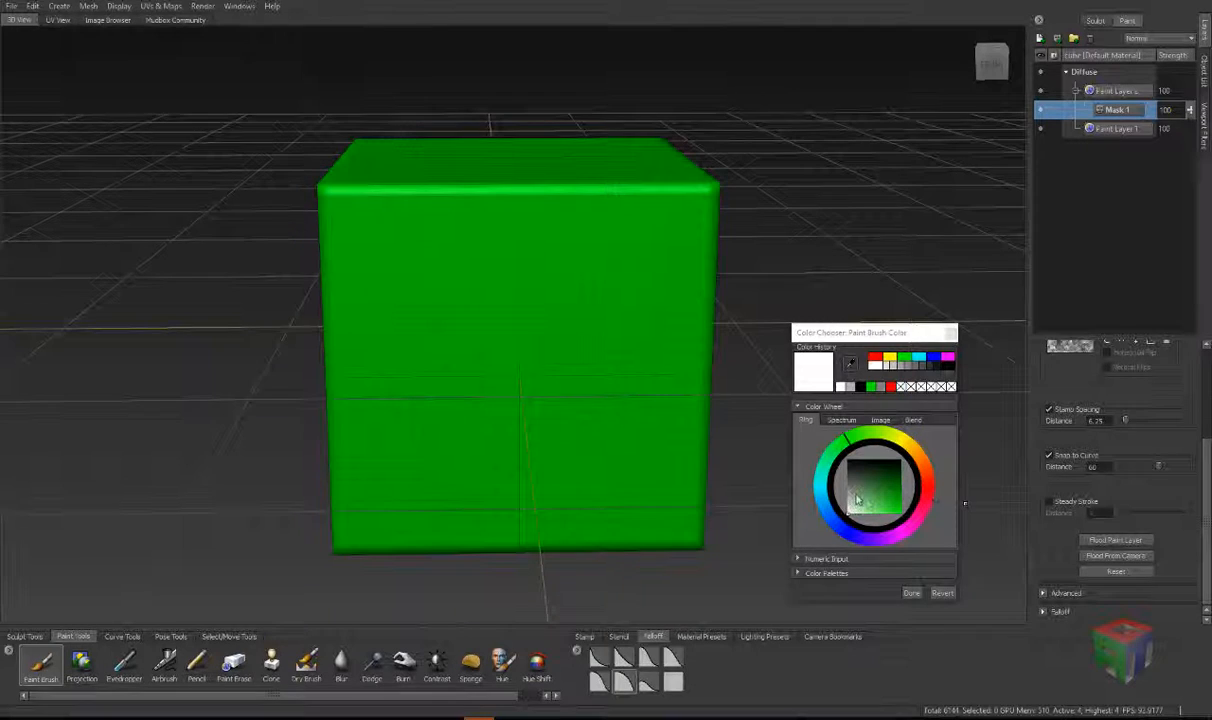
Step: Paint several dark gray strokes on Paint Layer 2's mask over the front face to partly reveal red, and close the color chooser
left_click_drag(856, 497, 846, 471)
left_click_drag(599, 305, 405, 490)
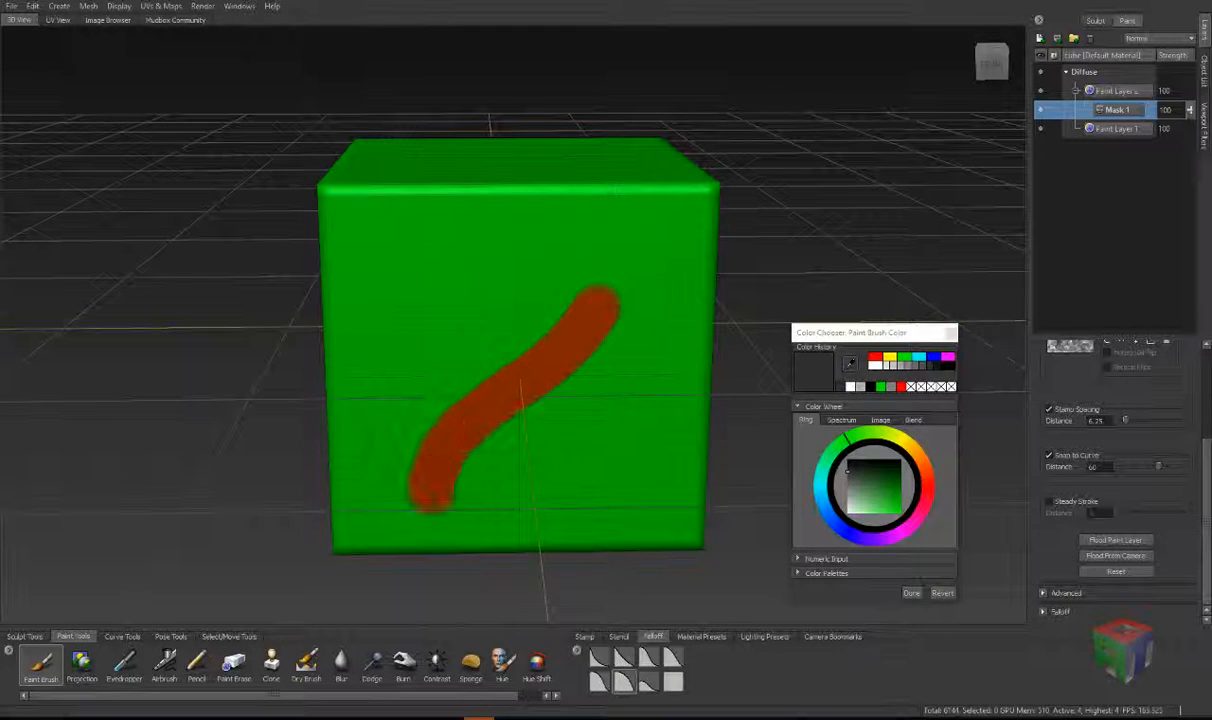
mouse_move(550, 345)
left_mouse_down()
mouse_move(615, 470)
mouse_move(540, 497)
left_mouse_up()
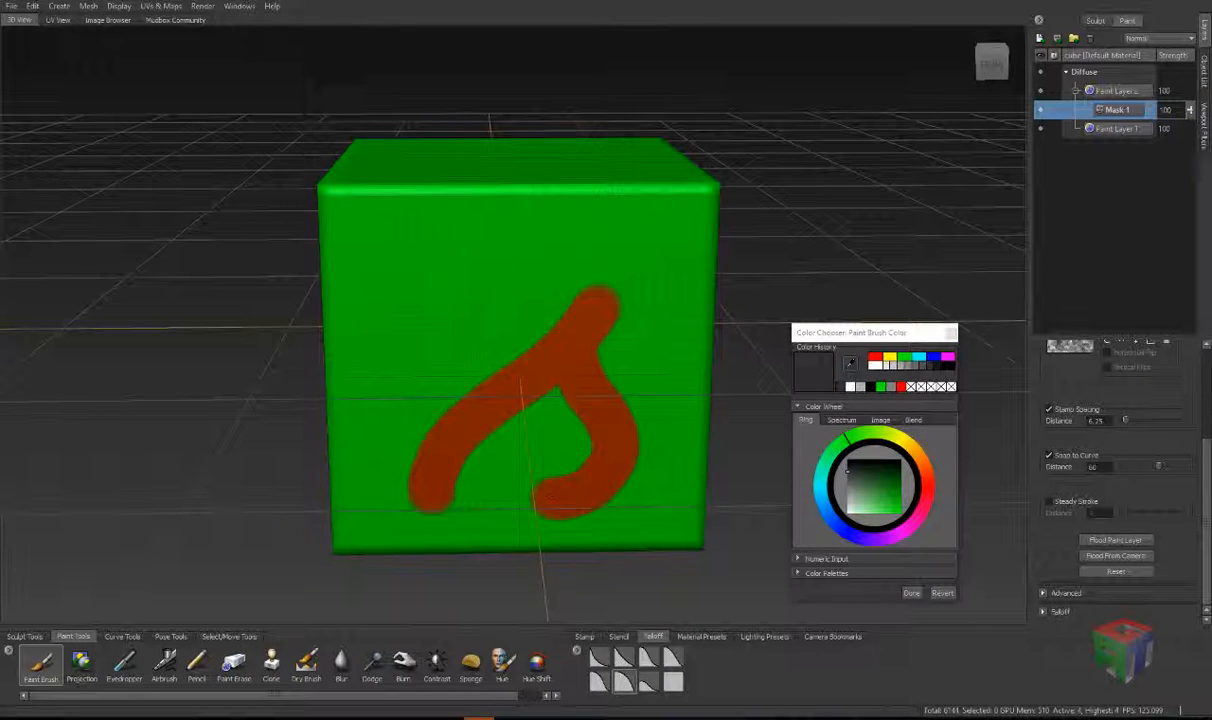
left_click_drag(506, 409, 515, 437)
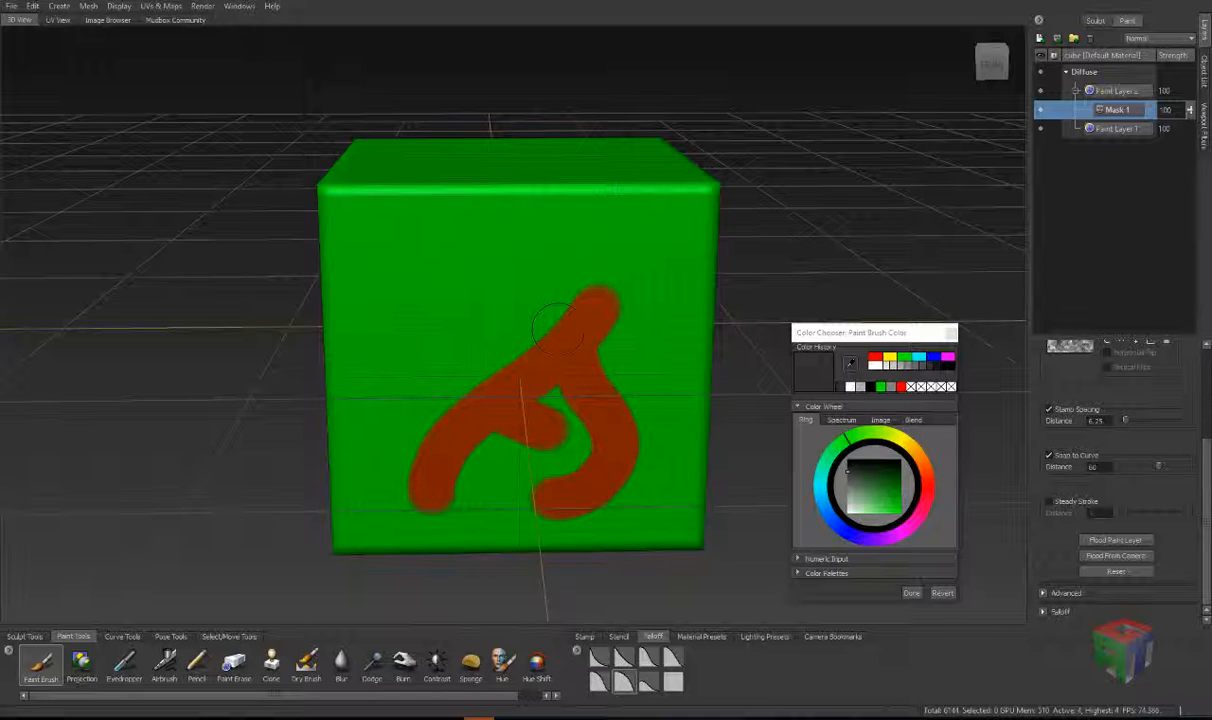
left_click_drag(557, 323, 455, 275)
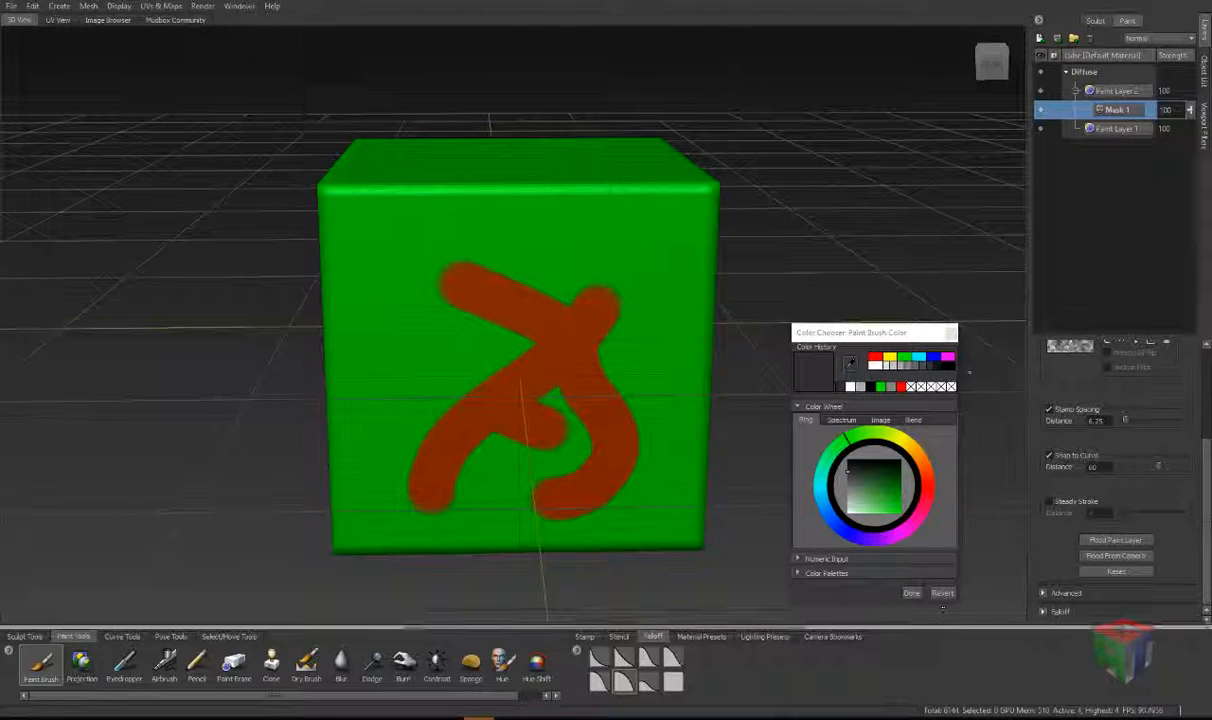
left_click(911, 592)
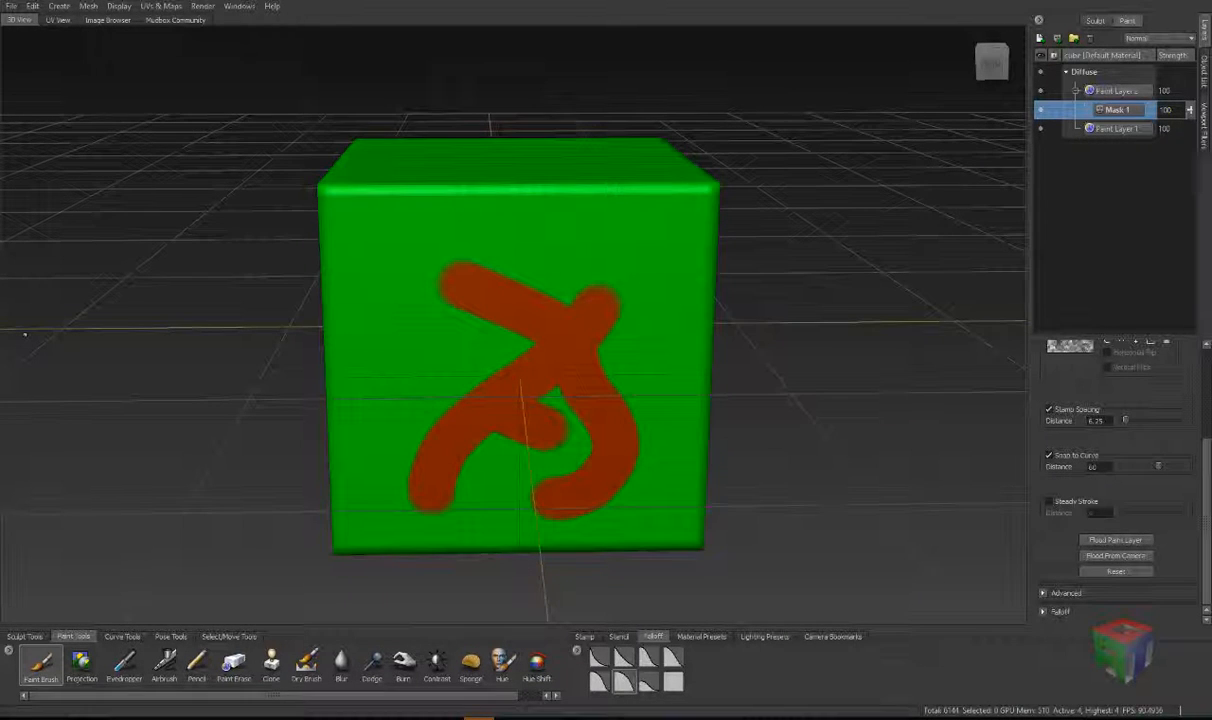